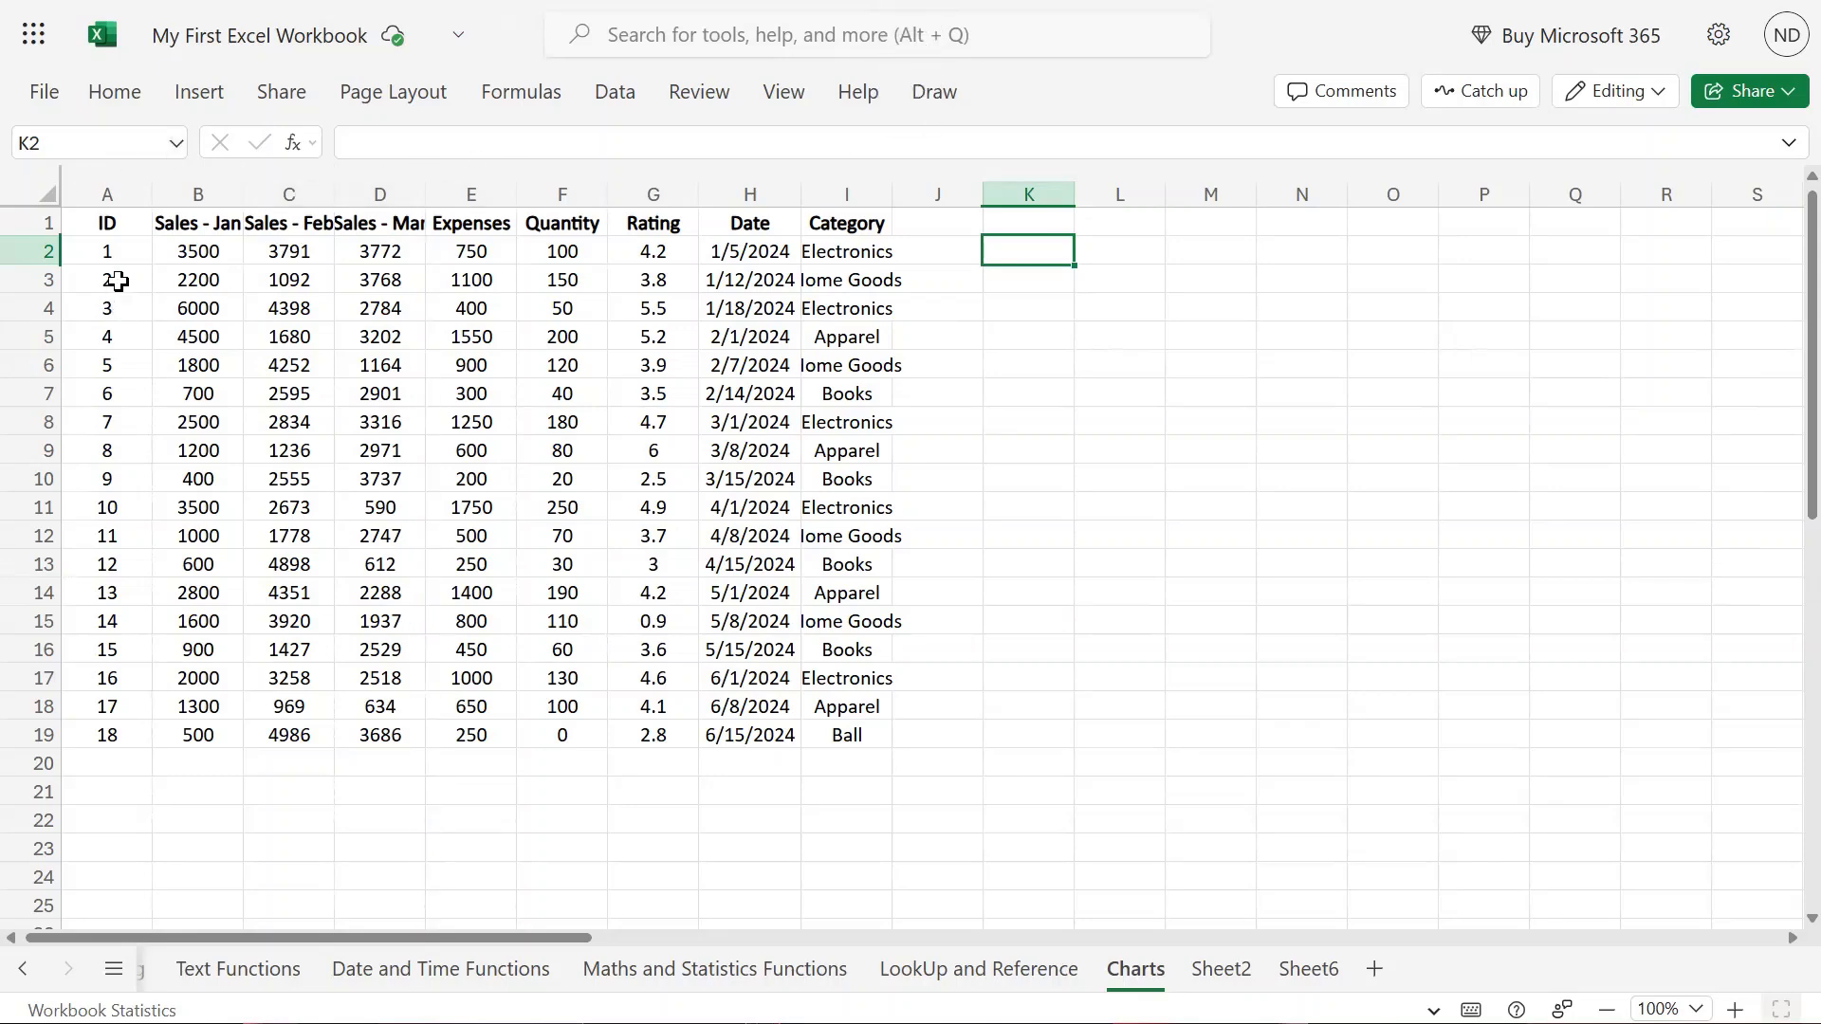
Select the whole sales table, then clear the selection by clicking empty cells beside the data.
drag(111, 222, 858, 736)
click(942, 277)
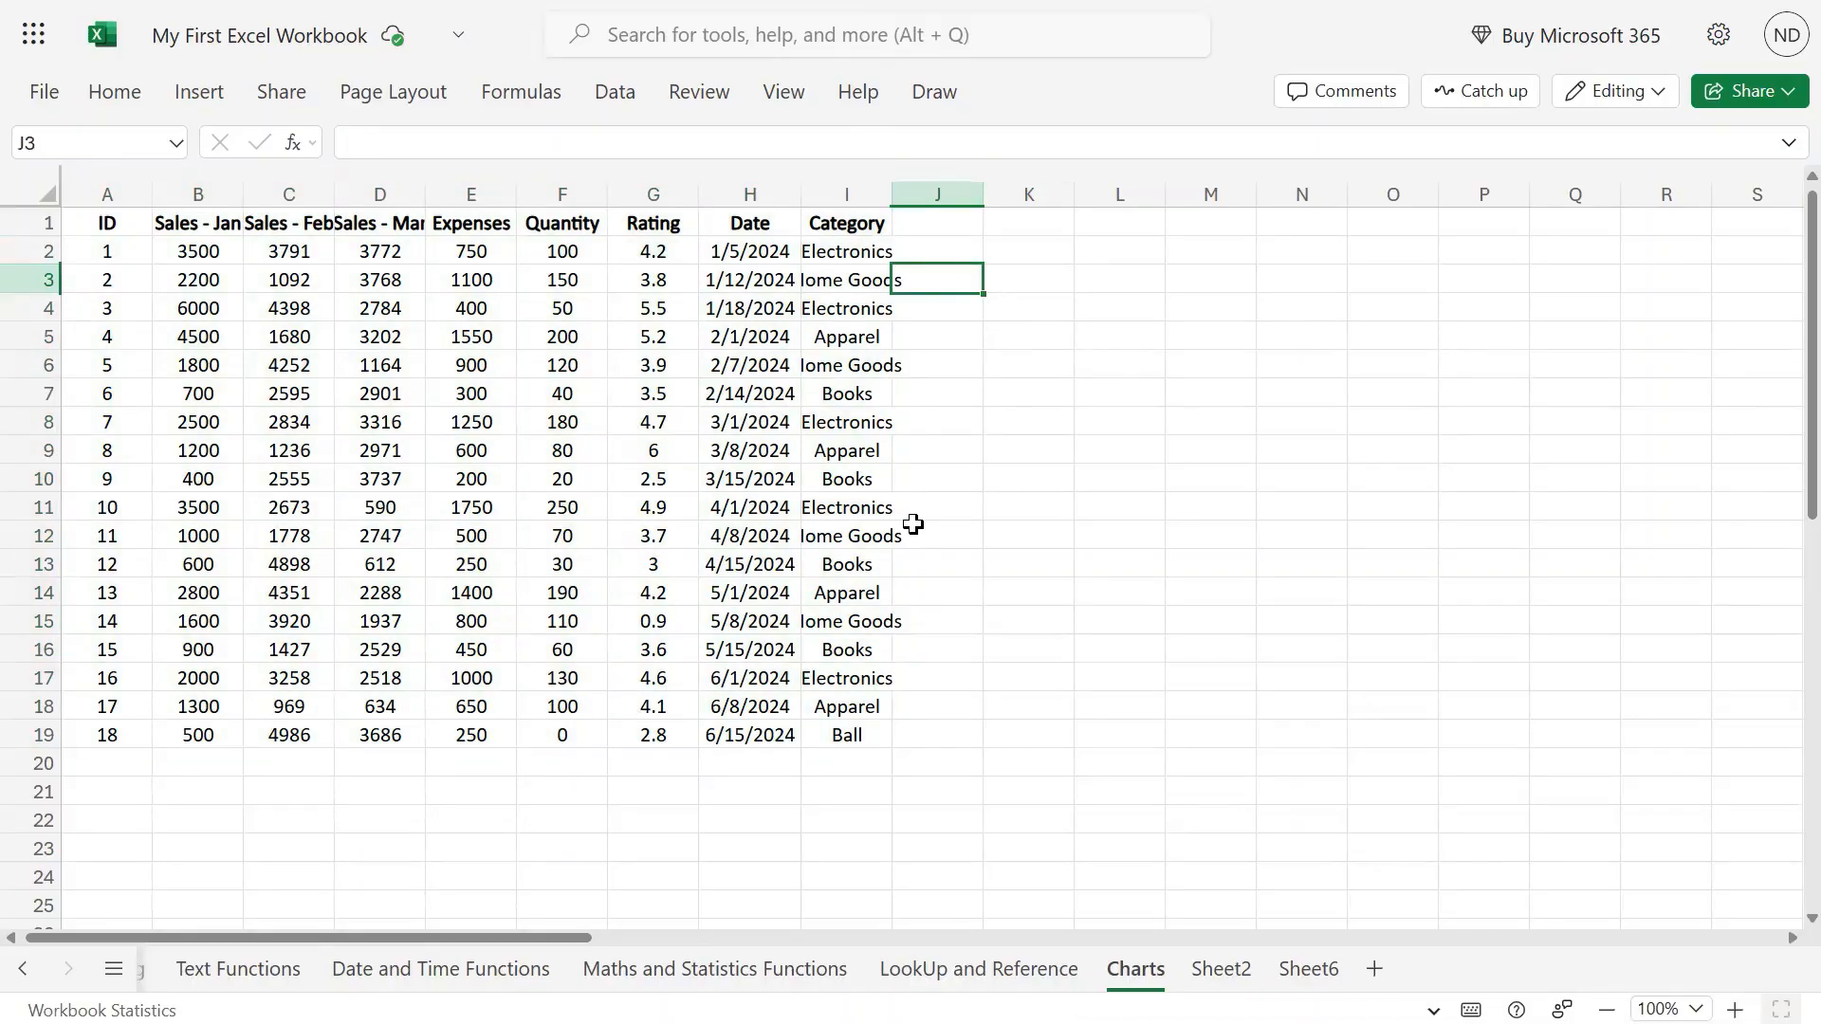
key(Right)
key(Right)
key(Left)
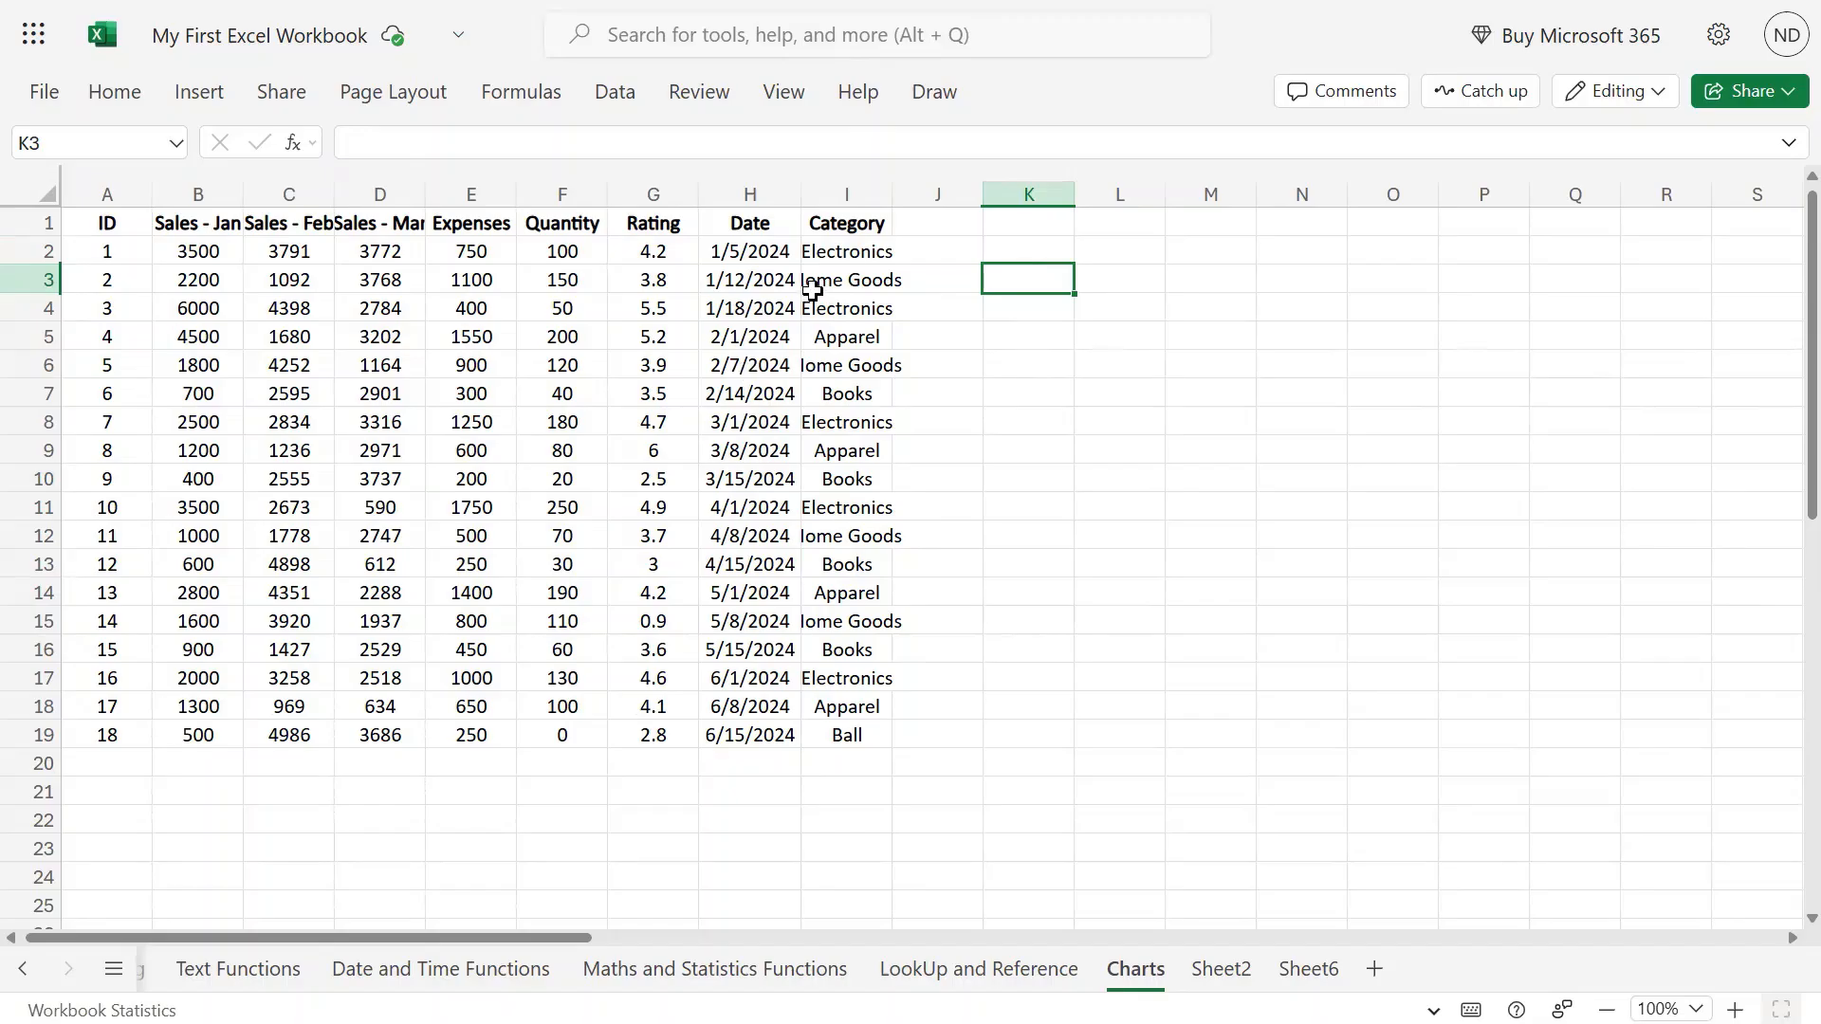
click(1005, 569)
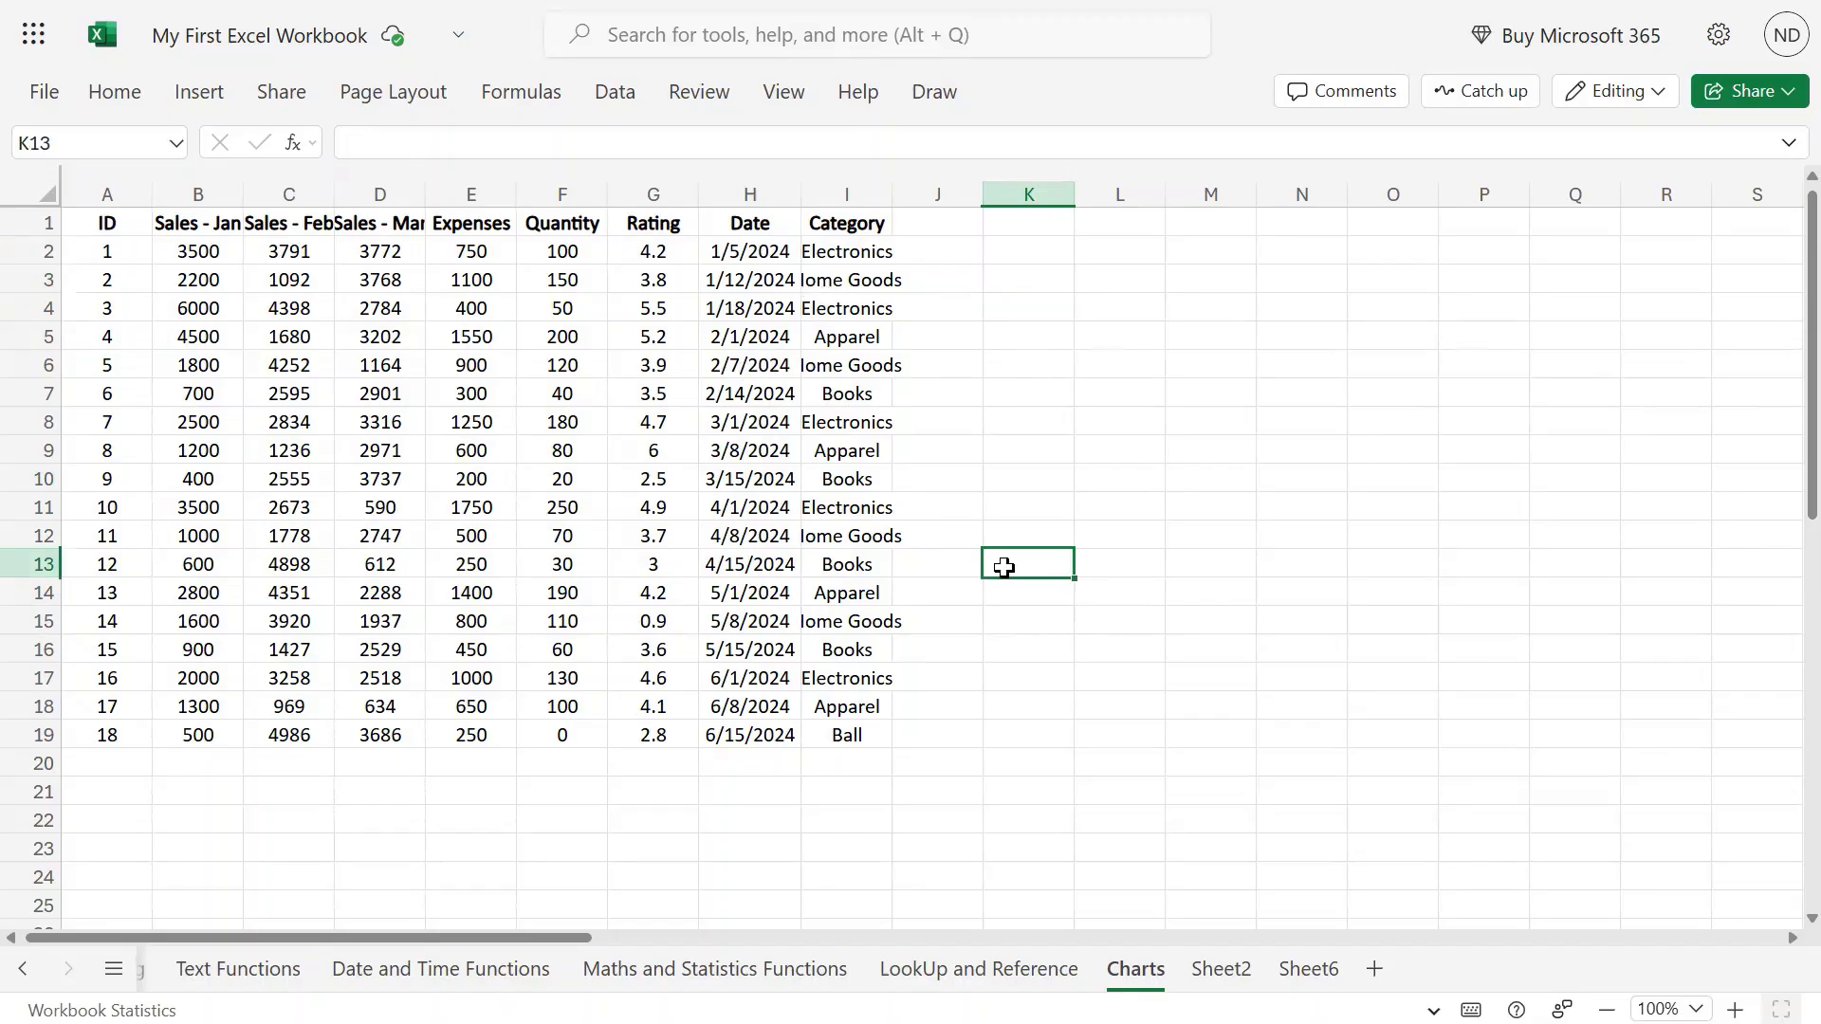
click(1195, 340)
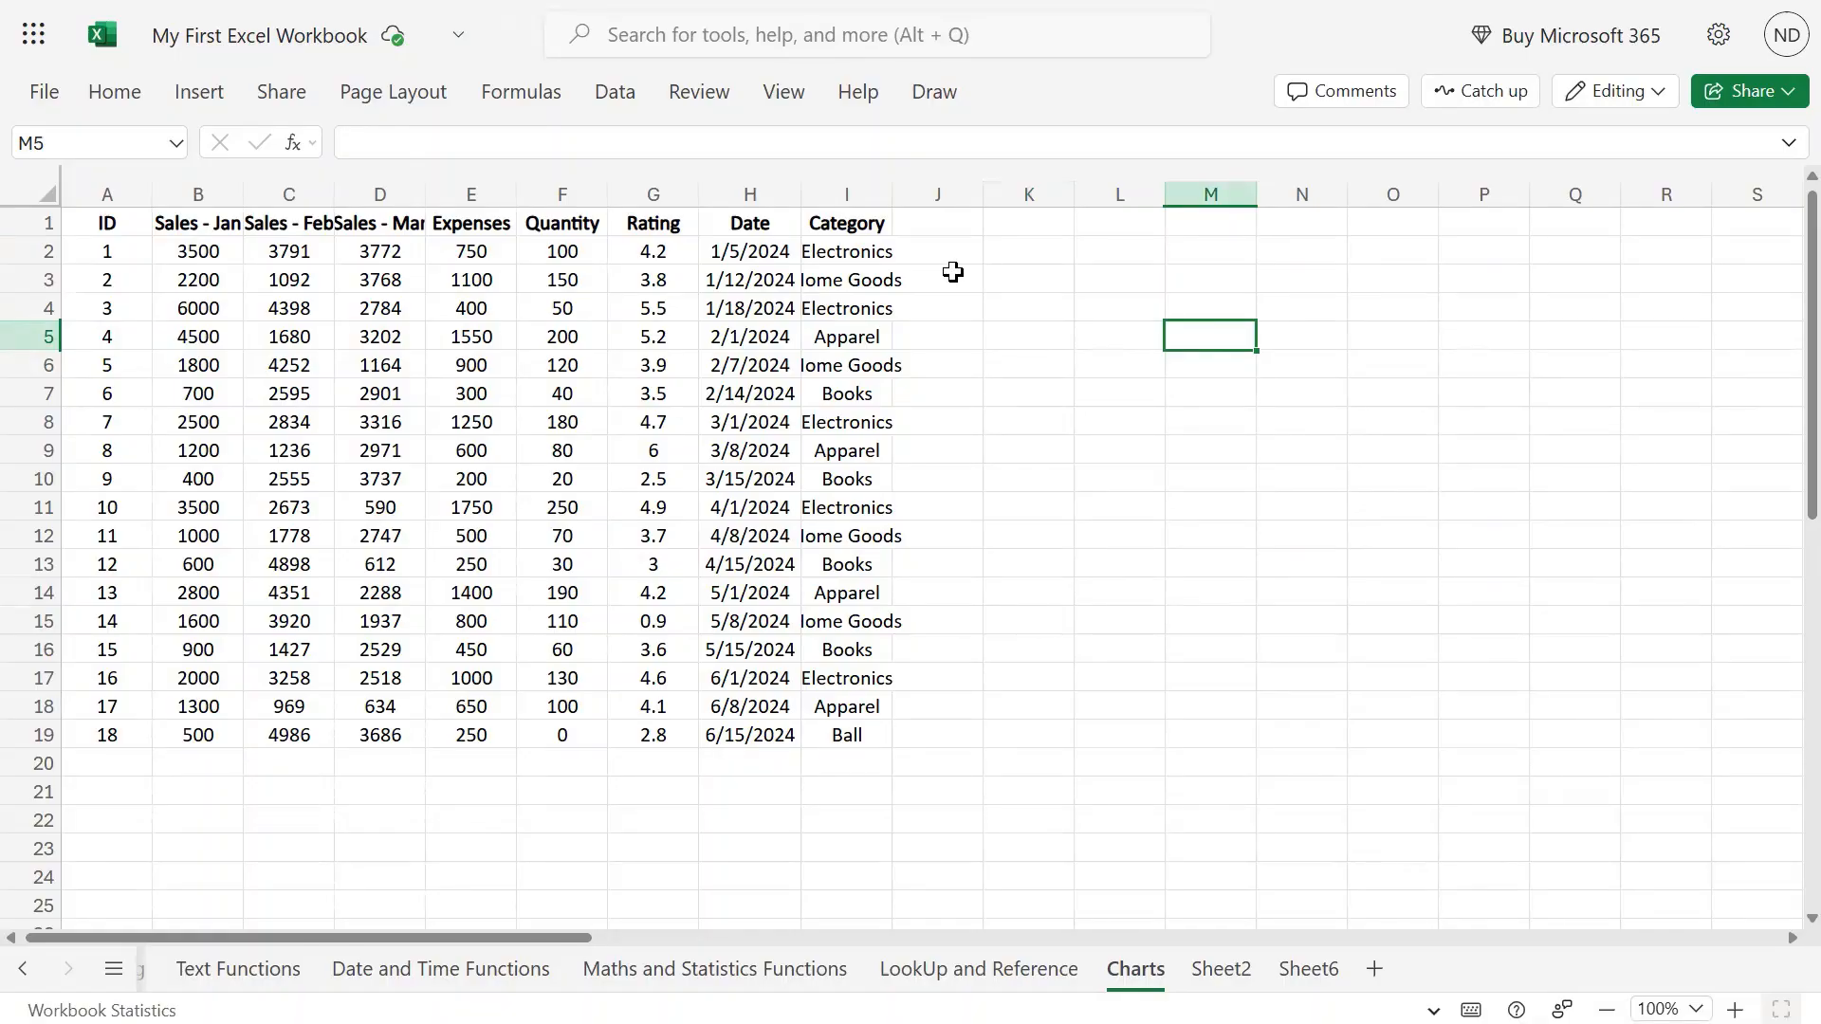
click(1115, 426)
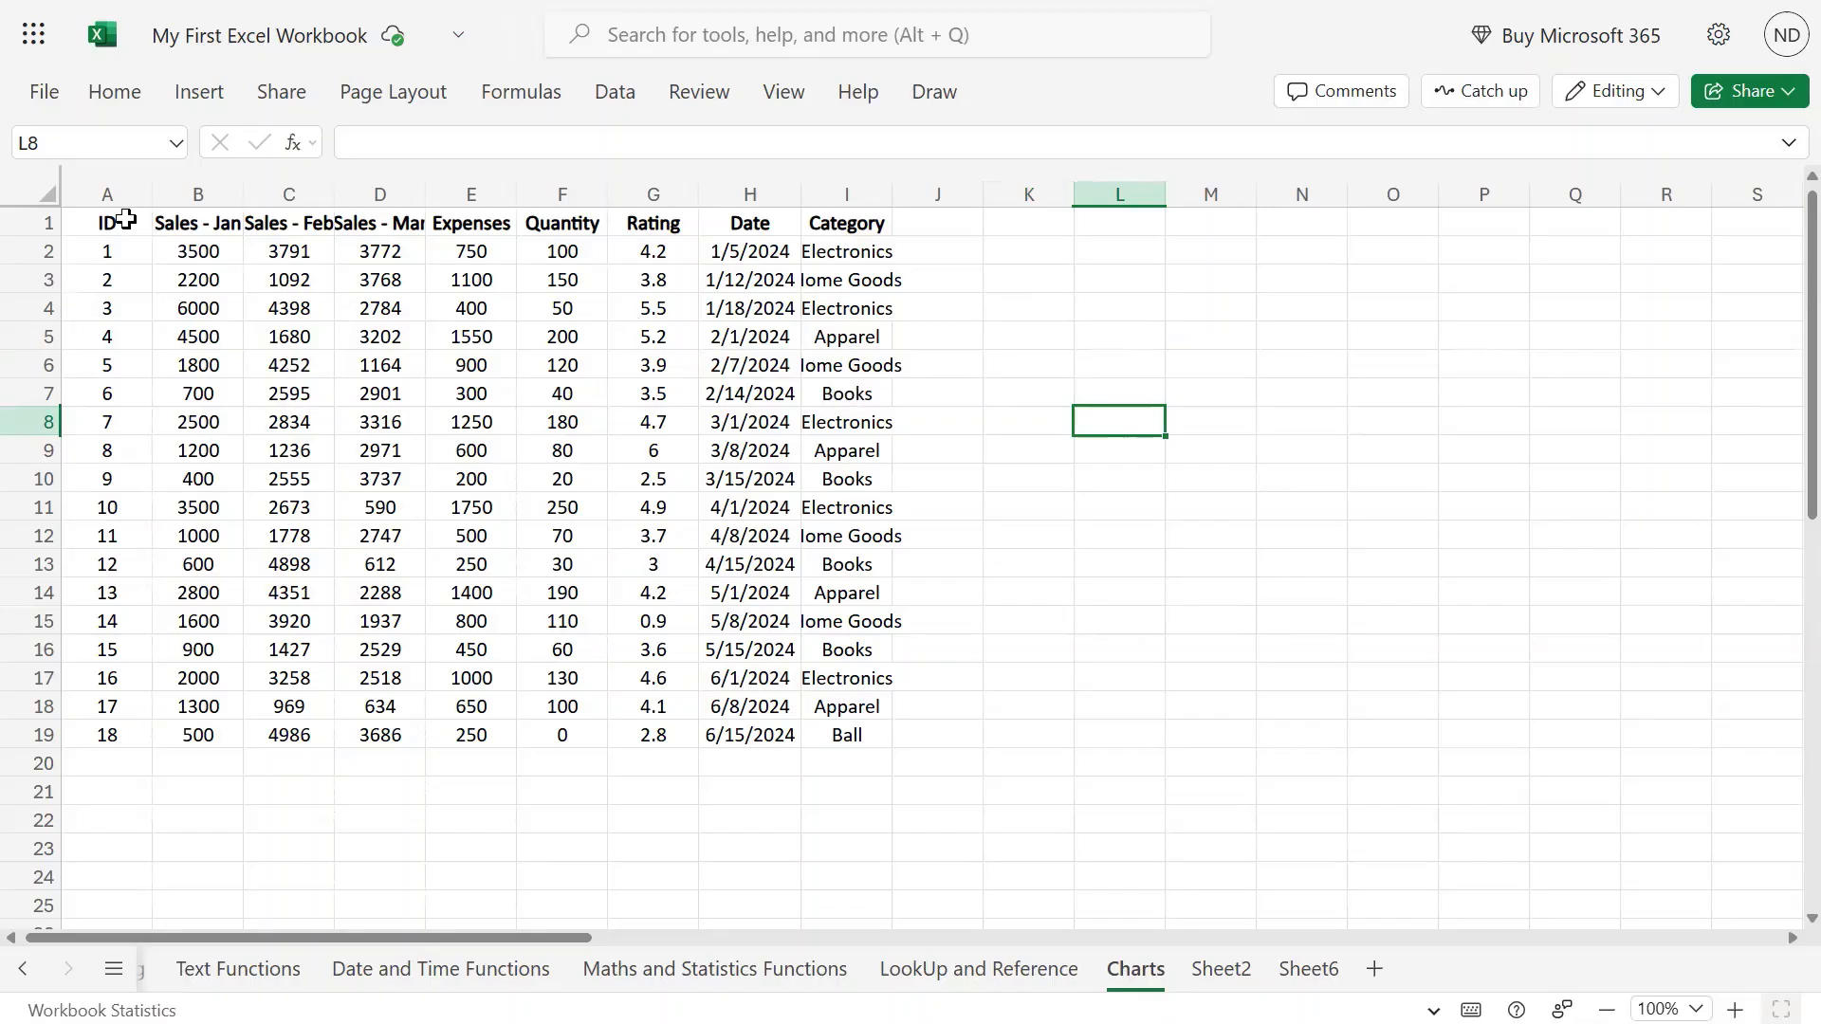
Browse the Insert tab's other chart types, then start reselecting the ID and Sales - Jan columns.
drag(122, 225, 212, 454)
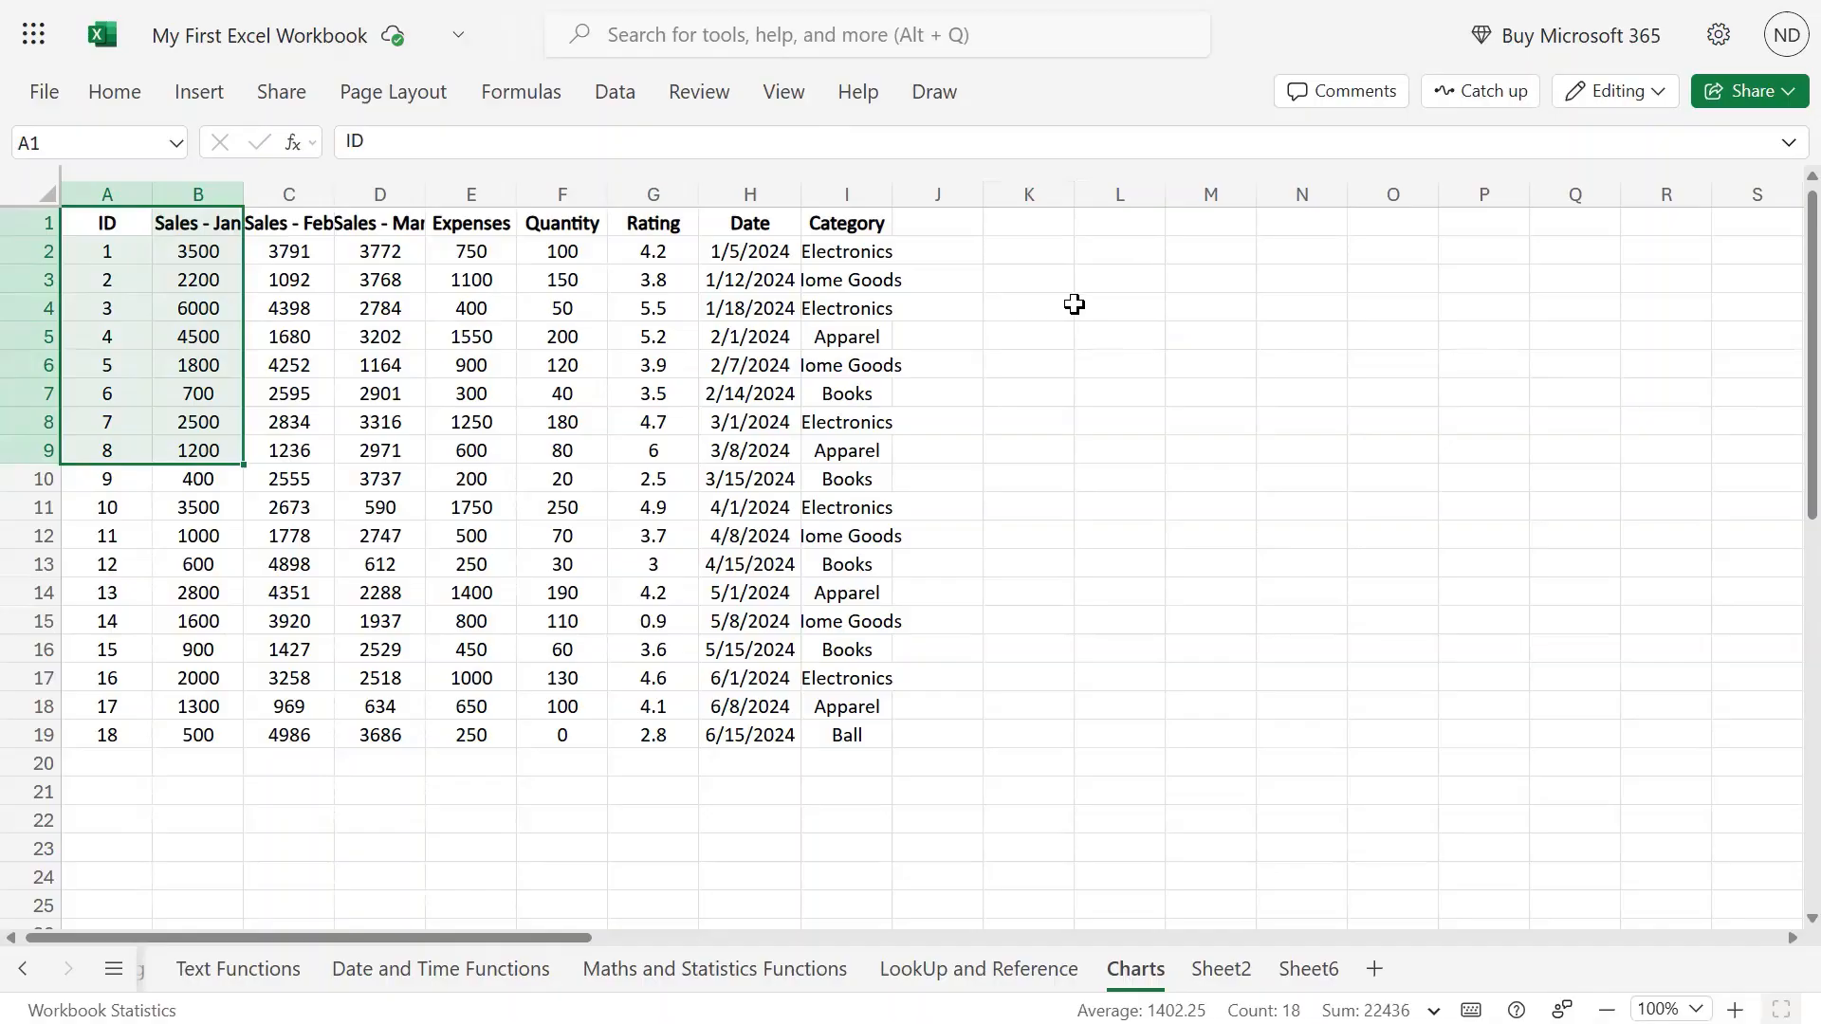
click(91, 91)
click(218, 83)
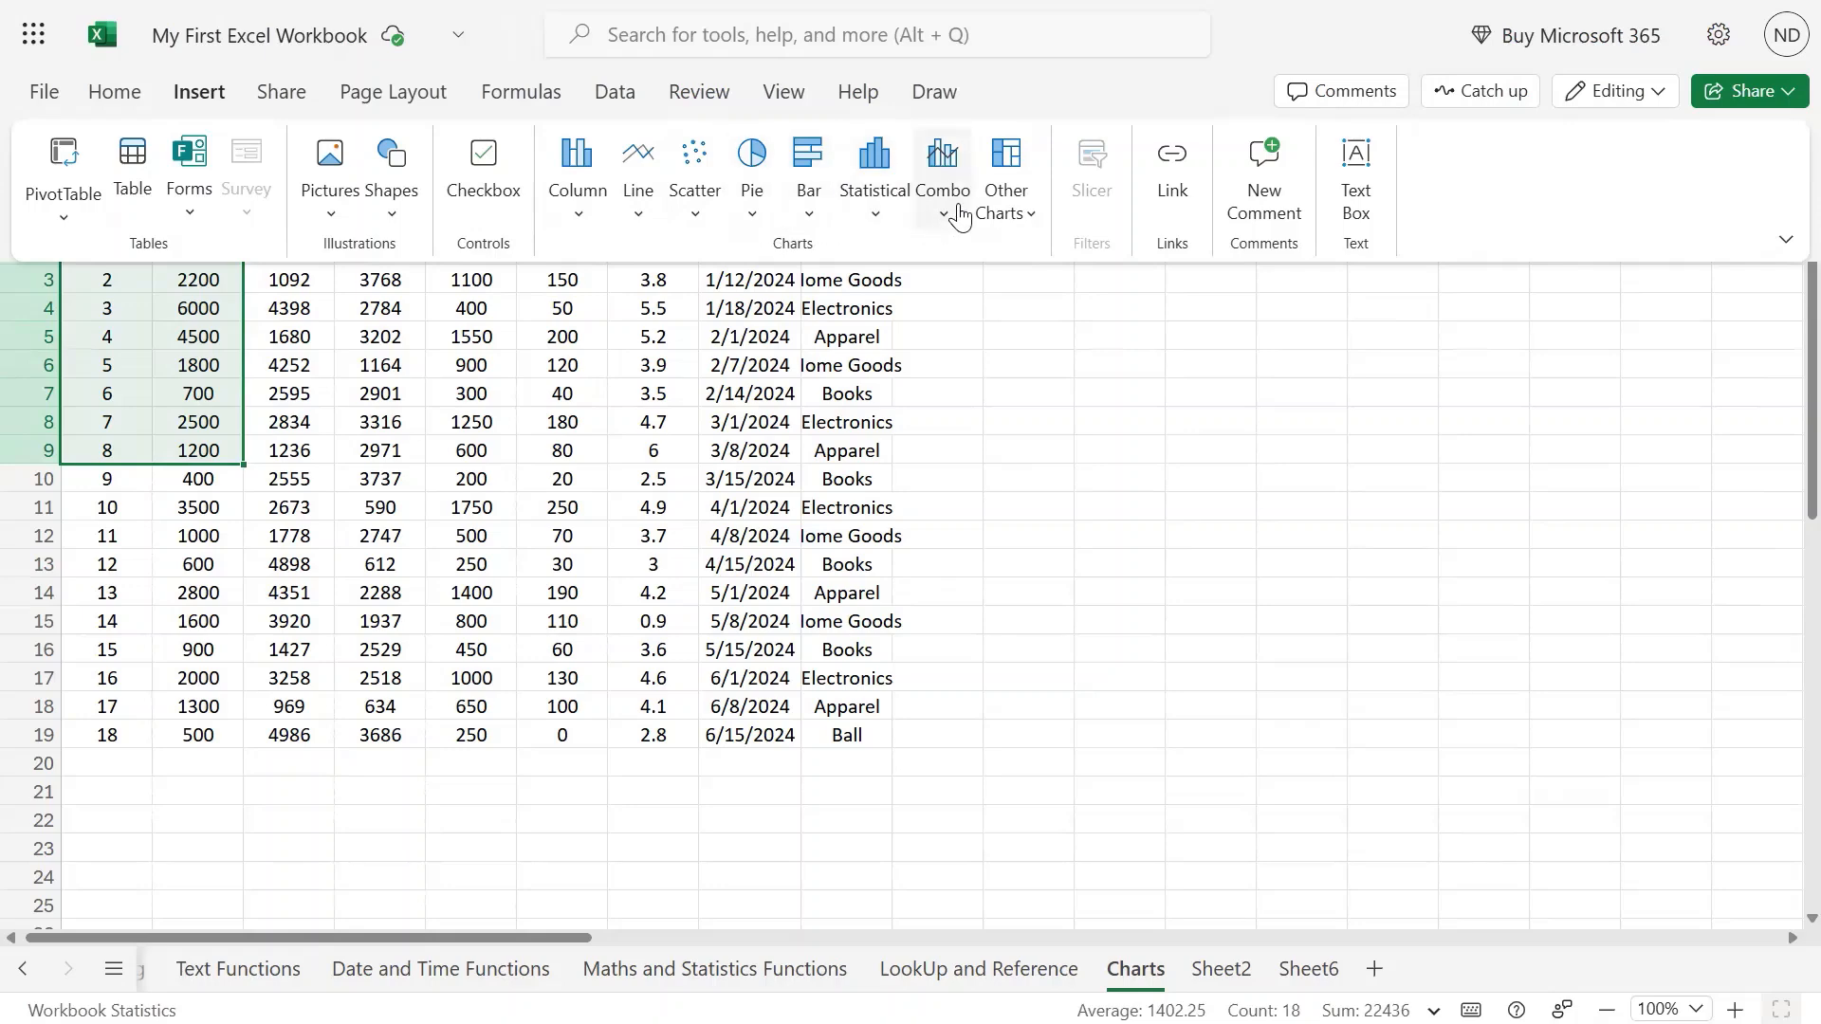
click(1034, 221)
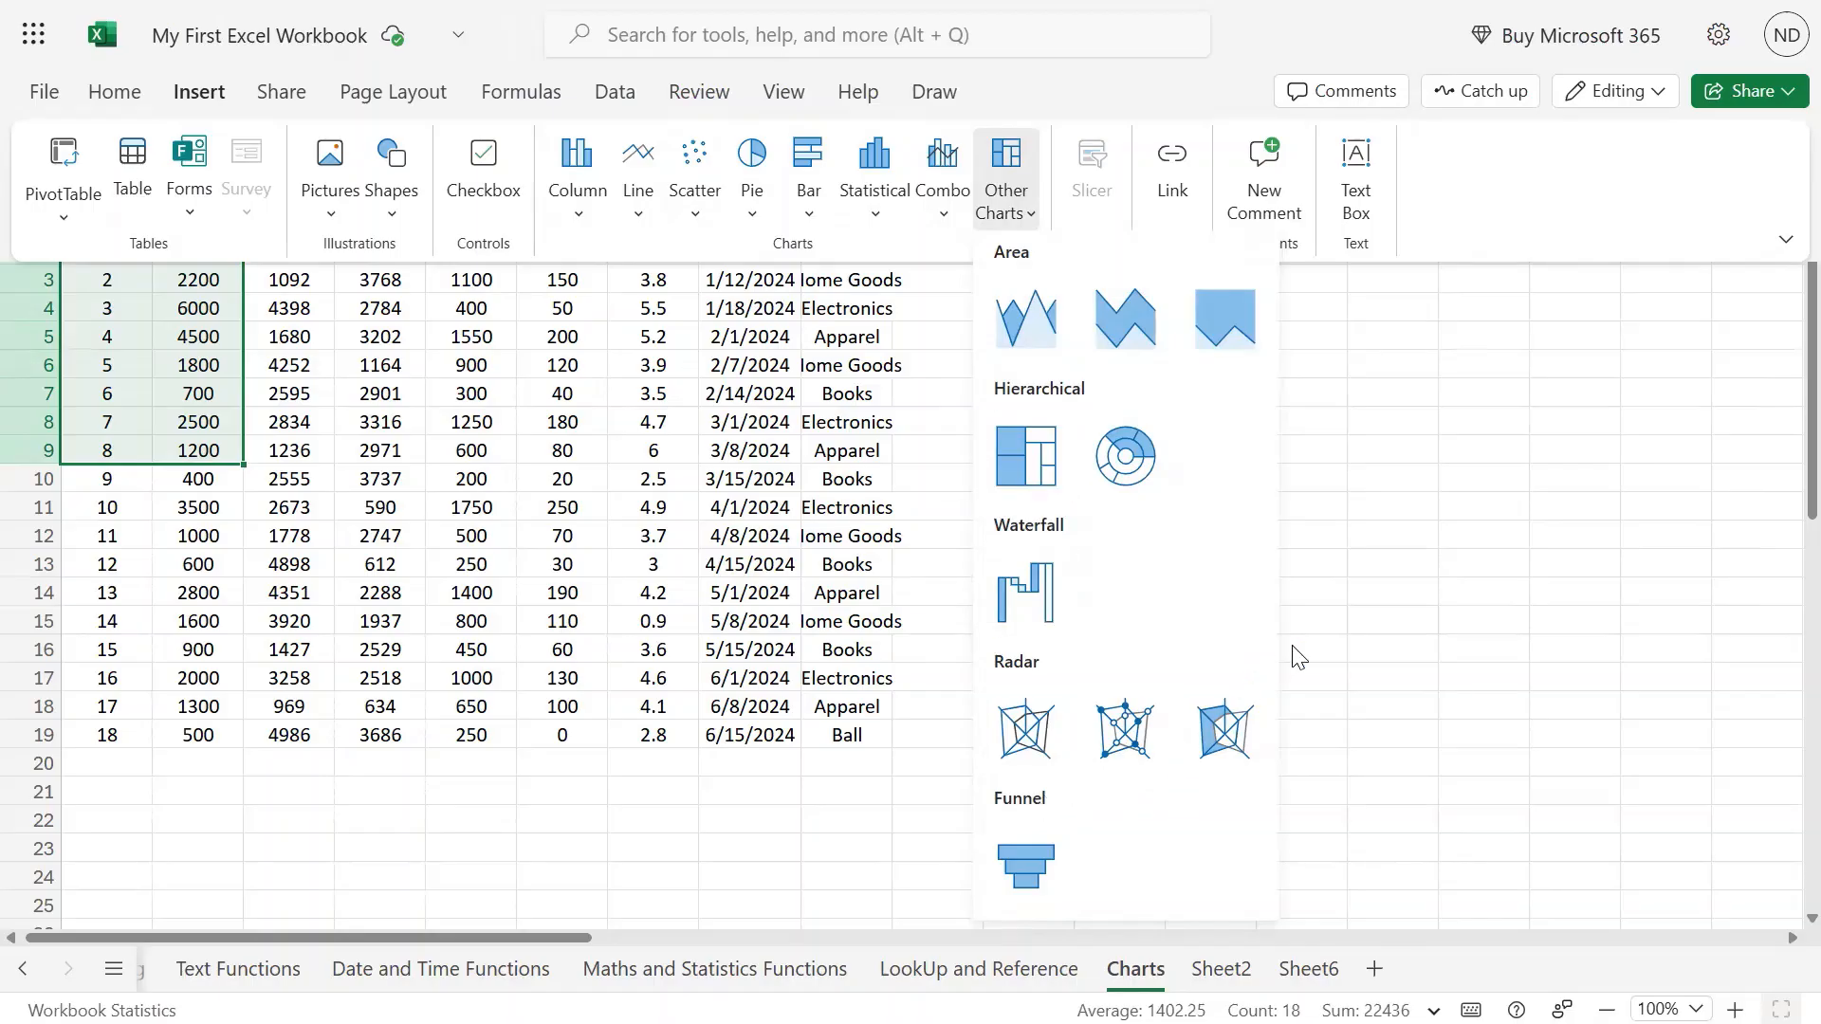
click(1558, 550)
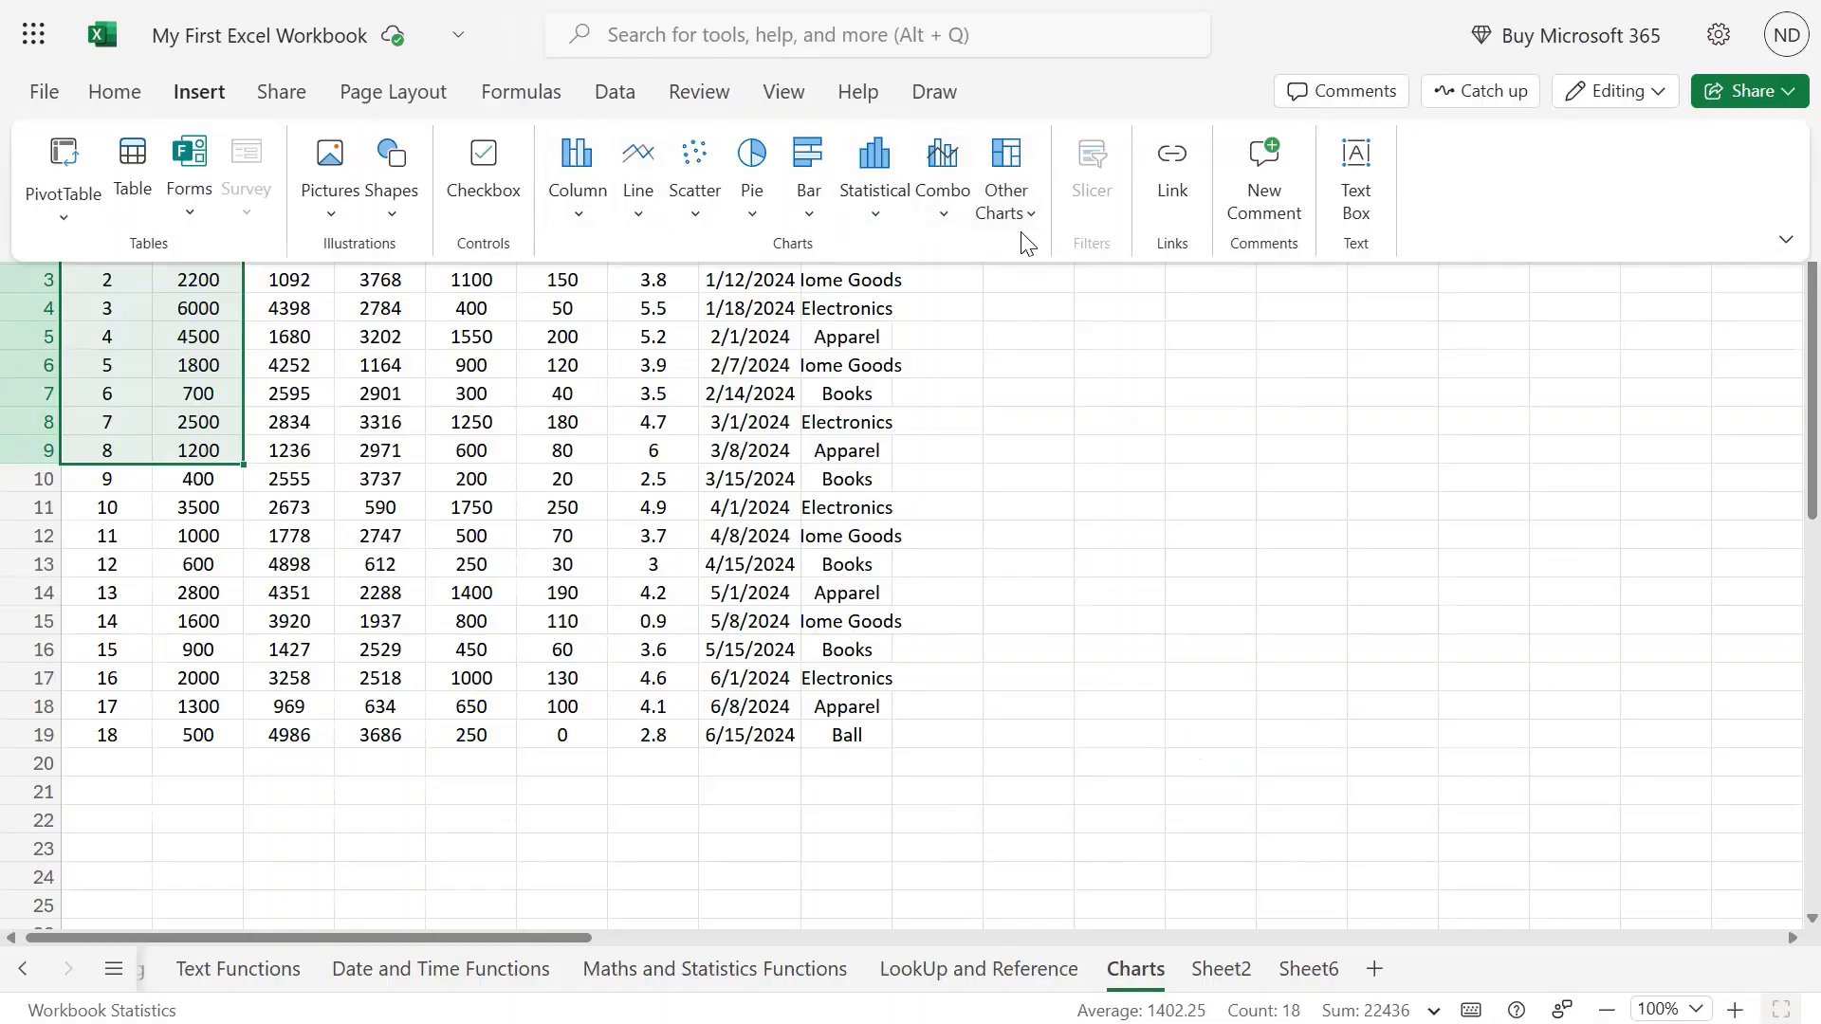
click(1161, 390)
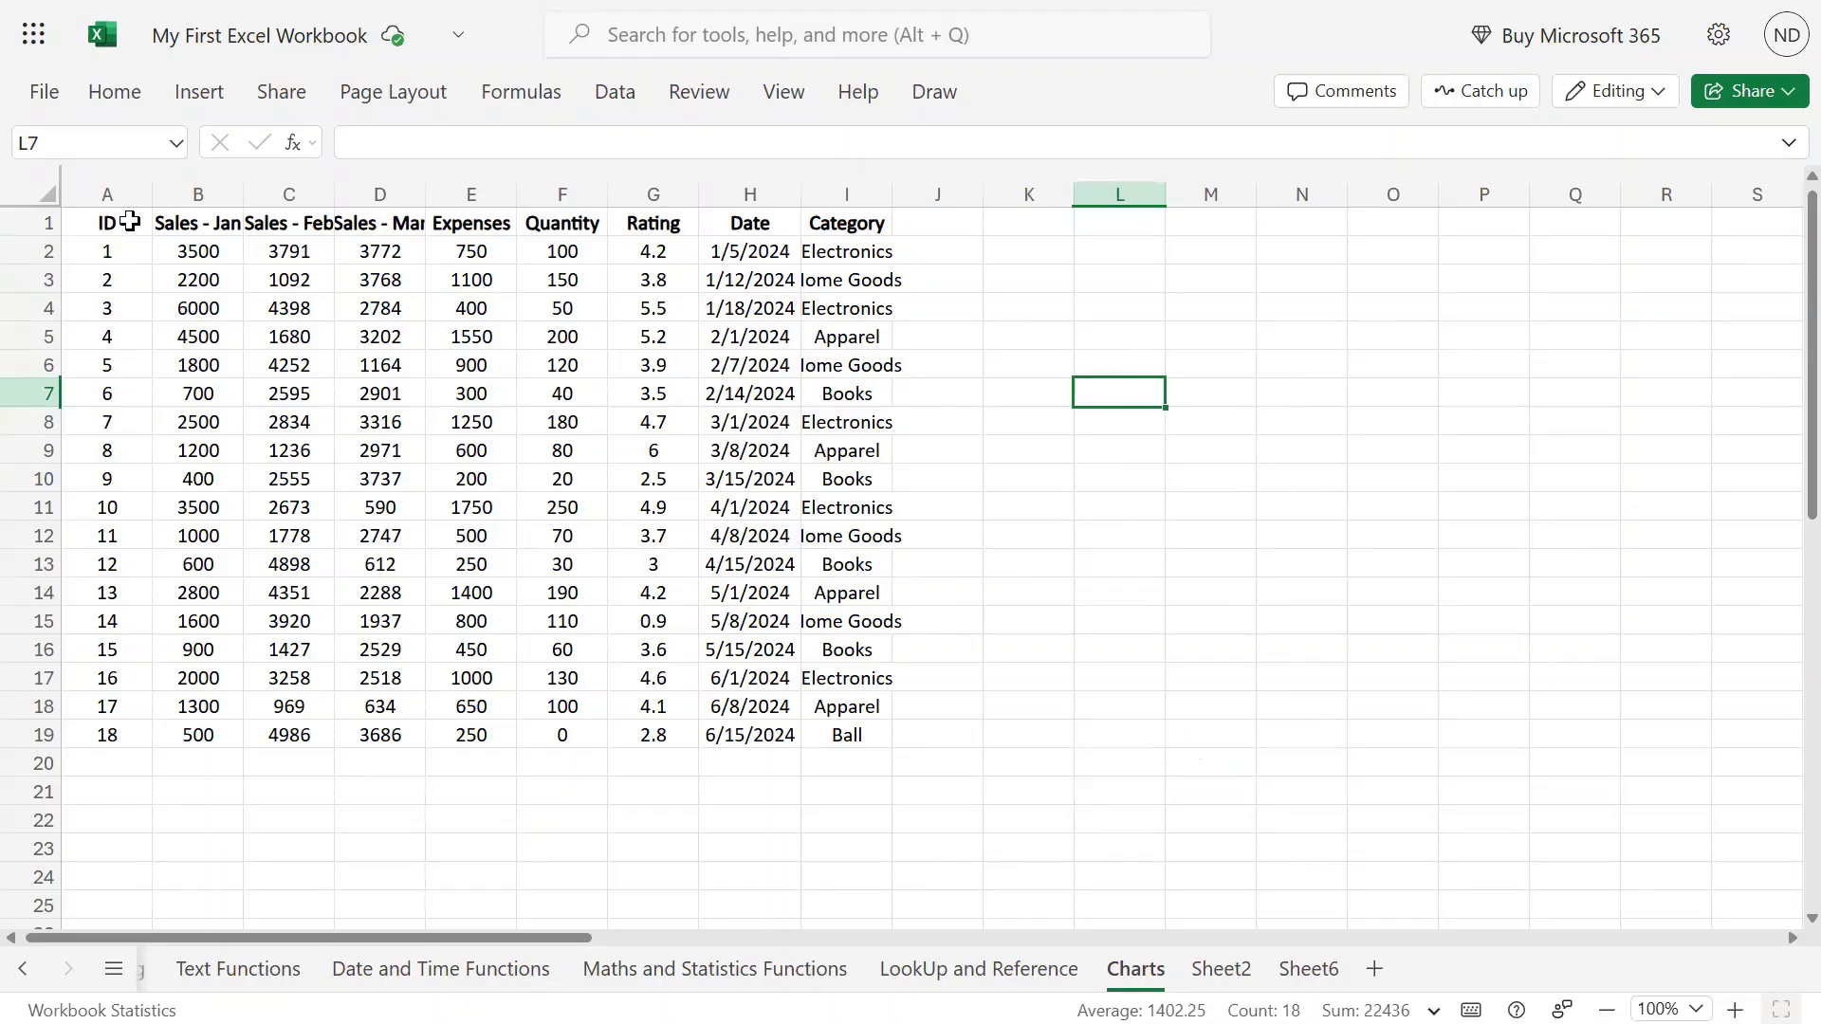
drag(128, 224, 203, 503)
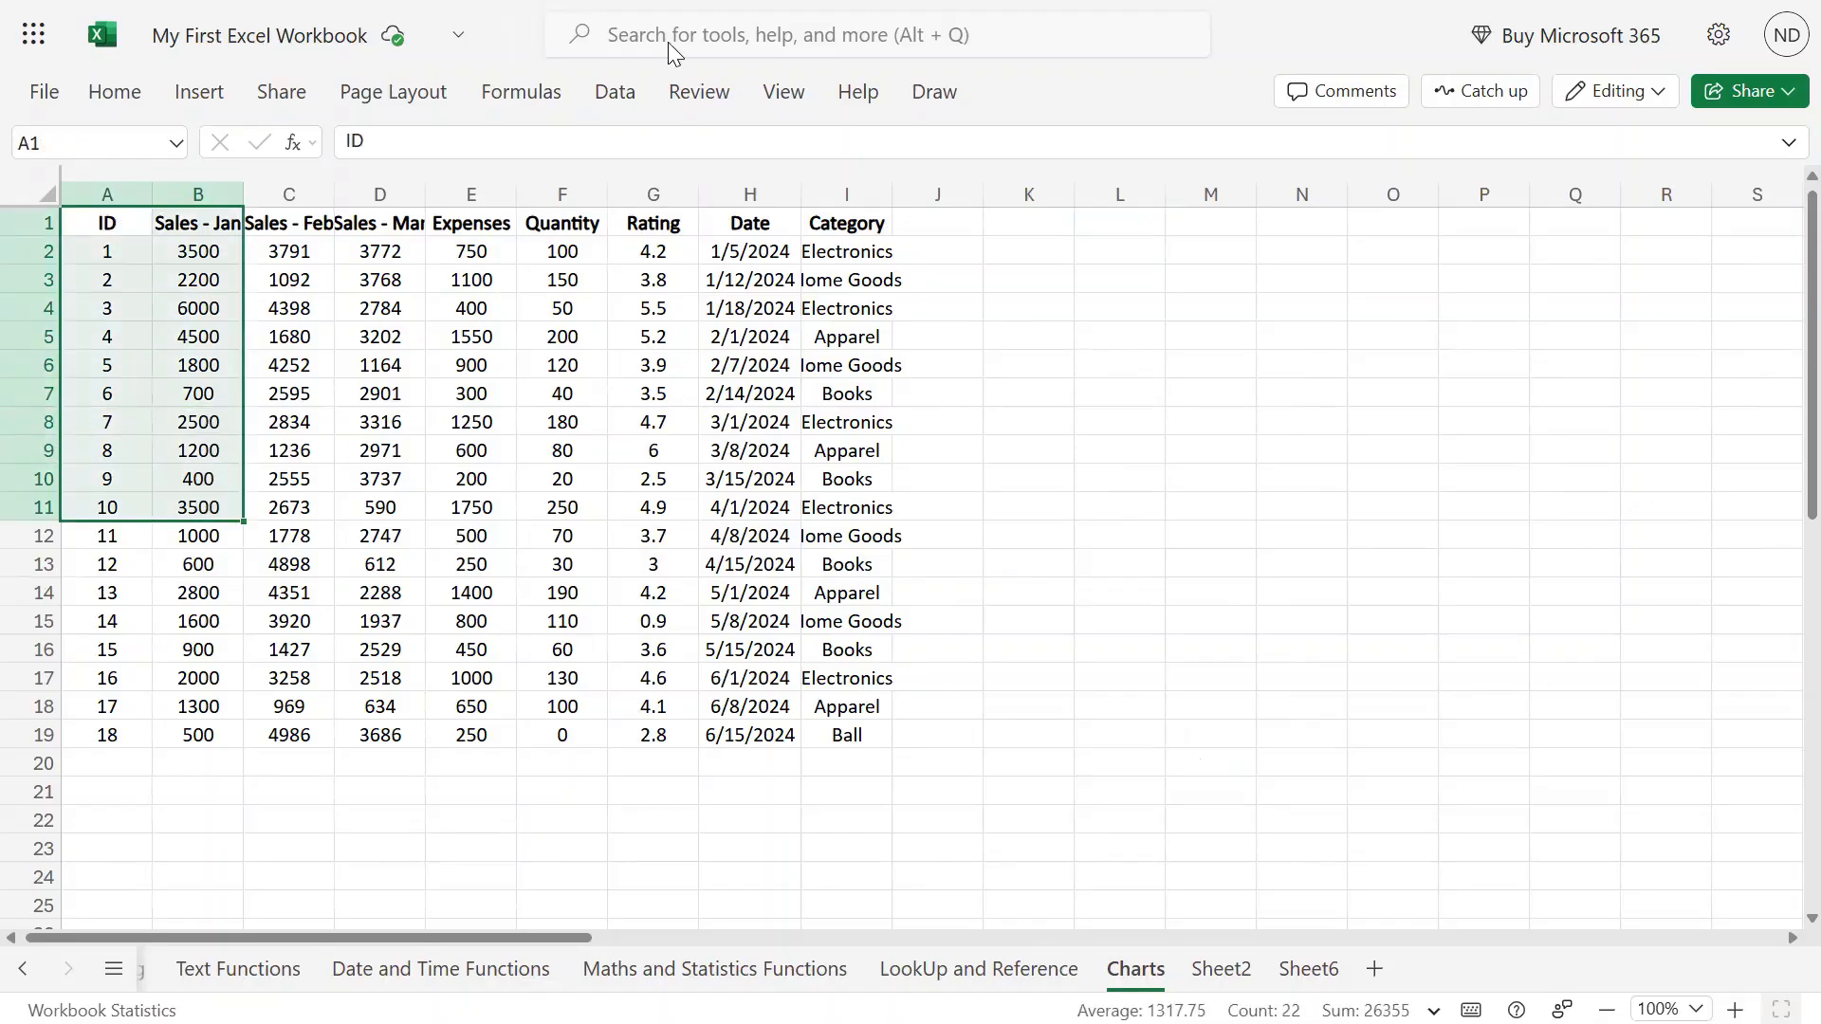
Insert a clustered column chart of A1:B11 and drag it to the right of the table.
click(201, 92)
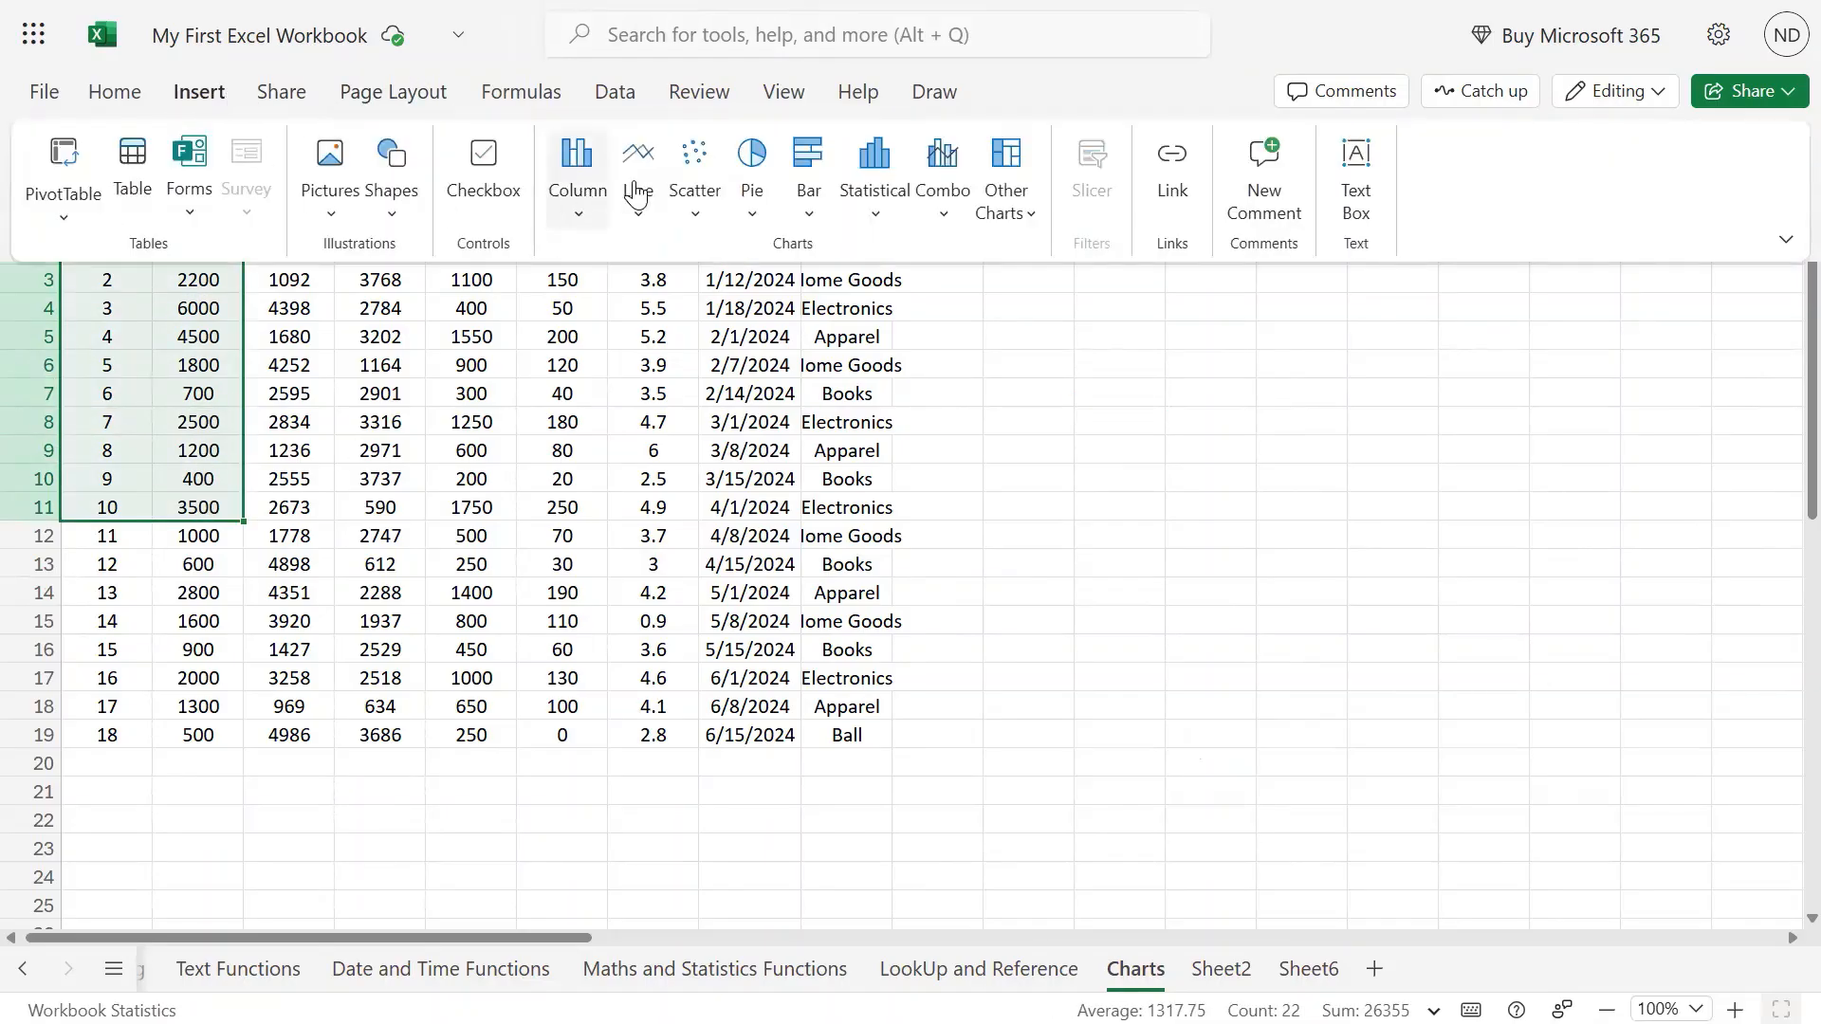
click(592, 211)
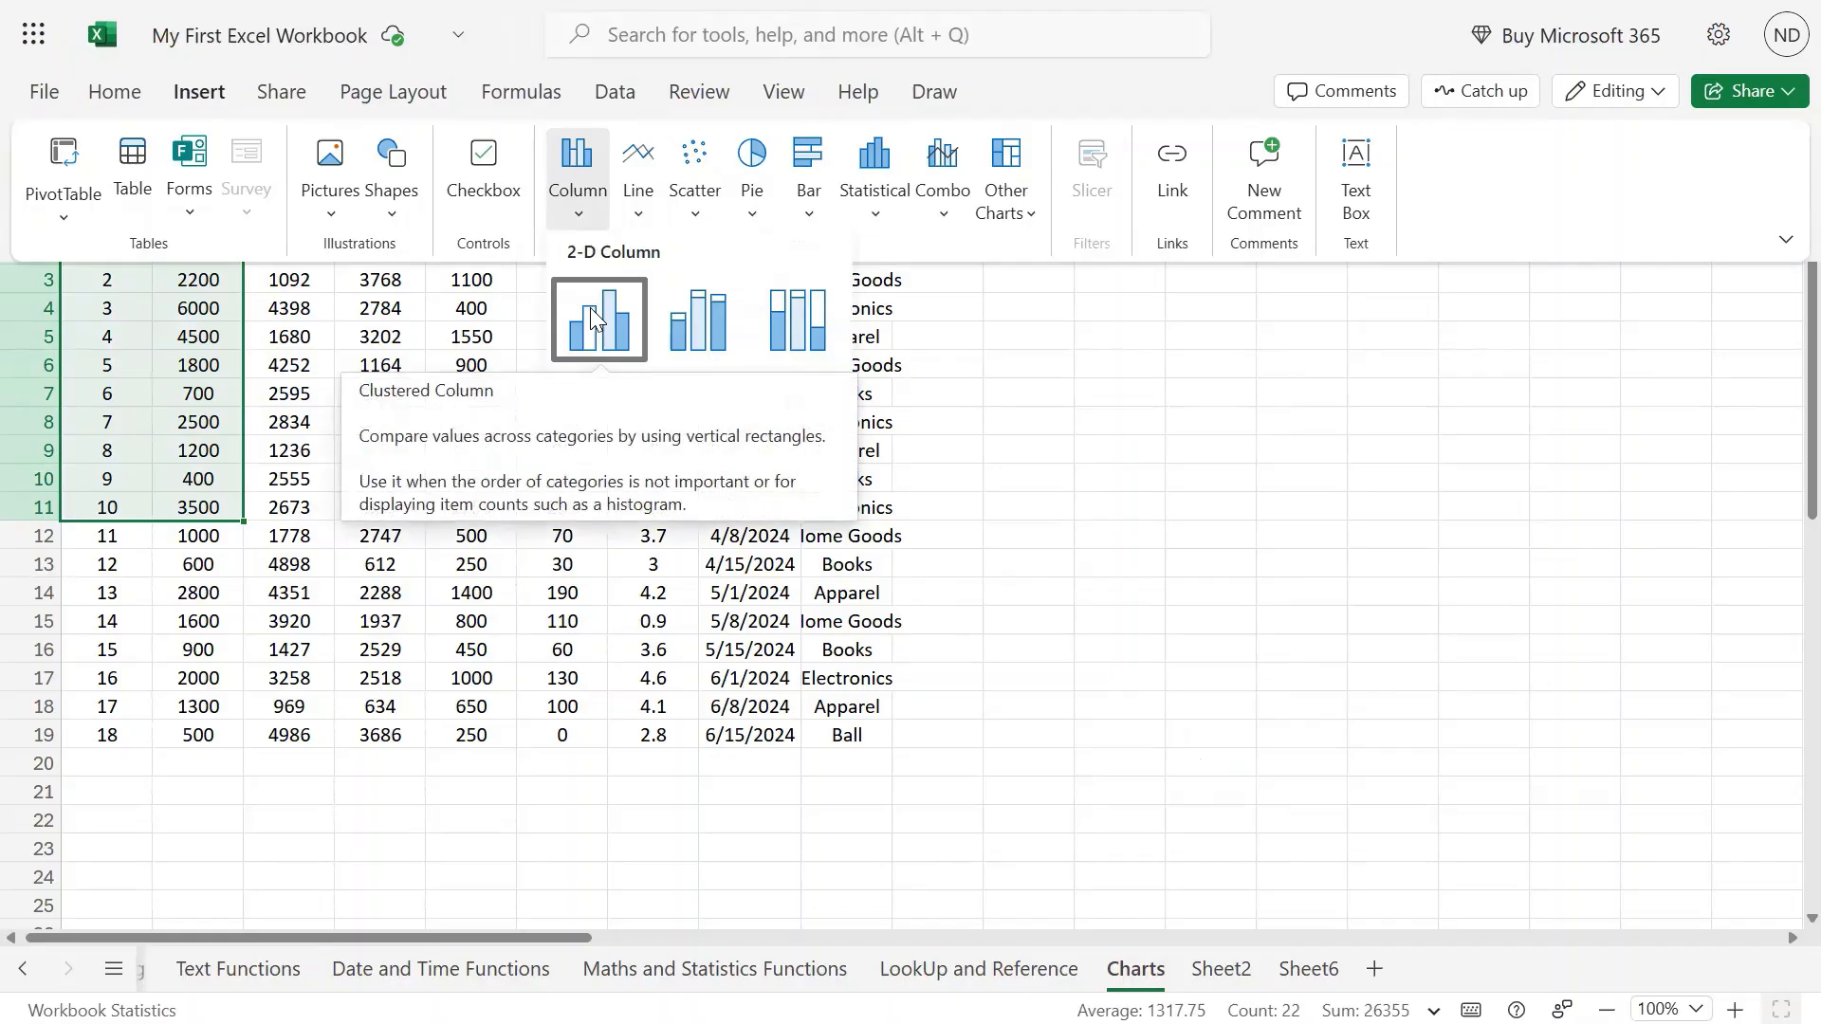
click(594, 320)
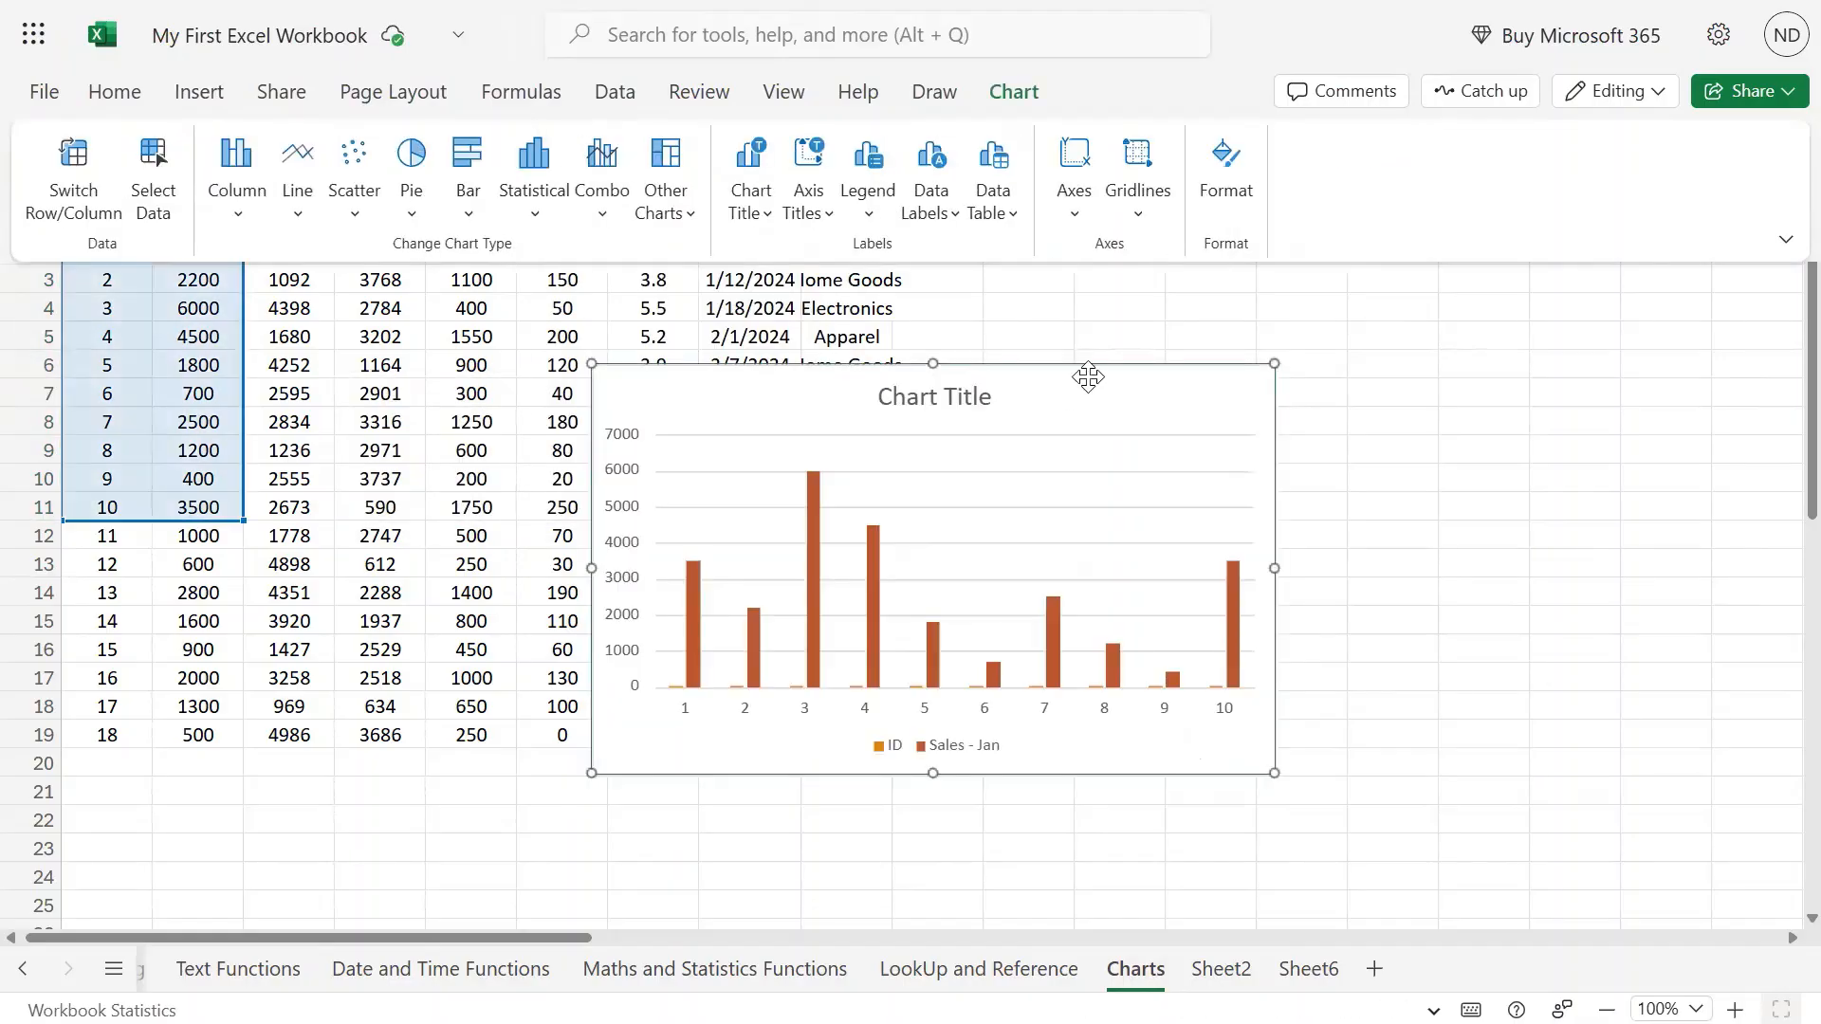
drag(1077, 371, 1354, 342)
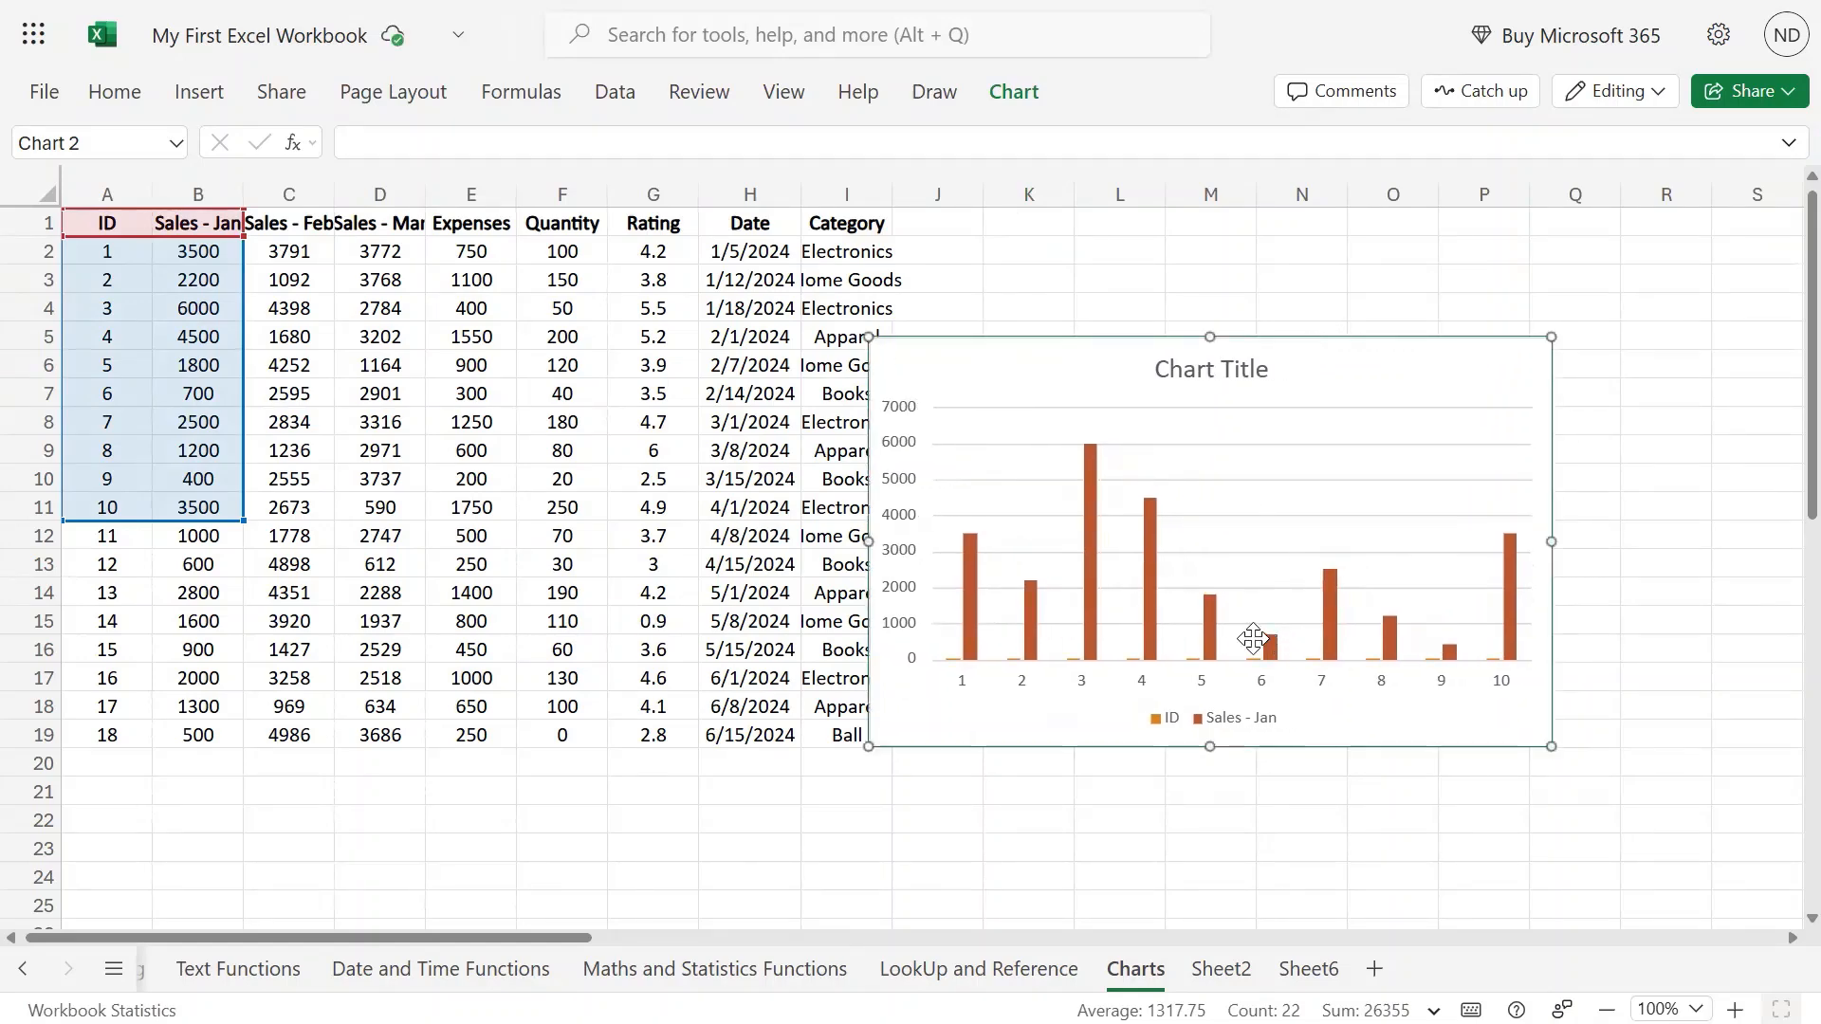
mouse_move(1511, 548)
drag(1355, 352, 1479, 274)
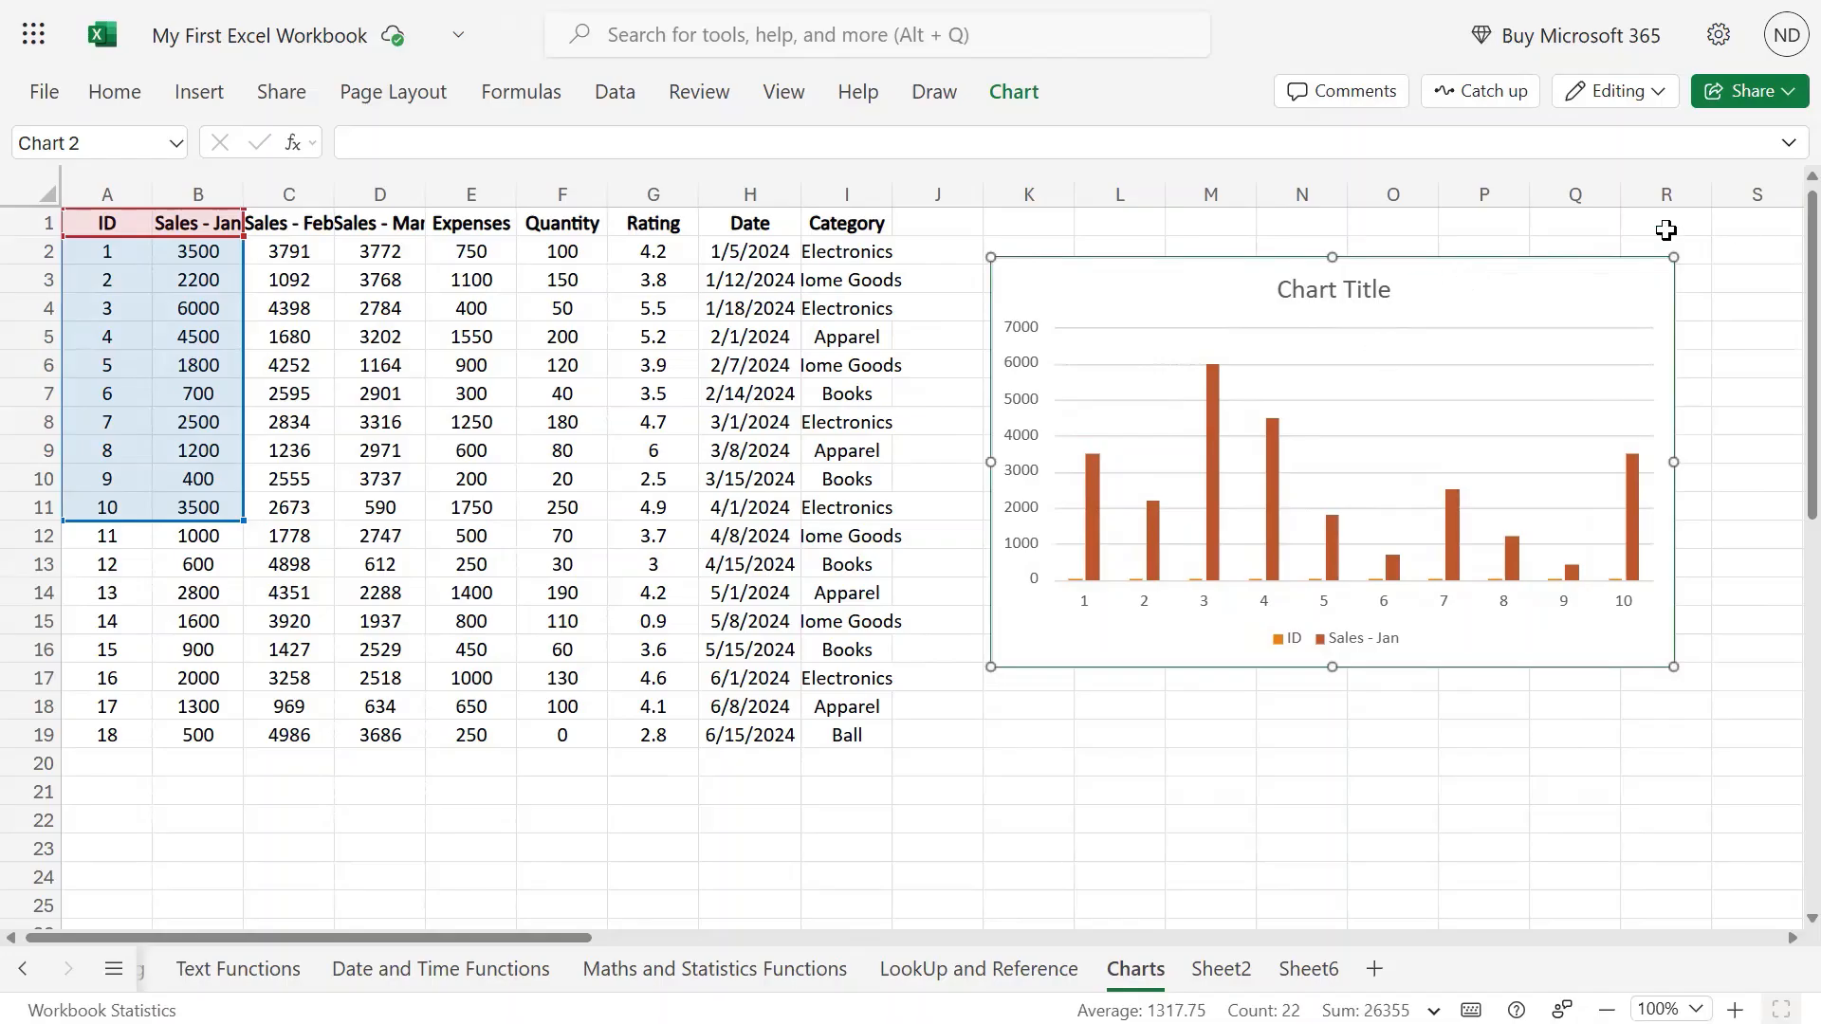
click(1292, 763)
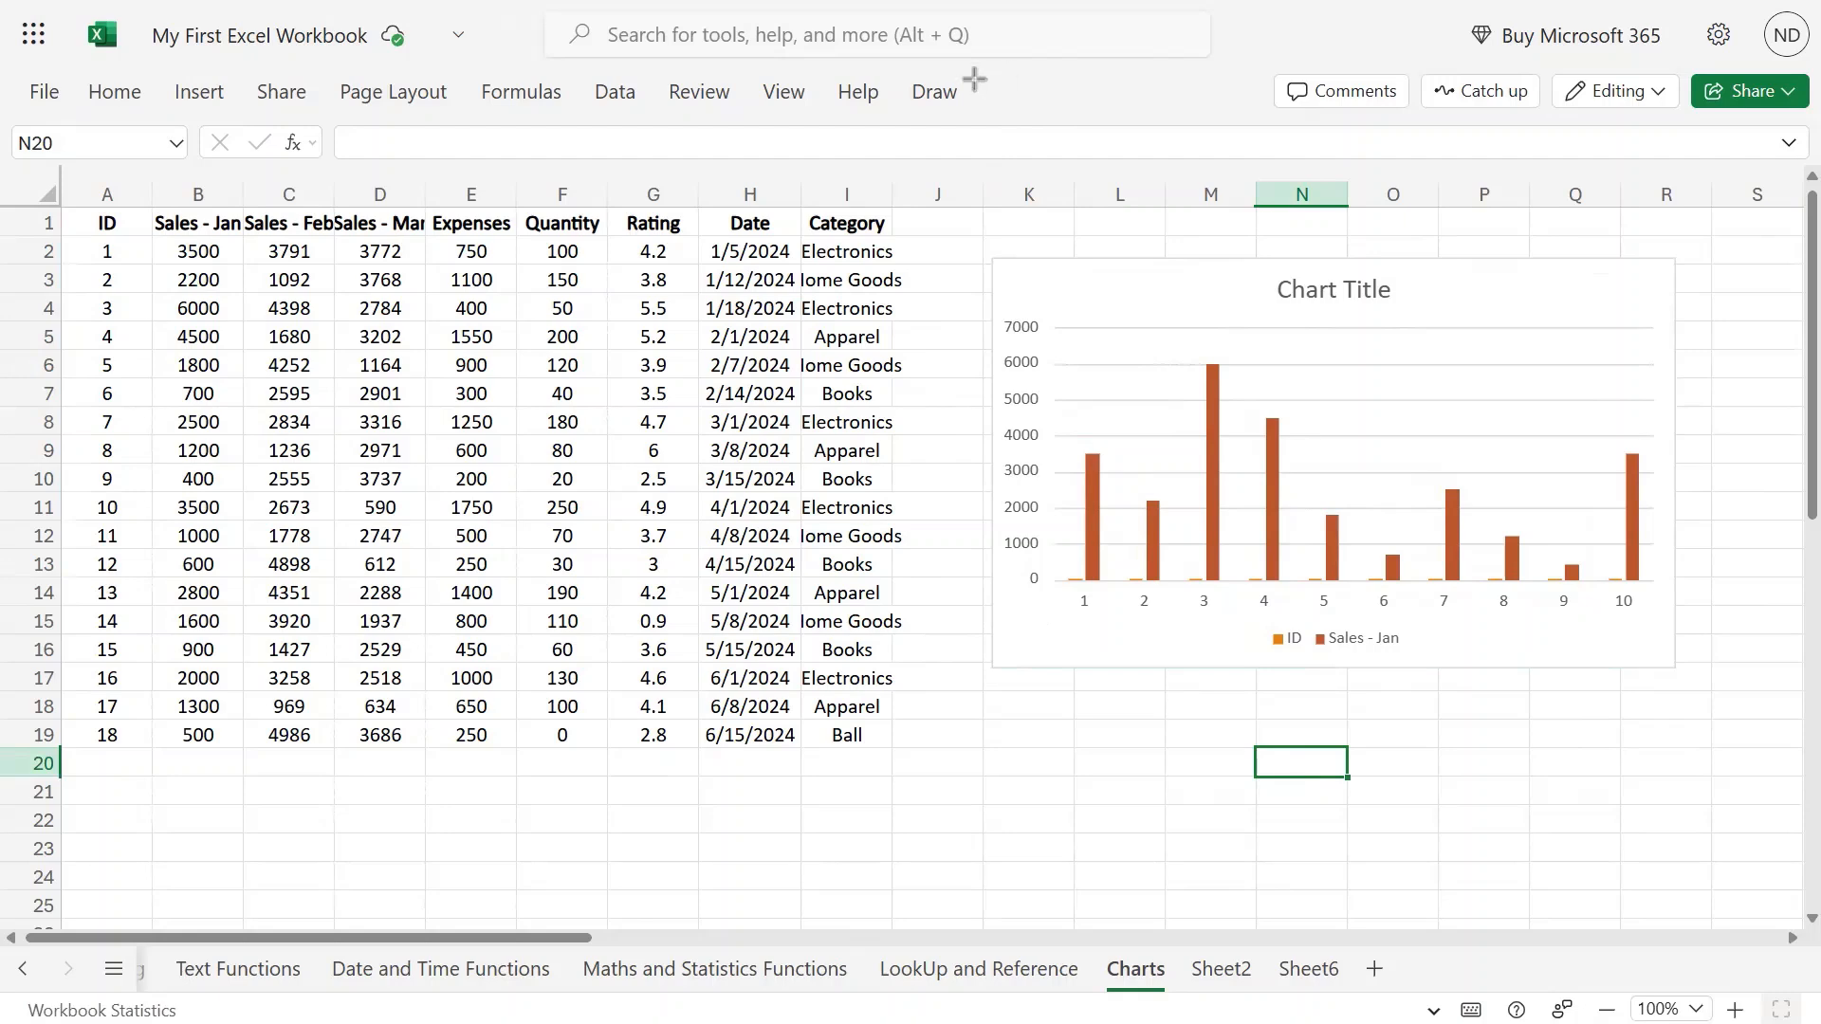
mouse_move(962, 73)
mouse_down()
mouse_move(992, 102)
mouse_move(1084, 112)
mouse_up()
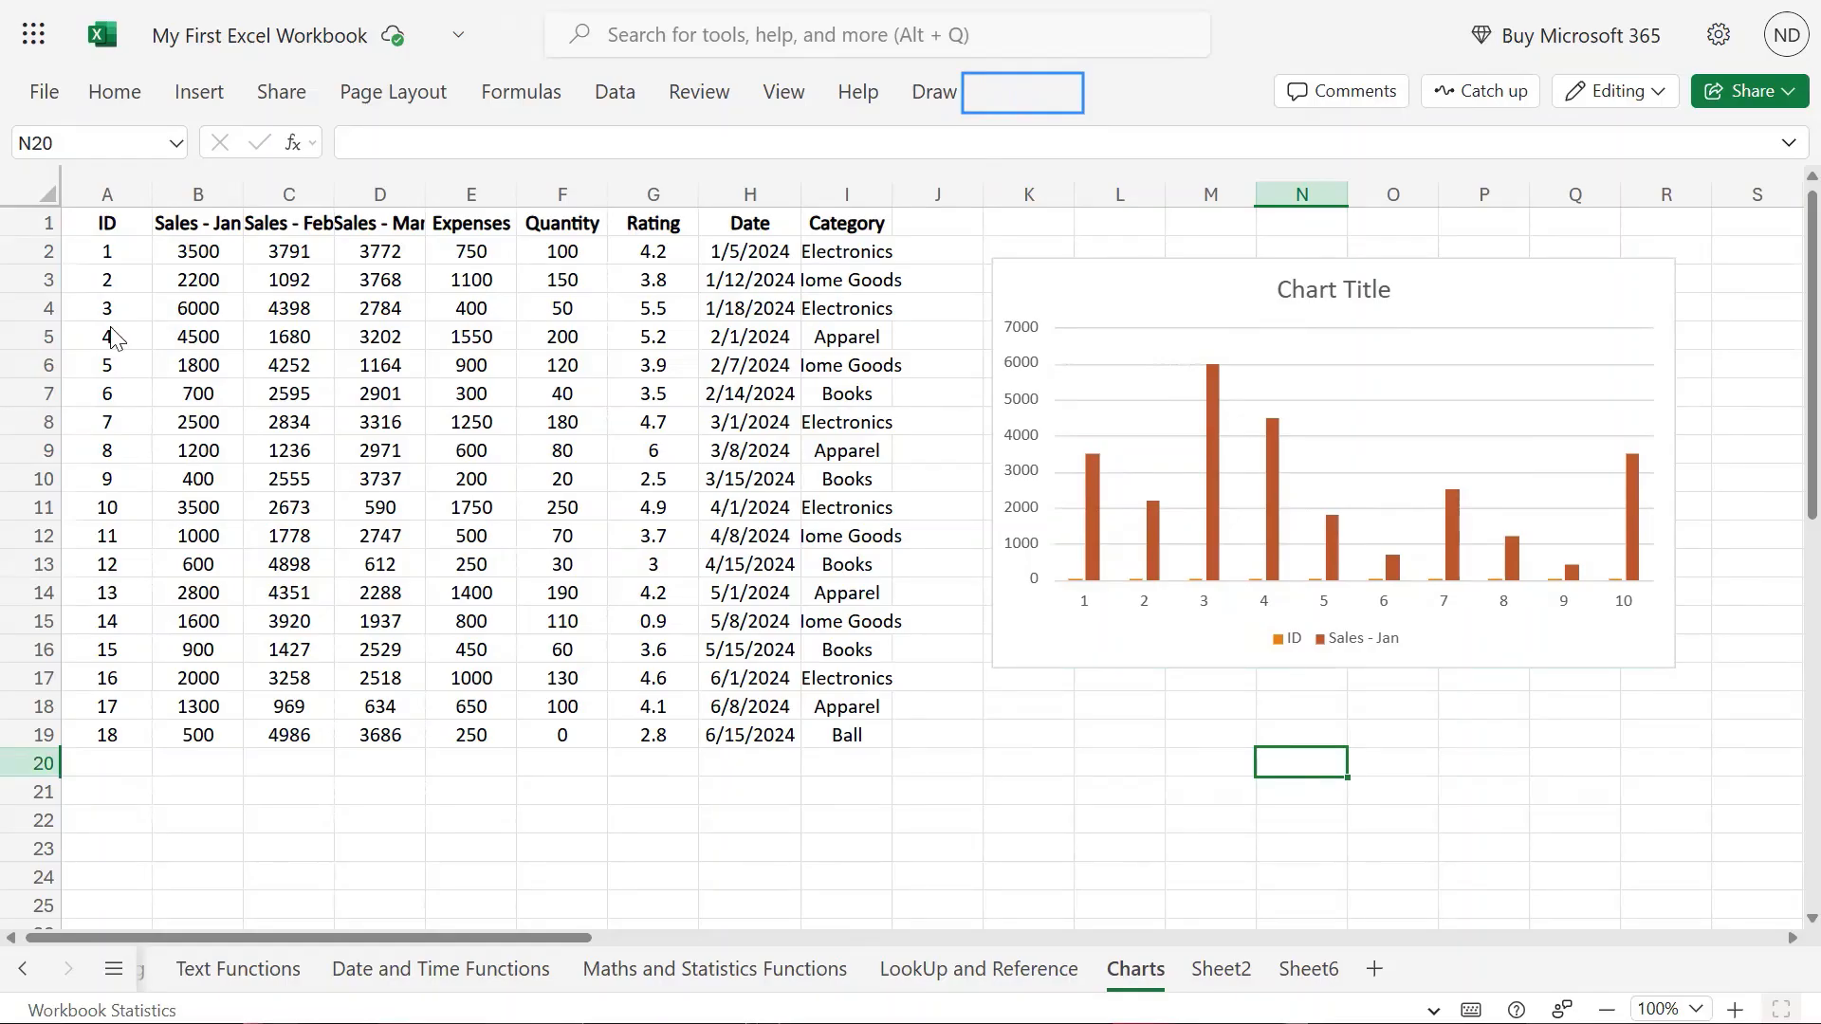
click(1096, 319)
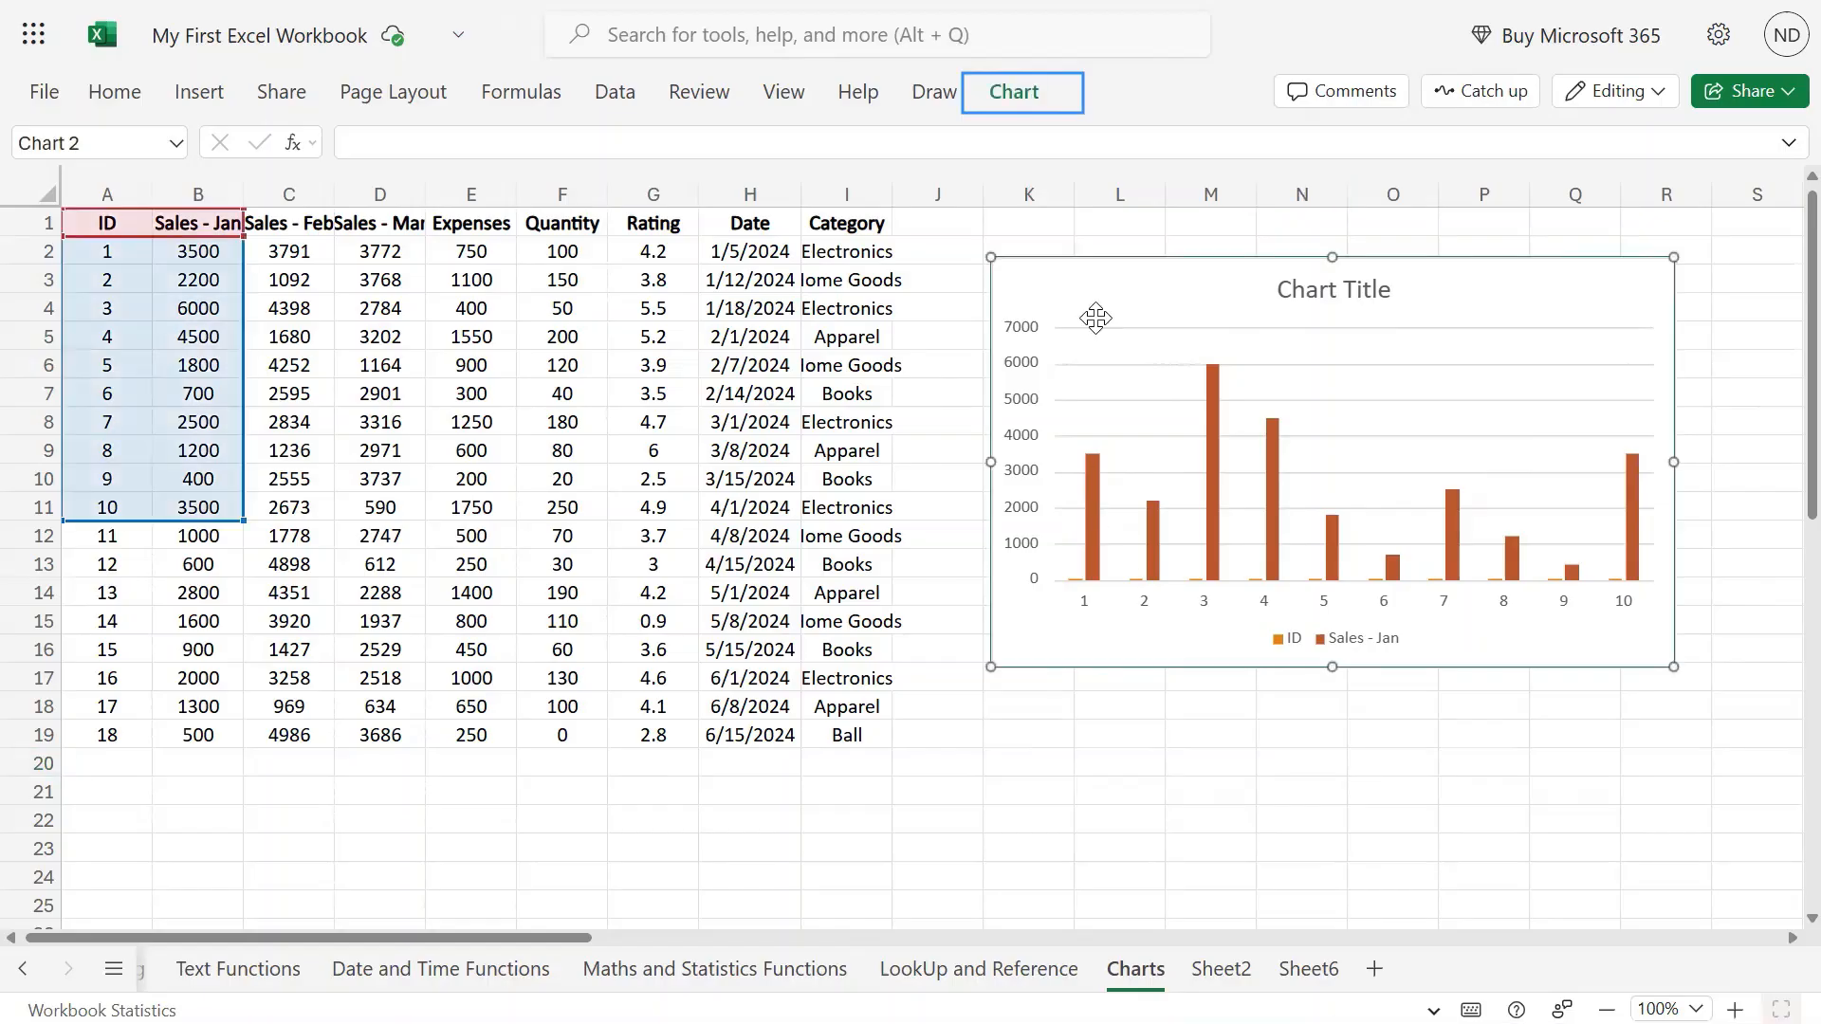
click(1020, 99)
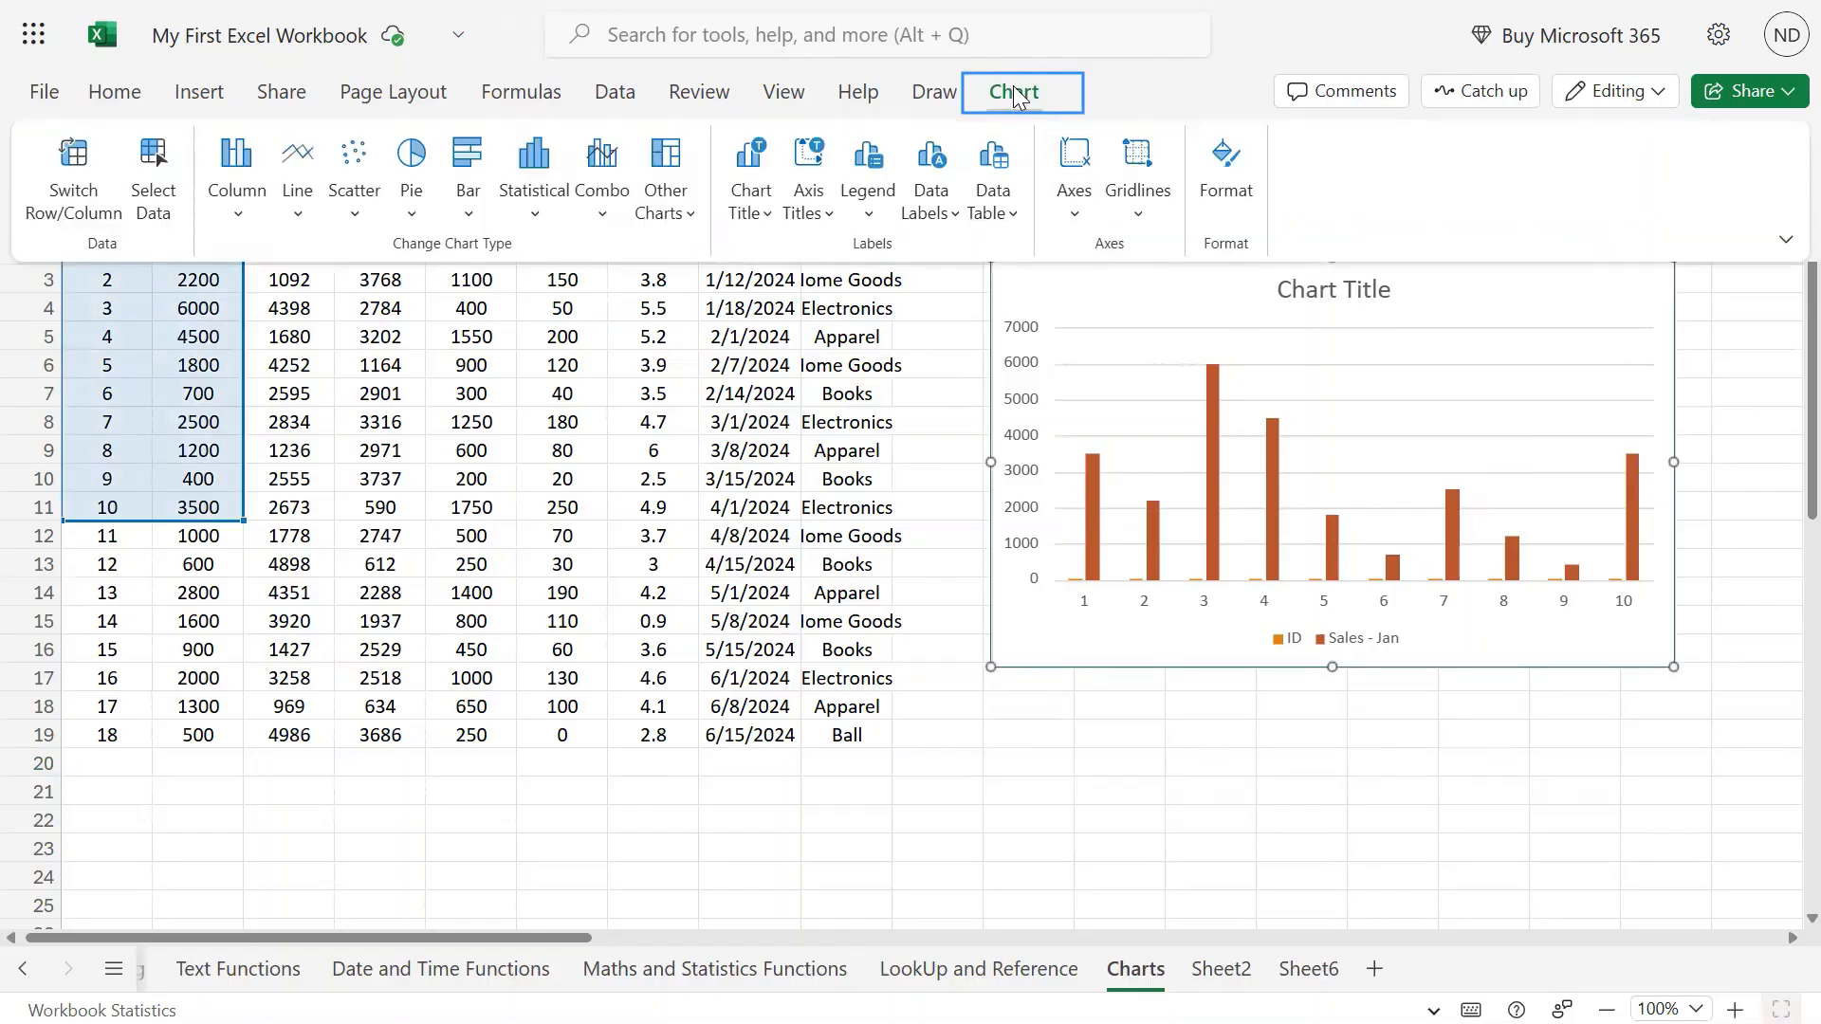
click(1014, 95)
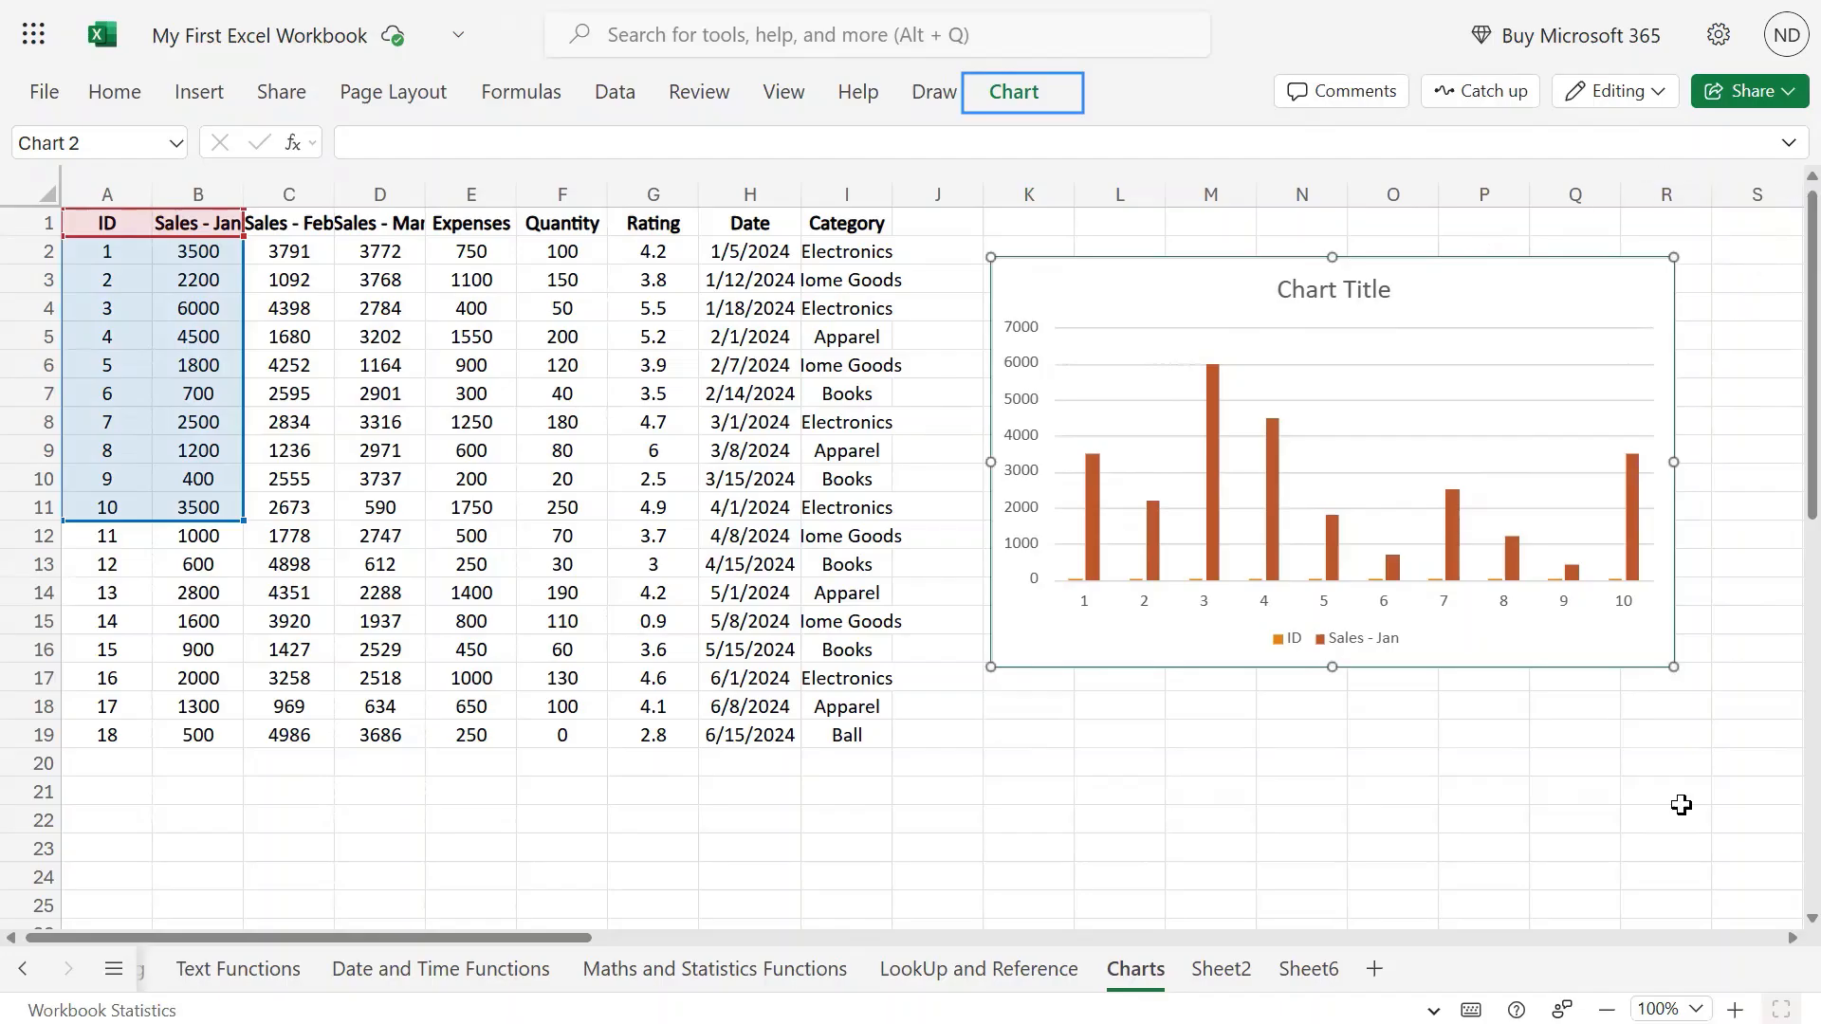
click(1788, 144)
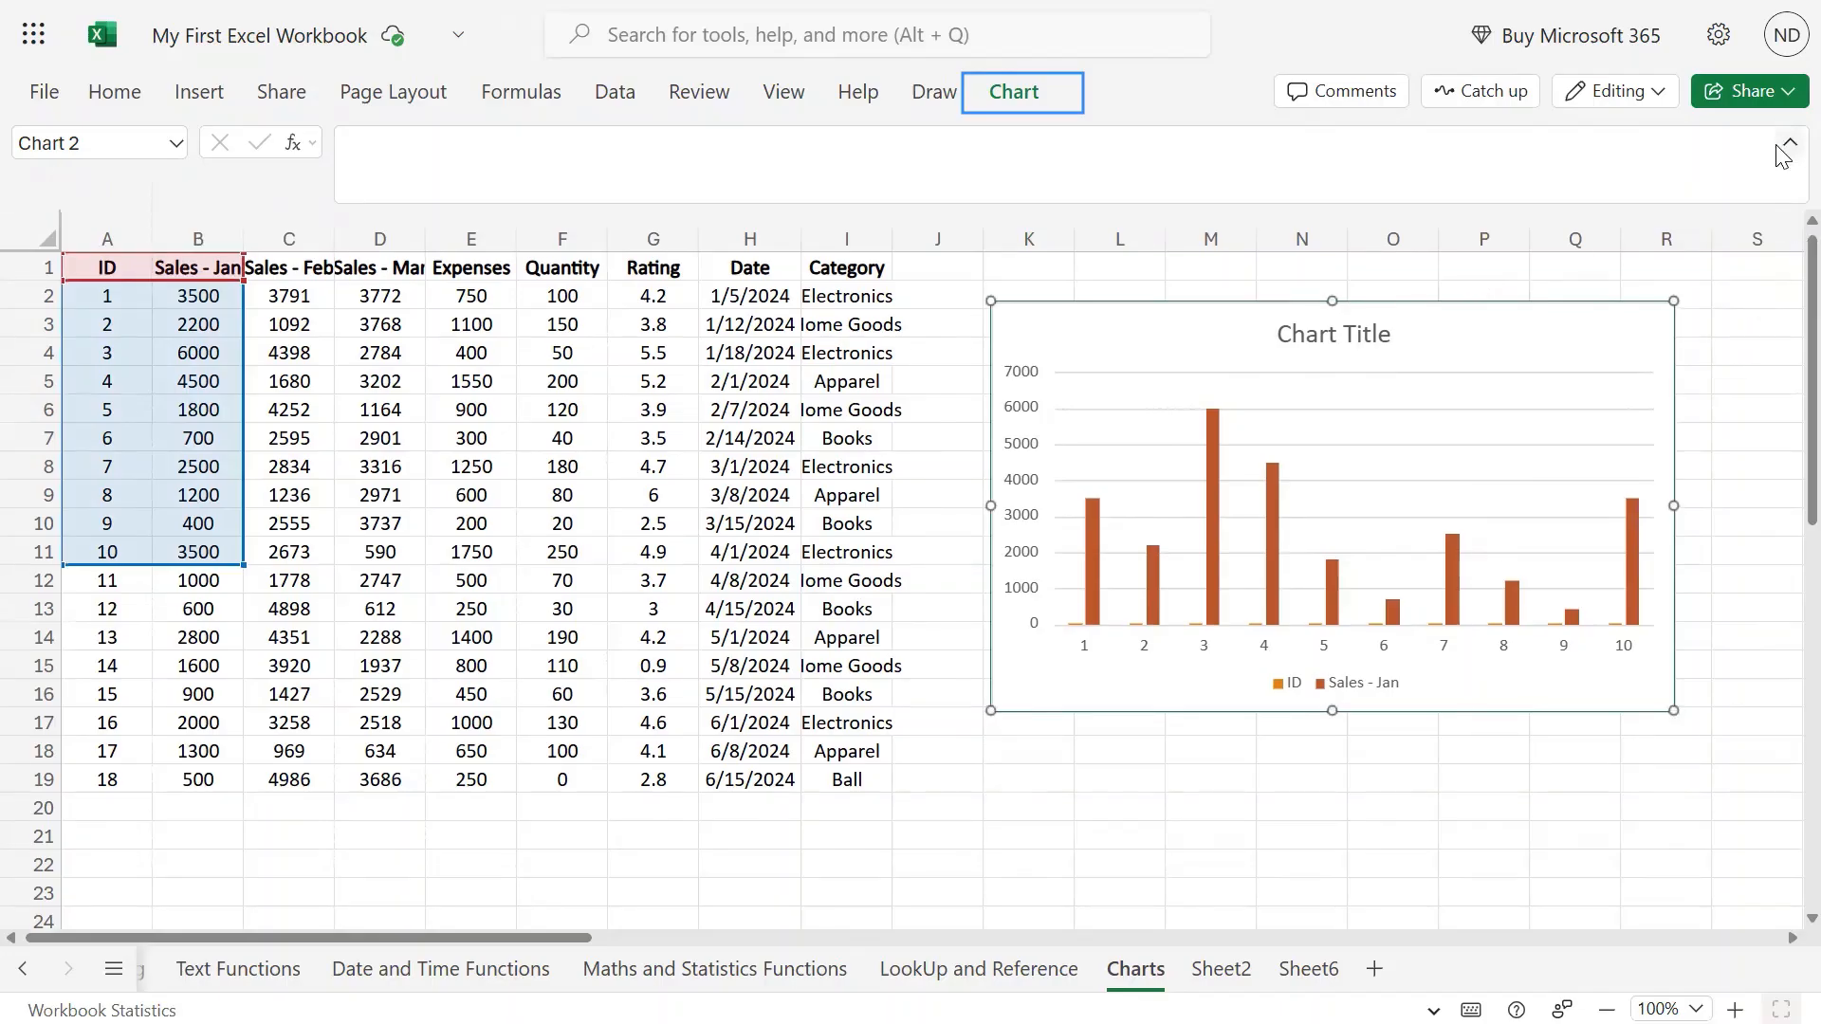
click(1786, 145)
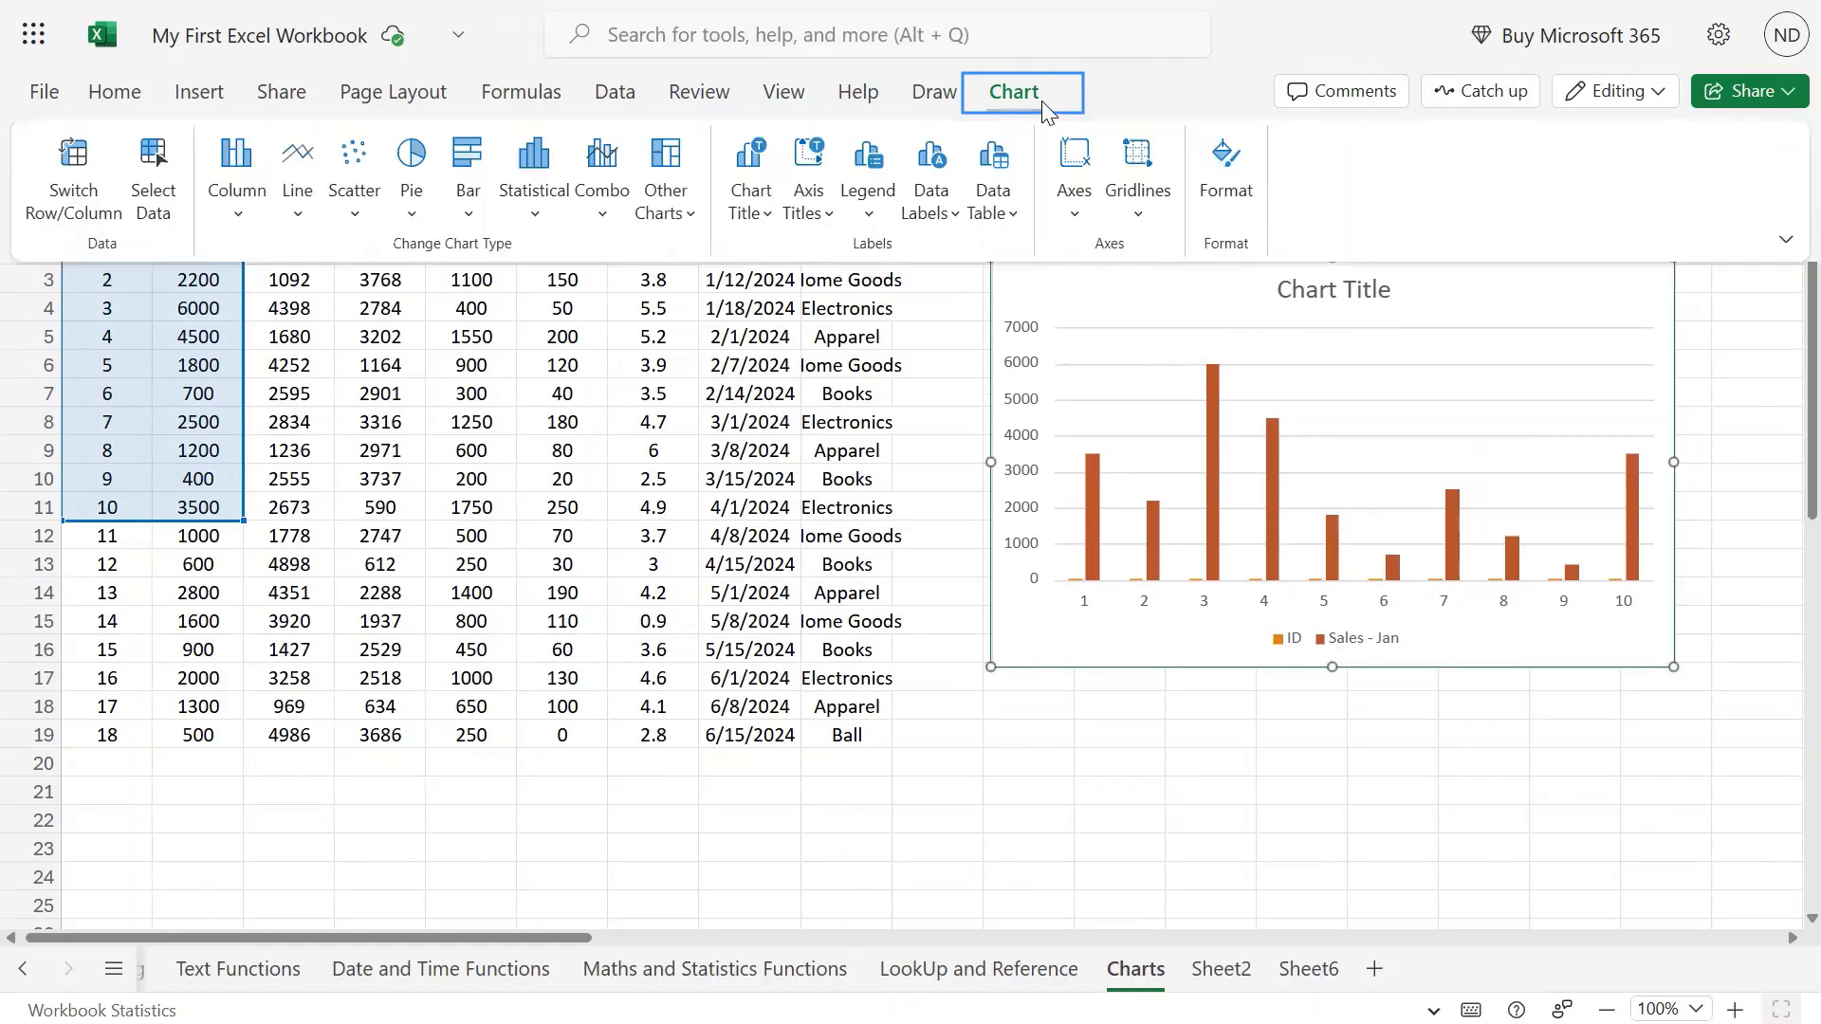
click(1786, 240)
click(1703, 368)
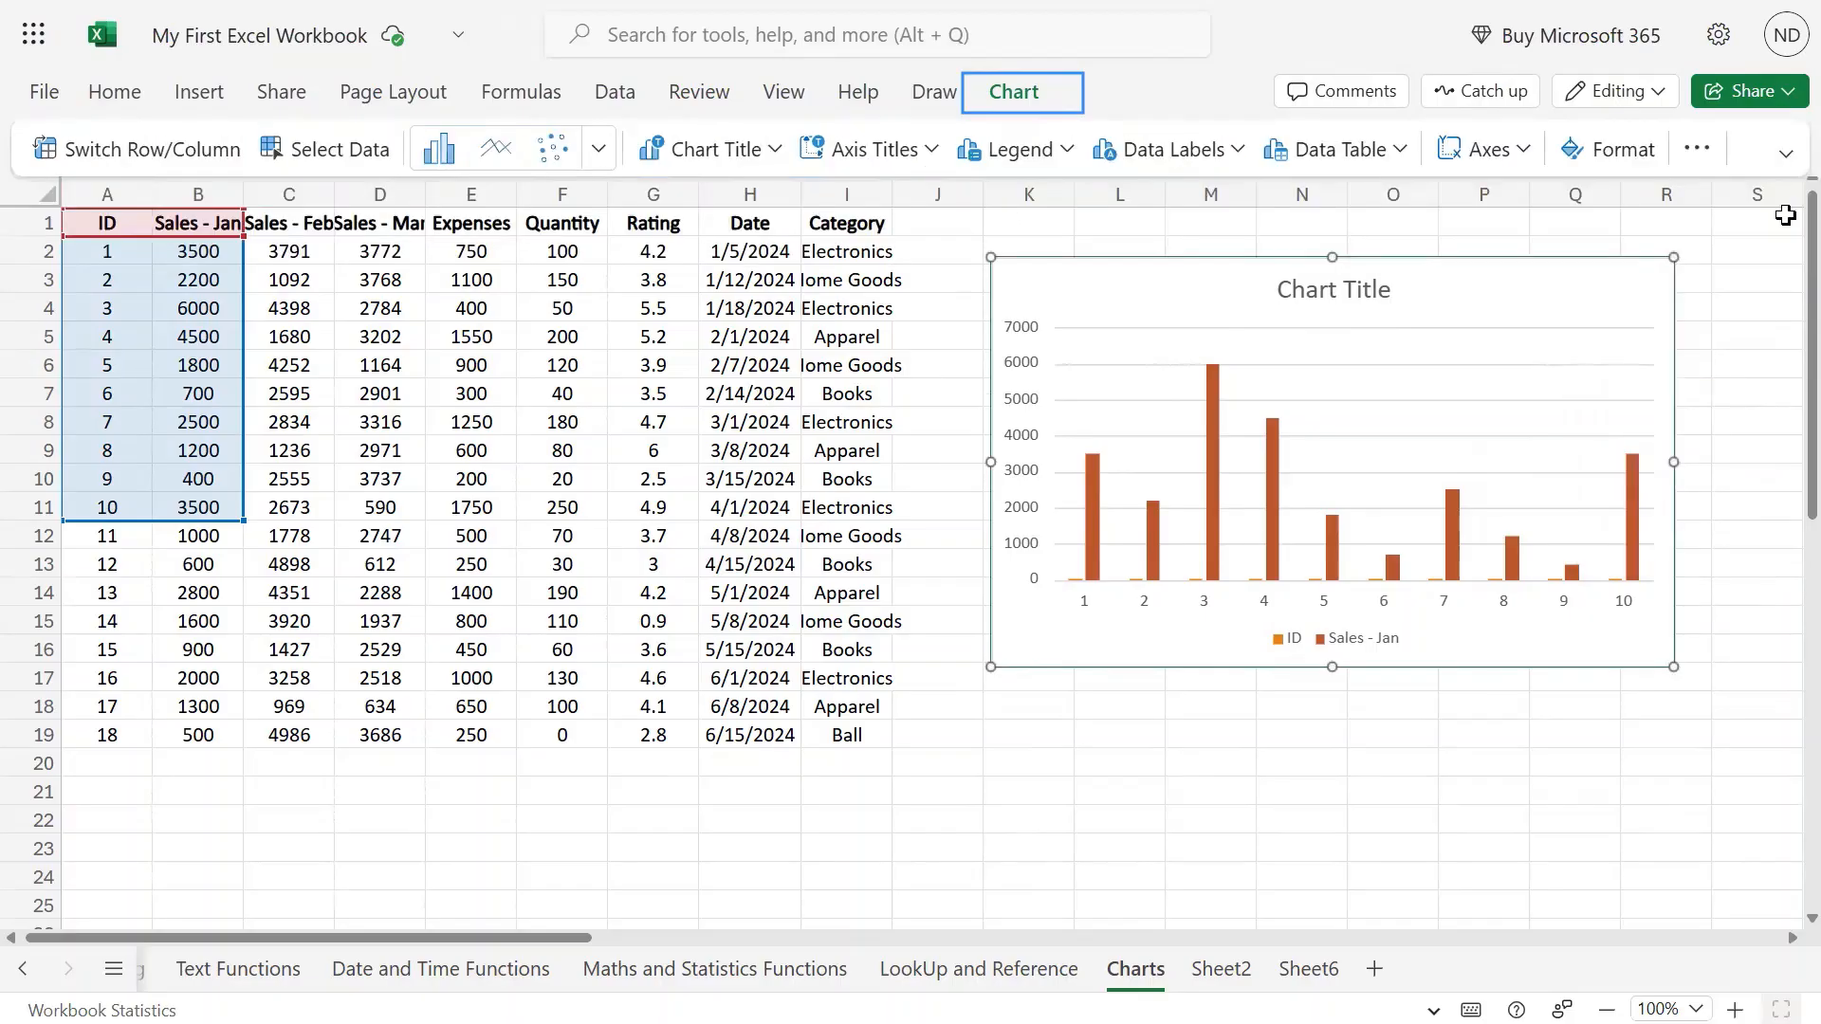
click(1786, 154)
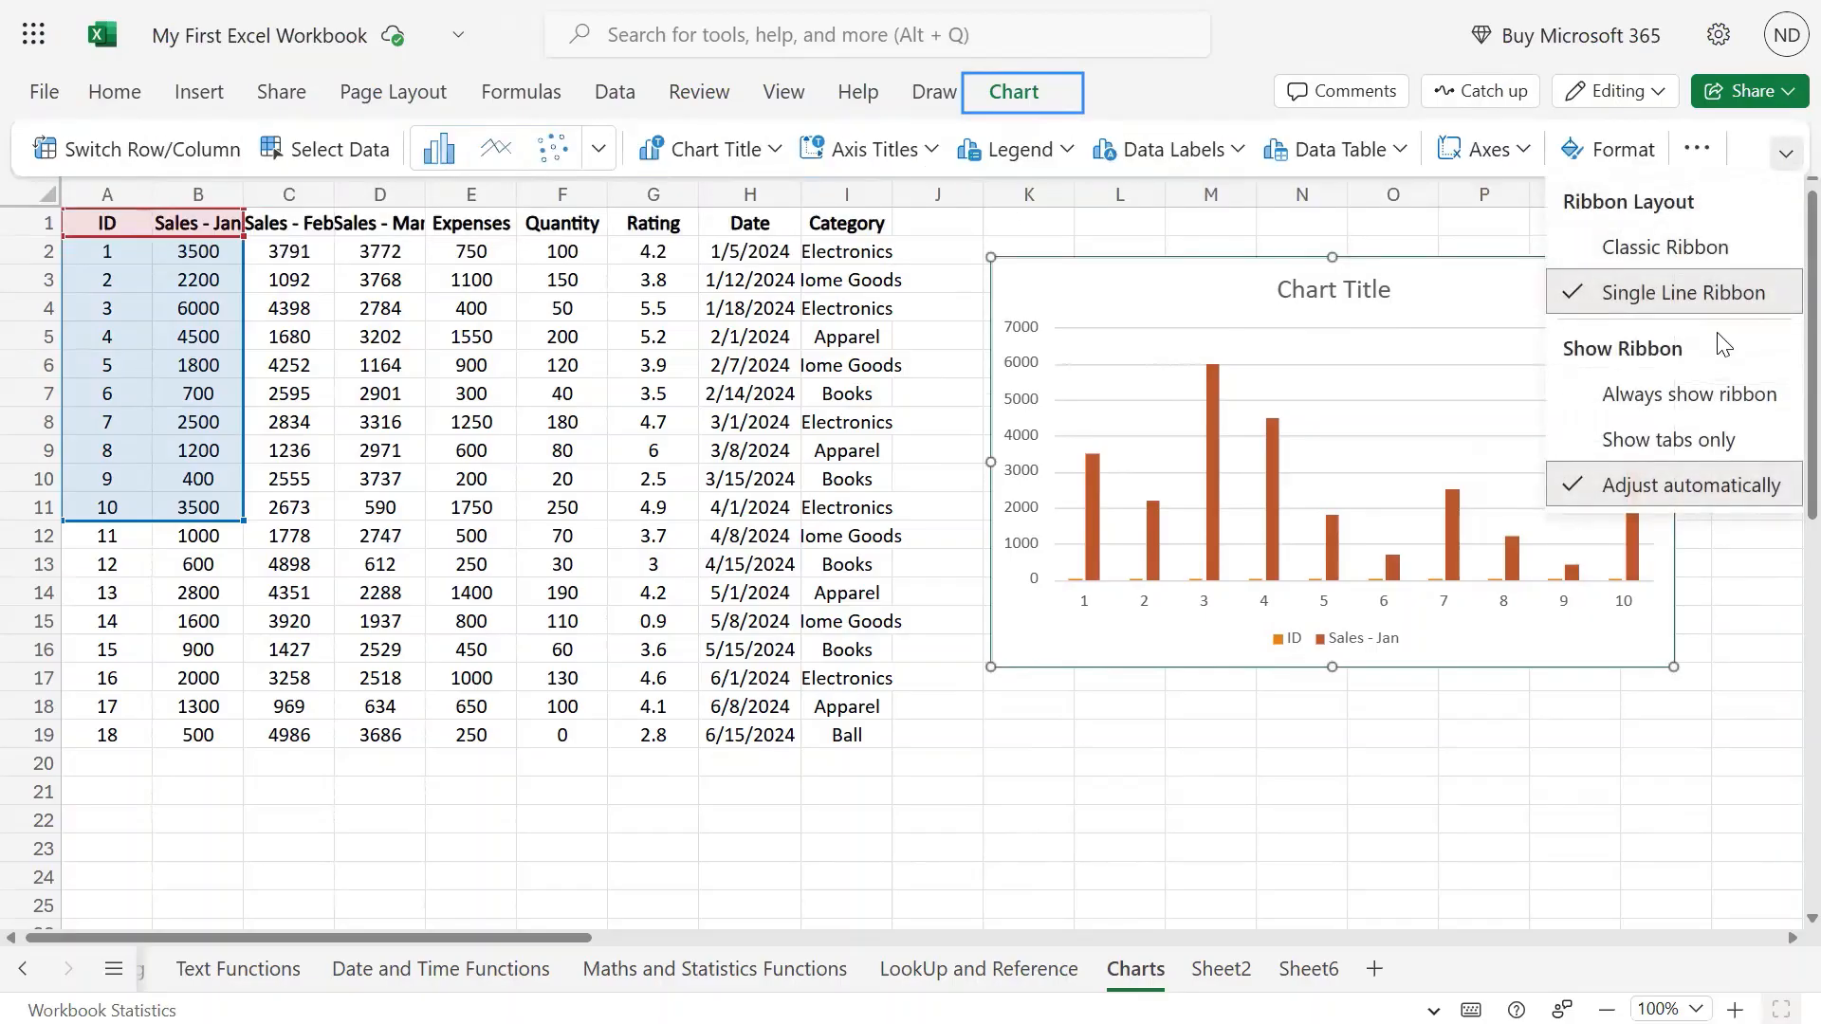
click(1680, 252)
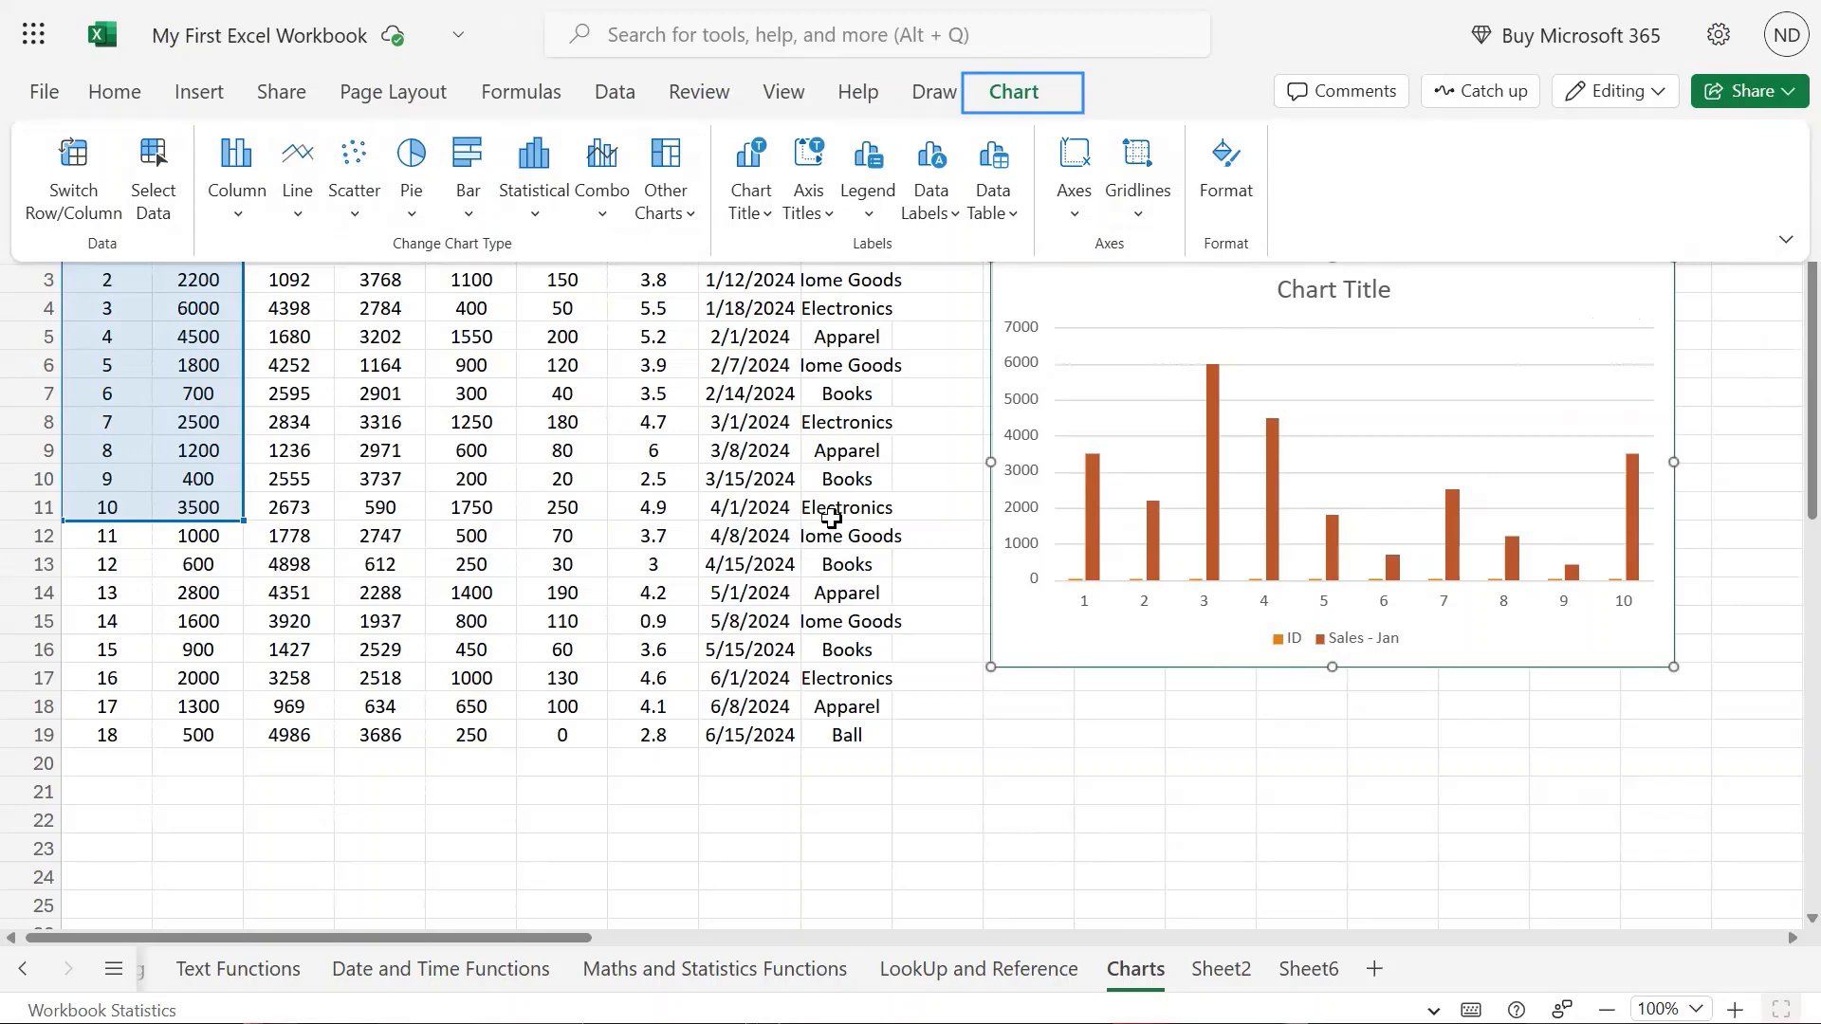
click(1752, 336)
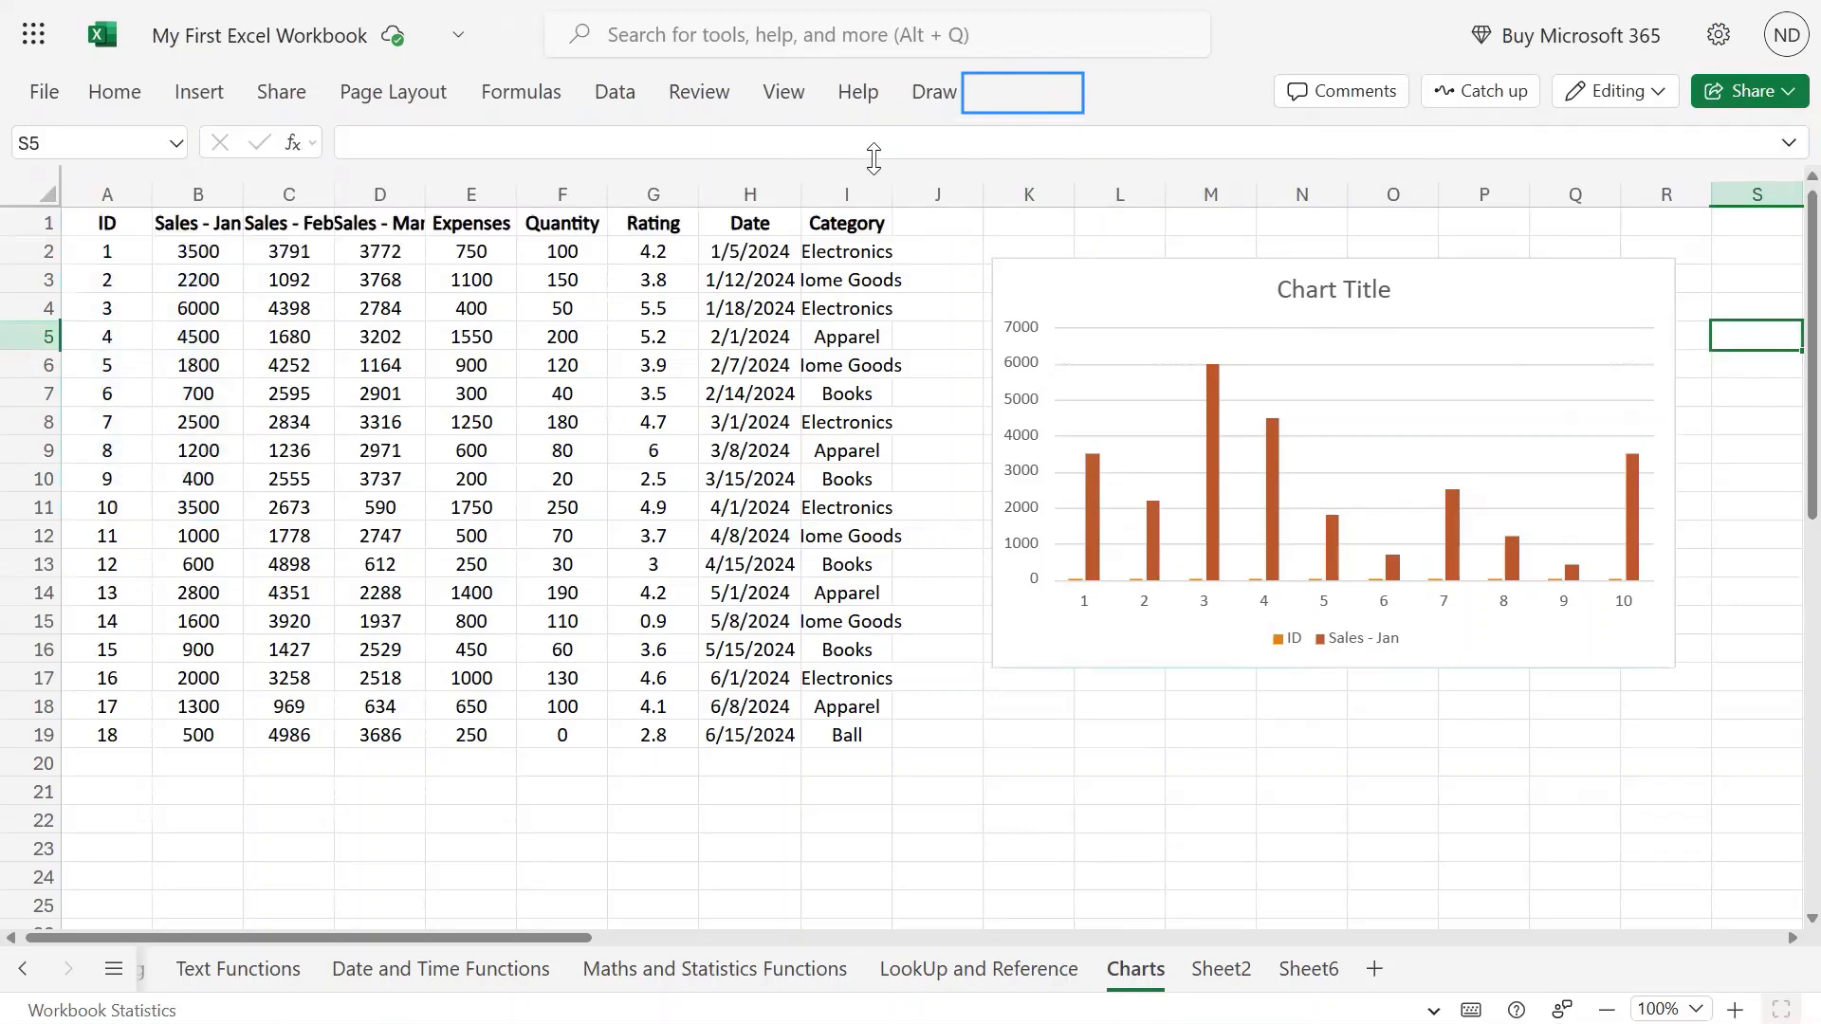
drag(873, 158, 870, 236)
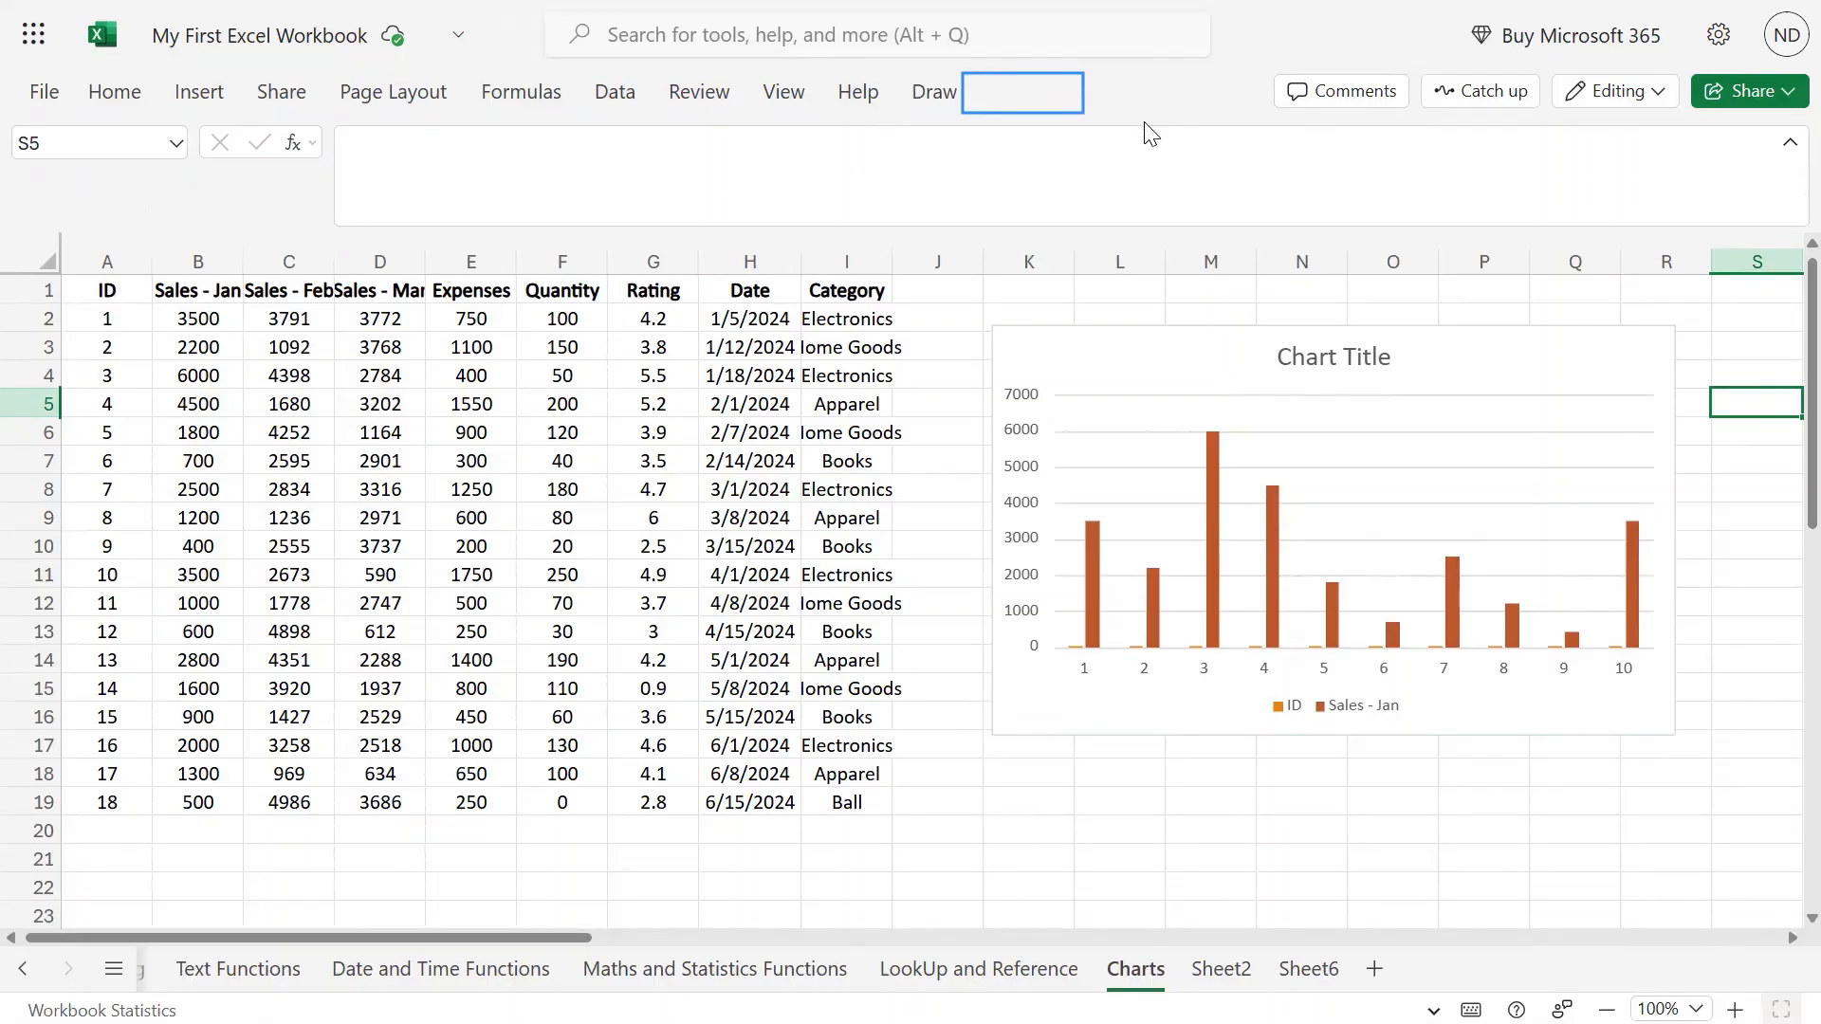
click(1721, 48)
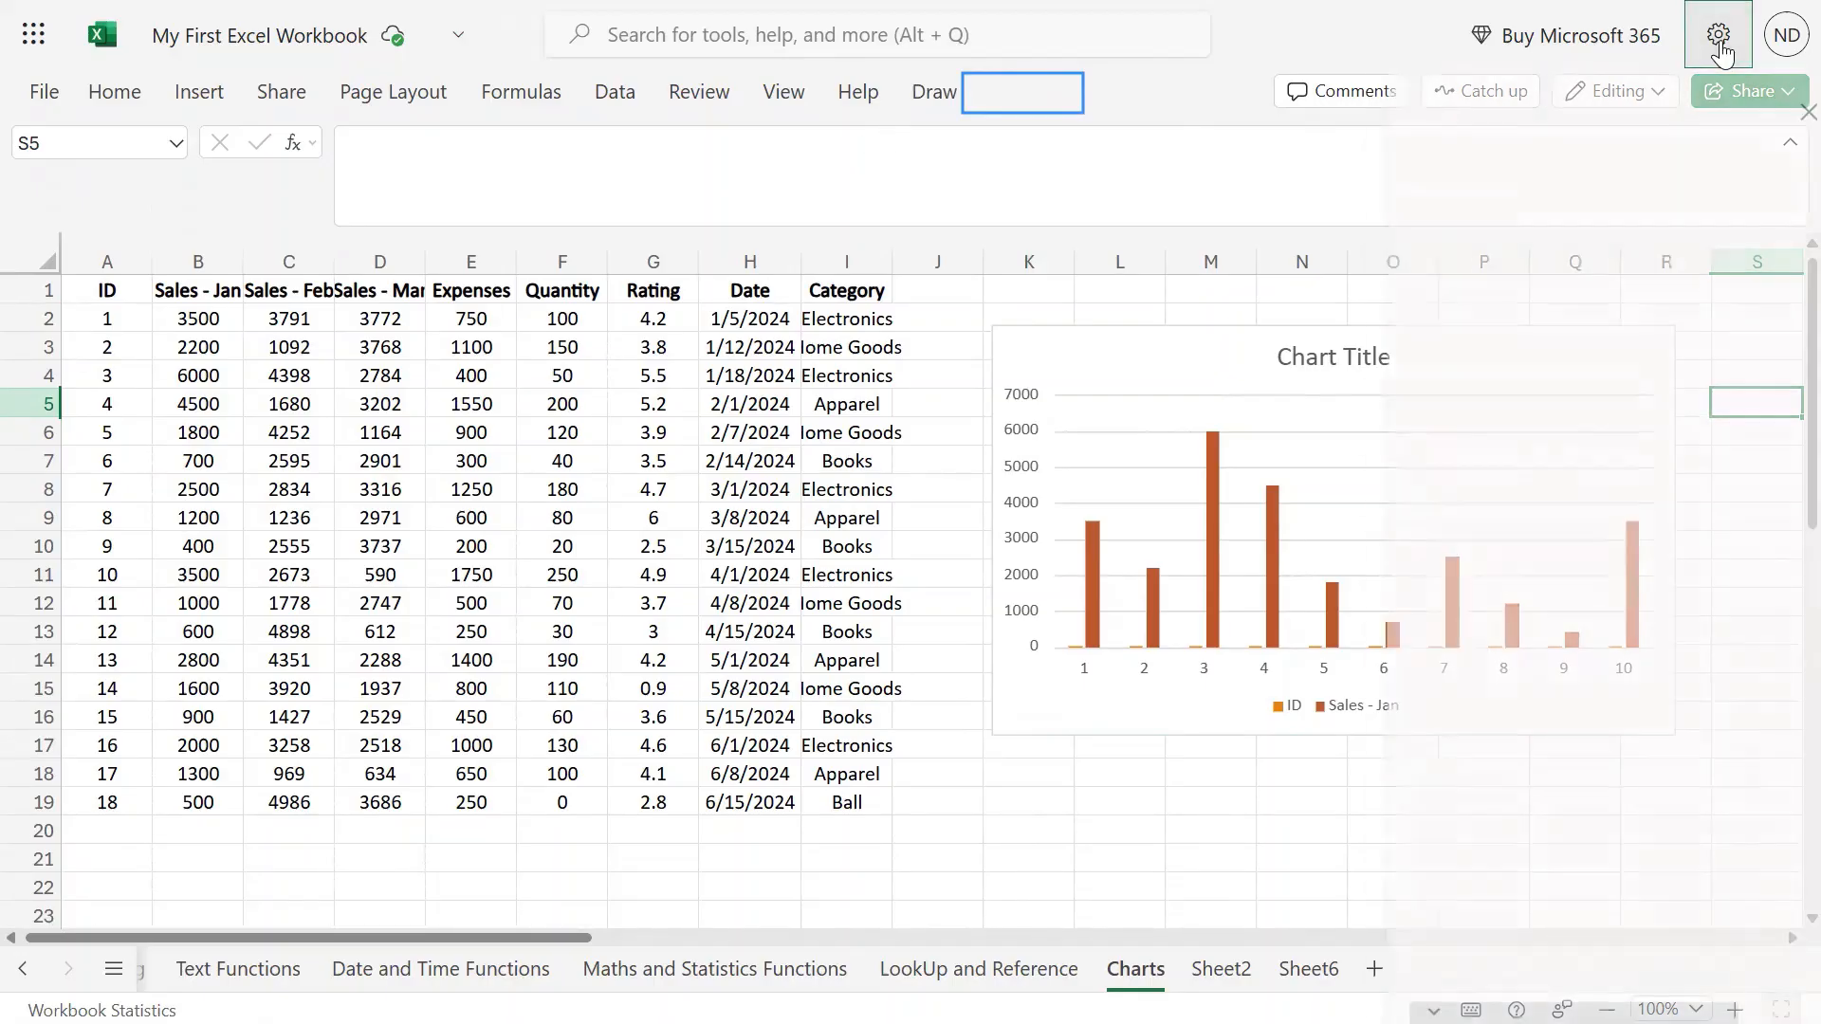
click(1719, 36)
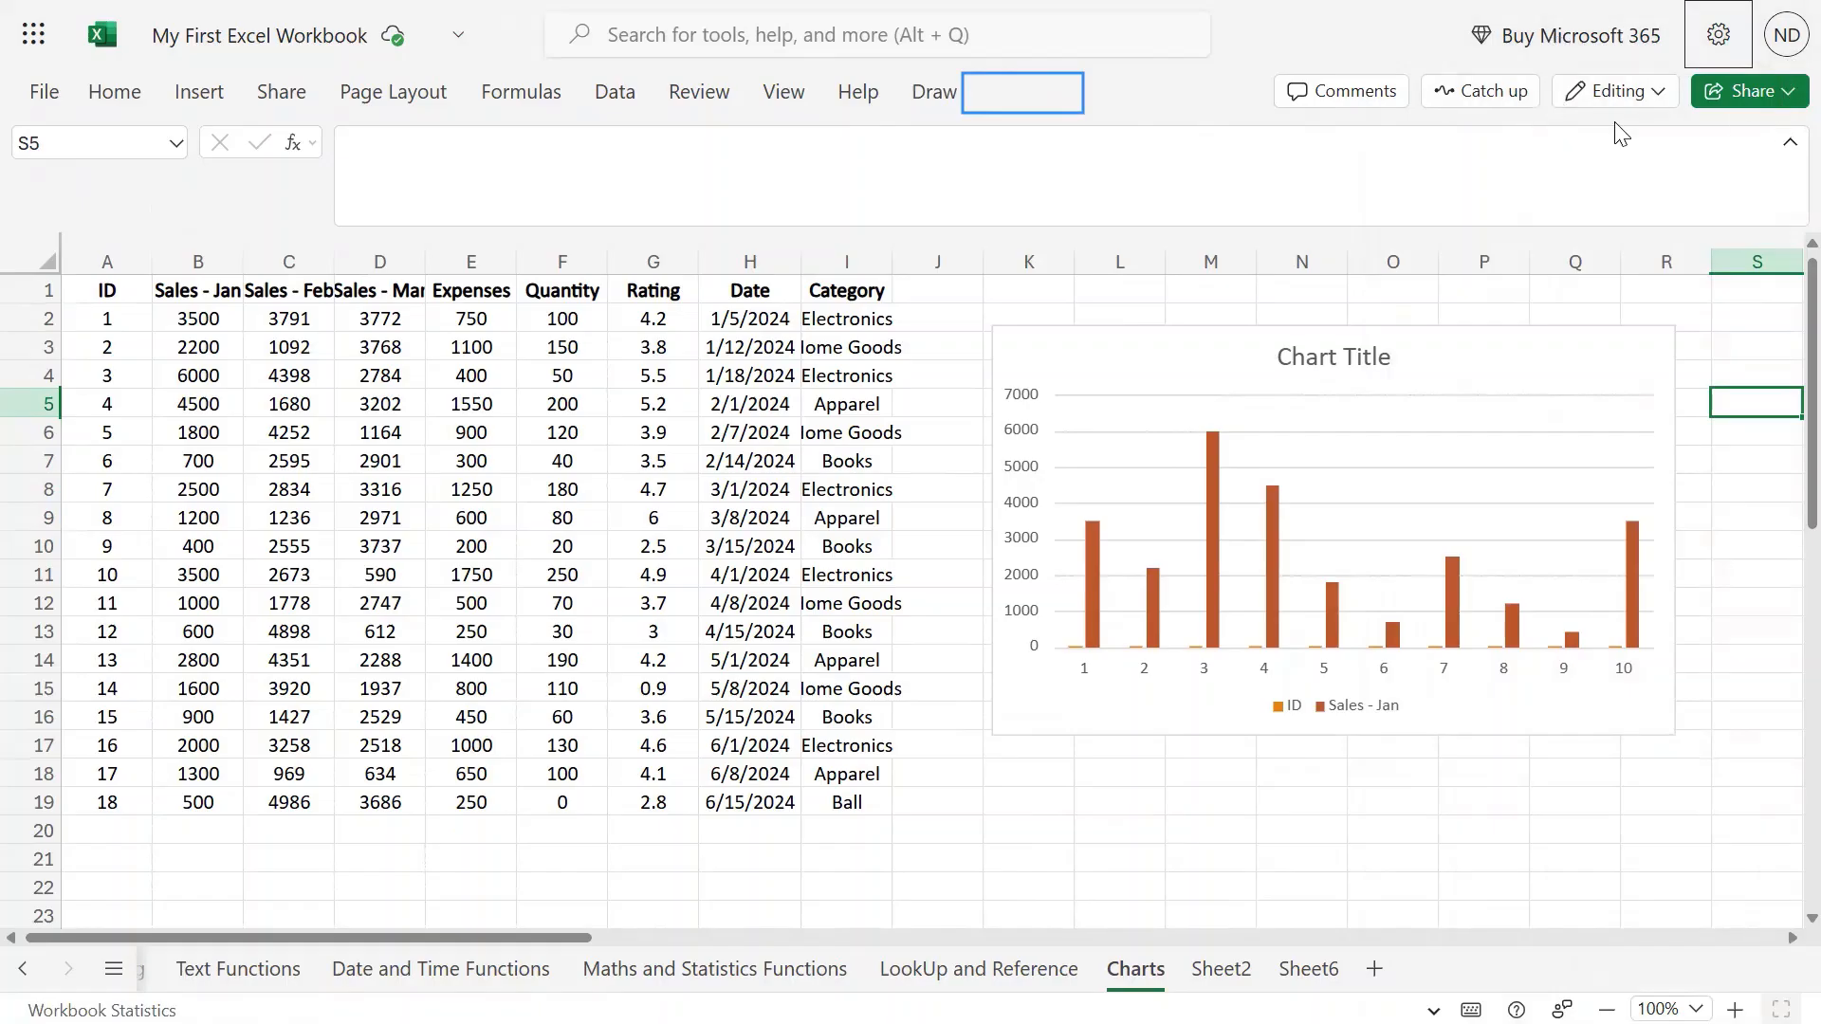
click(113, 92)
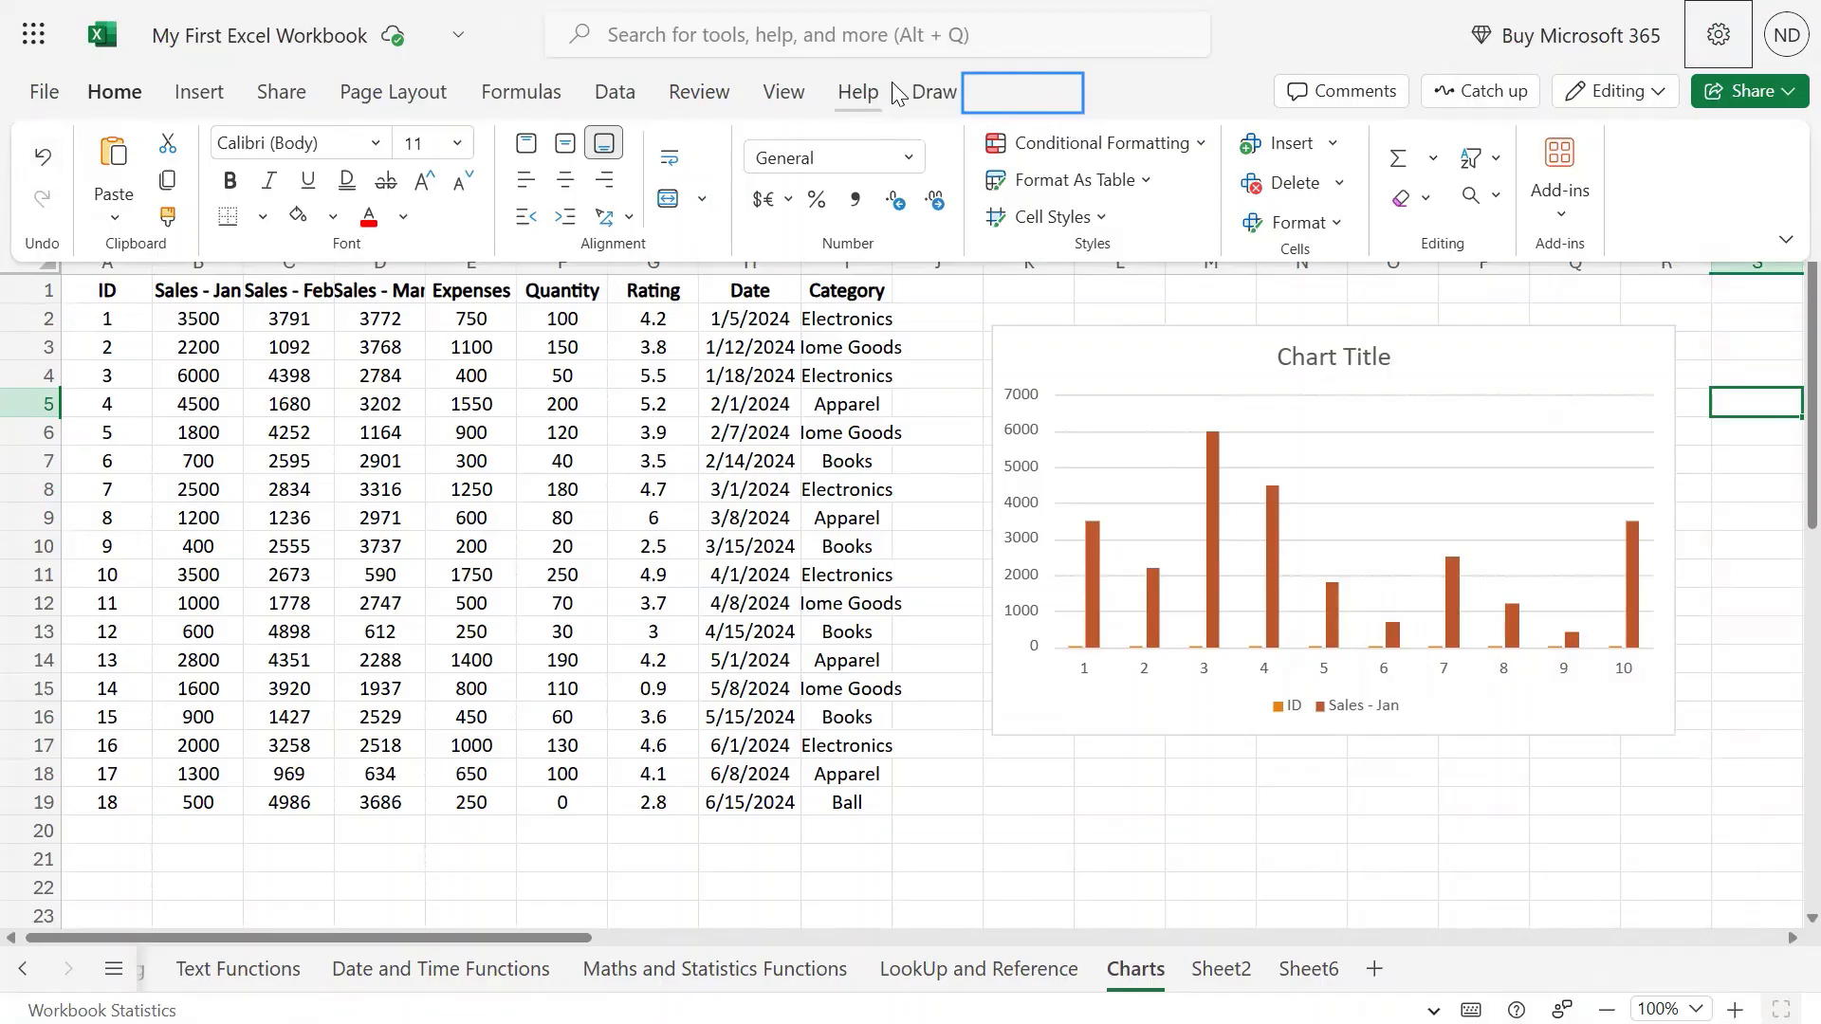
click(1162, 349)
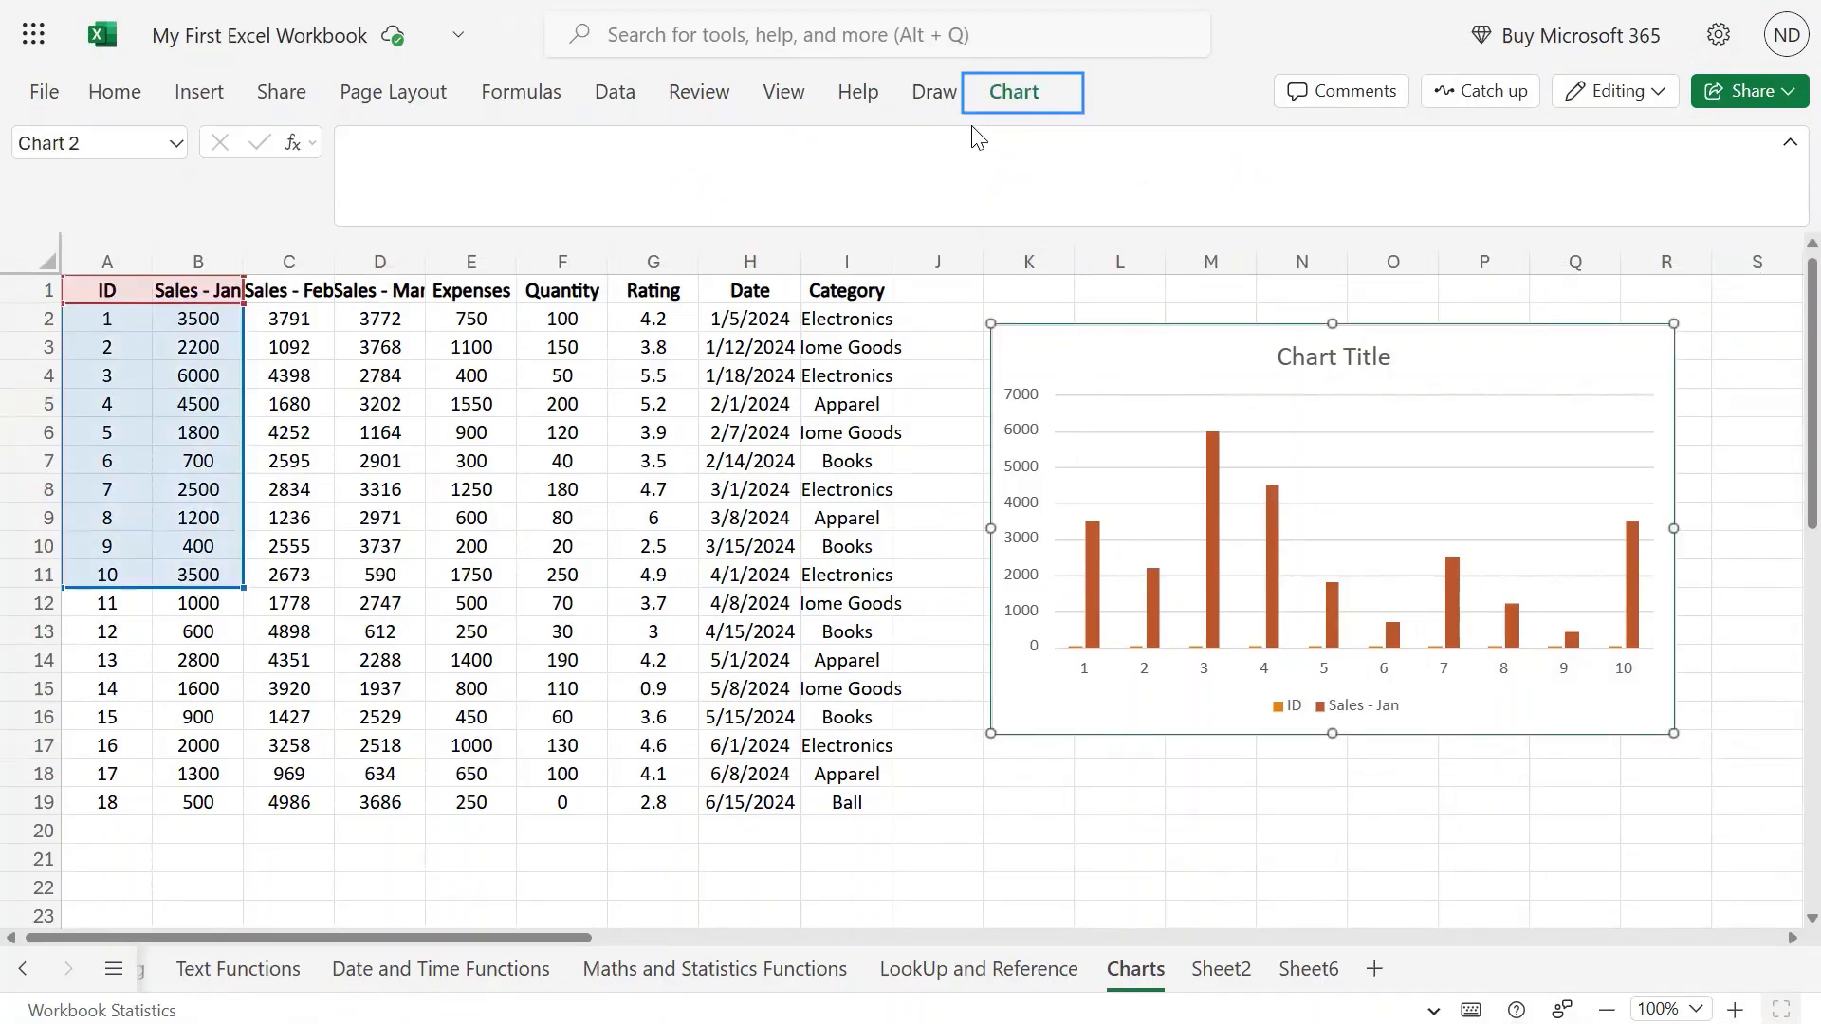
click(1003, 92)
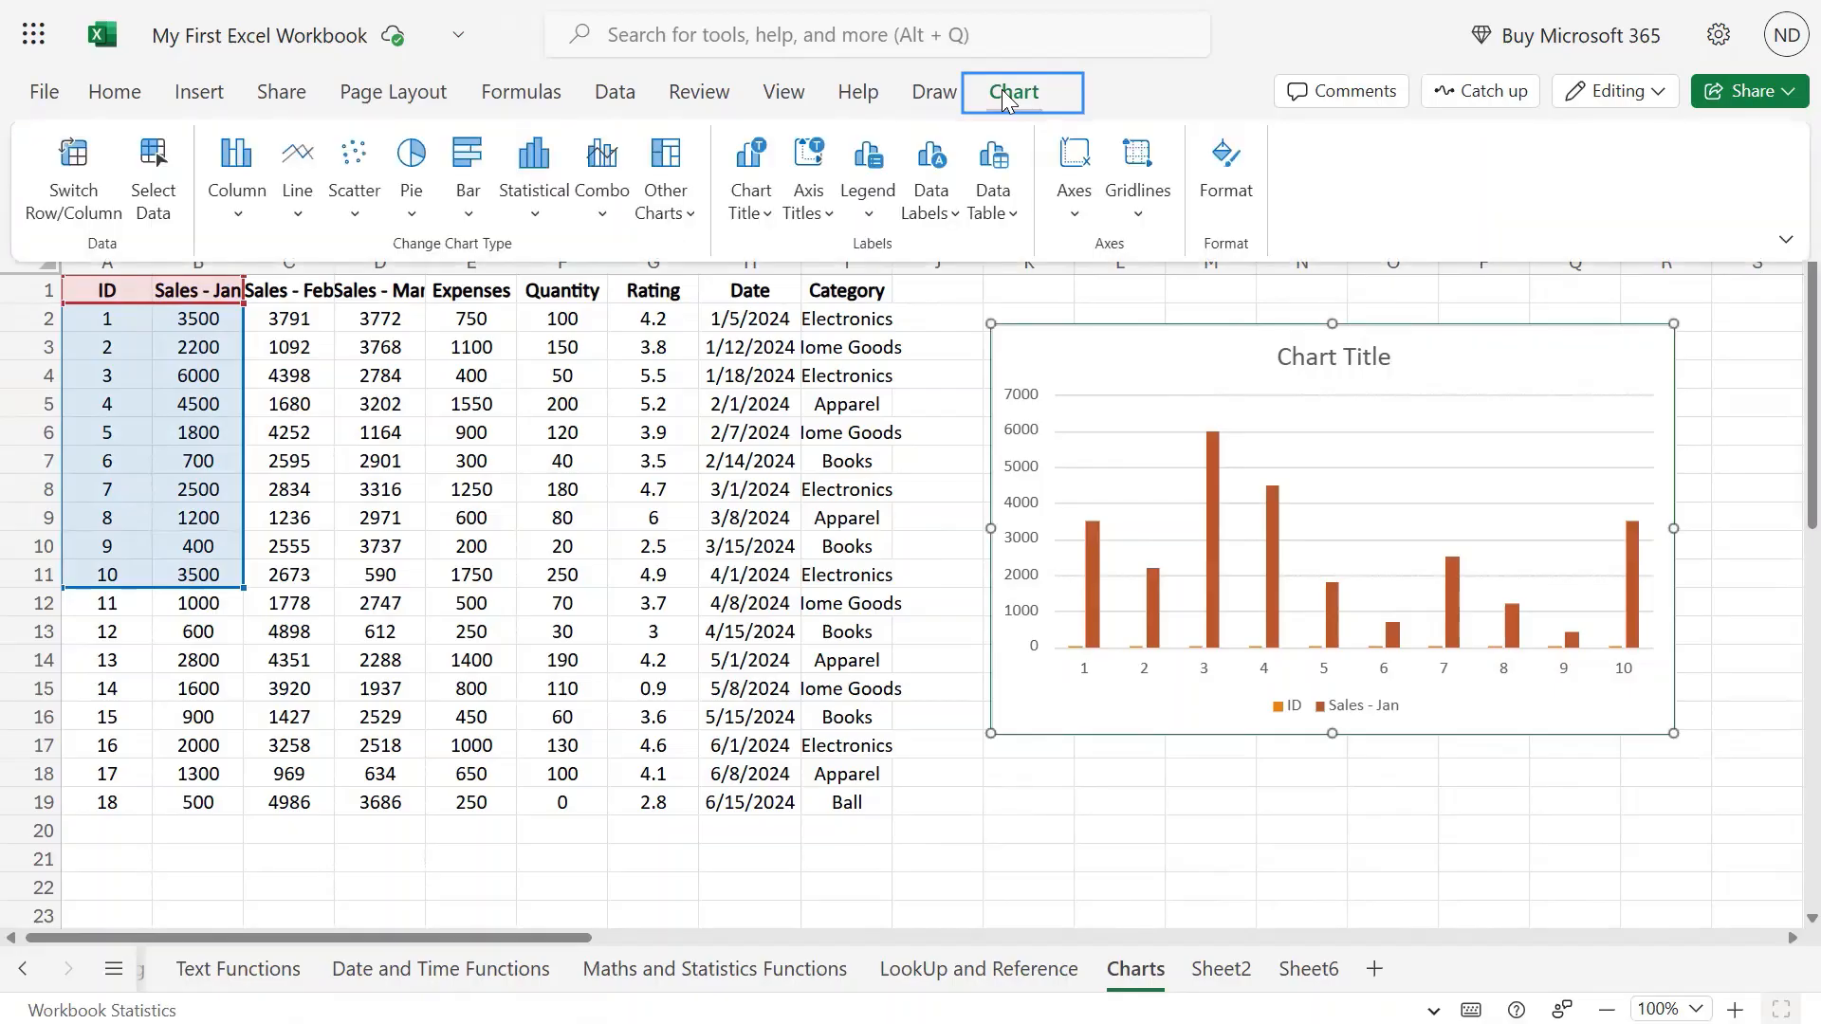
click(1295, 691)
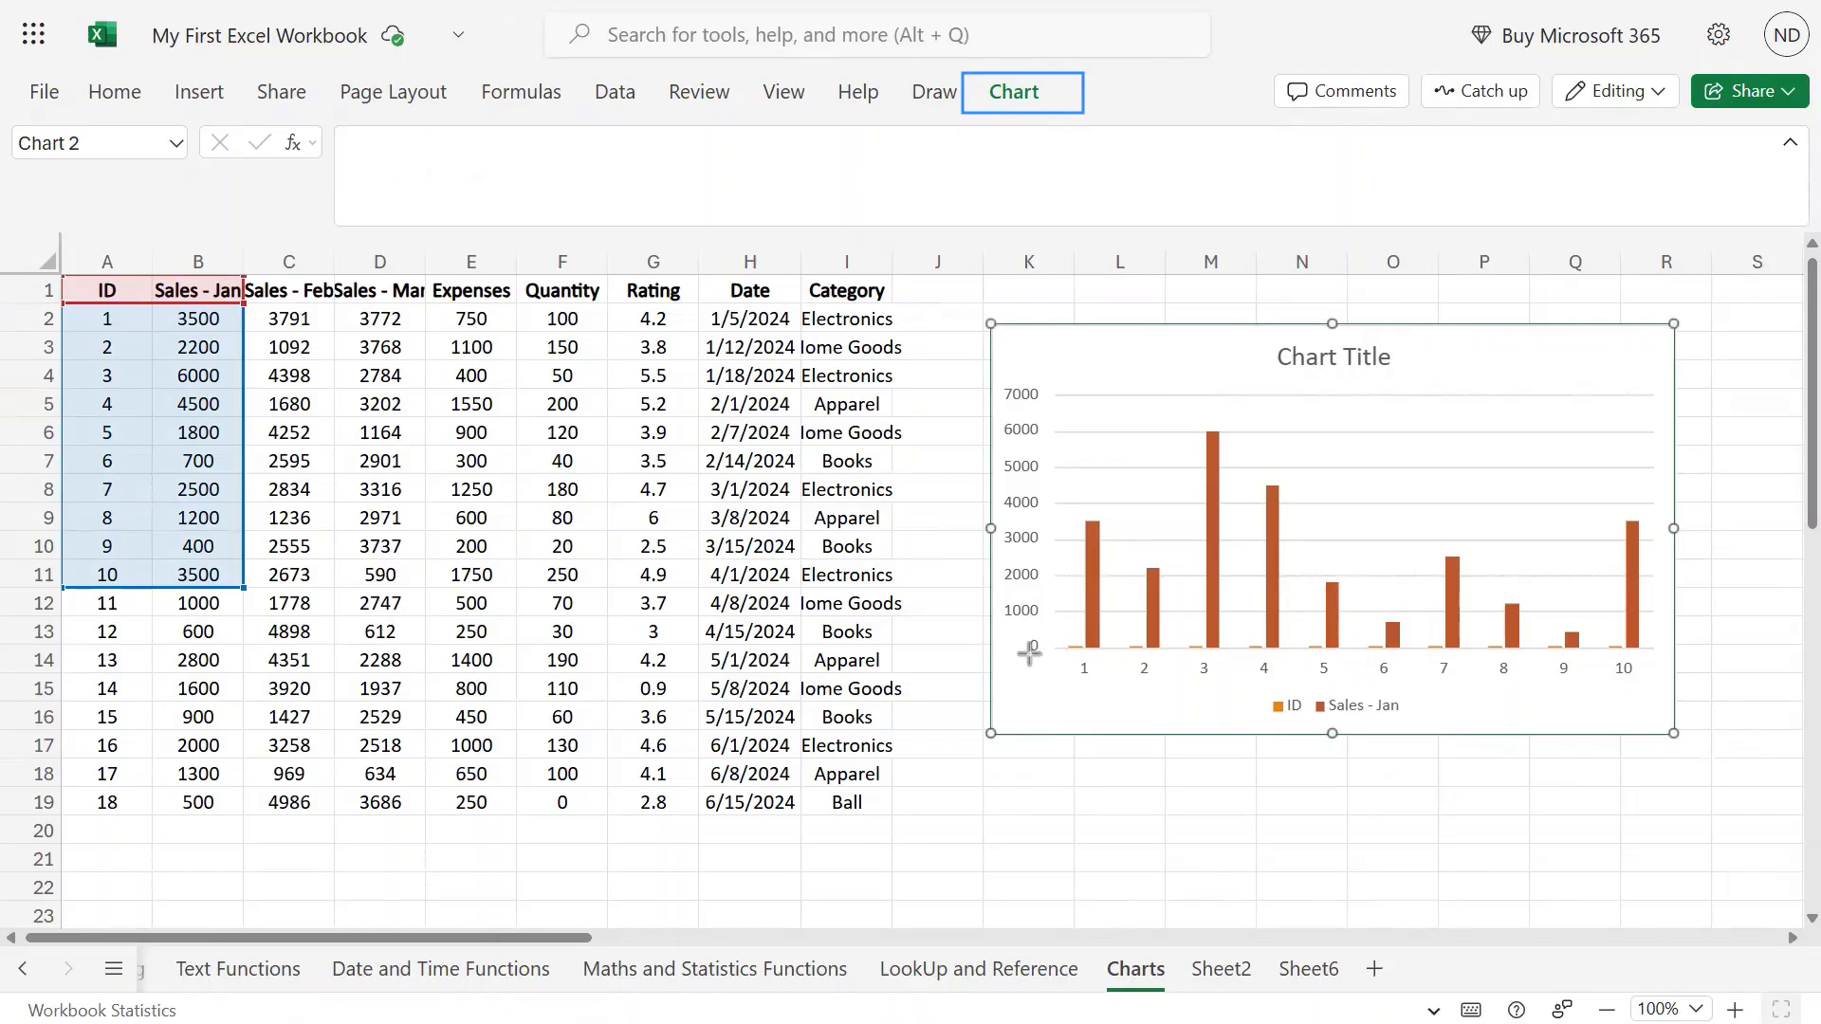
Drag across and around the Sales - Jan chart, then show its Chart ribbon commands.
drag(1030, 654, 1660, 685)
drag(996, 340, 1048, 677)
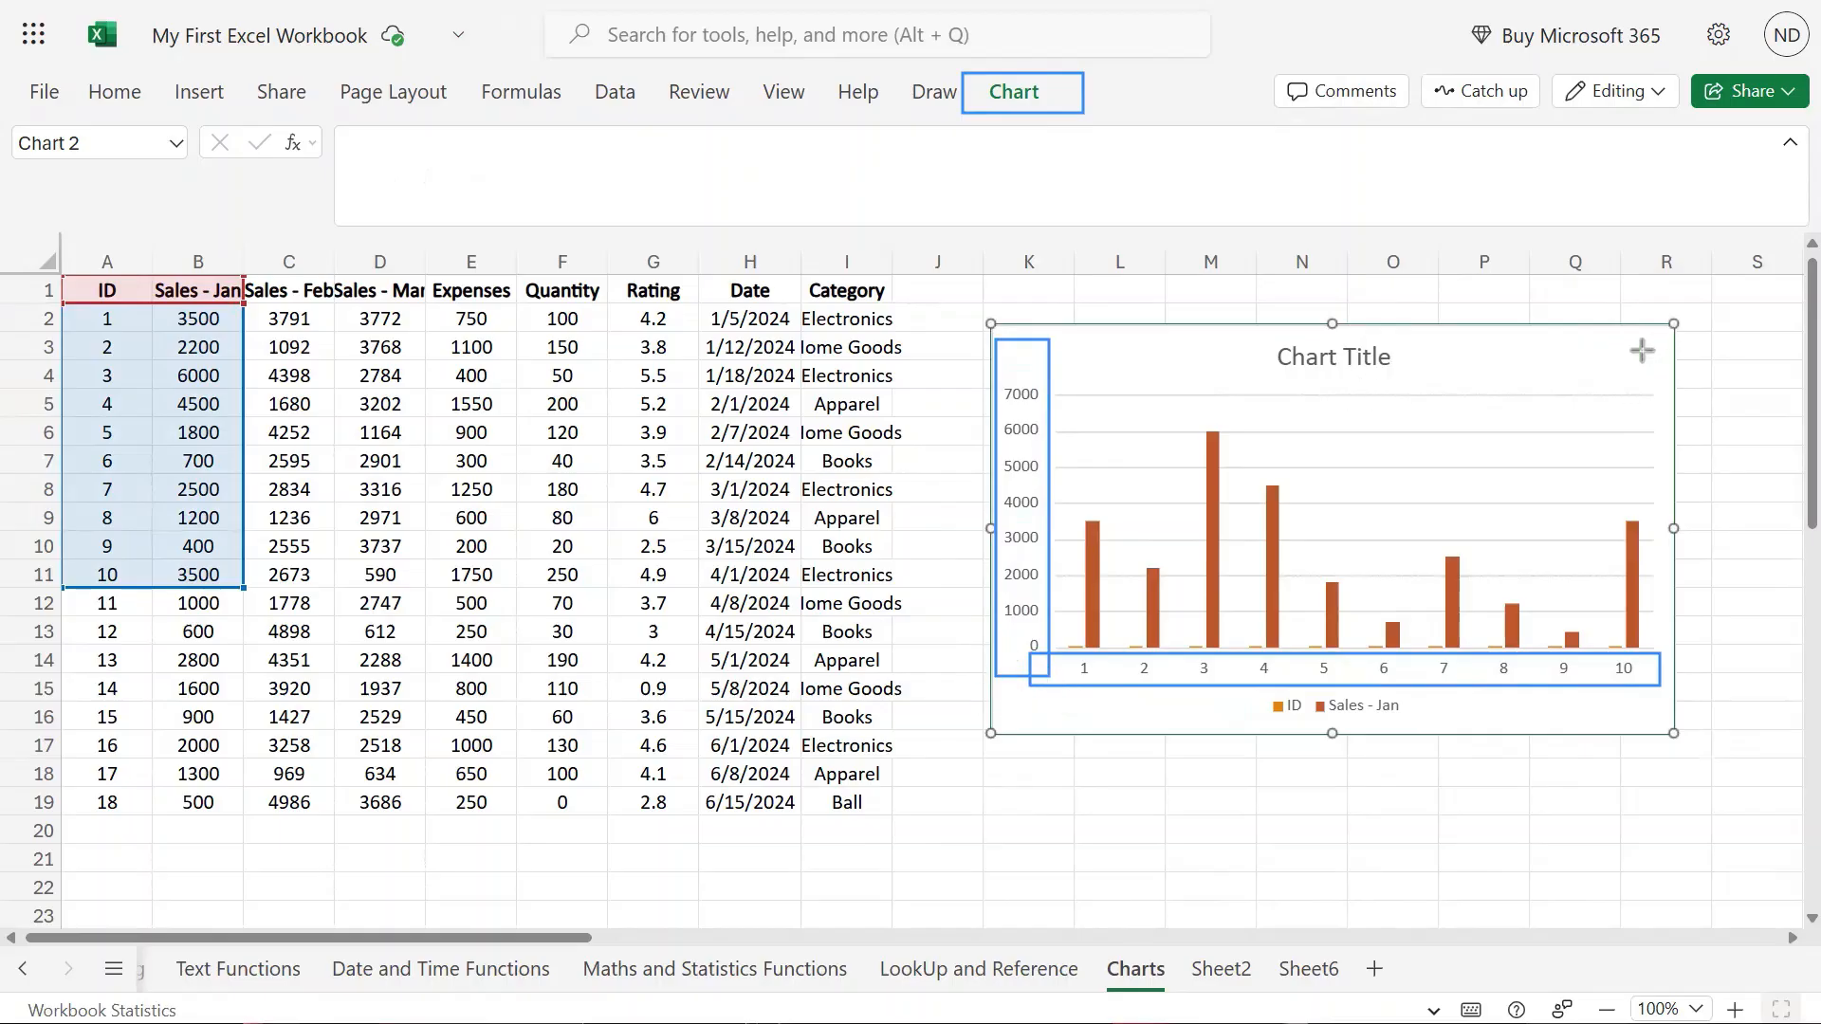
drag(1640, 349, 1689, 708)
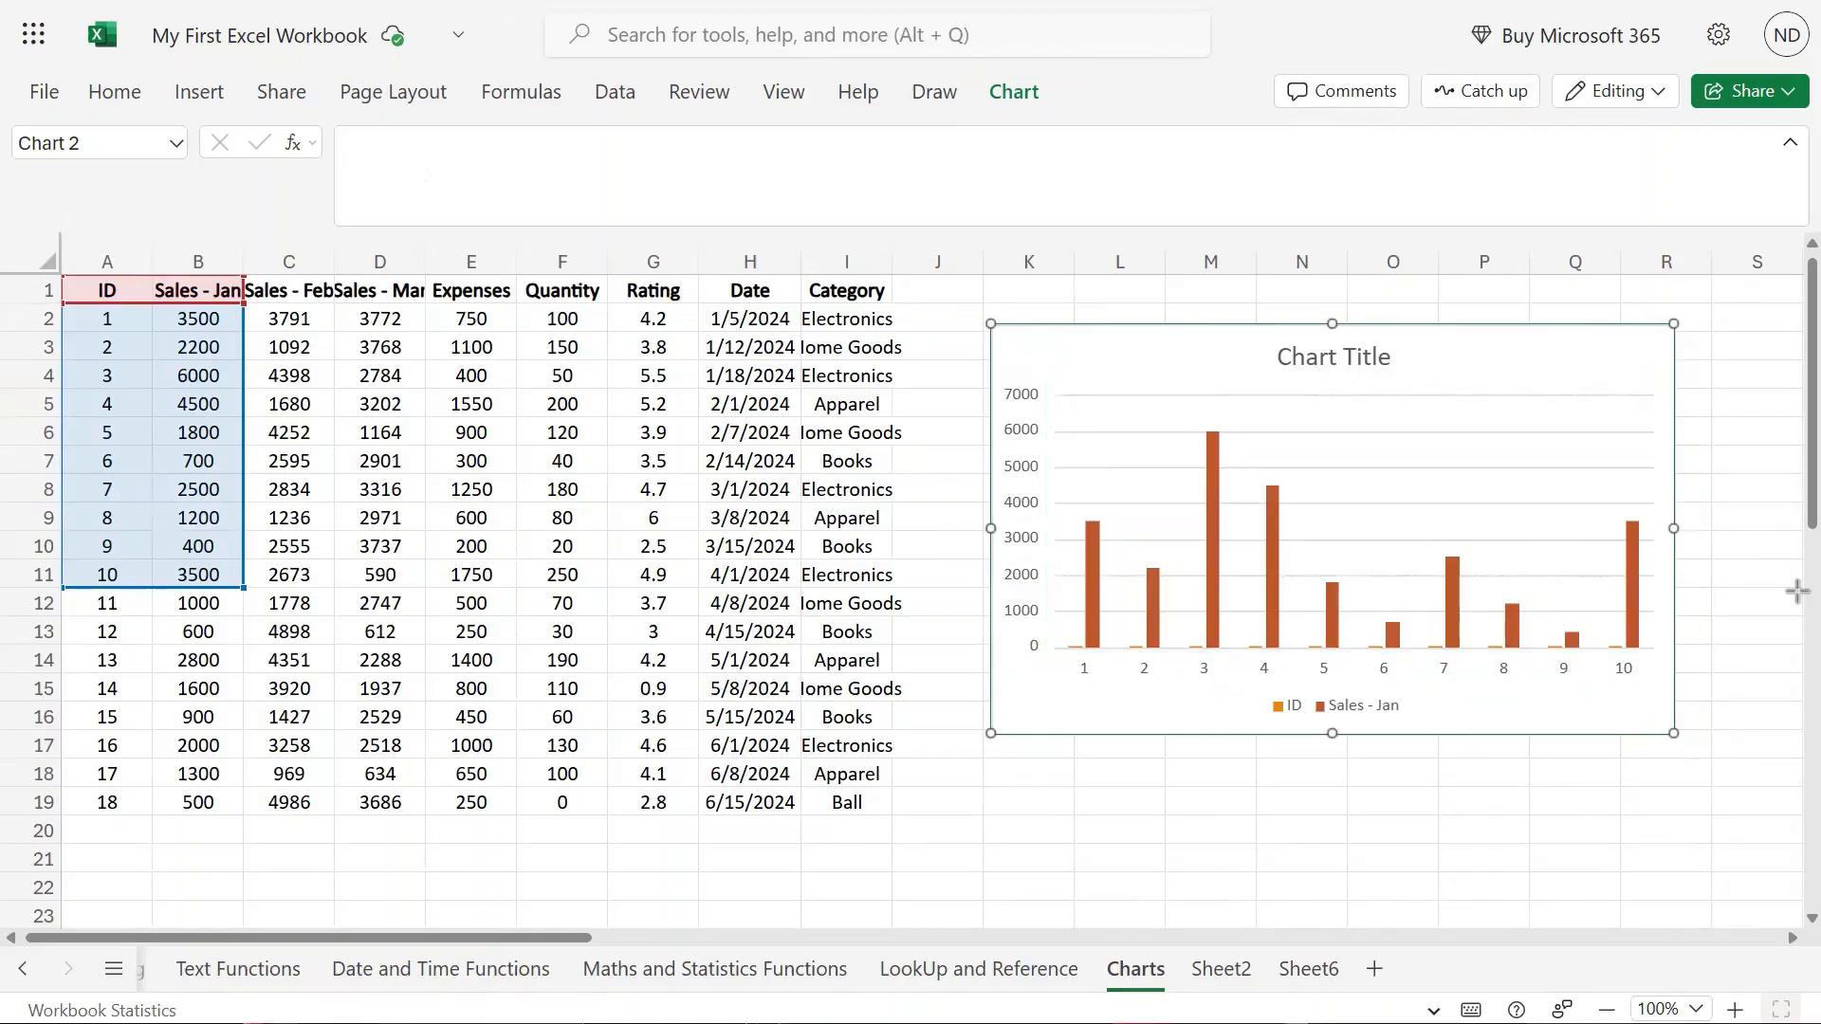
drag(1255, 689, 1424, 727)
drag(1245, 336, 1411, 377)
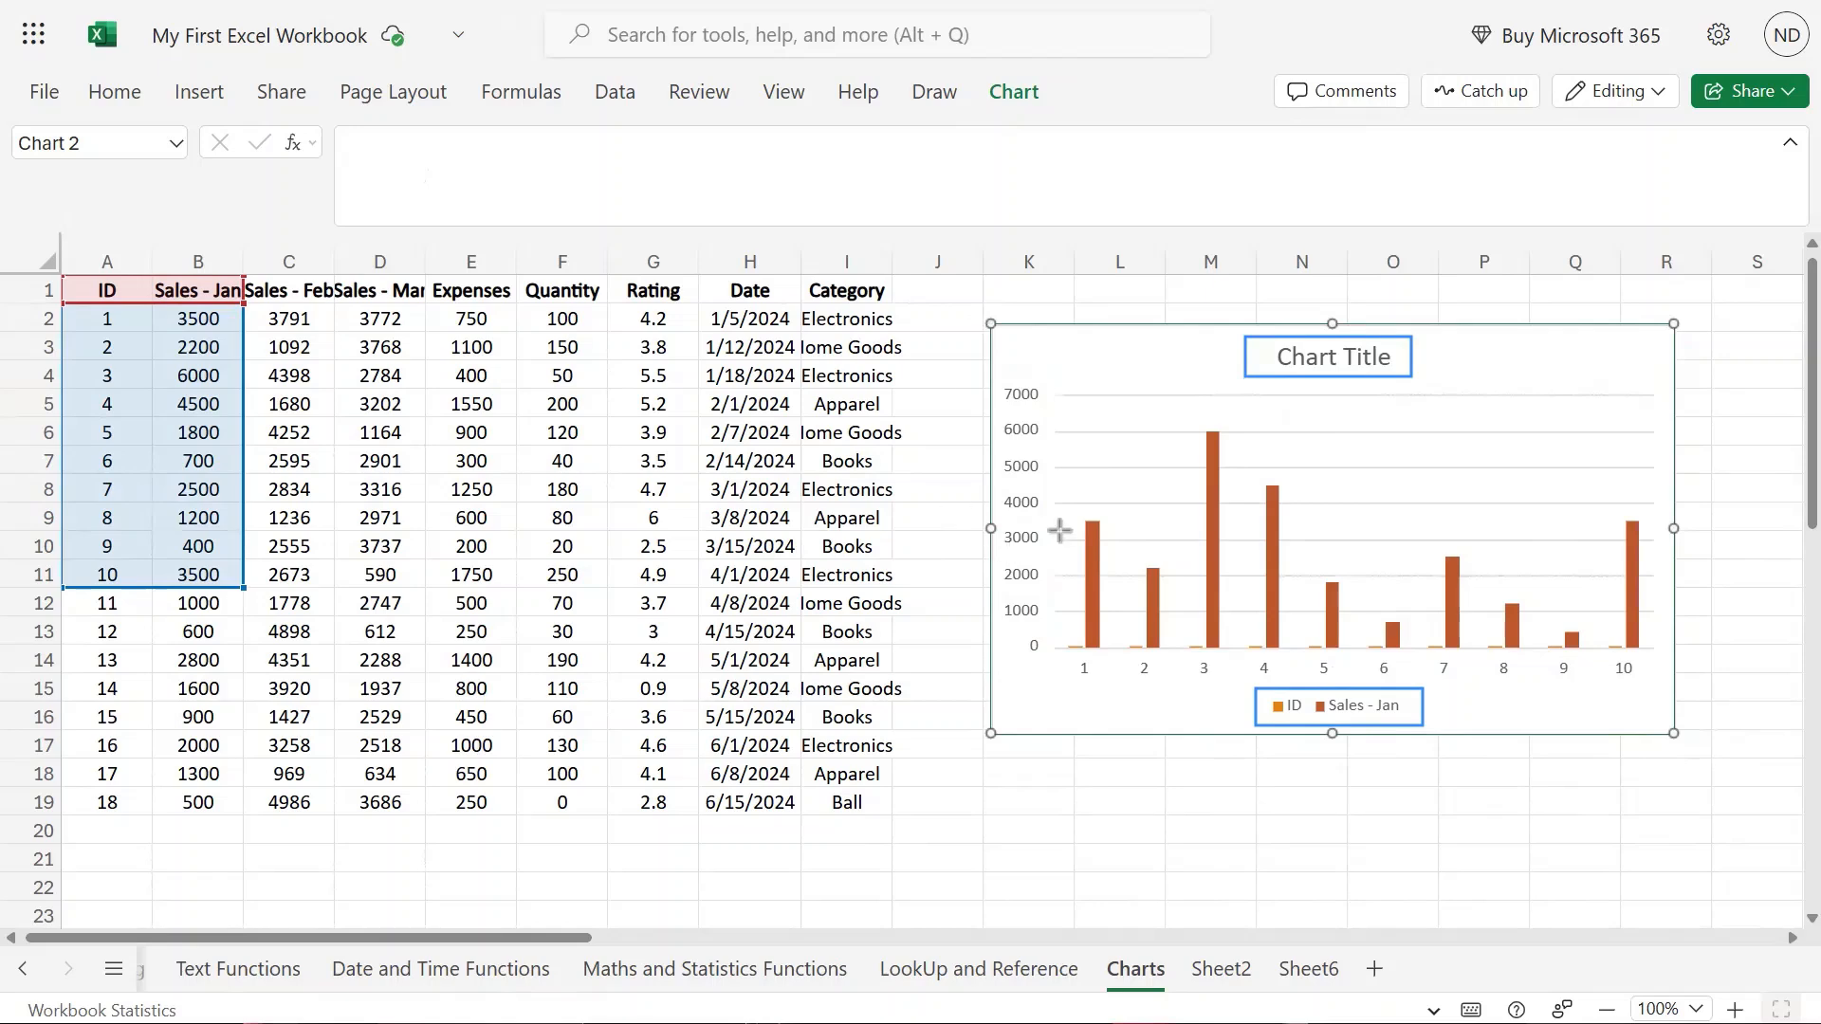
drag(998, 374, 1665, 685)
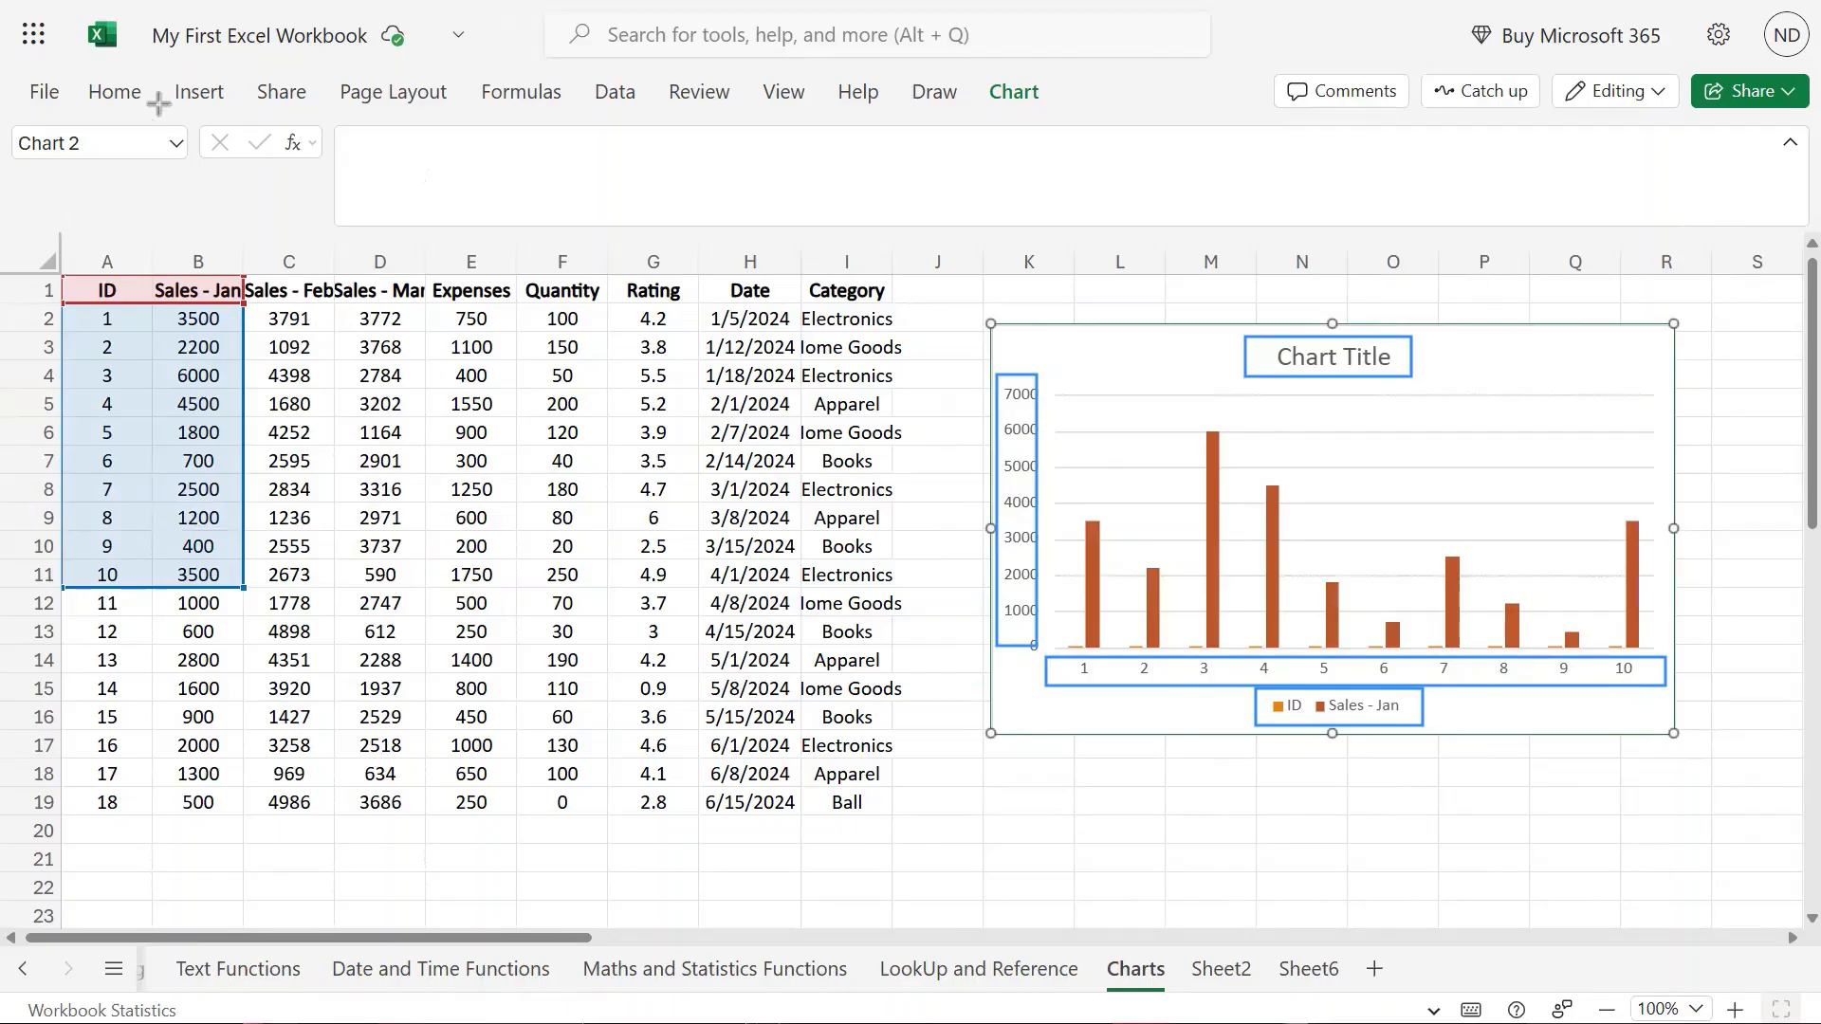
click(1007, 95)
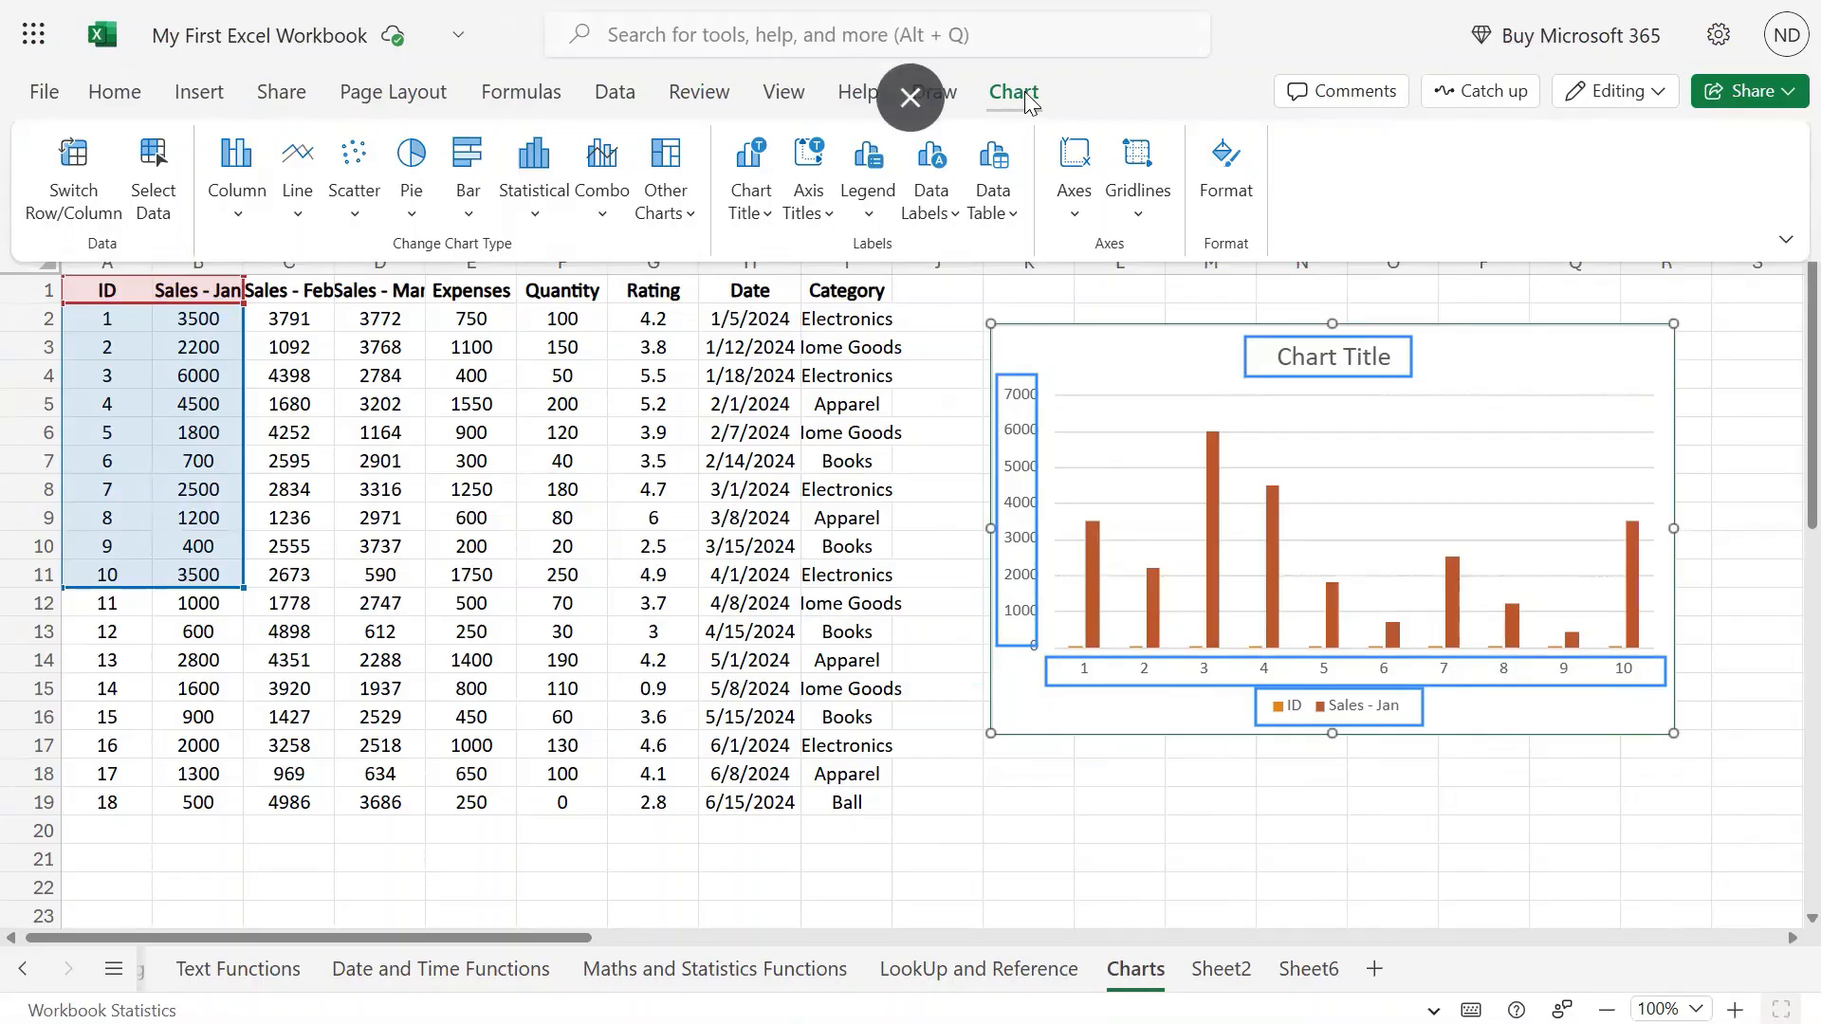
click(83, 216)
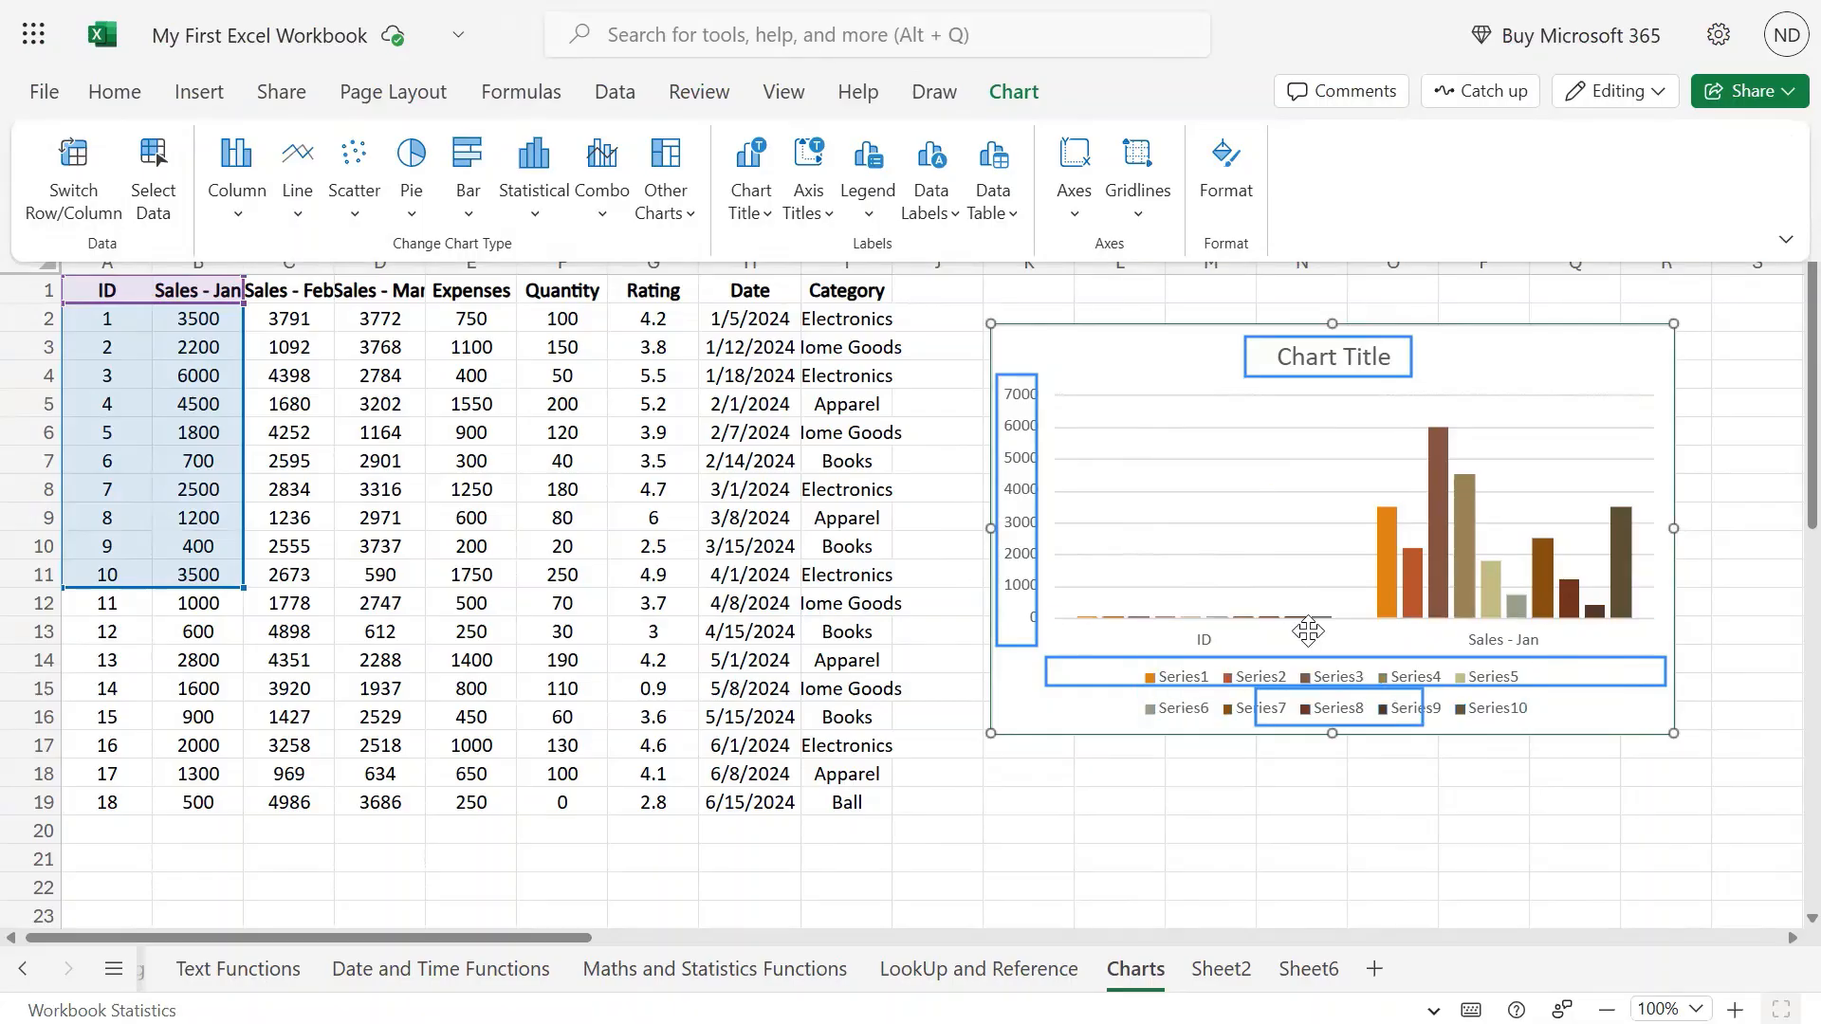
mouse_move(1415, 606)
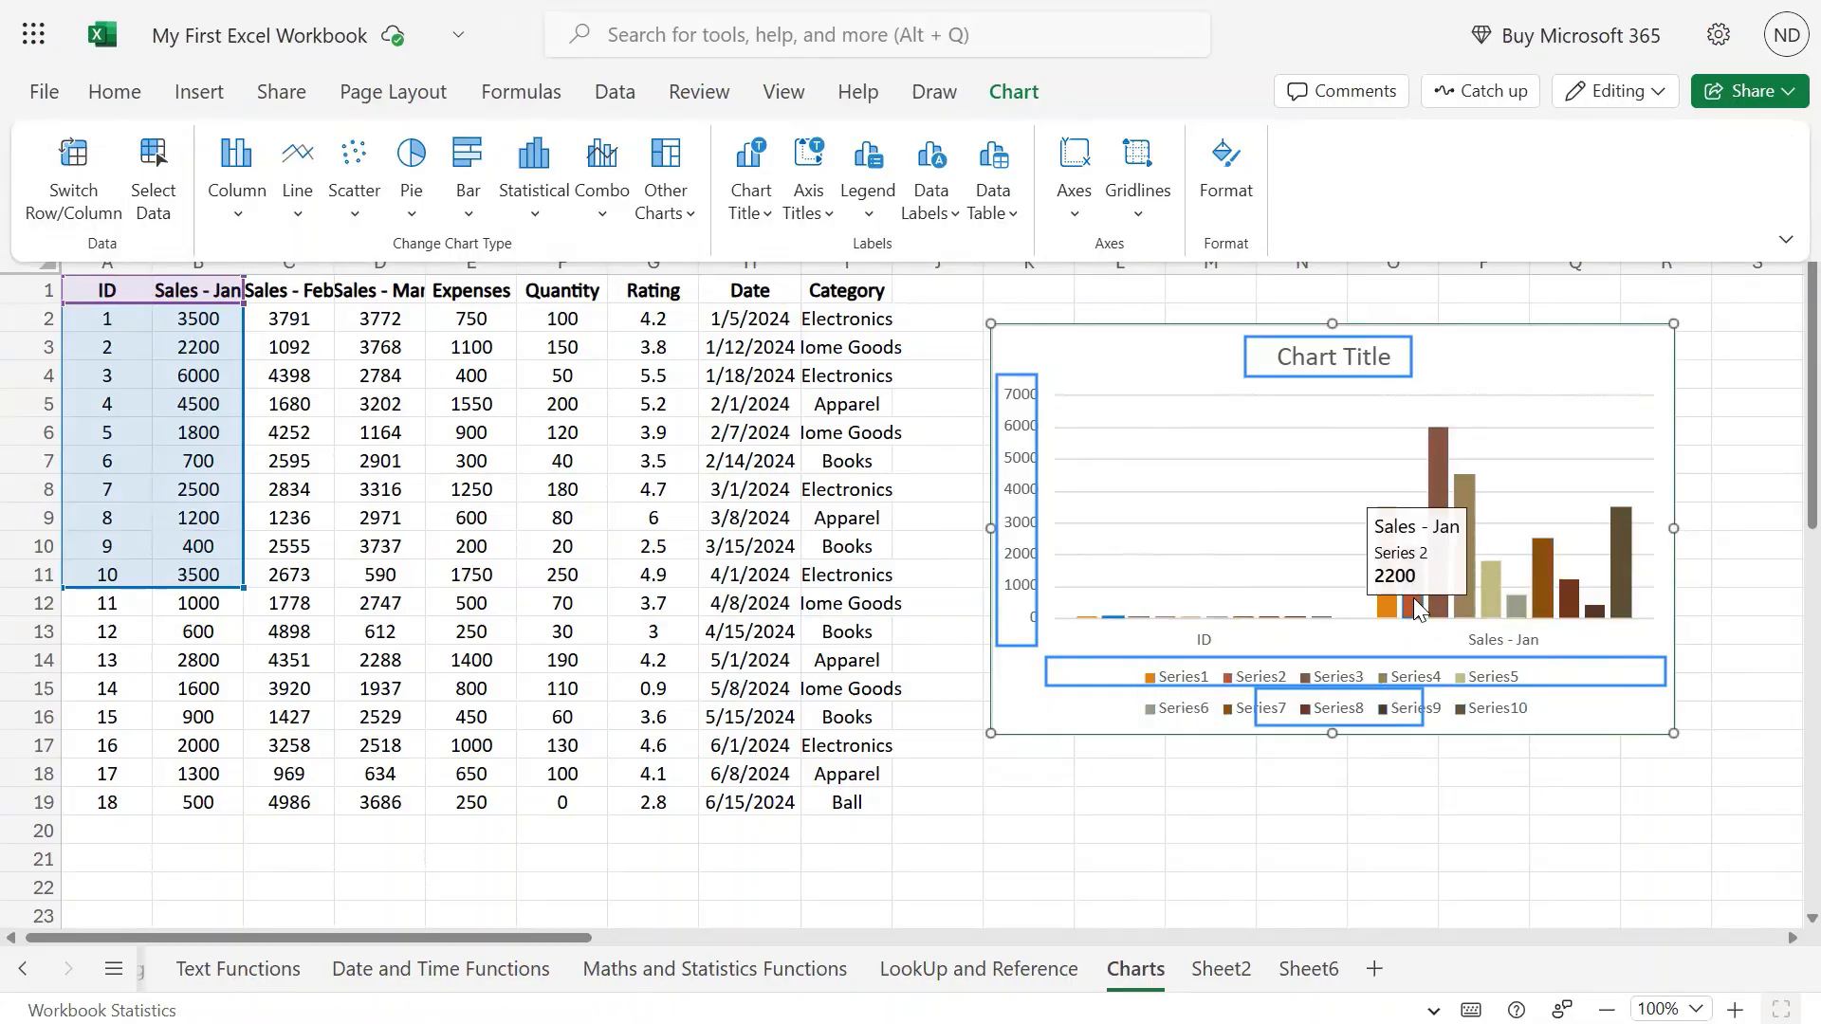
mouse_move(1628, 615)
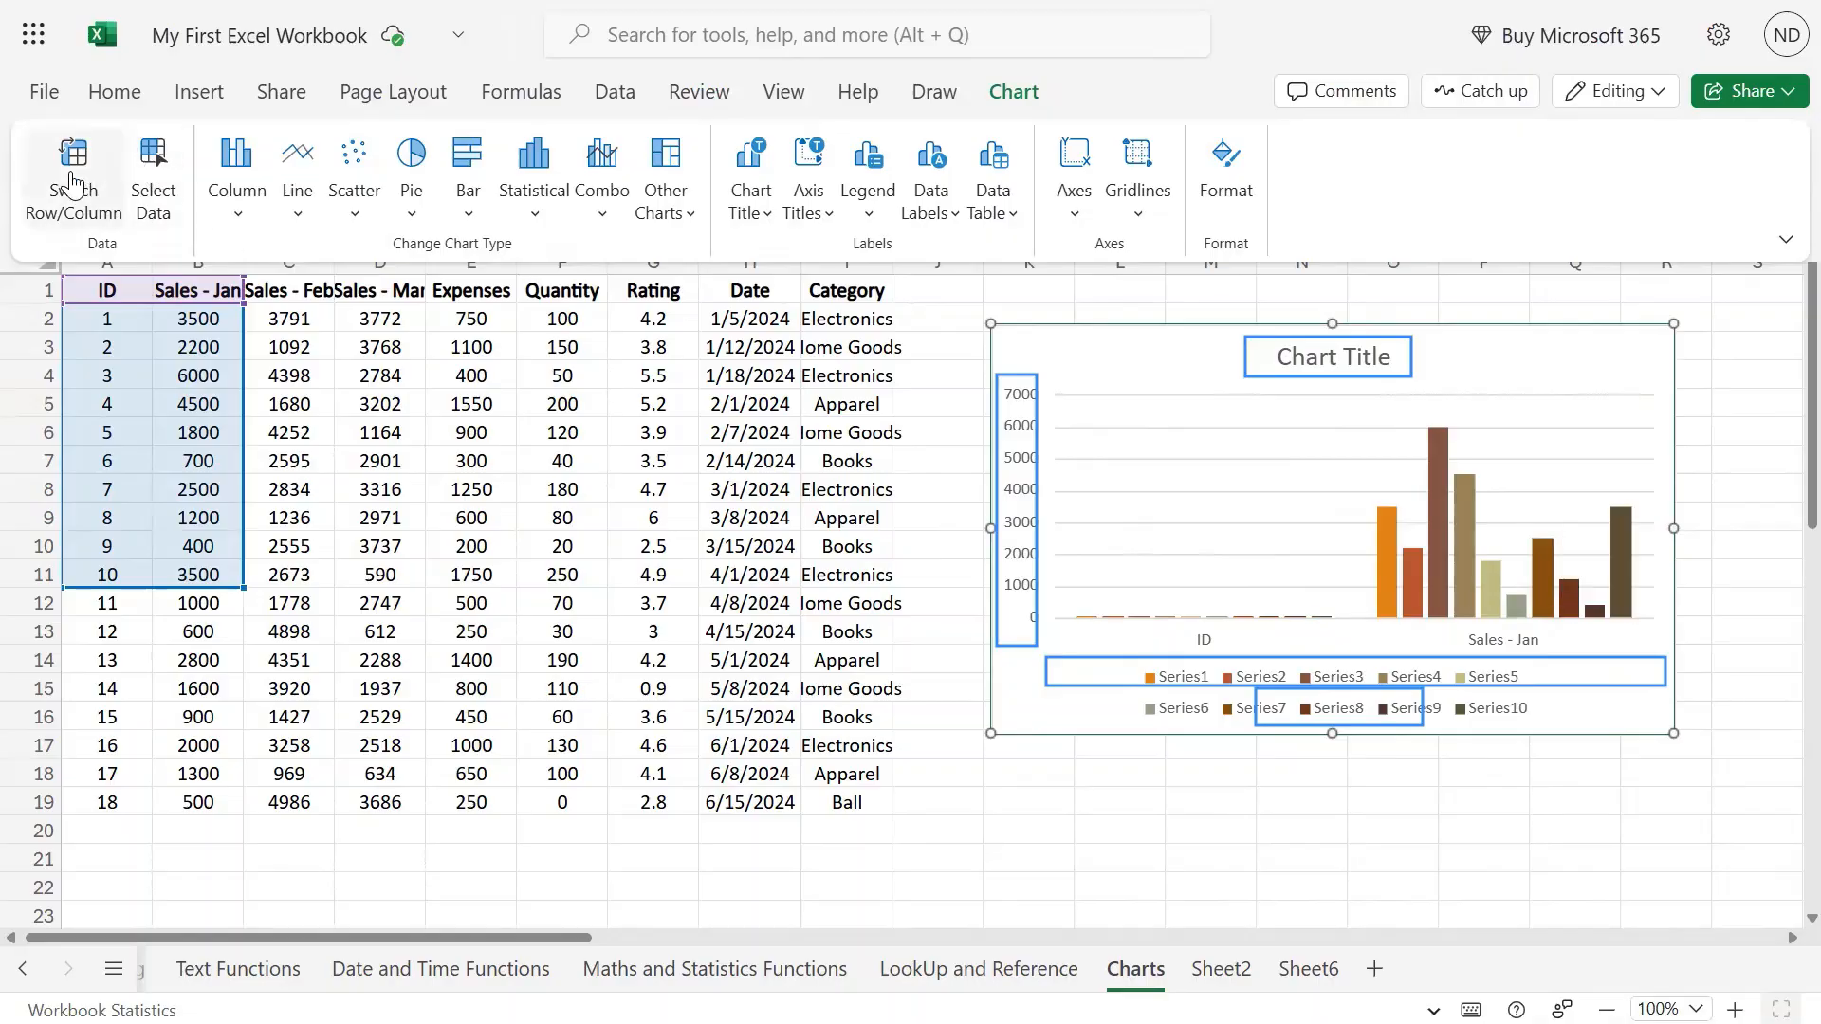
click(98, 197)
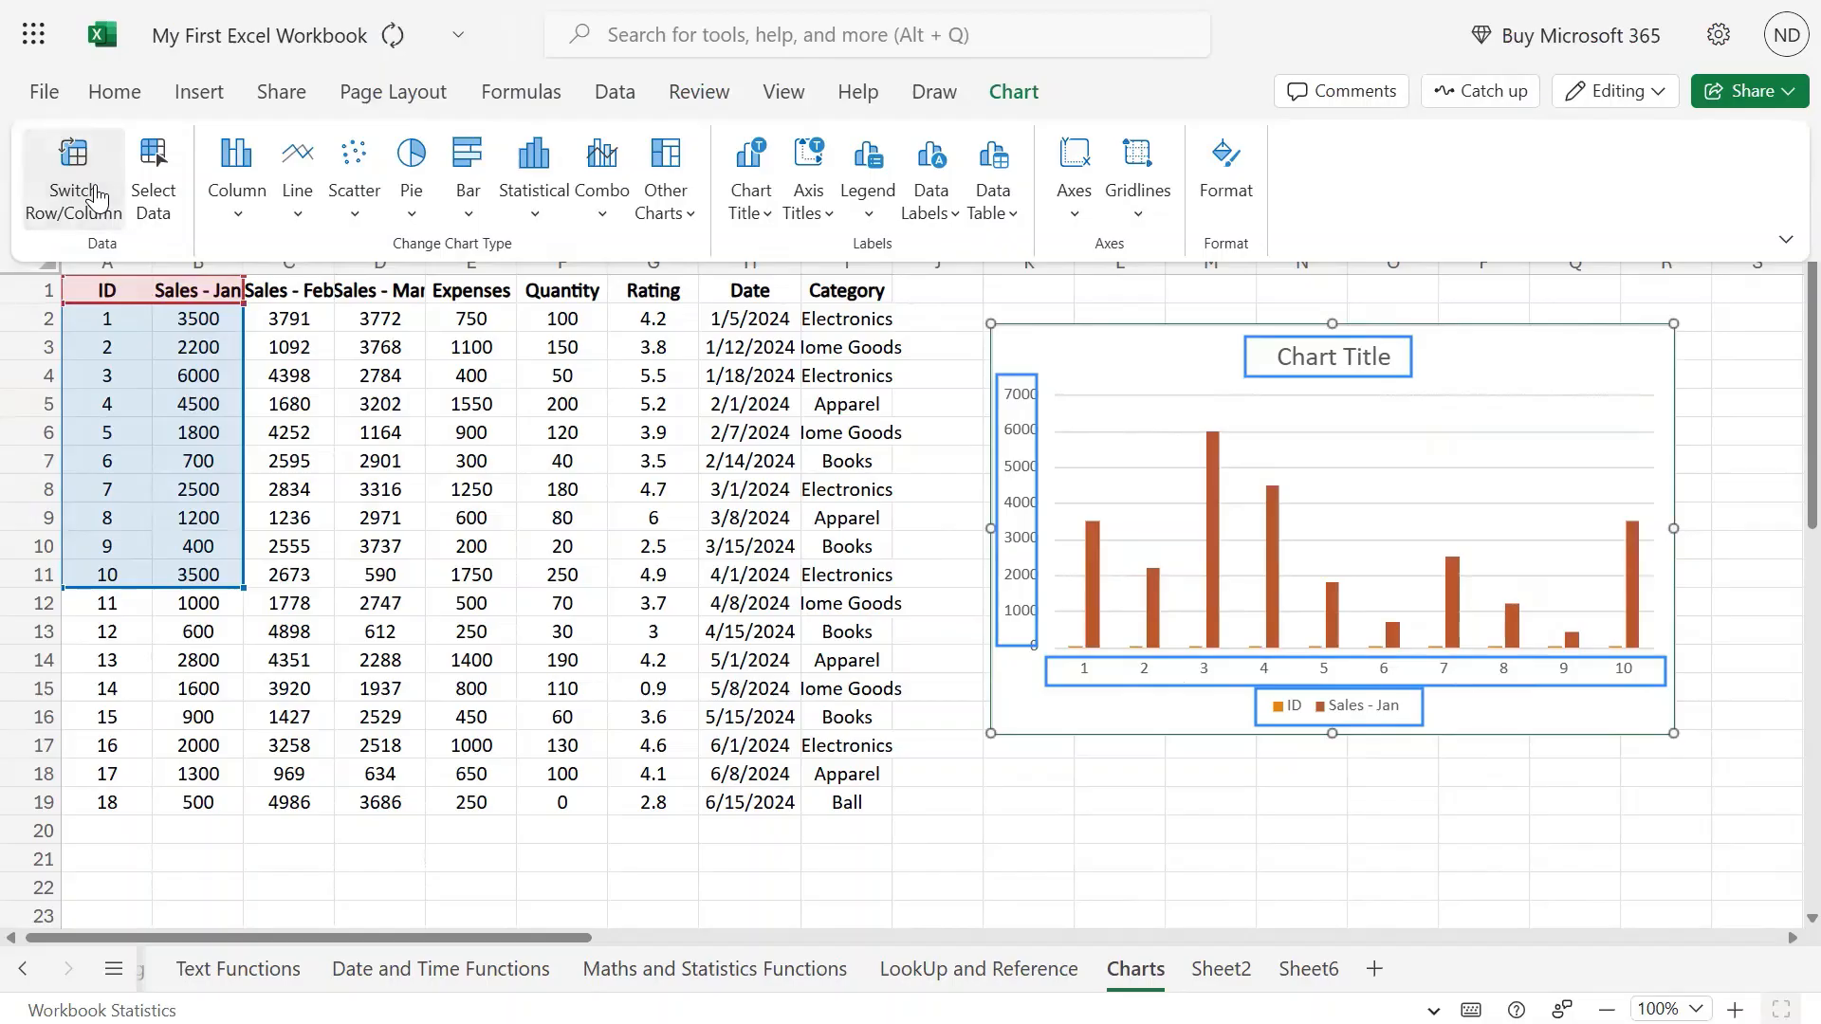
click(97, 197)
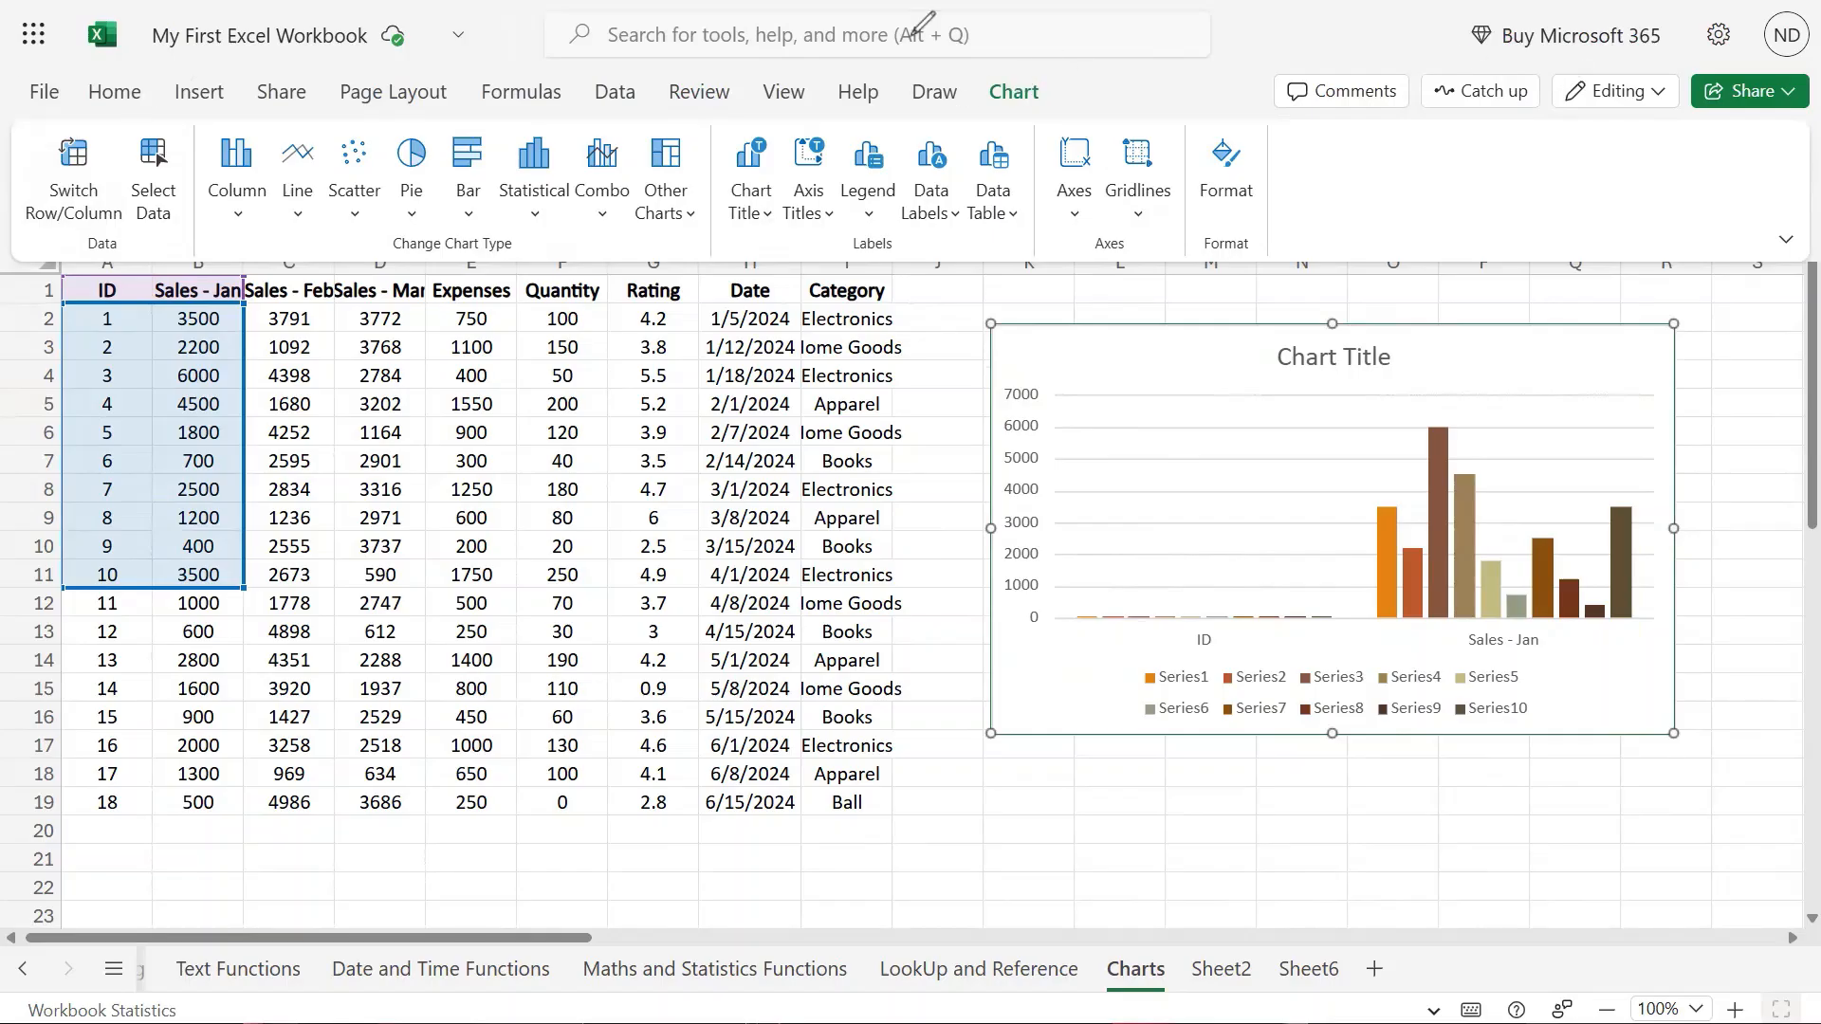
click(68, 167)
click(68, 167)
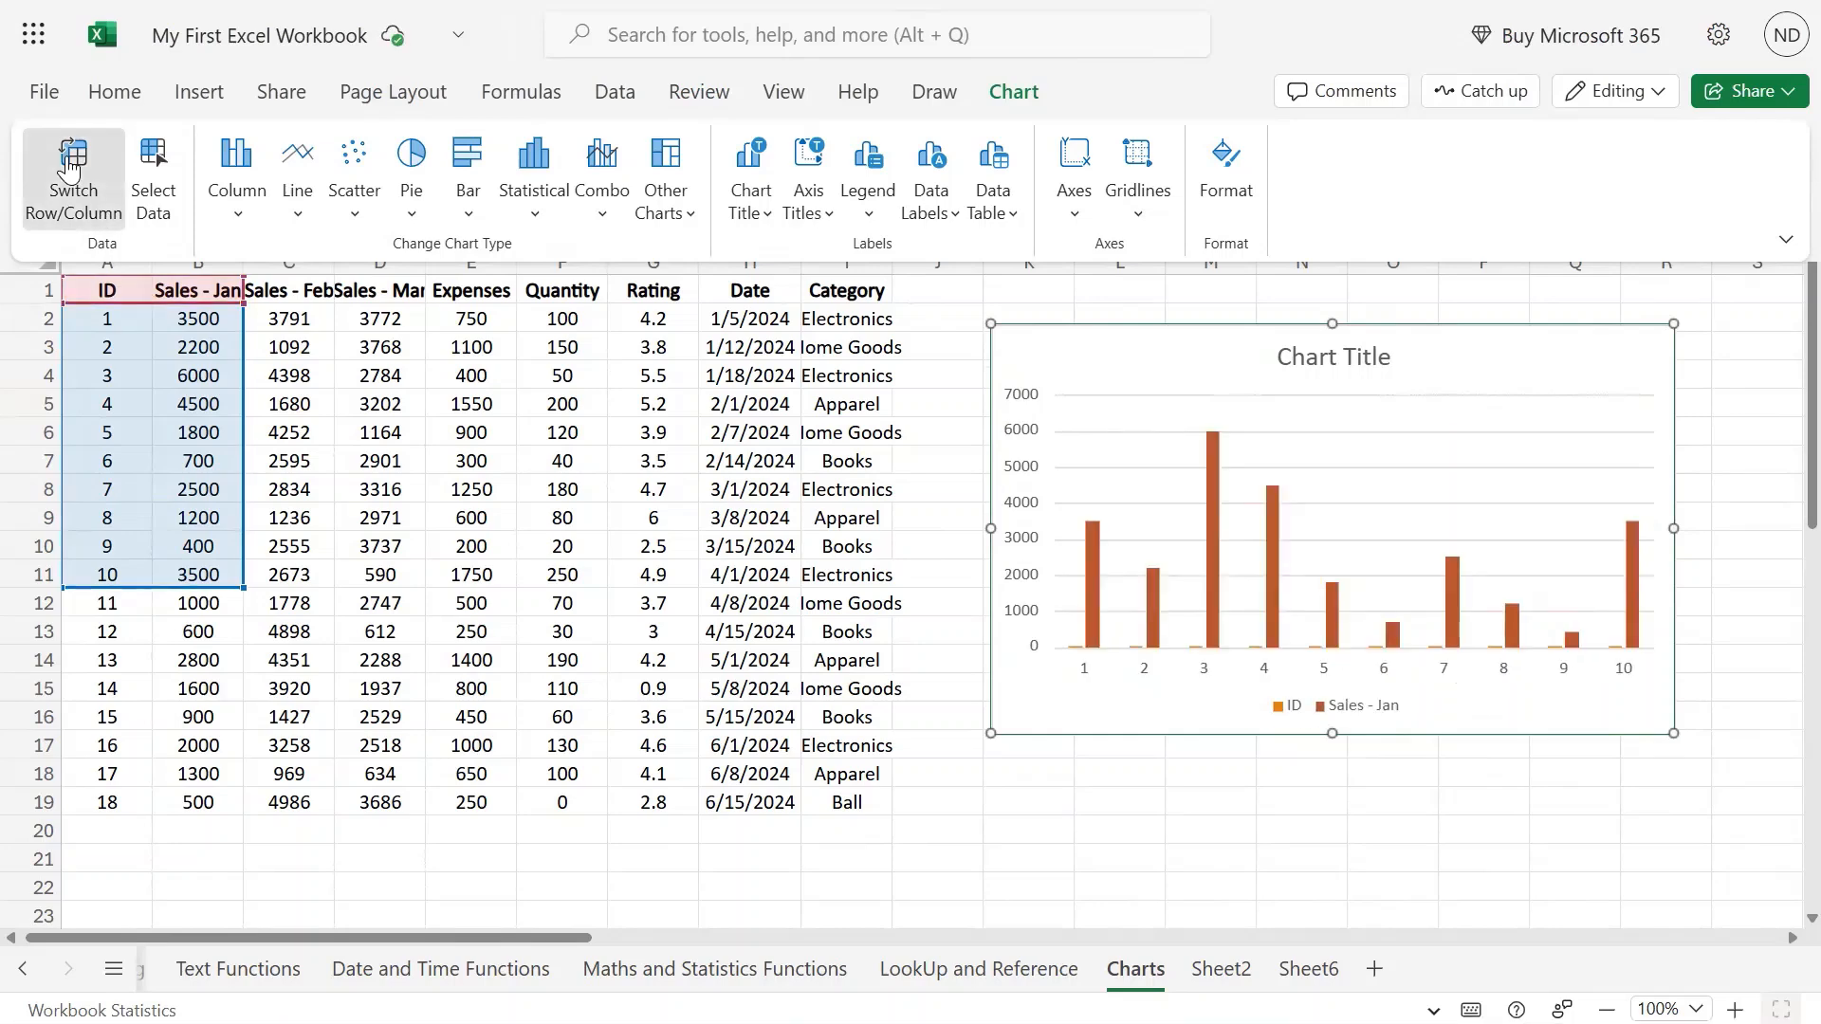
click(68, 167)
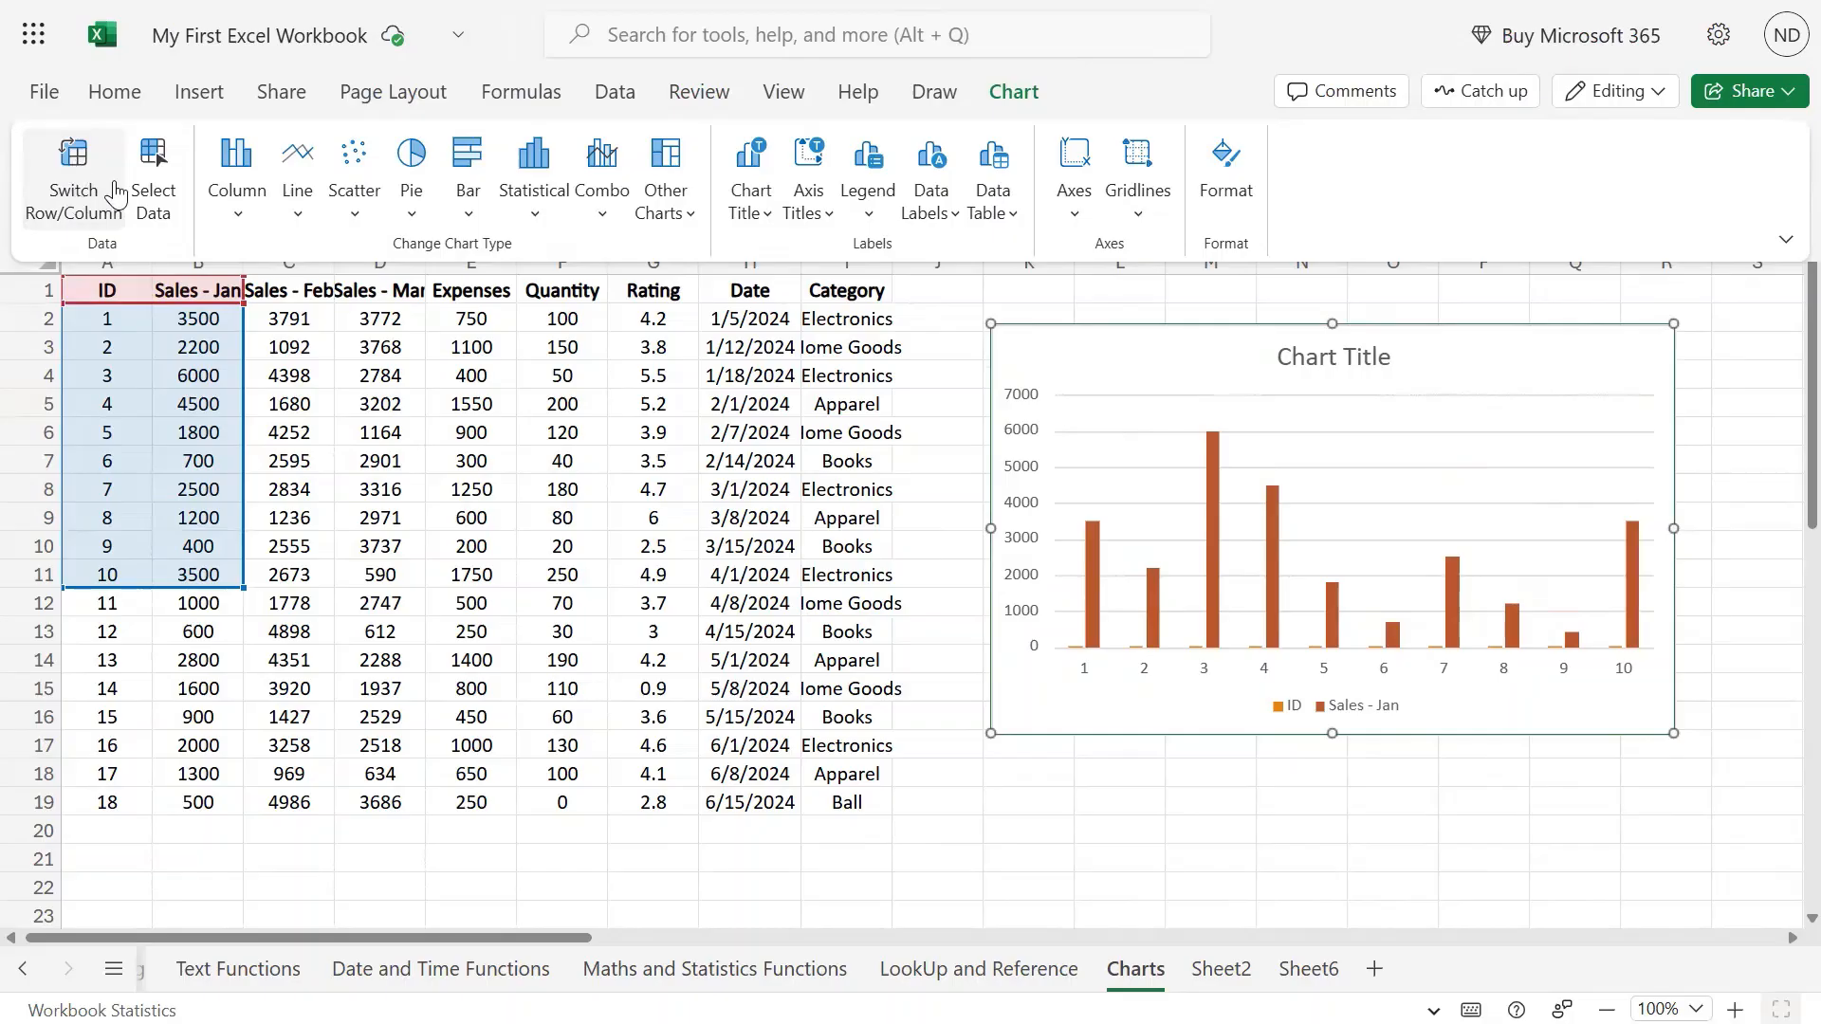
Change the chart's source range to A1:B5 so only IDs 1–4 are plotted.
click(155, 171)
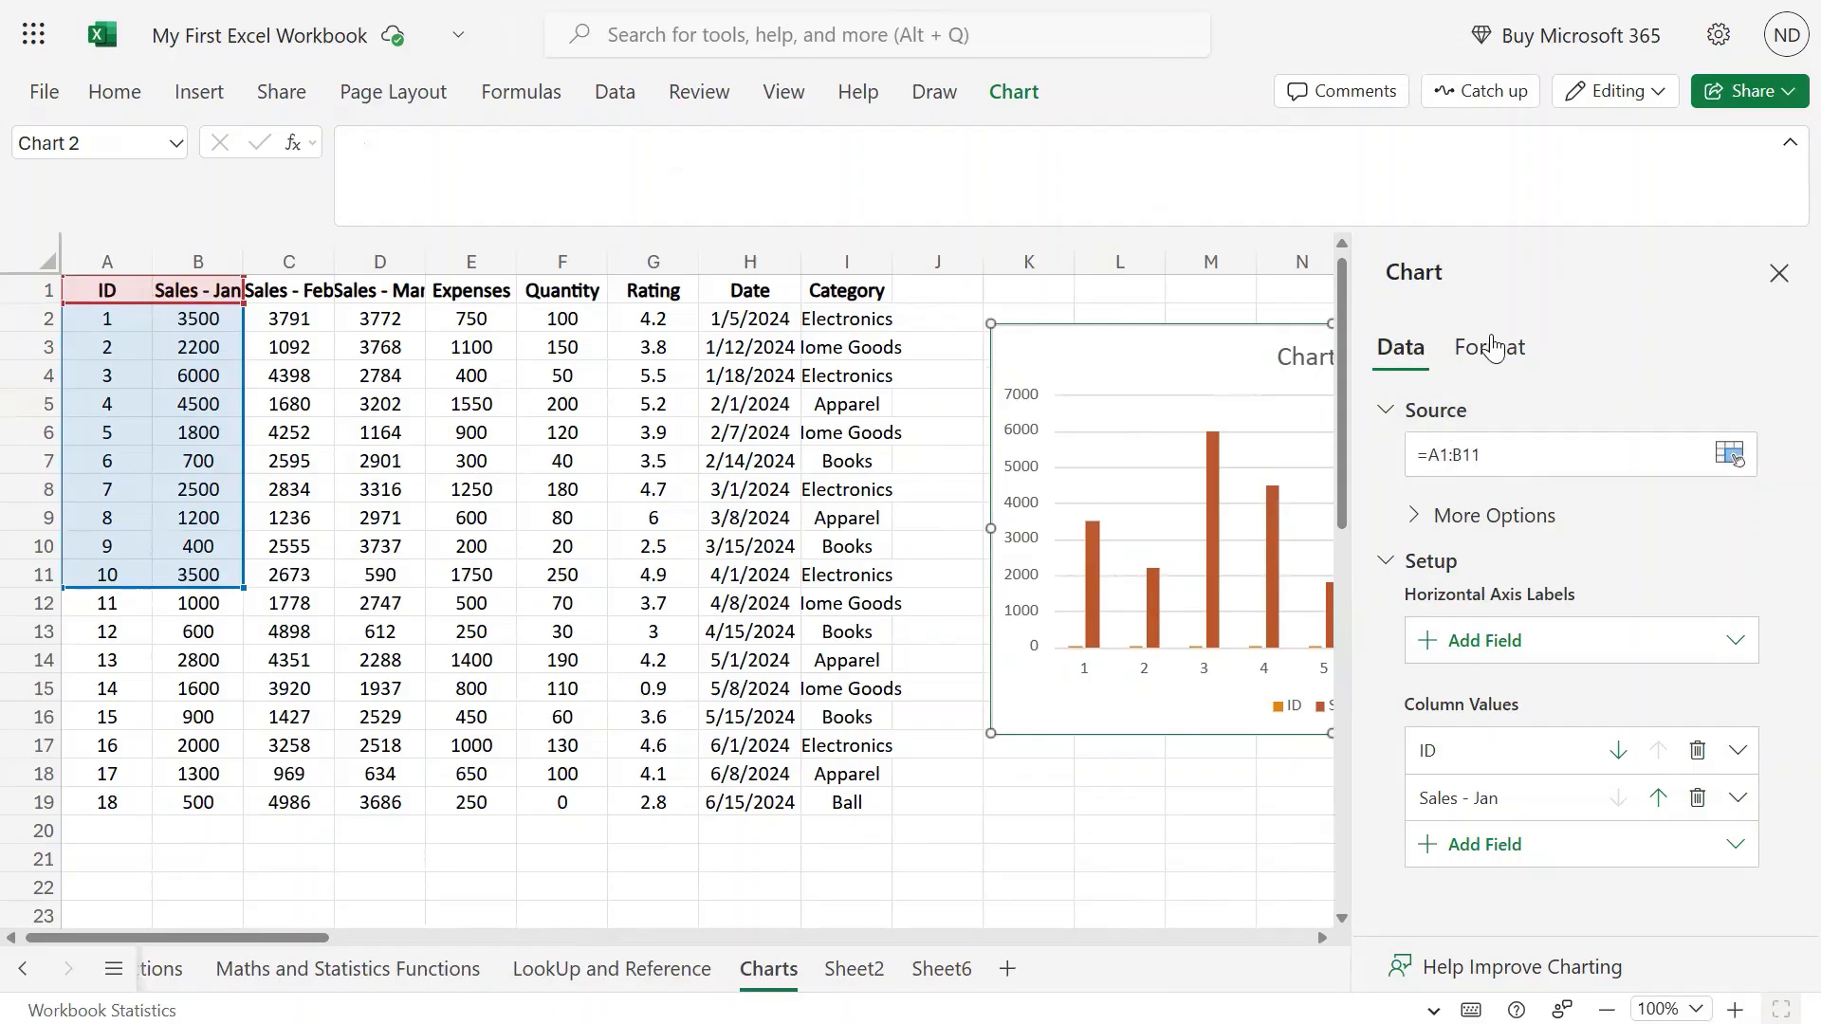
click(1490, 457)
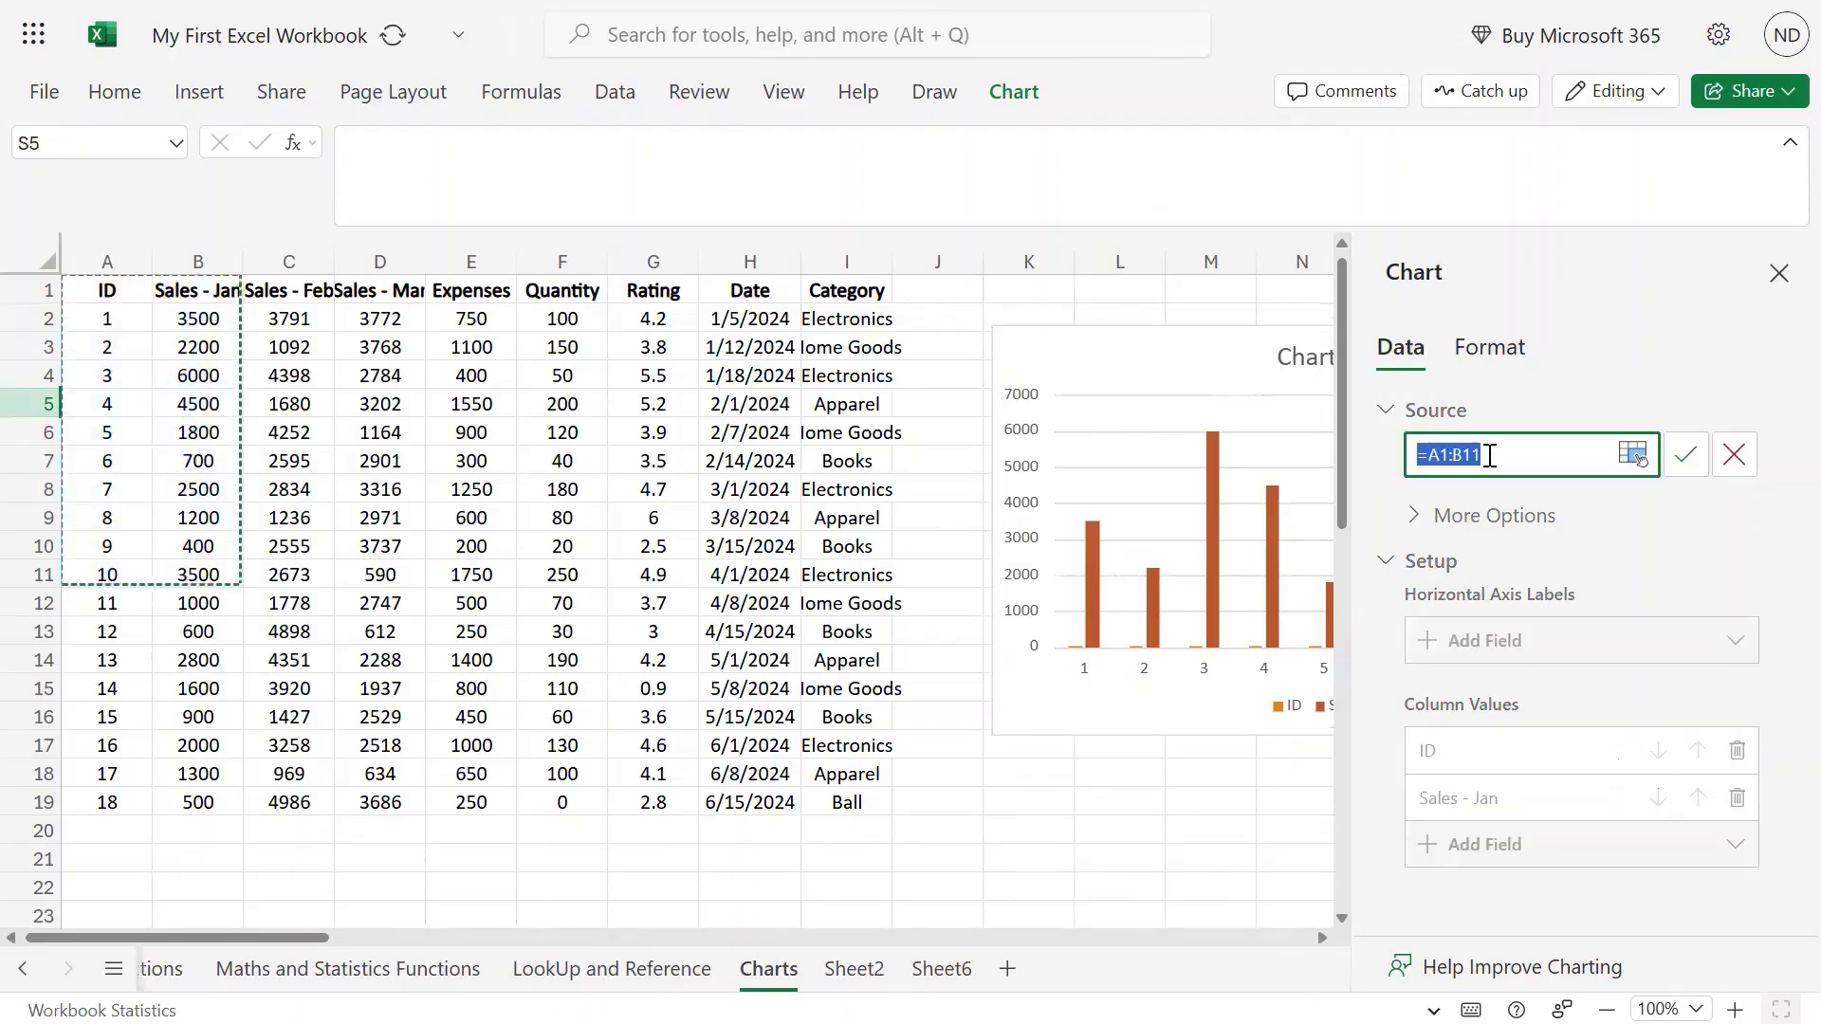
click(1508, 457)
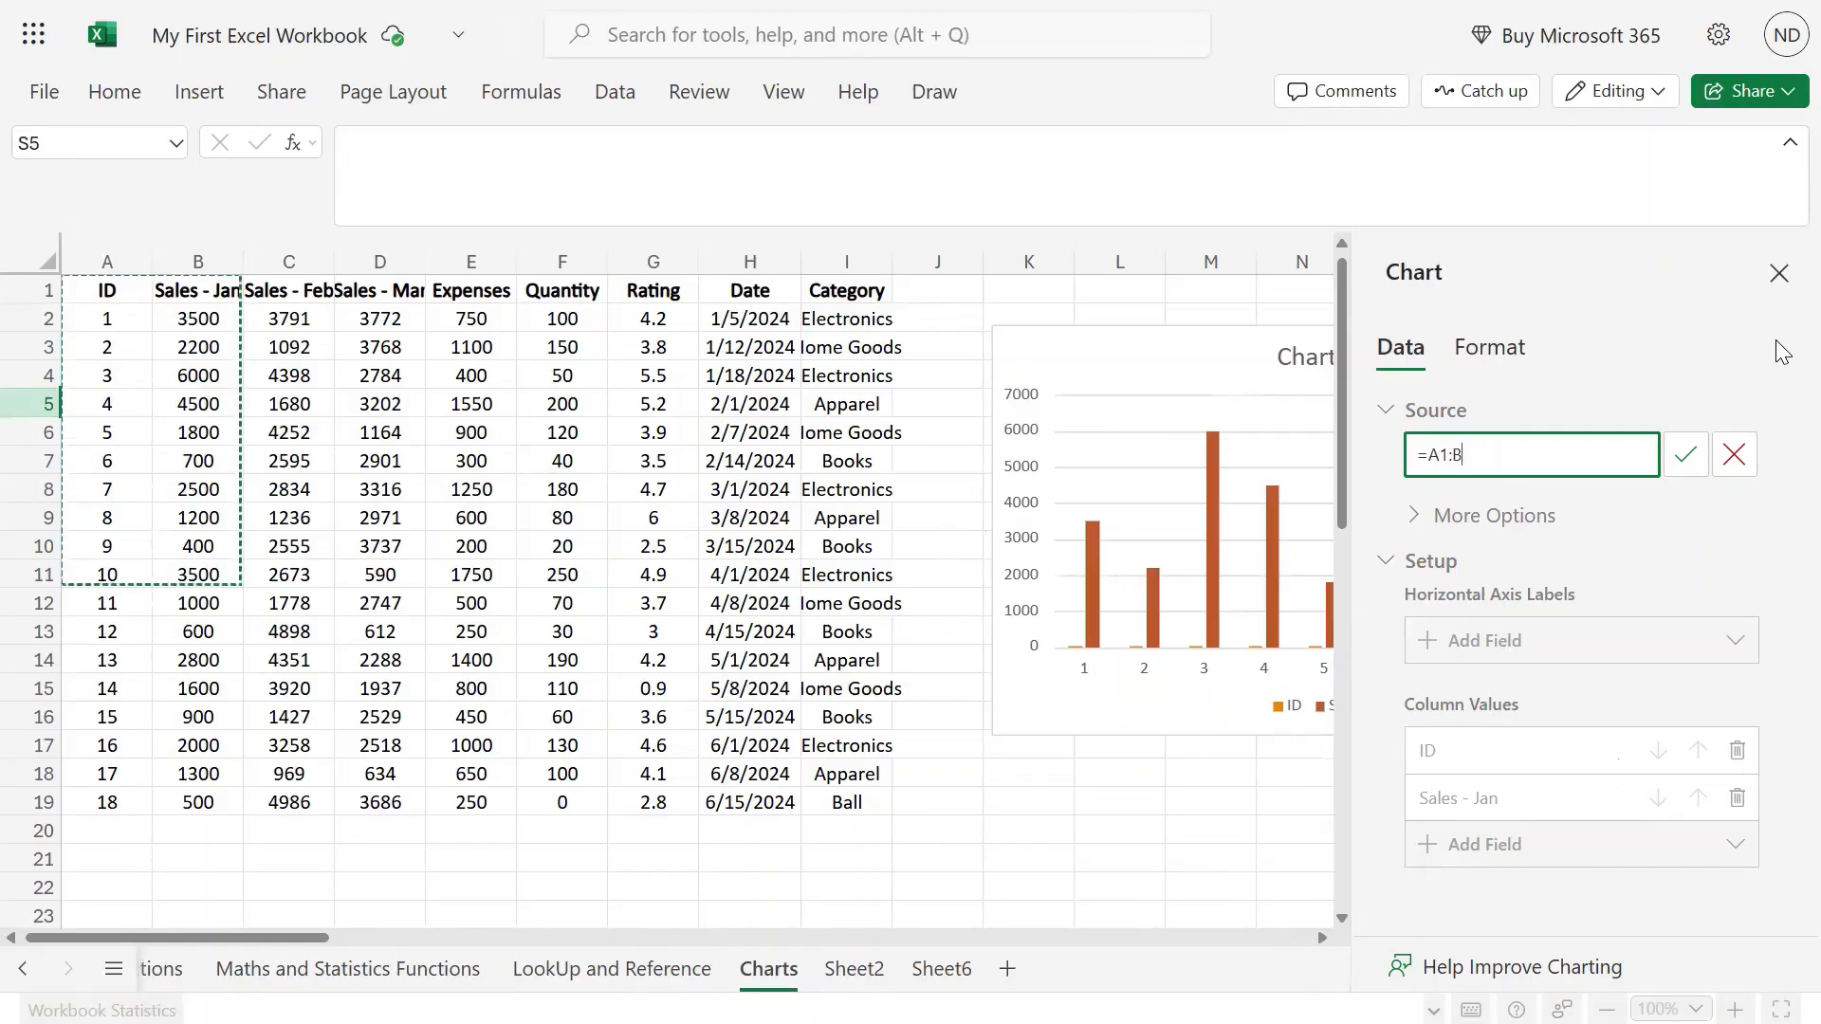
text(5)
click(1693, 462)
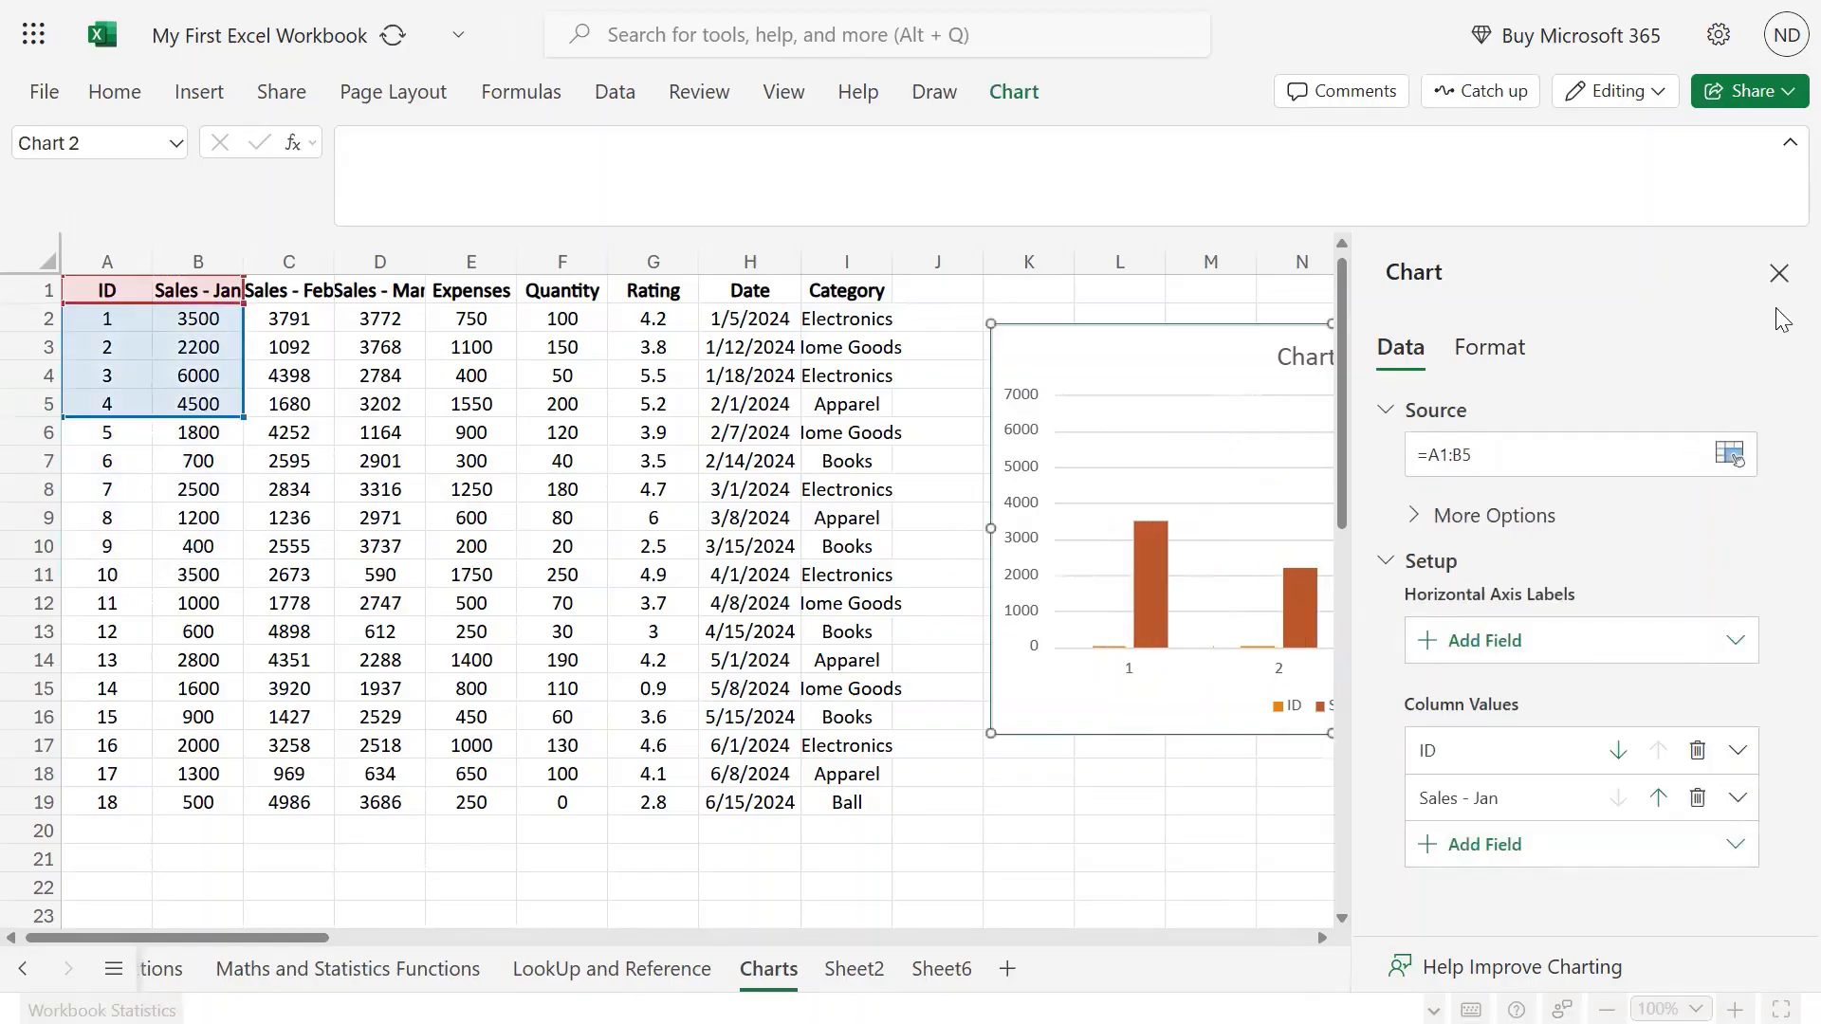
click(1778, 273)
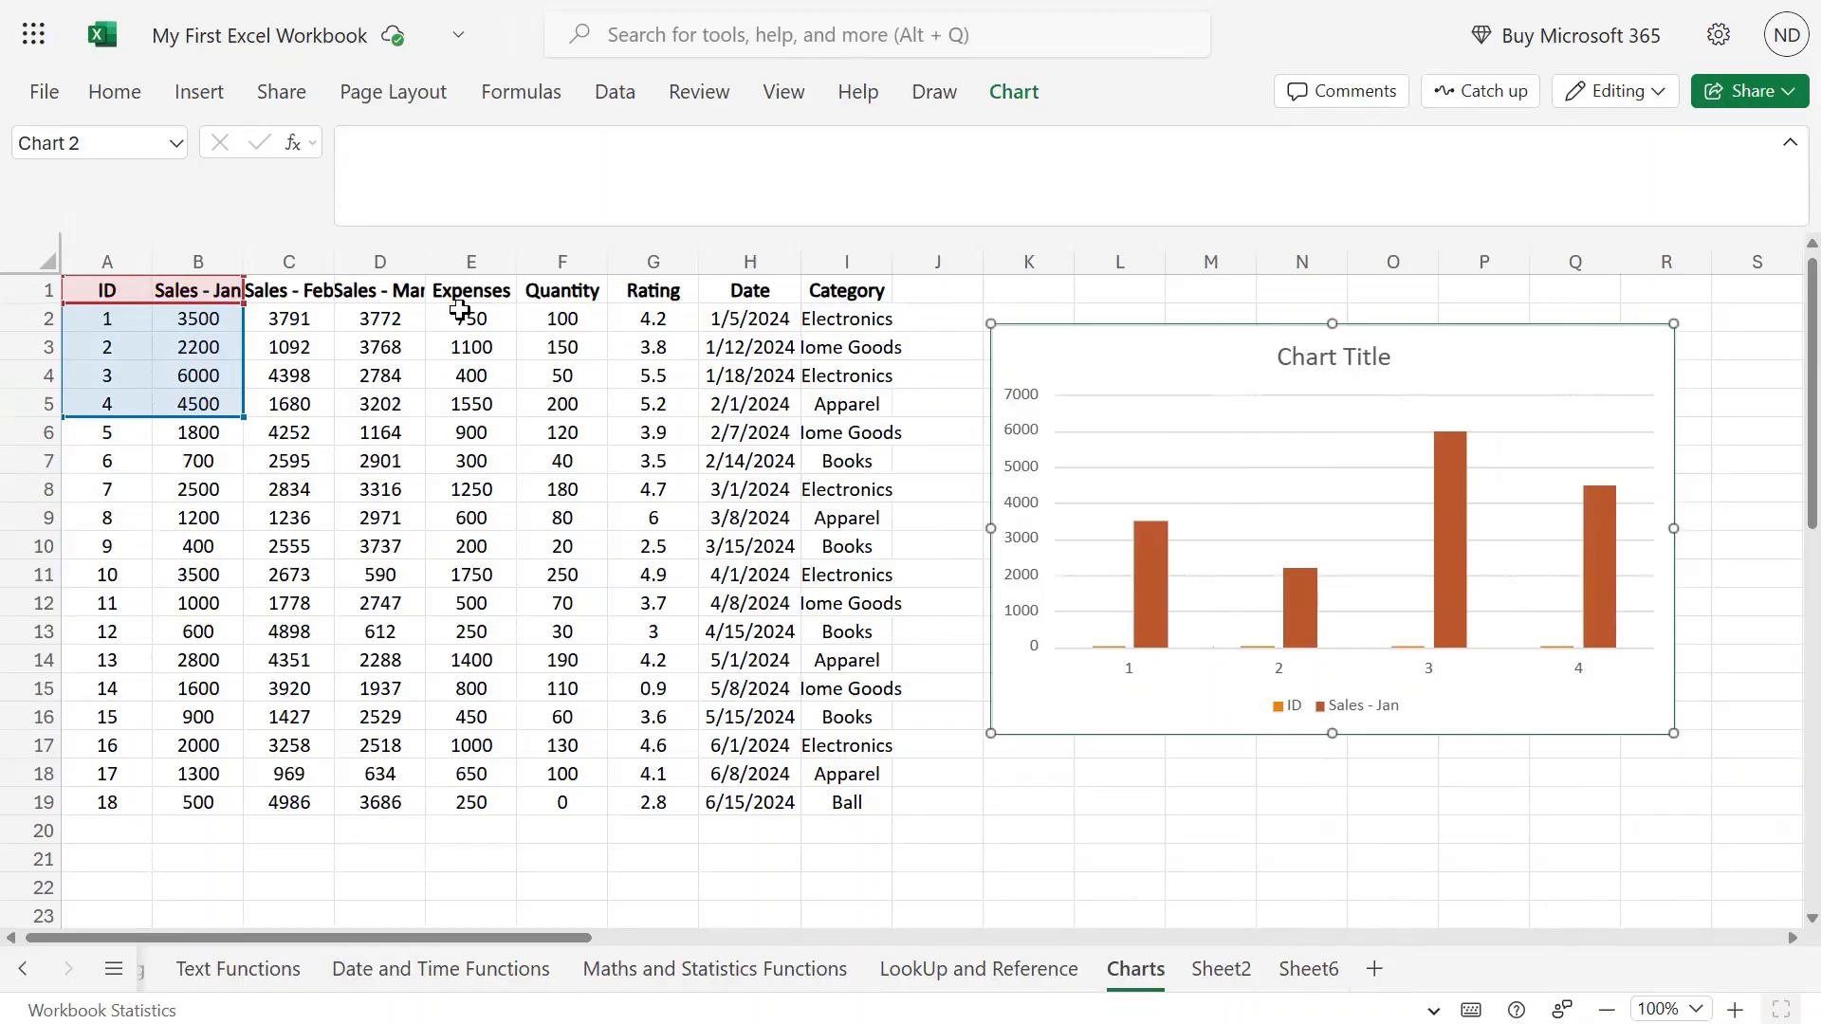
Open the chart's data settings and look through the axis label and column value field options.
click(1013, 92)
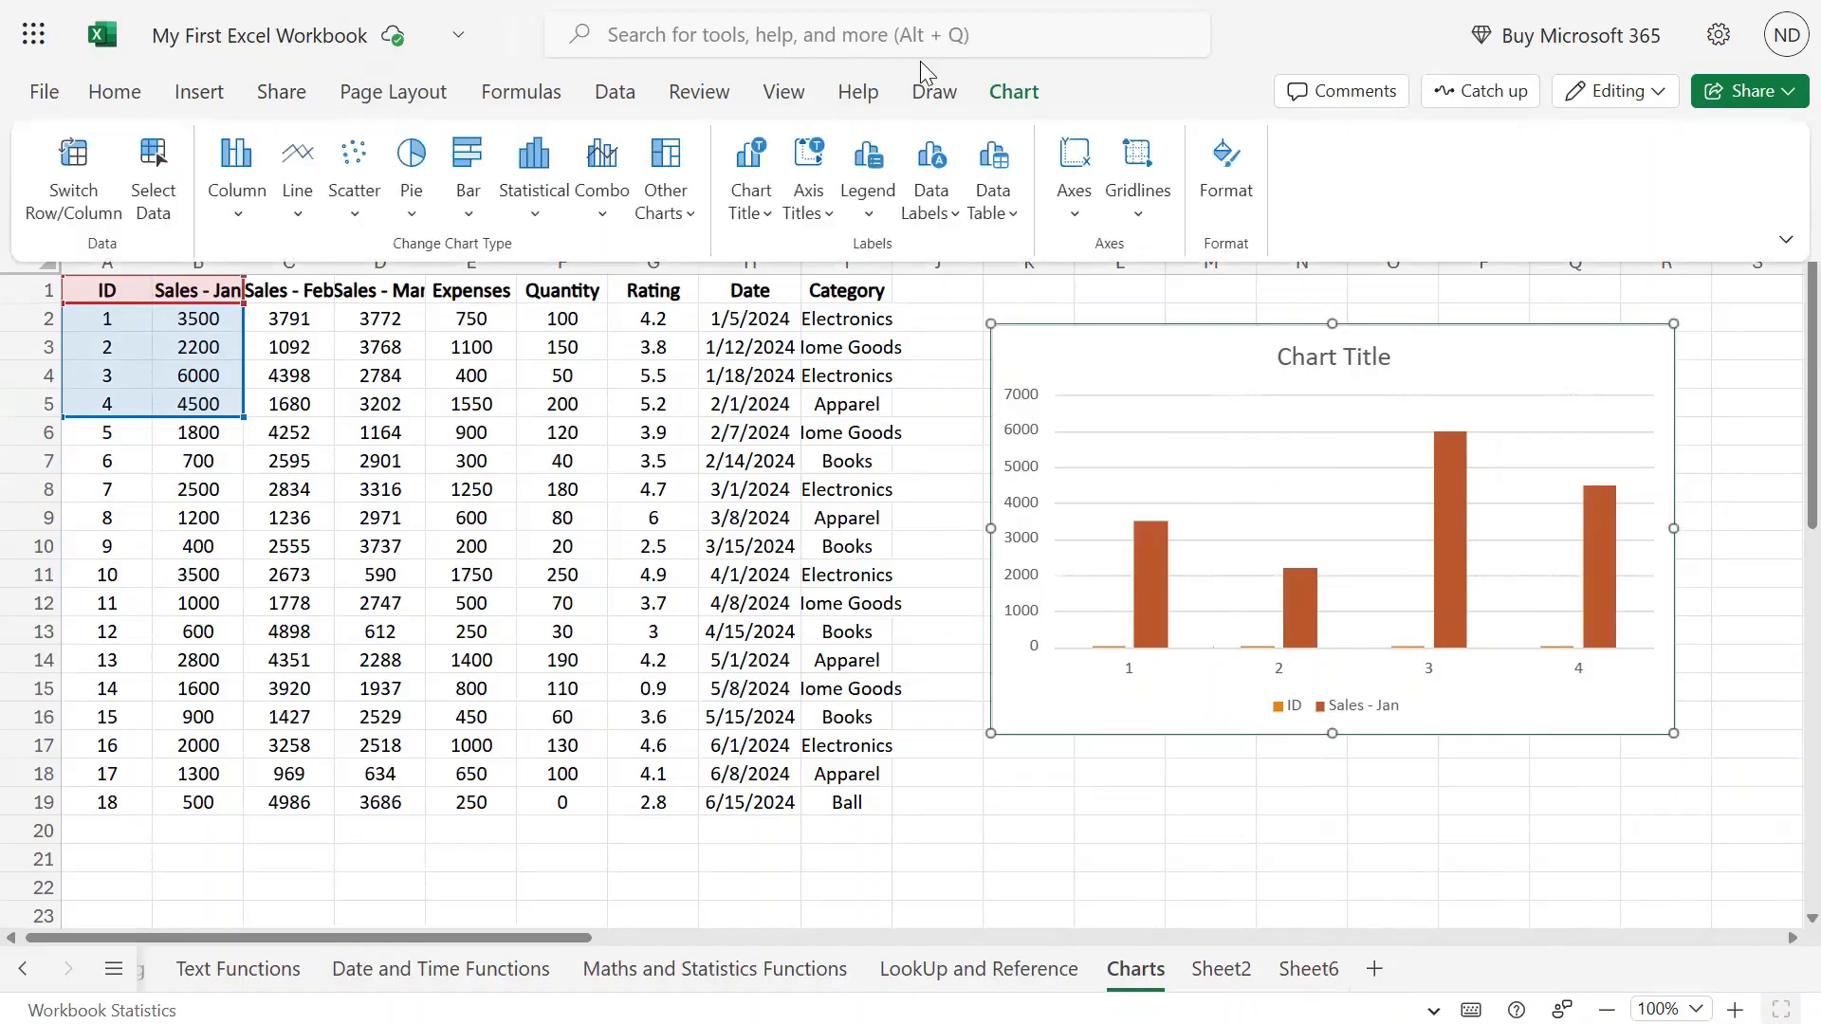
click(153, 166)
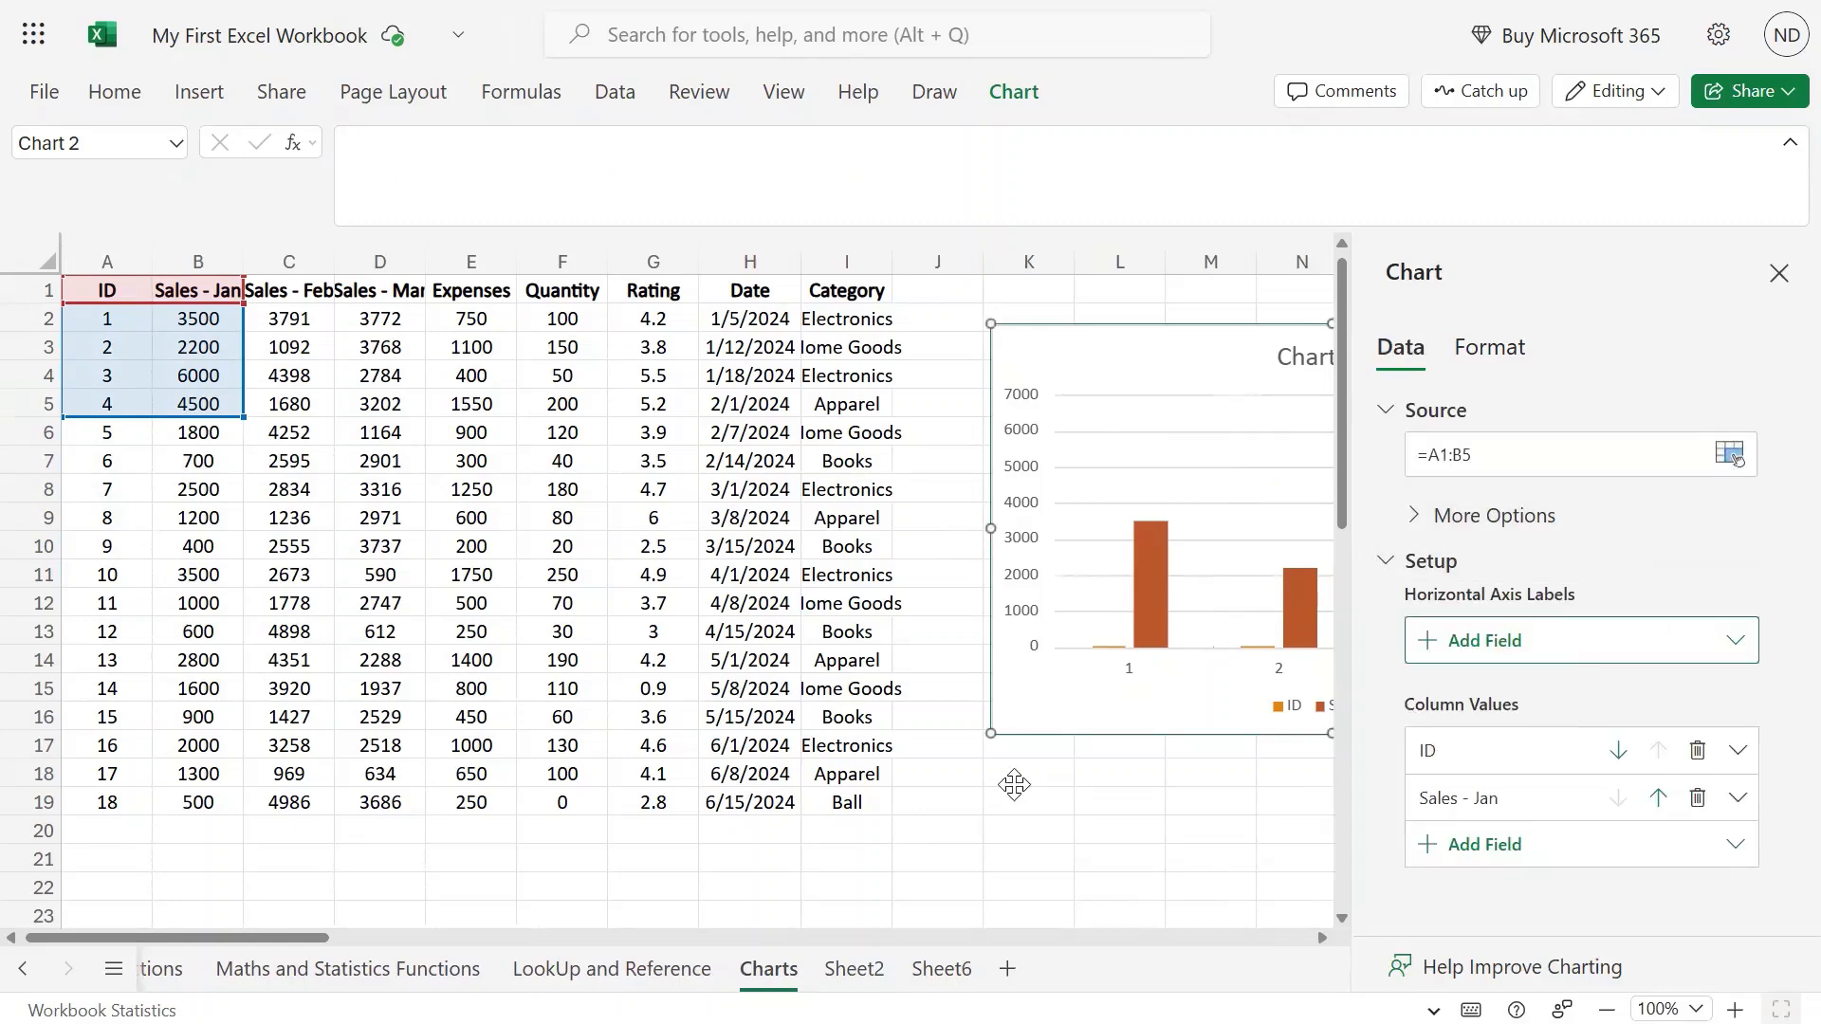
drag(314, 939, 372, 938)
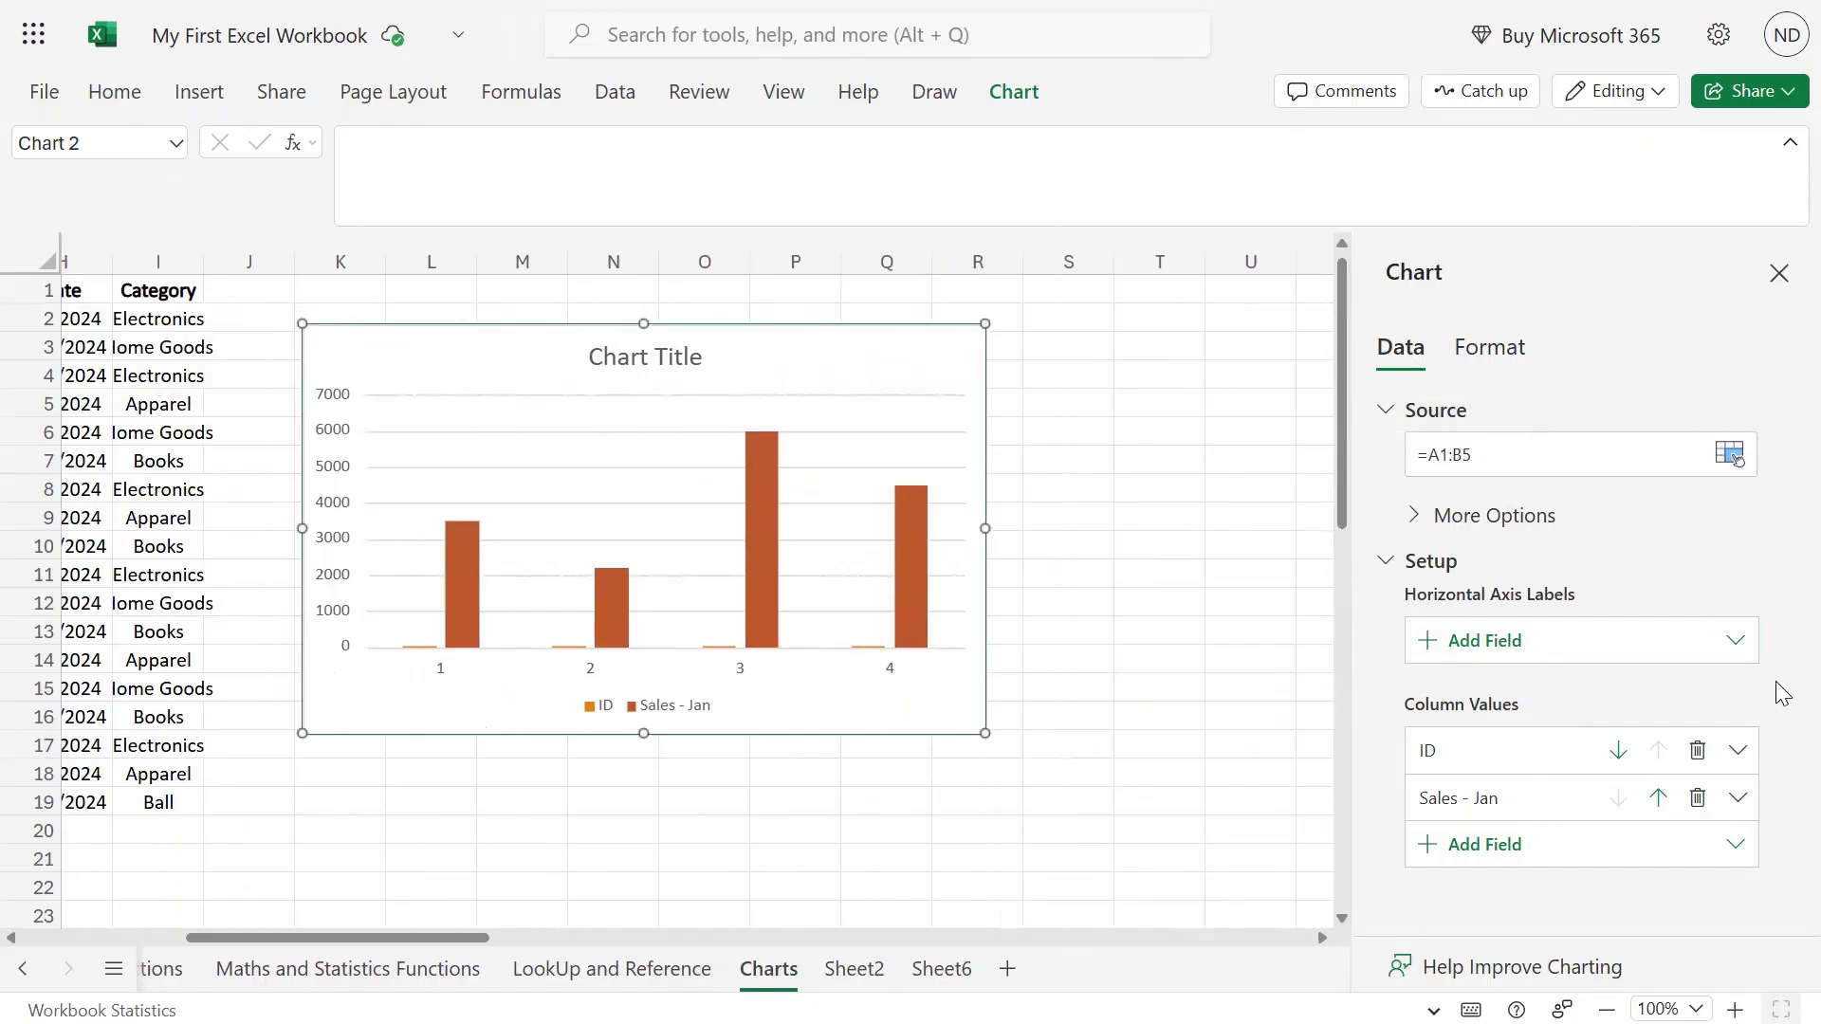
click(1745, 642)
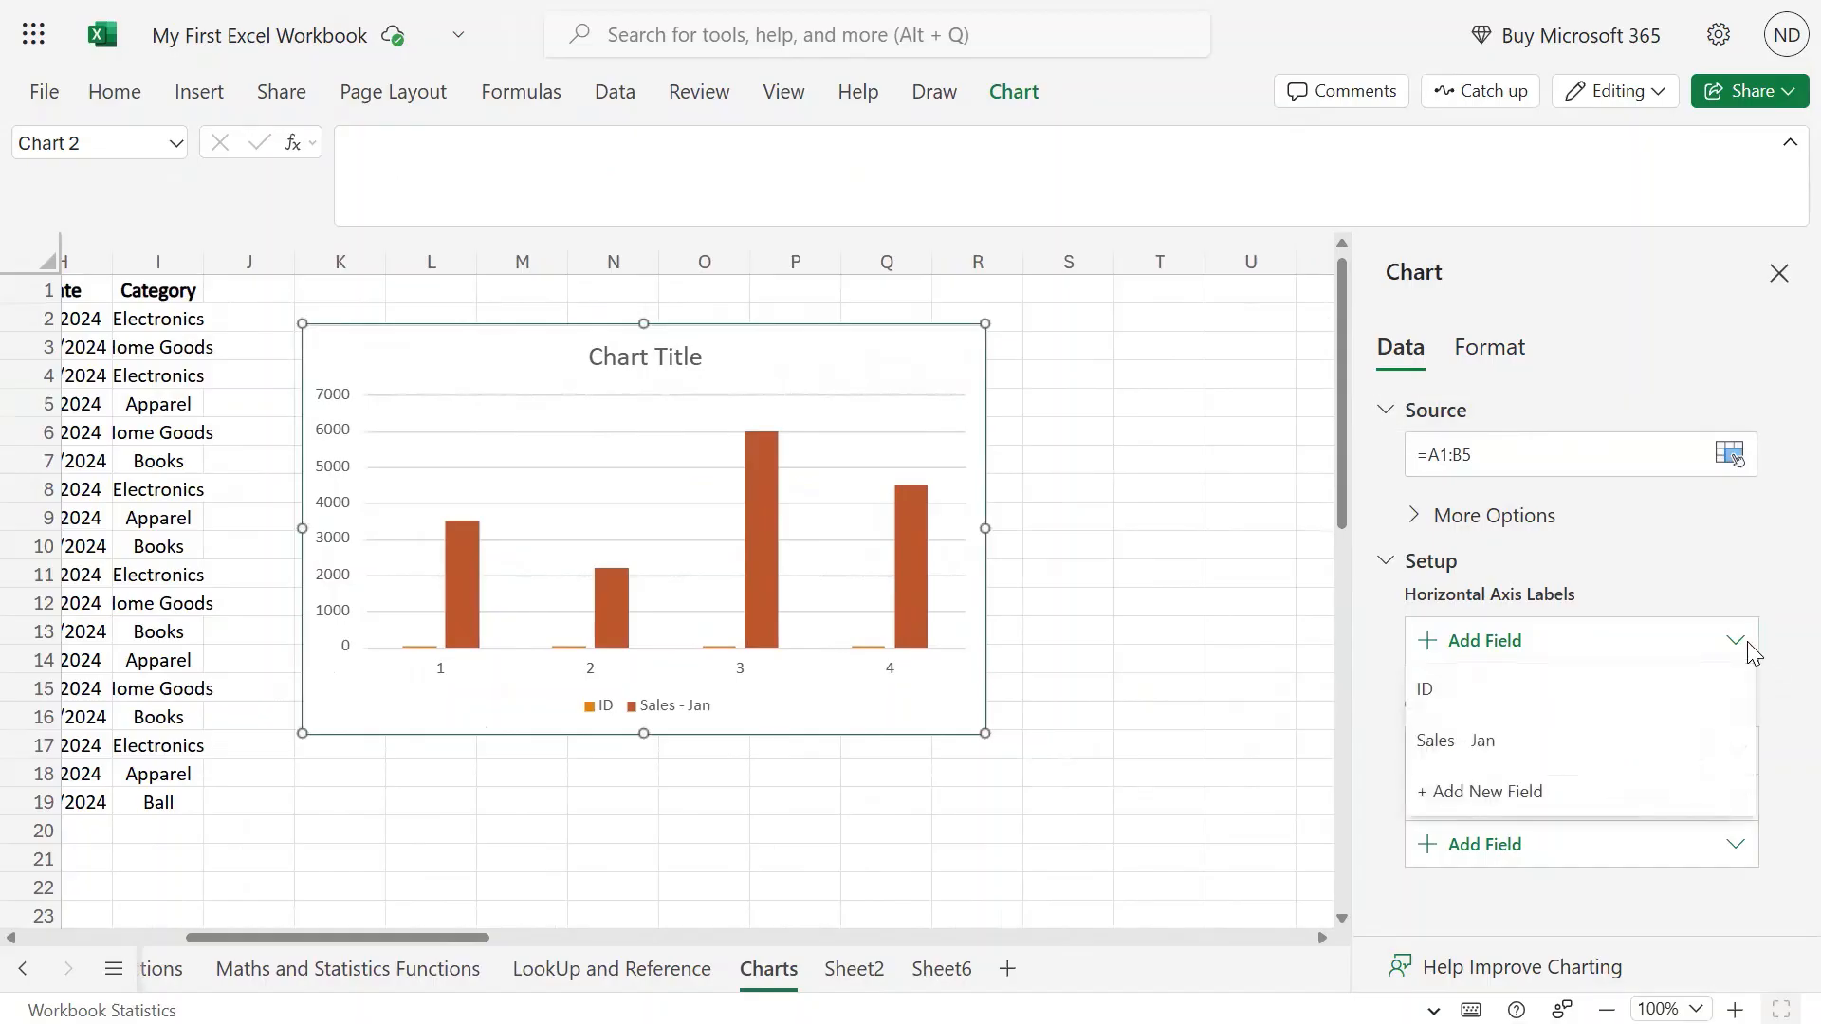
click(1757, 567)
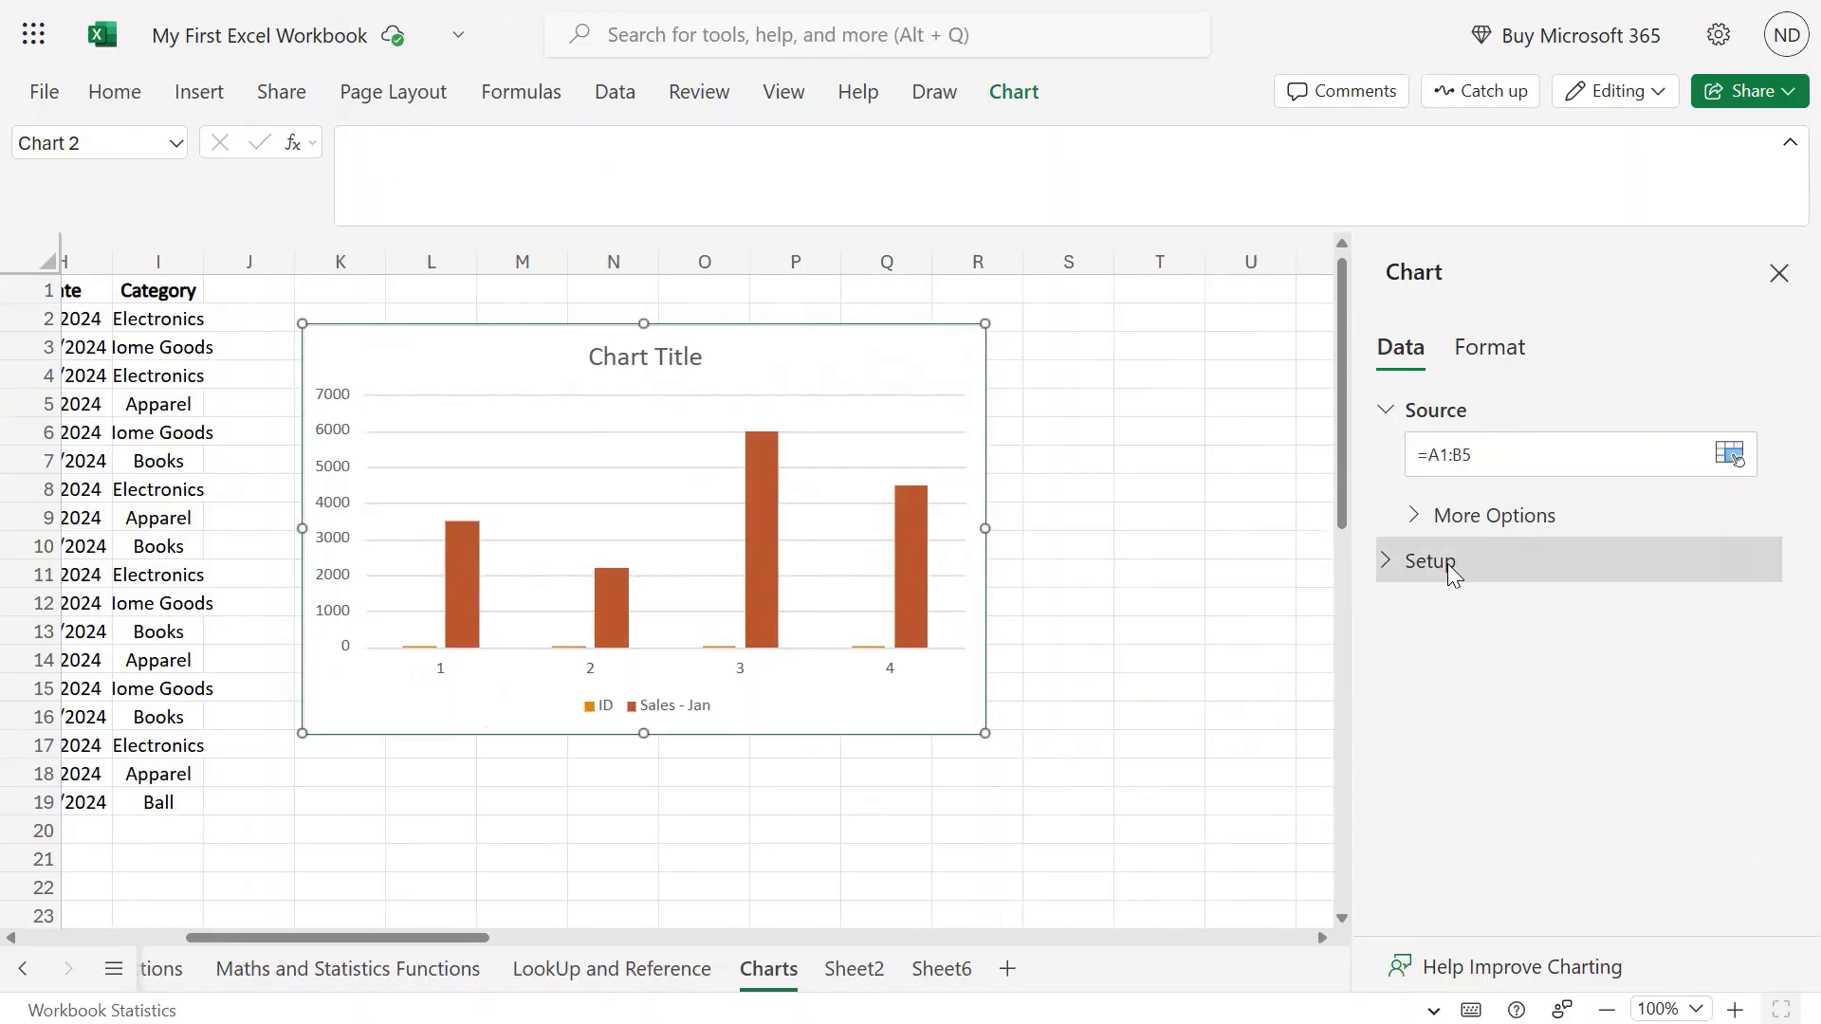
click(1383, 566)
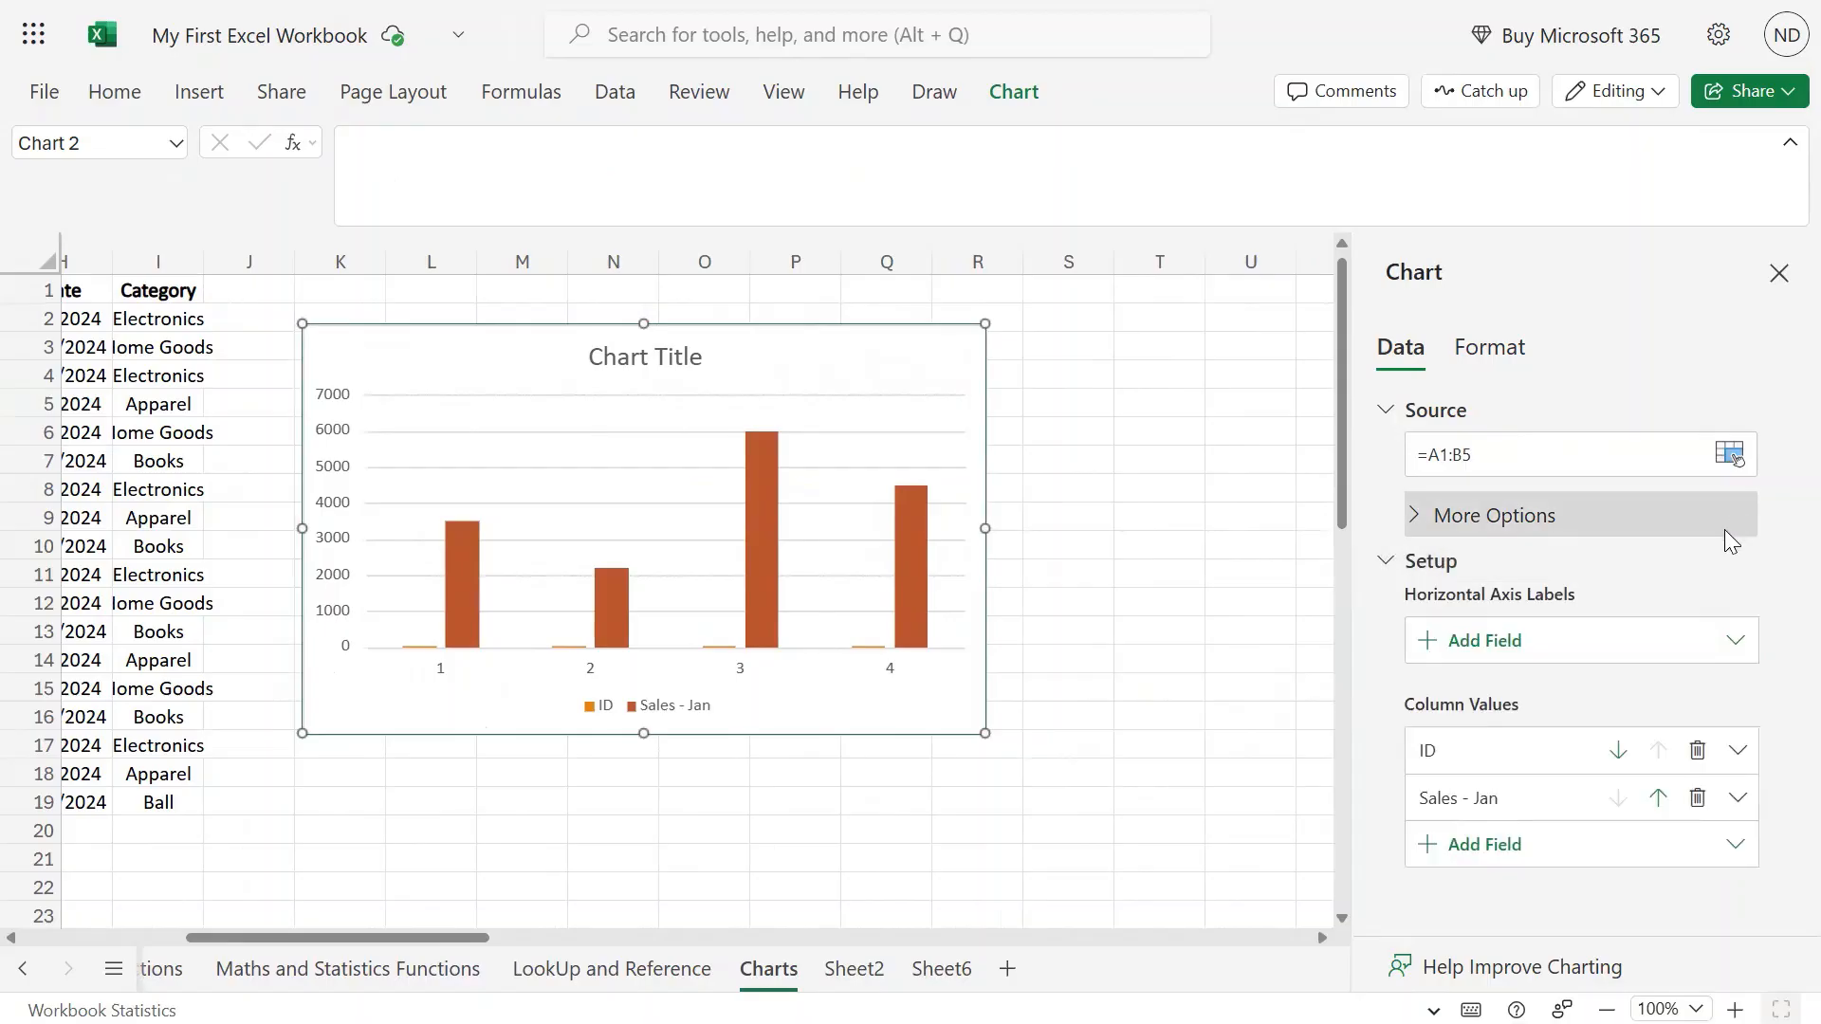
click(1452, 852)
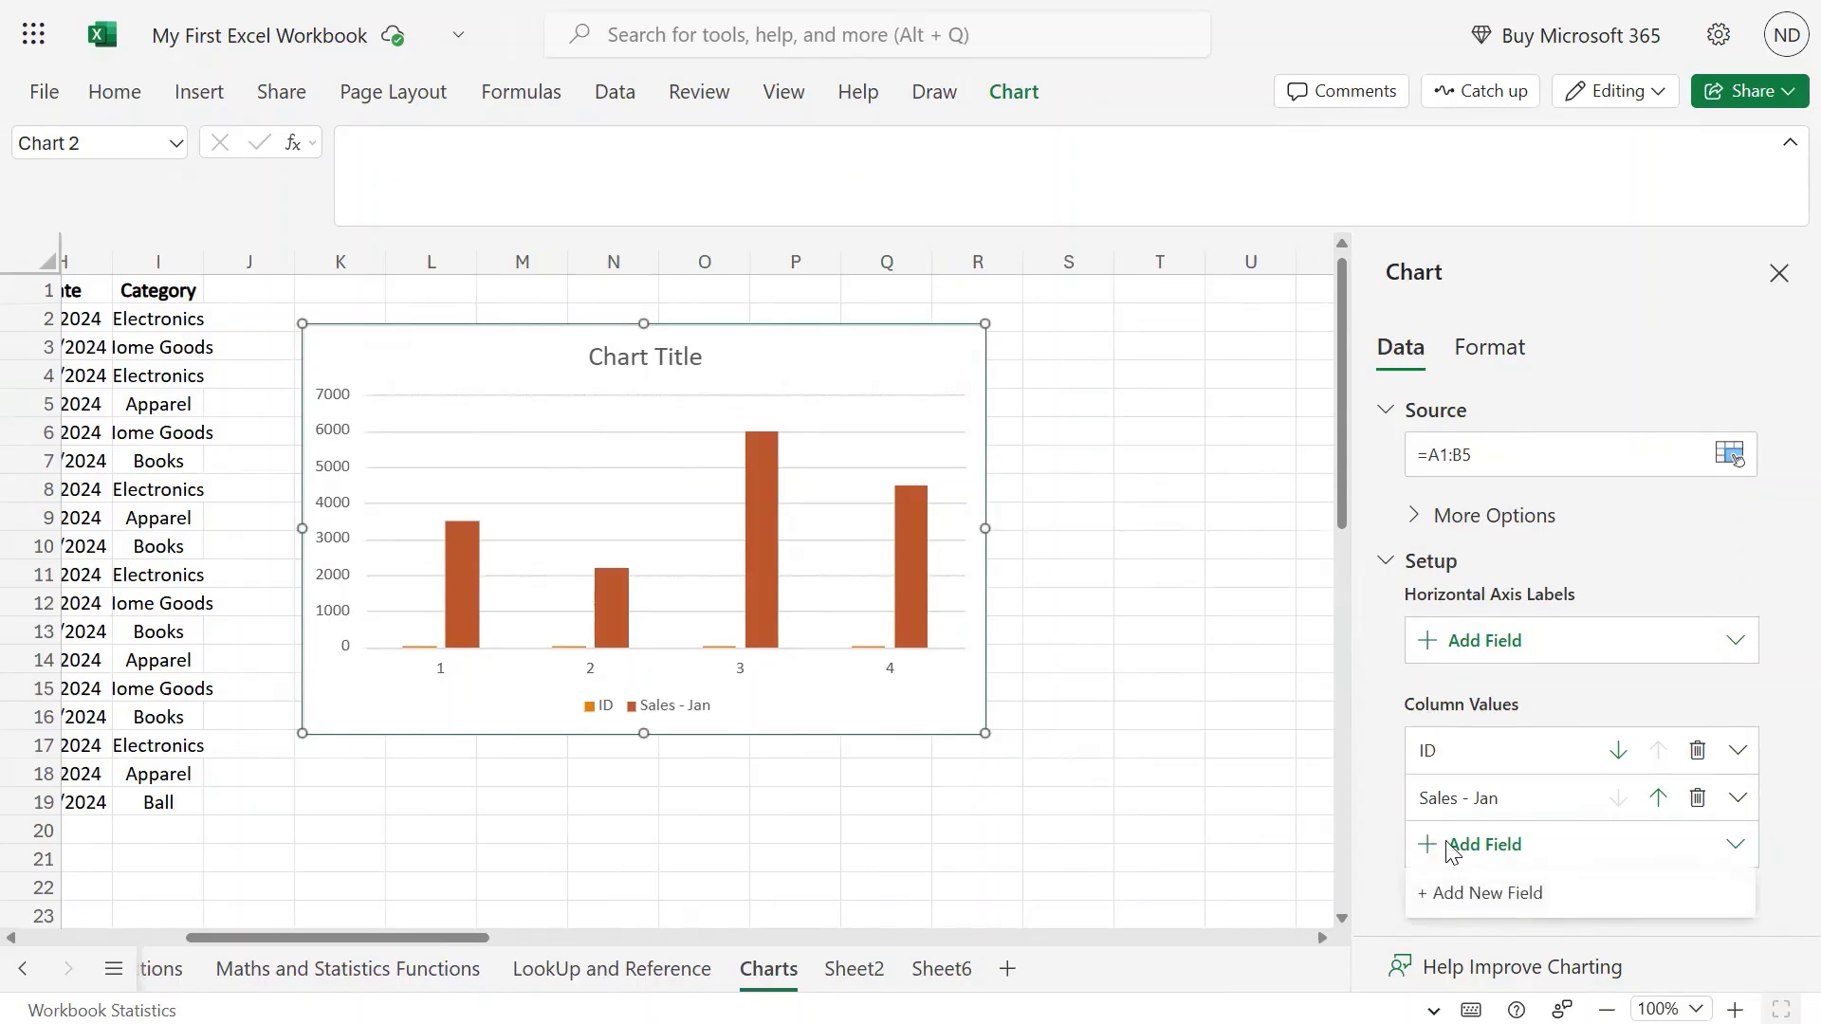
click(1739, 847)
click(1740, 847)
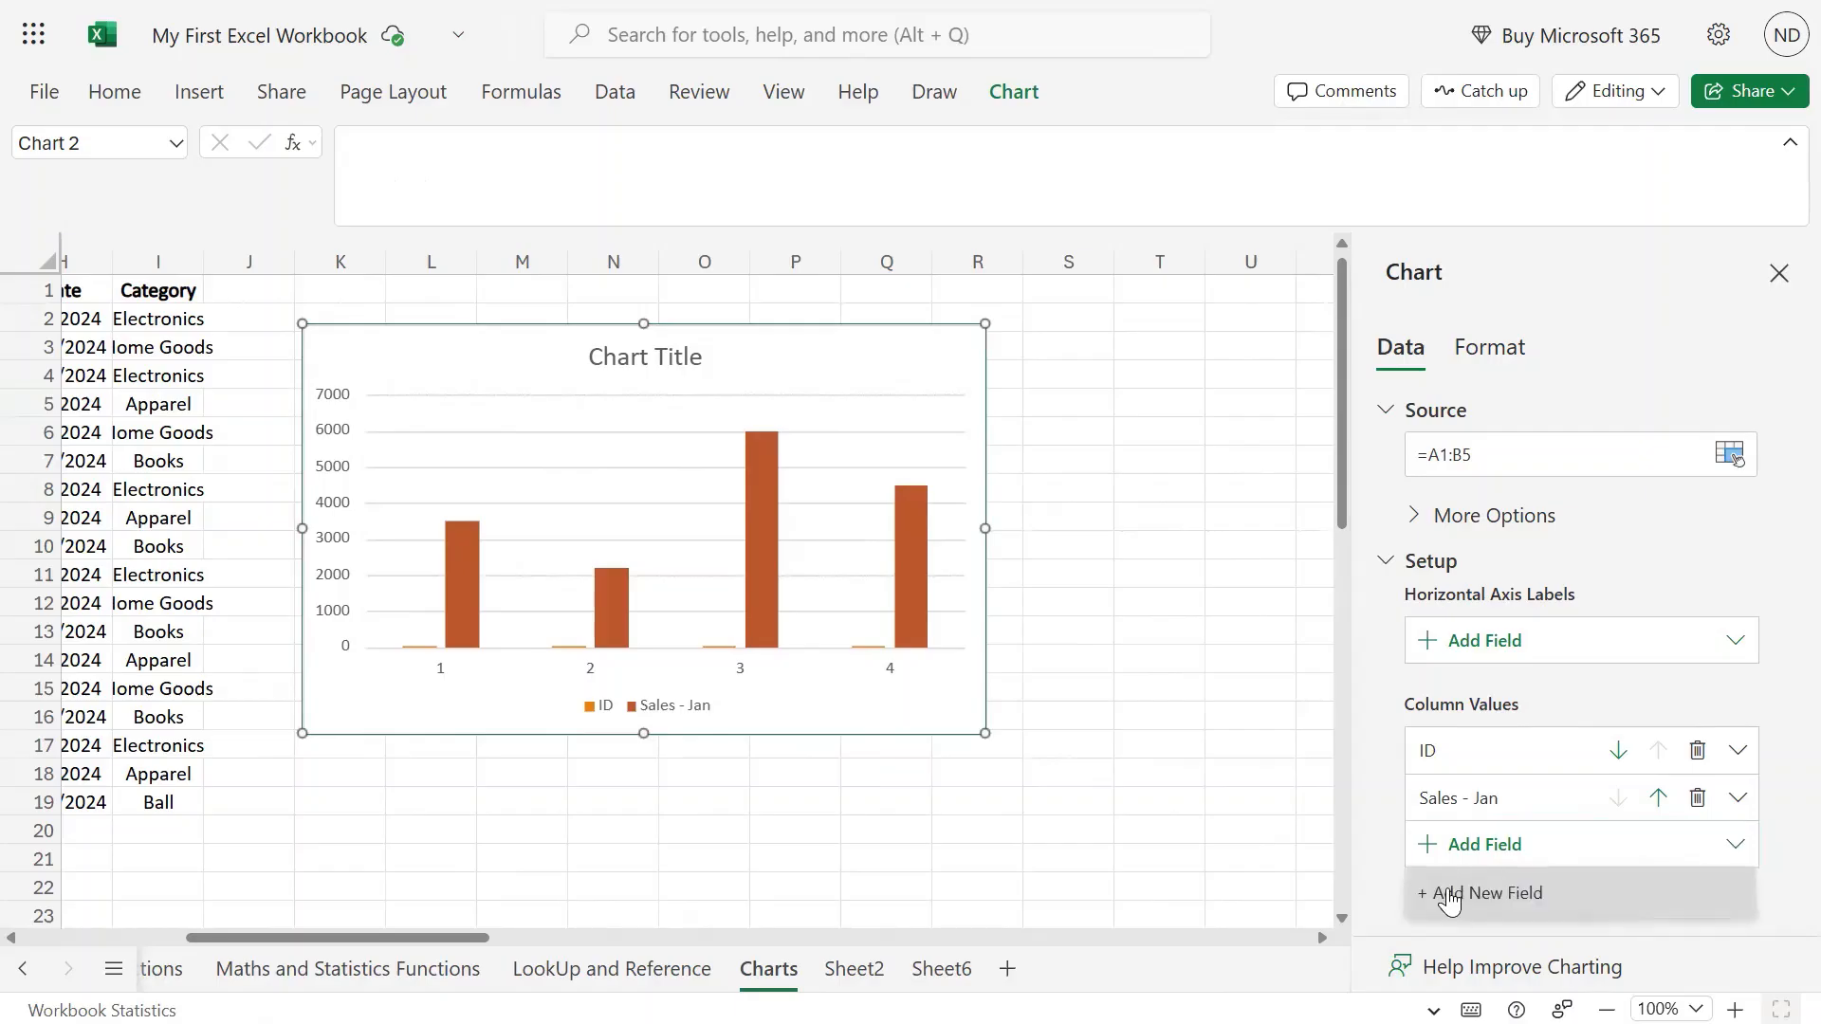
Add a new series using the Sales - Feb values in C1:C6.
click(1436, 887)
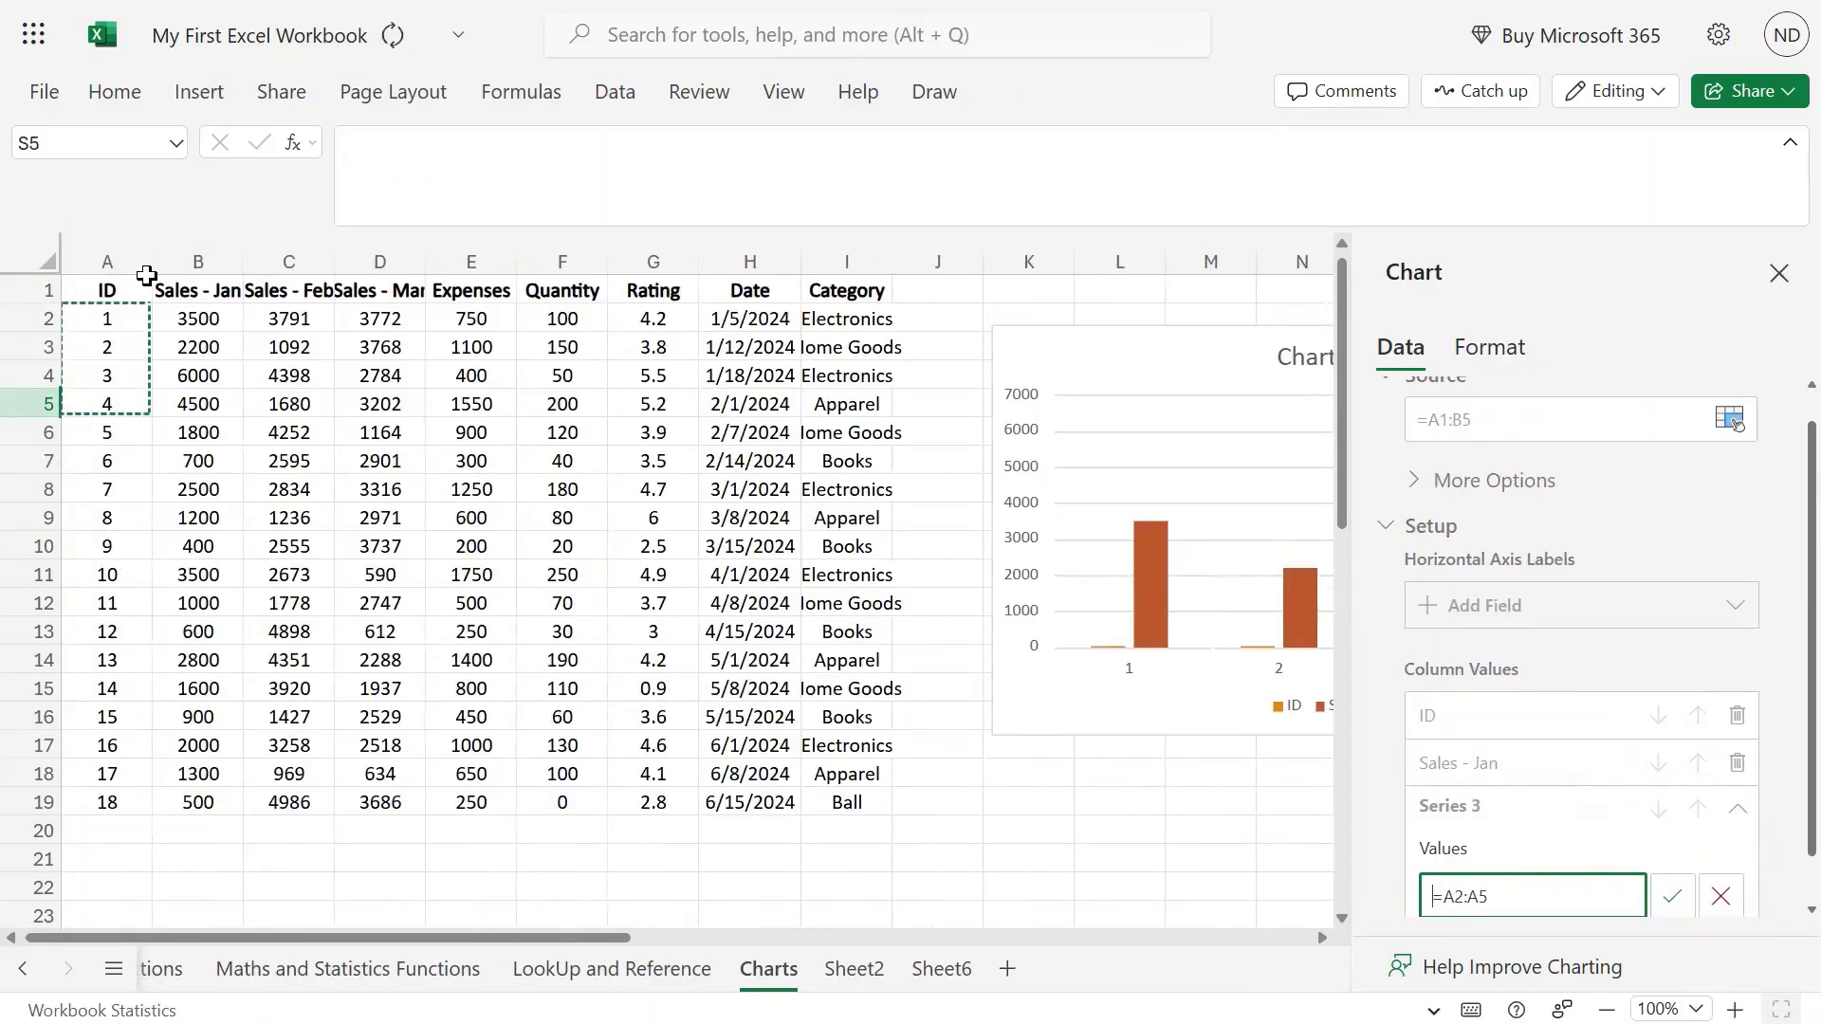
click(190, 289)
drag(304, 283, 286, 435)
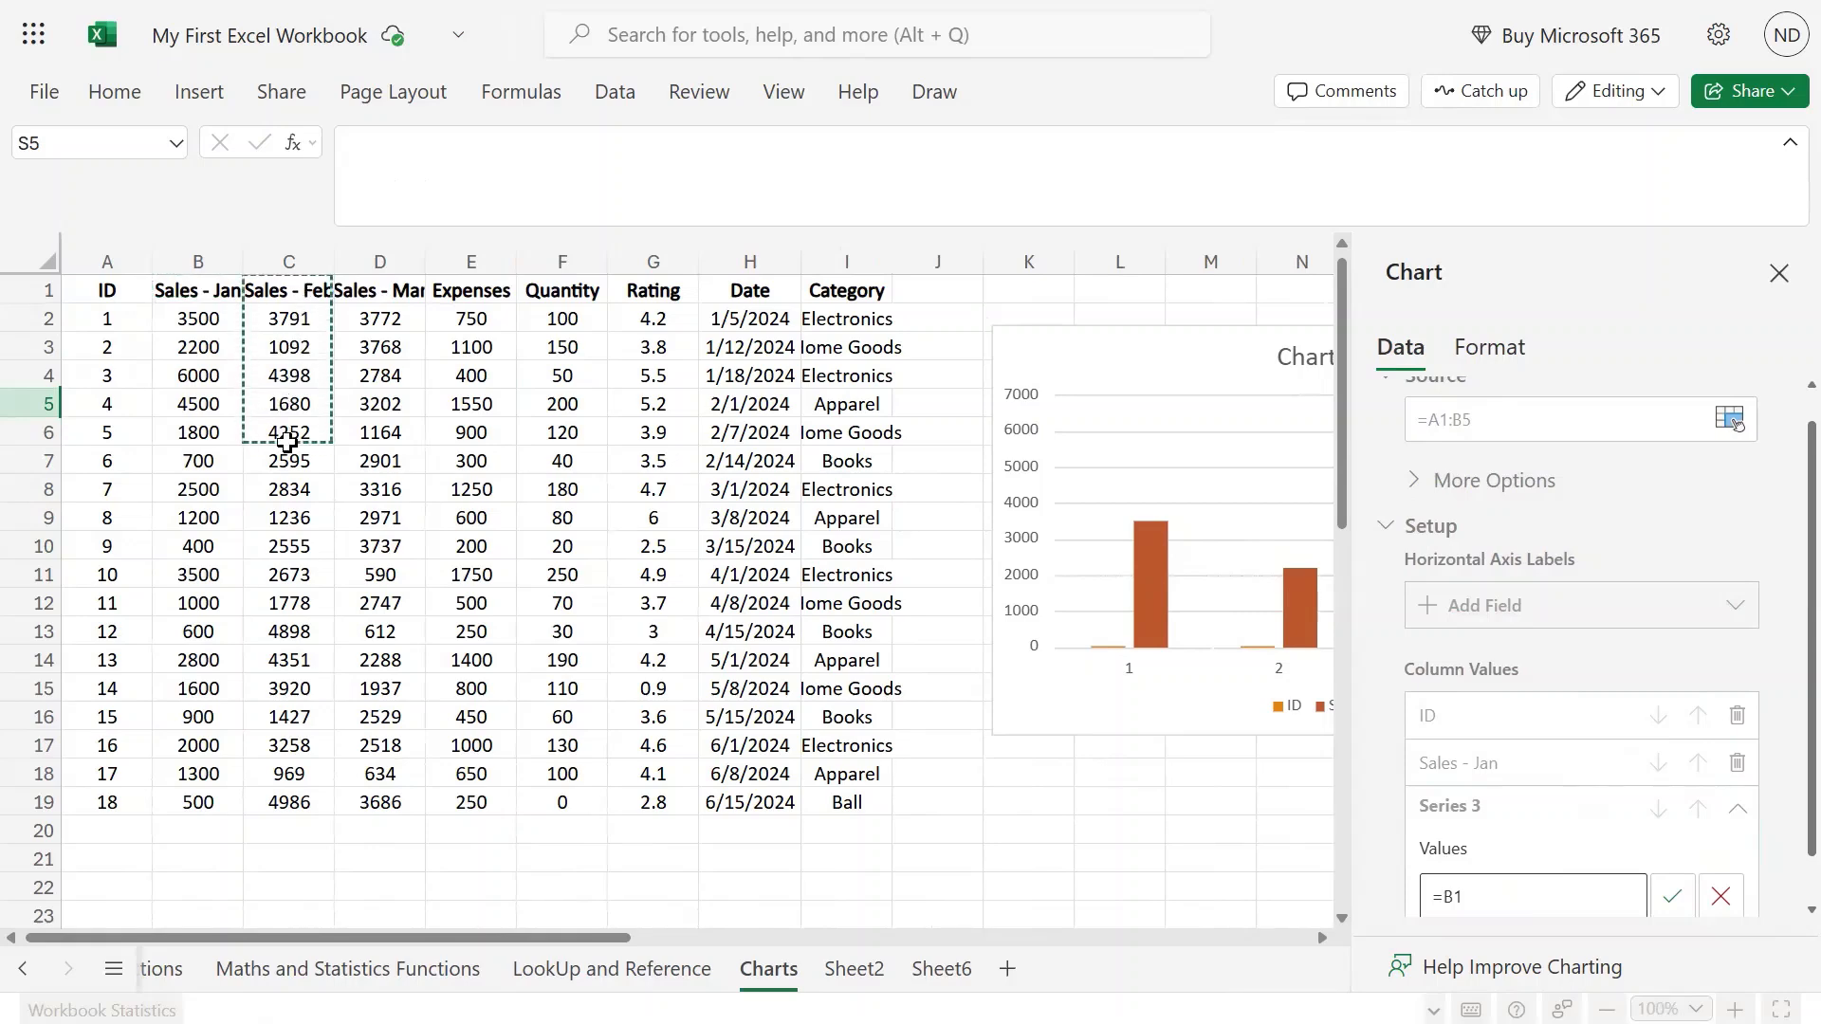
click(1672, 896)
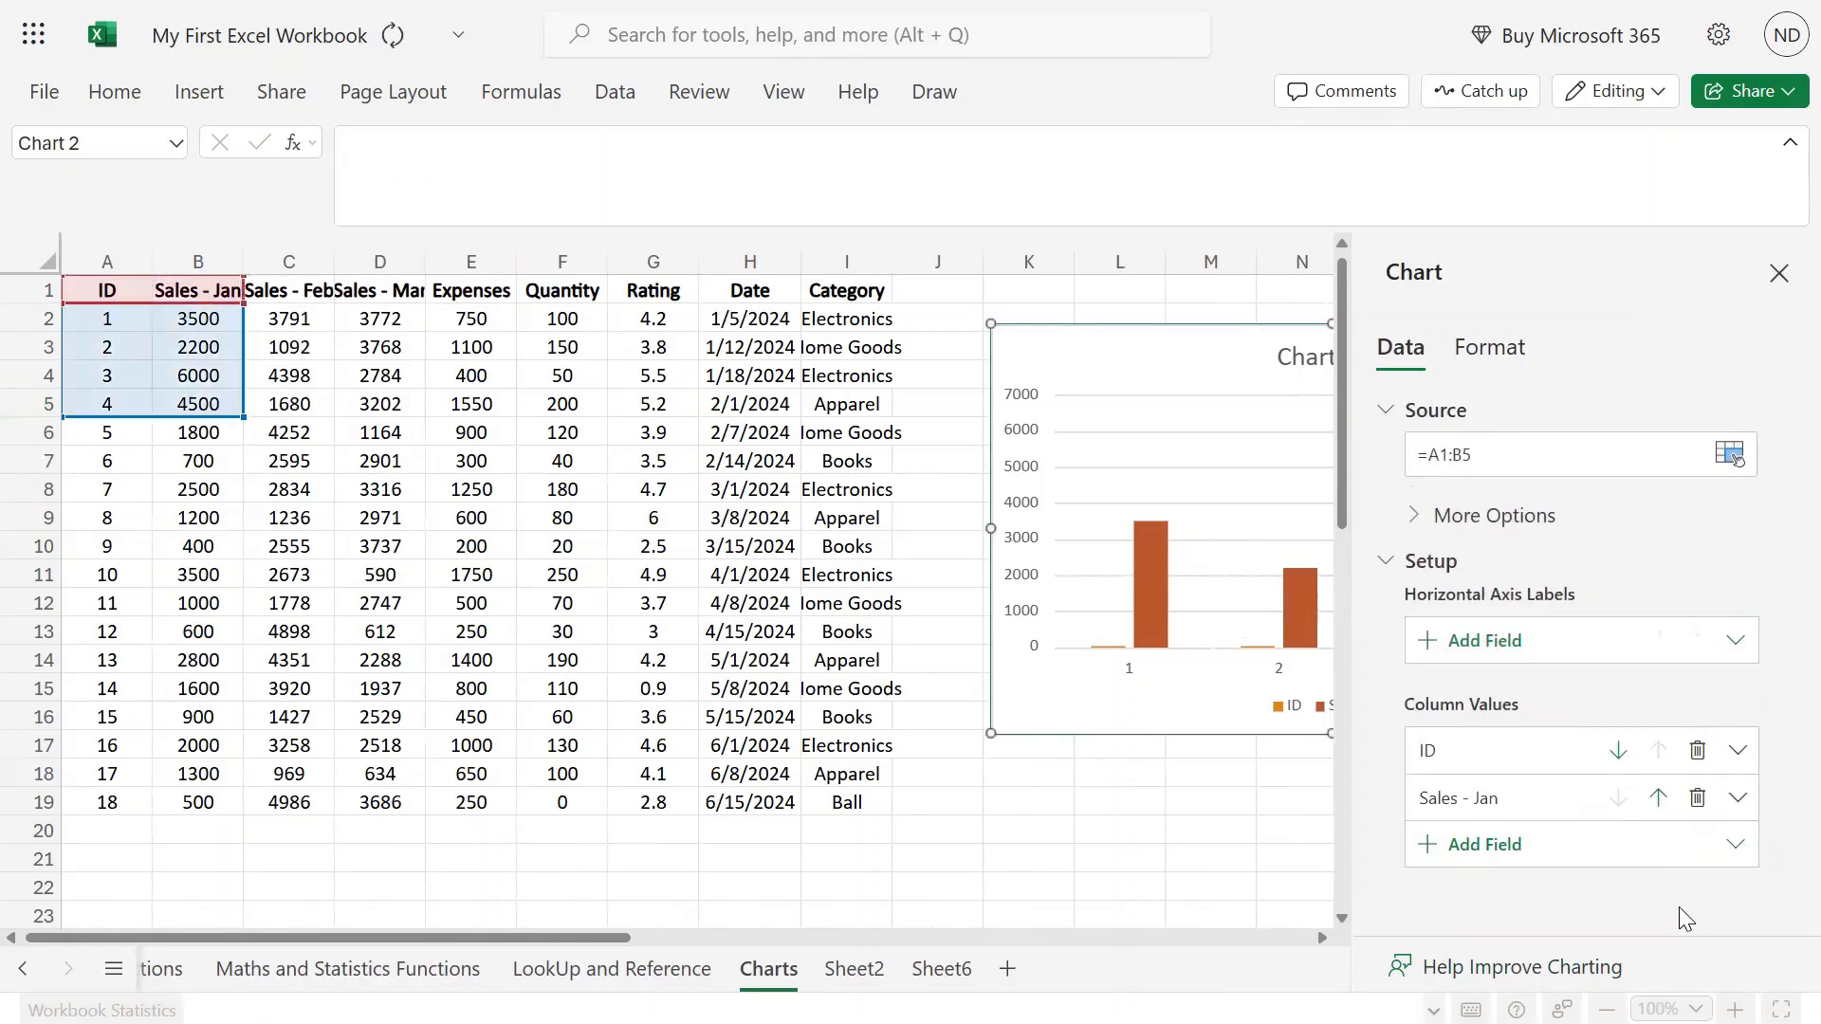
click(1779, 269)
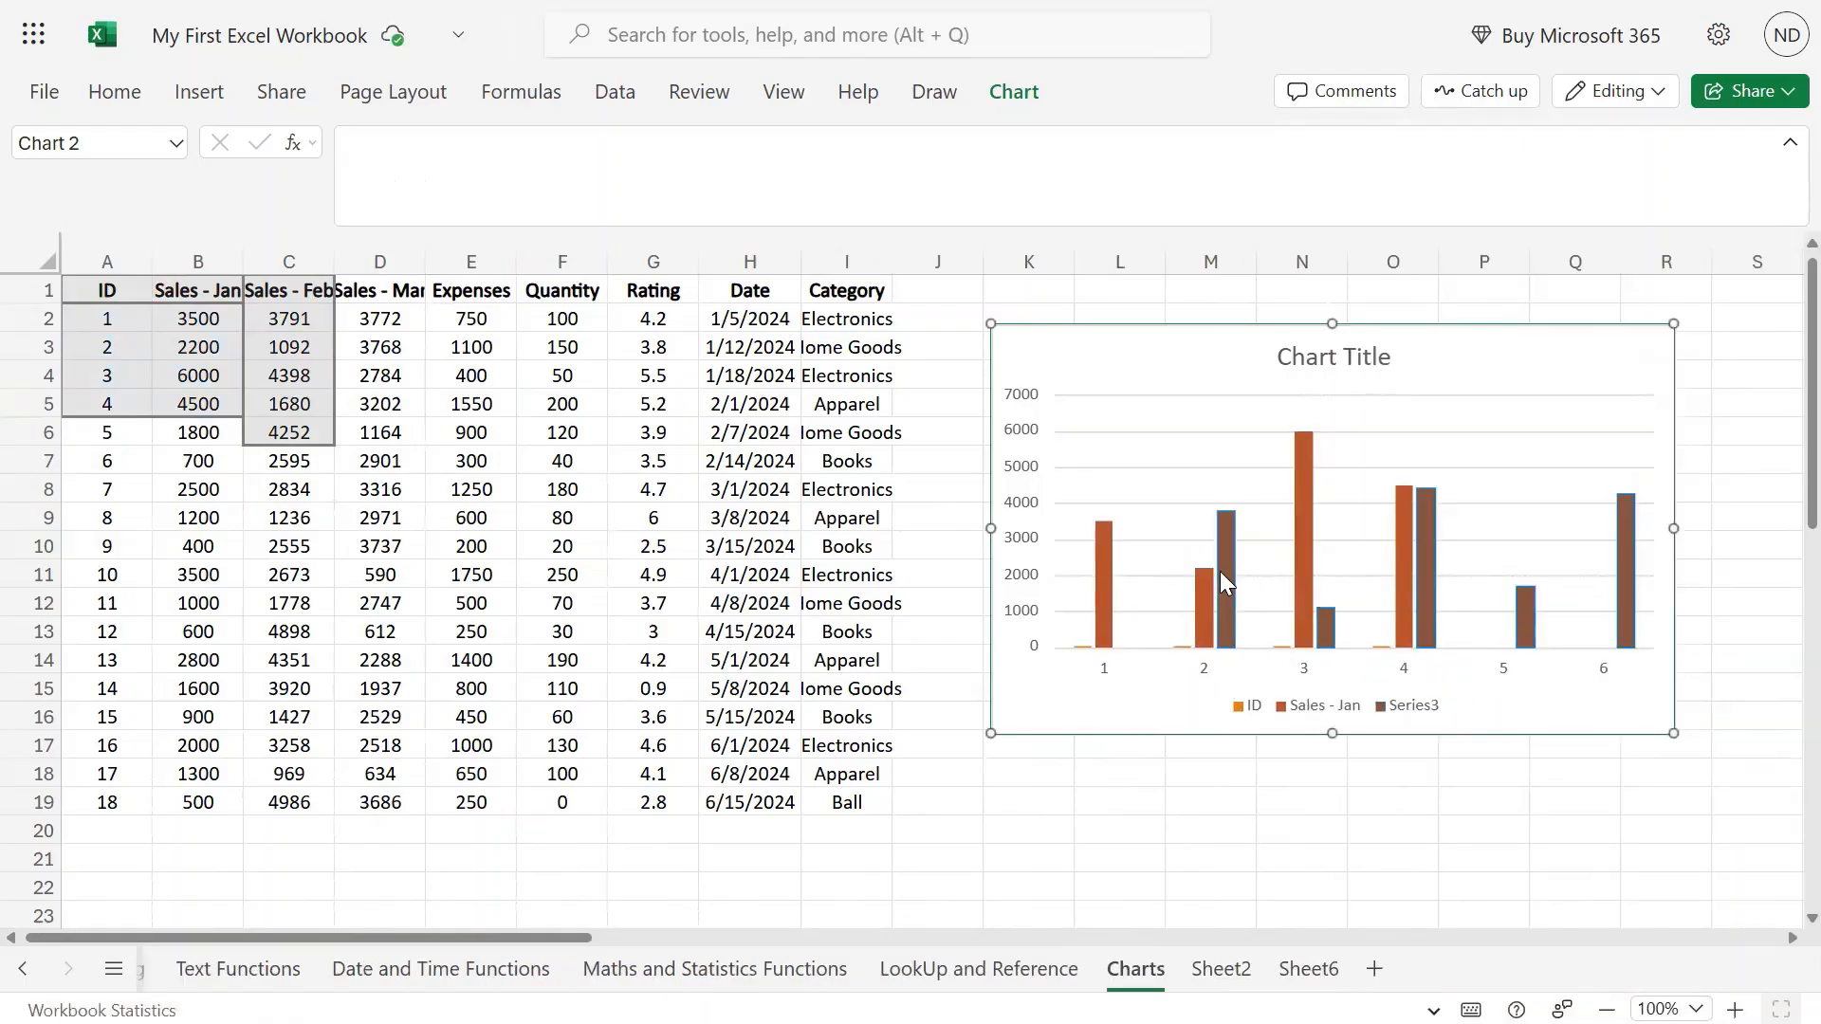
Try Switch Row/Column on the chart, then reselect the chart and reopen its Chart commands.
mouse_move(1424, 533)
mouse_move(1412, 613)
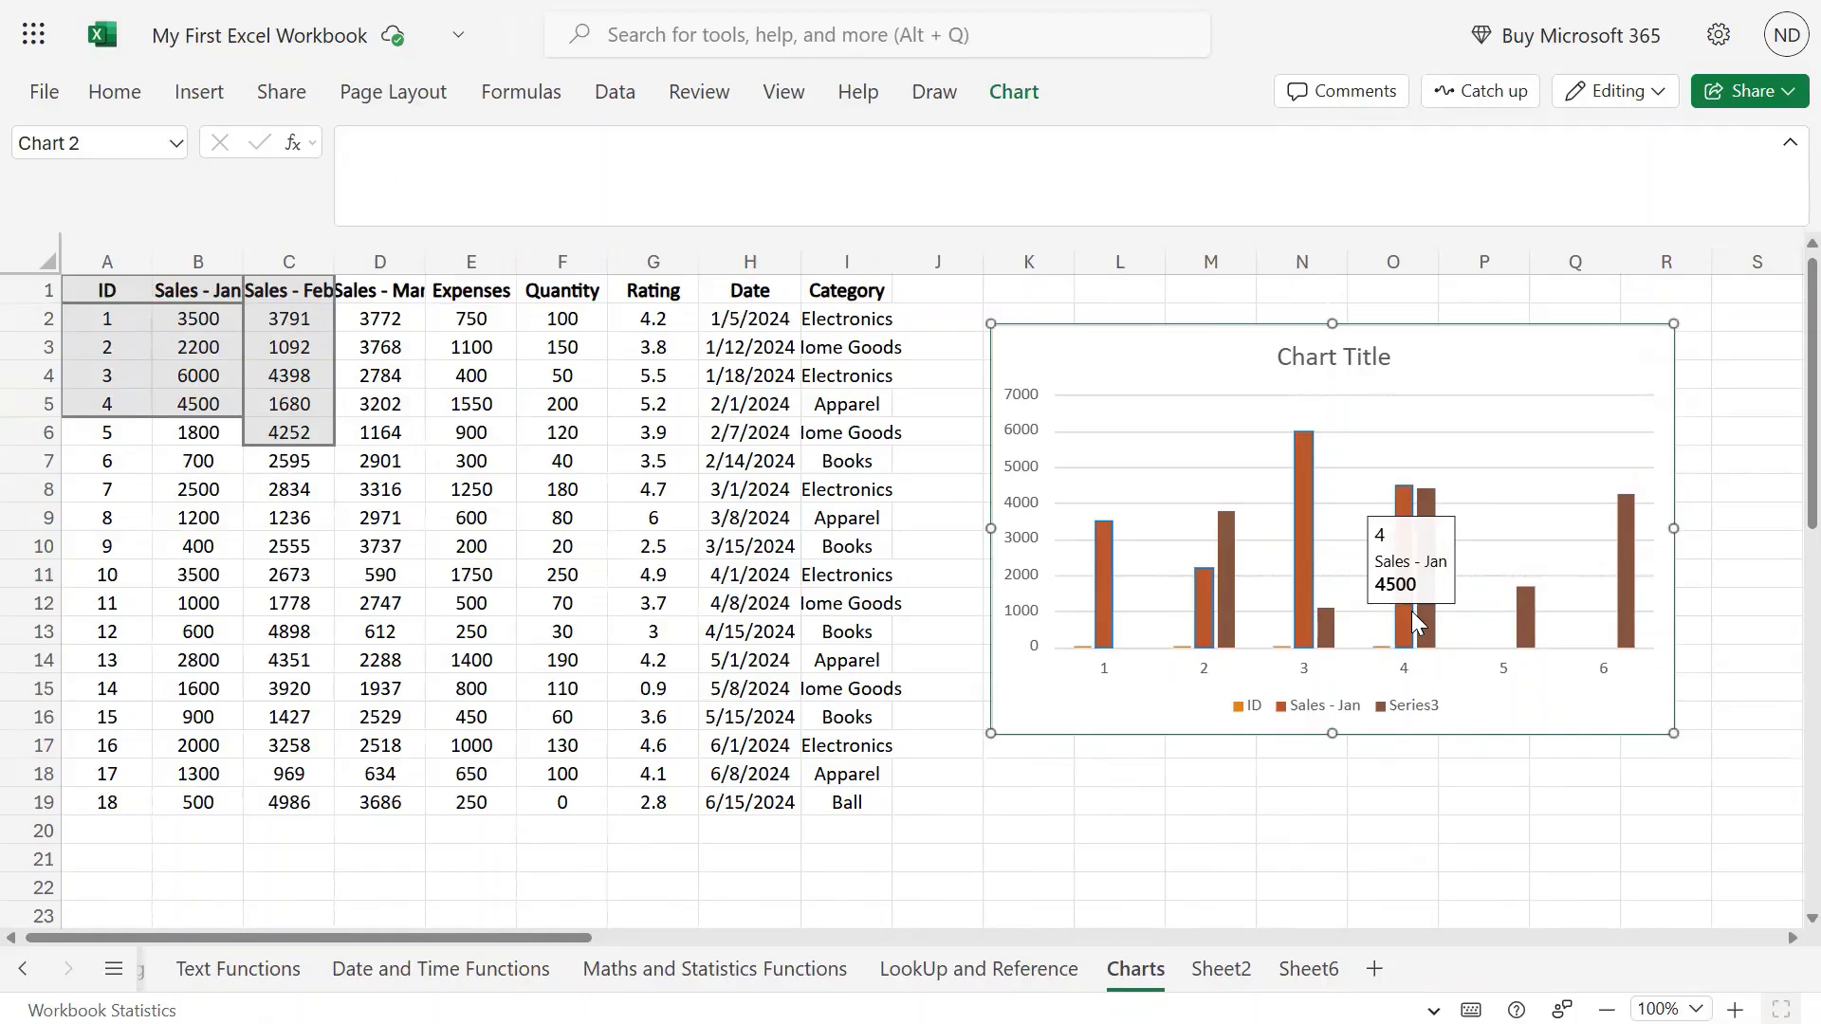
click(1011, 91)
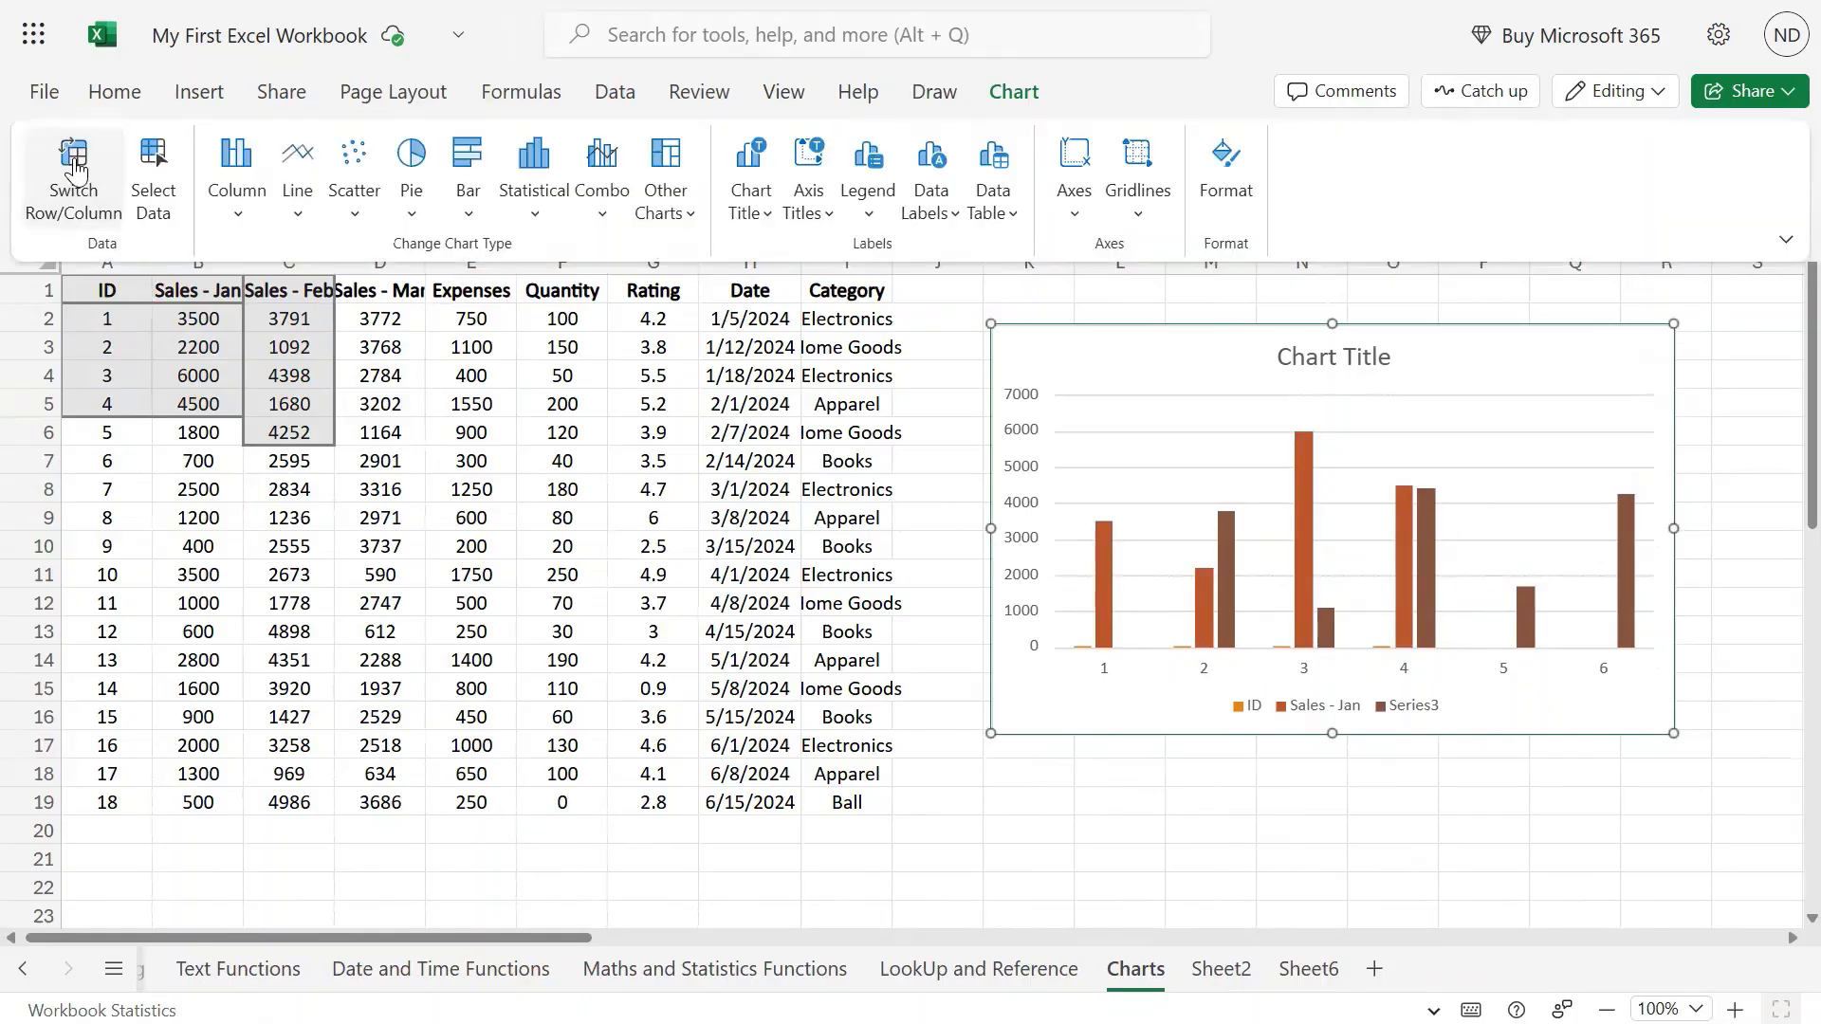
click(79, 162)
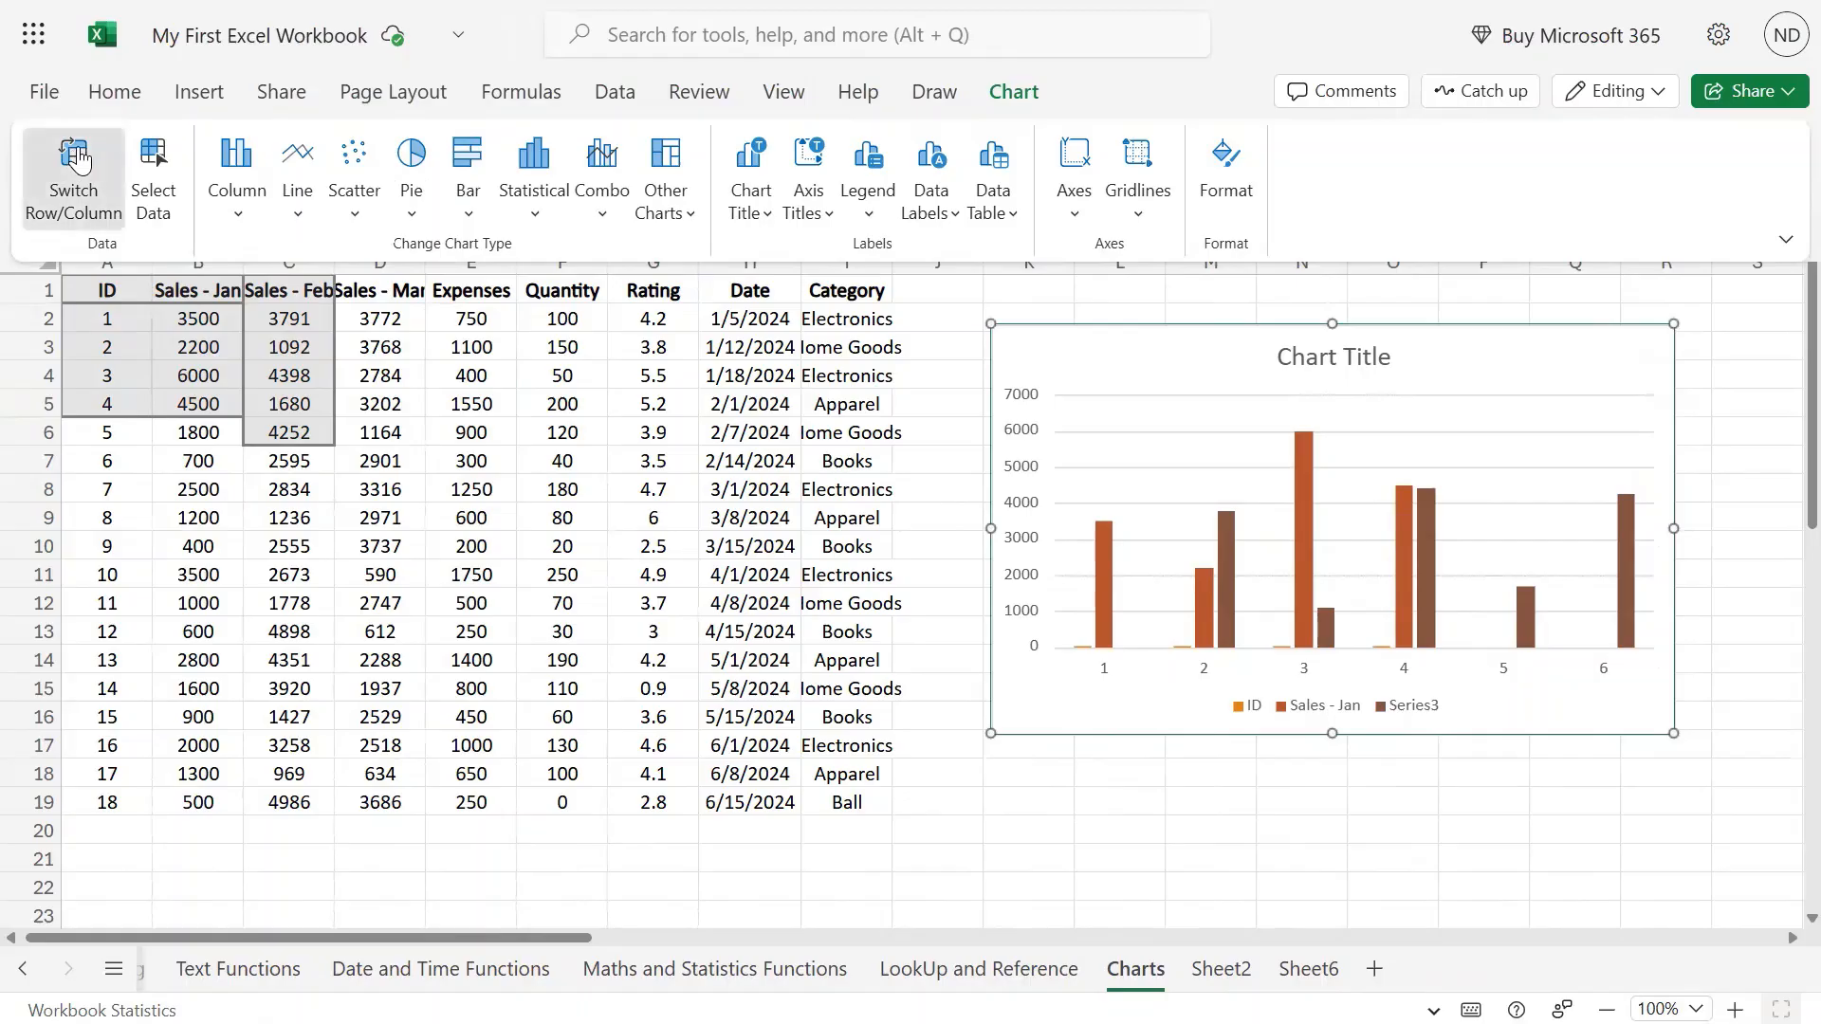
click(1048, 335)
click(1310, 885)
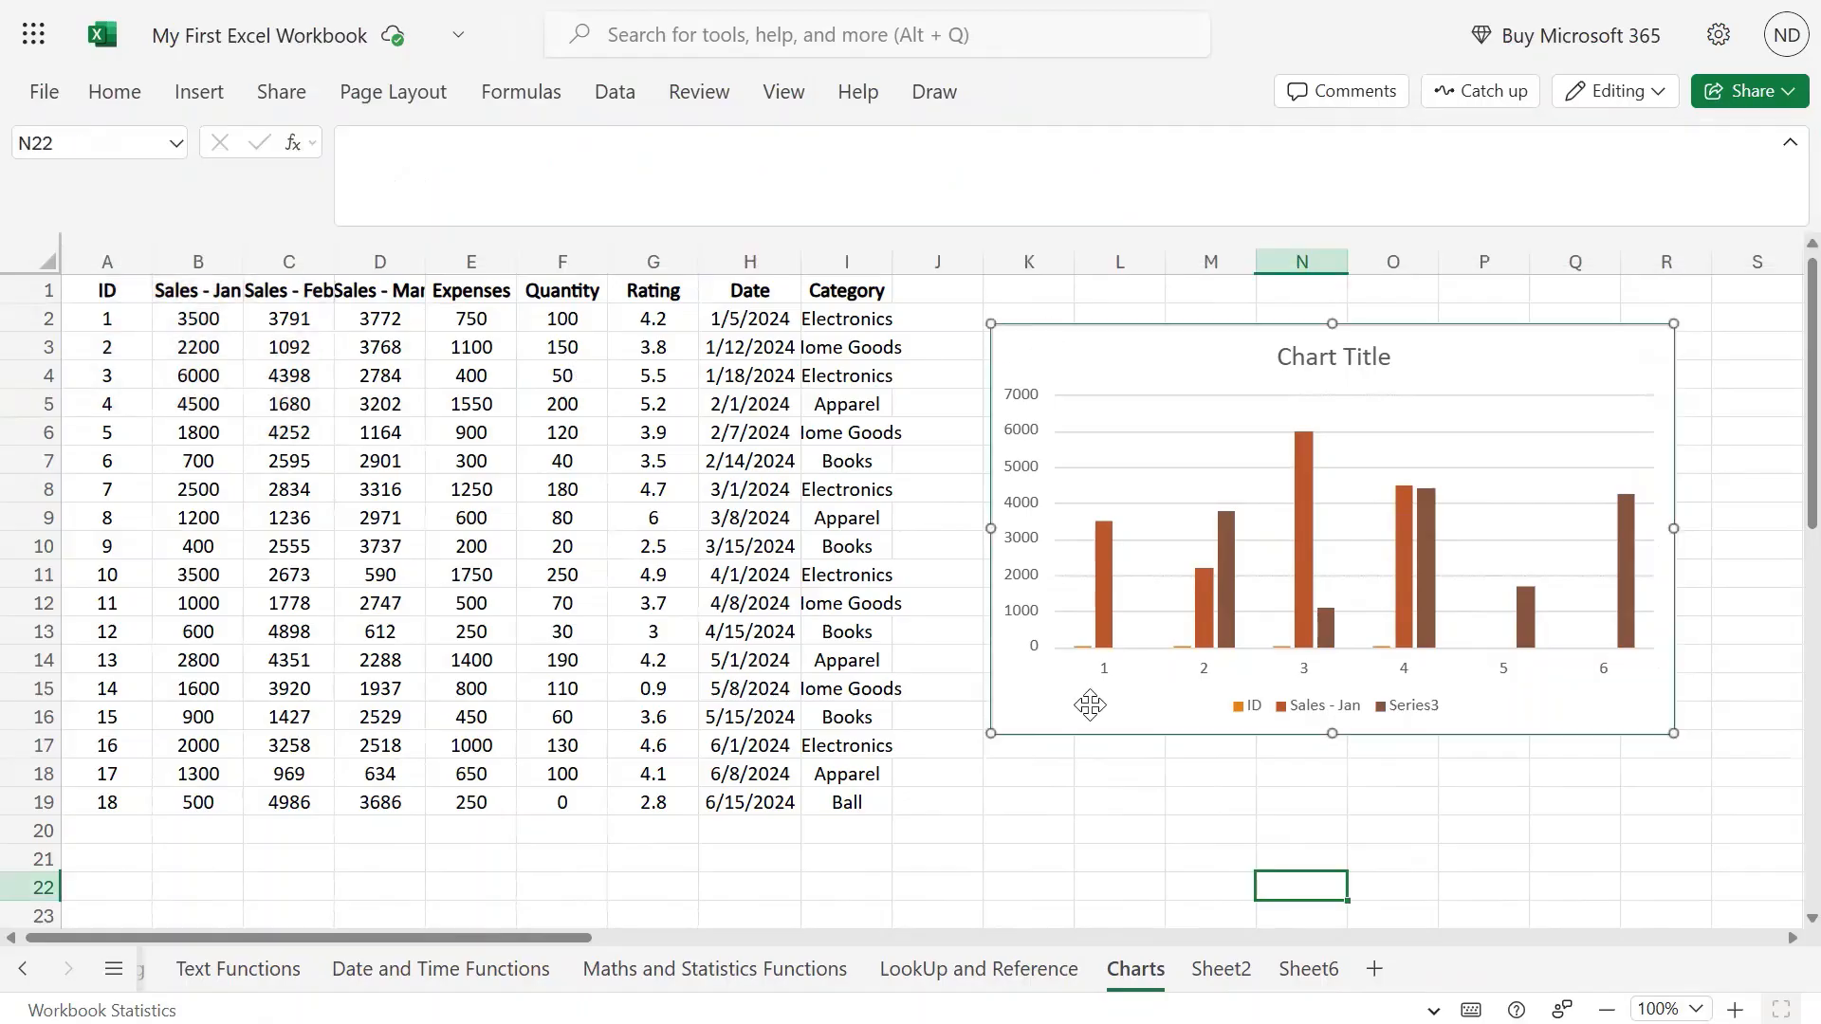
click(1089, 703)
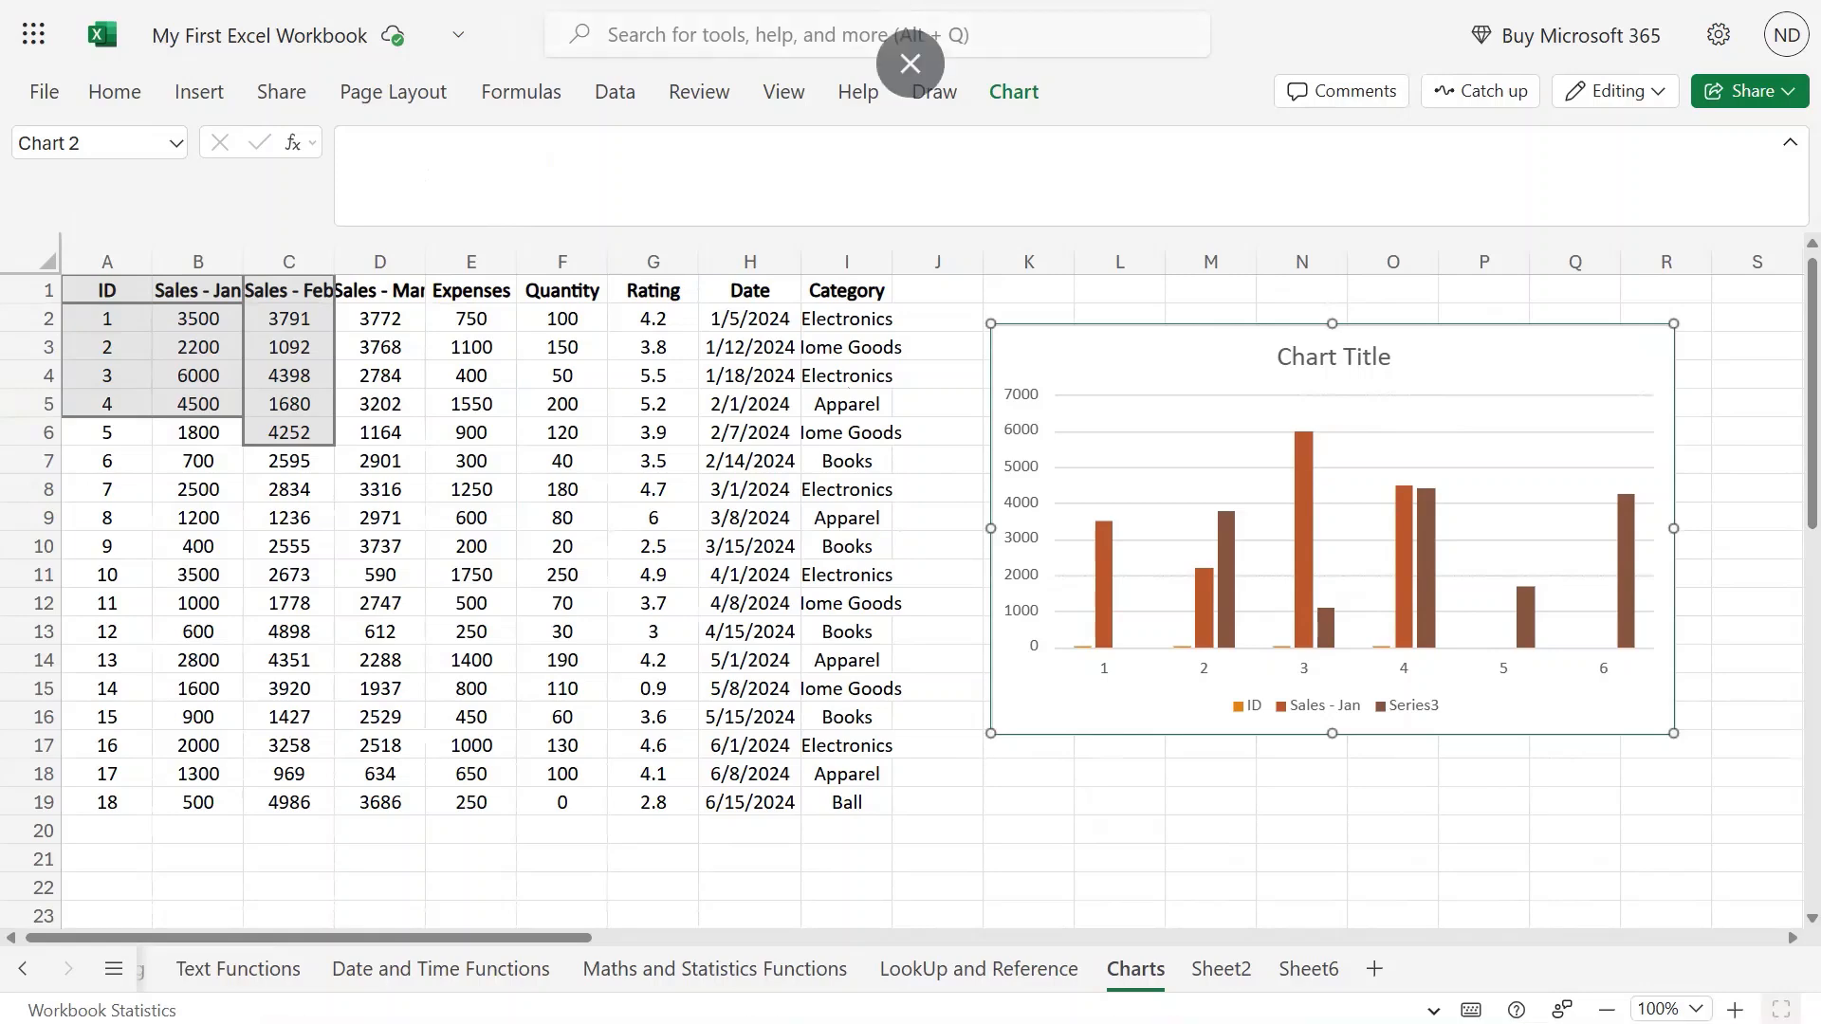
click(1017, 103)
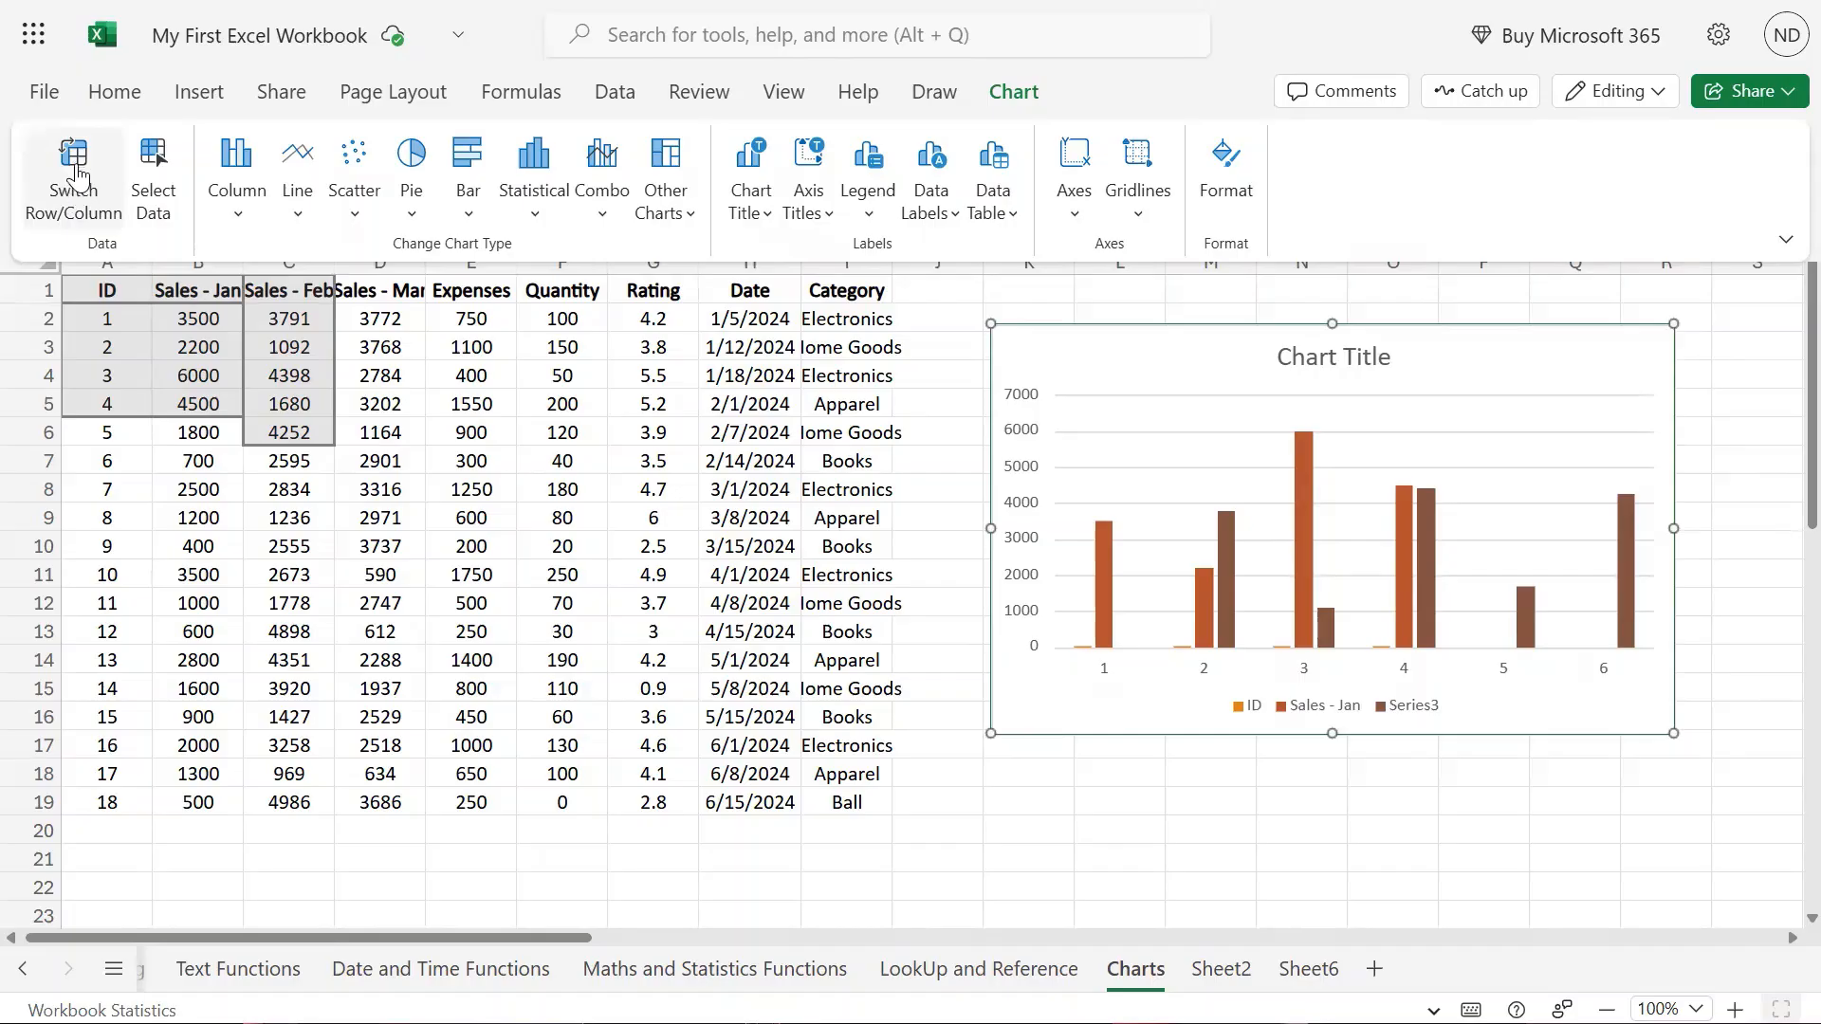
Delete the Series3 and ID series from Column Values, leaving only Sales - Jan plotted.
click(161, 183)
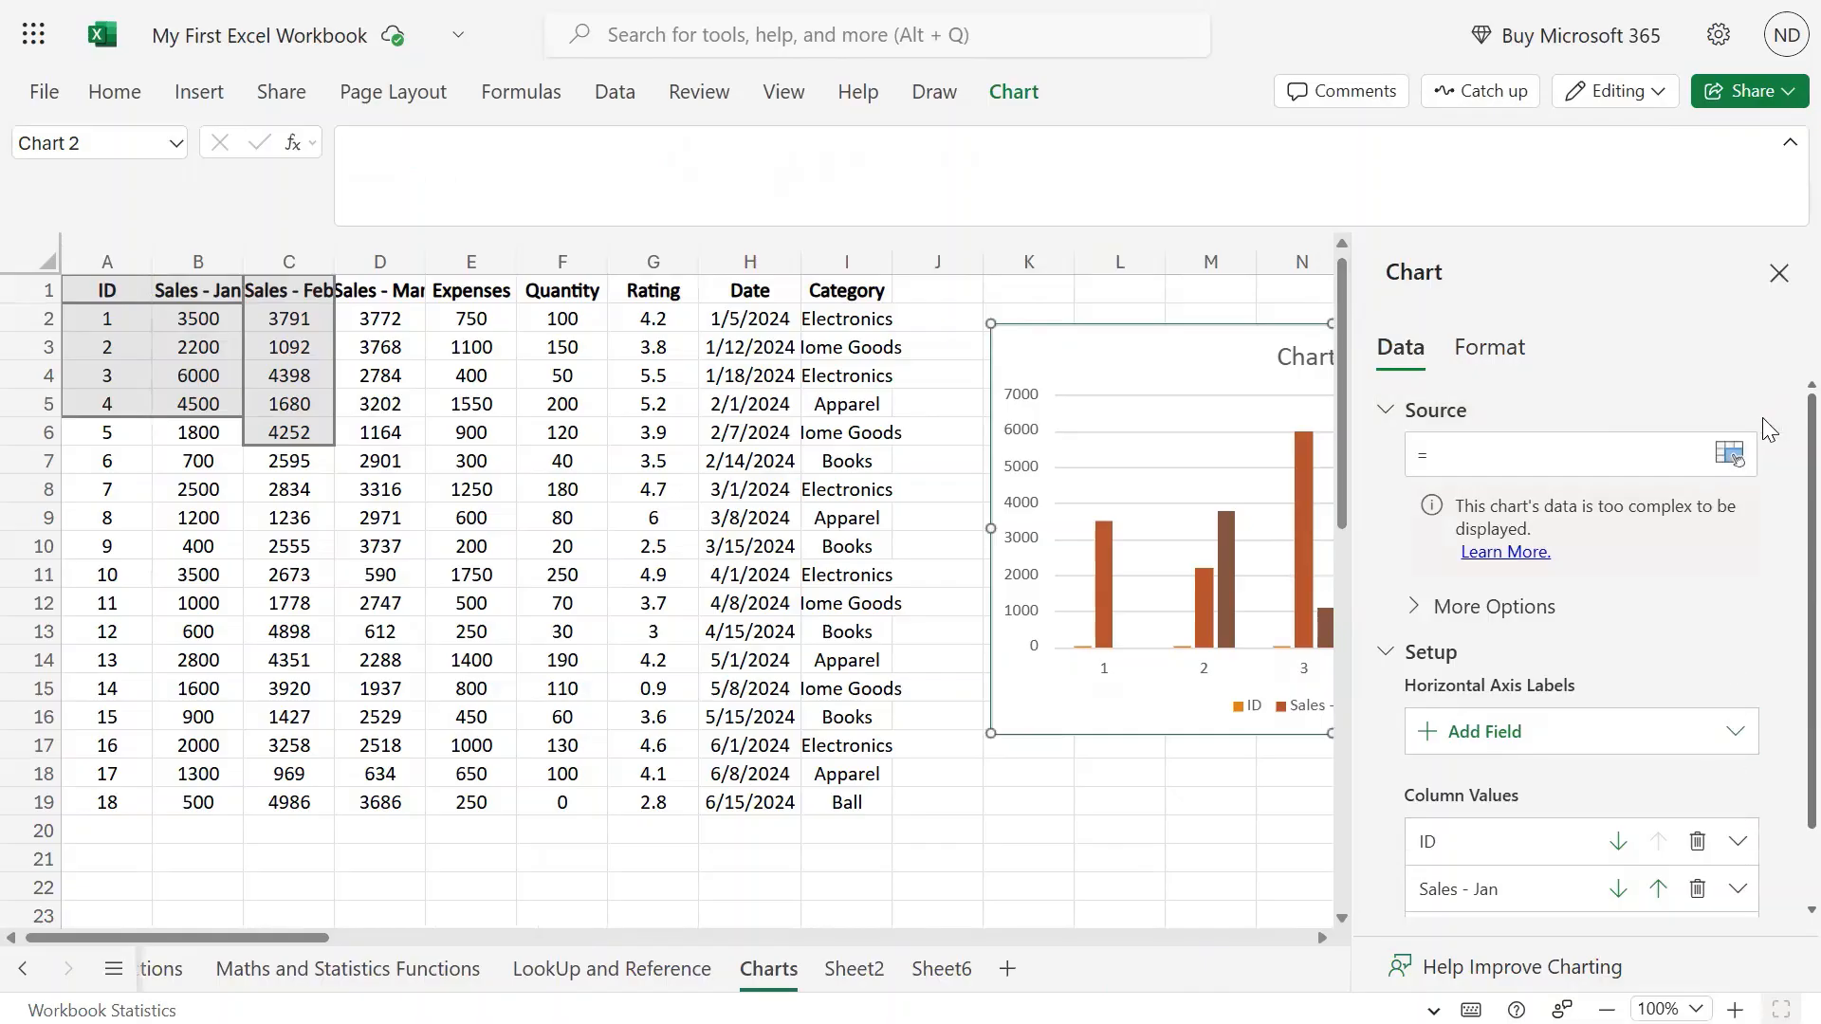
scroll(1755, 605, down, 1)
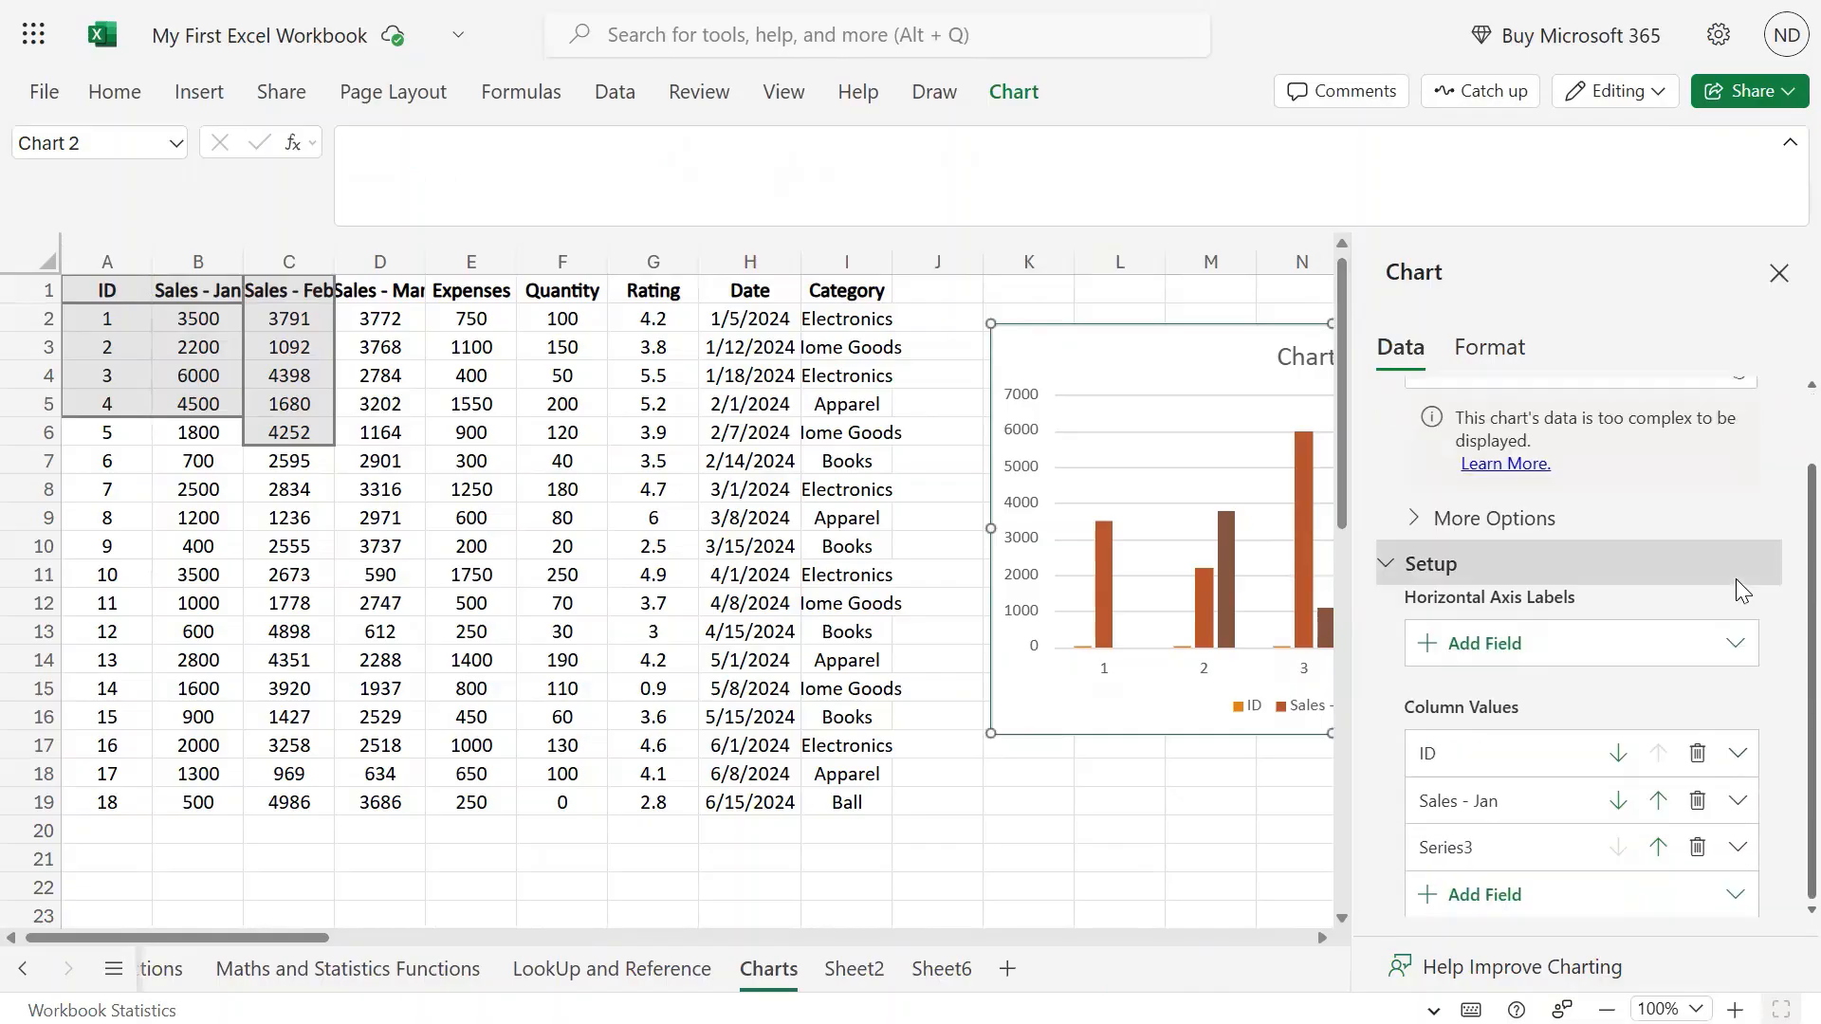
click(1698, 849)
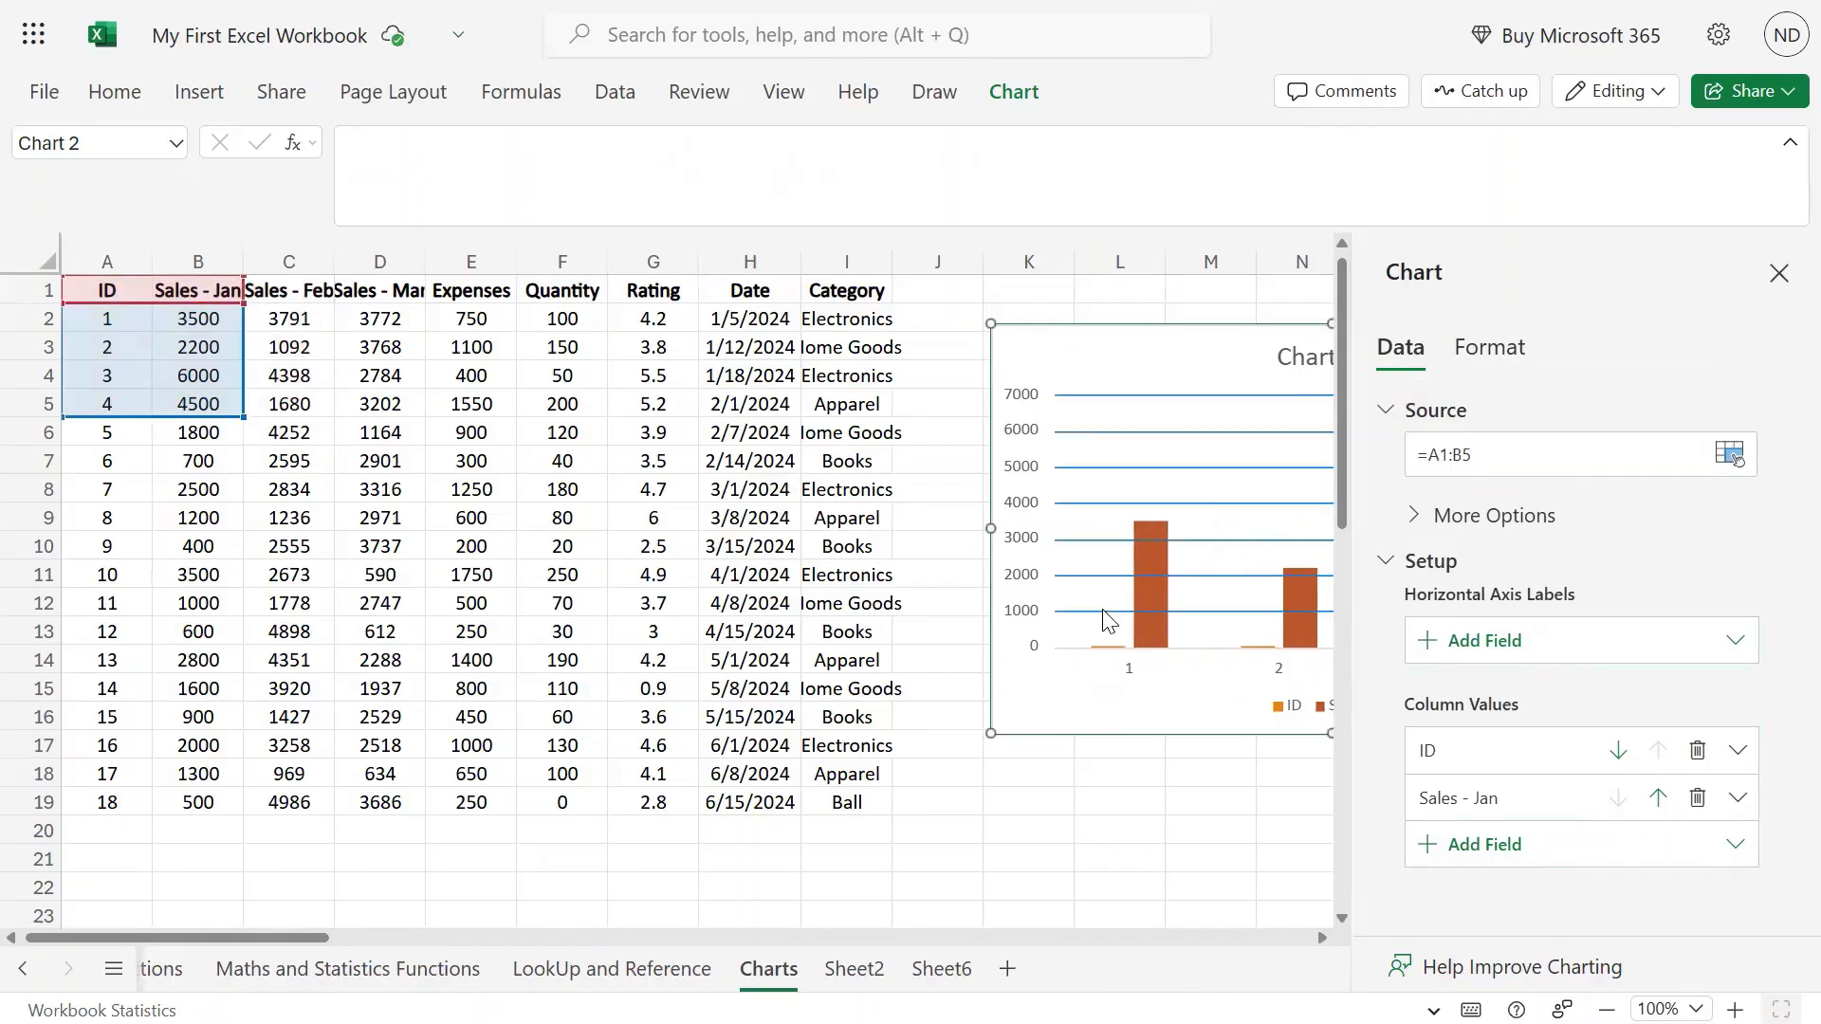
click(1697, 750)
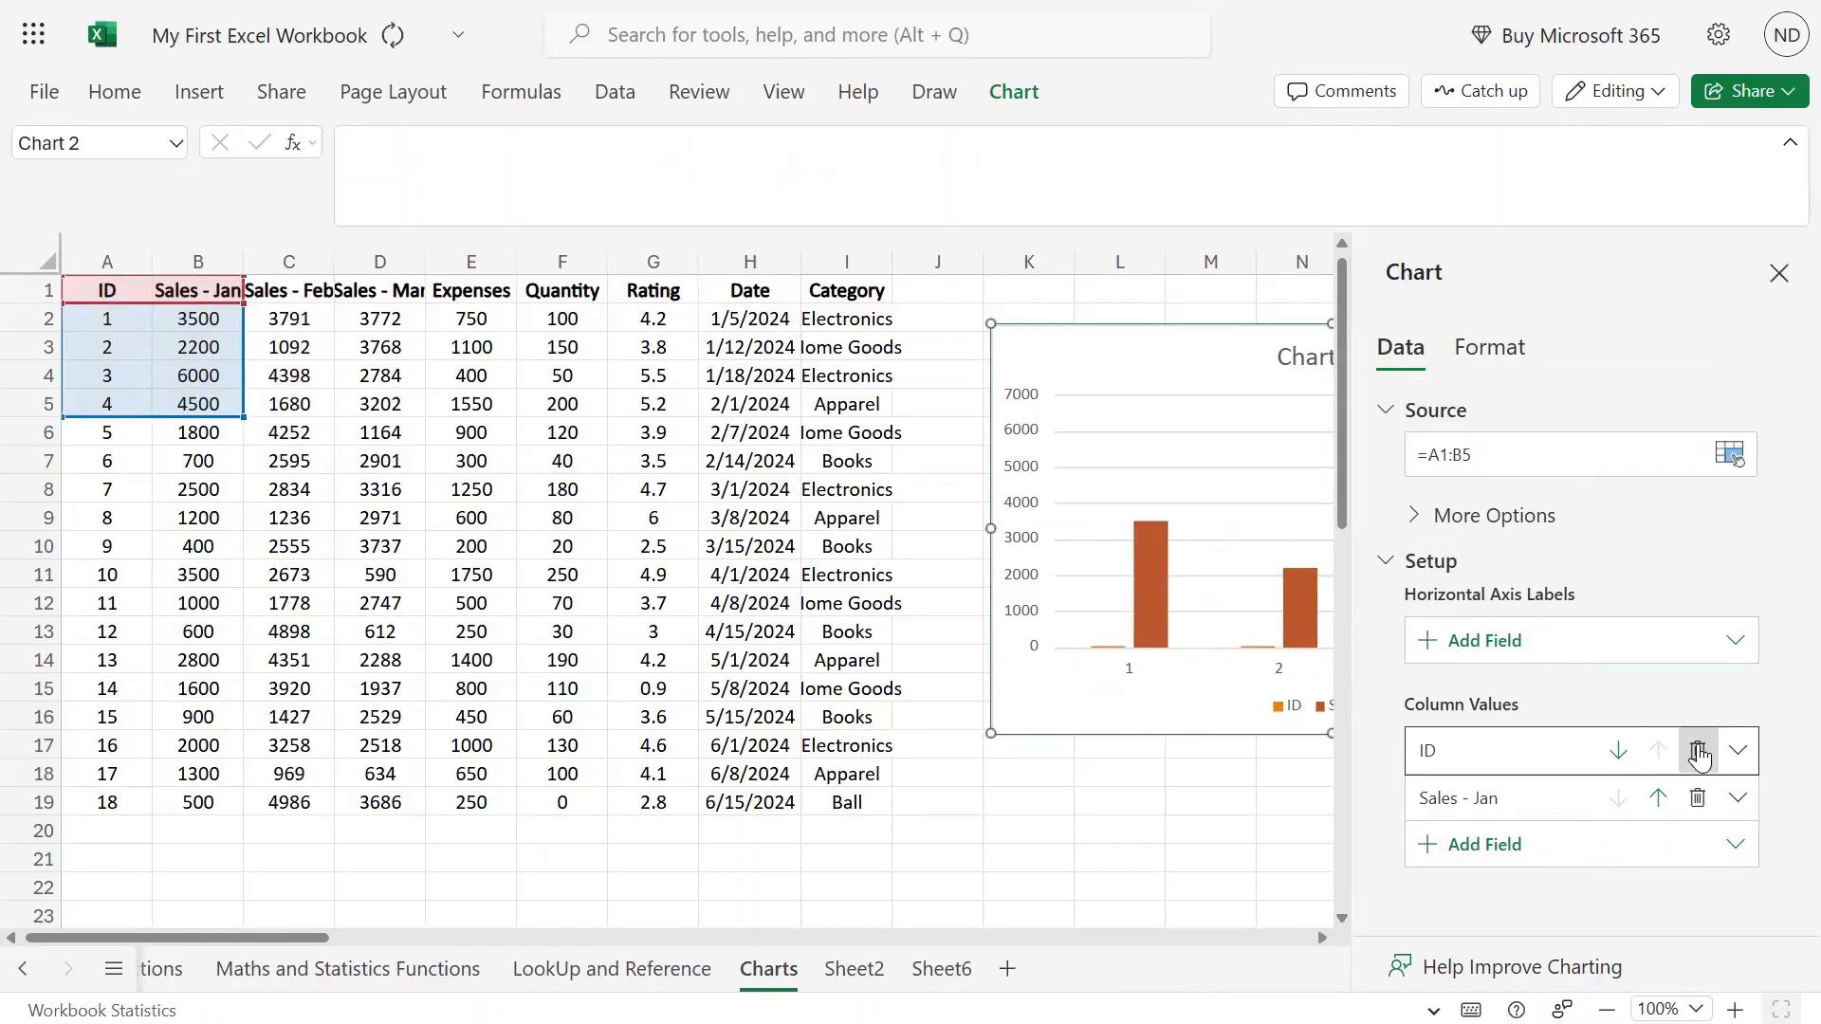
click(1779, 274)
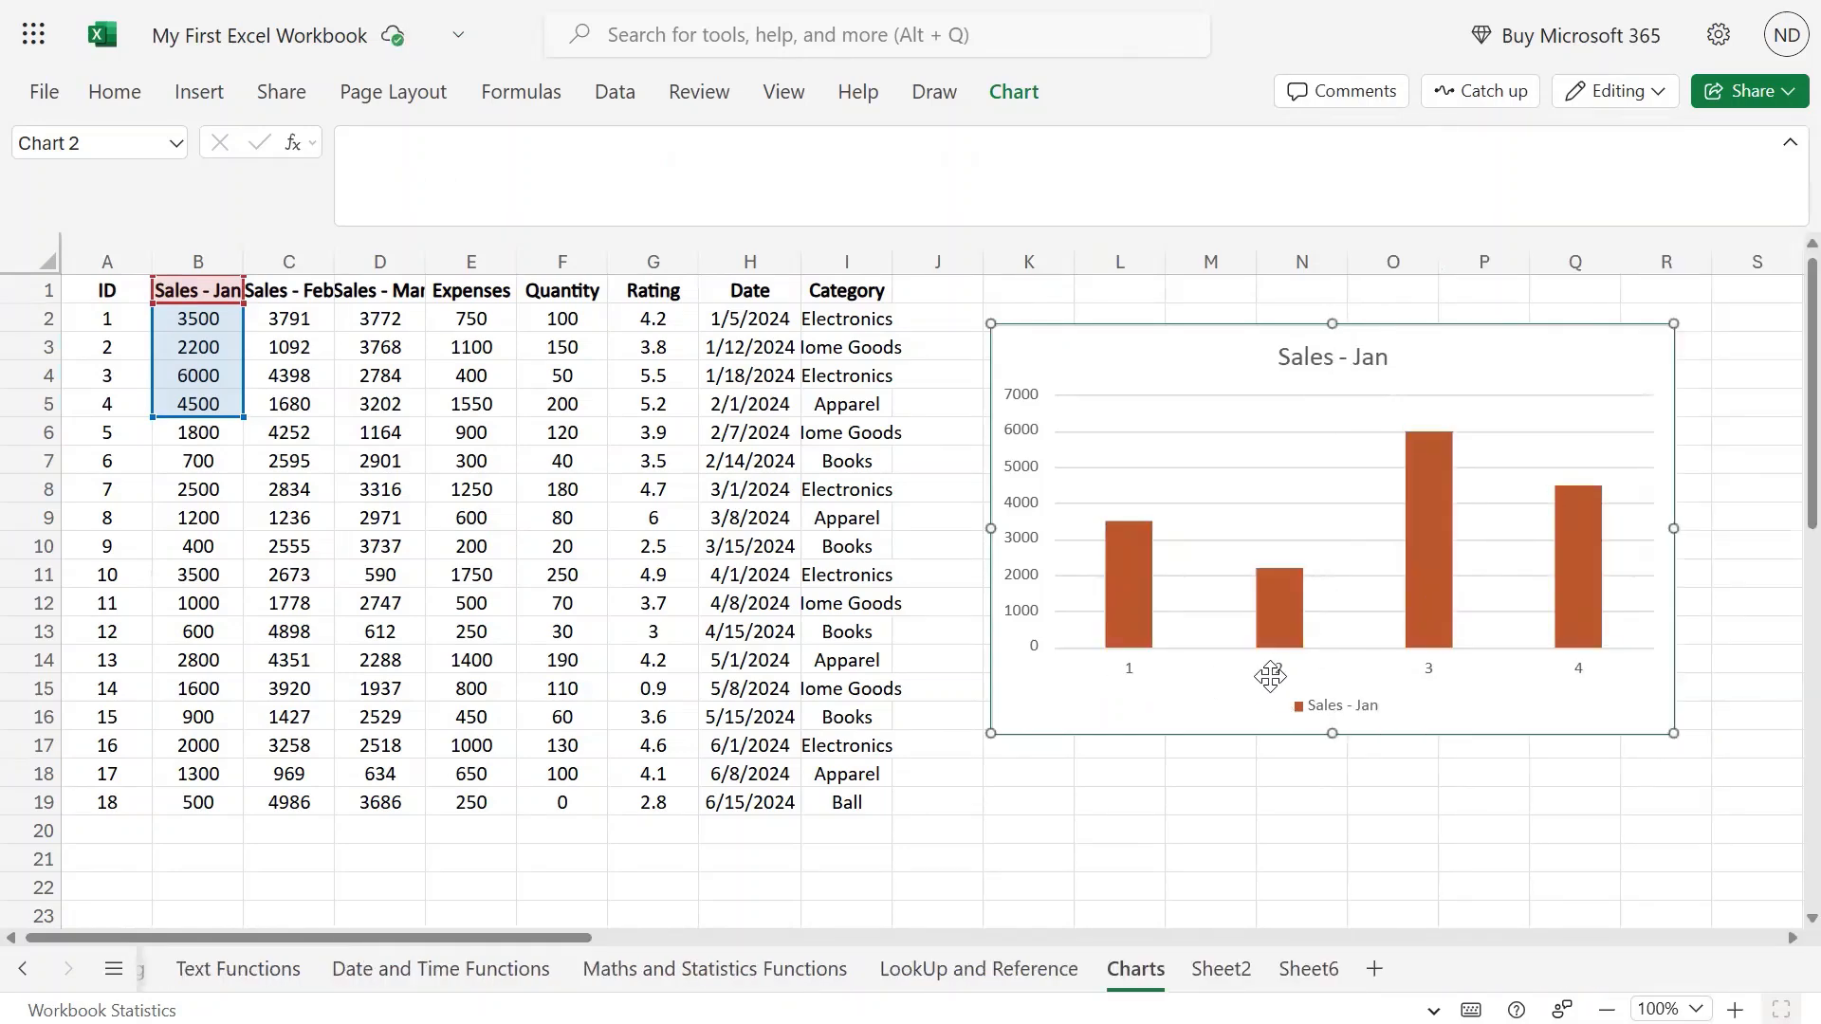
click(1580, 677)
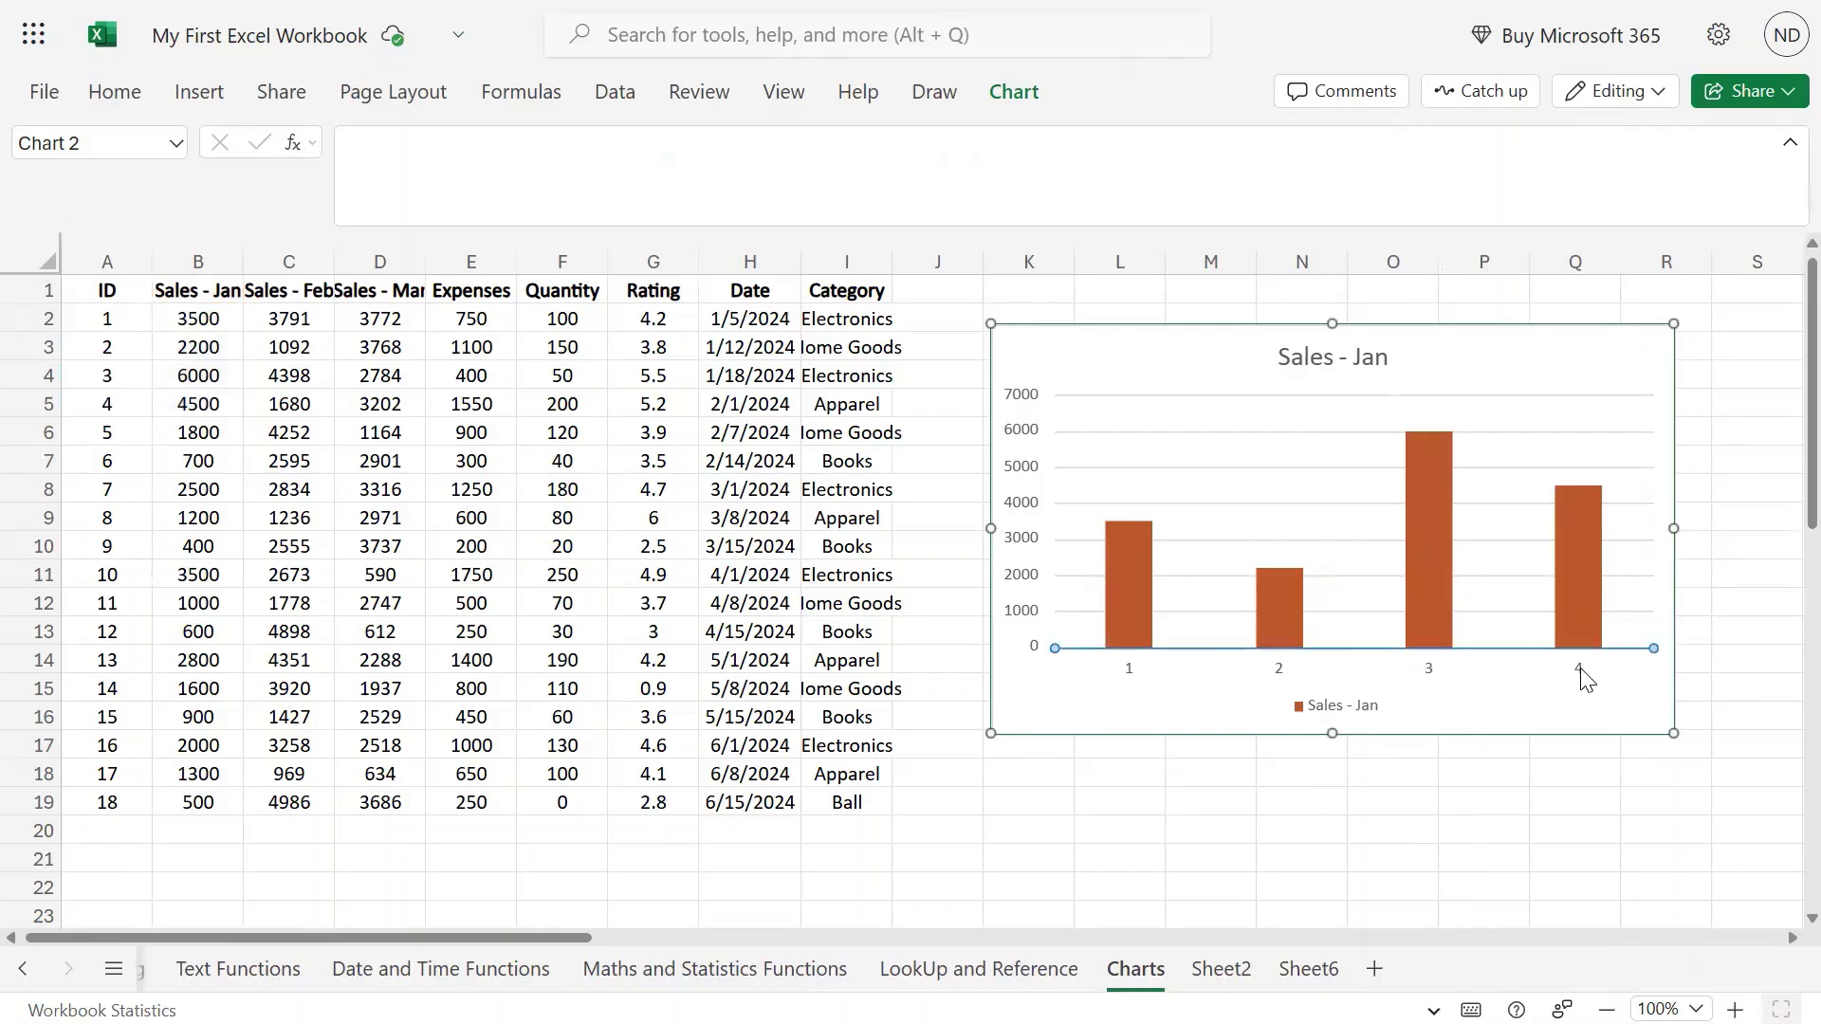
click(1075, 339)
click(1011, 90)
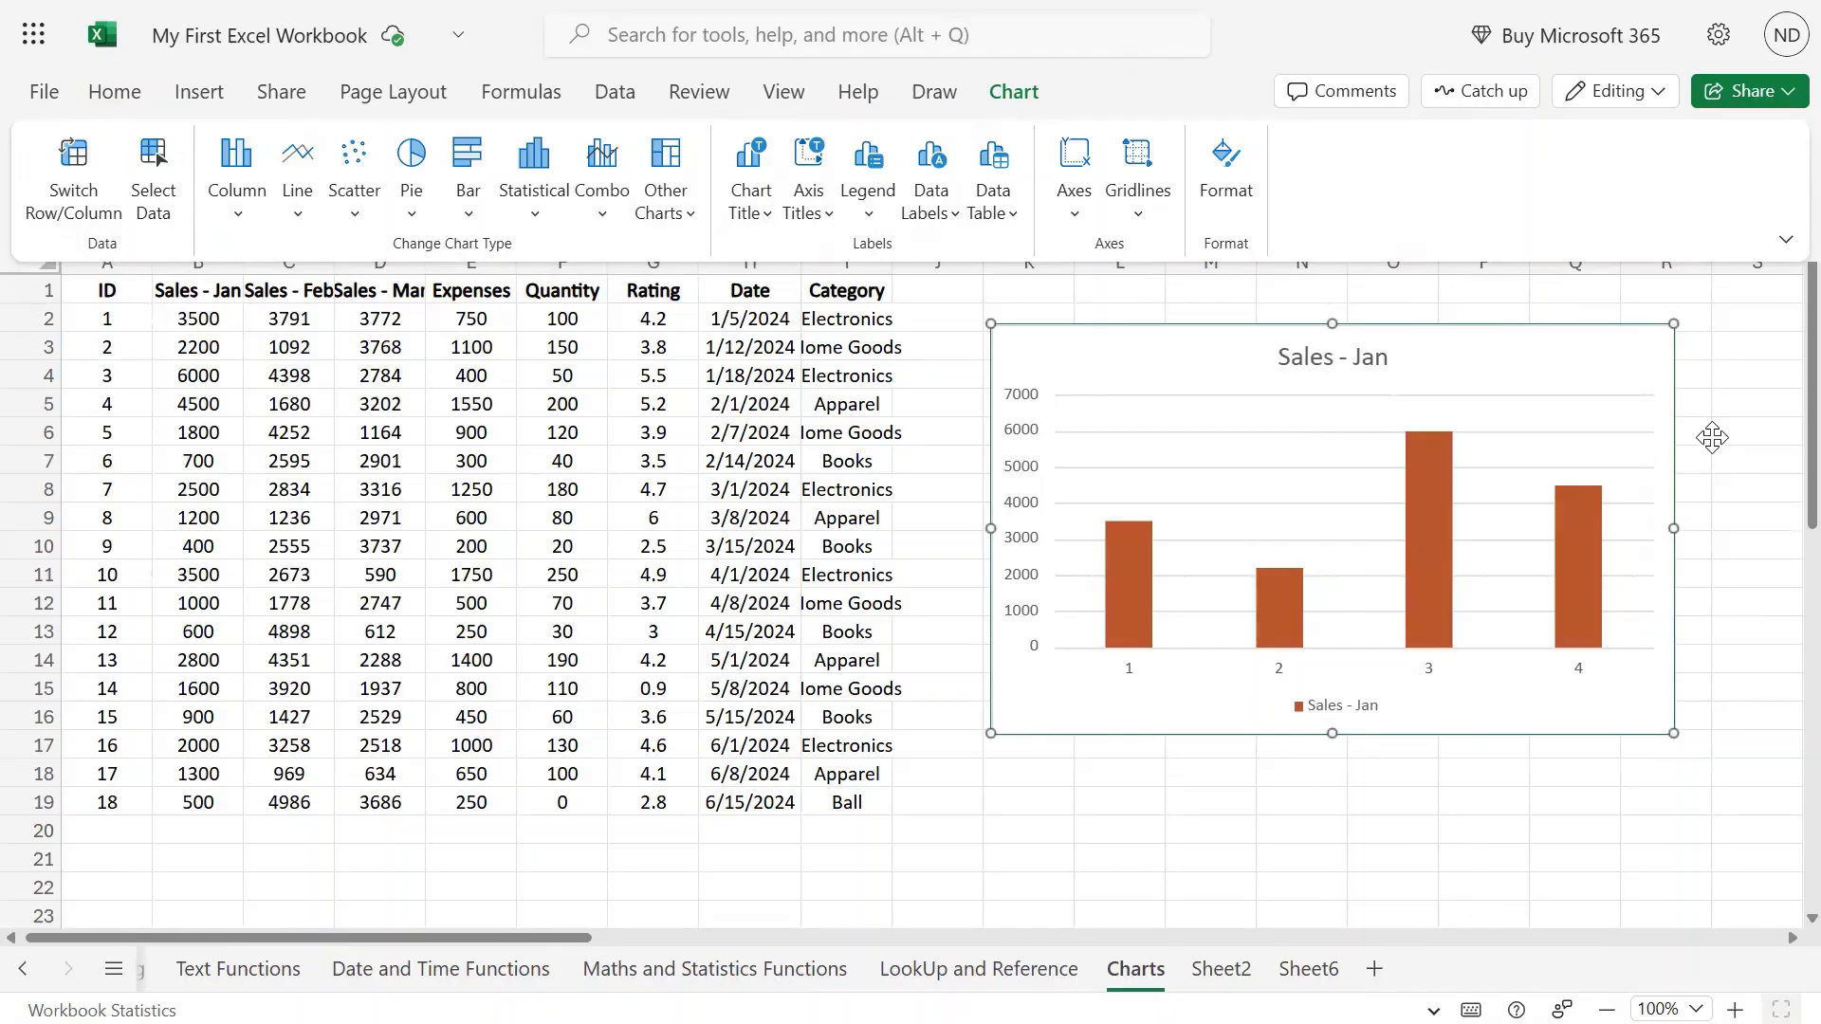
Remove the default title, then add a centred overlay title reading 'Sales Data'.
click(770, 226)
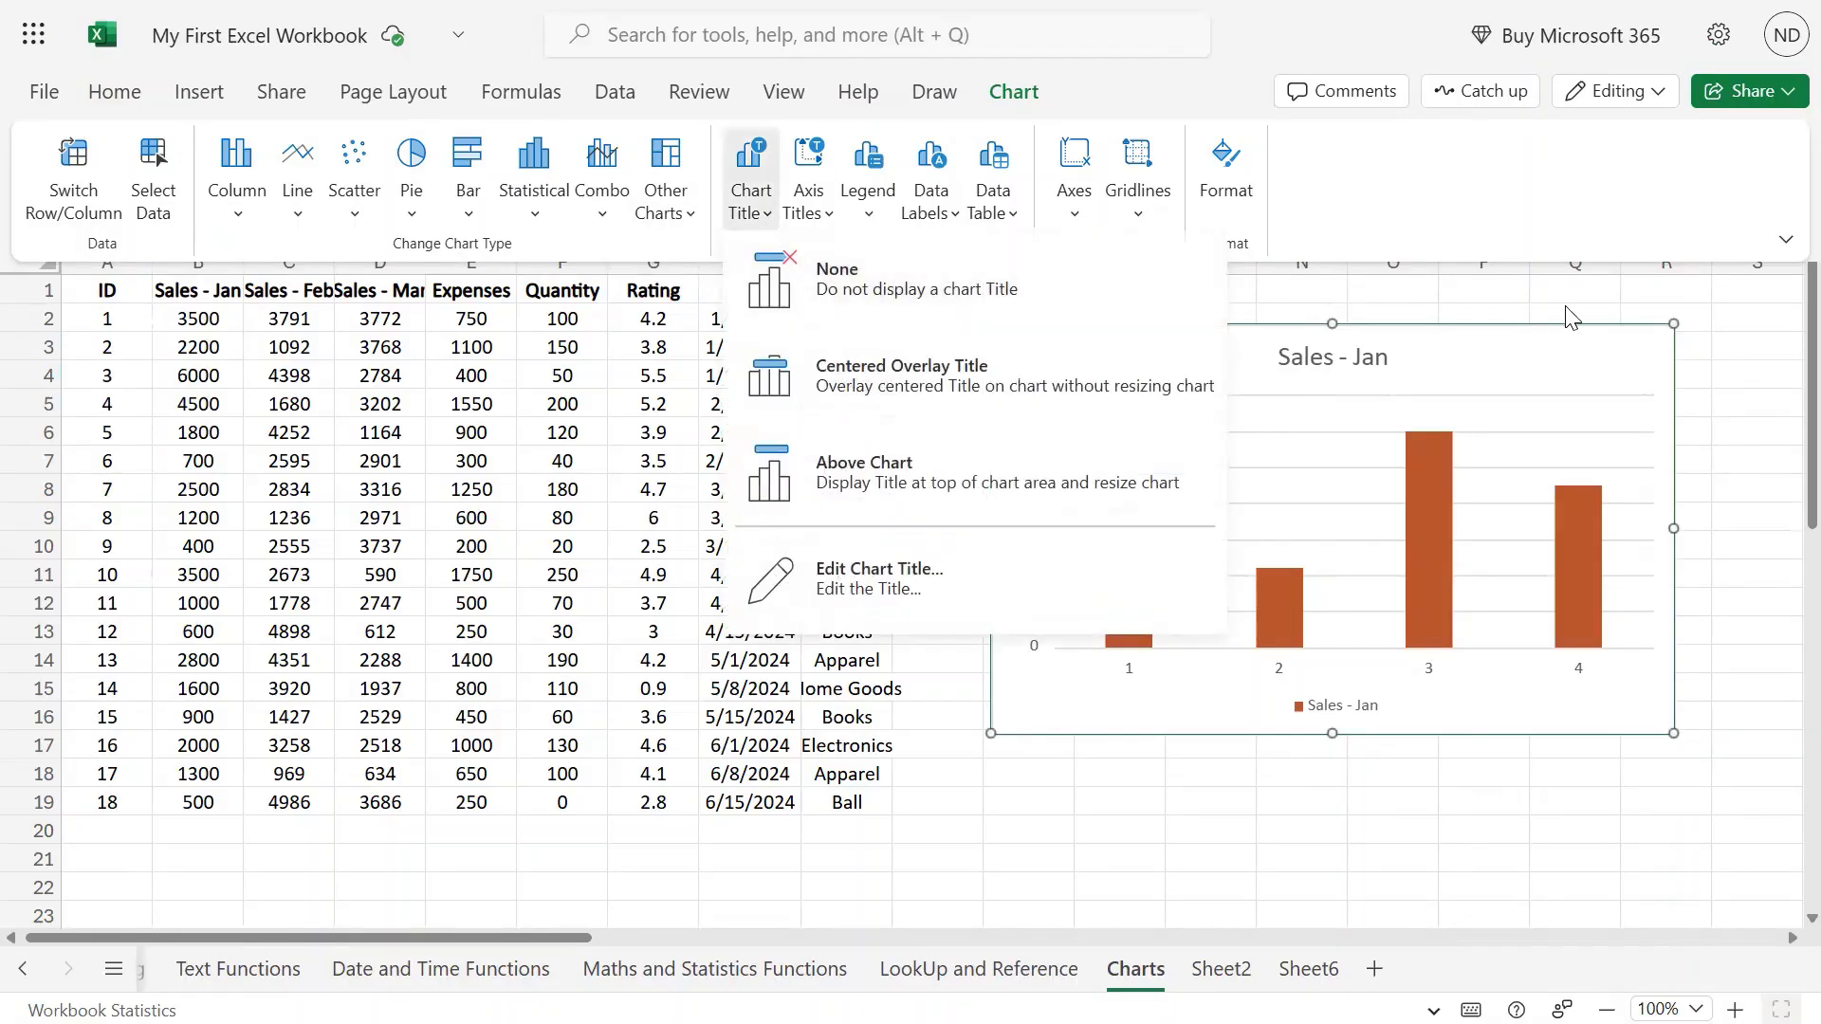
click(1345, 226)
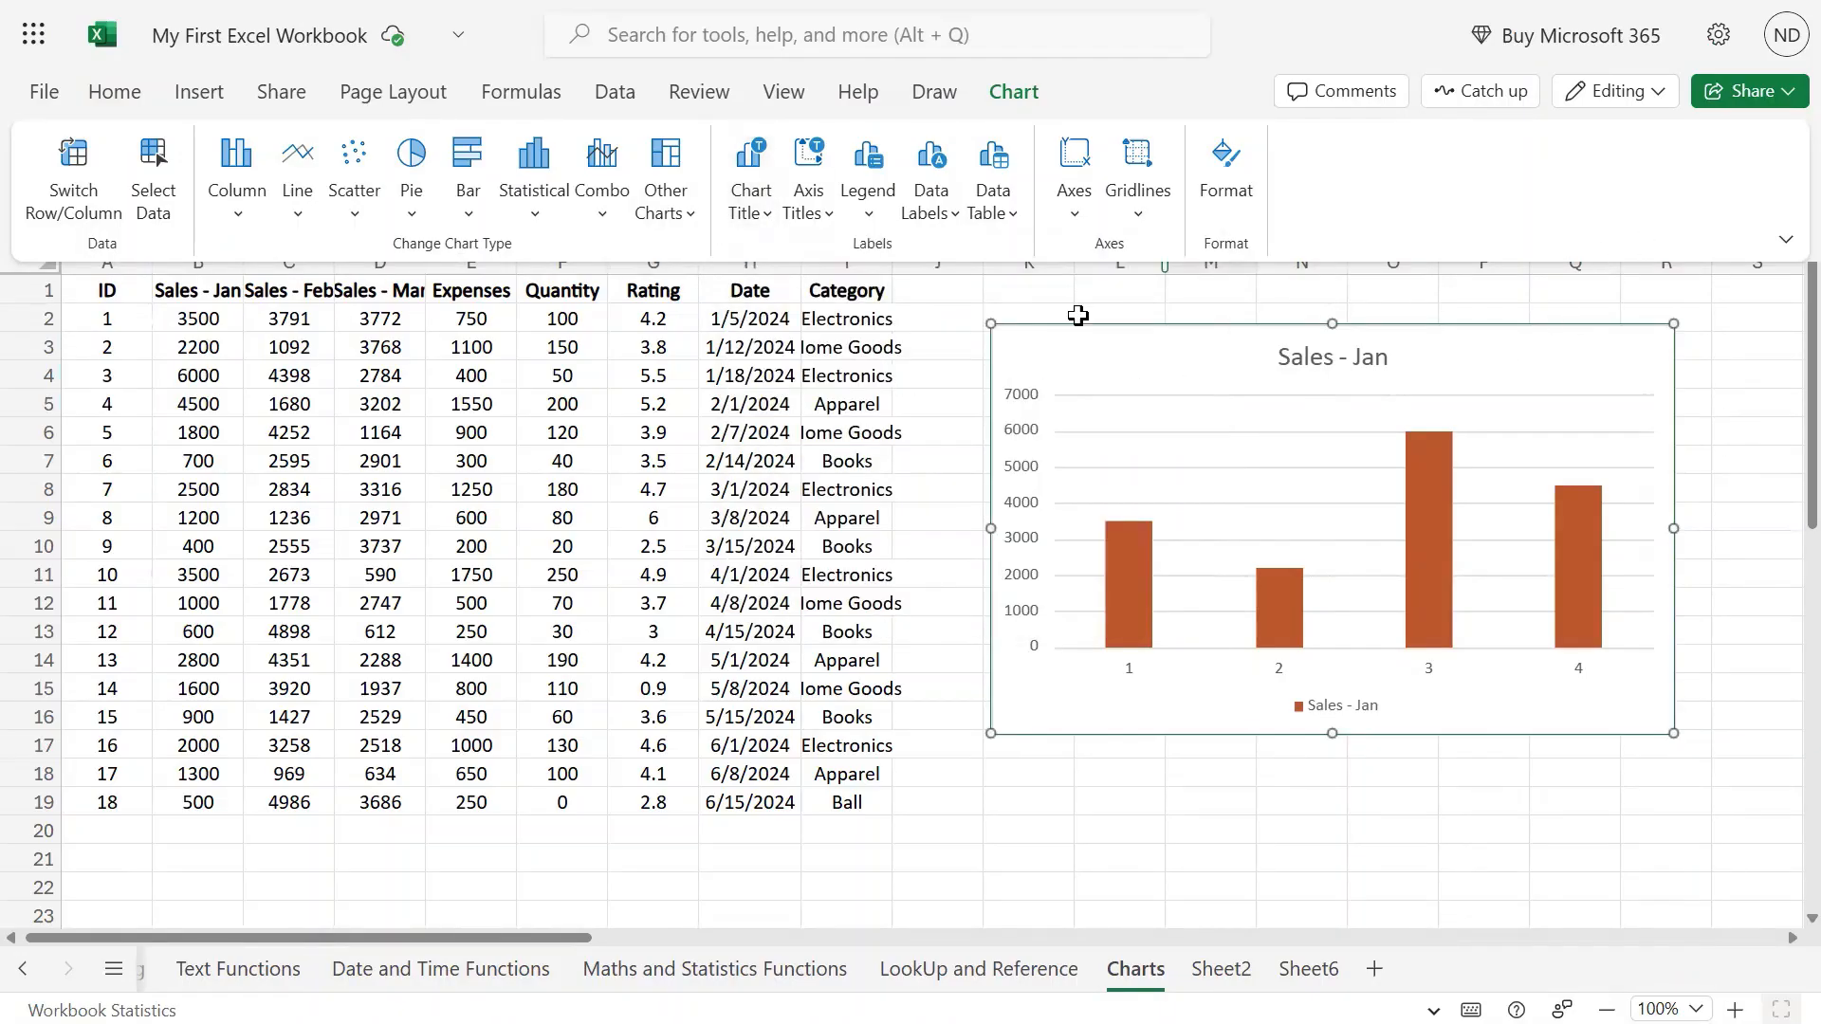
click(767, 225)
click(771, 273)
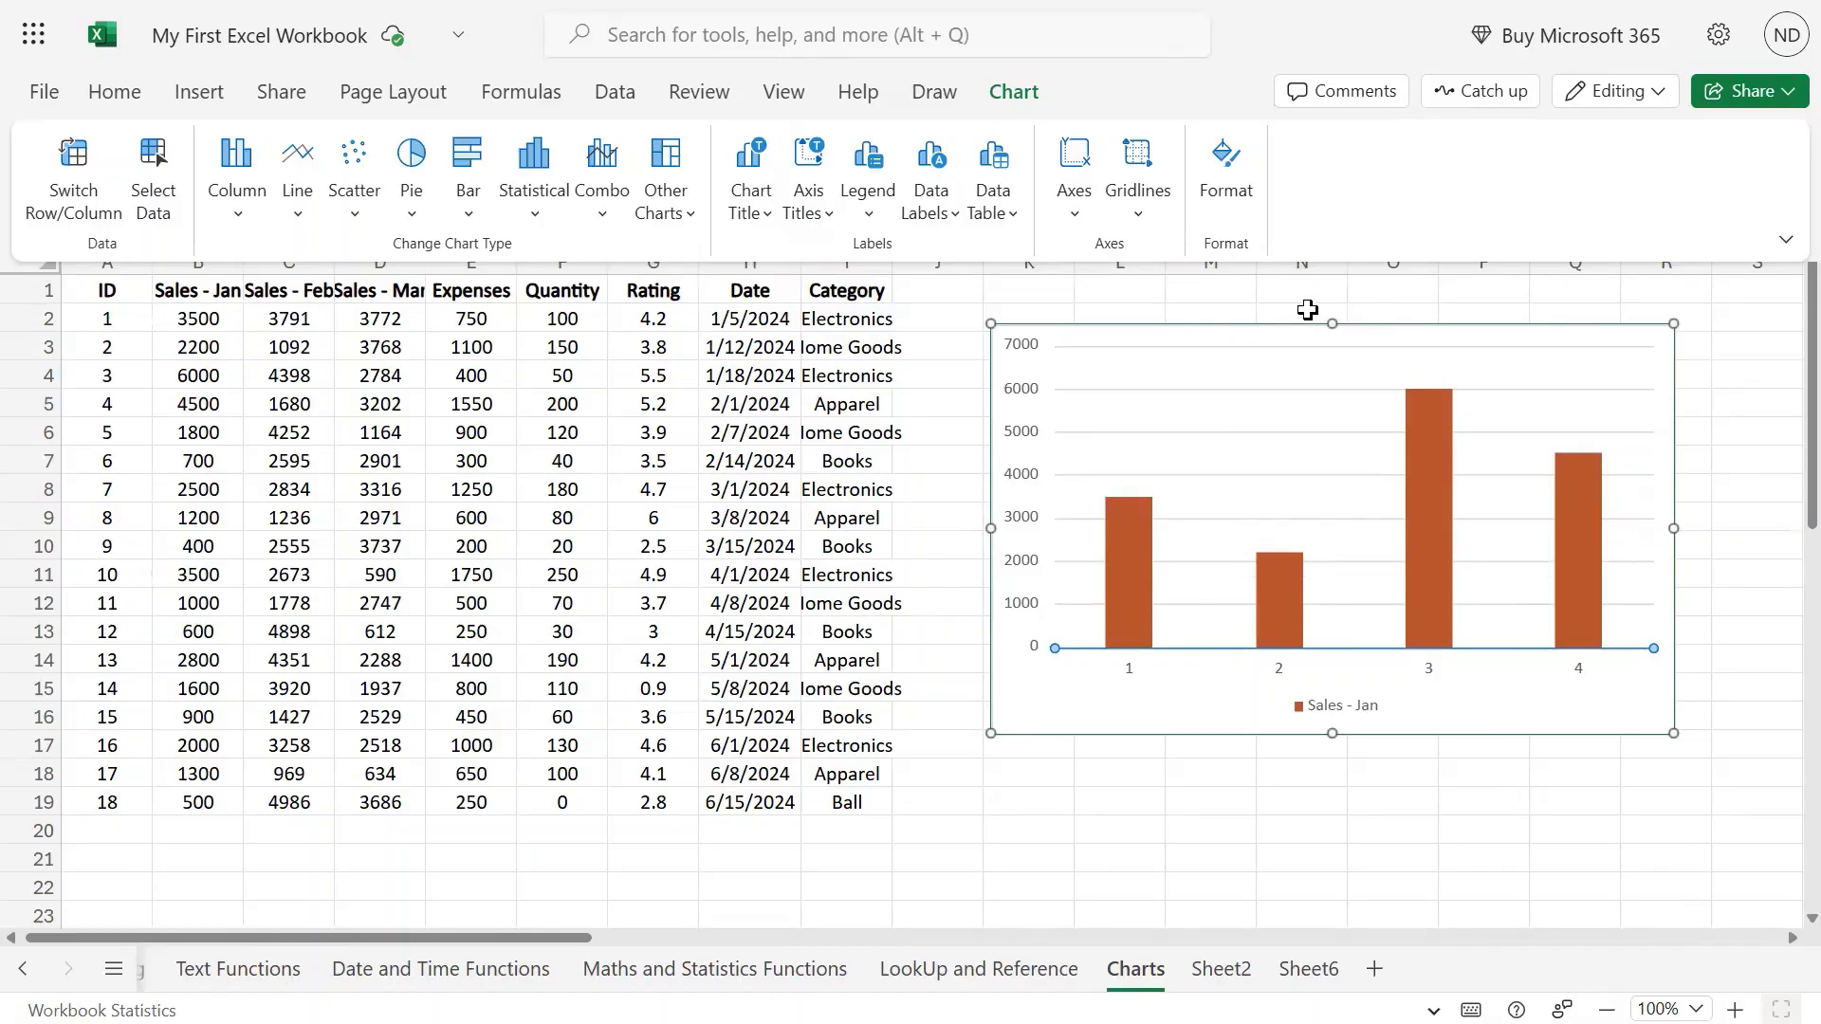
click(762, 219)
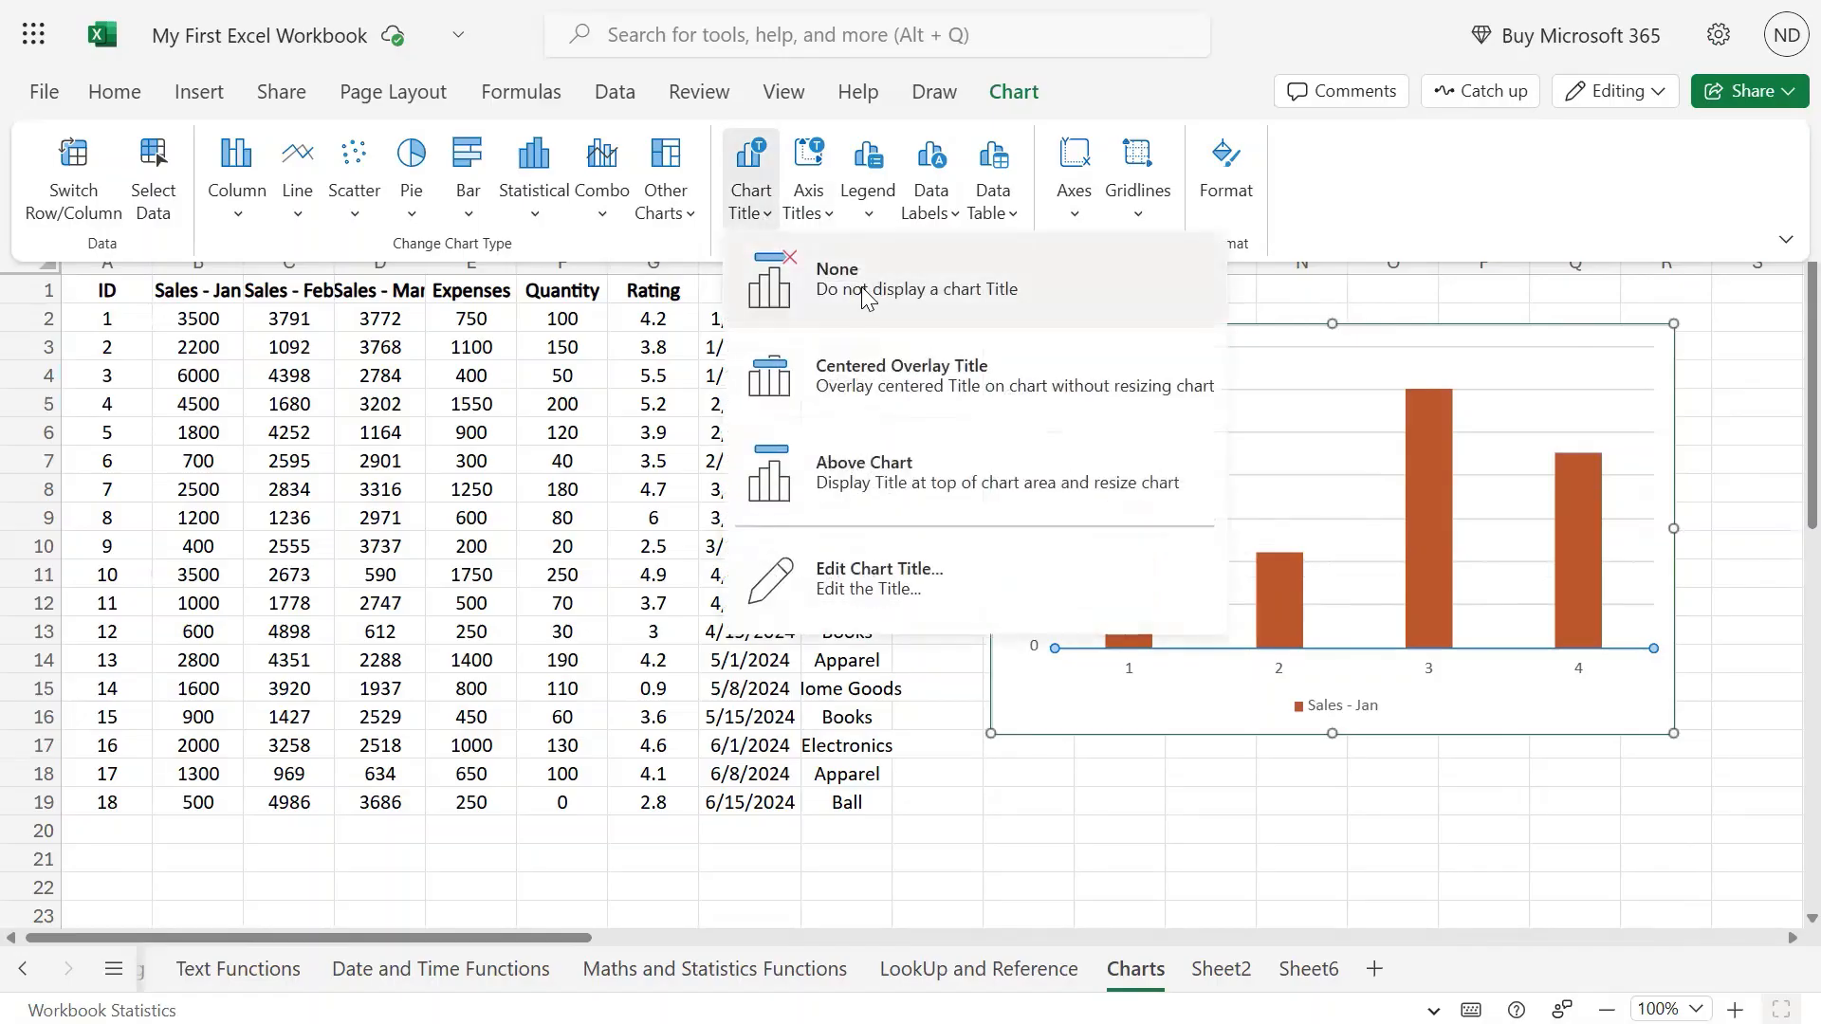
click(875, 373)
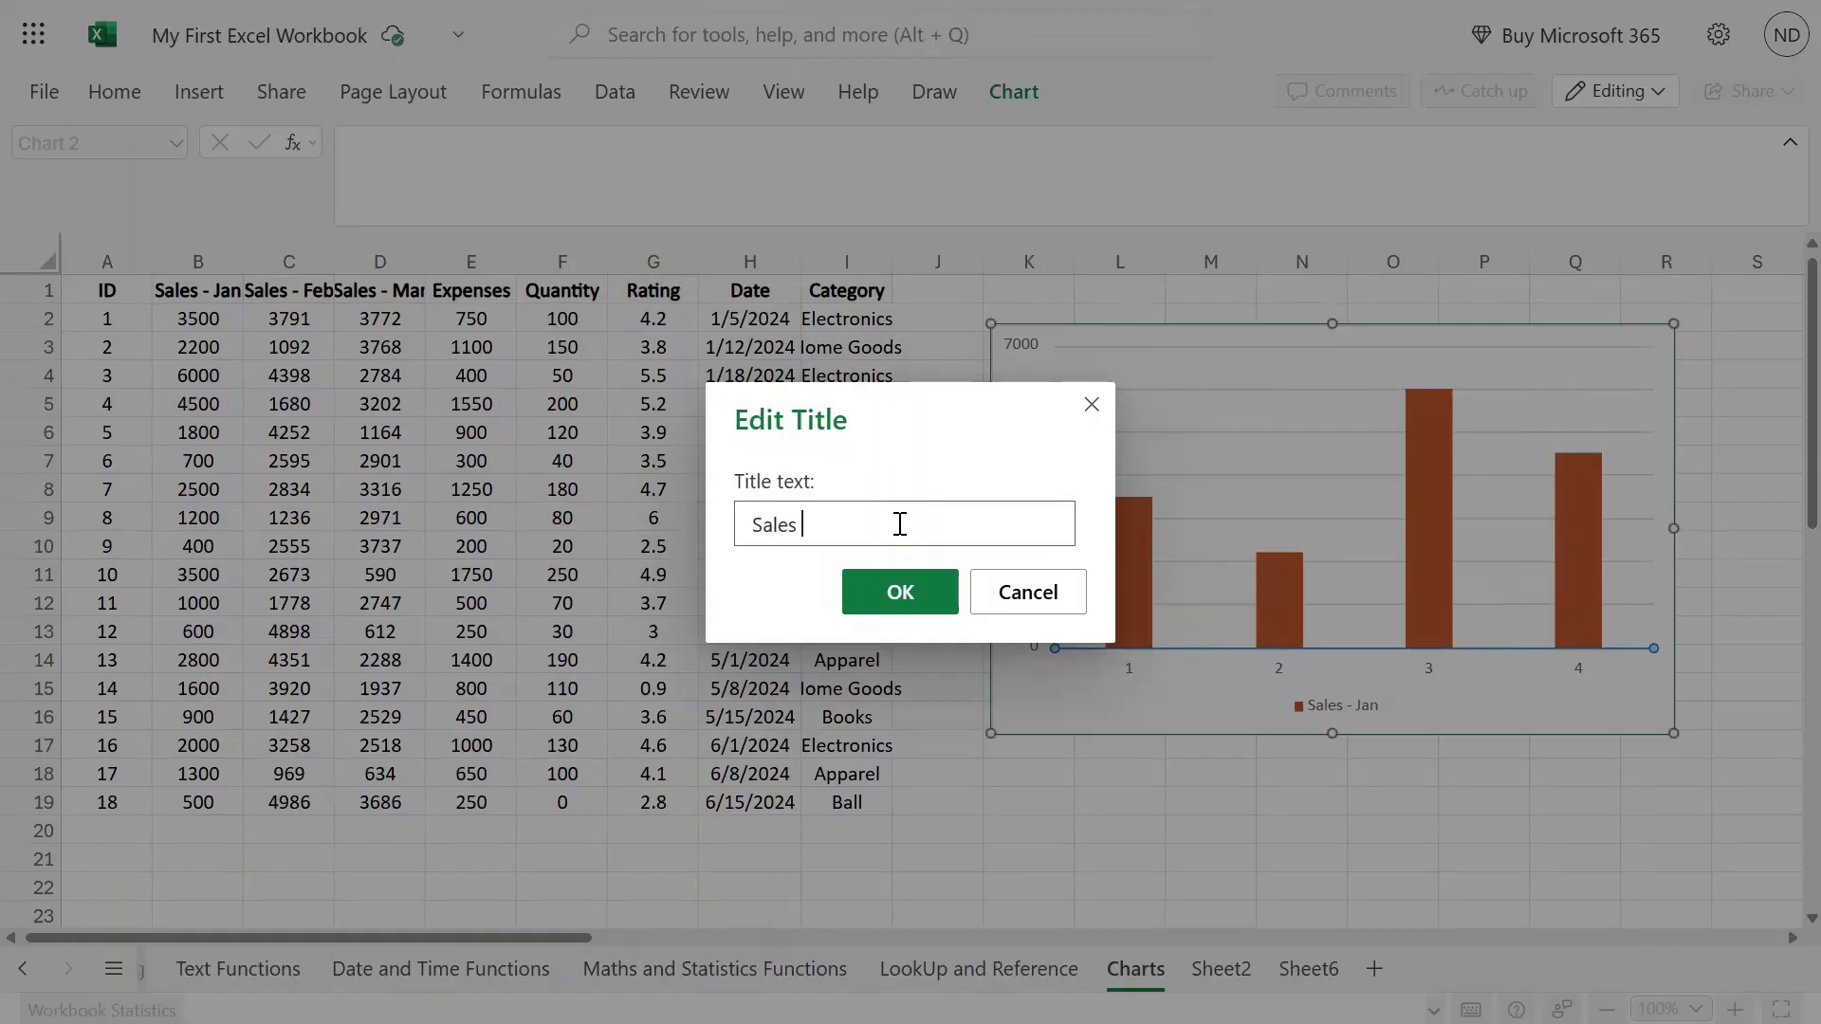
text(Sales Data)
key(Return)
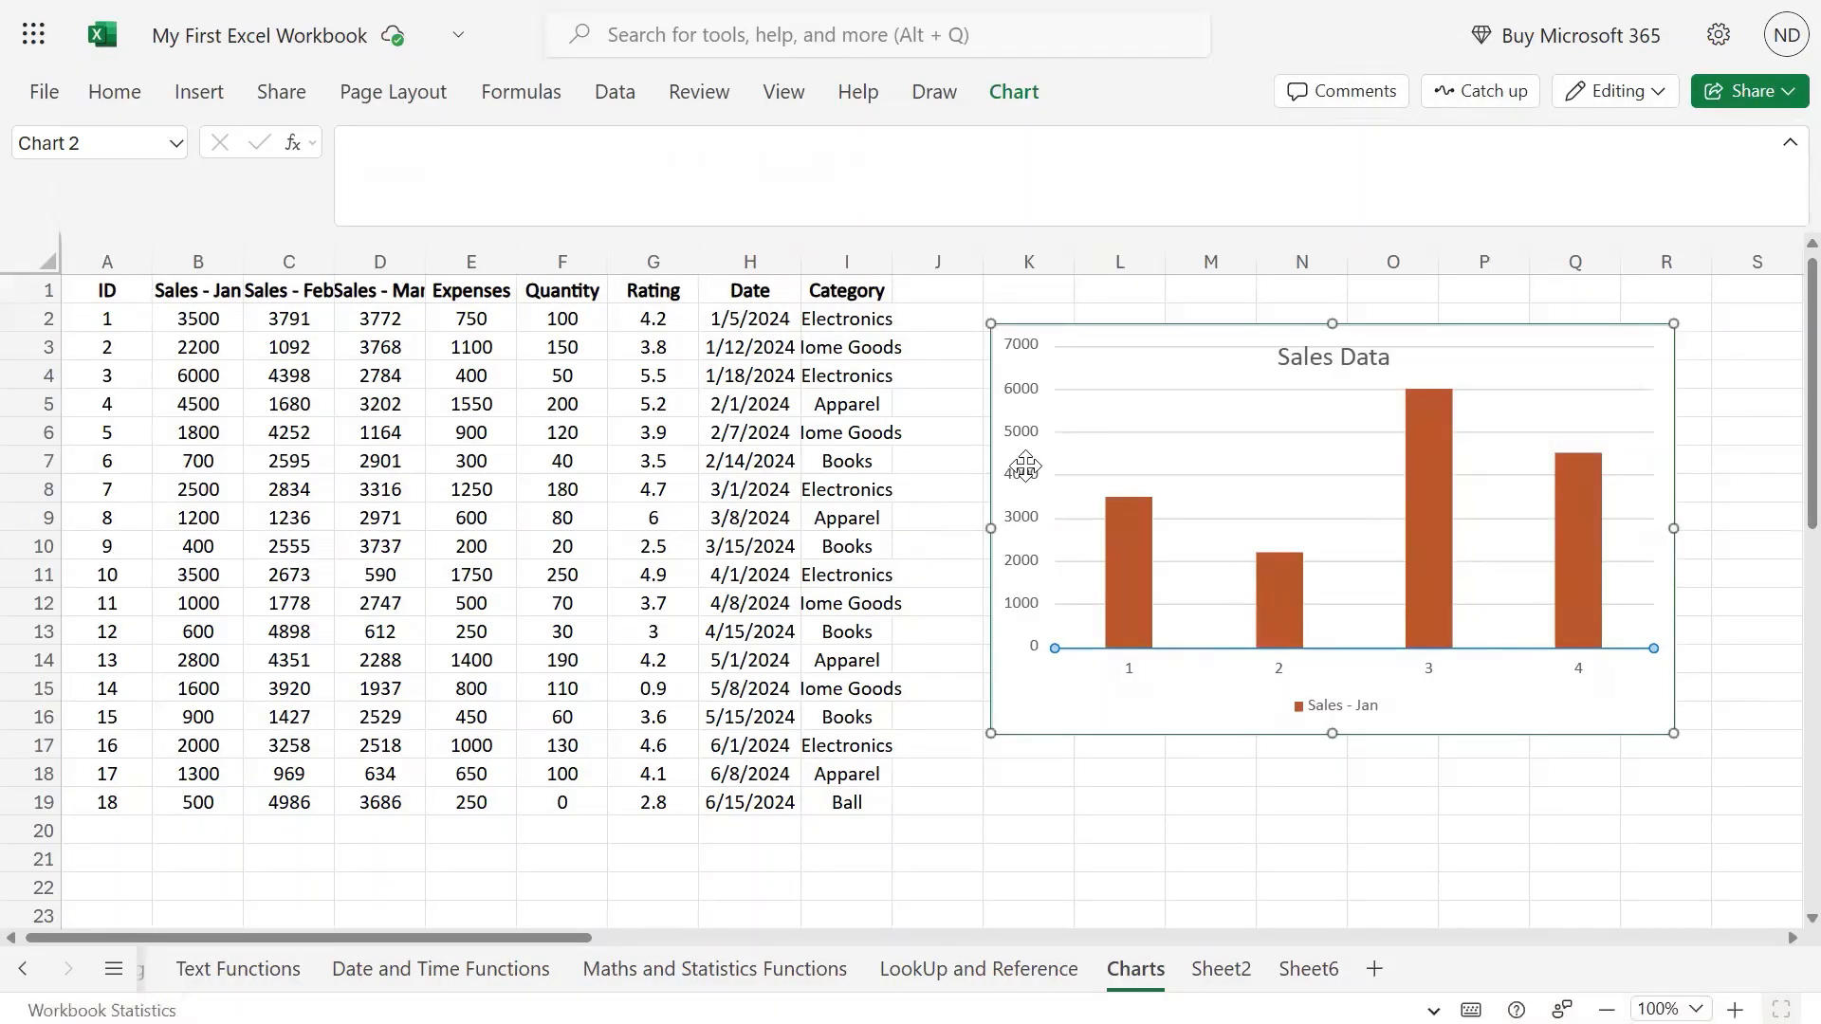
click(1337, 363)
Move the chart title so it sits above the chart.
click(1014, 92)
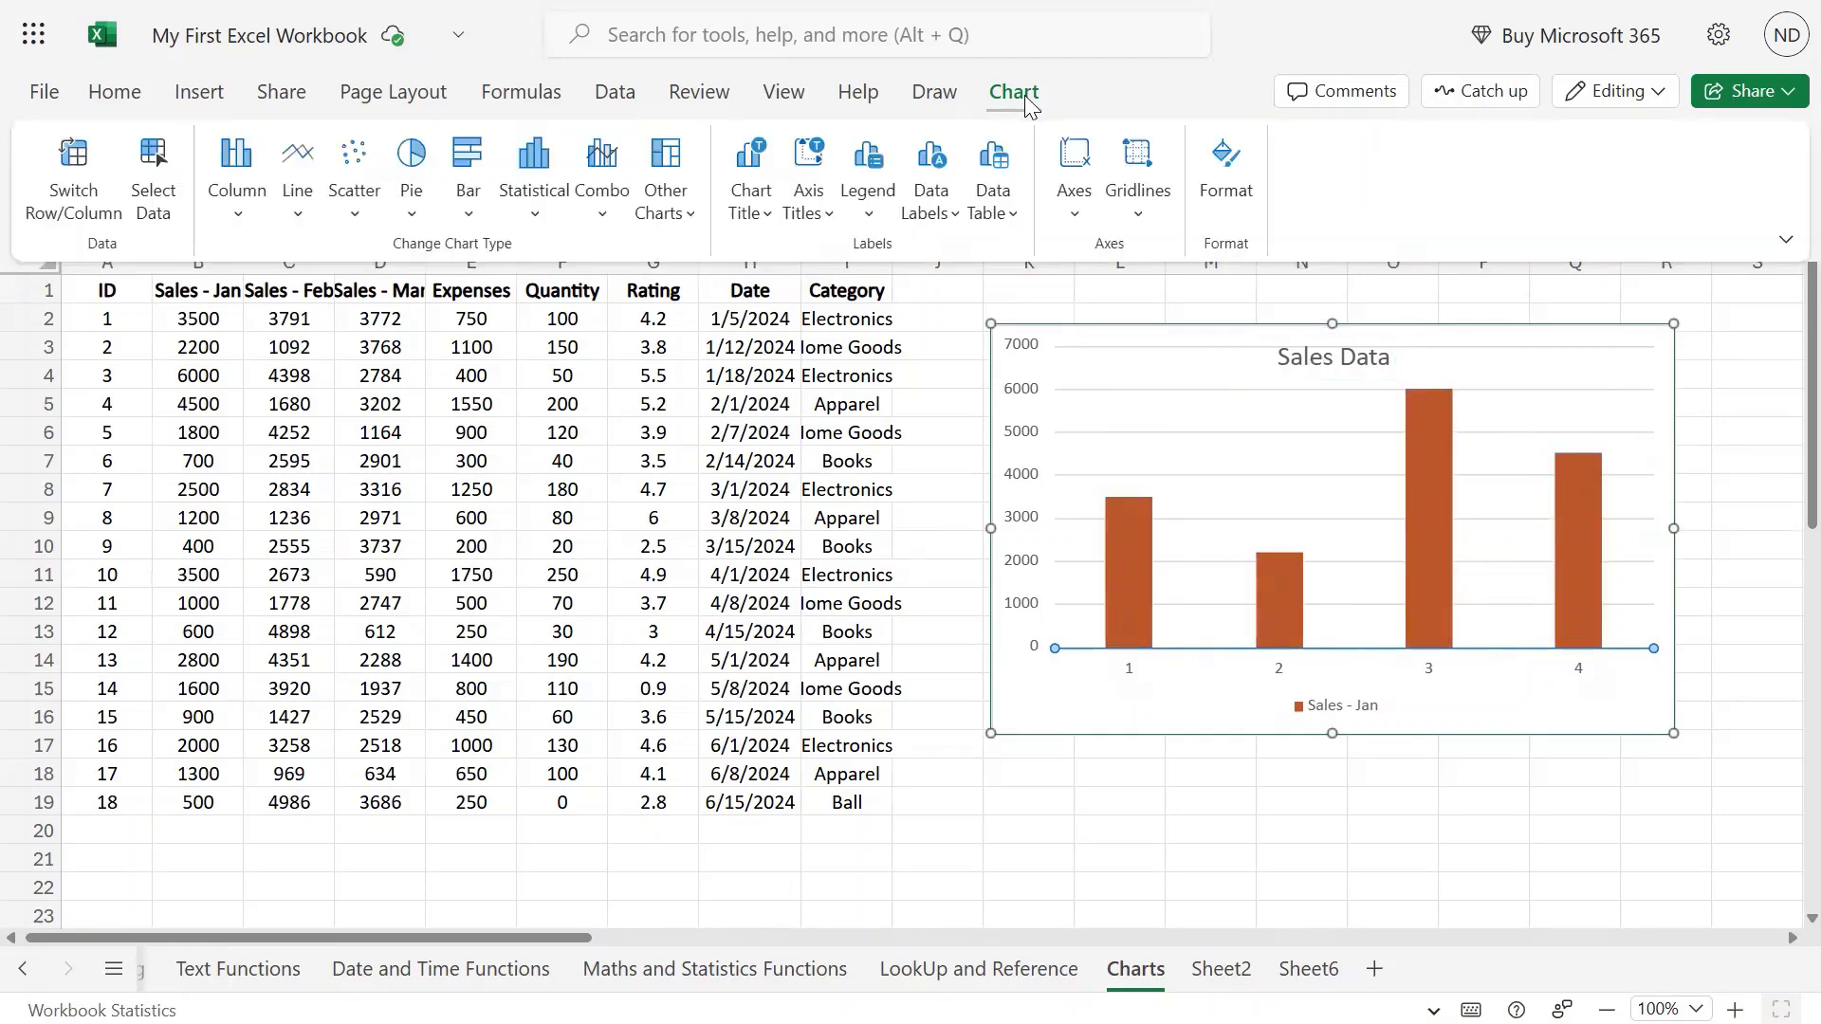
click(752, 213)
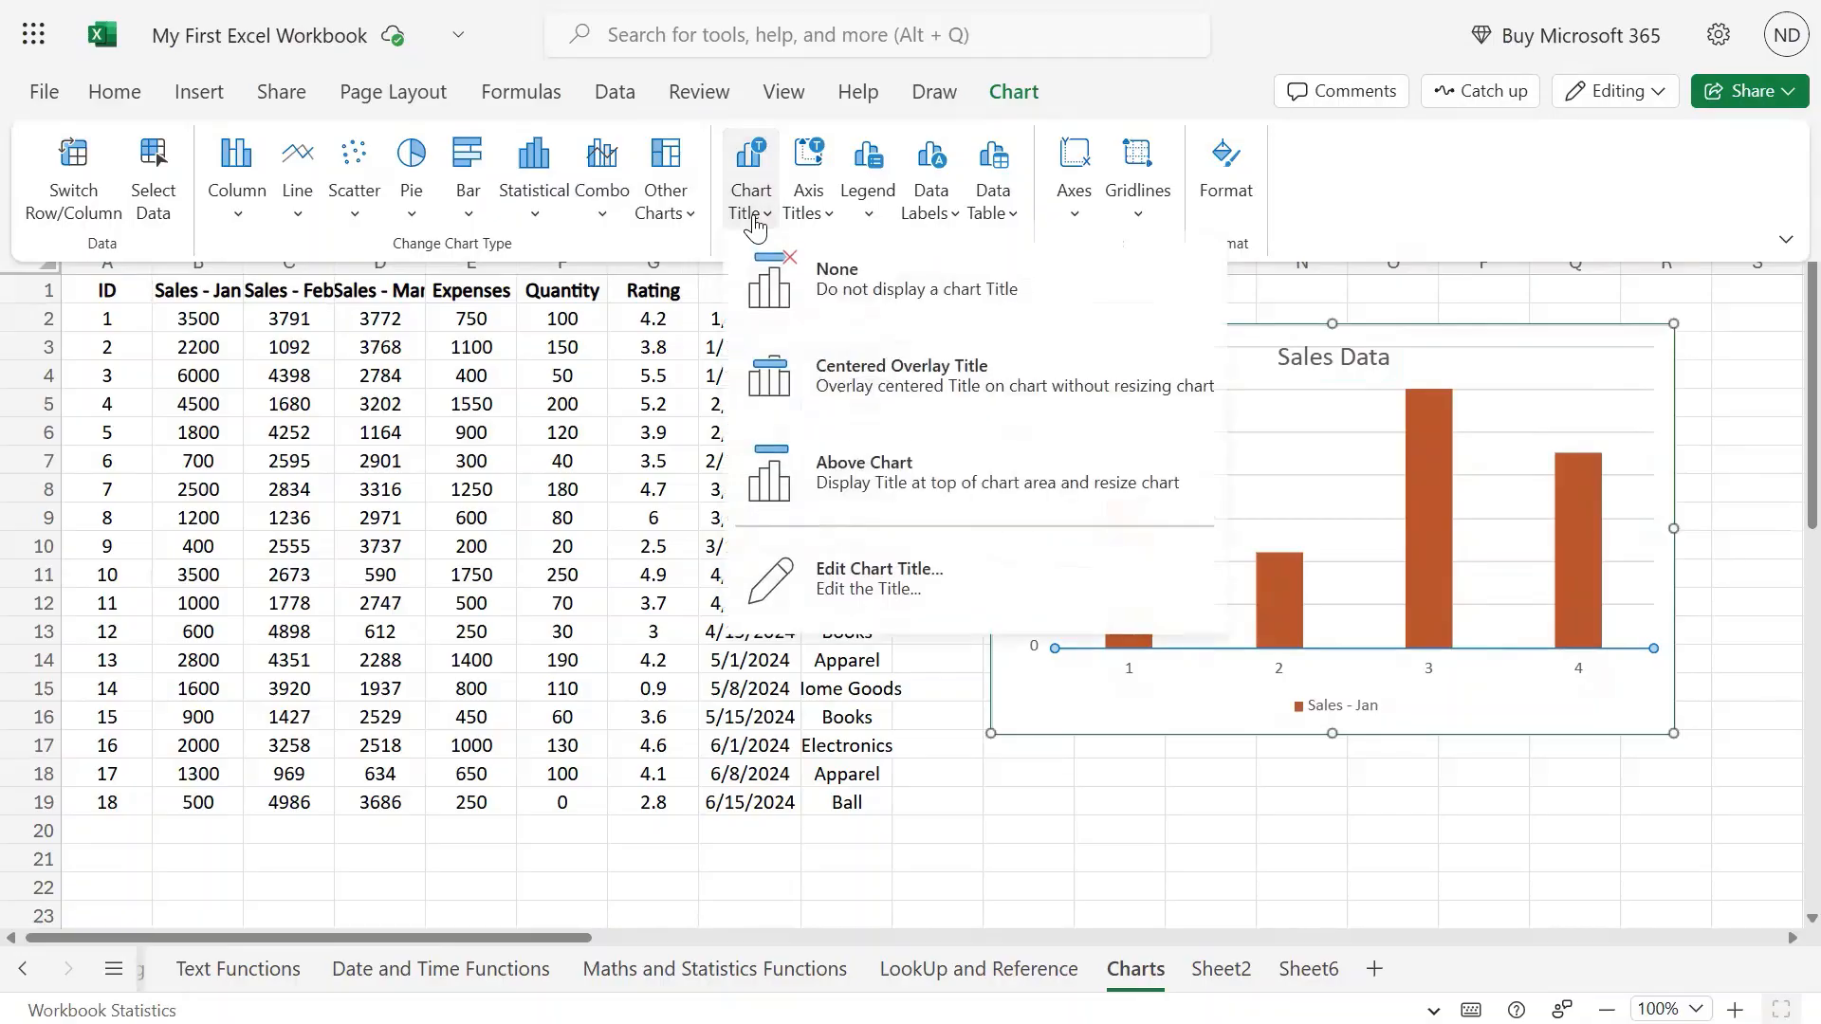
click(901, 493)
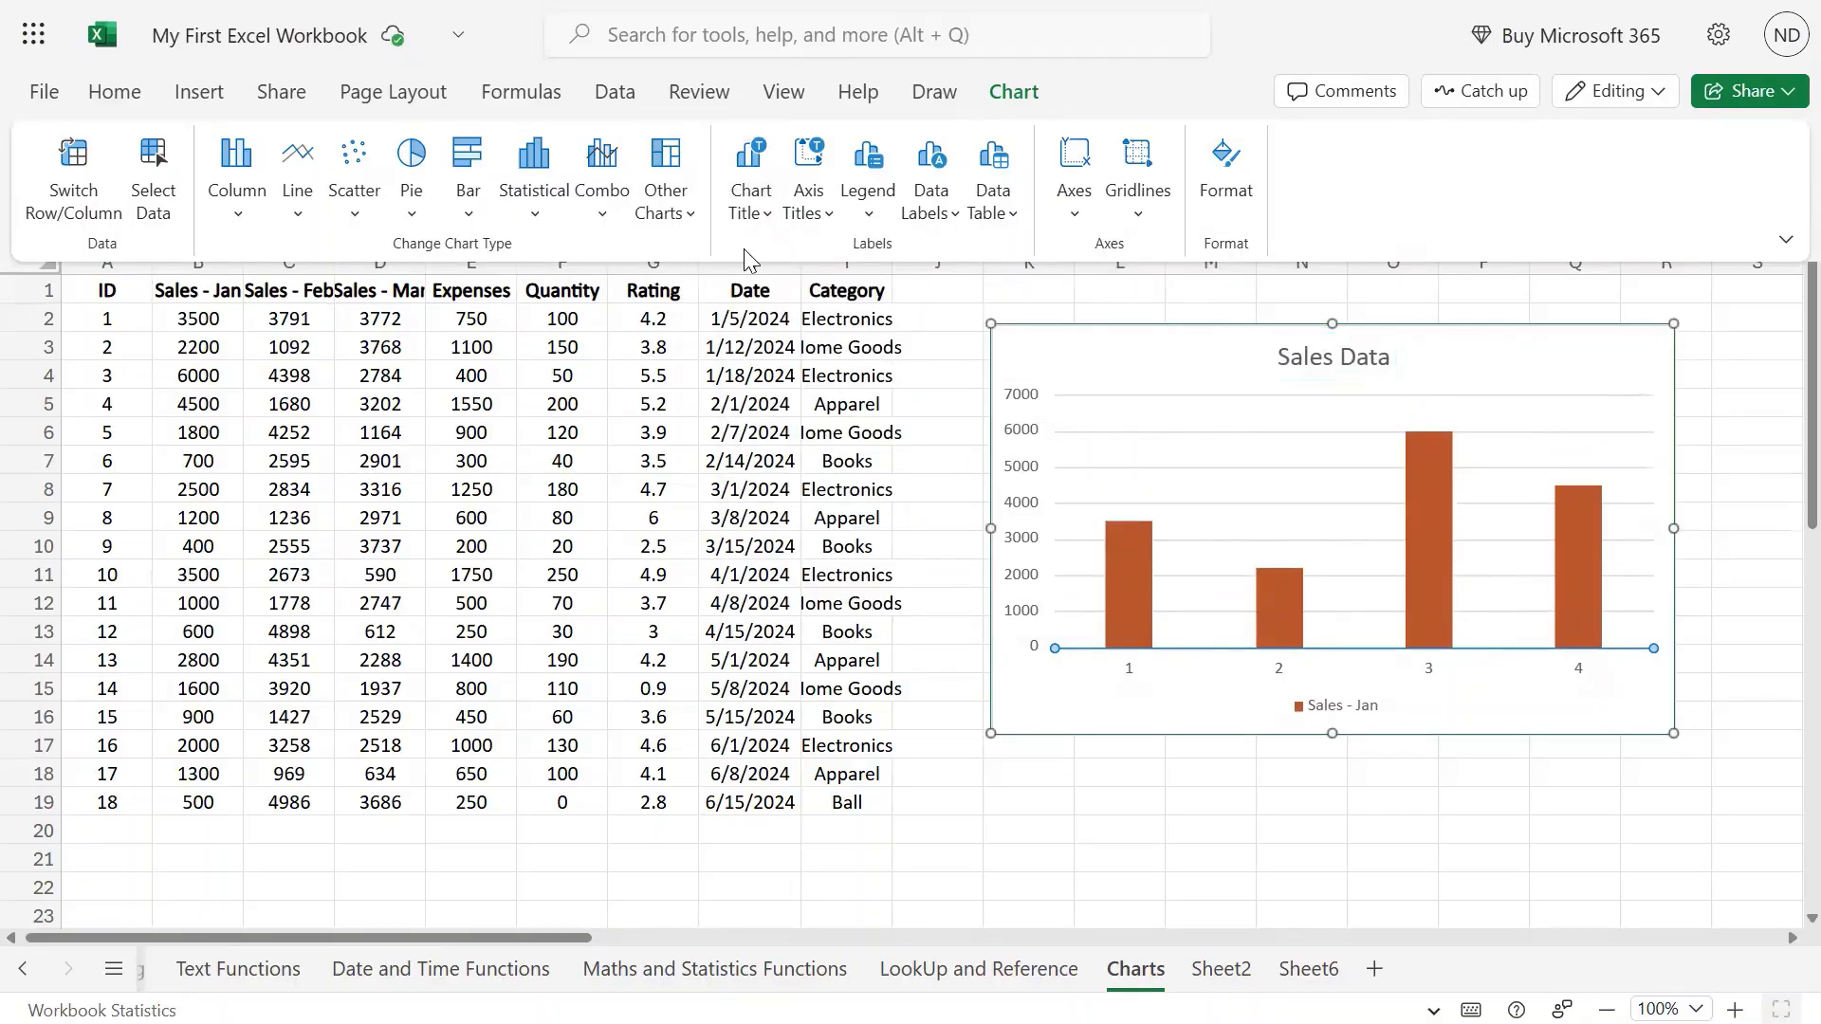
Edit the chart title text to read 'Sales Raw Data'.
click(751, 211)
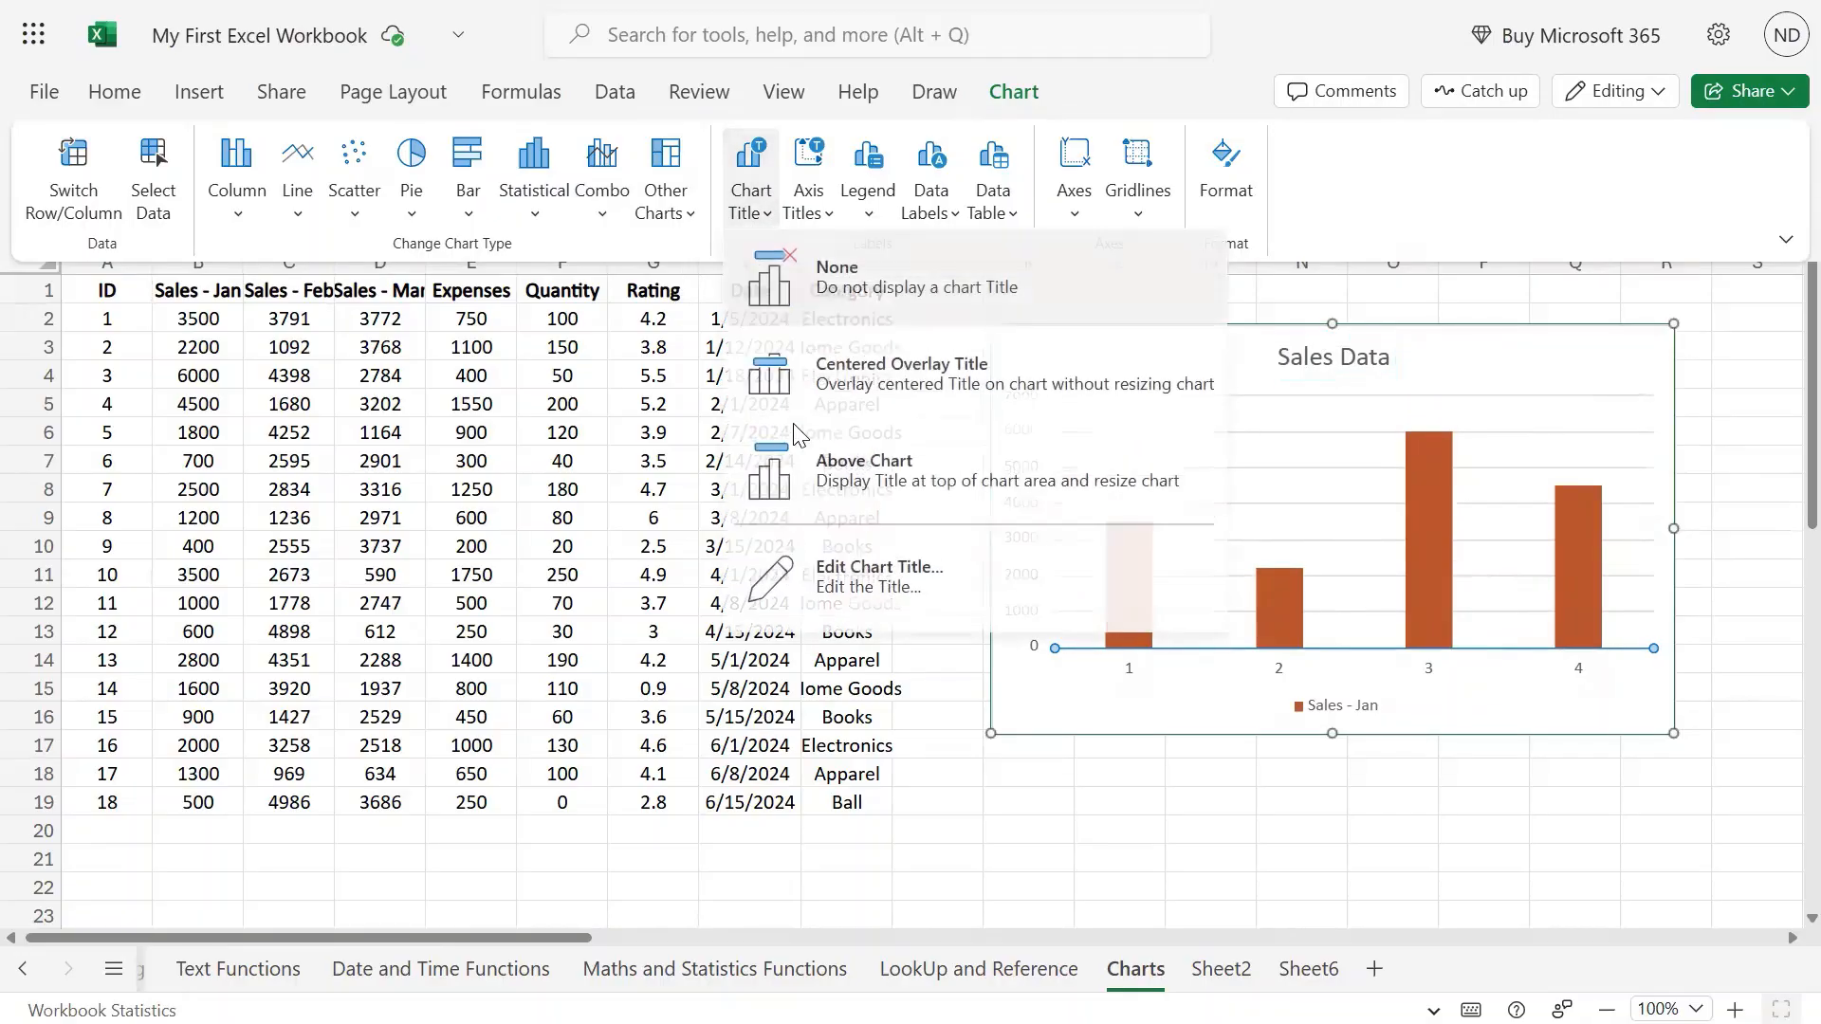
click(835, 577)
click(864, 531)
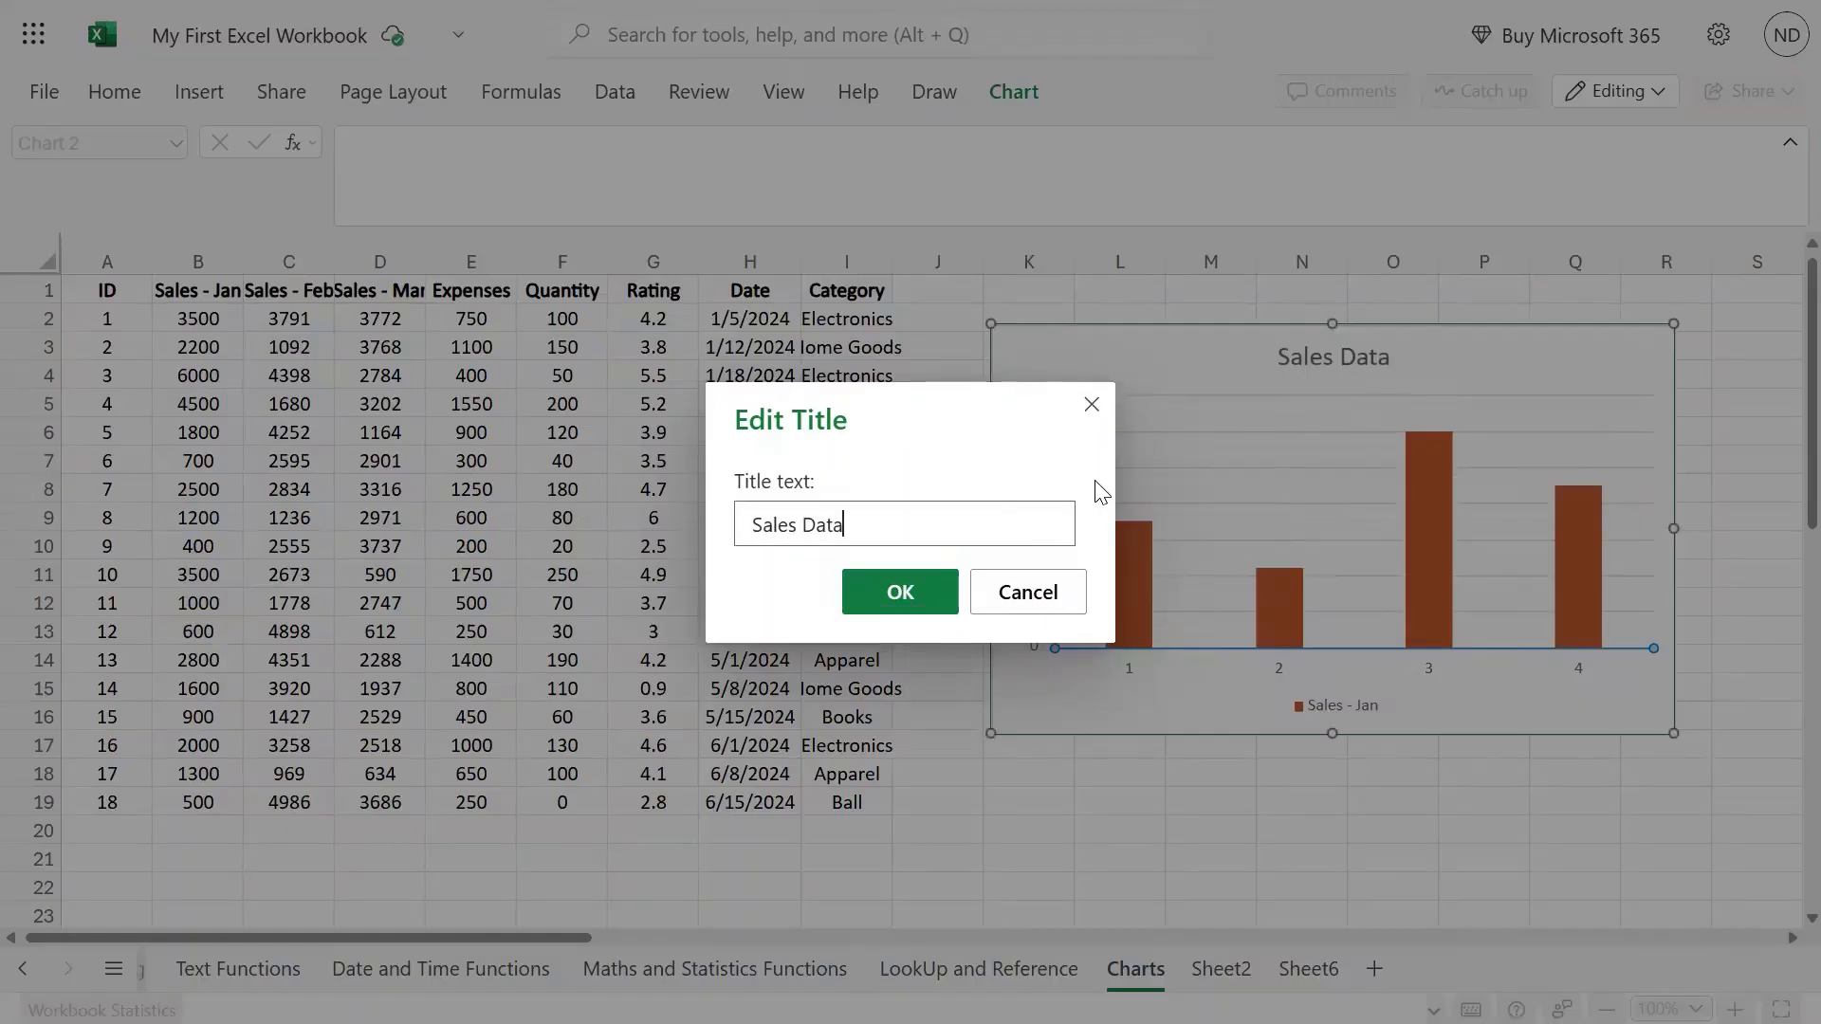
key(BackSpace)
key(BackSpace)
key(BackSpace)
key(BackSpace)
text(Raw Data)
key(Return)
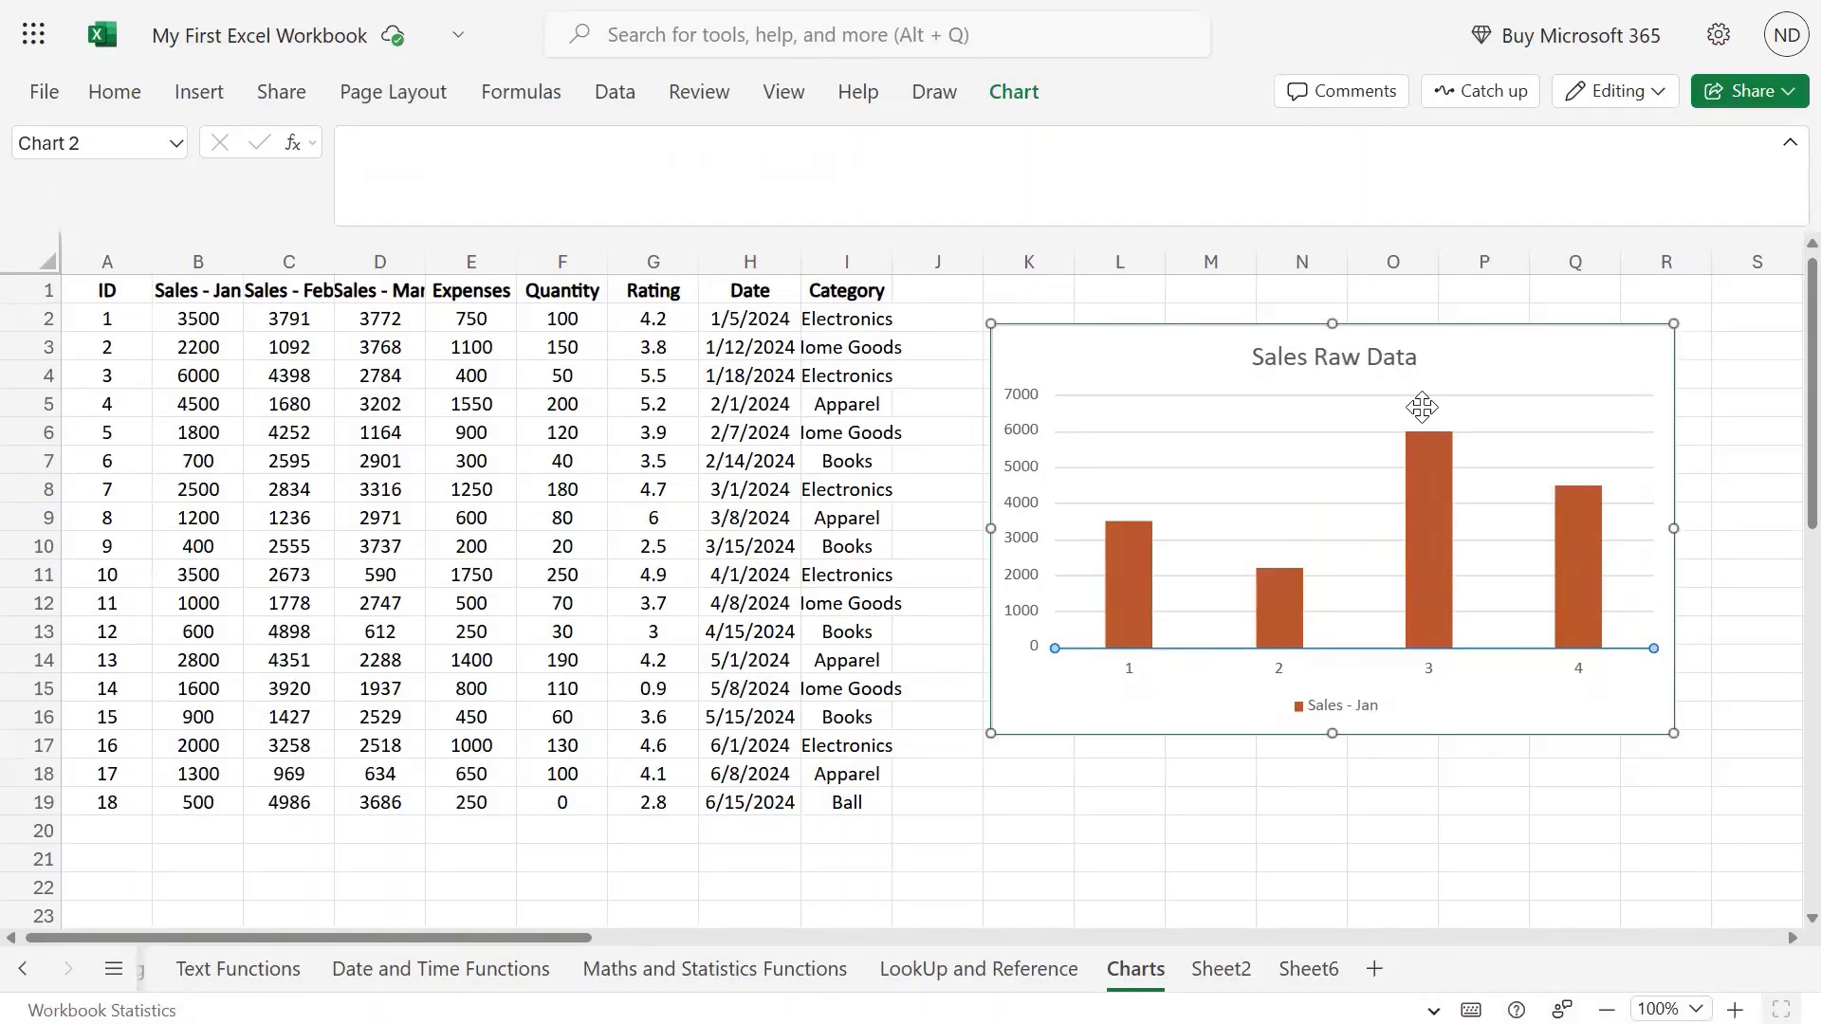
click(1013, 91)
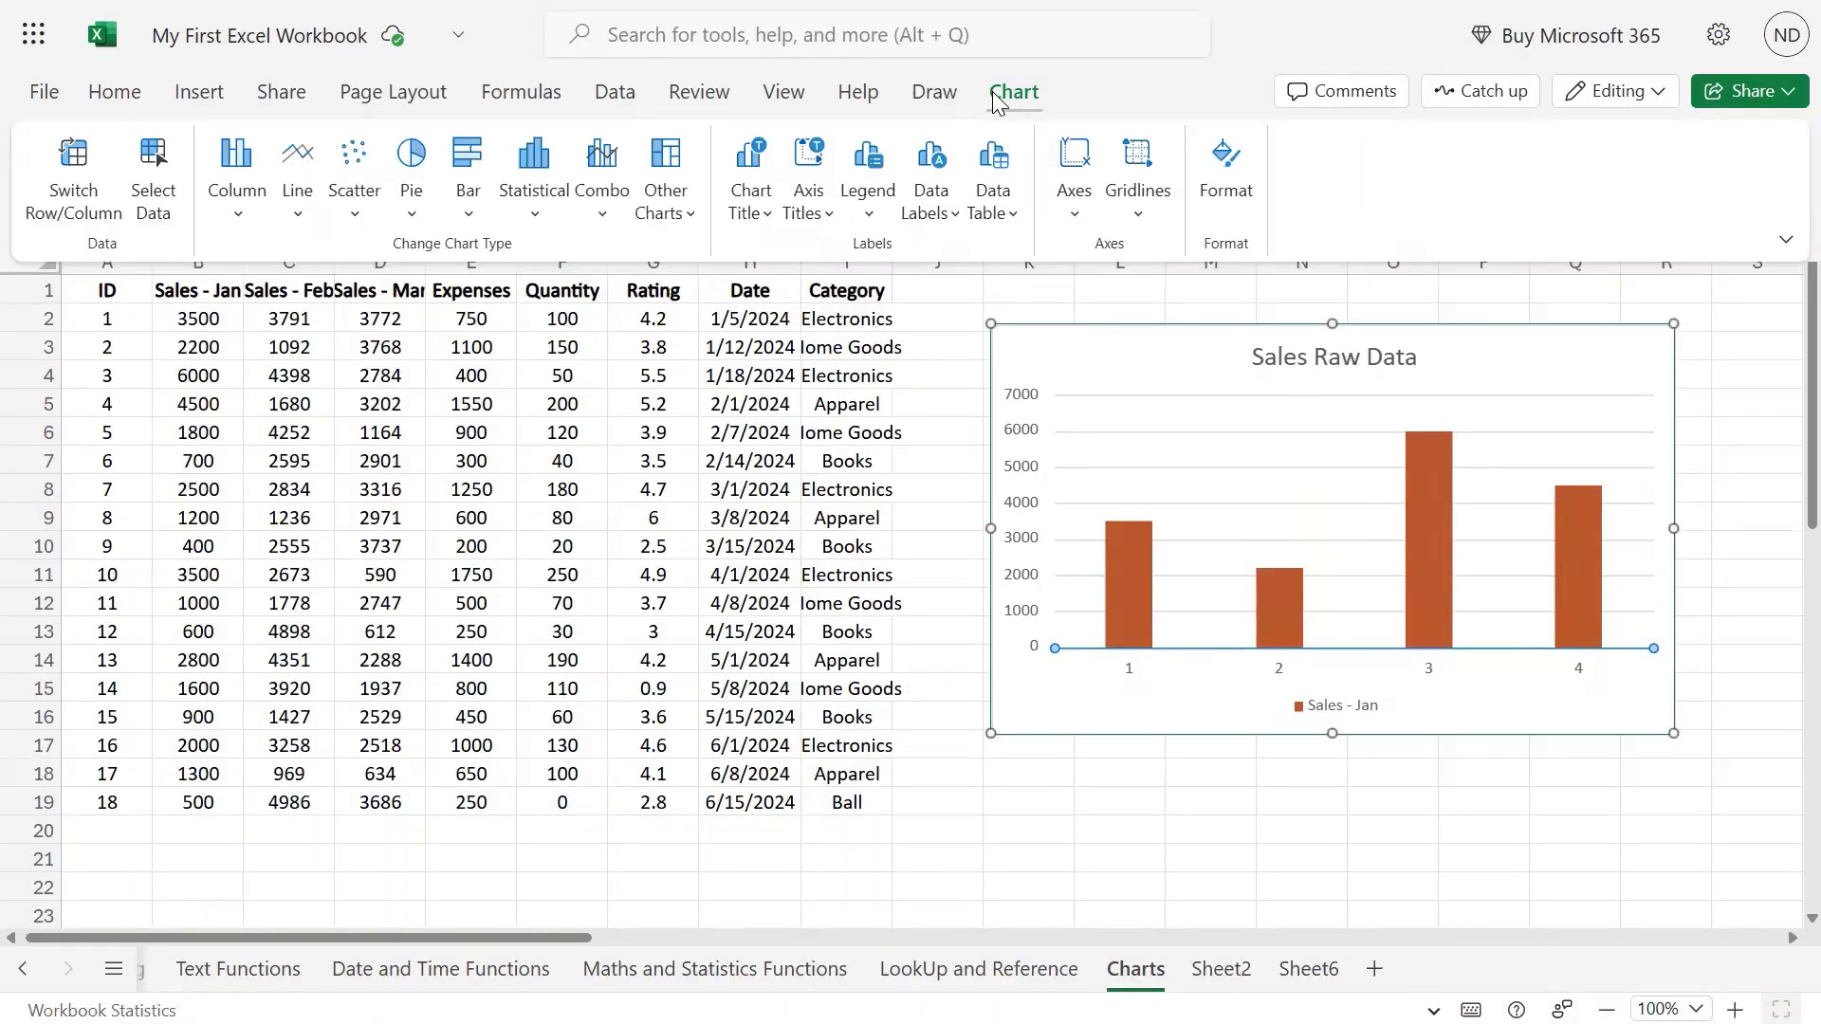
click(753, 205)
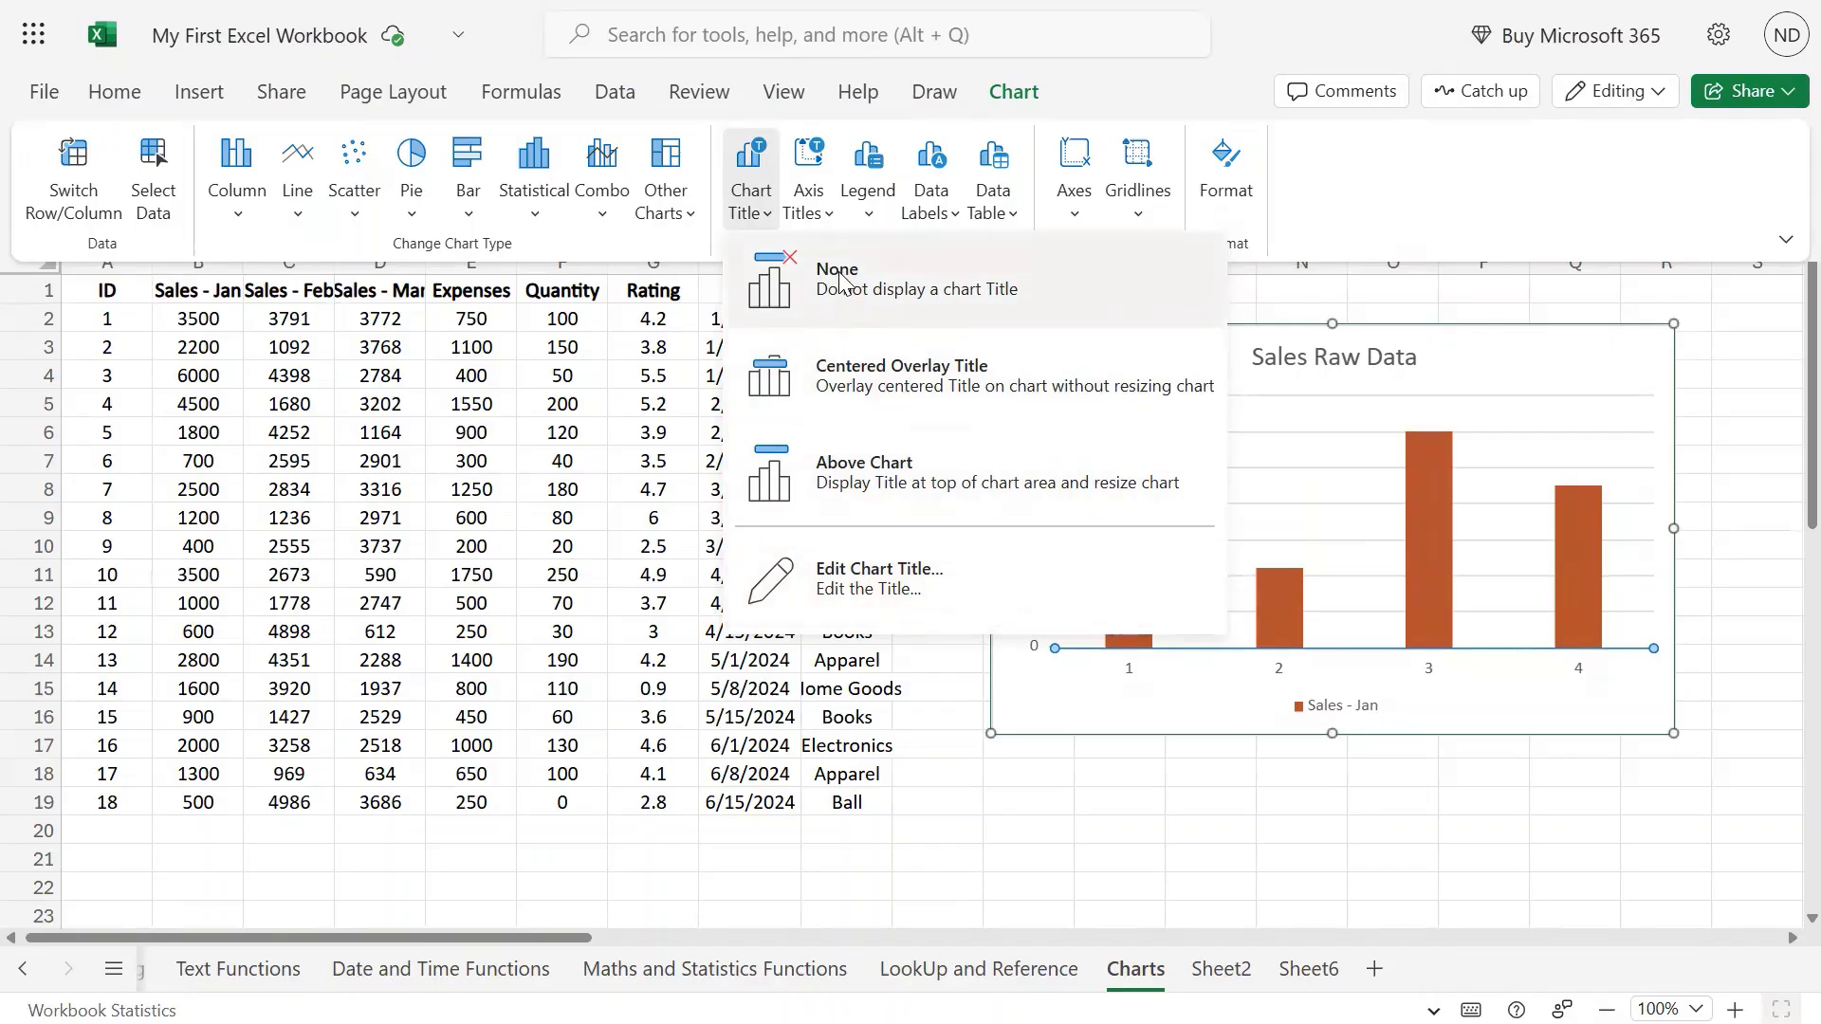
click(820, 220)
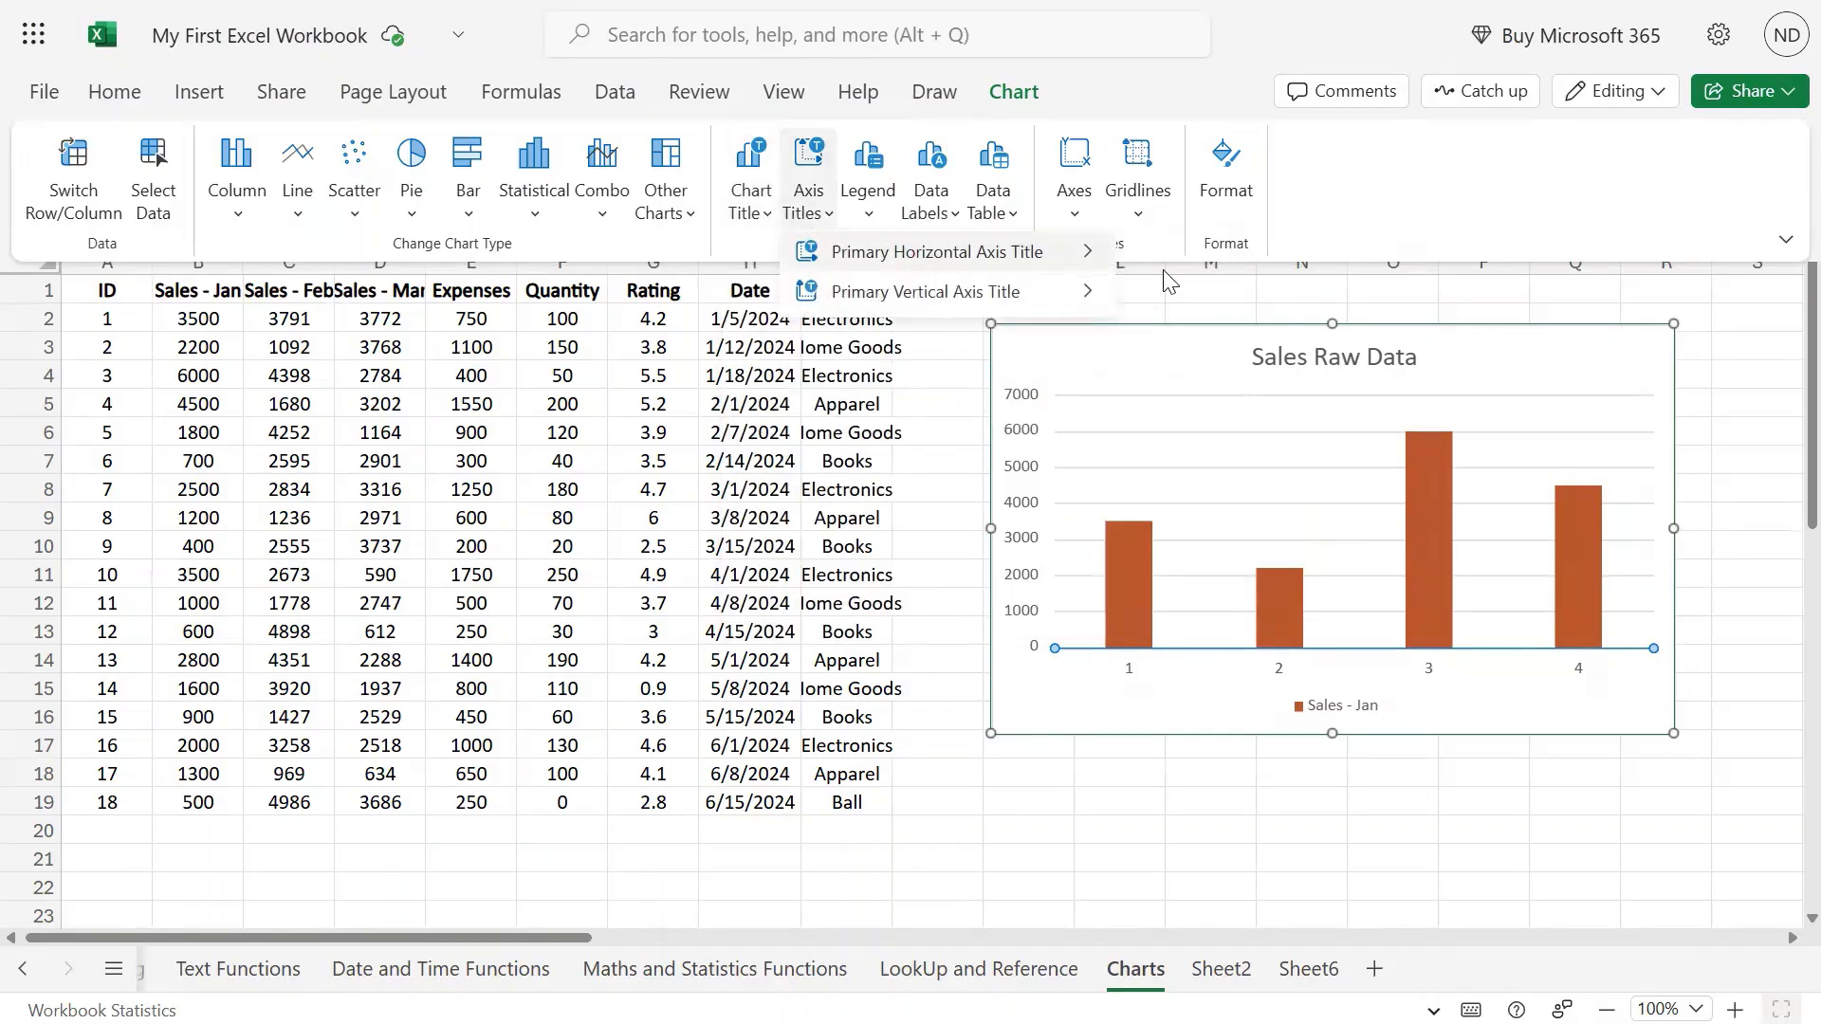
mouse_move(1087, 262)
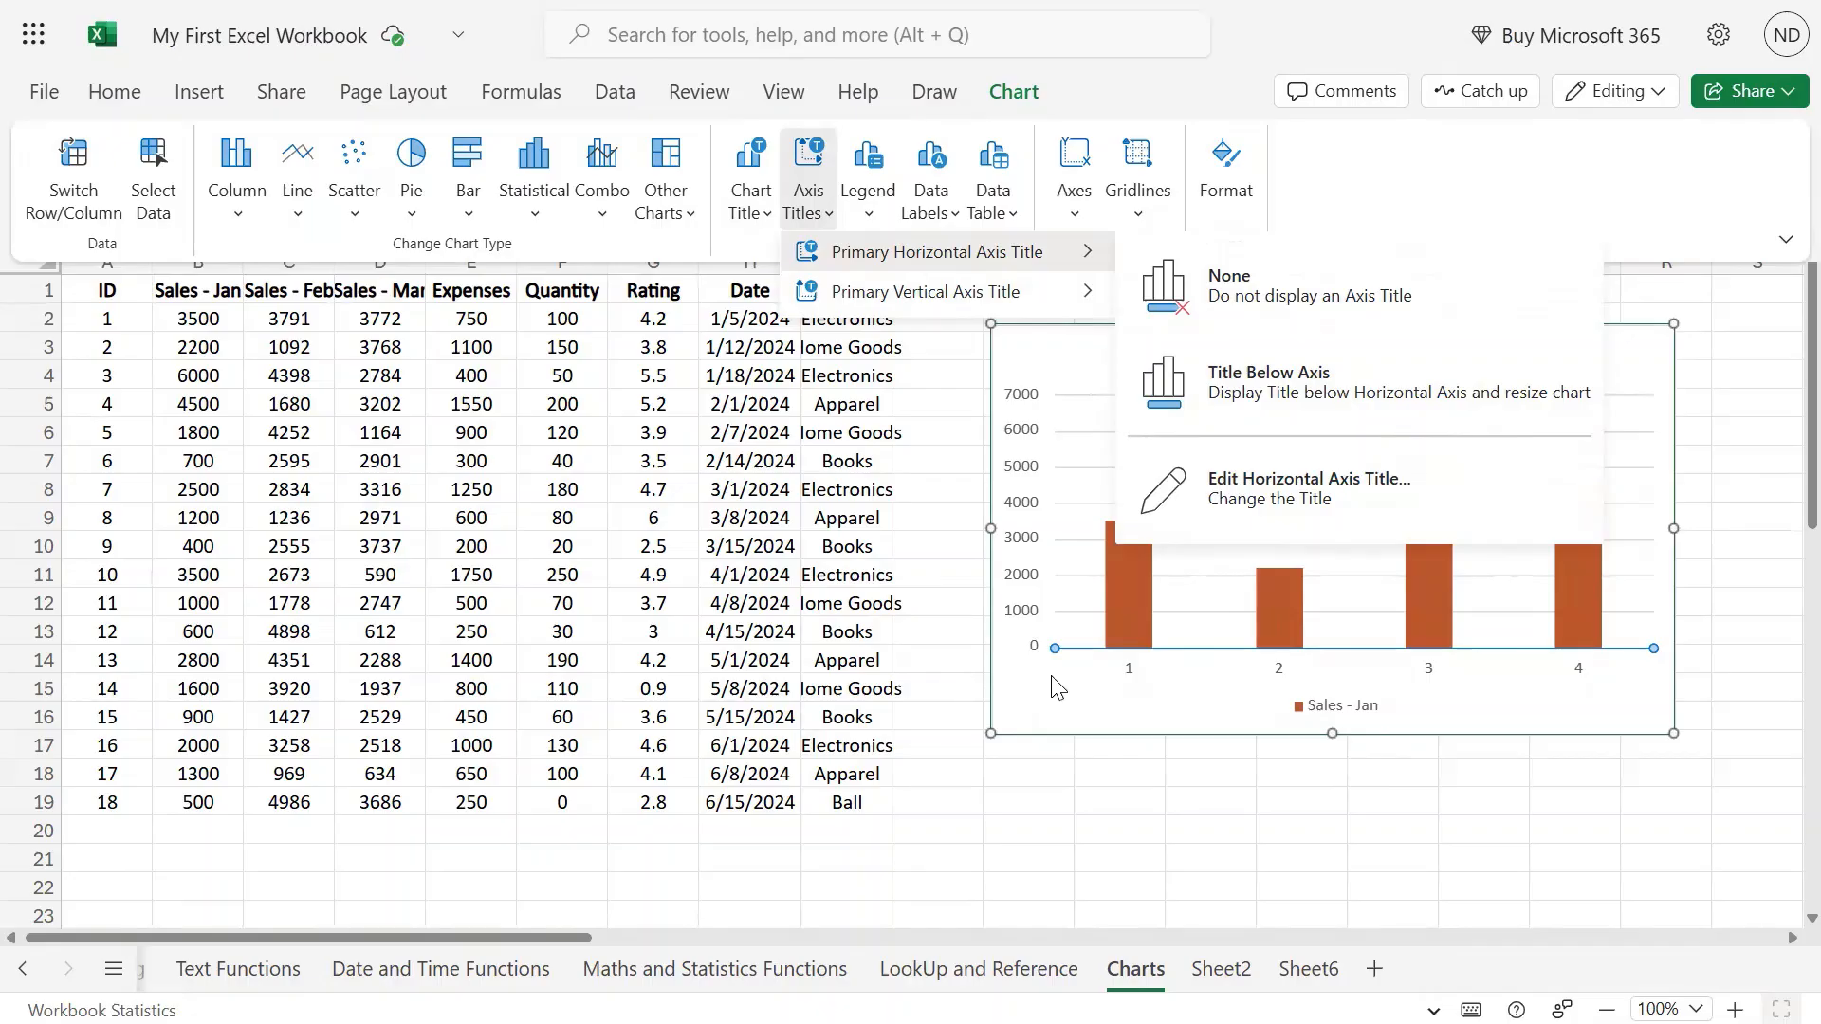
click(1244, 313)
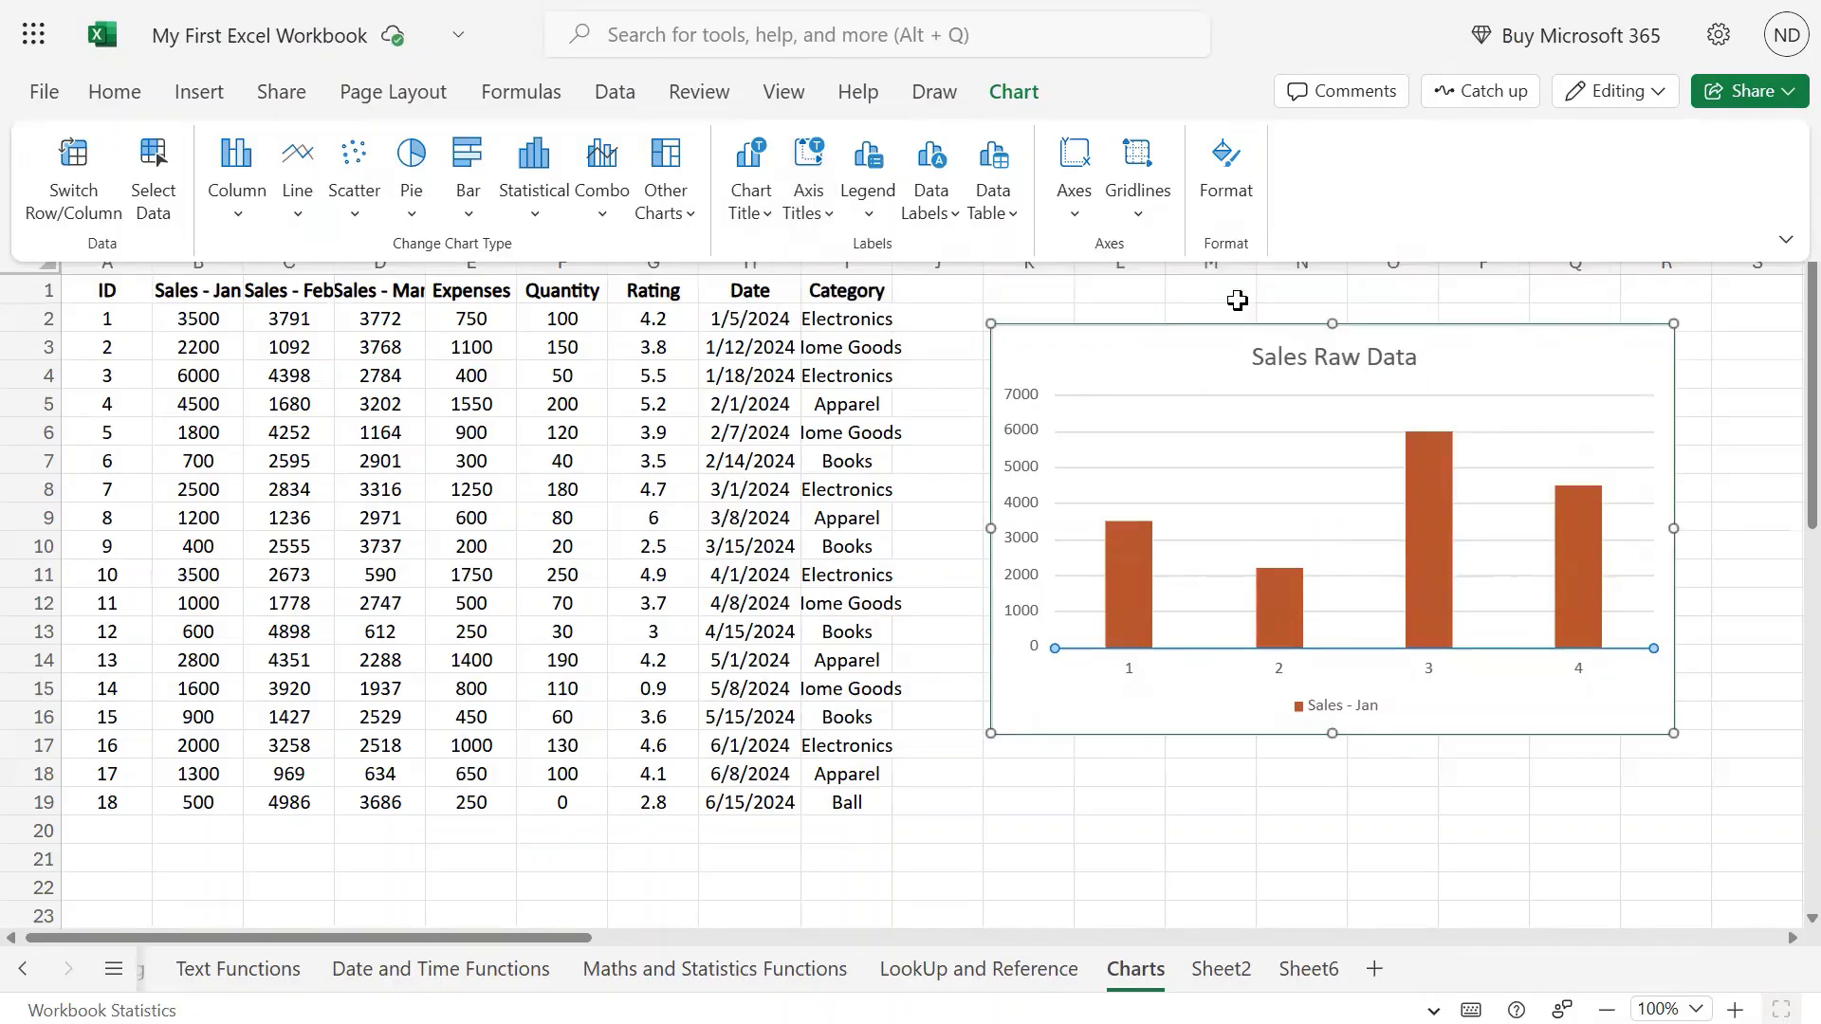
click(752, 197)
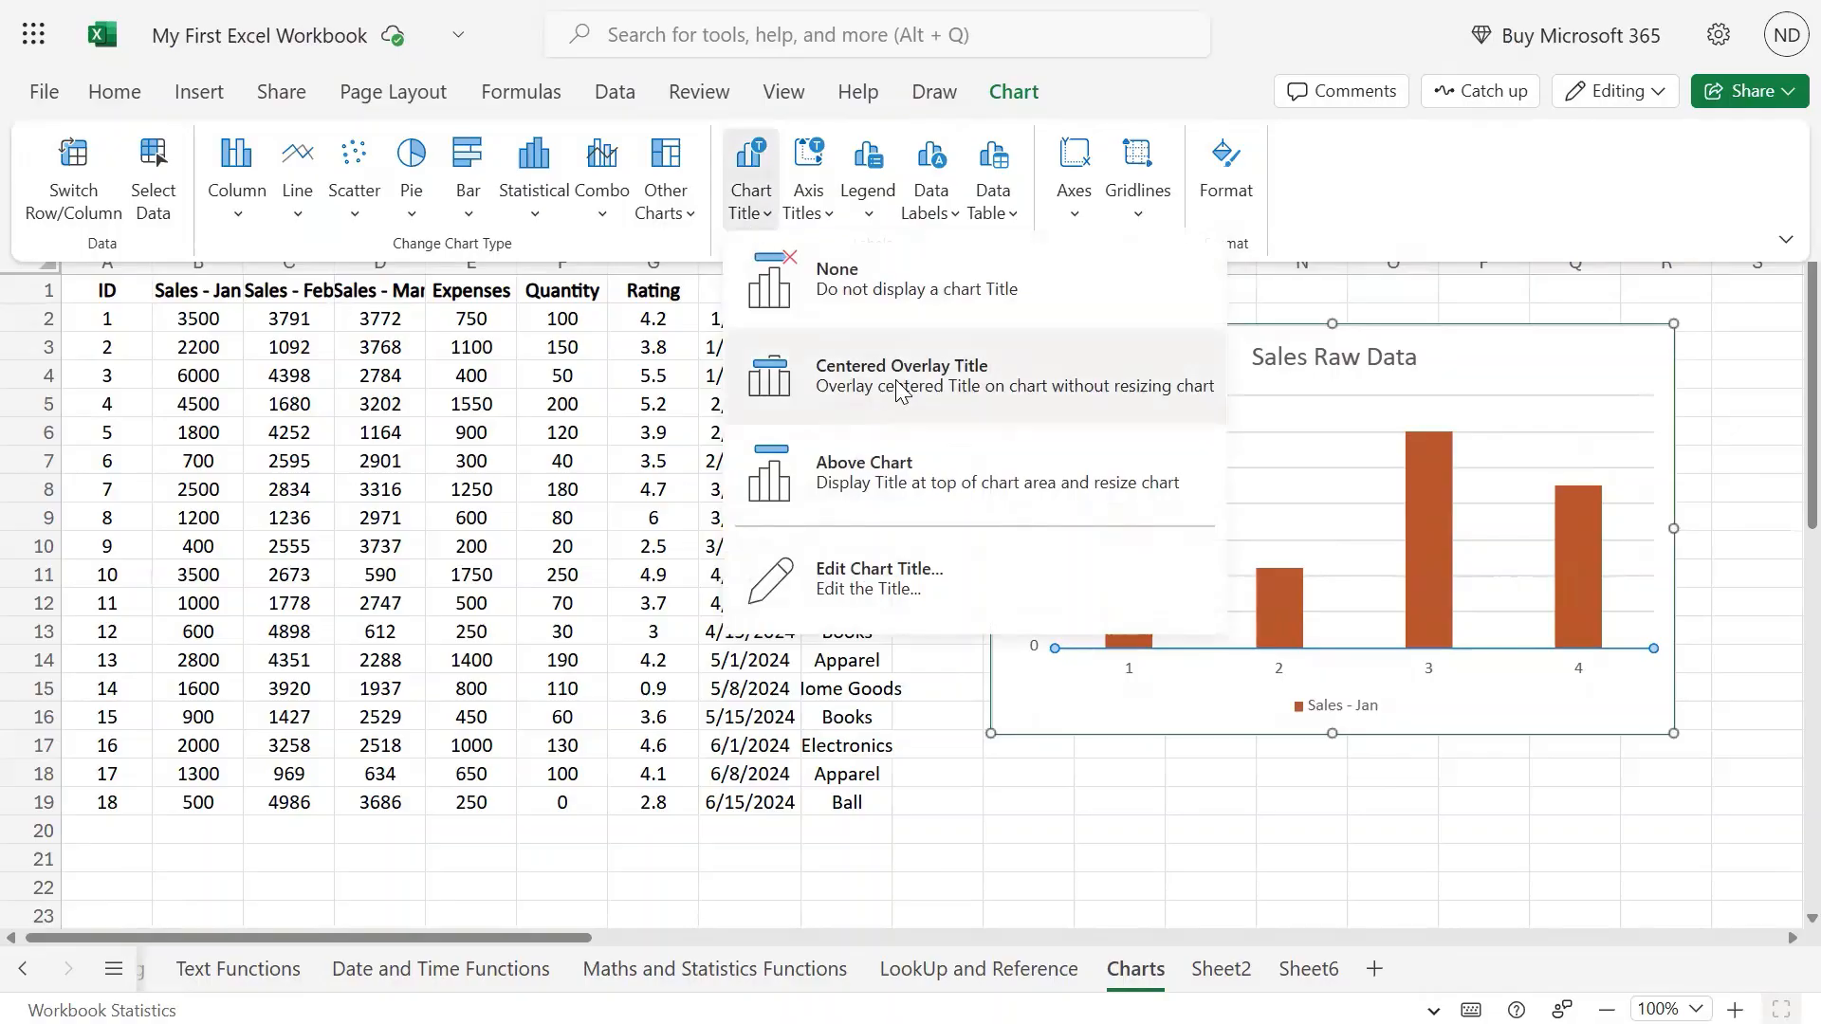
click(808, 198)
mouse_move(949, 252)
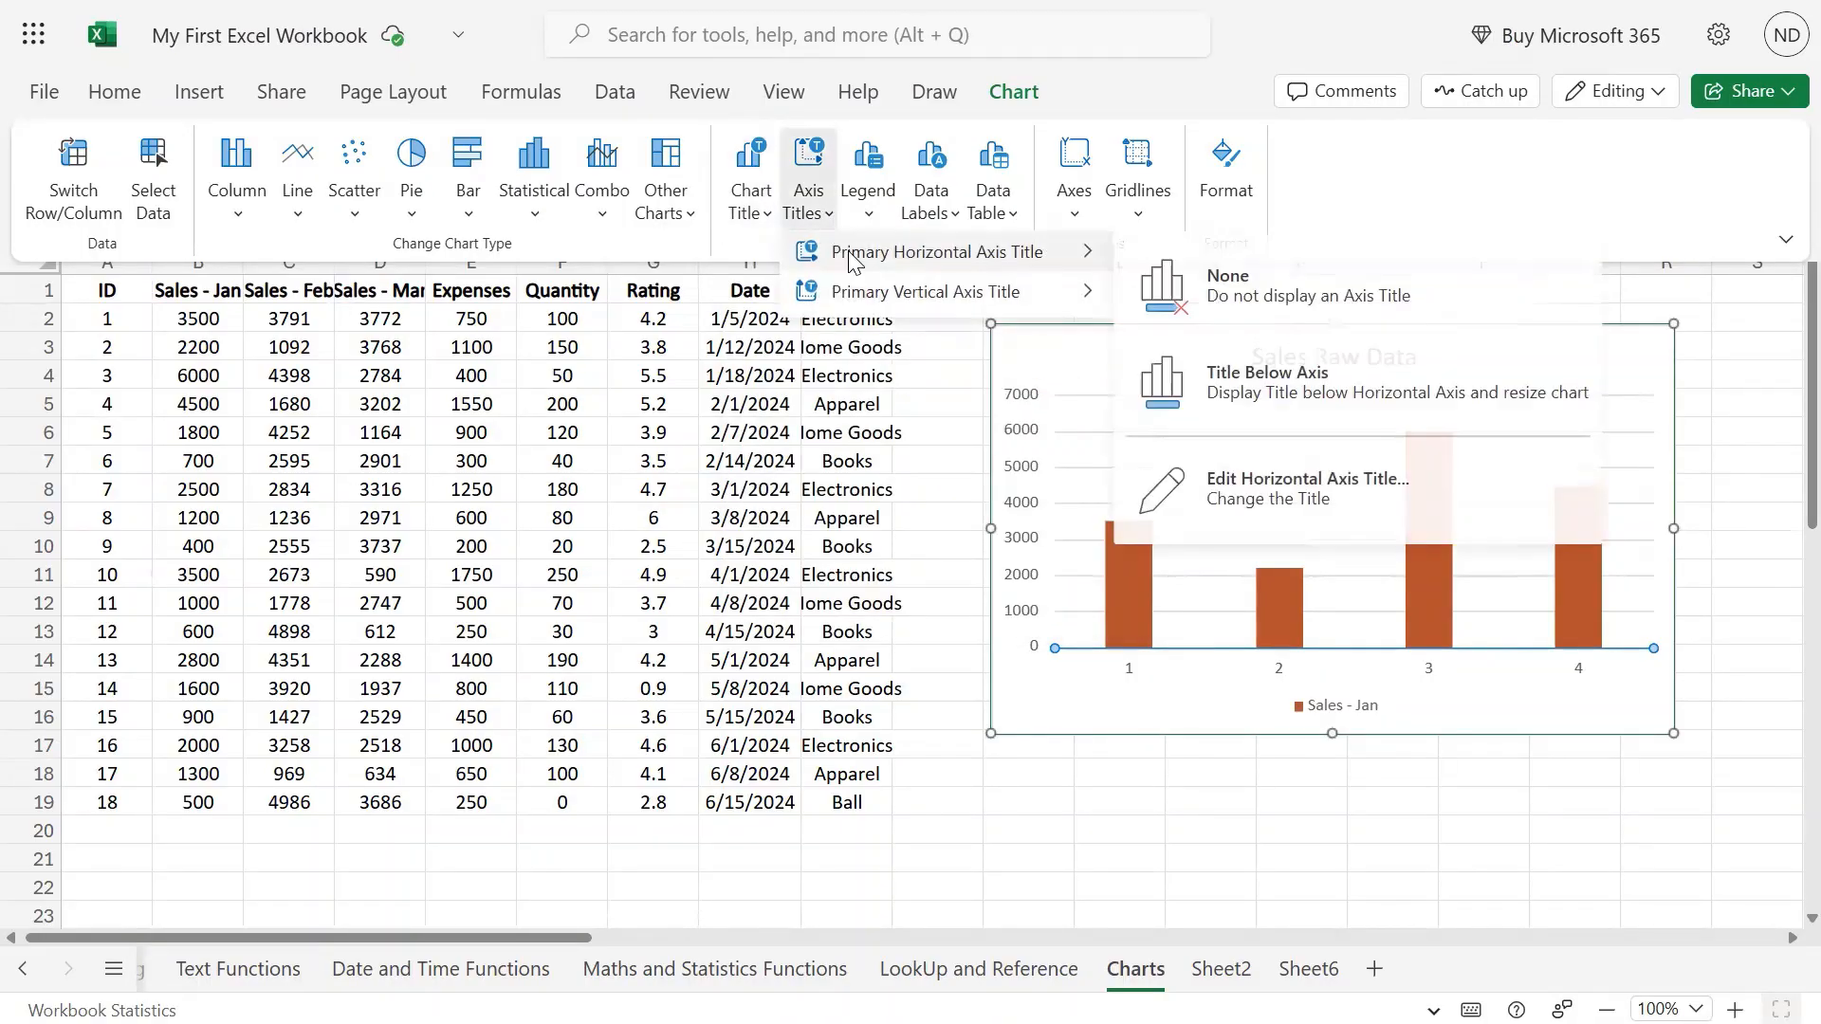
click(1309, 489)
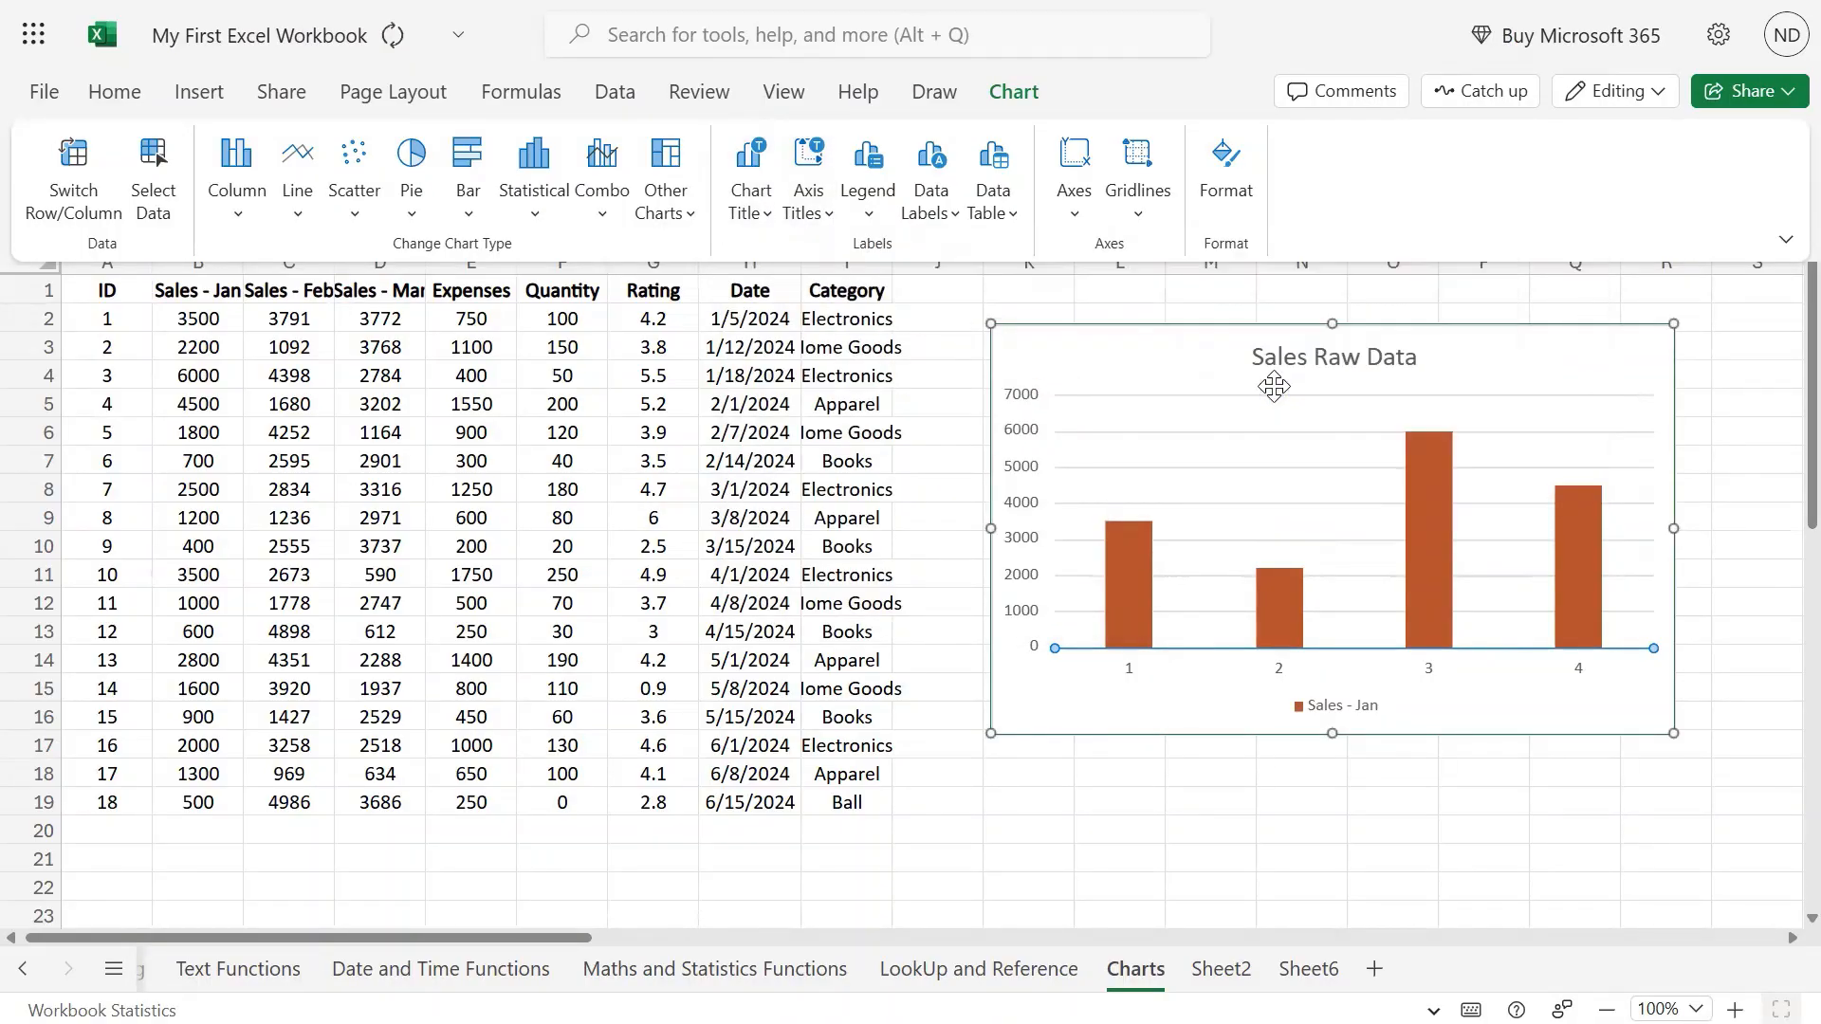
click(930, 526)
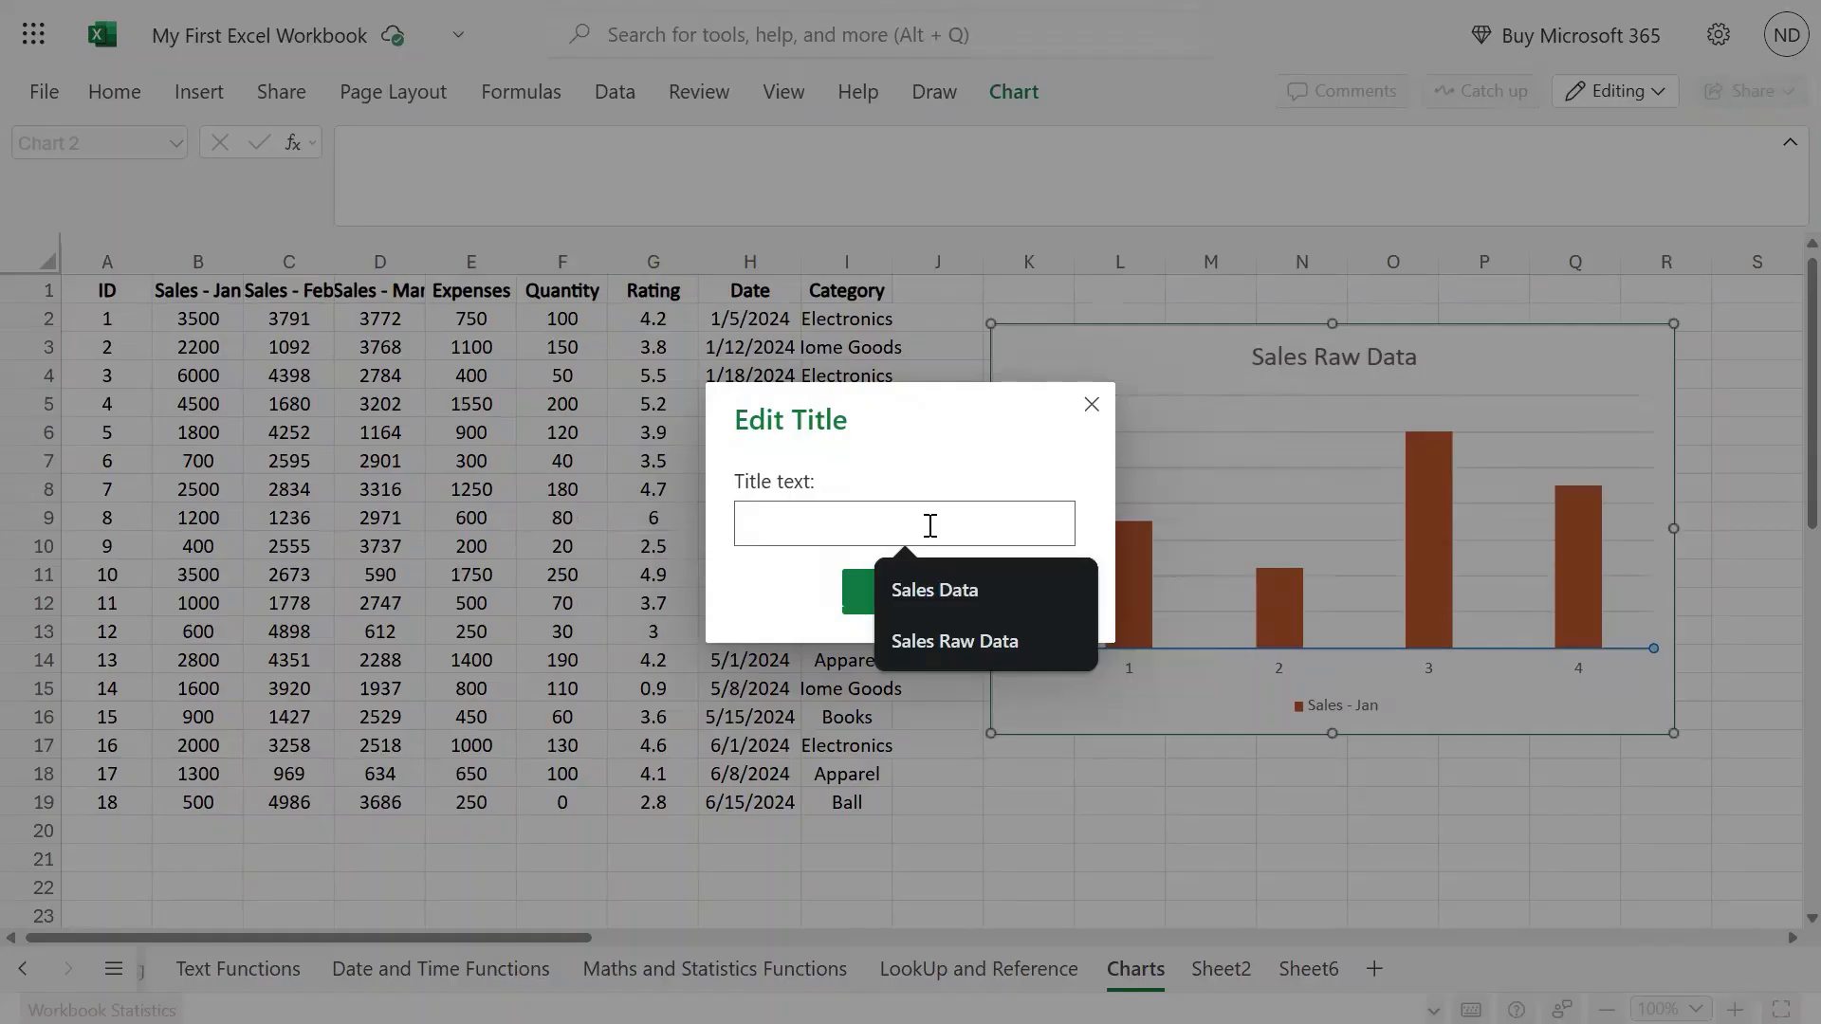
text(ID)
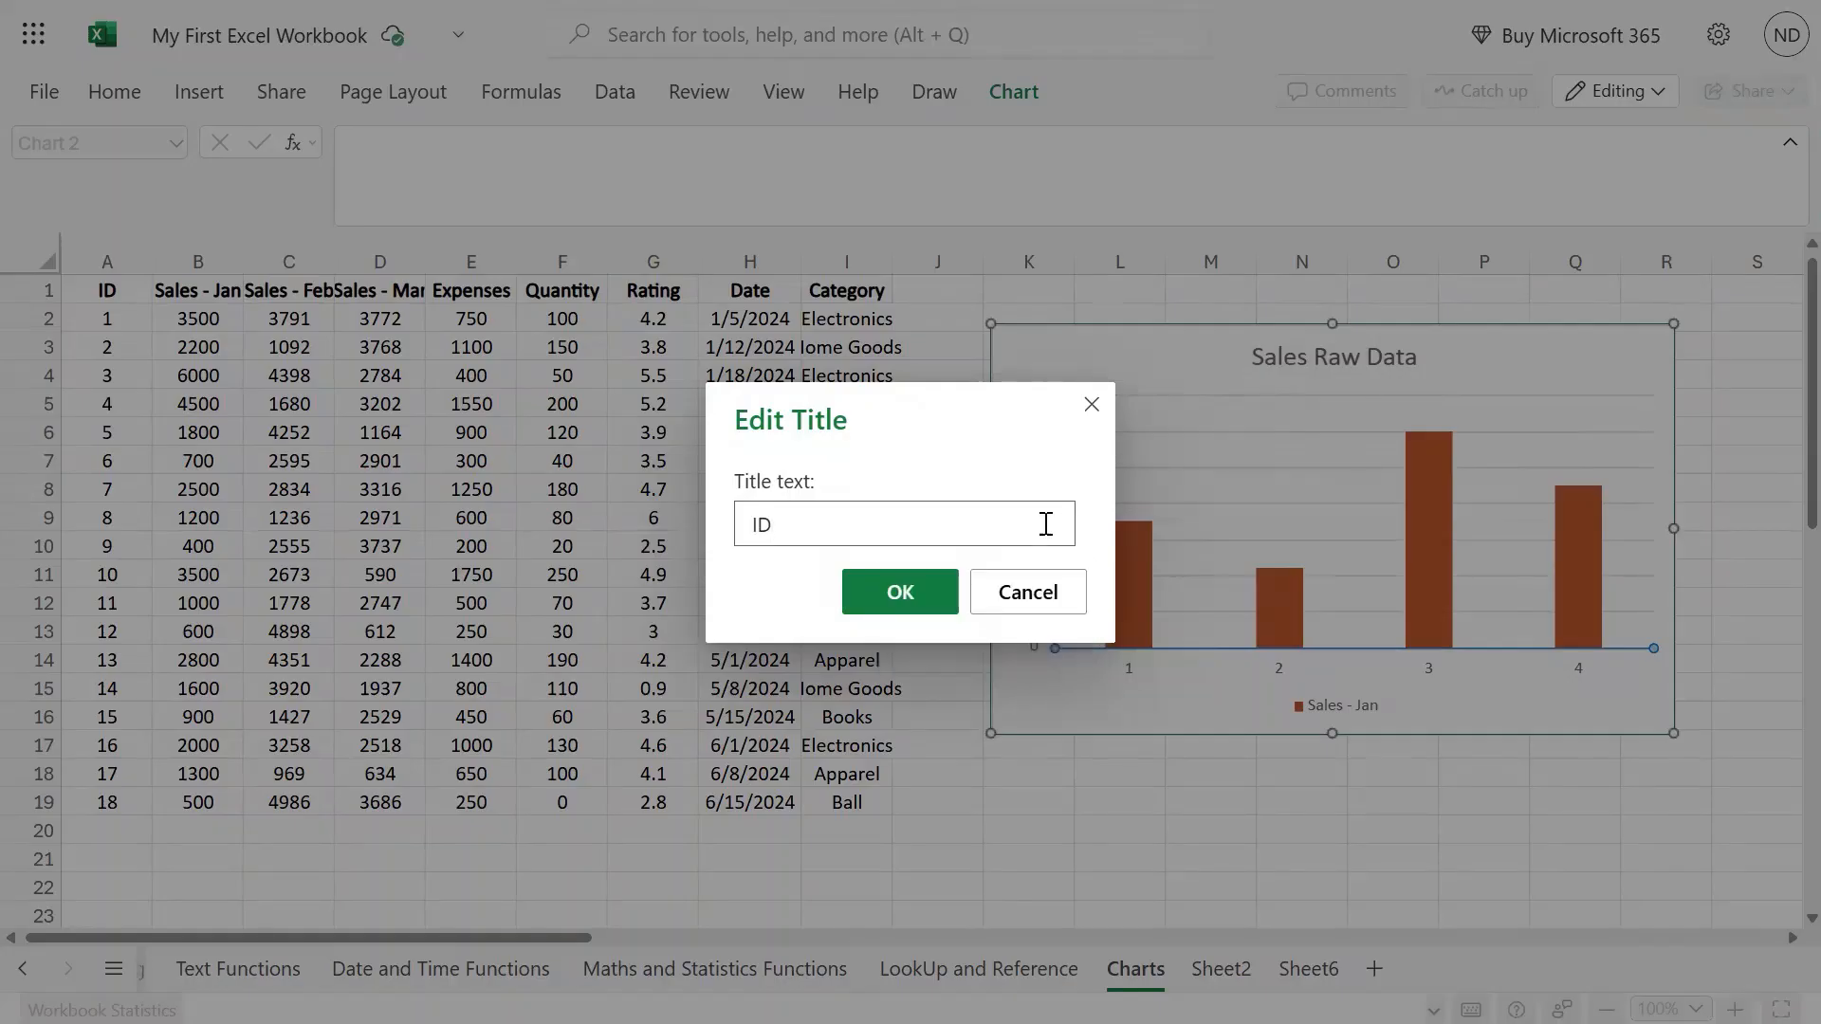
click(939, 592)
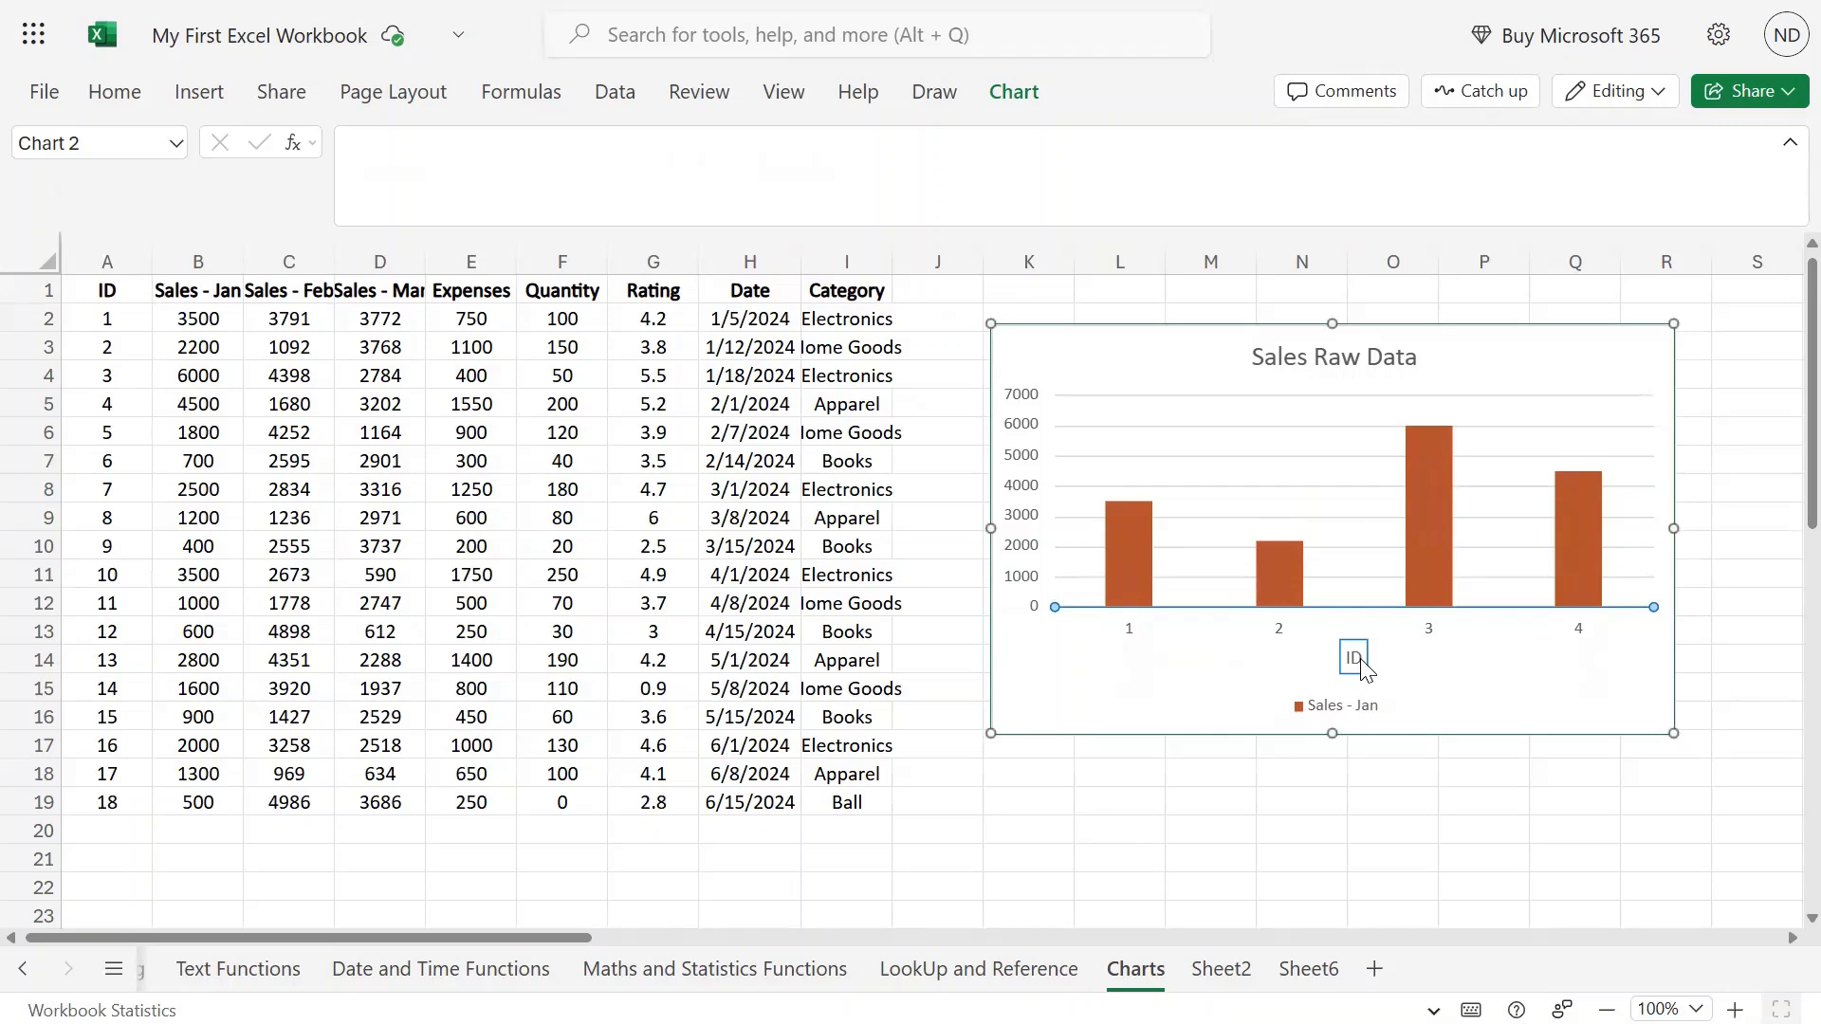
mouse_move(695, 96)
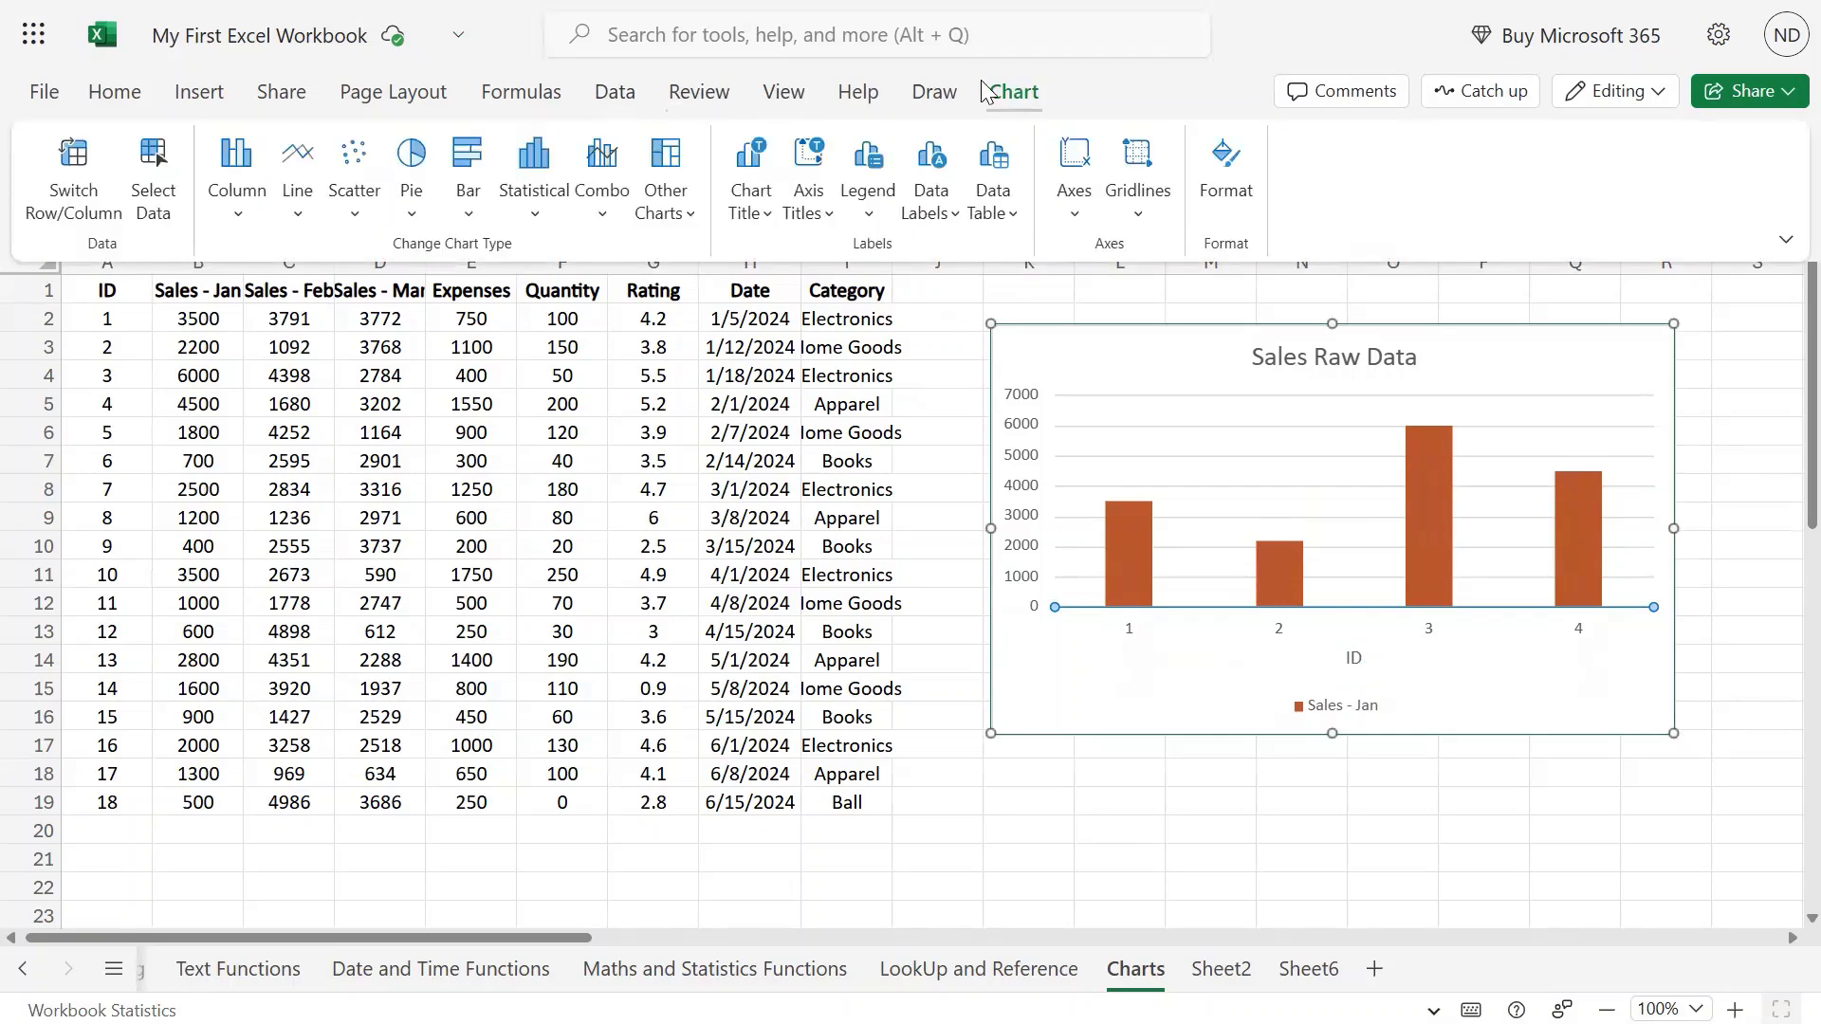
click(809, 194)
mouse_move(953, 258)
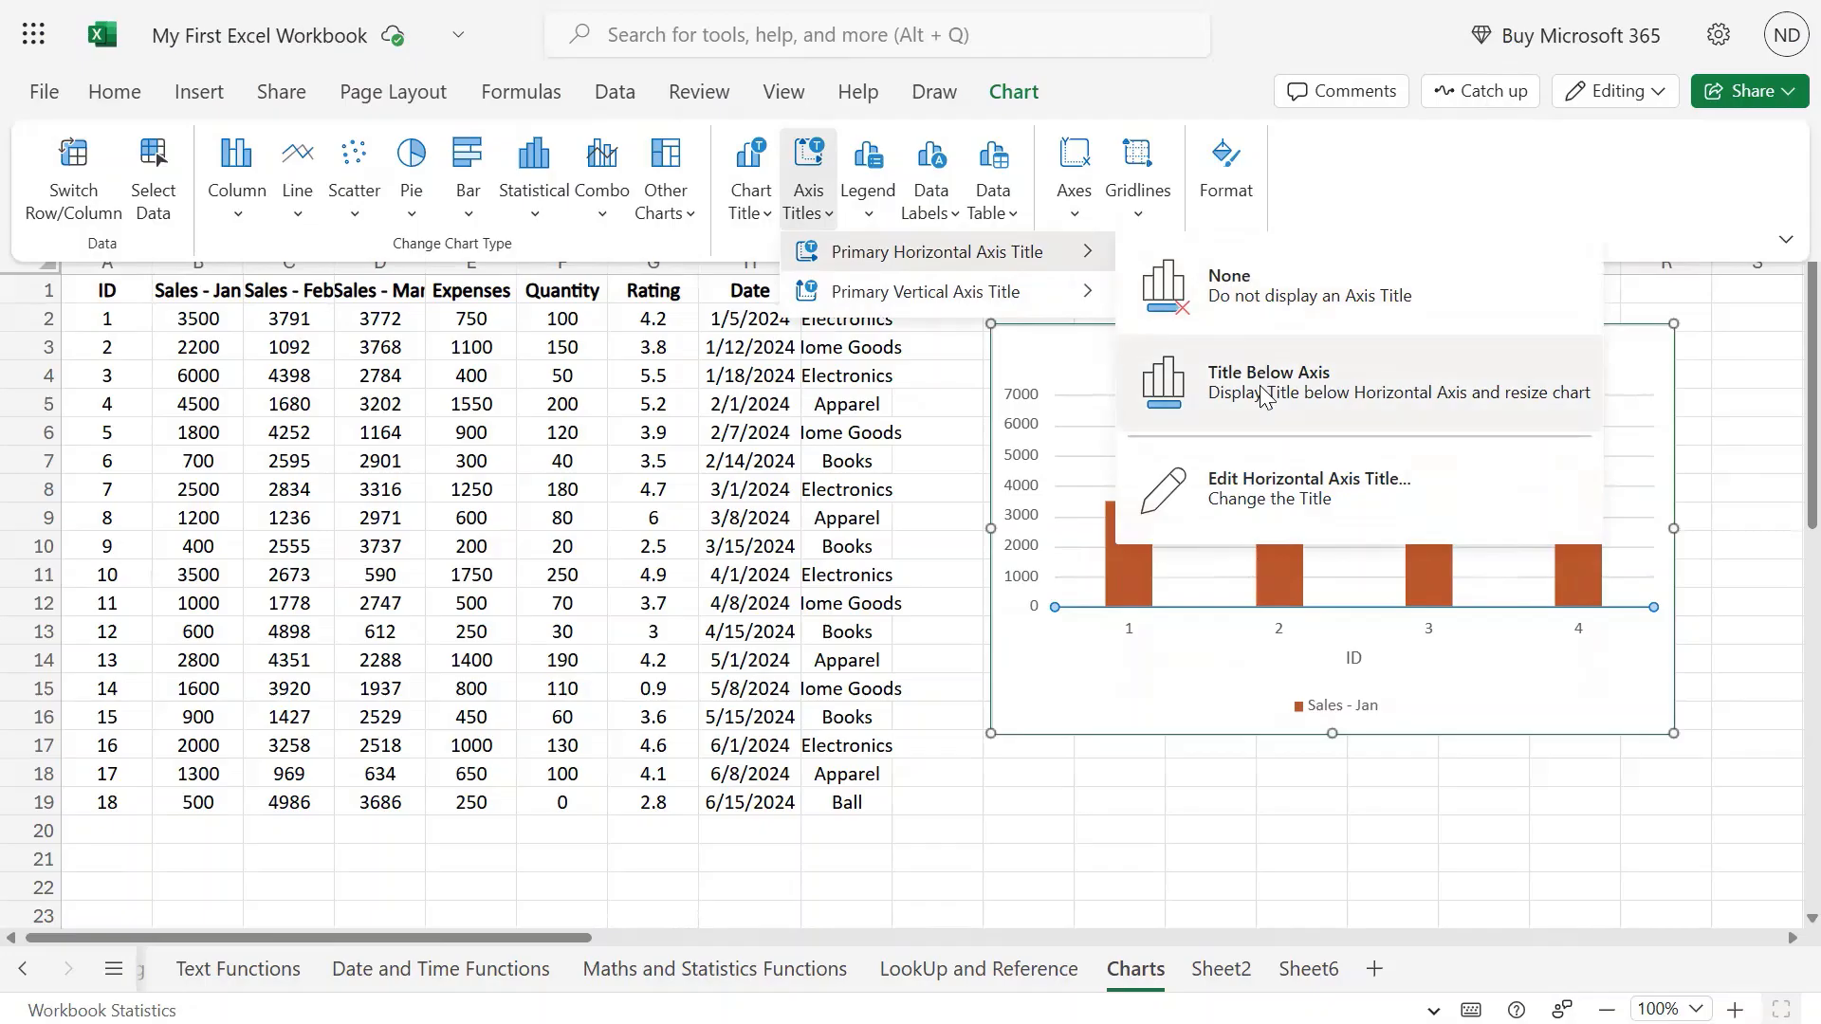
click(1271, 291)
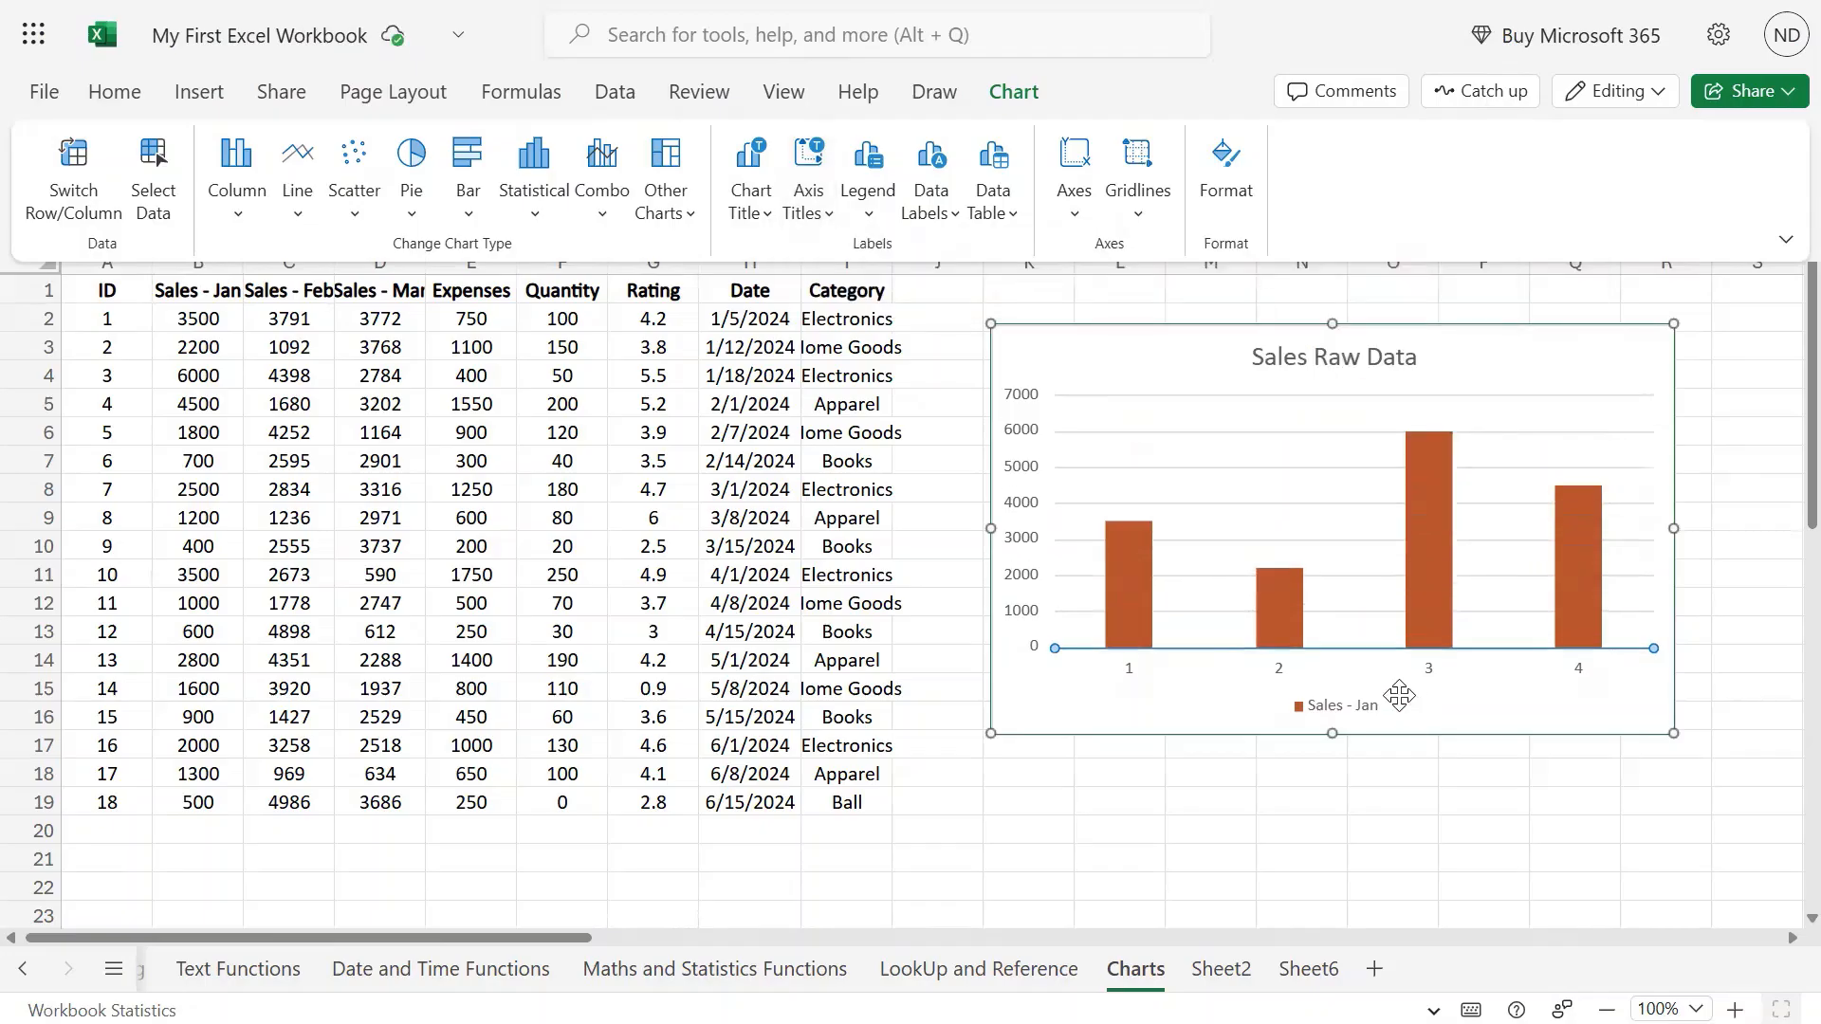
click(809, 195)
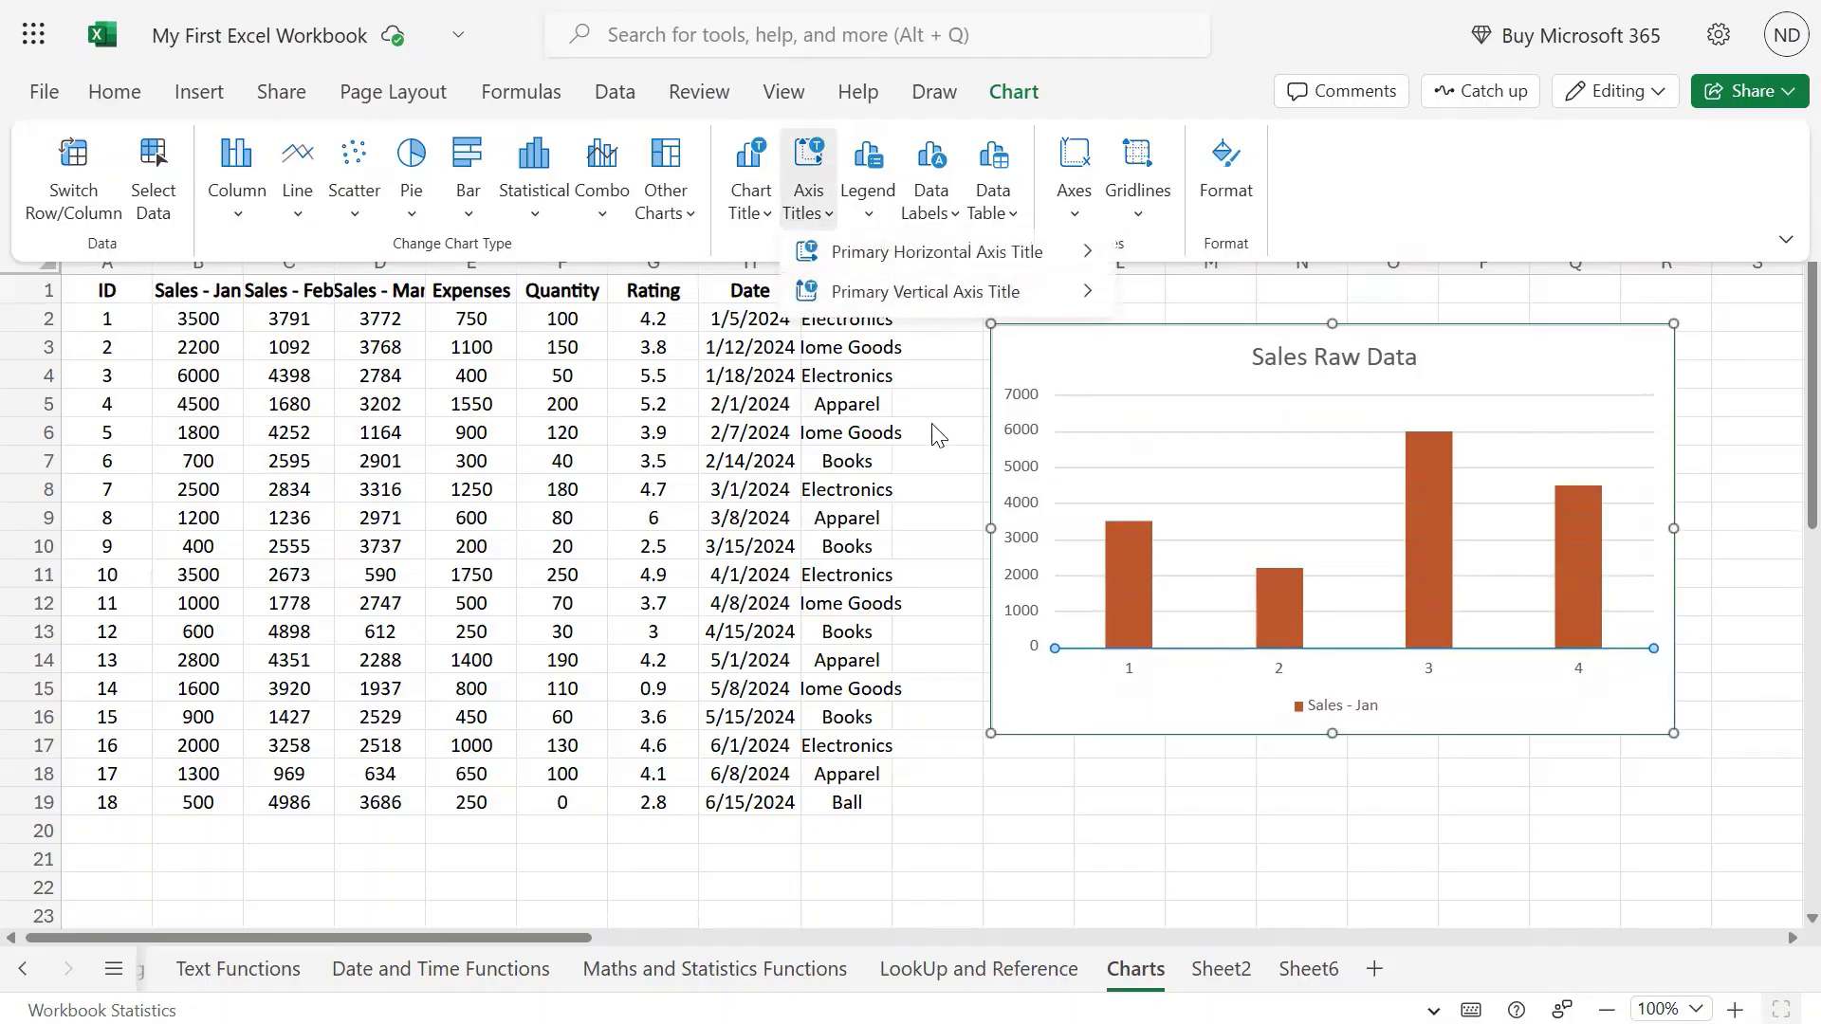
mouse_move(954, 261)
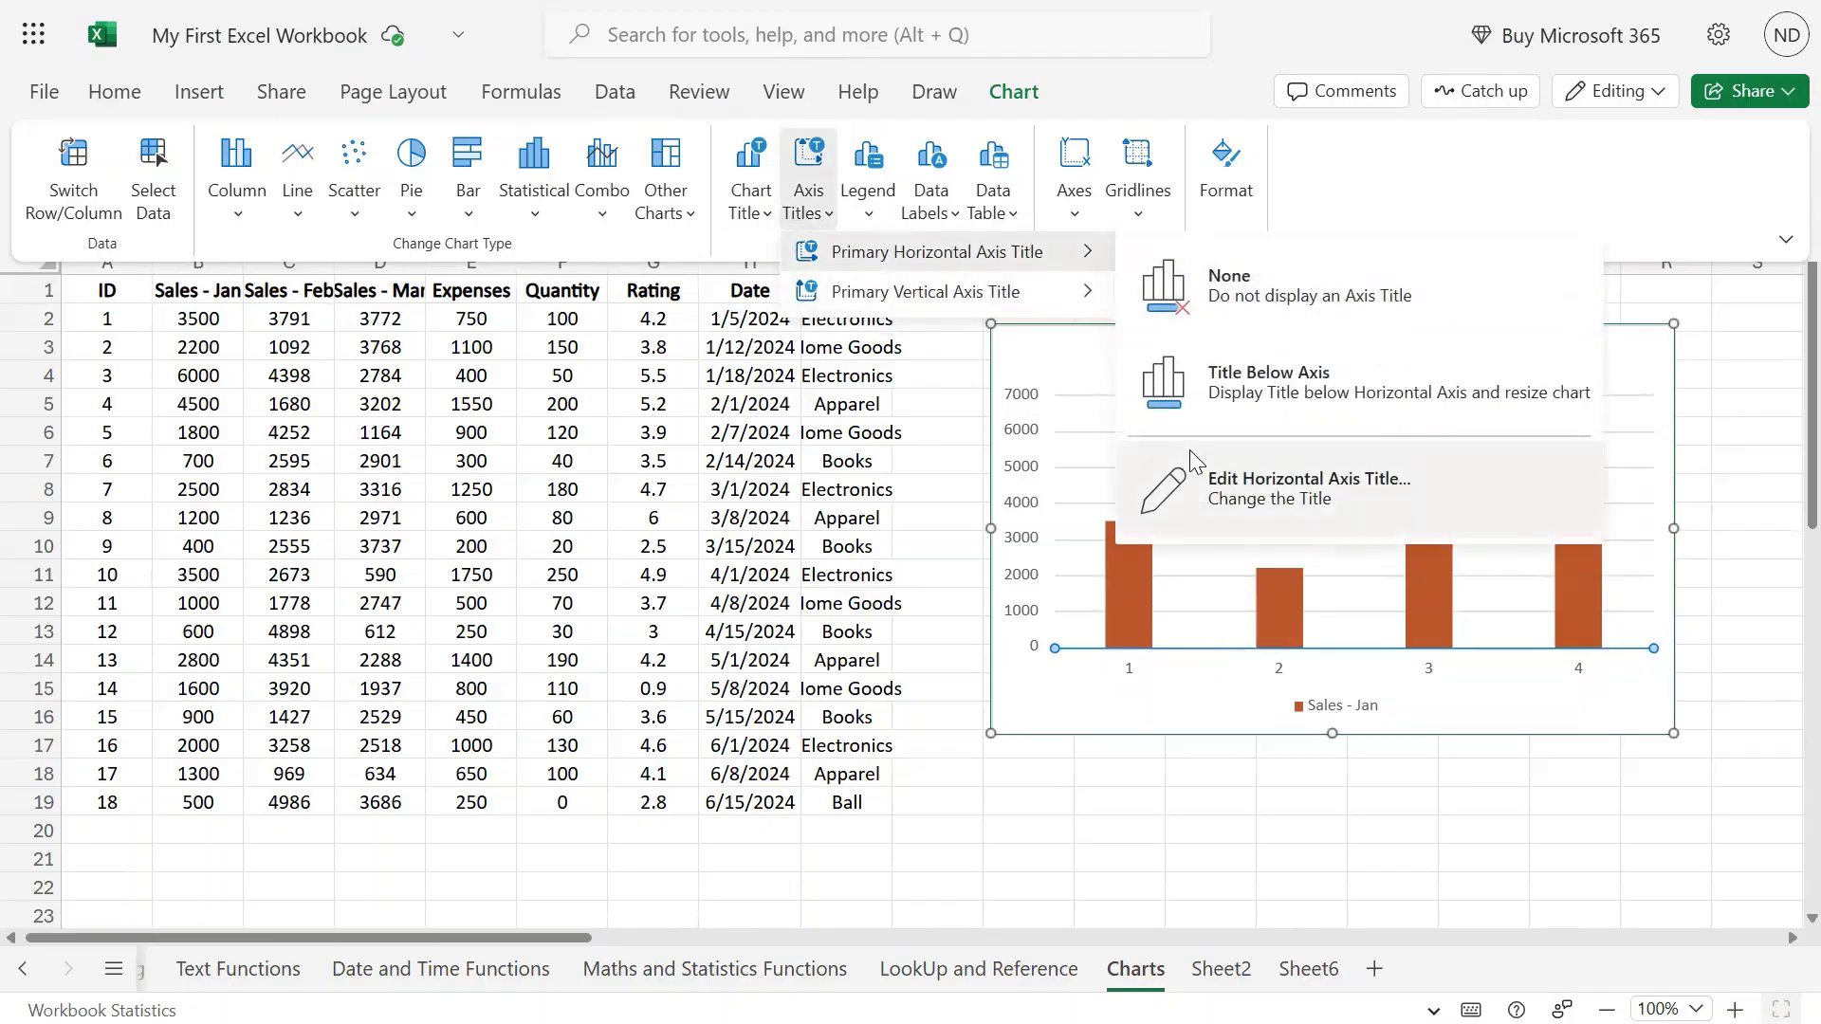
click(1207, 486)
click(968, 520)
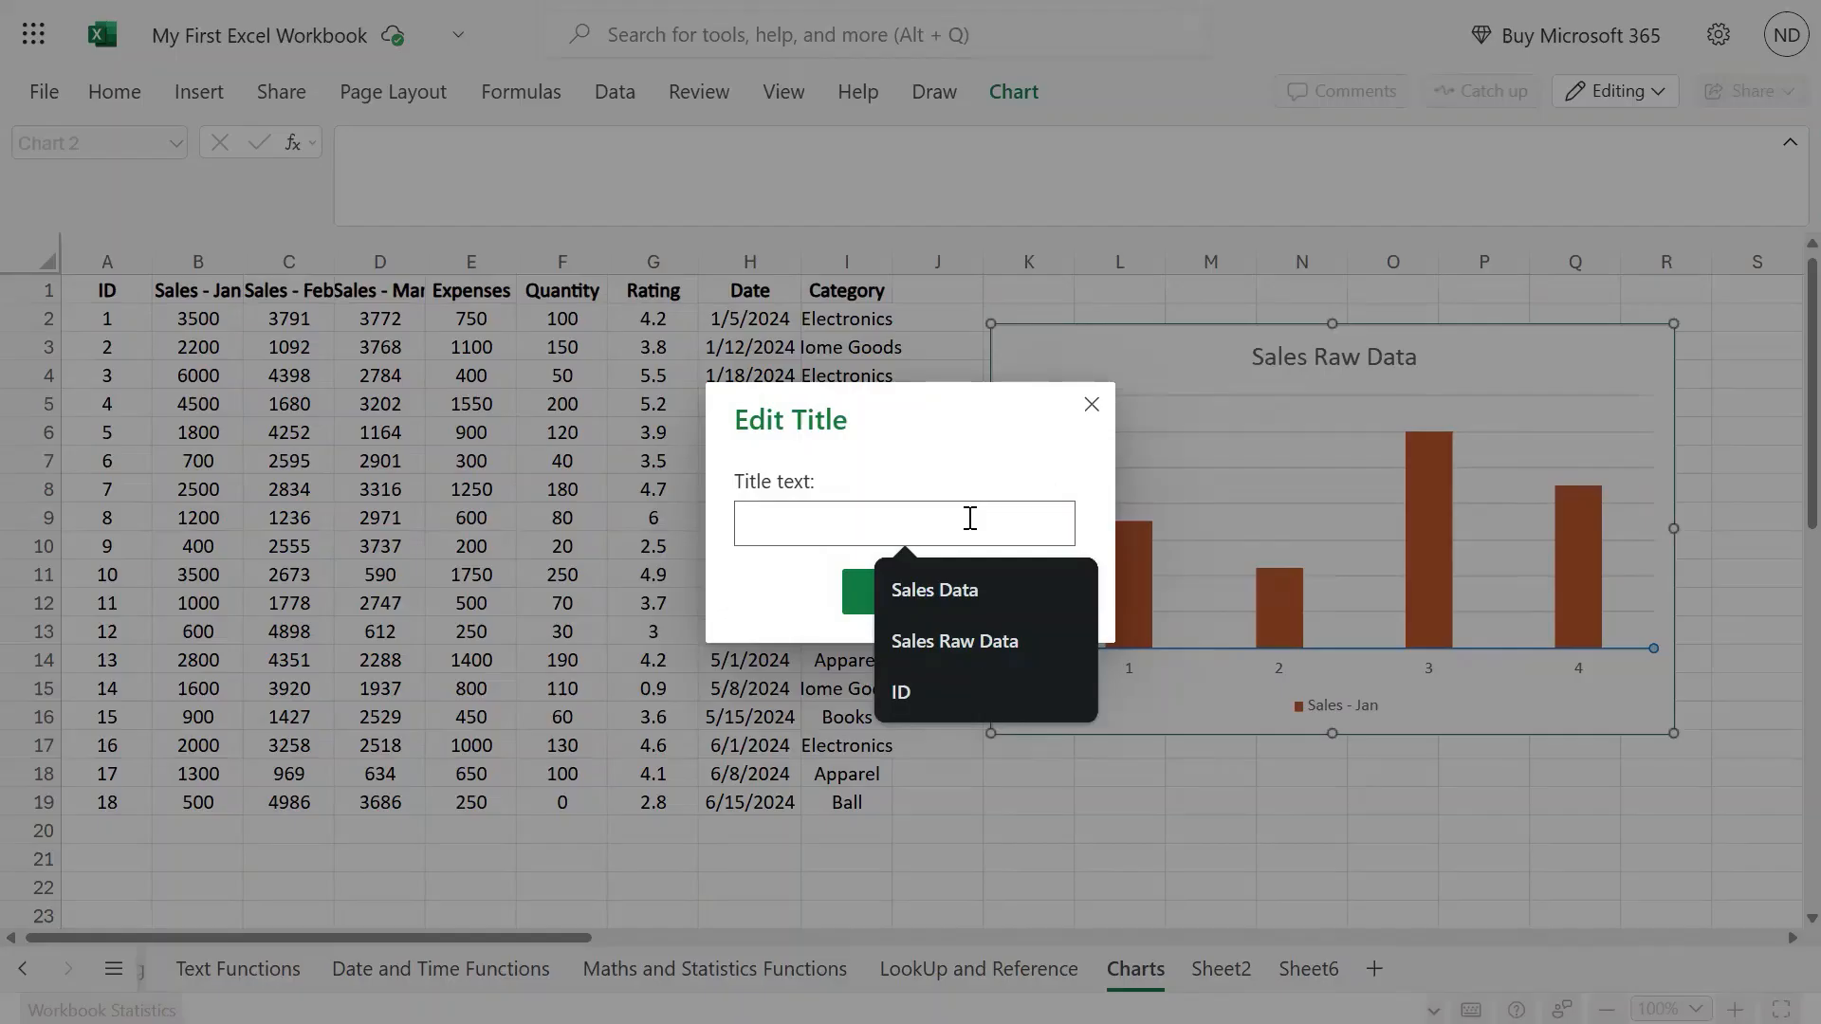
click(1092, 405)
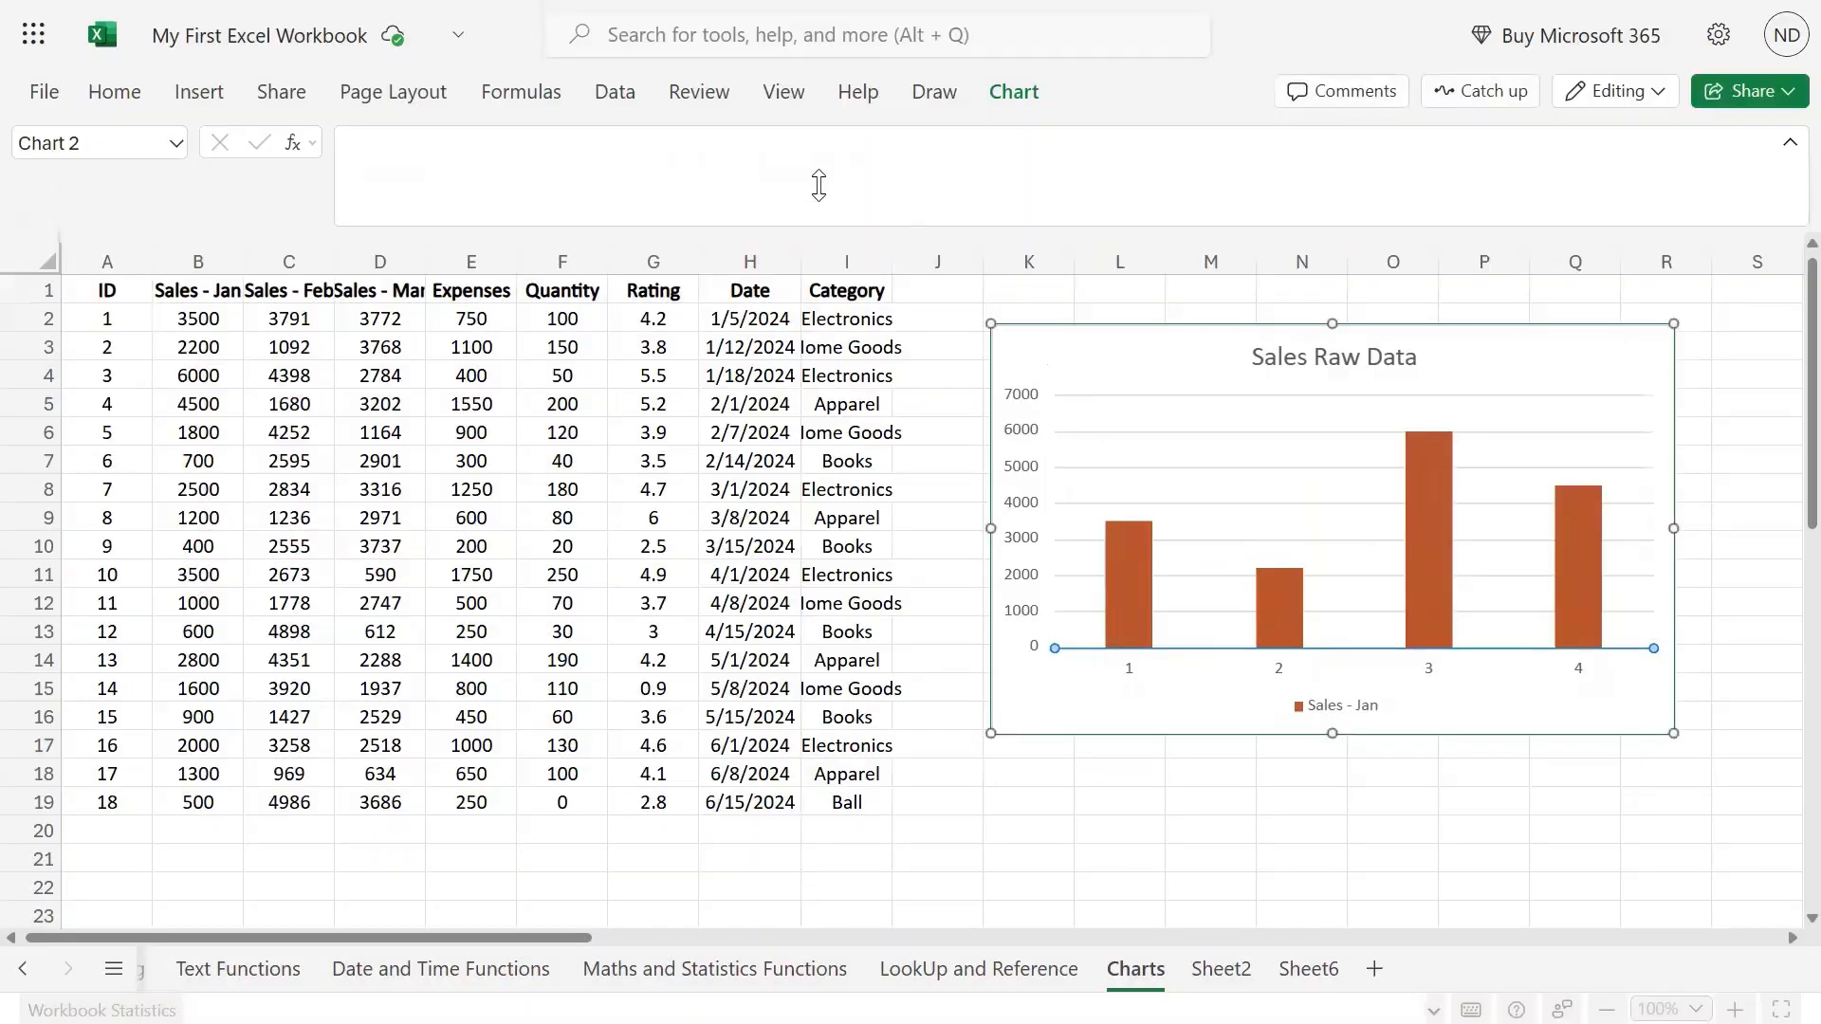
click(726, 104)
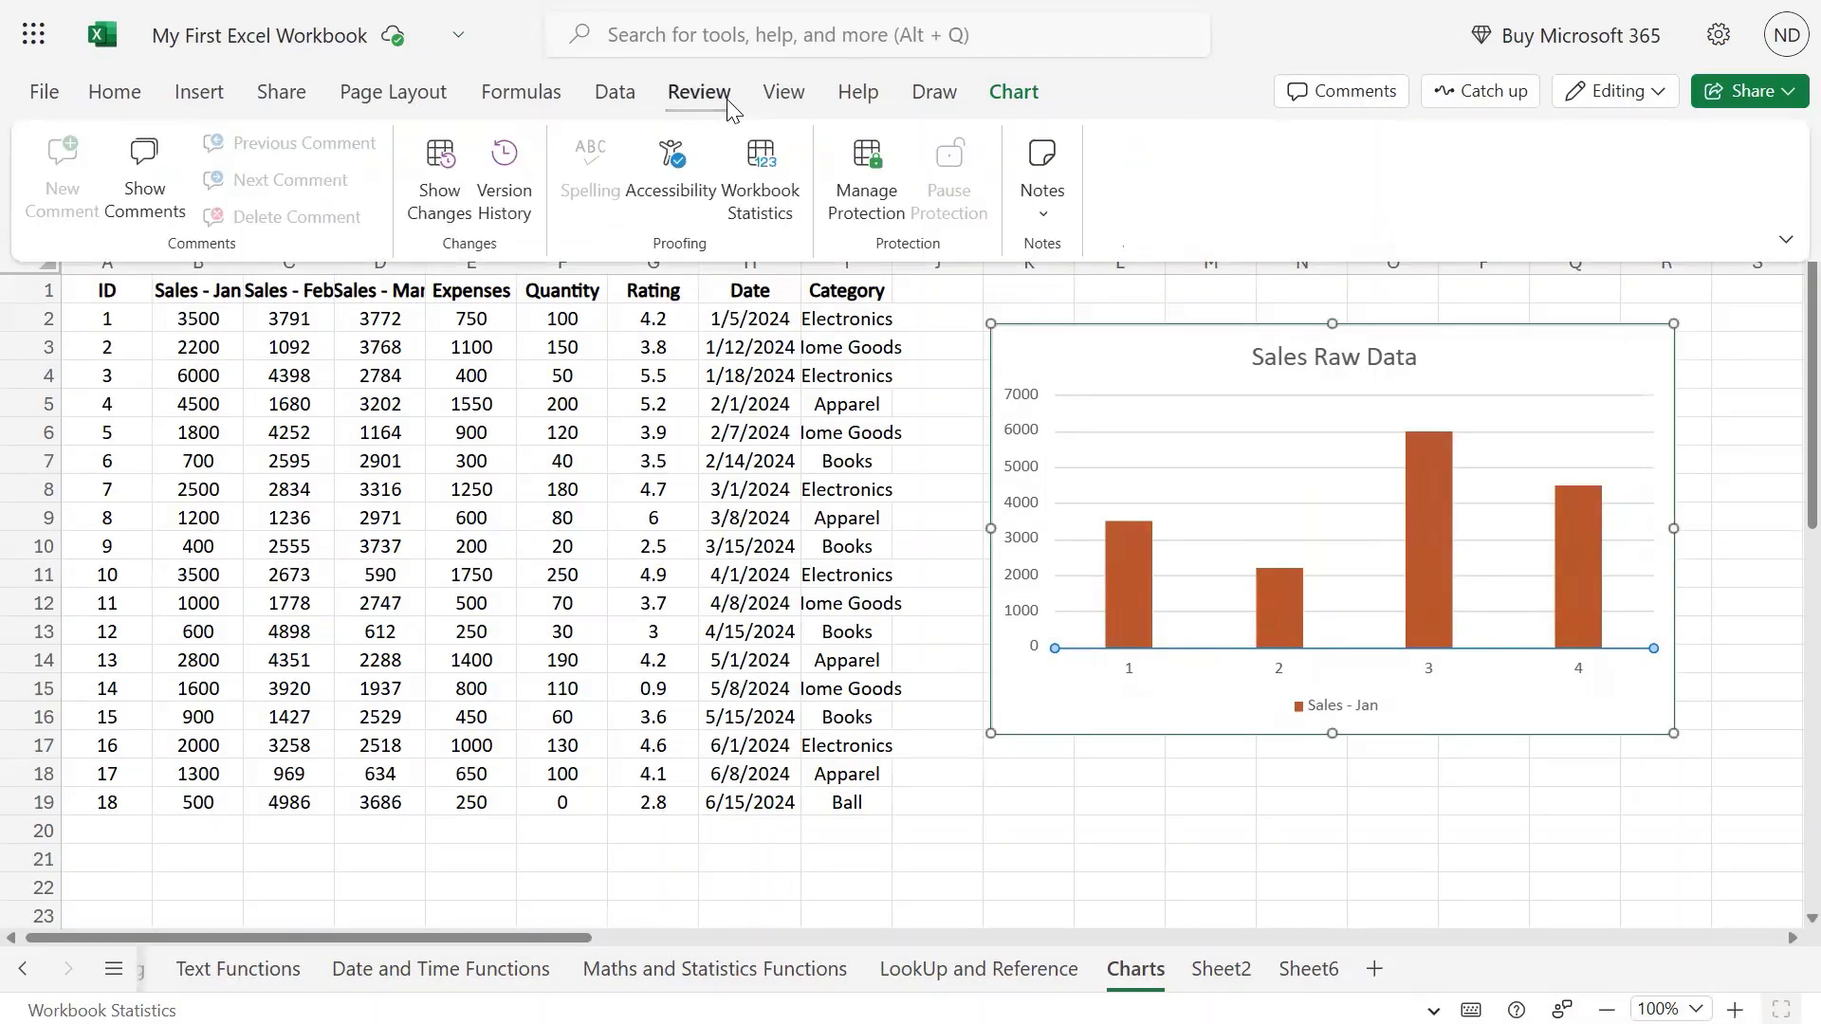
Add a primary vertical axis title reading 'Sales (Amt)'.
click(1013, 94)
click(808, 199)
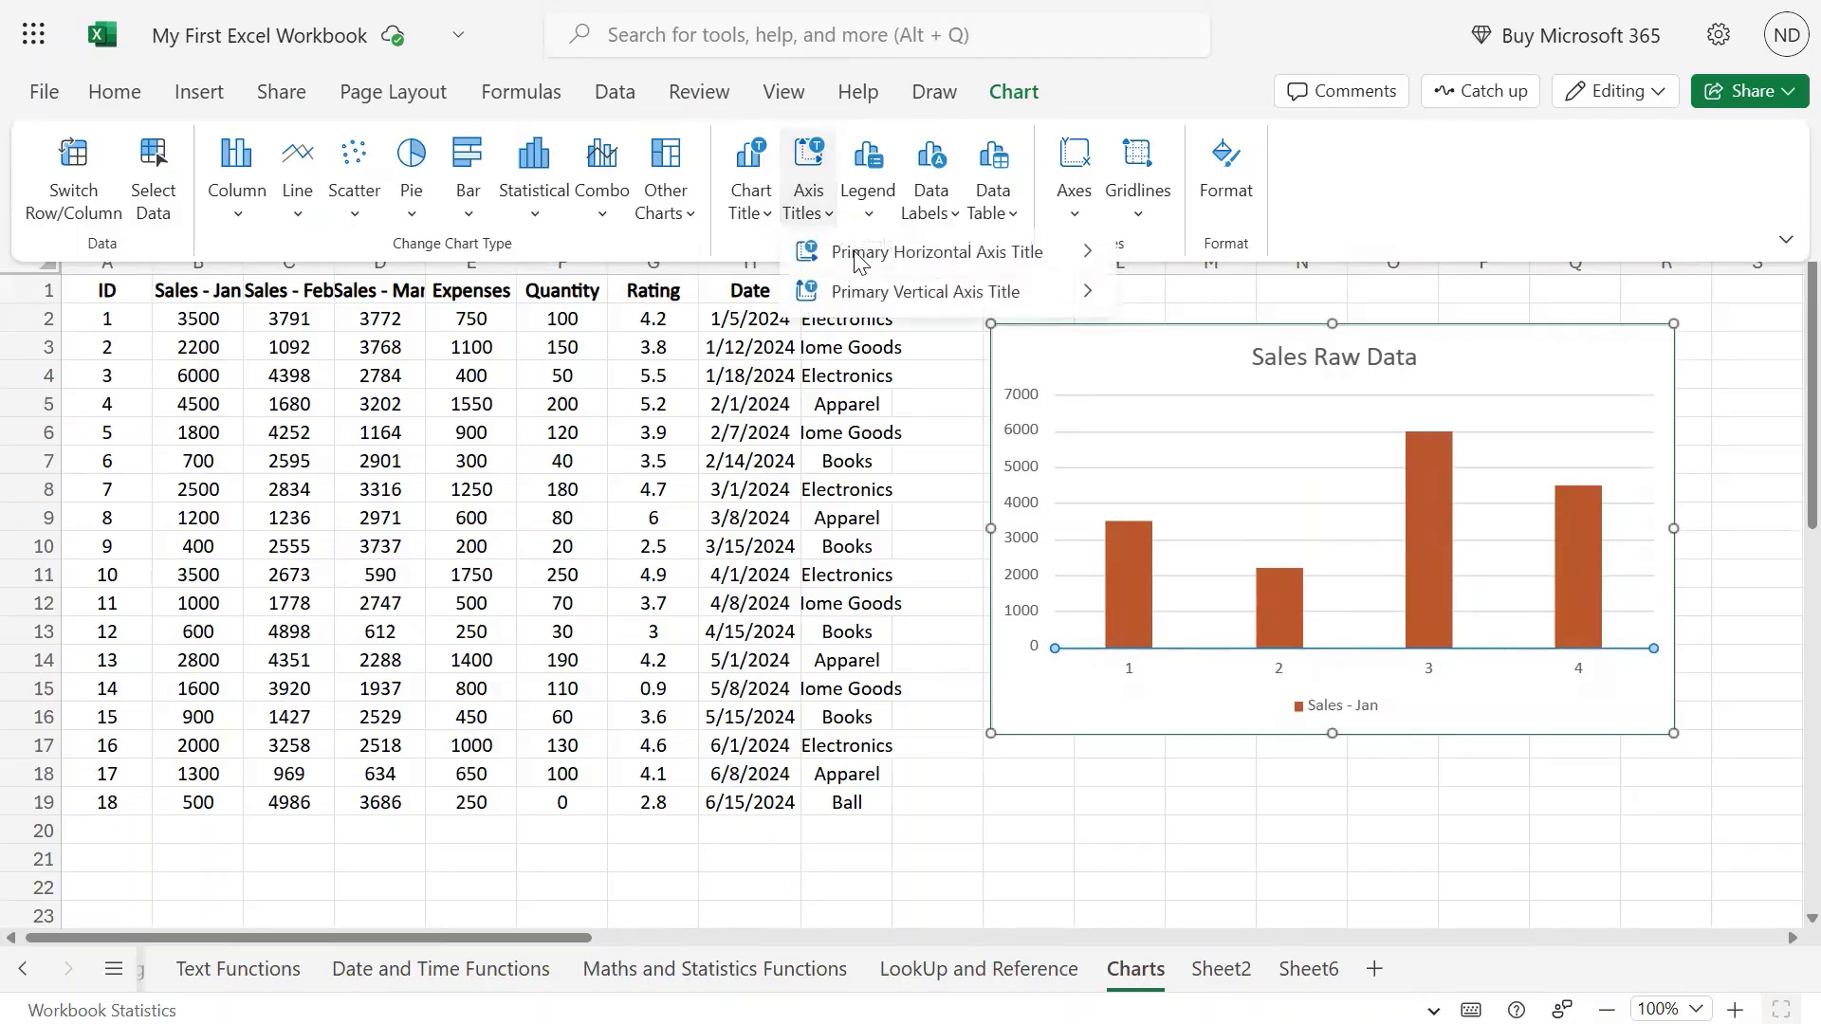
mouse_move(939, 292)
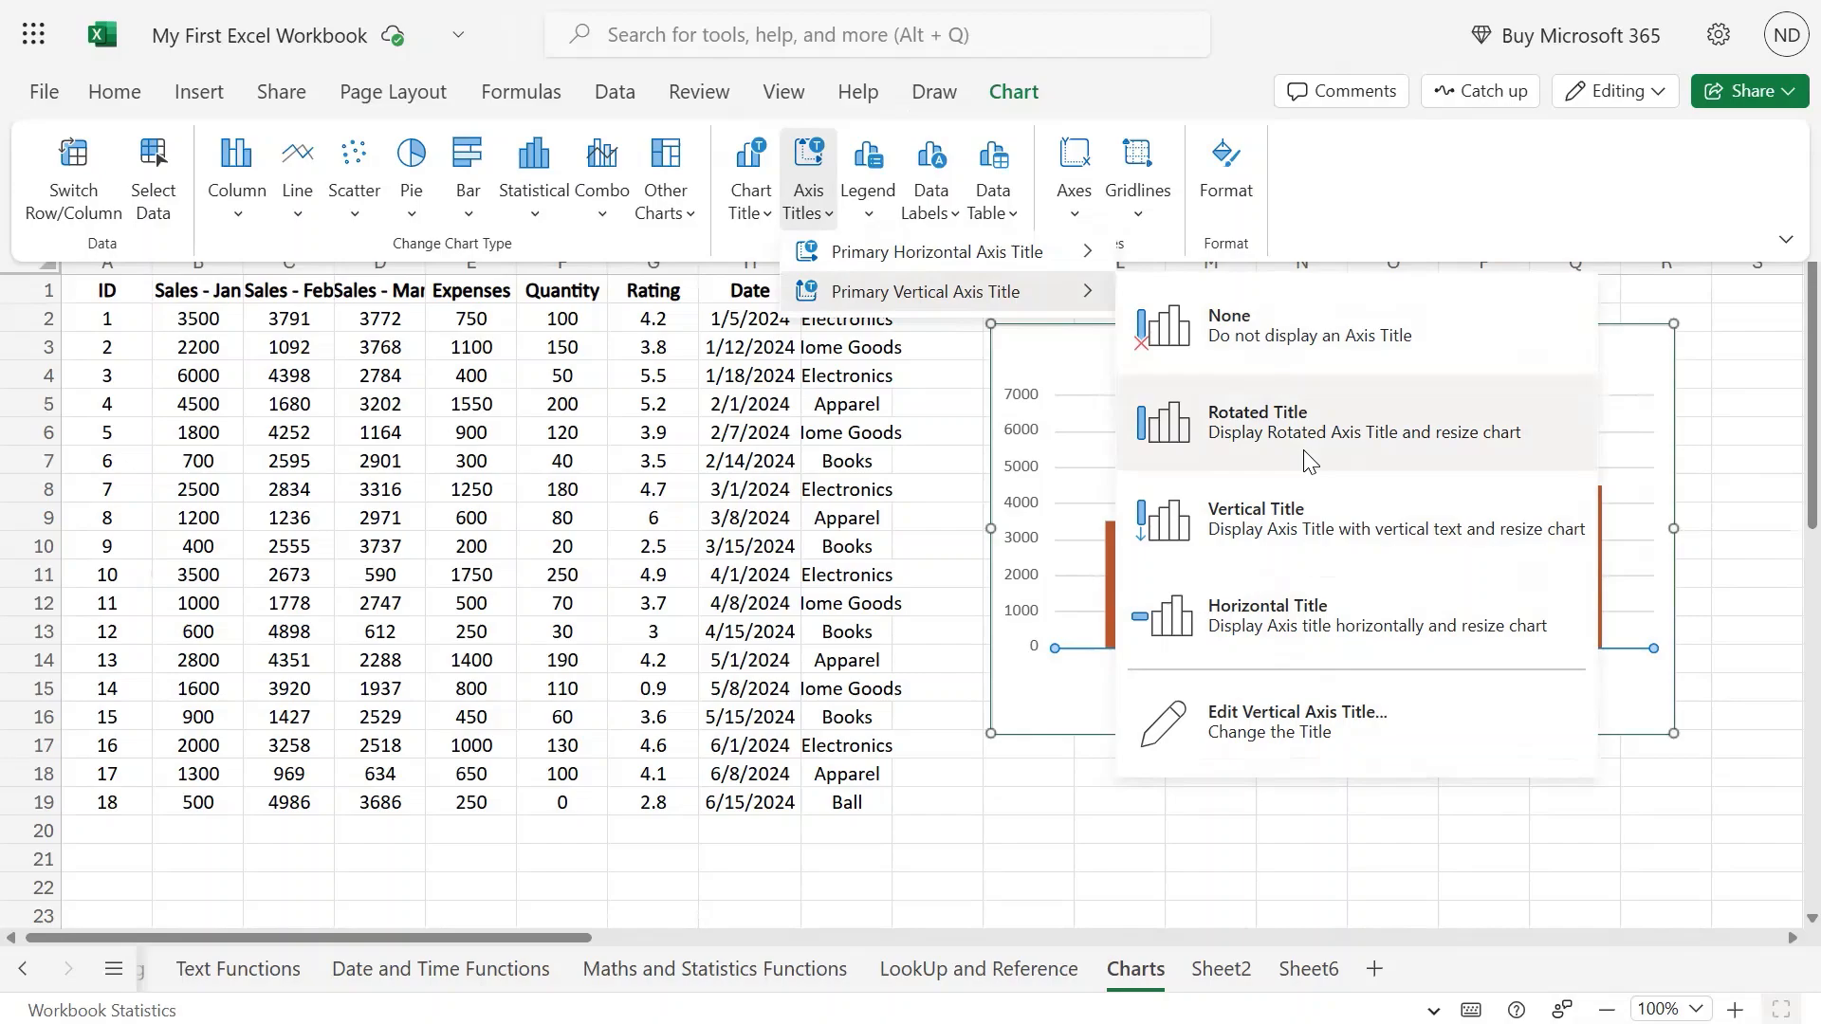
click(1269, 715)
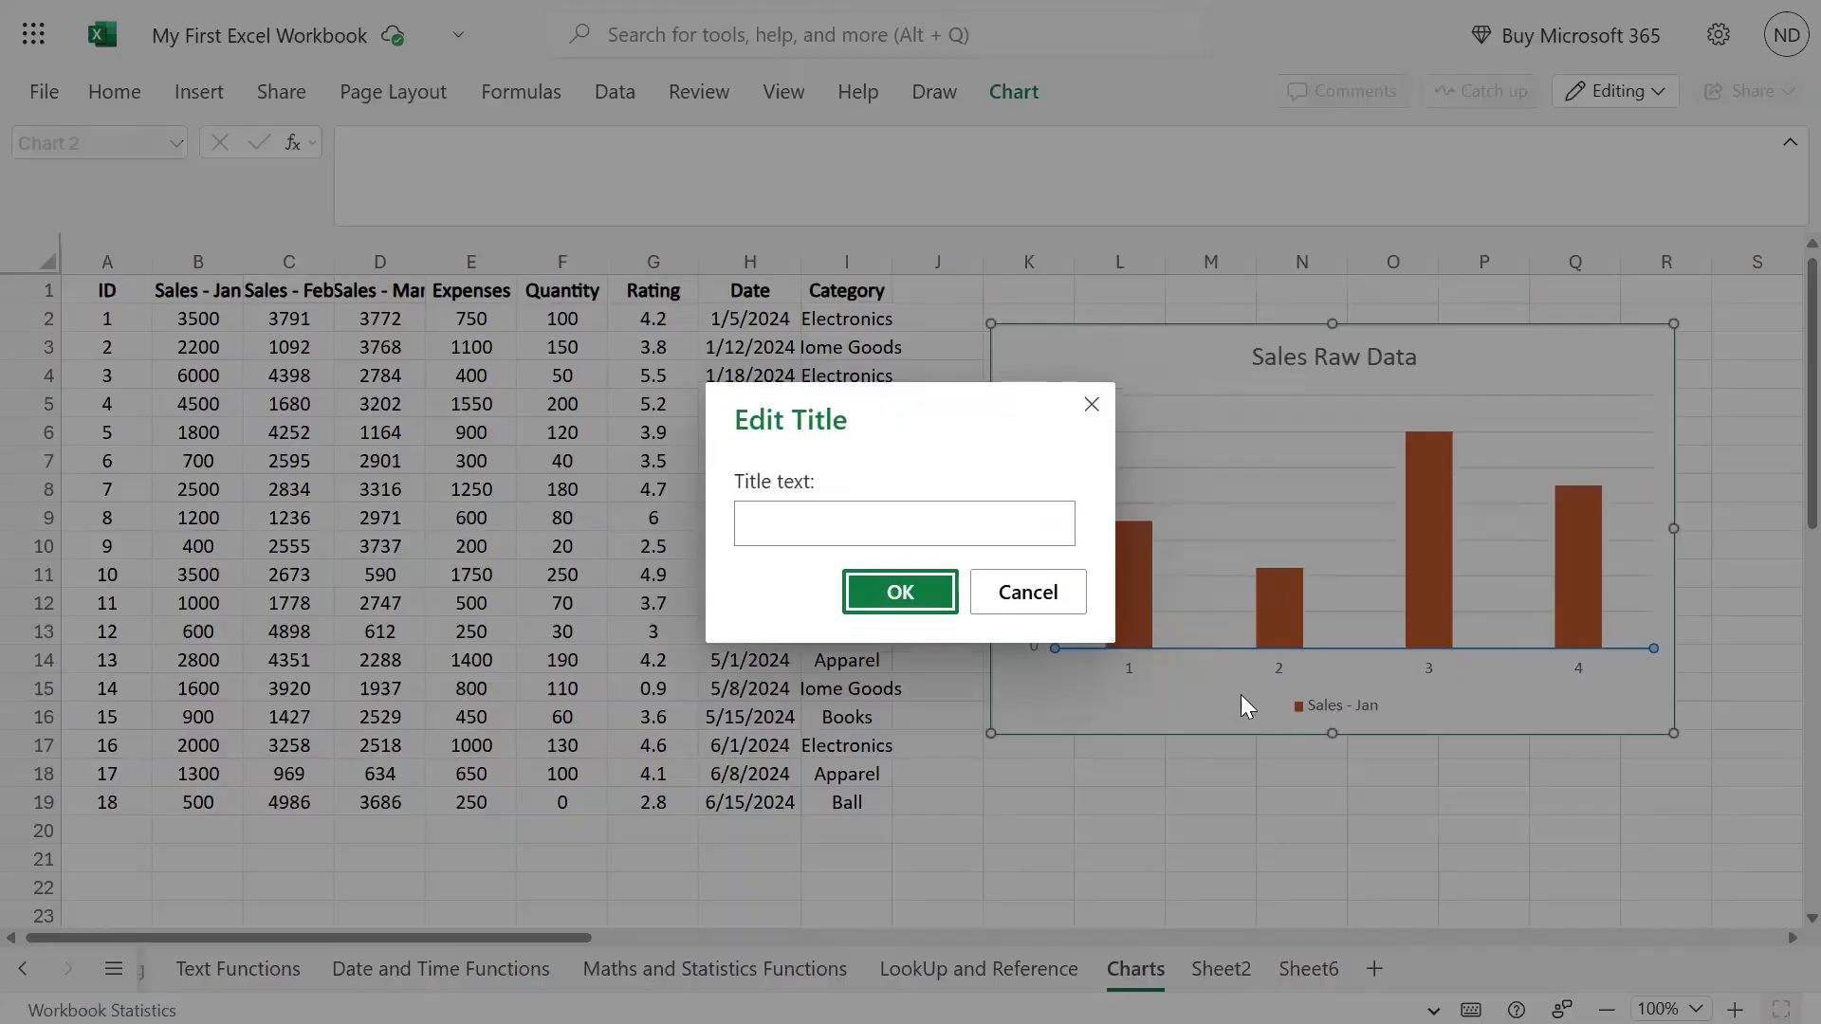
click(813, 537)
text(S)
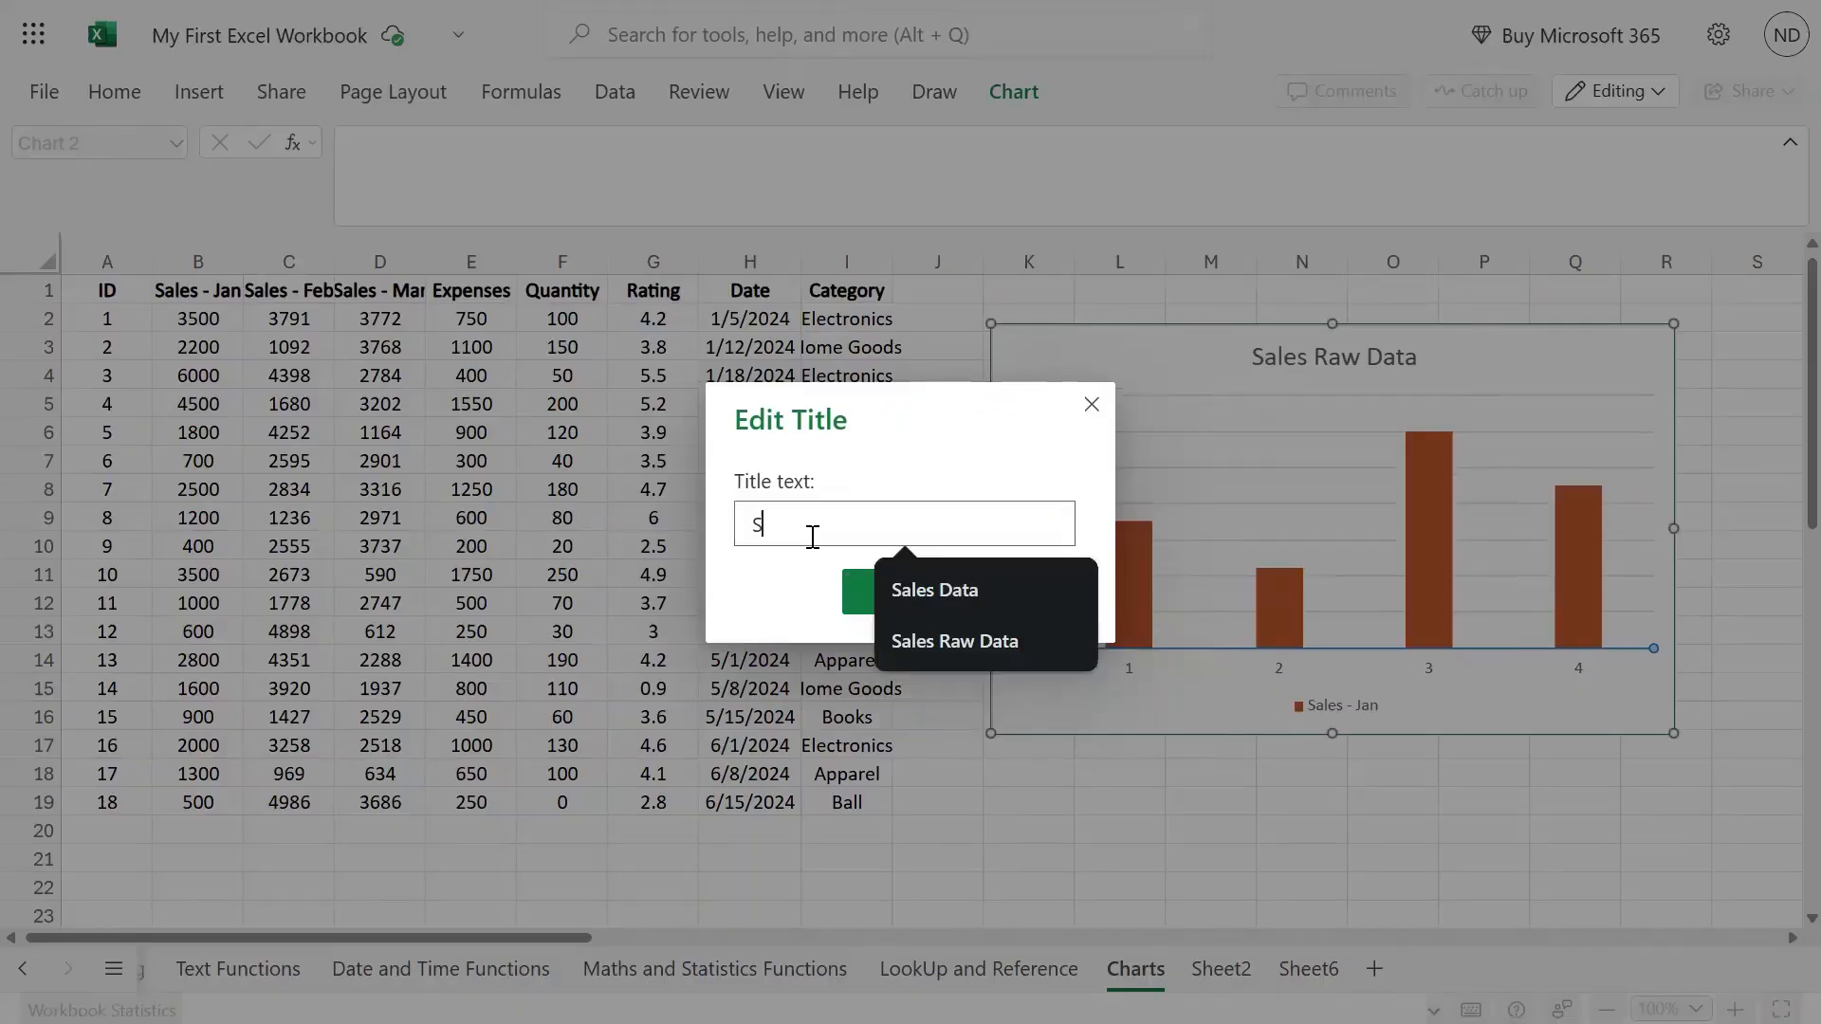
text(ales (Amt)
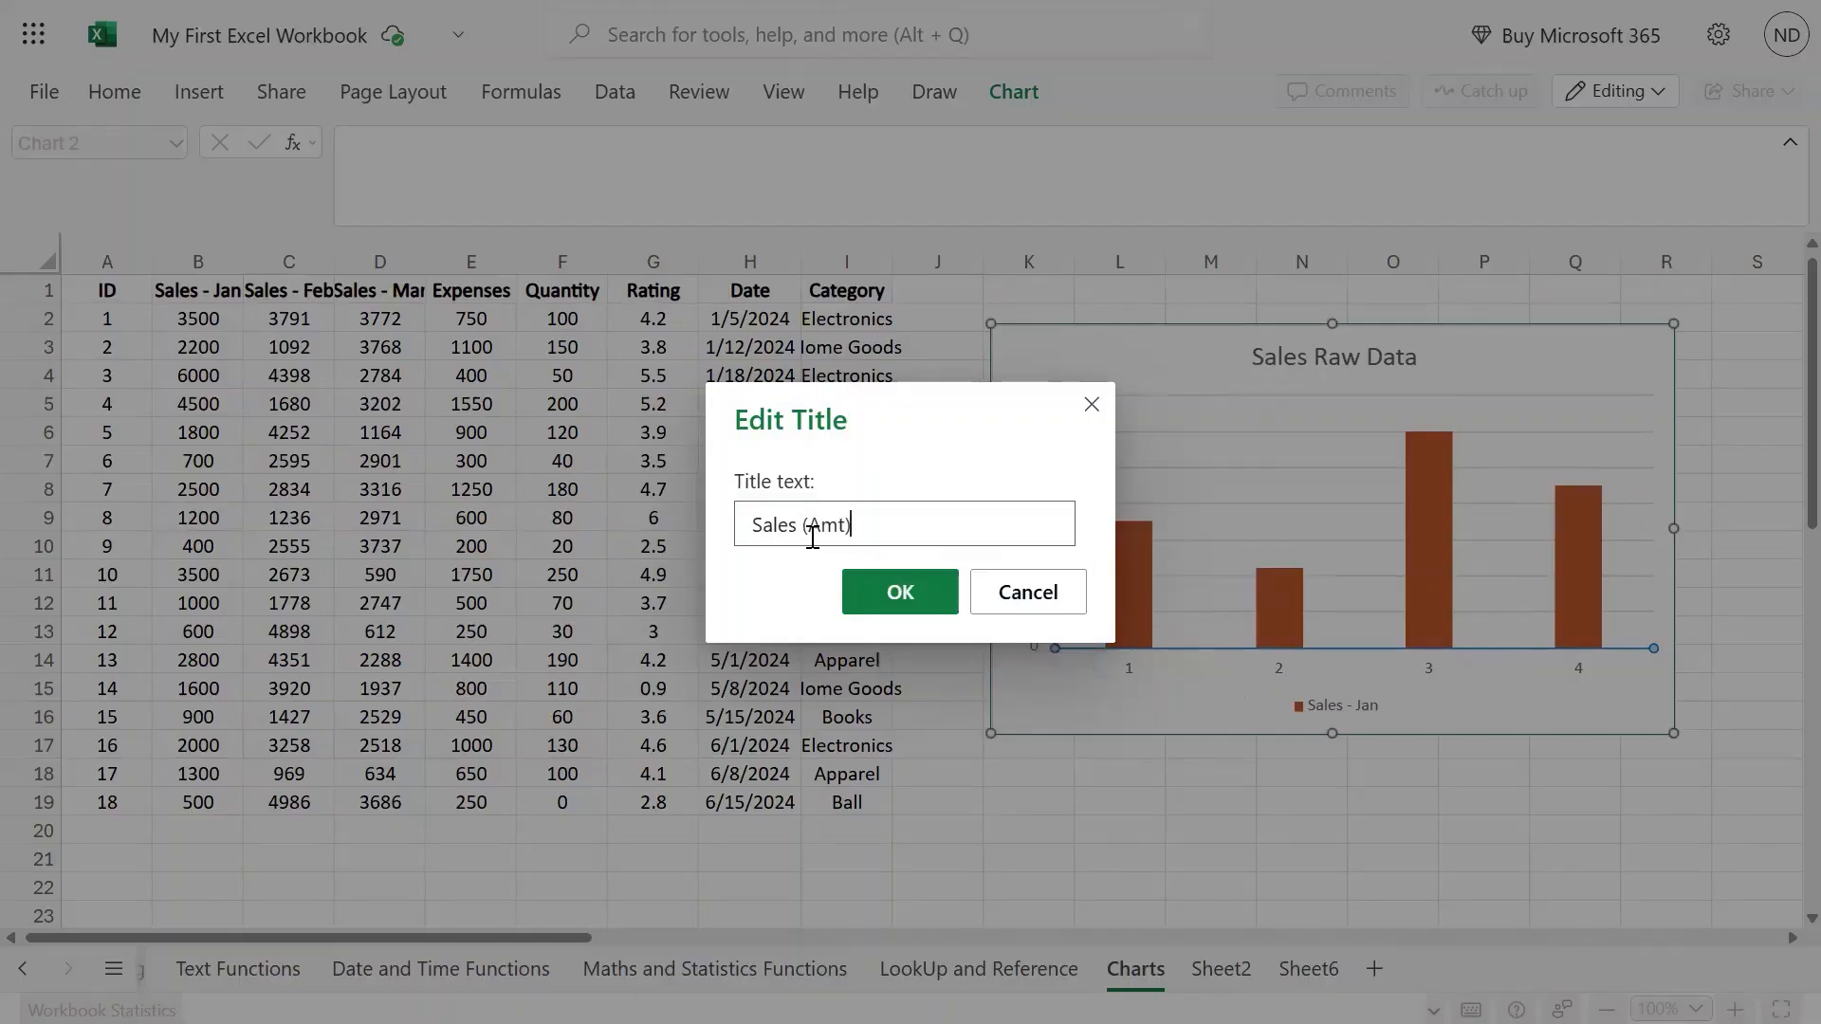
key(Return)
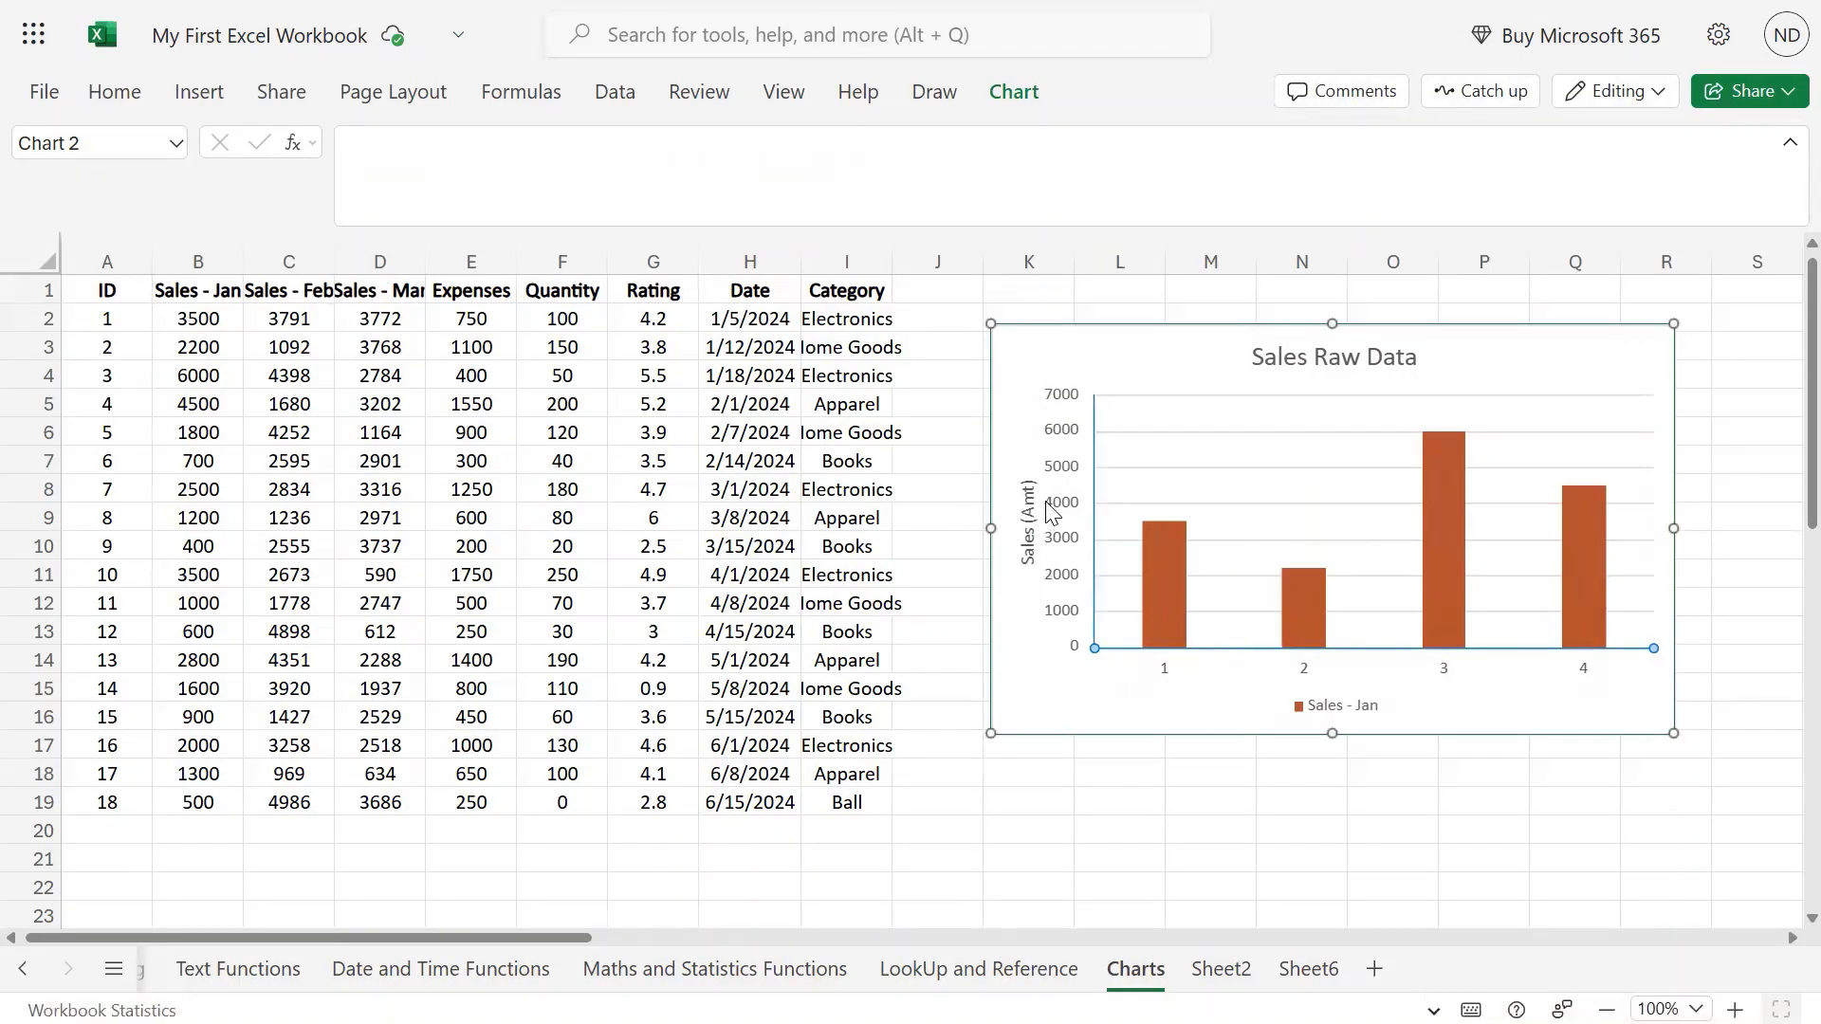
click(1014, 92)
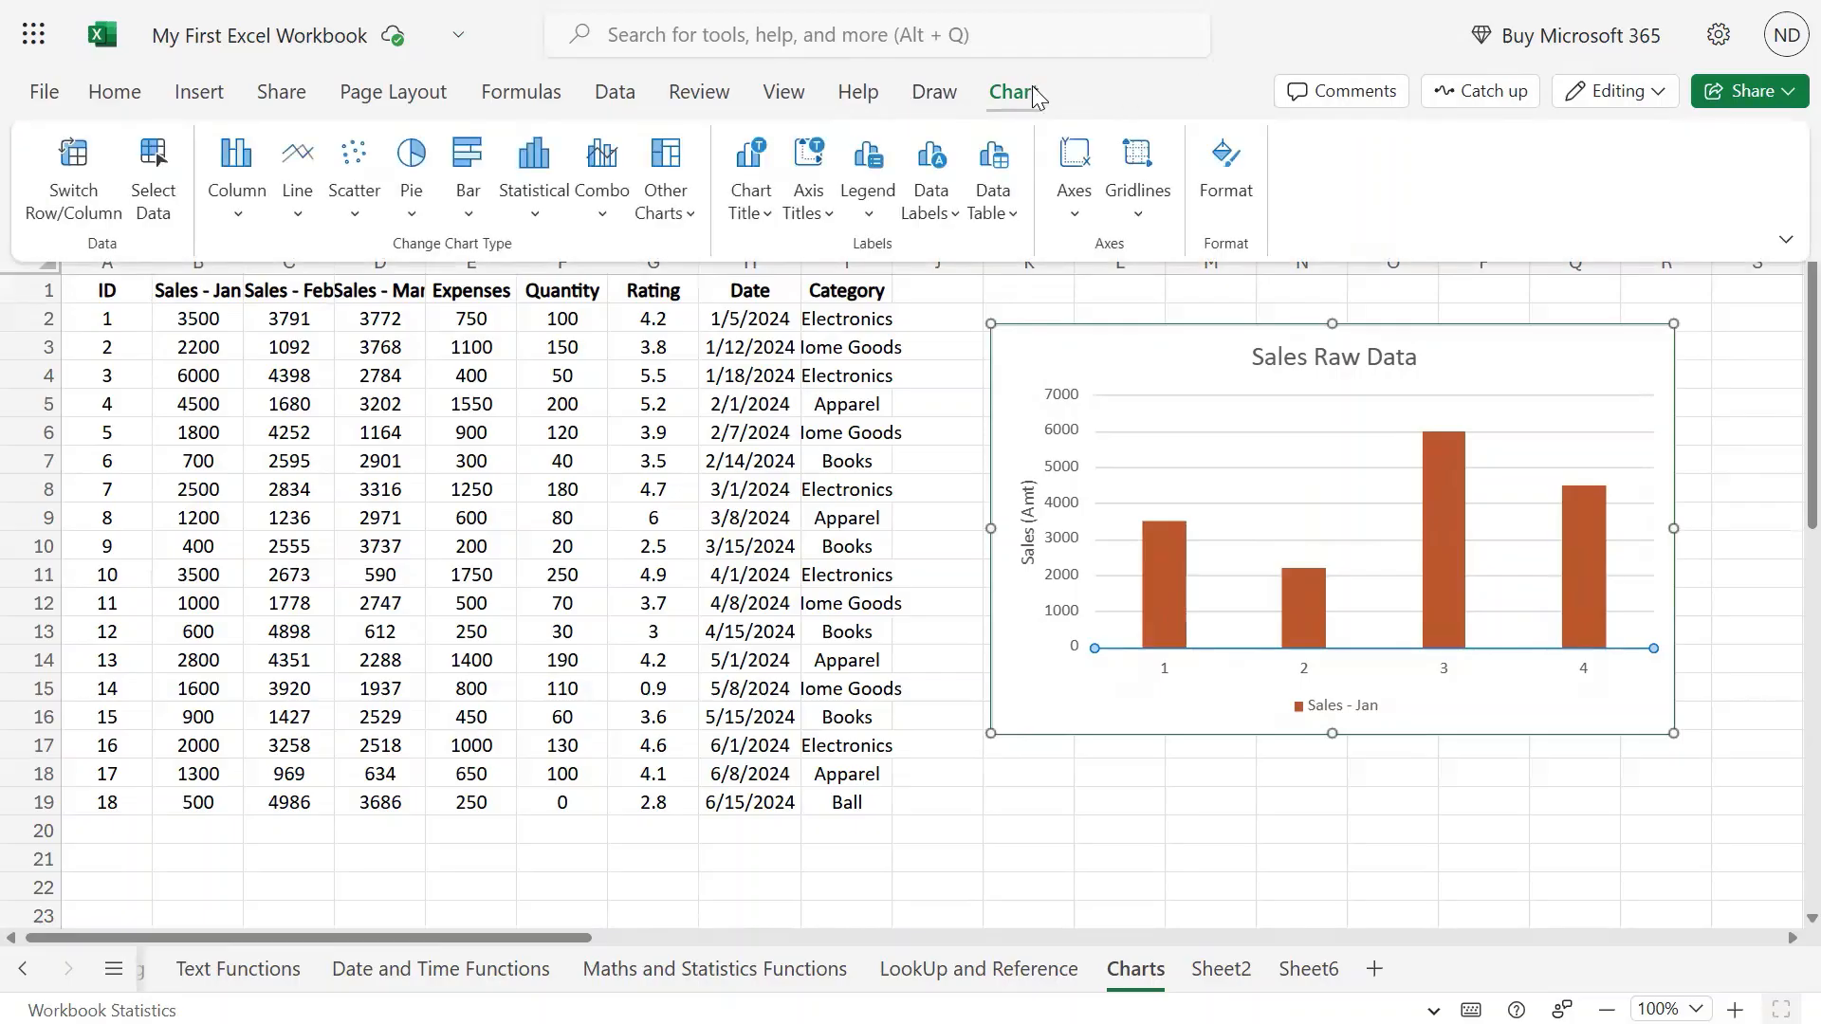
click(809, 226)
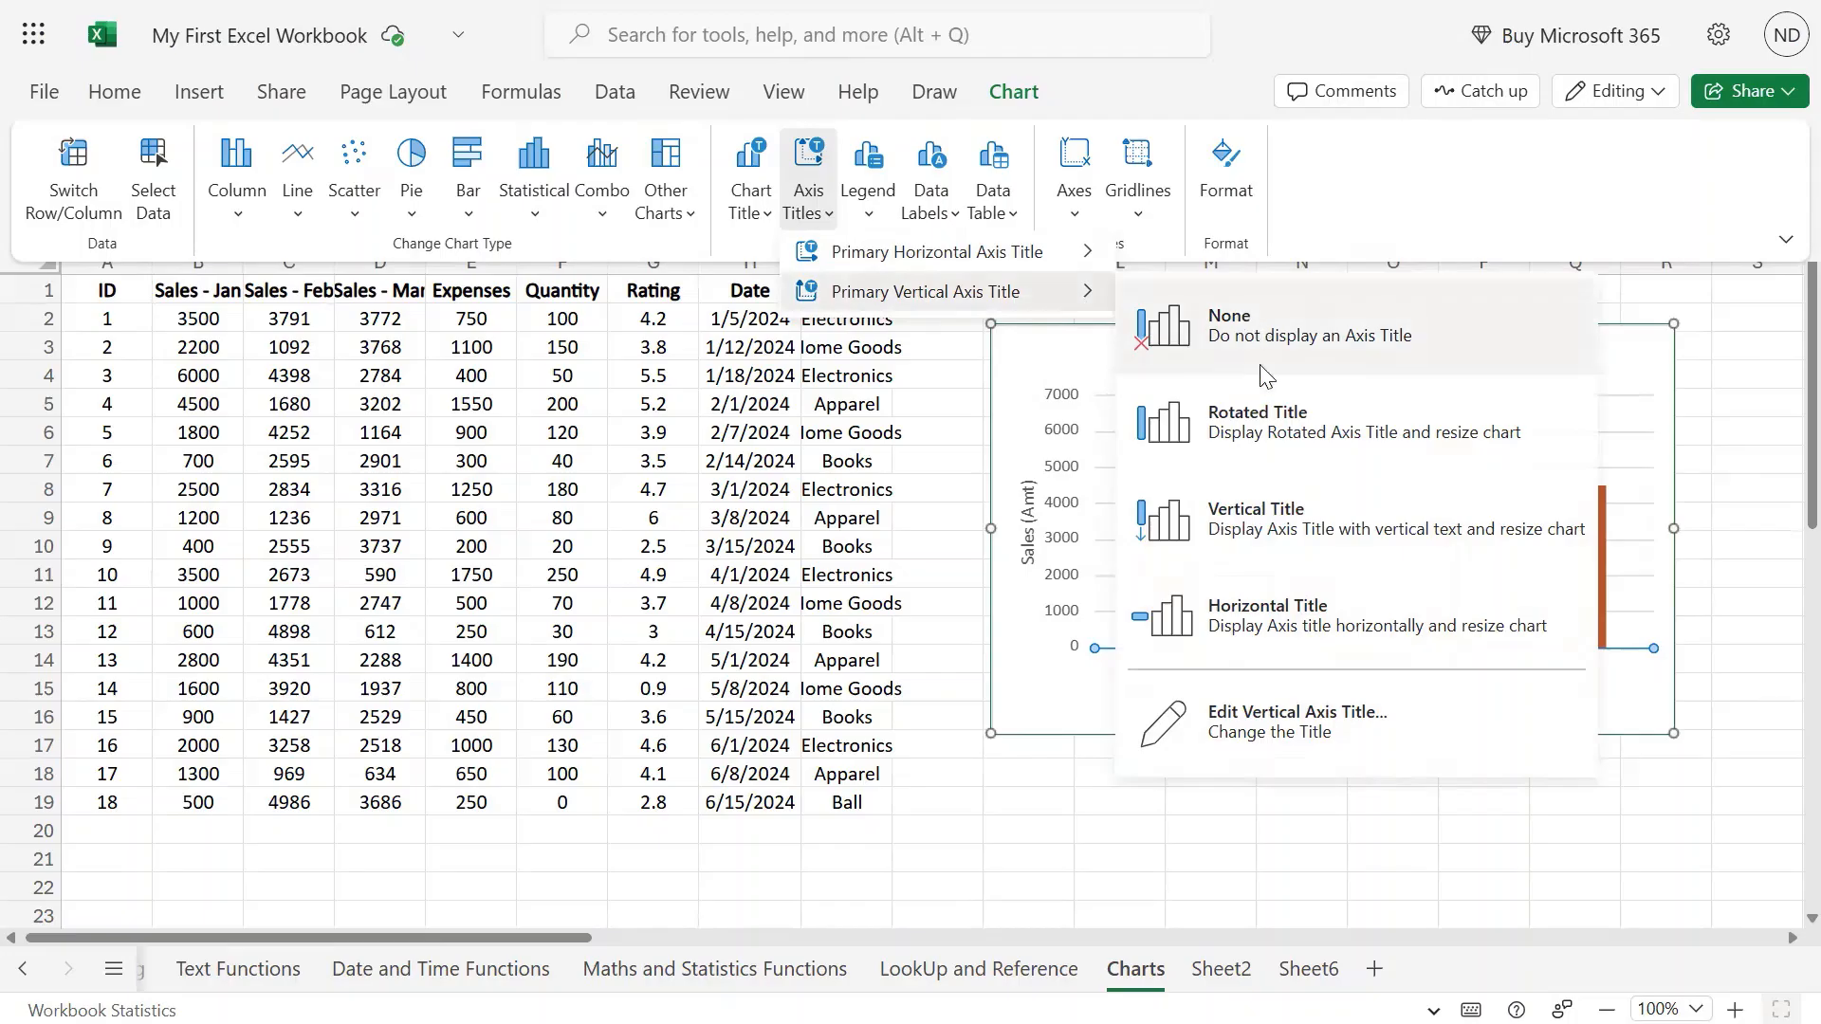
click(1263, 426)
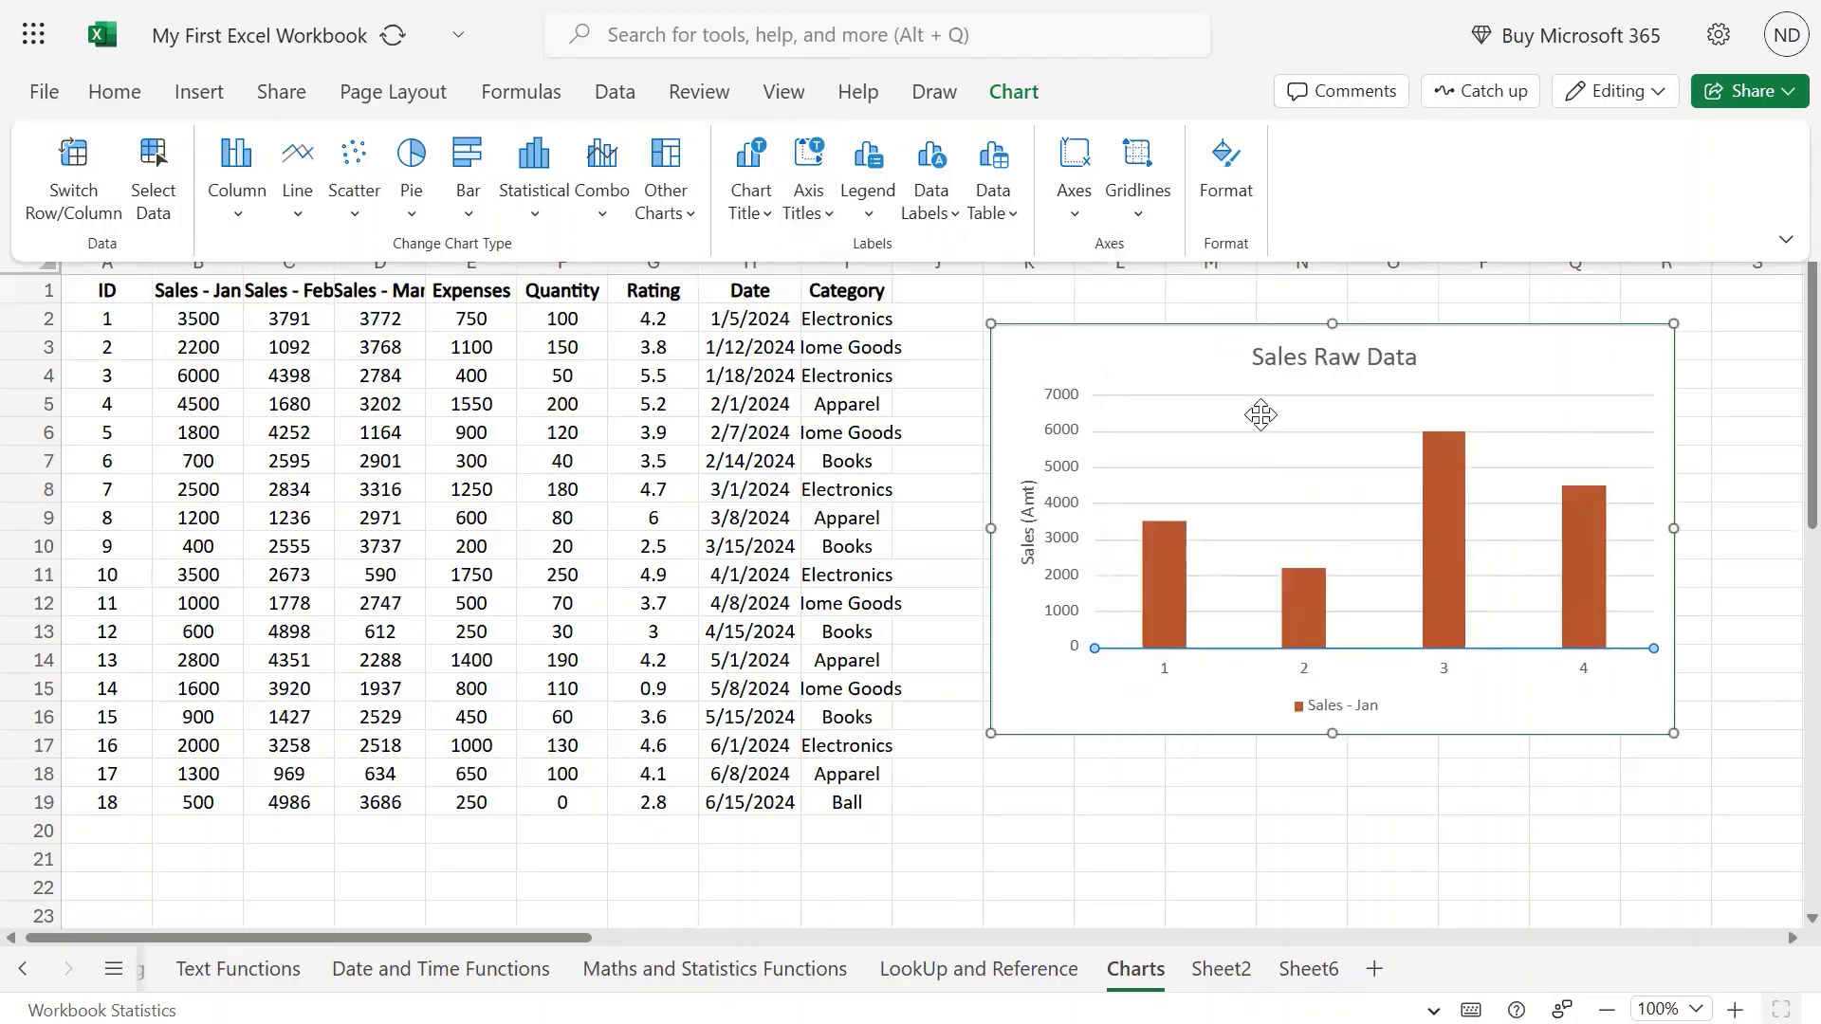
click(805, 230)
mouse_move(939, 291)
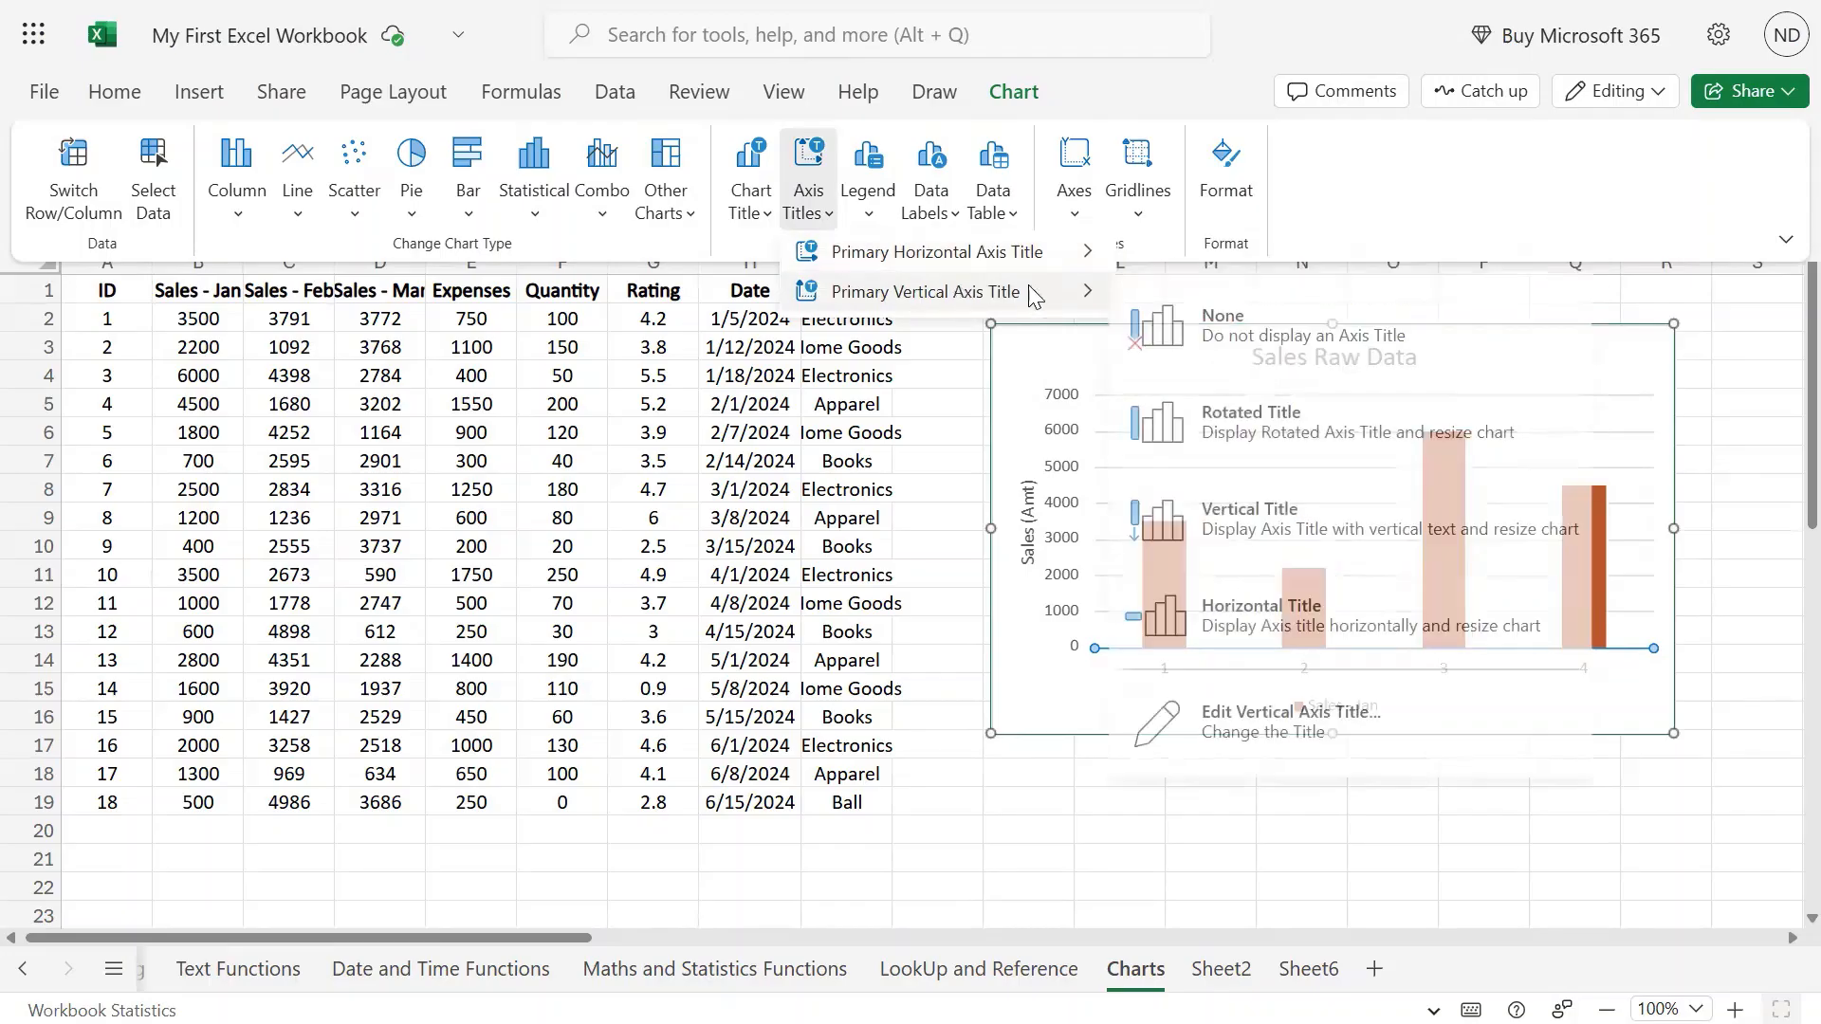
click(1260, 519)
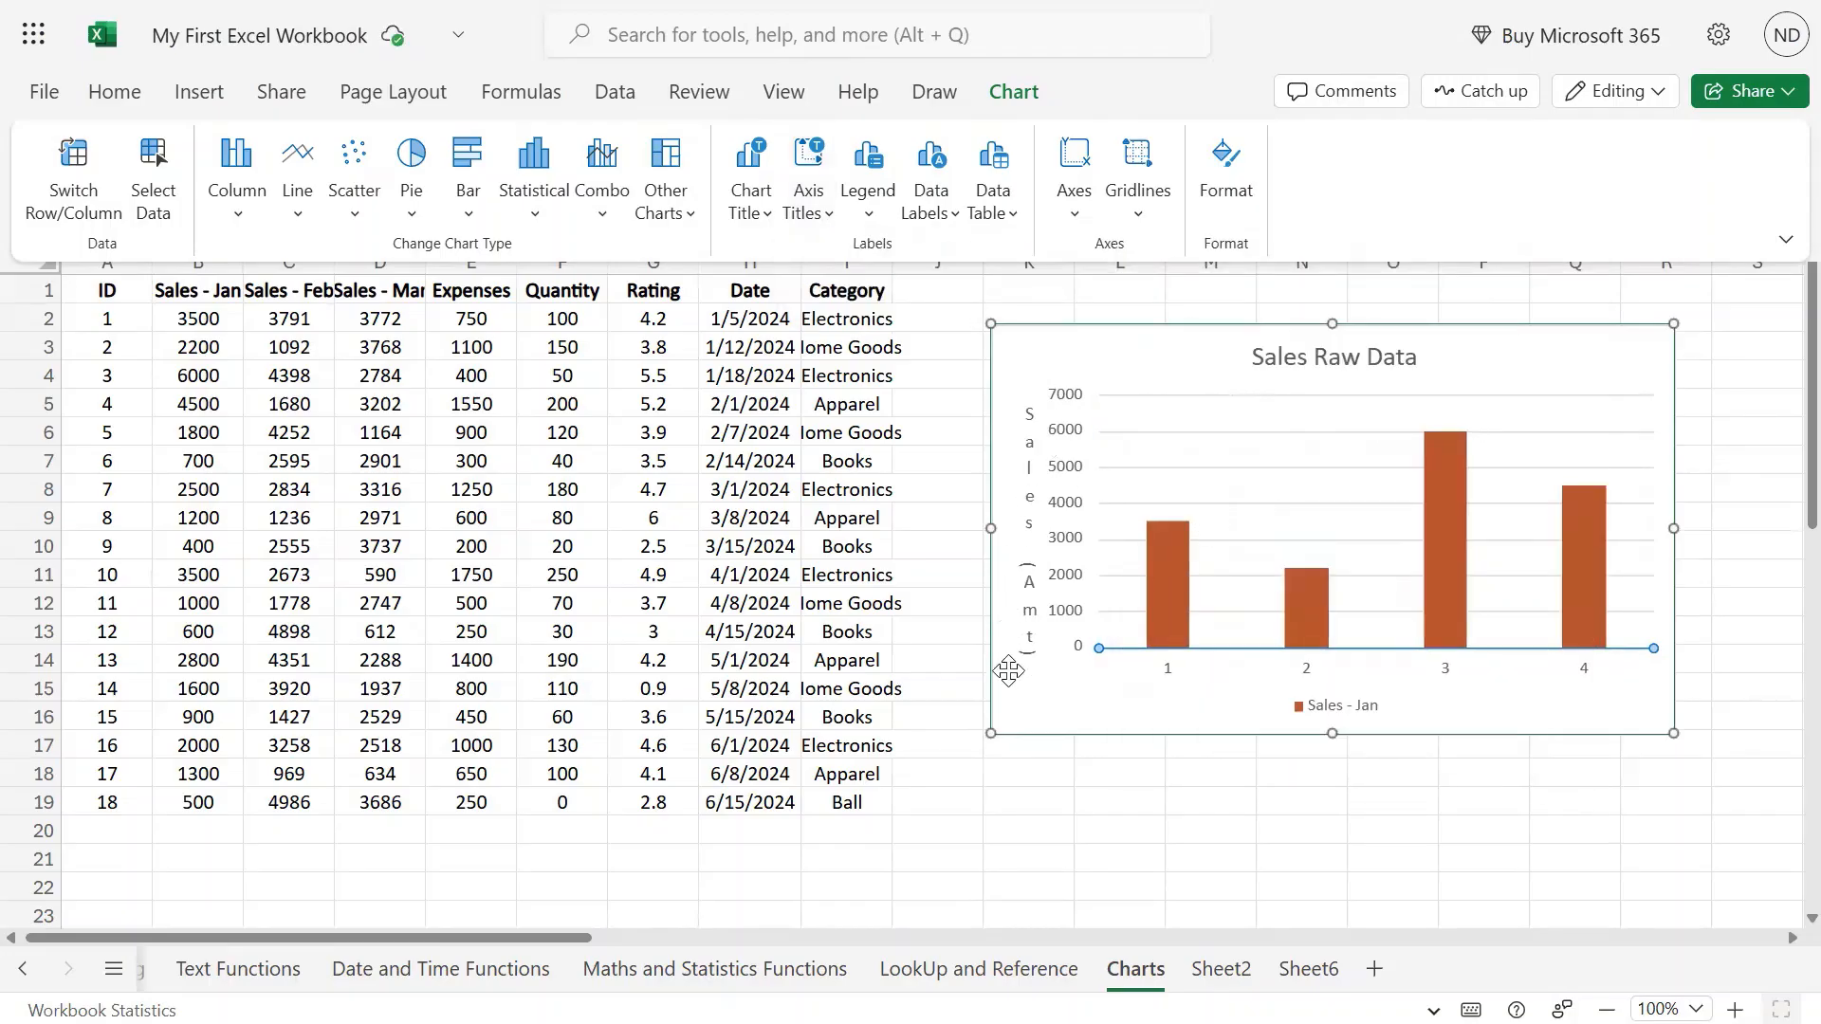
click(823, 228)
mouse_move(1082, 294)
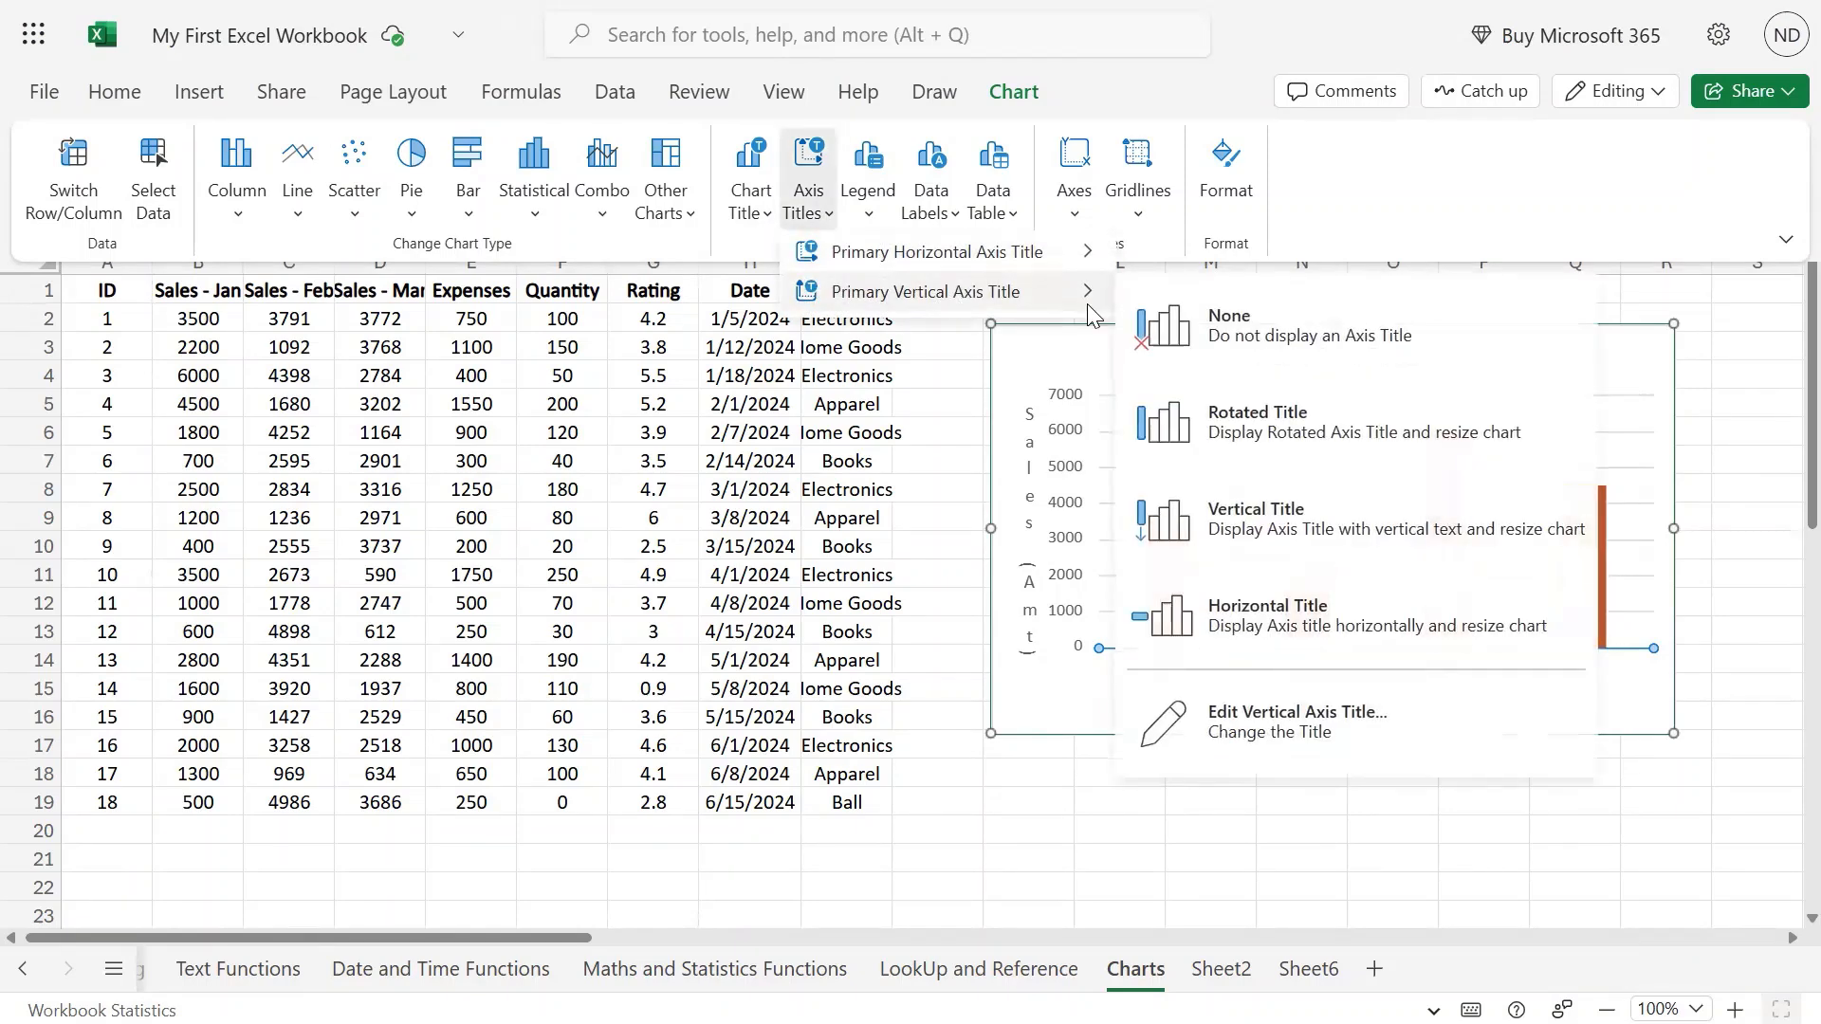
click(1267, 609)
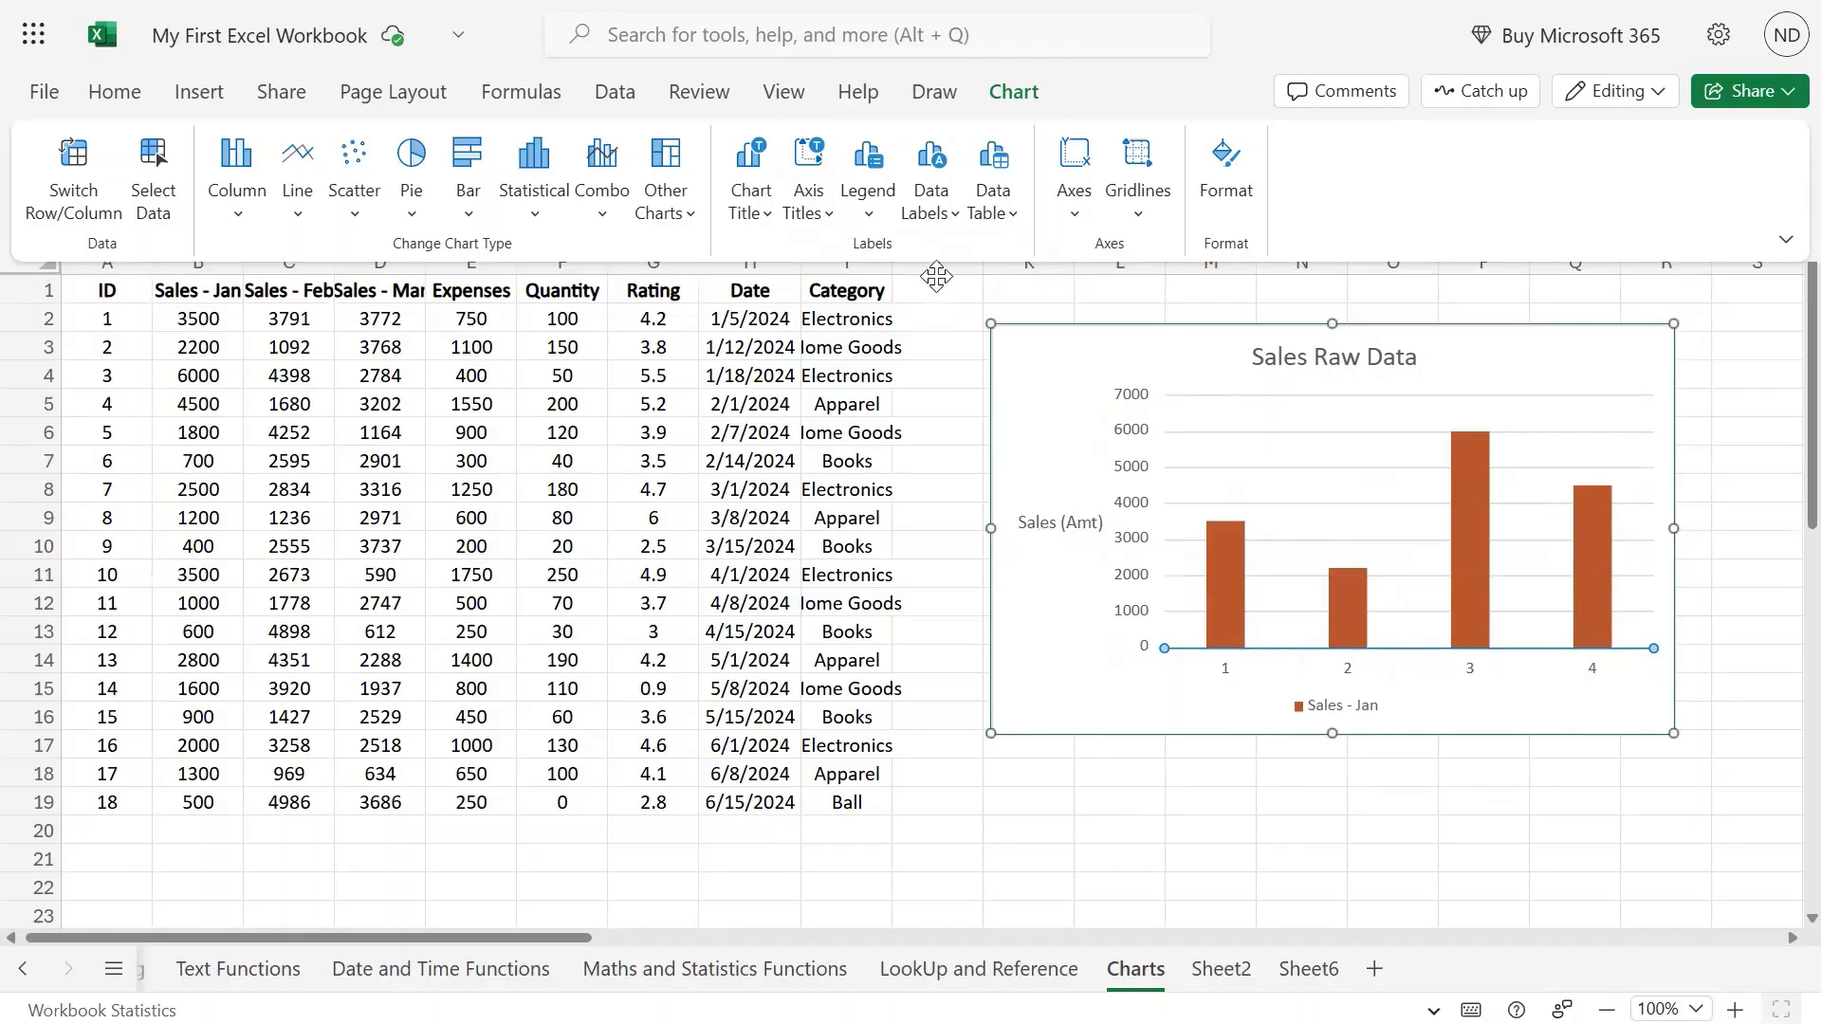
click(1058, 525)
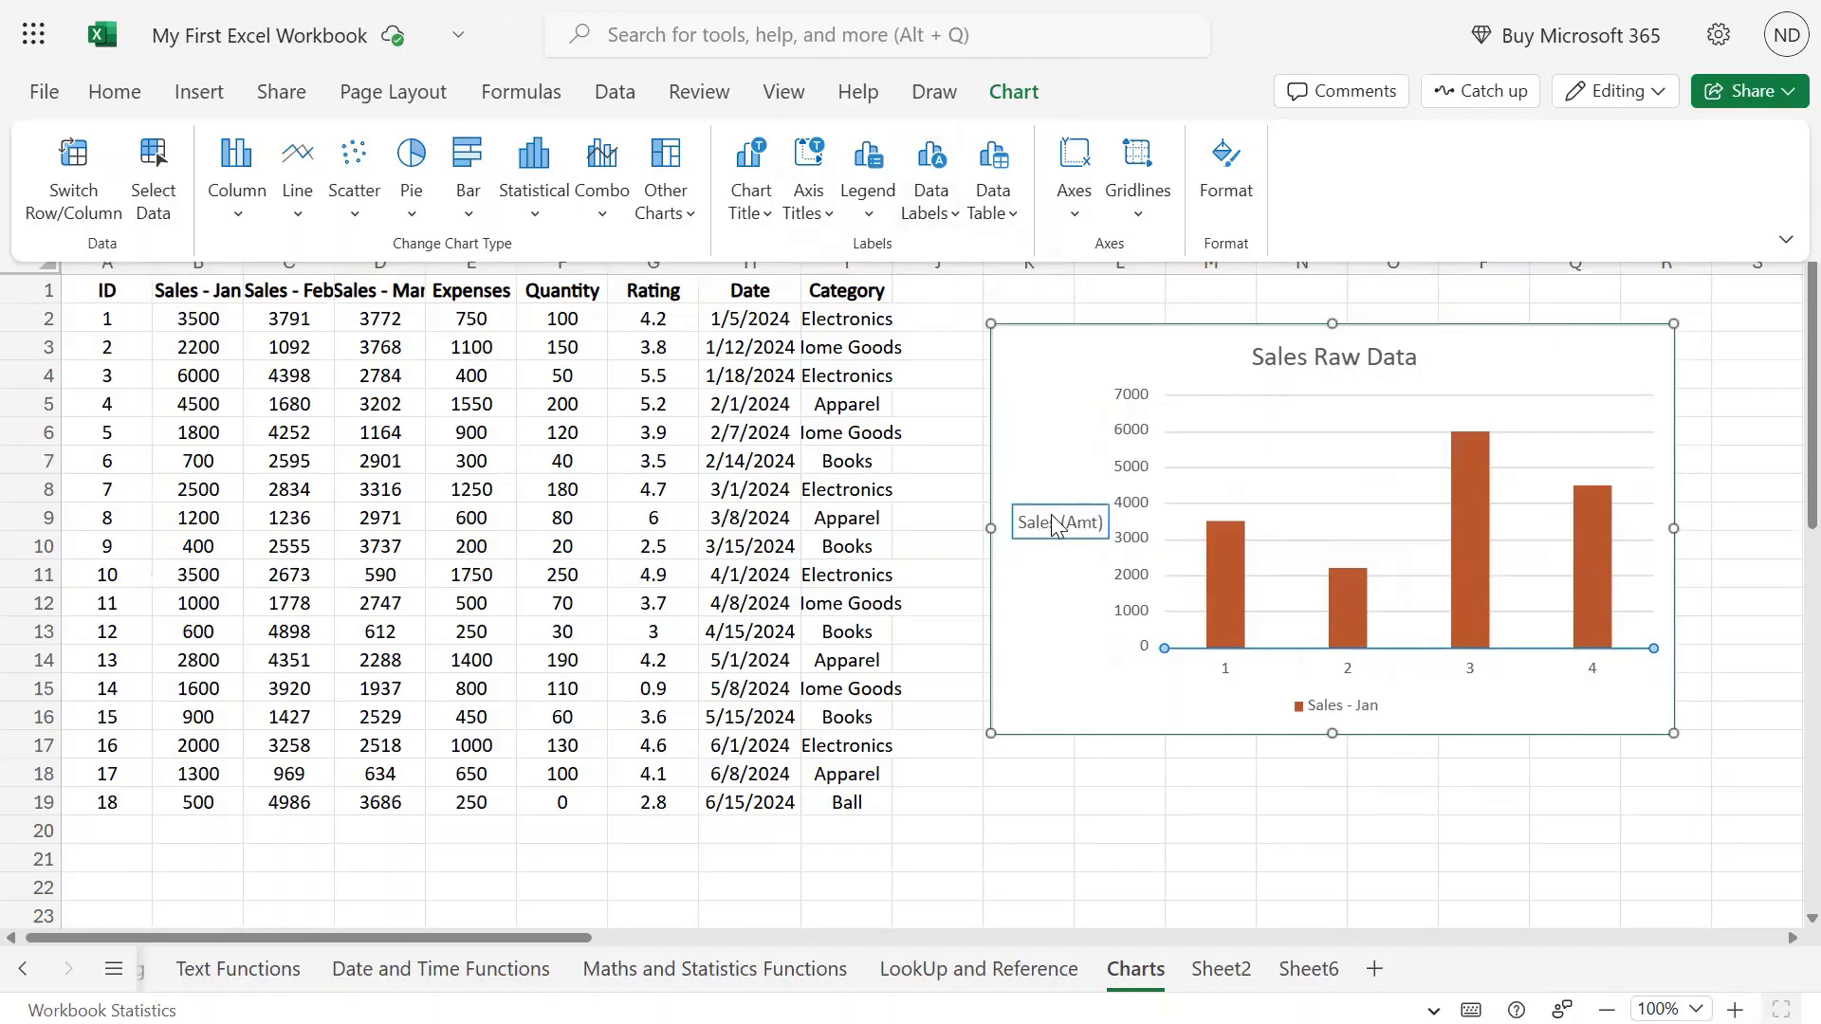
click(824, 226)
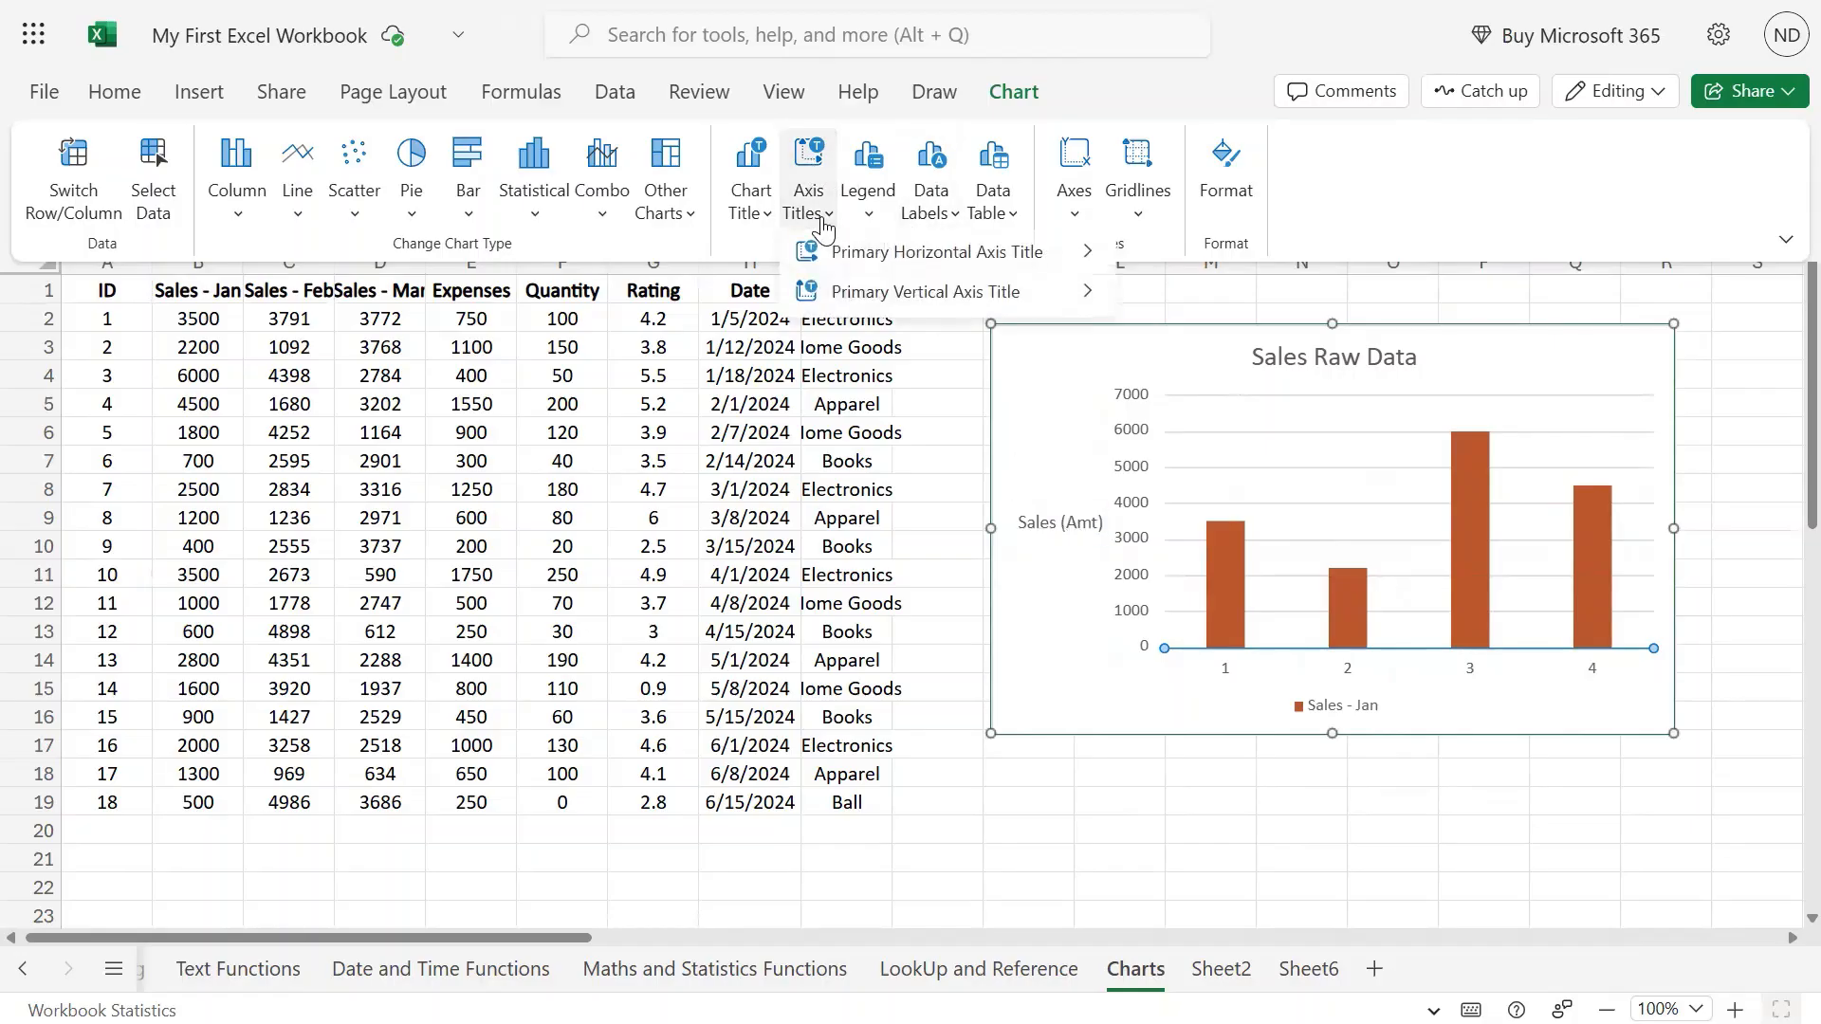
mouse_move(911, 291)
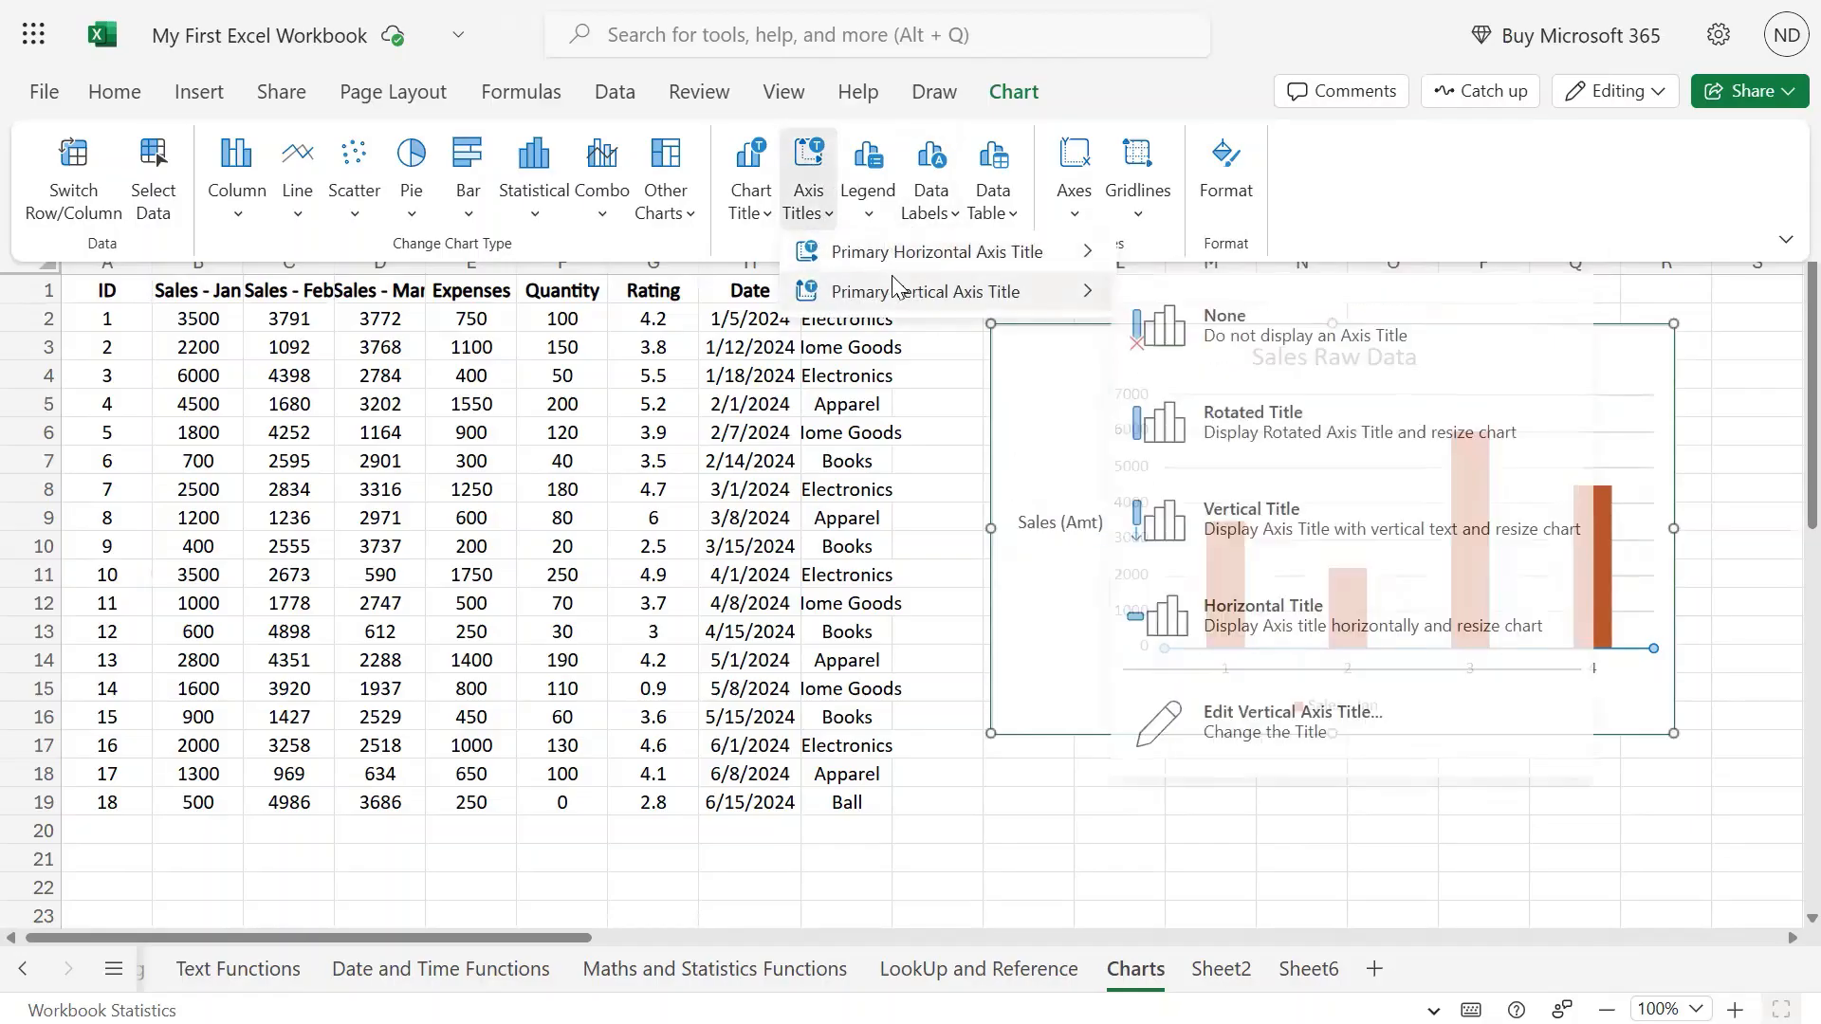
click(1299, 424)
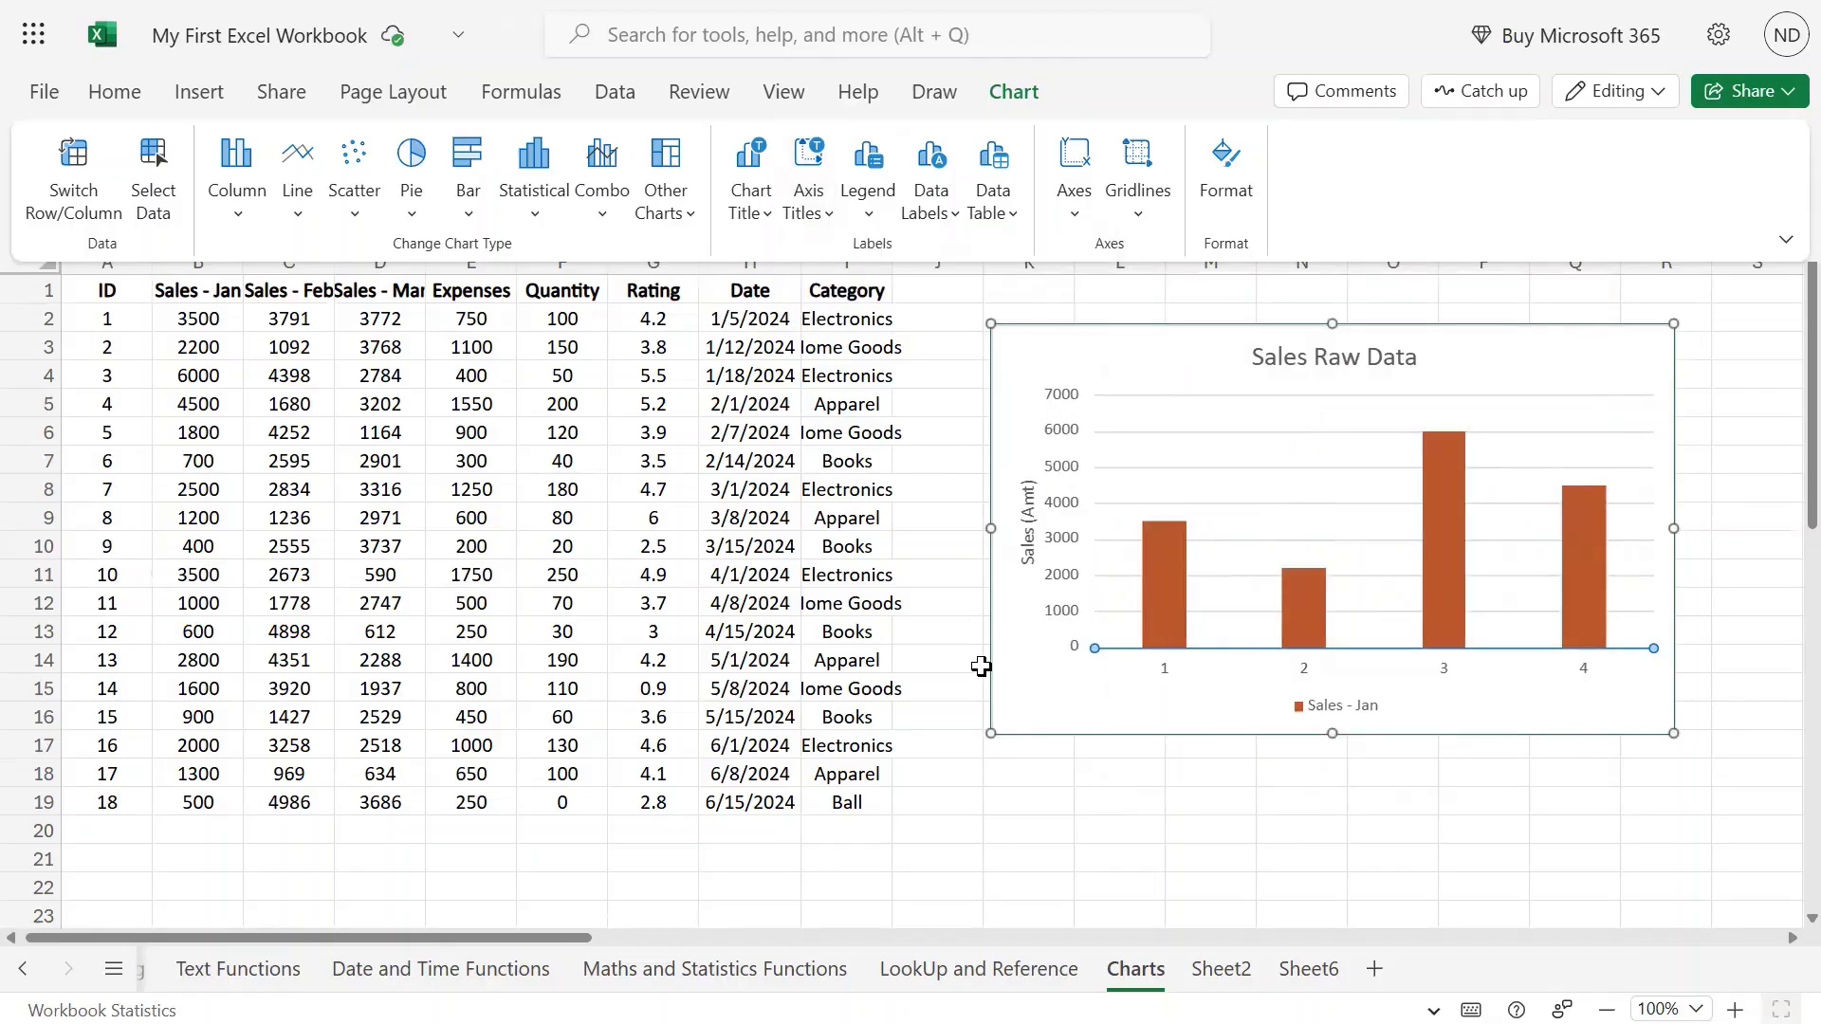
click(1029, 502)
Add the horizontal axis title 'Customer ID' beneath the 1–4 column labels.
click(809, 225)
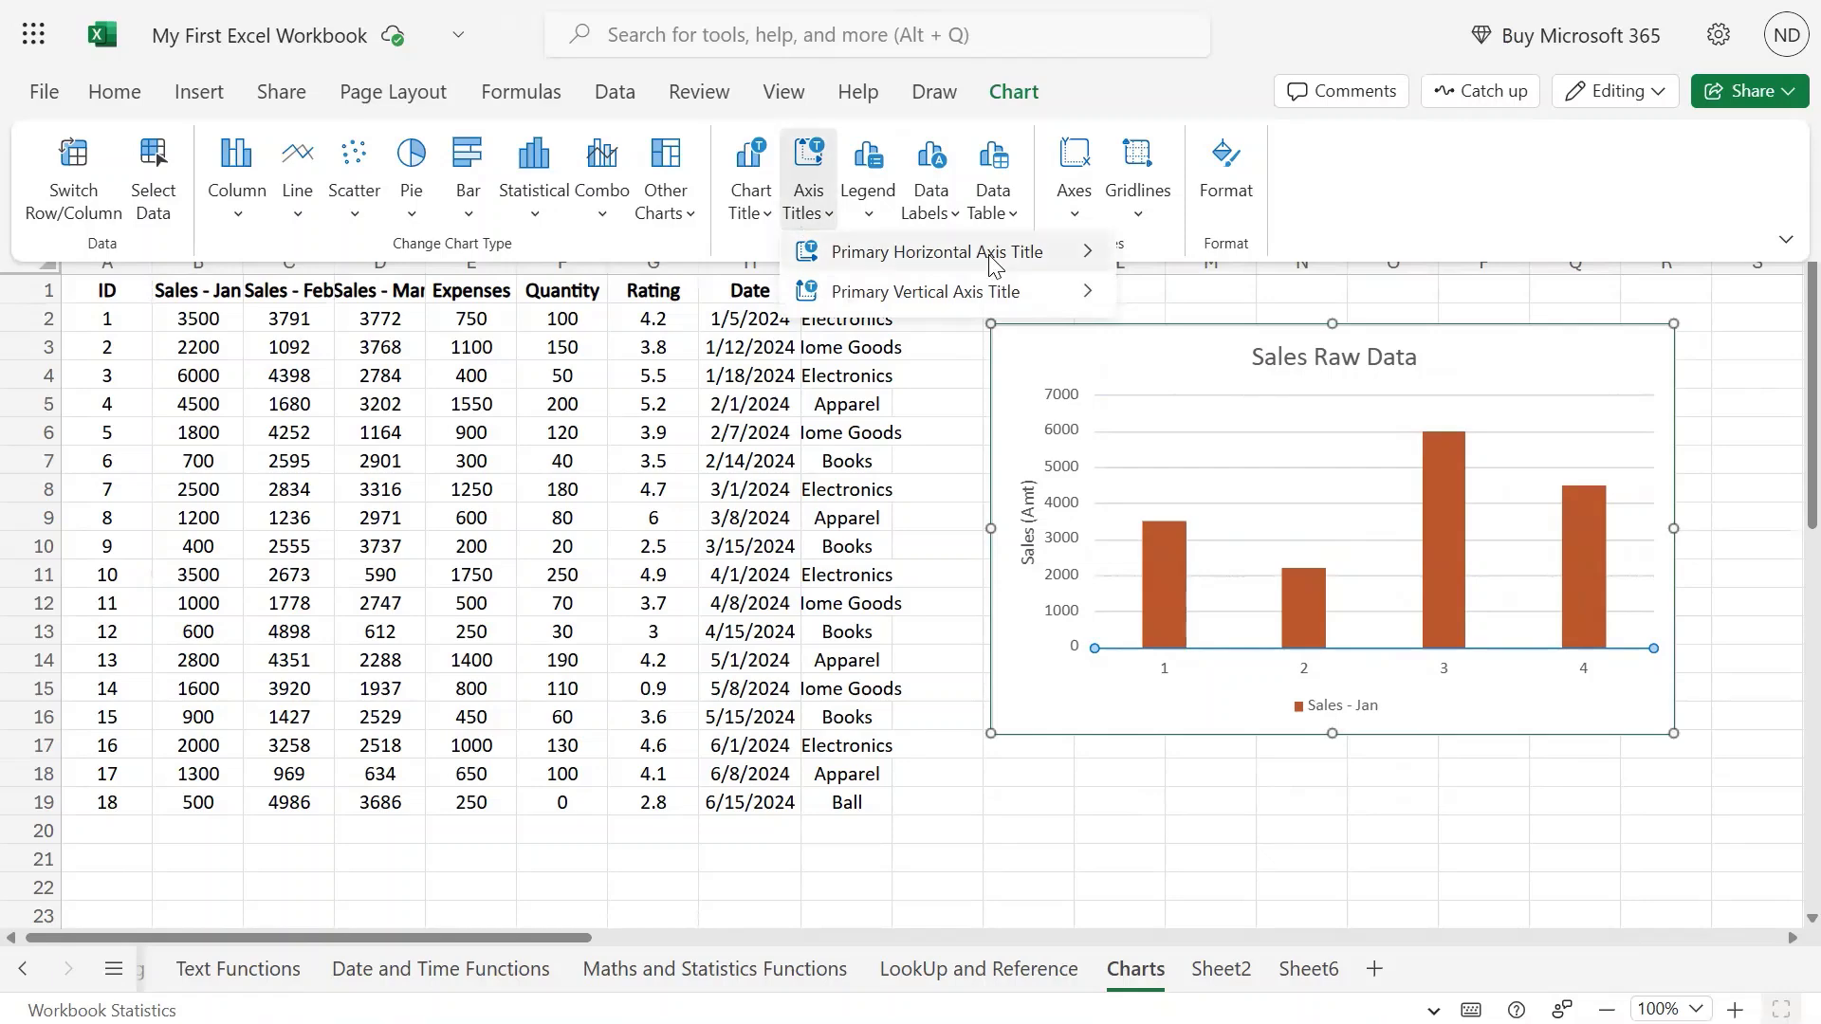
mouse_move(987, 258)
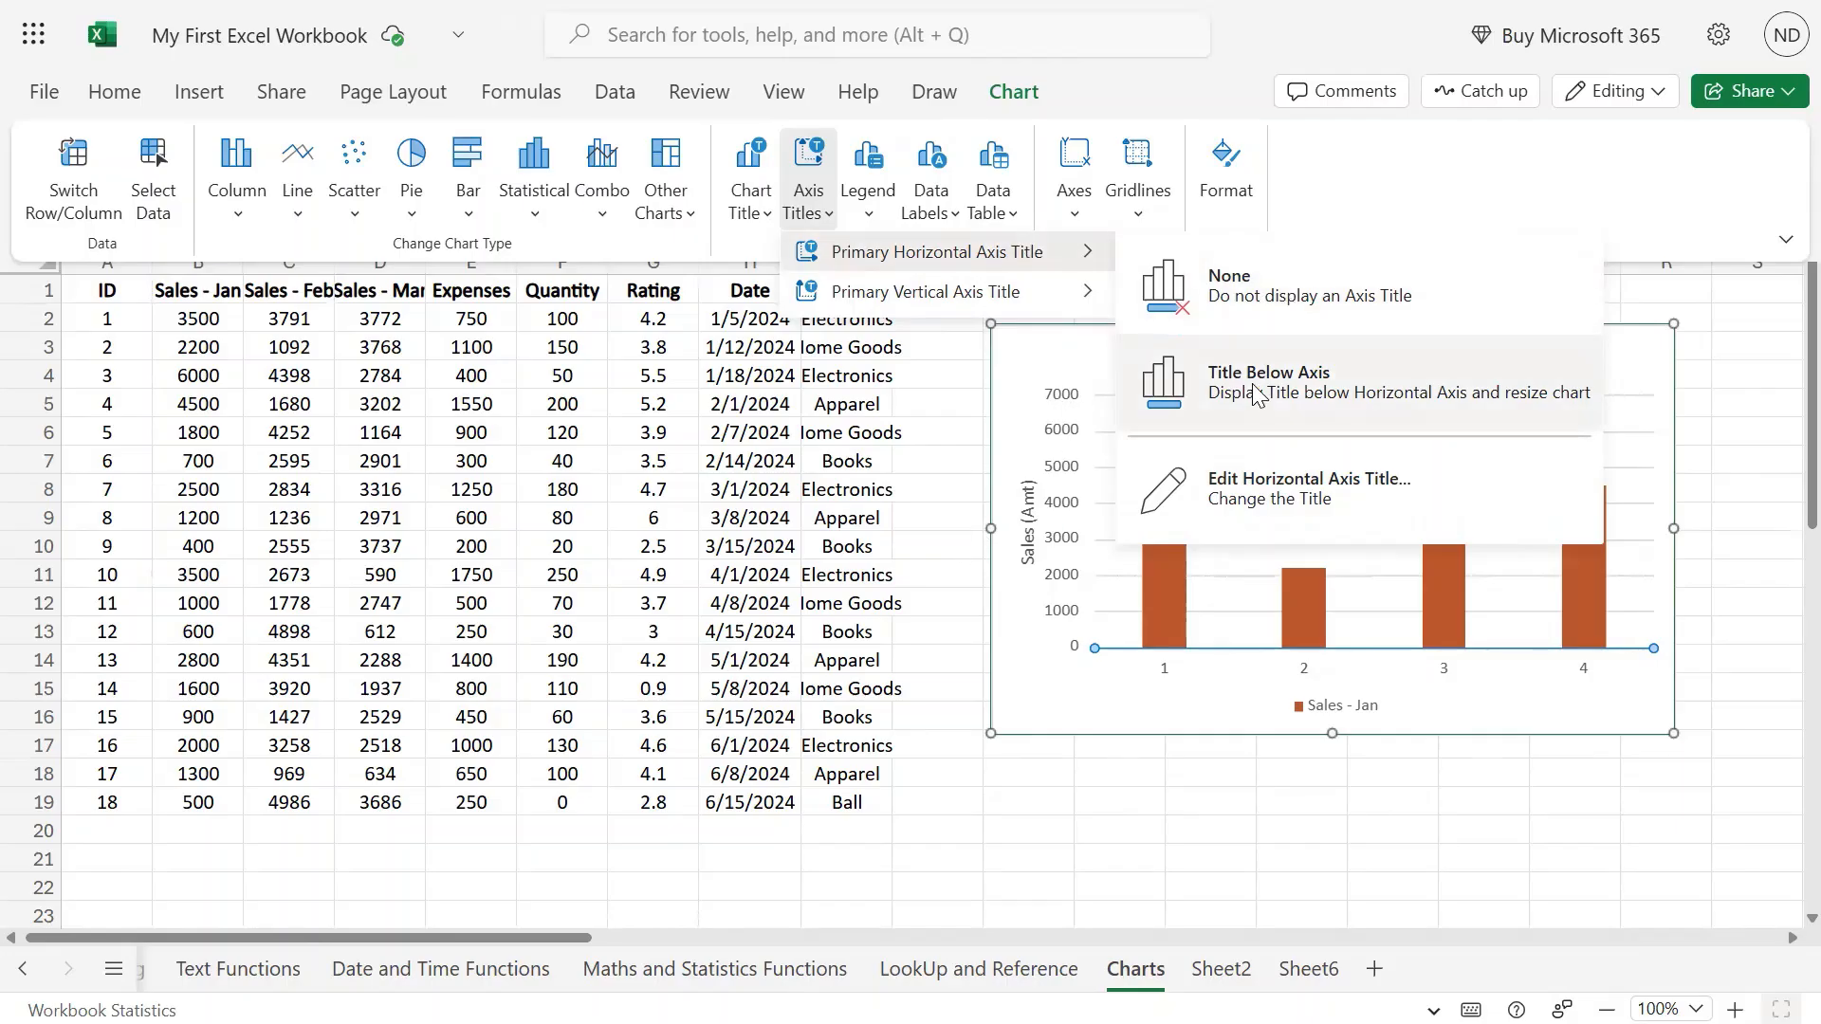
click(1236, 496)
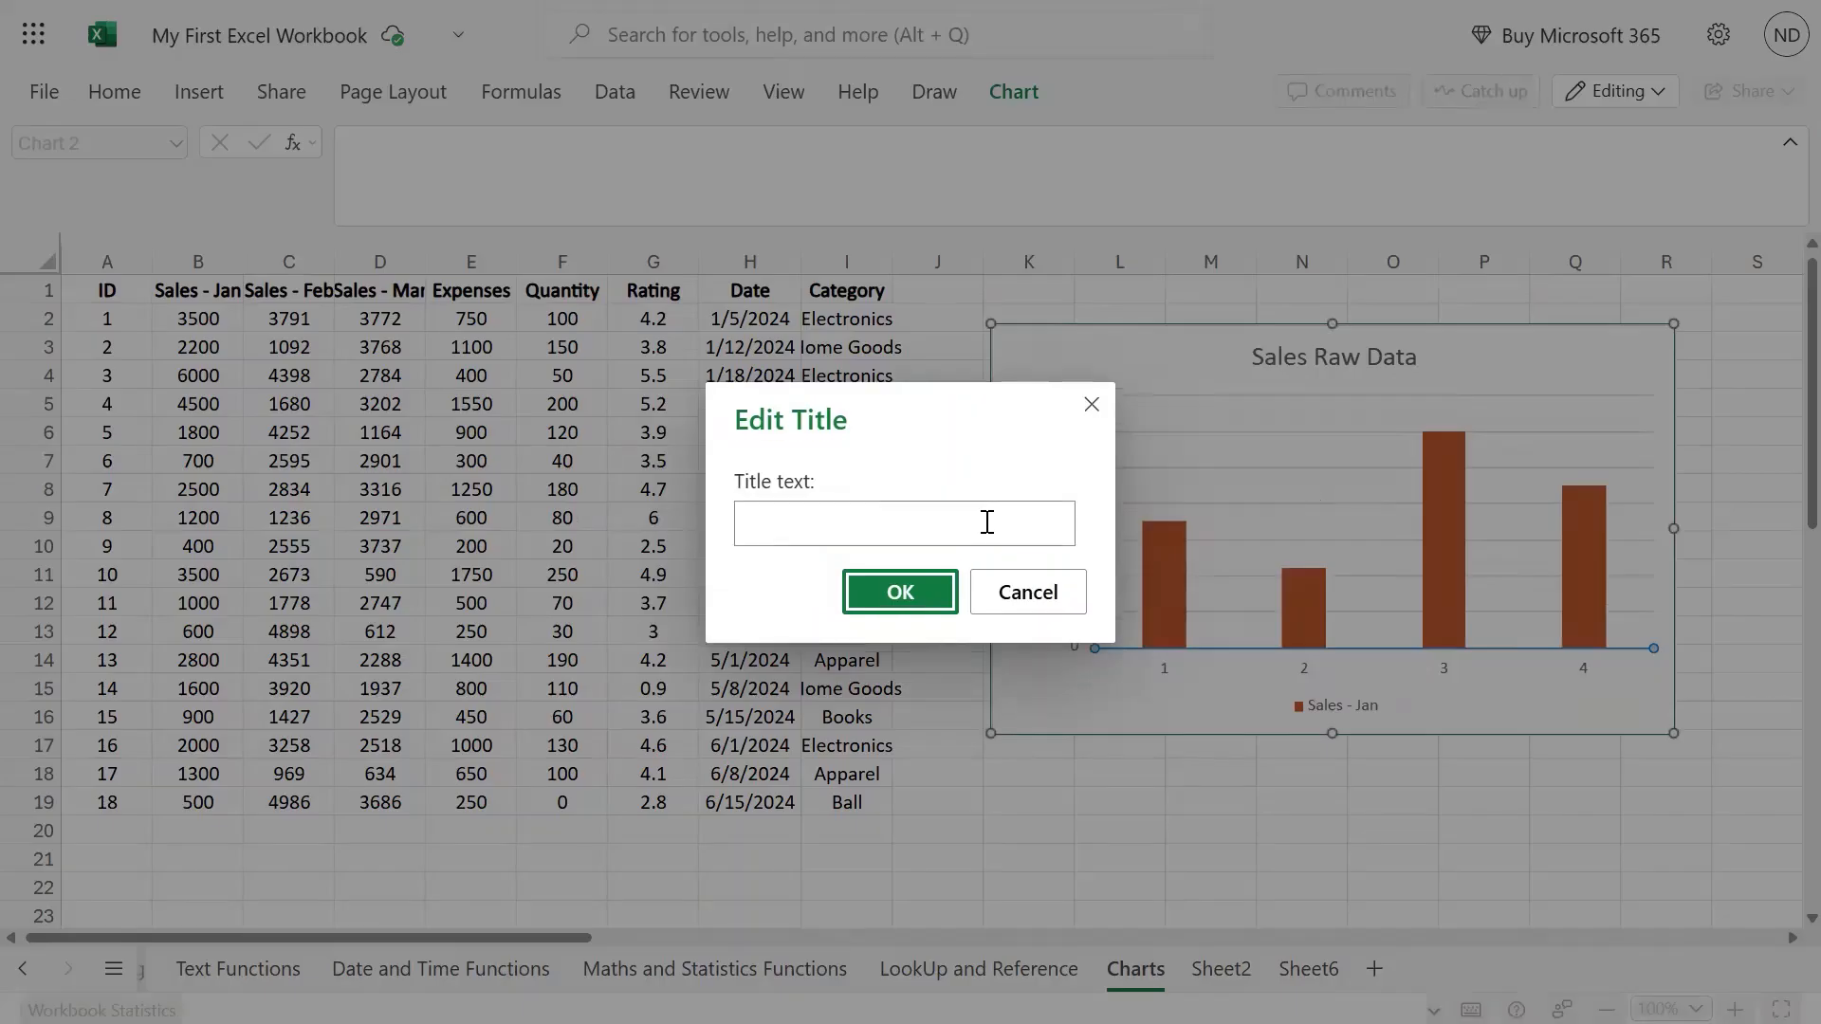
click(987, 522)
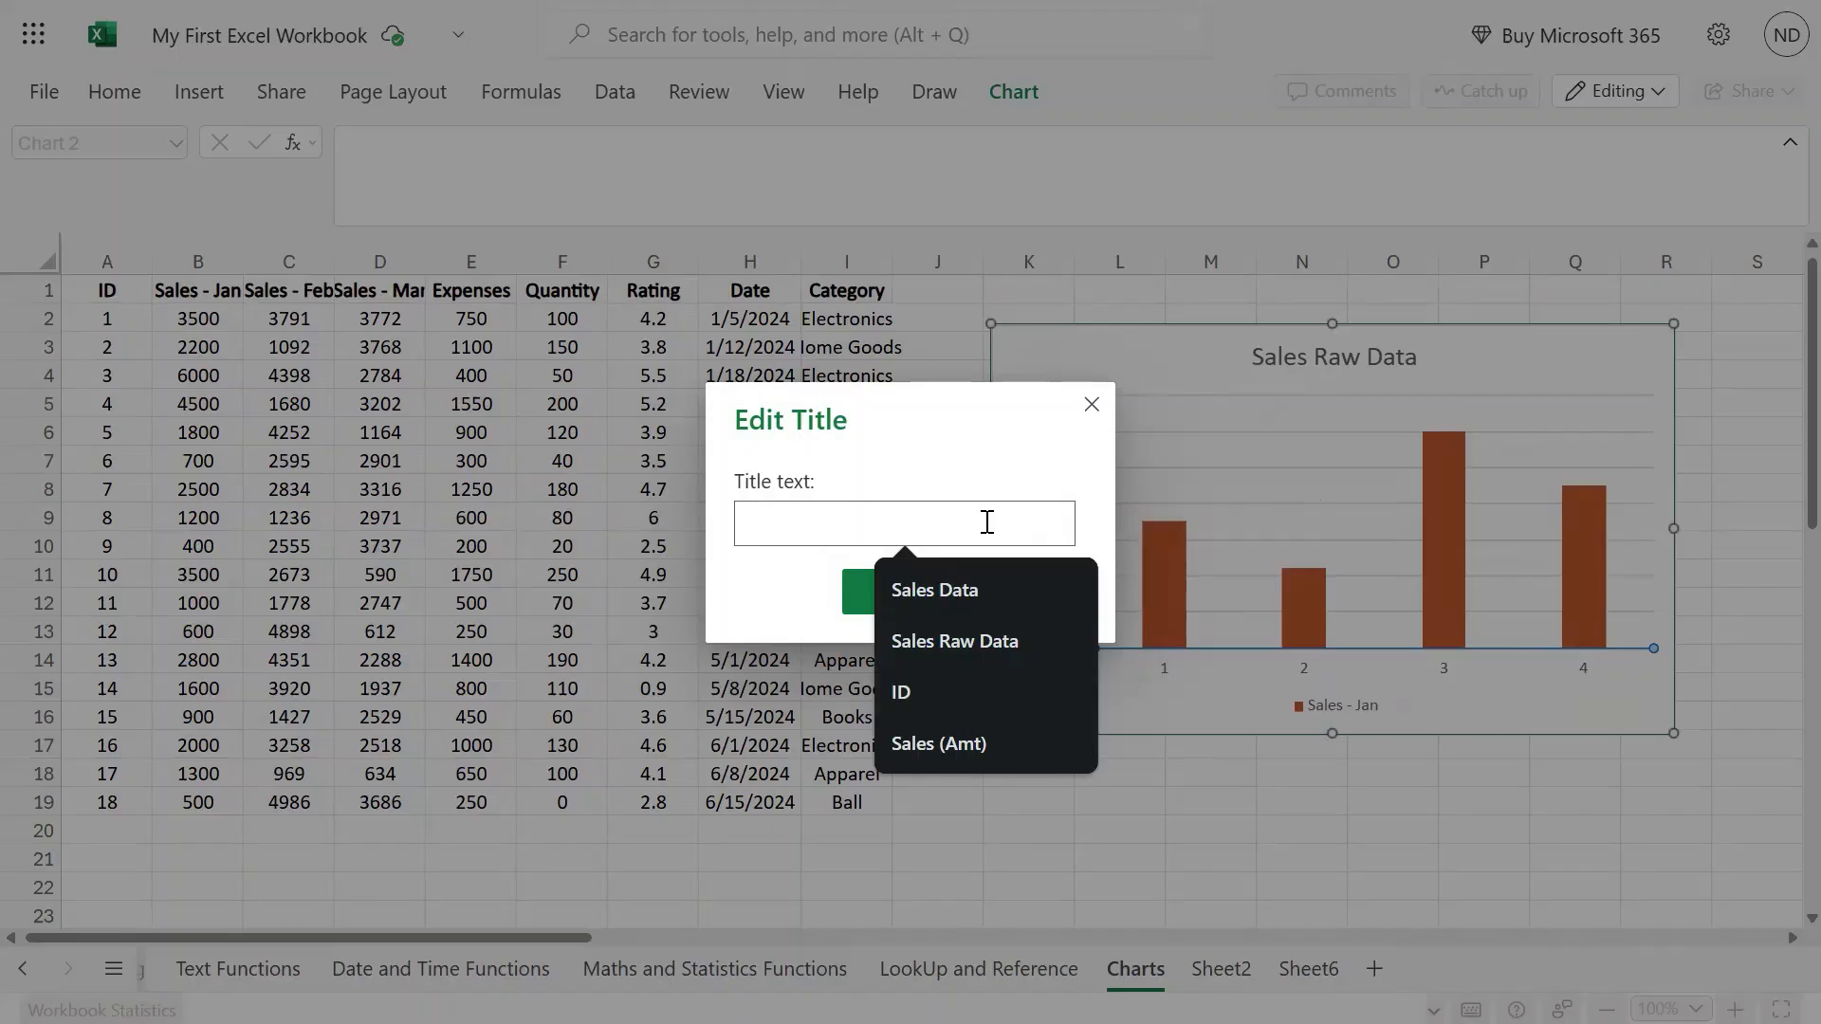
text(Customer ID)
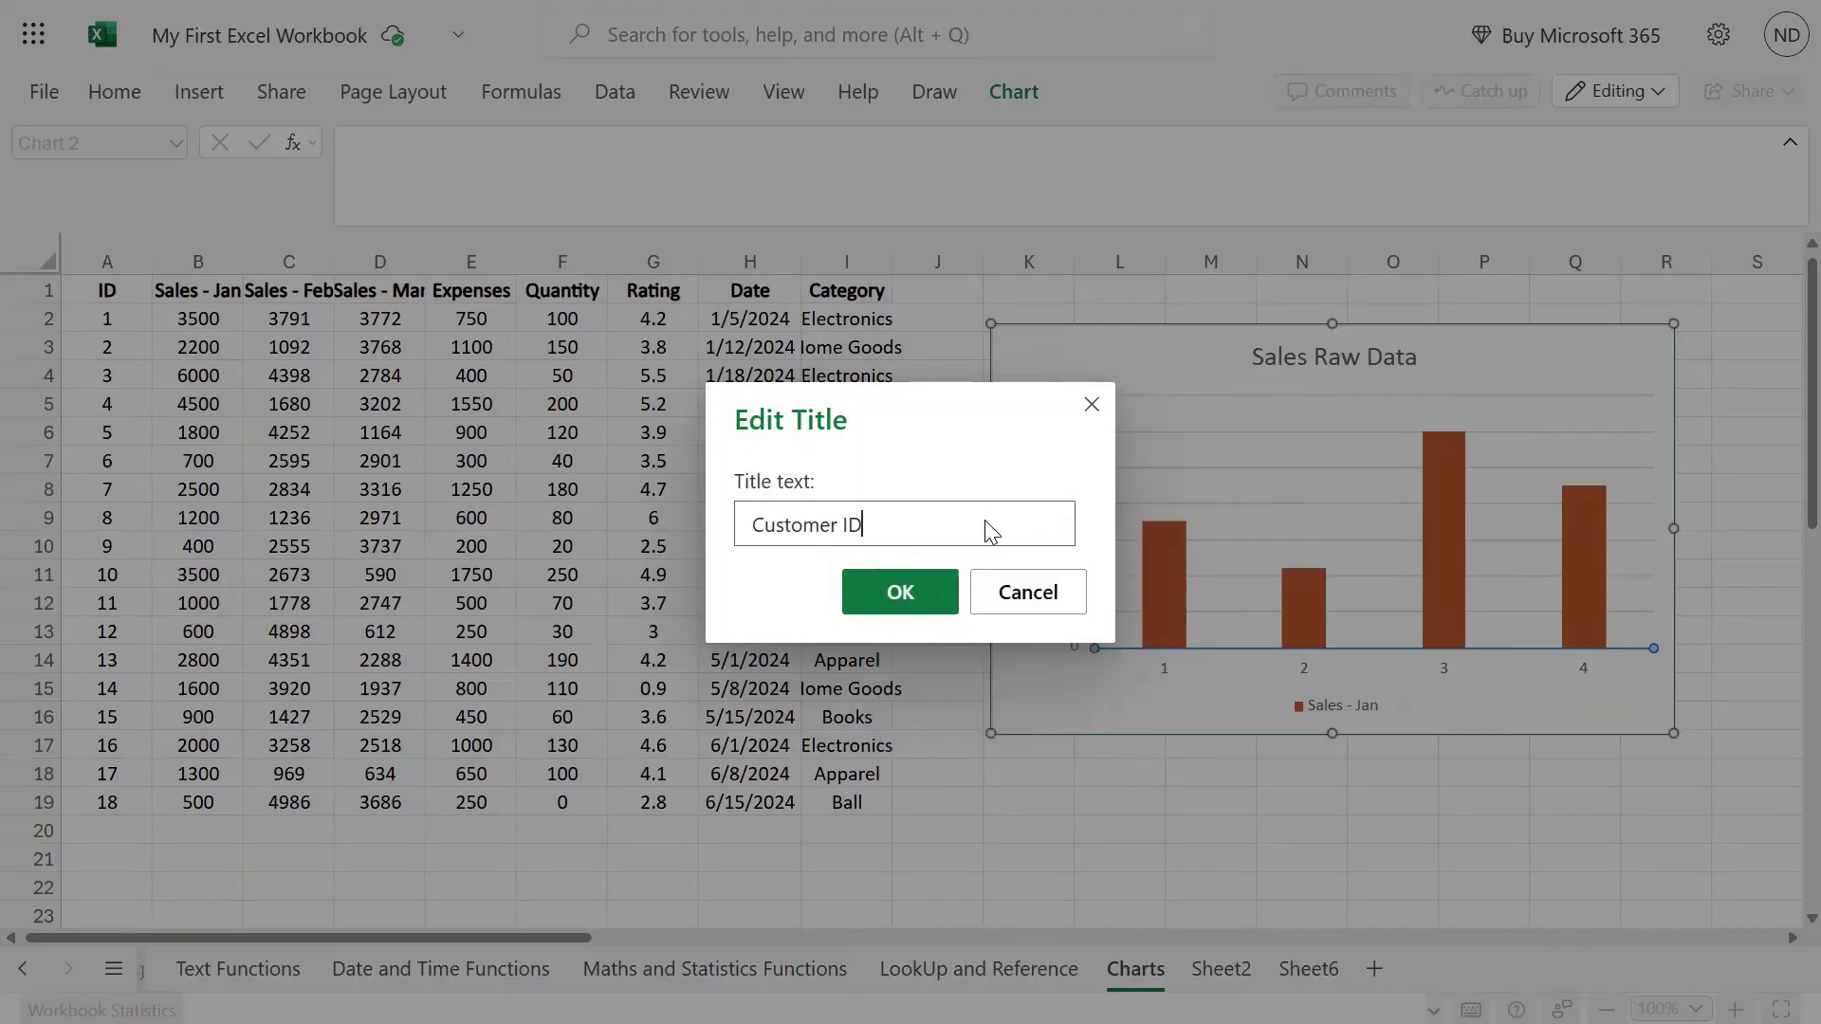
key(Return)
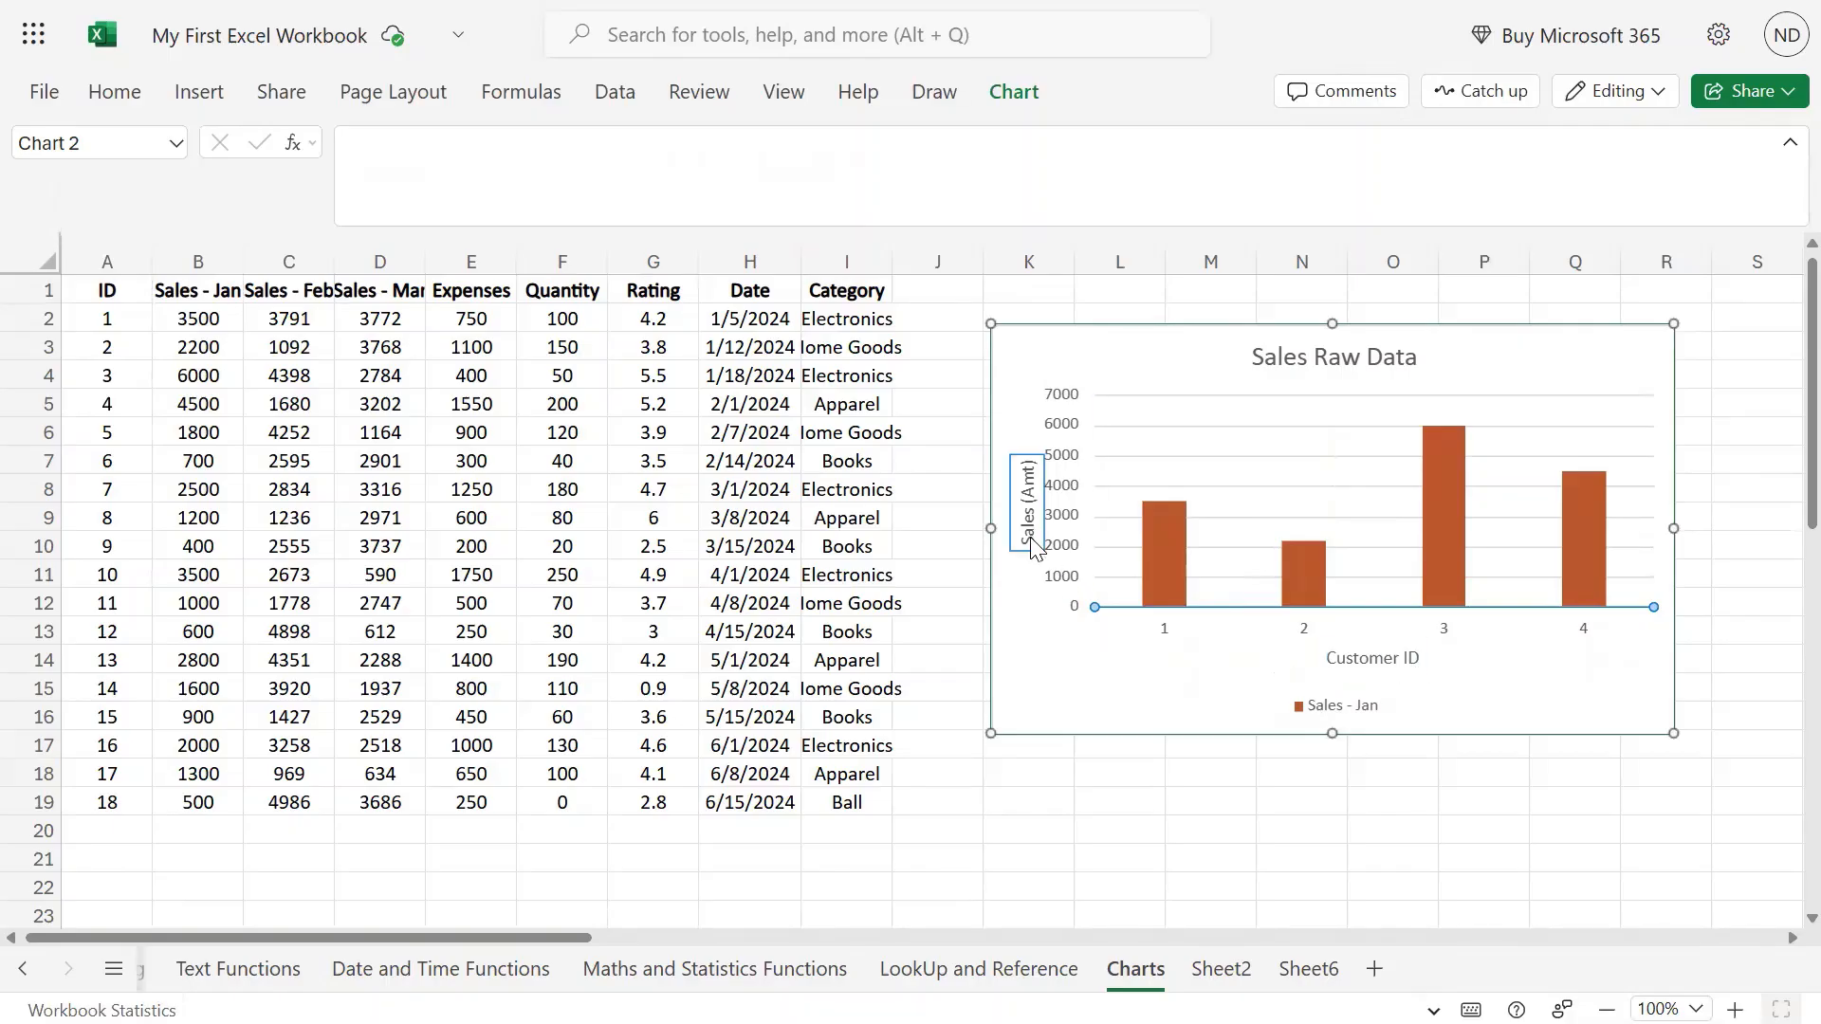
click(1007, 95)
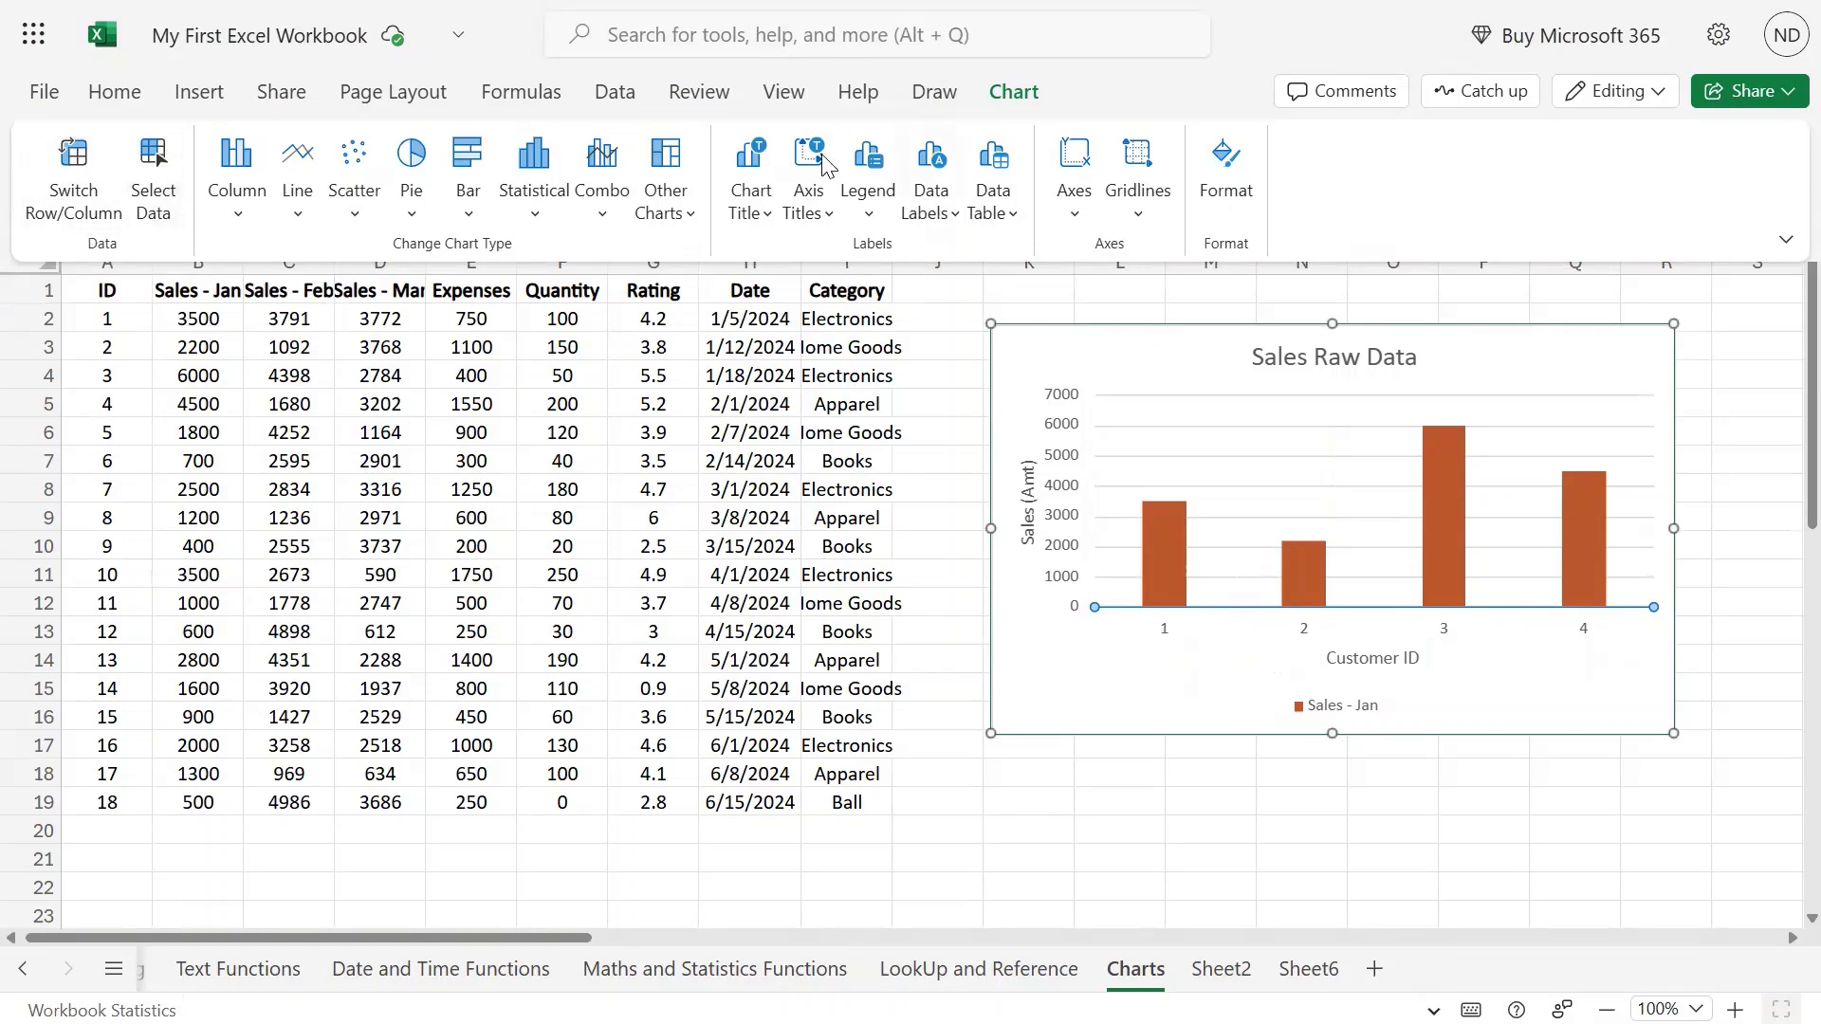
Select the Sales - Jan legend and remove it from the chart.
click(805, 214)
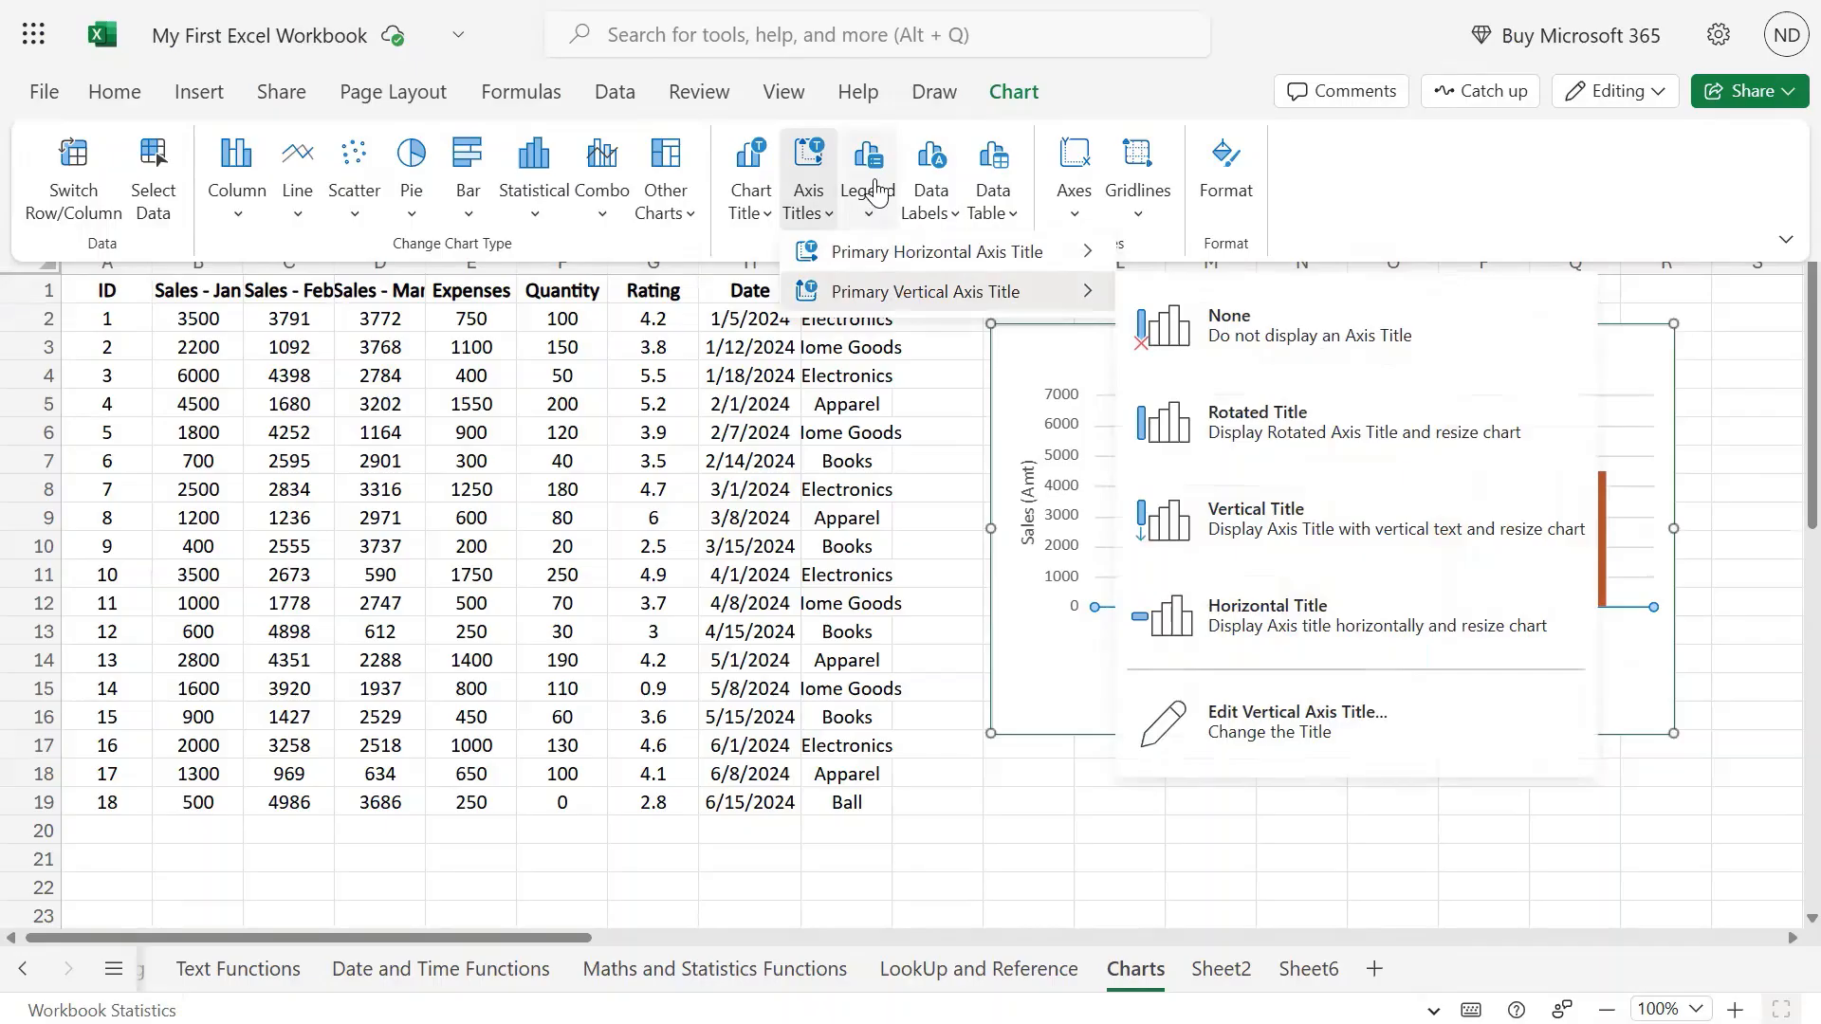
click(872, 222)
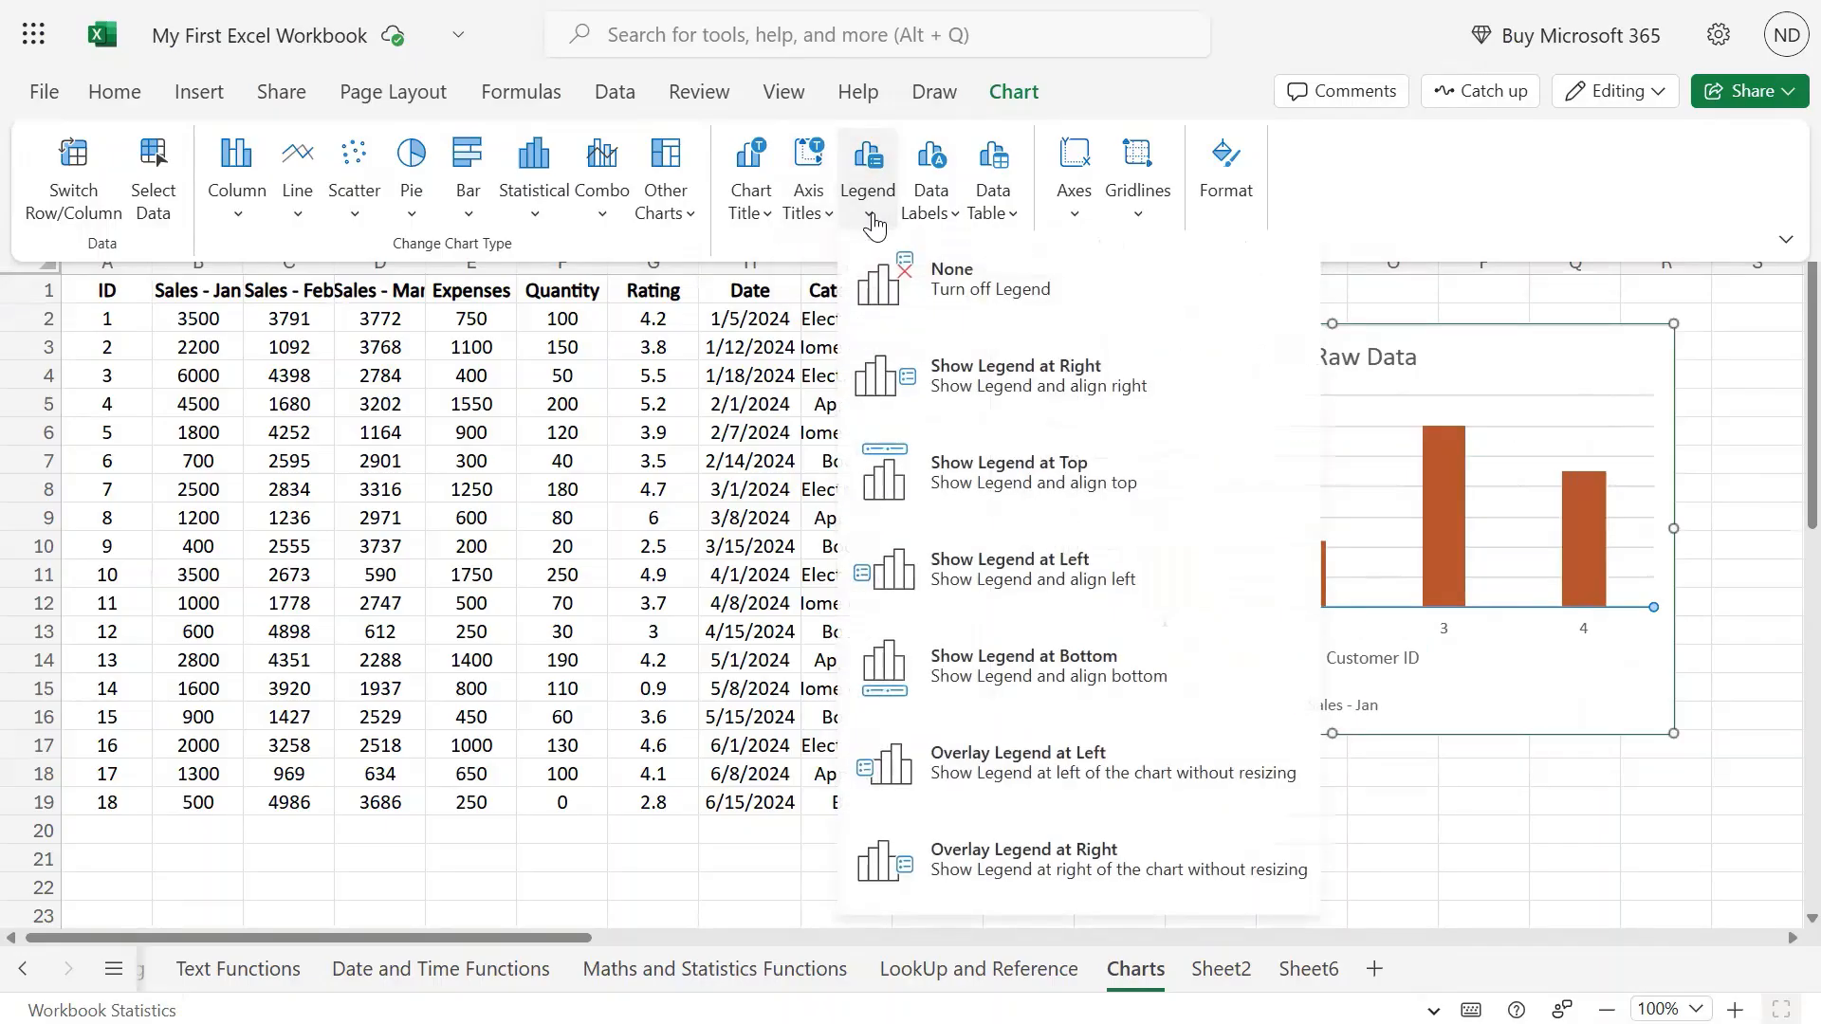
click(1480, 700)
click(1341, 707)
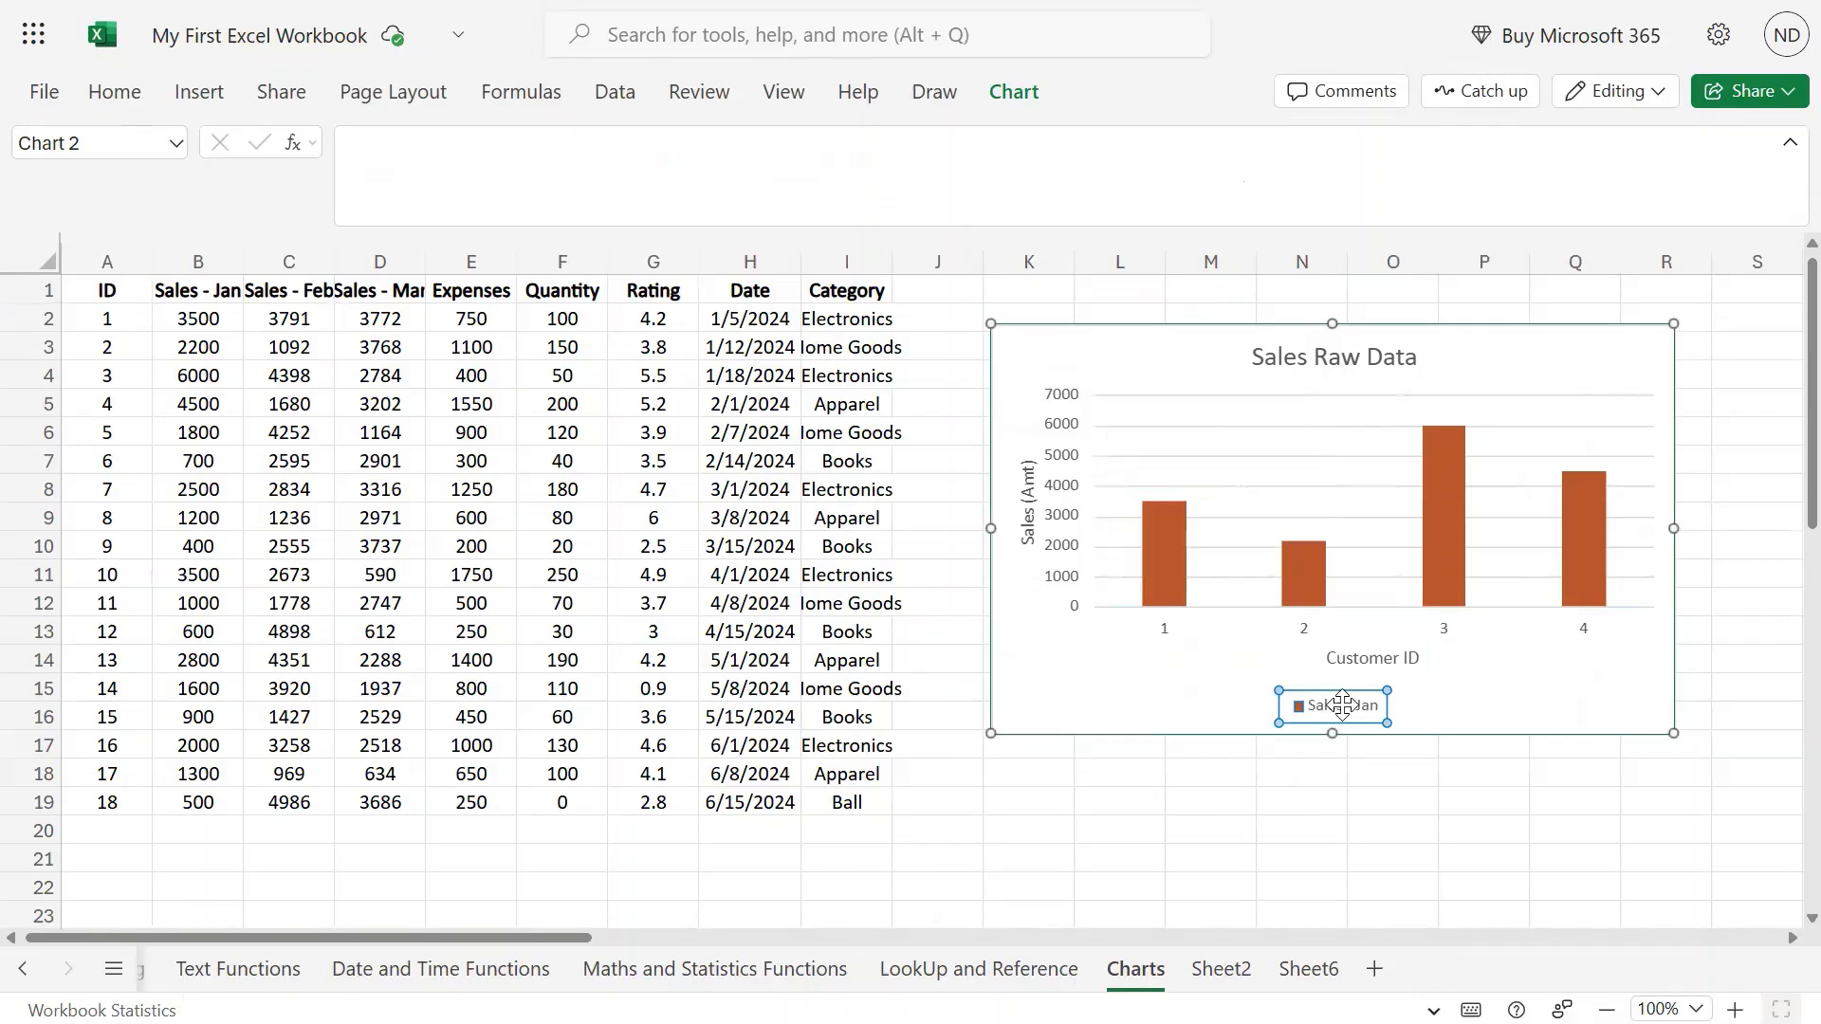
click(801, 105)
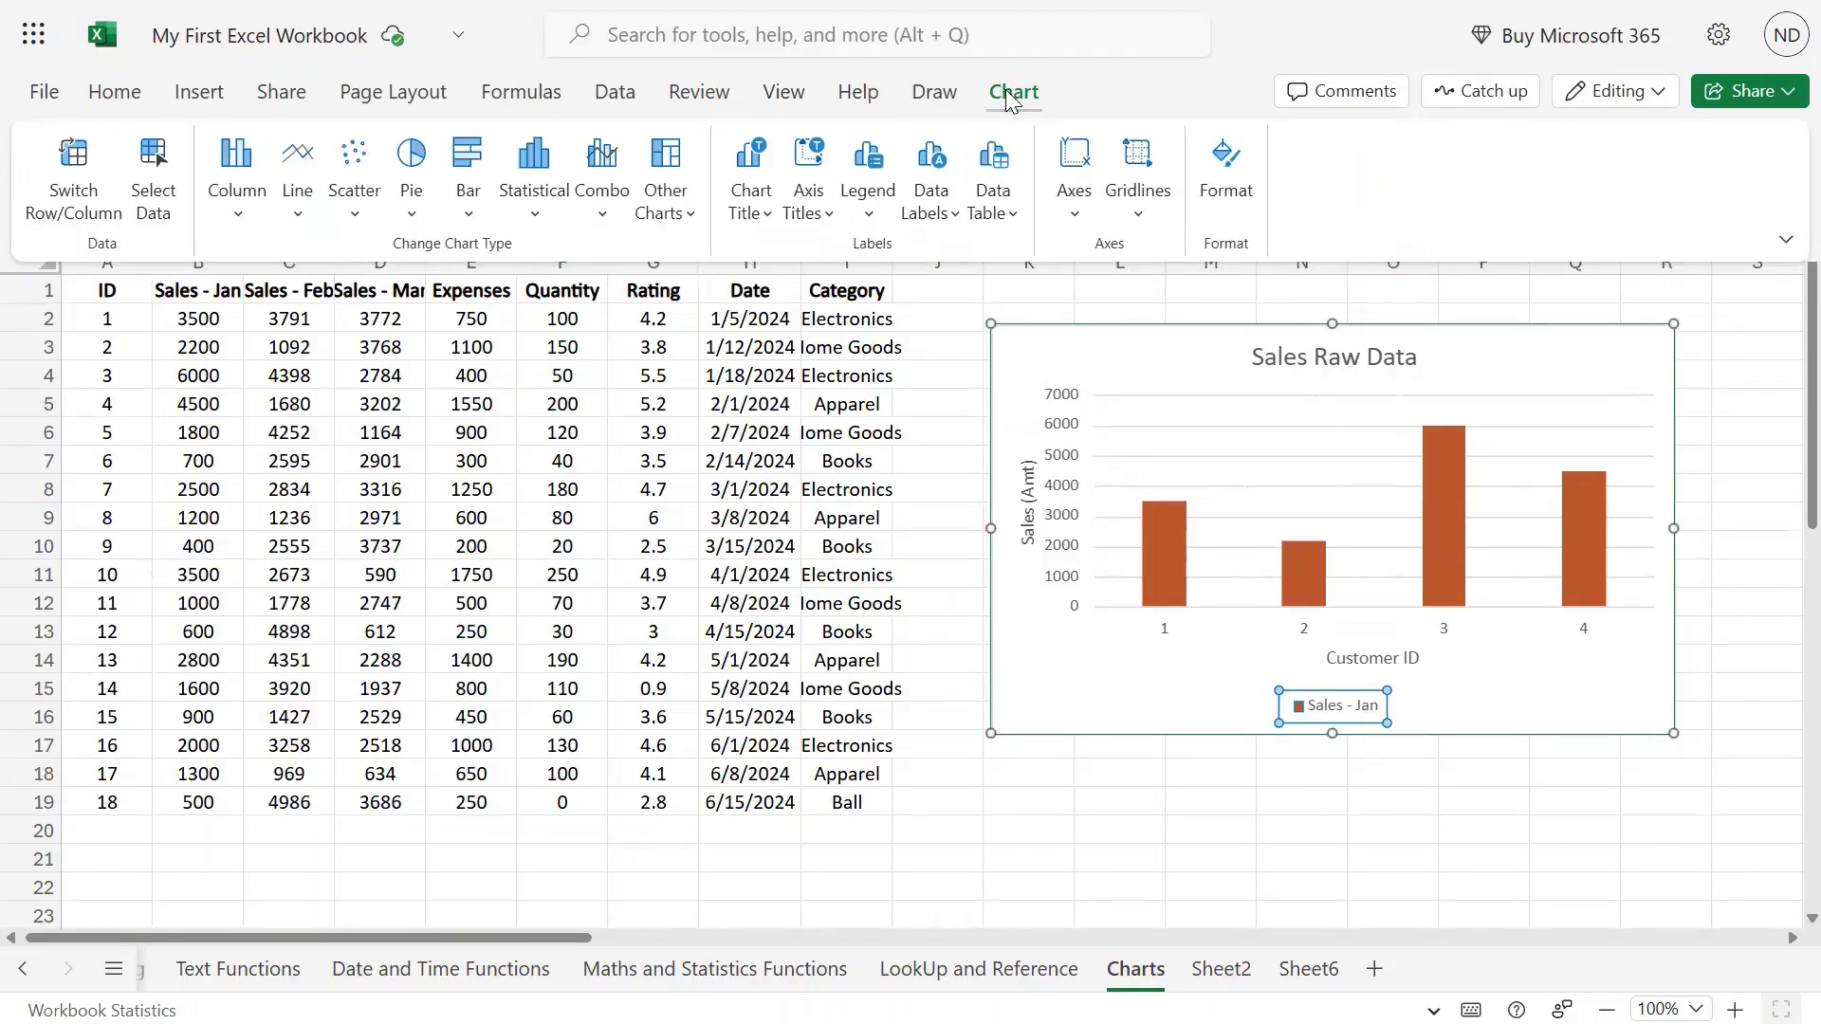
click(868, 175)
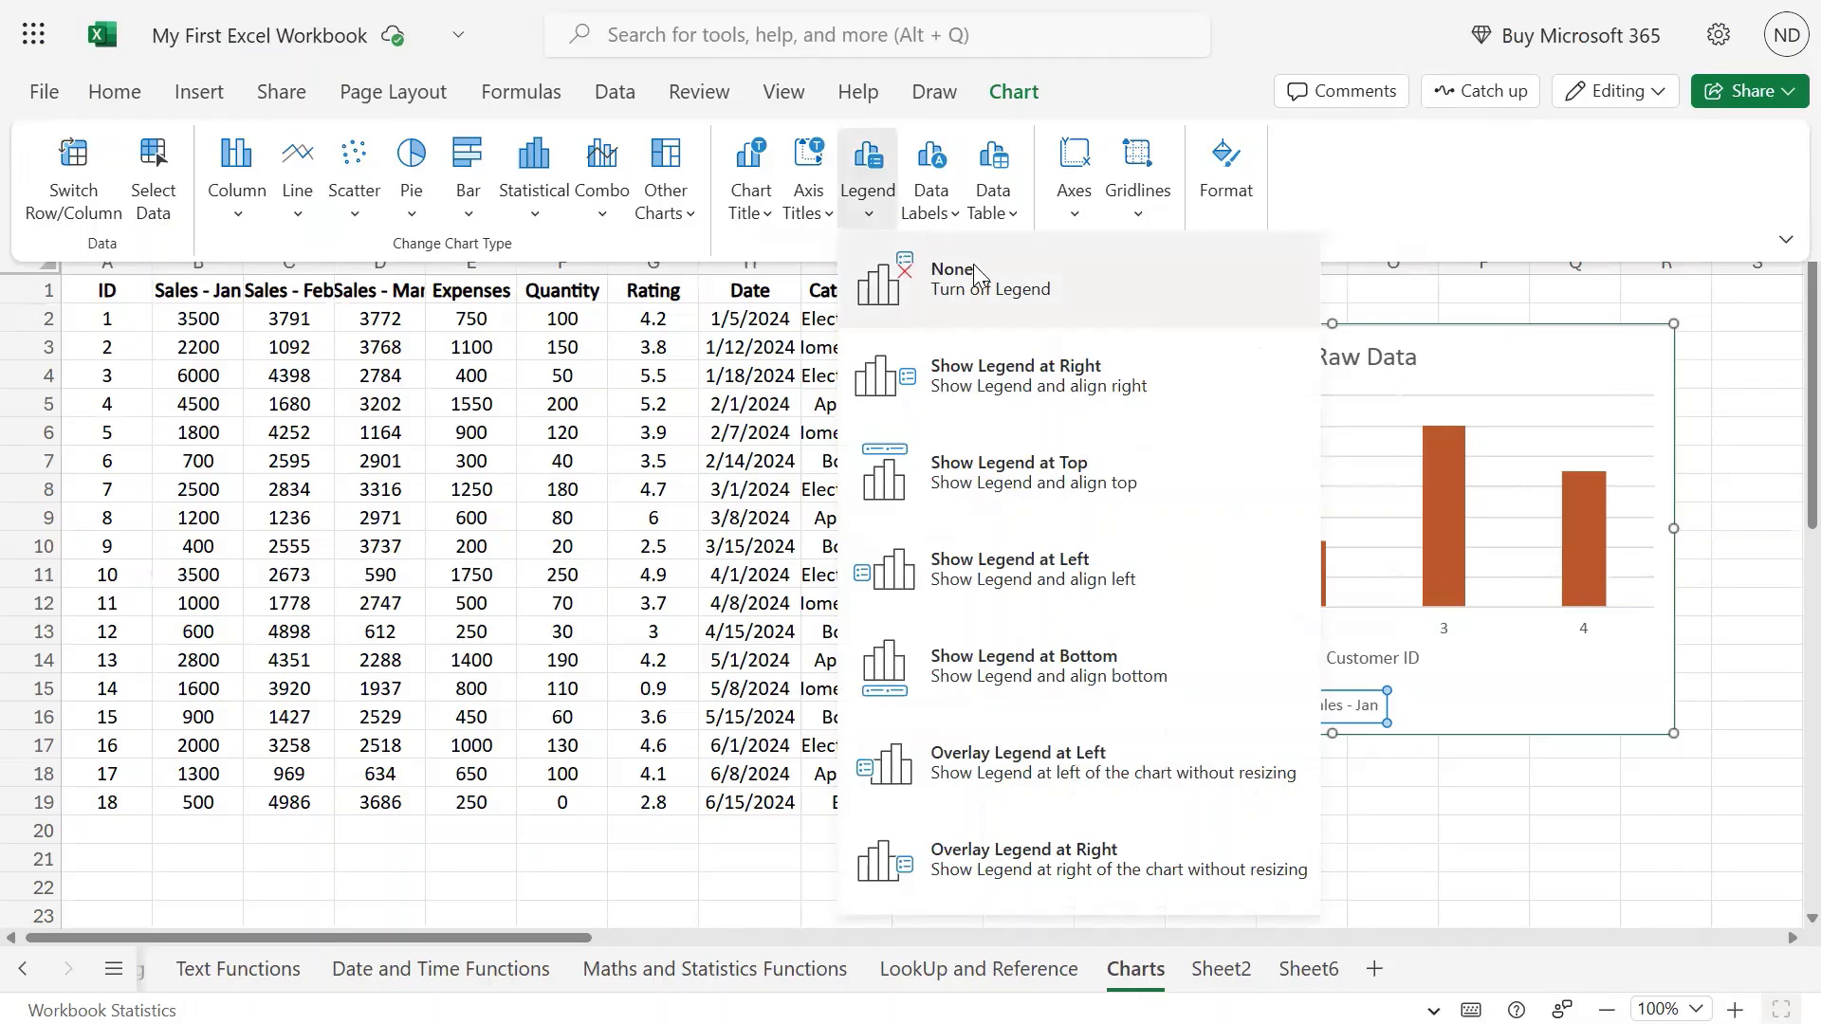
click(1004, 285)
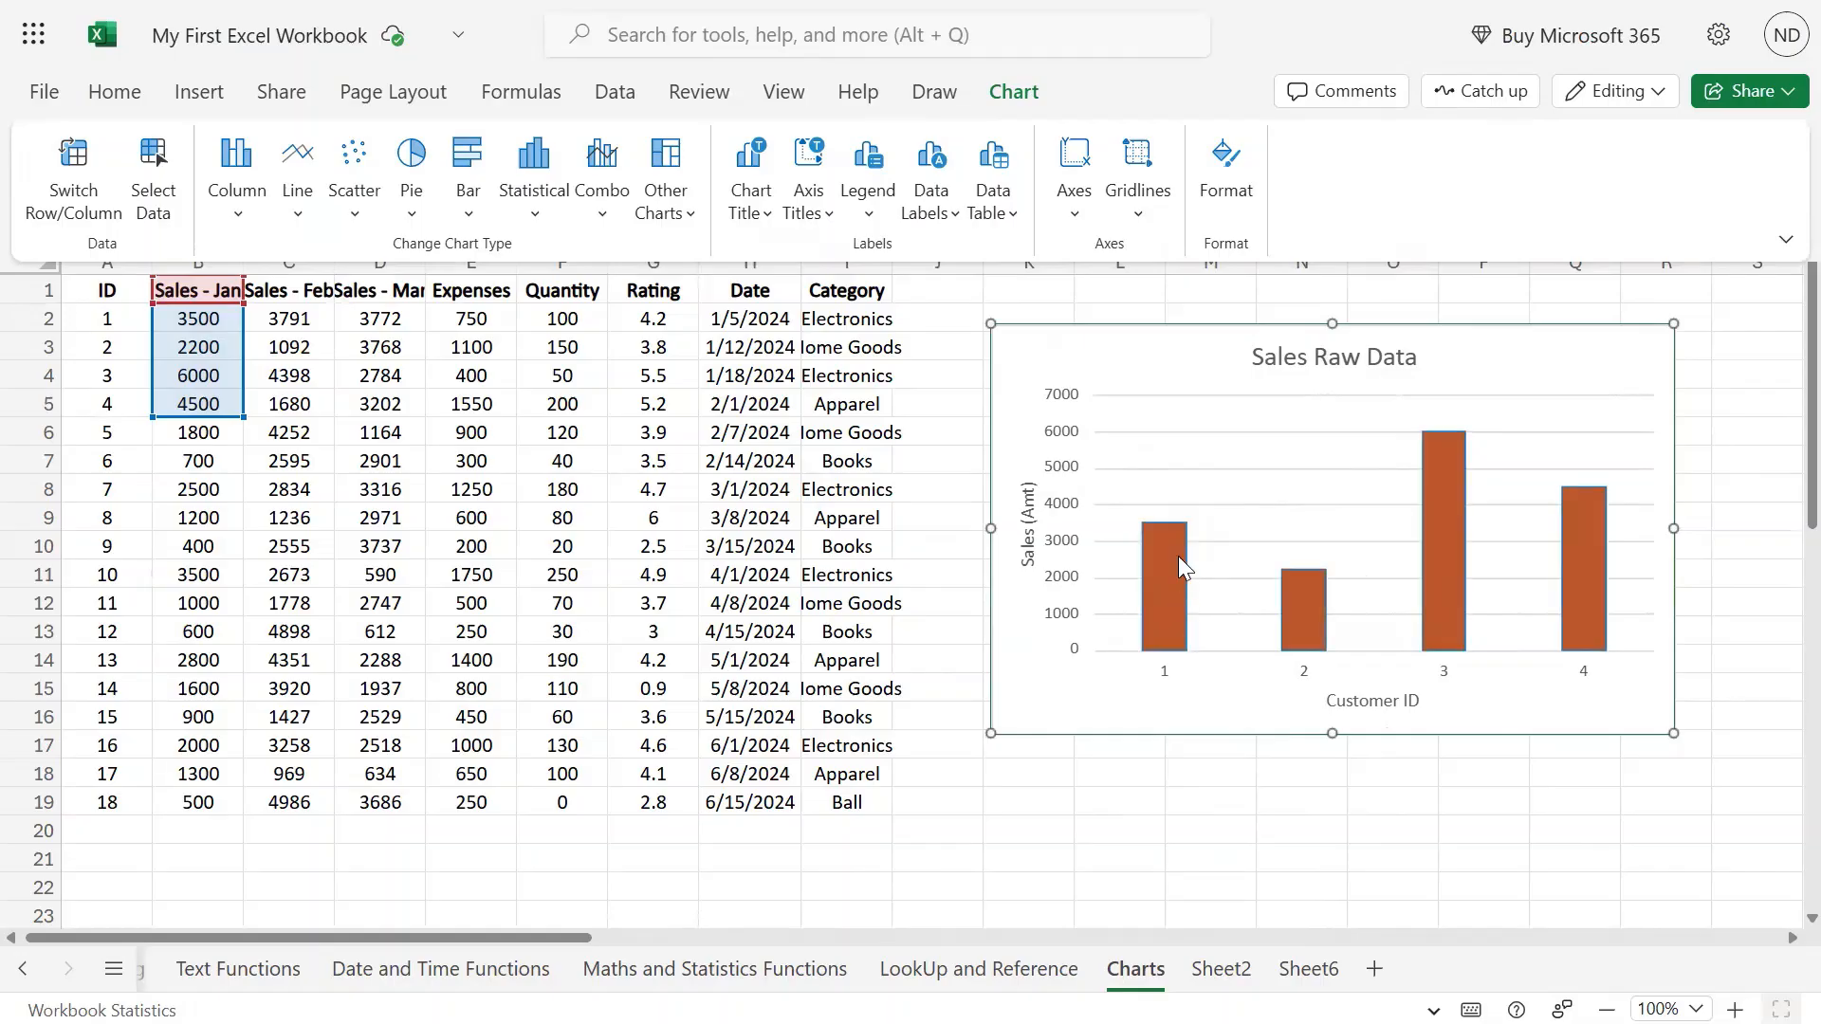
Show the legend on the chart's right side, then move it to the top under the title.
mouse_move(1174, 534)
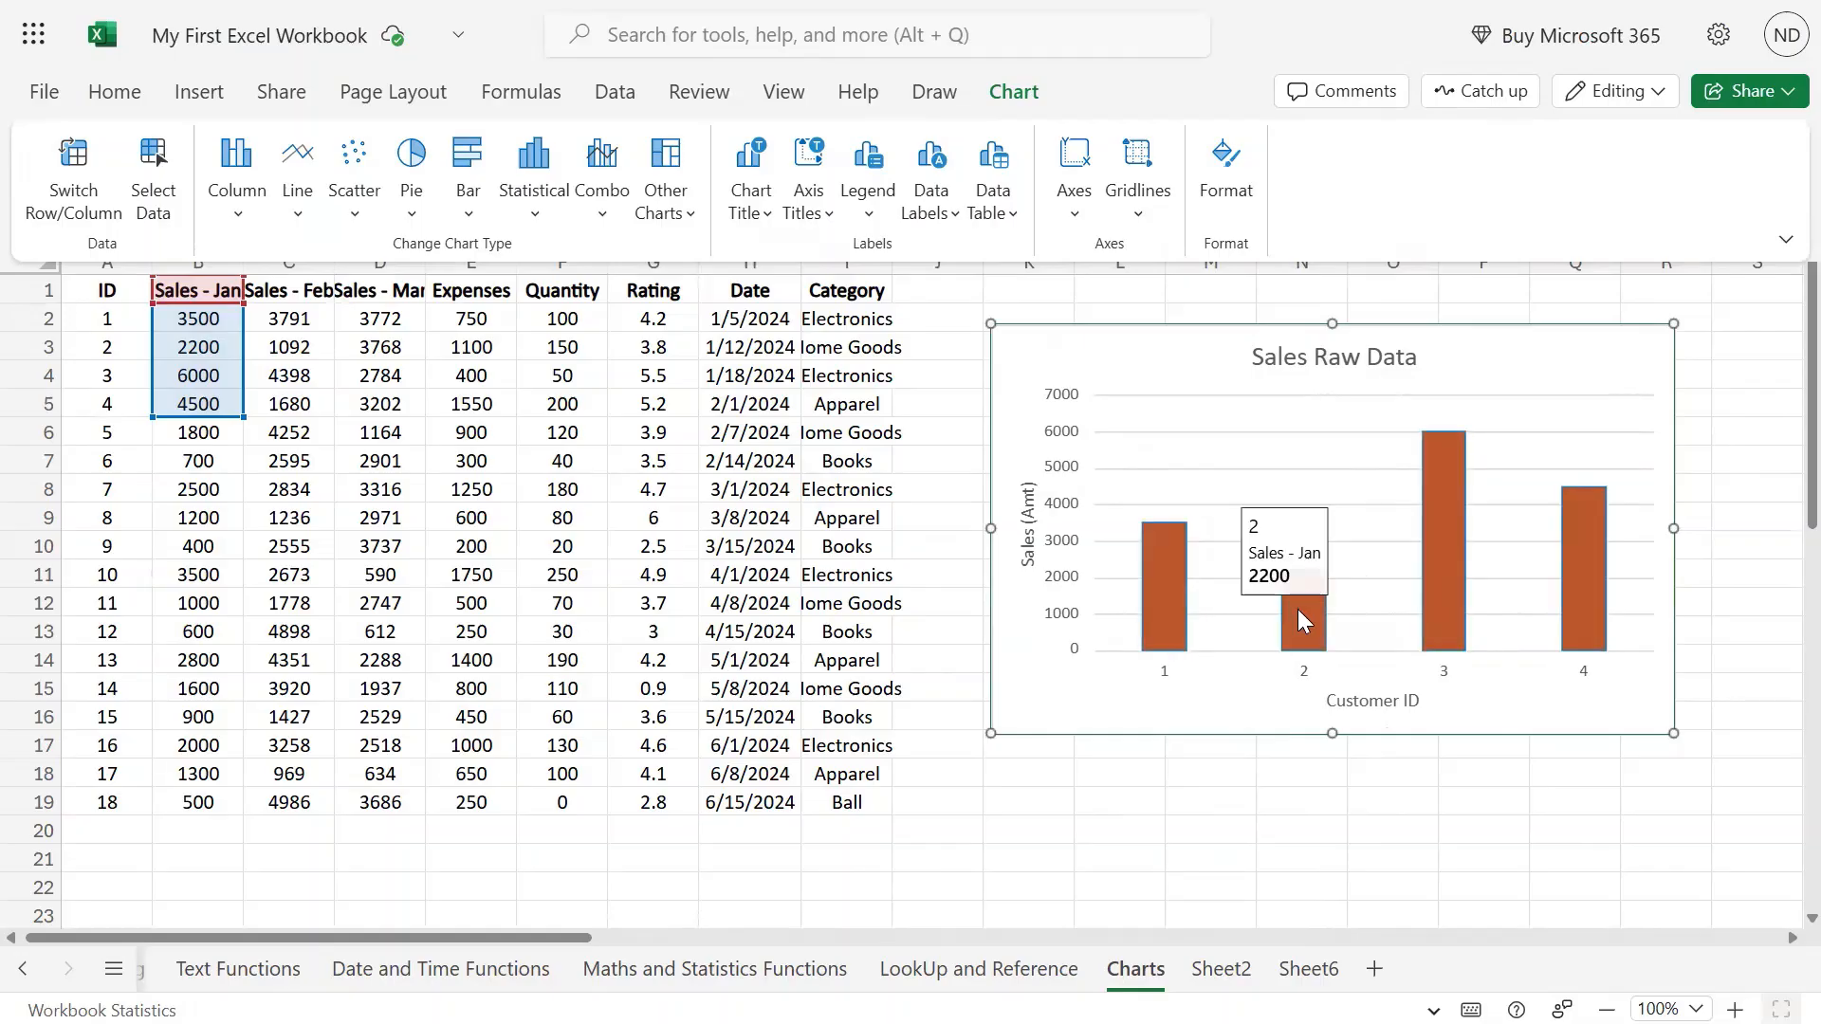
mouse_move(1451, 489)
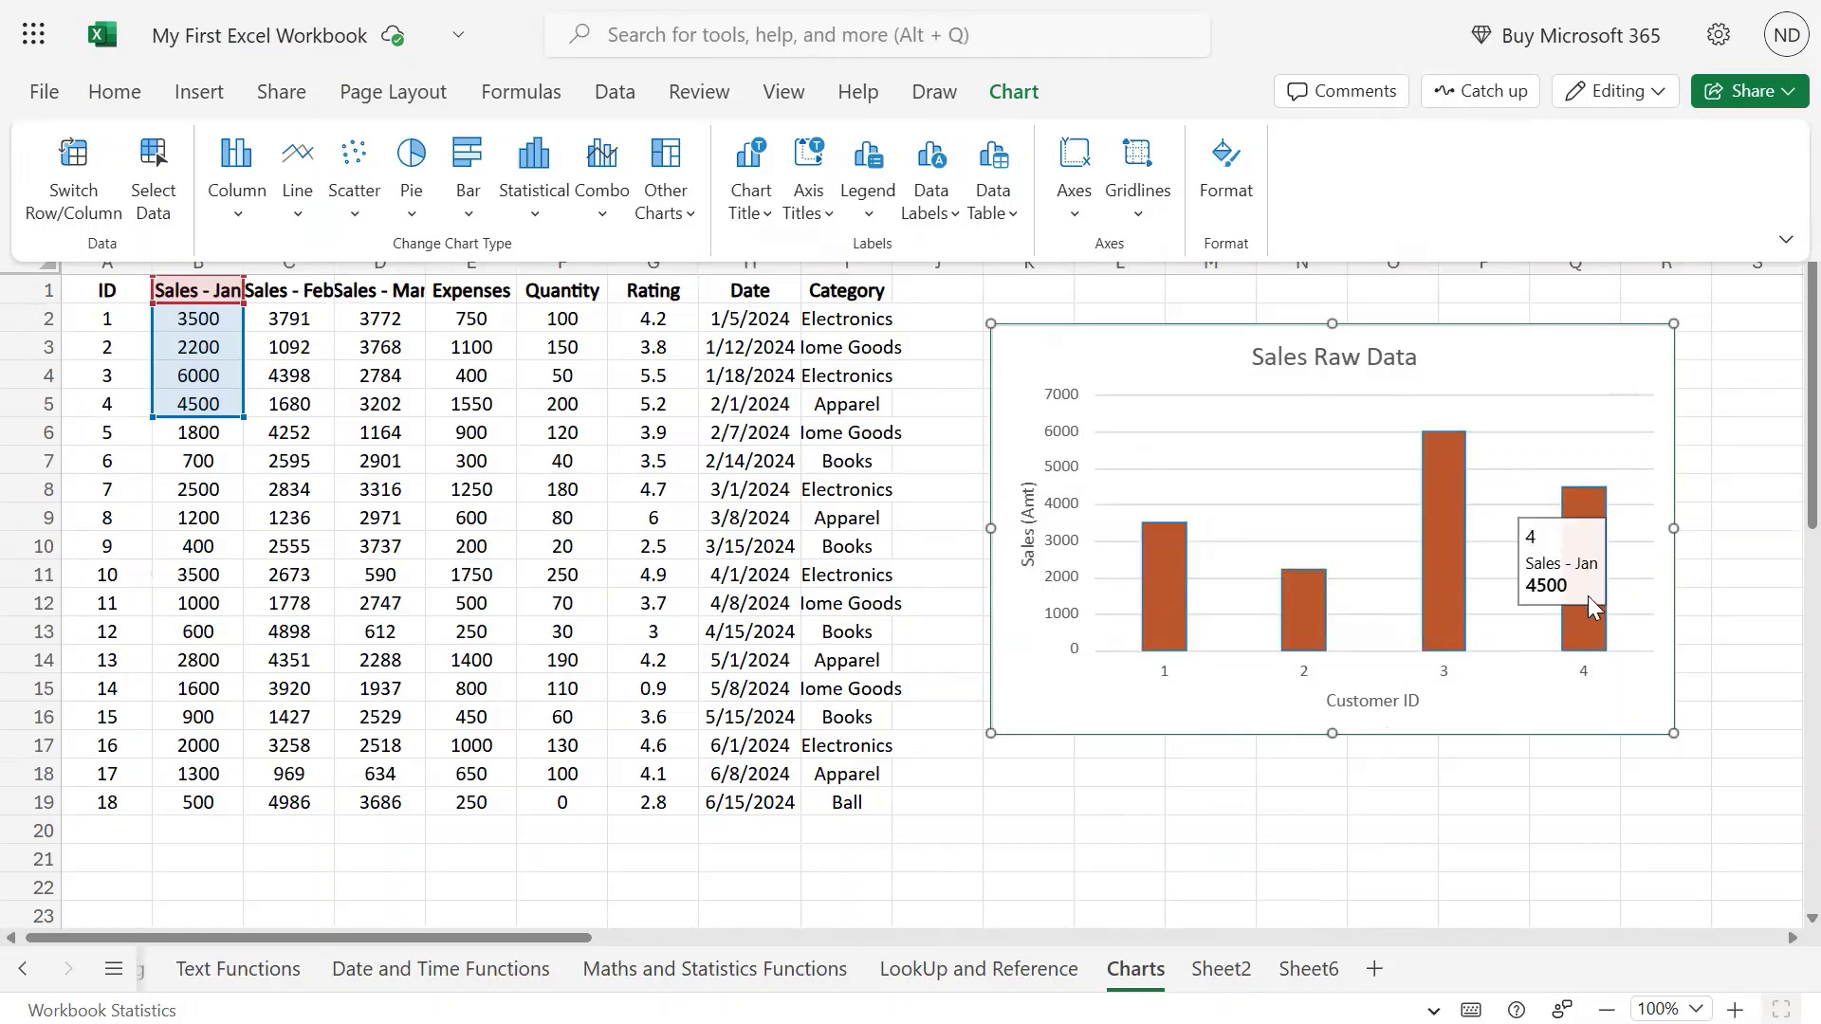
click(874, 176)
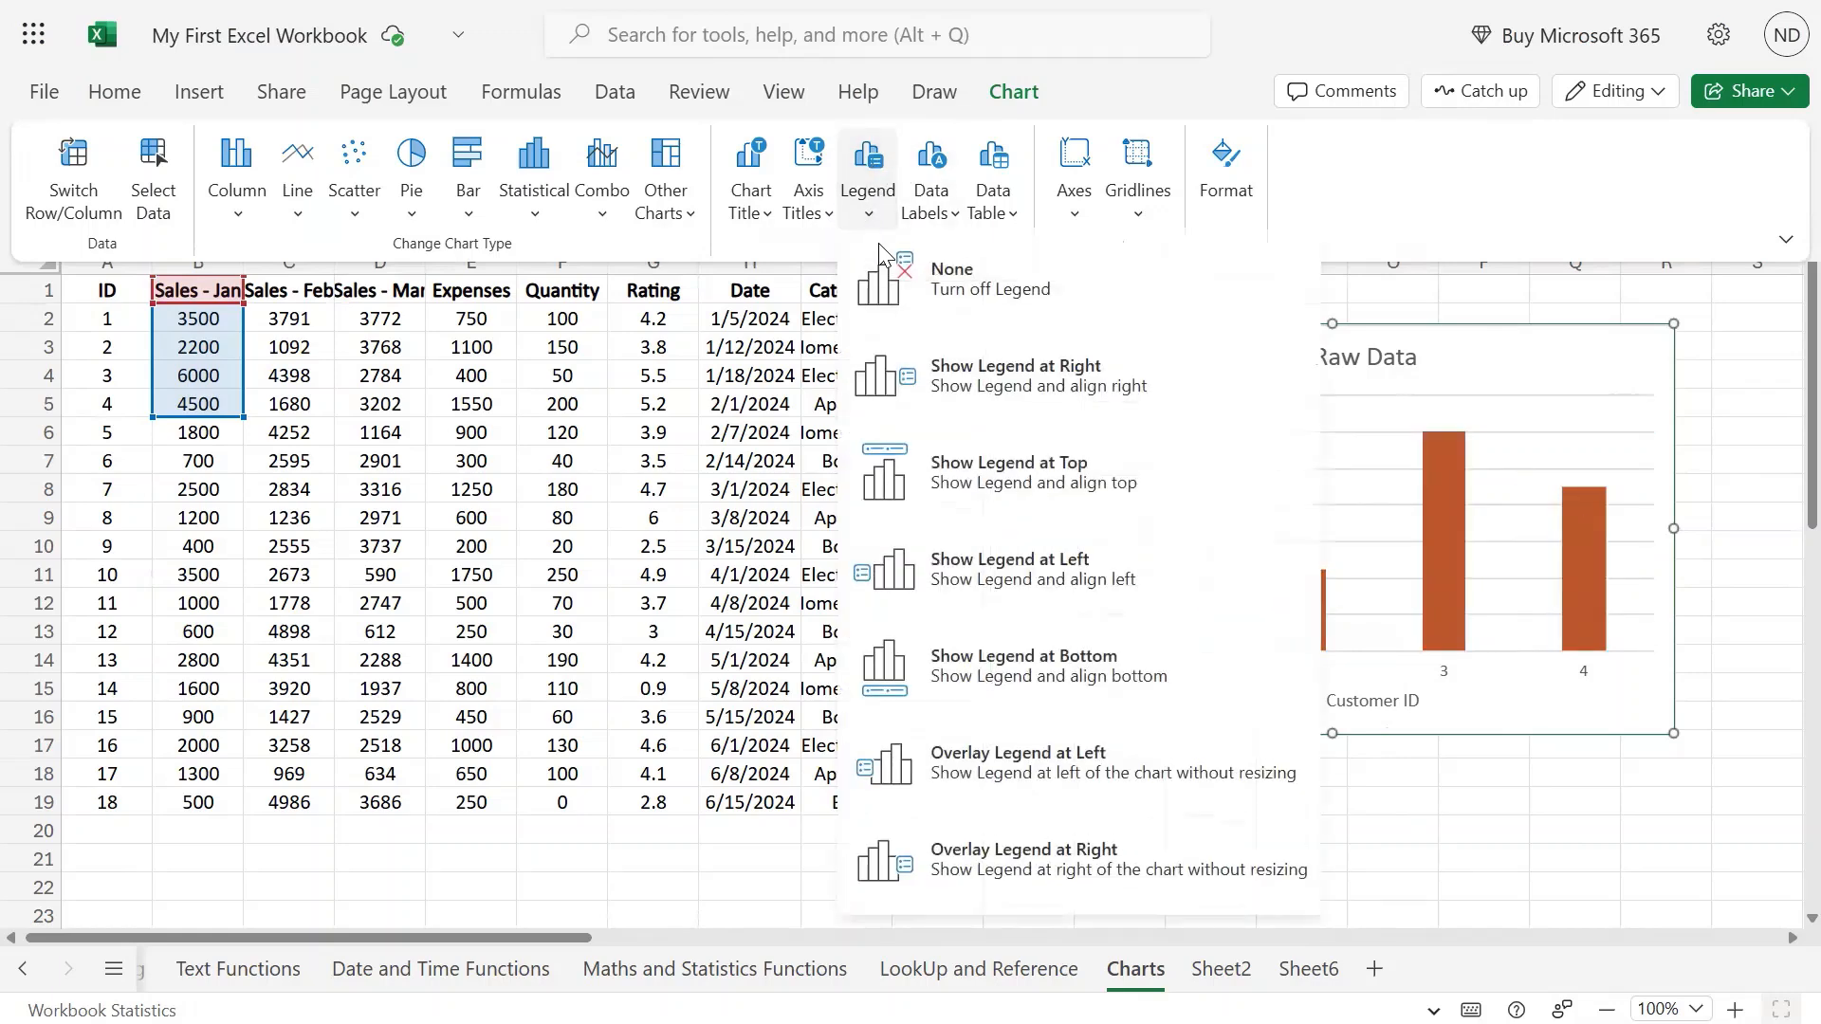
click(1009, 383)
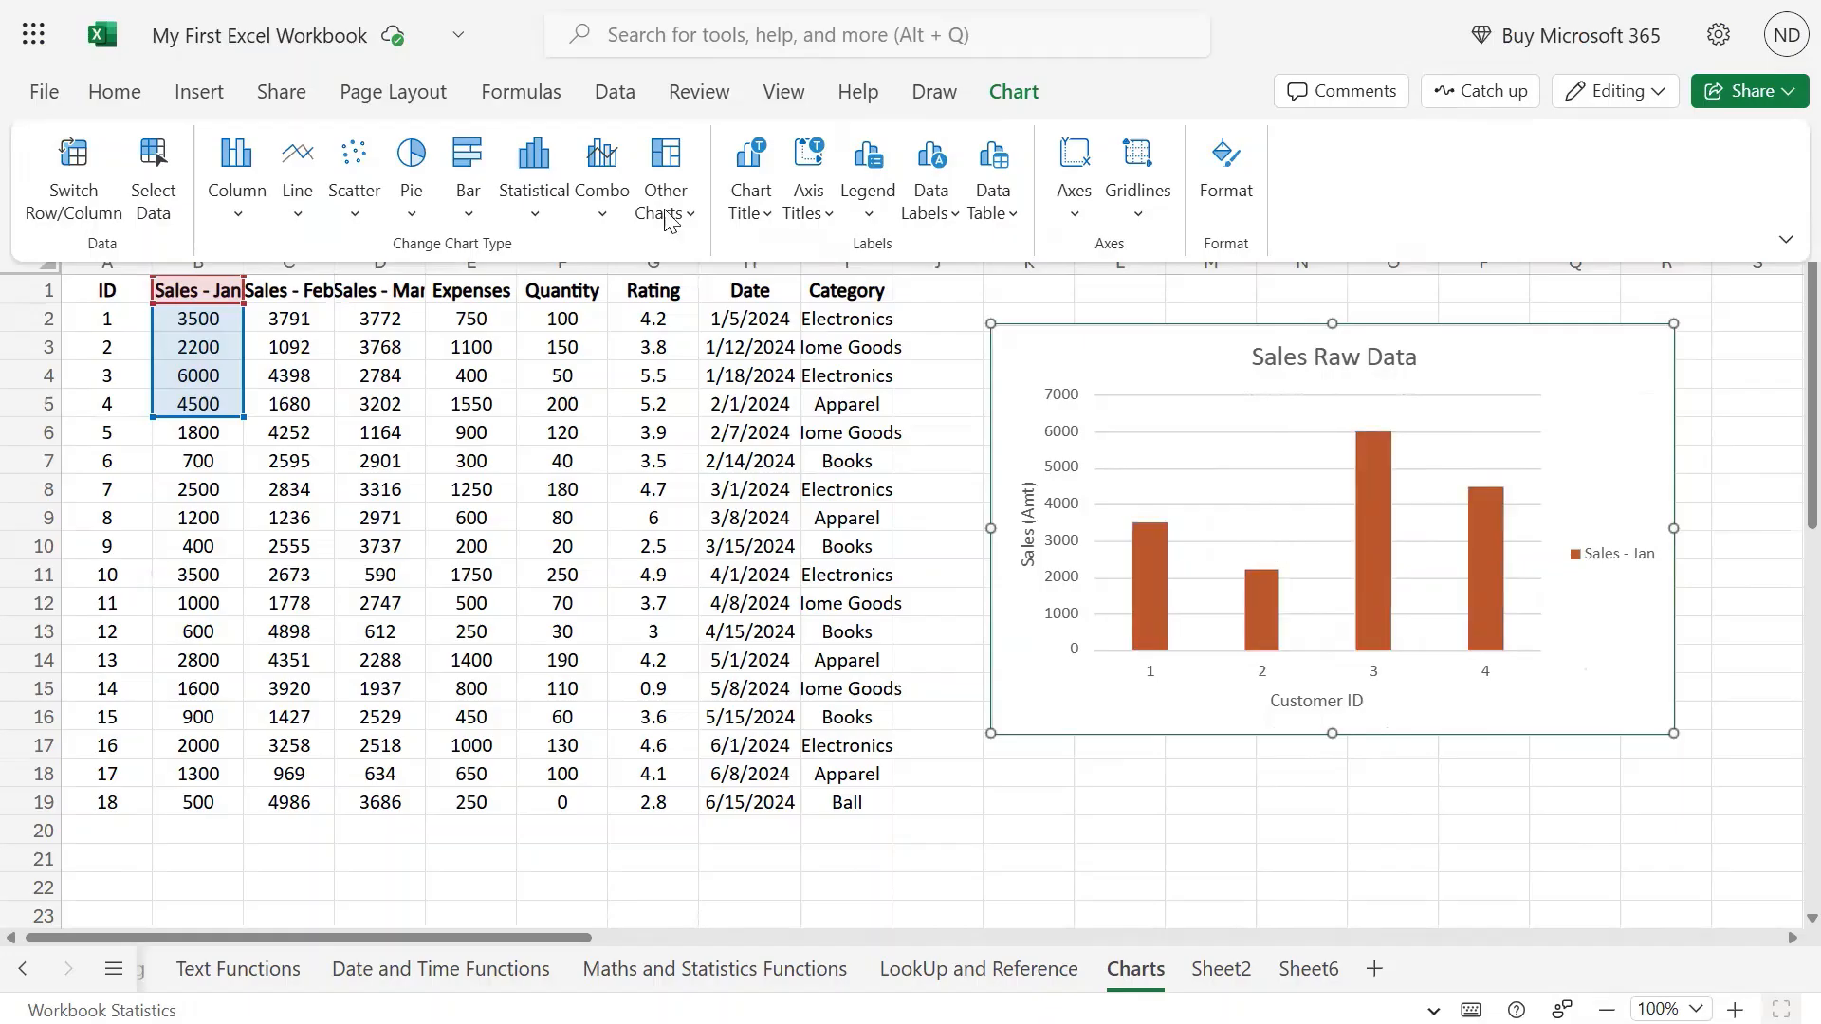
click(867, 210)
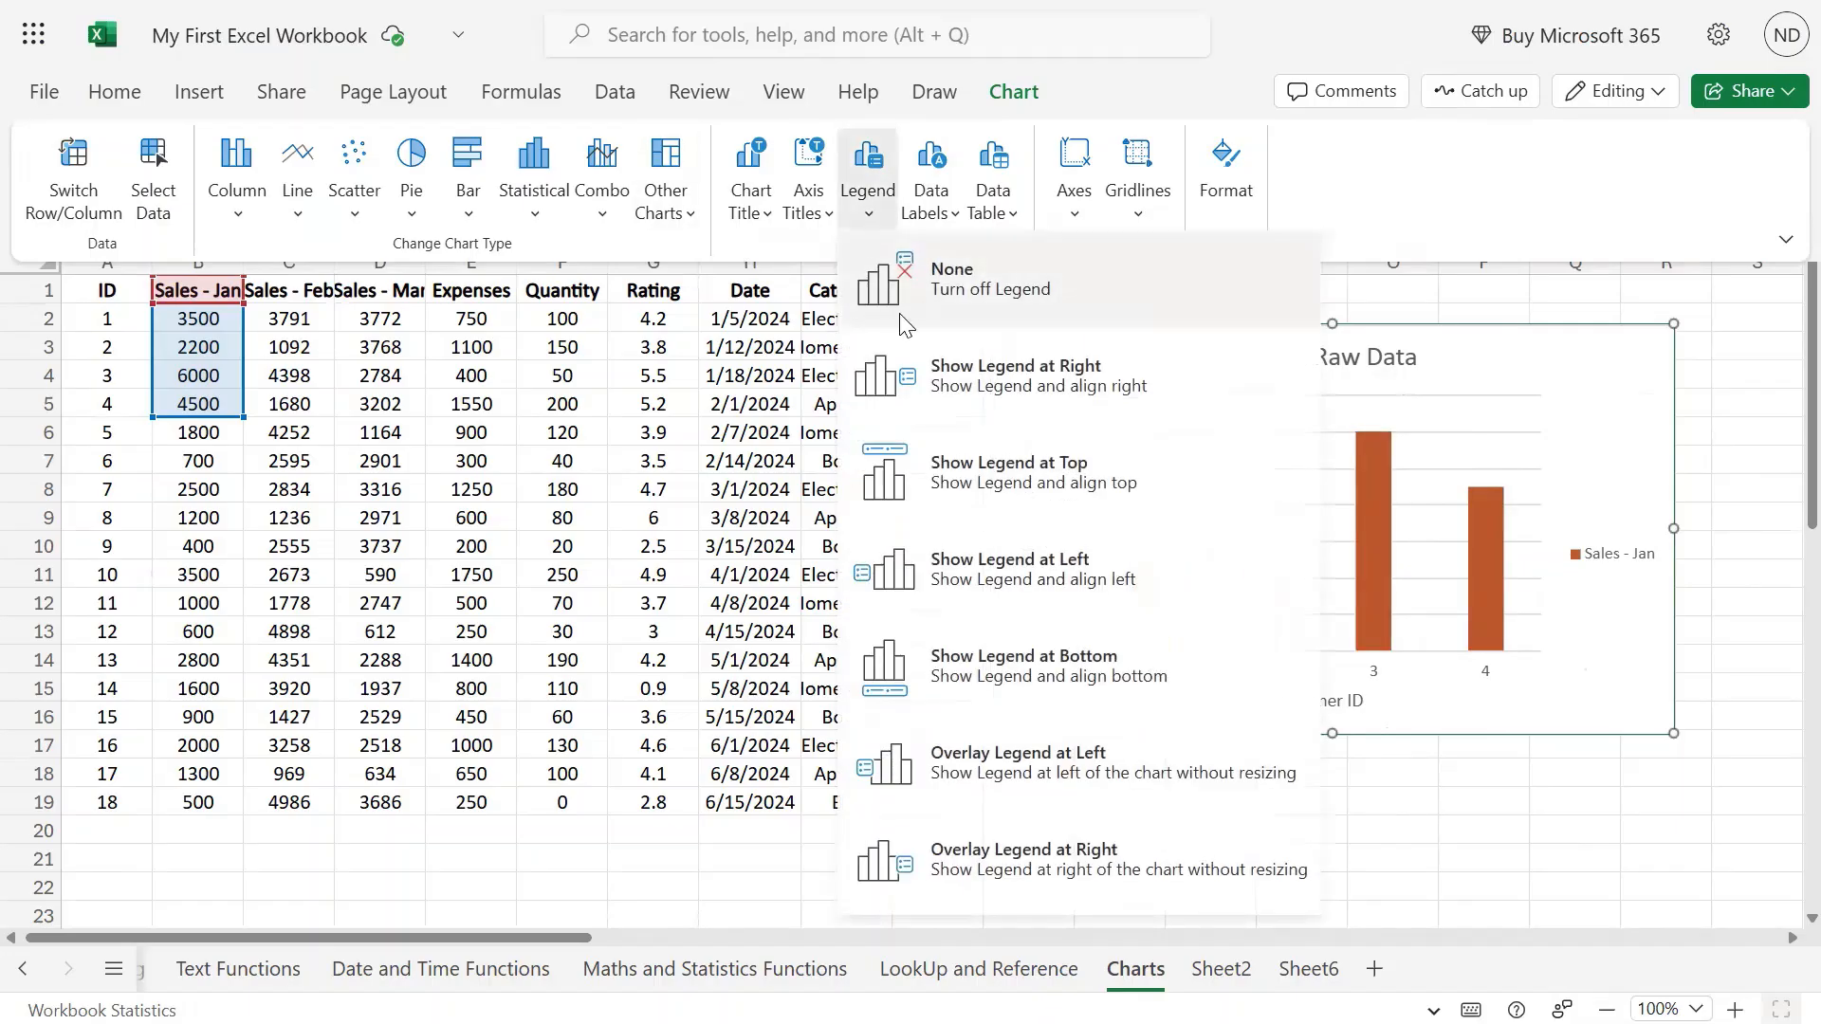
click(958, 470)
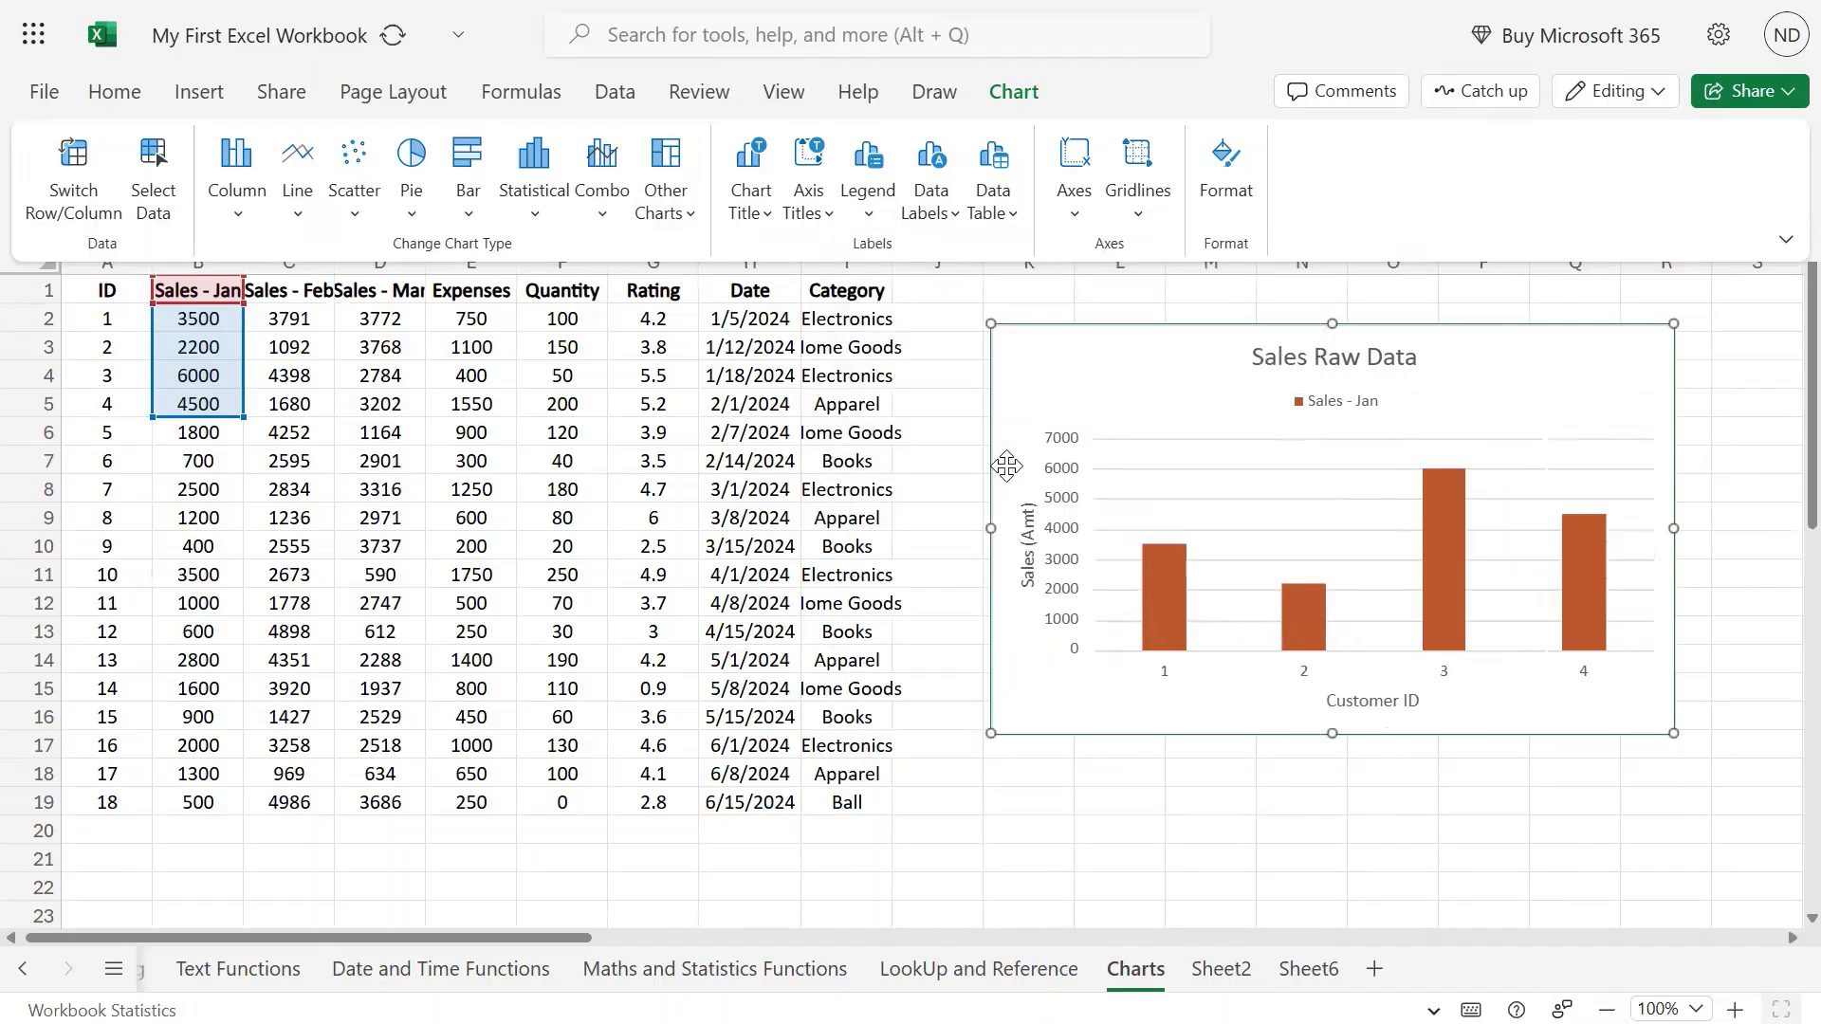
Move the legend to the chart's left side, then to the bottom.
click(867, 204)
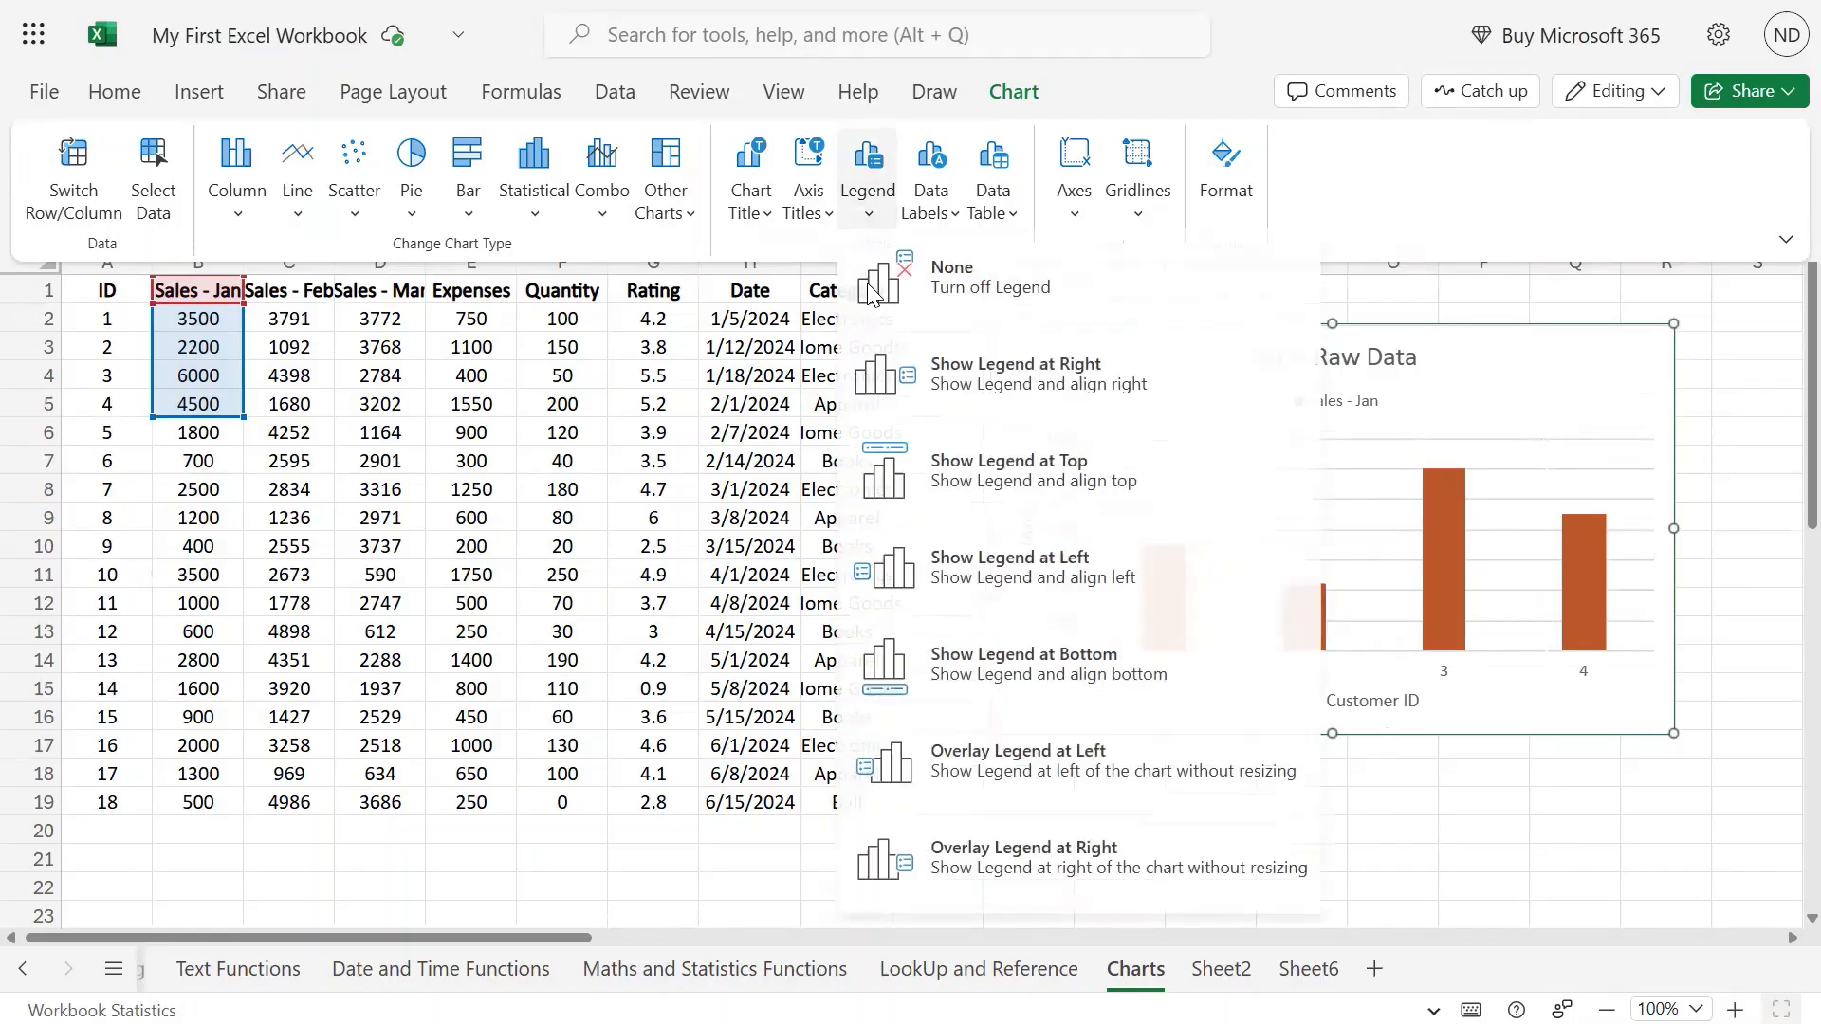
click(1055, 574)
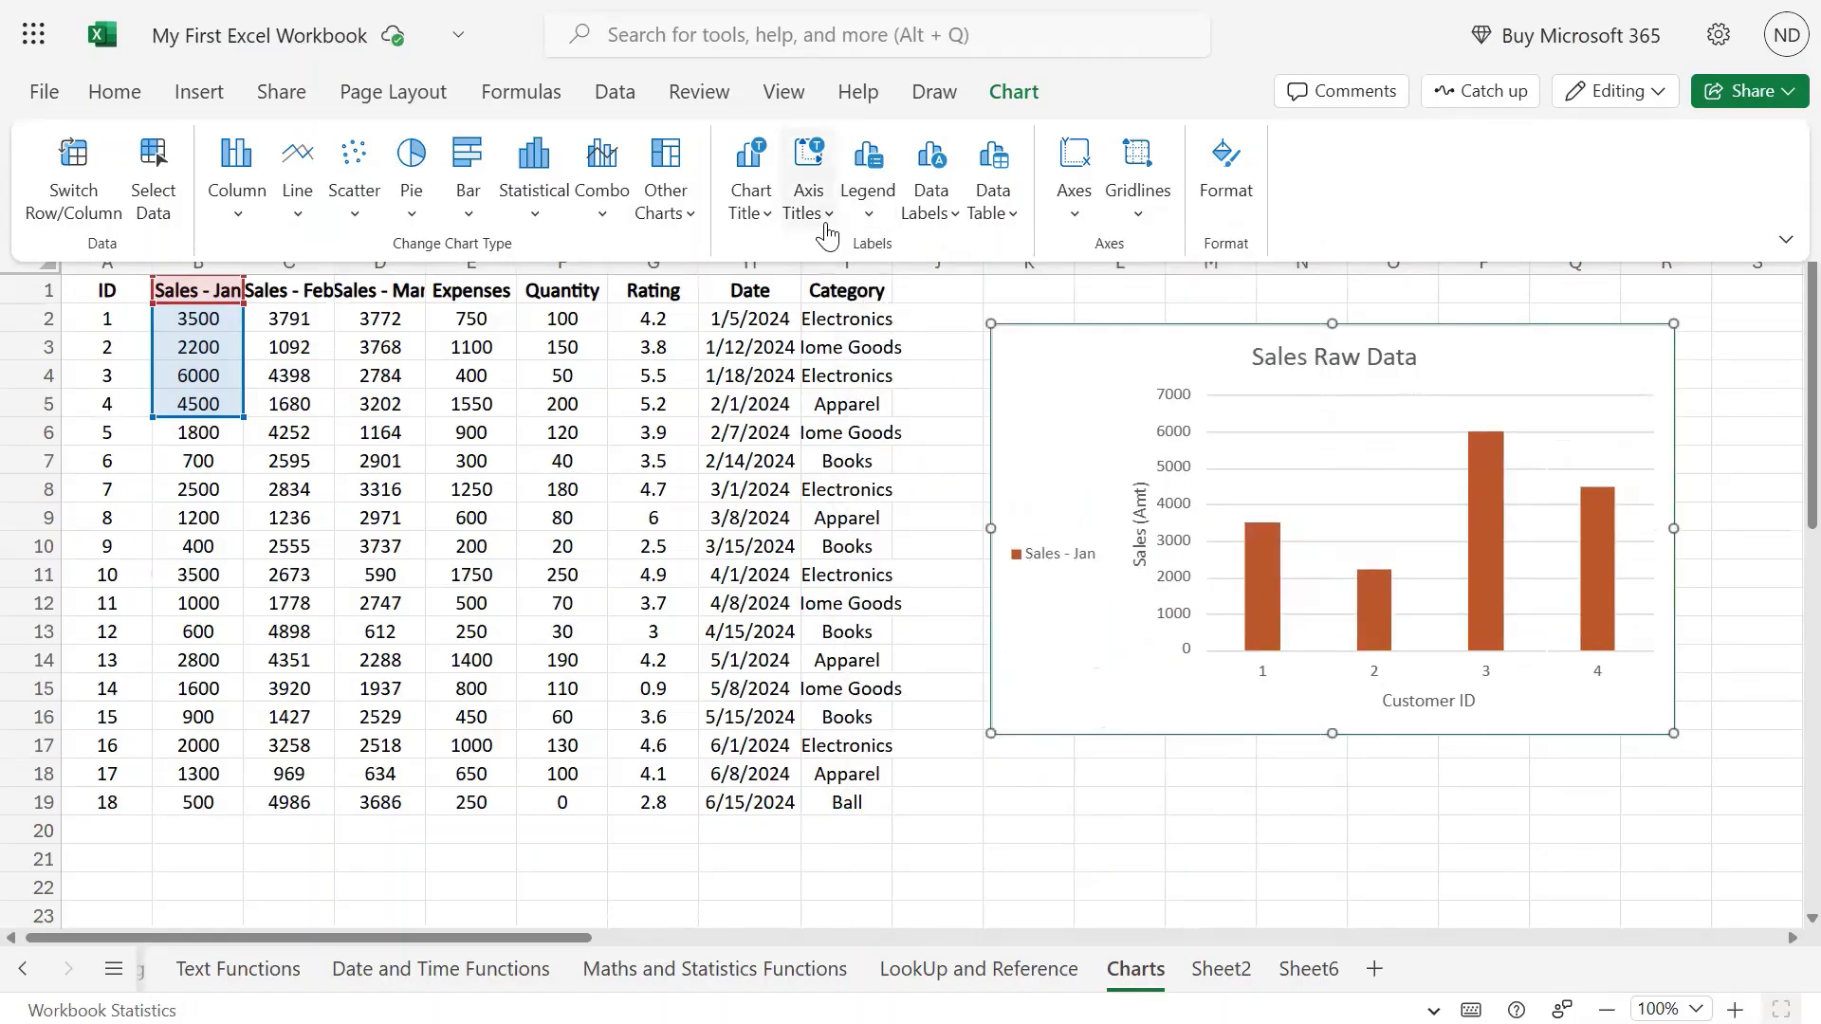
click(867, 203)
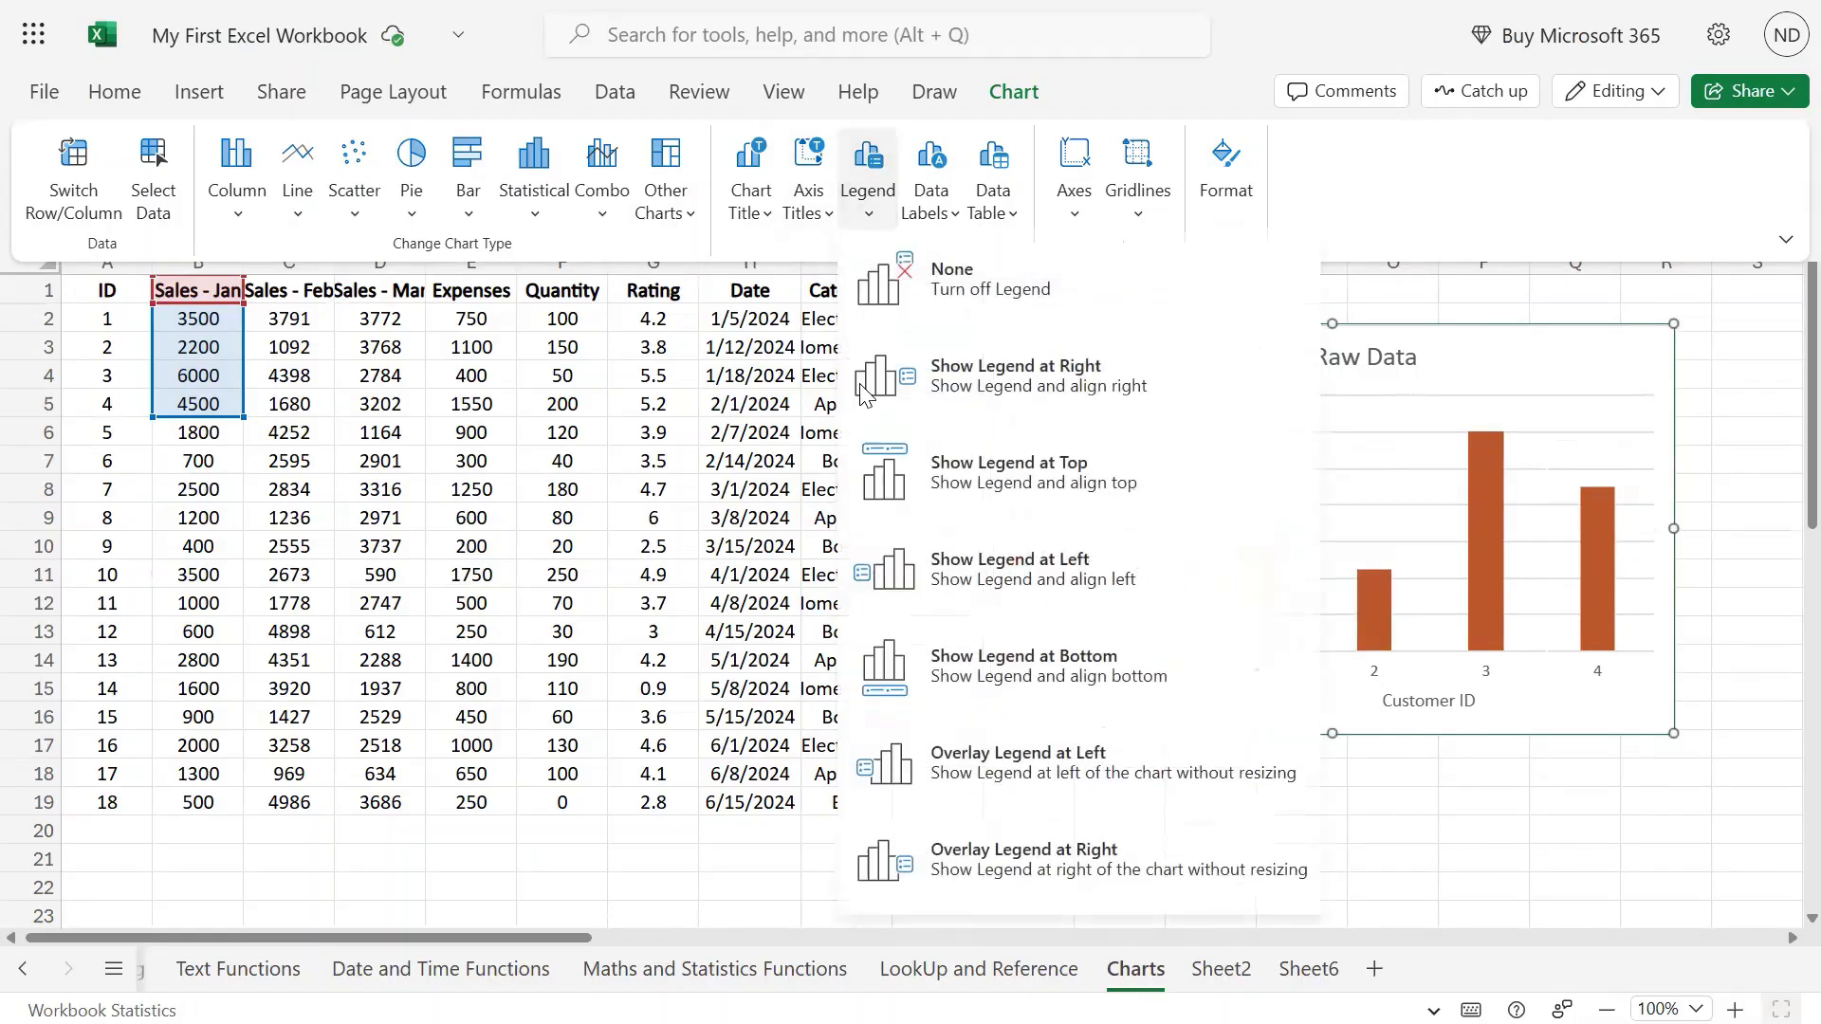
click(992, 678)
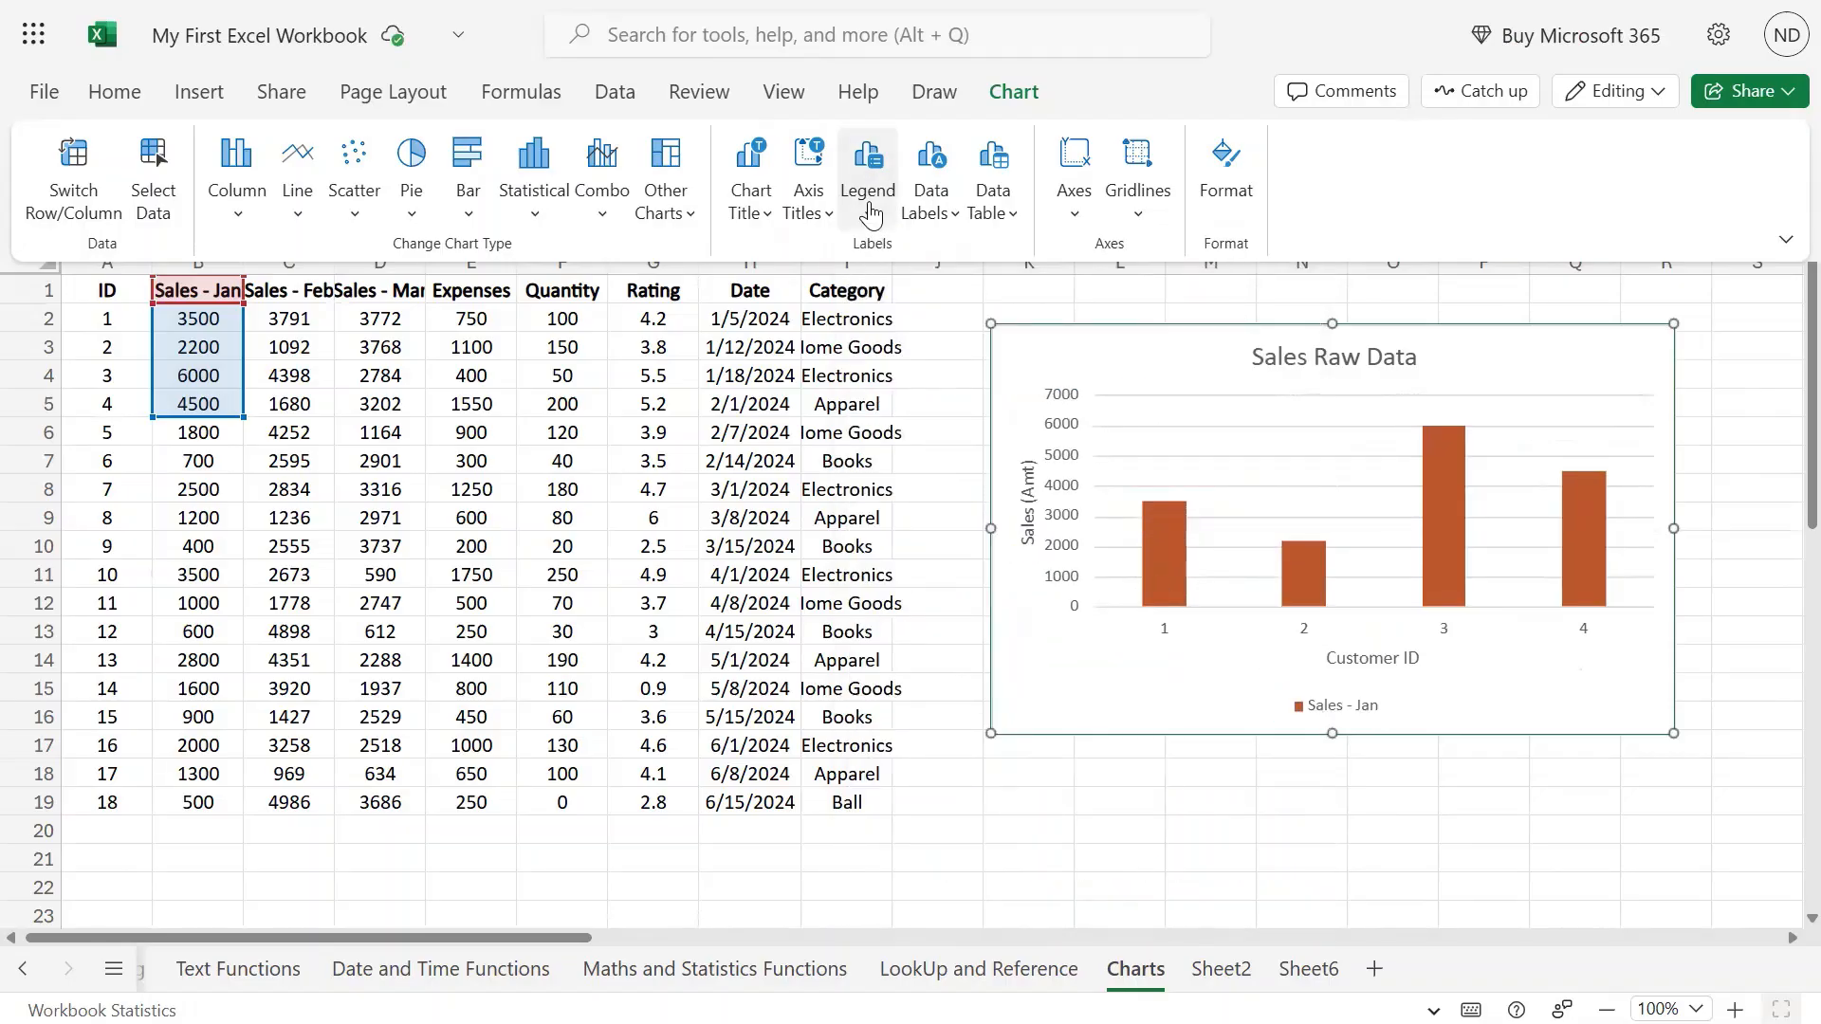
click(869, 205)
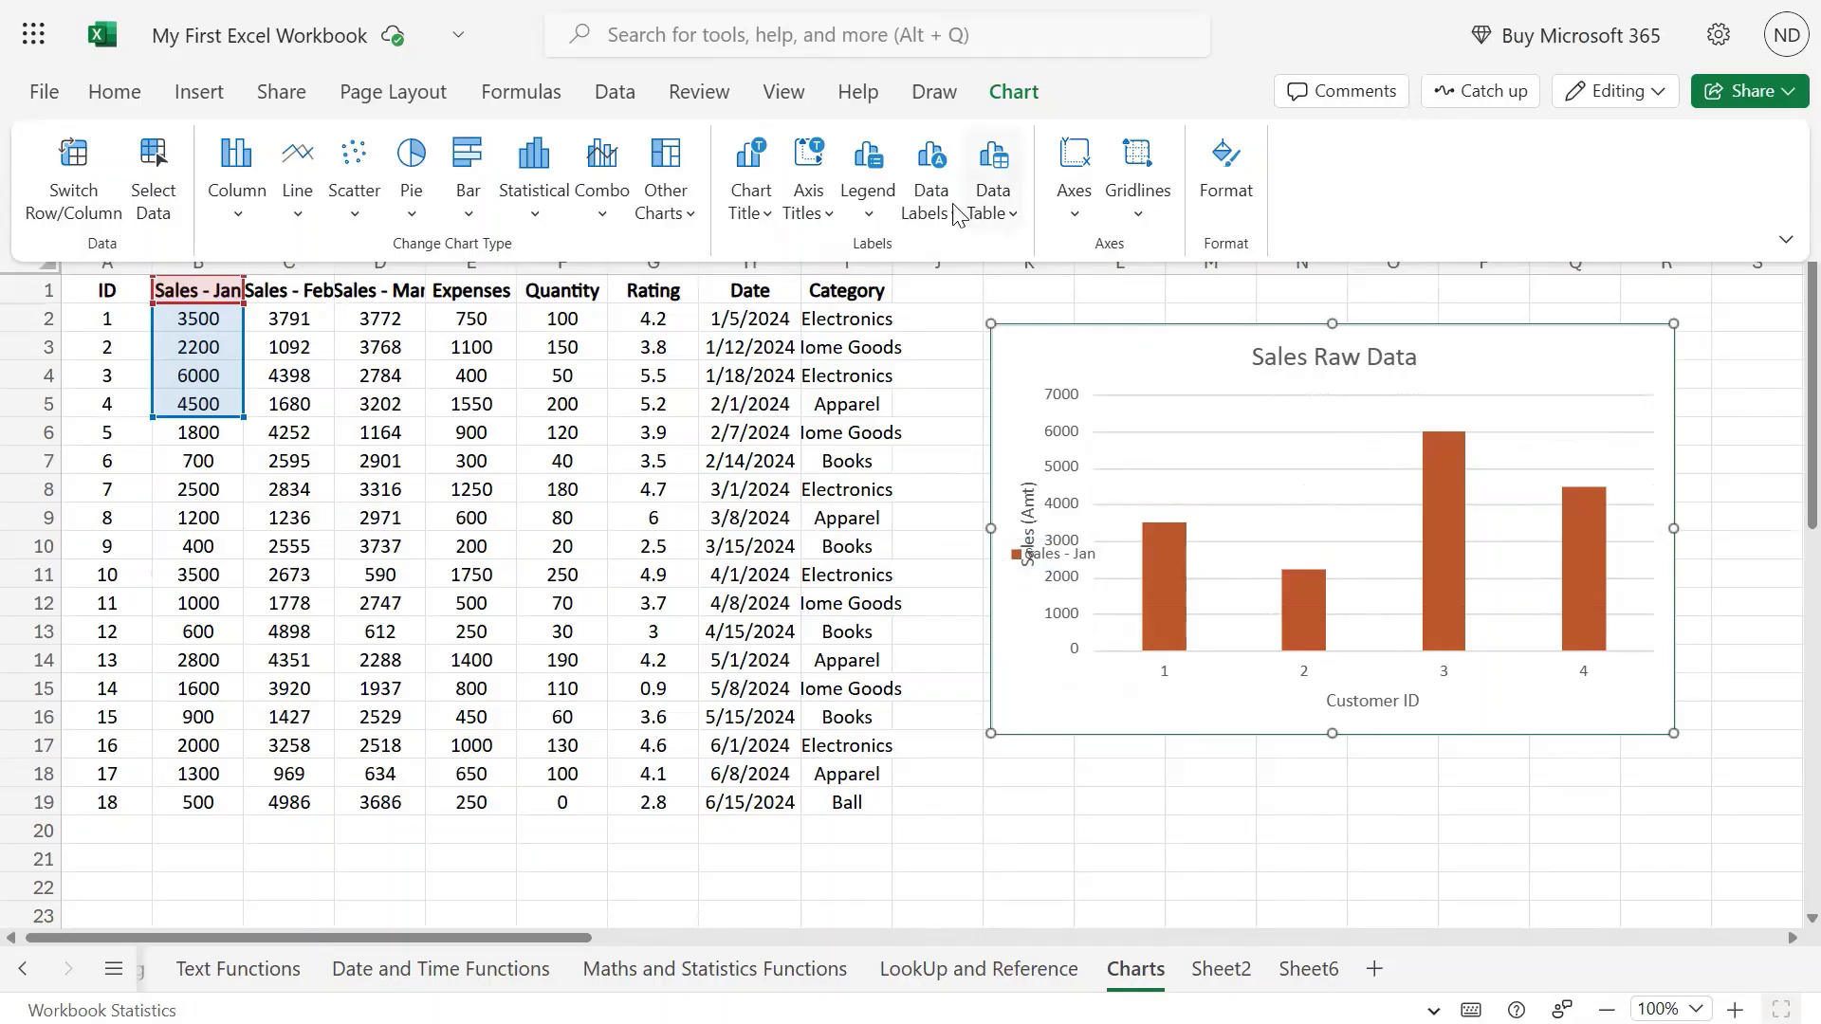
Try overlaying the Sales - Jan legend at right, then show it at the bottom below the Customer ID title.
click(869, 204)
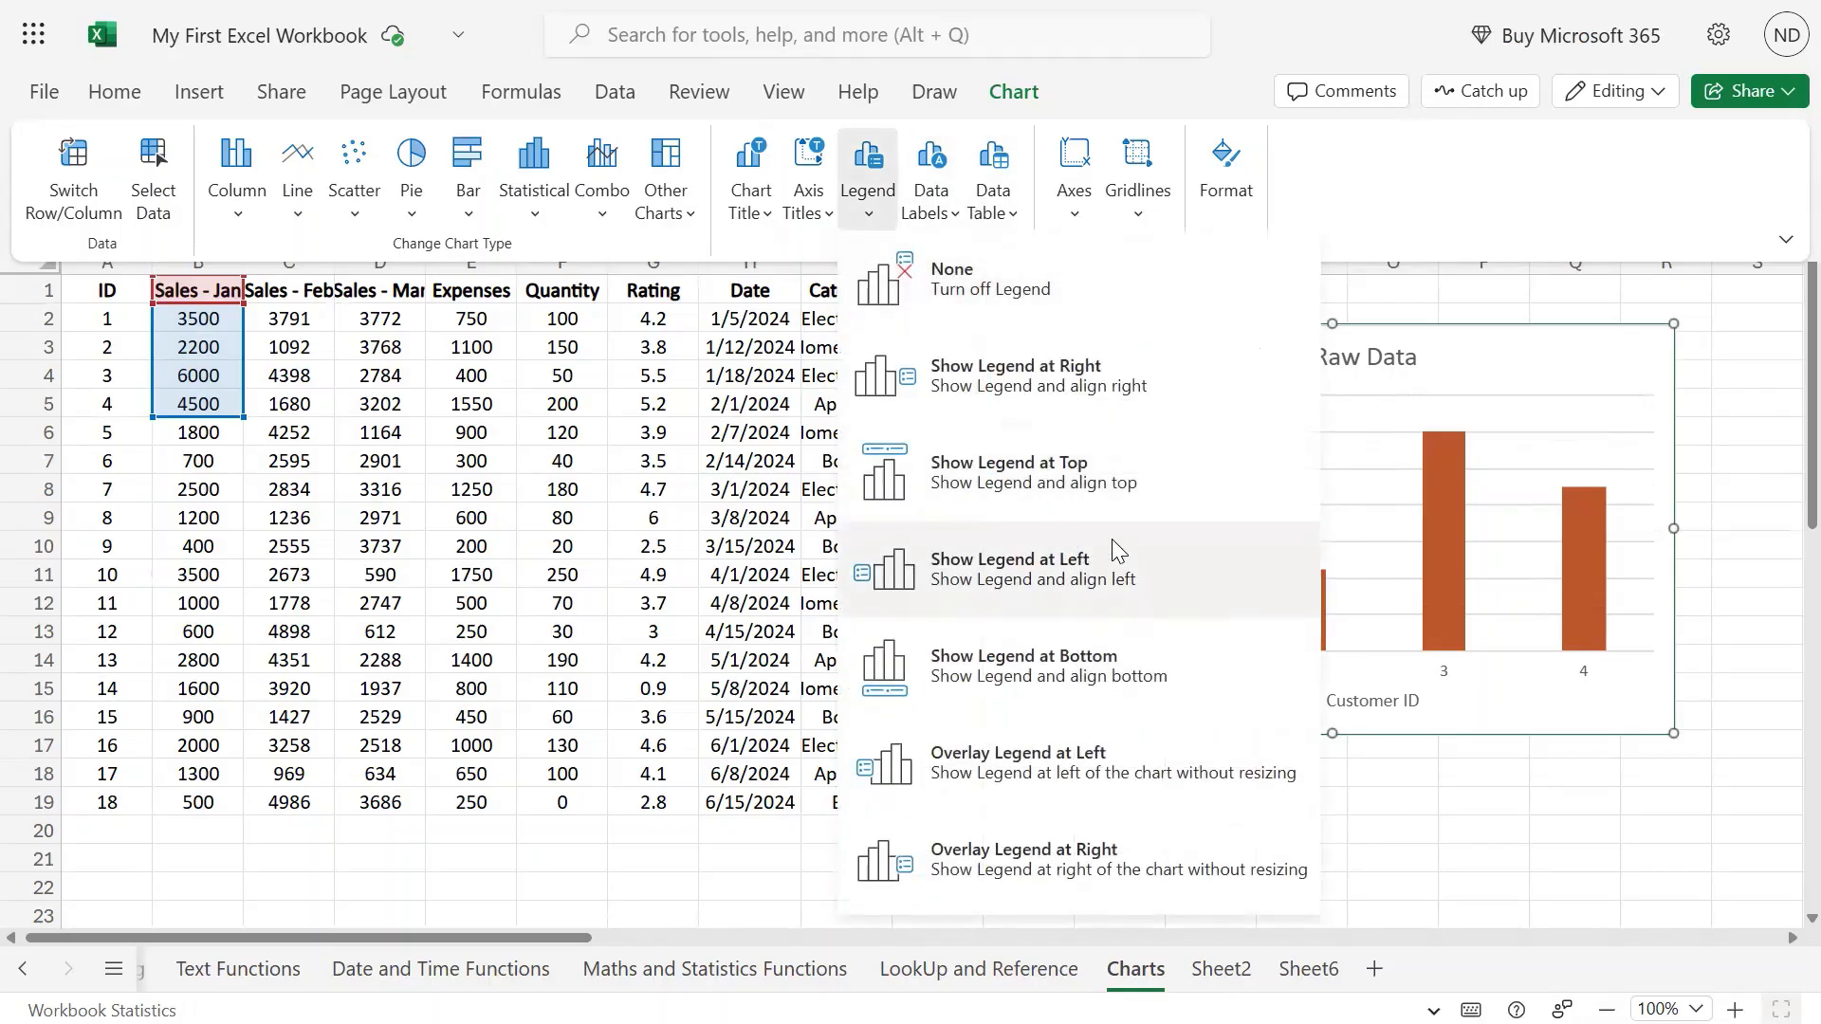
click(1124, 858)
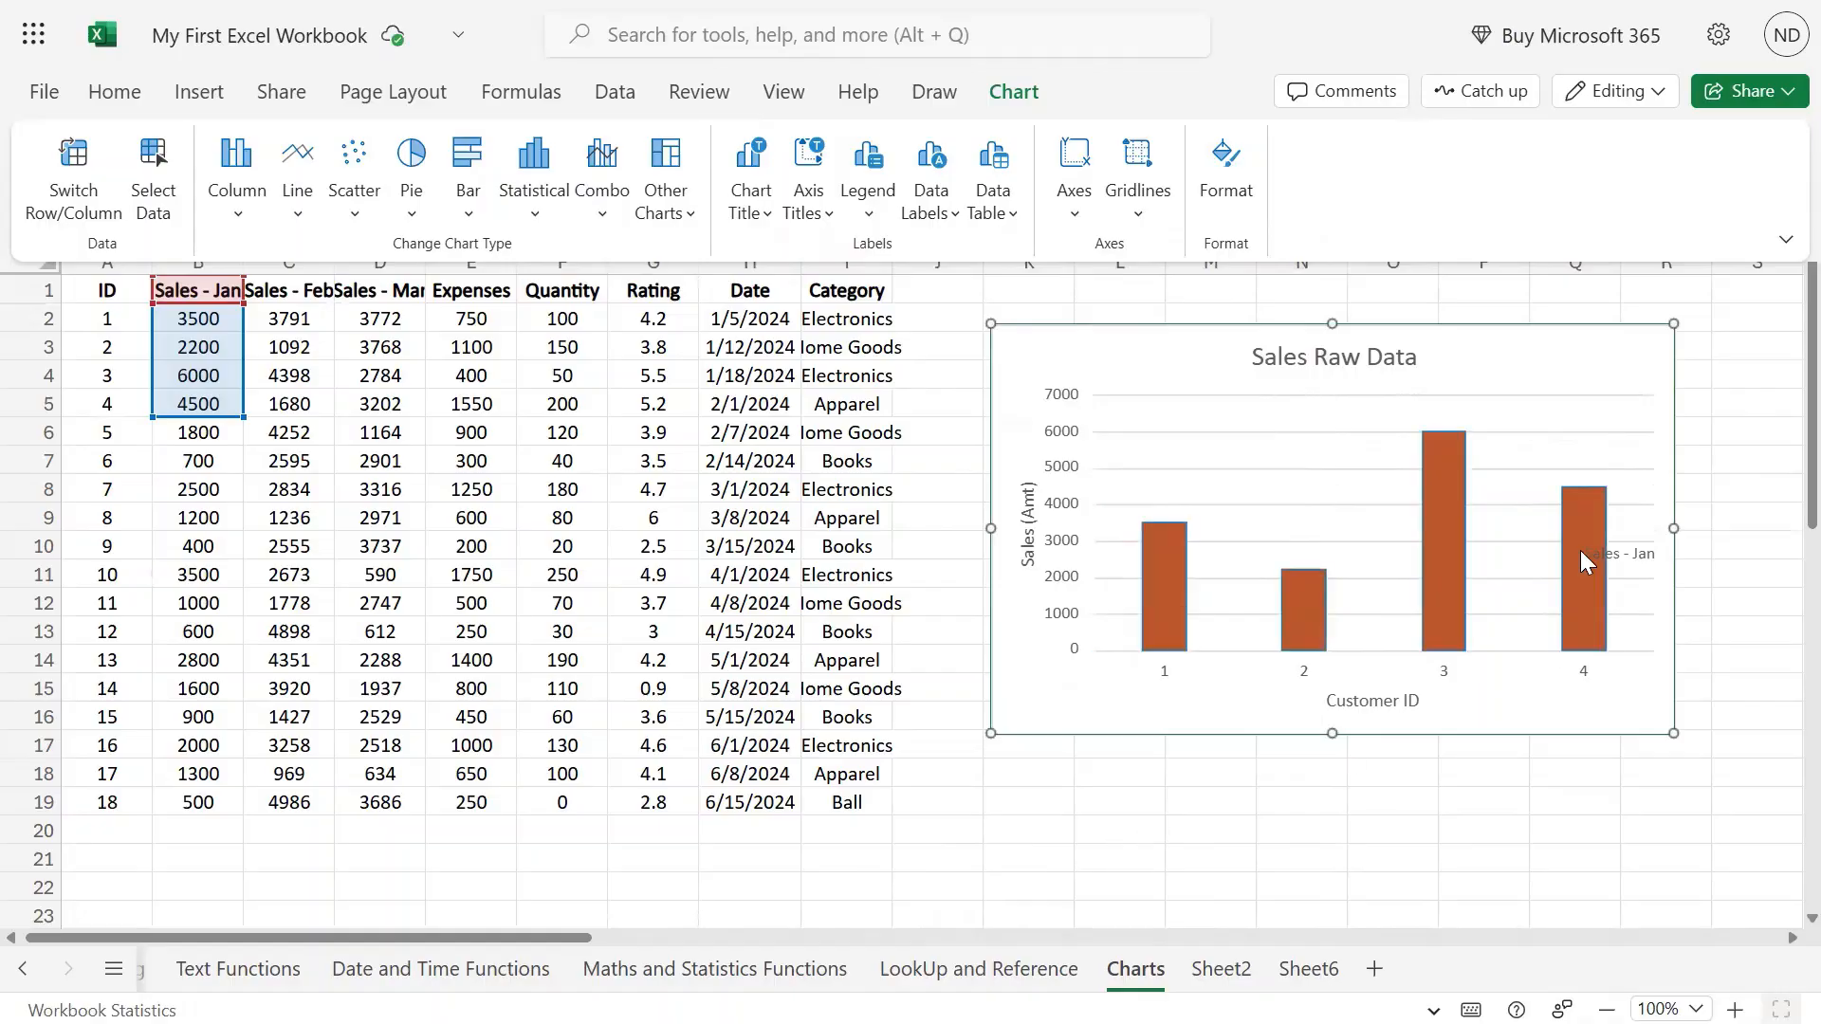
click(1624, 564)
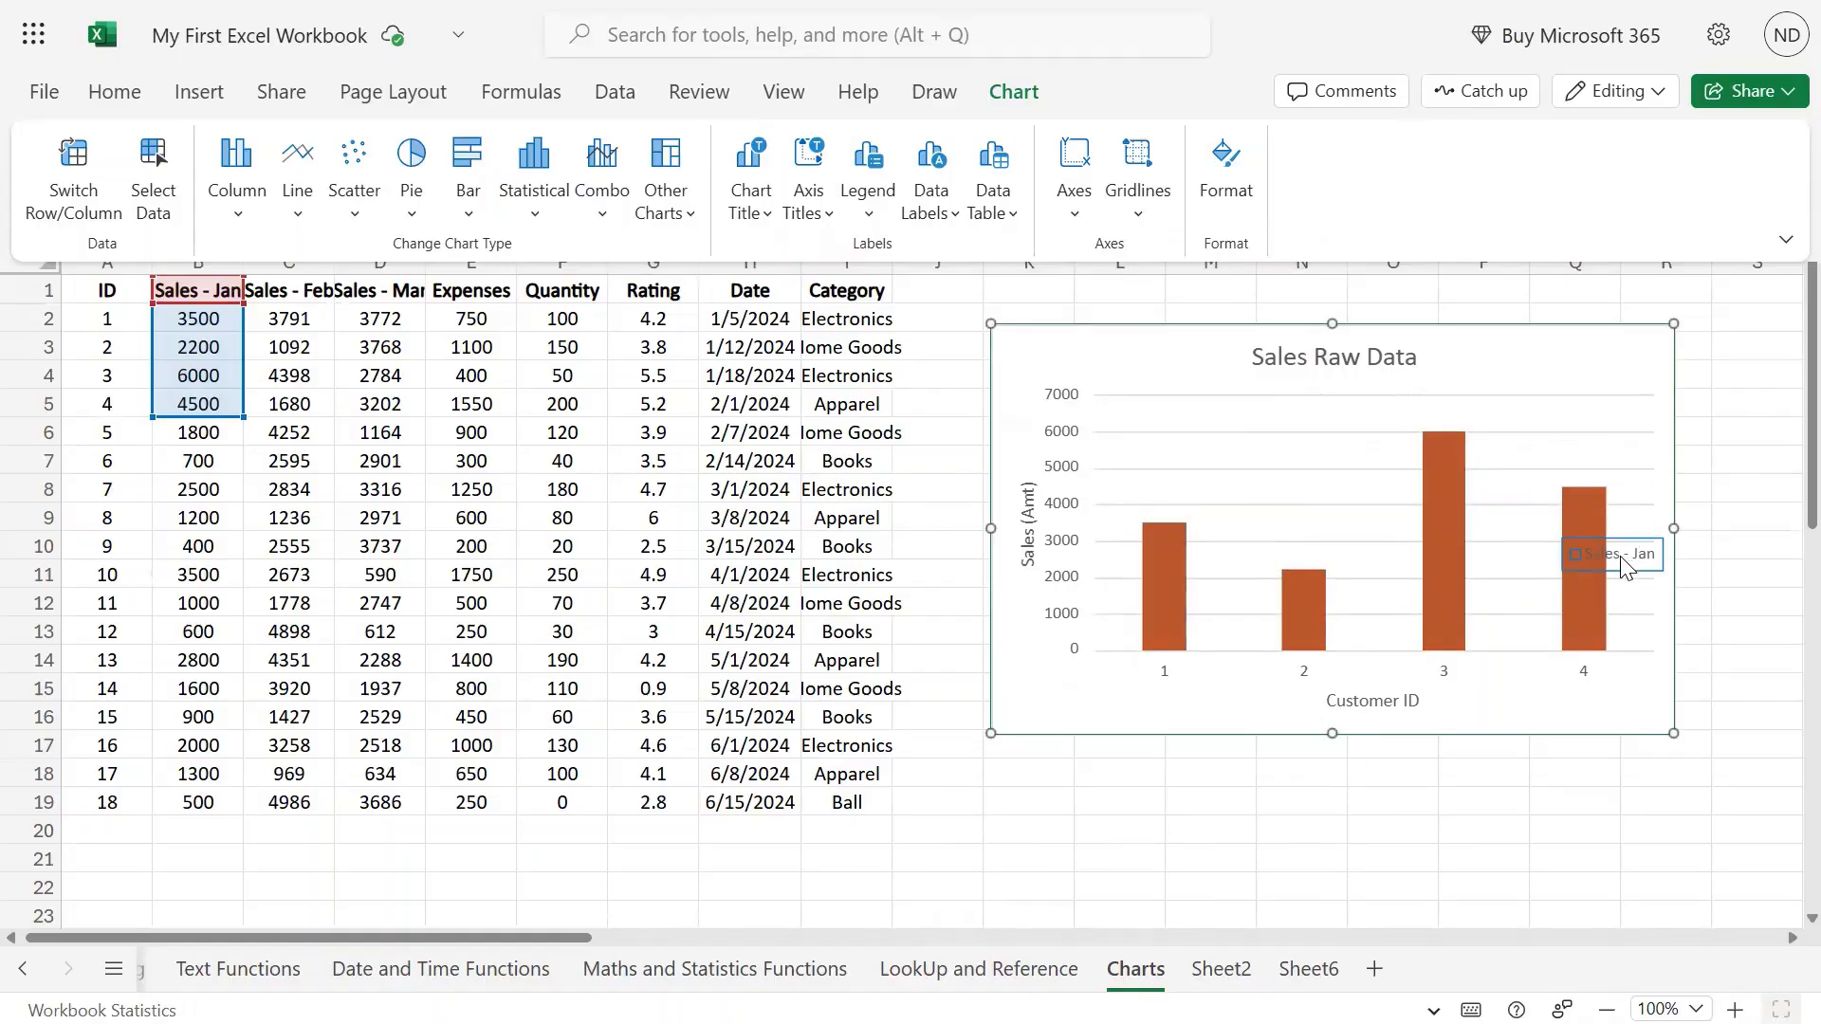
click(868, 199)
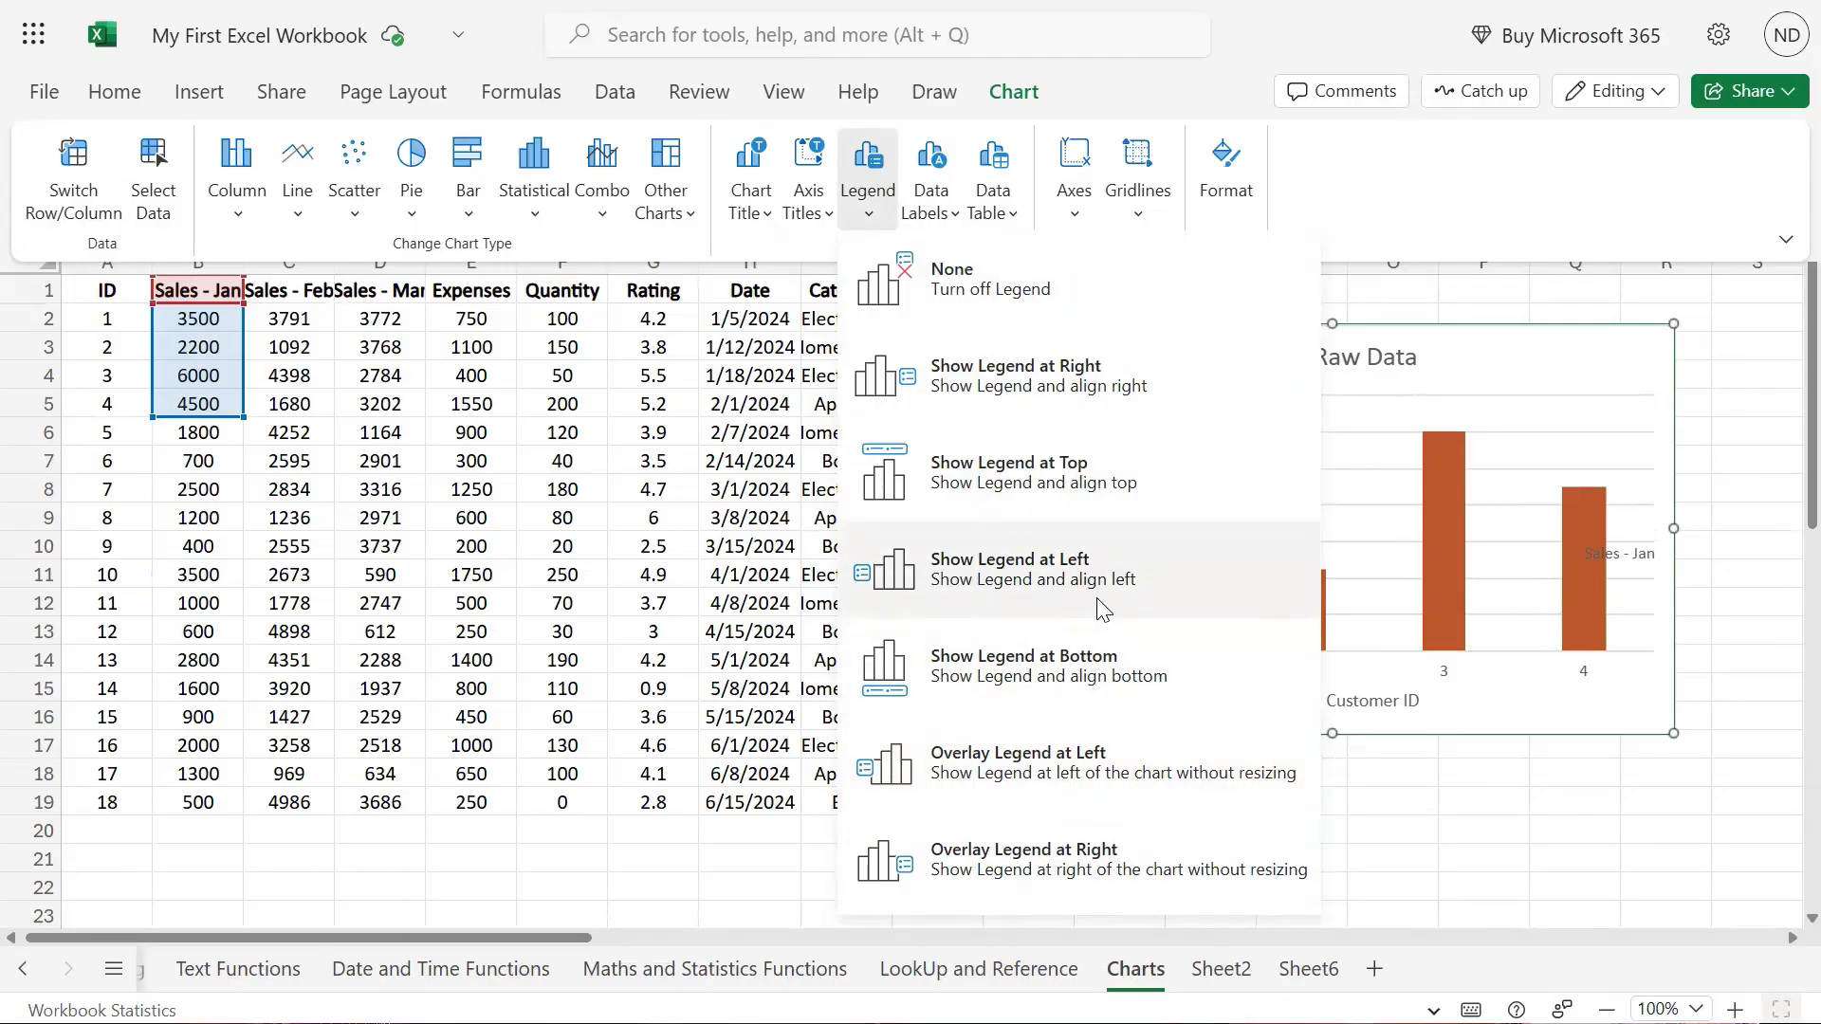
click(1091, 667)
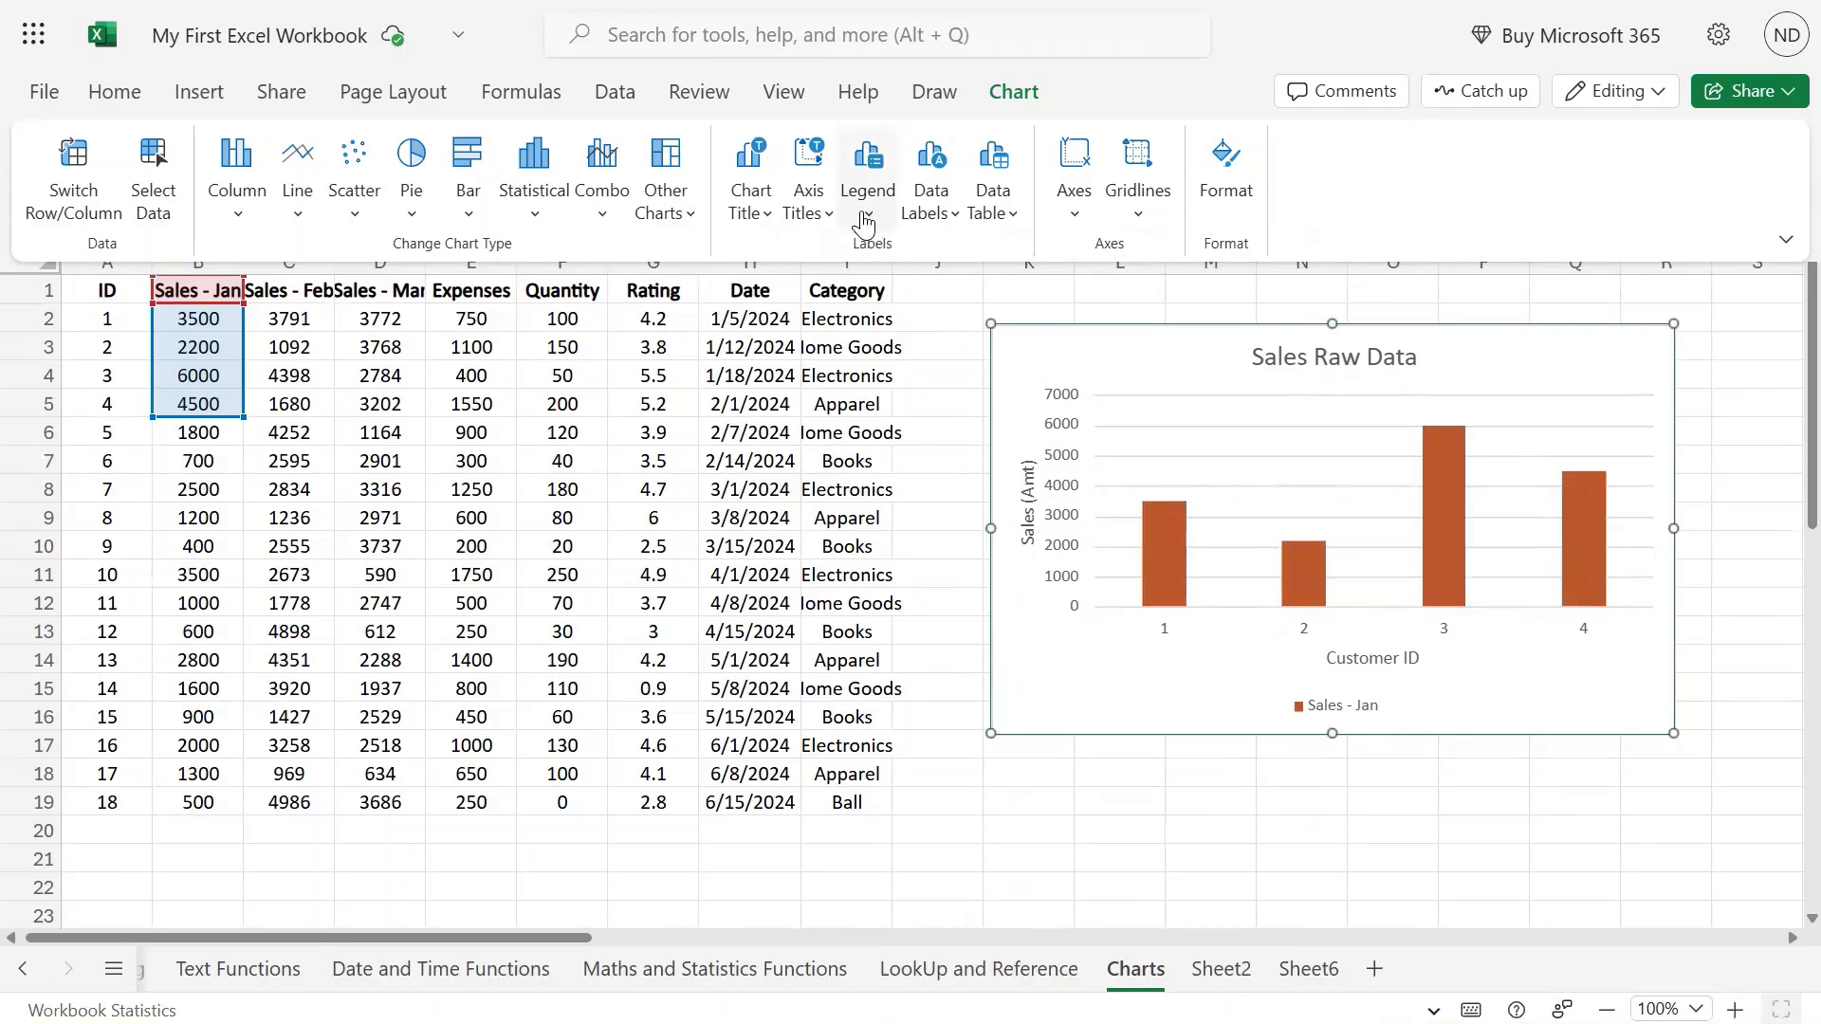
Show a data table beneath the chart, then switch it to the version with legend keys.
click(958, 219)
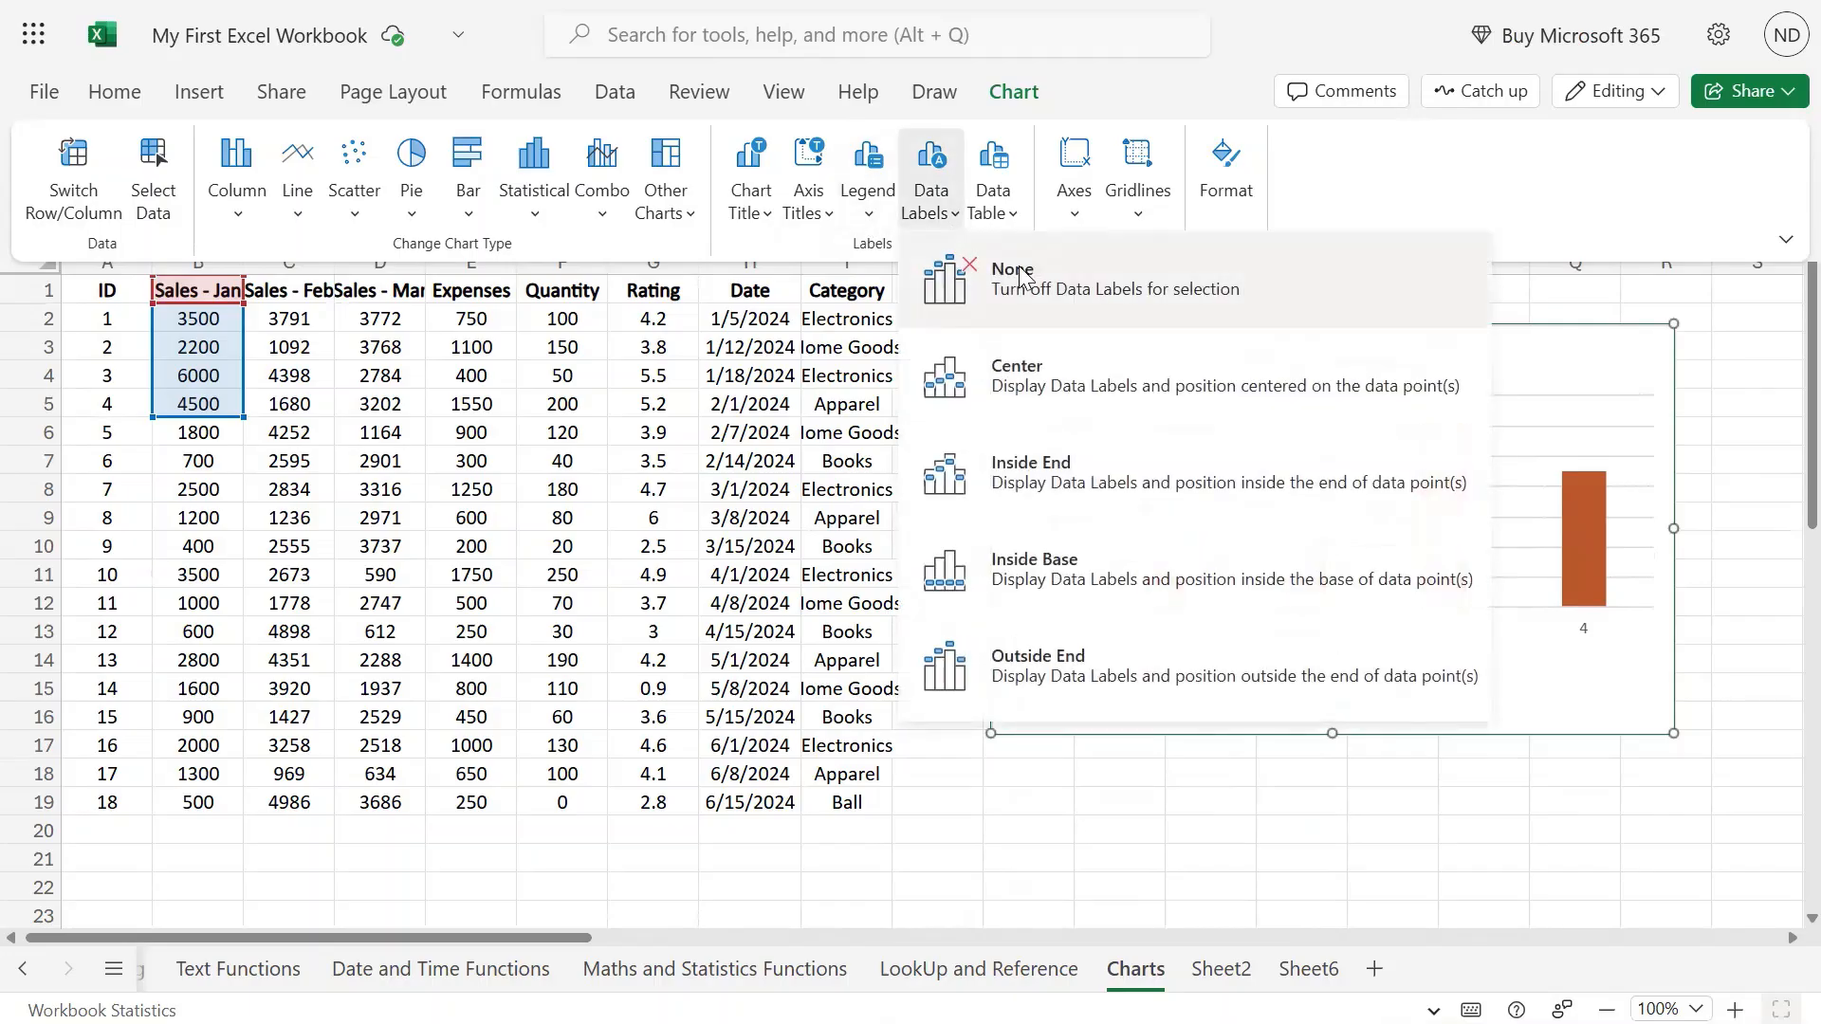
click(1592, 709)
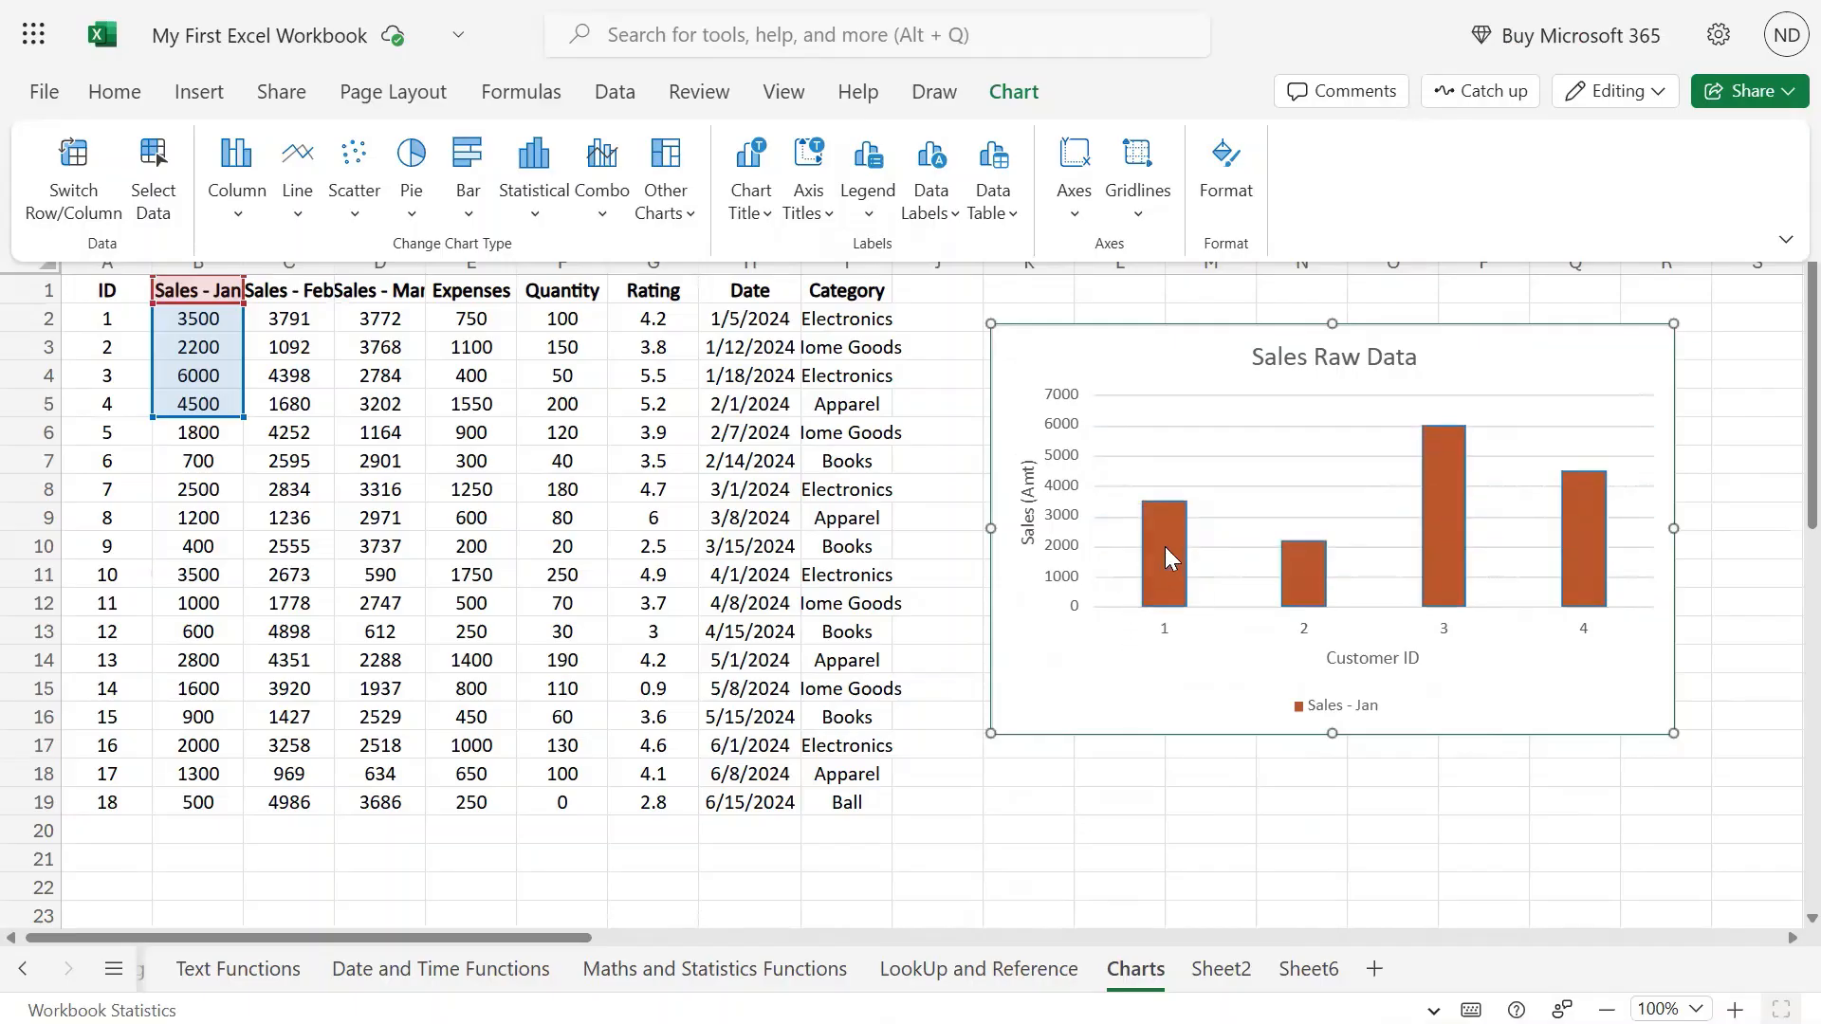
click(1011, 221)
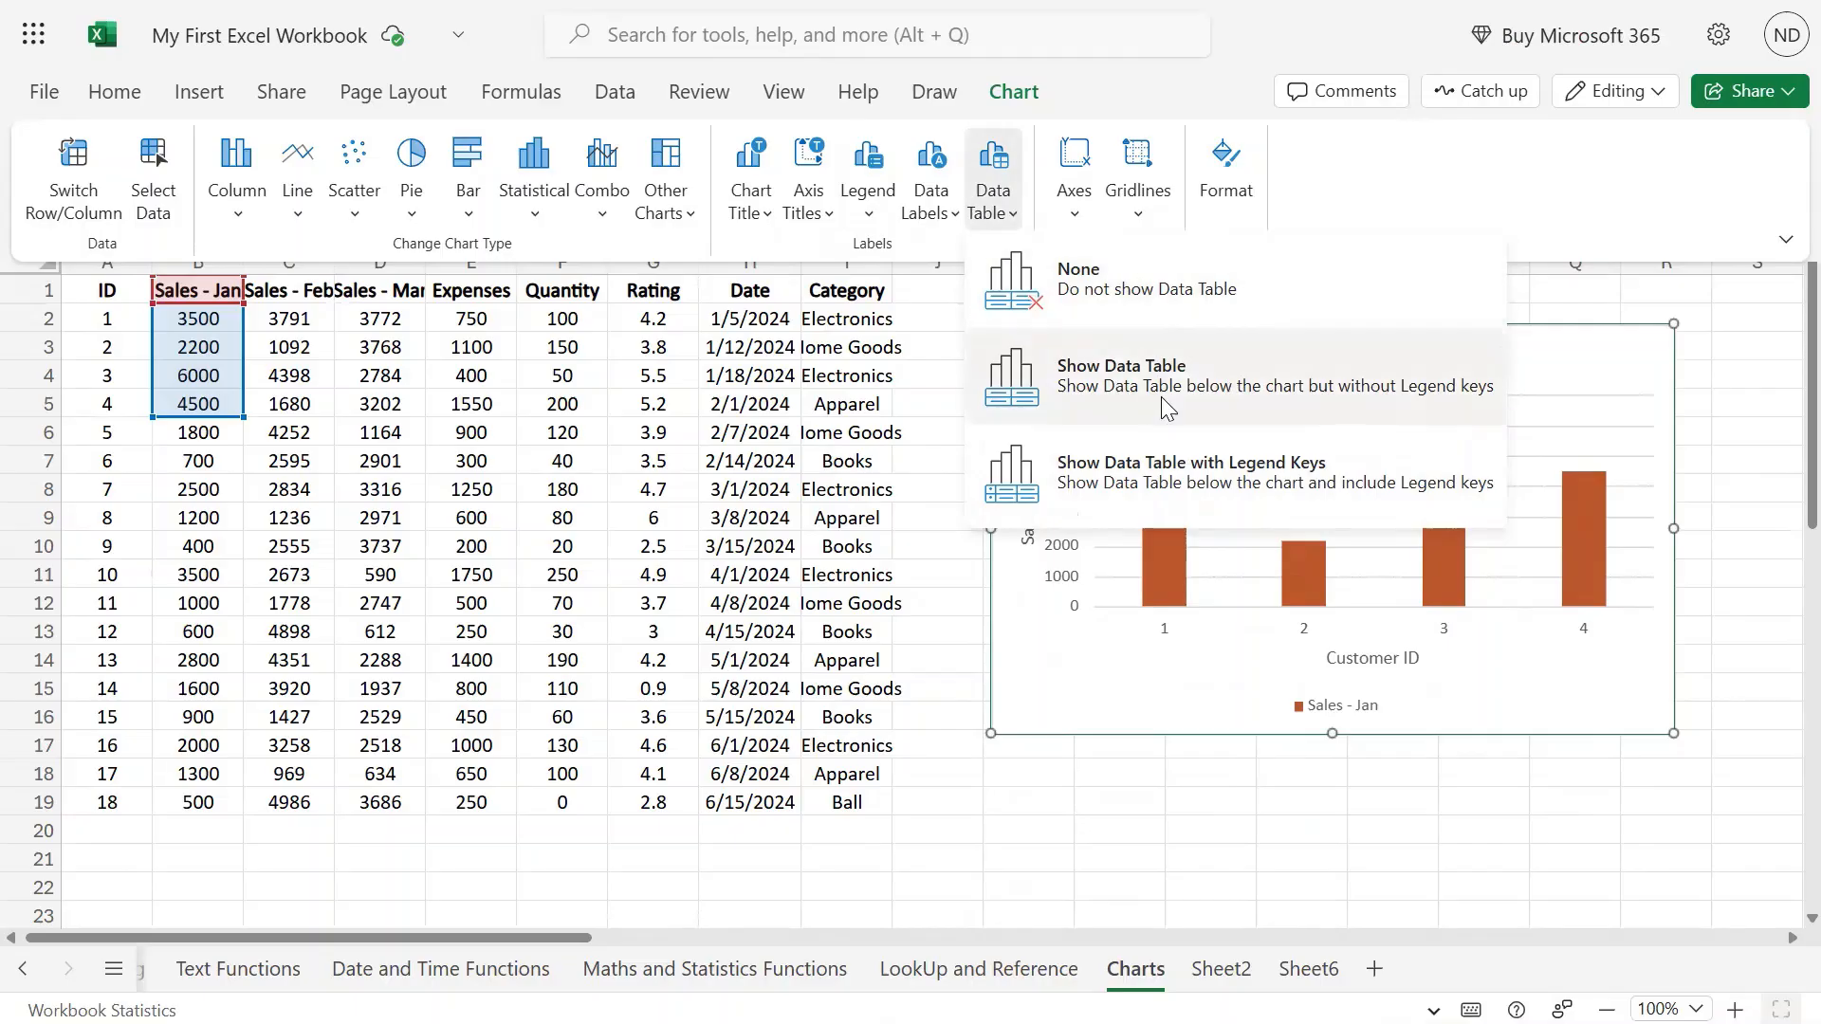
click(1163, 396)
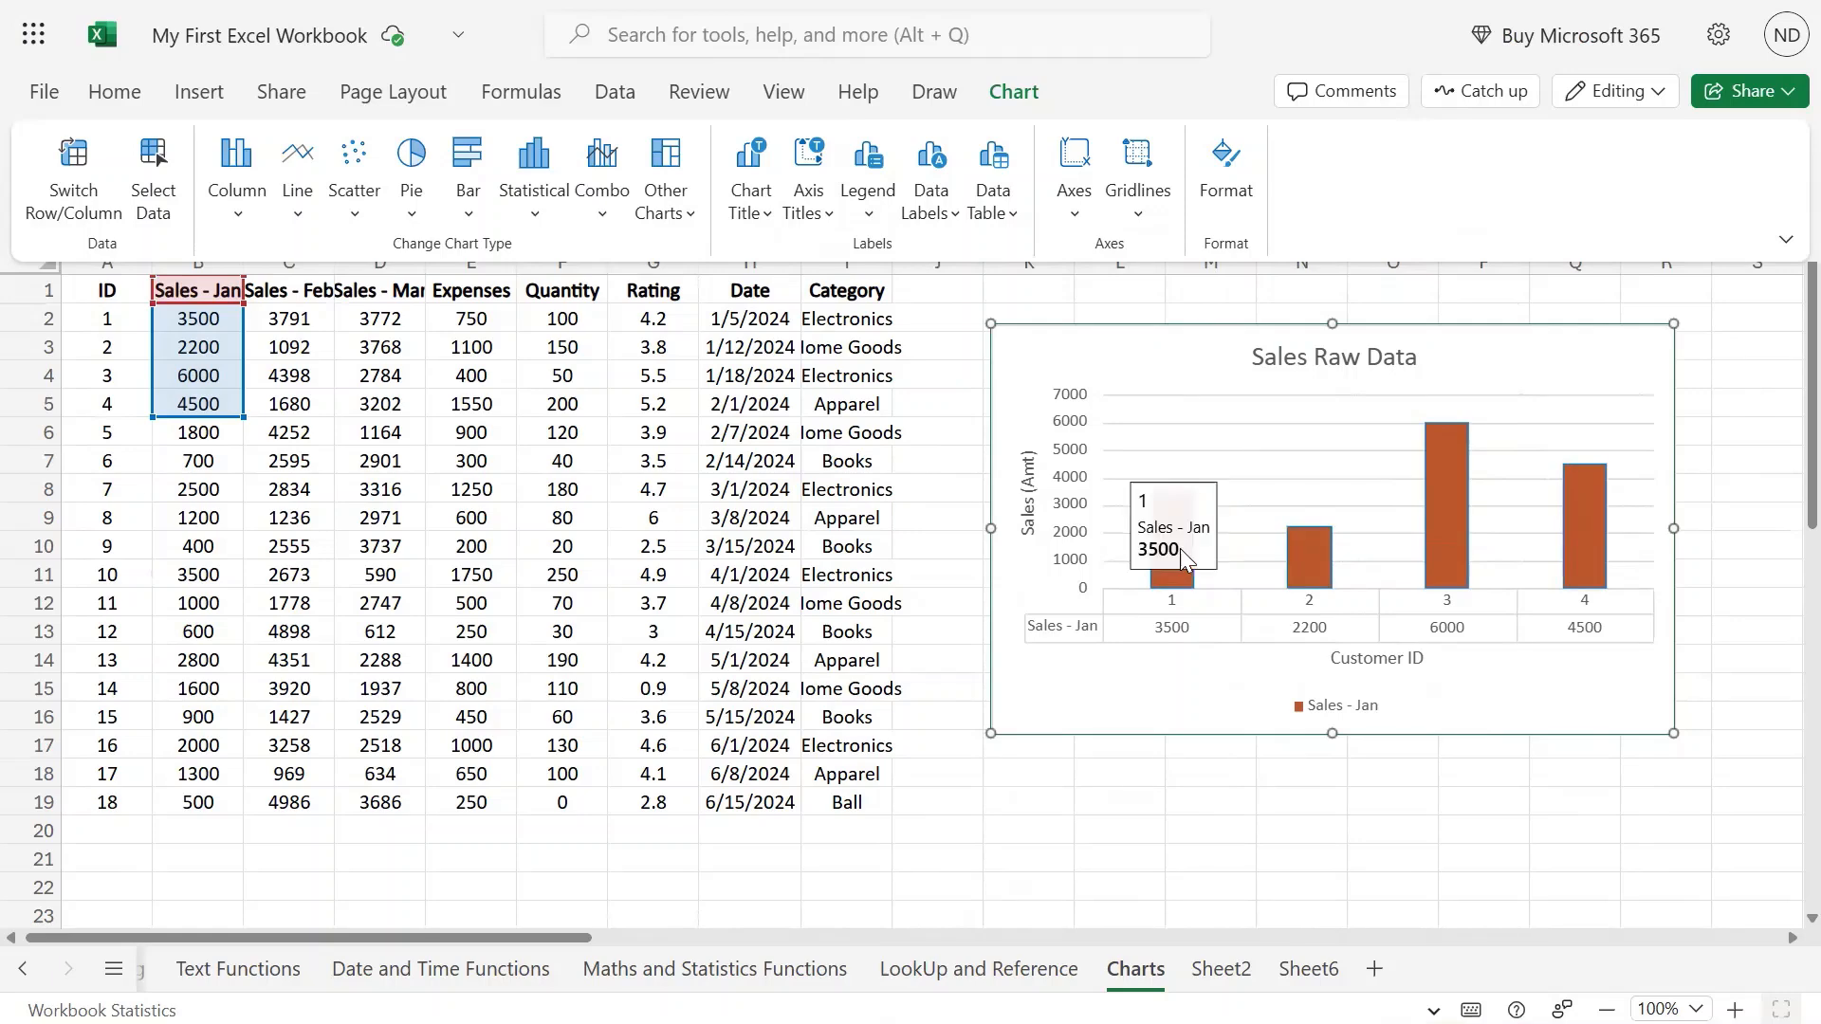
click(1176, 634)
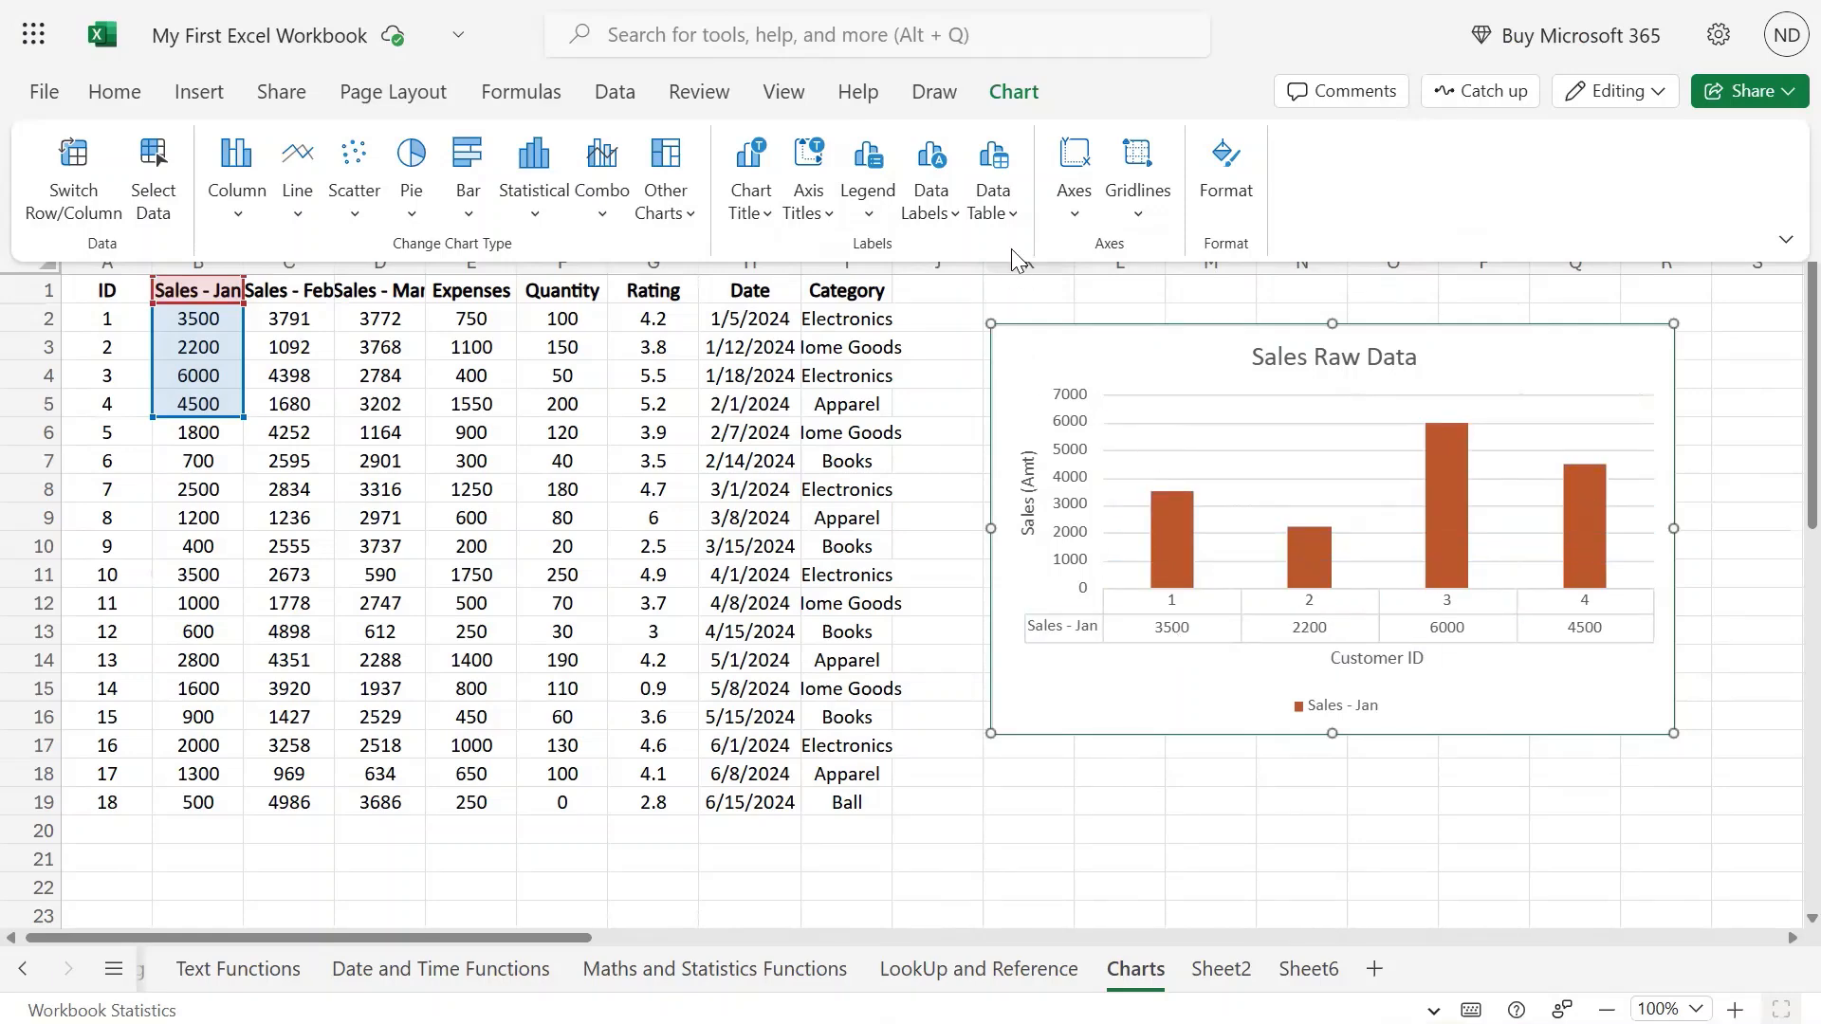
click(1012, 214)
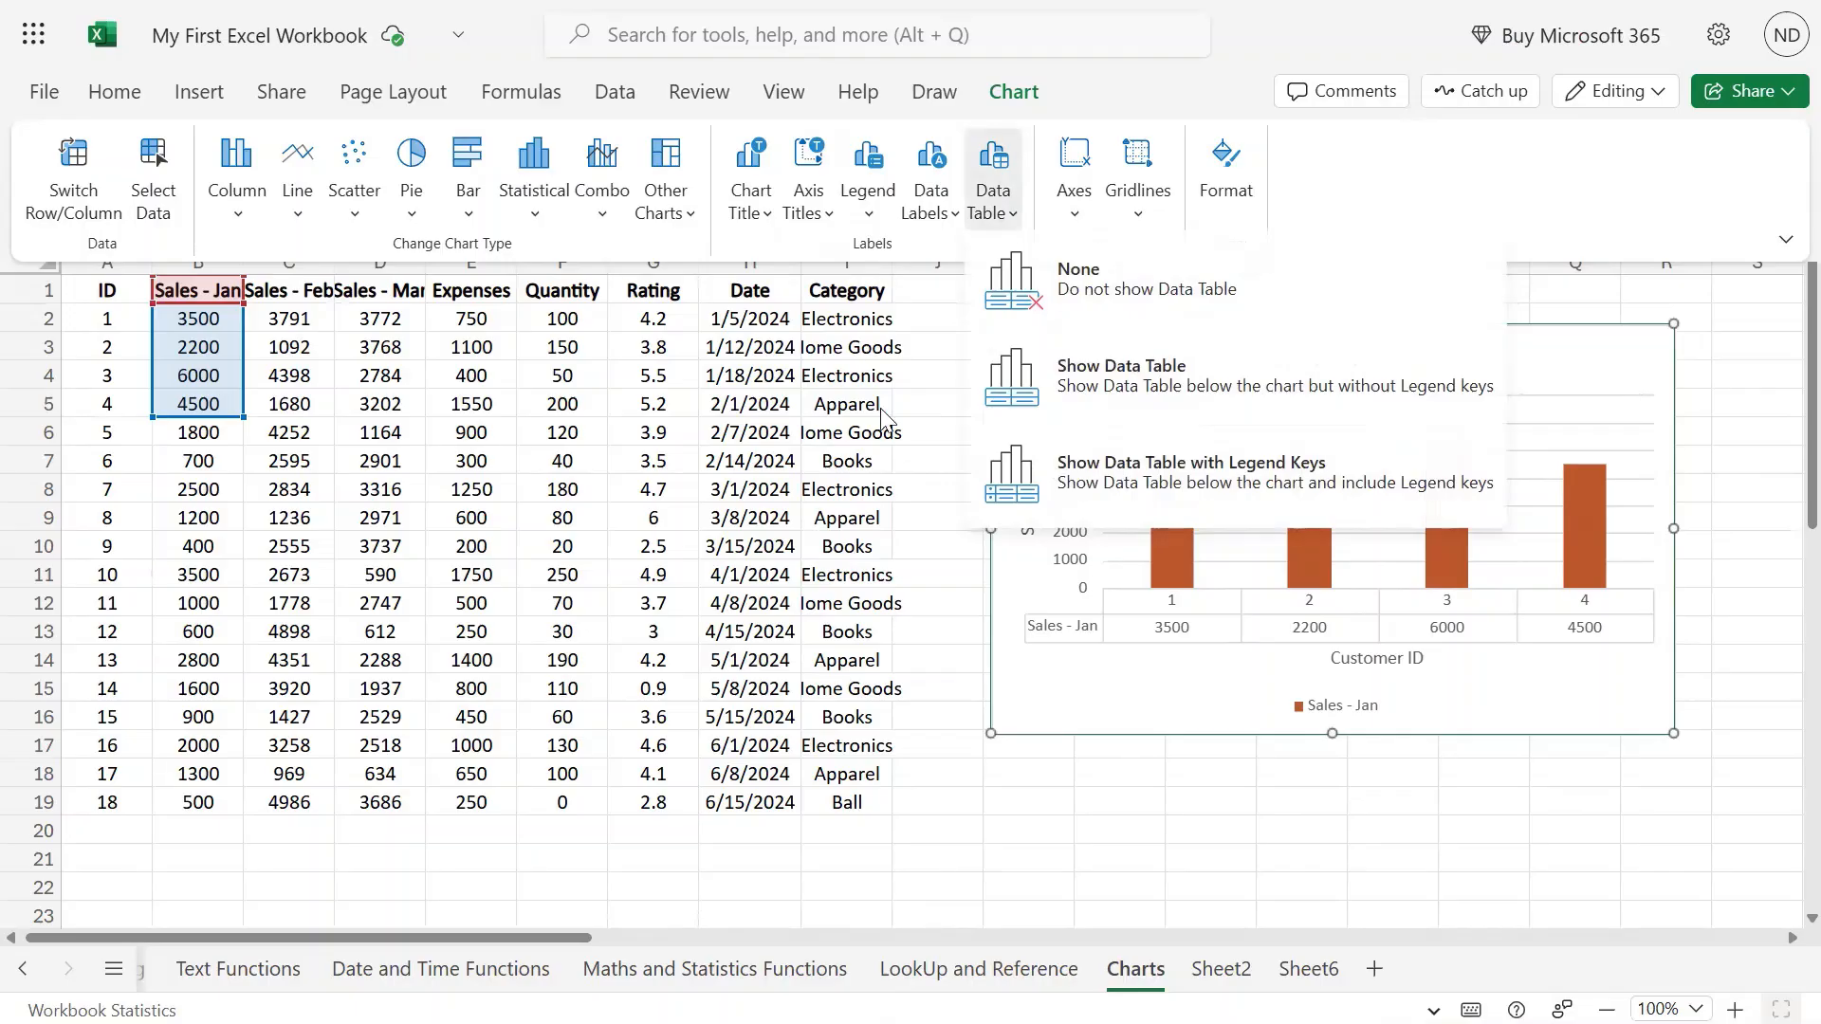
click(1139, 486)
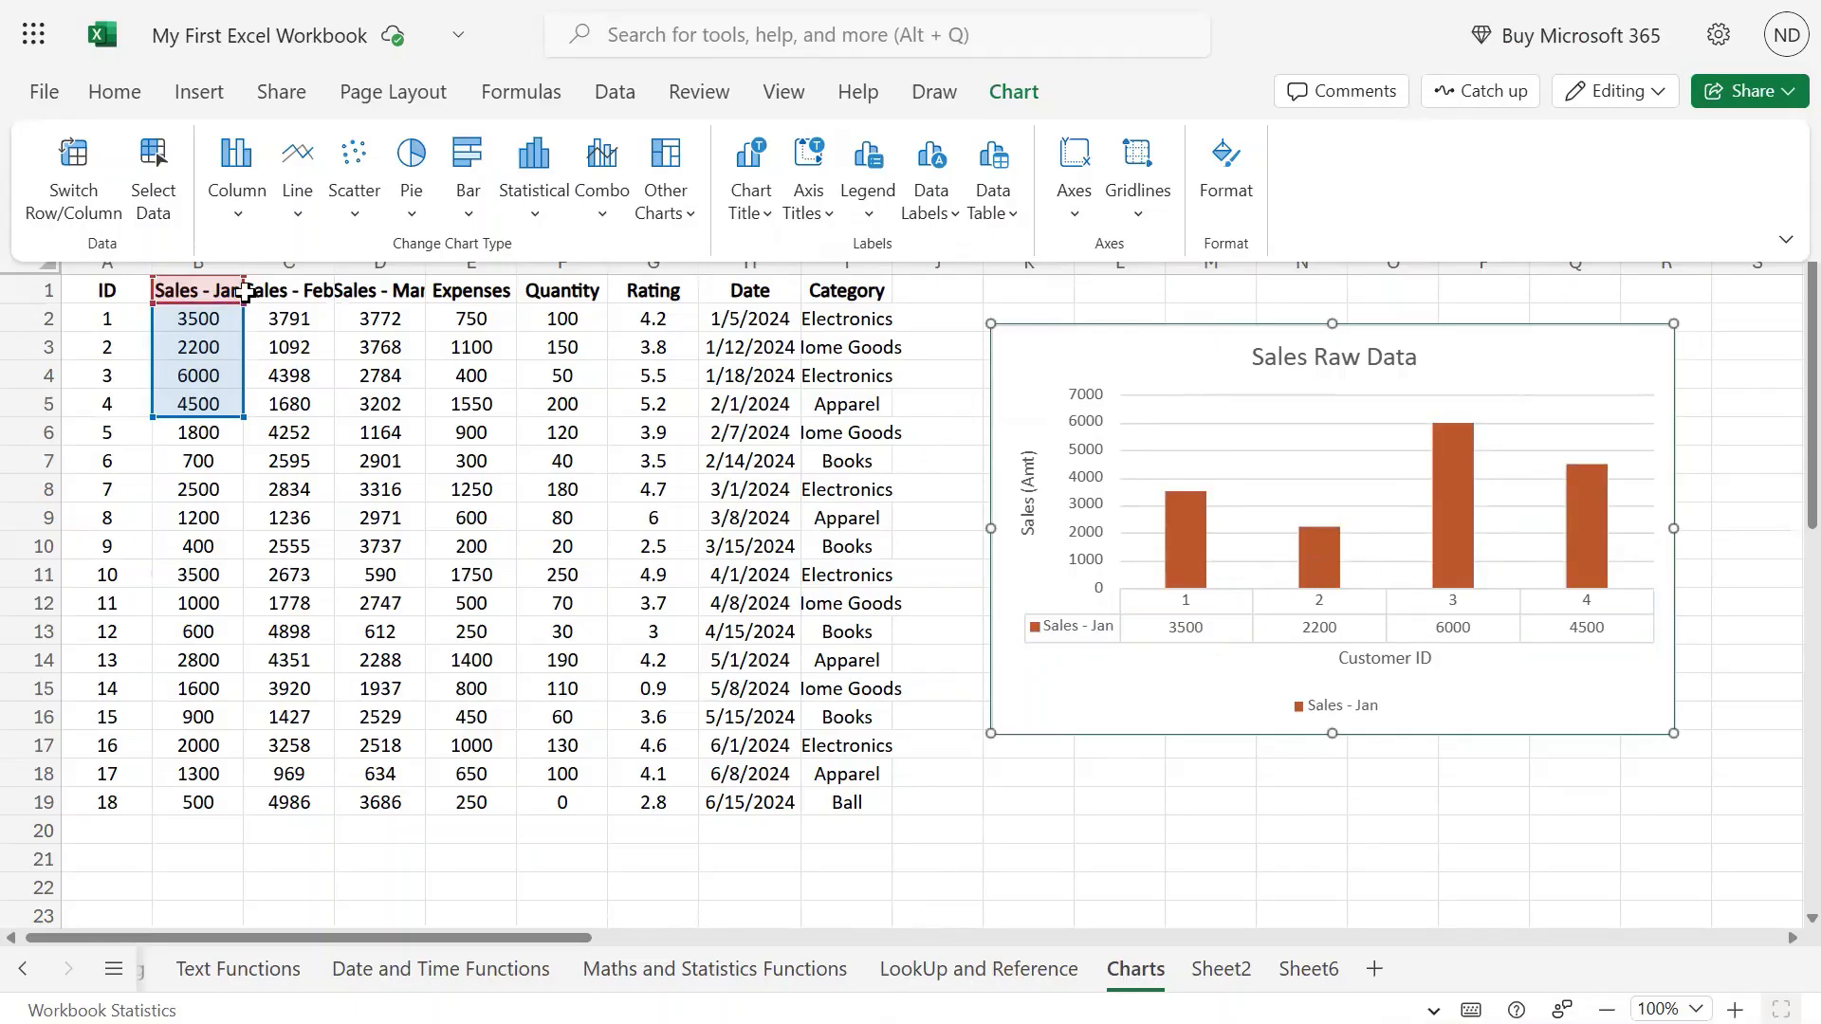
Extend the chart range to B1:D6 for Jan–Mar sales and set the data table to None.
drag(250, 416, 410, 421)
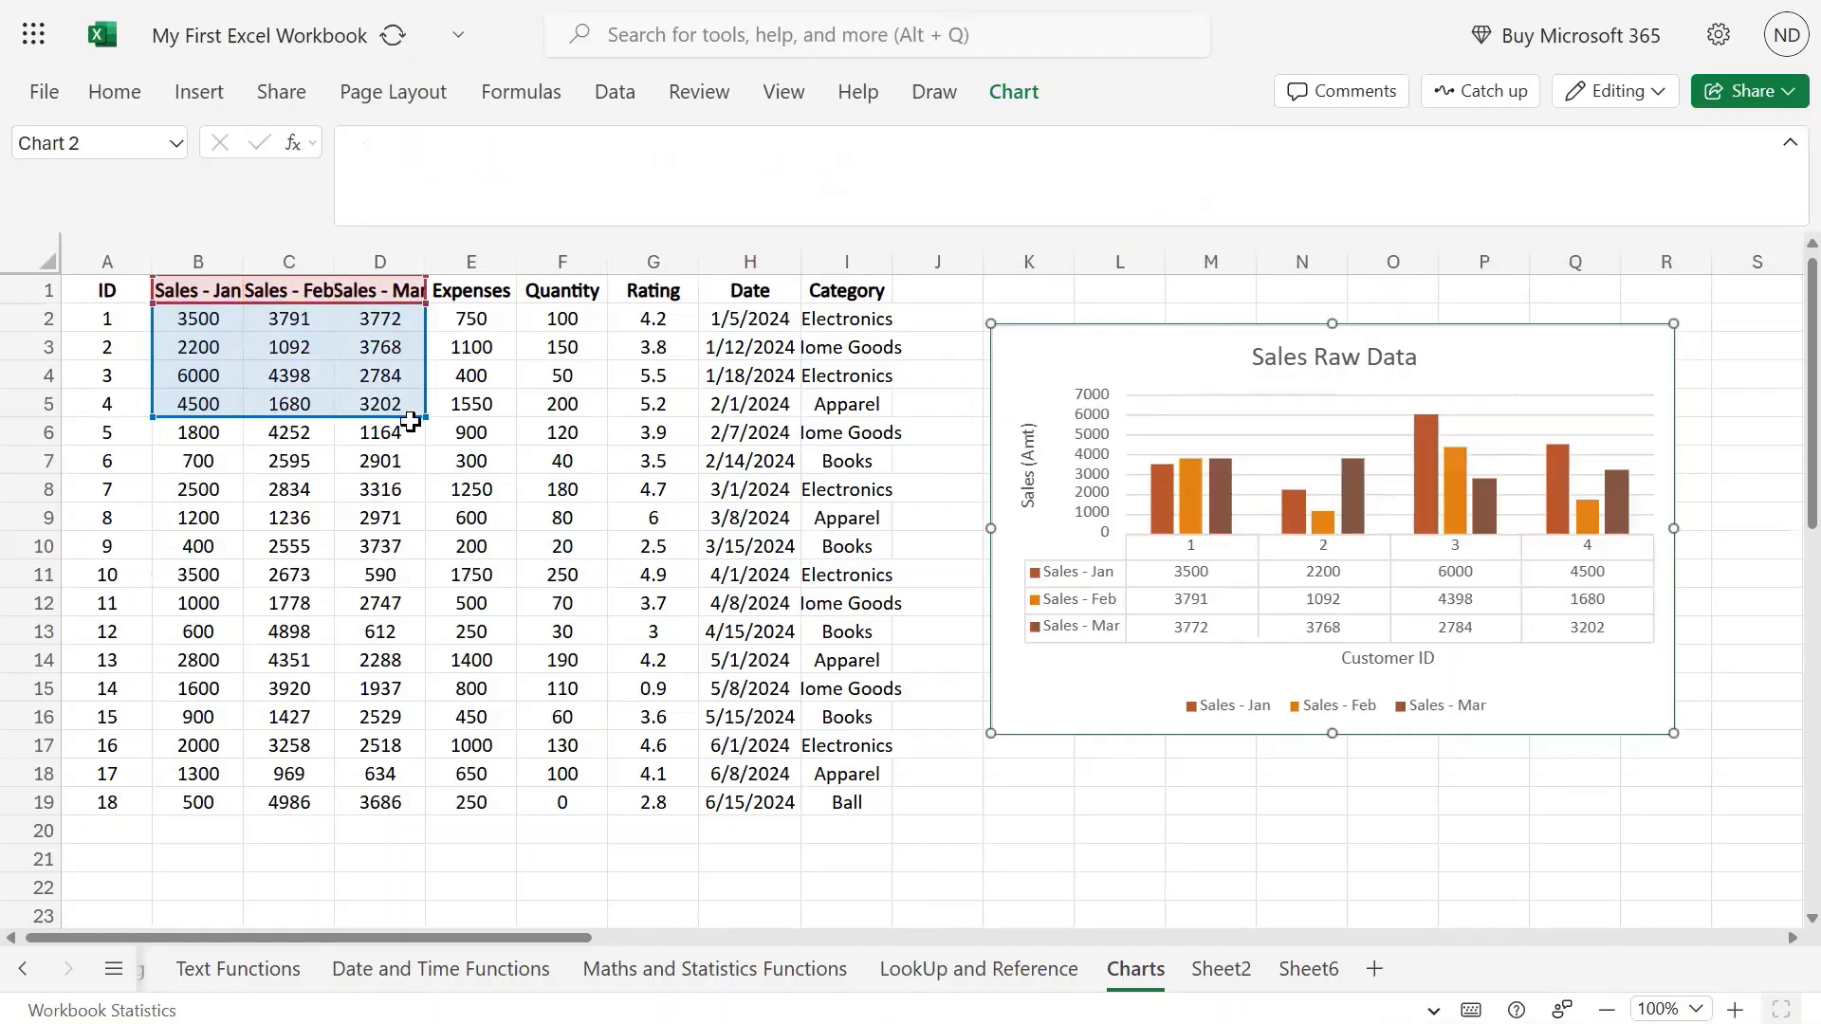
click(1043, 626)
click(1037, 103)
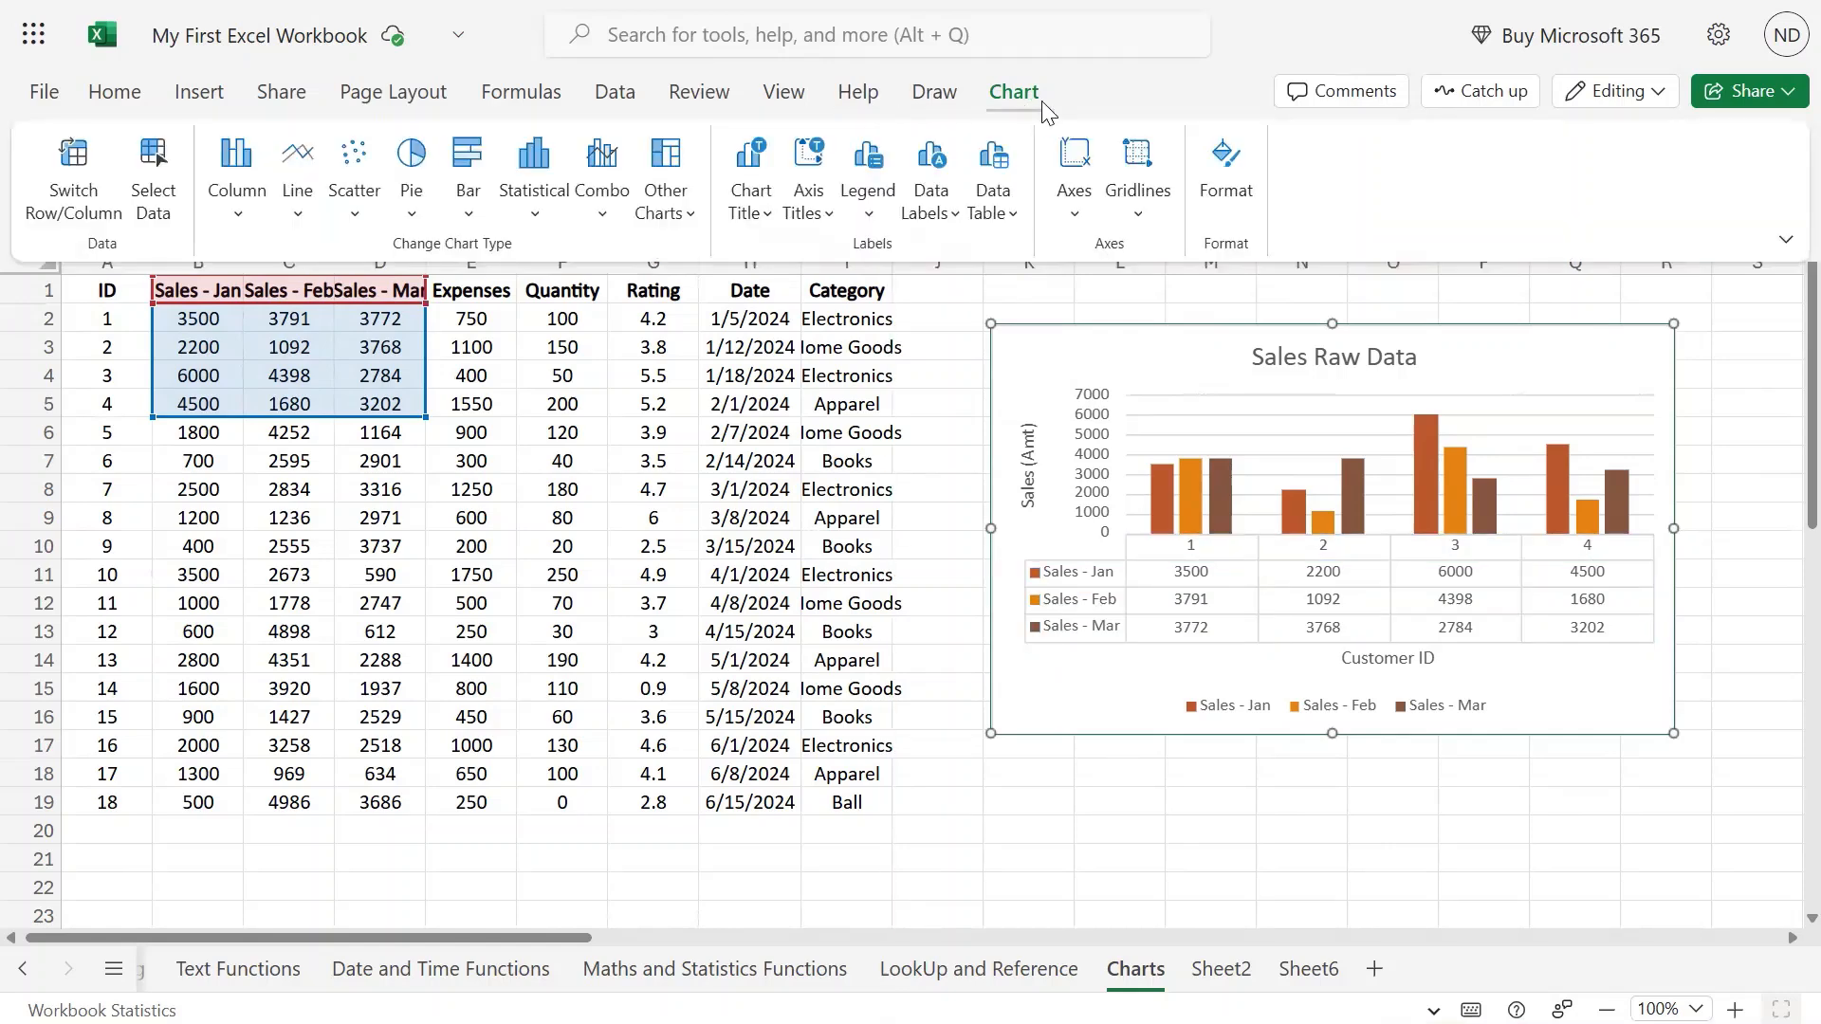
click(1005, 216)
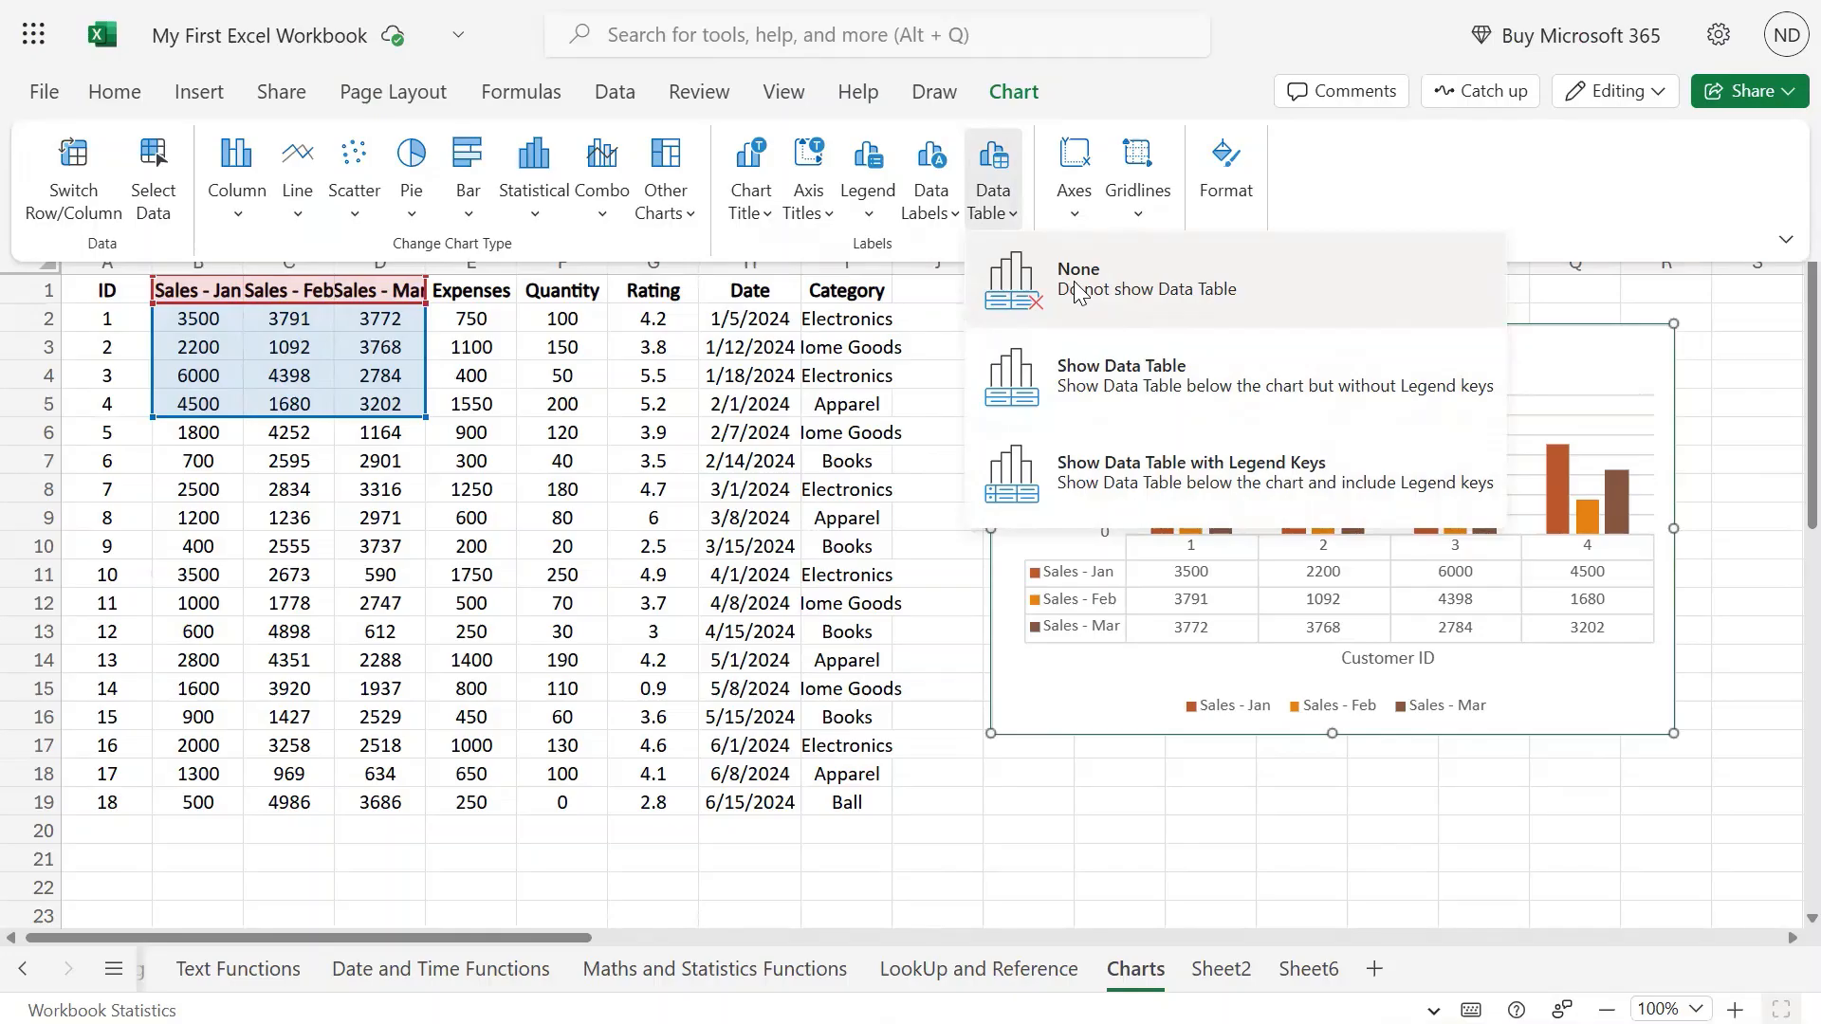
click(1078, 287)
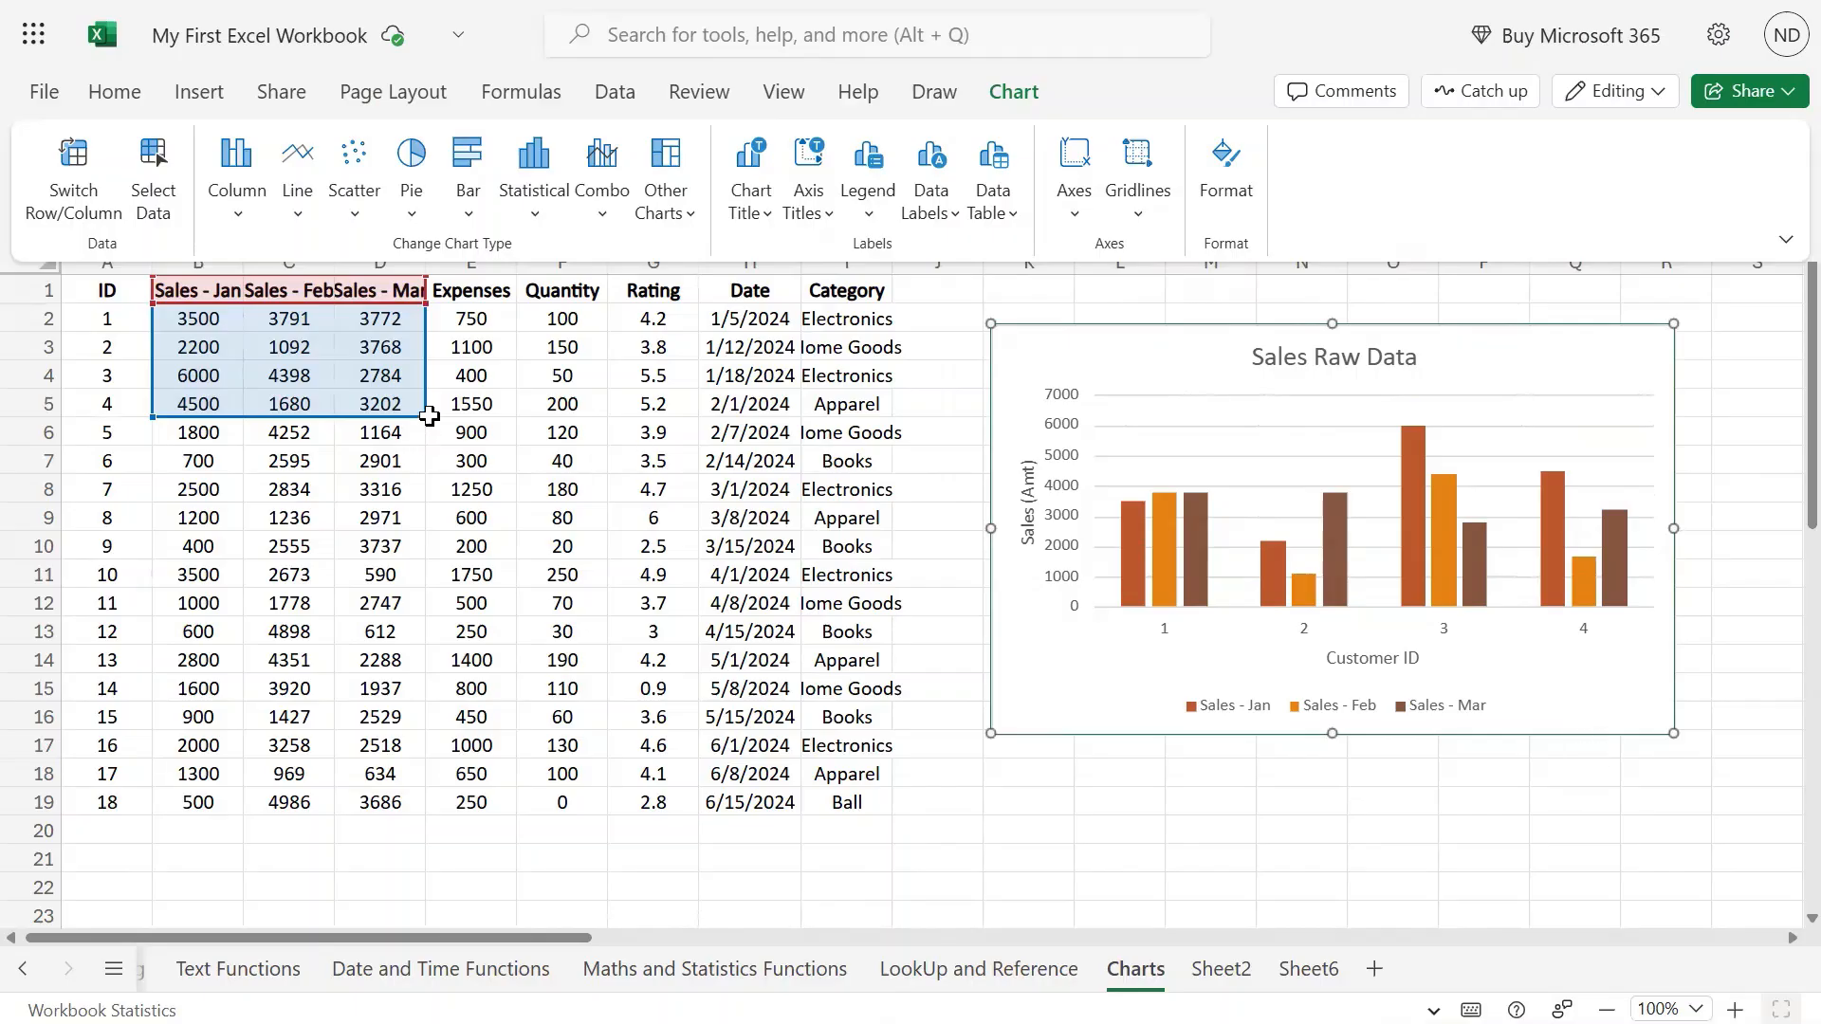
drag(429, 416, 428, 446)
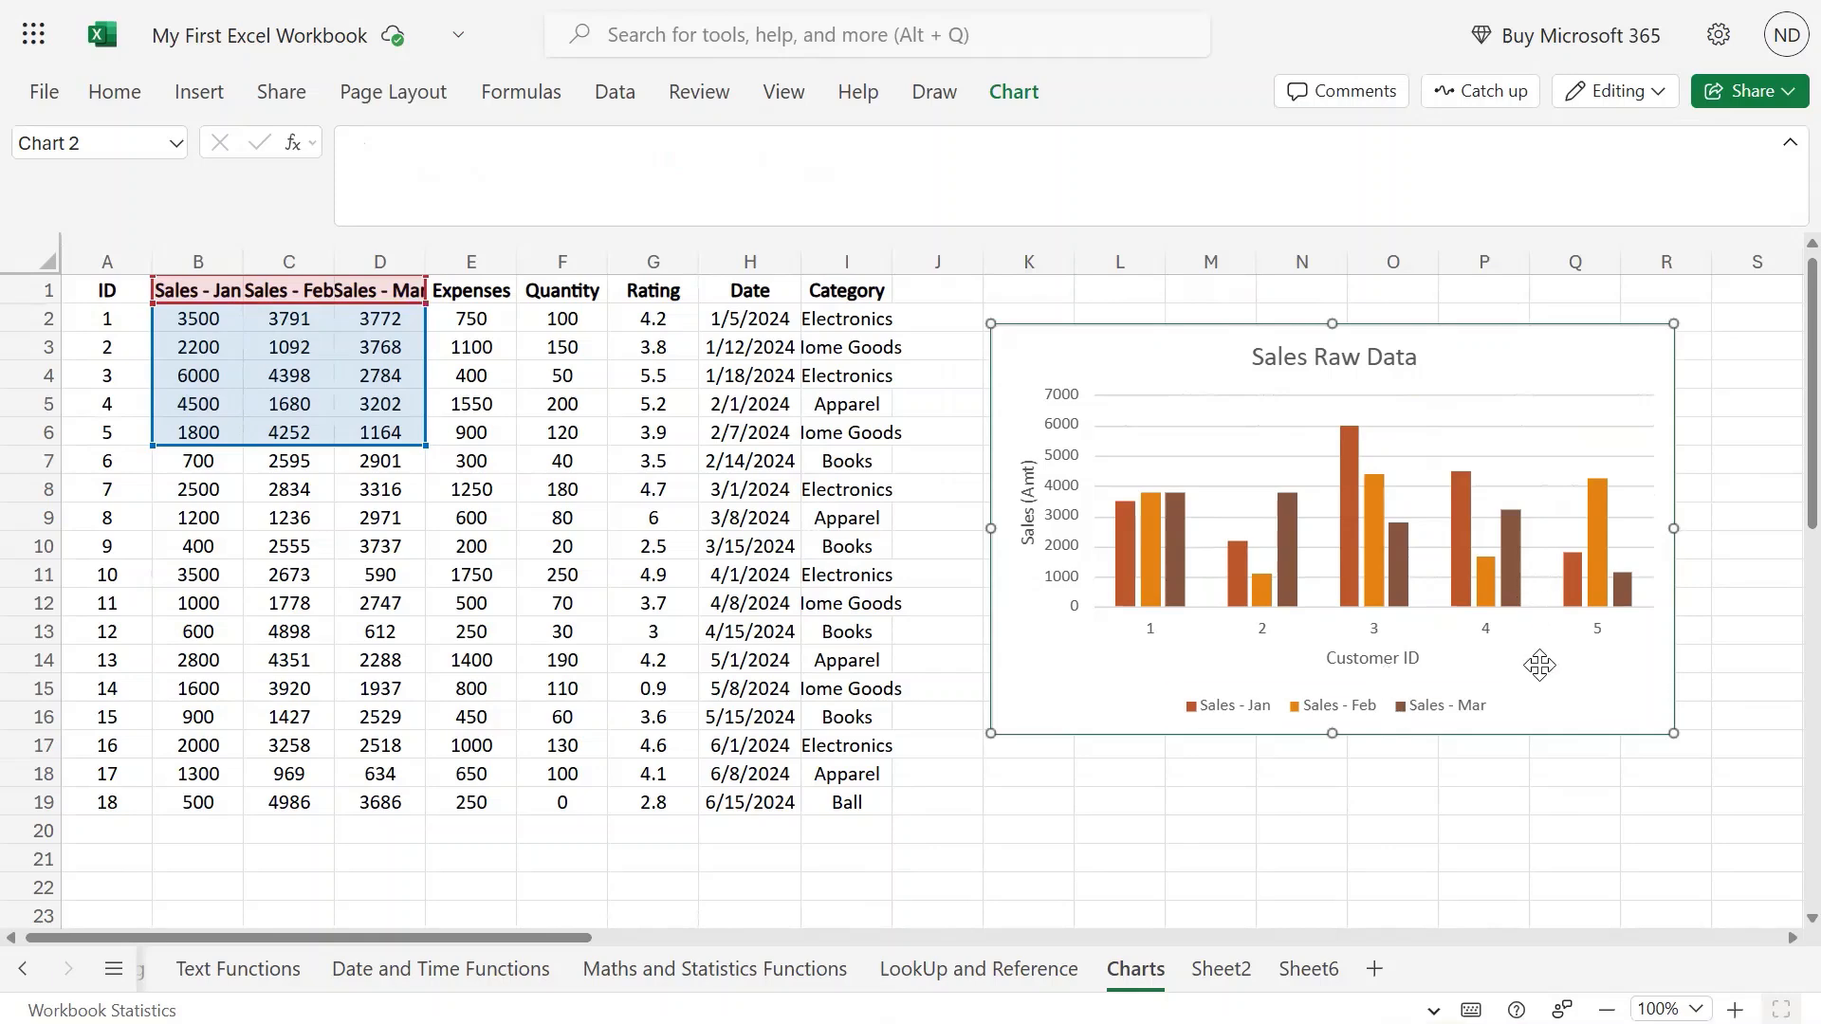
click(1014, 94)
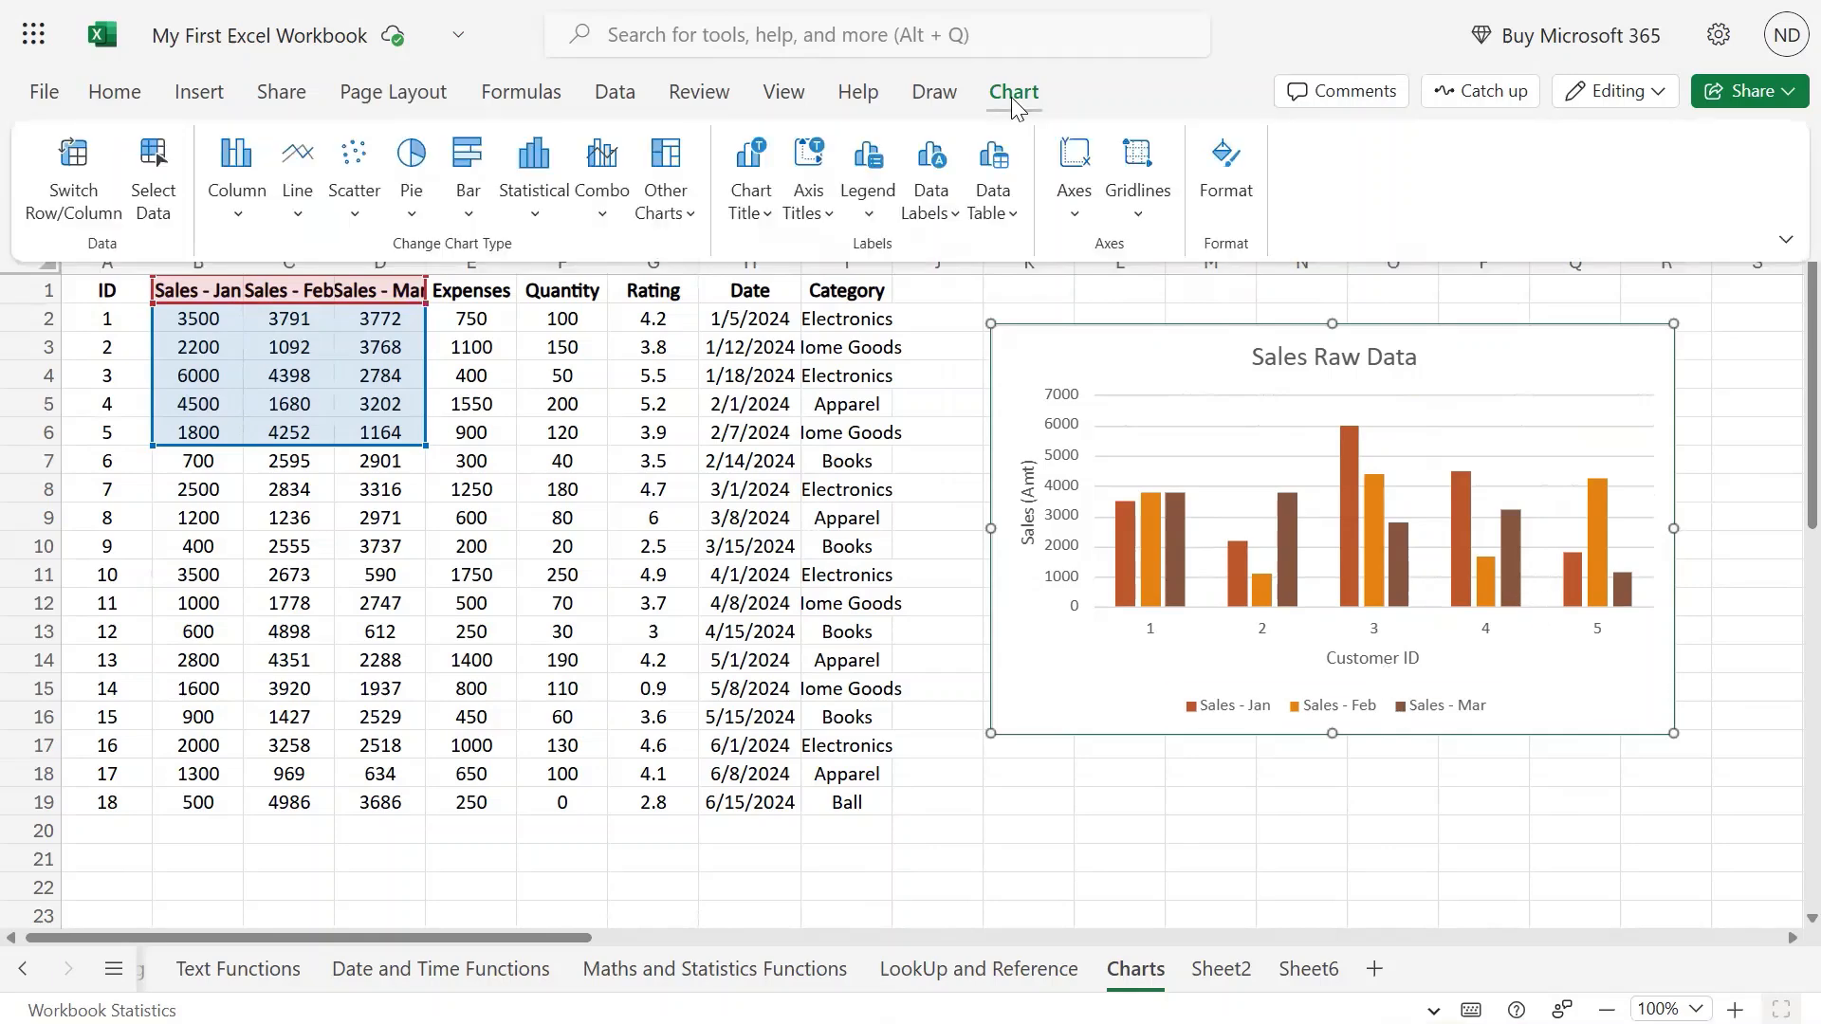
click(1067, 232)
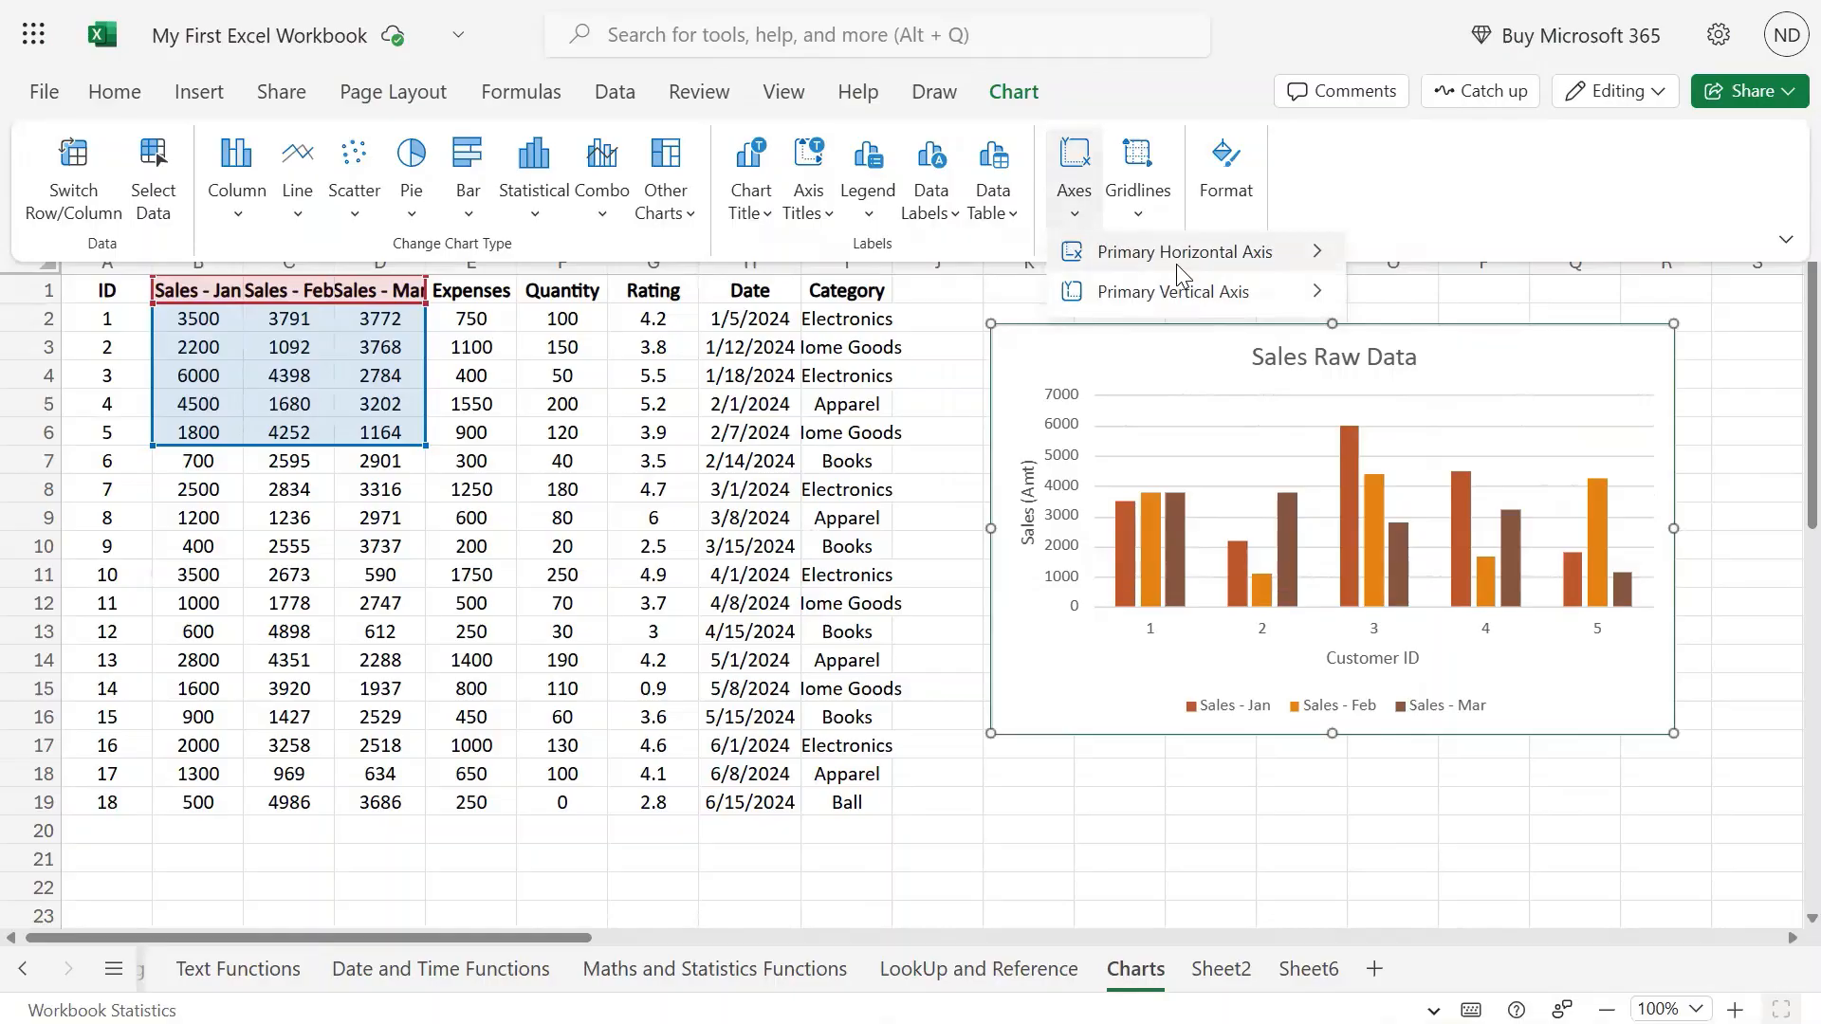
mouse_move(1179, 261)
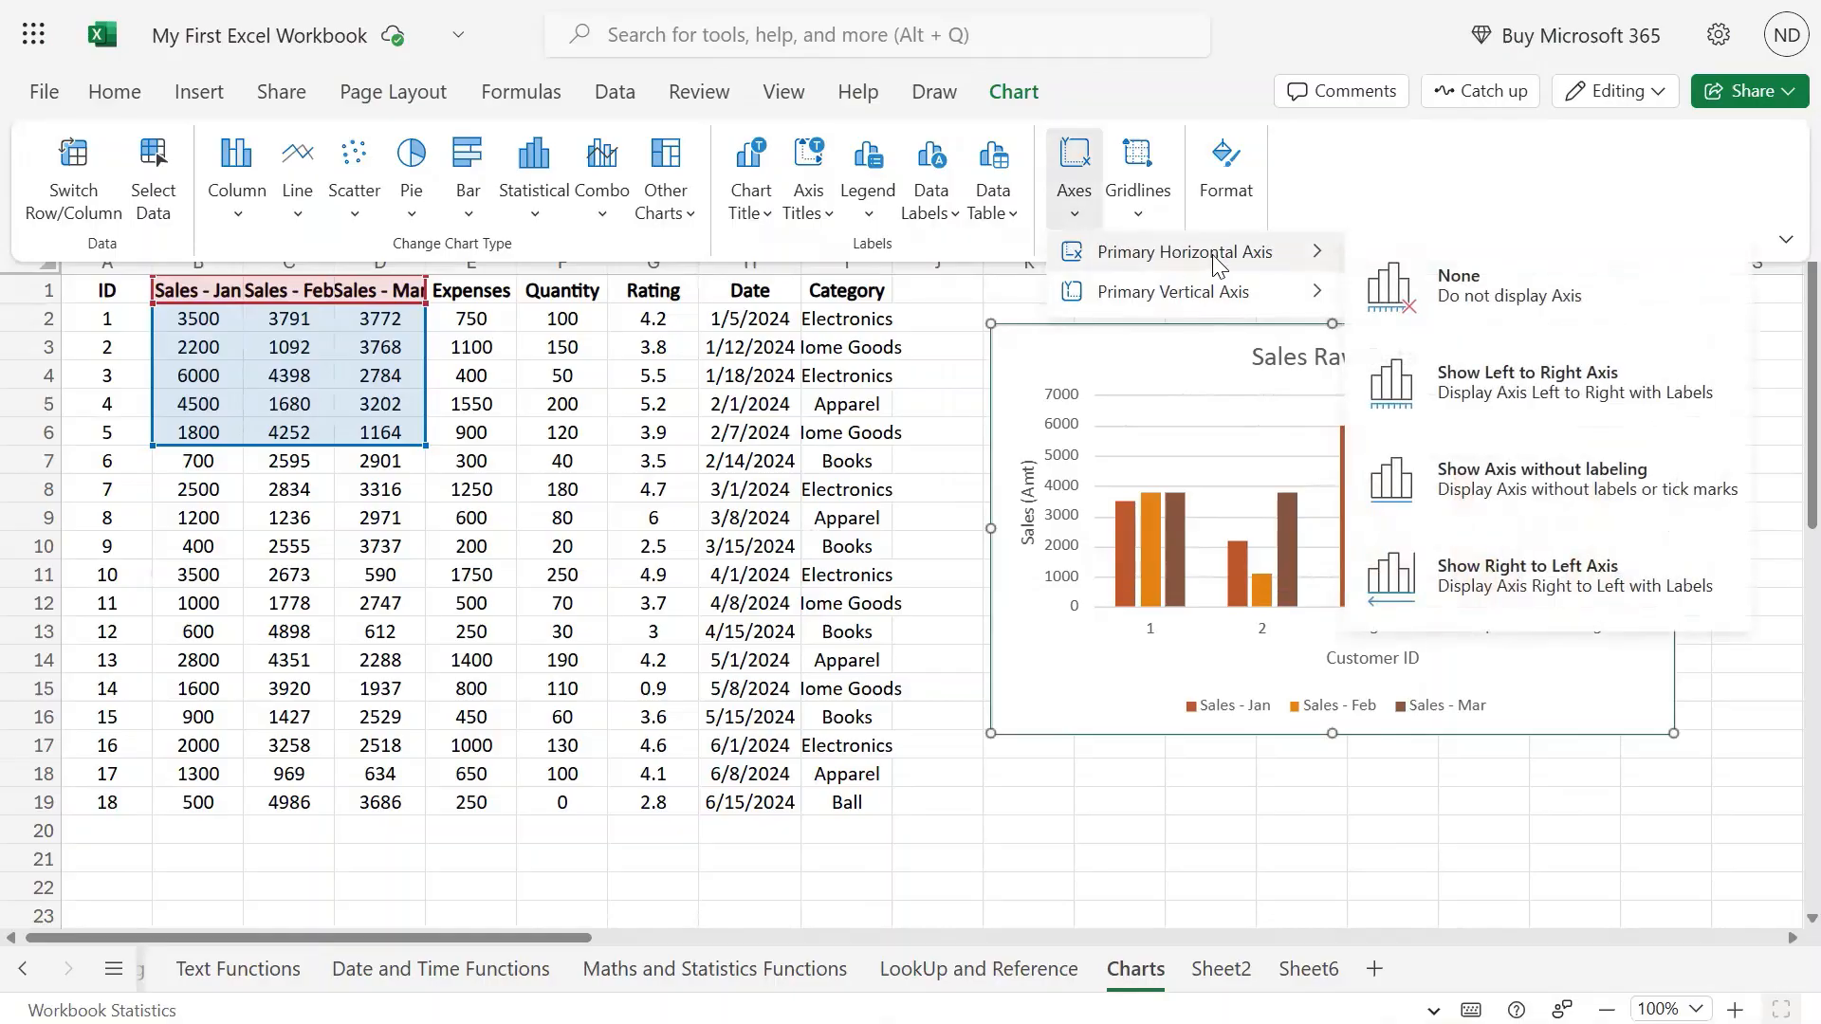
click(1468, 288)
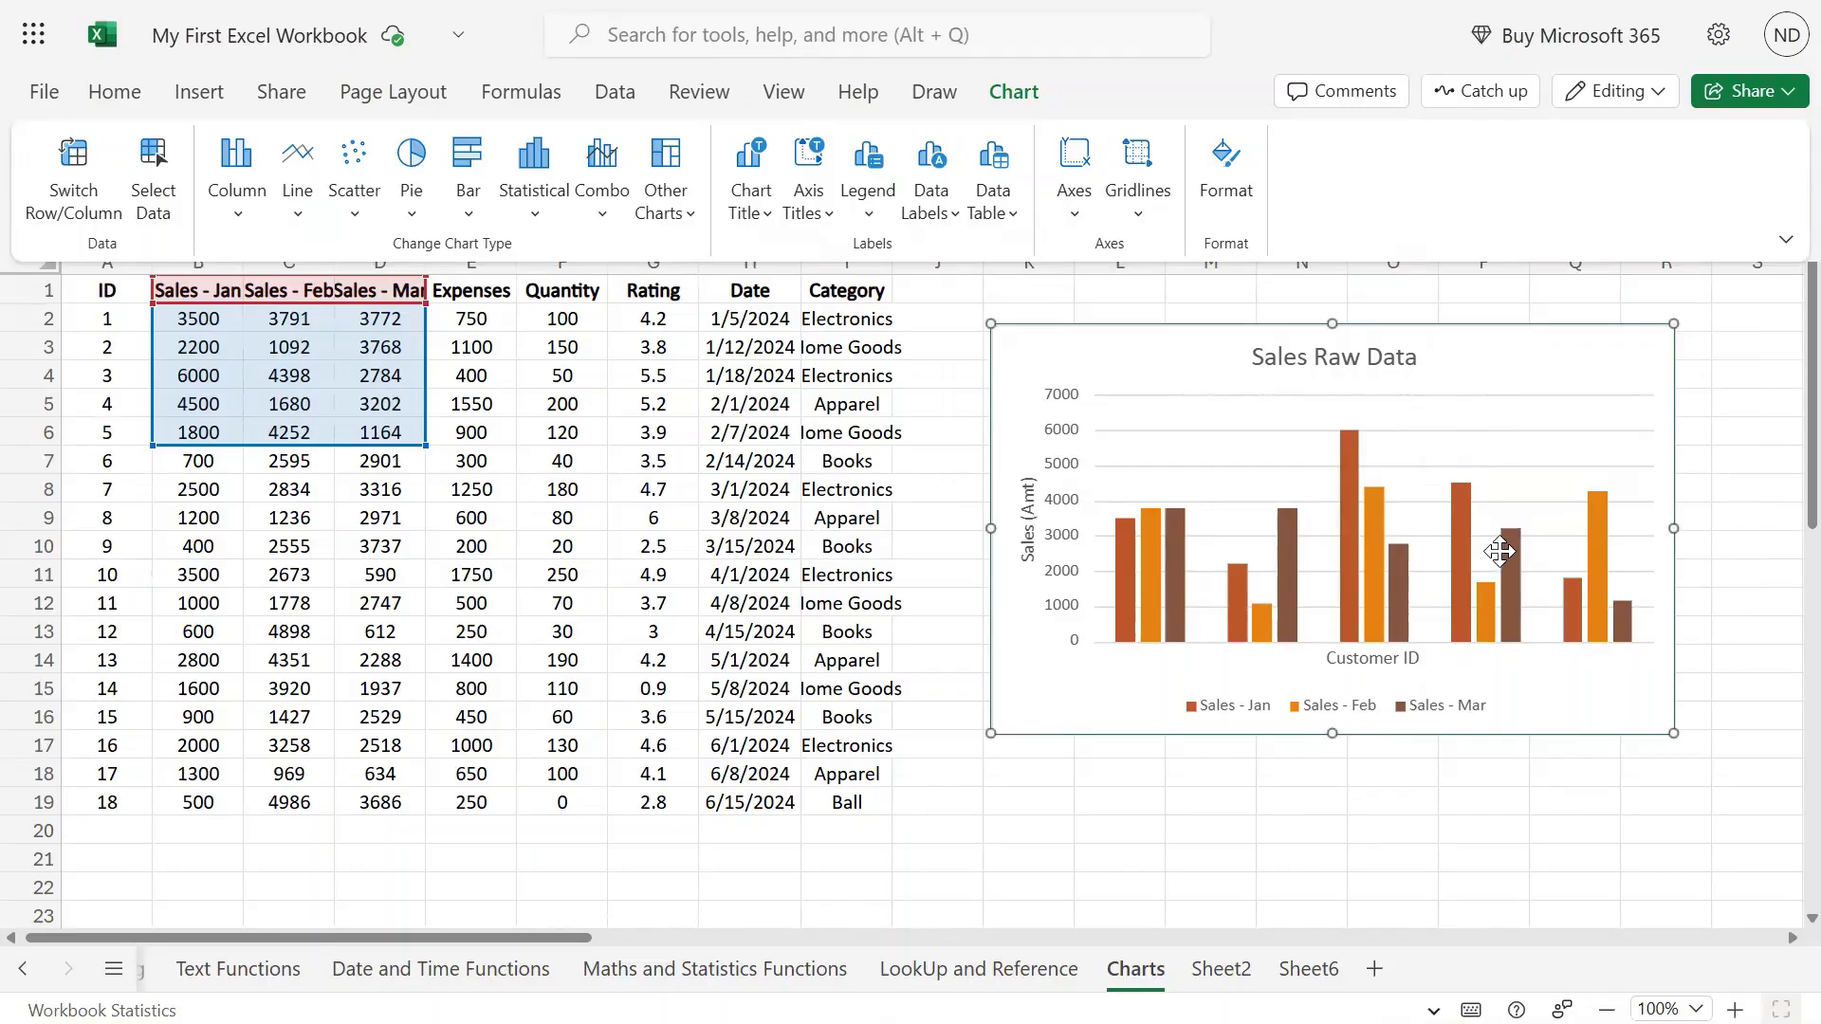
click(1079, 218)
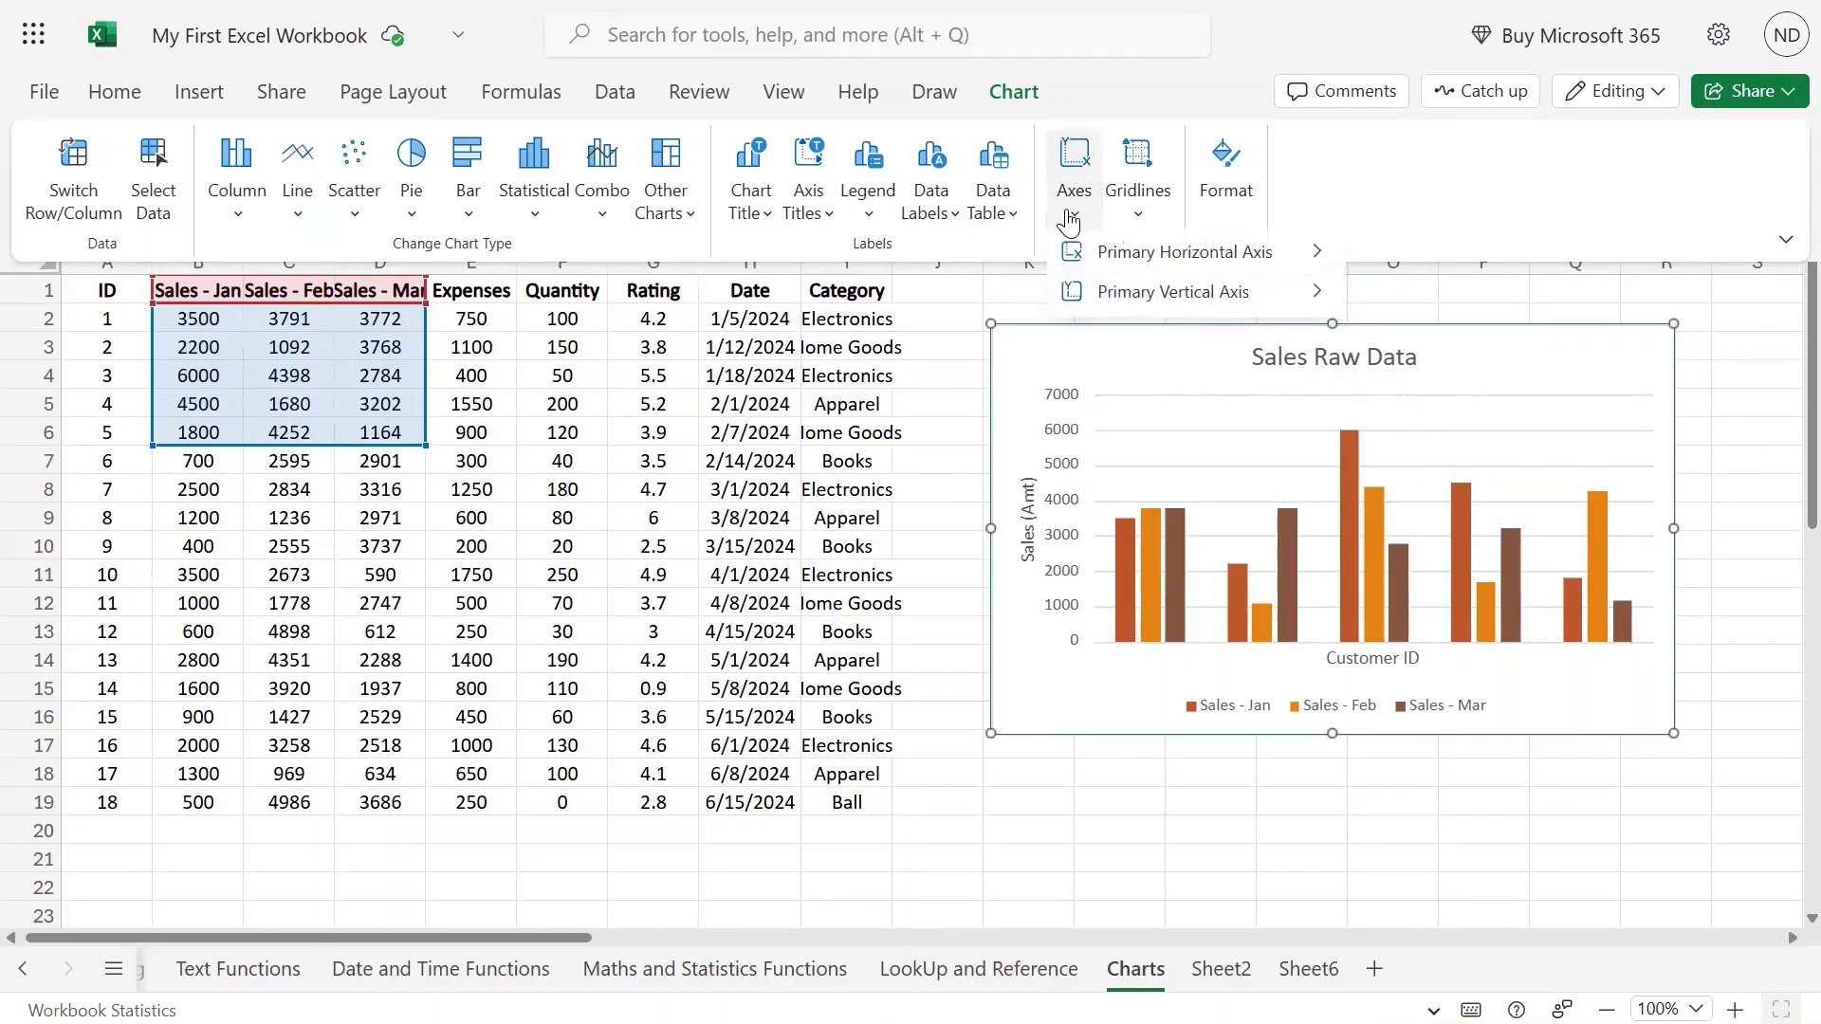
mouse_move(1159, 254)
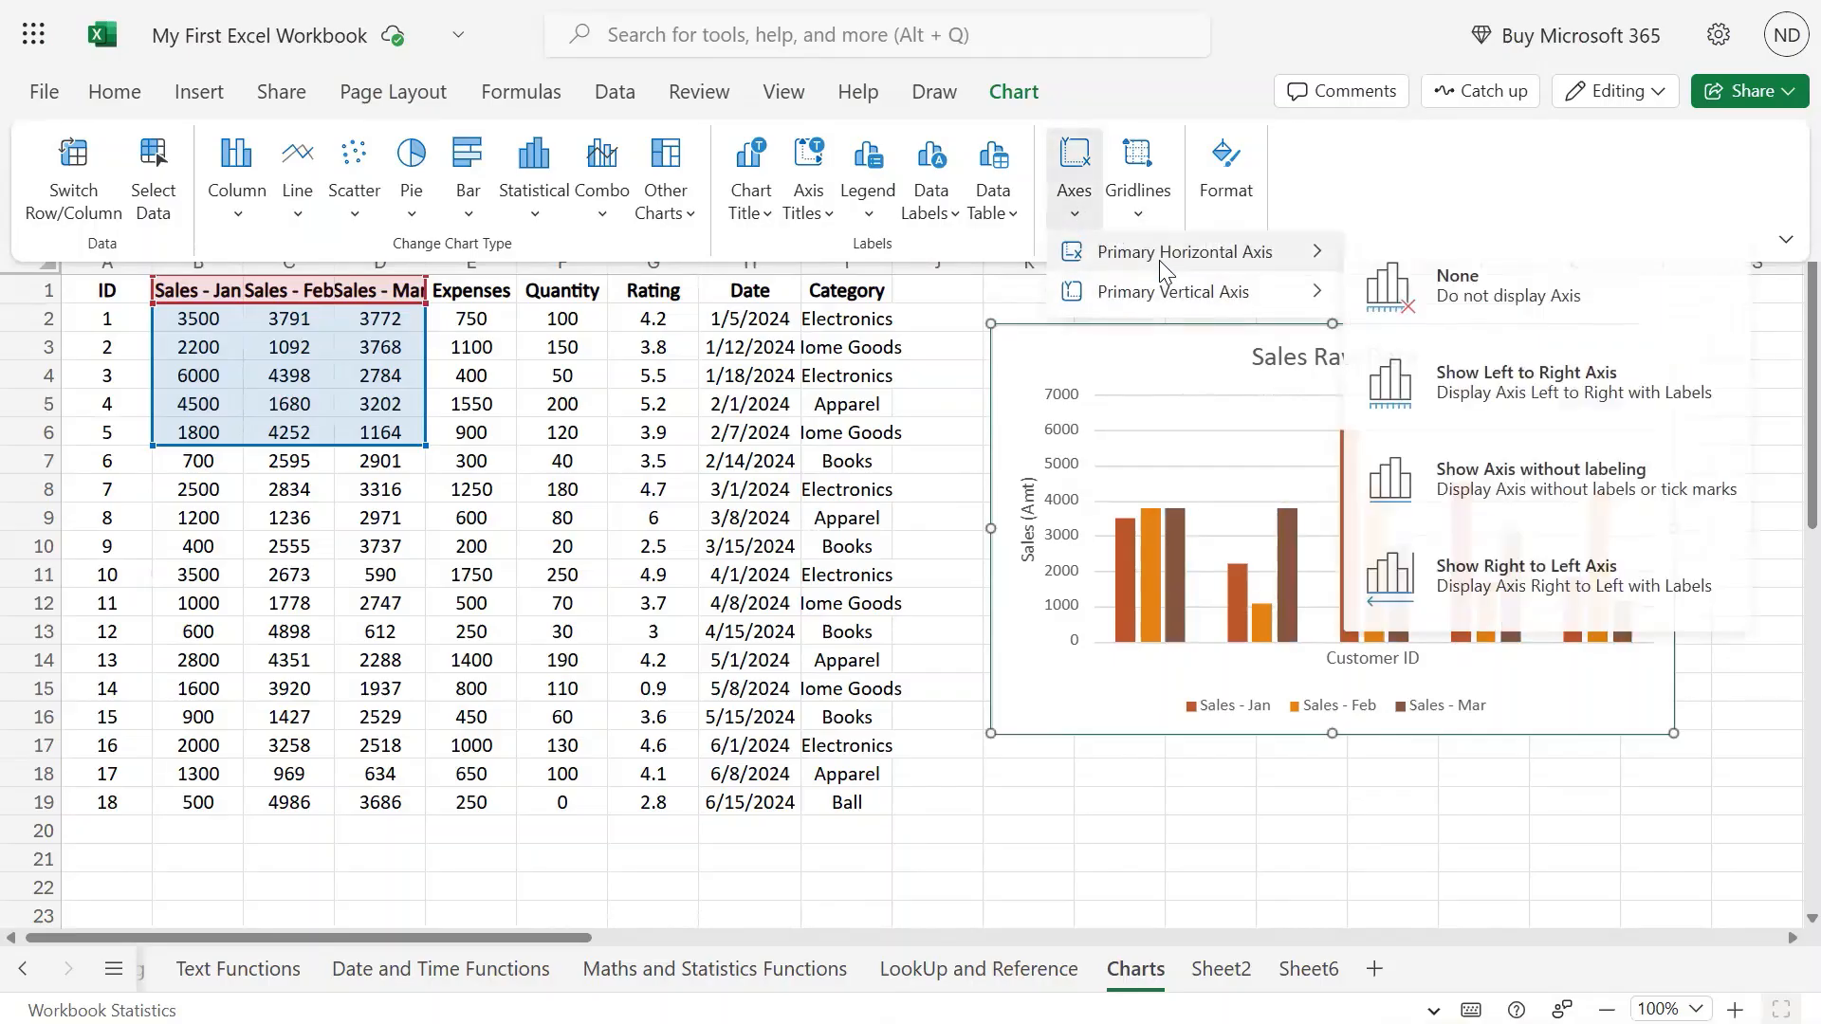
click(1463, 399)
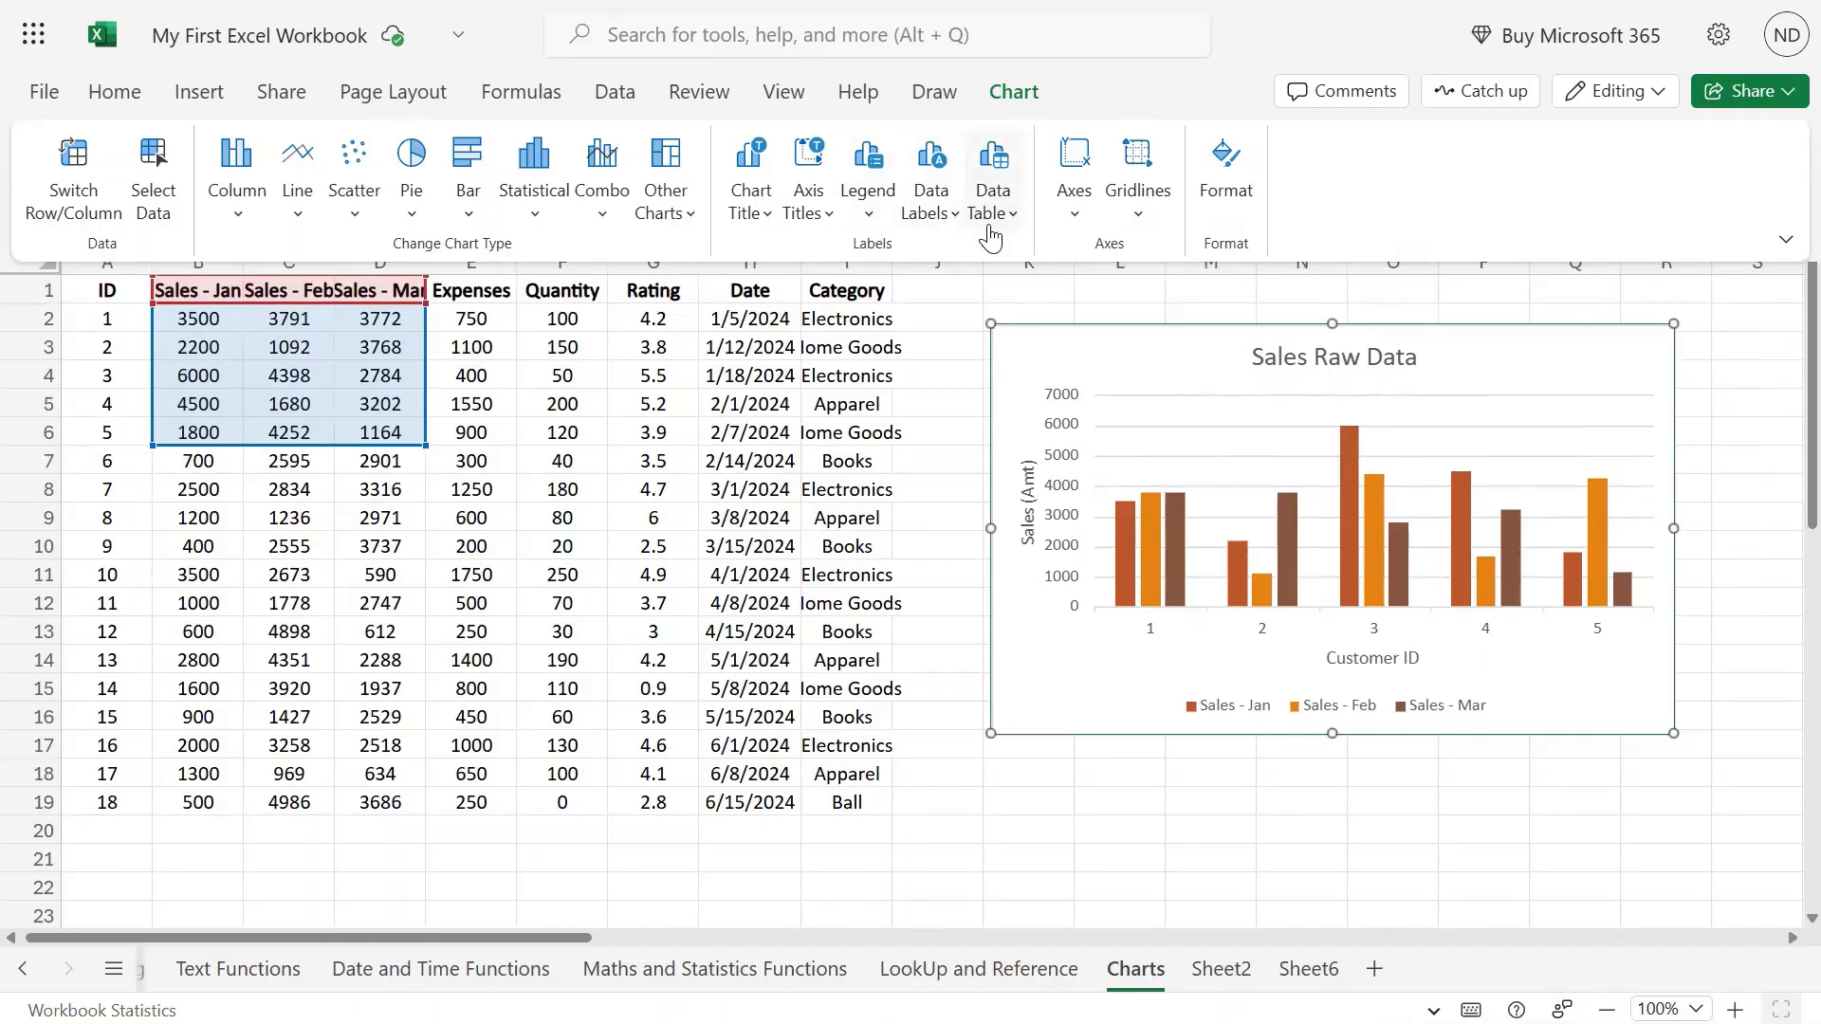
click(1073, 228)
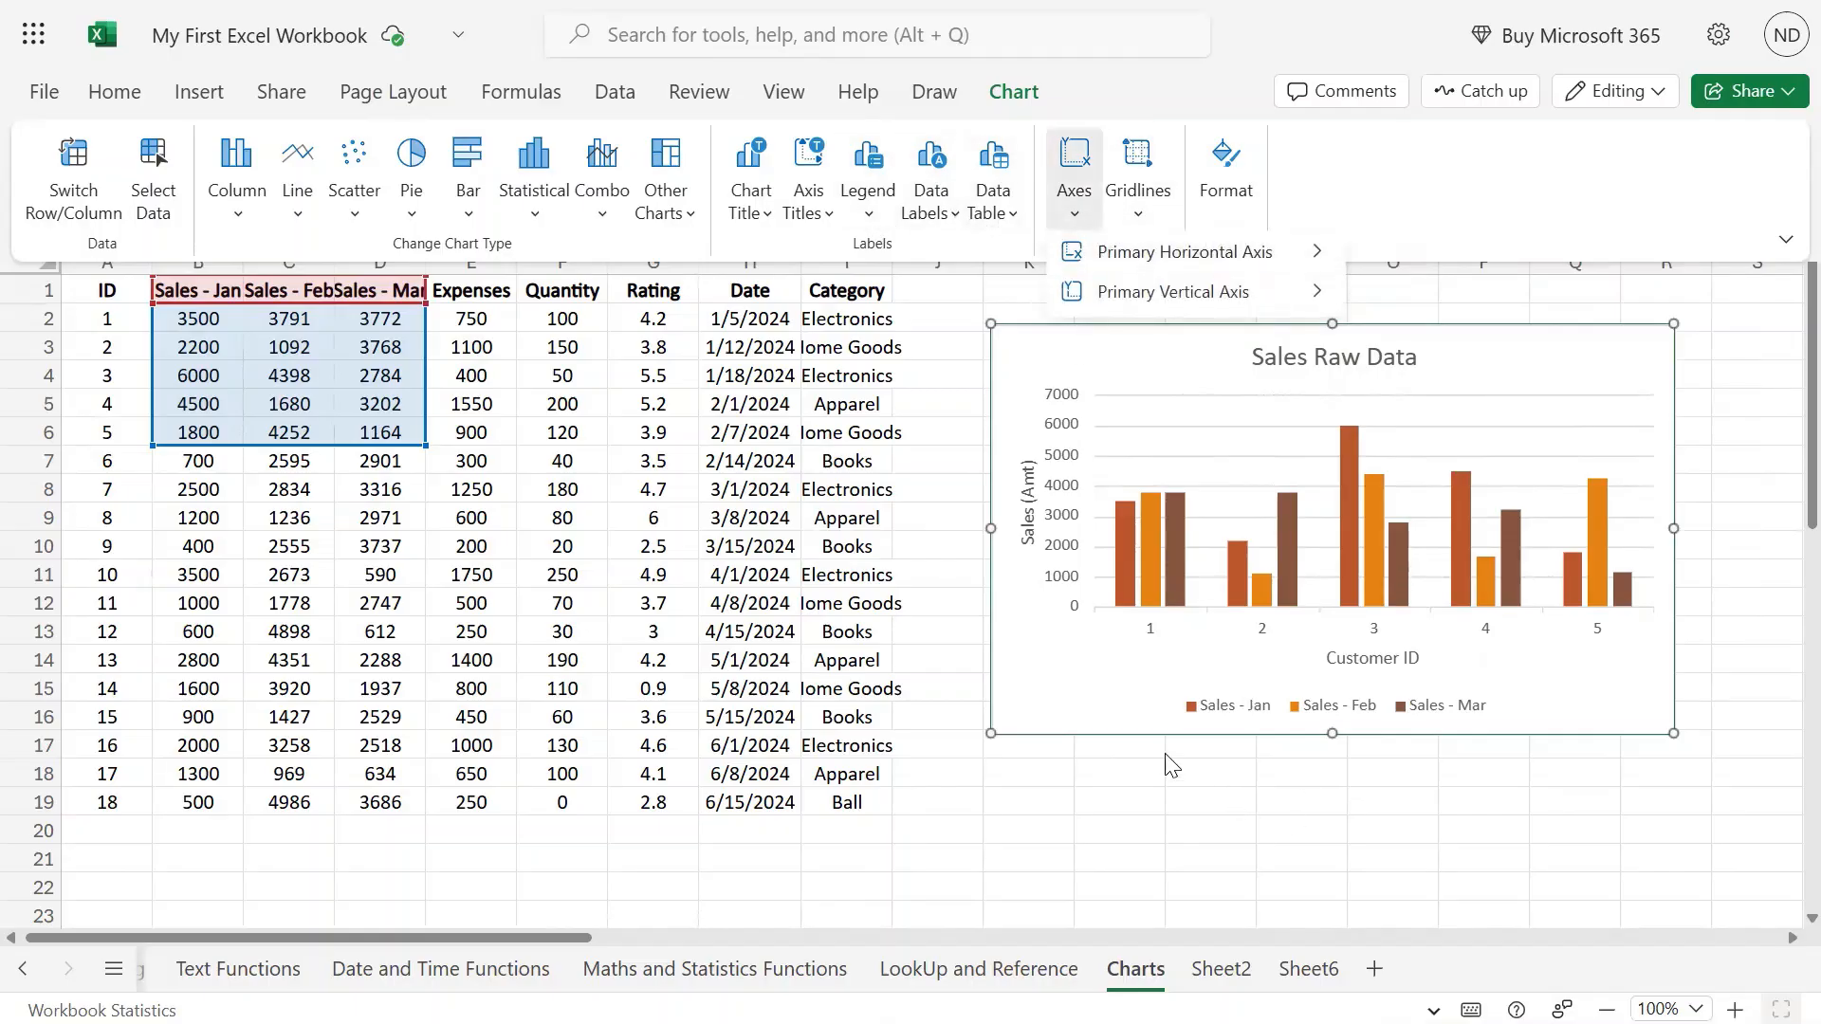
mouse_move(1186, 253)
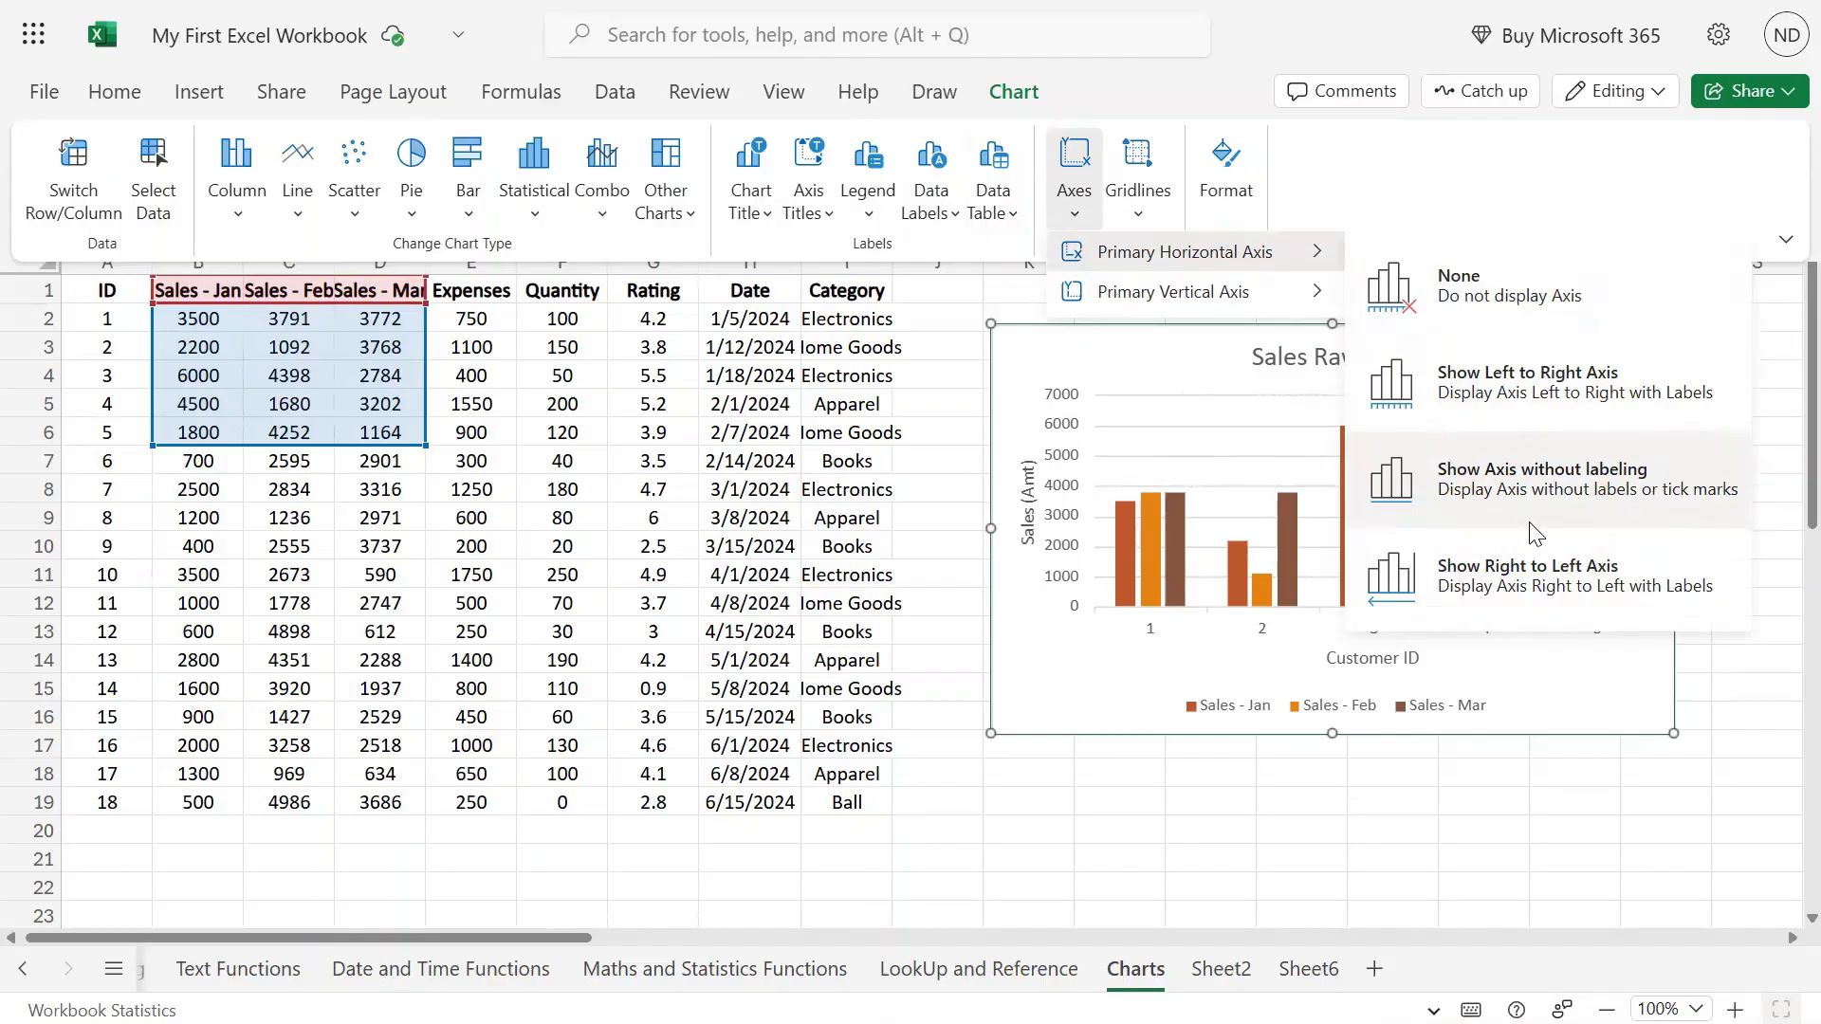
click(1533, 569)
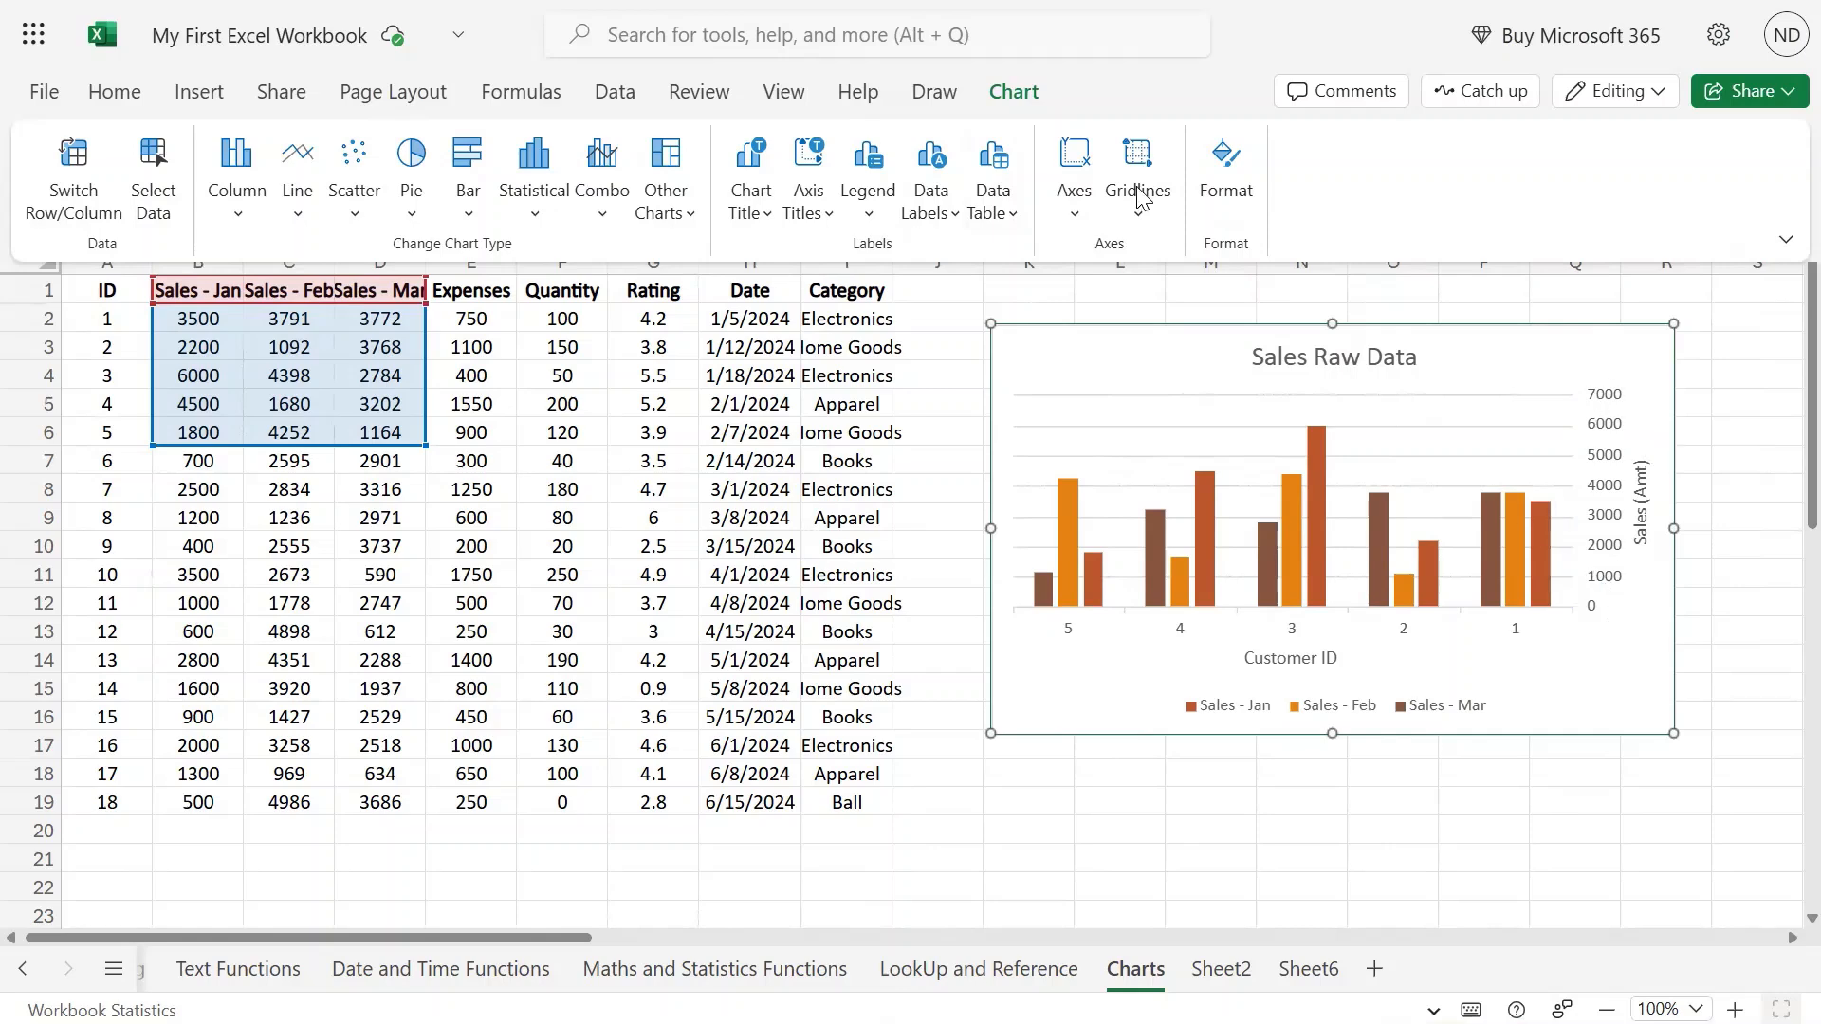
click(995, 211)
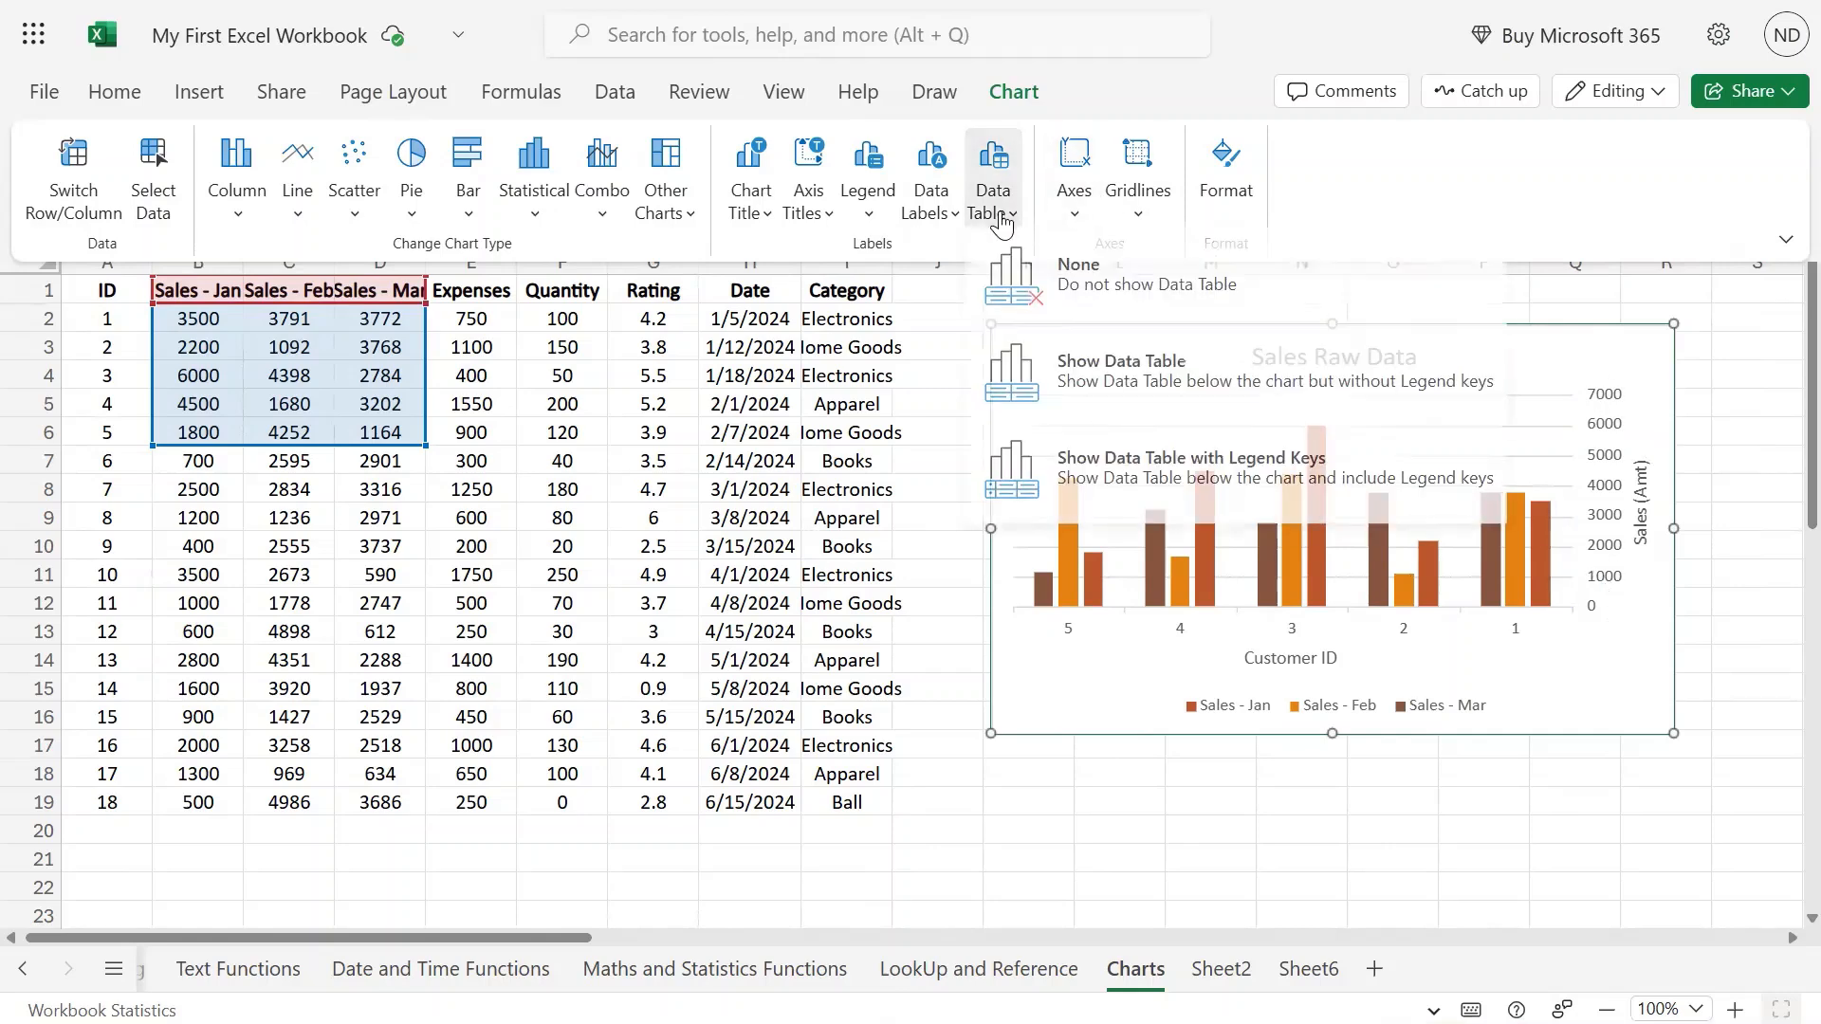
click(1080, 213)
mouse_move(1202, 252)
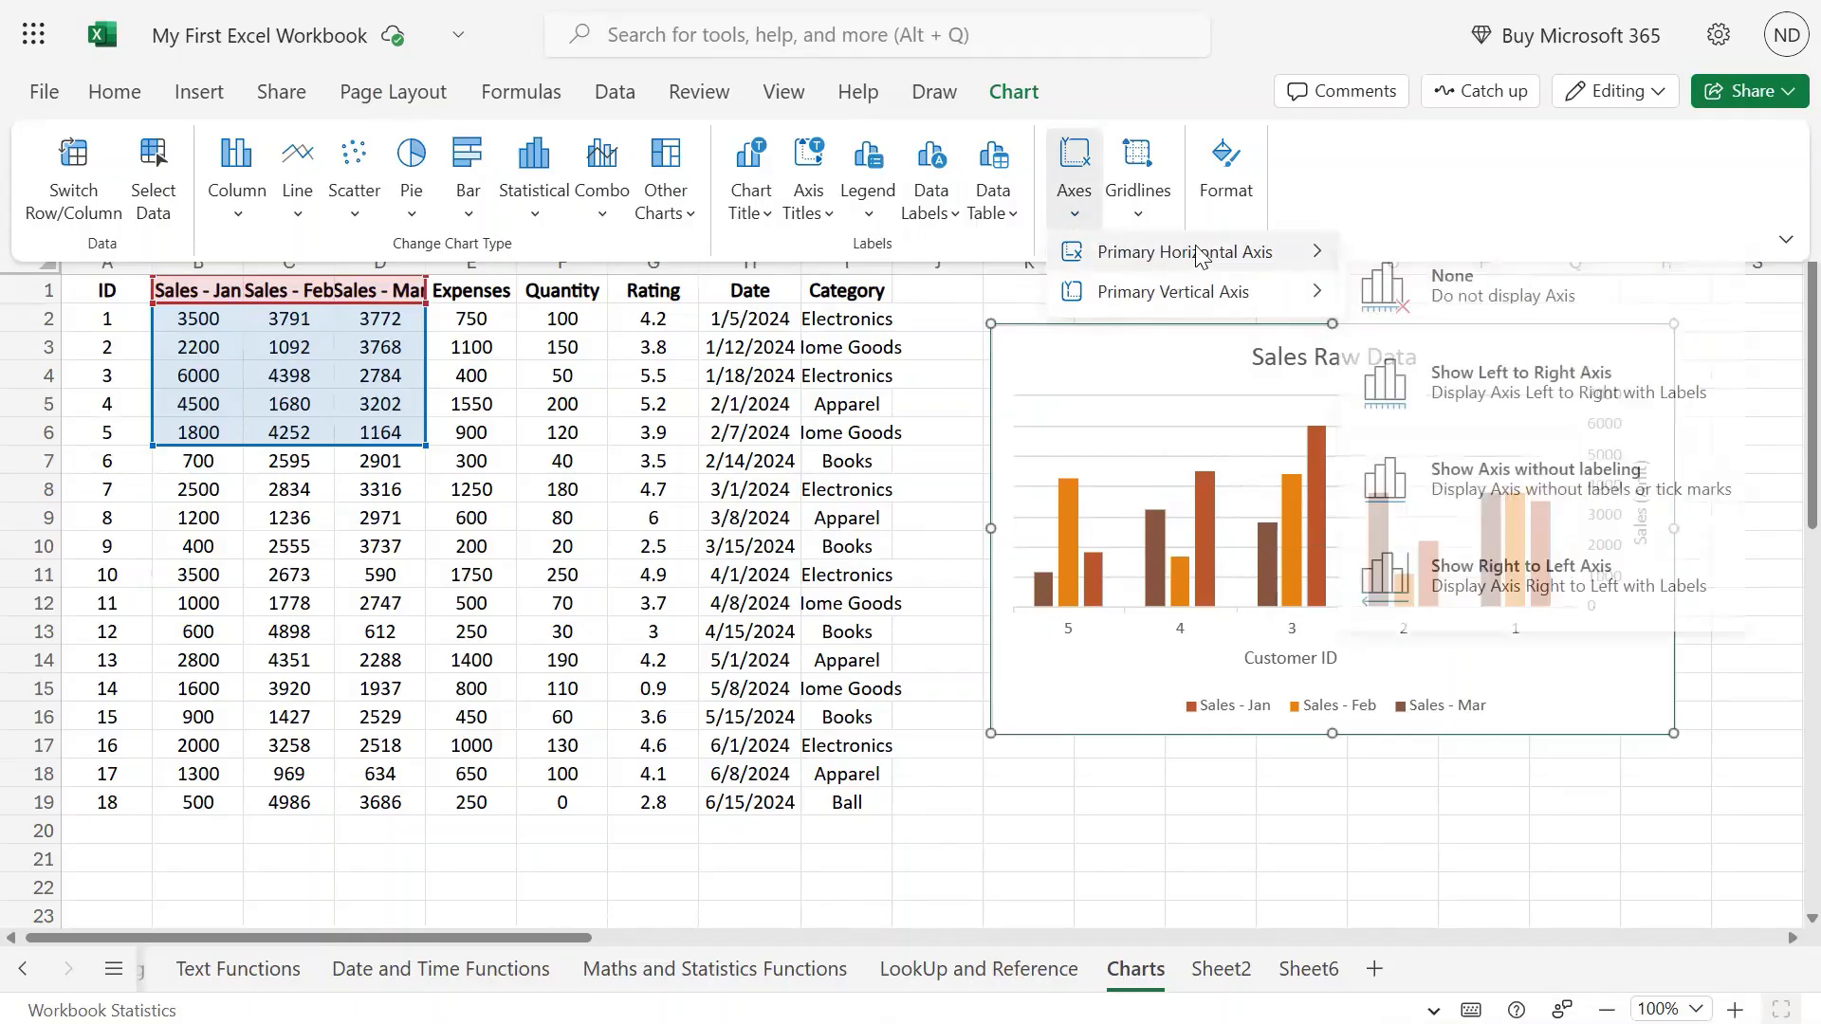
click(1567, 496)
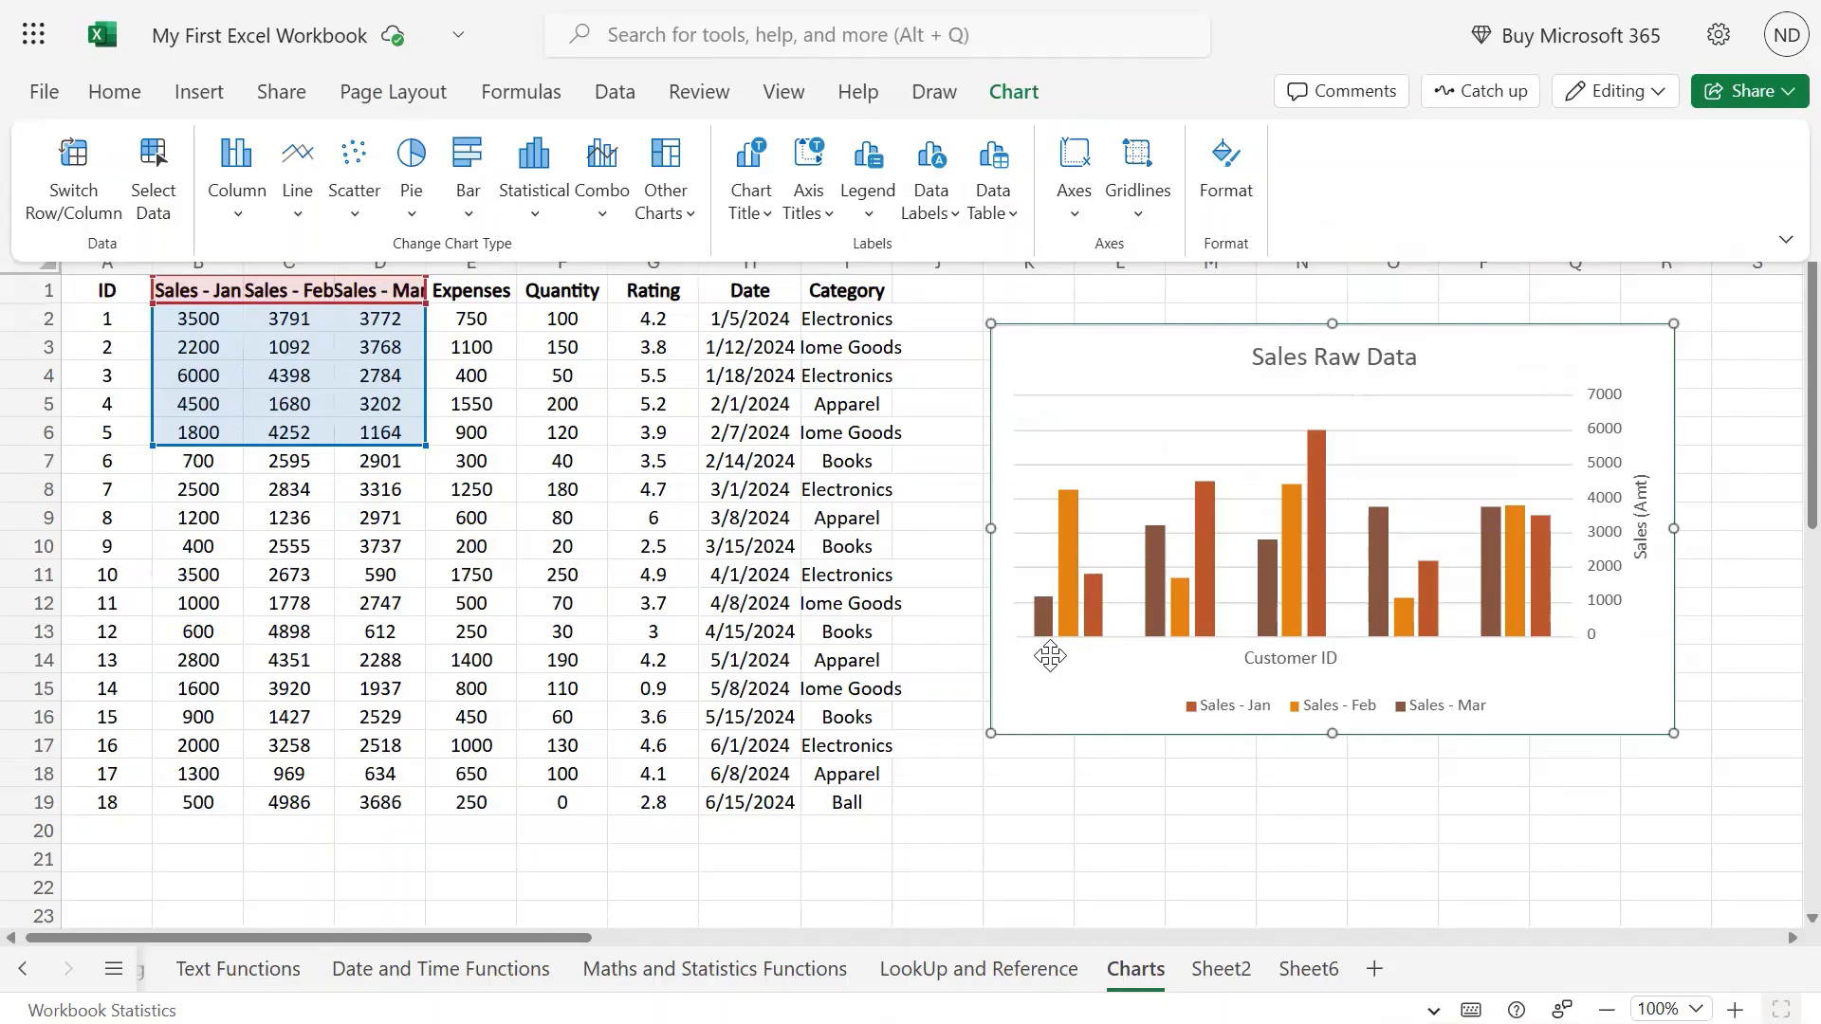
click(1297, 657)
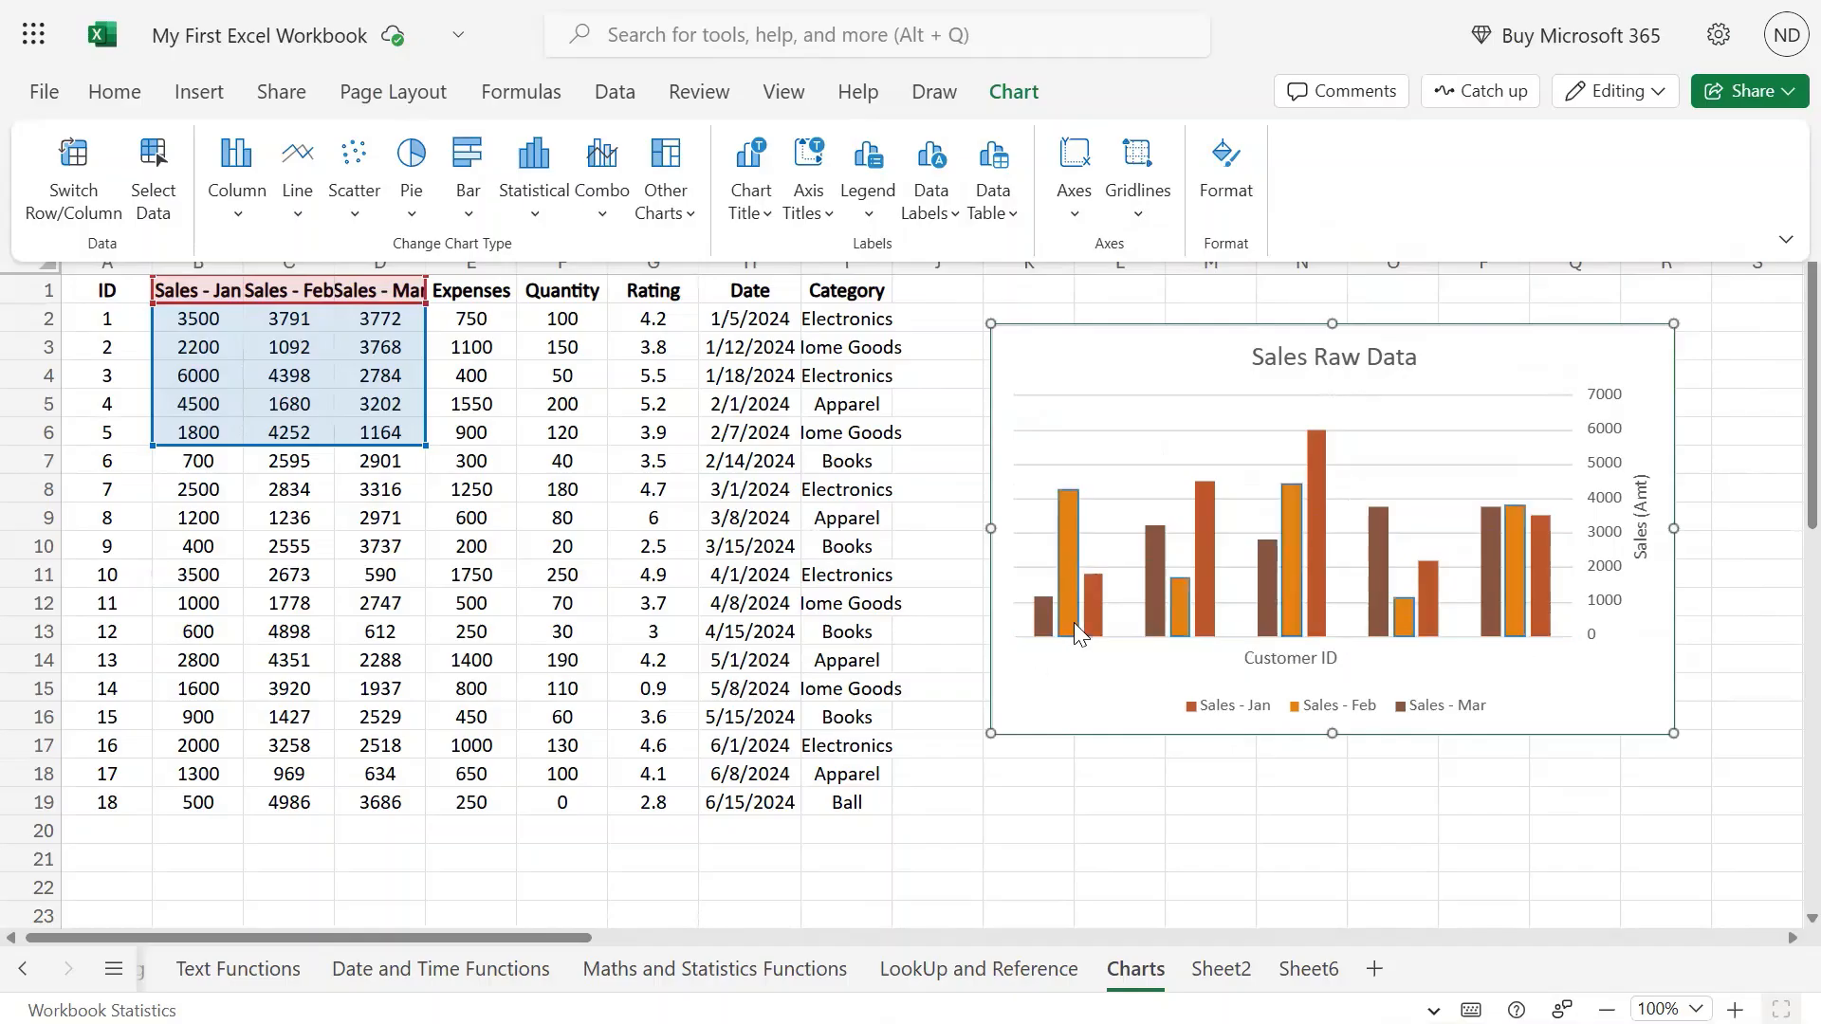
click(1072, 194)
mouse_move(1157, 256)
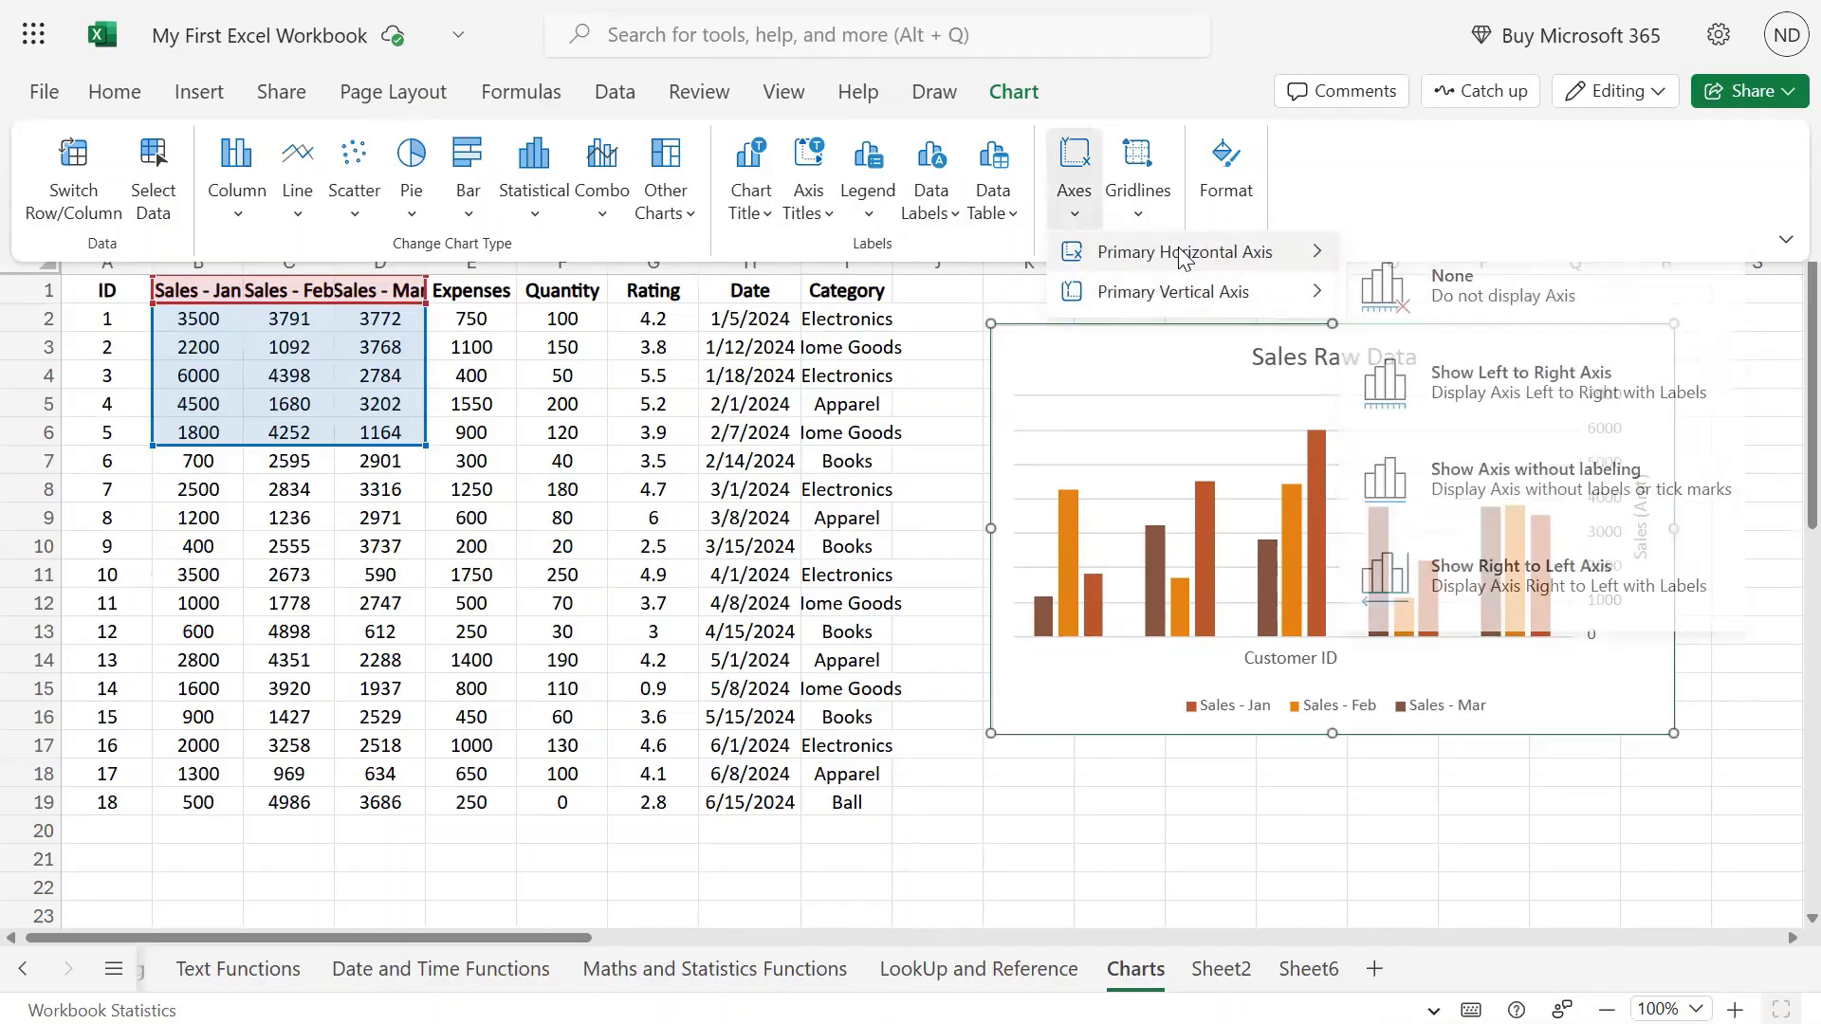
click(1485, 375)
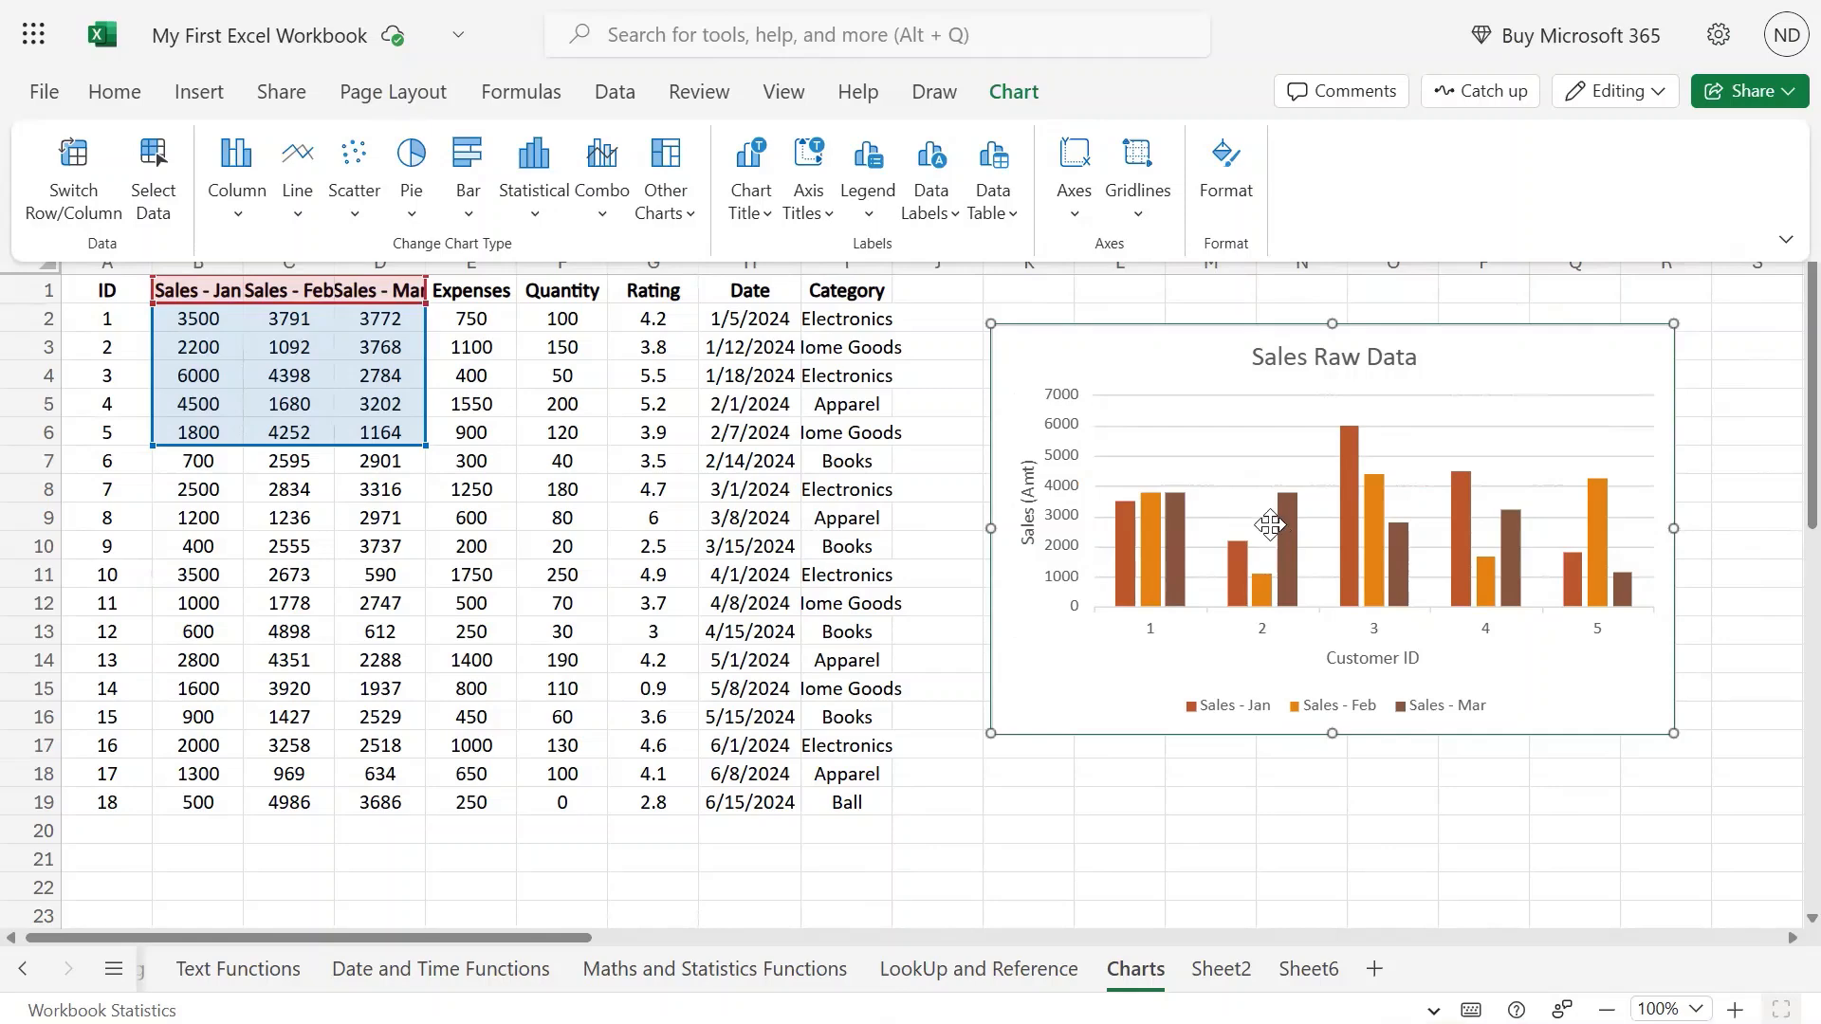
click(1082, 227)
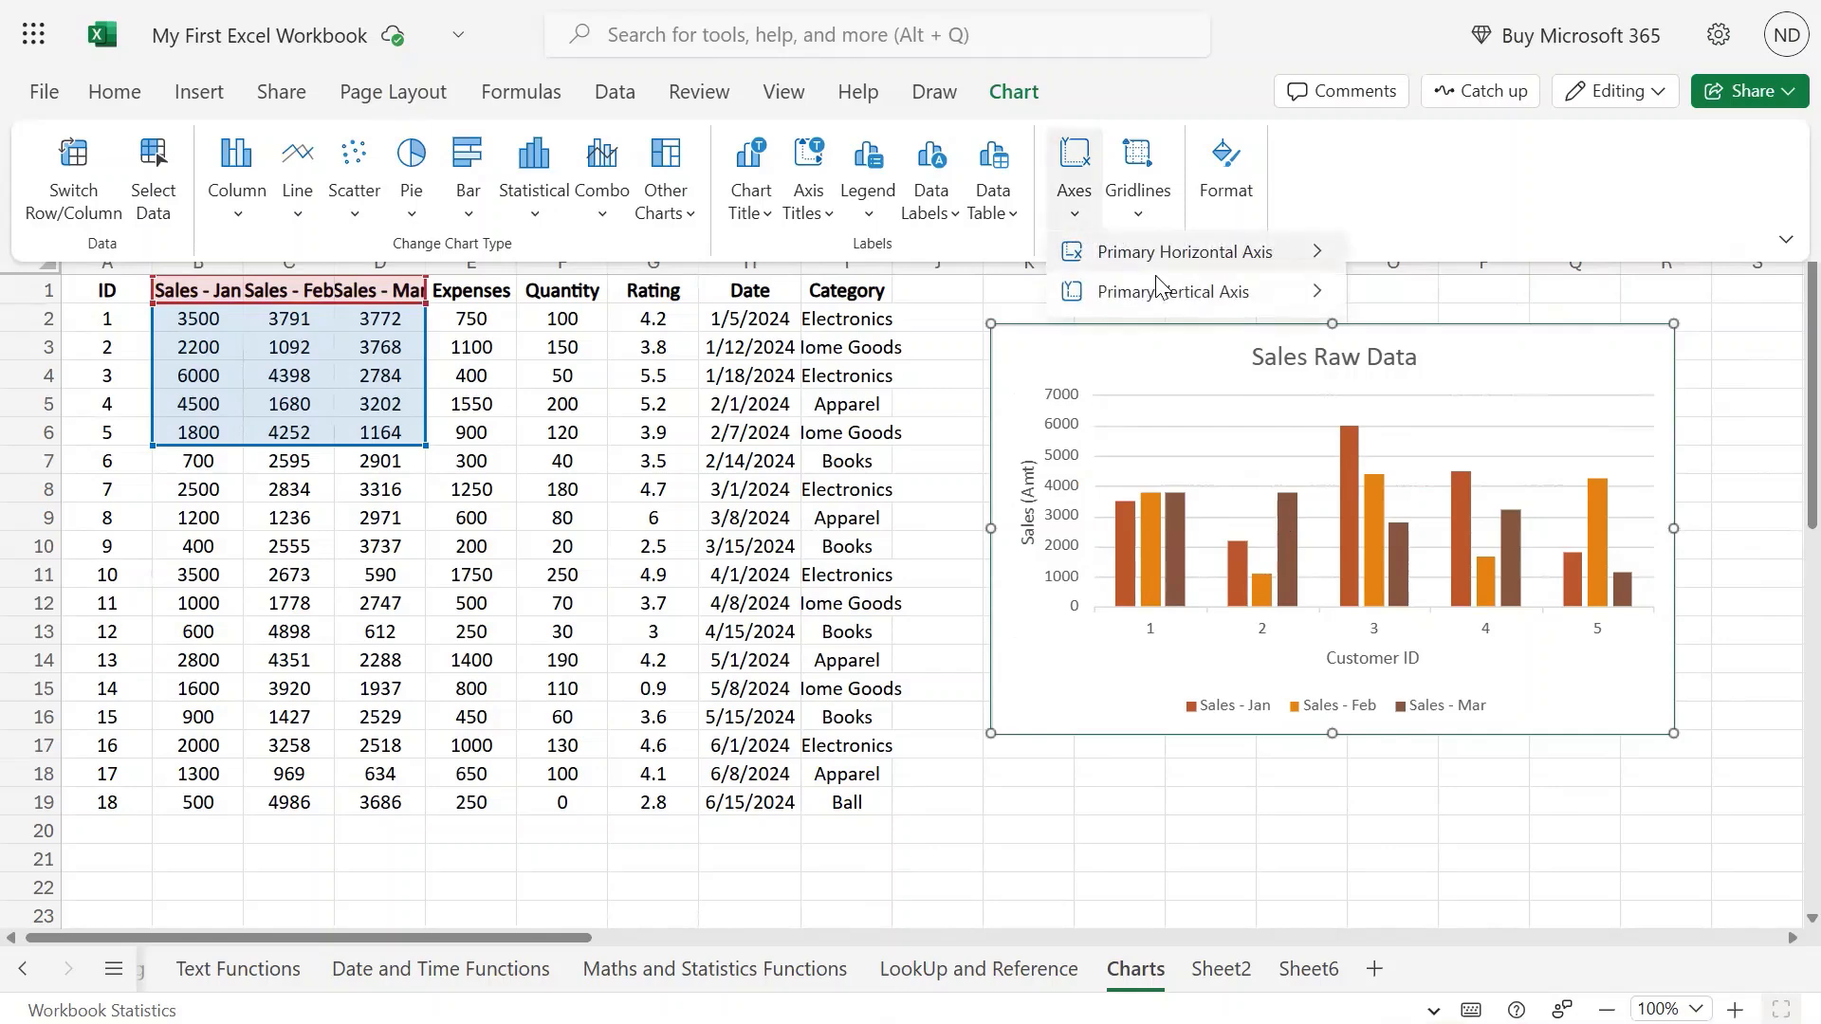
mouse_move(1167, 289)
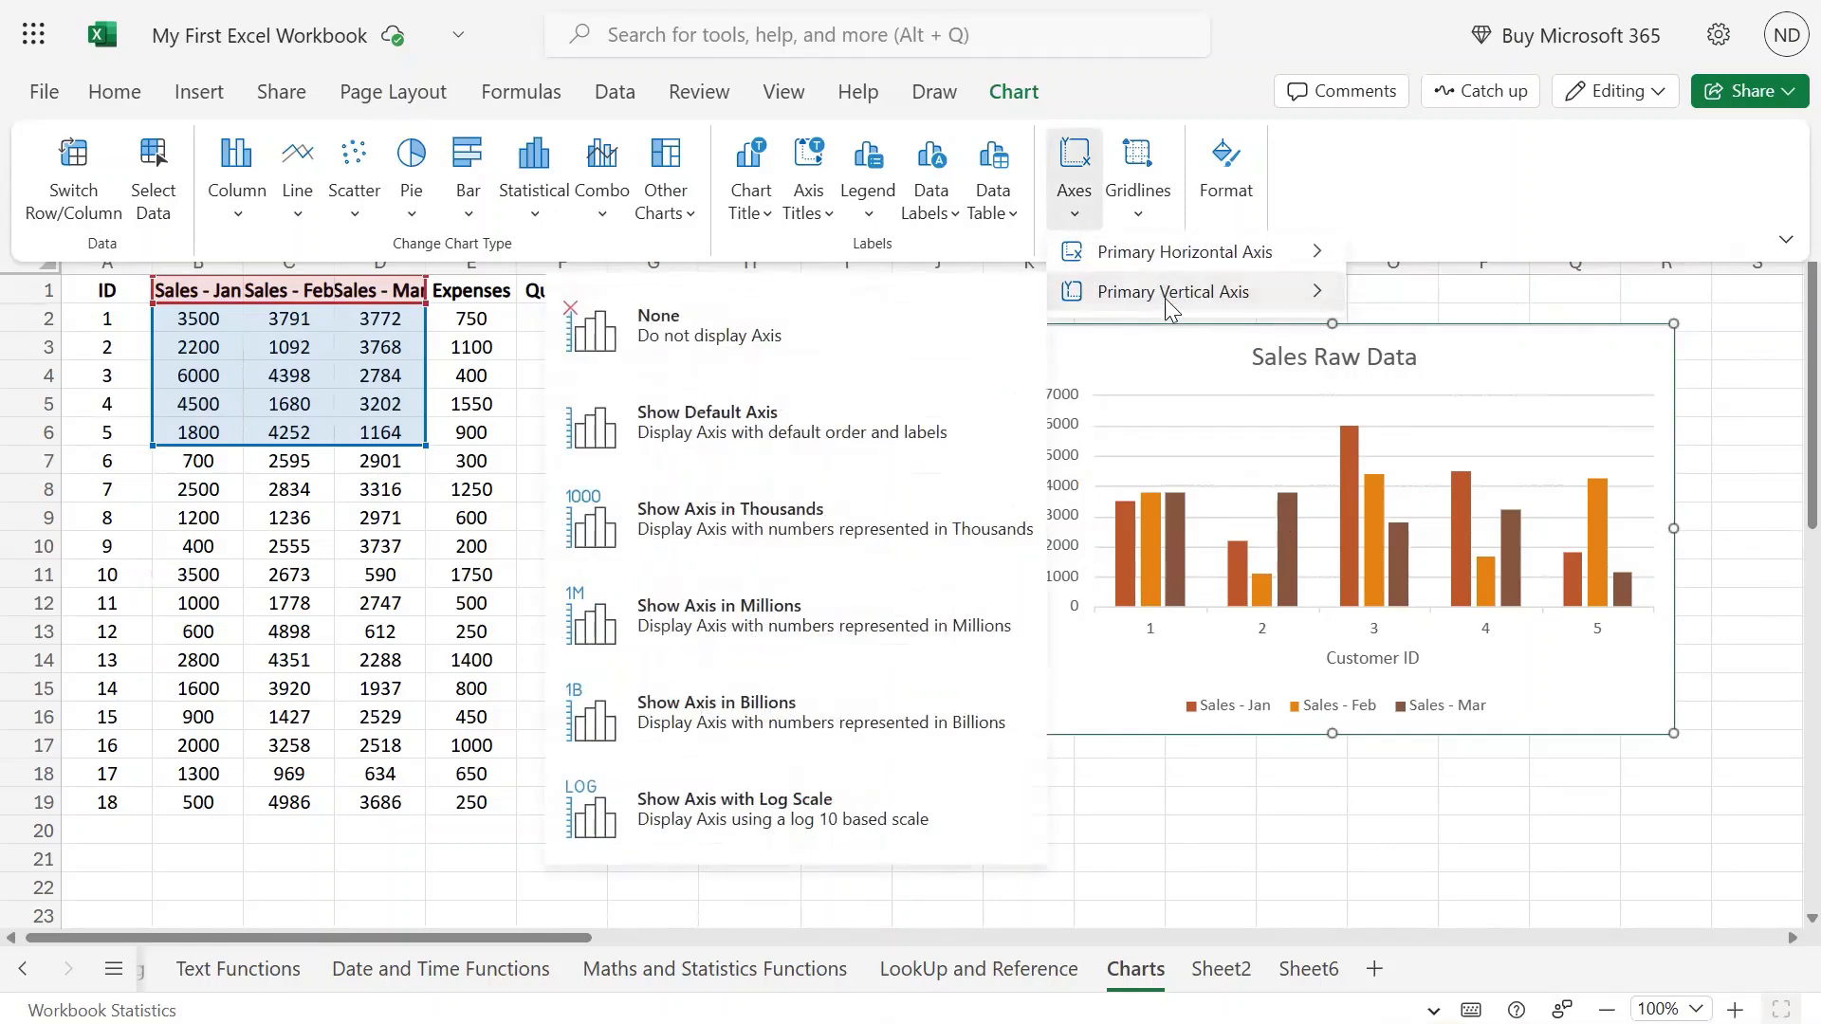
click(768, 332)
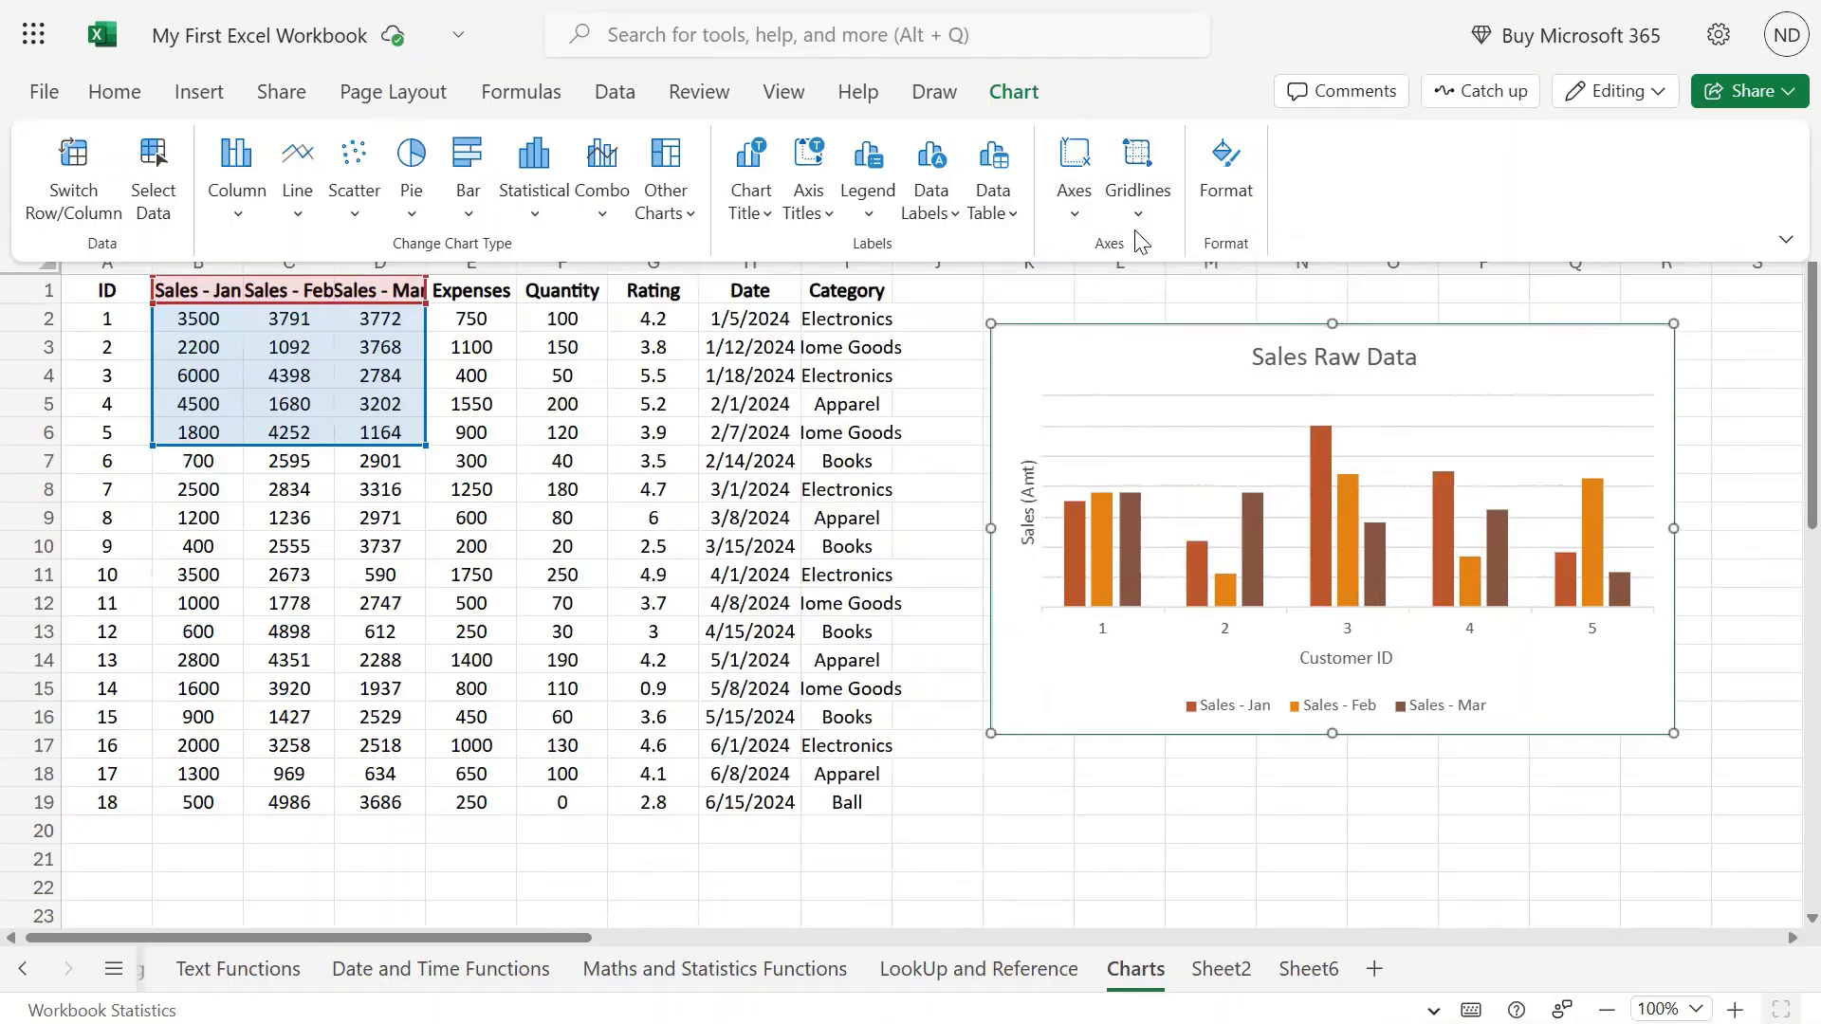
click(1074, 199)
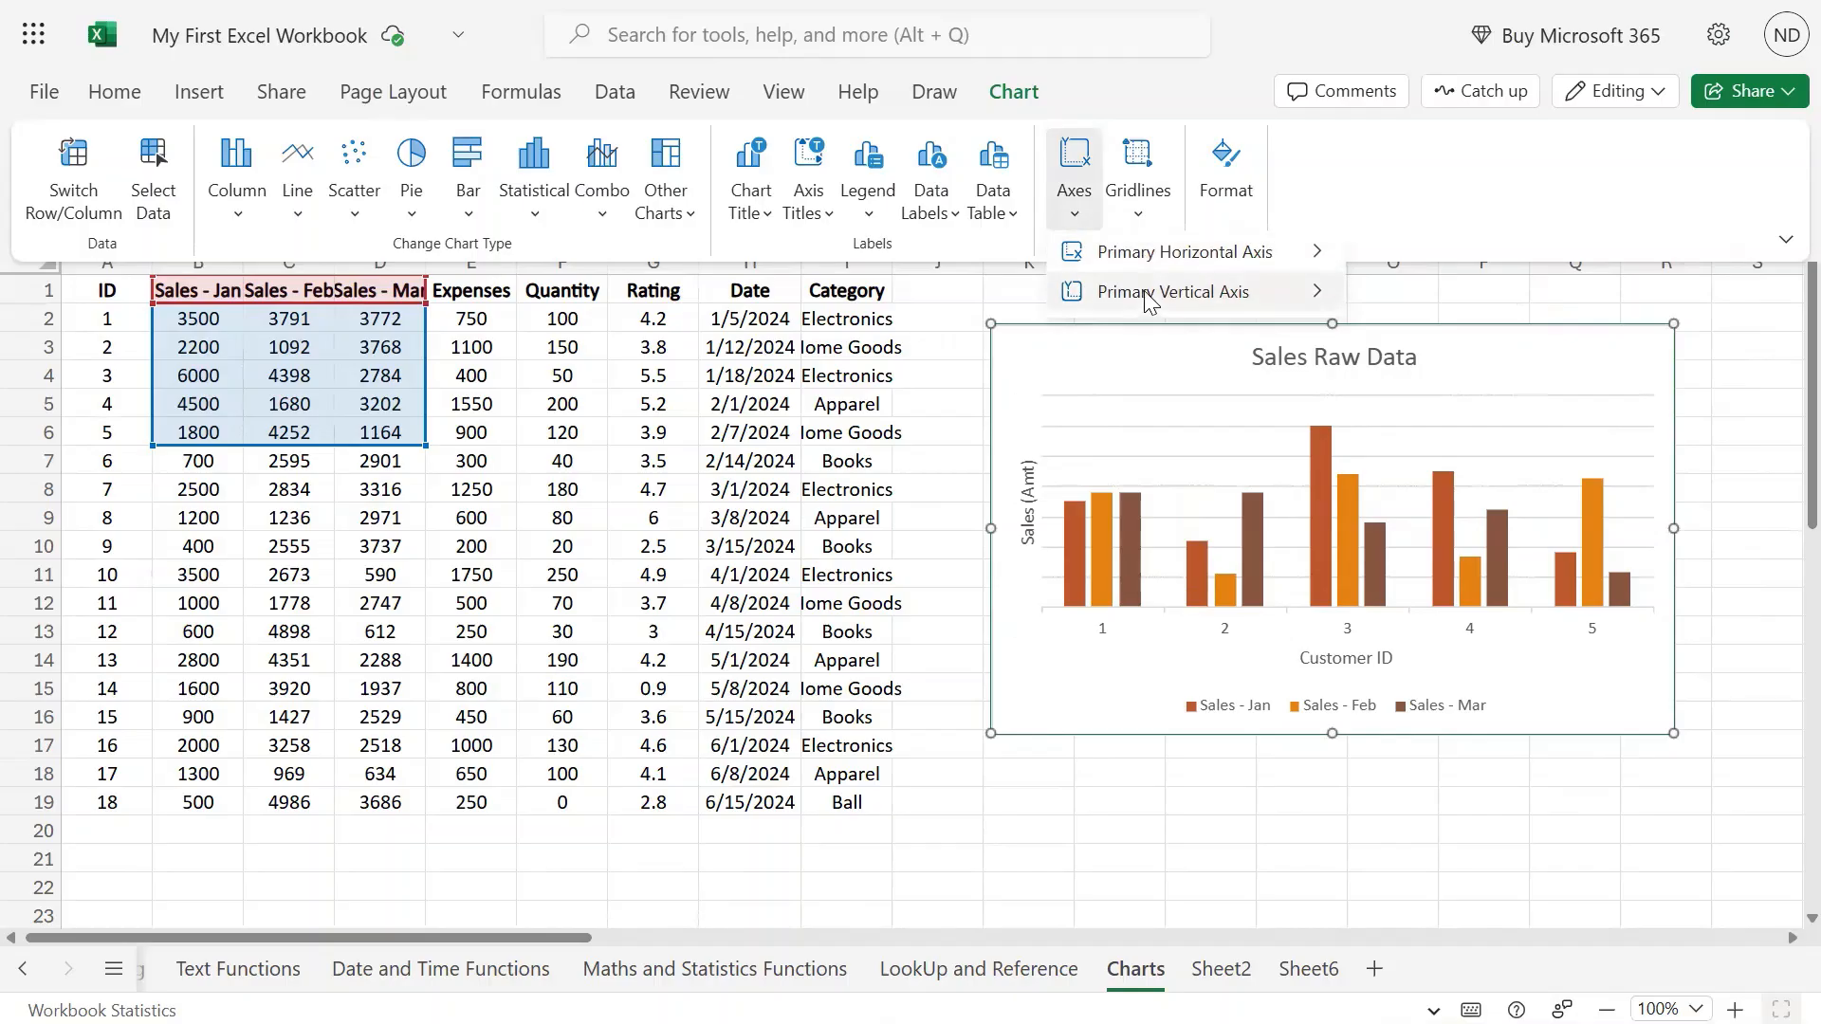
mouse_move(1148, 296)
click(790, 435)
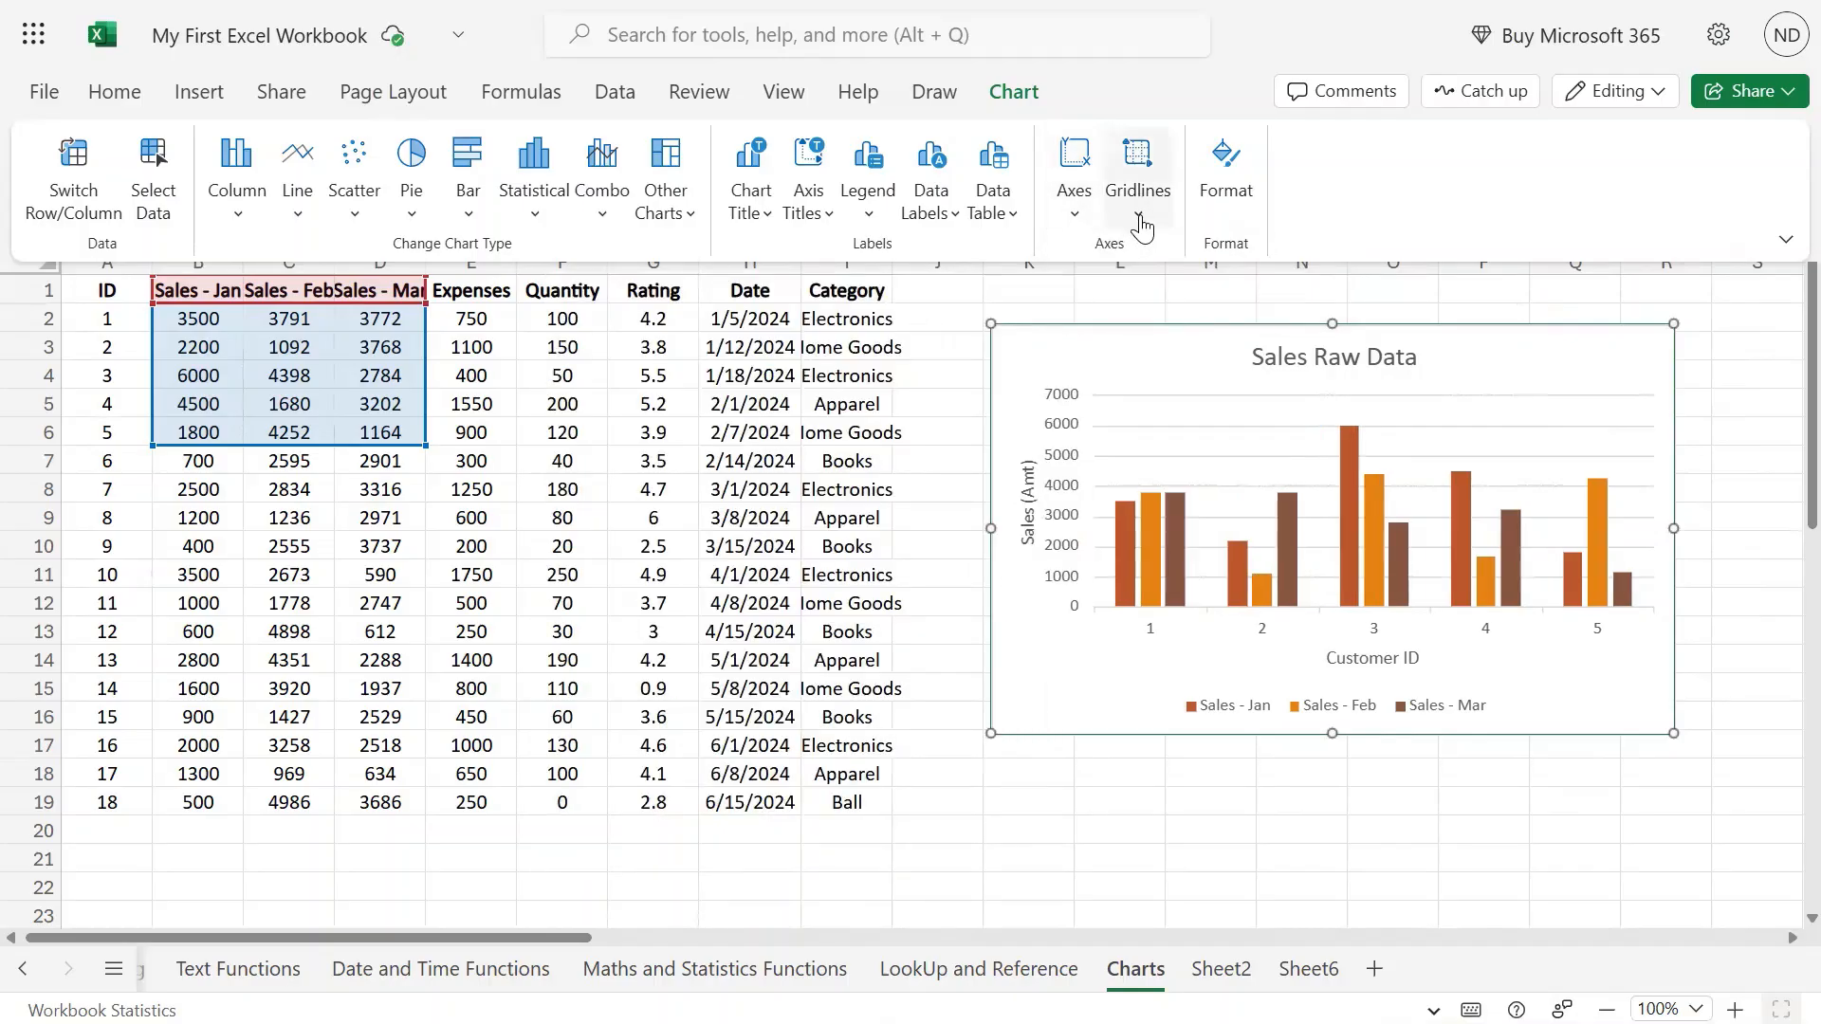
click(1139, 218)
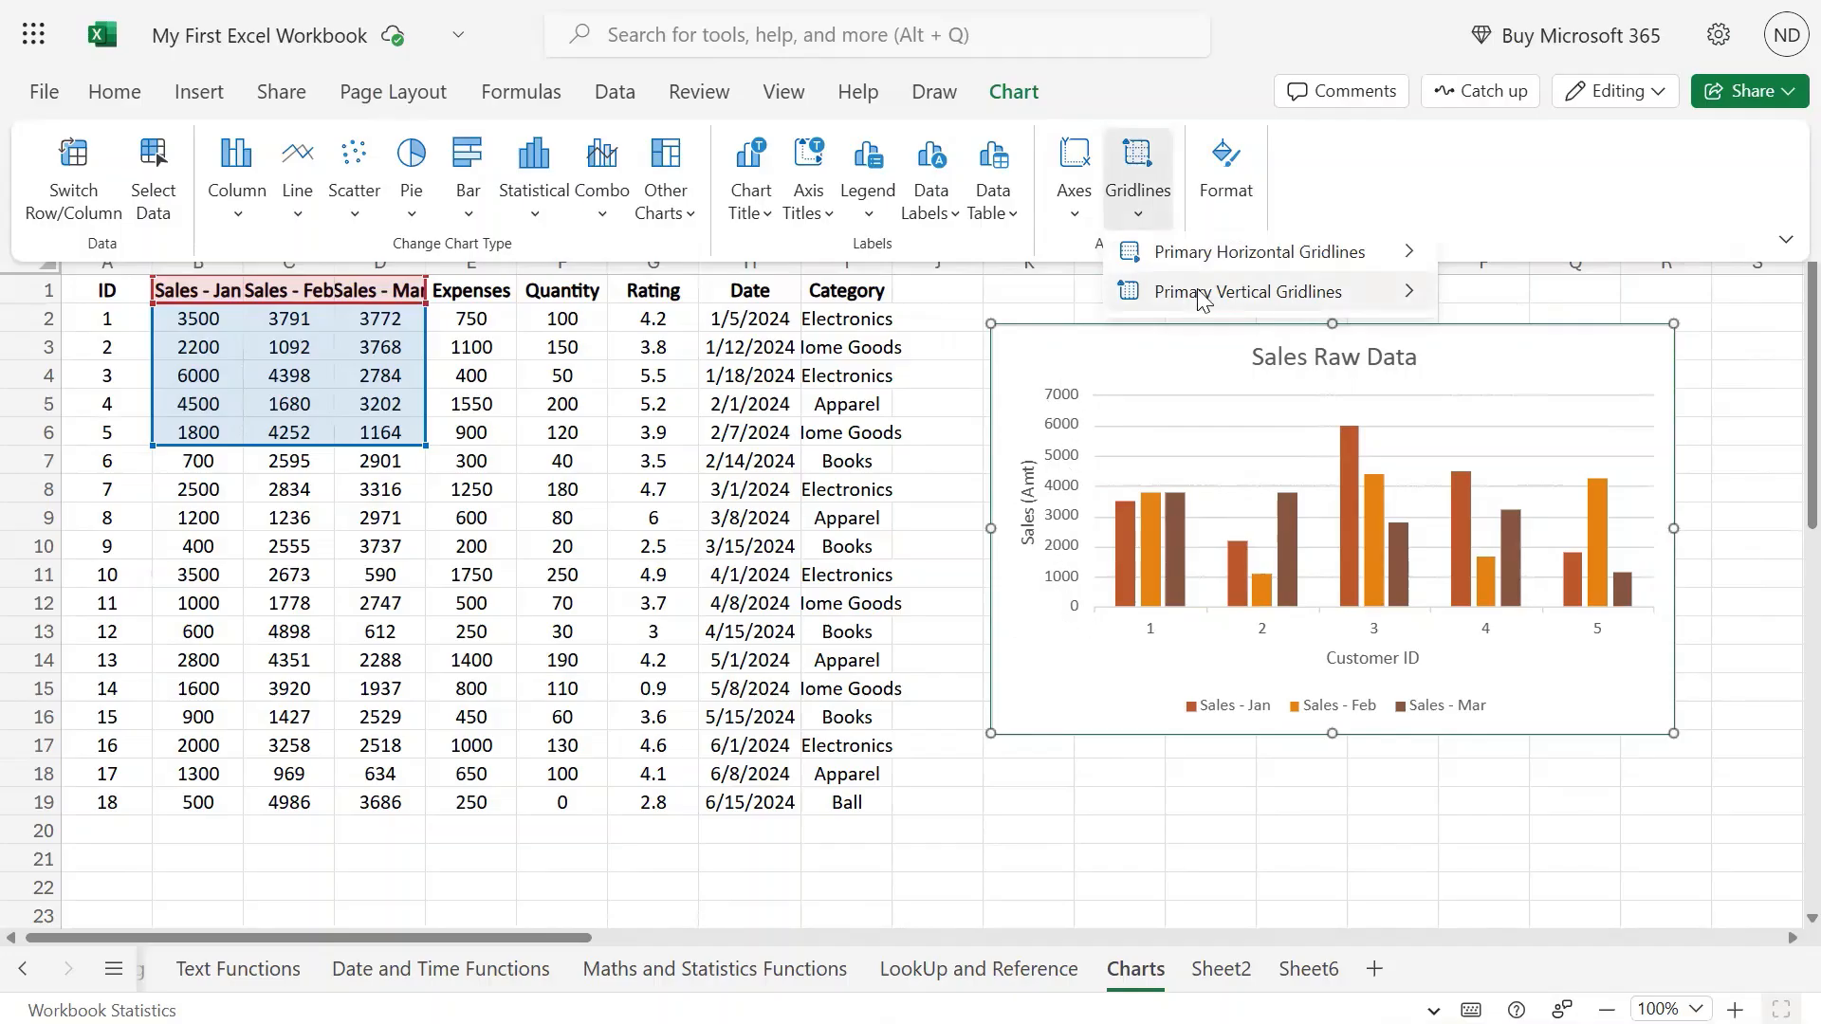
mouse_move(1410, 294)
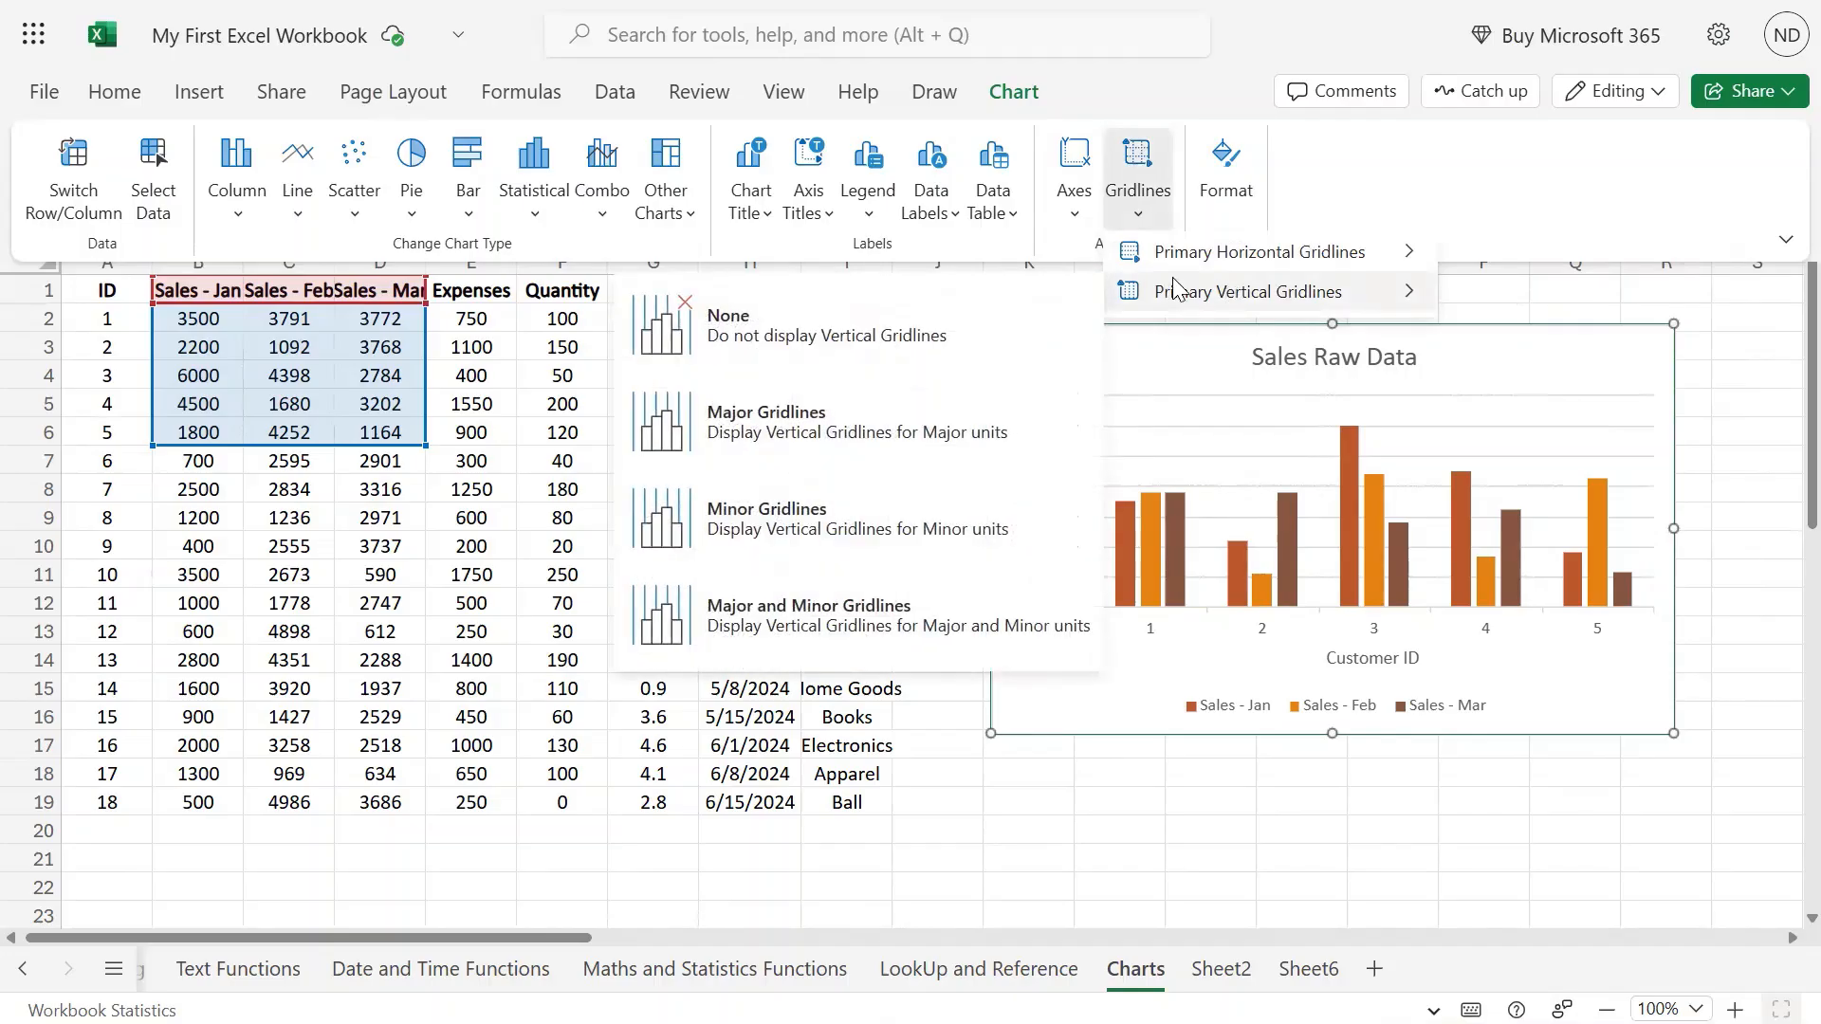
click(1075, 180)
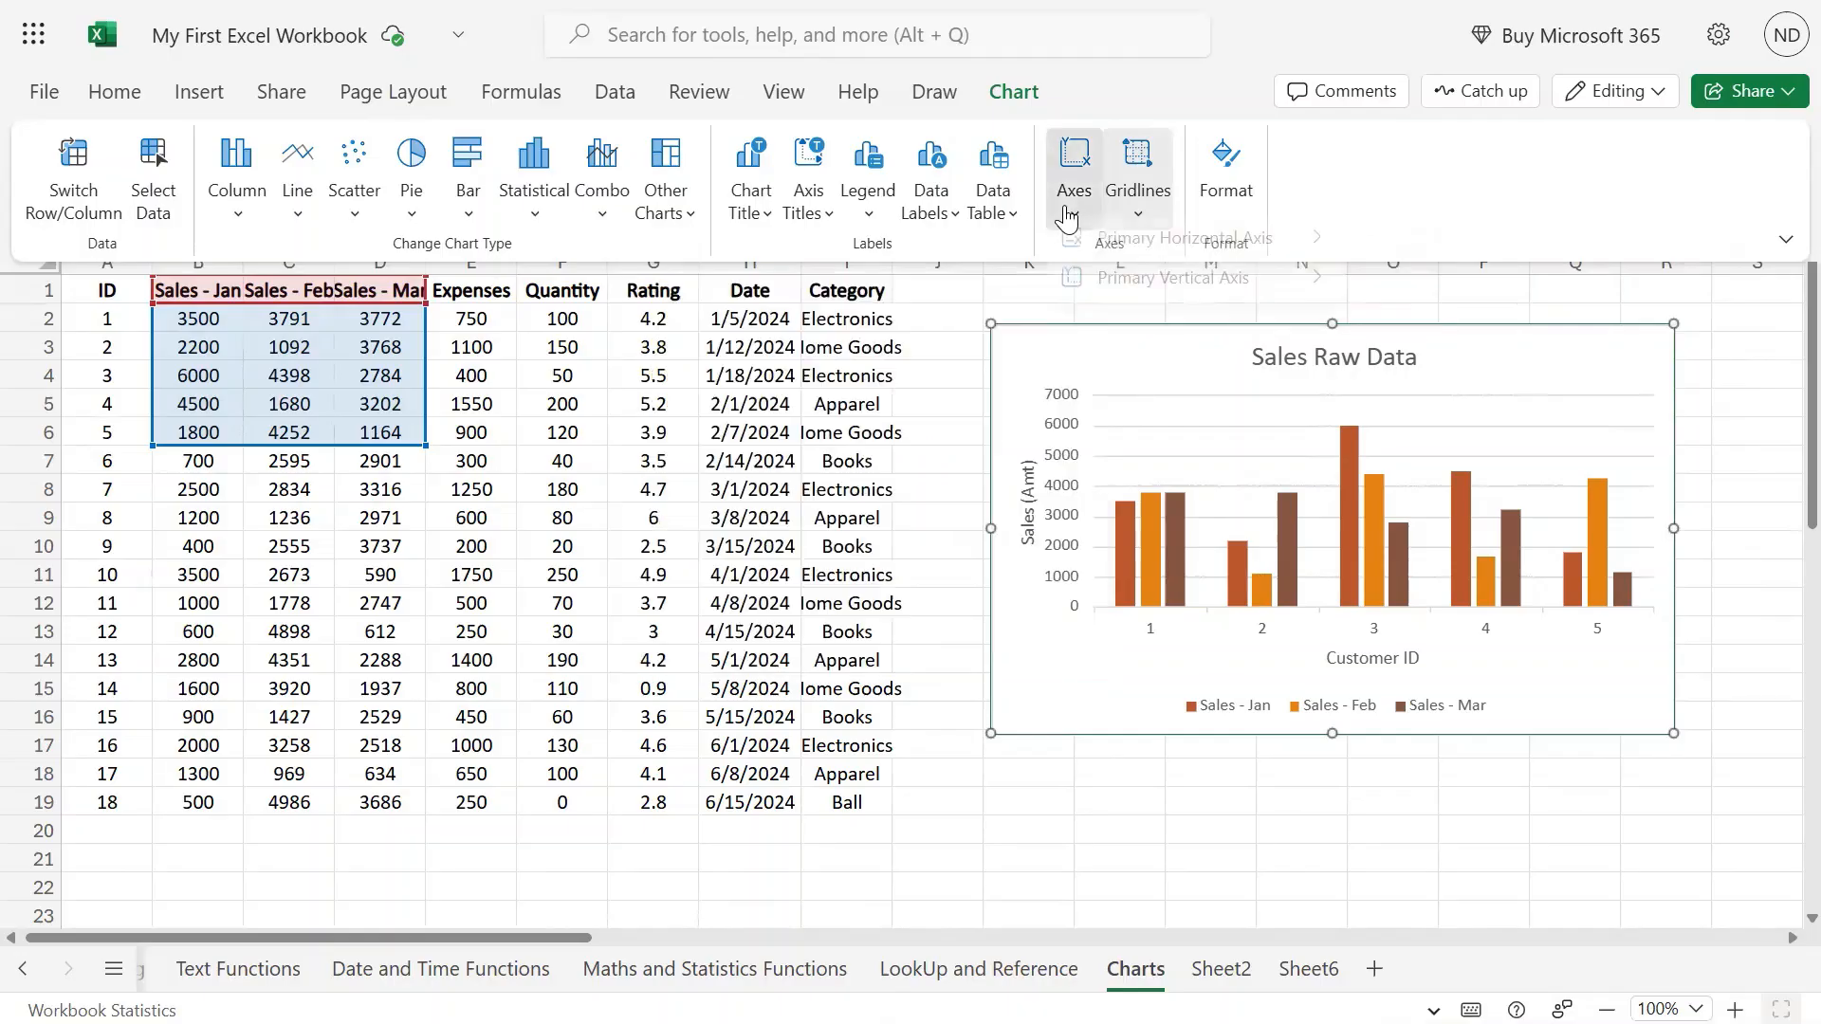
mouse_move(1183, 294)
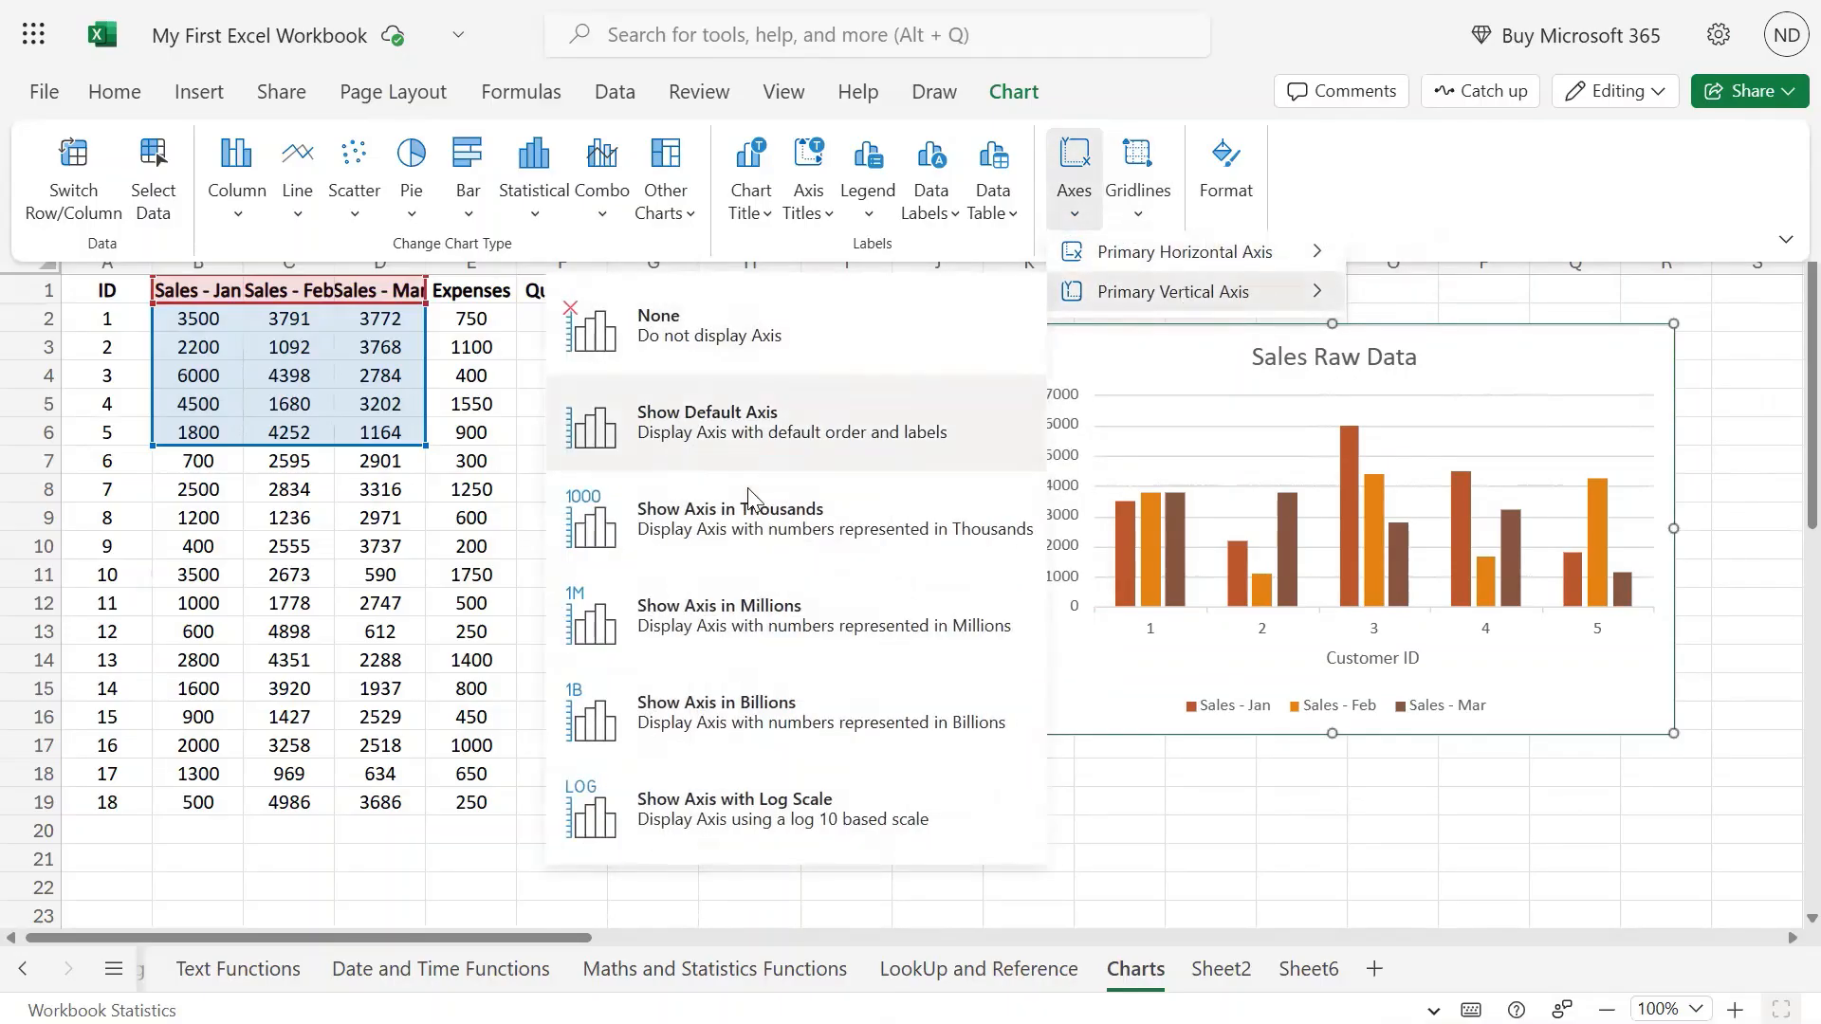
click(750, 537)
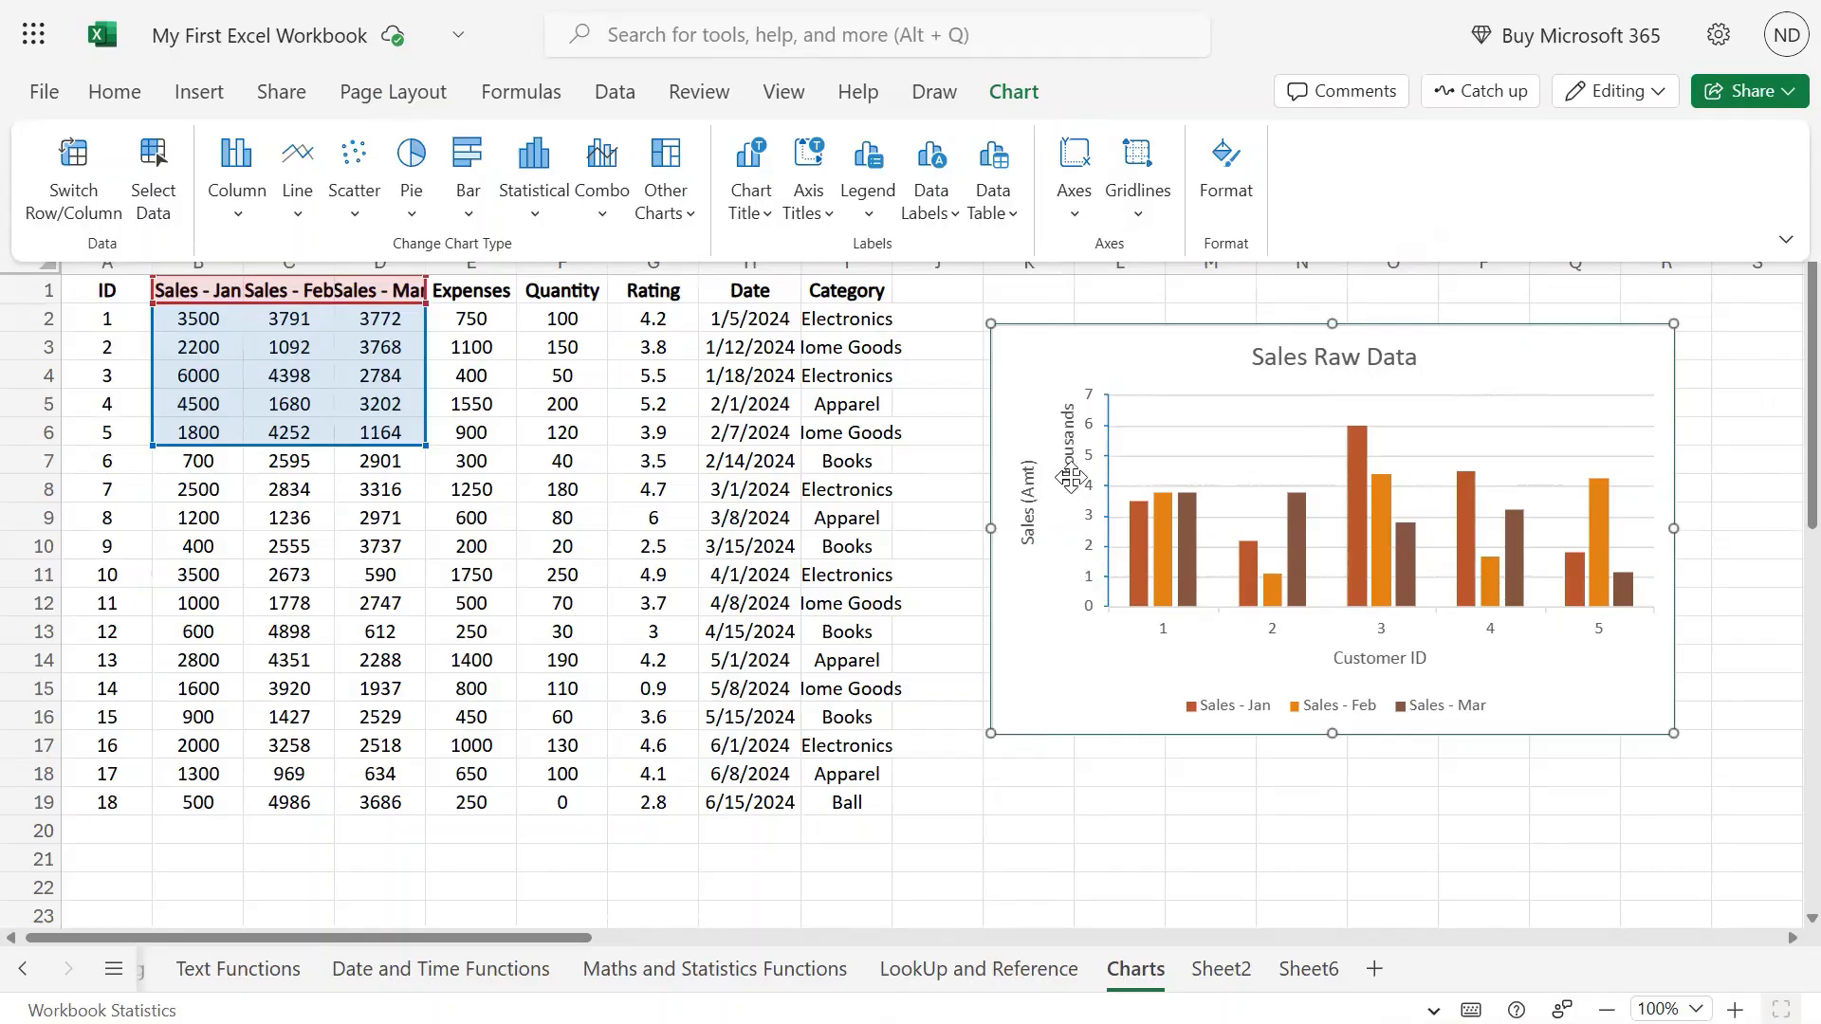
click(1078, 224)
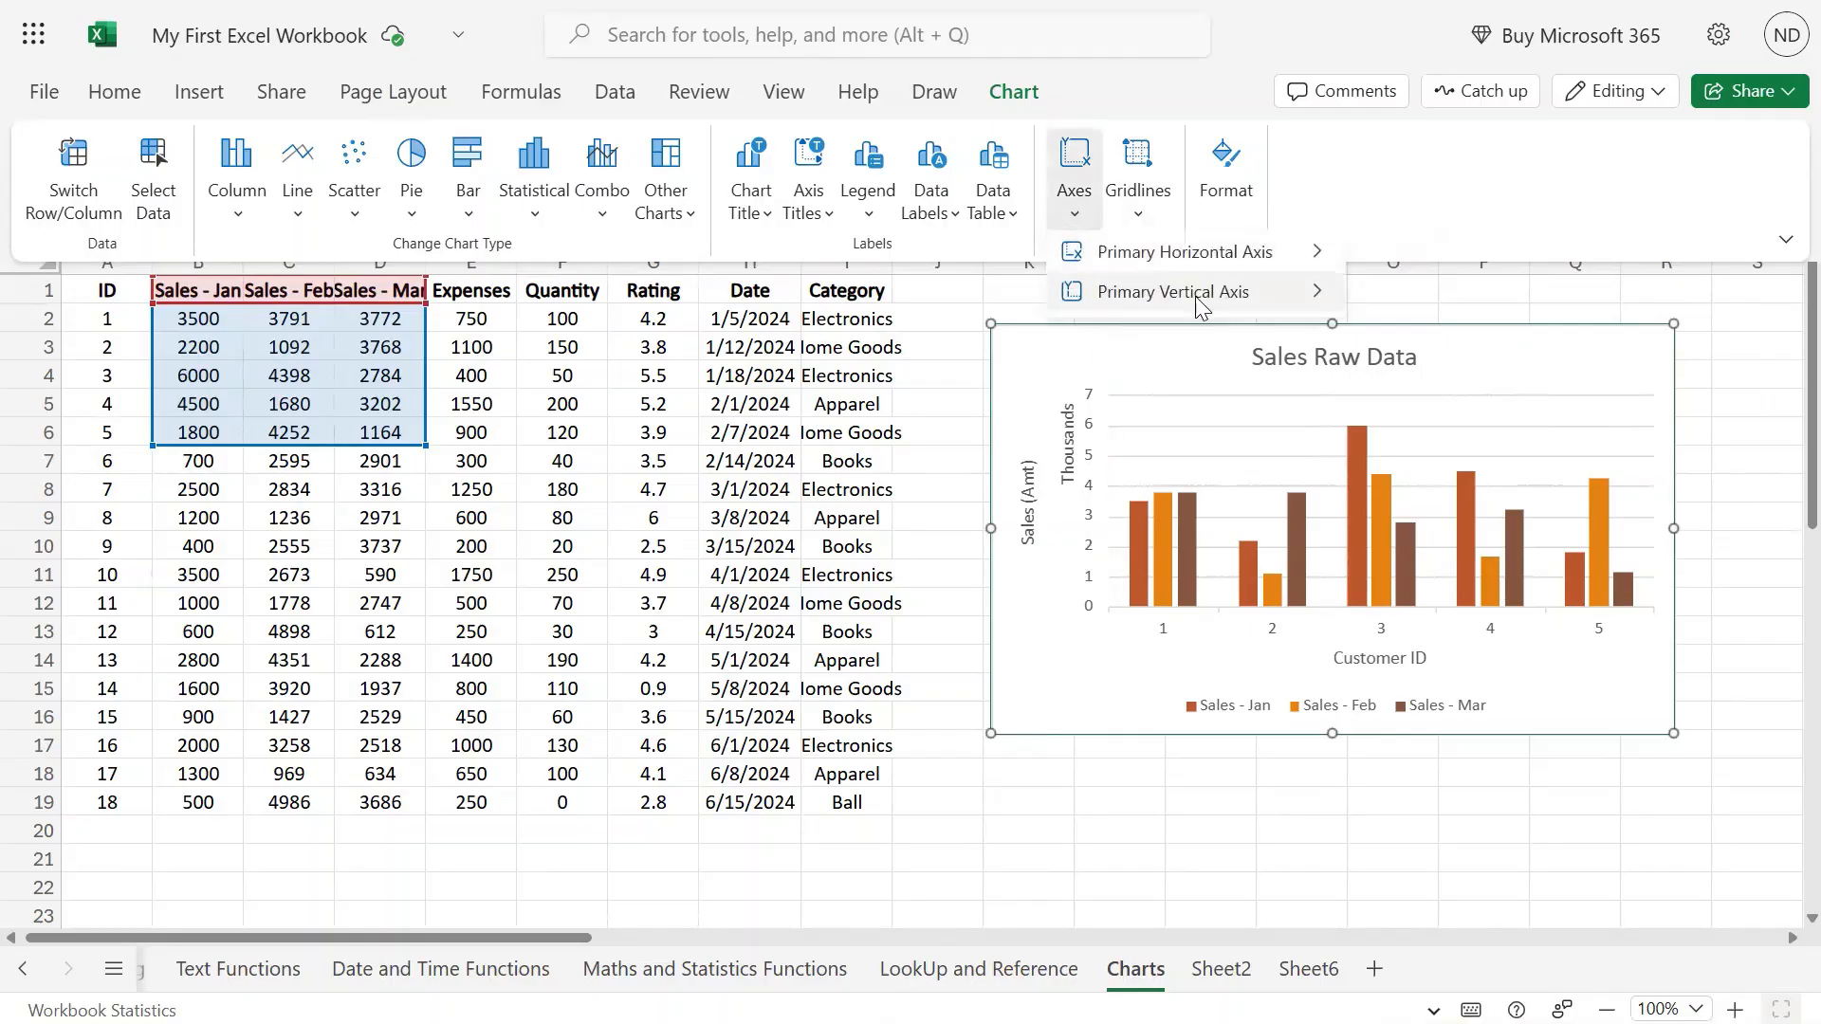
mouse_move(1086, 291)
click(863, 607)
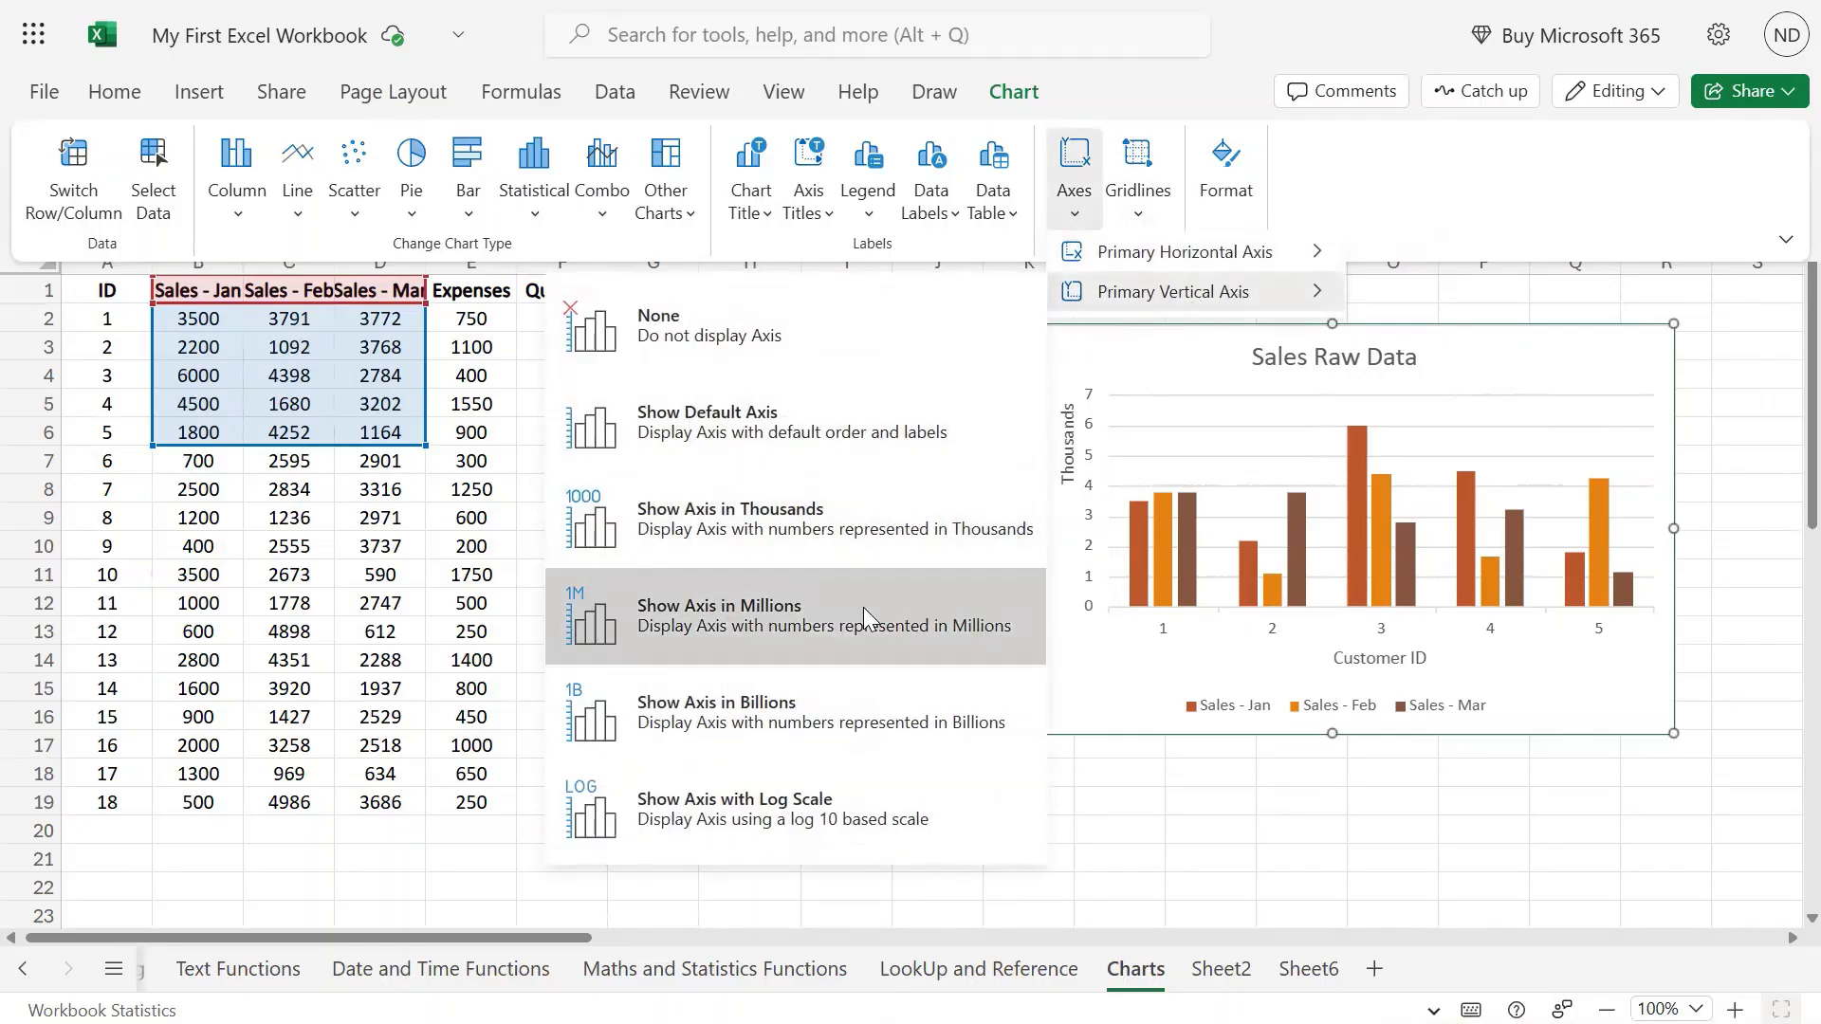
click(1076, 216)
mouse_move(1145, 295)
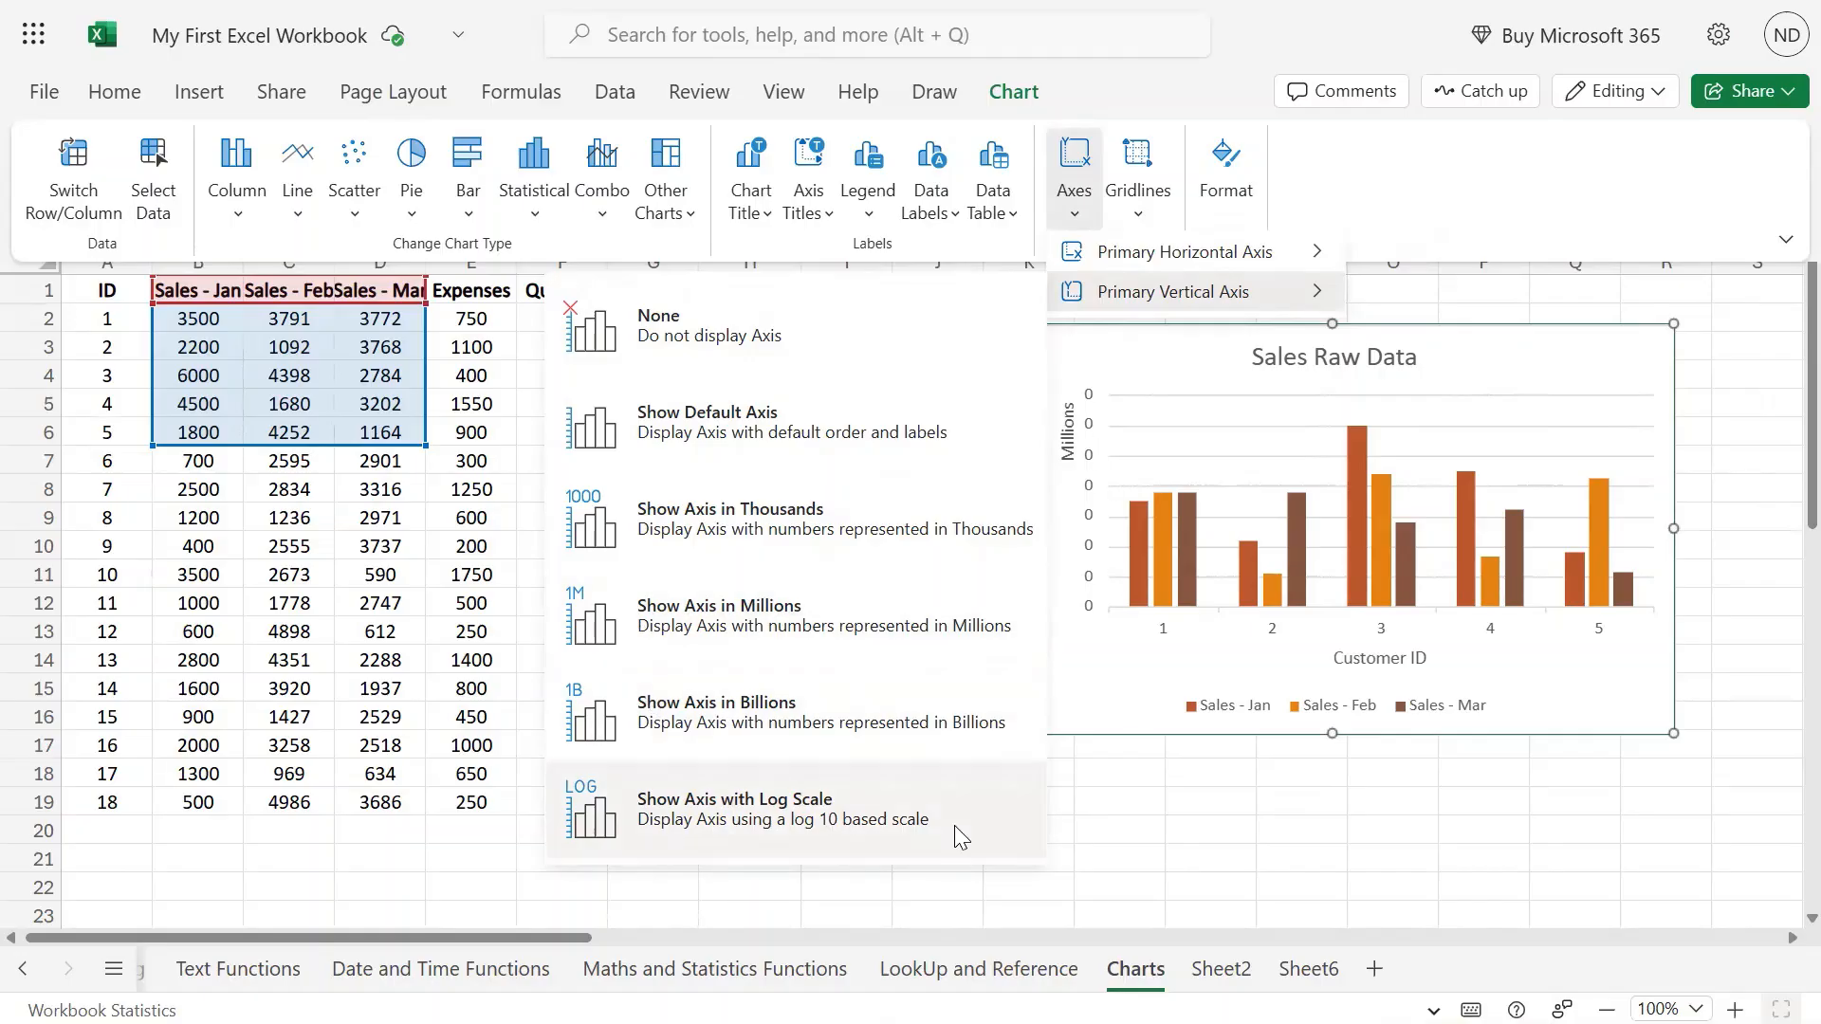
click(762, 414)
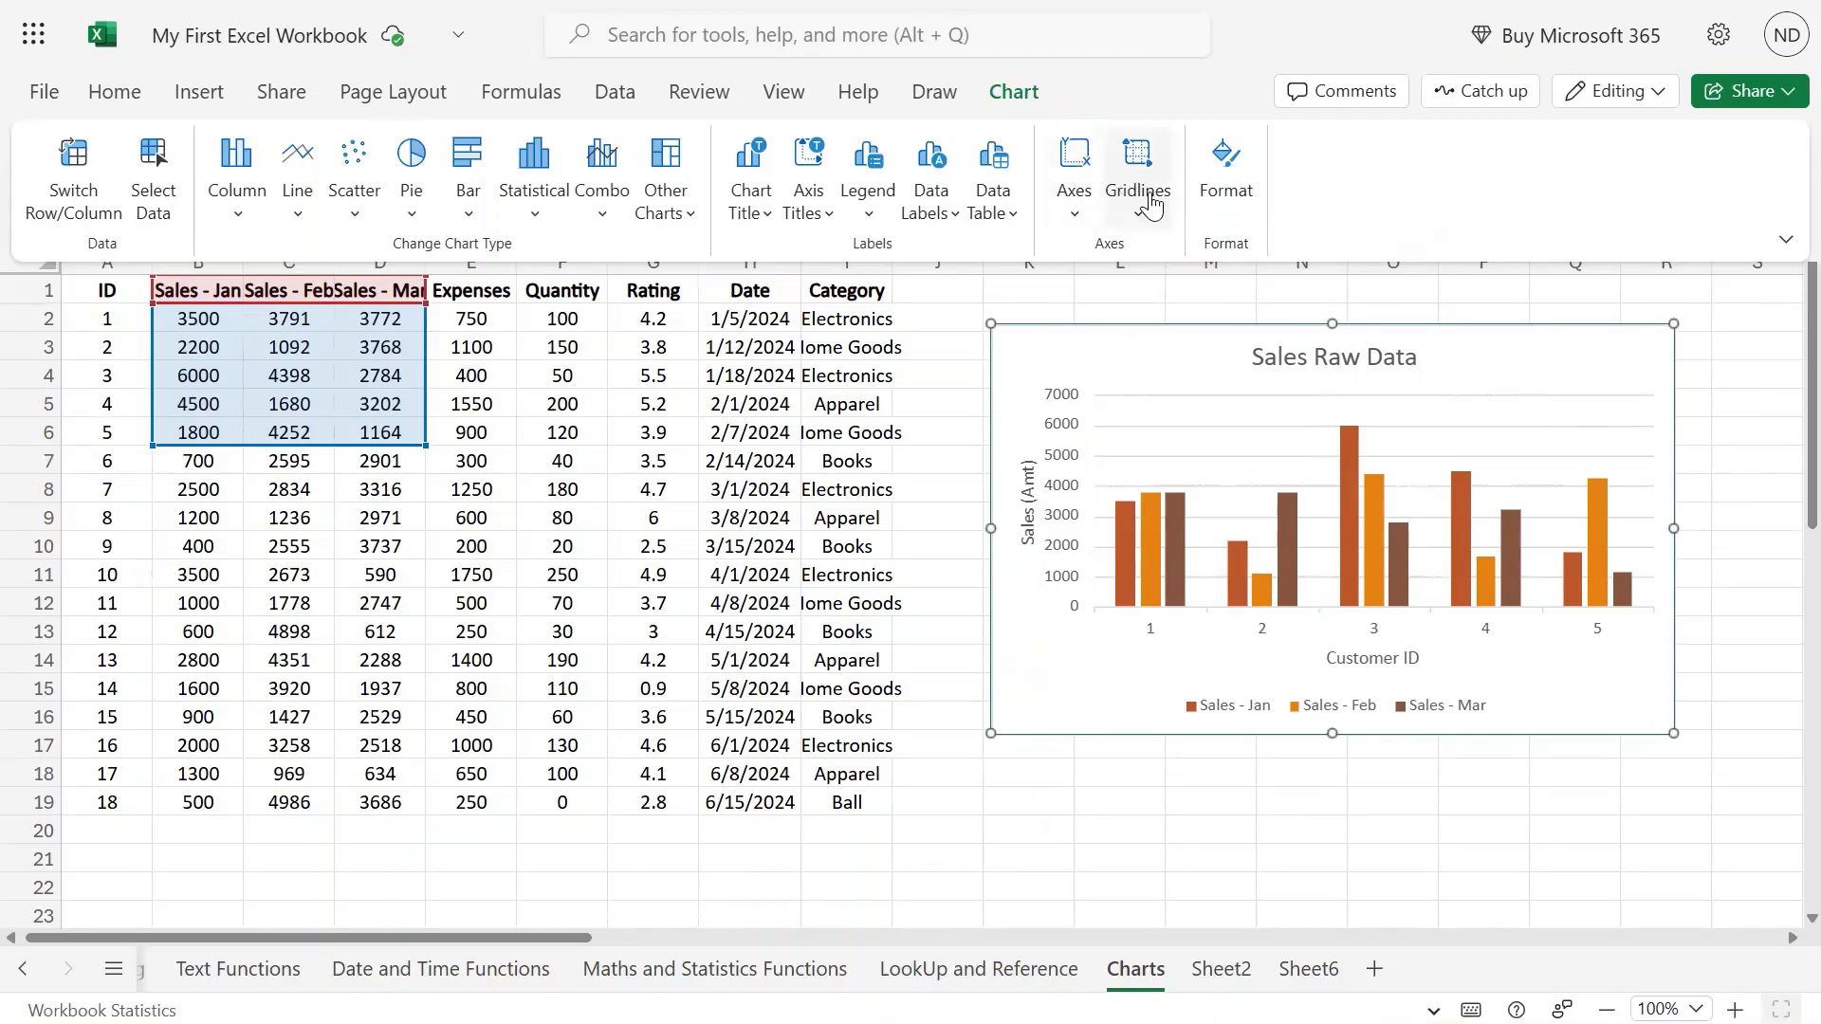
Remove the horizontal gridlines, then restore the major horizontal gridlines.
click(1141, 220)
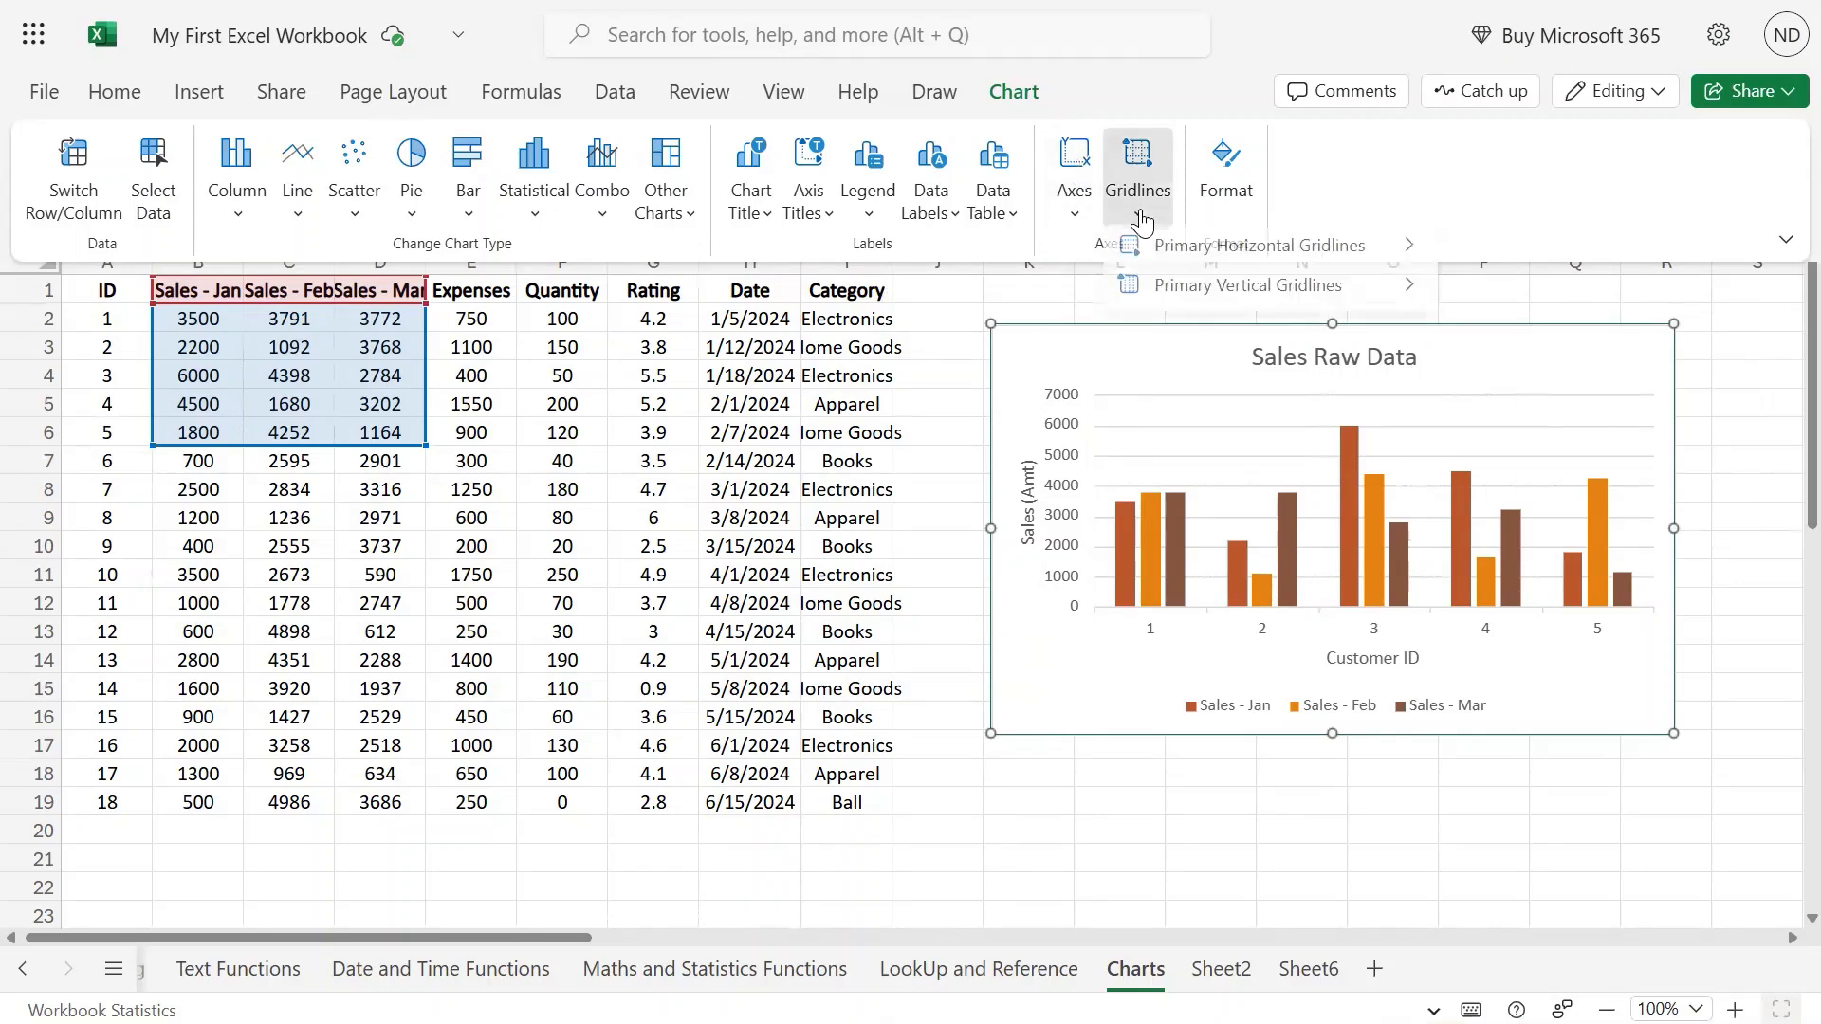
mouse_move(1229, 256)
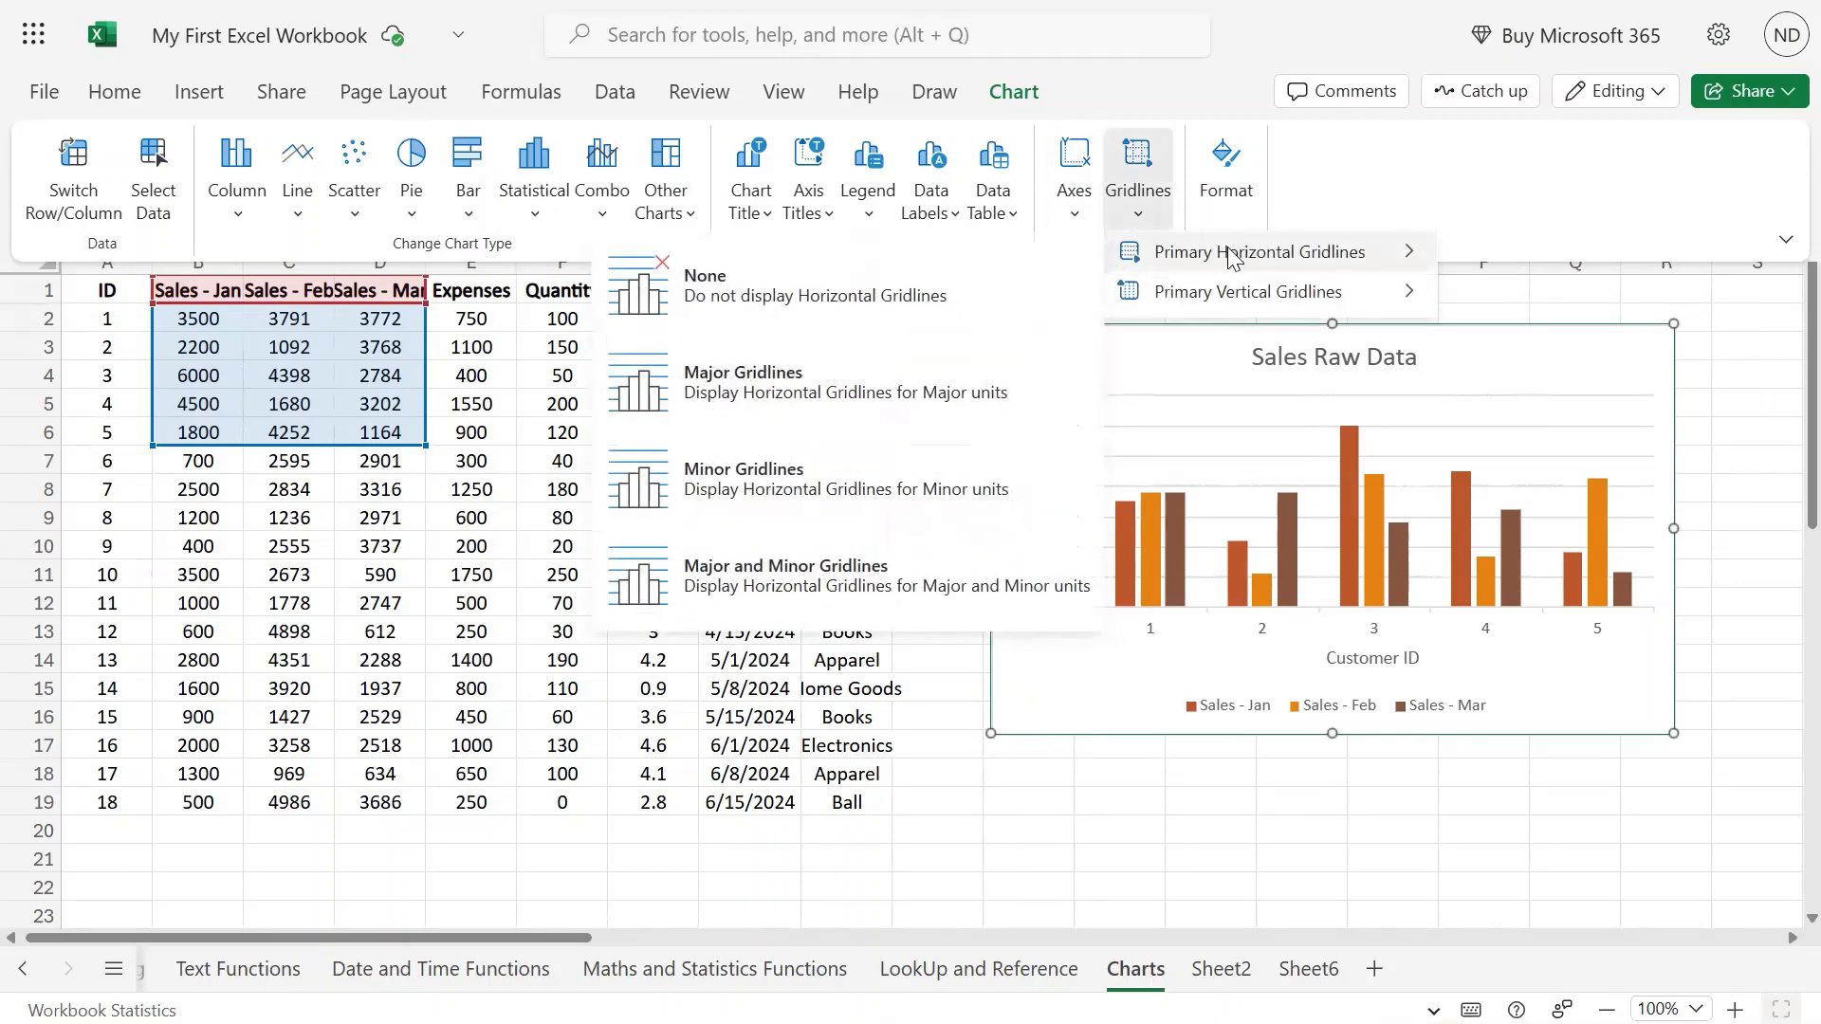
click(852, 288)
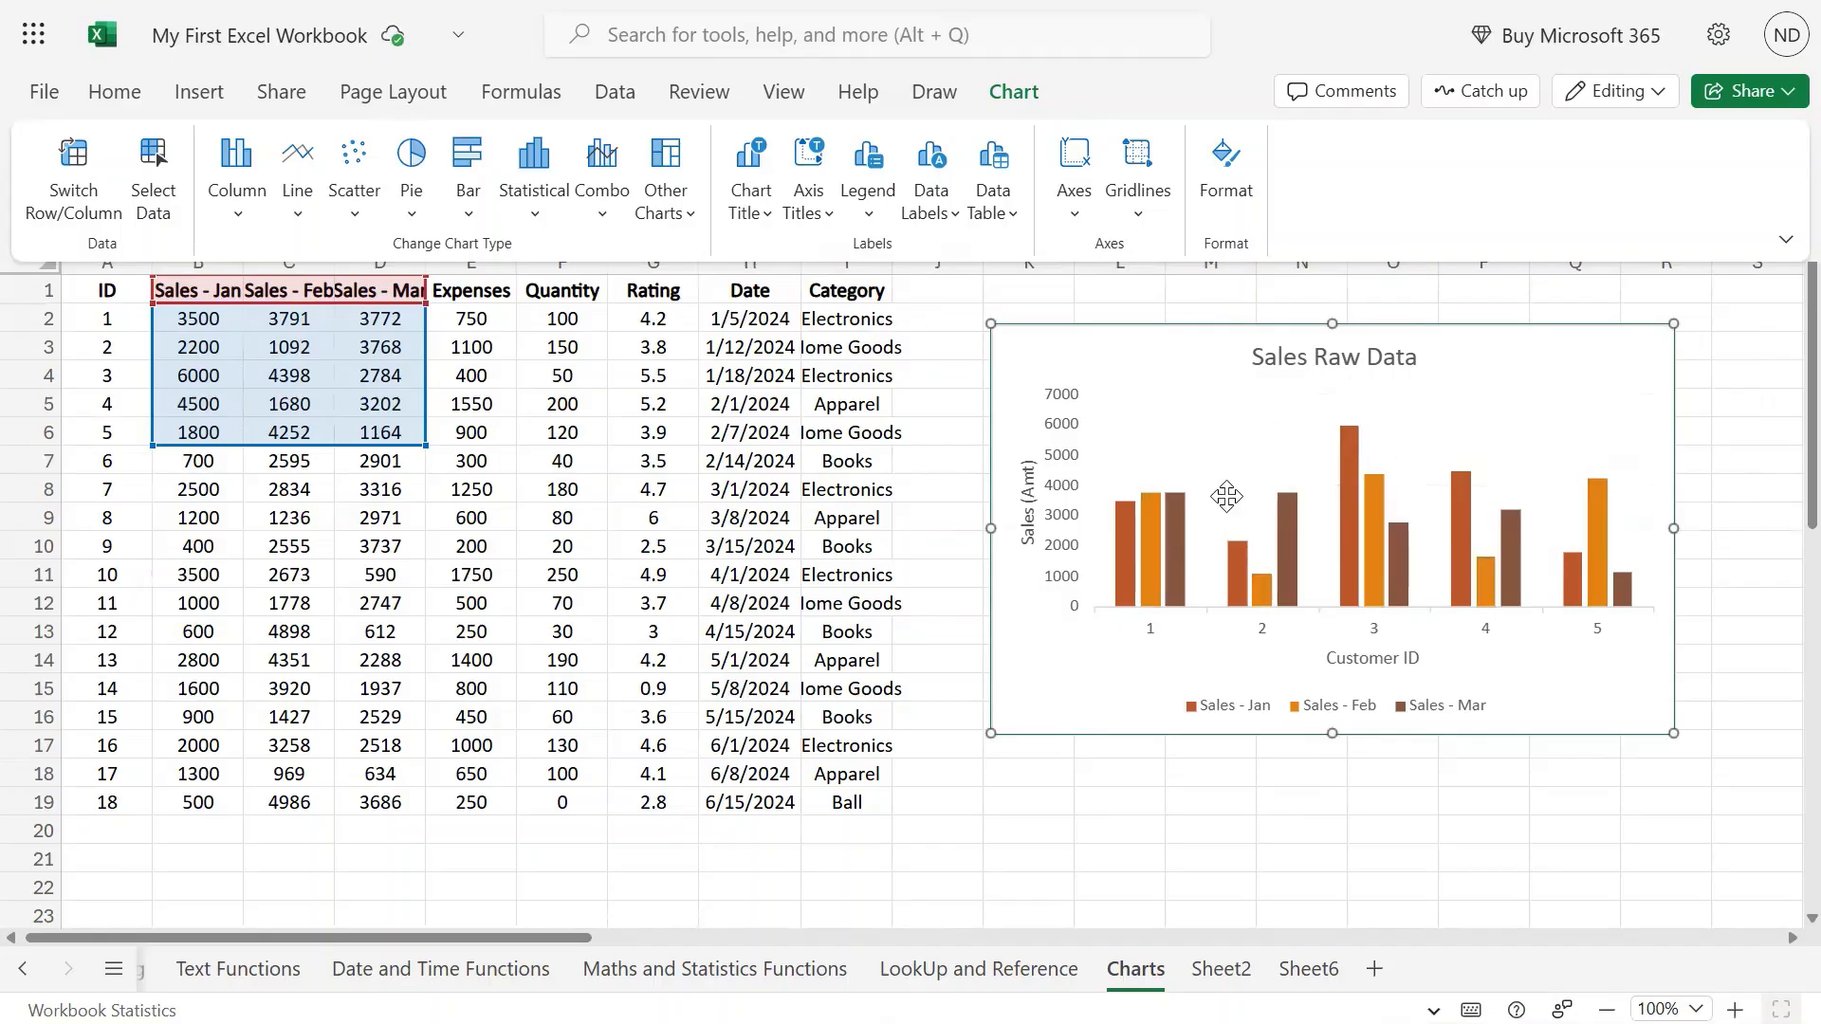
click(1140, 215)
mouse_move(1252, 254)
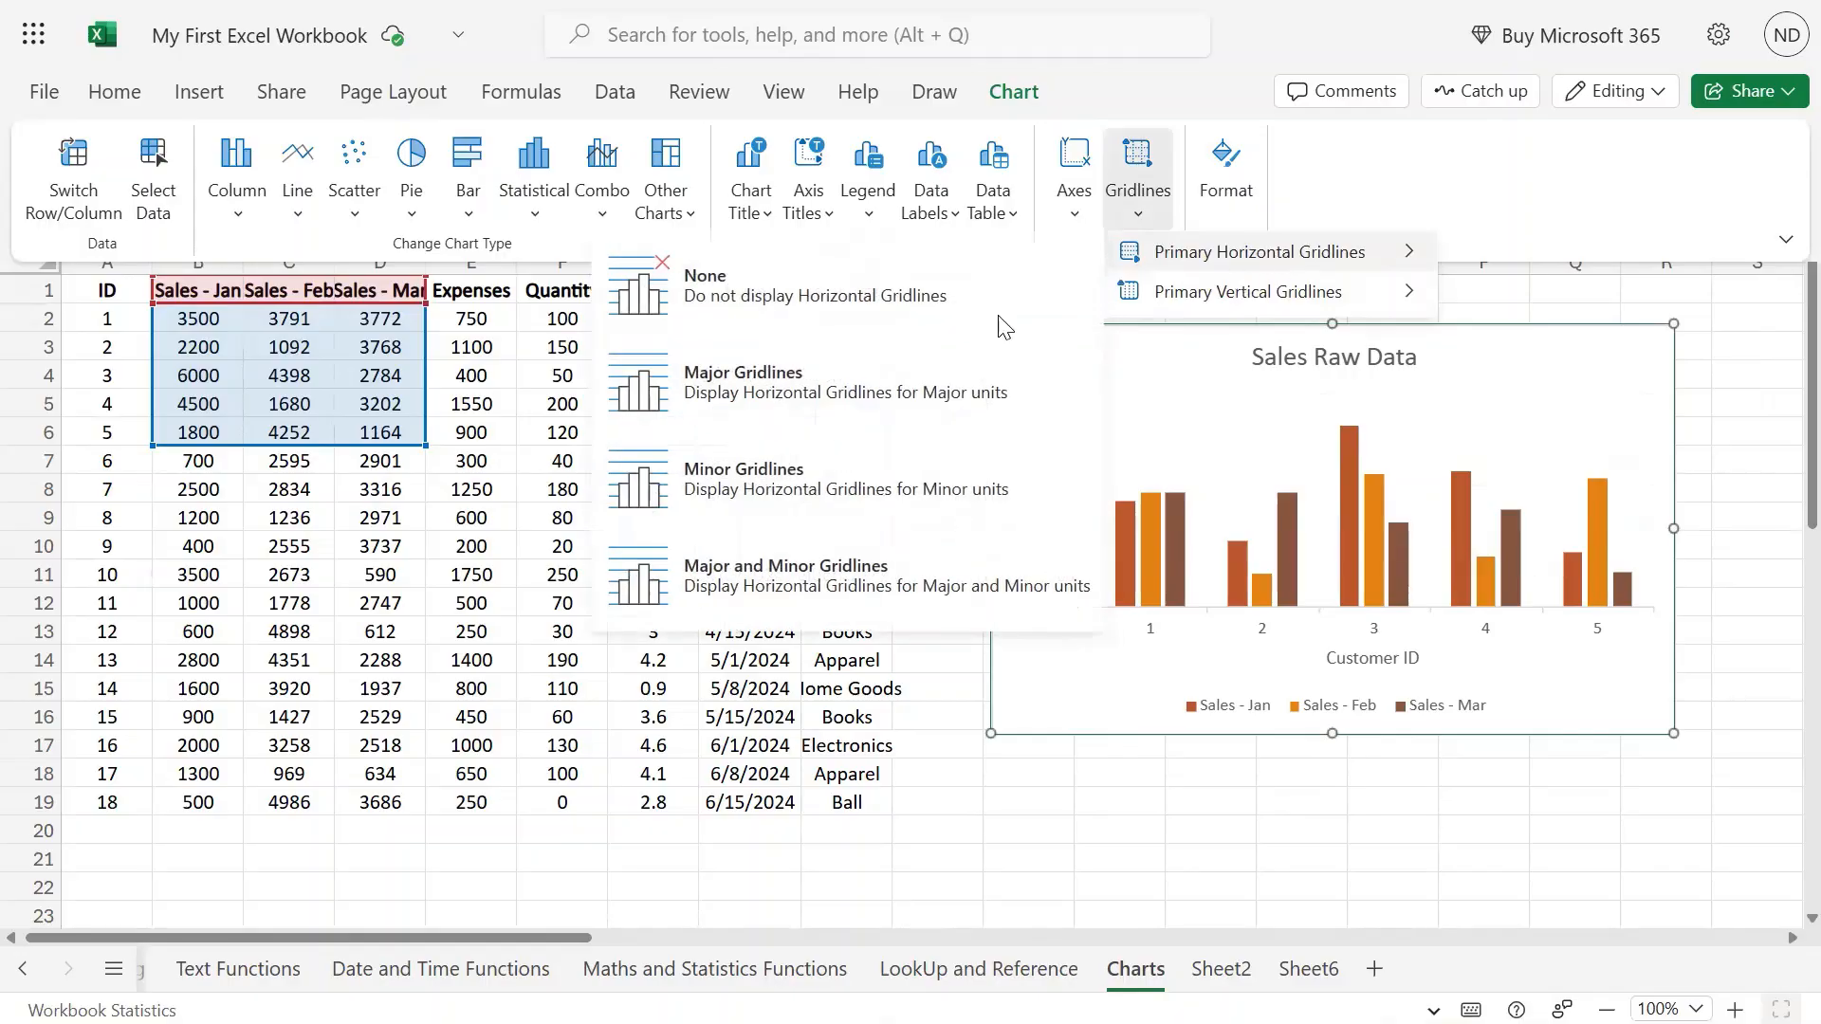
click(888, 400)
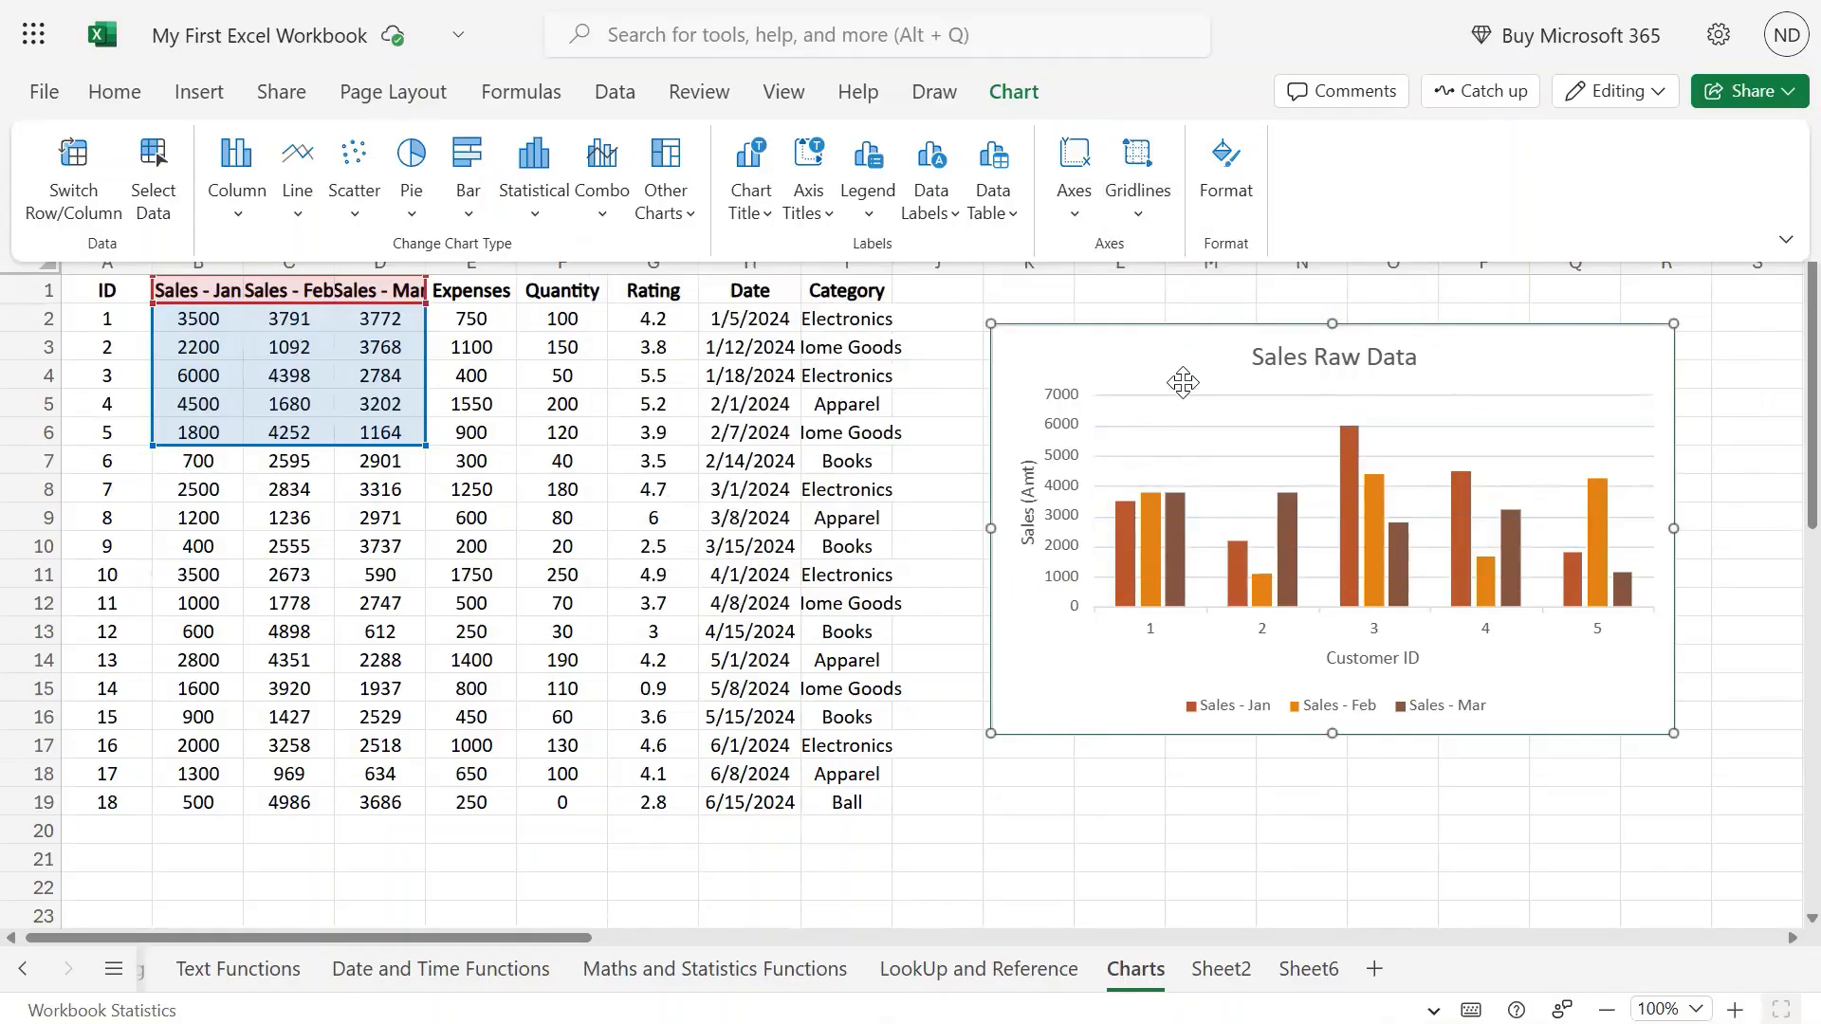
Try minor and major-plus-minor horizontal gridlines, then settle on major only.
click(1138, 211)
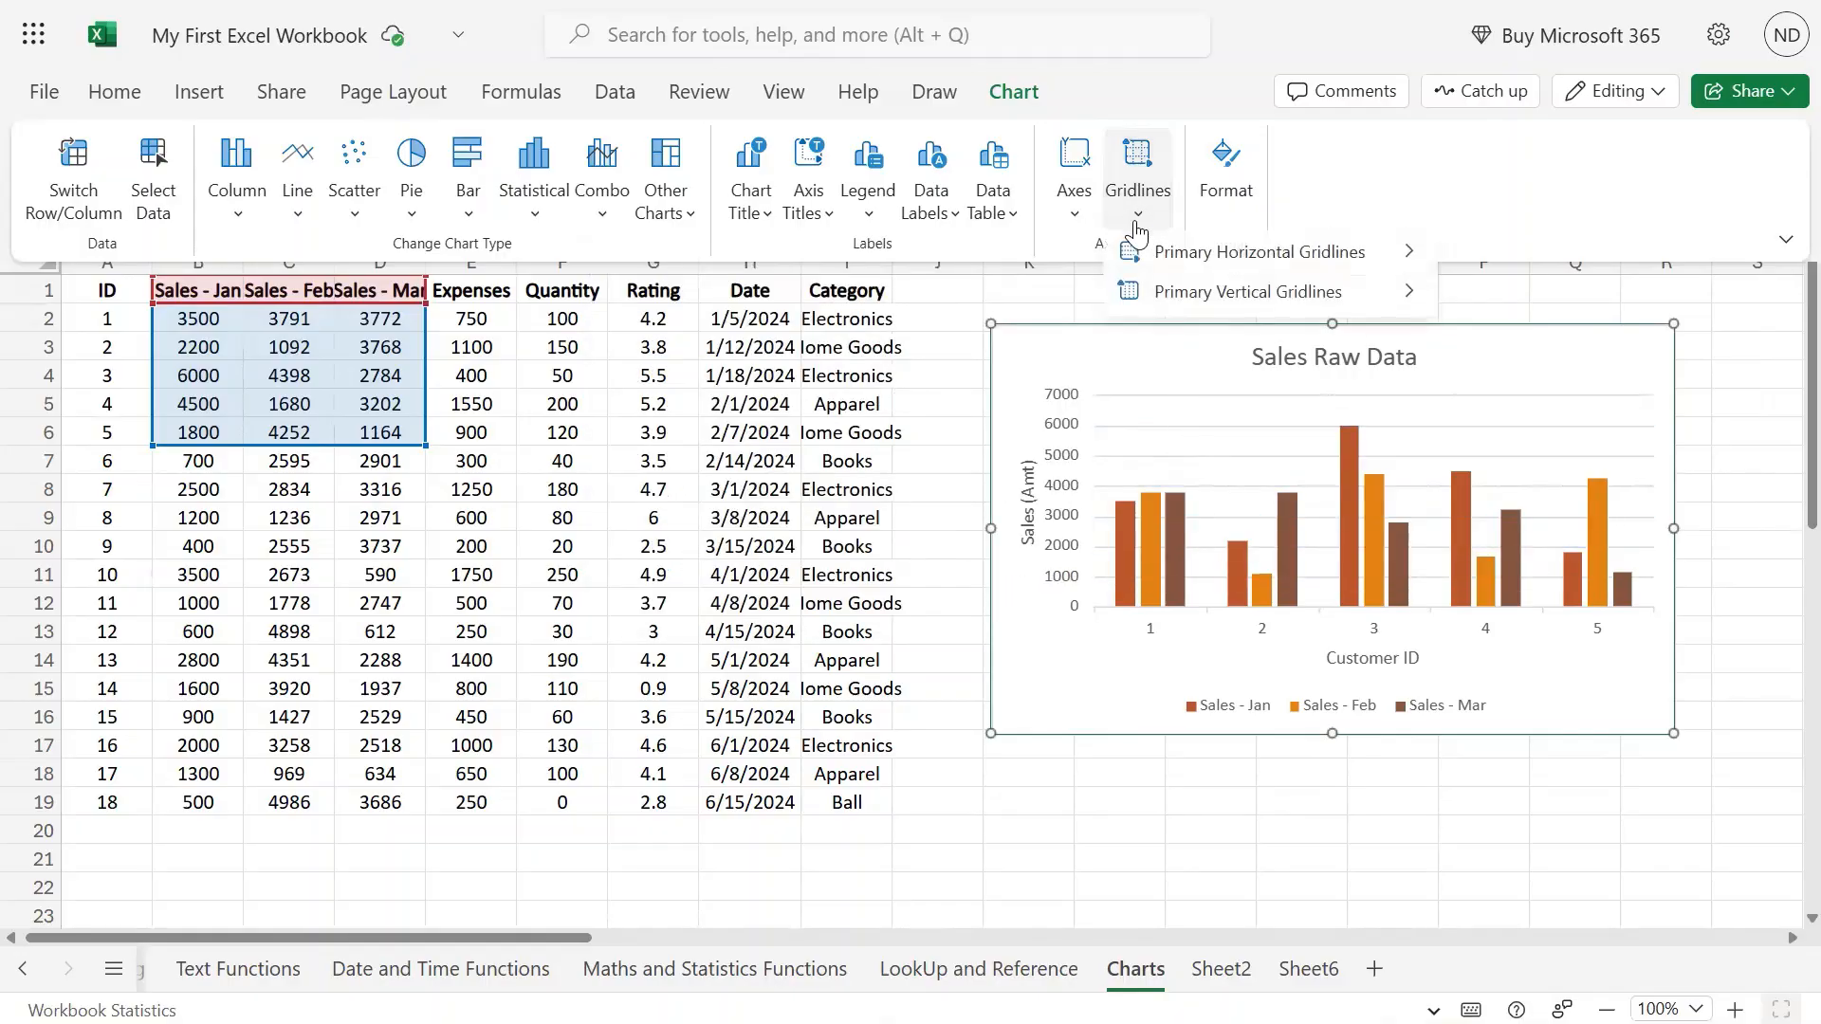
mouse_move(1252, 253)
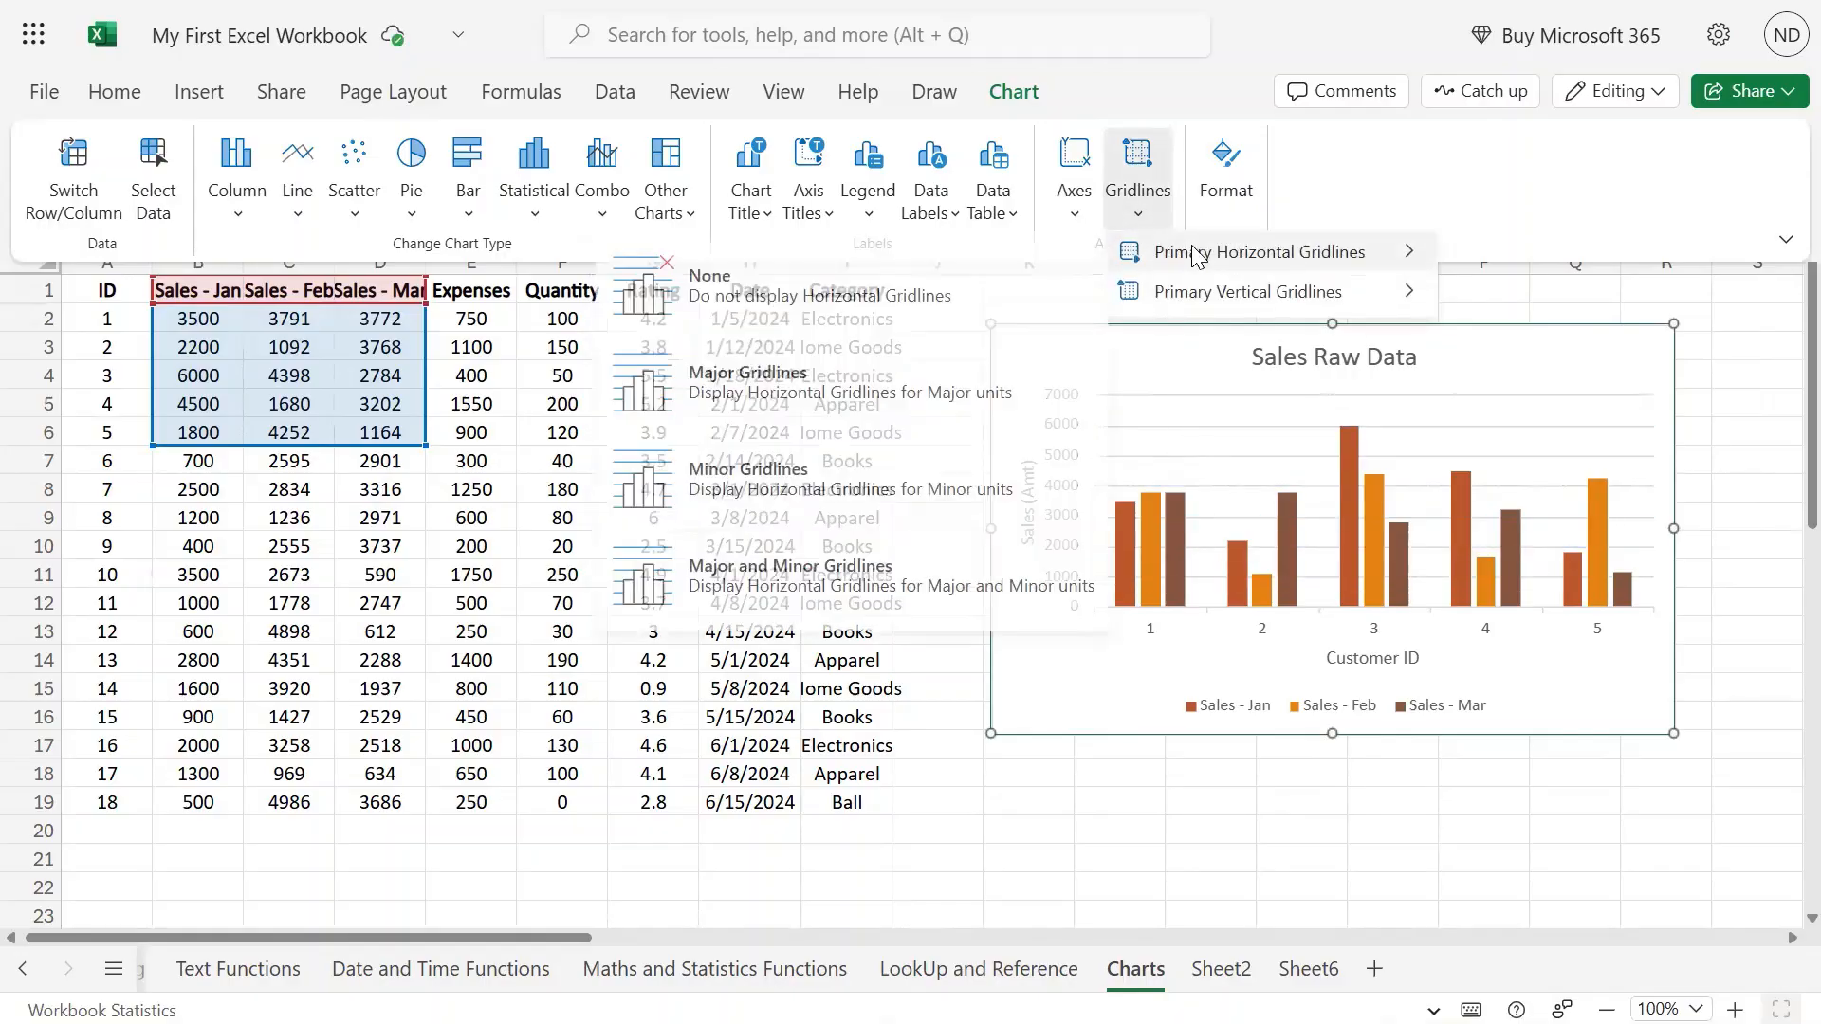
click(854, 481)
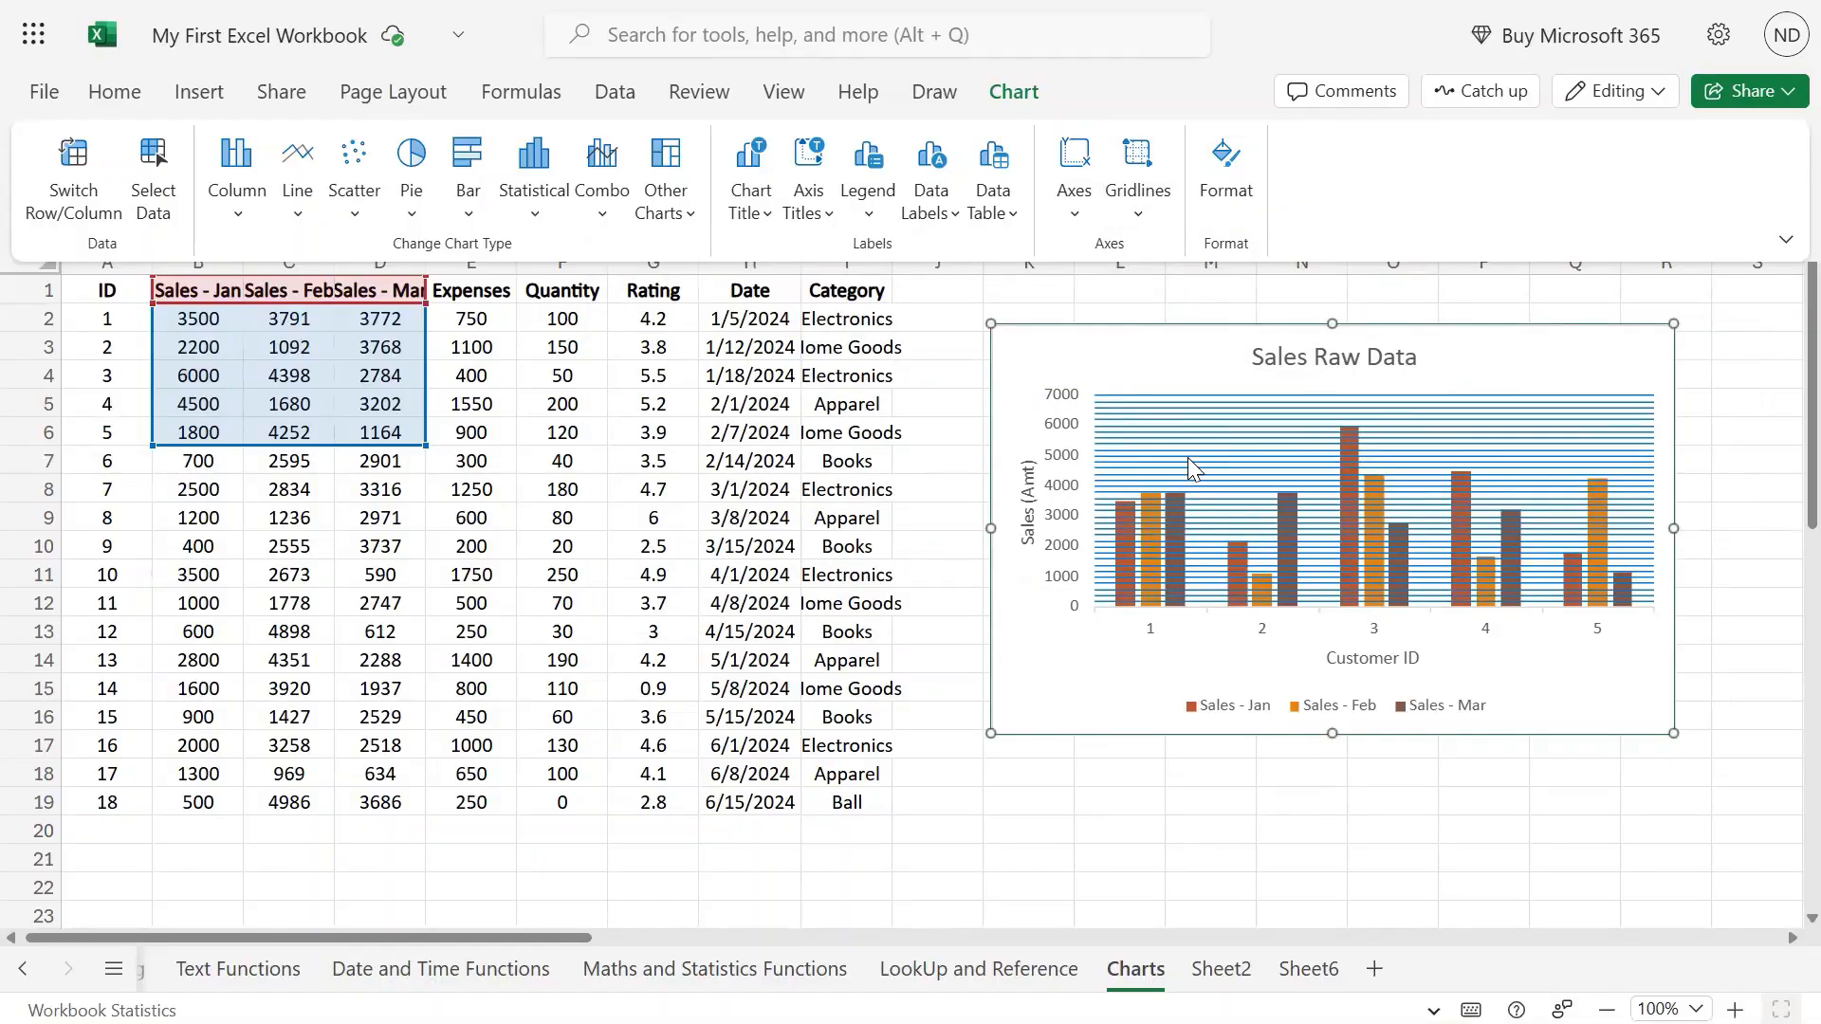
click(1138, 224)
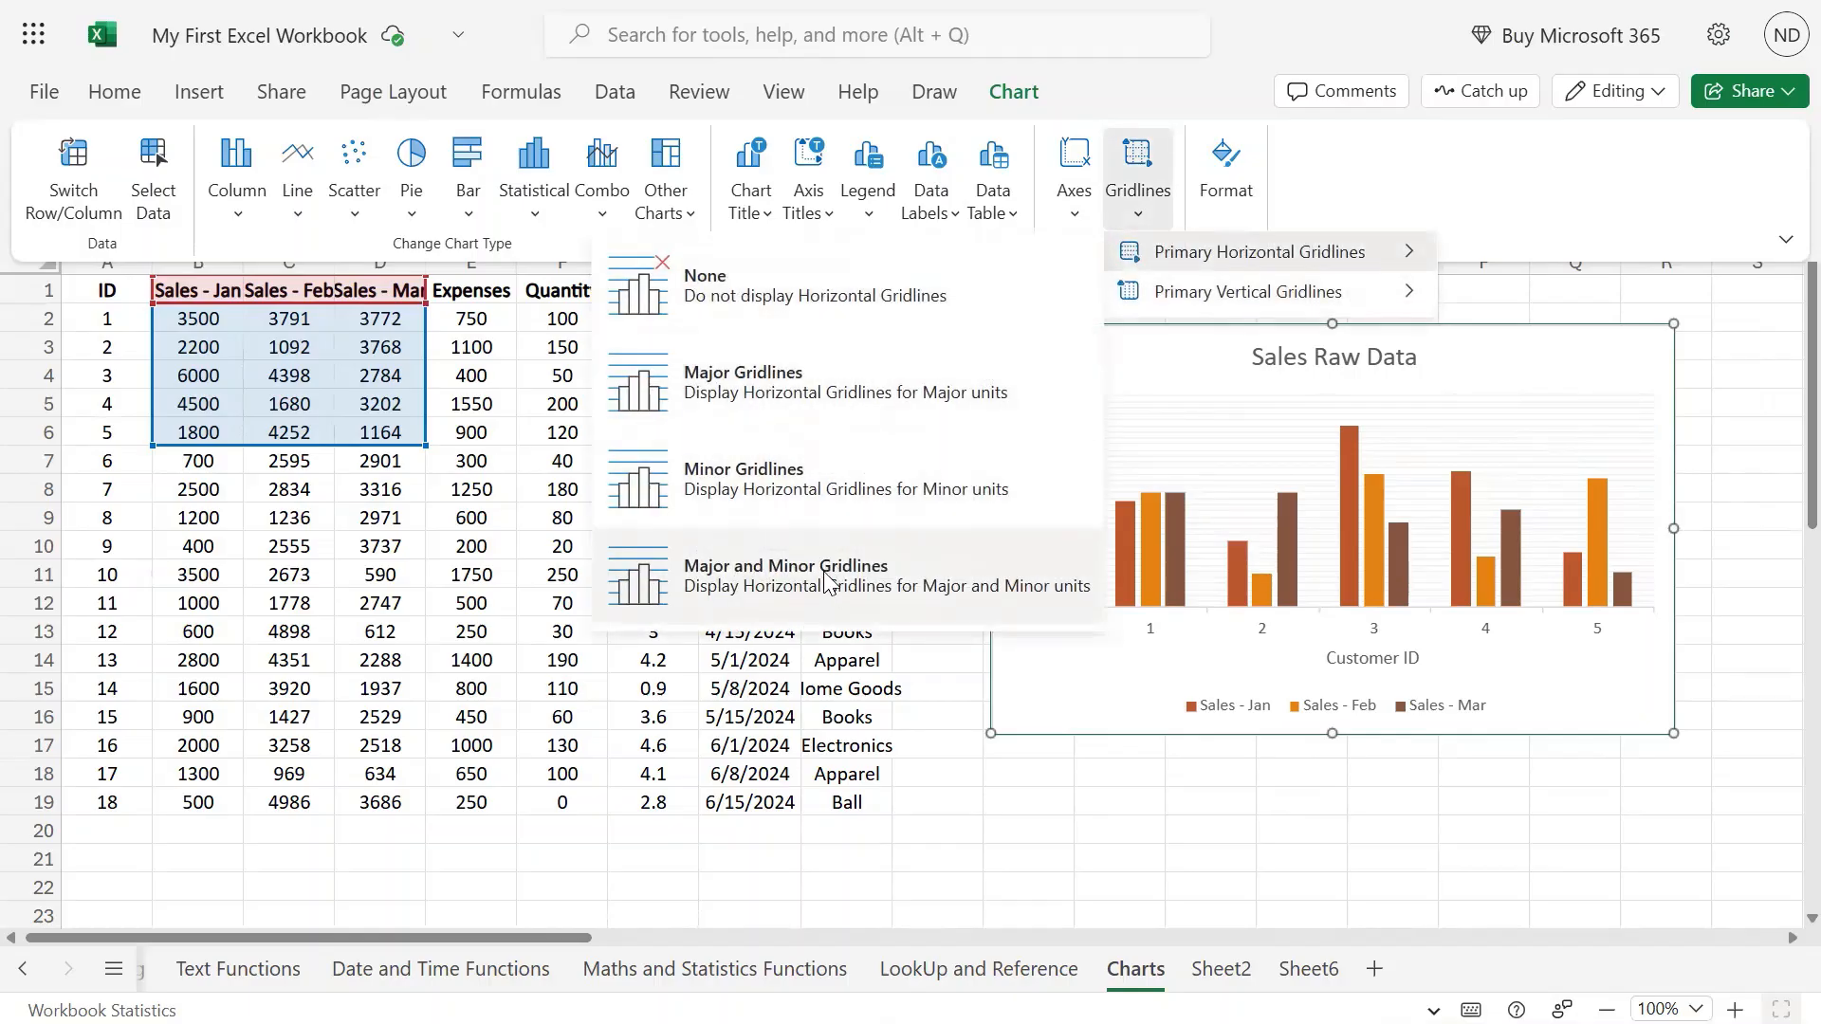
click(831, 590)
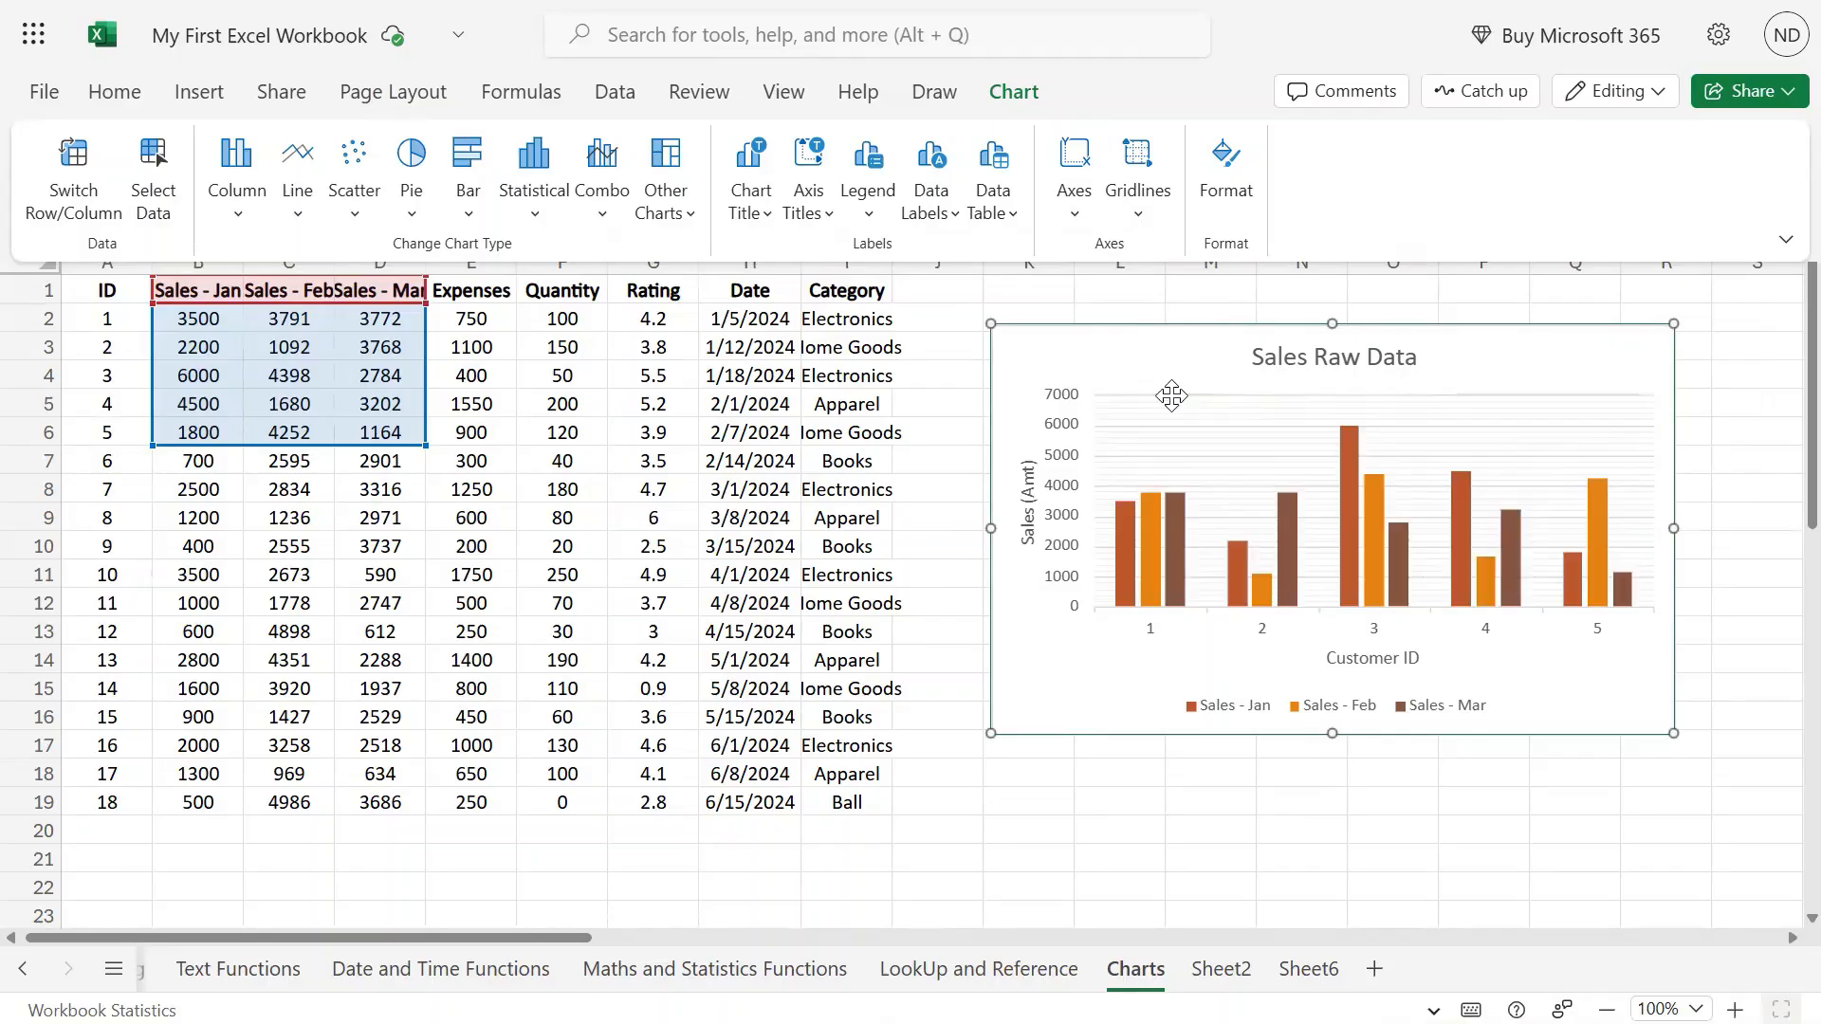
click(1141, 216)
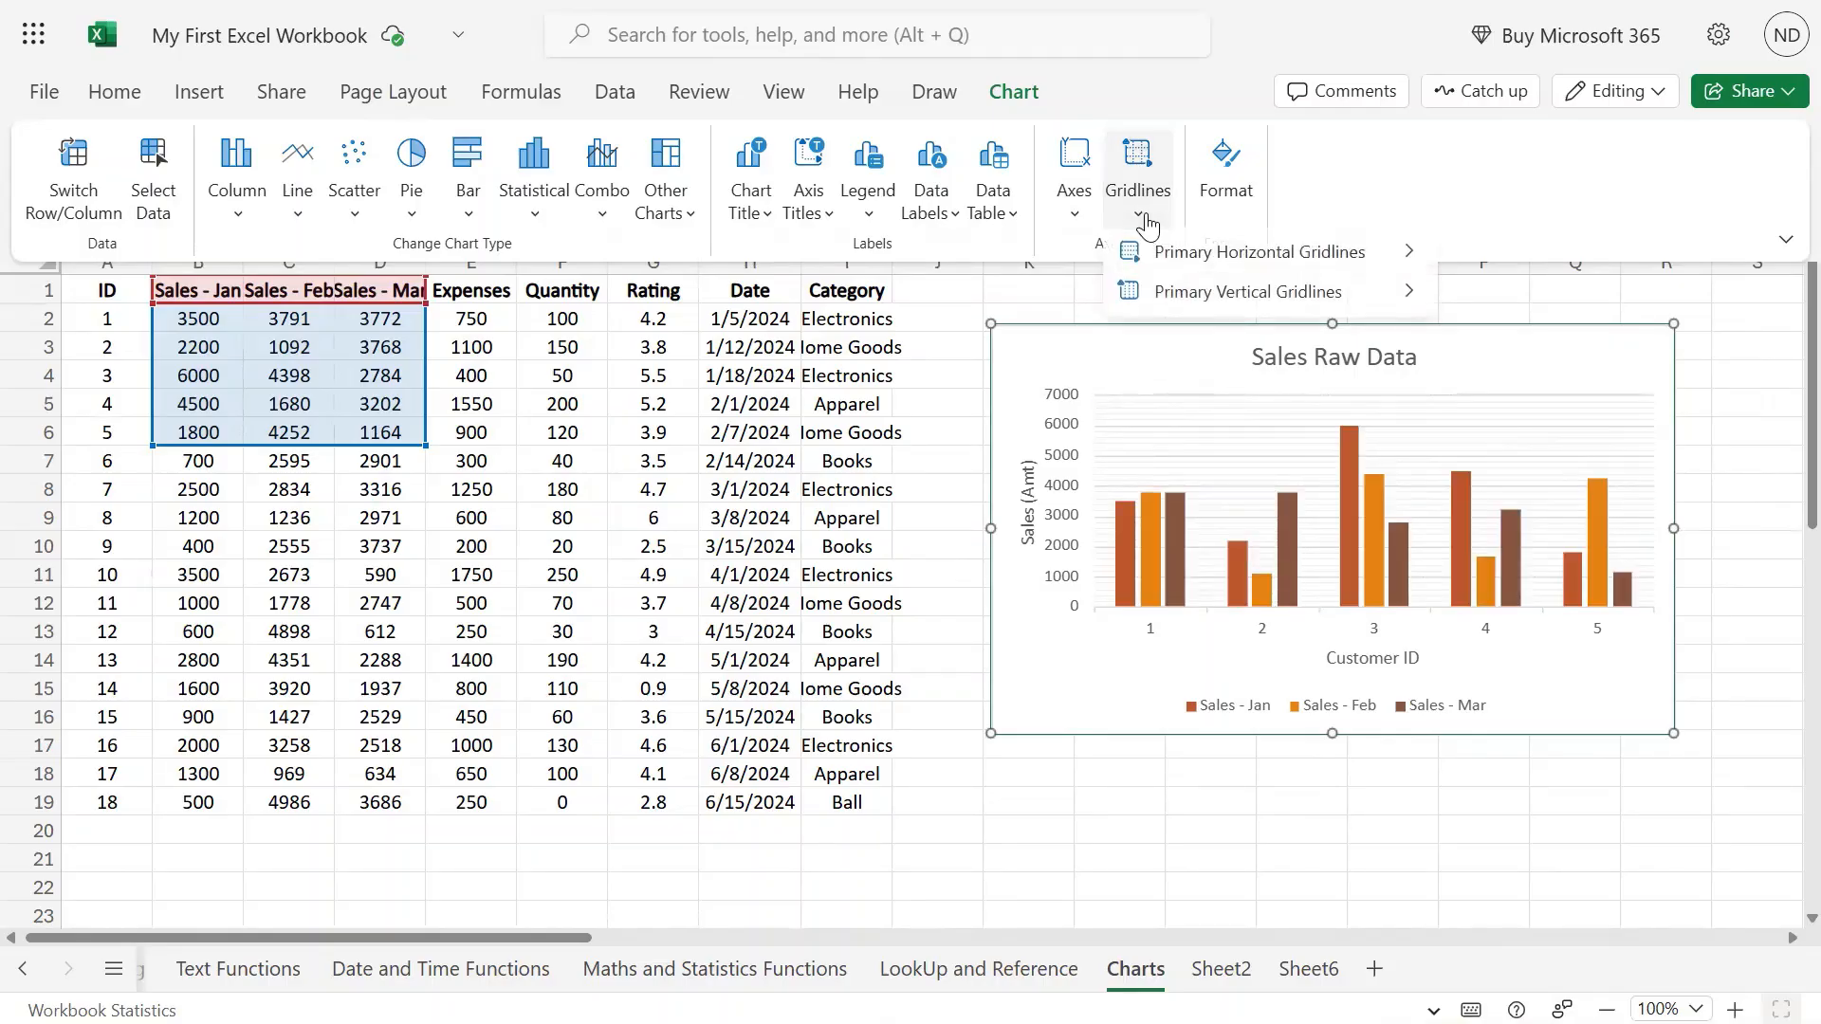
mouse_move(1191, 252)
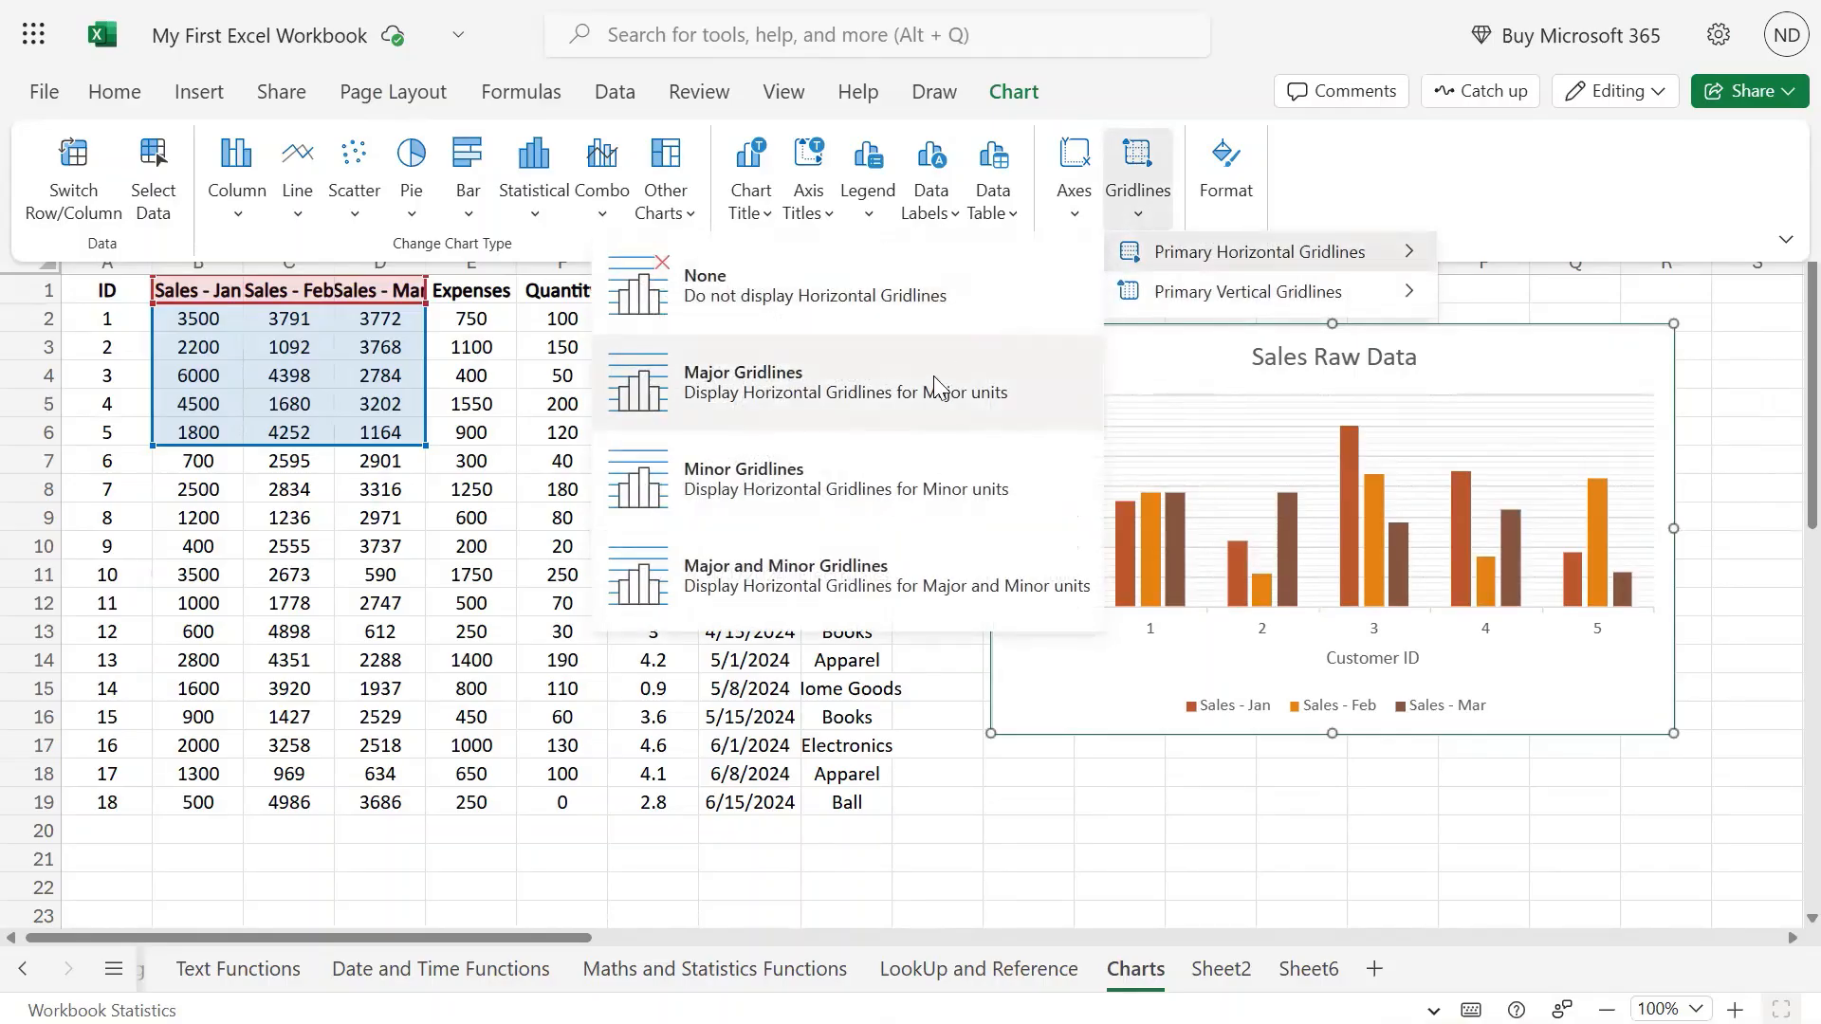
click(929, 379)
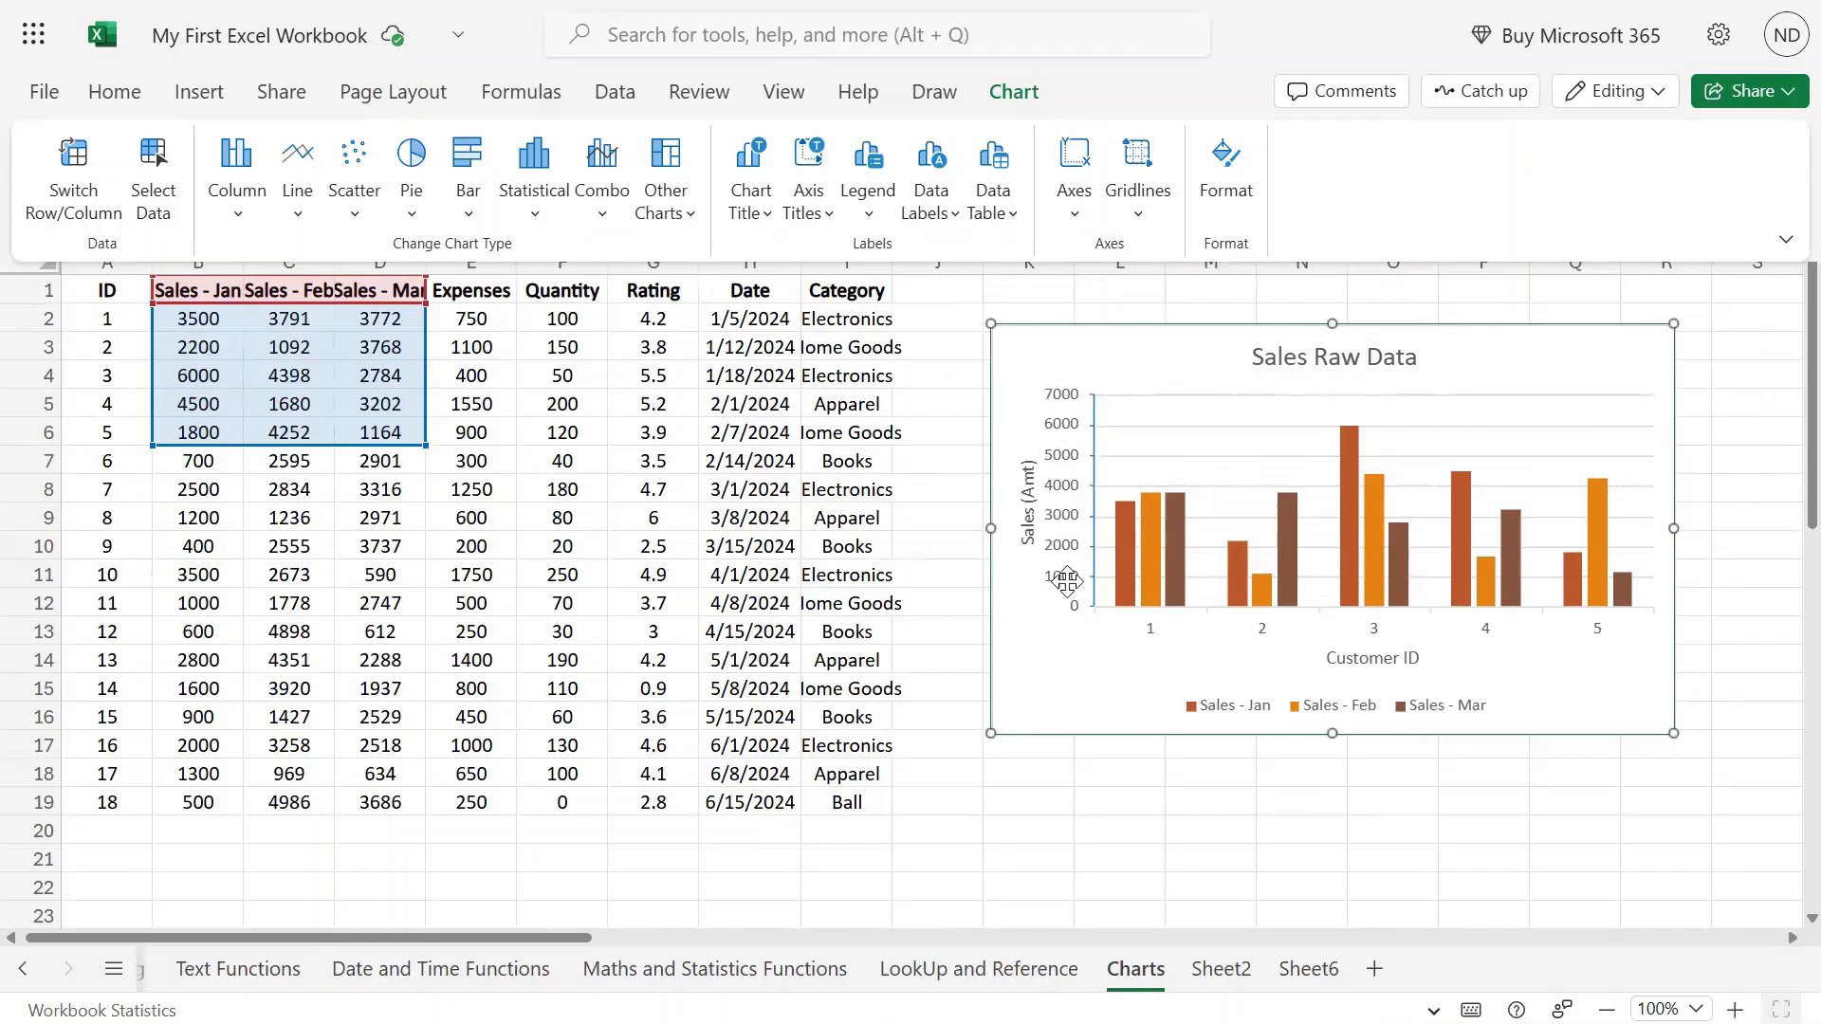
Remove the vertical gridlines, then show major vertical gridlines.
click(1139, 220)
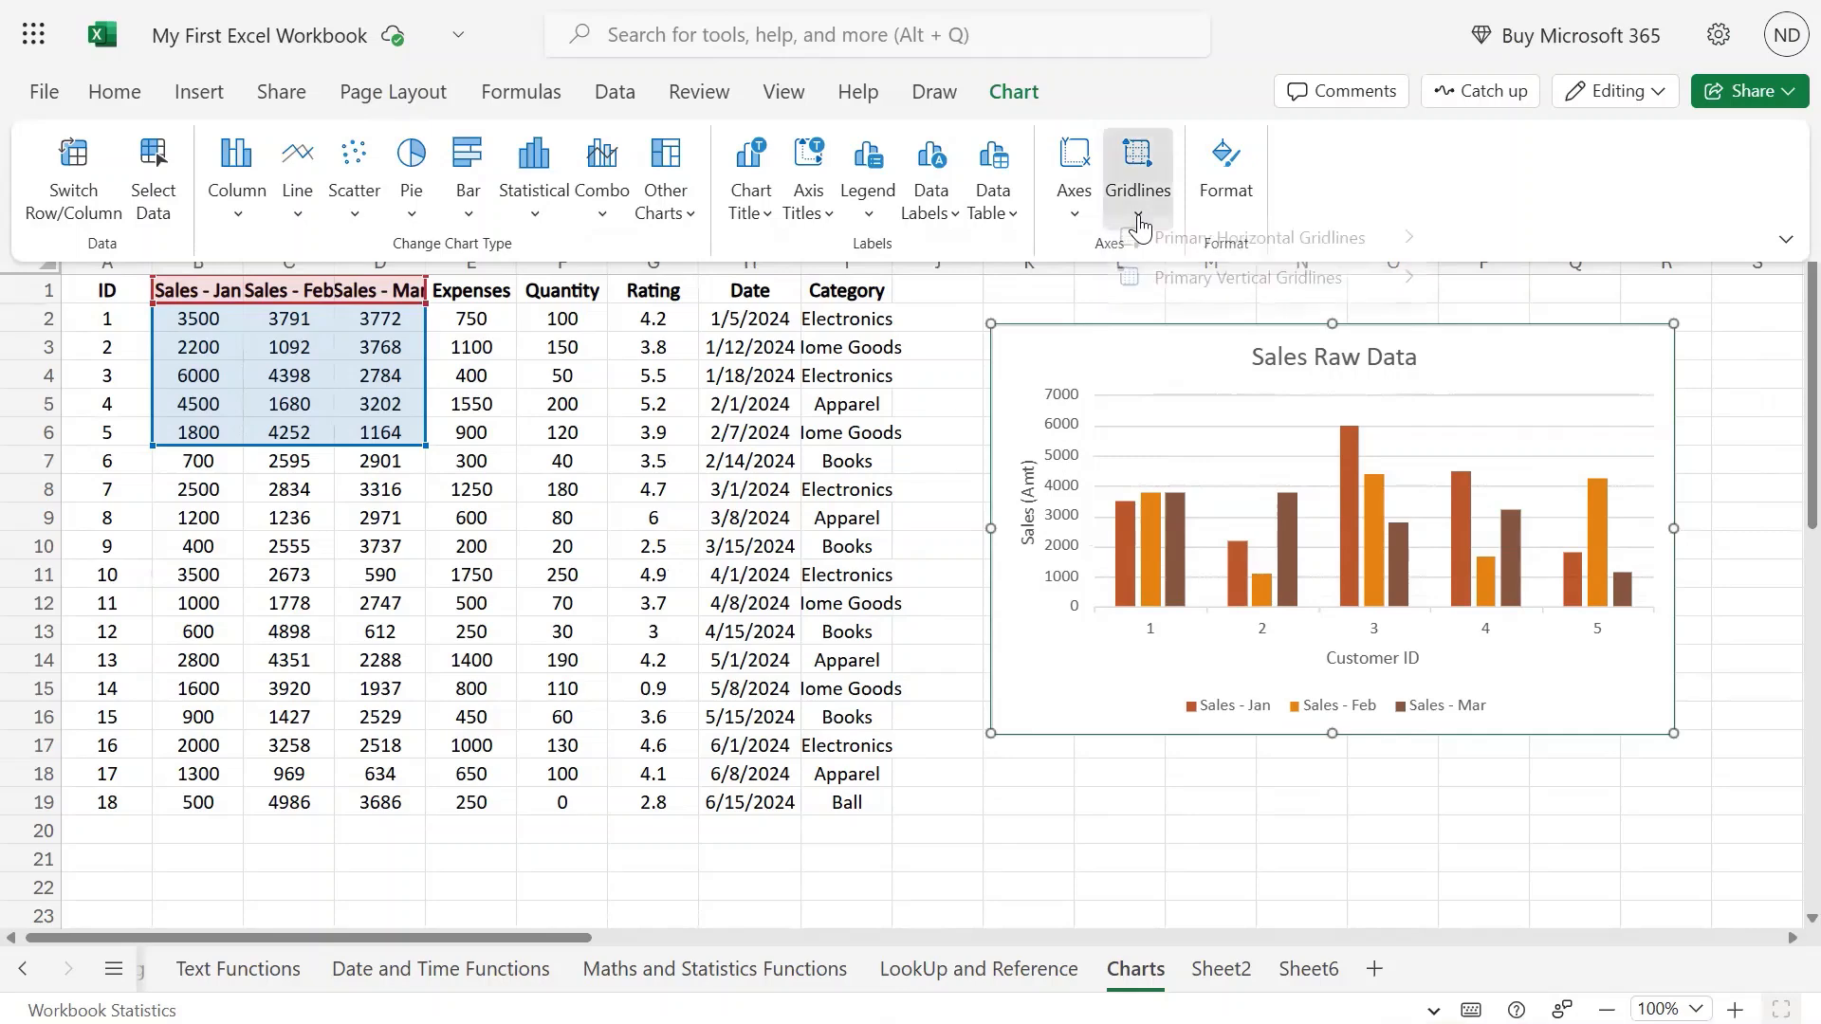
mouse_move(1258, 261)
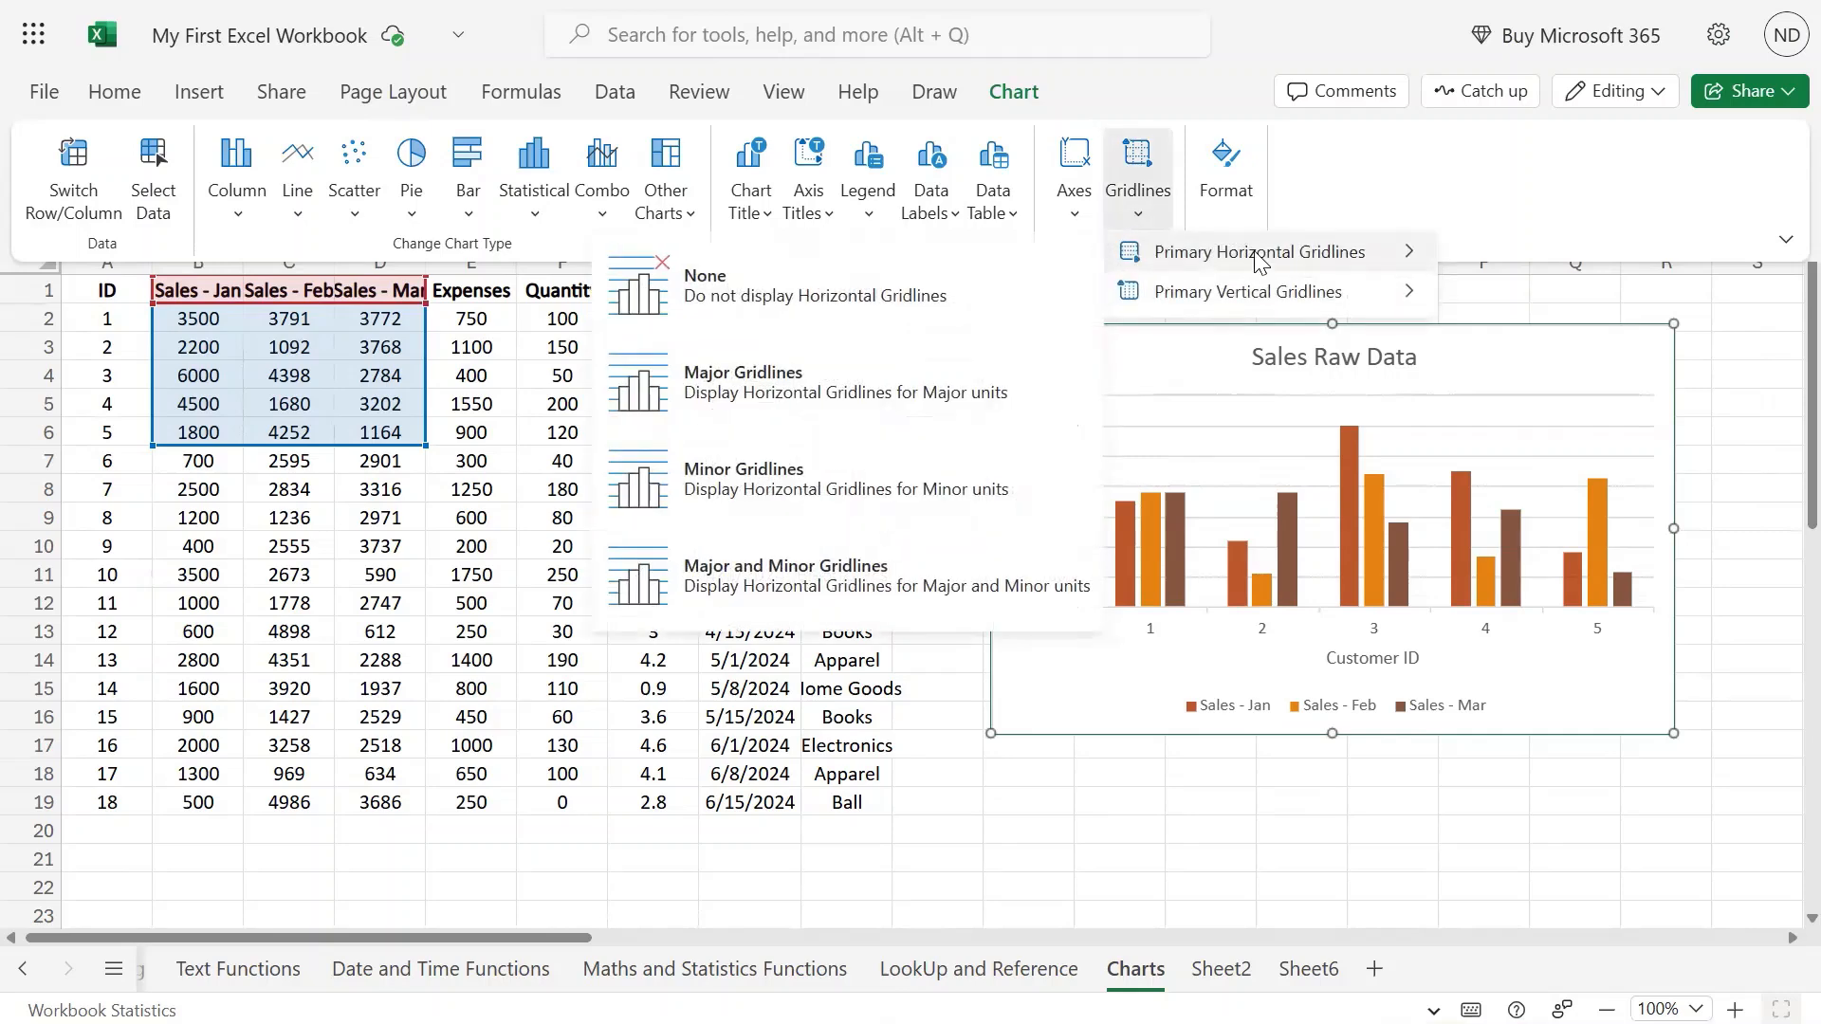
mouse_move(1231, 296)
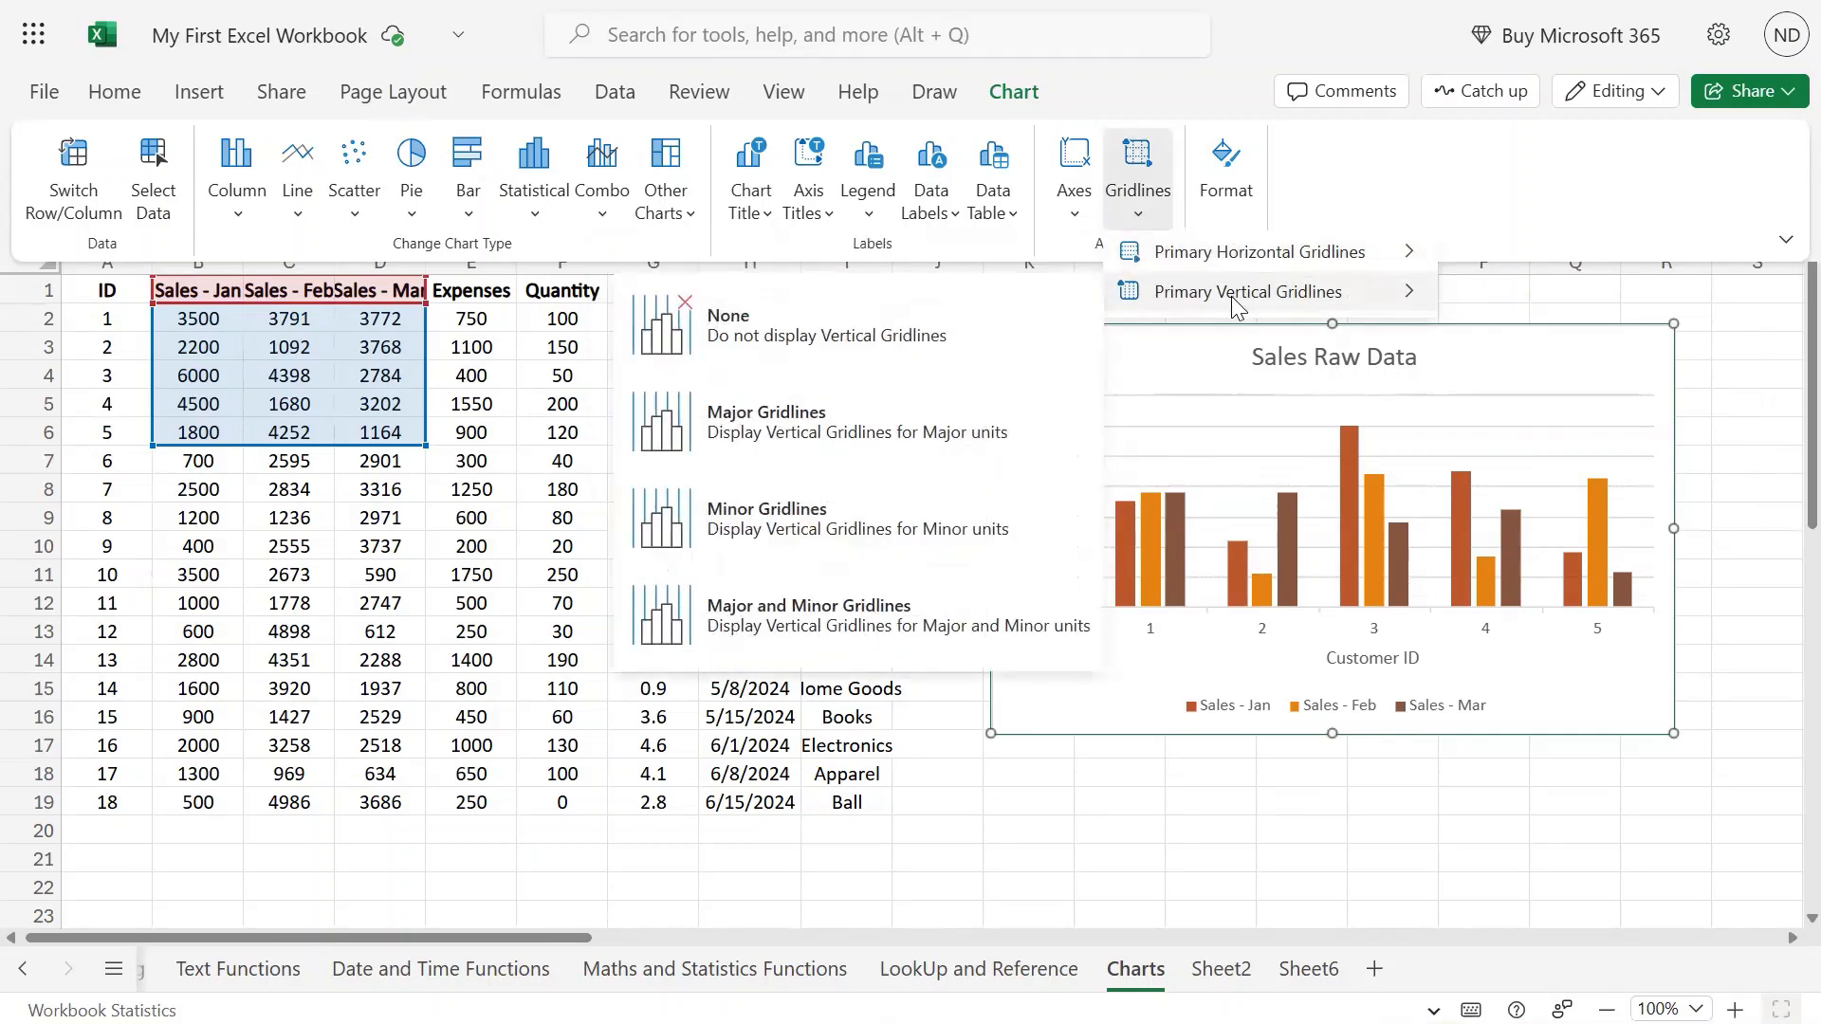
click(821, 336)
click(1139, 213)
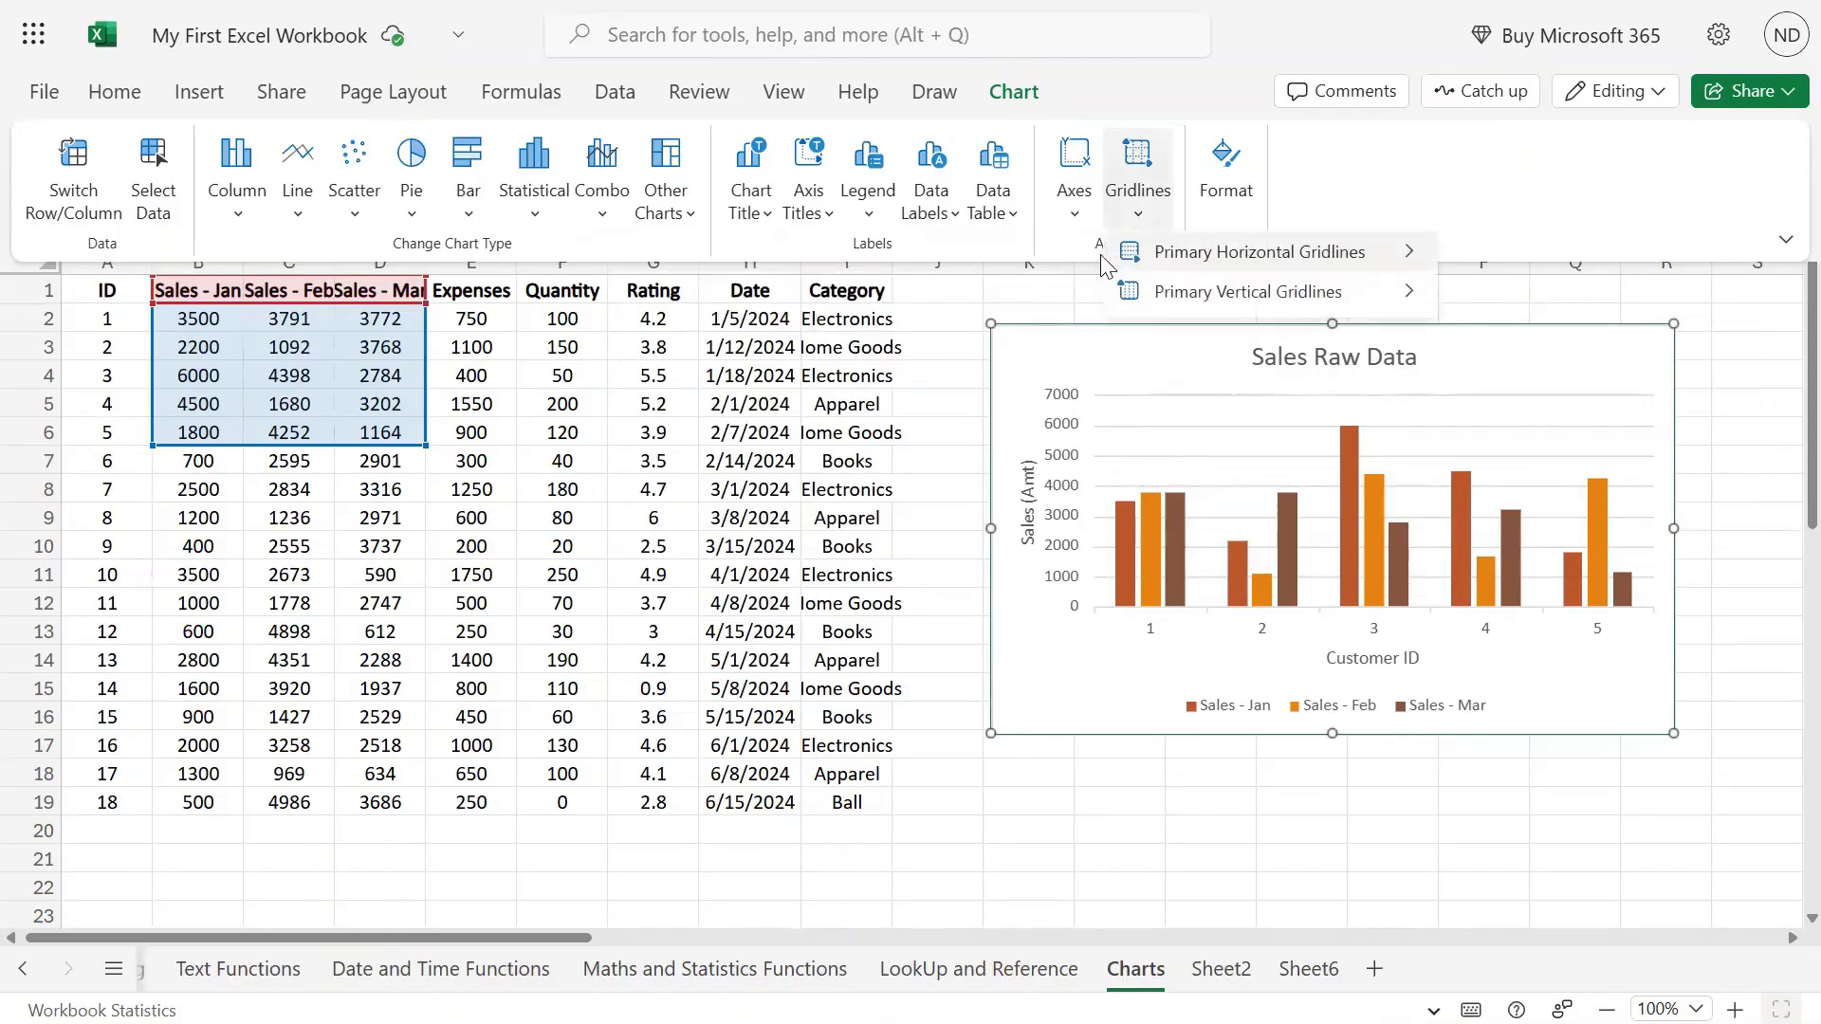
mouse_move(1234, 291)
click(893, 410)
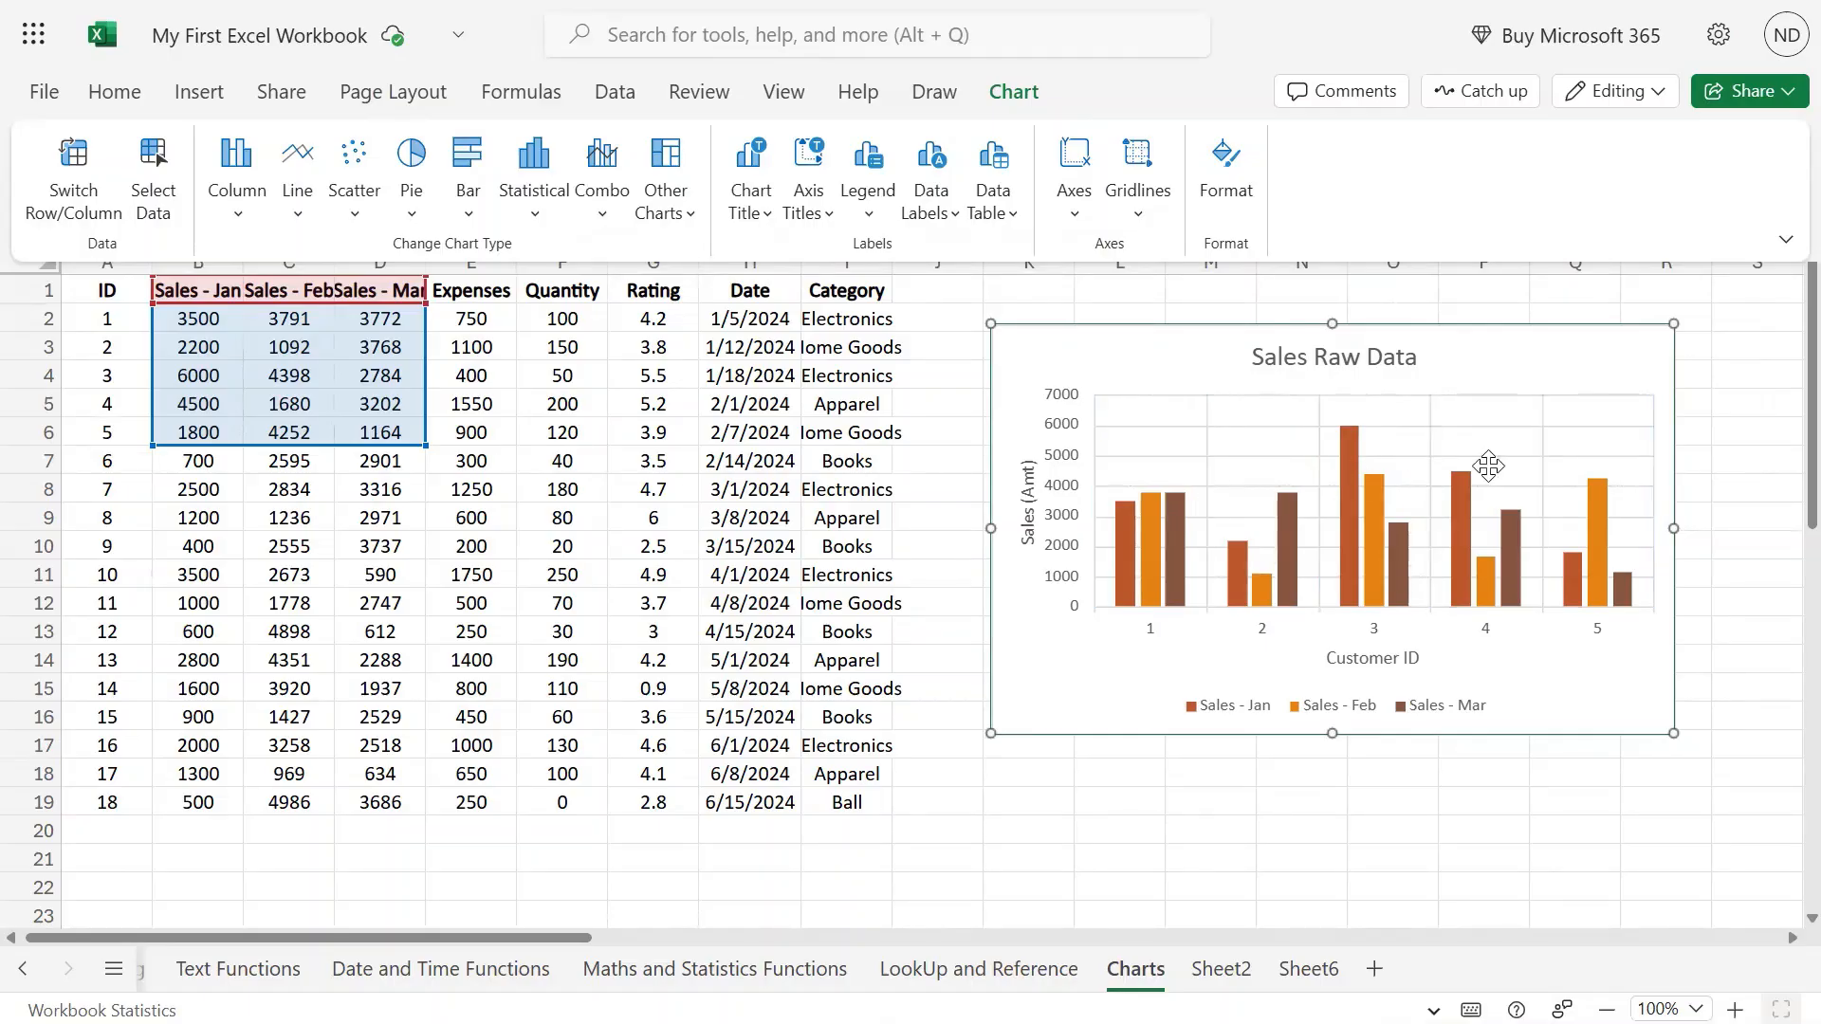
Switch the vertical gridlines to minor, then to major and minor, and select them.
click(1139, 214)
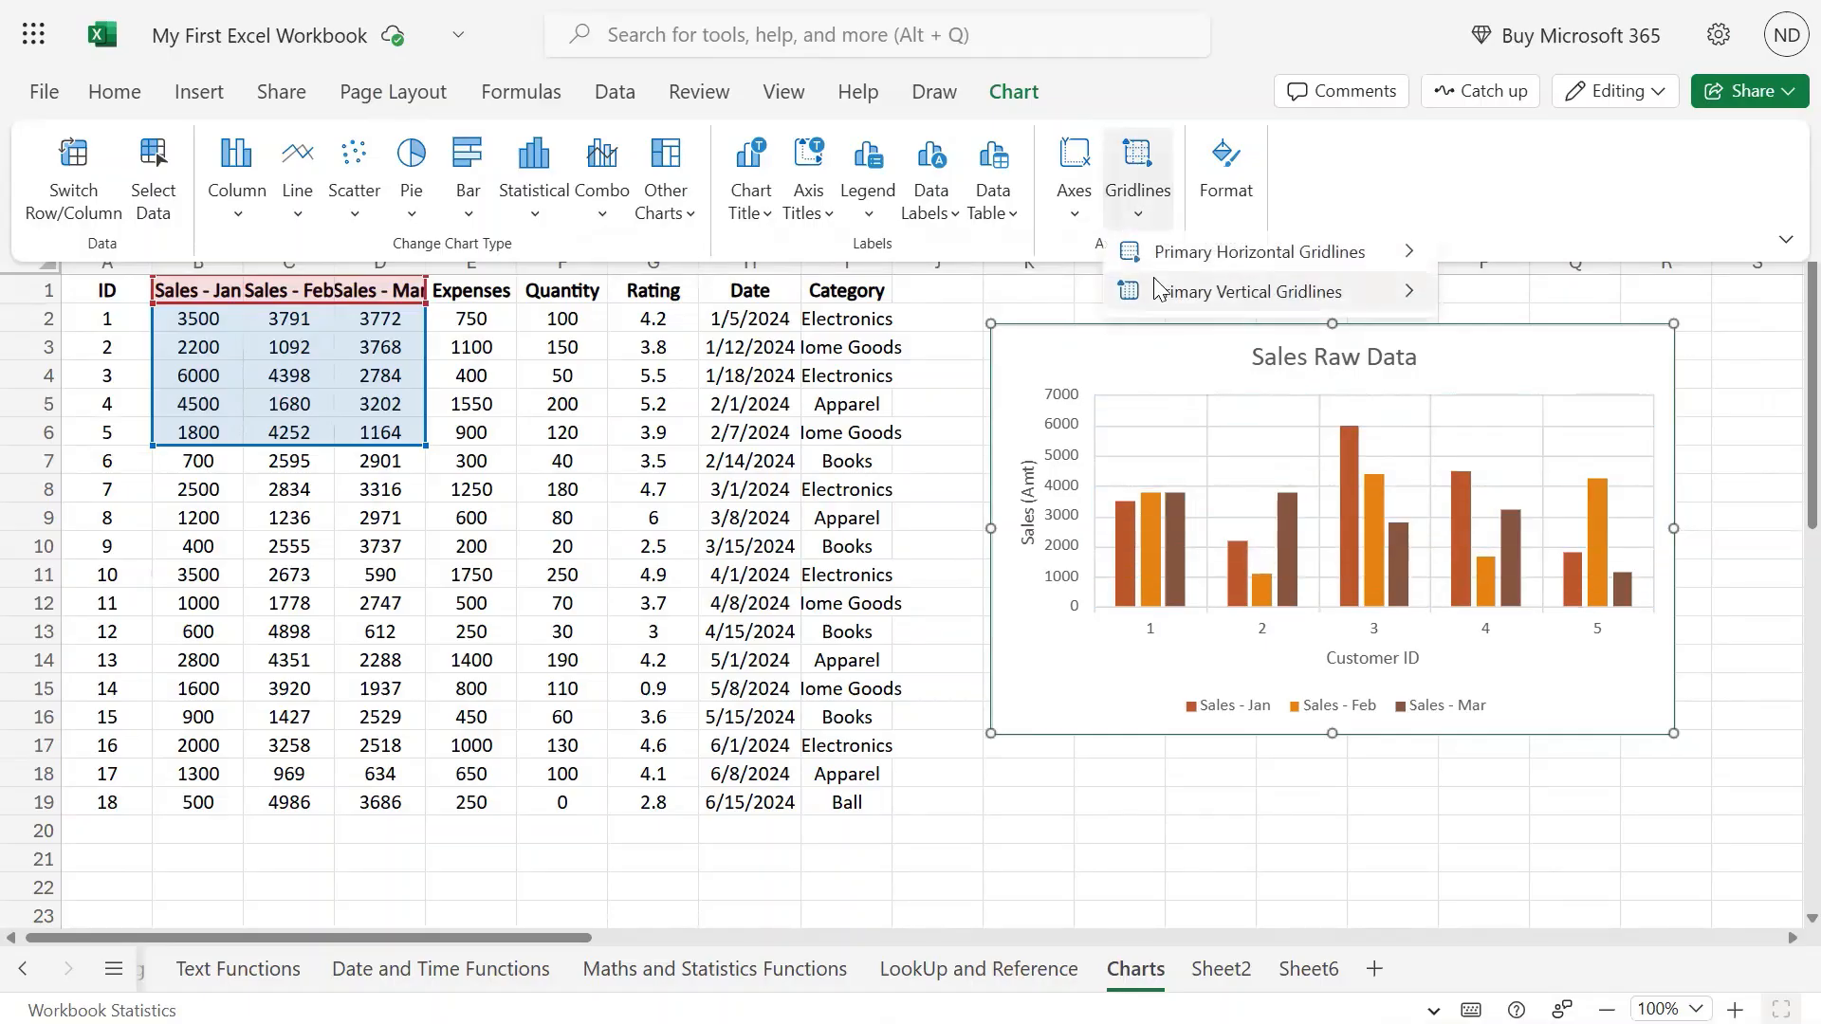
mouse_move(1157, 290)
click(874, 534)
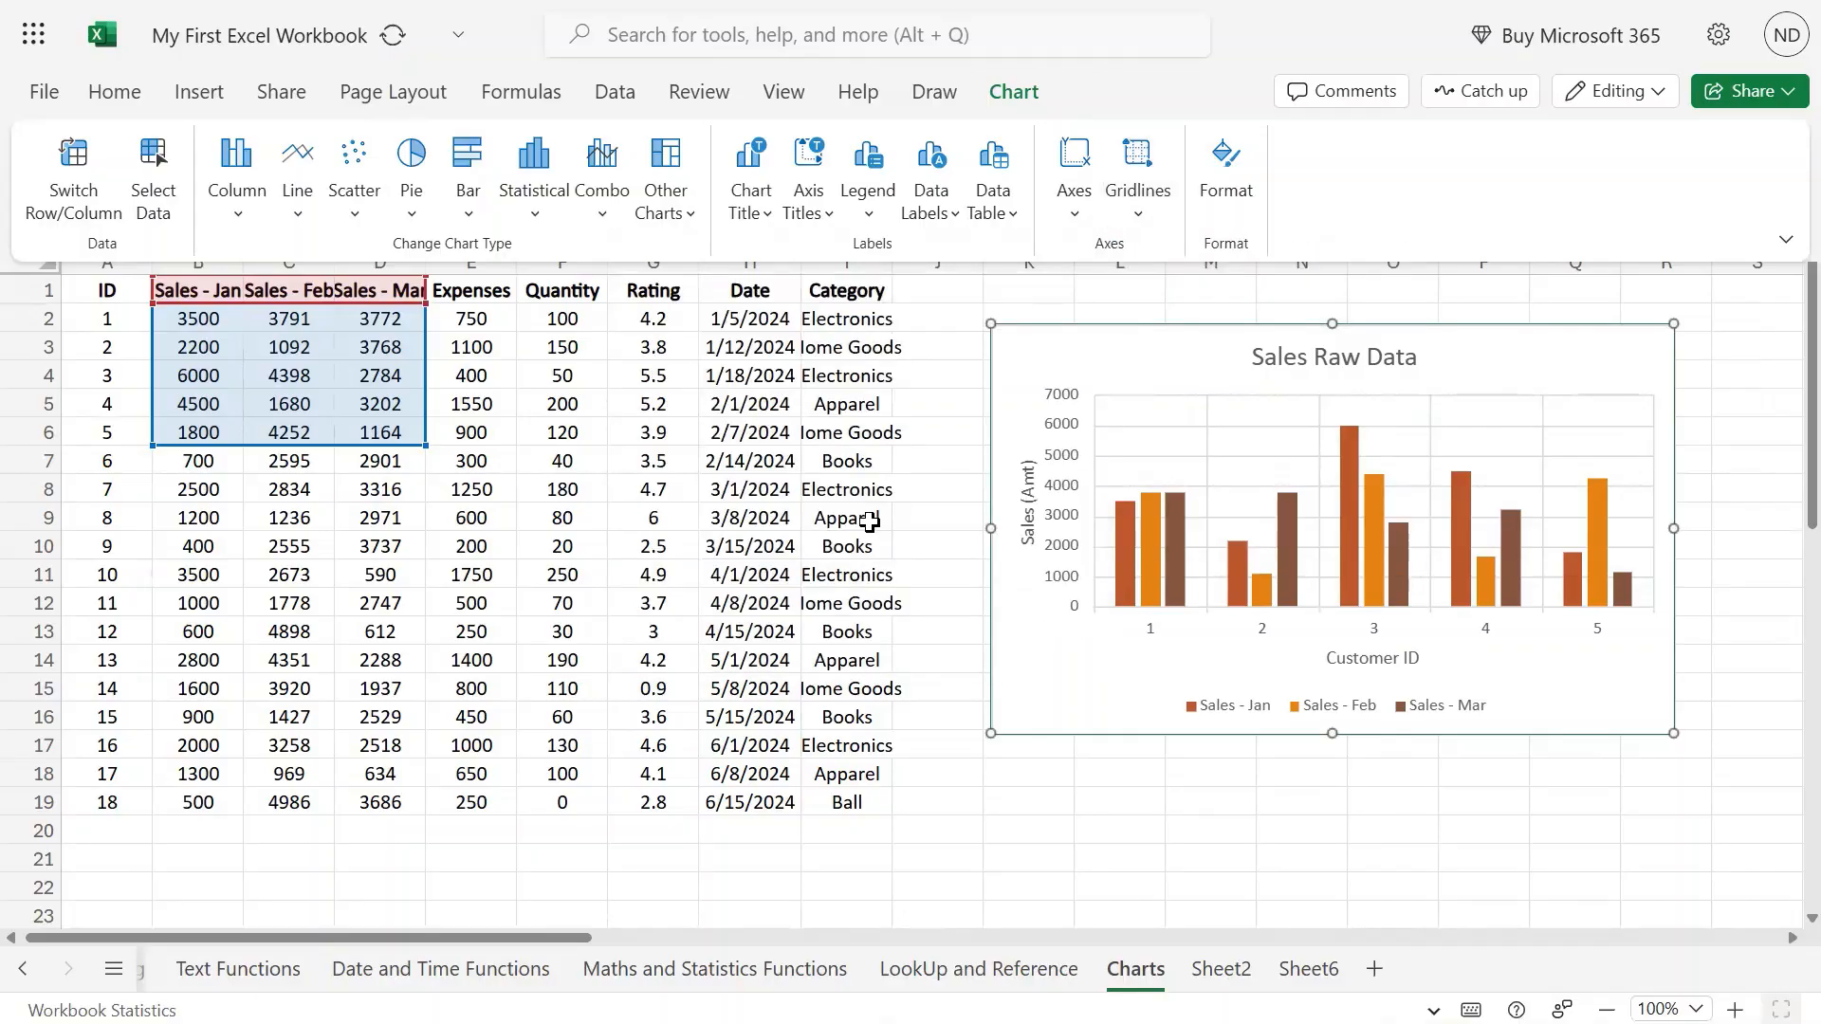
click(1138, 220)
mouse_move(1176, 291)
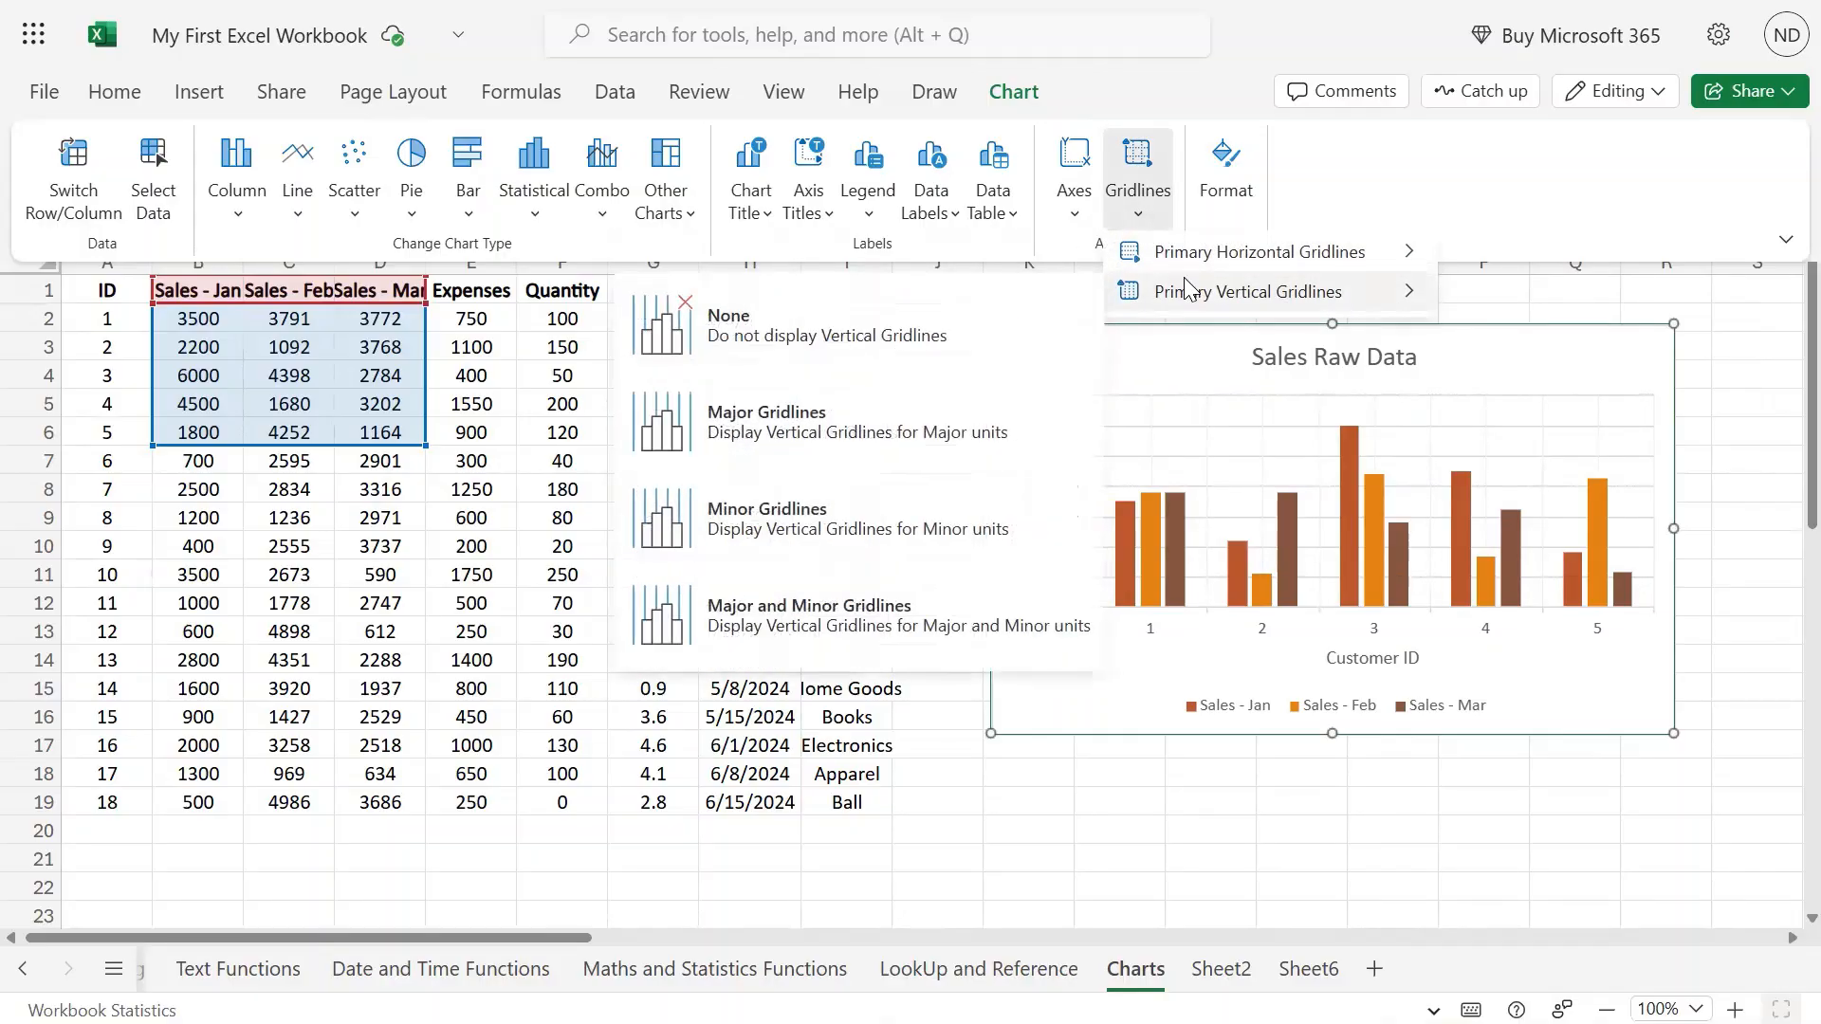
click(810, 527)
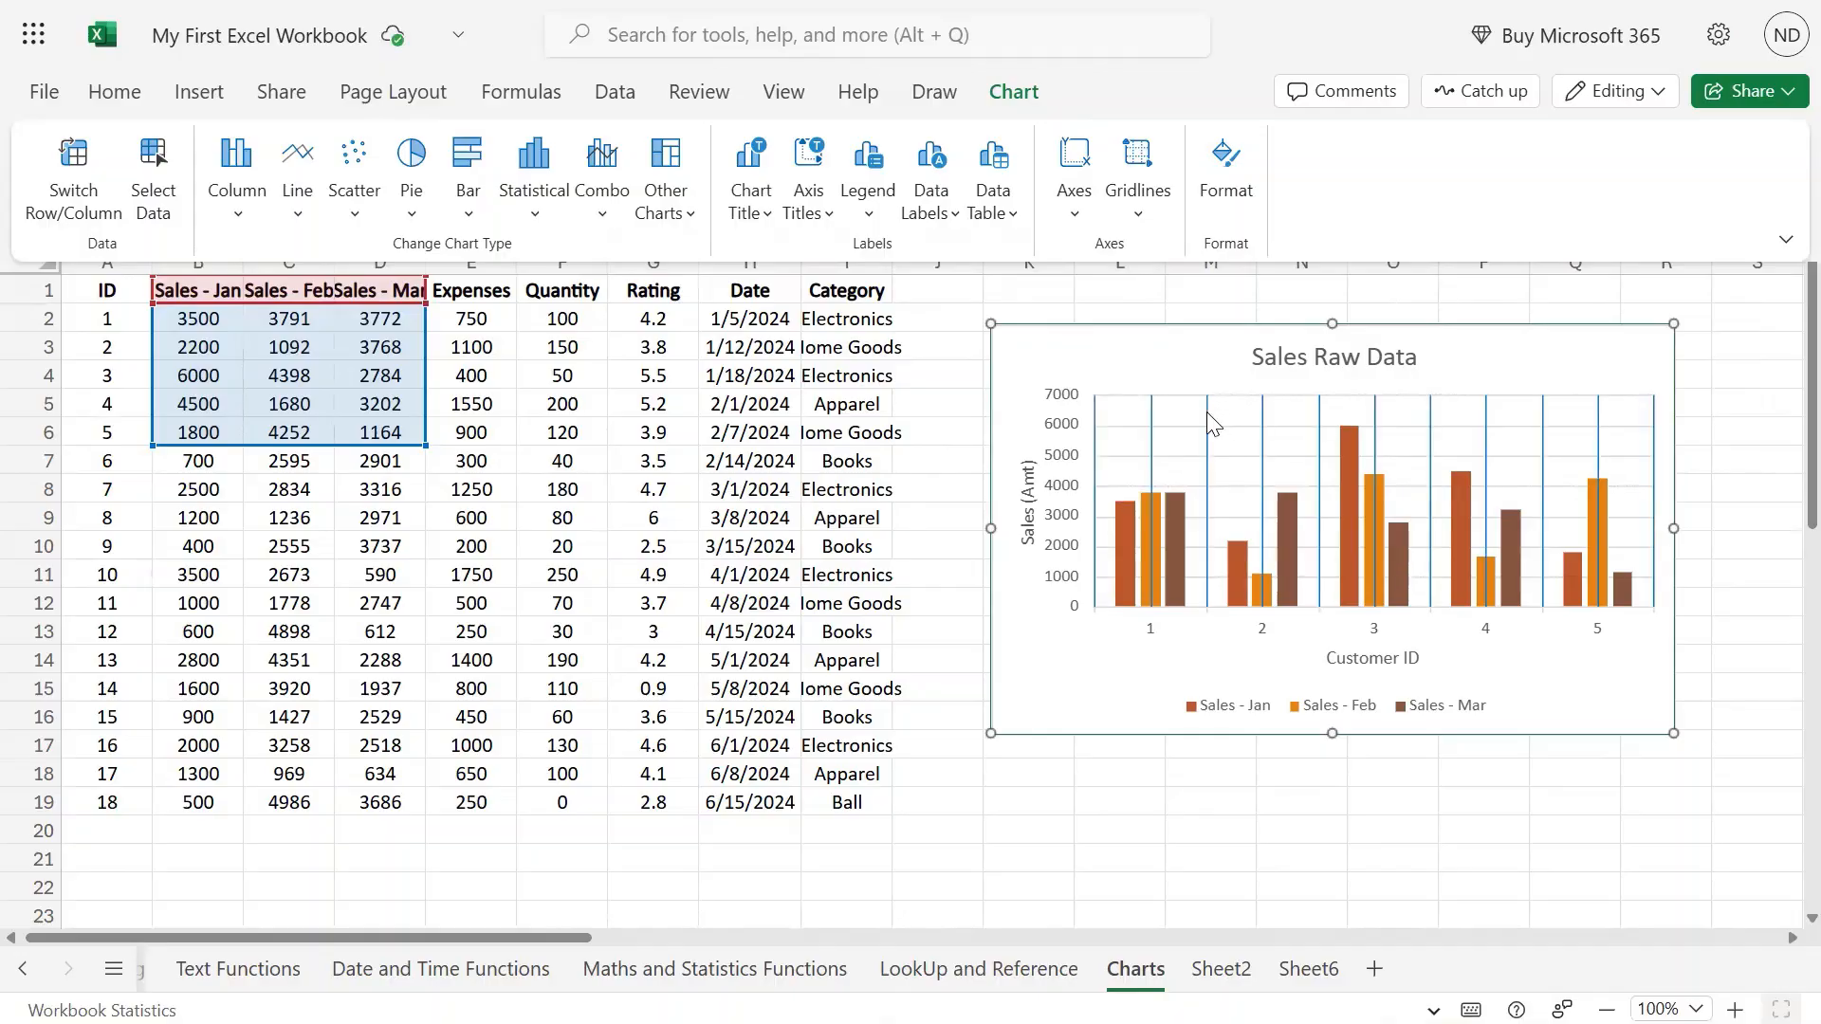
click(1138, 216)
mouse_move(1179, 289)
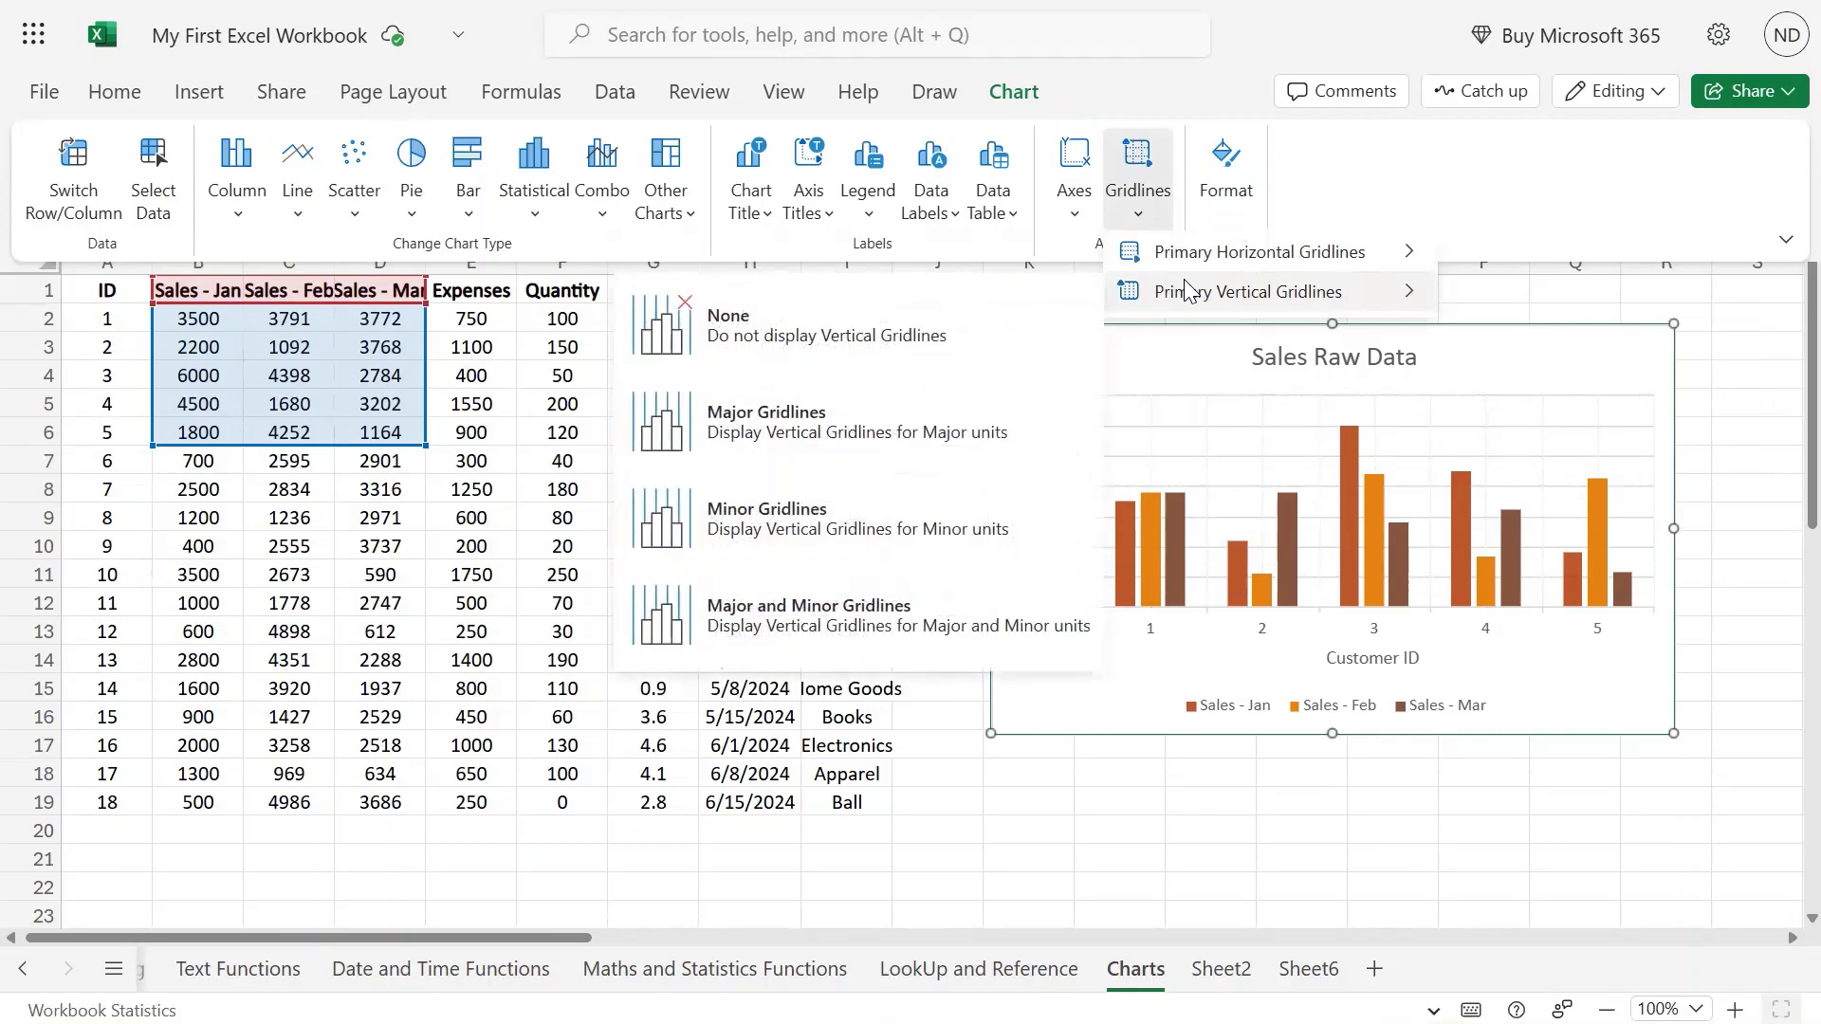
click(851, 615)
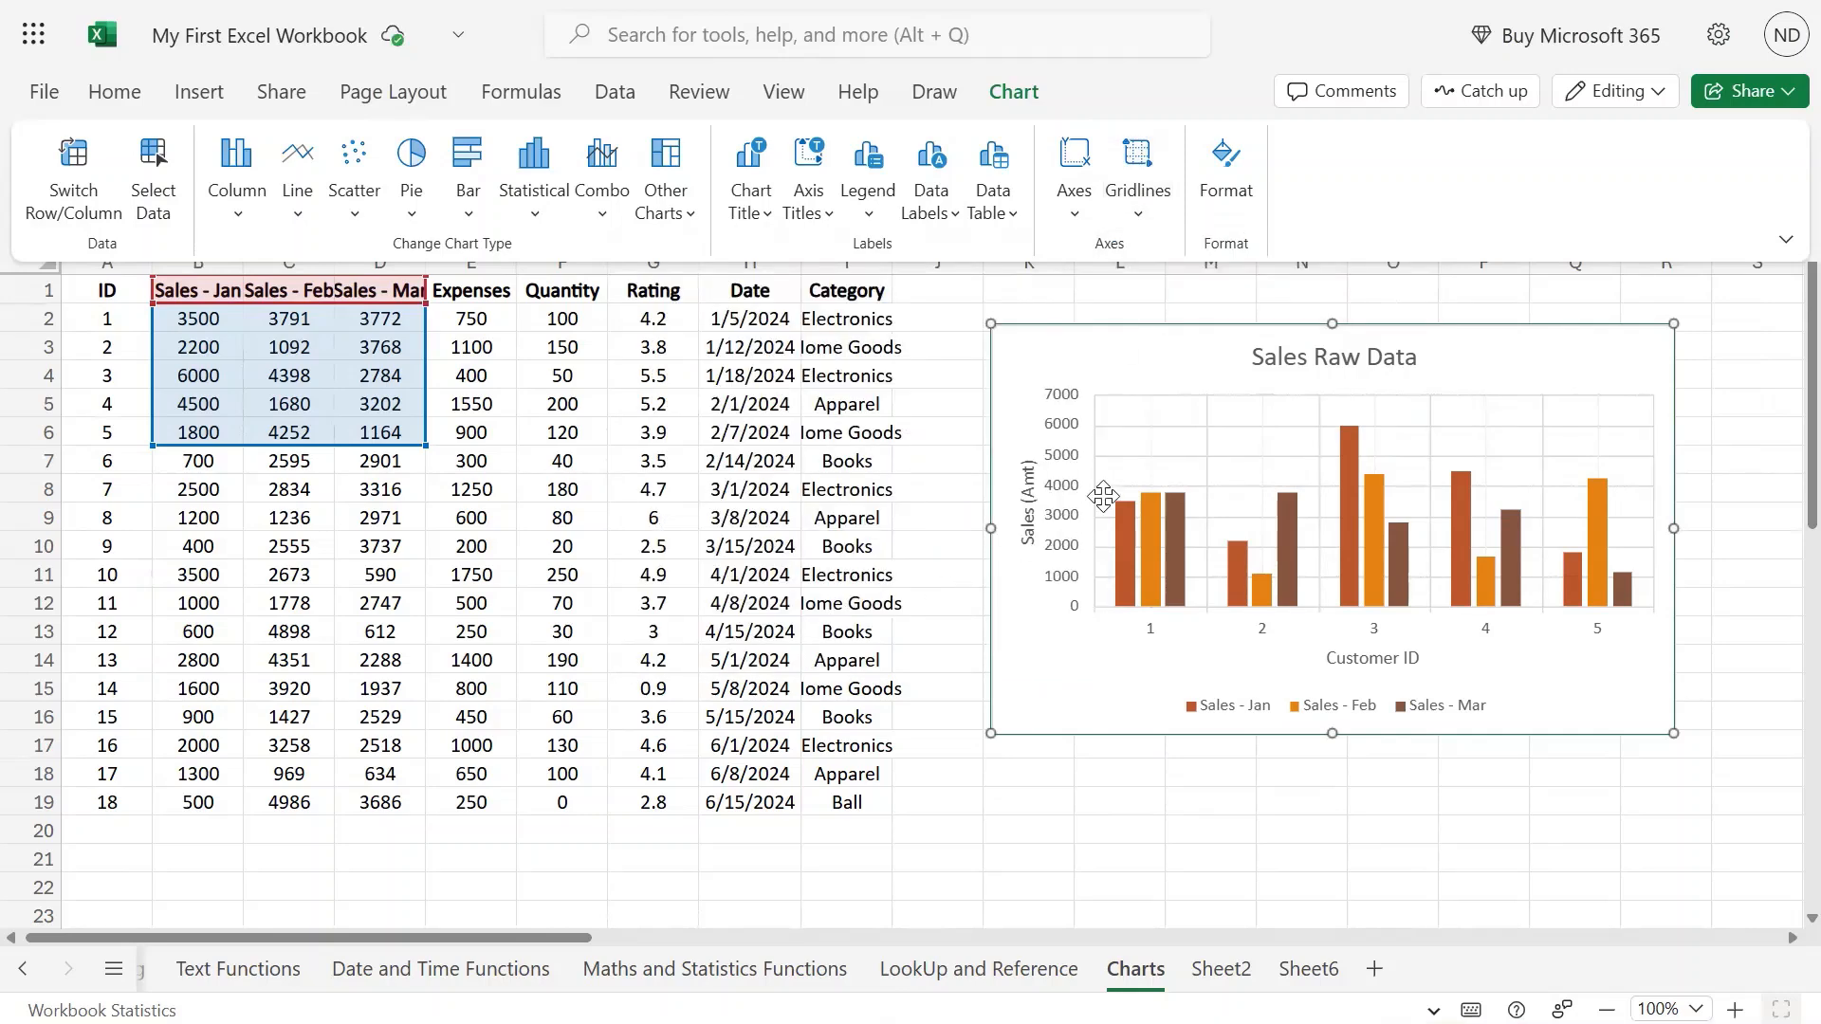
click(1208, 437)
Open the Chart Format pane listing title, legend, both axes, three sales series and Data Table.
click(1788, 941)
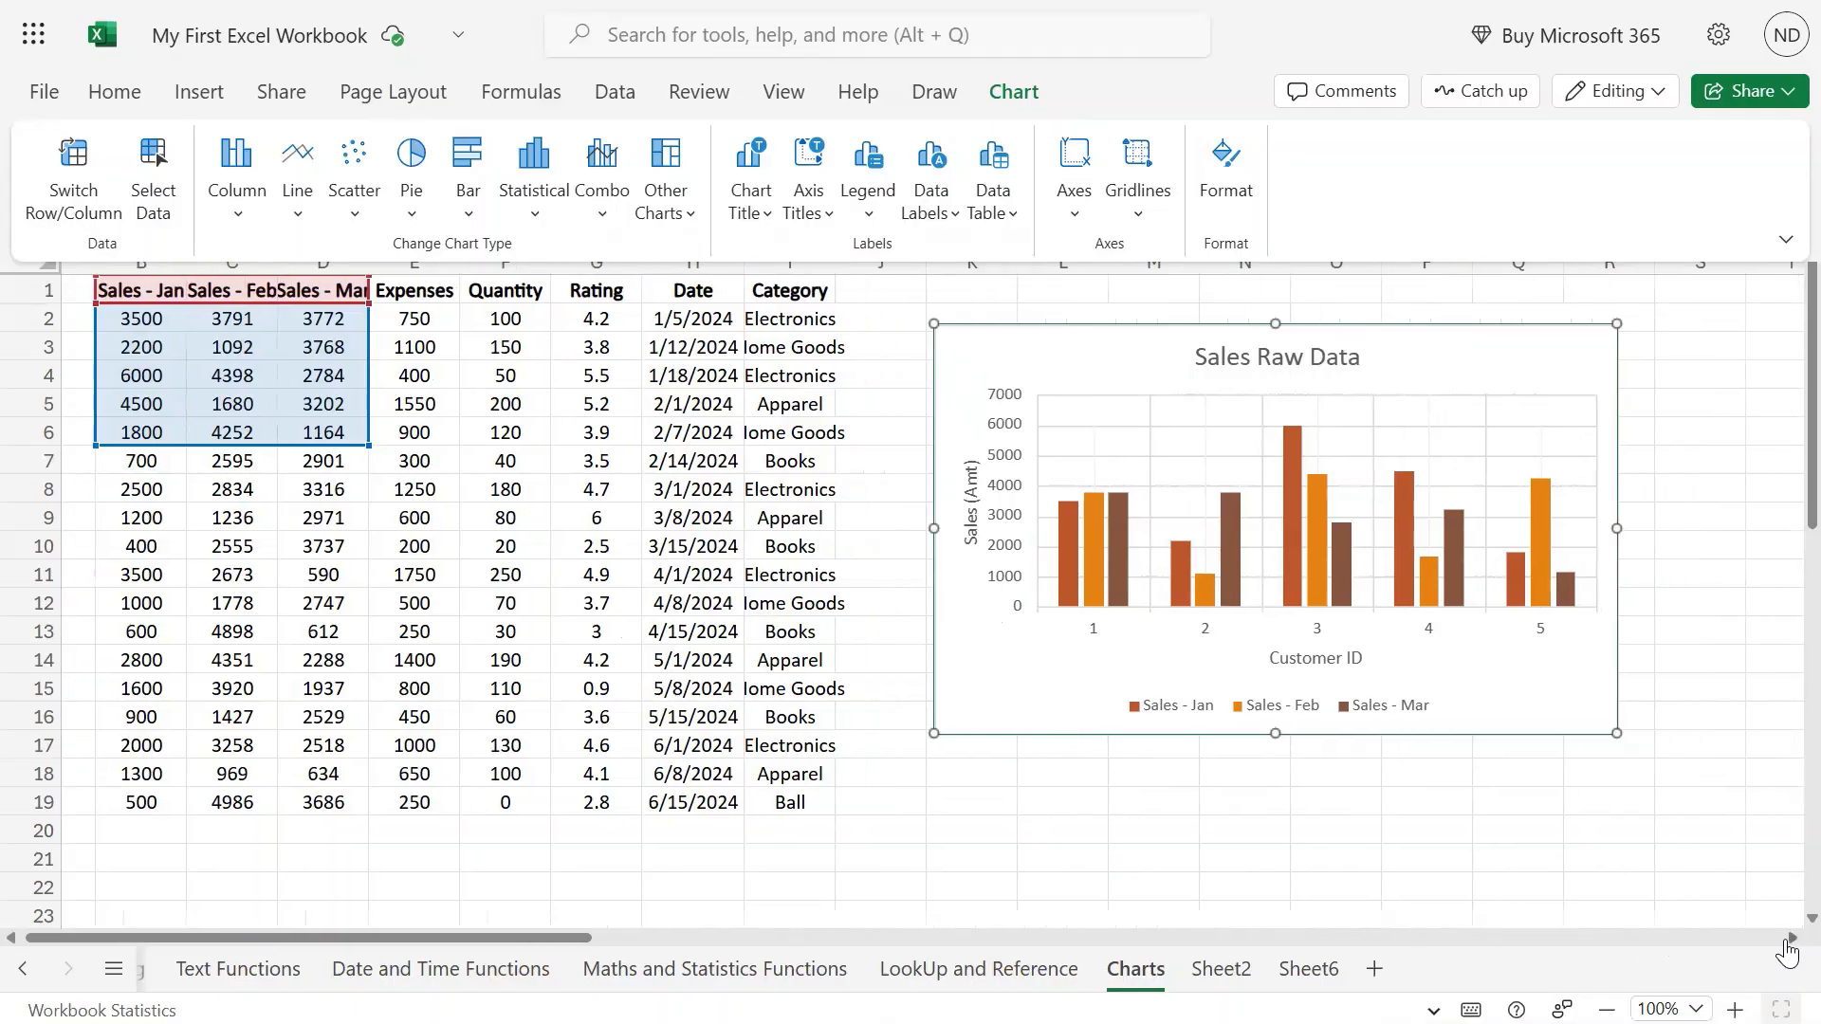
click(1788, 941)
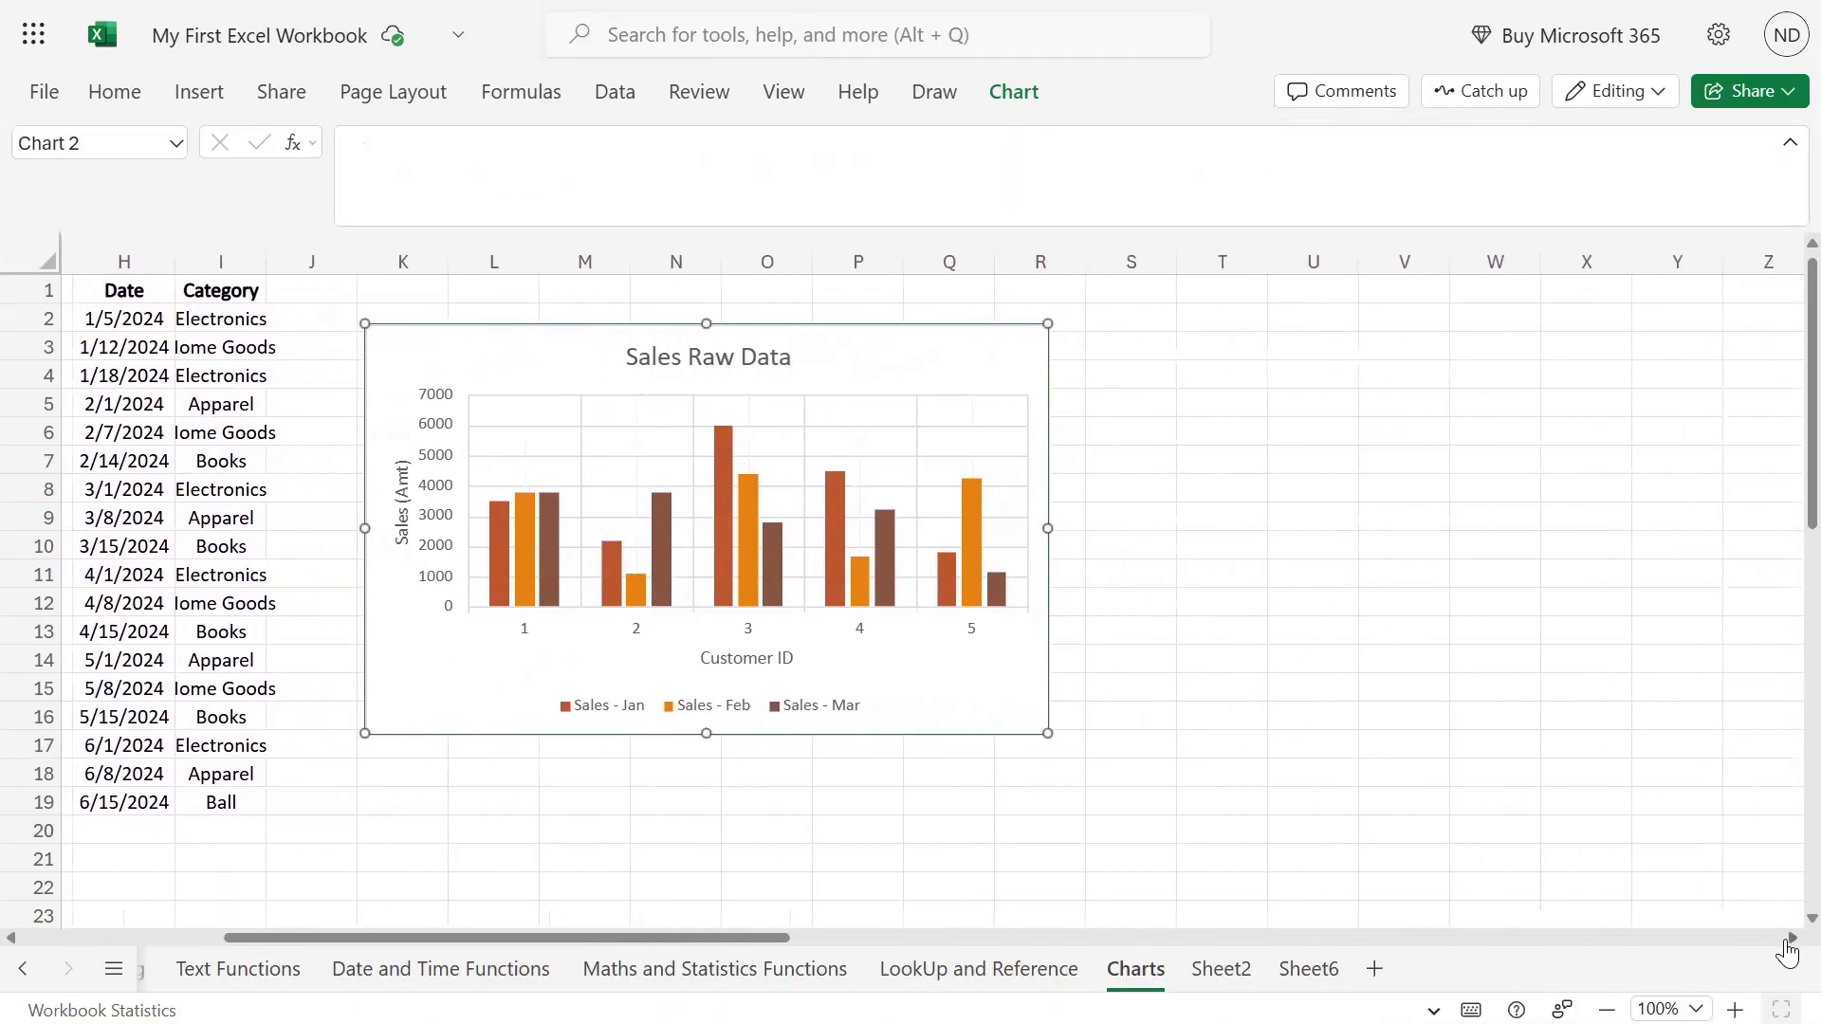
click(1014, 93)
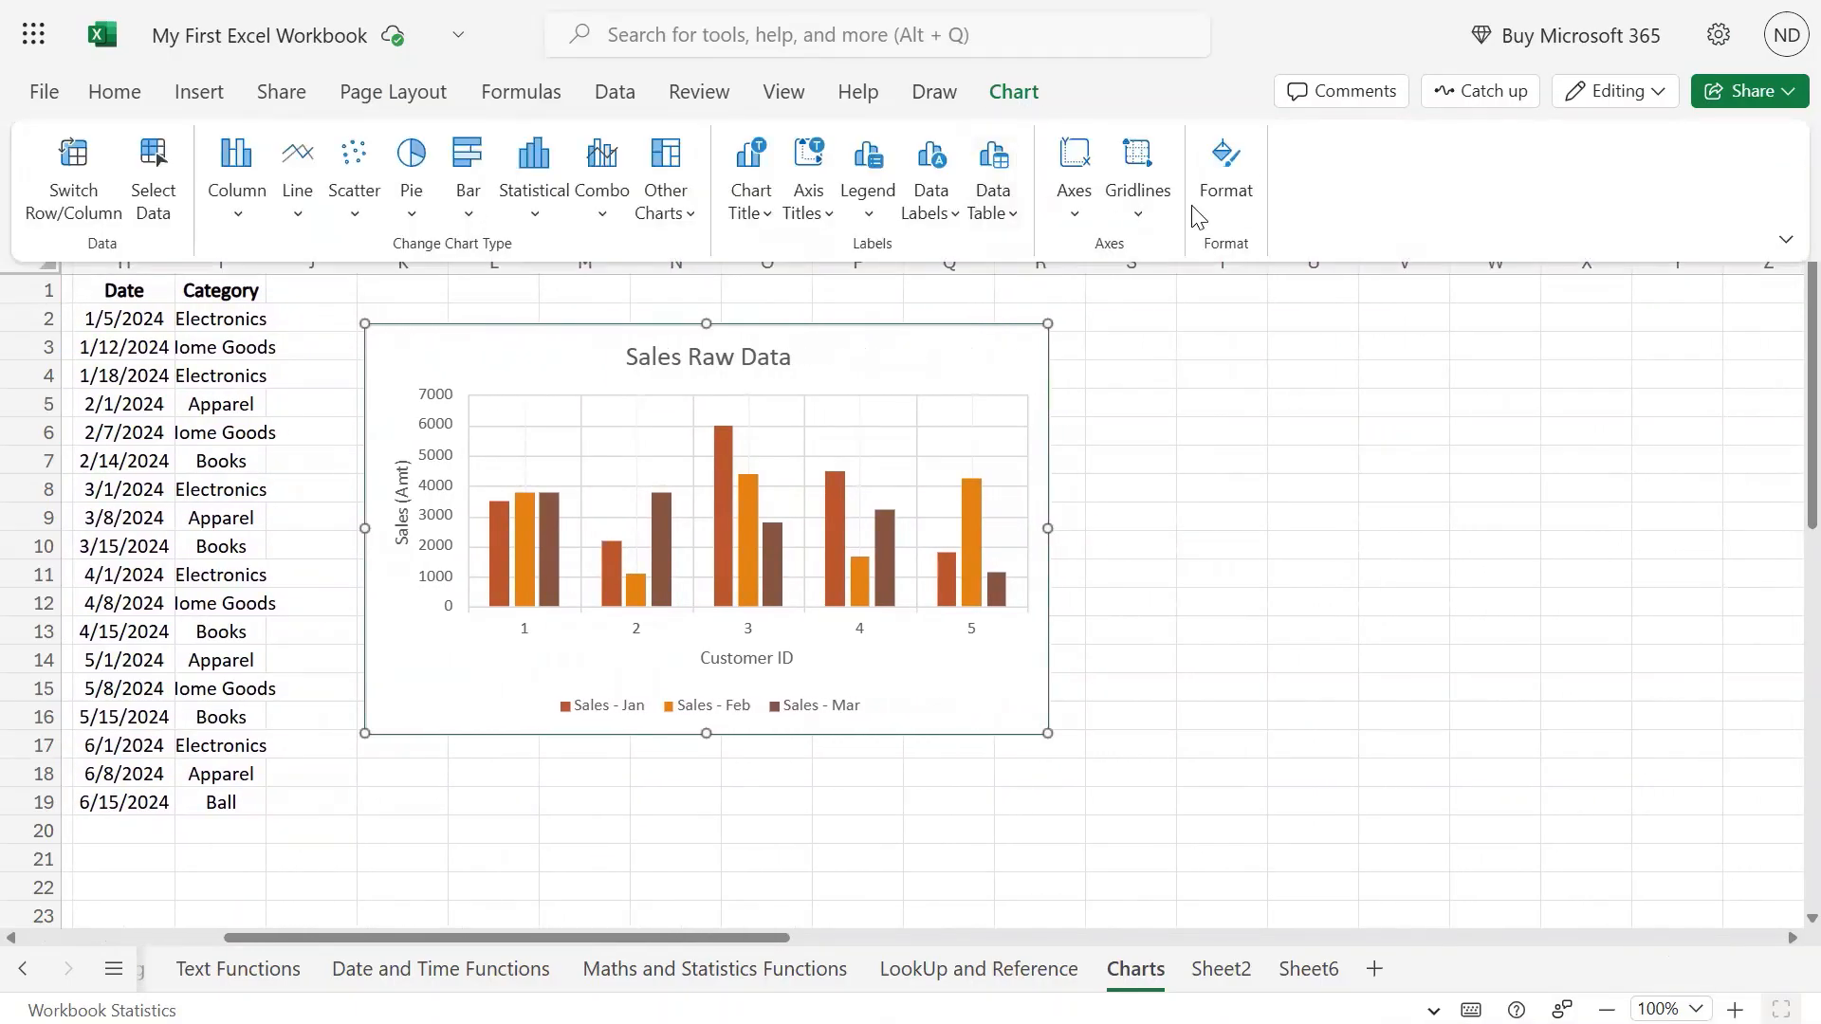
click(1243, 175)
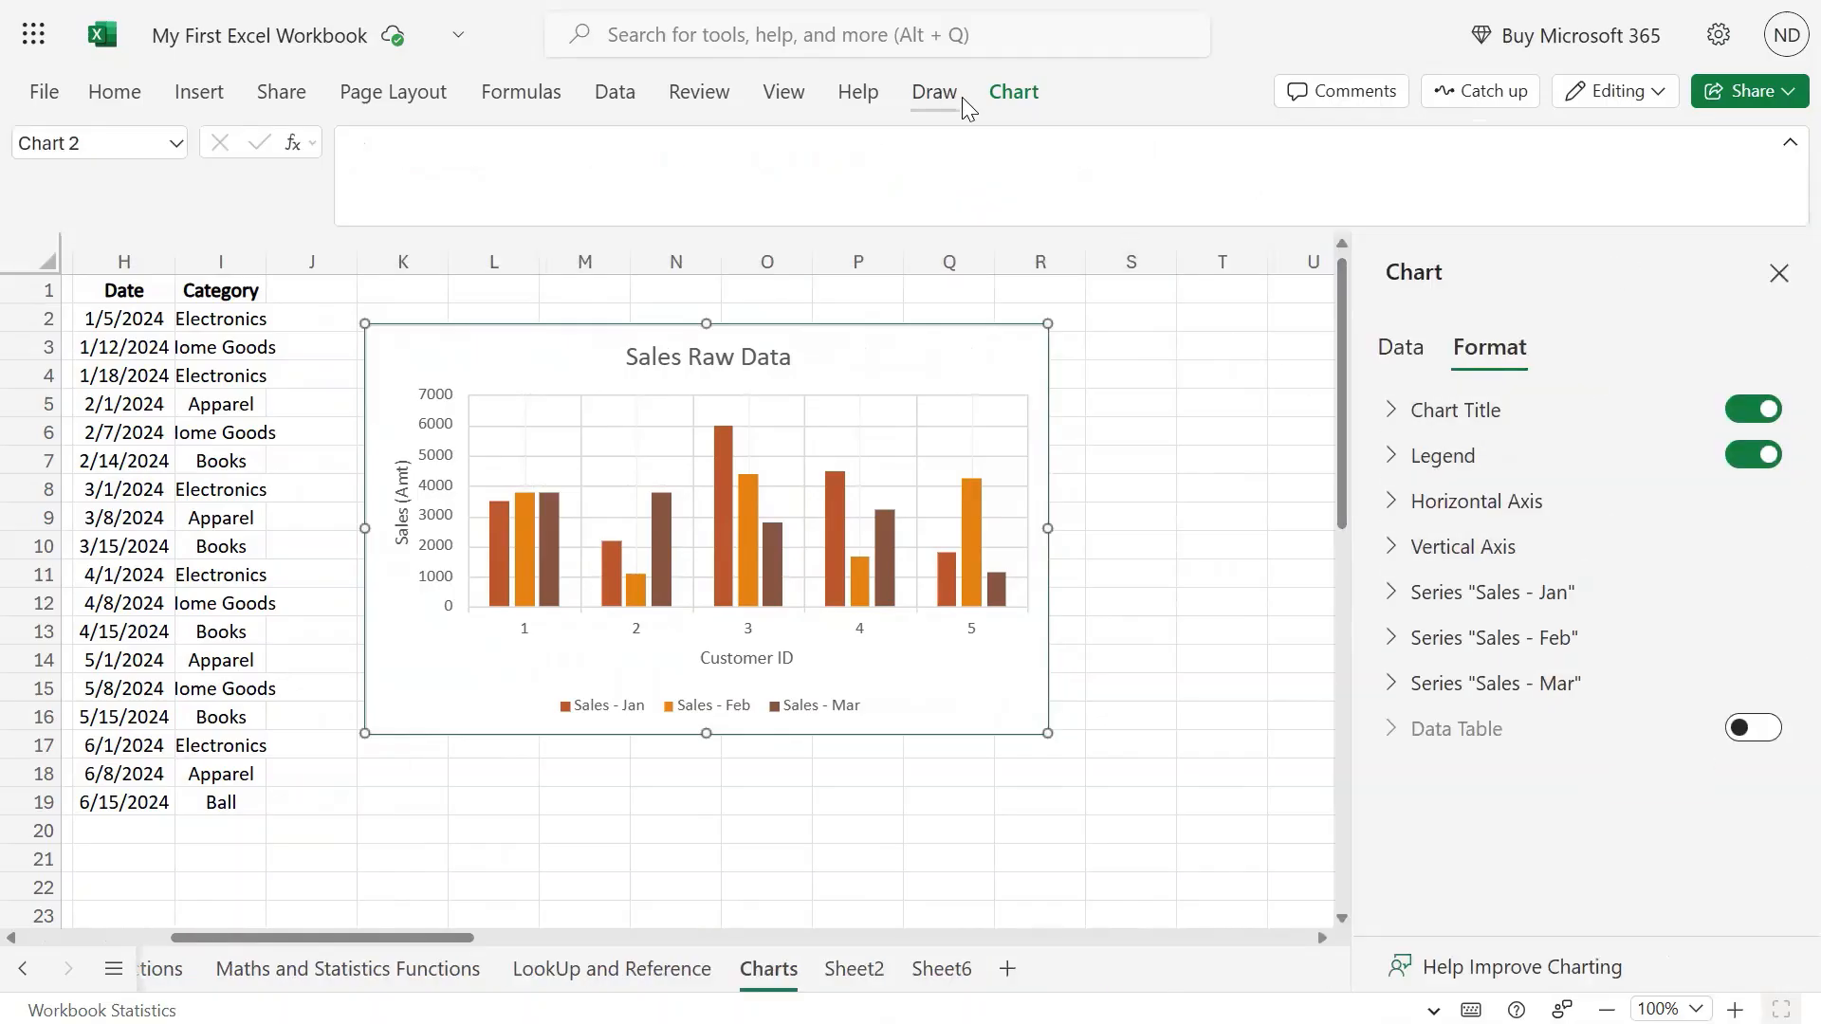
click(1013, 92)
click(1442, 352)
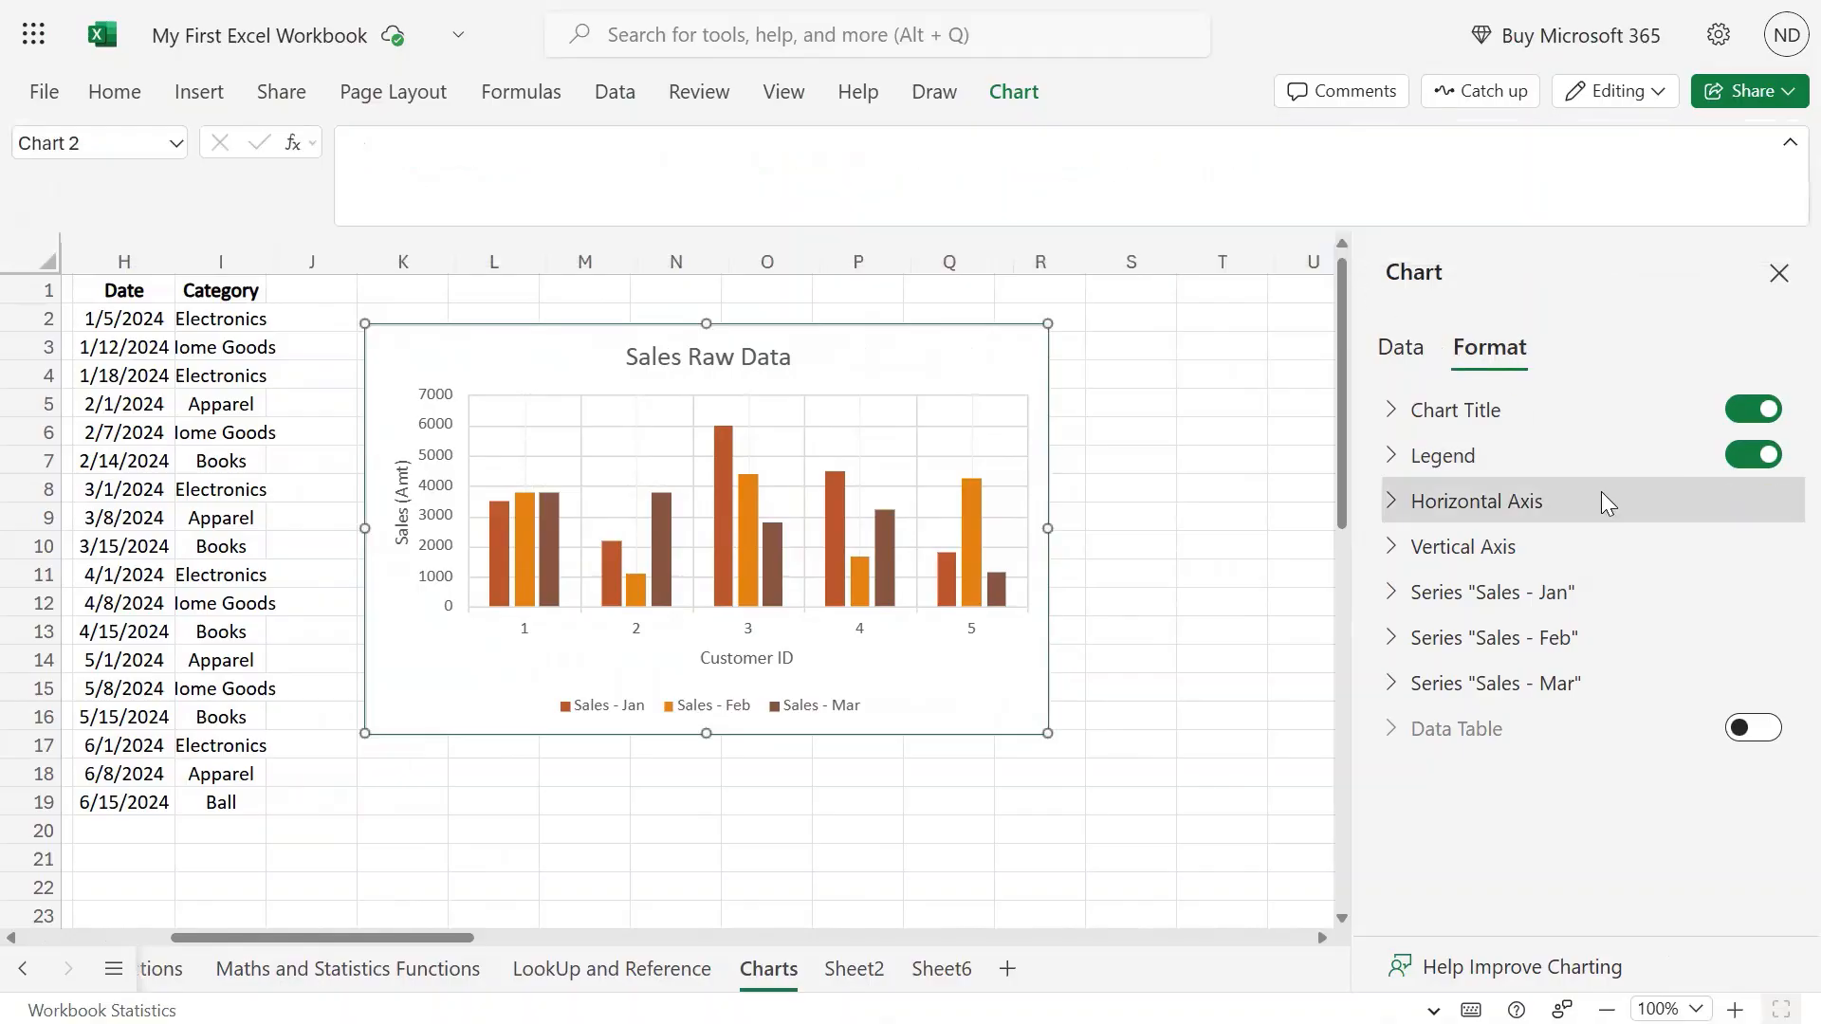
click(1009, 95)
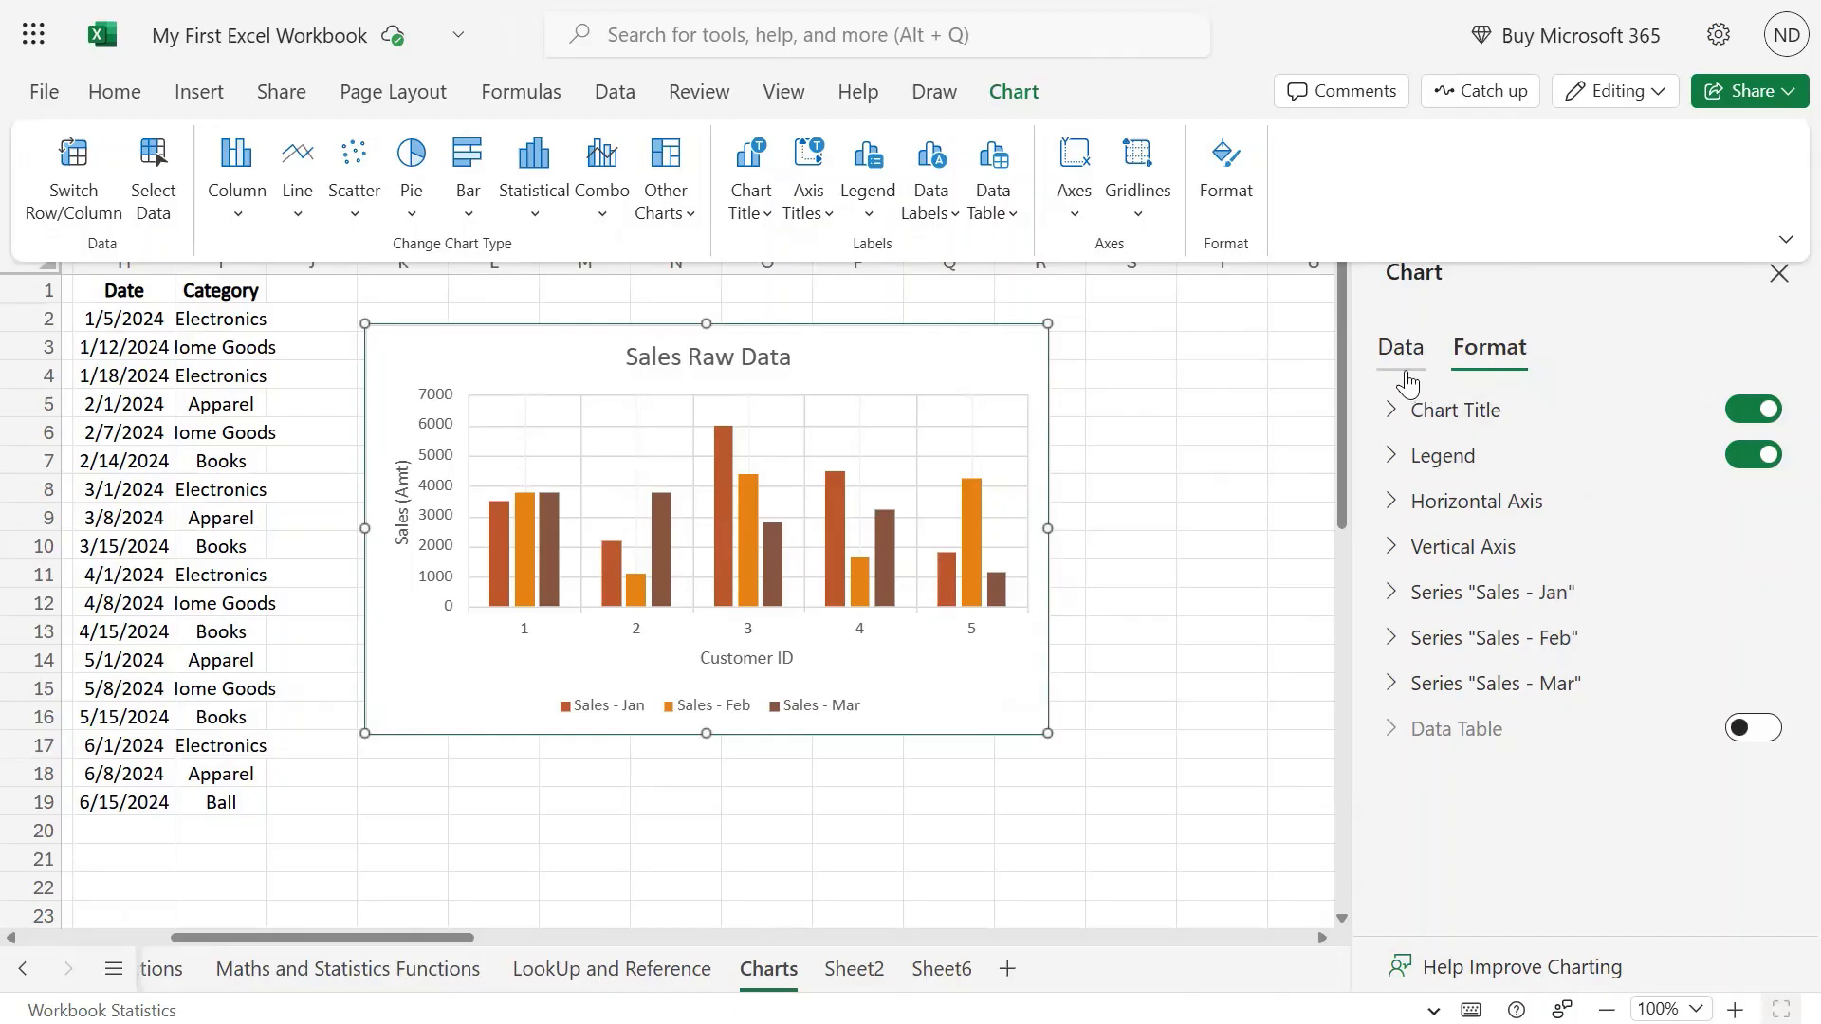
Select the Sales Raw Data chart and confirm its data source as =B1:D6.
click(1271, 453)
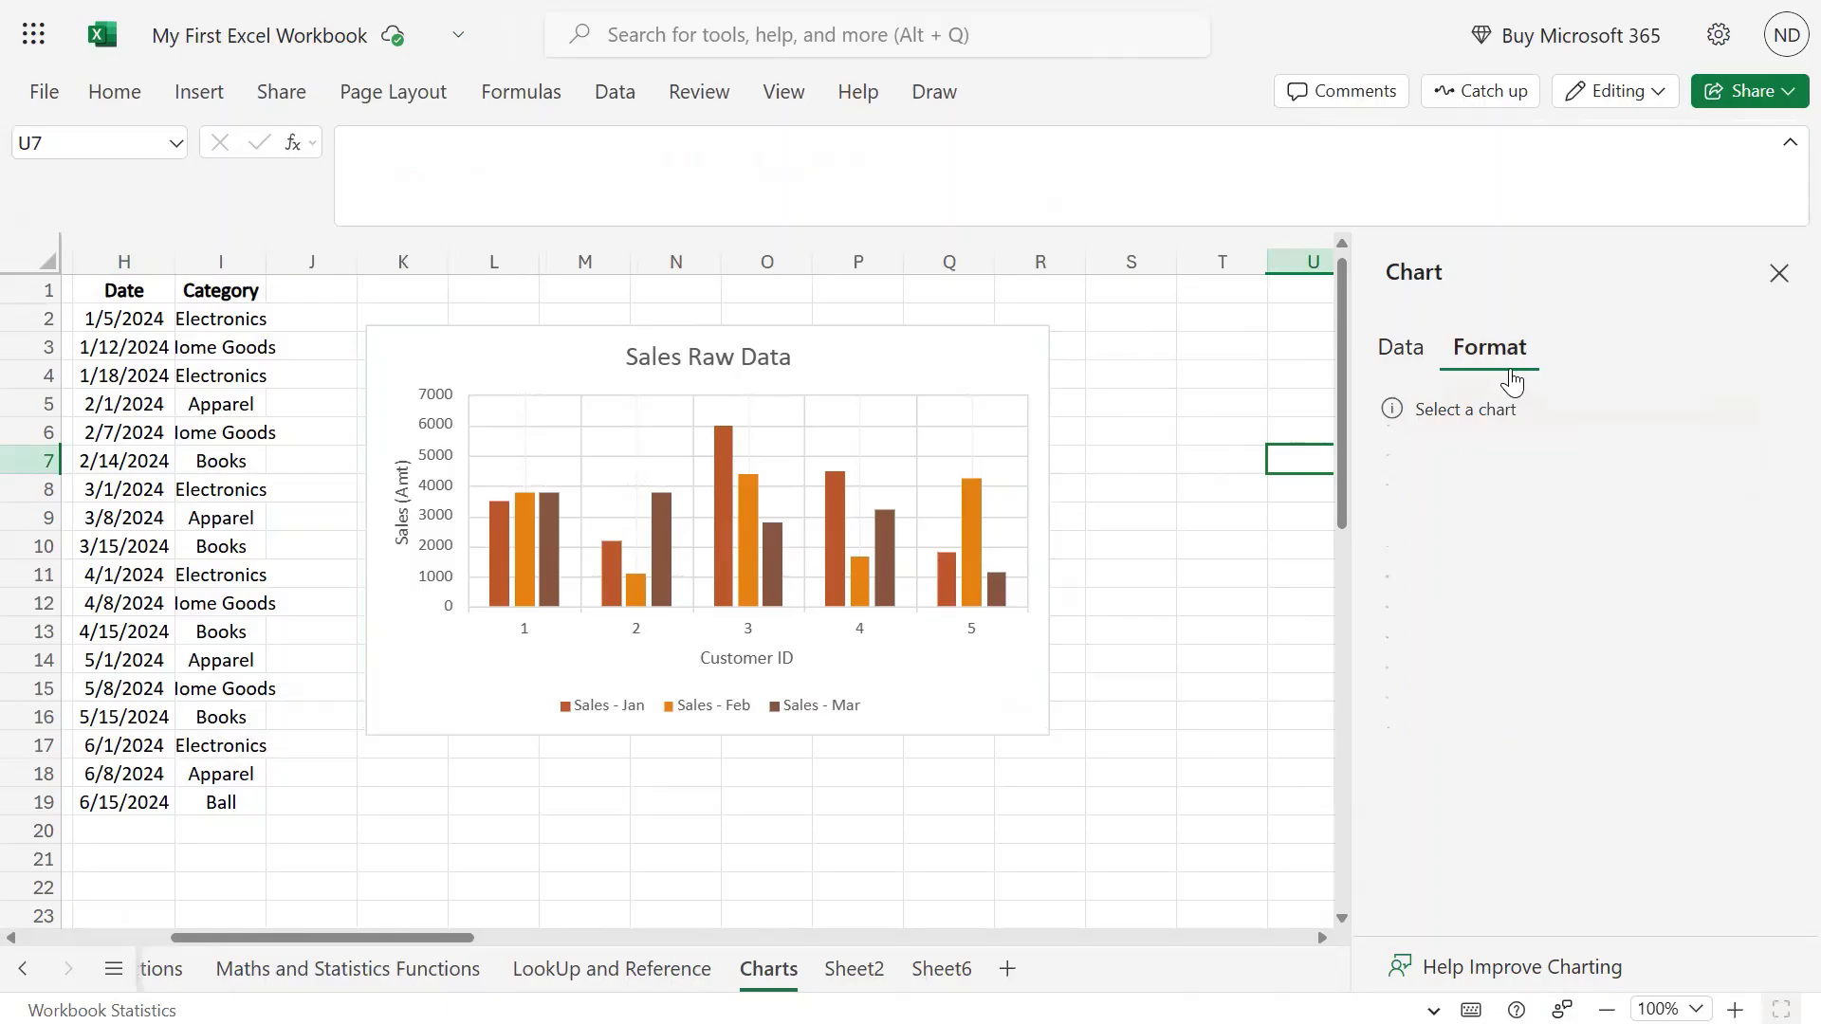
click(976, 343)
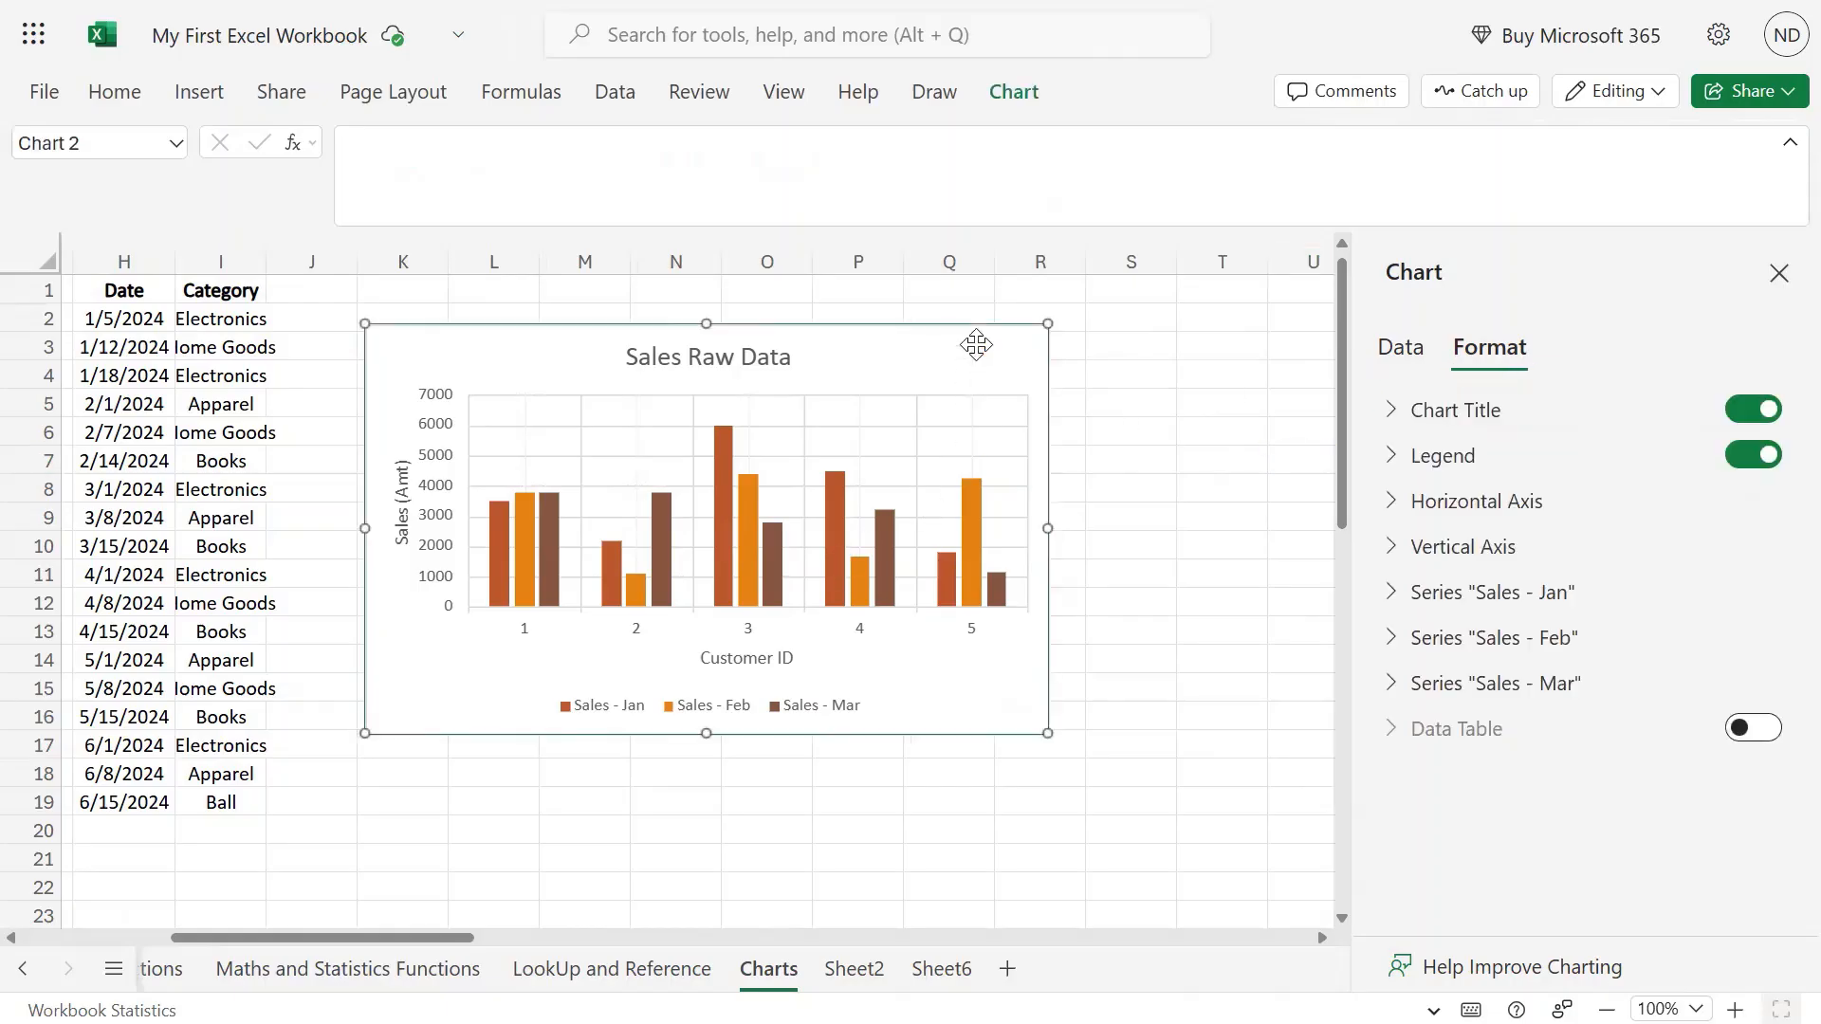
click(1414, 350)
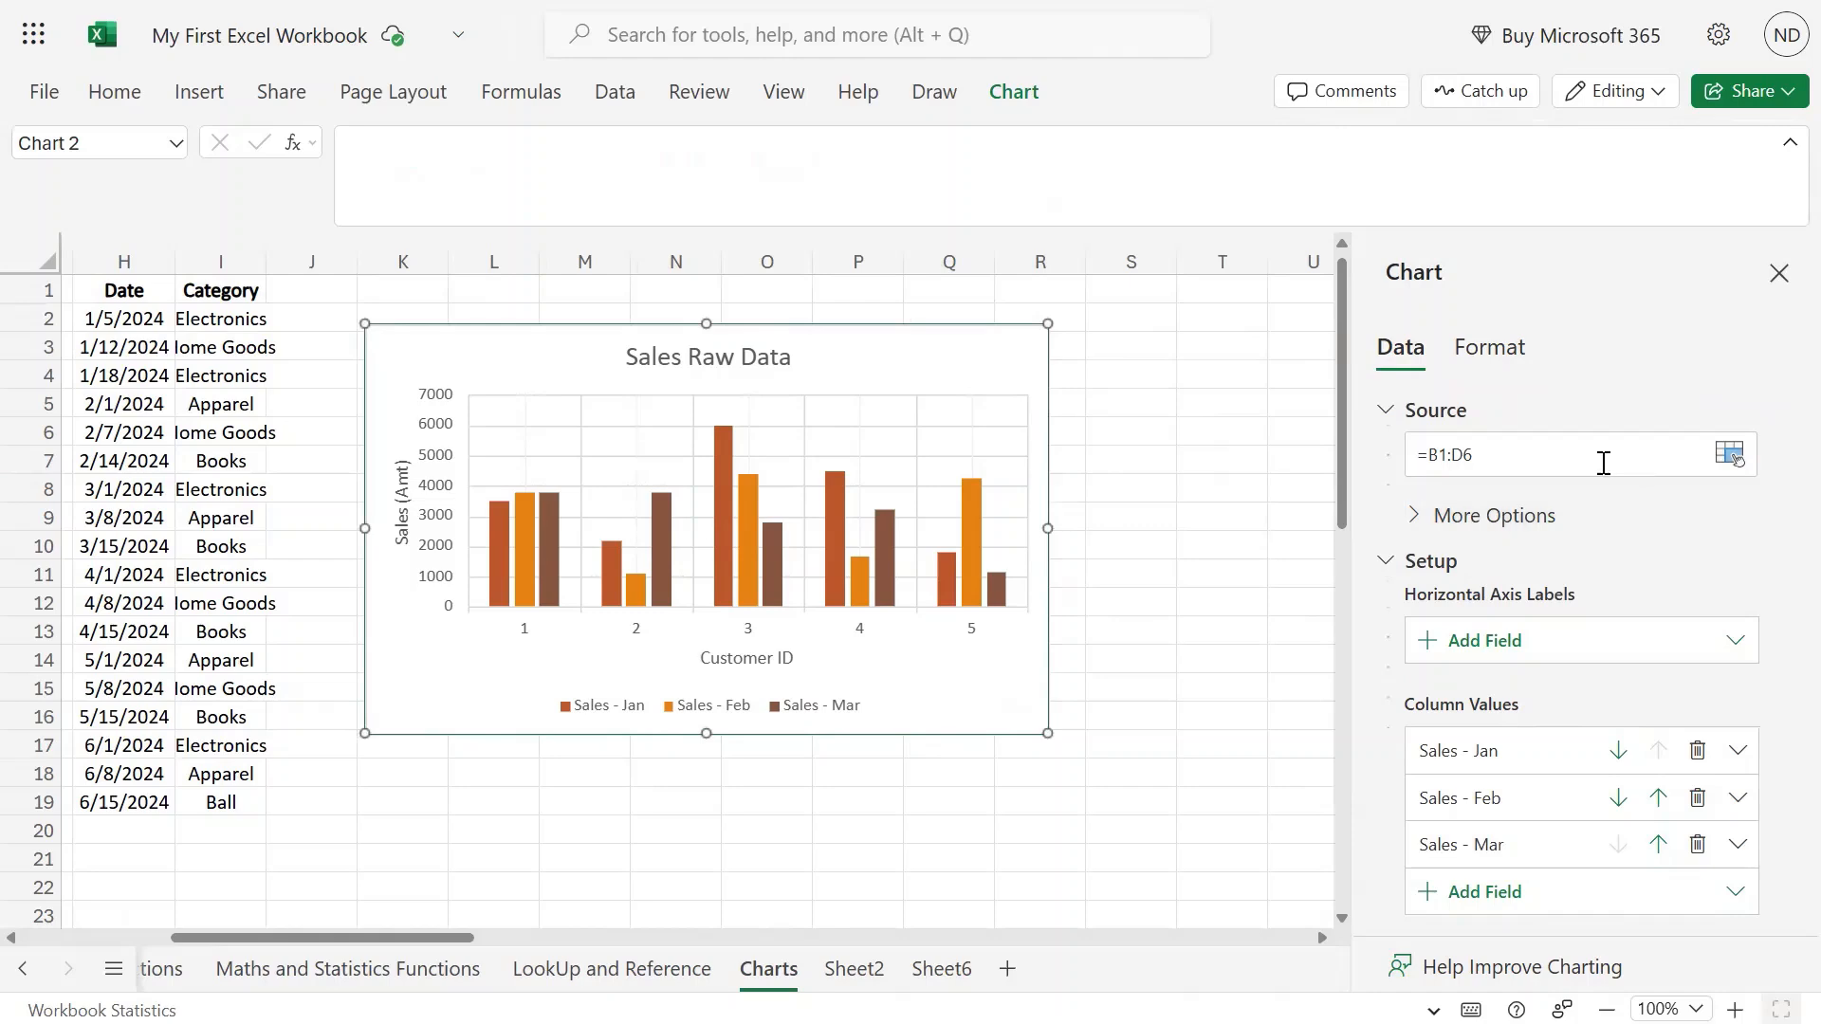
drag(1528, 457, 1425, 455)
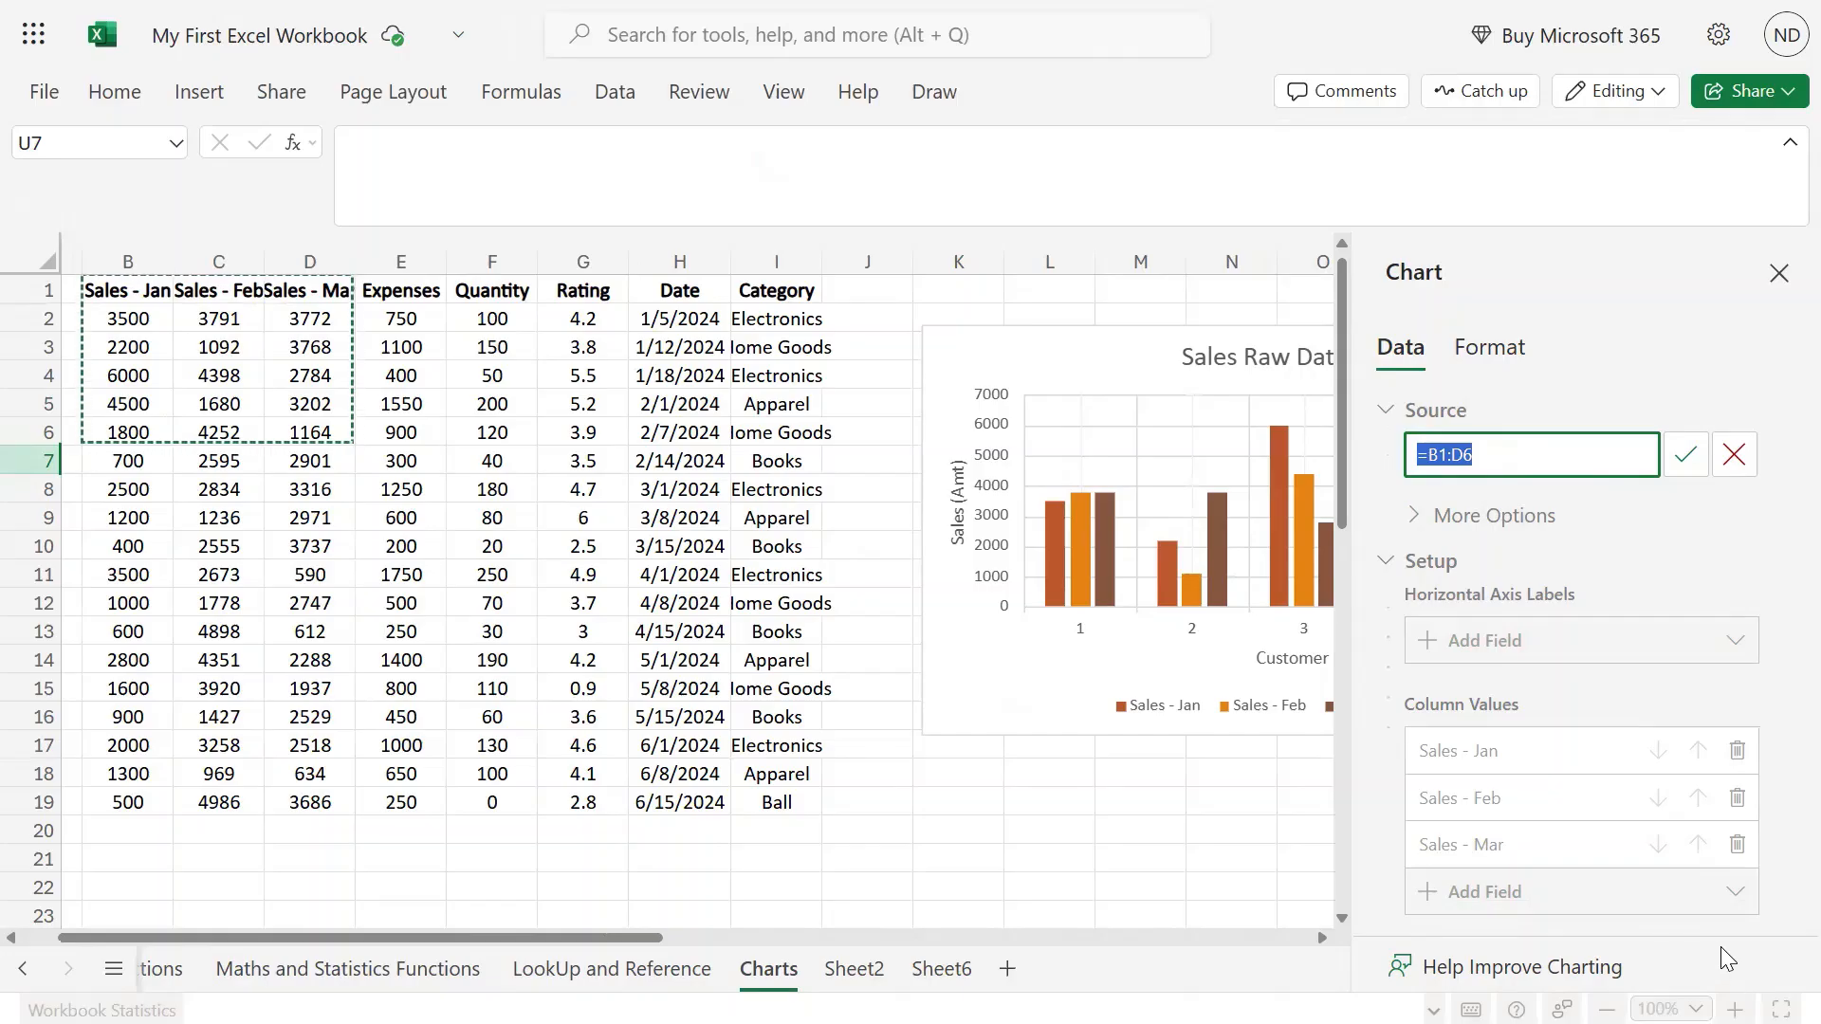
click(1492, 456)
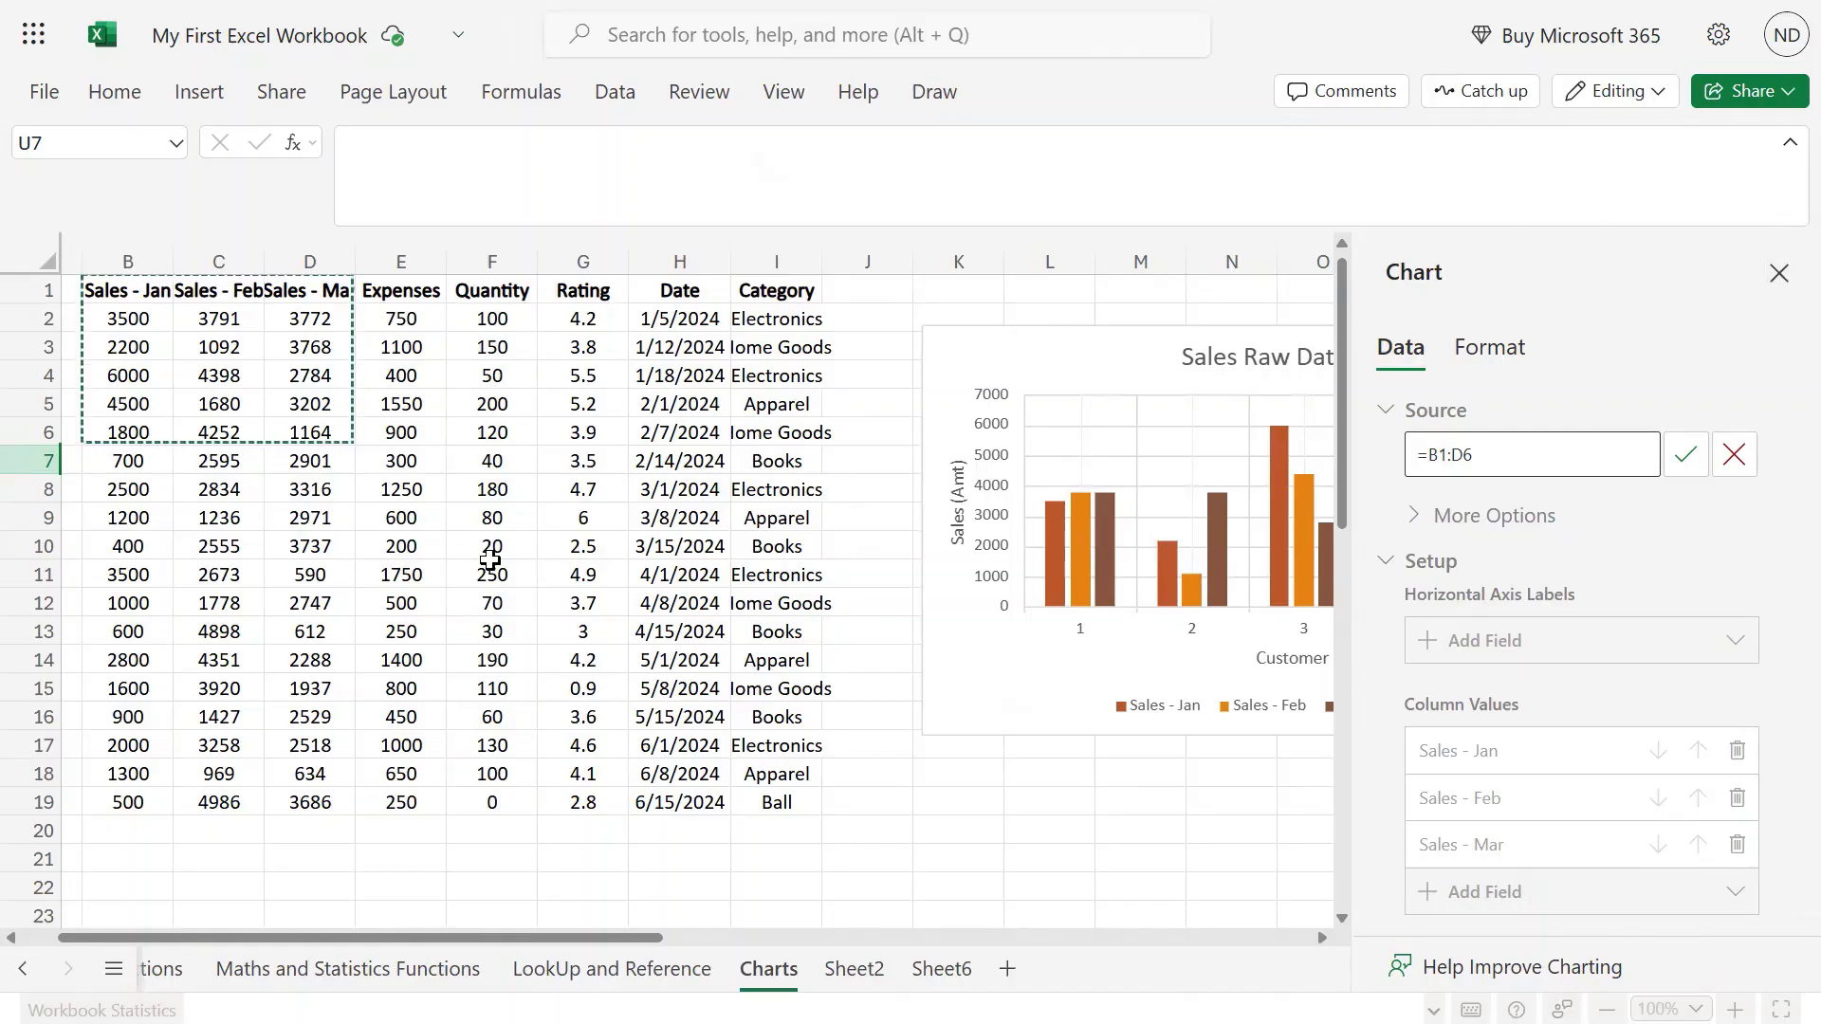
click(1687, 457)
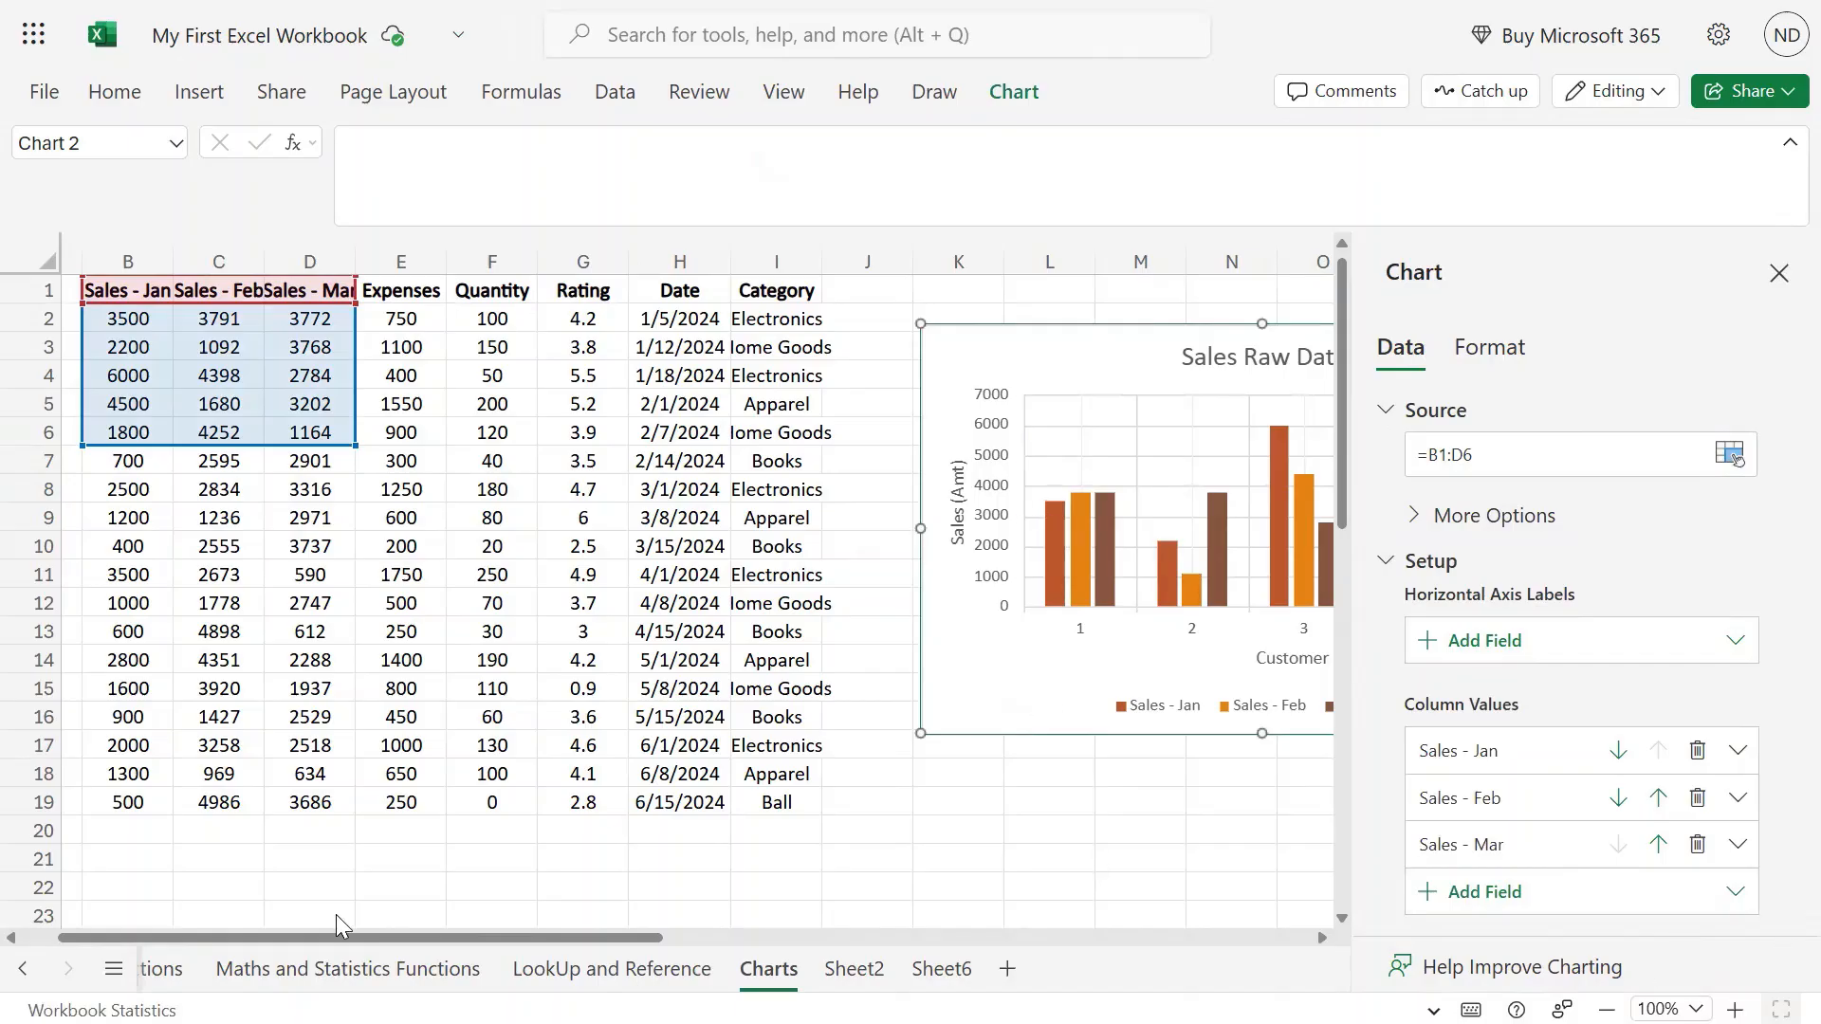
drag(232, 933, 364, 933)
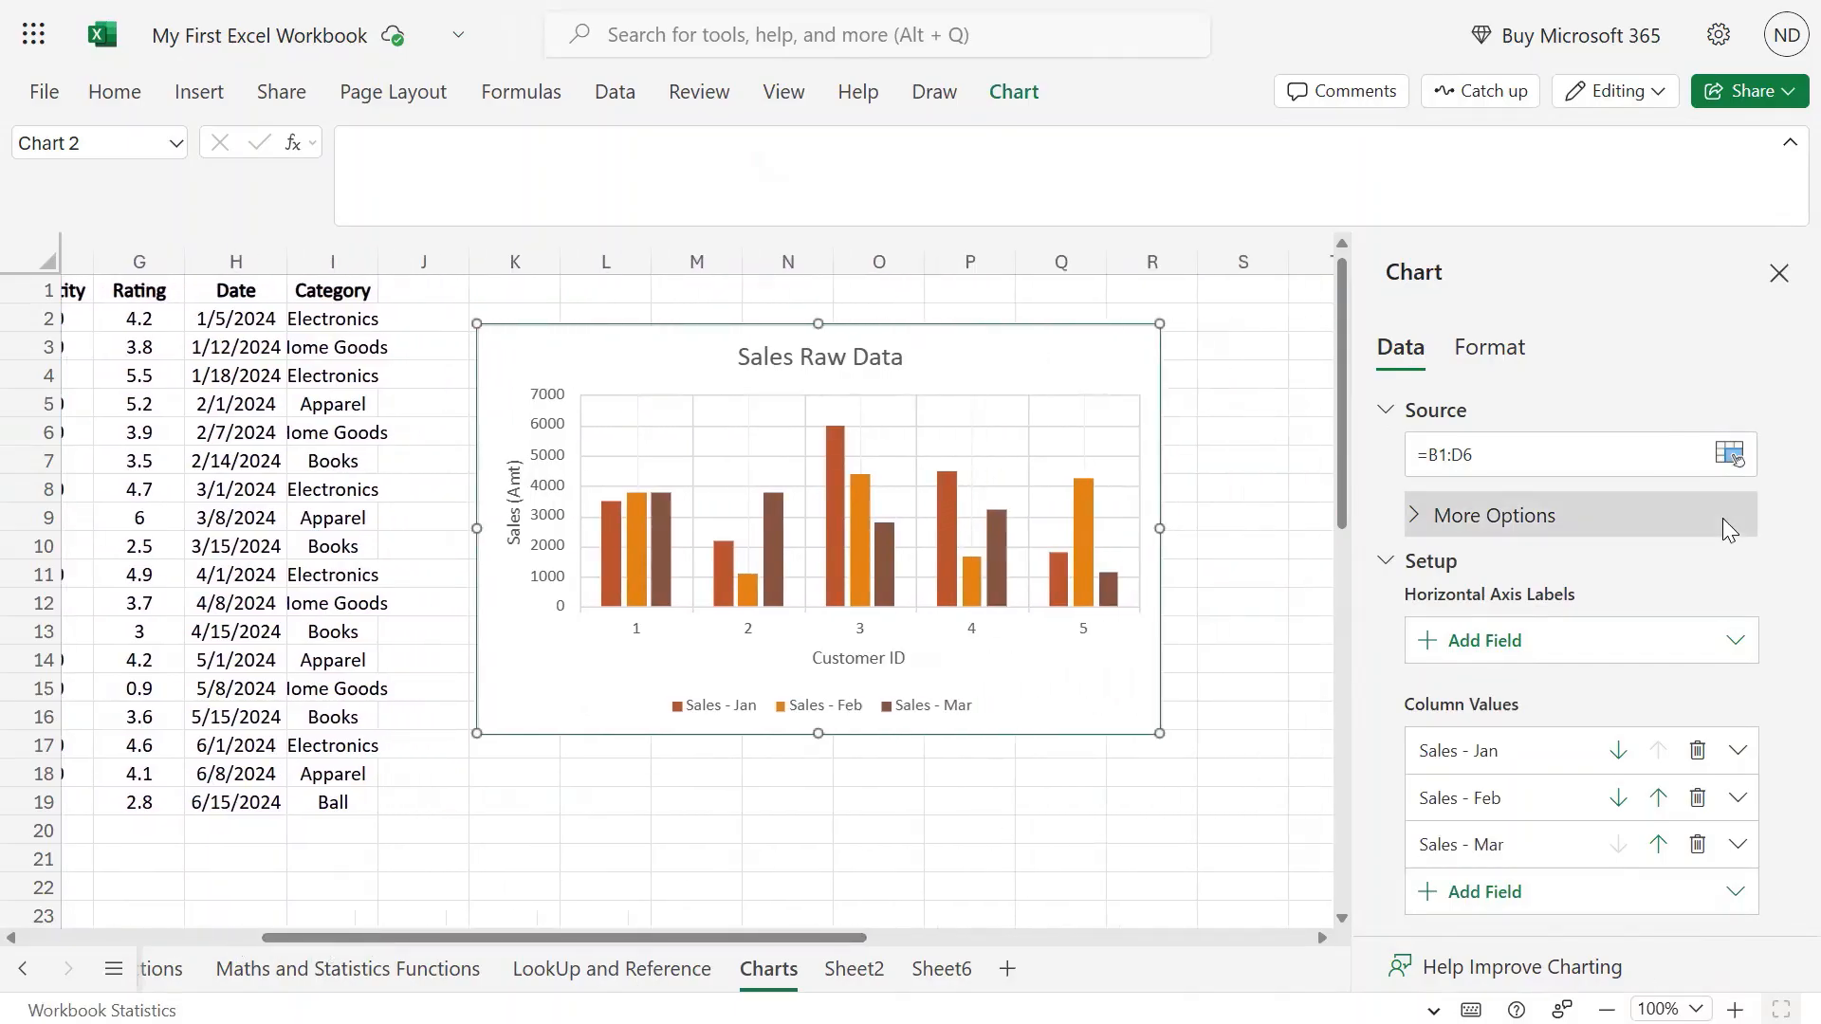
Under More Options, try splitting data fields by rows, then return to columns.
click(1414, 519)
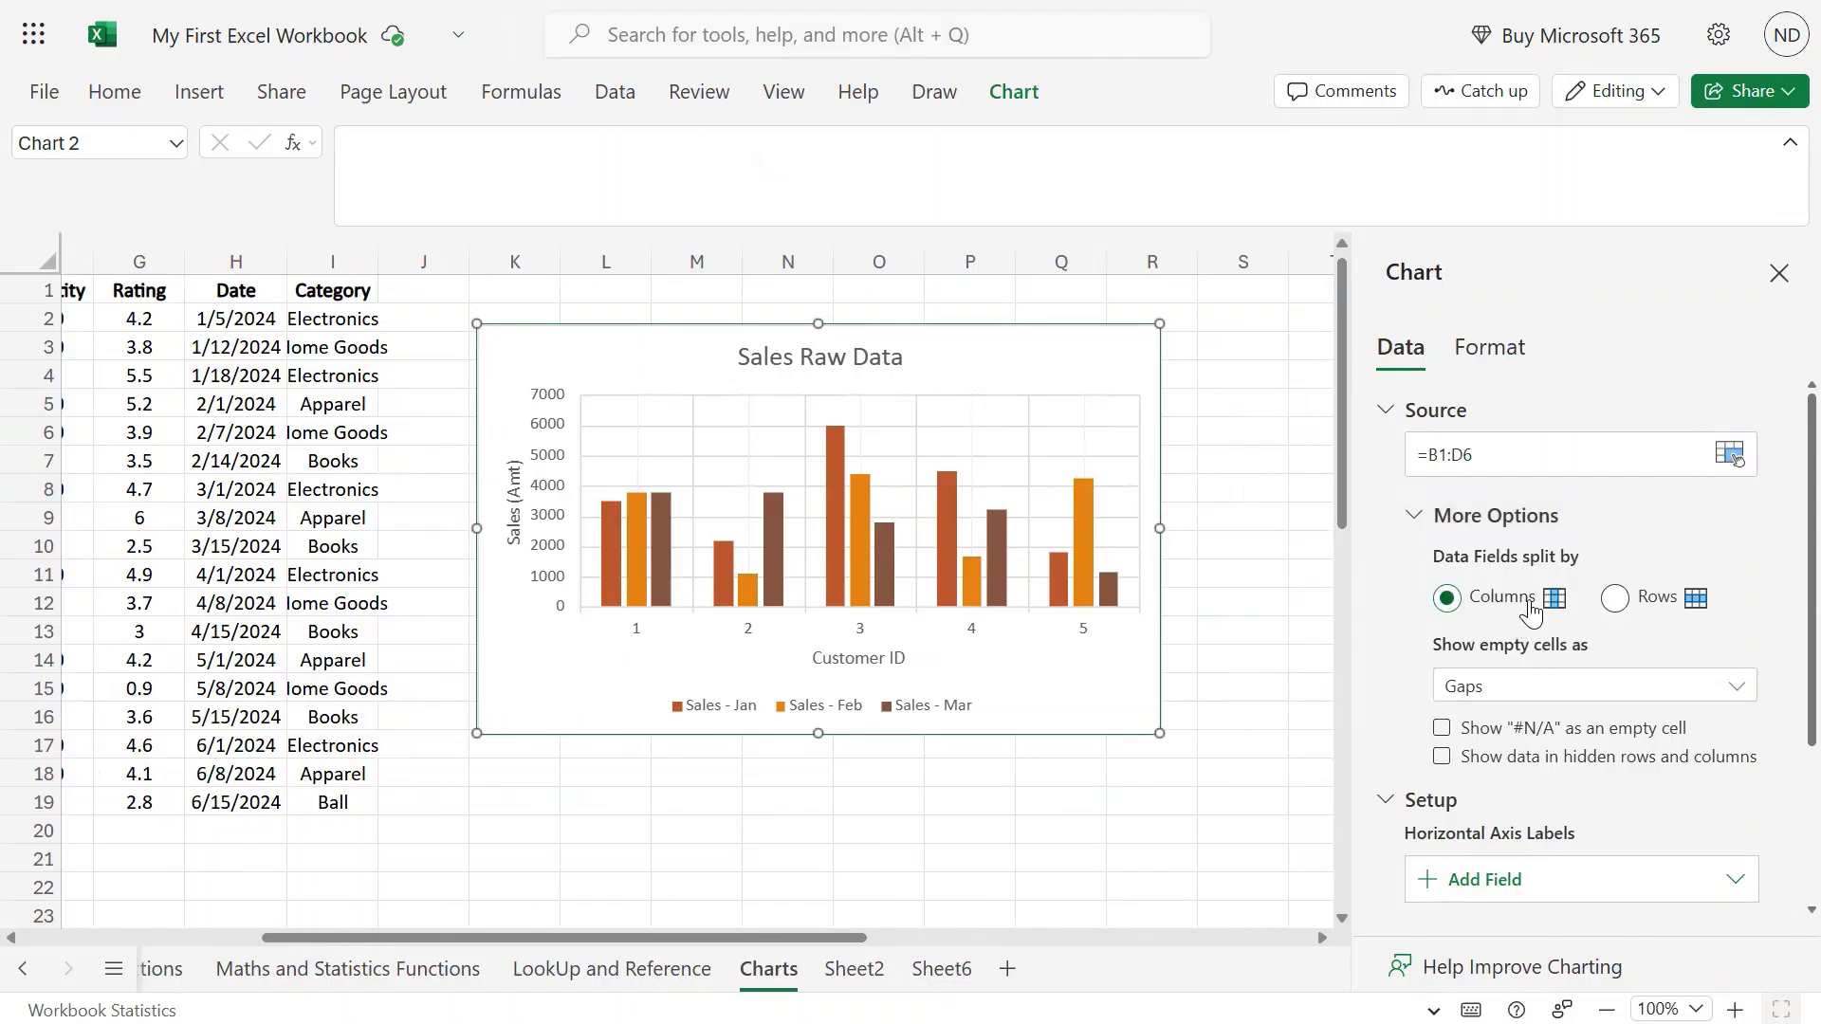
click(1626, 604)
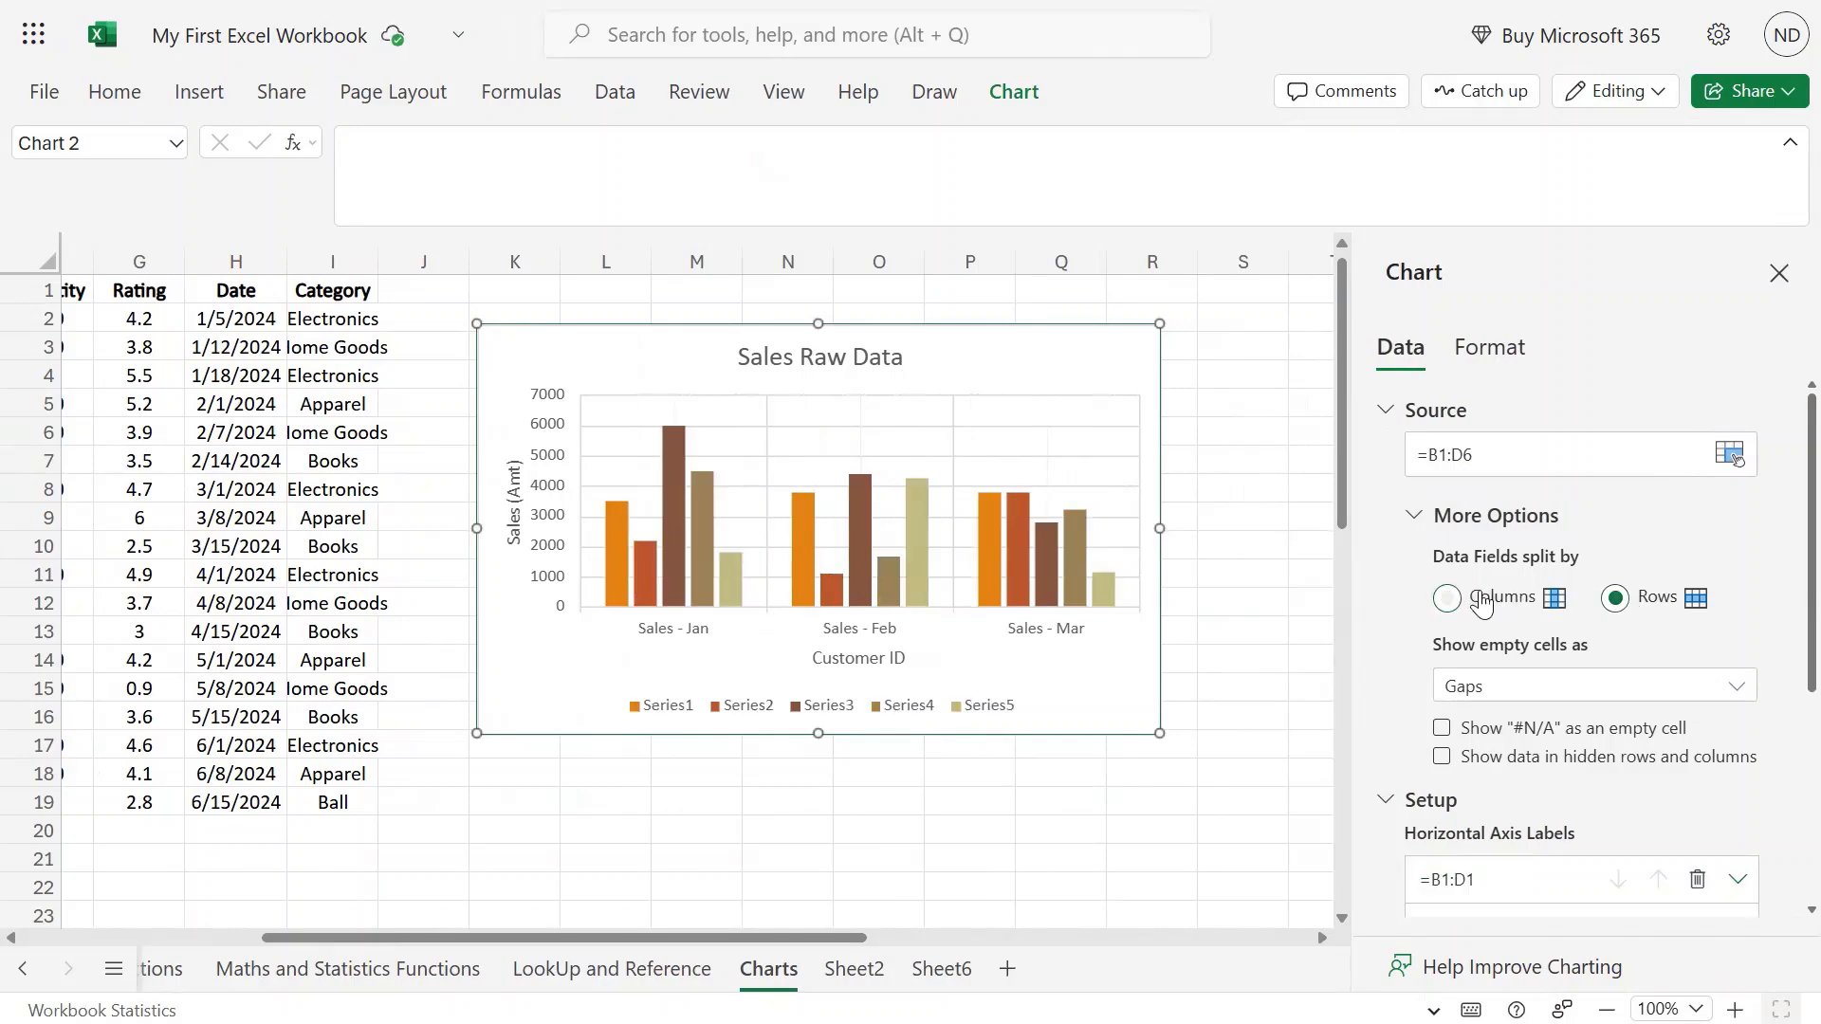
click(1451, 599)
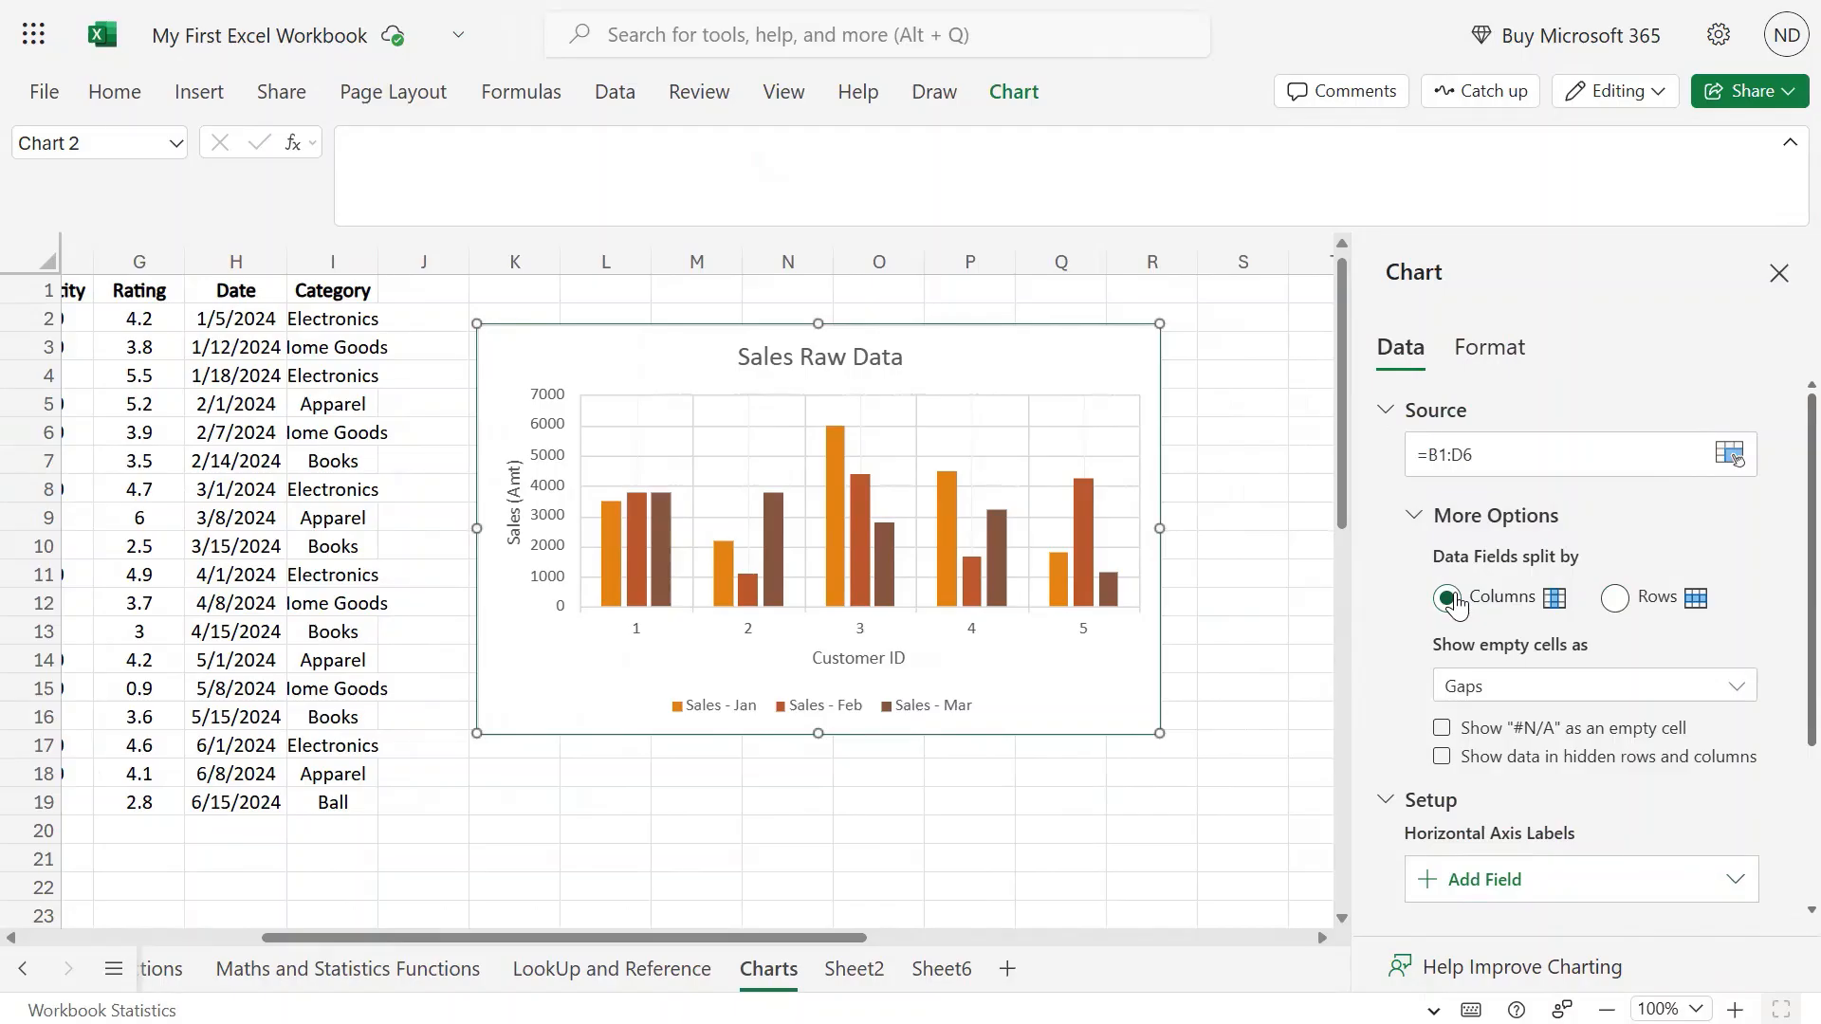
Toggle Switch Row/Column several times, ending with customers on the horizontal axis.
click(1038, 95)
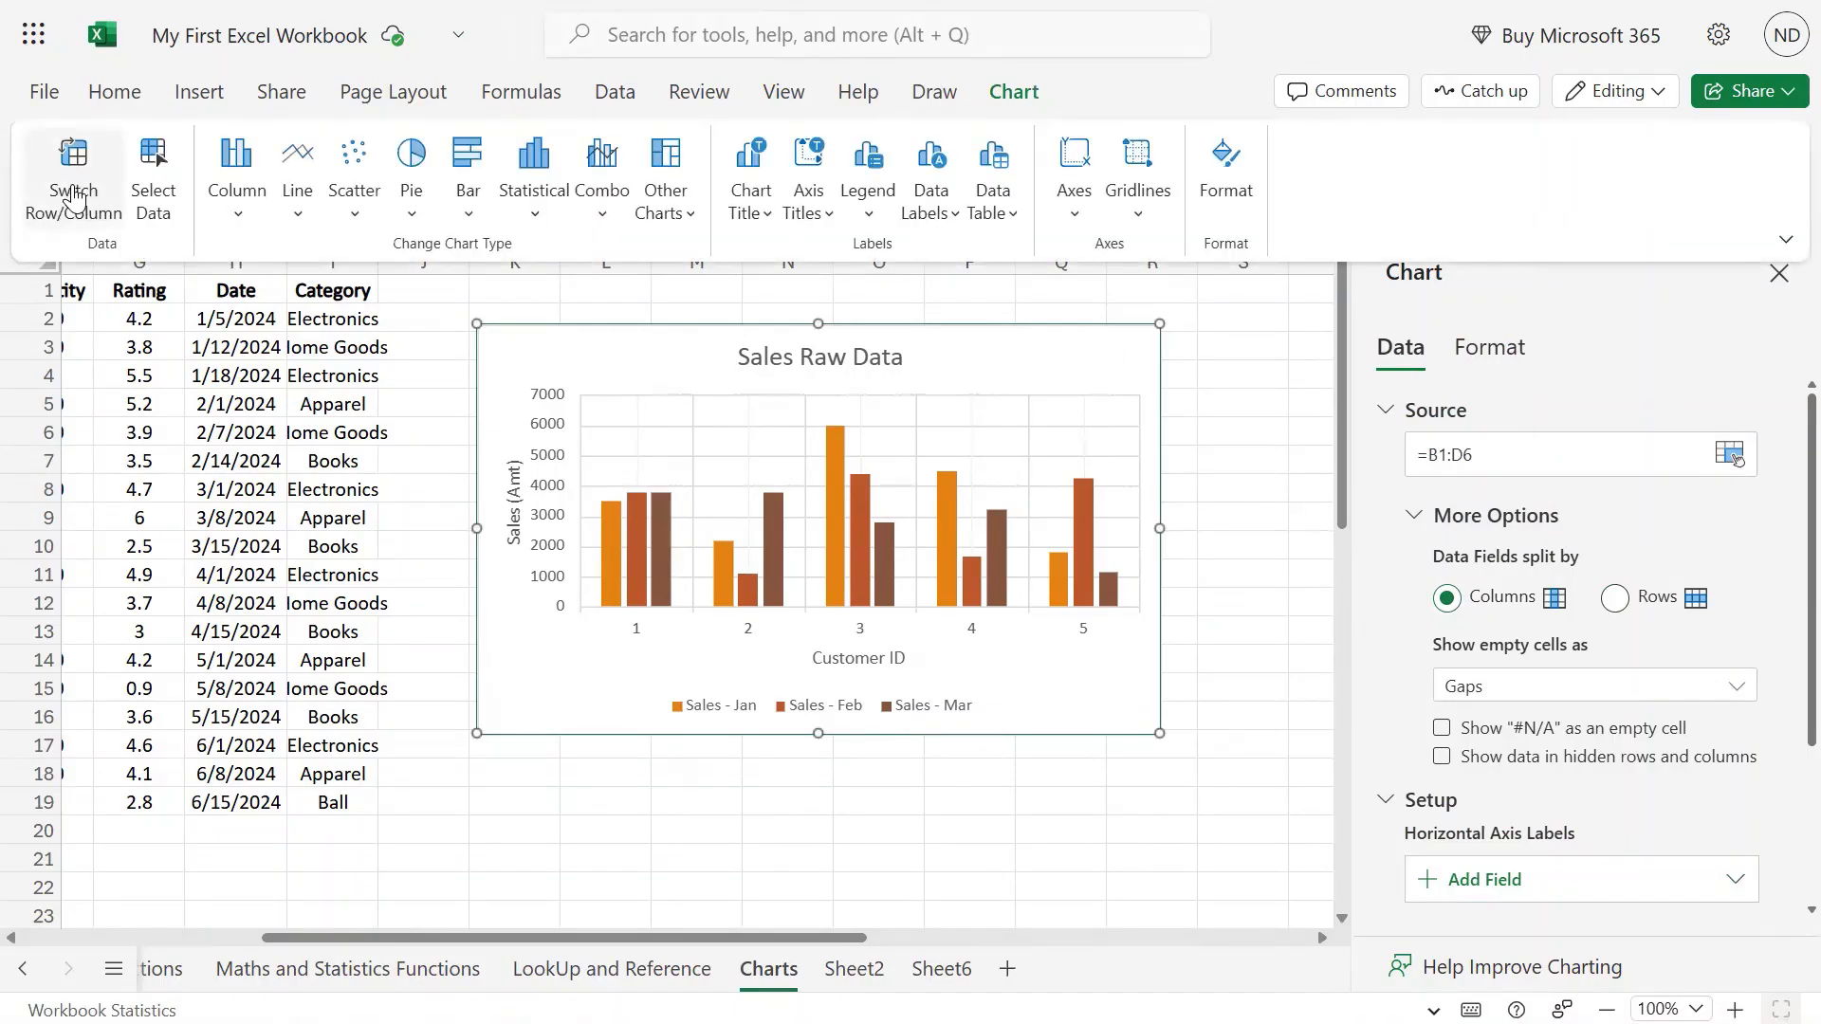
click(76, 199)
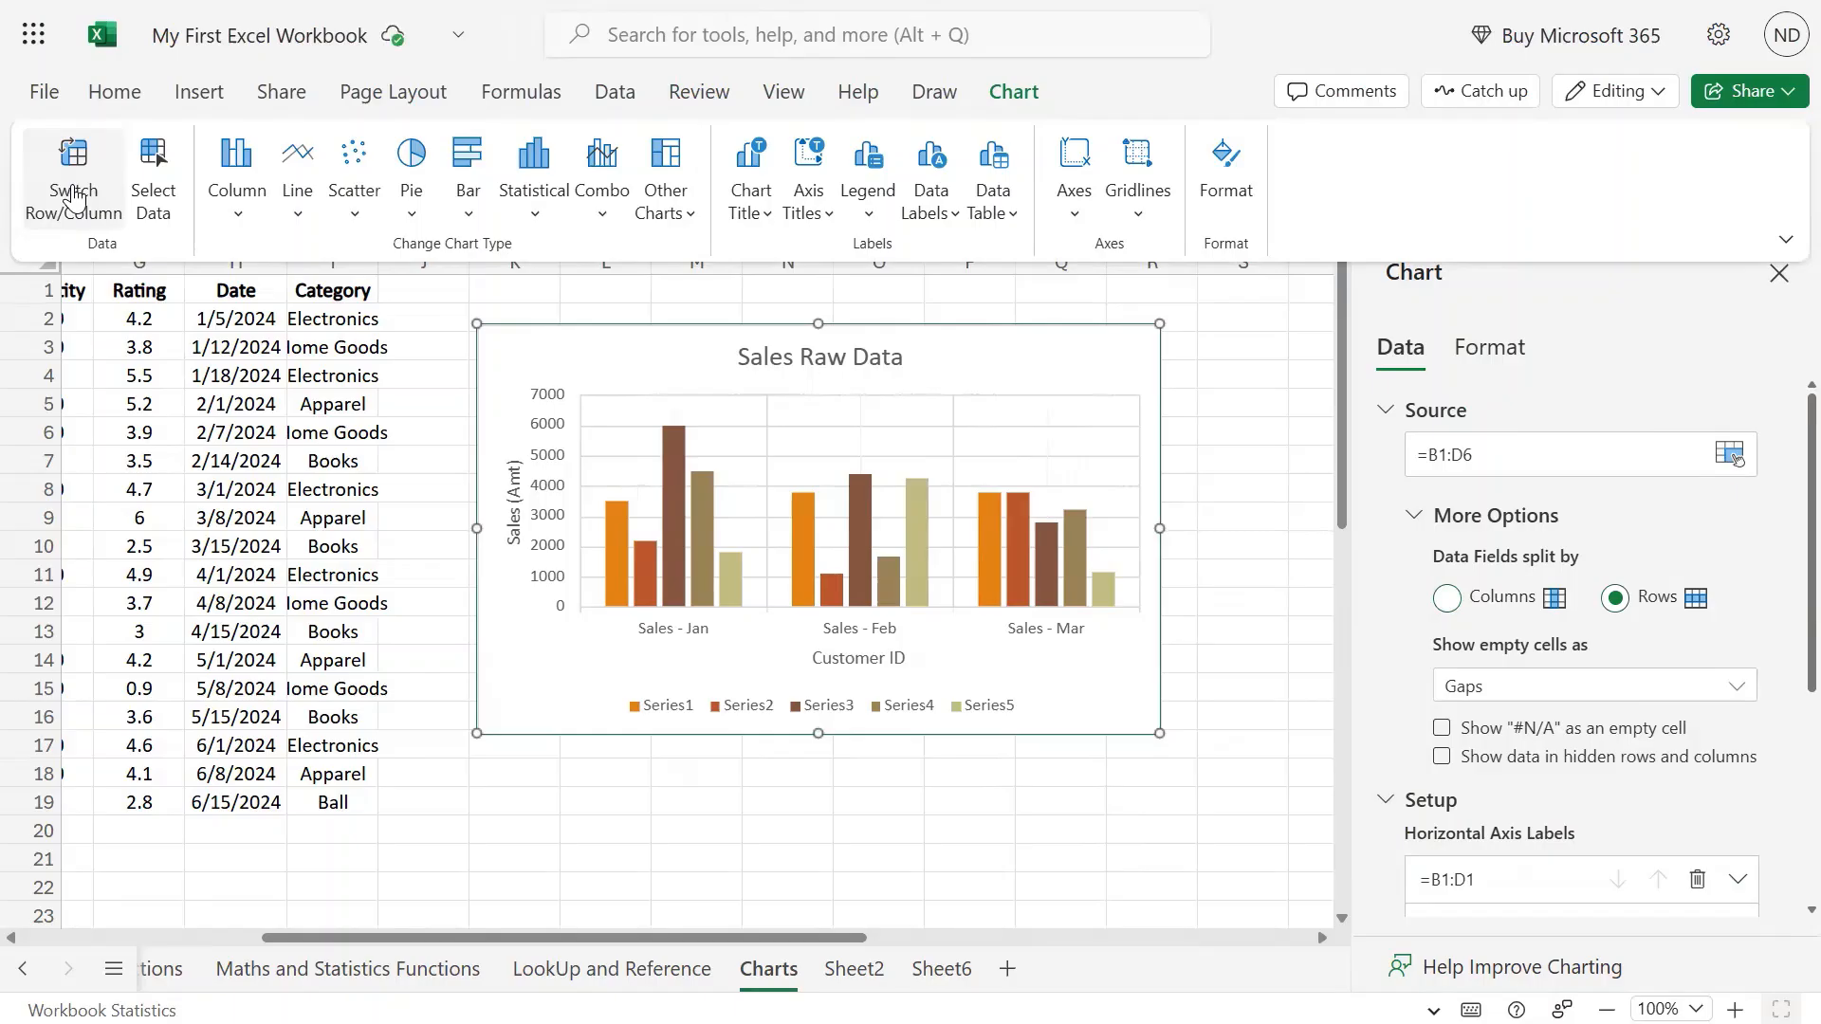
click(76, 199)
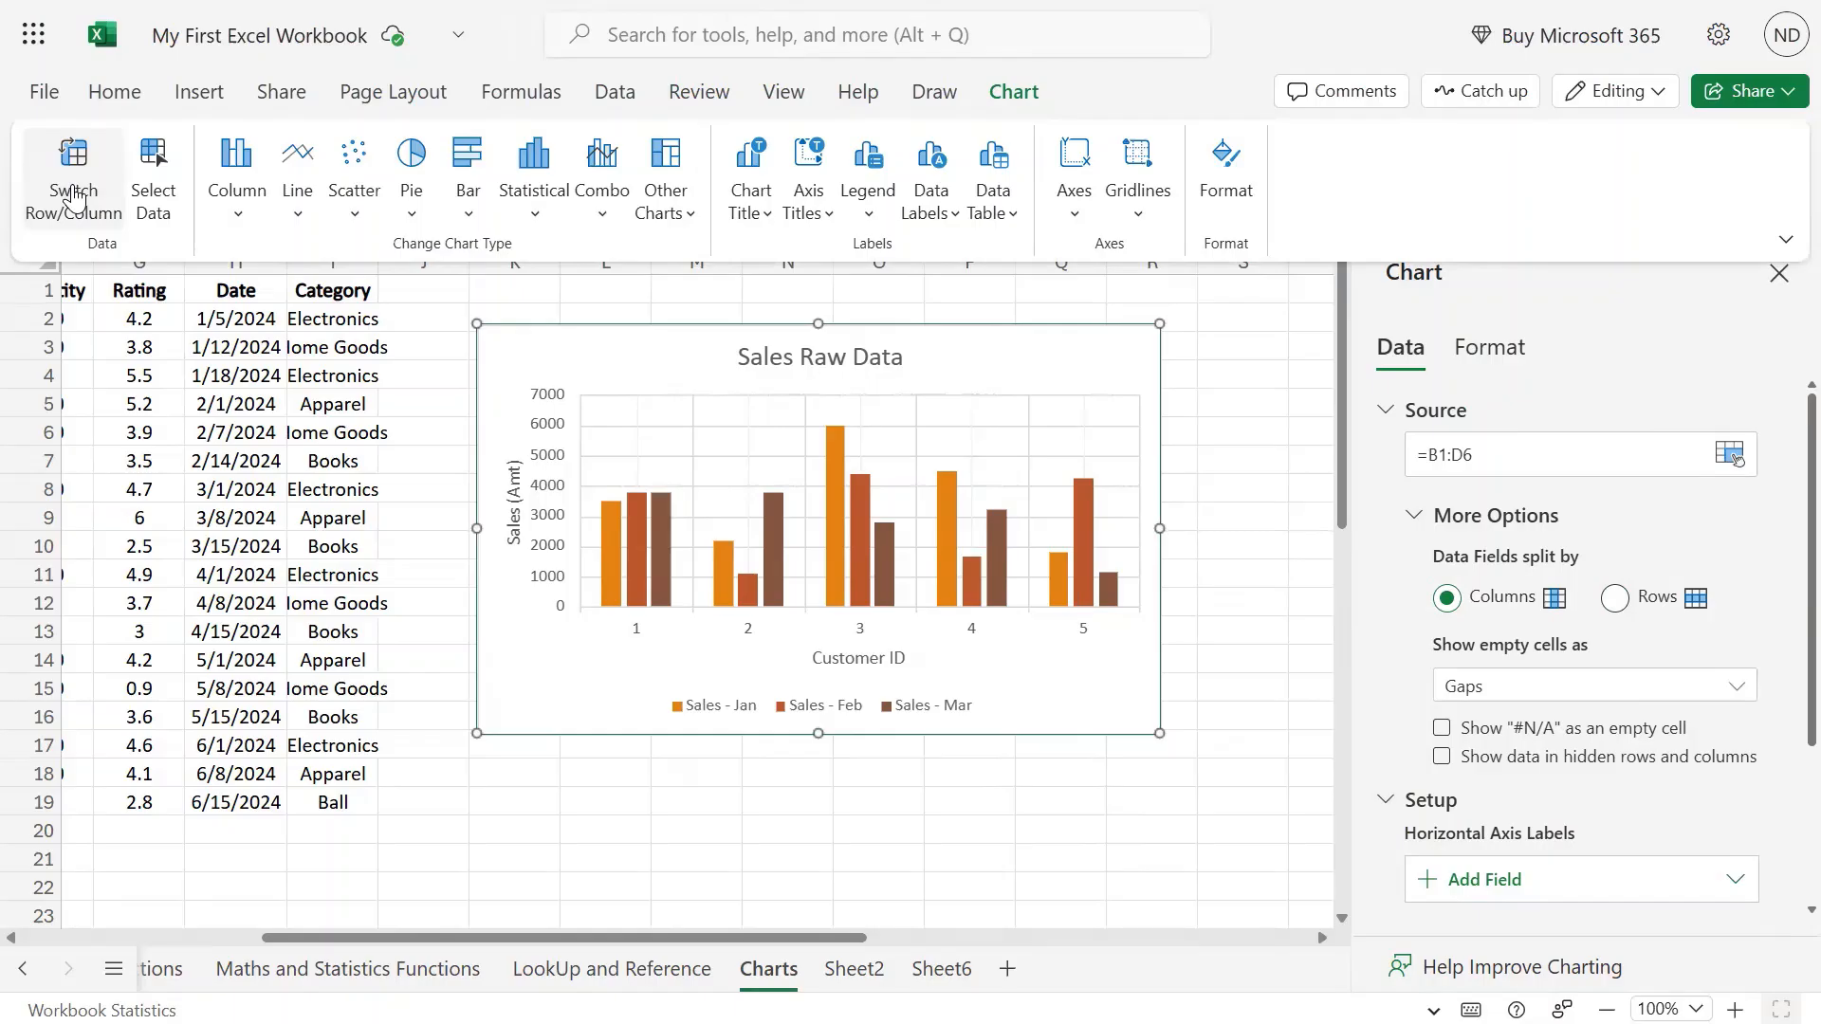
click(76, 199)
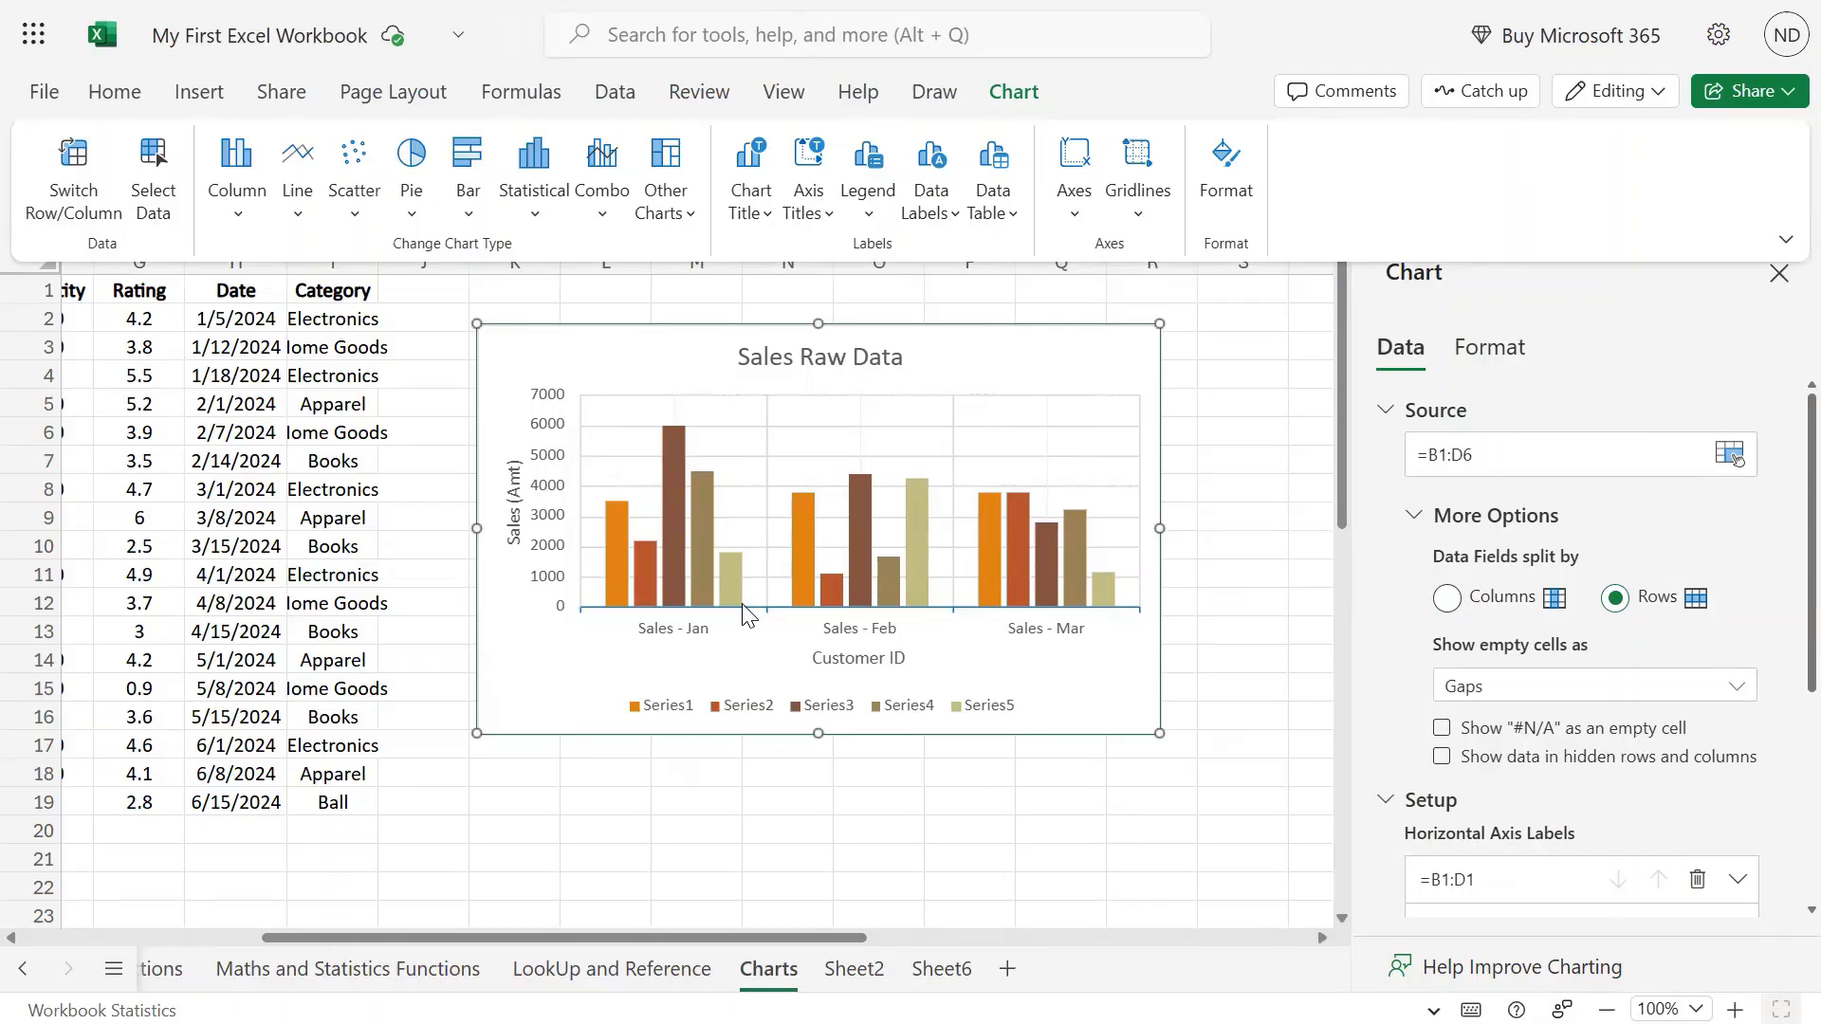
click(63, 204)
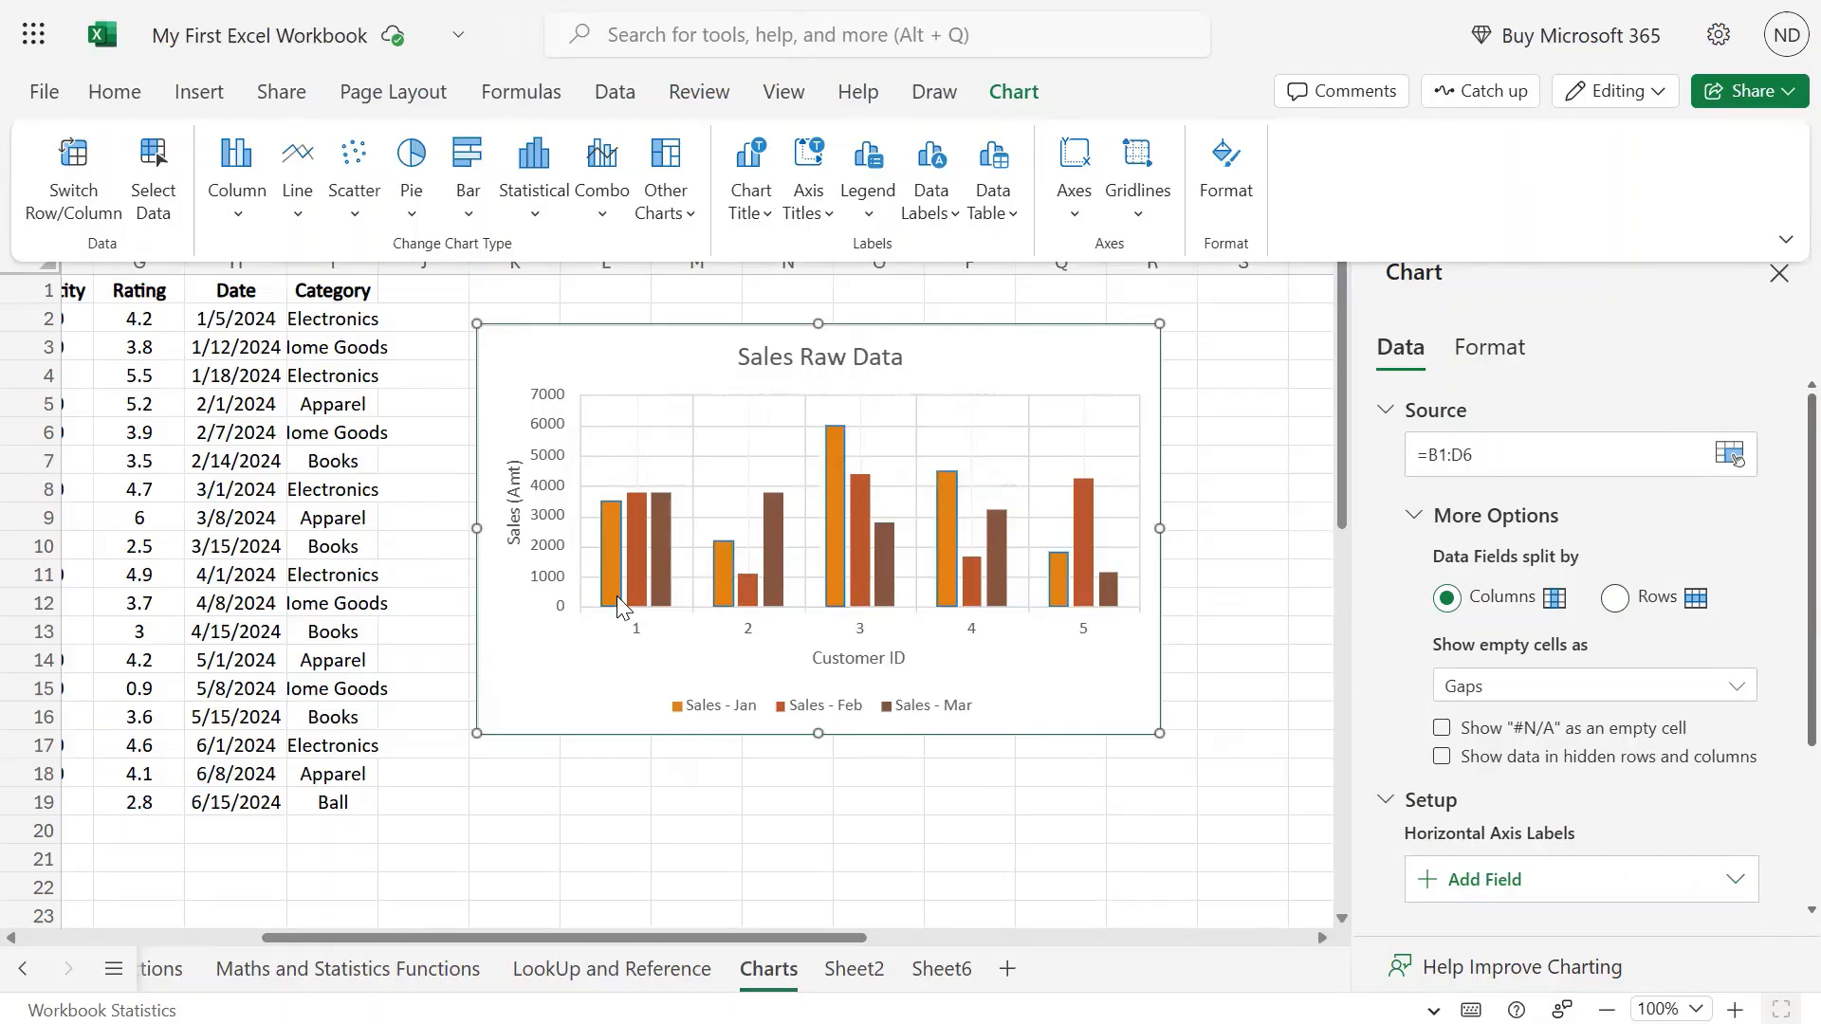
mouse_move(659, 595)
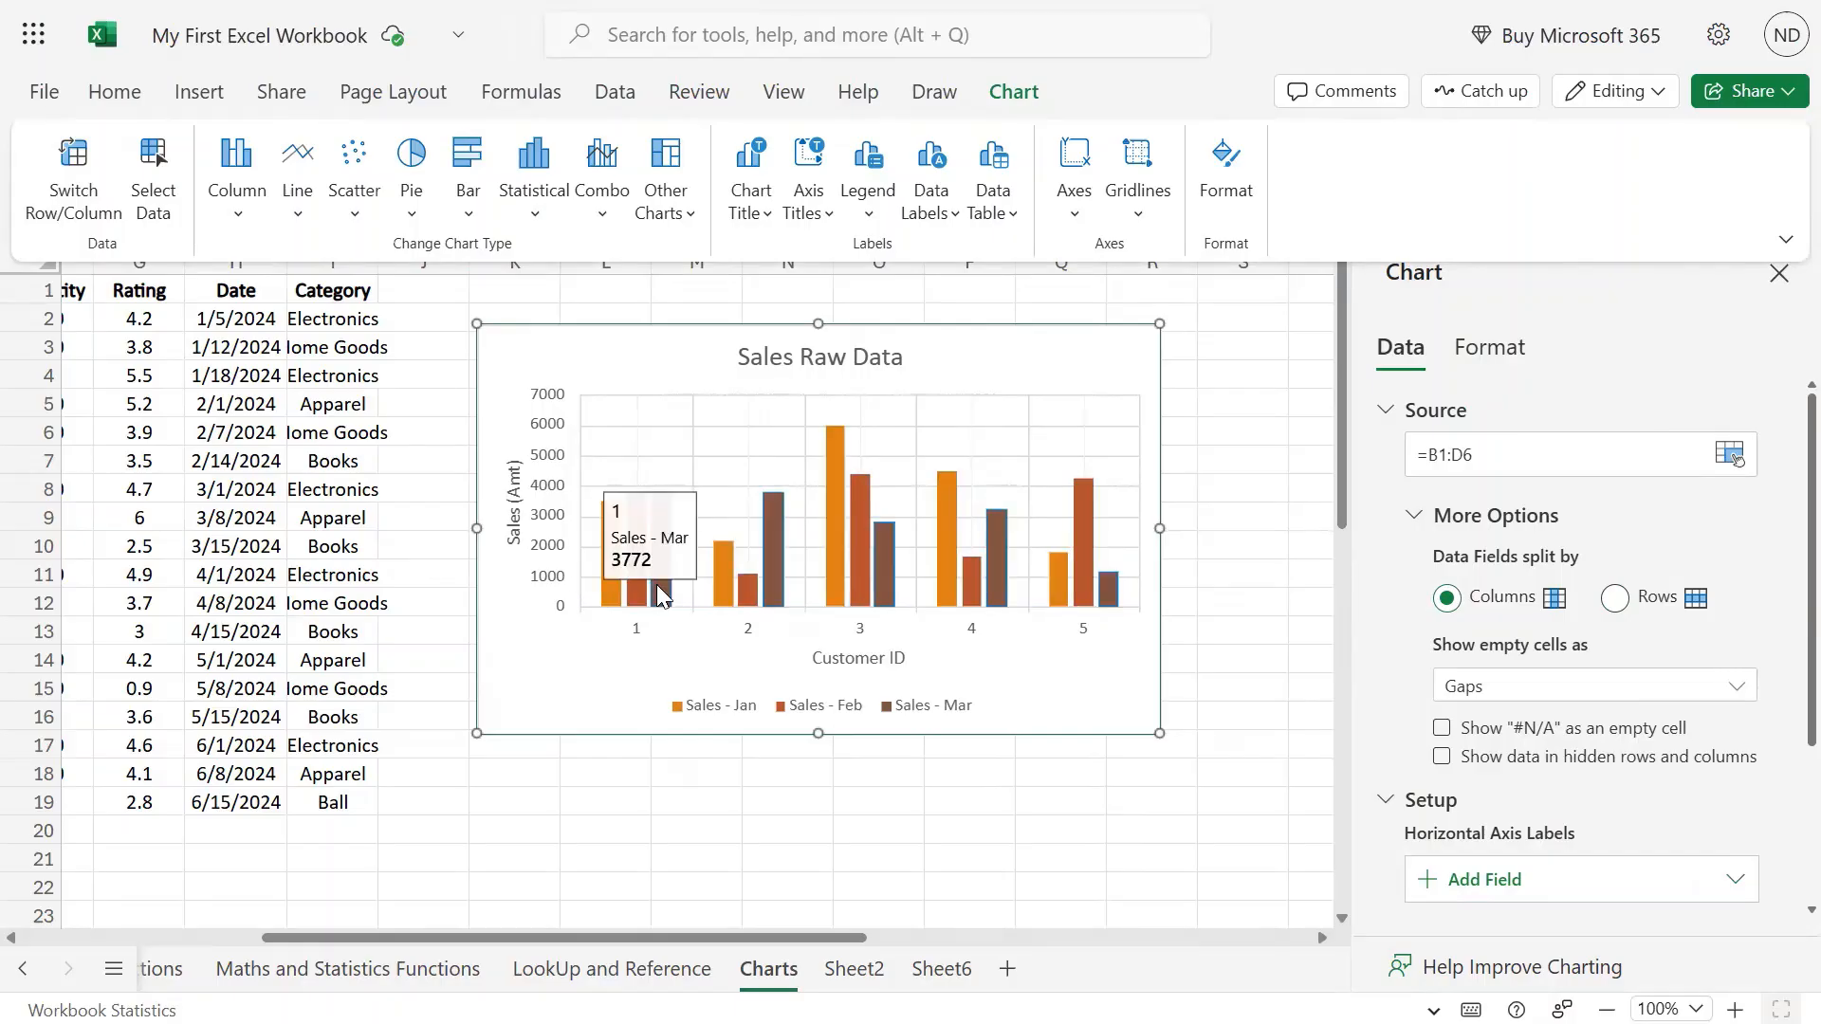
Try the empty-cell (zero, gaps), #N/A-as-empty and hidden-data options, leaving the defaults.
scroll(1783, 626, down, 3)
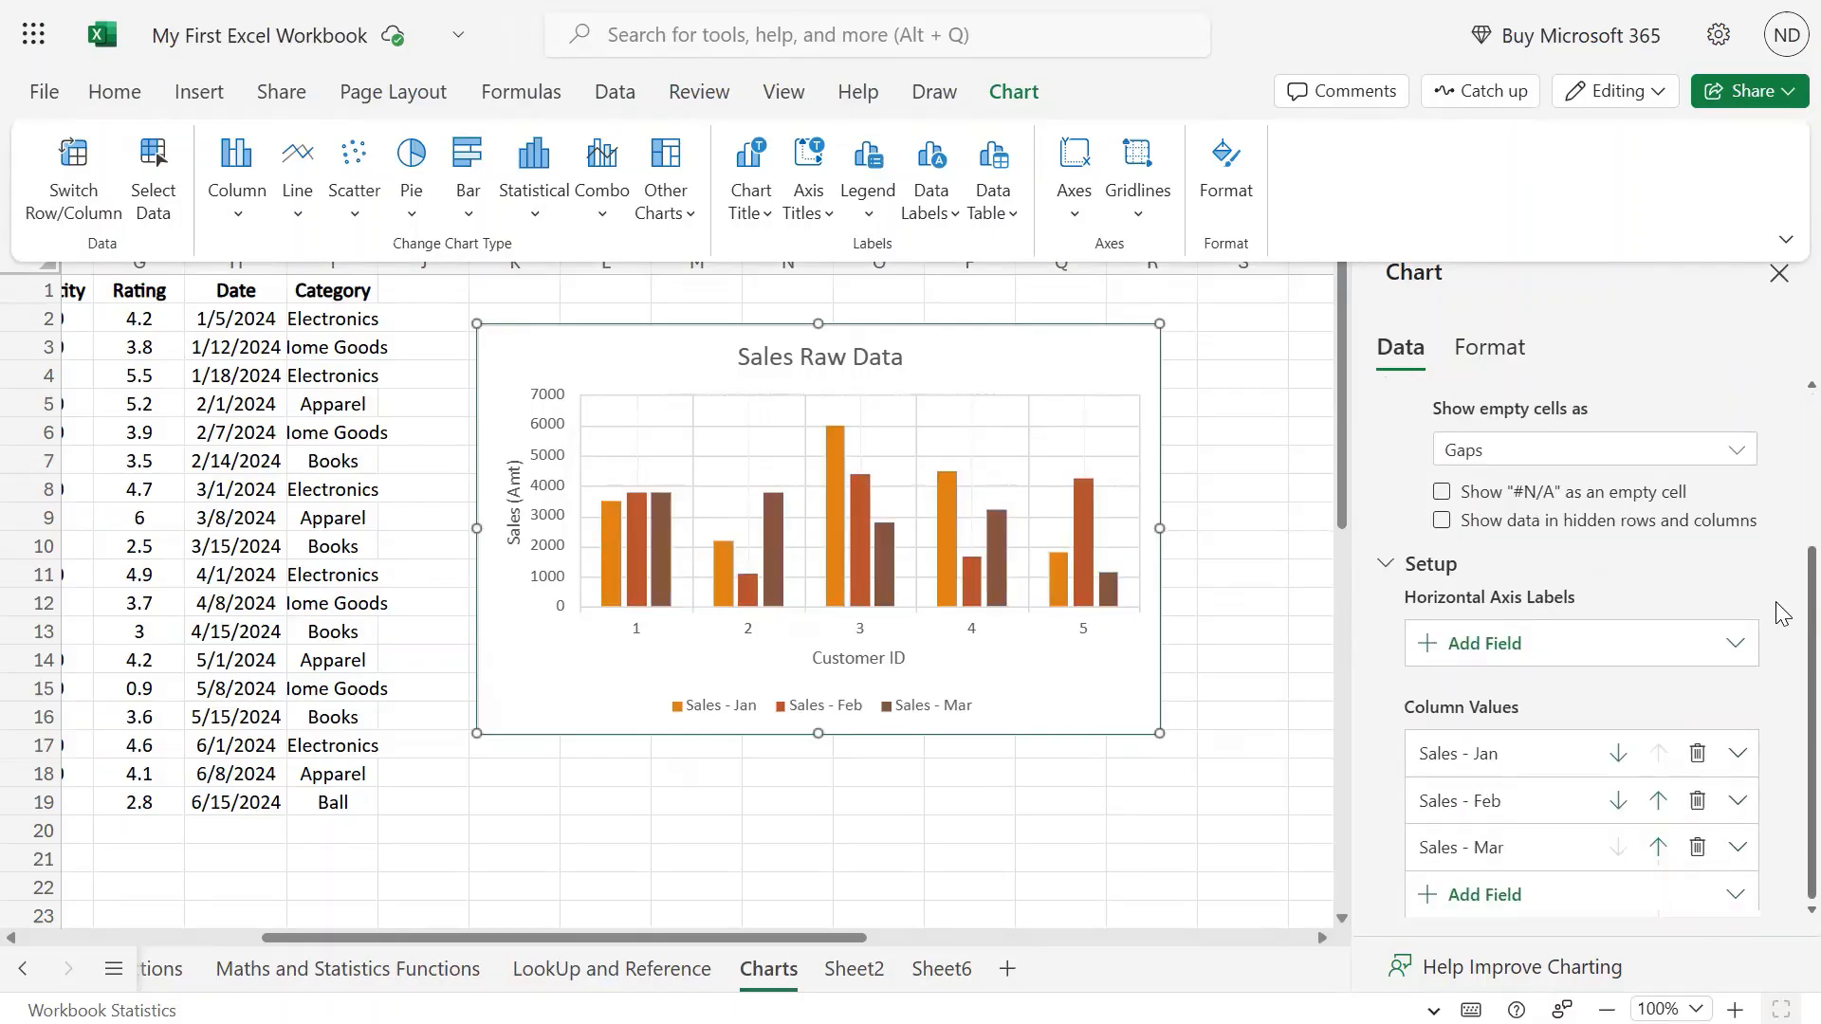
scroll(1764, 636, up, 3)
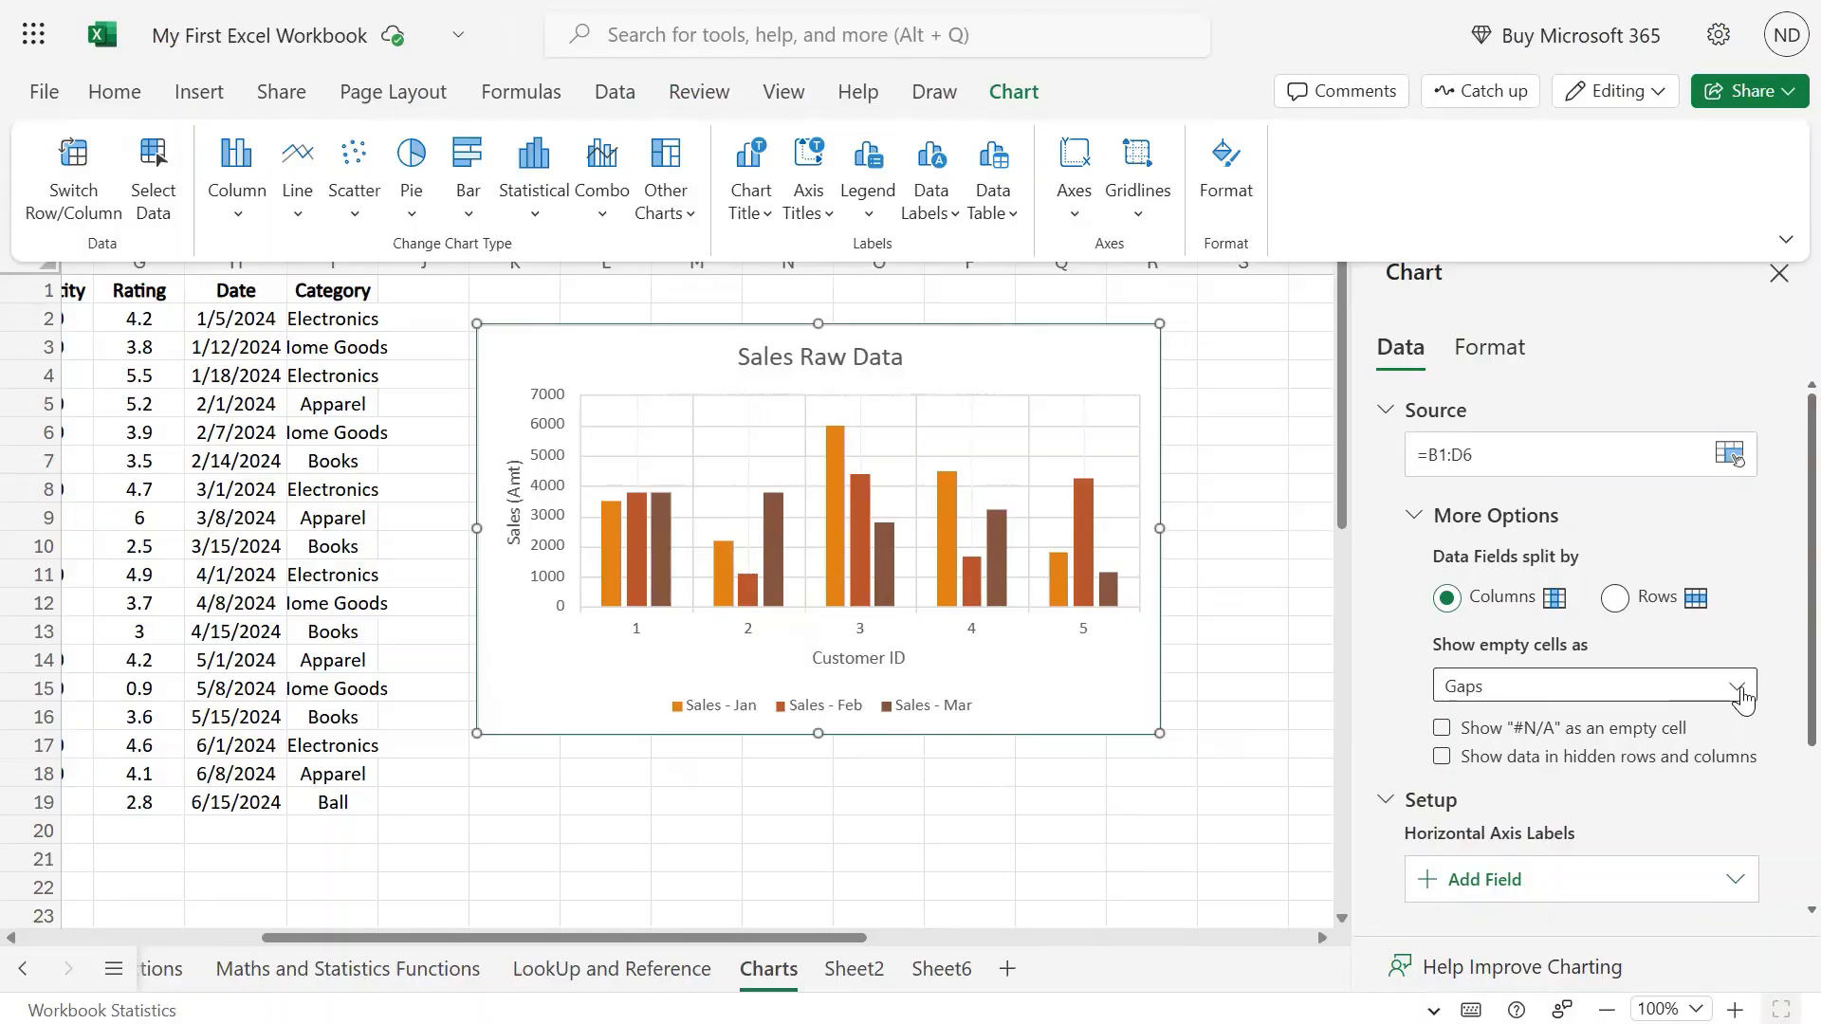
click(1737, 687)
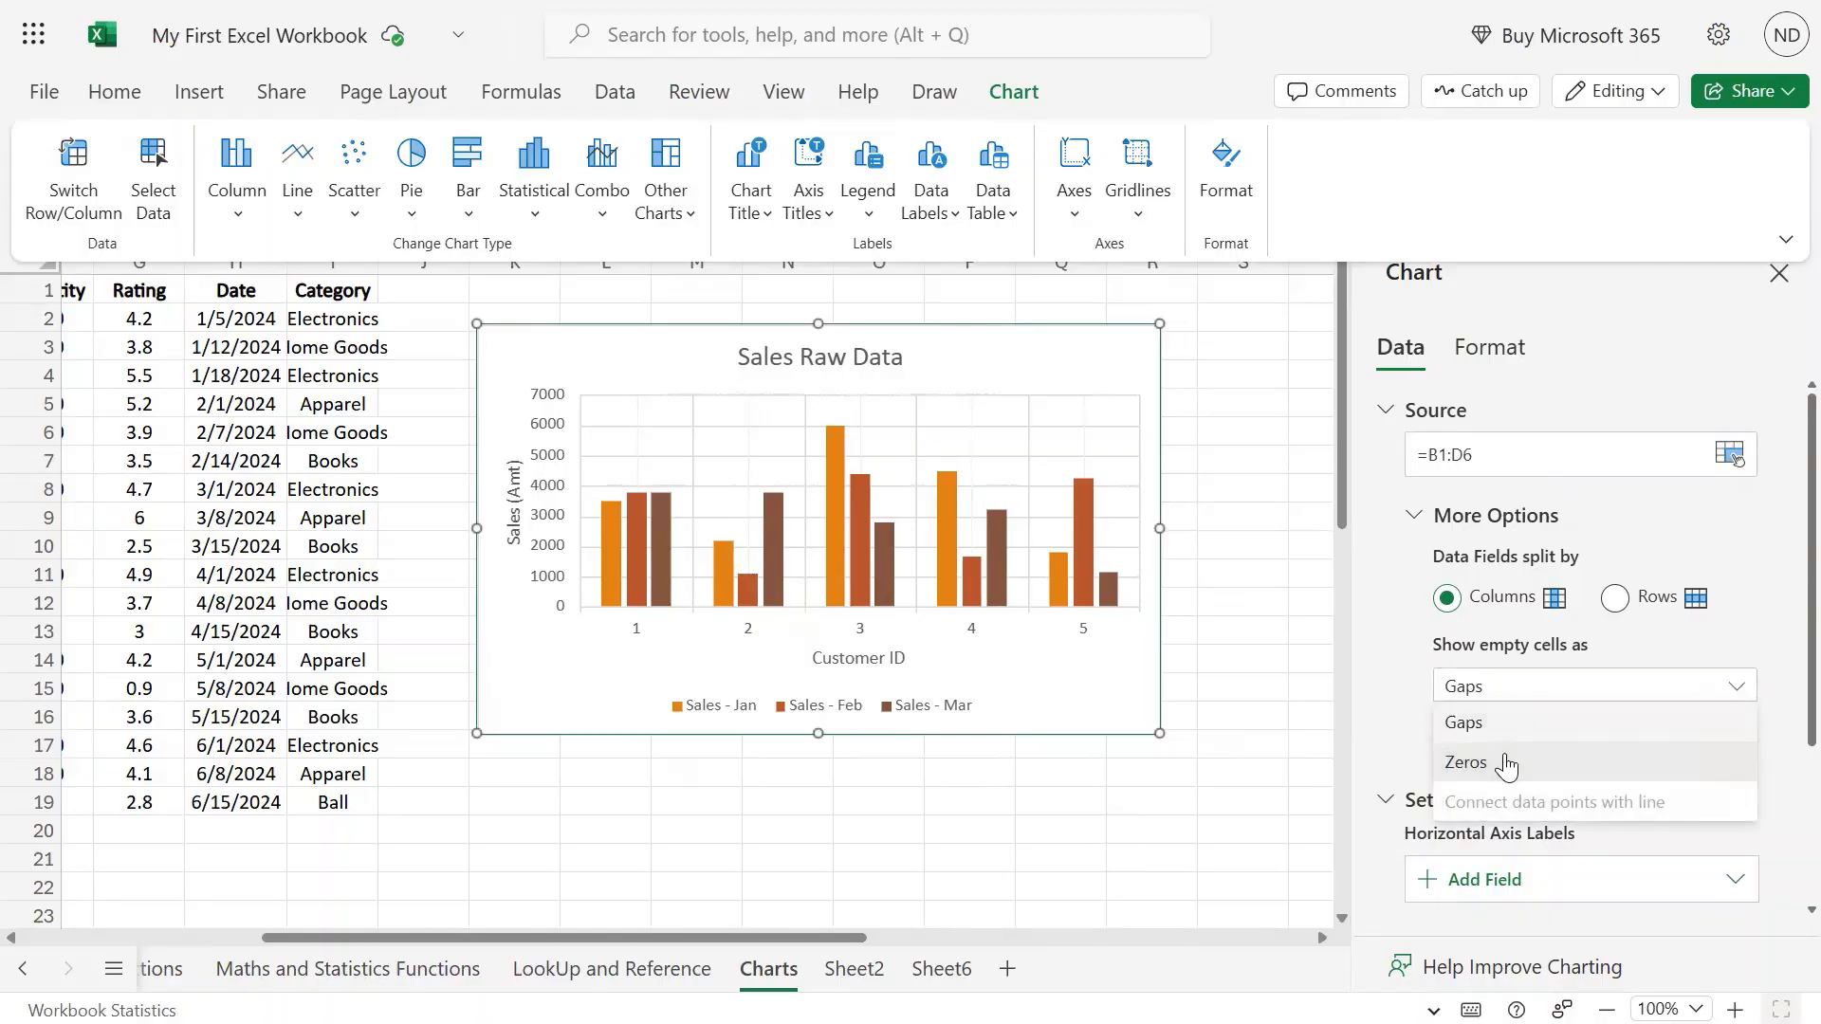
click(1506, 762)
click(1737, 687)
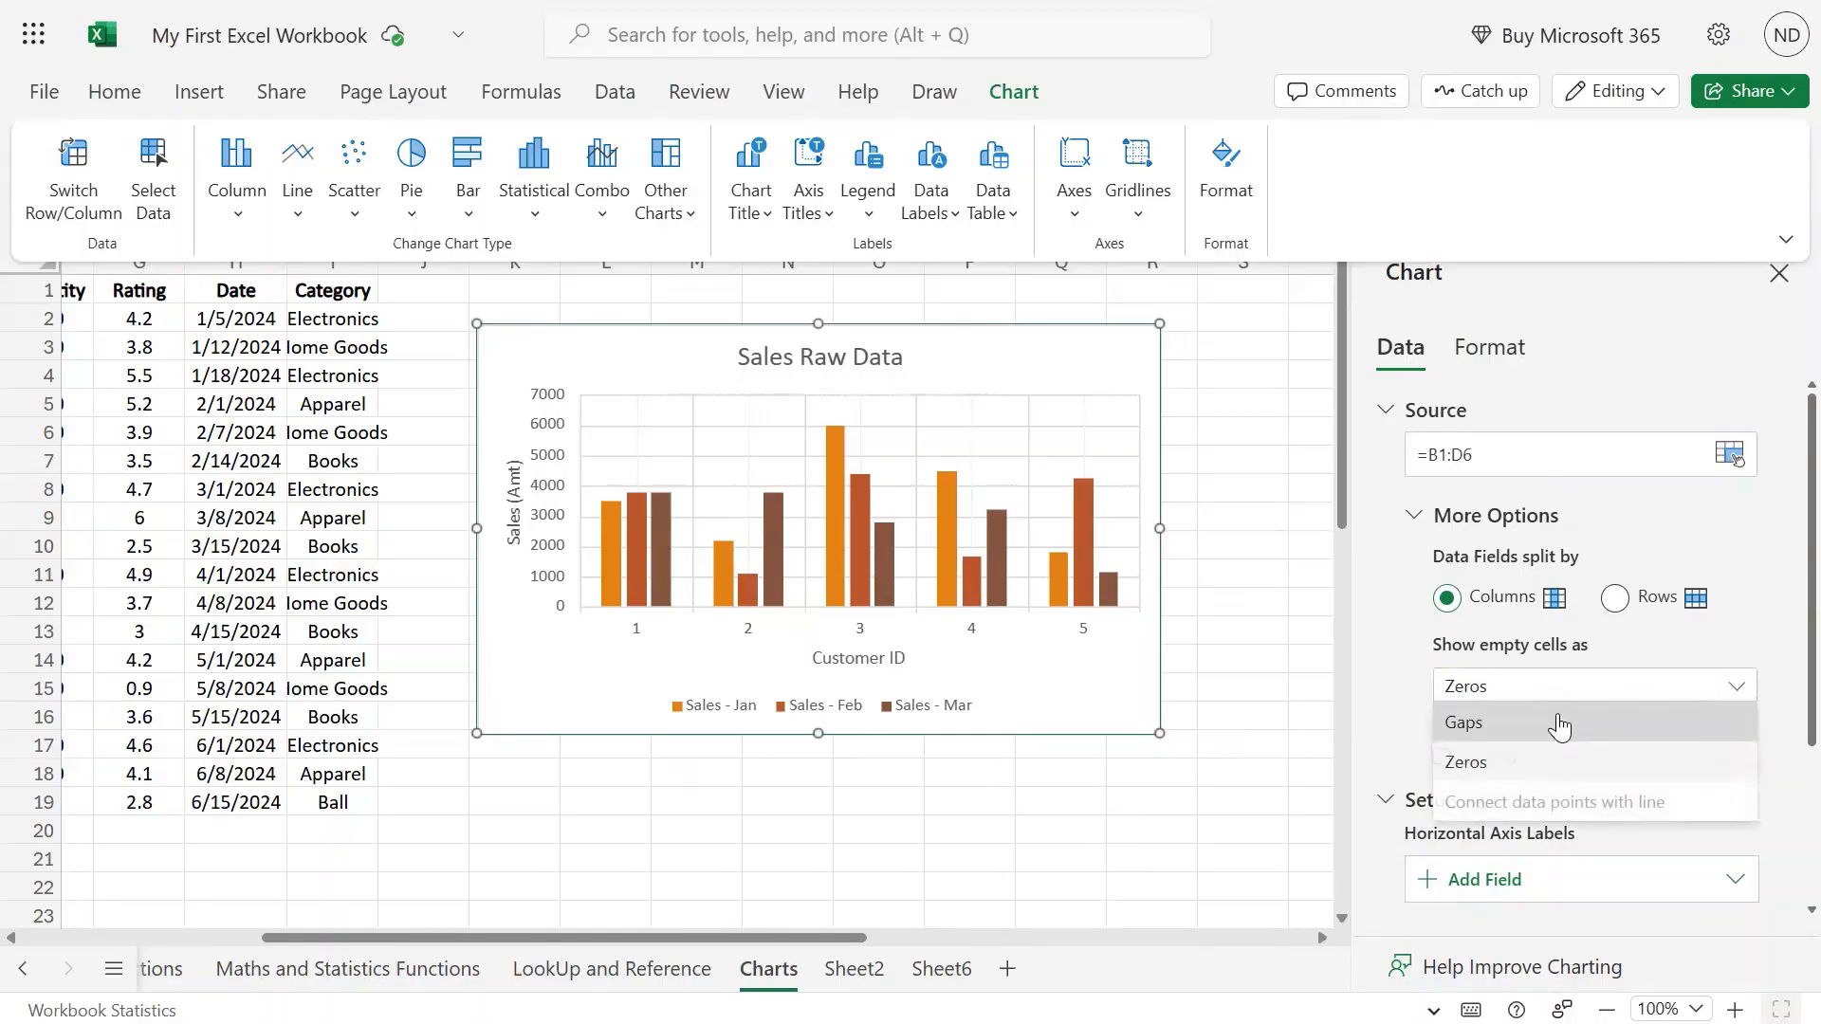
click(1561, 726)
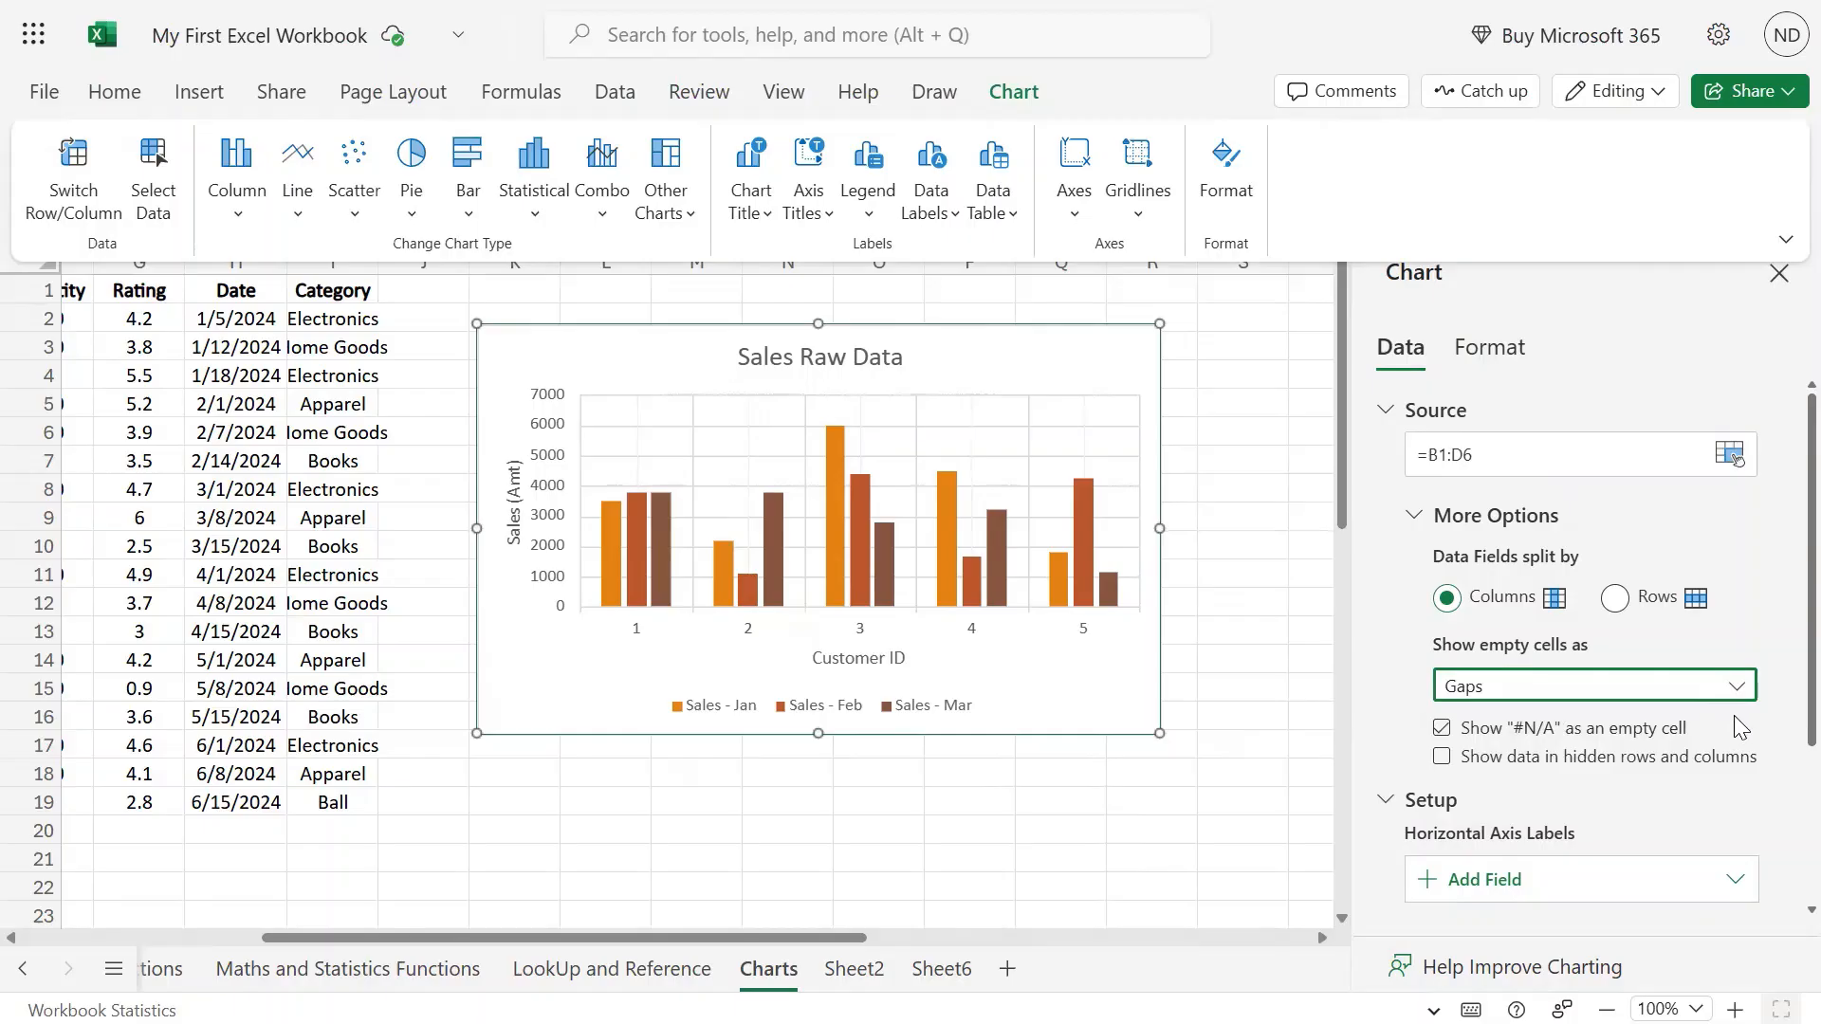
scroll(1739, 727, down, 3)
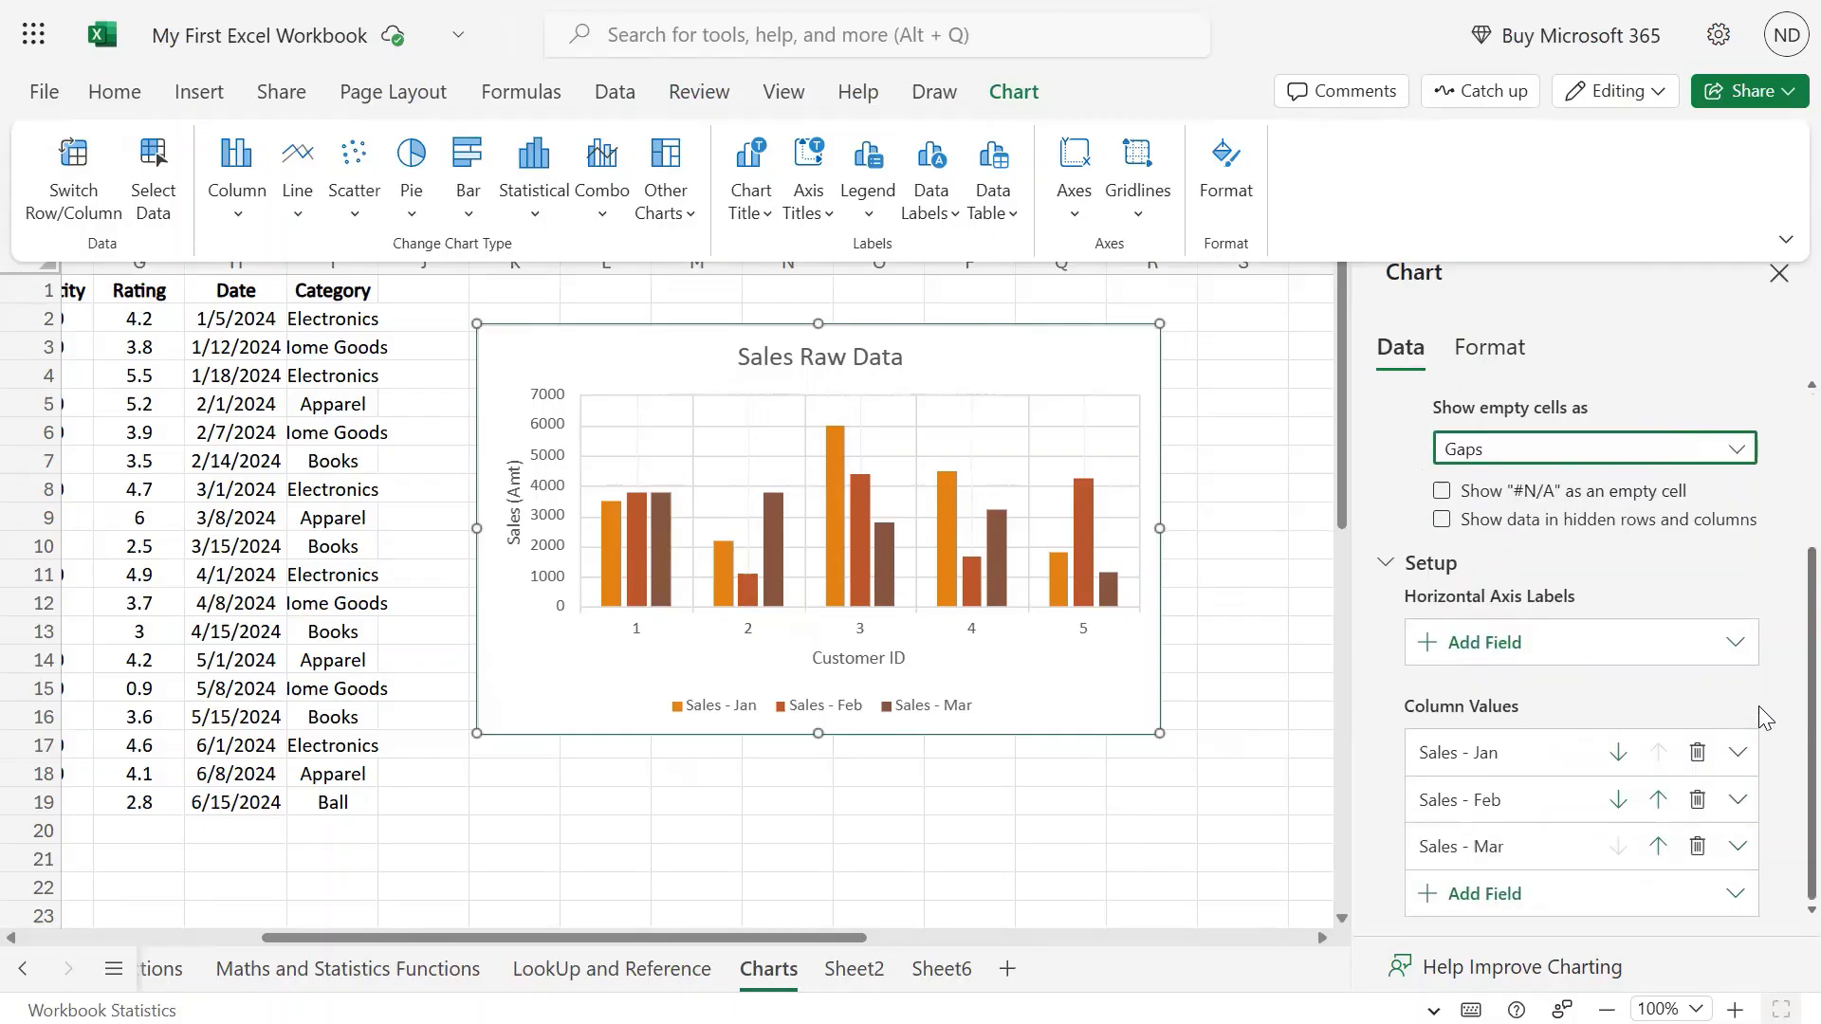
click(1439, 492)
click(1695, 495)
click(1443, 521)
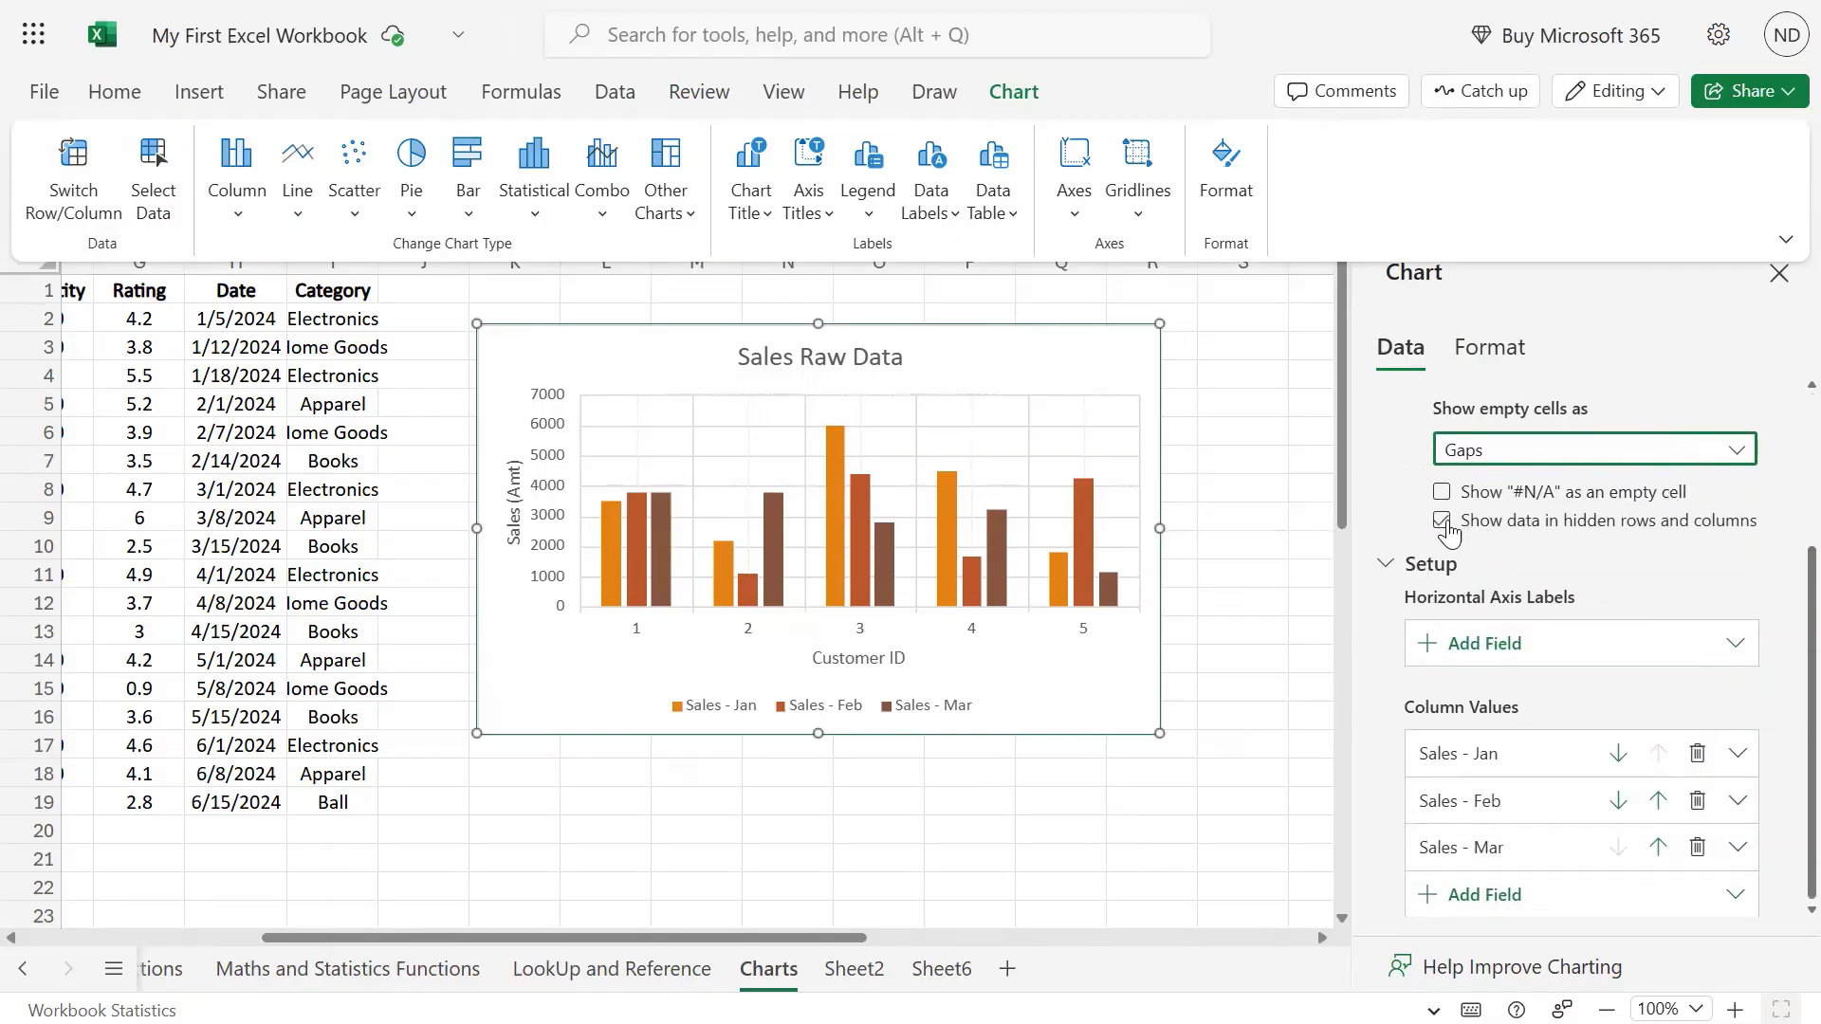
click(1728, 525)
Hide row 3 and make the chart show data in hidden rows and columns.
click(38, 347)
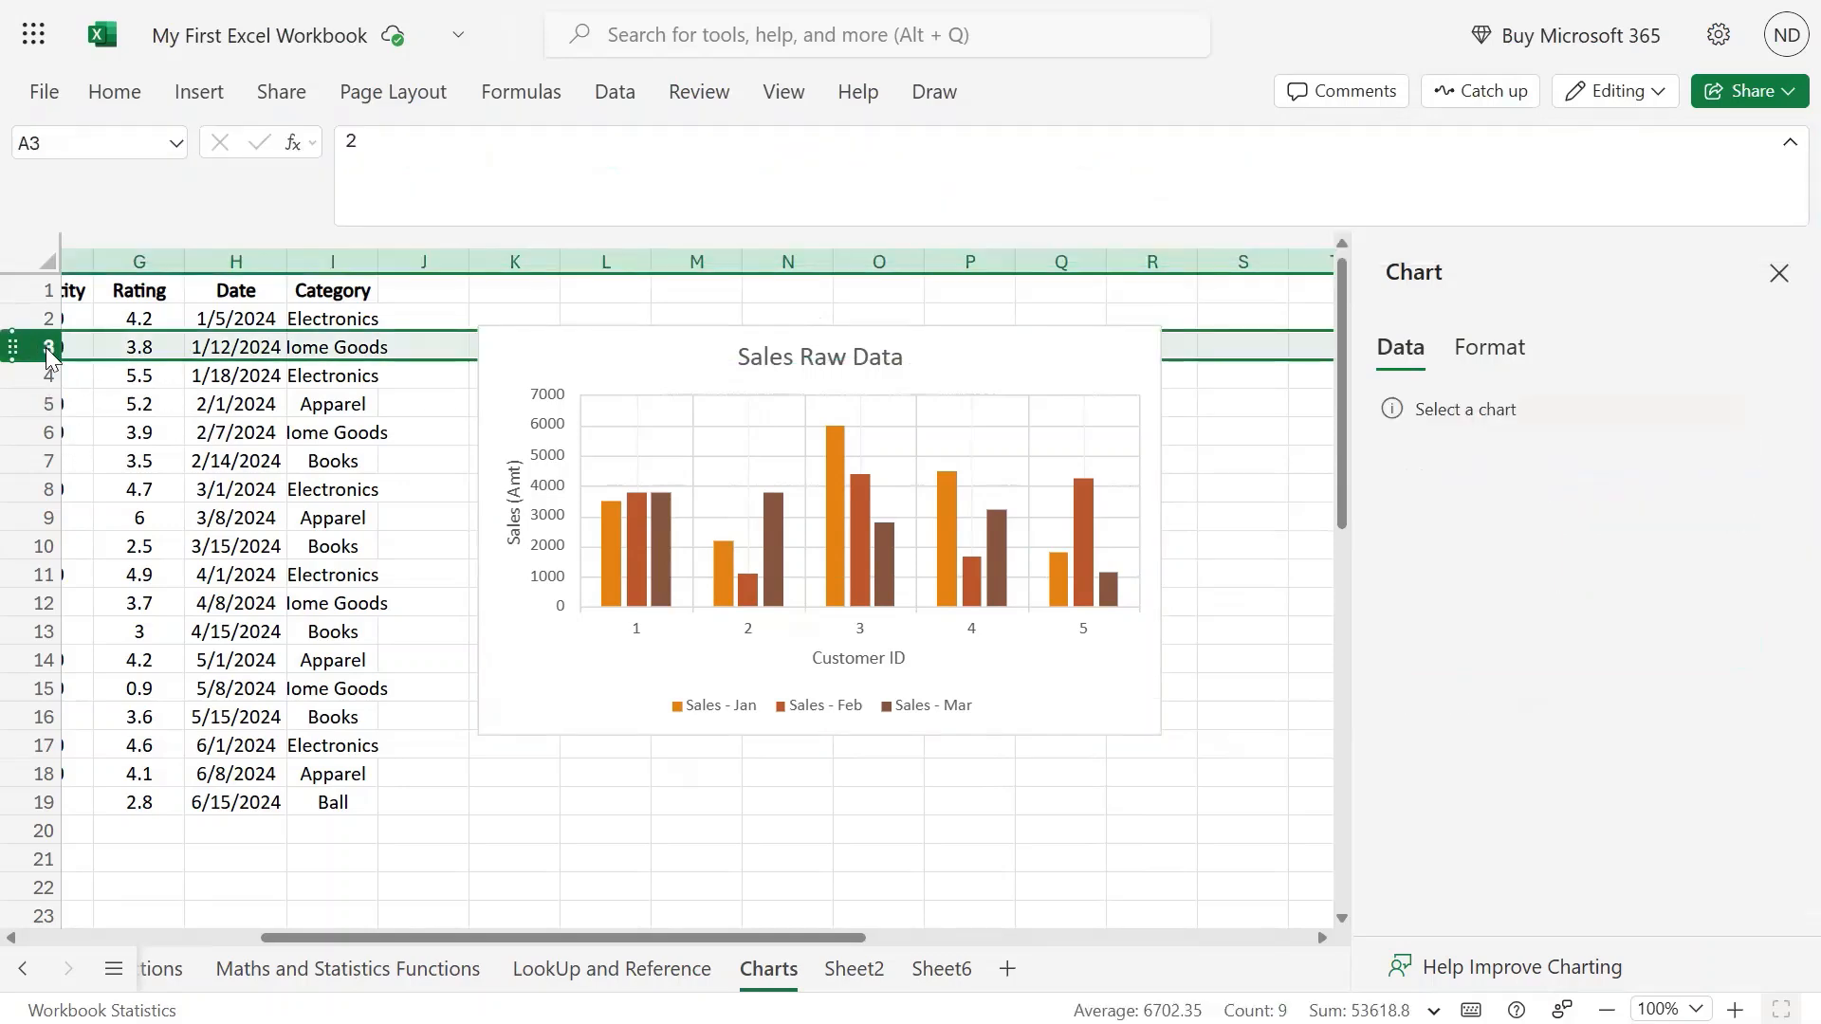
right_click(49, 356)
click(184, 773)
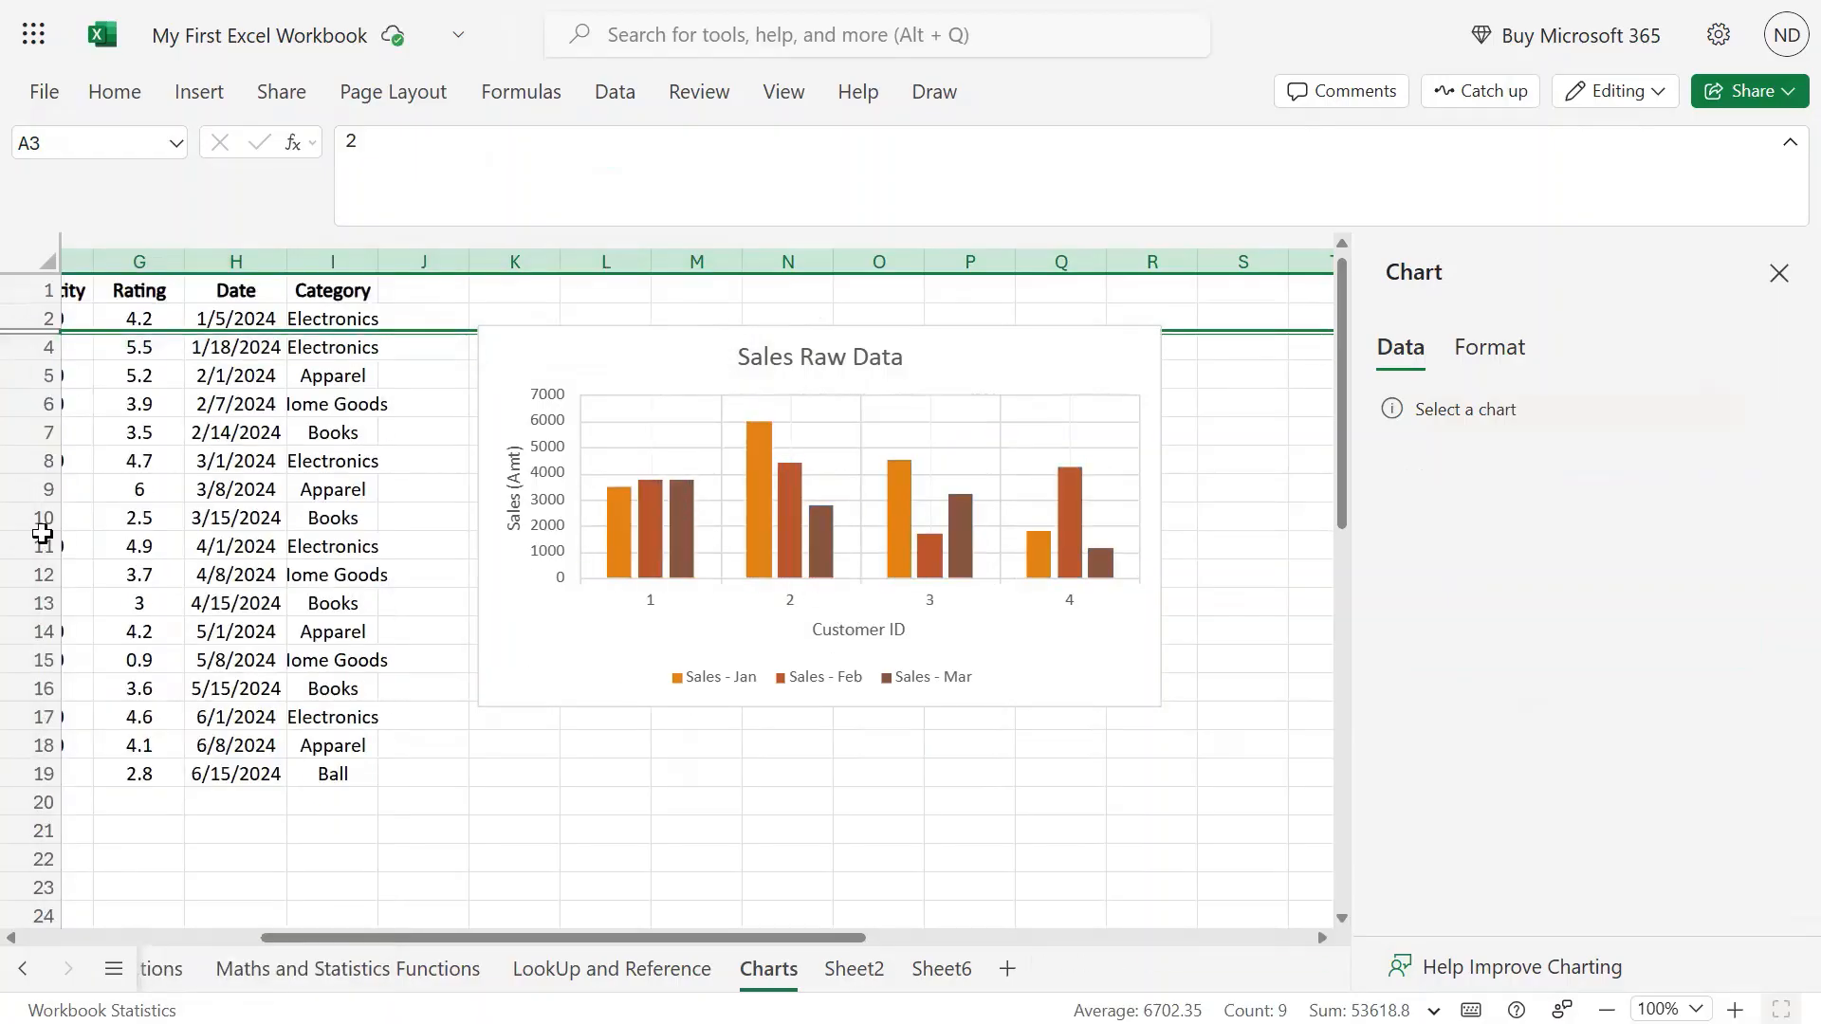
key(ctrl+z)
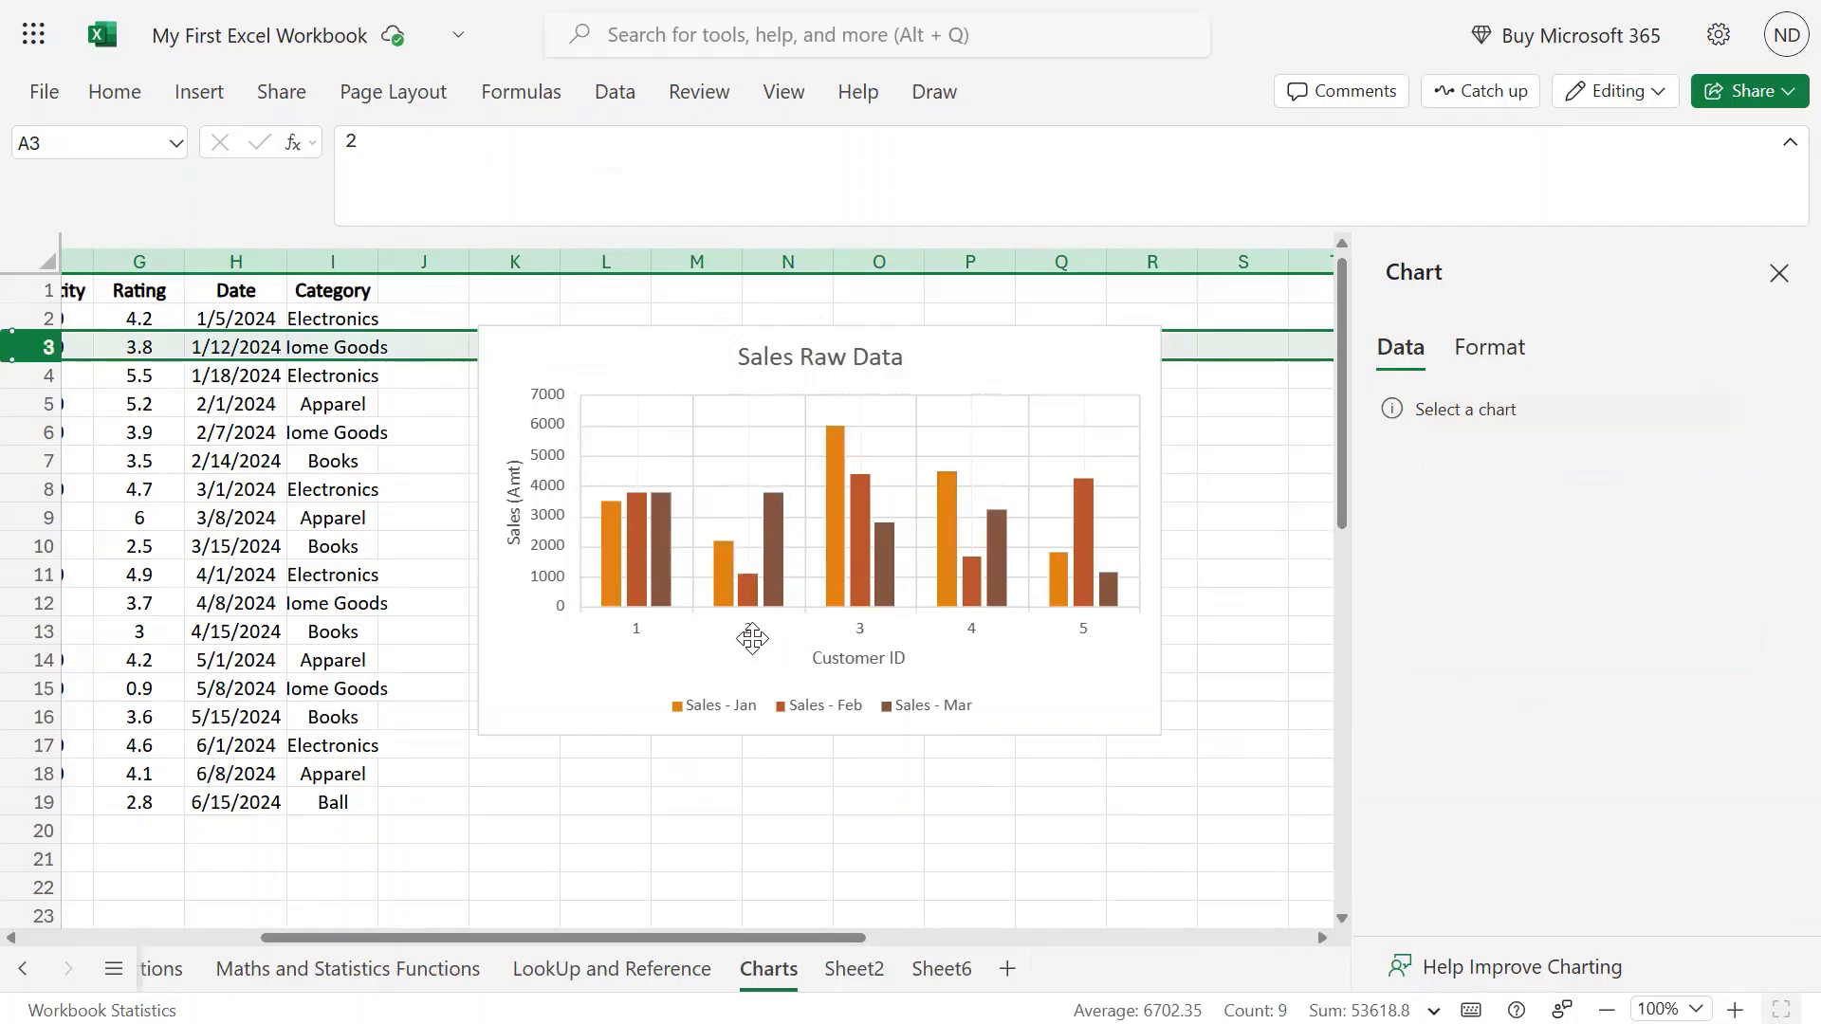
right_click(21, 348)
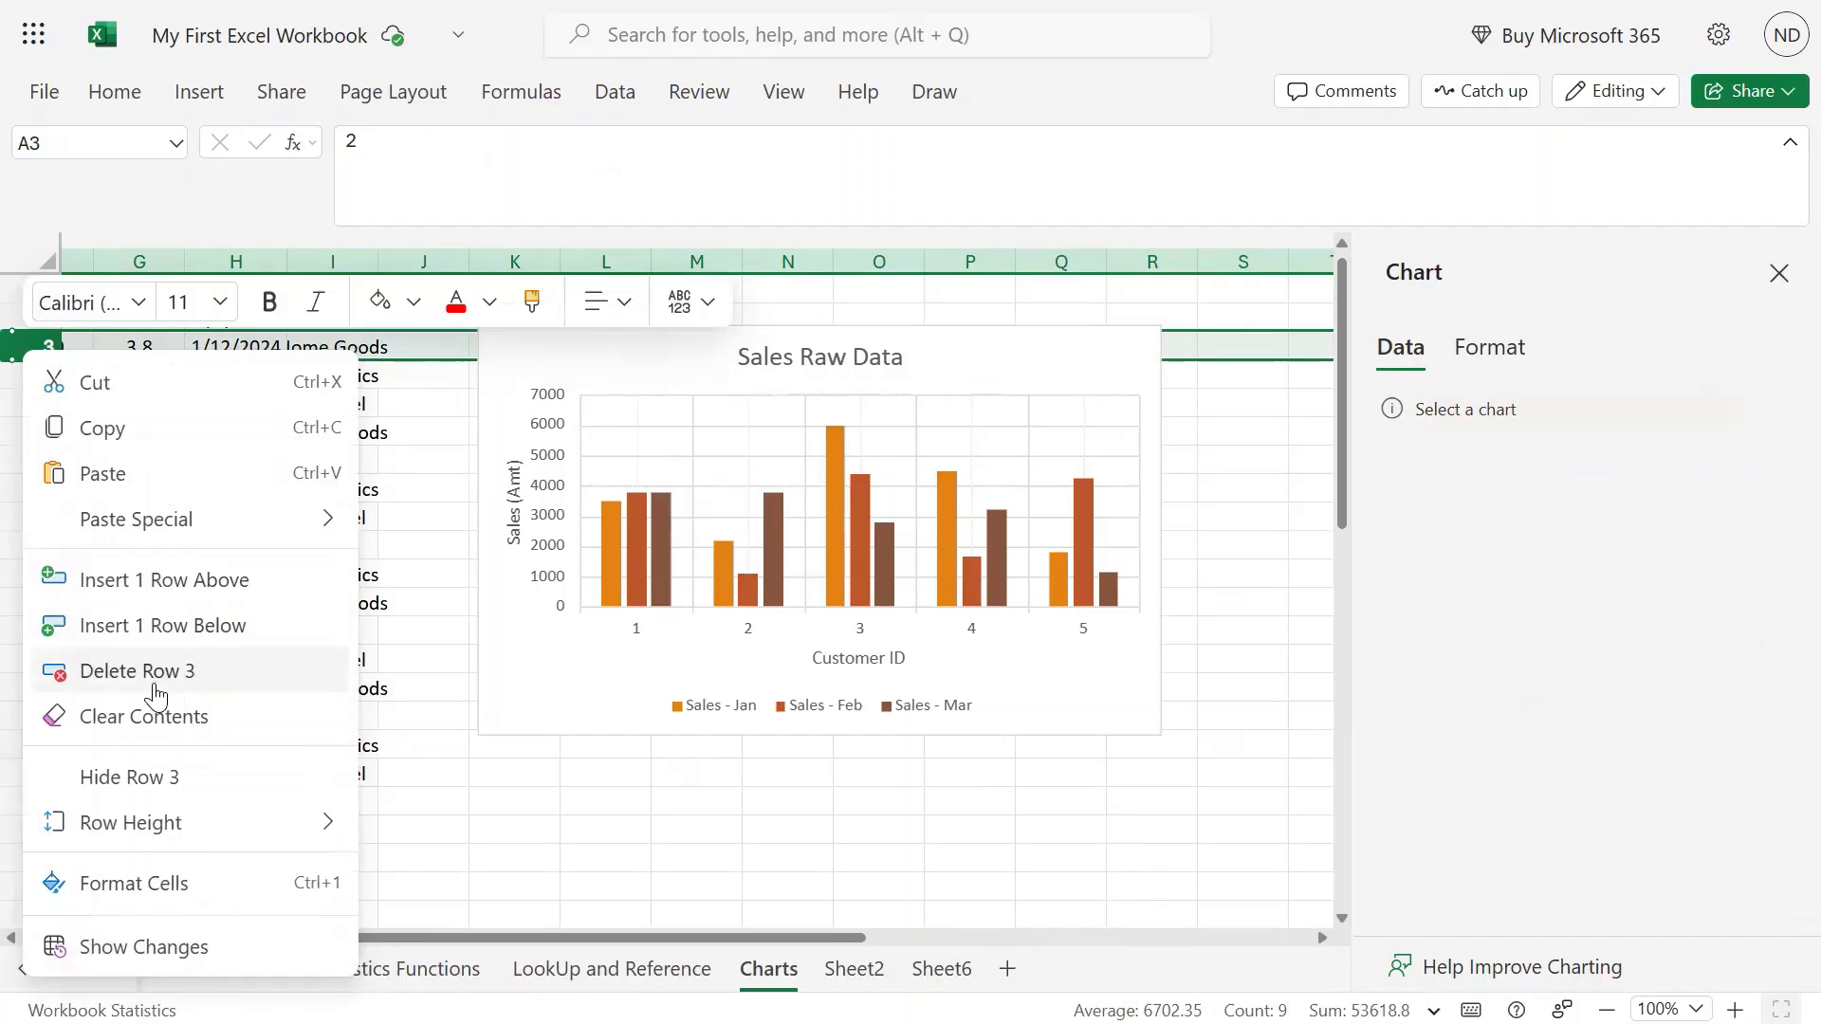
click(134, 785)
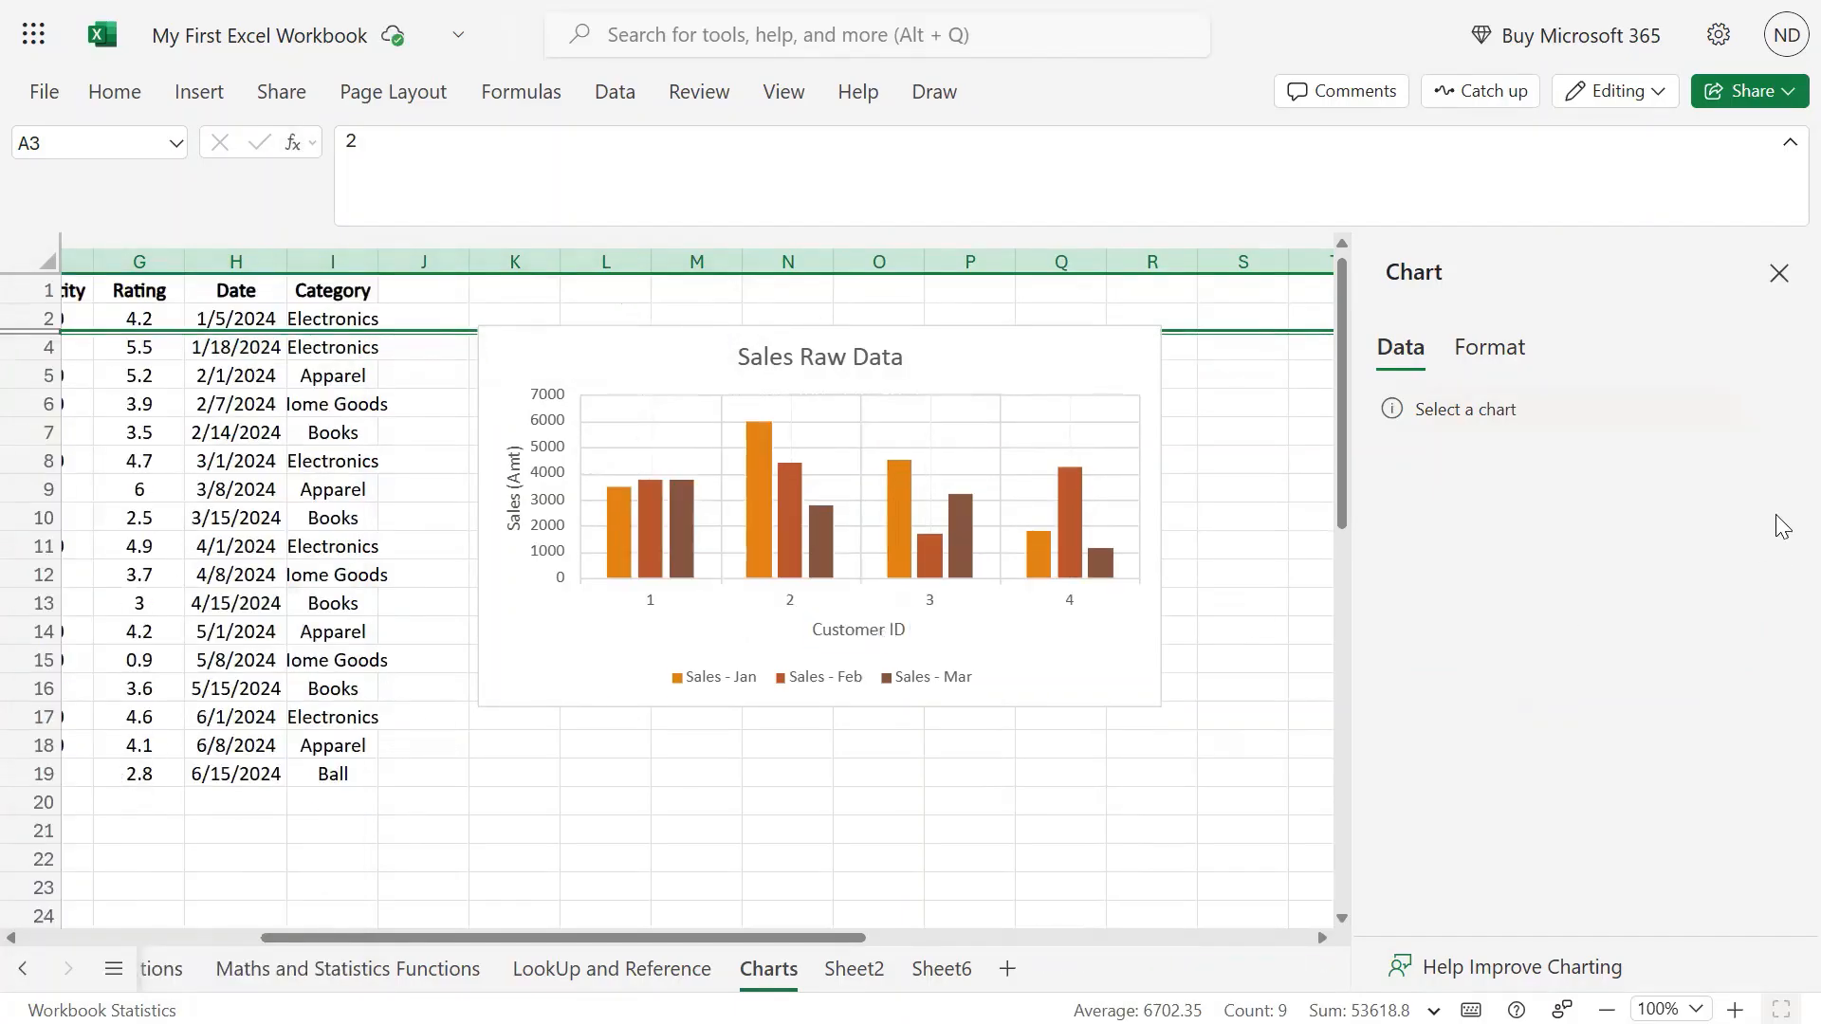
click(980, 346)
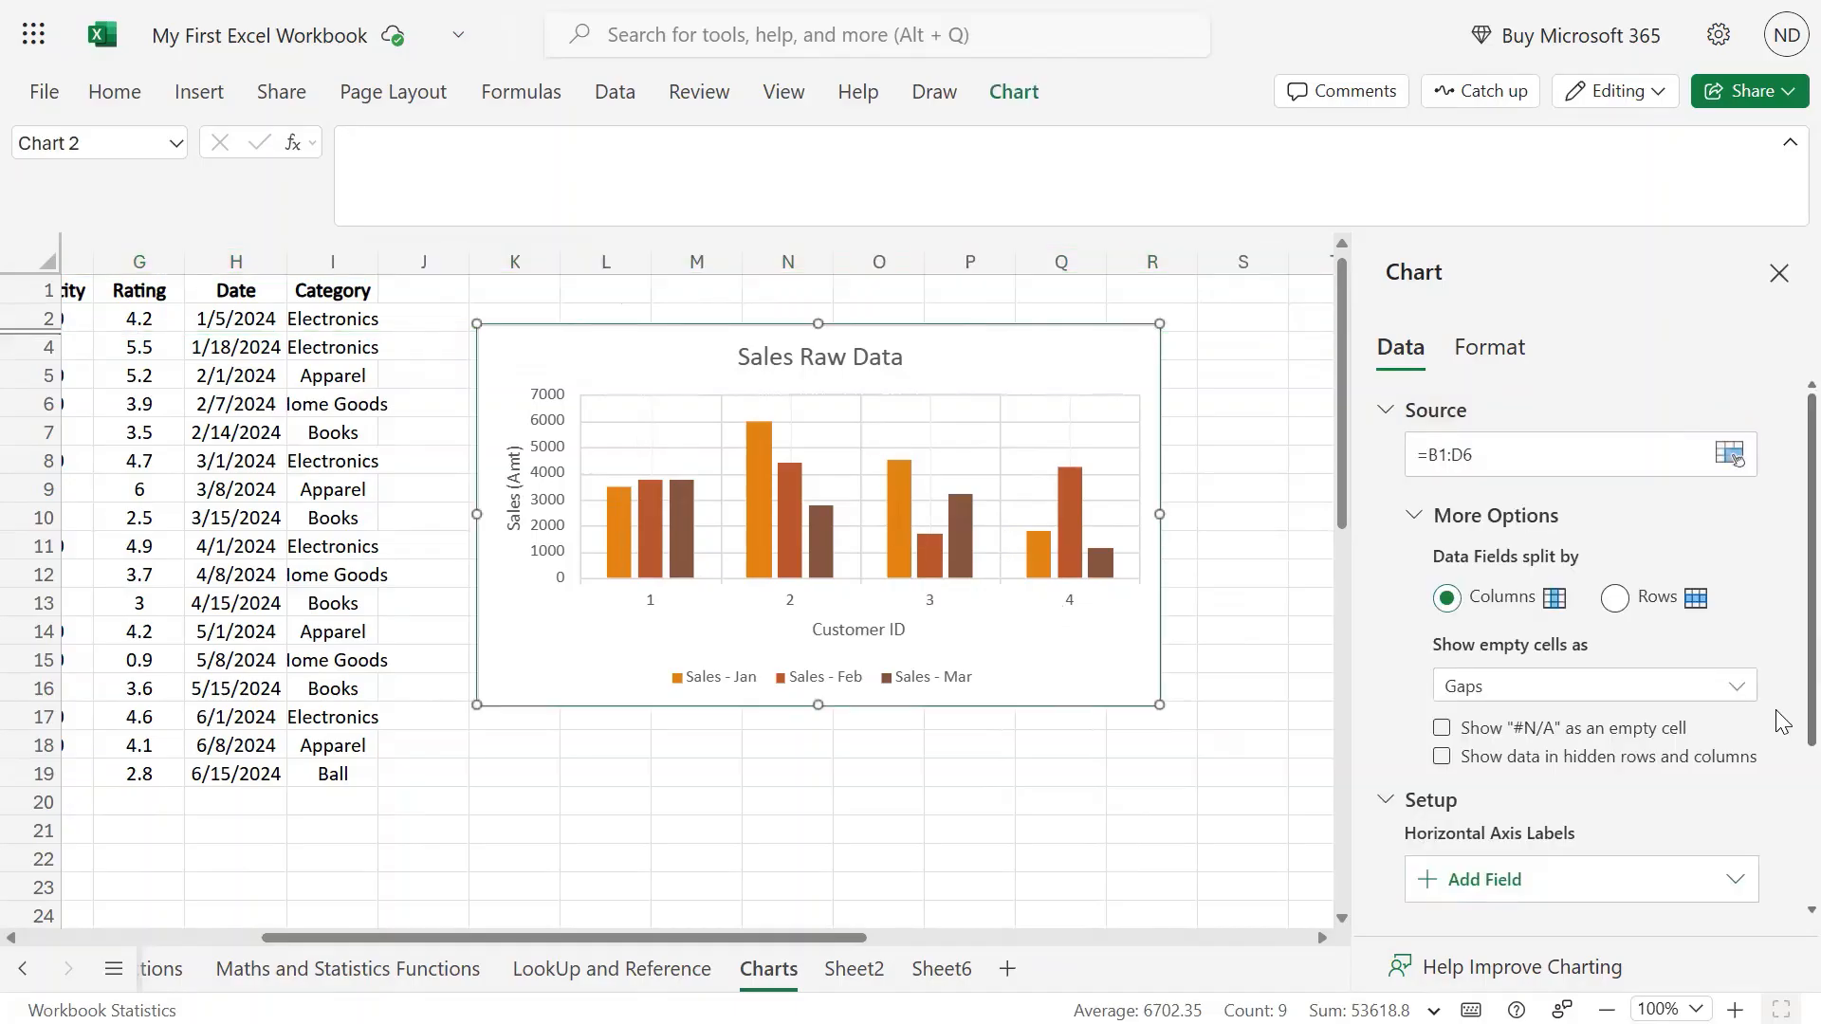
click(1442, 756)
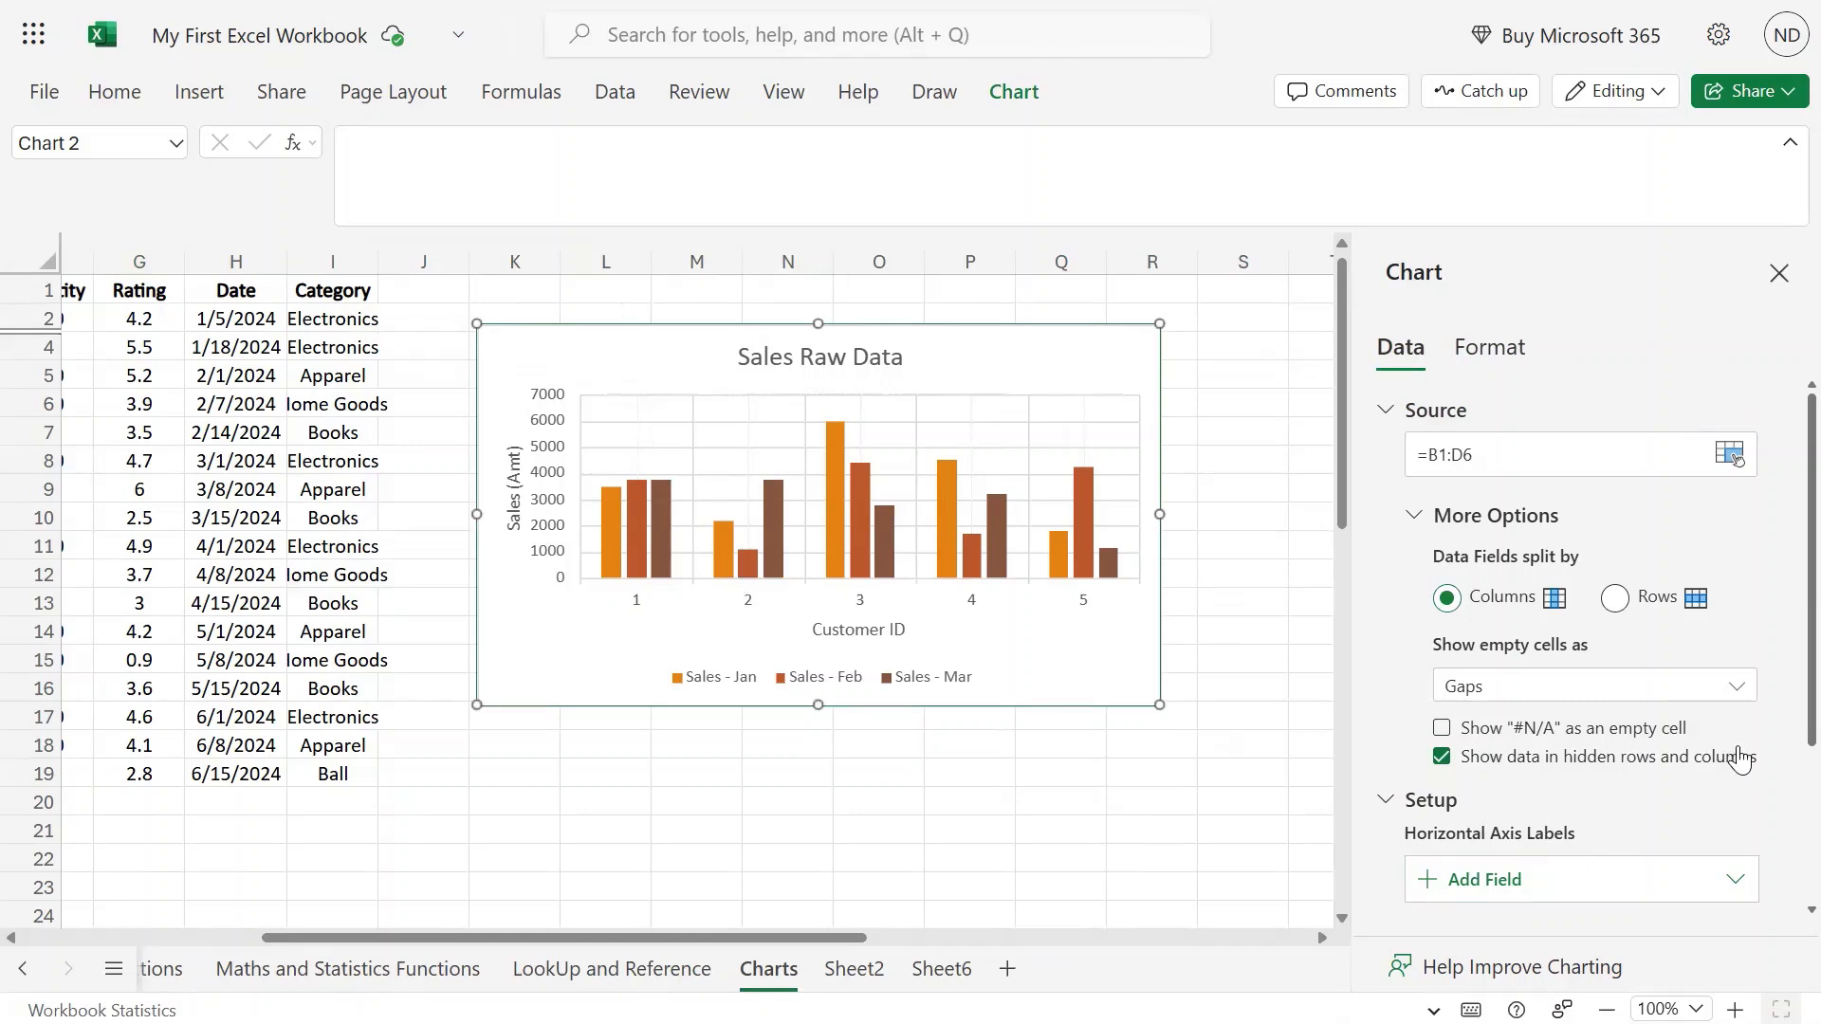
scroll(1741, 759, down, 3)
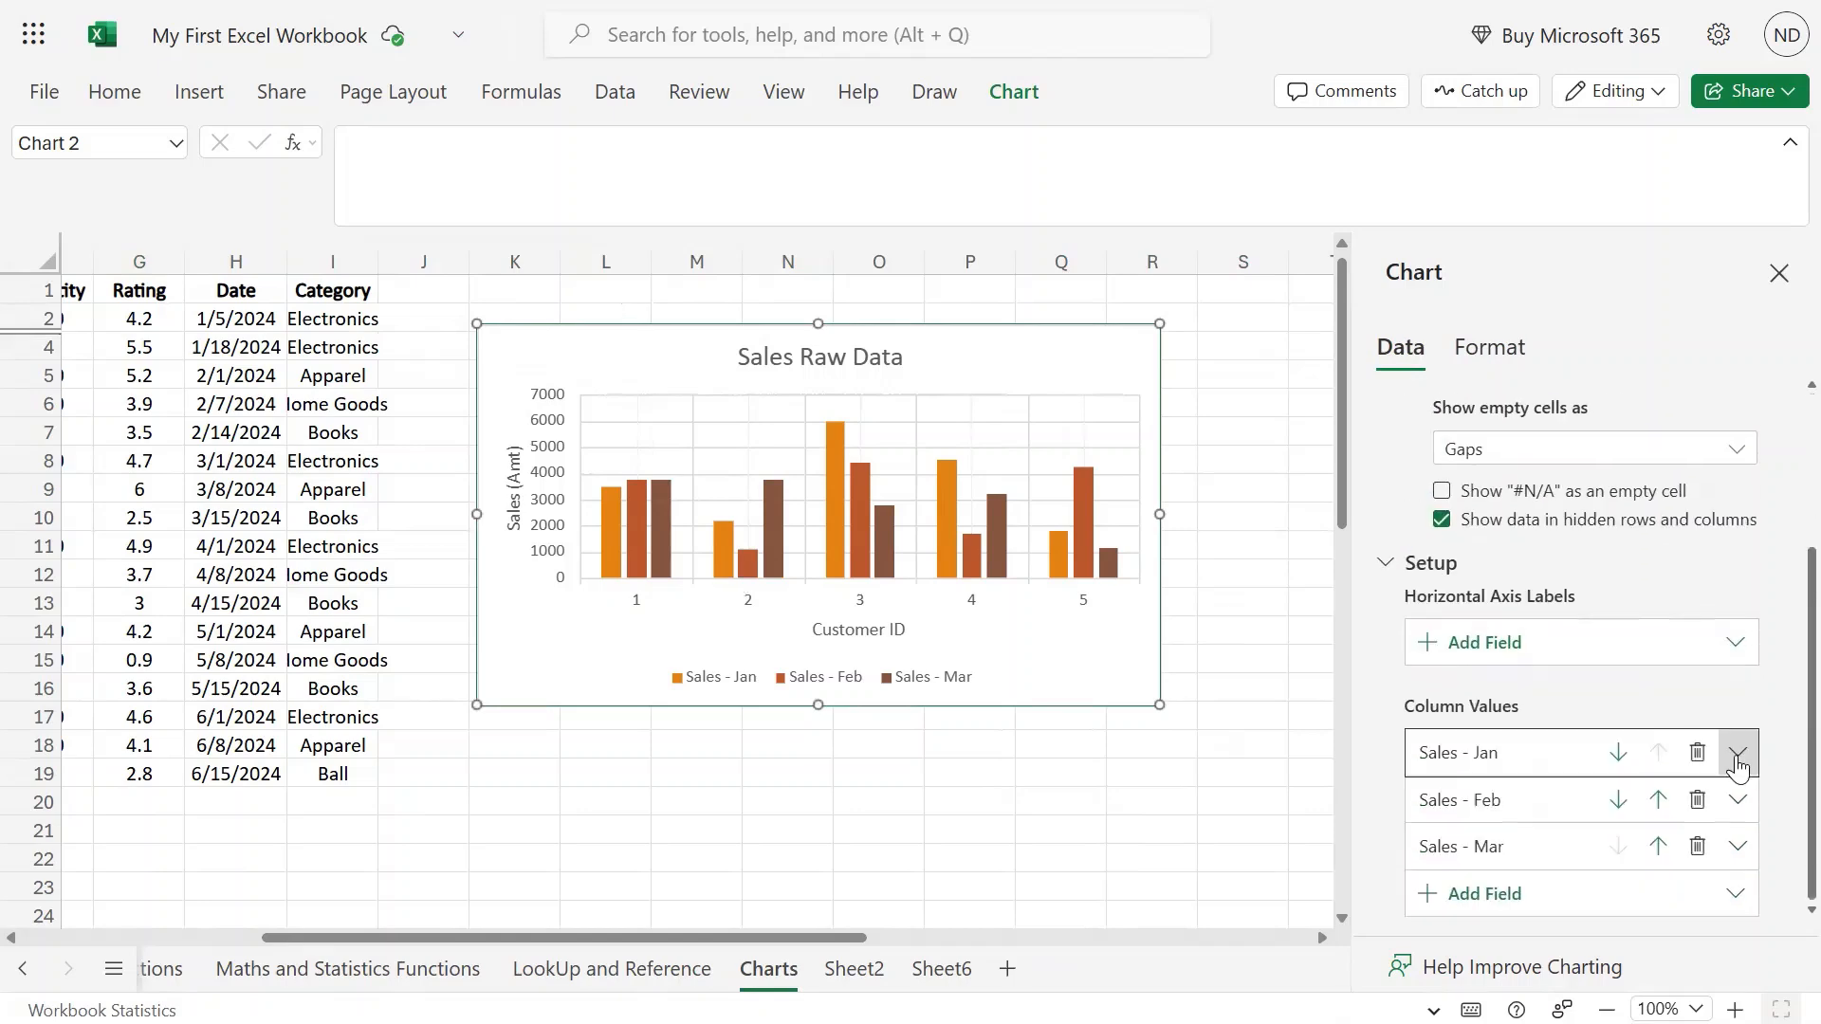
Add a new horizontal axis label field using the range A1:A6.
click(1743, 645)
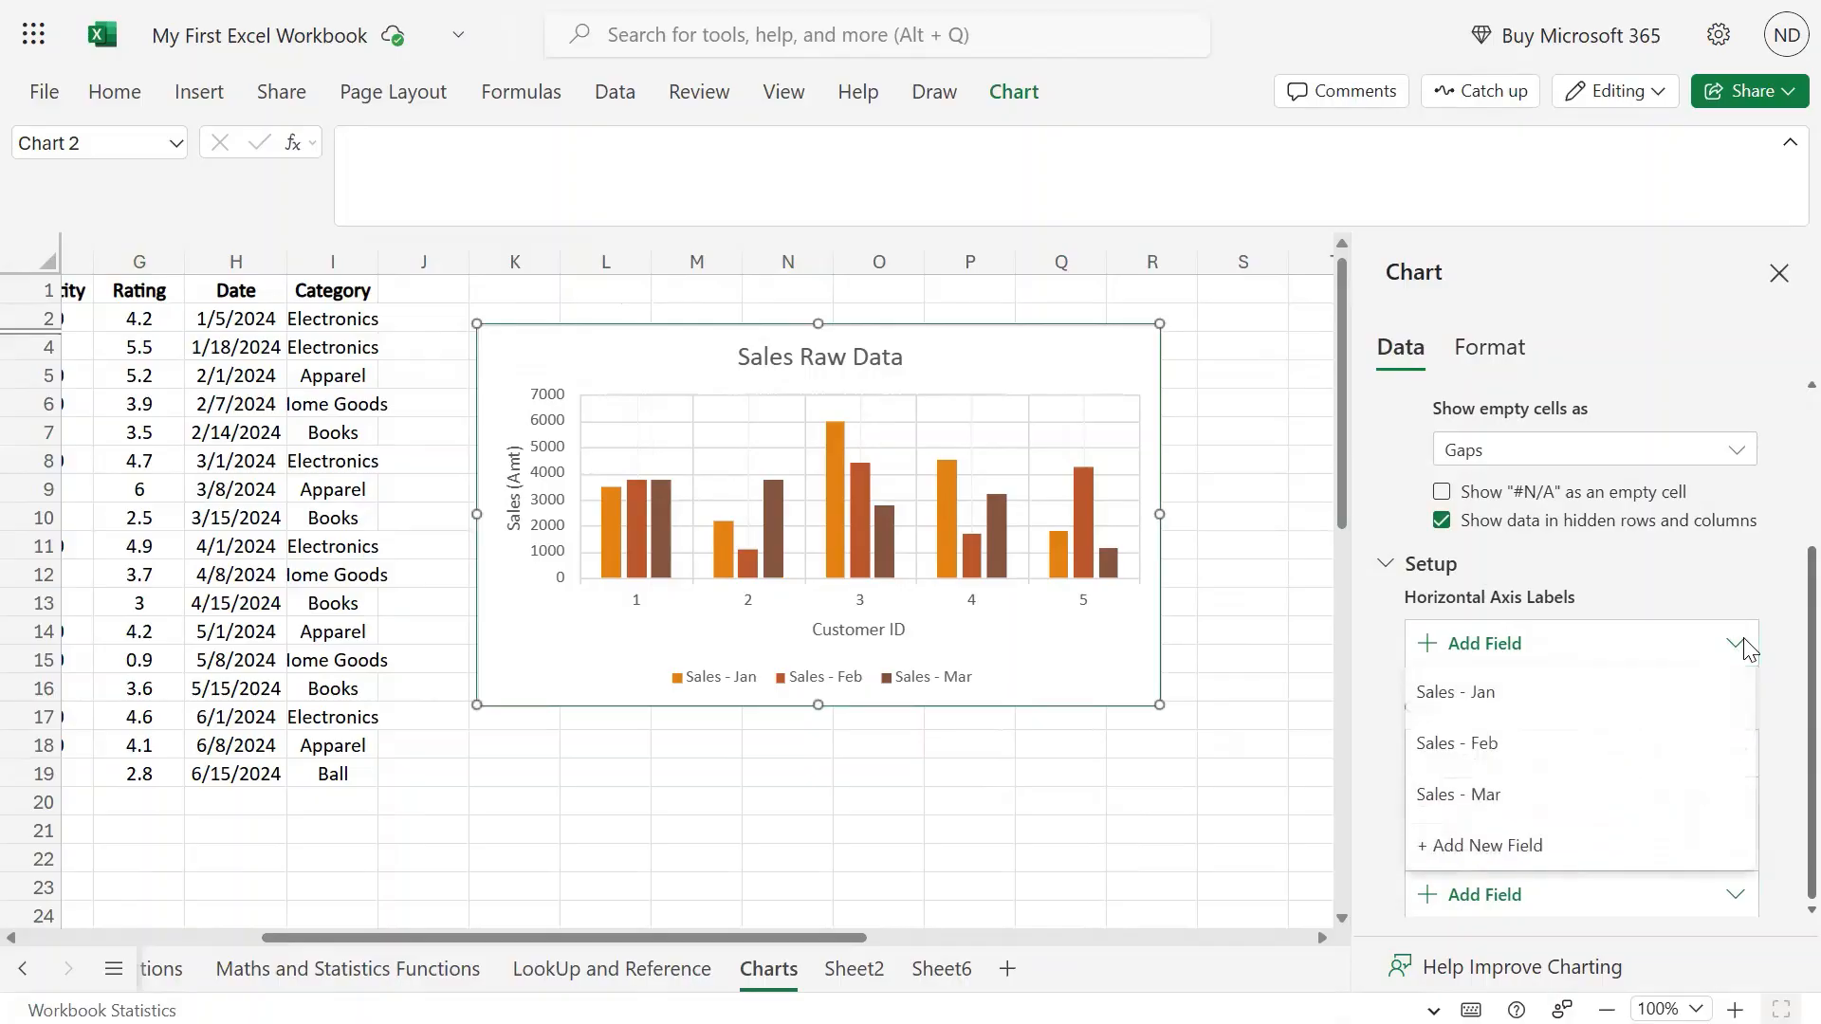
click(1482, 847)
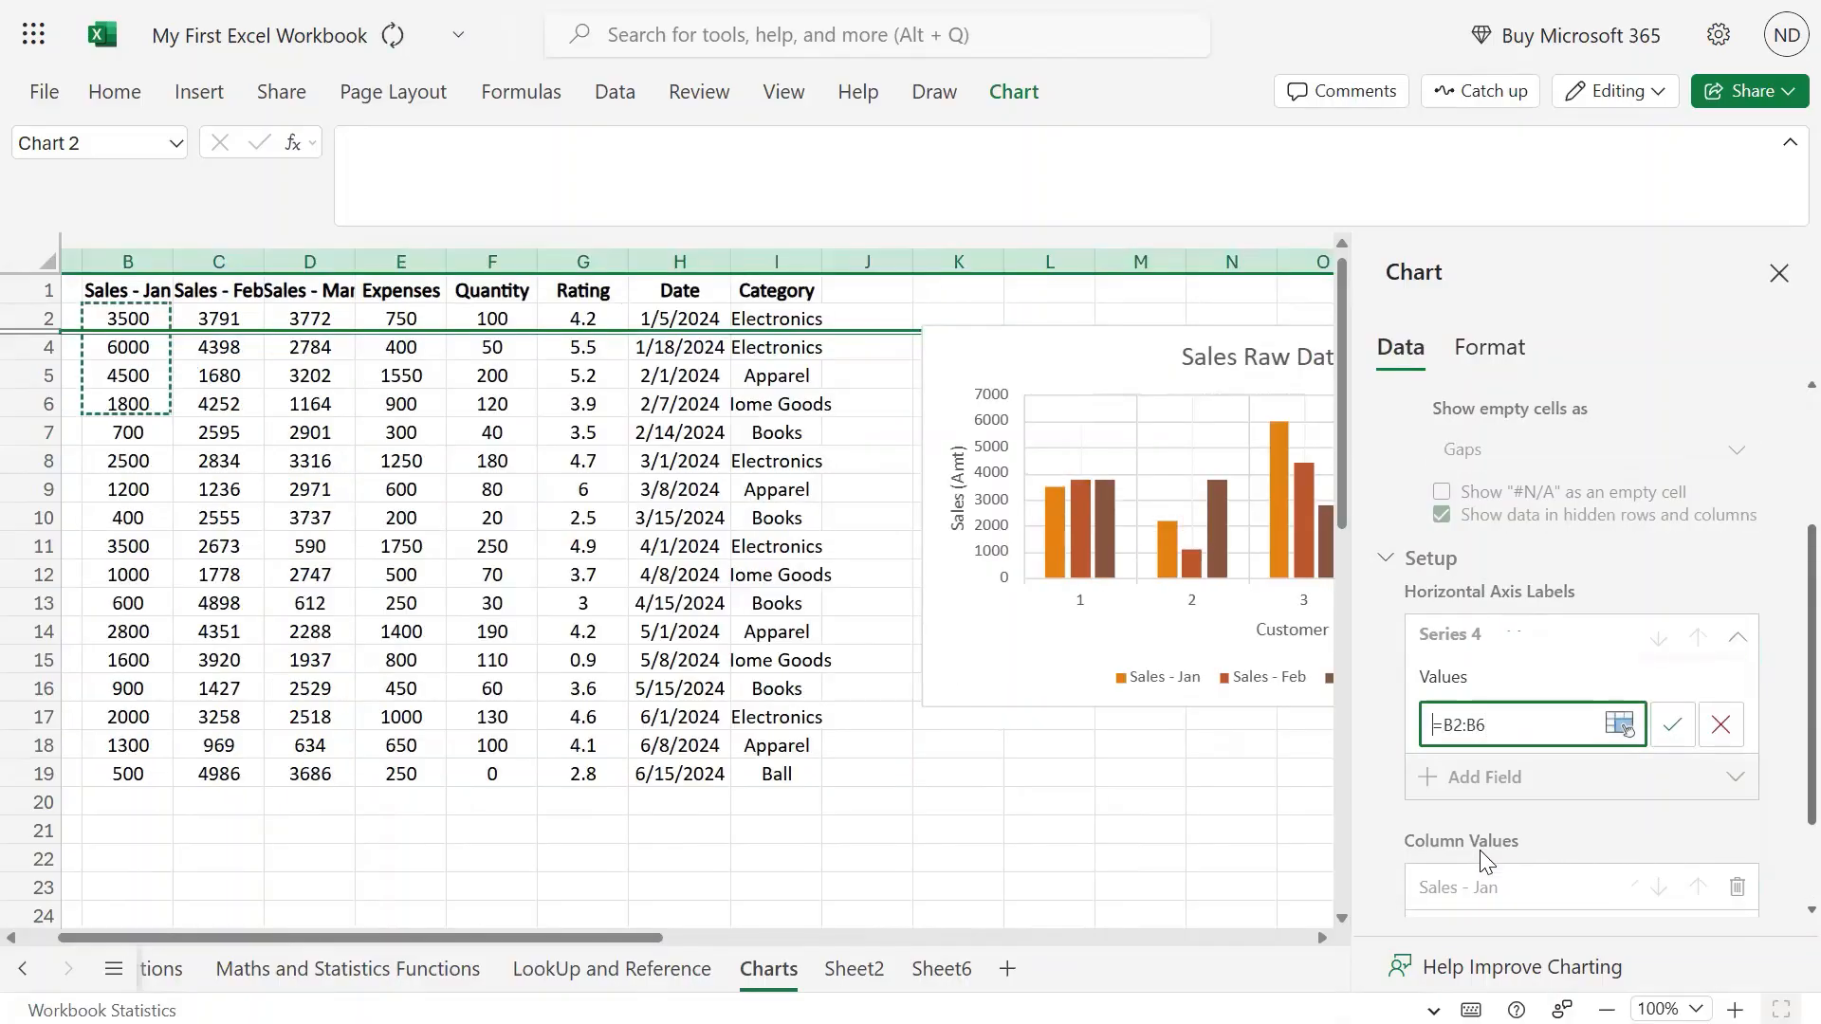
click(1460, 727)
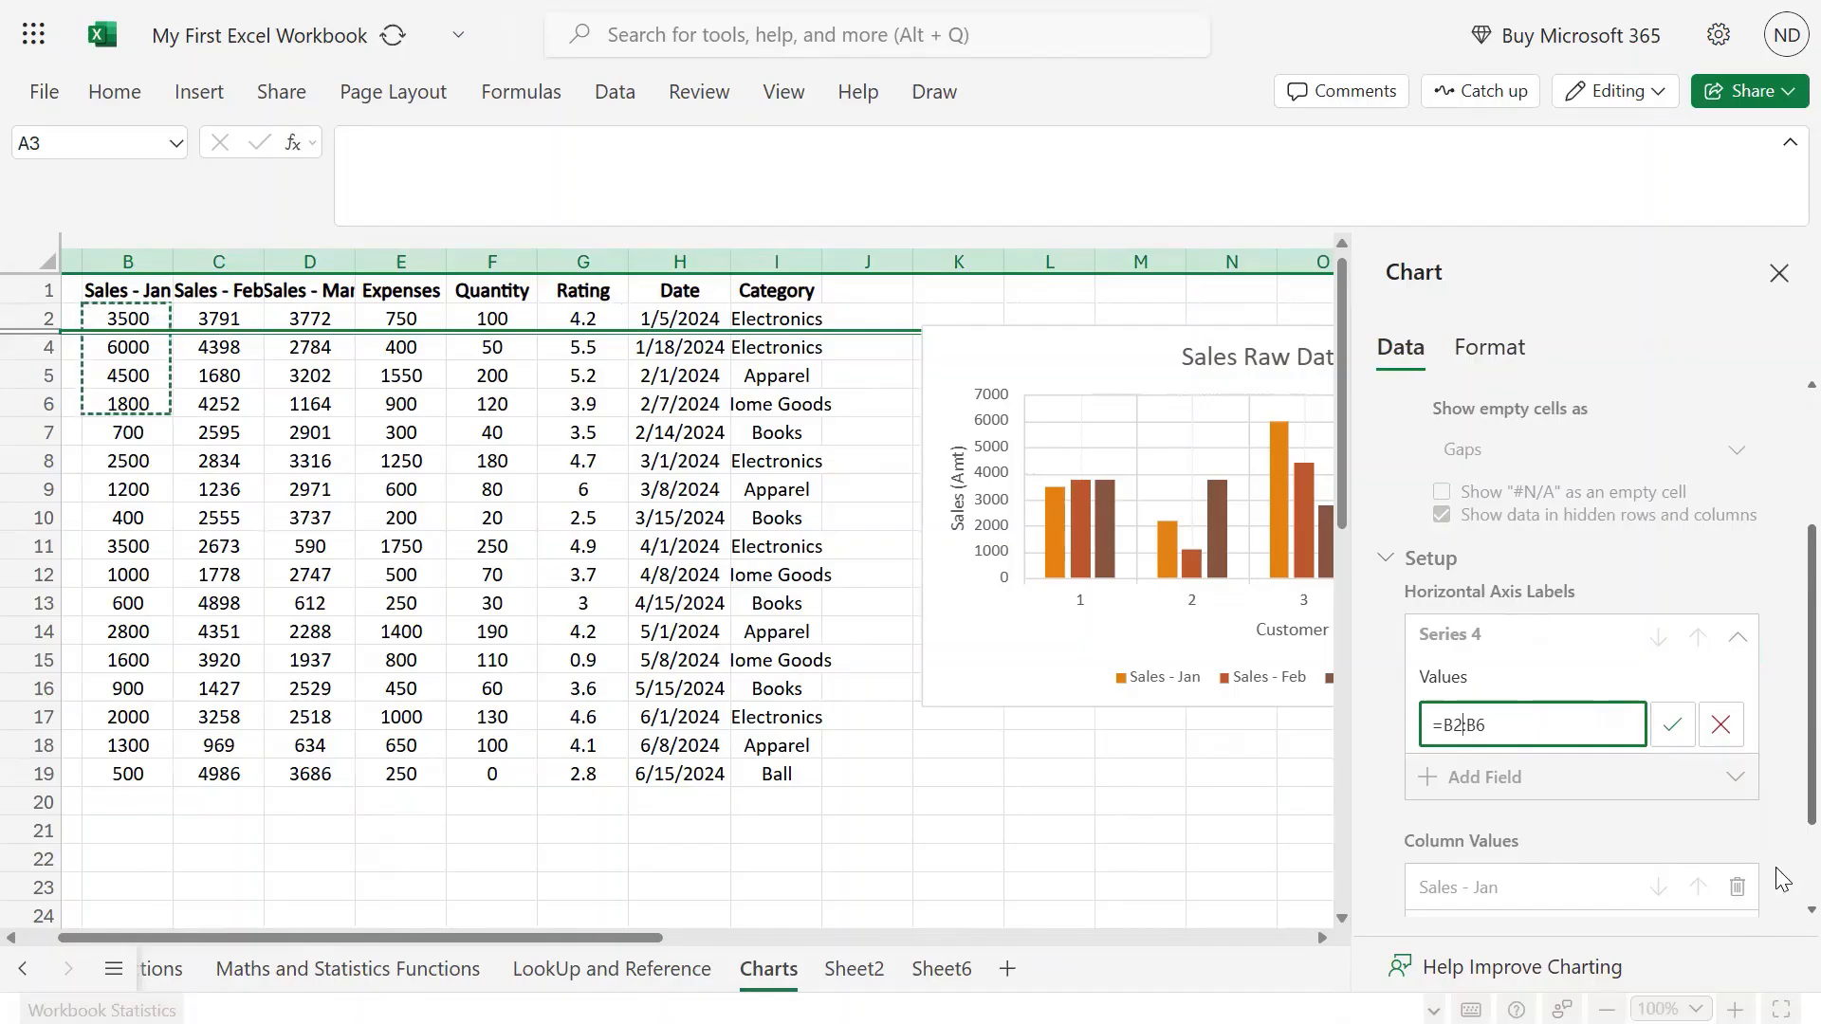
key(Left)
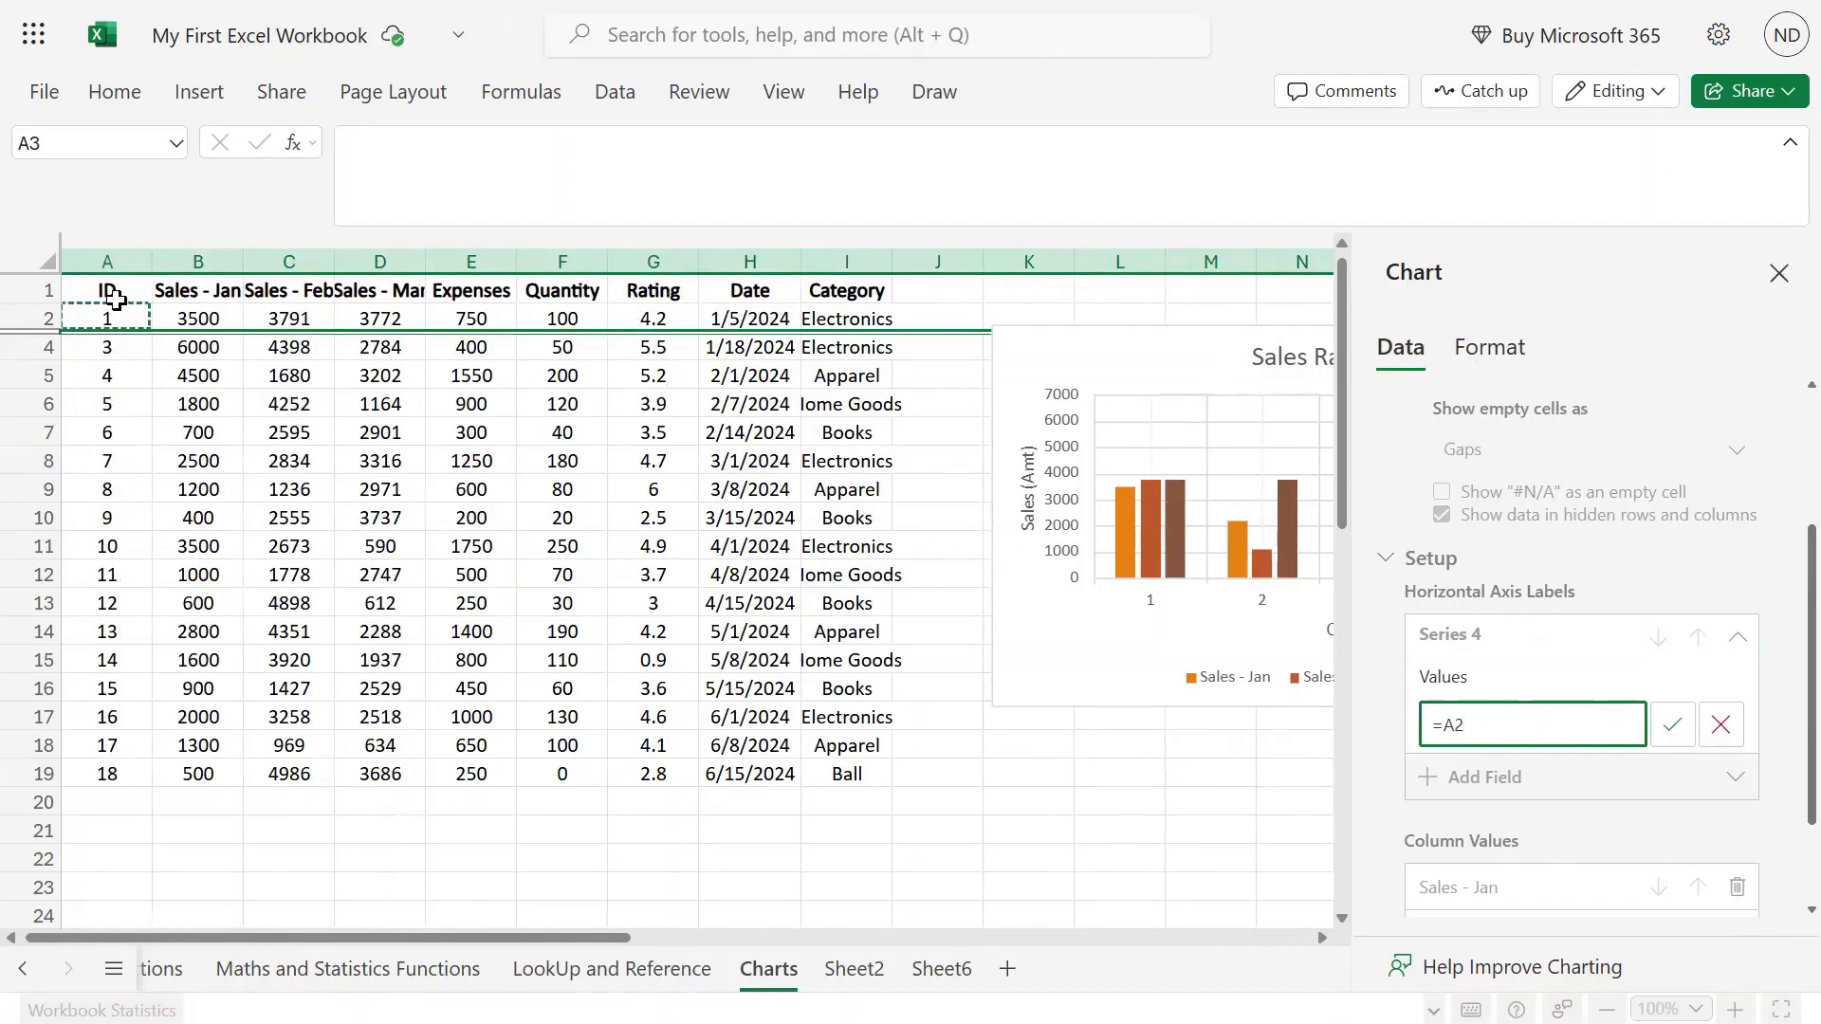
drag(115, 290, 118, 397)
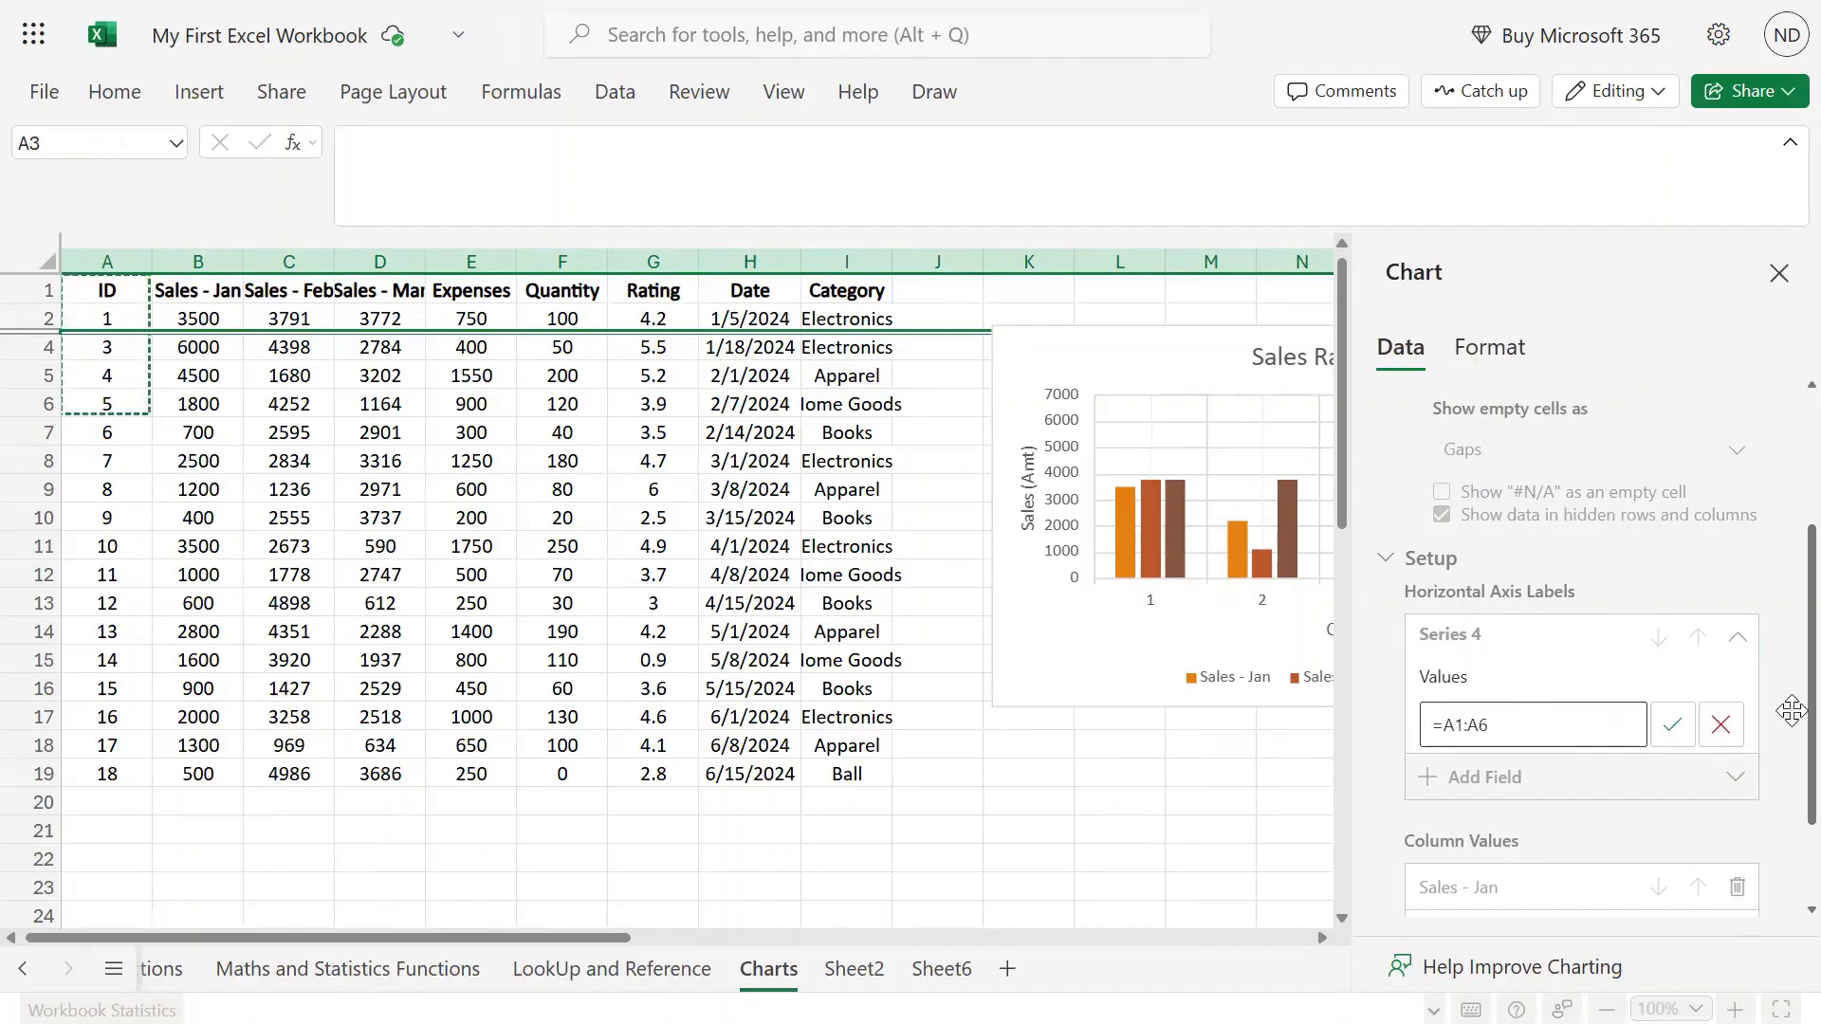
click(1675, 727)
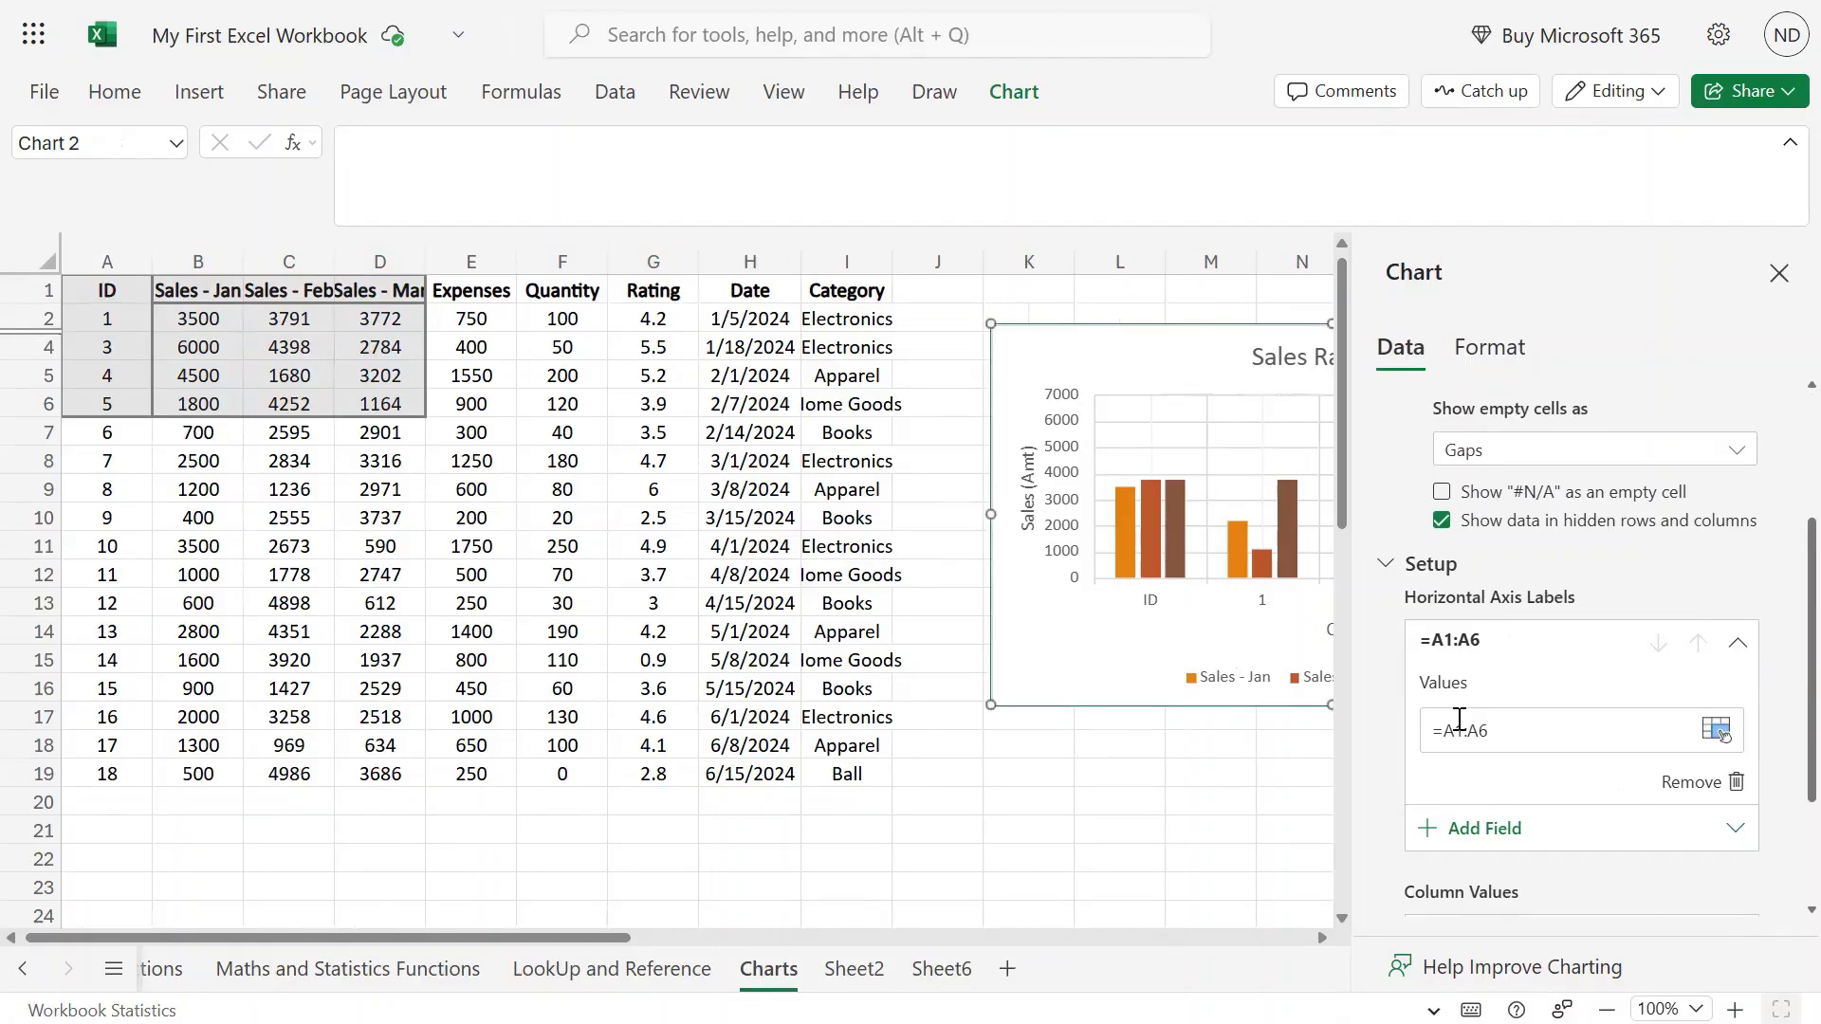
Change the axis label range to A2:A6, excluding the header, and close the pane.
click(1467, 726)
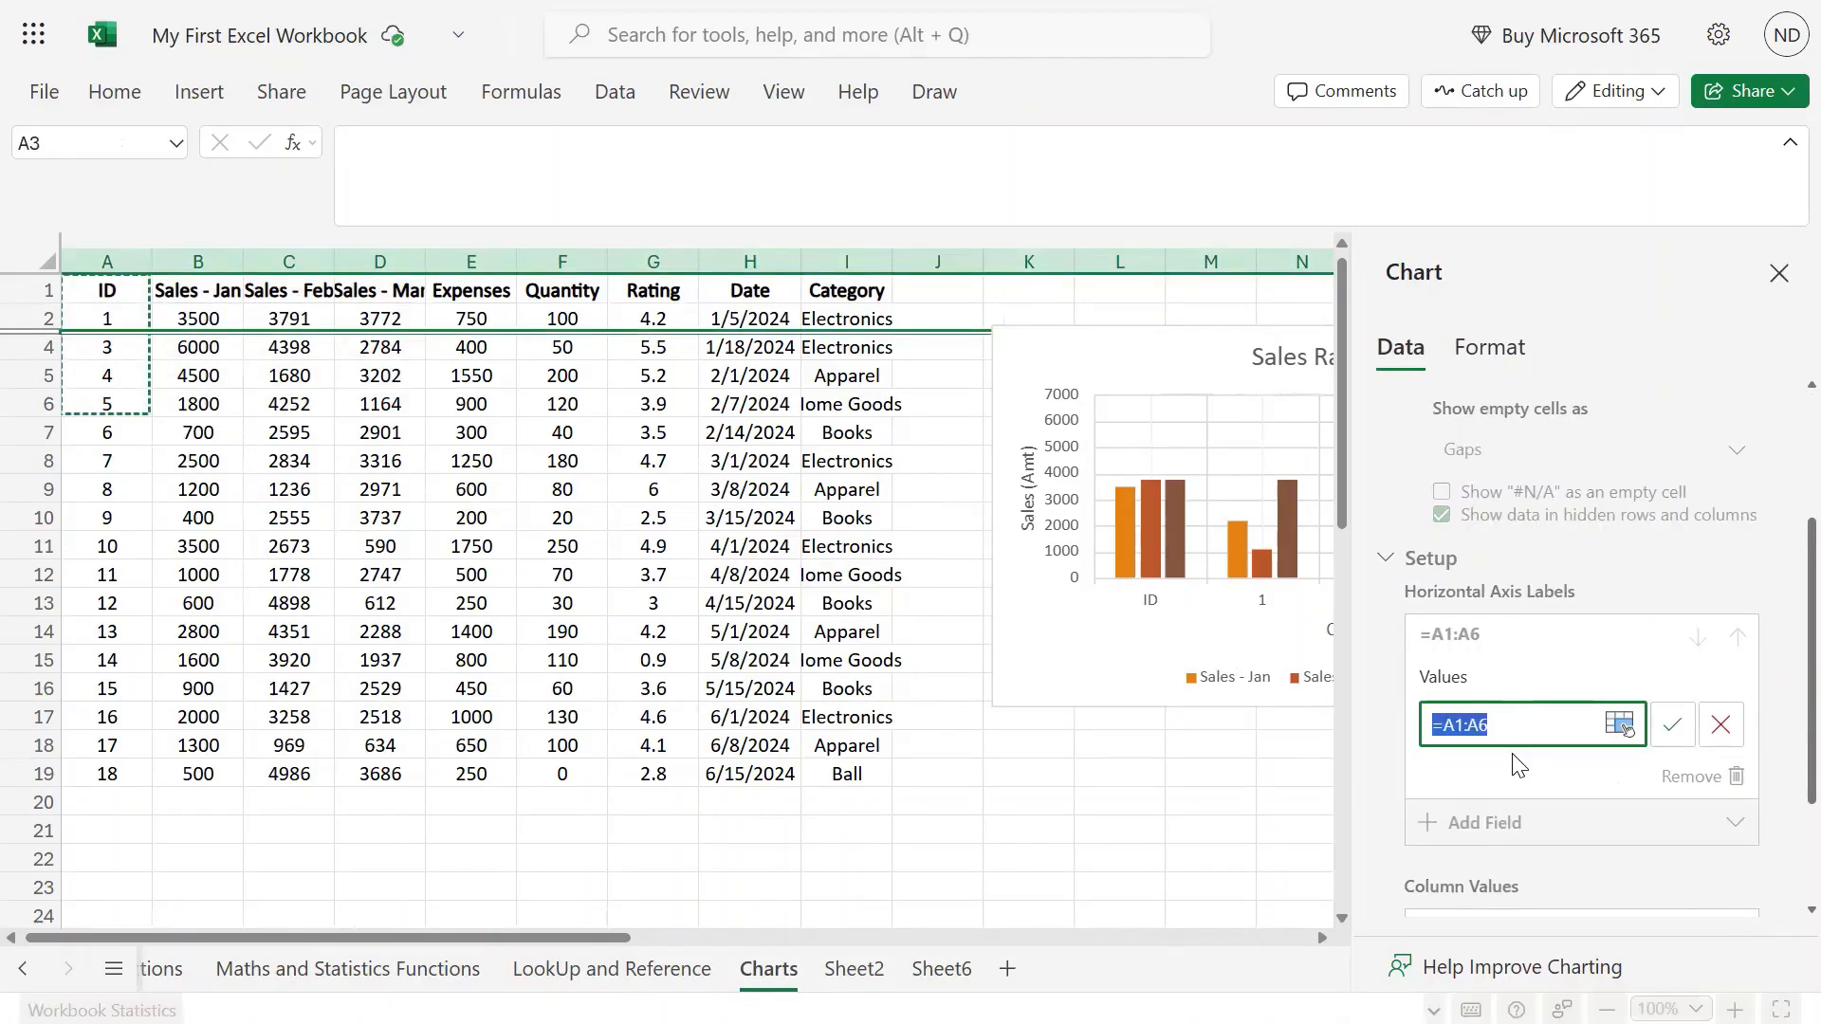
key(Left)
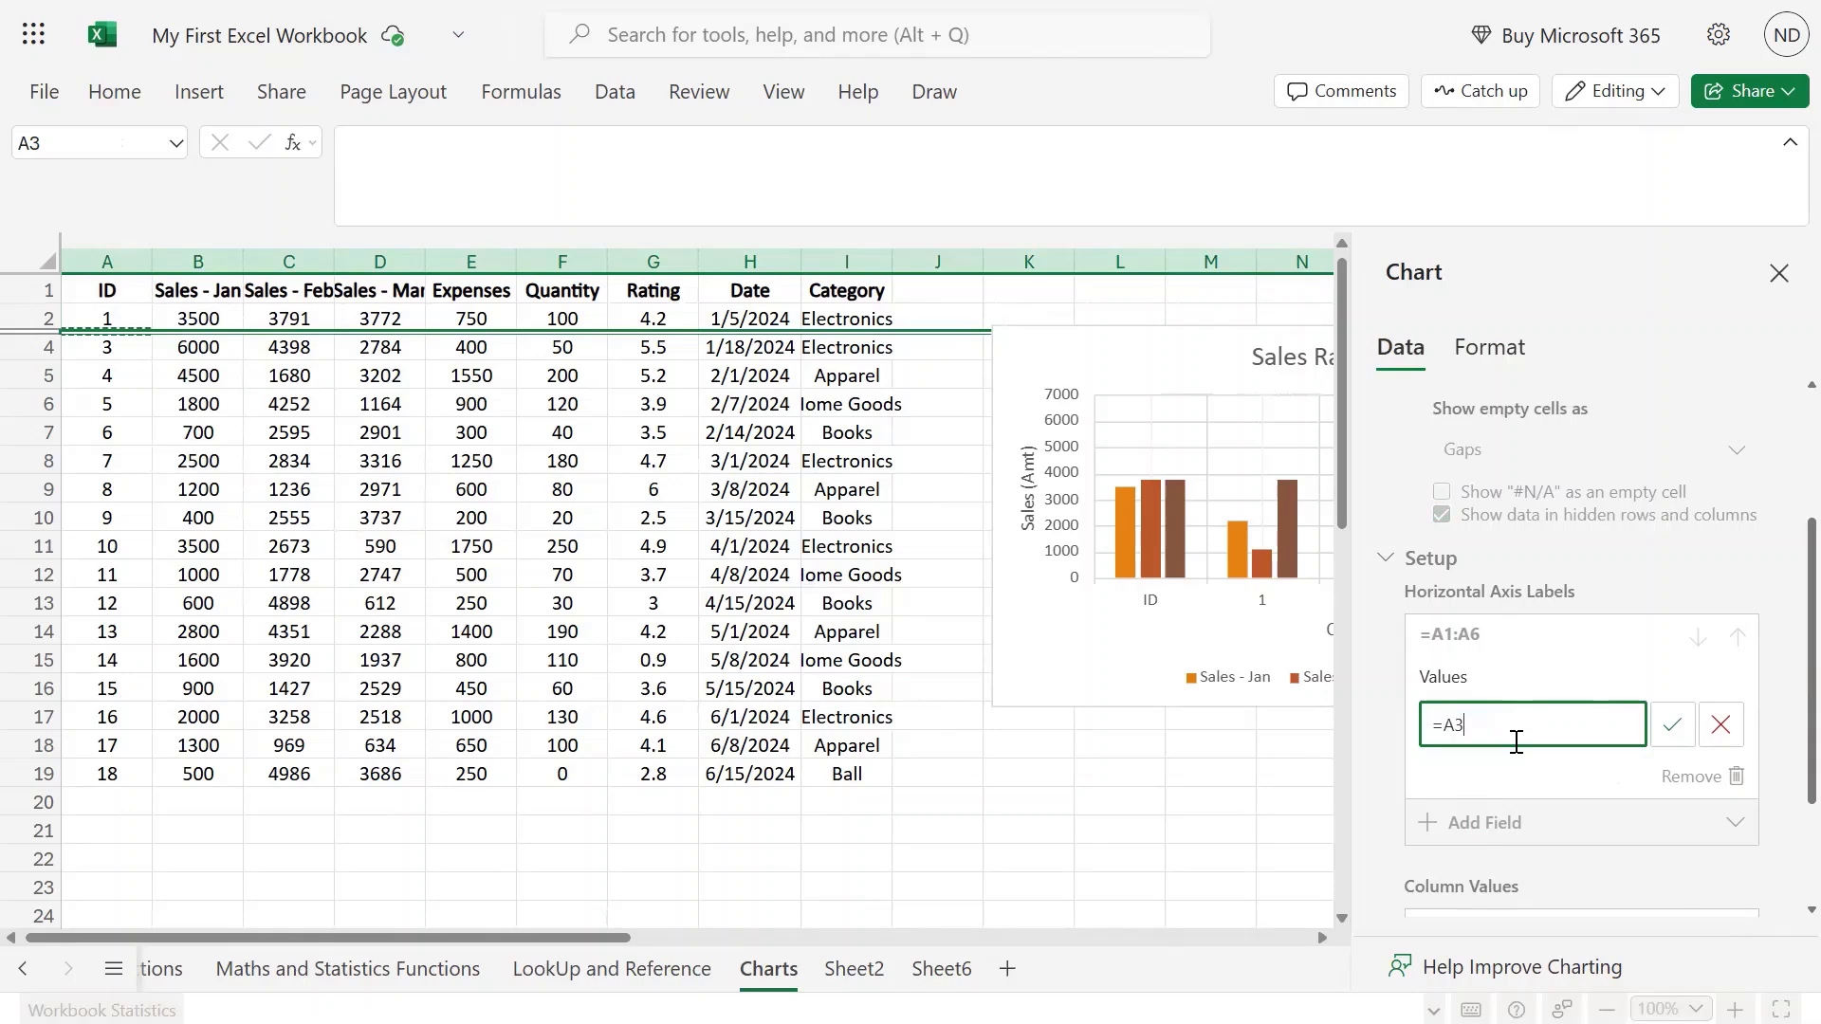
drag(122, 319, 115, 403)
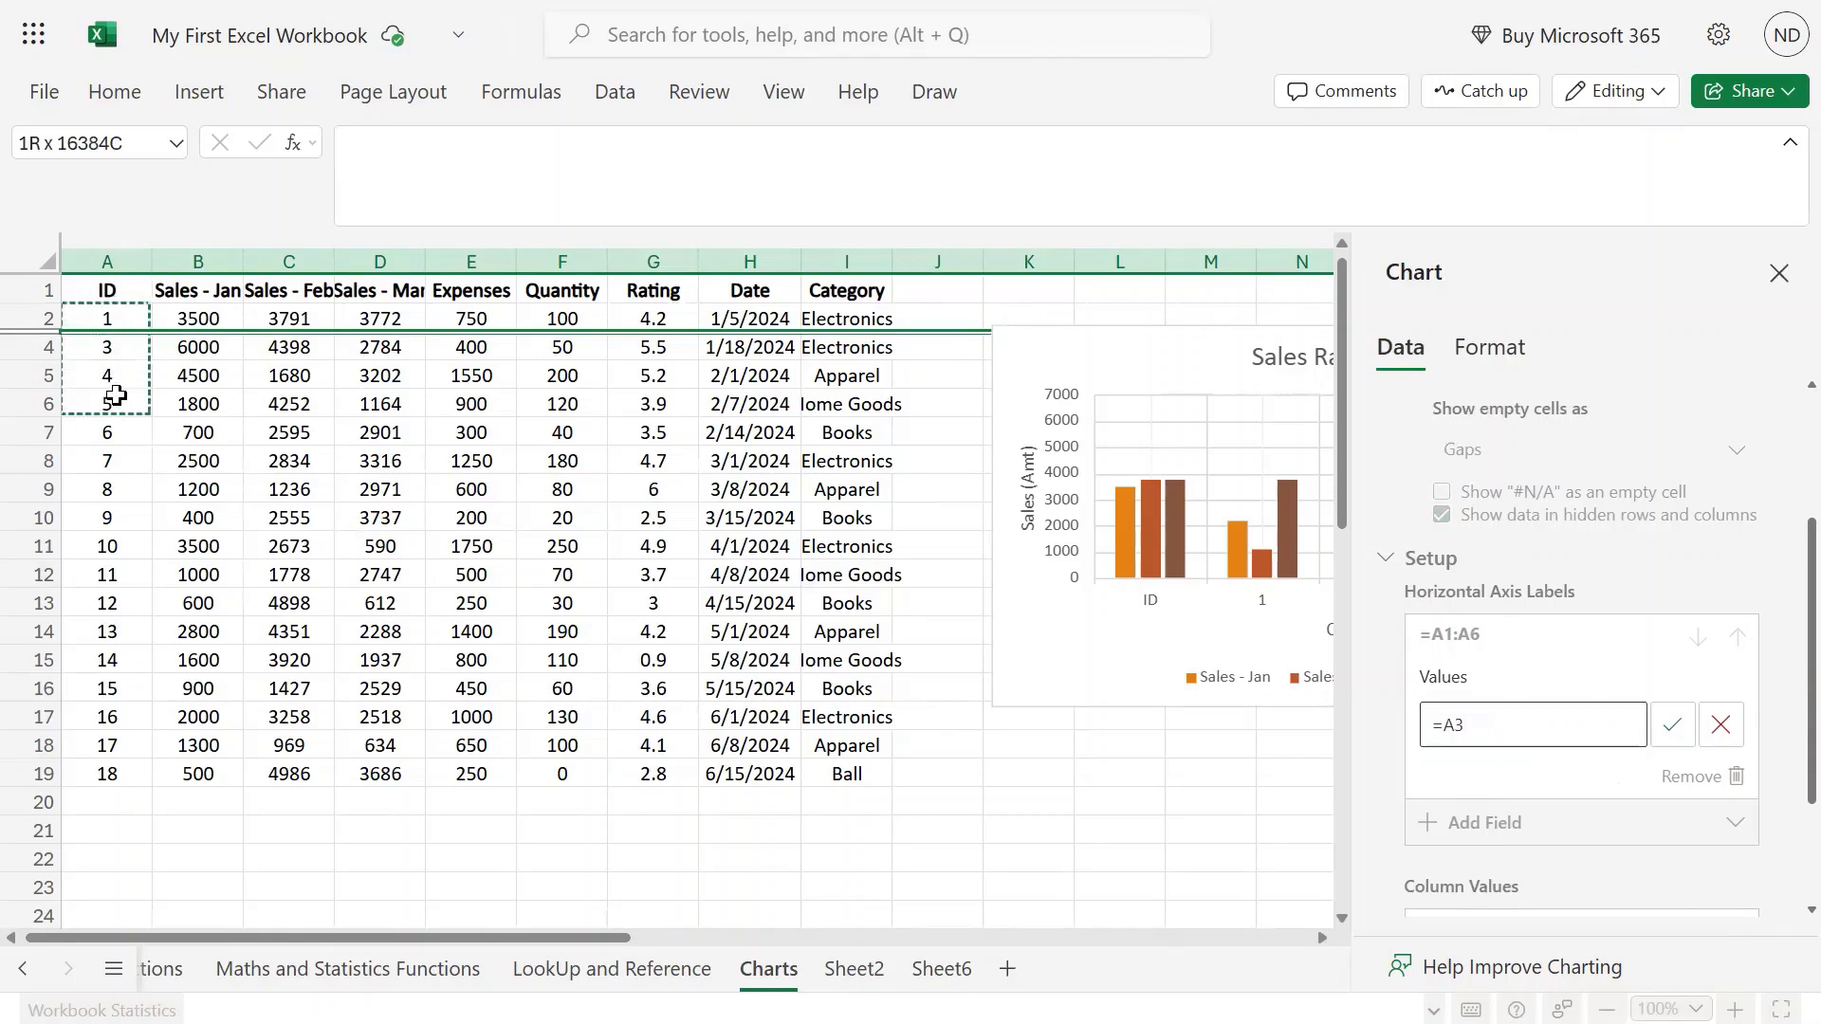
click(1672, 730)
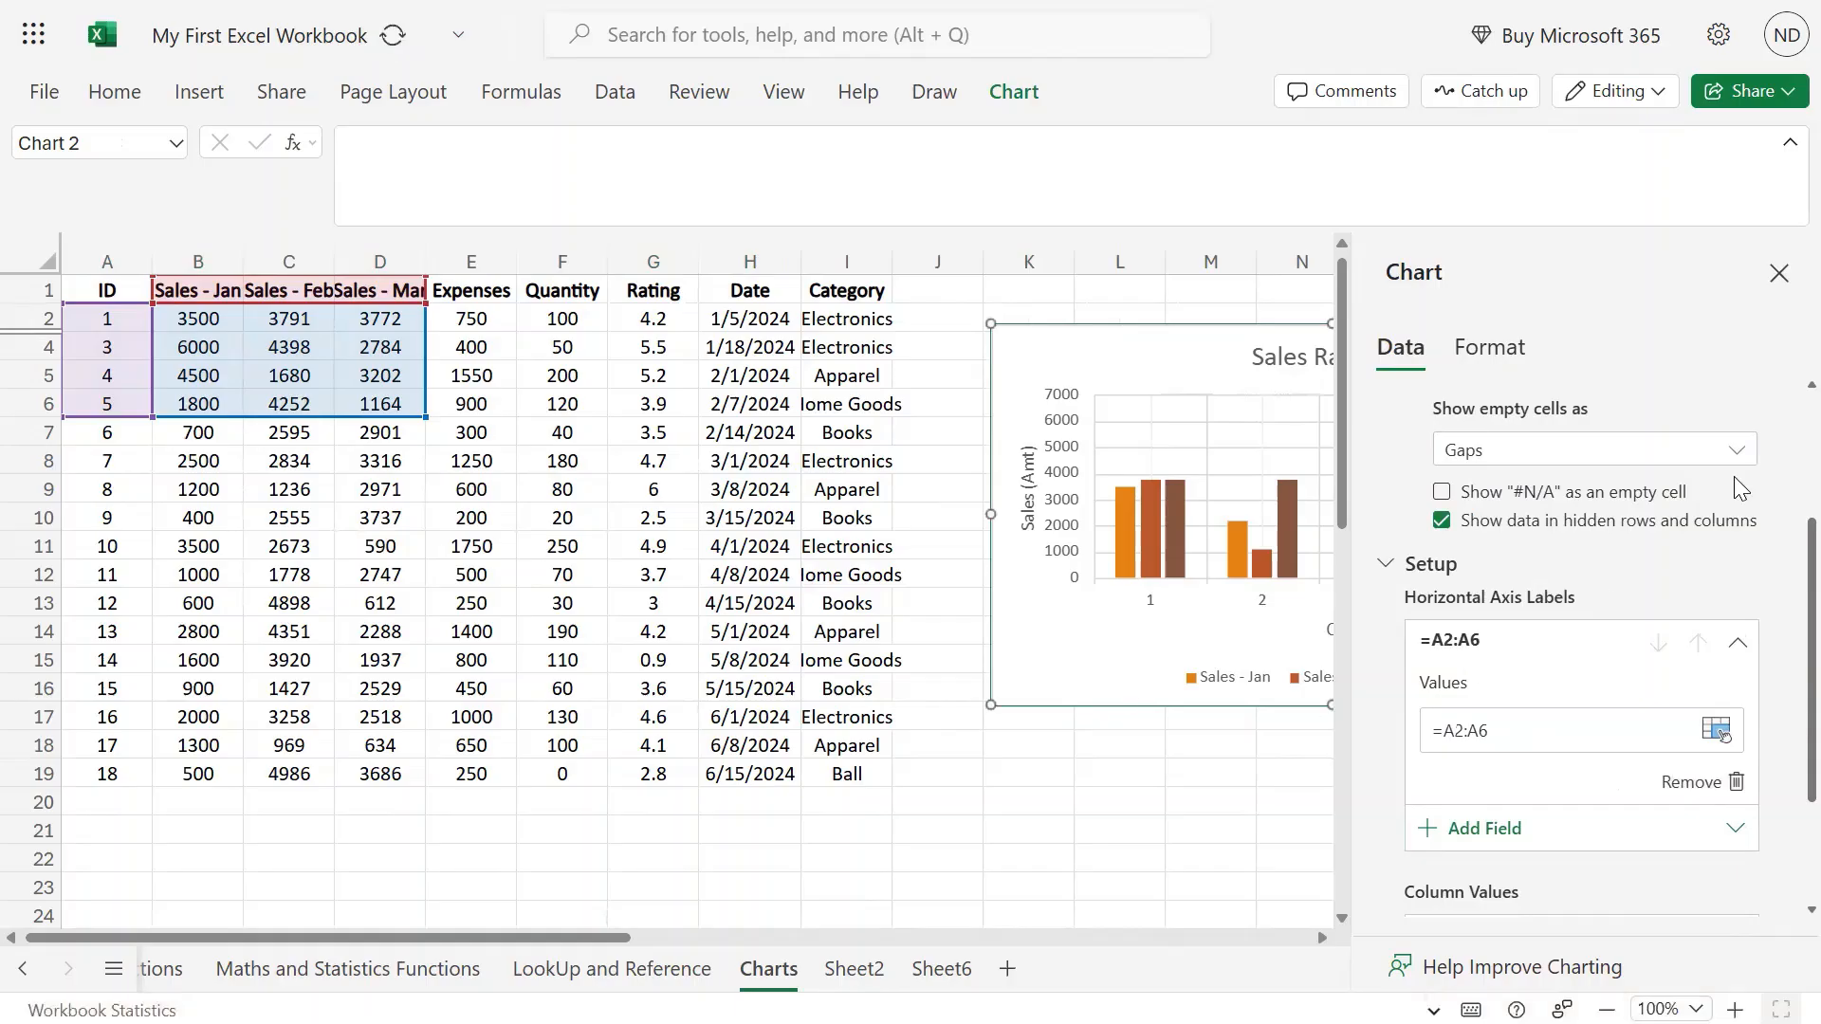
click(1779, 273)
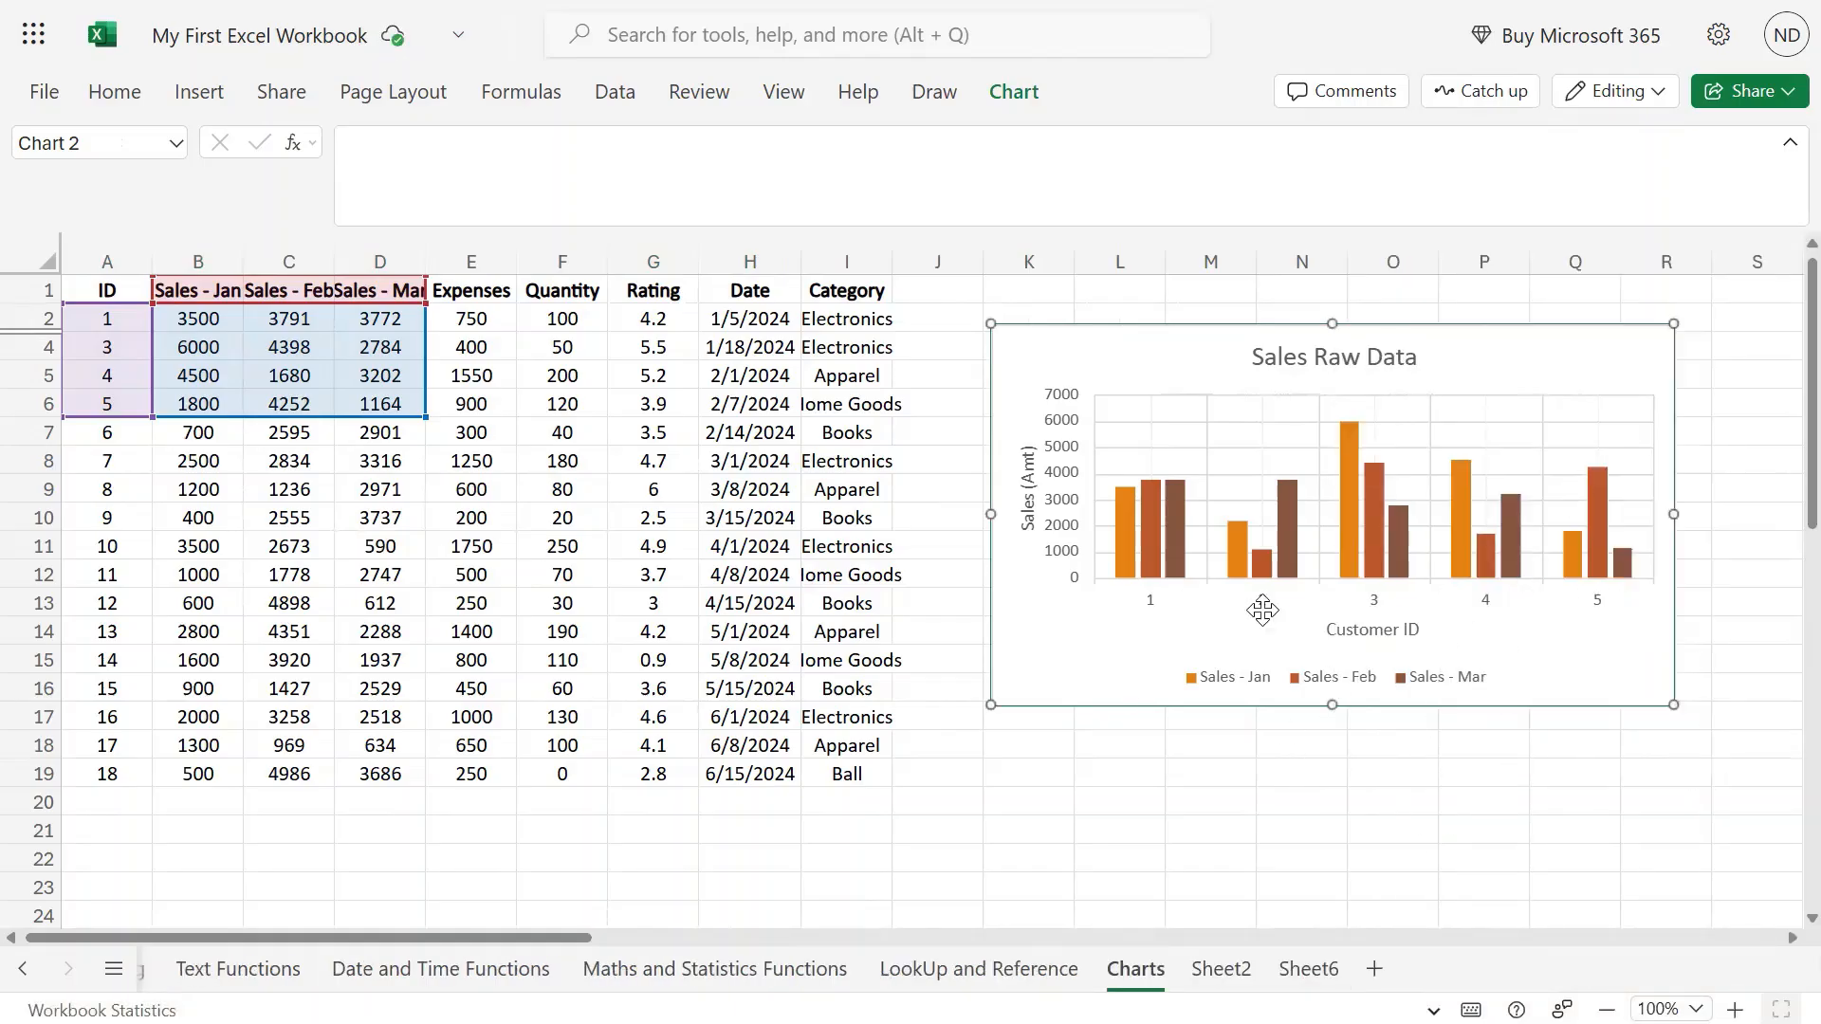
Delete the Sales - Mar series and reorder so Sales - Jan comes before Sales - Feb.
click(1006, 95)
click(1220, 183)
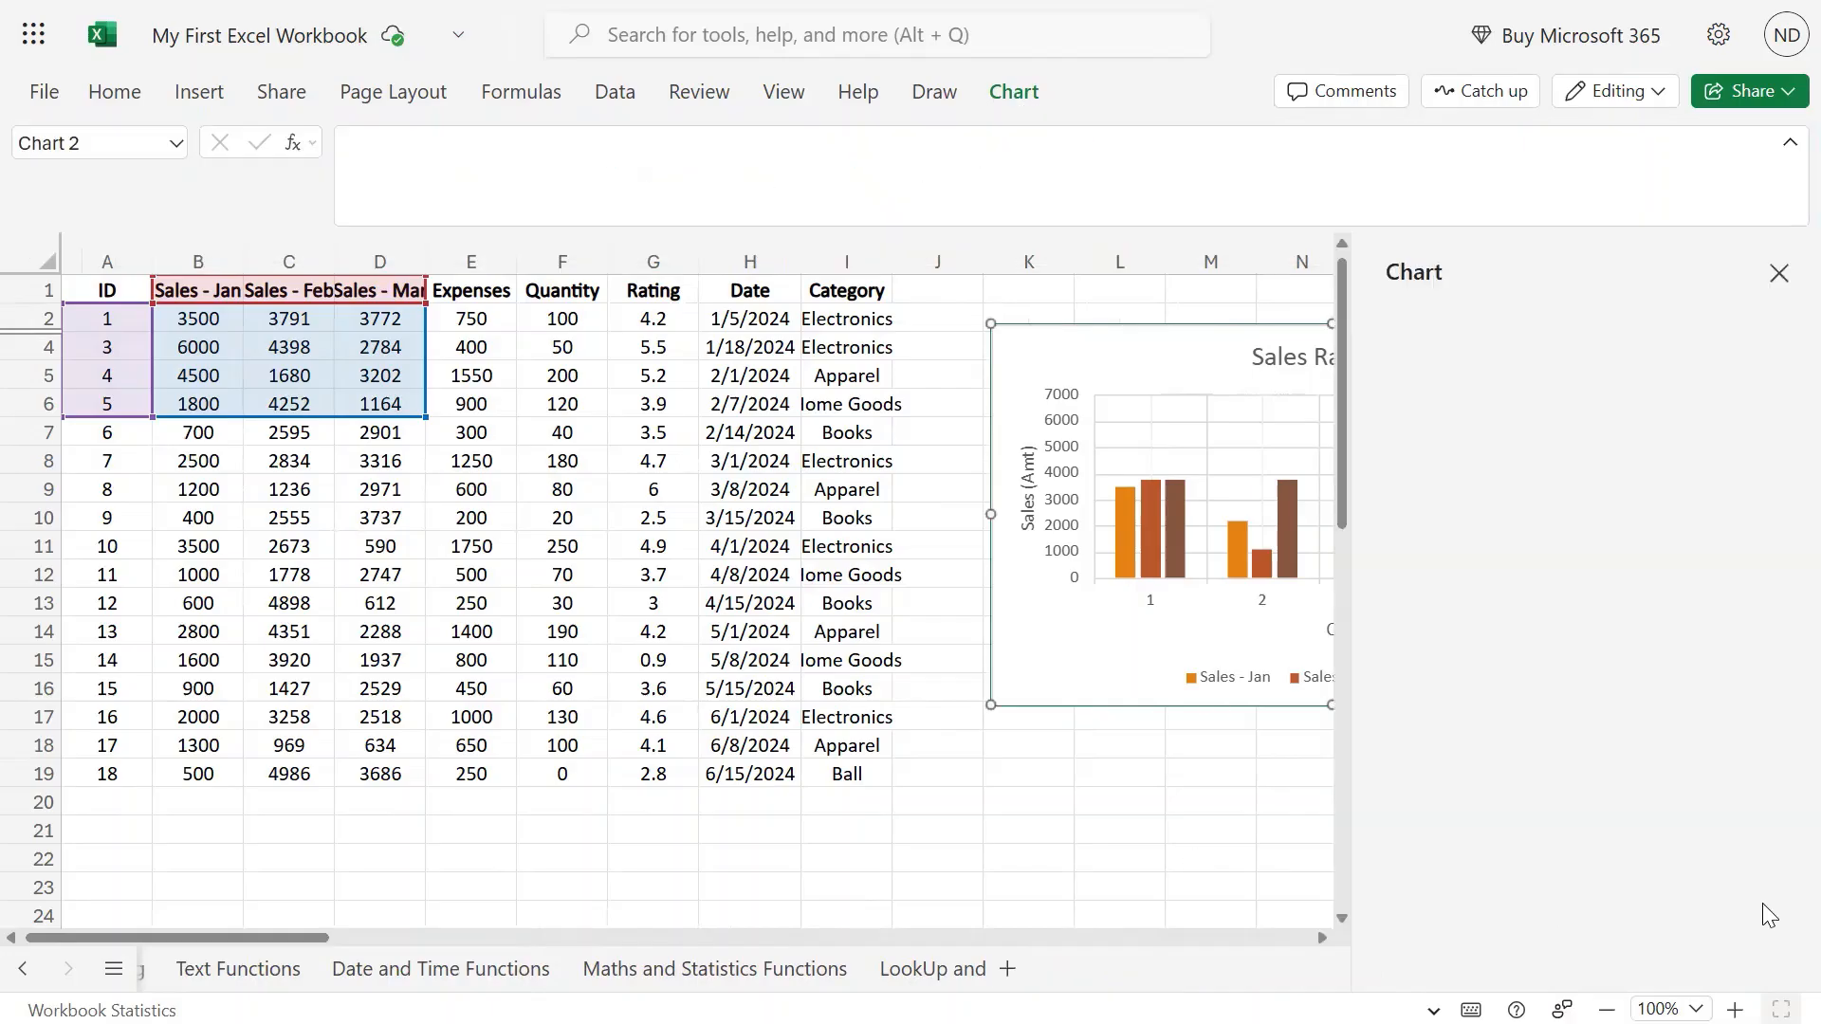
drag(277, 939, 361, 949)
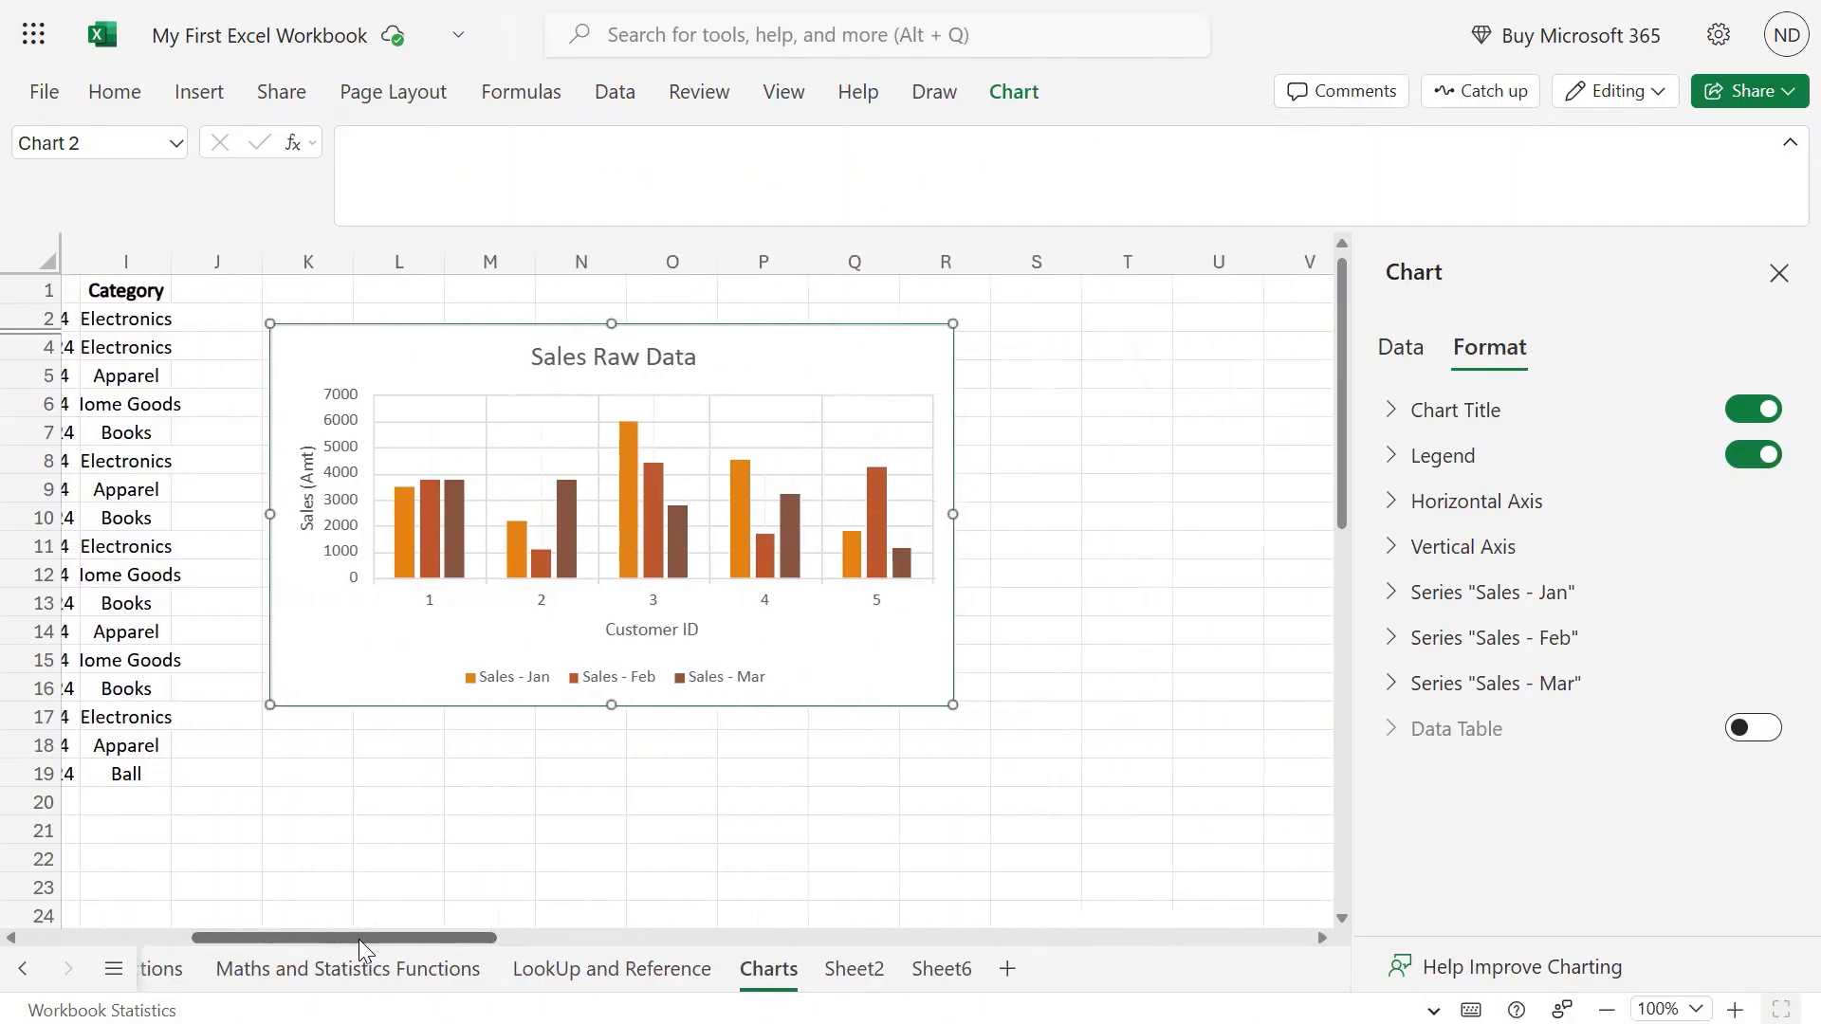
click(1401, 349)
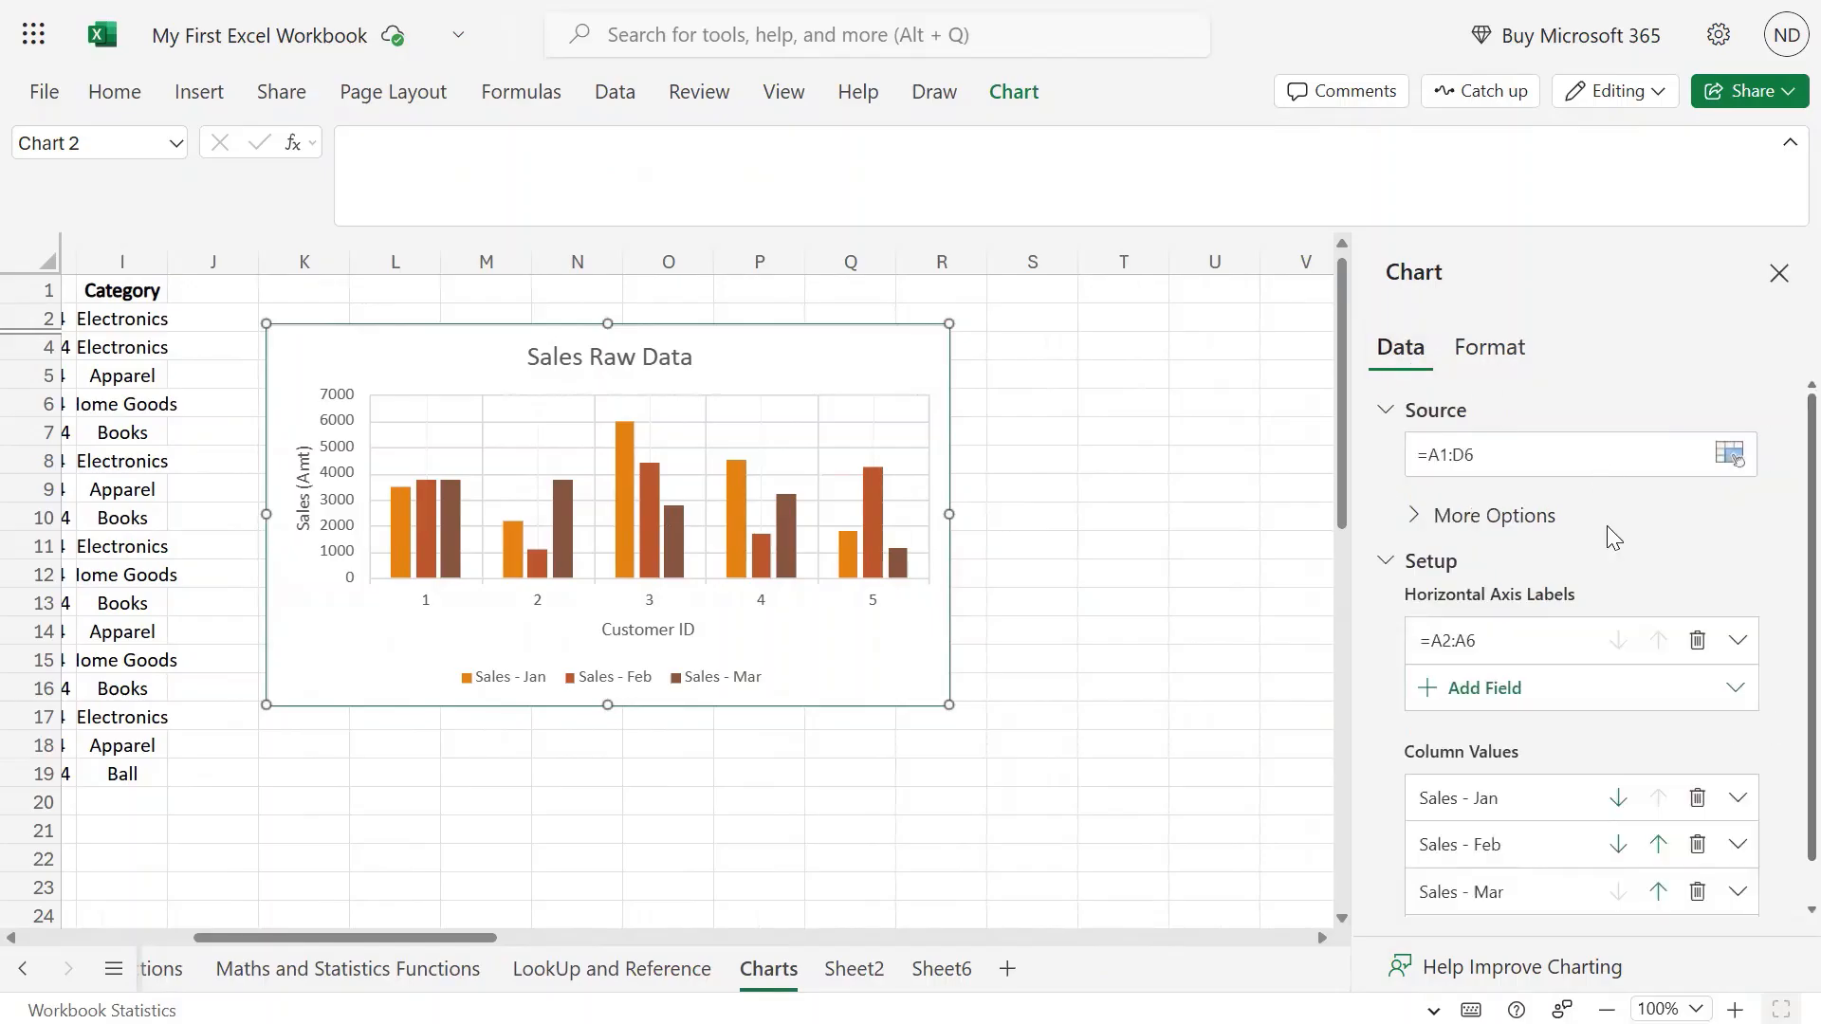
scroll(1633, 565, down, 1)
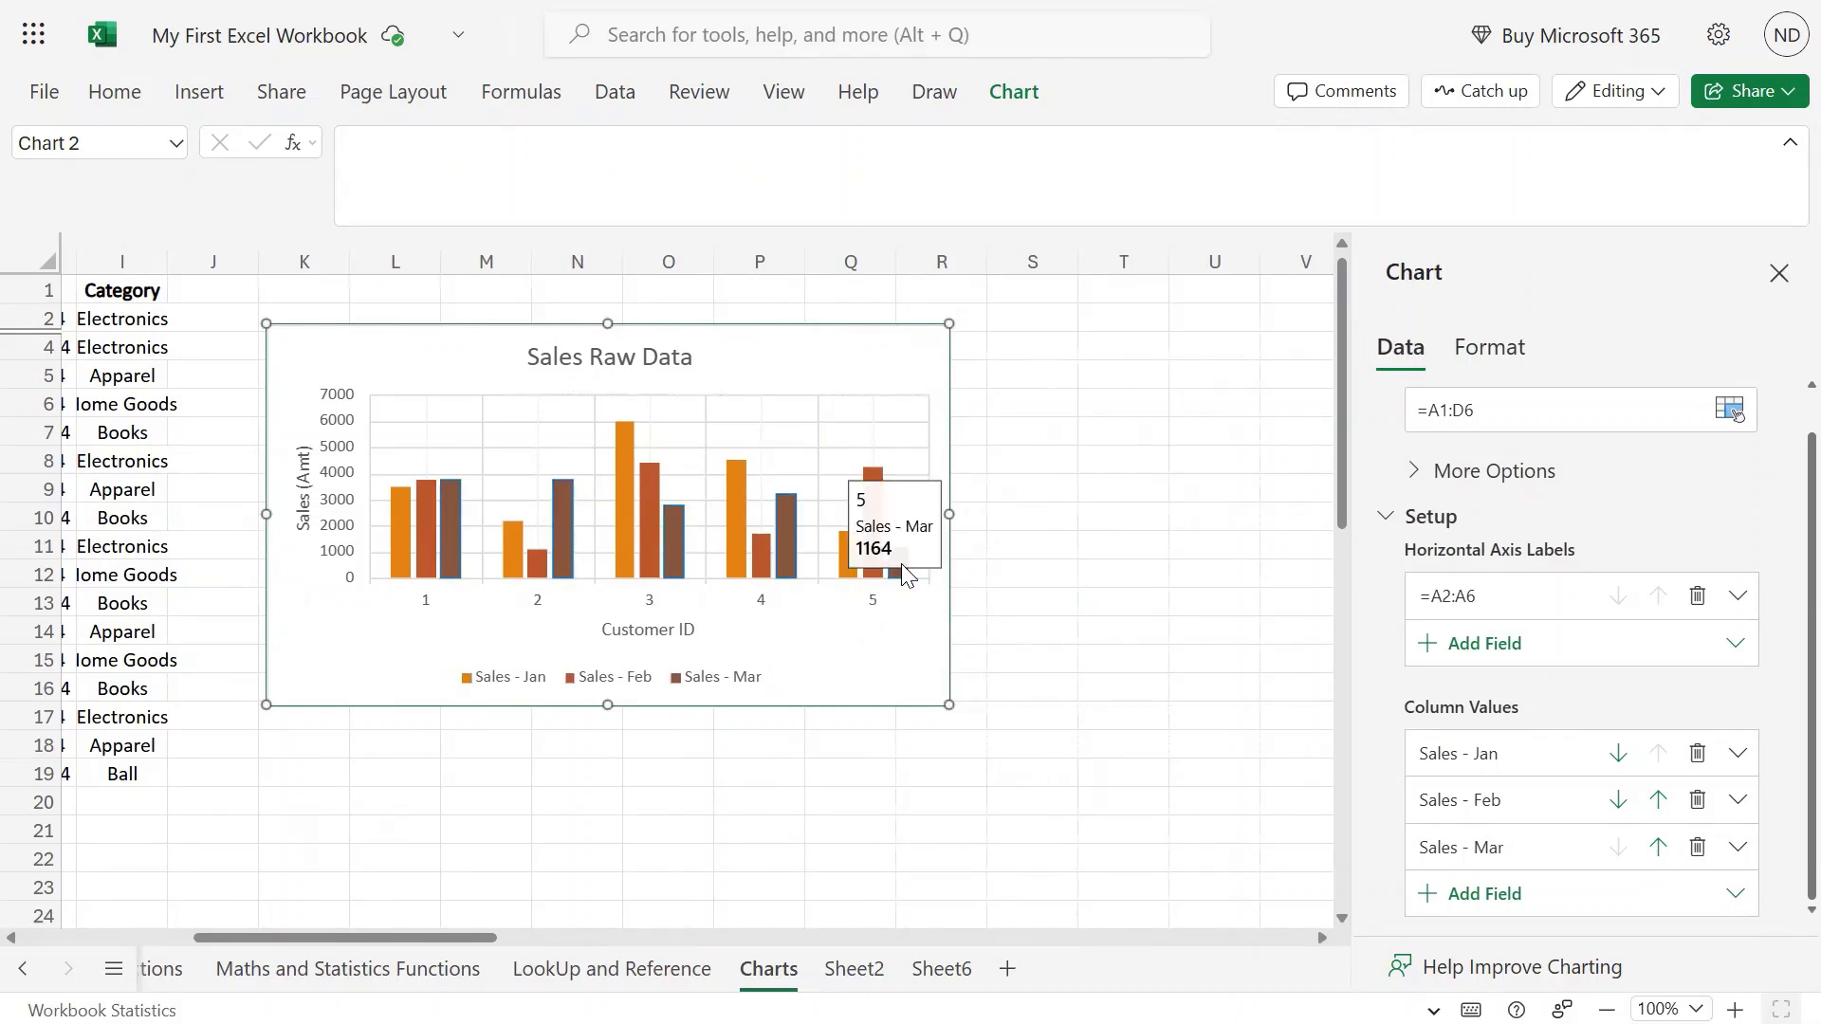
click(1695, 849)
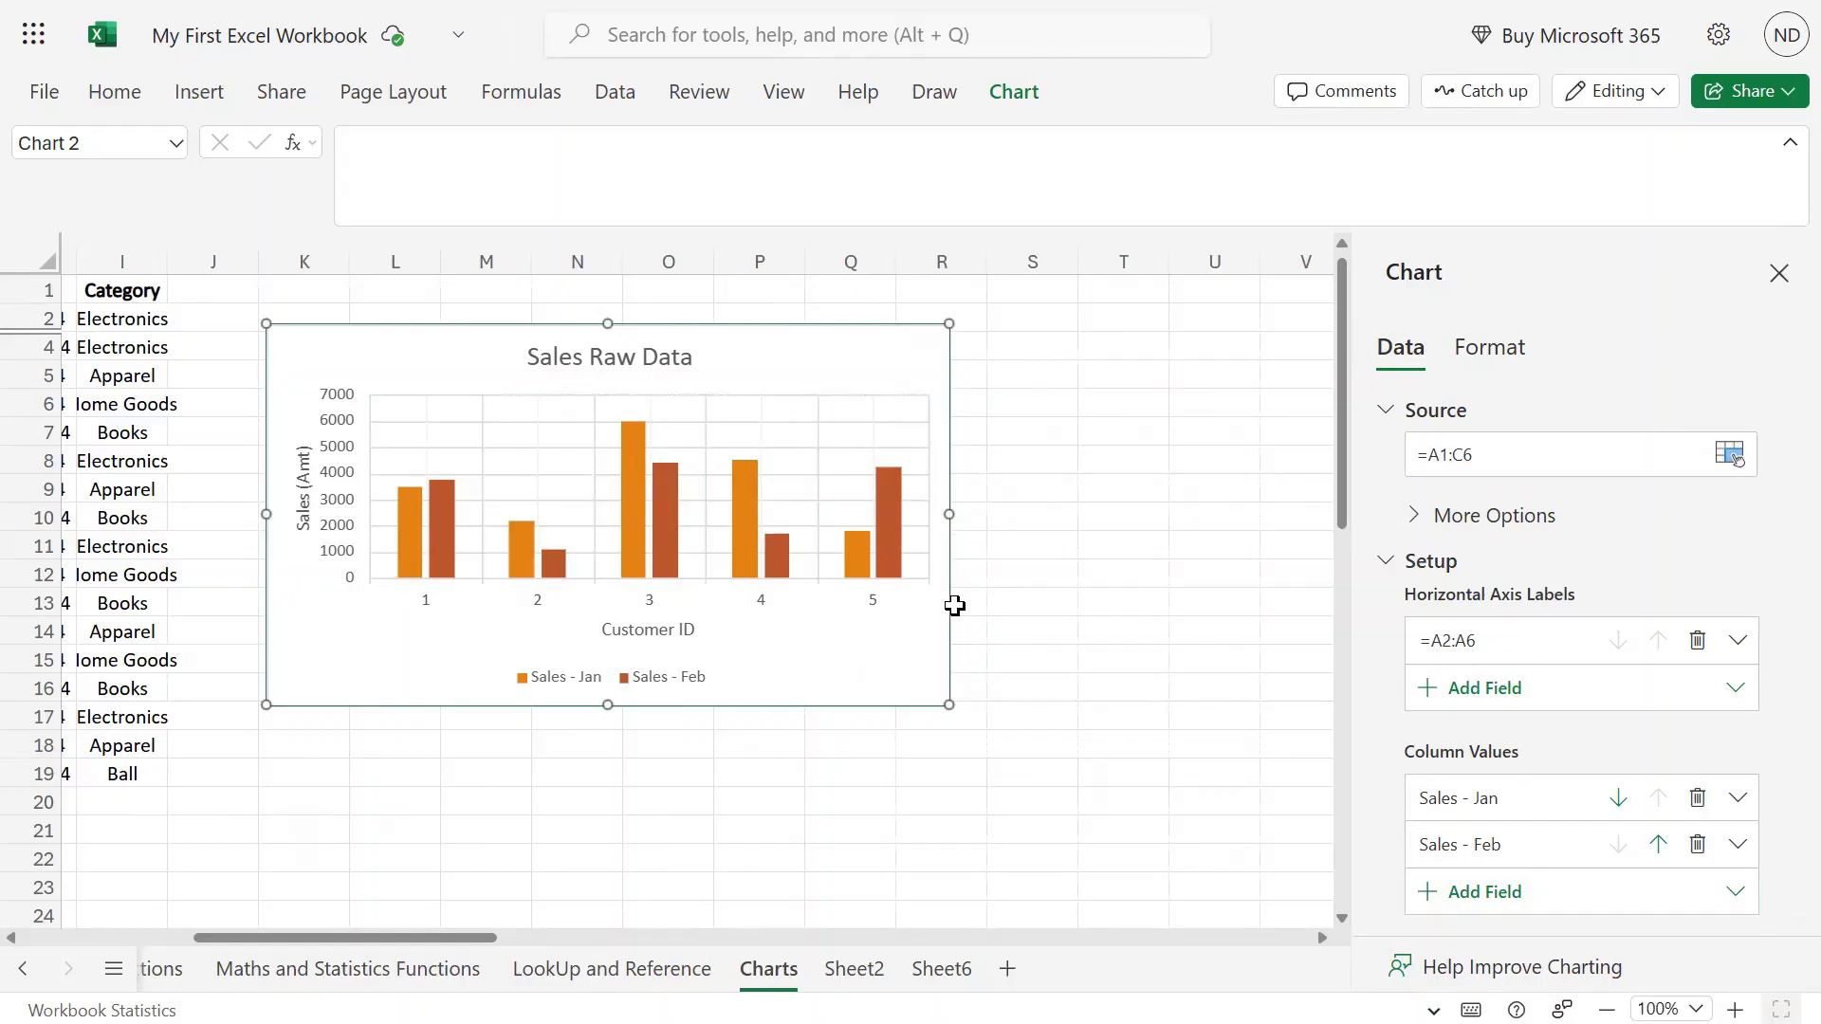
click(1664, 854)
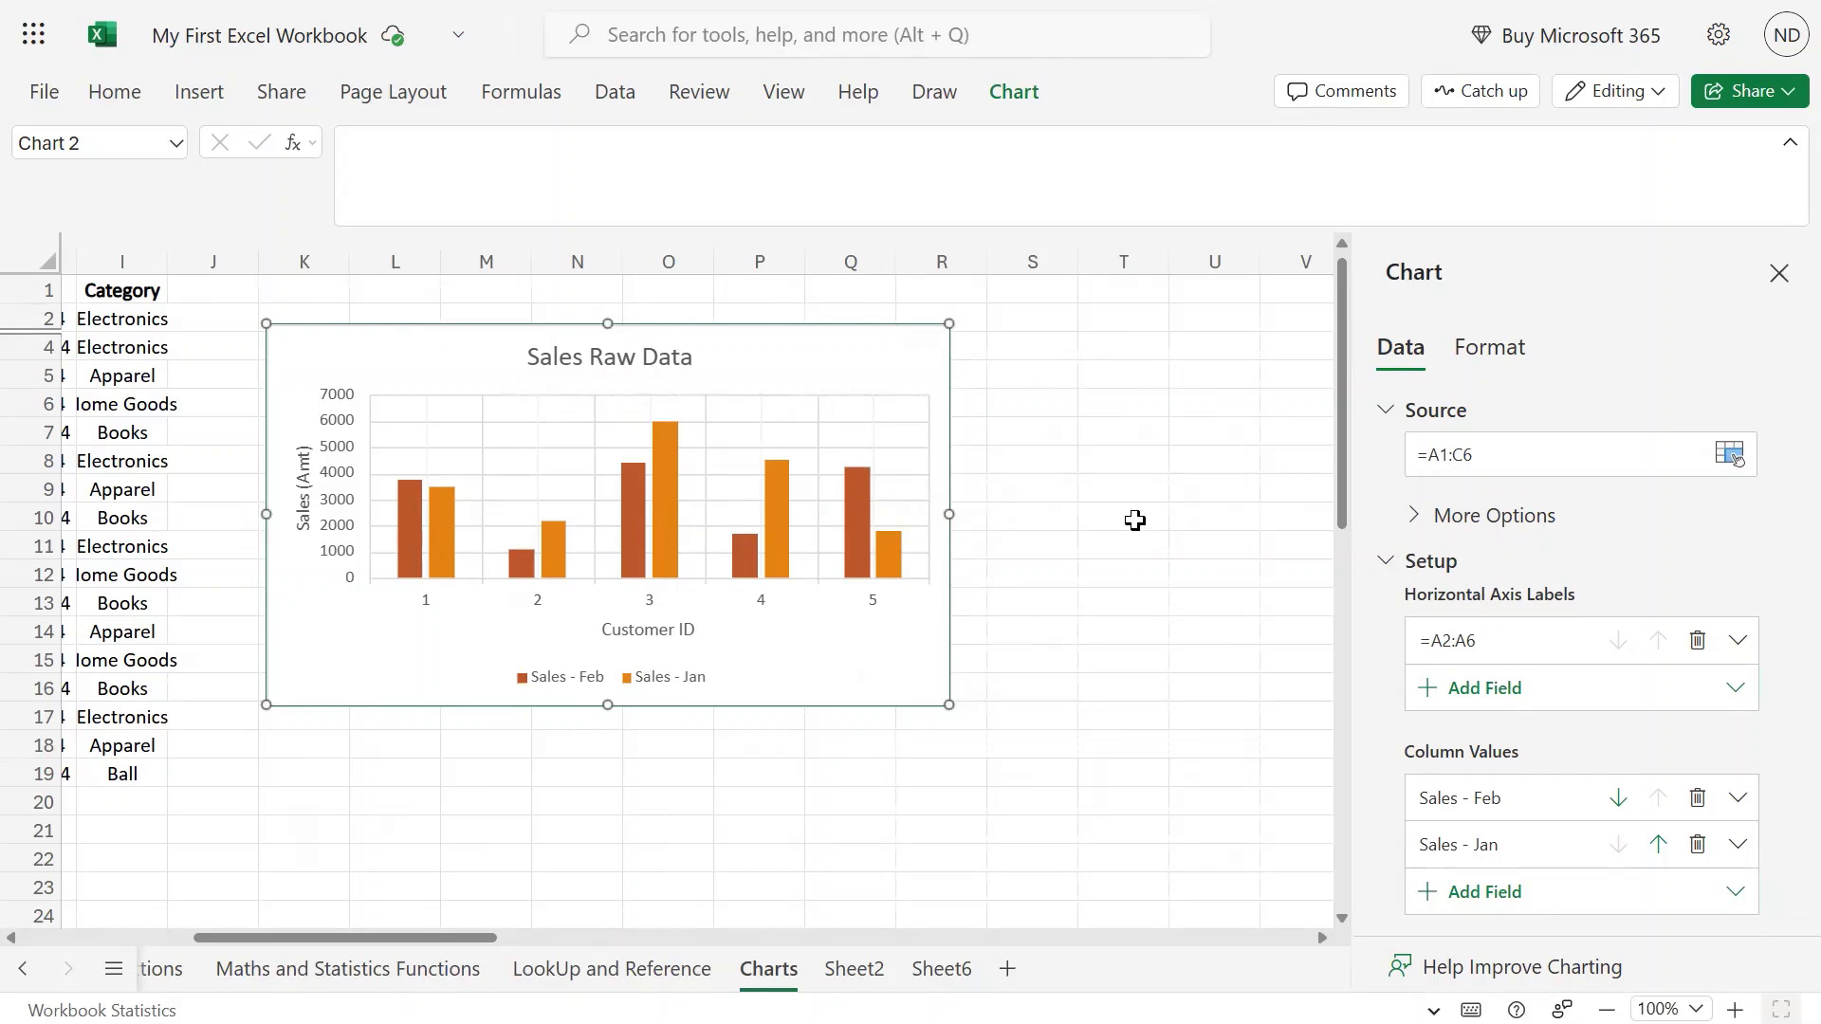
click(1618, 797)
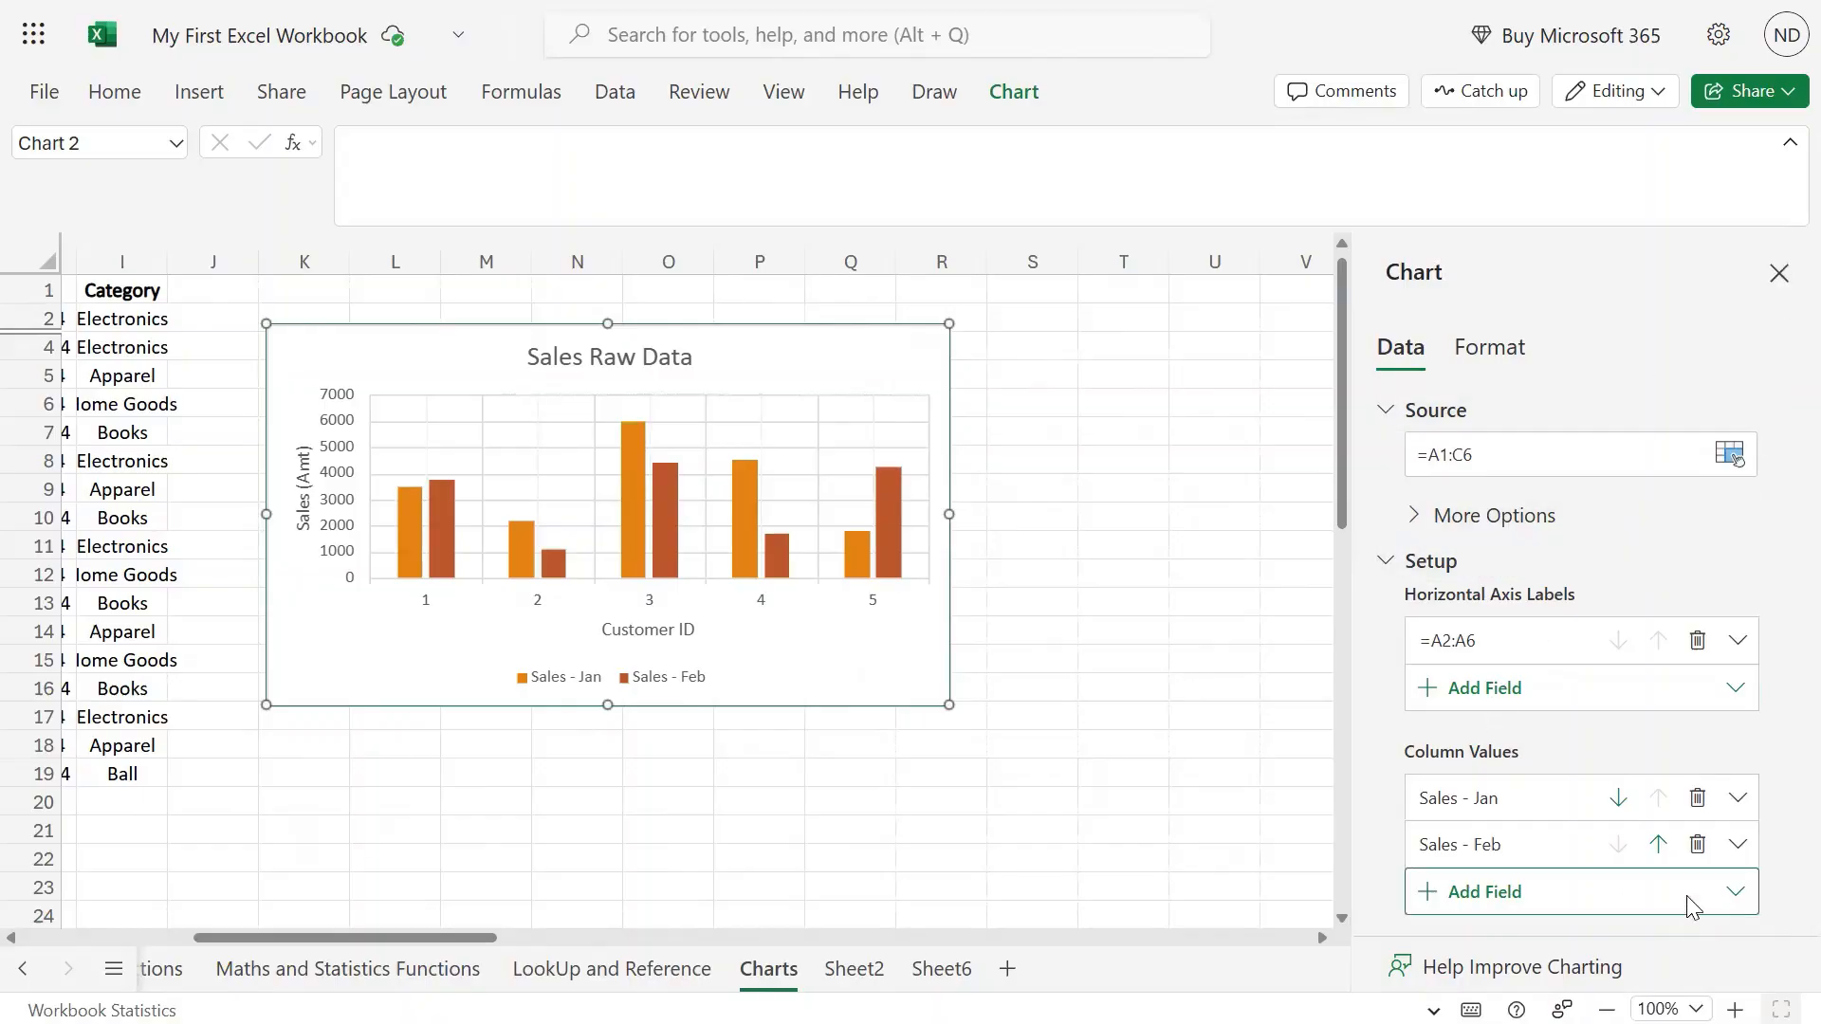
Add D2:D6 as a new column series, Series3, then show the Format options.
click(1486, 900)
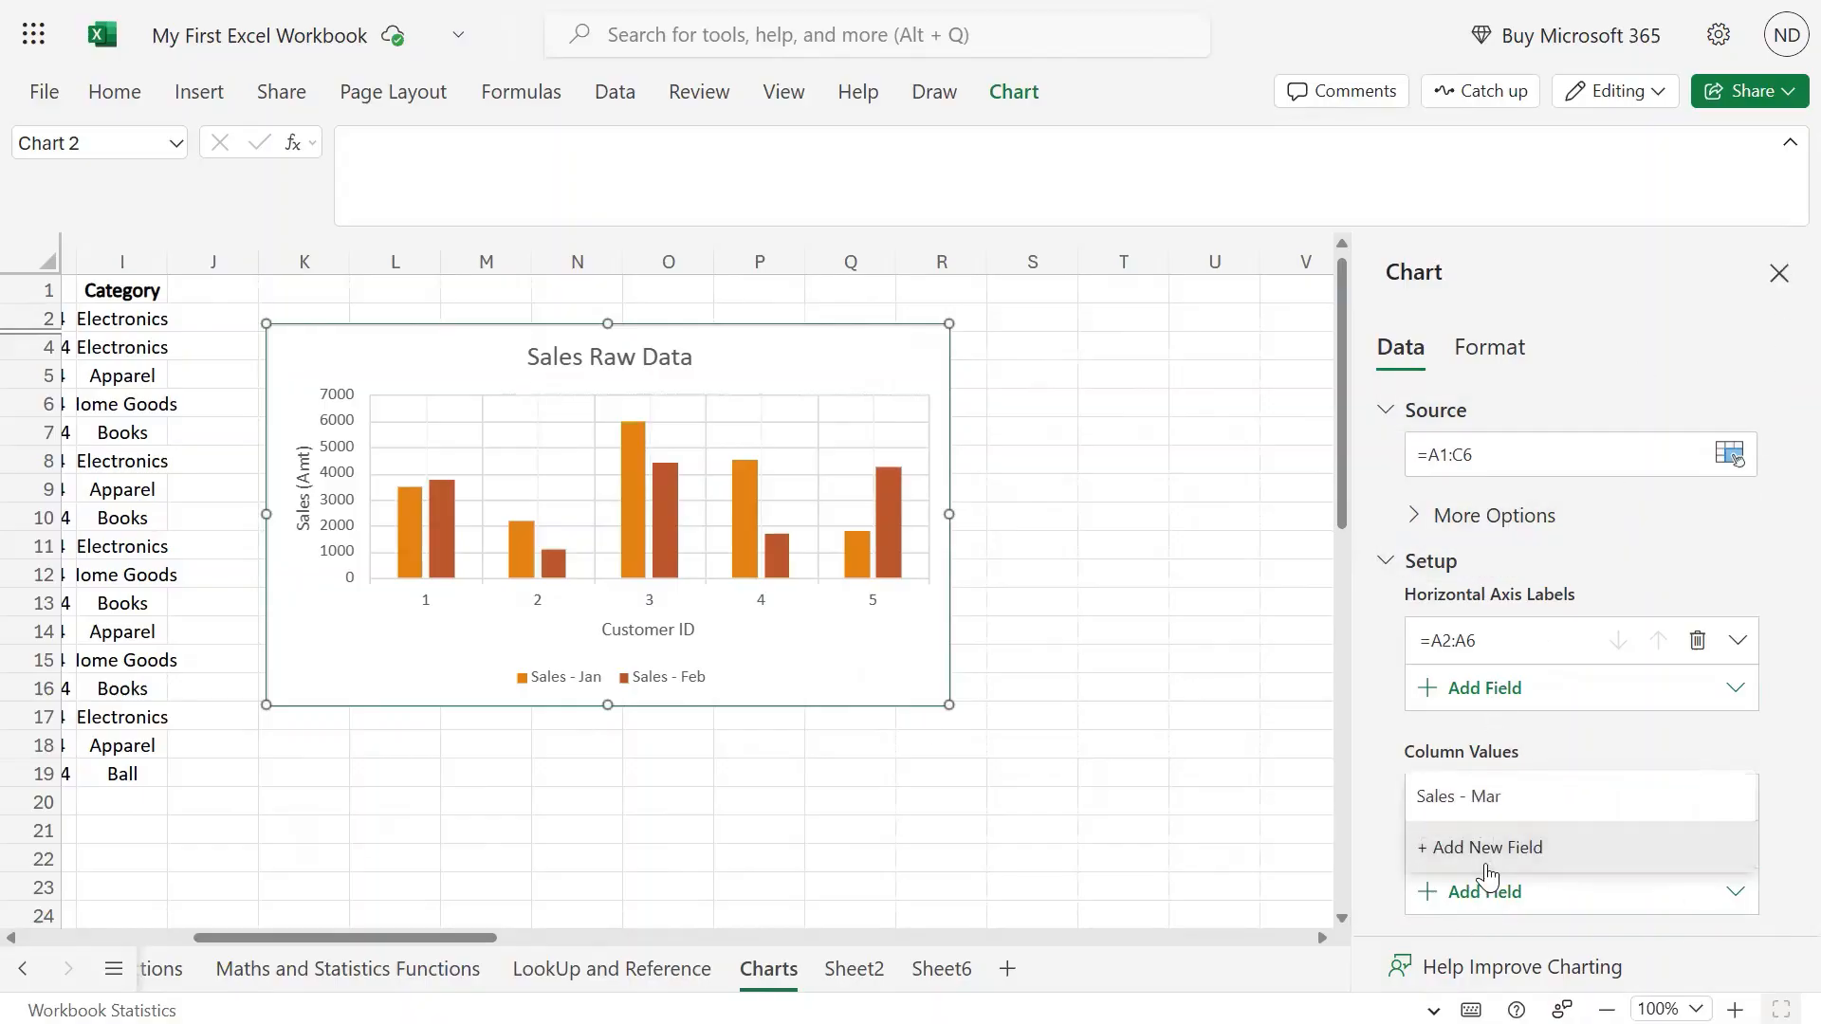
click(1482, 854)
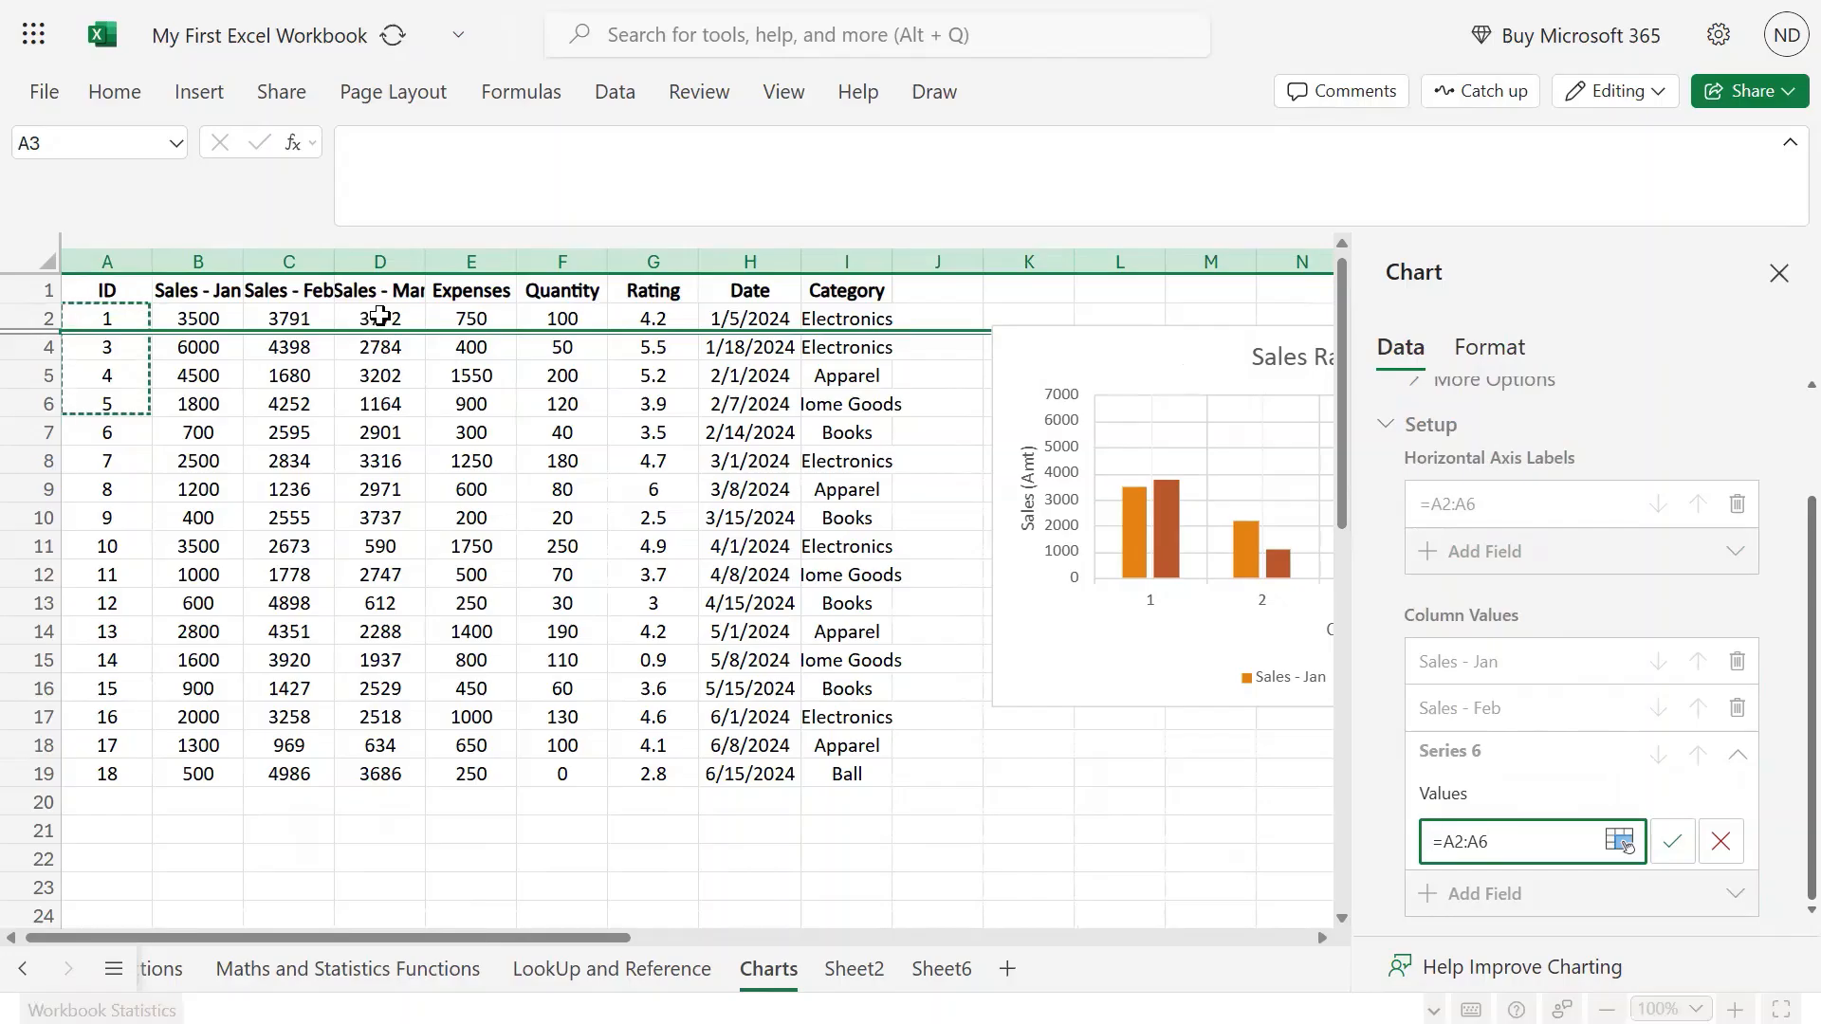
drag(380, 319, 386, 406)
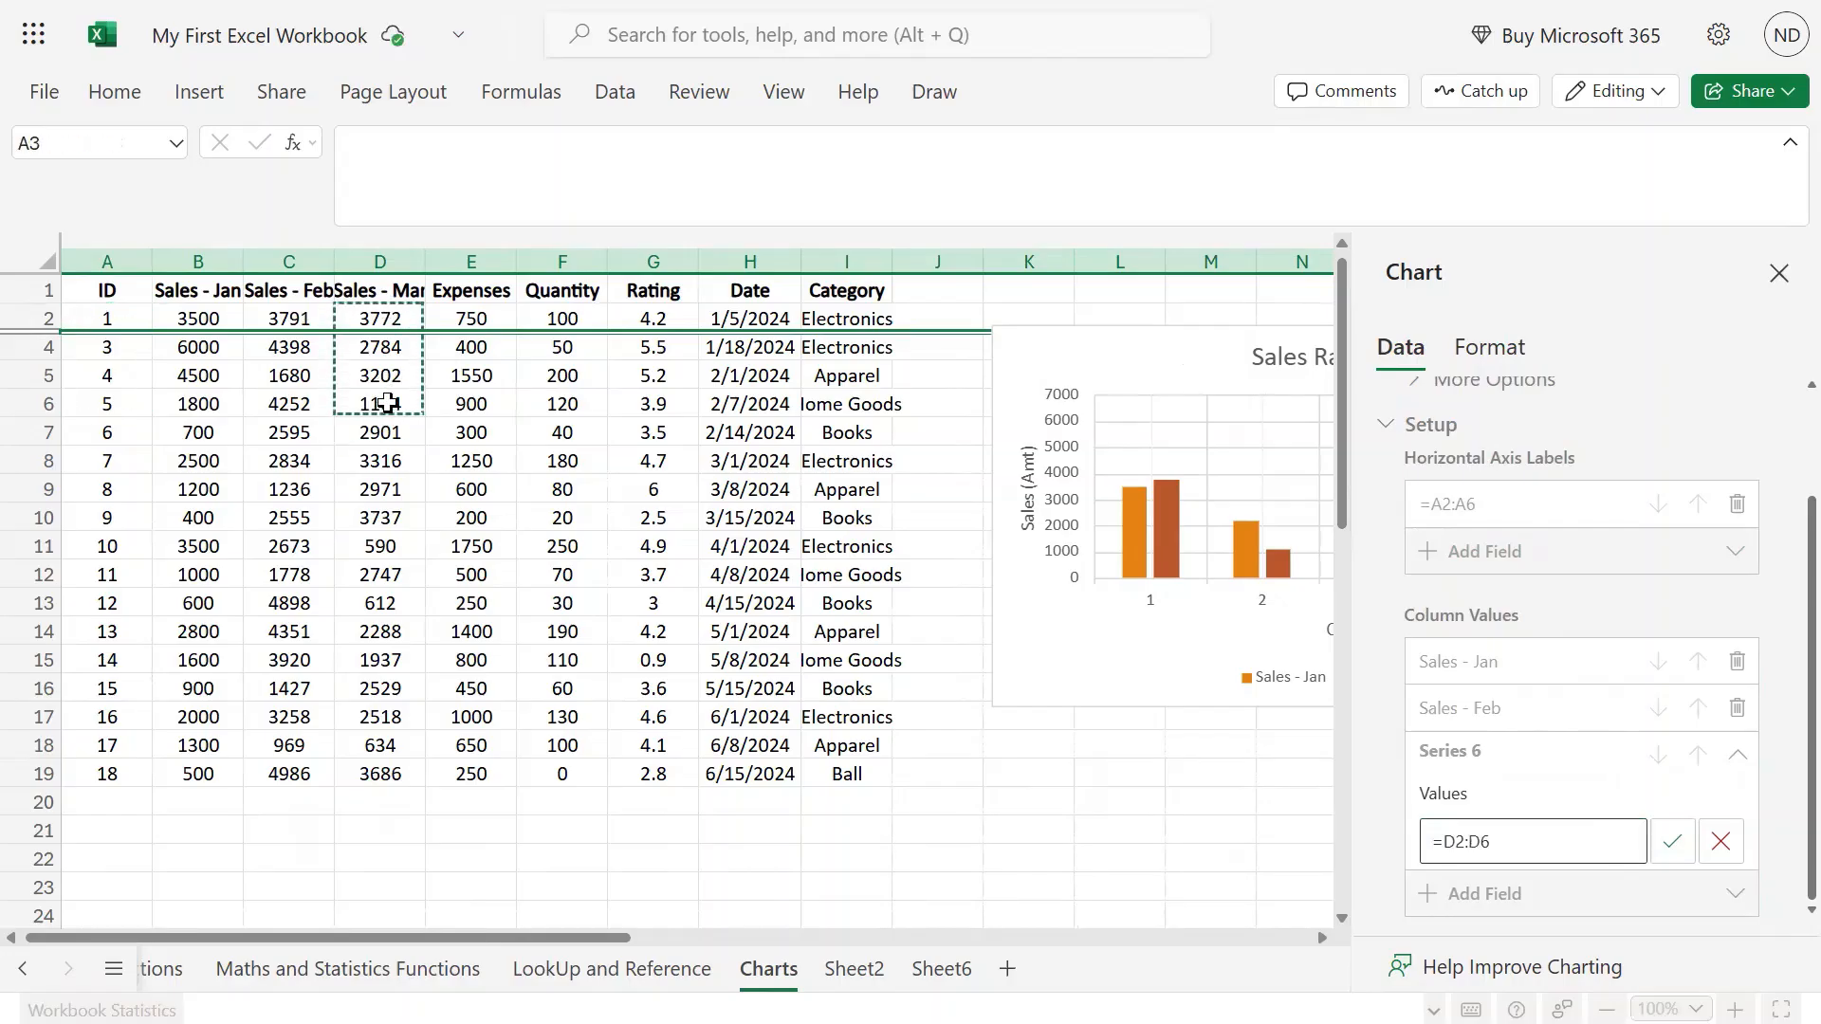
click(1674, 843)
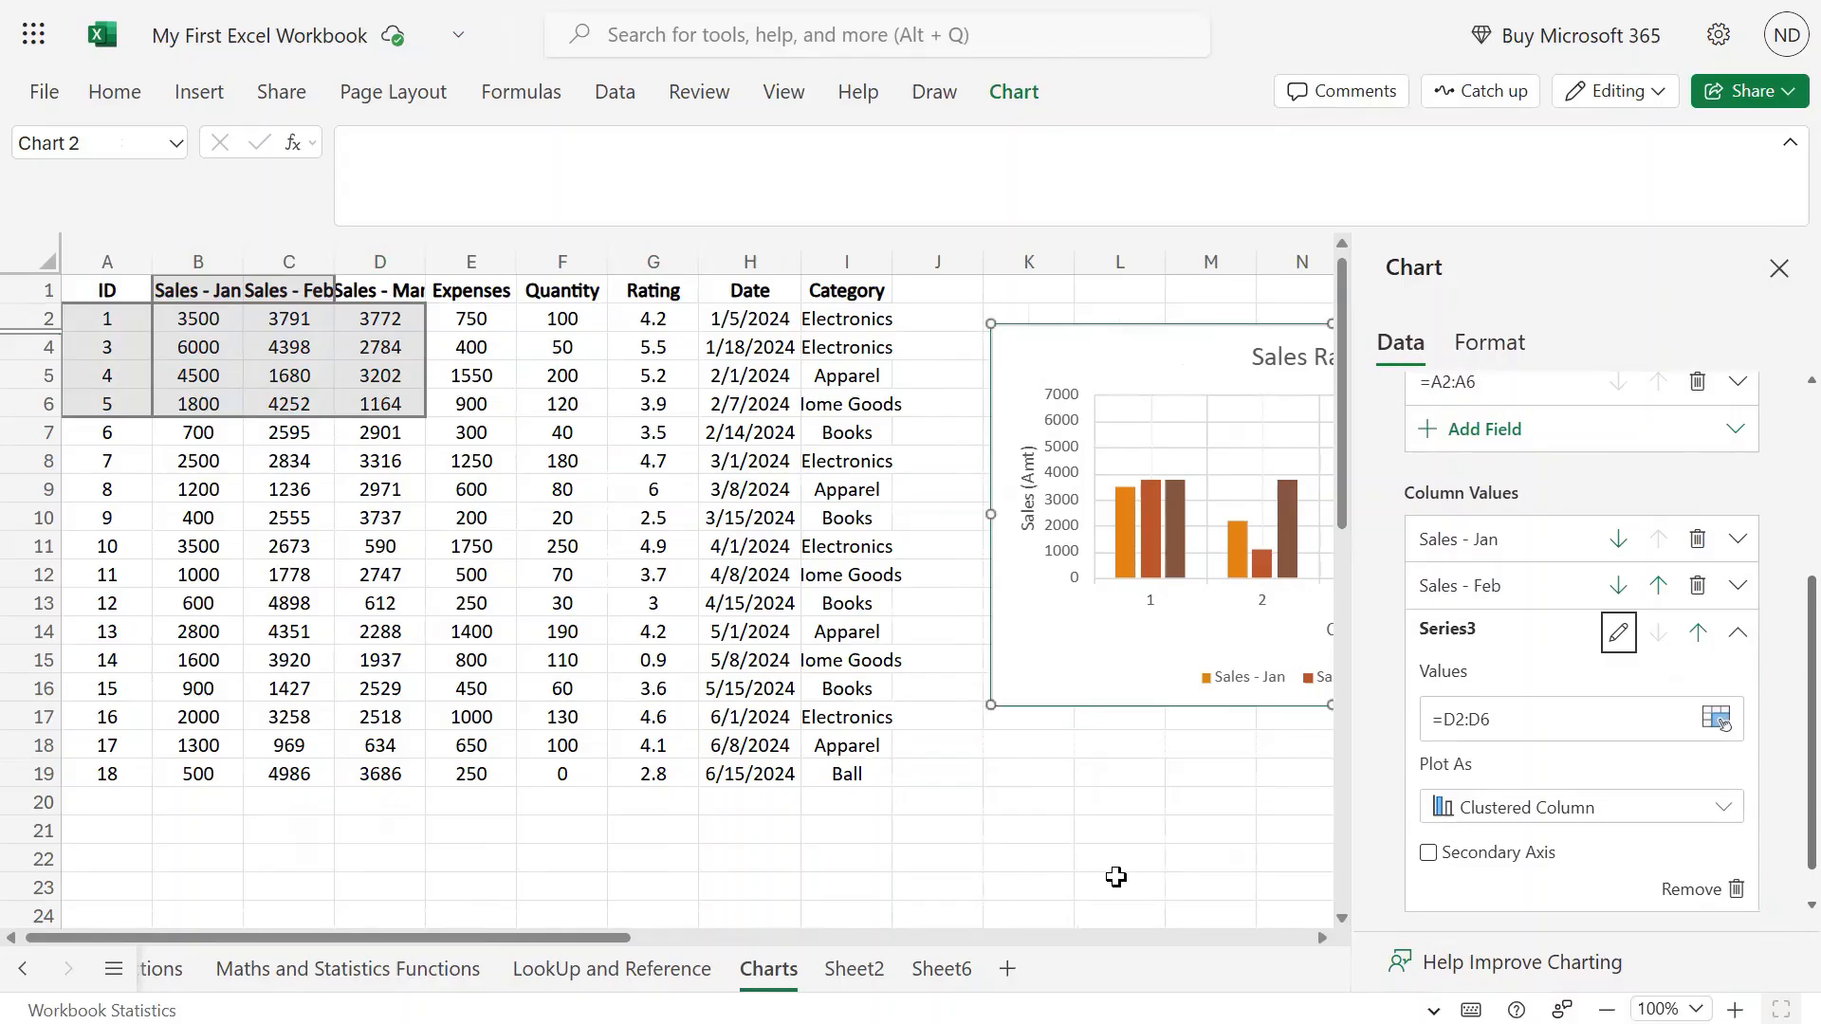
scroll(1116, 876, right, 4)
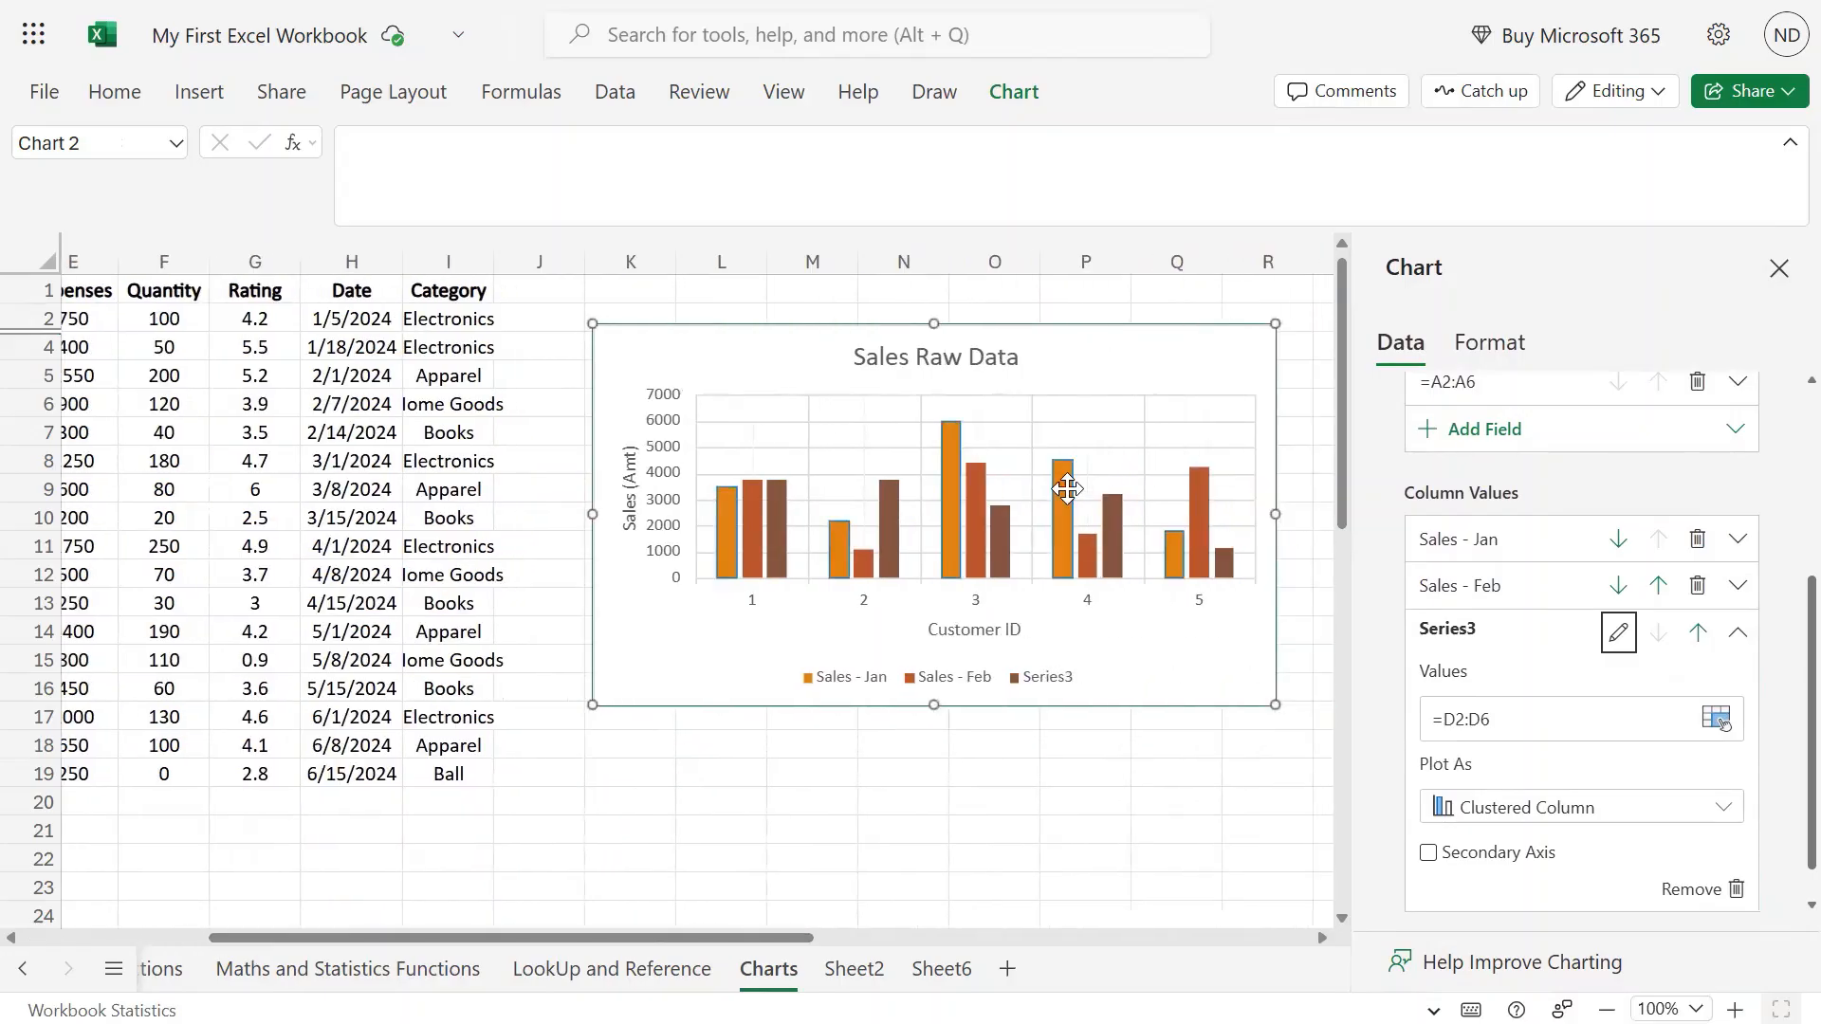
mouse_move(1117, 554)
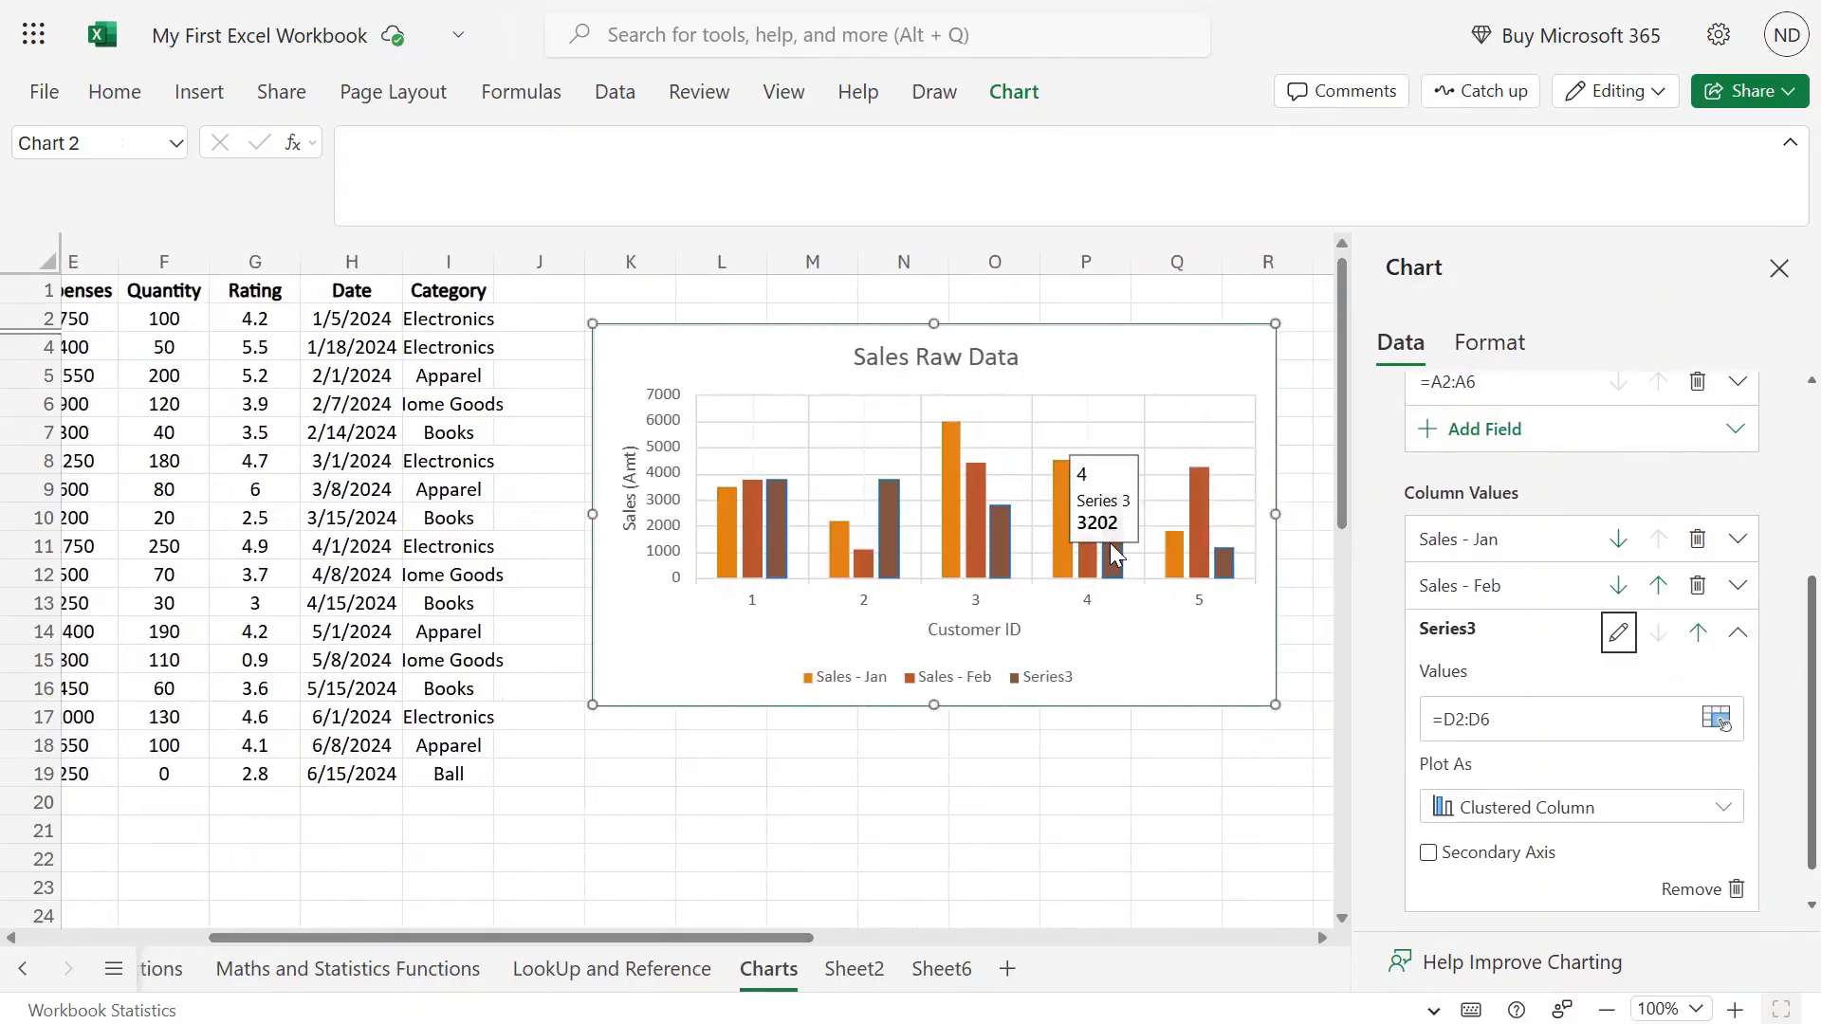
scroll(249, 941, right, 2)
scroll(250, 941, left, 1)
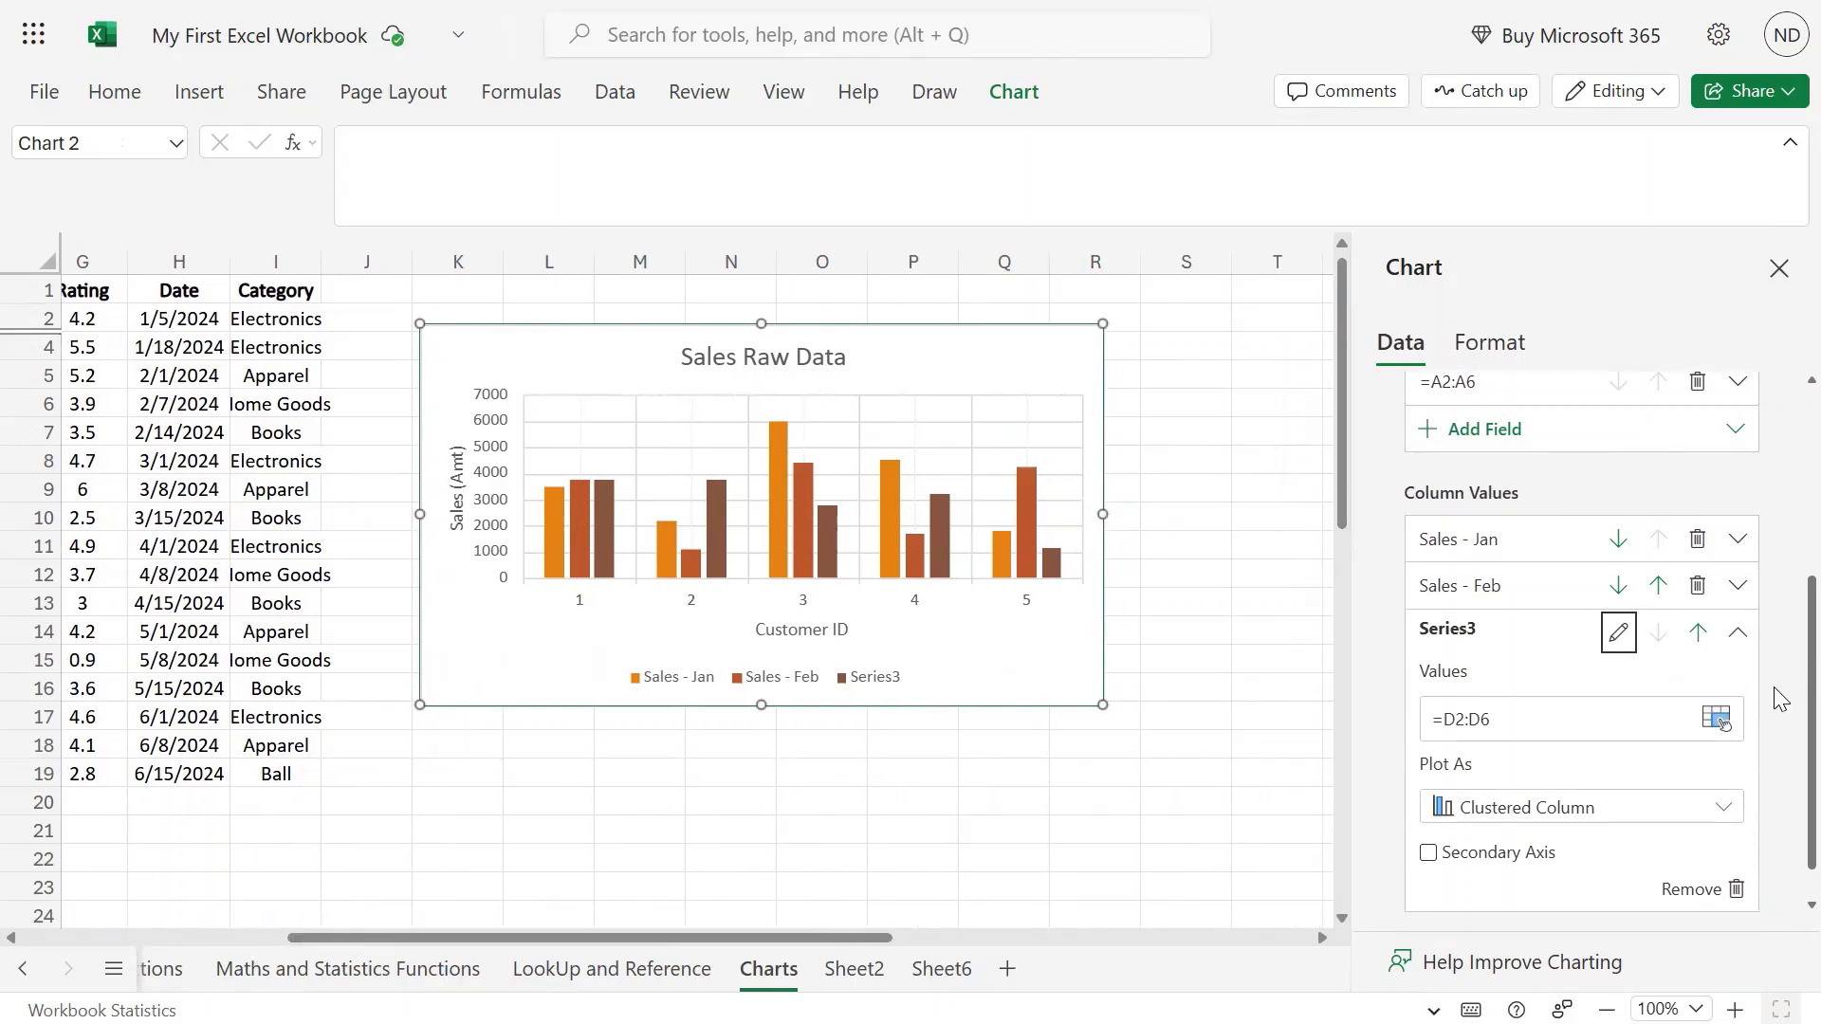
click(1491, 343)
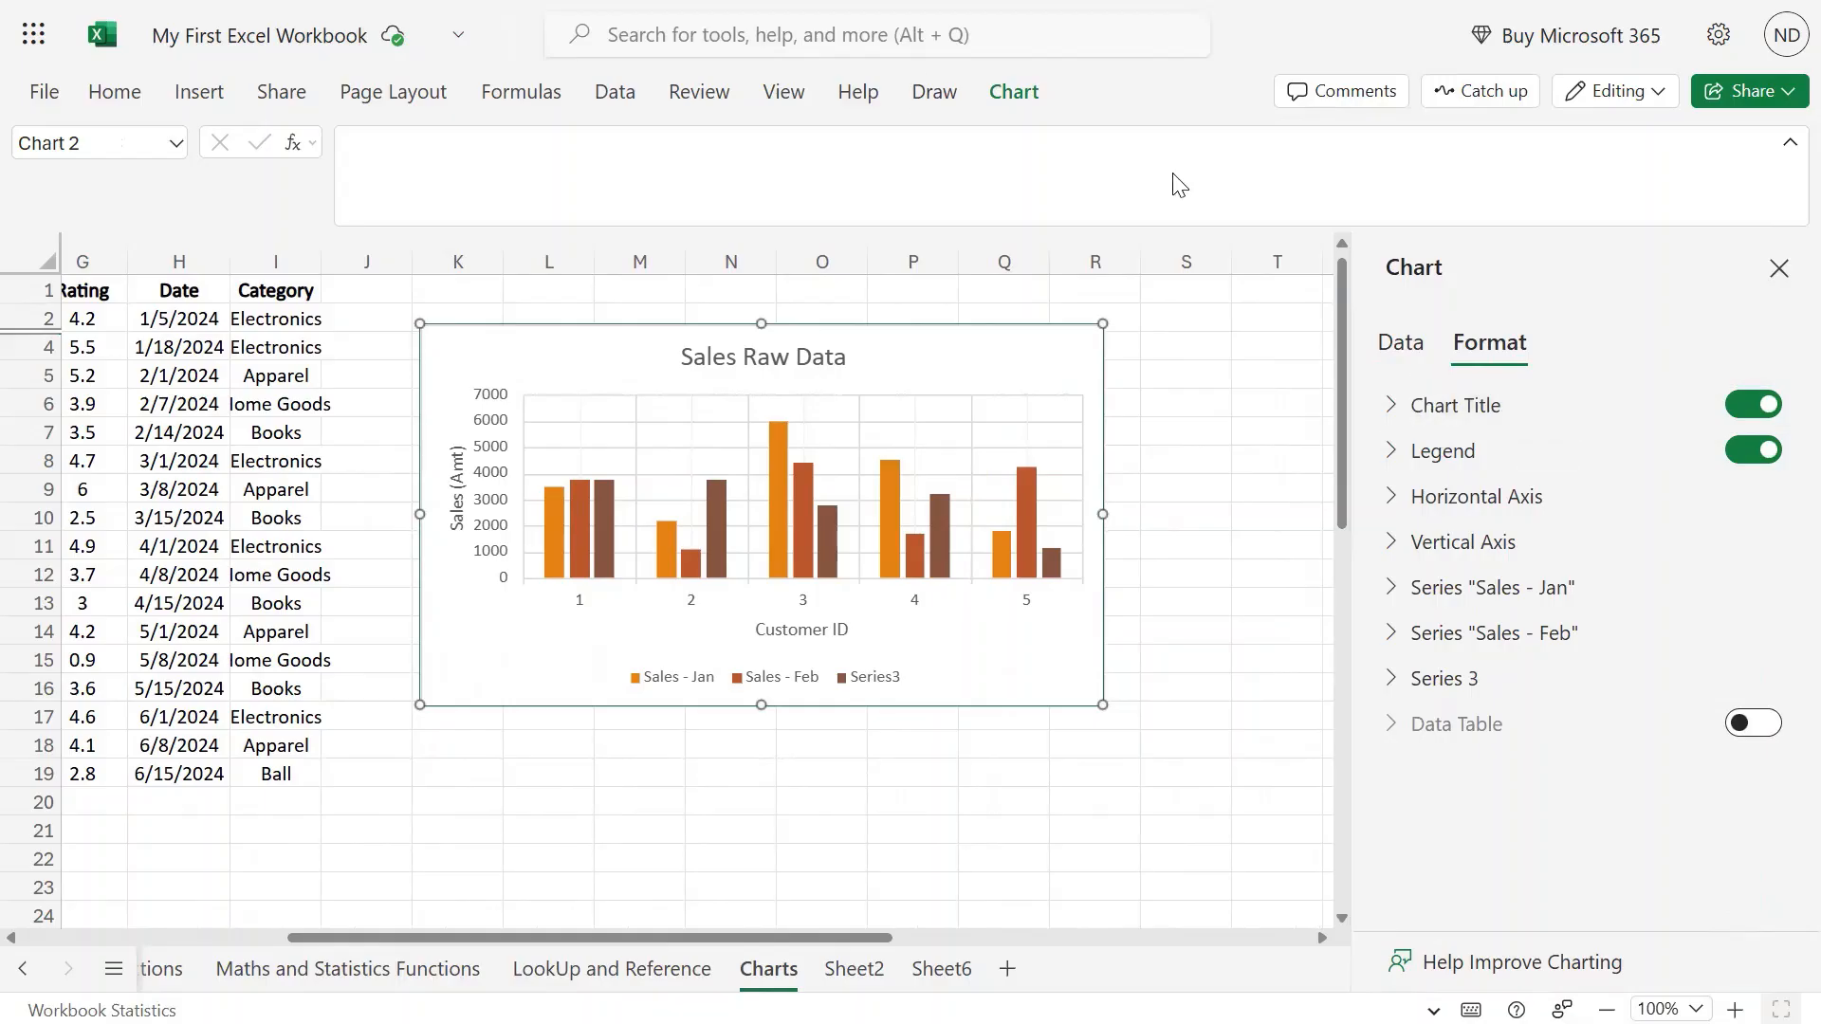
Retitle the chart 'Sales Data' and keep the title positioned above the plot.
click(1013, 95)
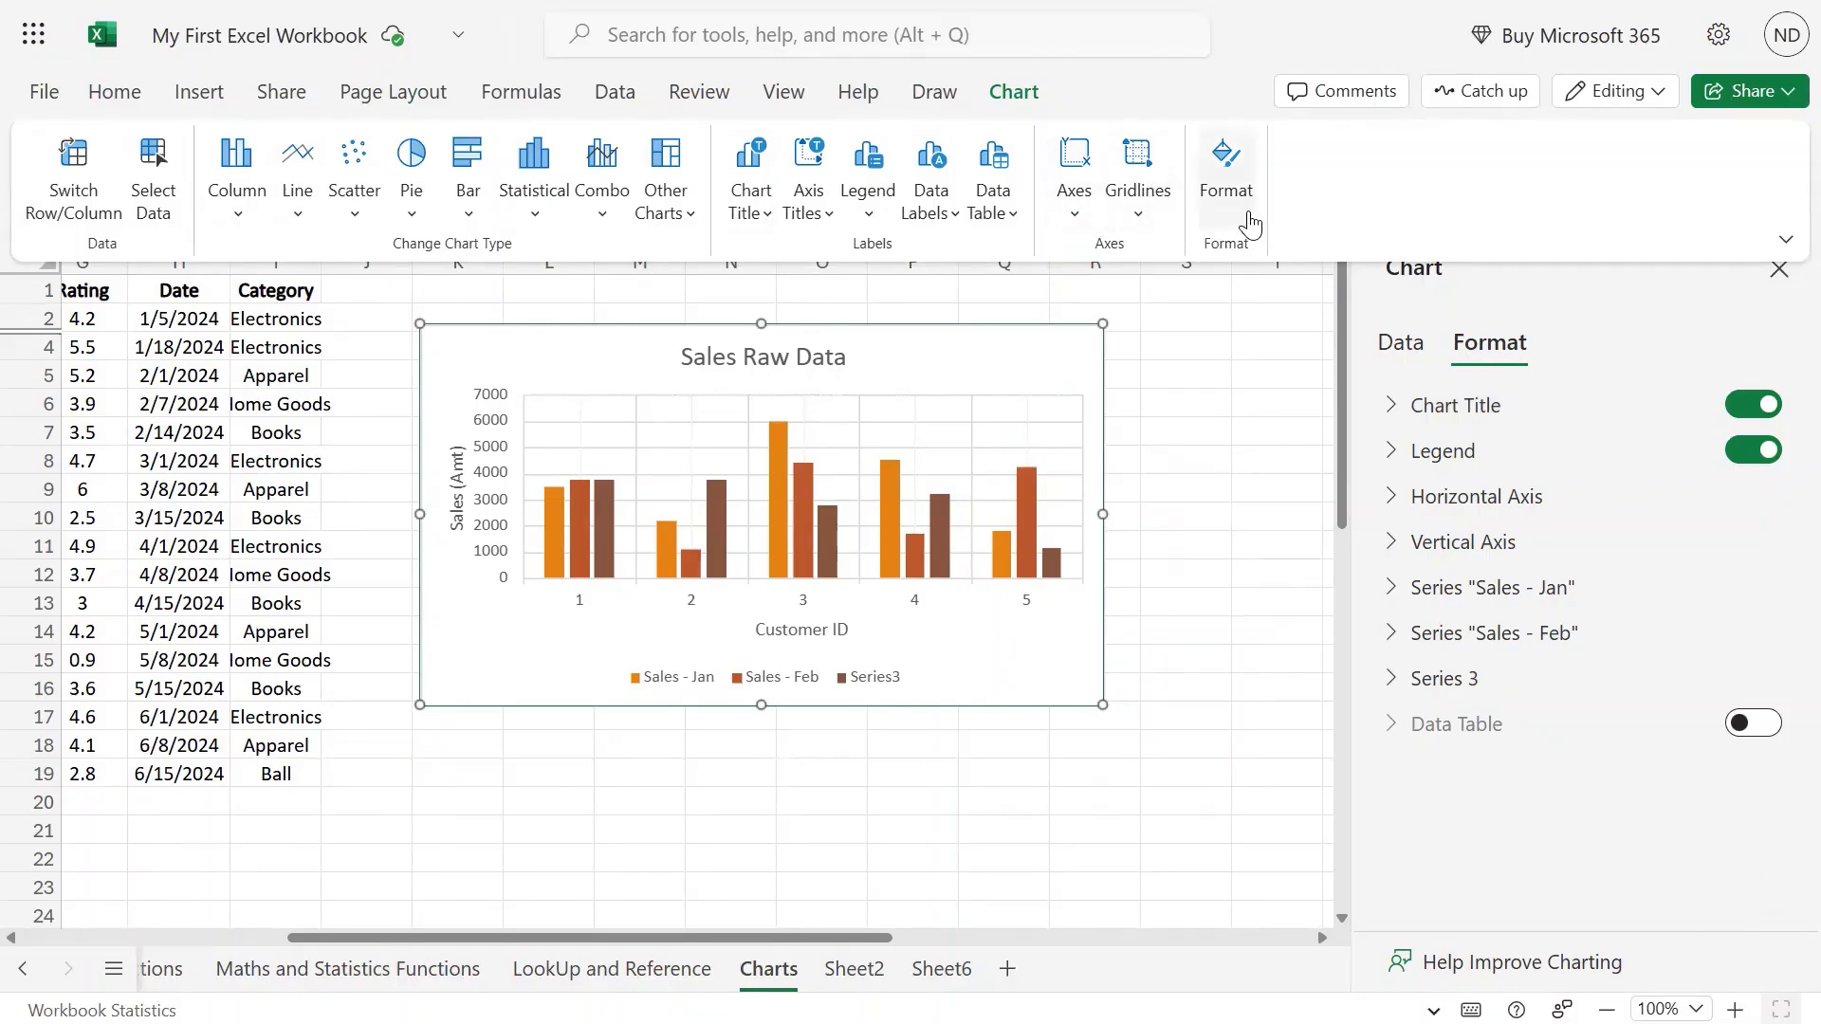
click(1394, 408)
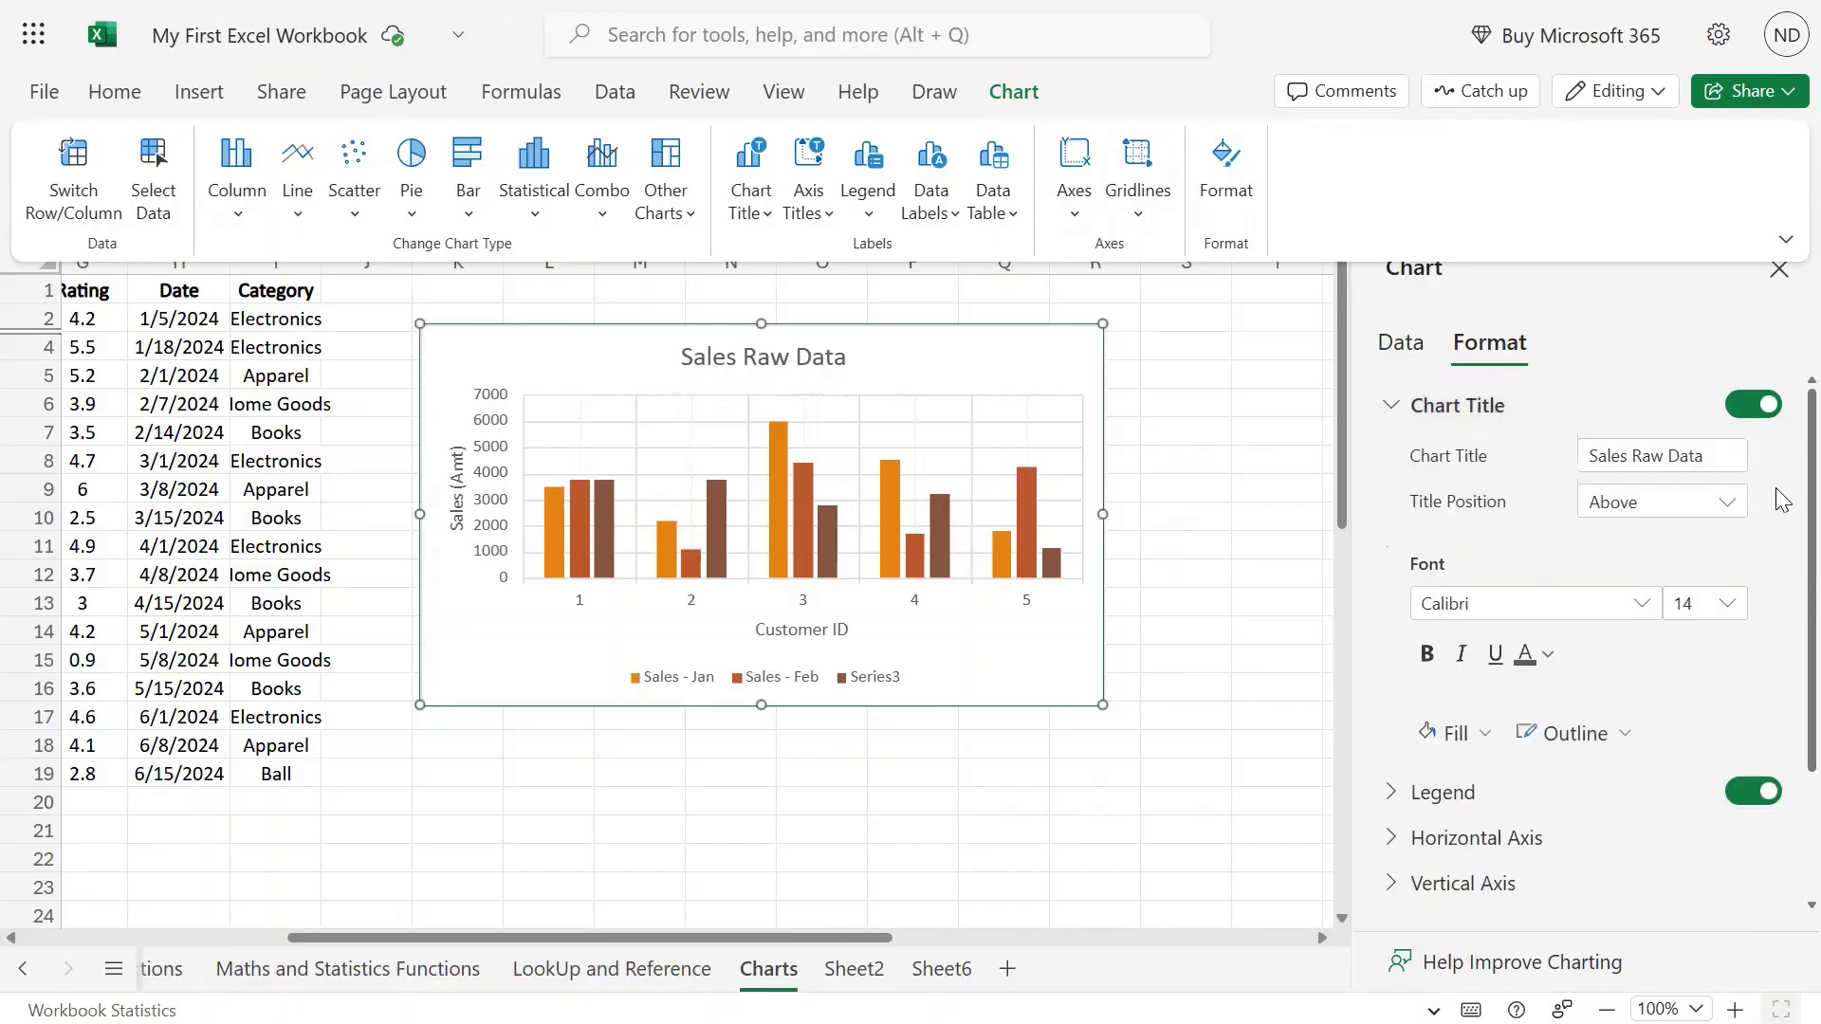
click(1754, 408)
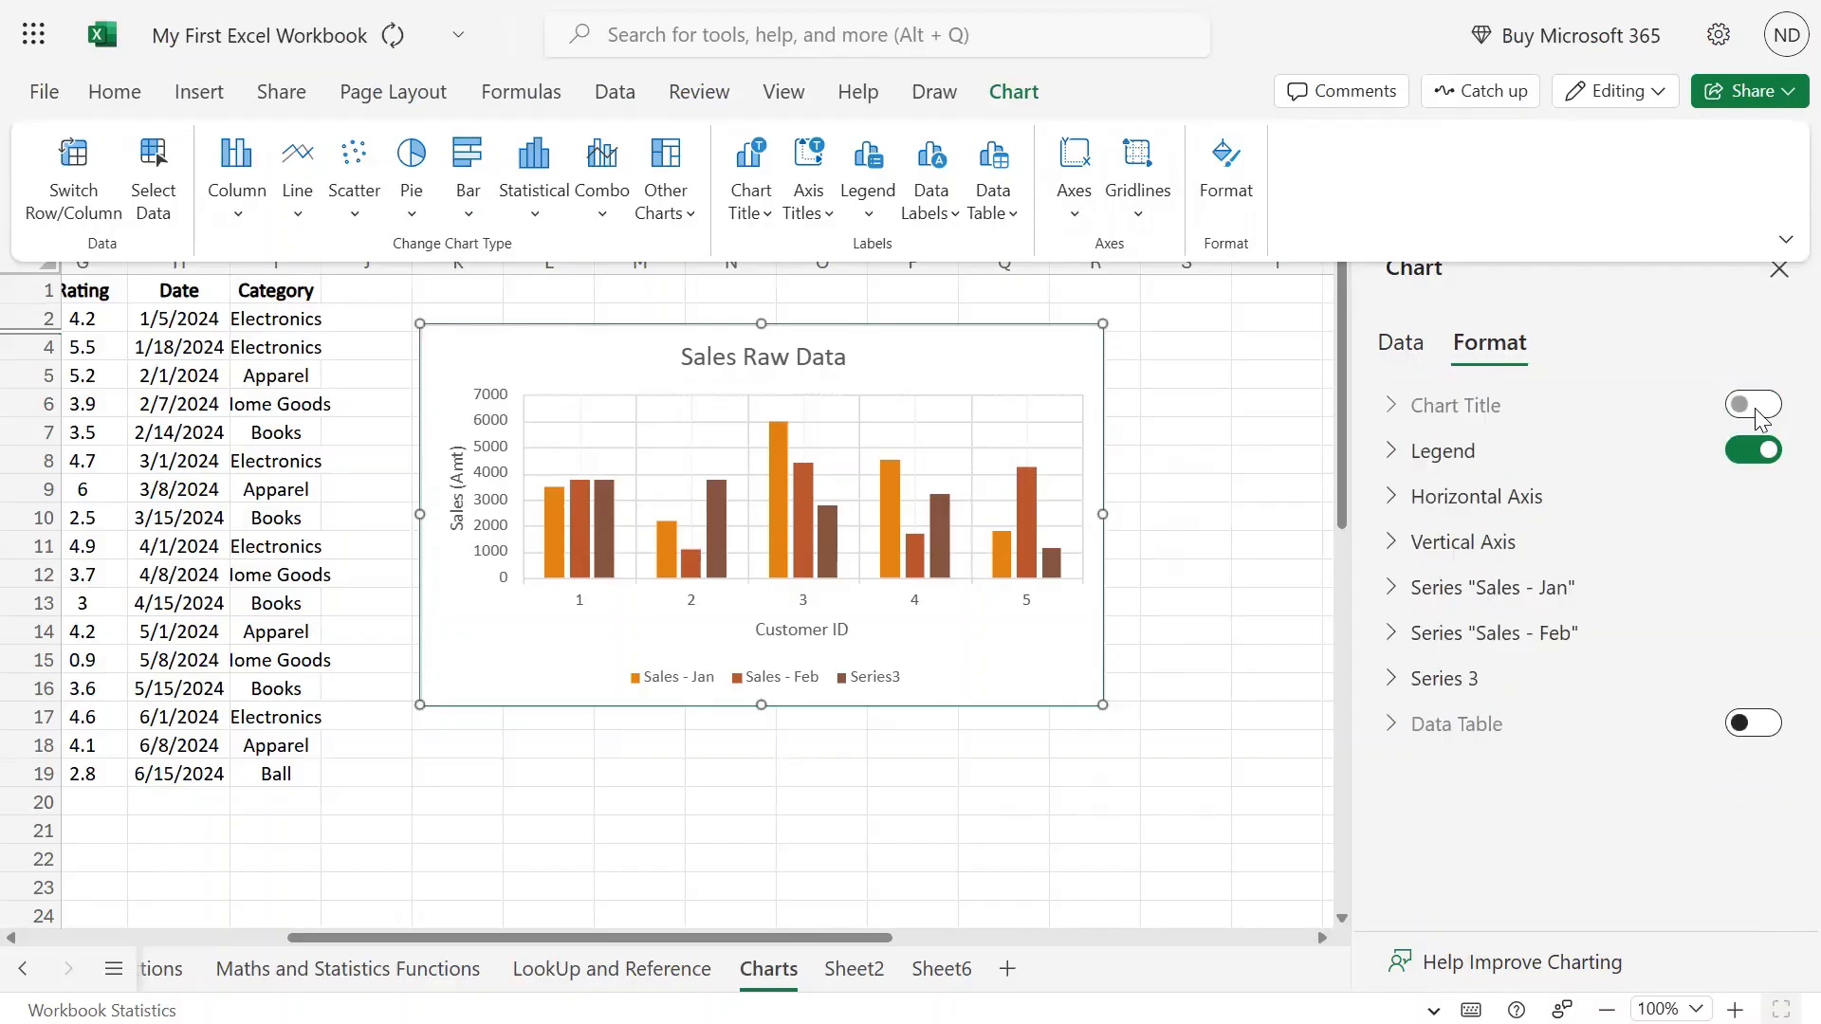
click(1756, 410)
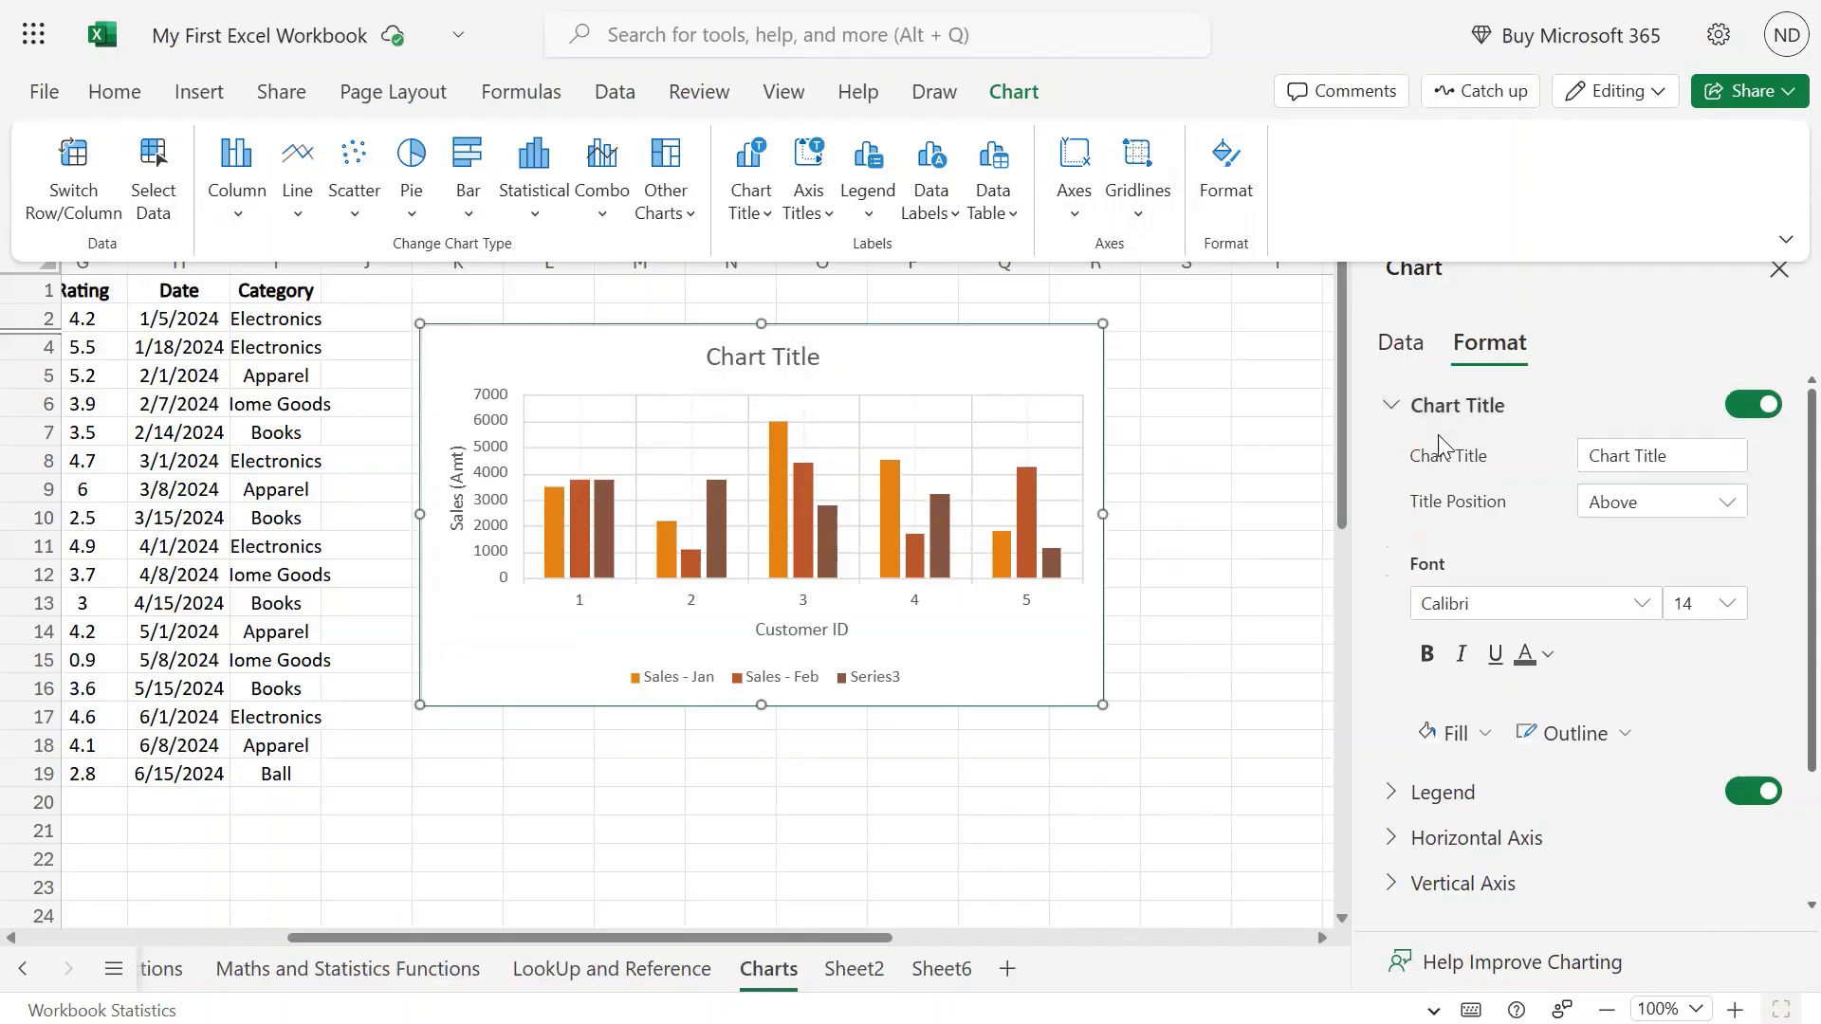
drag(1702, 453, 1596, 453)
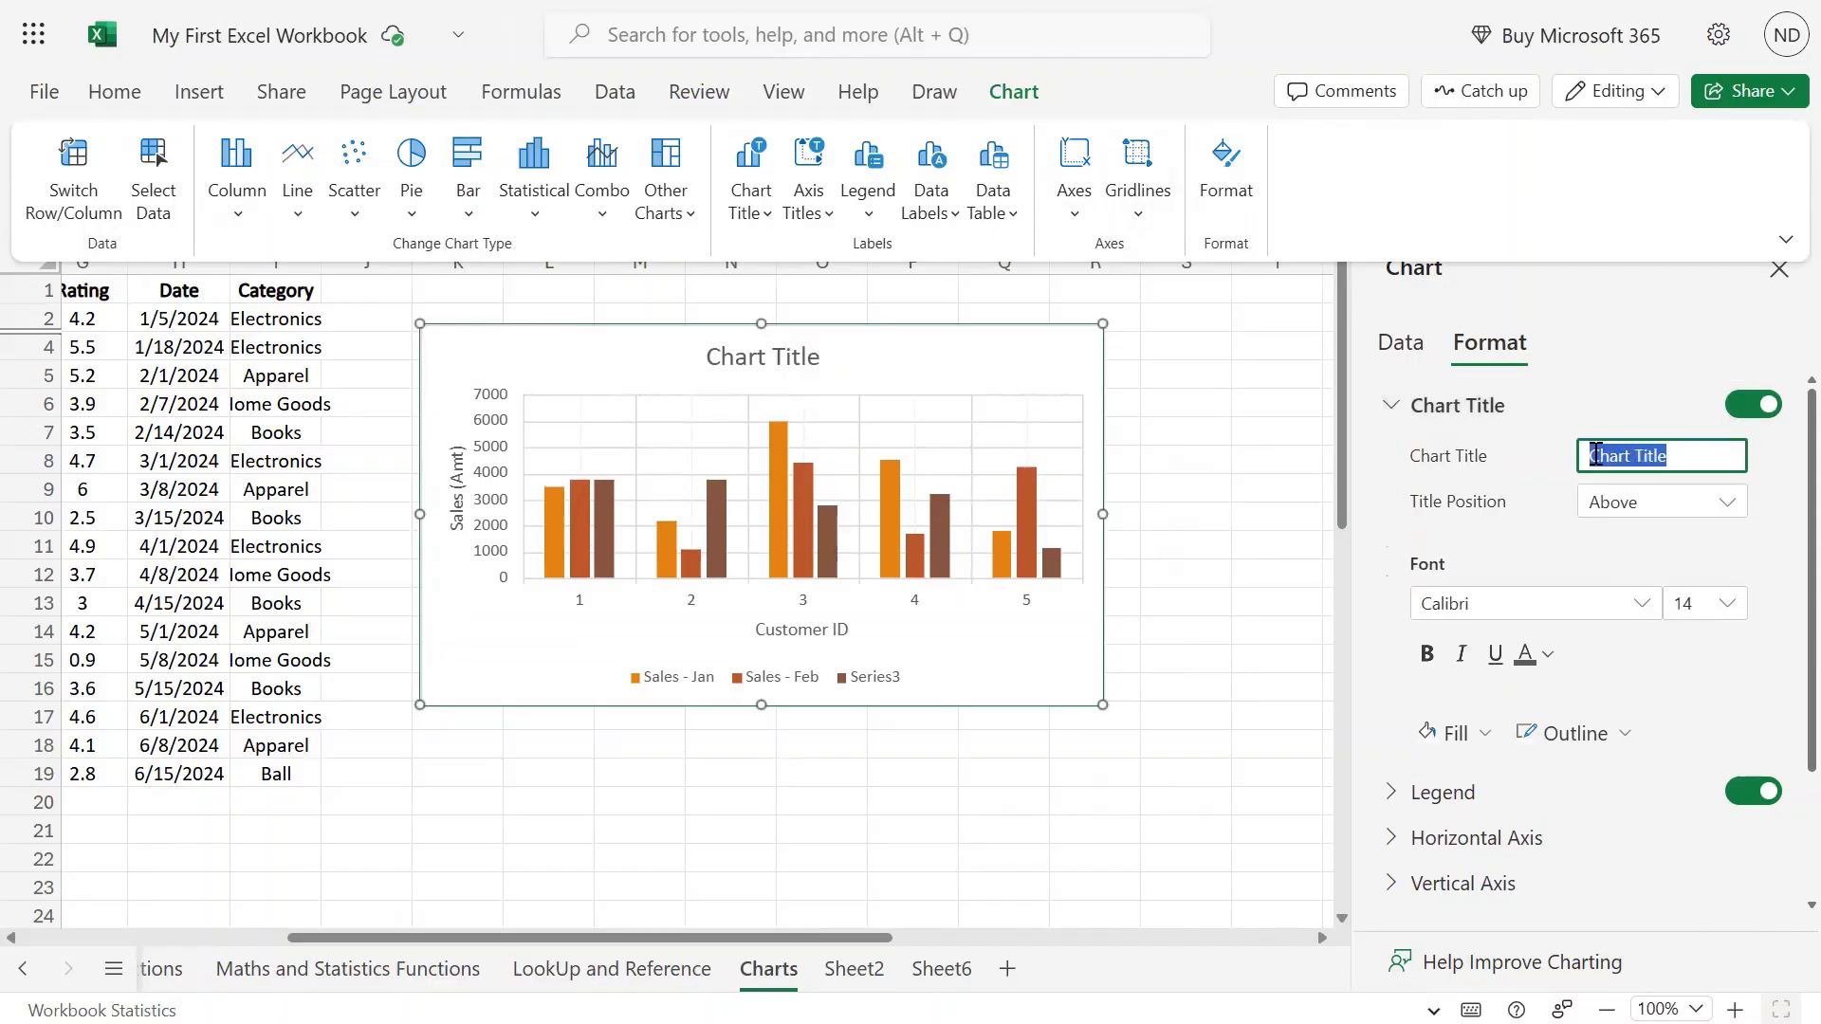
text(Sales Data)
click(1558, 534)
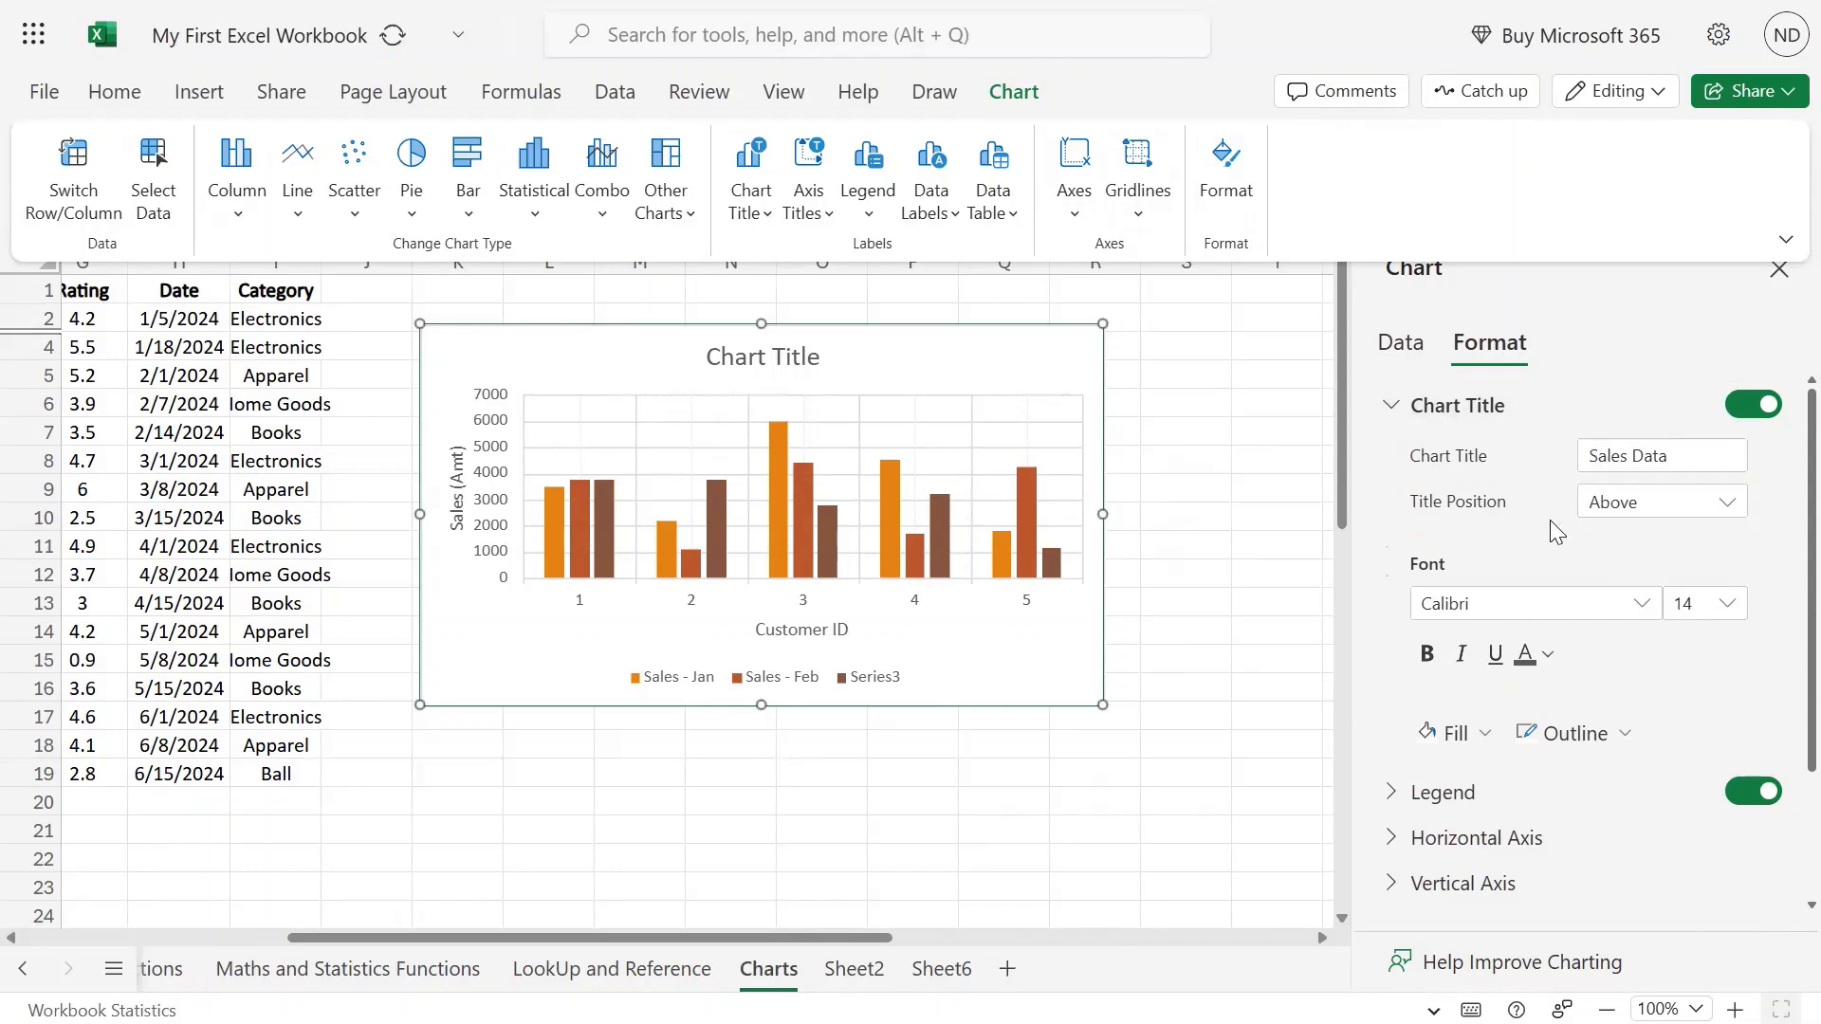
click(1725, 504)
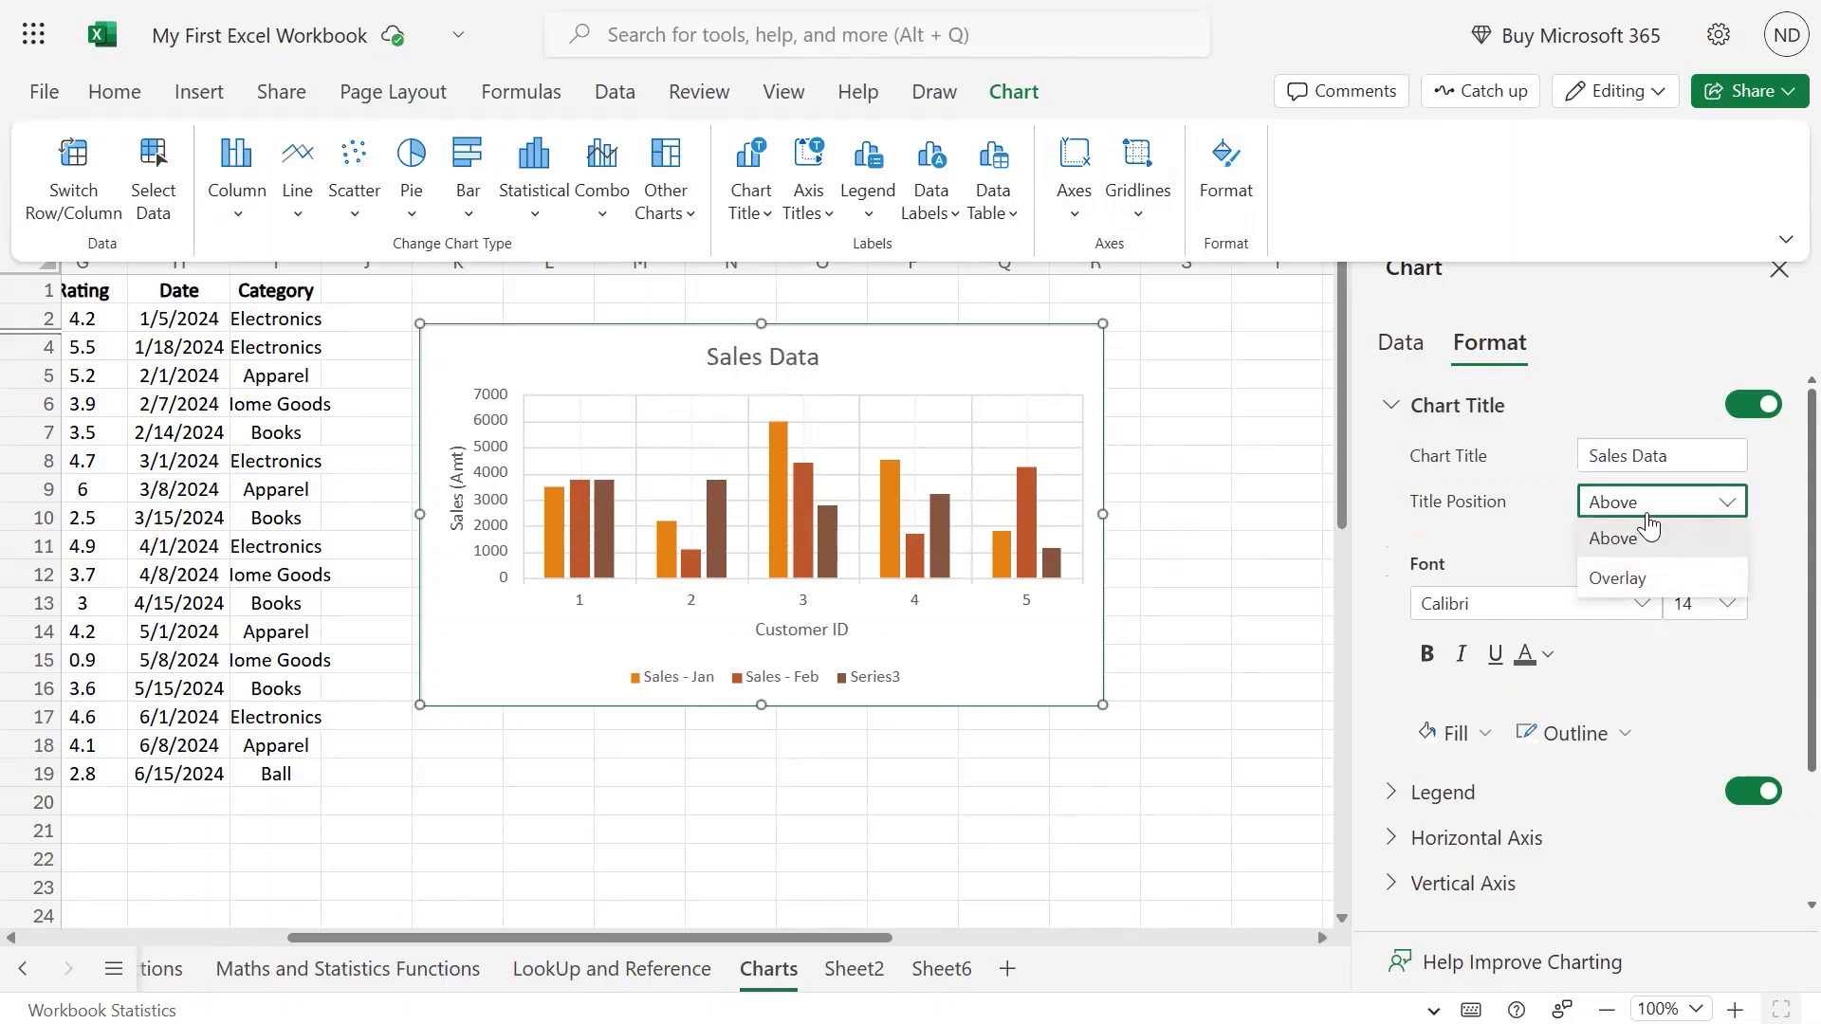
click(1633, 578)
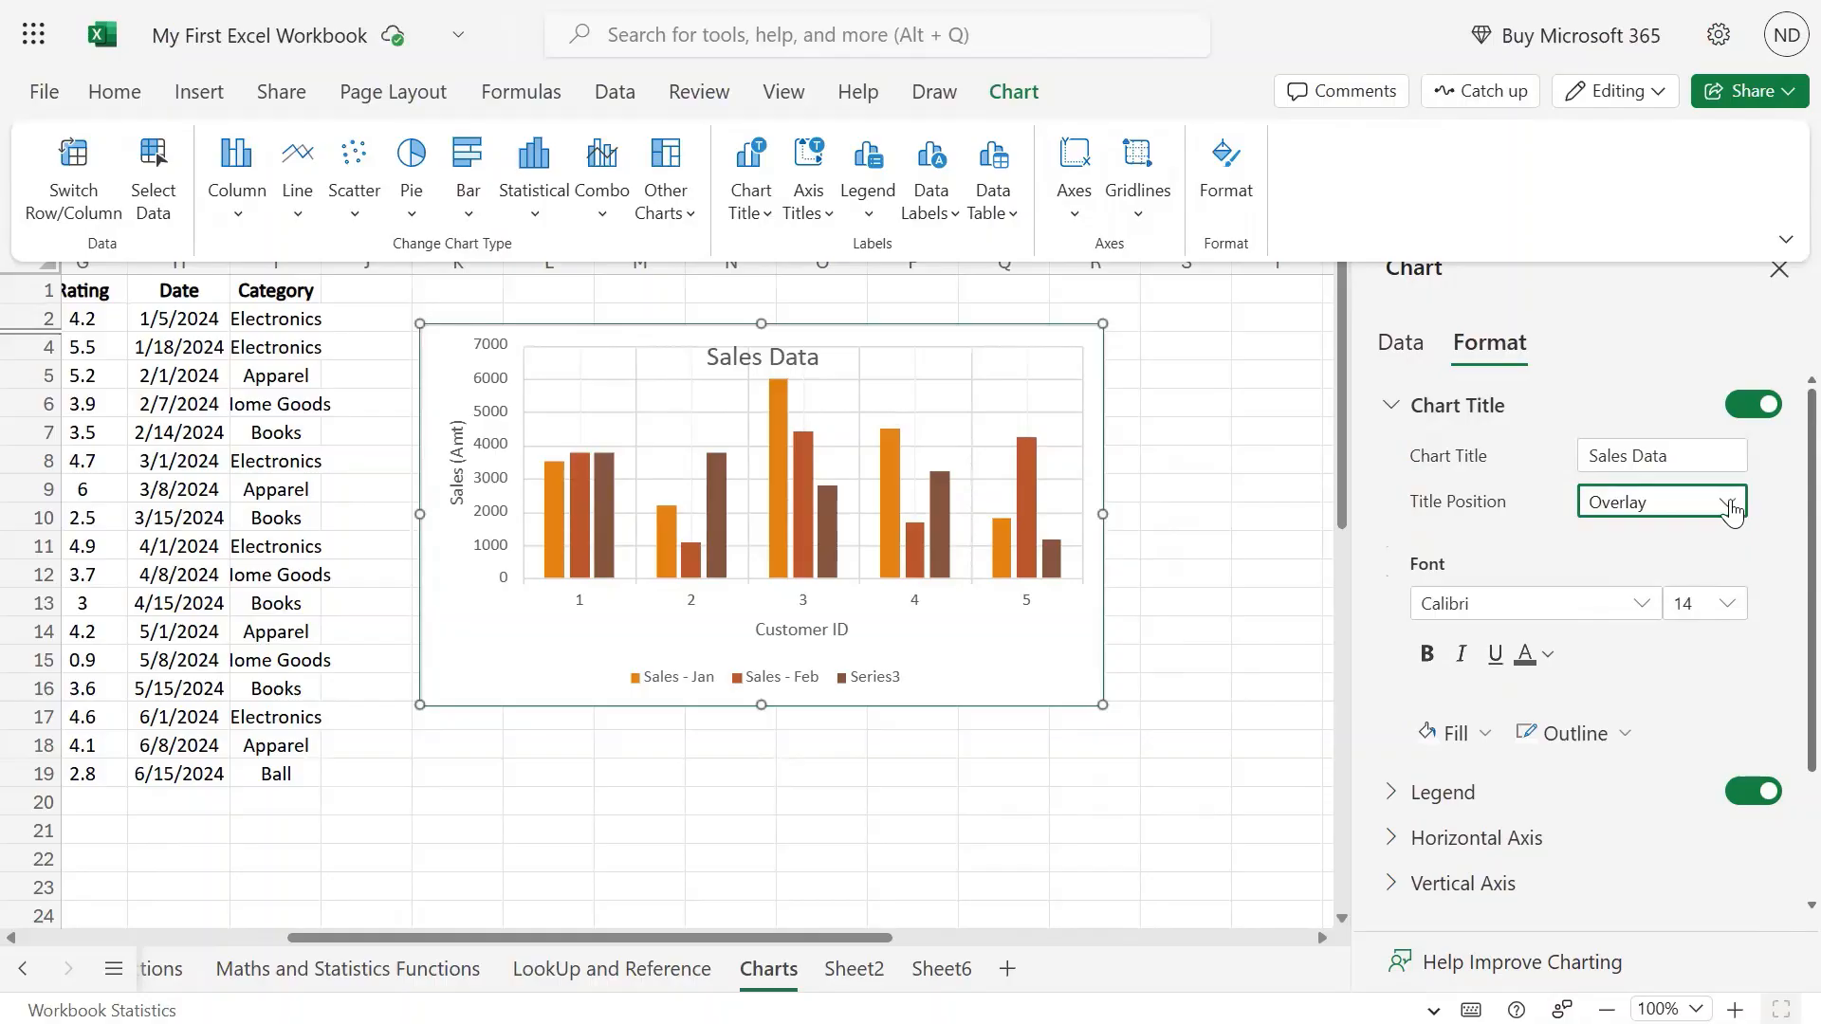
click(1731, 511)
click(1651, 533)
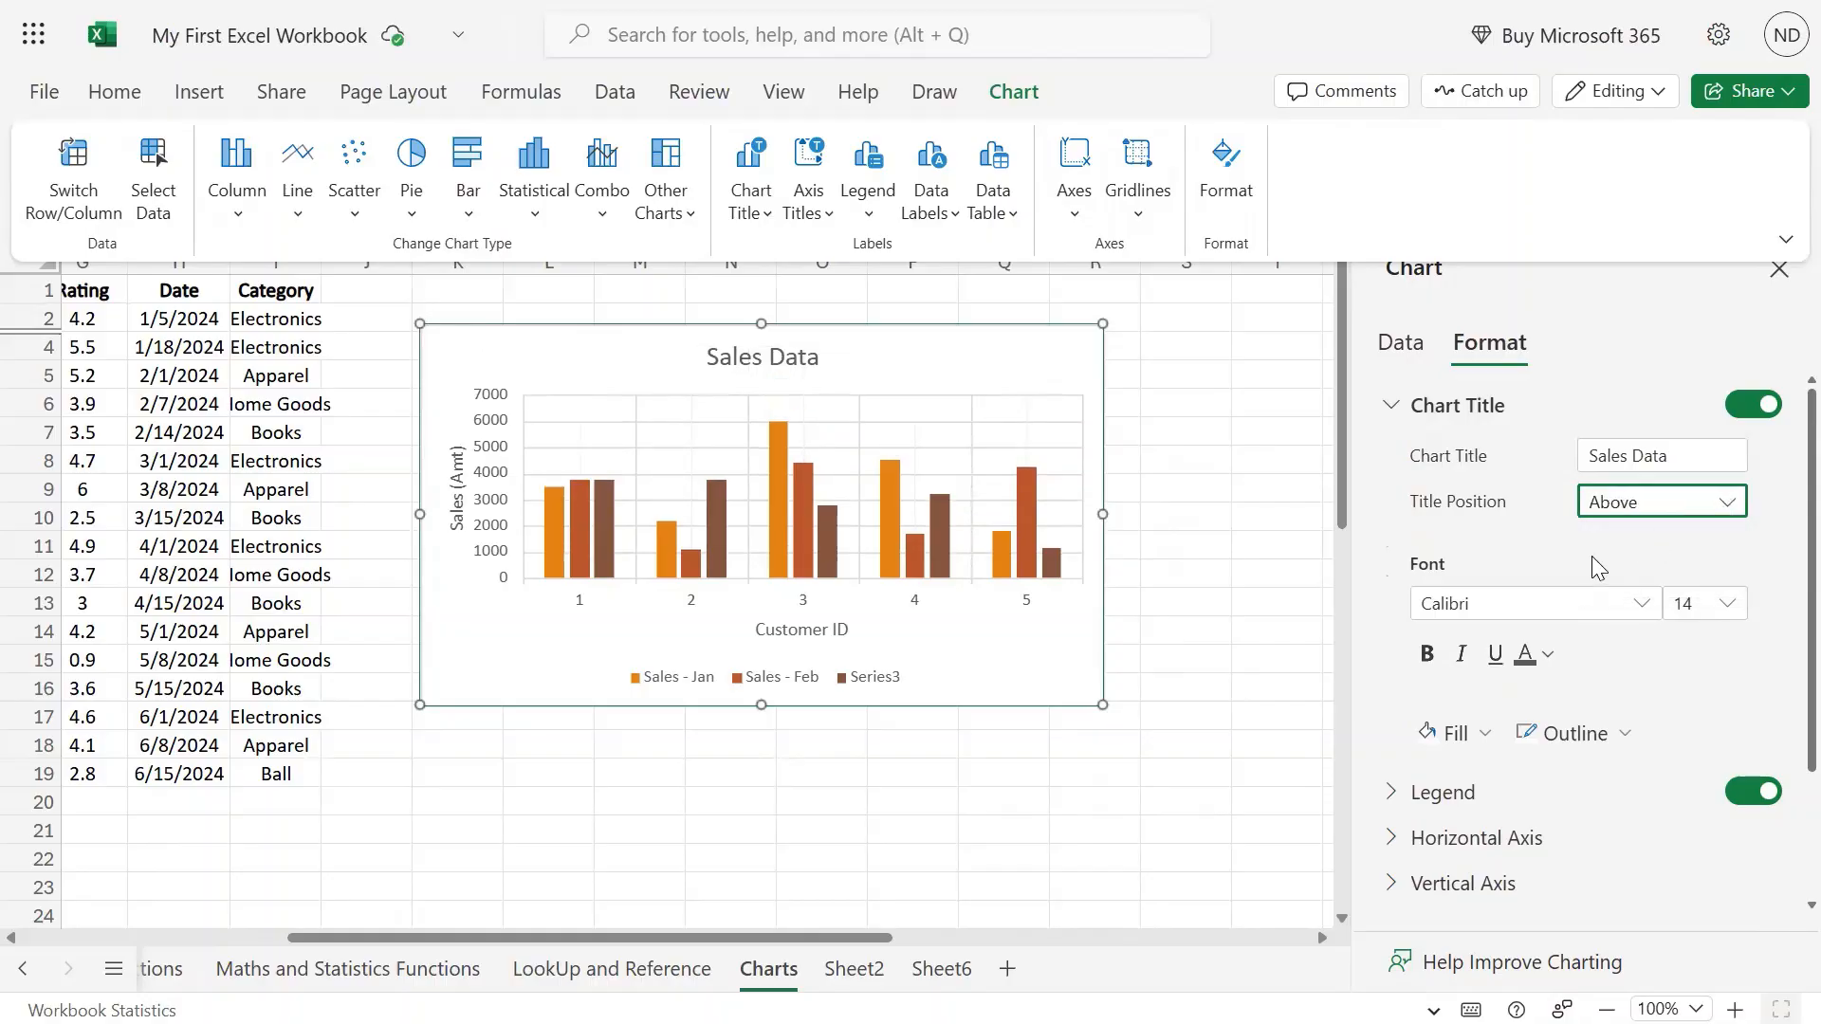
scroll(1594, 560, down, 2)
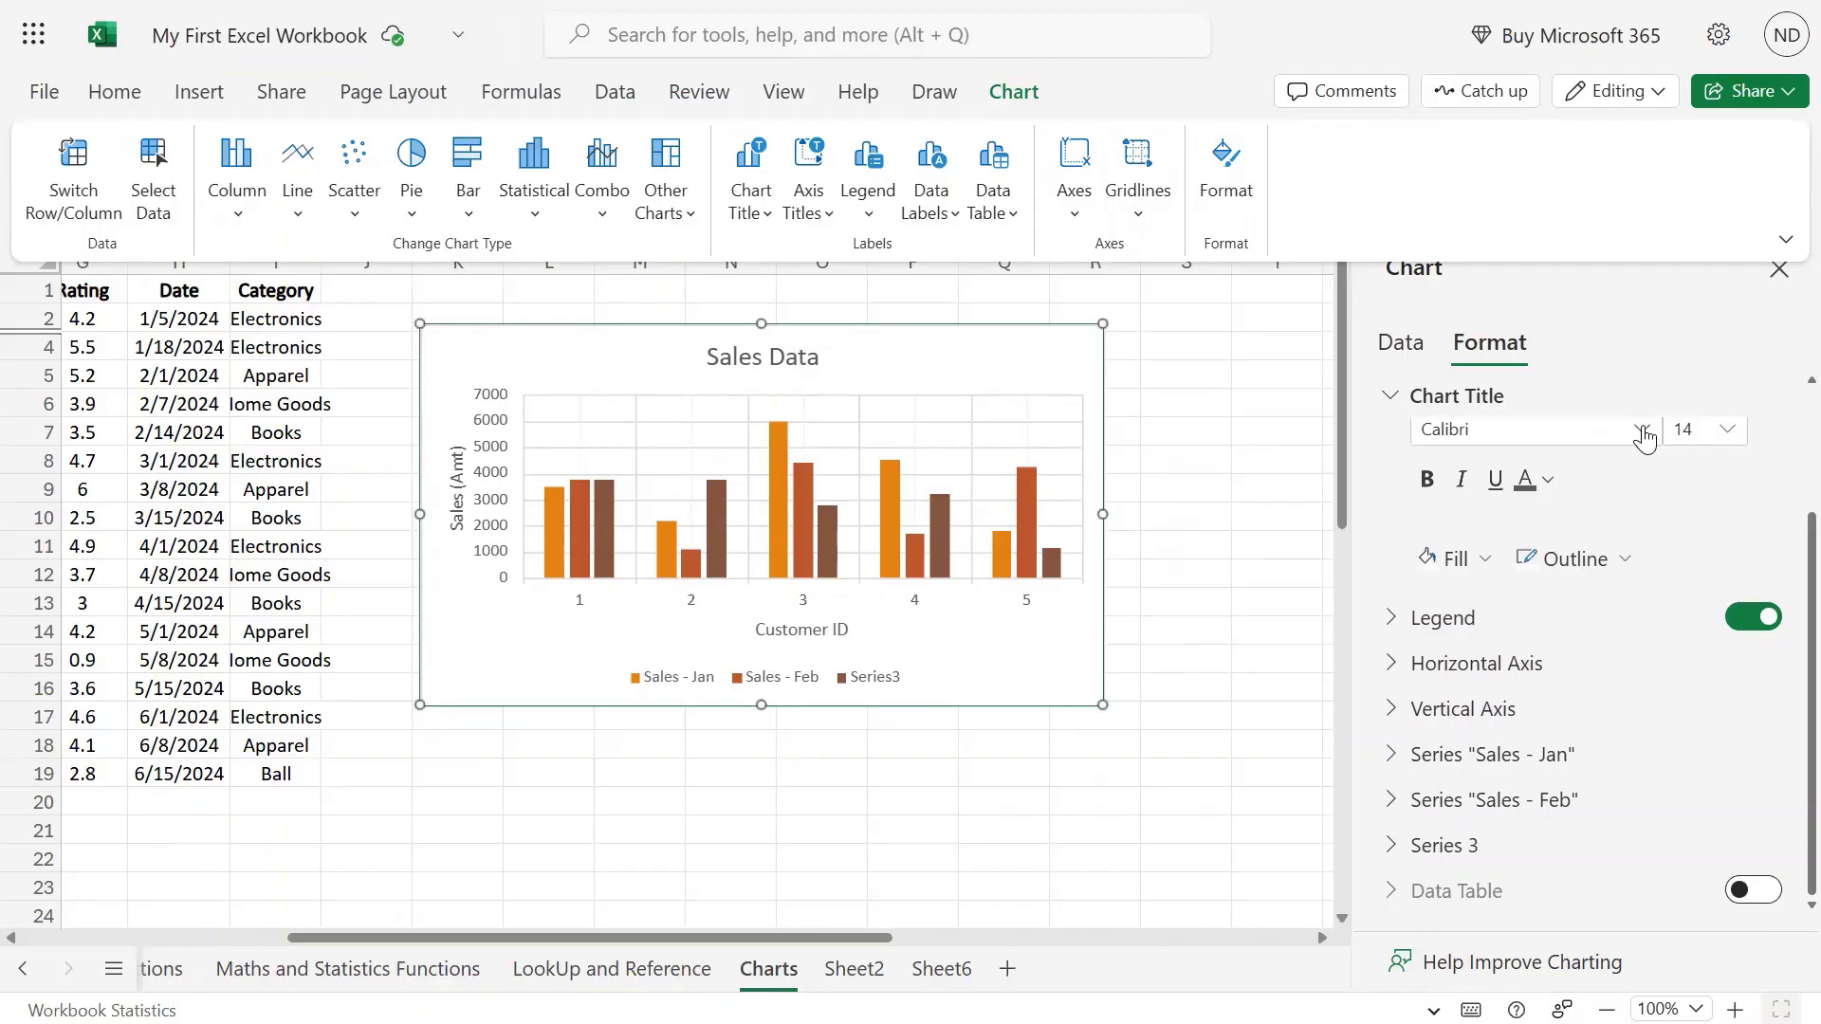
scroll(1646, 438, up, 2)
Format the title as green 11-pt Arial Black with light blue fill and black outline.
click(1642, 570)
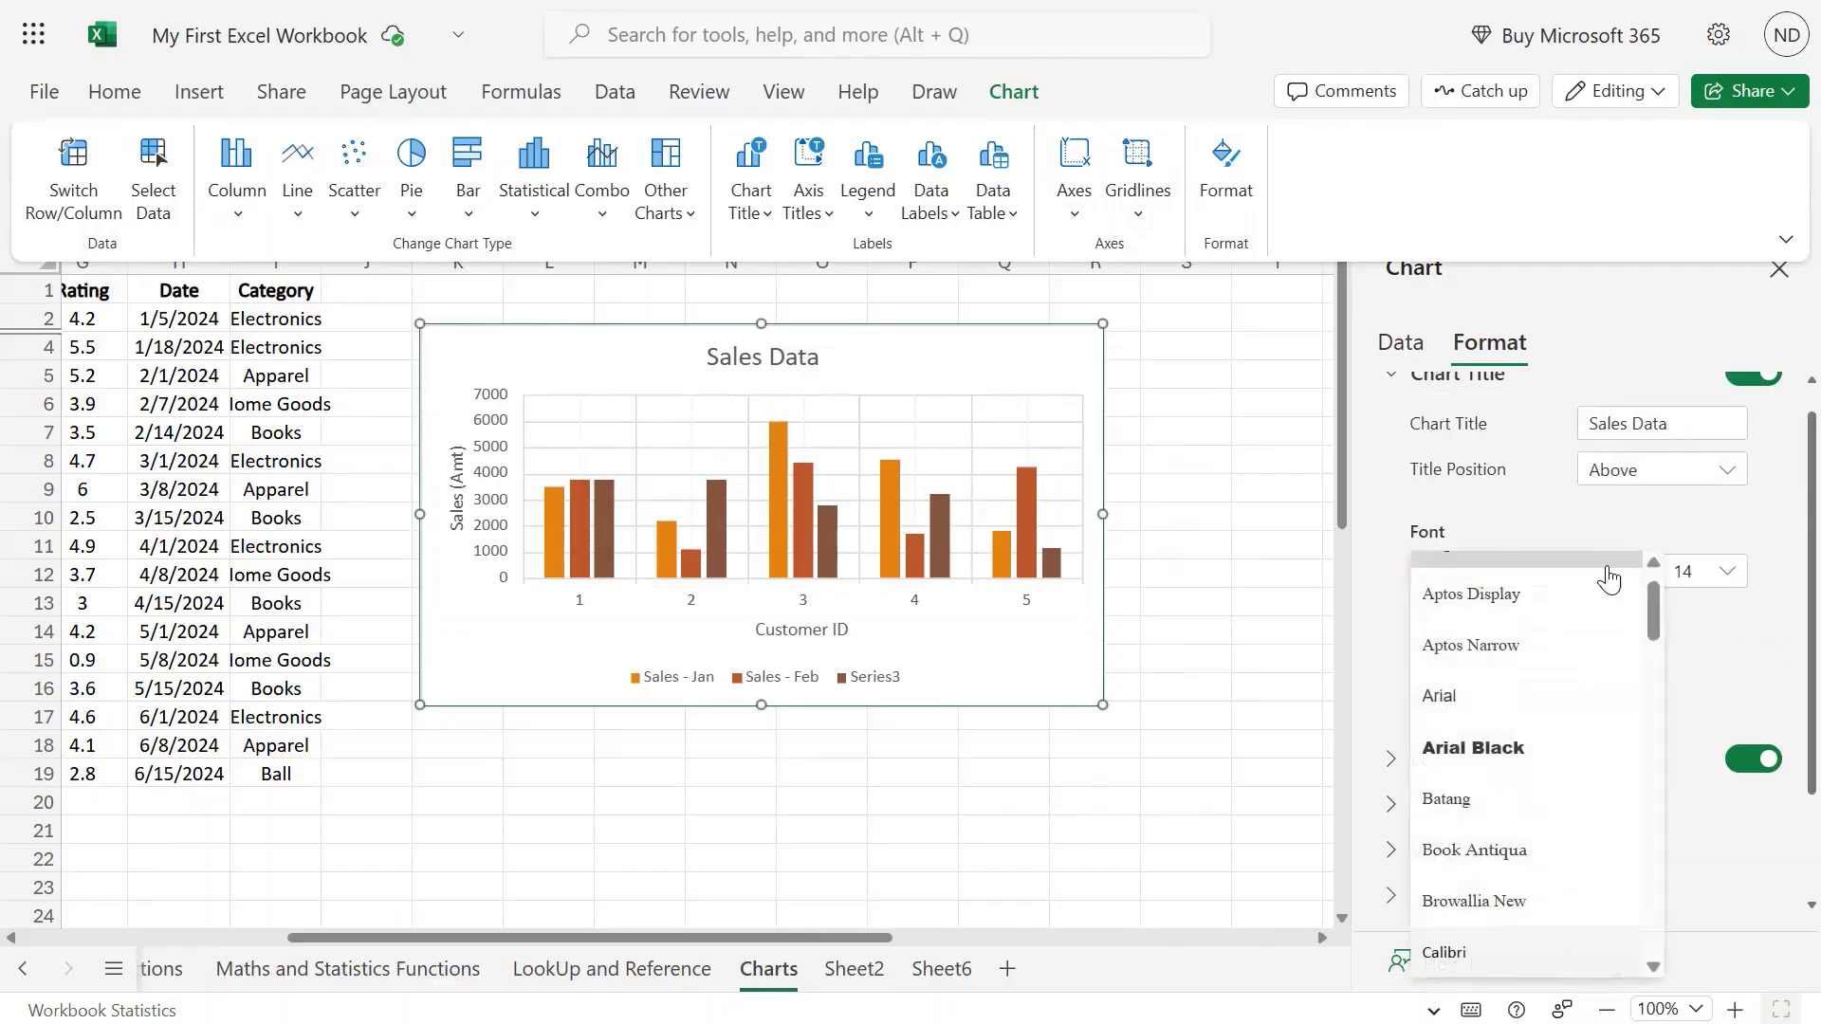
click(1498, 746)
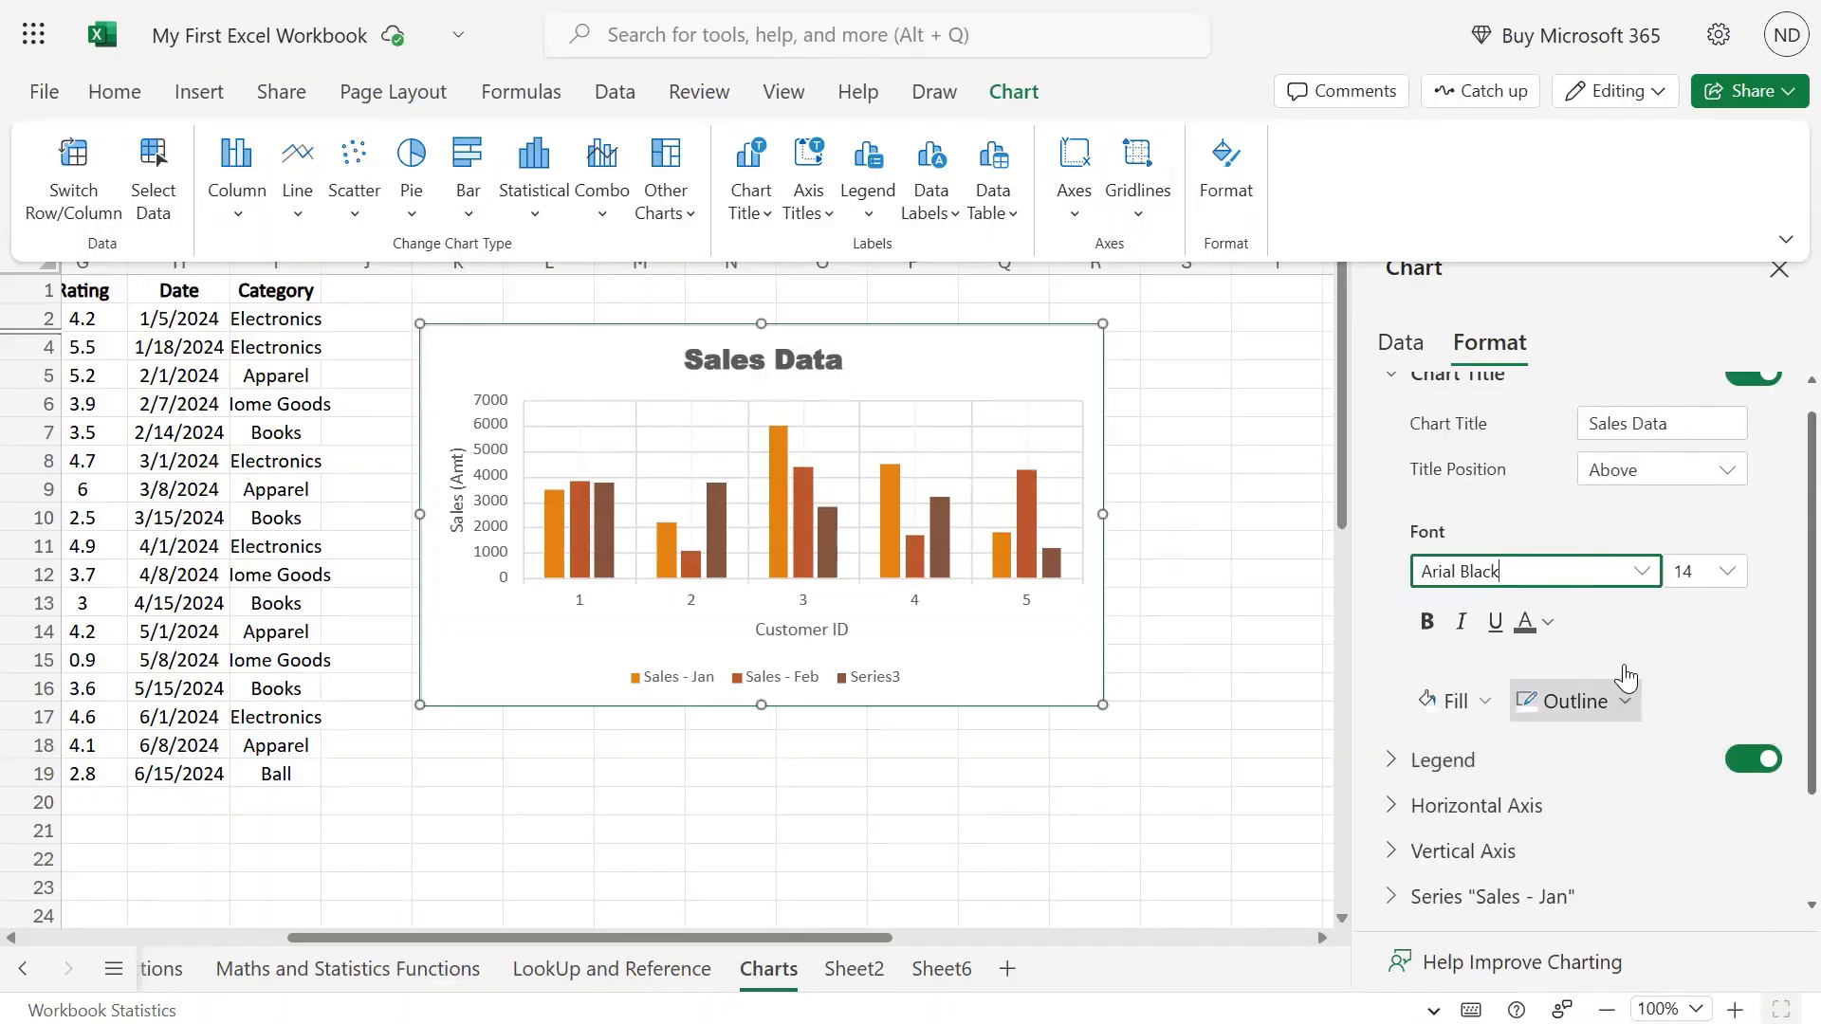
click(1727, 578)
click(1726, 572)
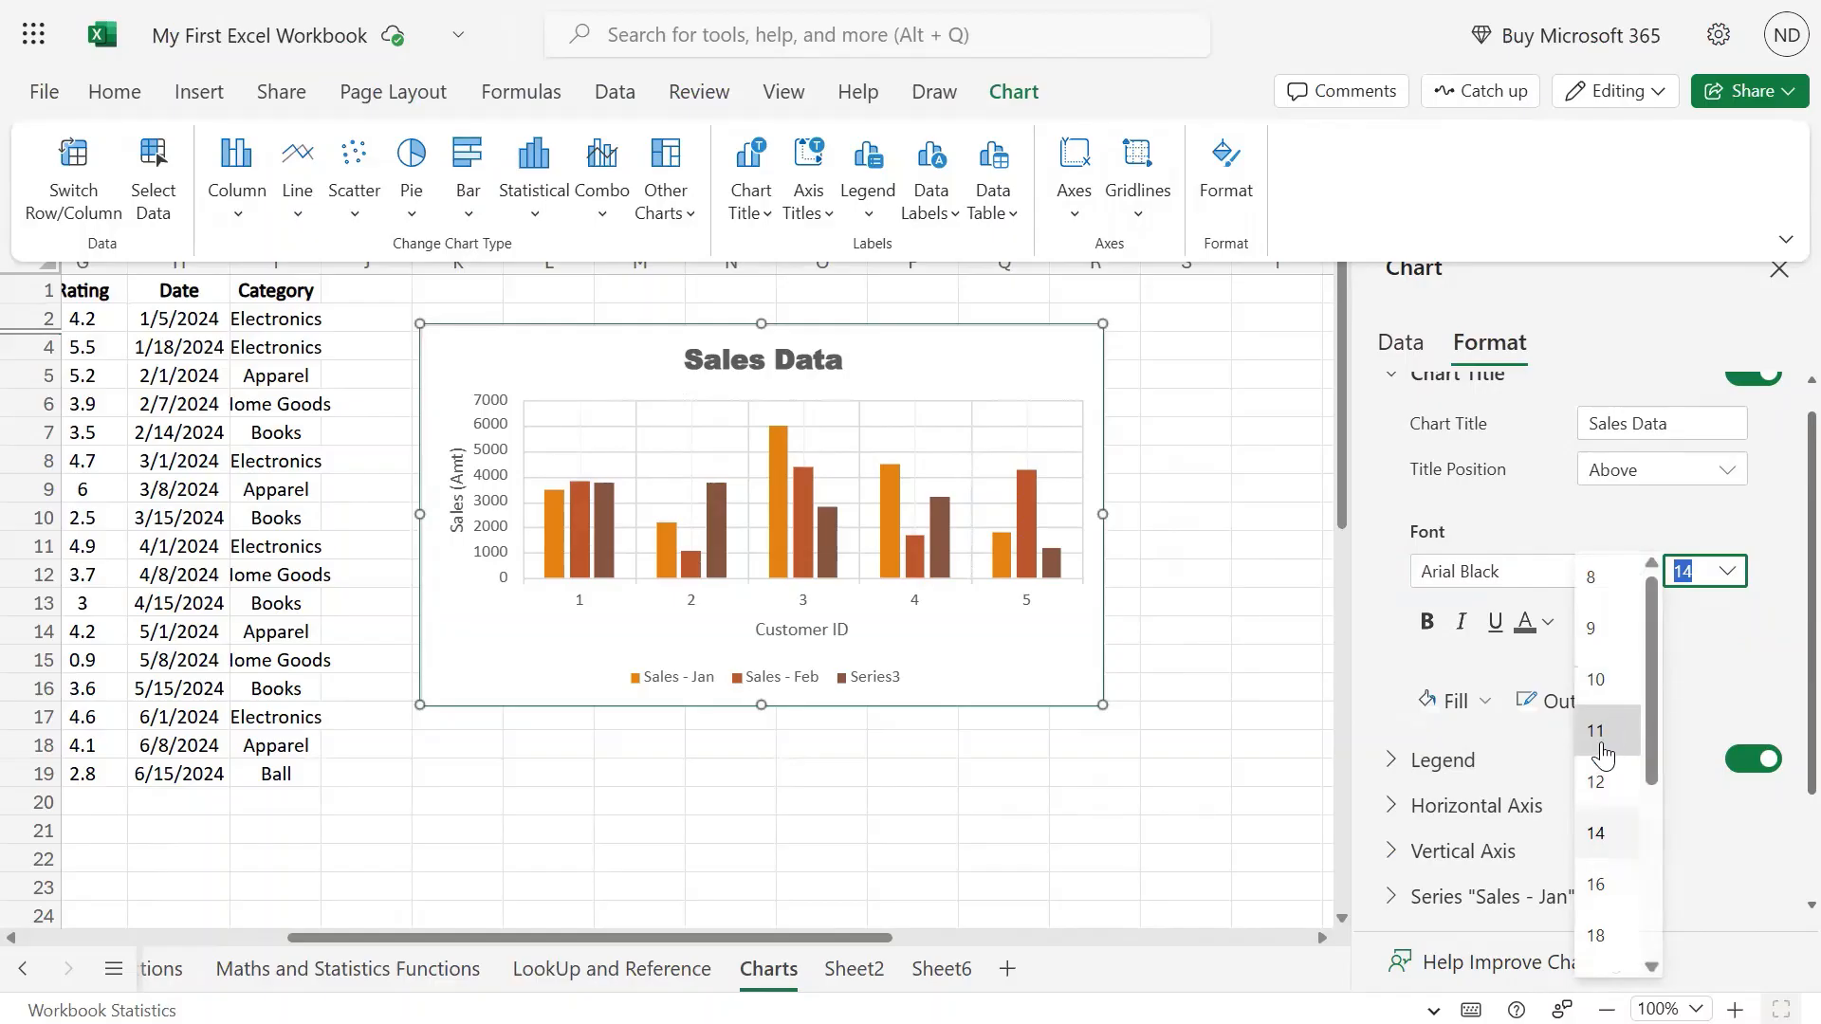
click(1605, 726)
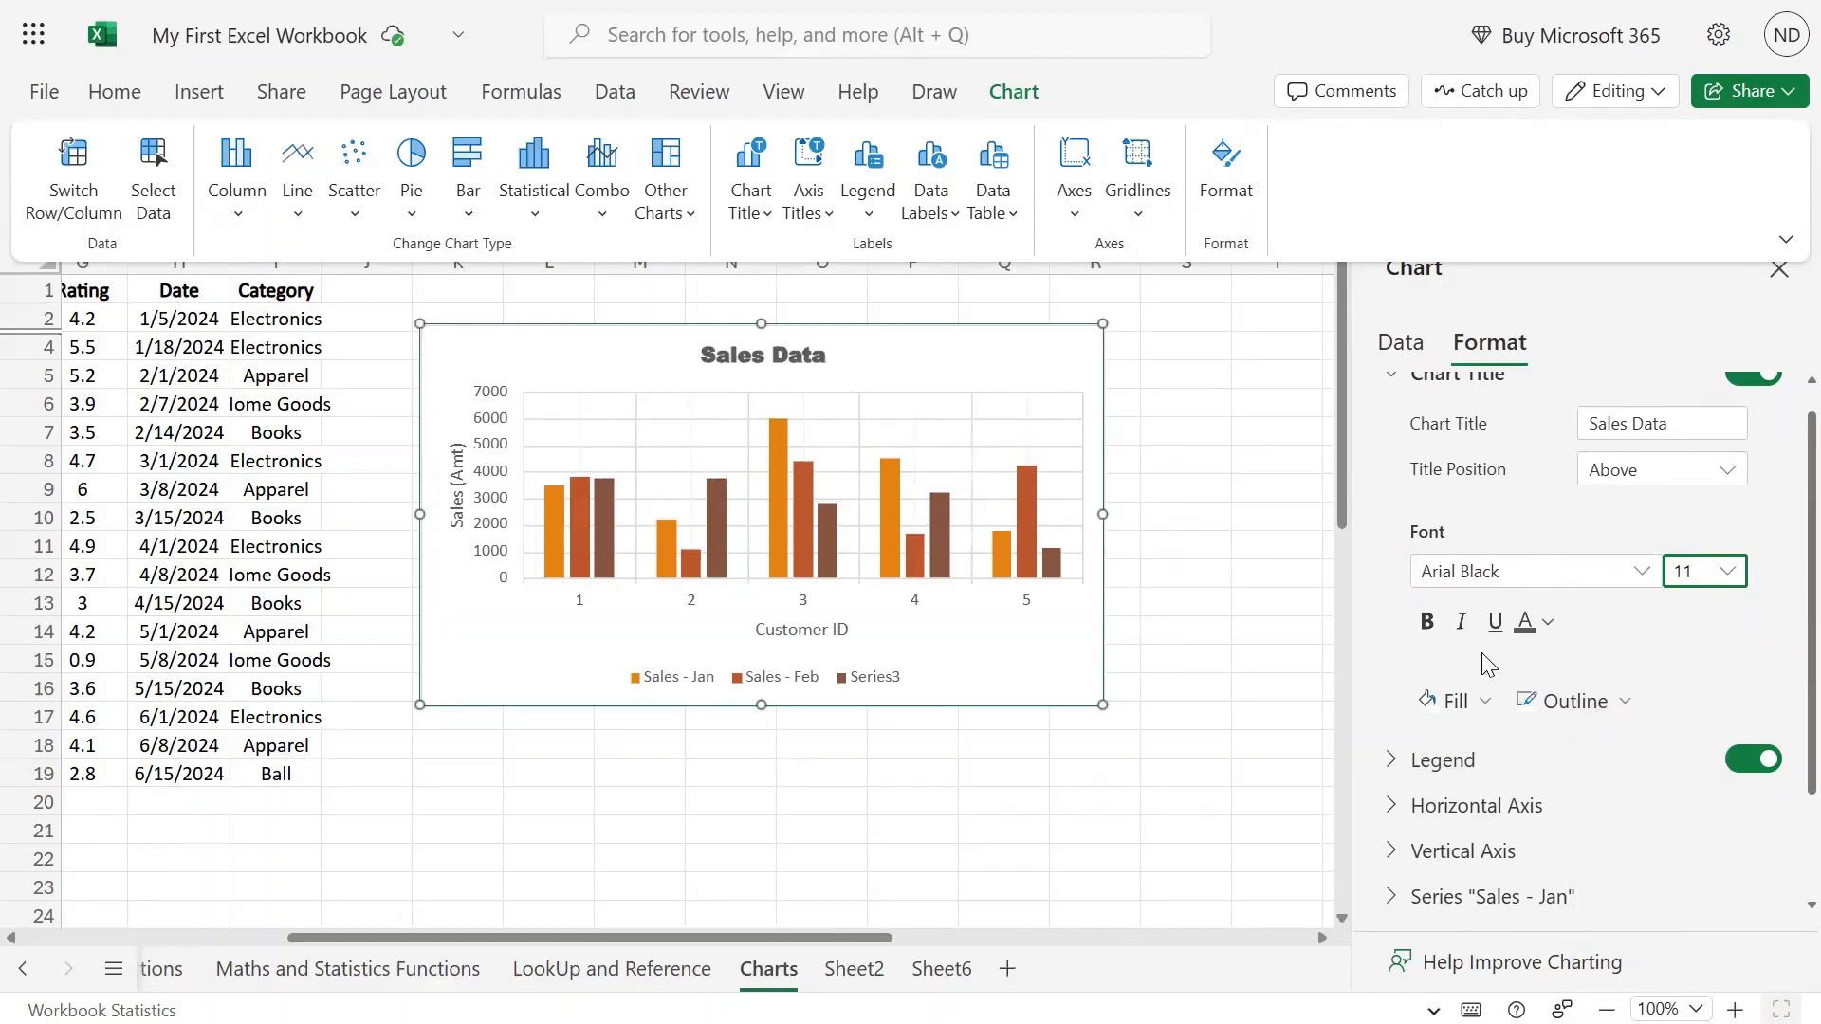
click(1547, 625)
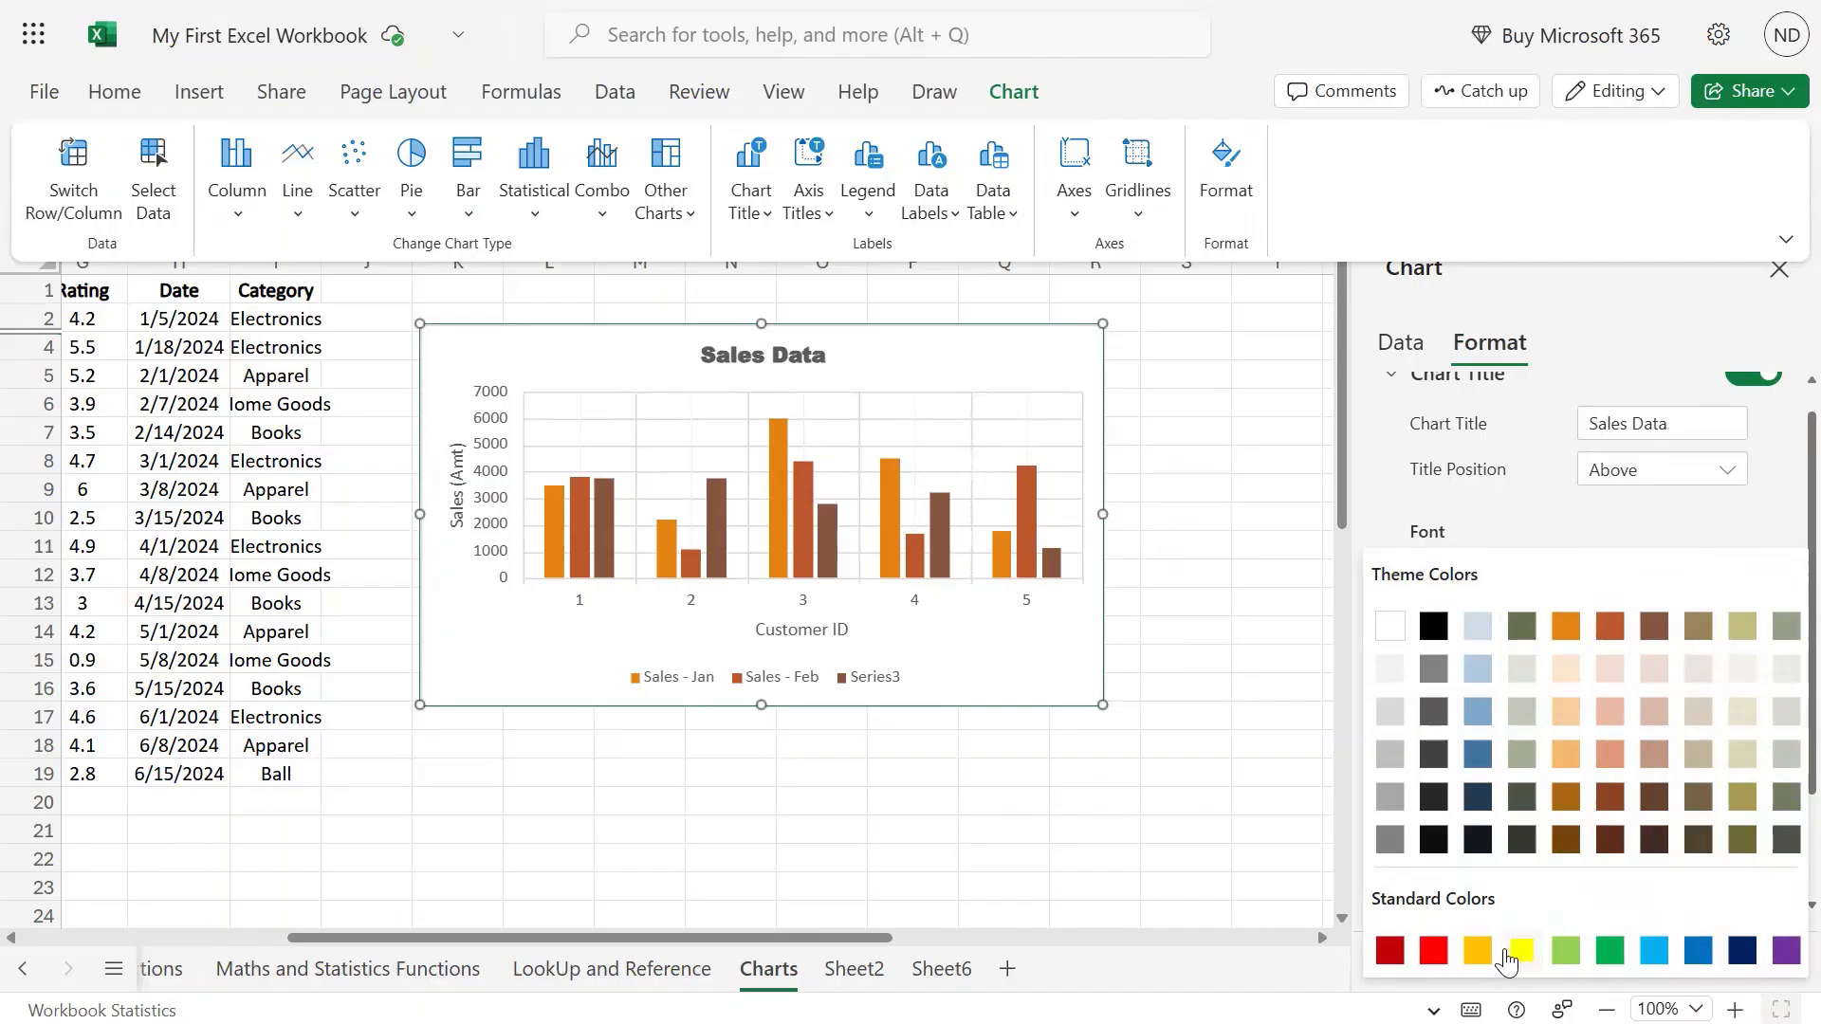
click(1610, 950)
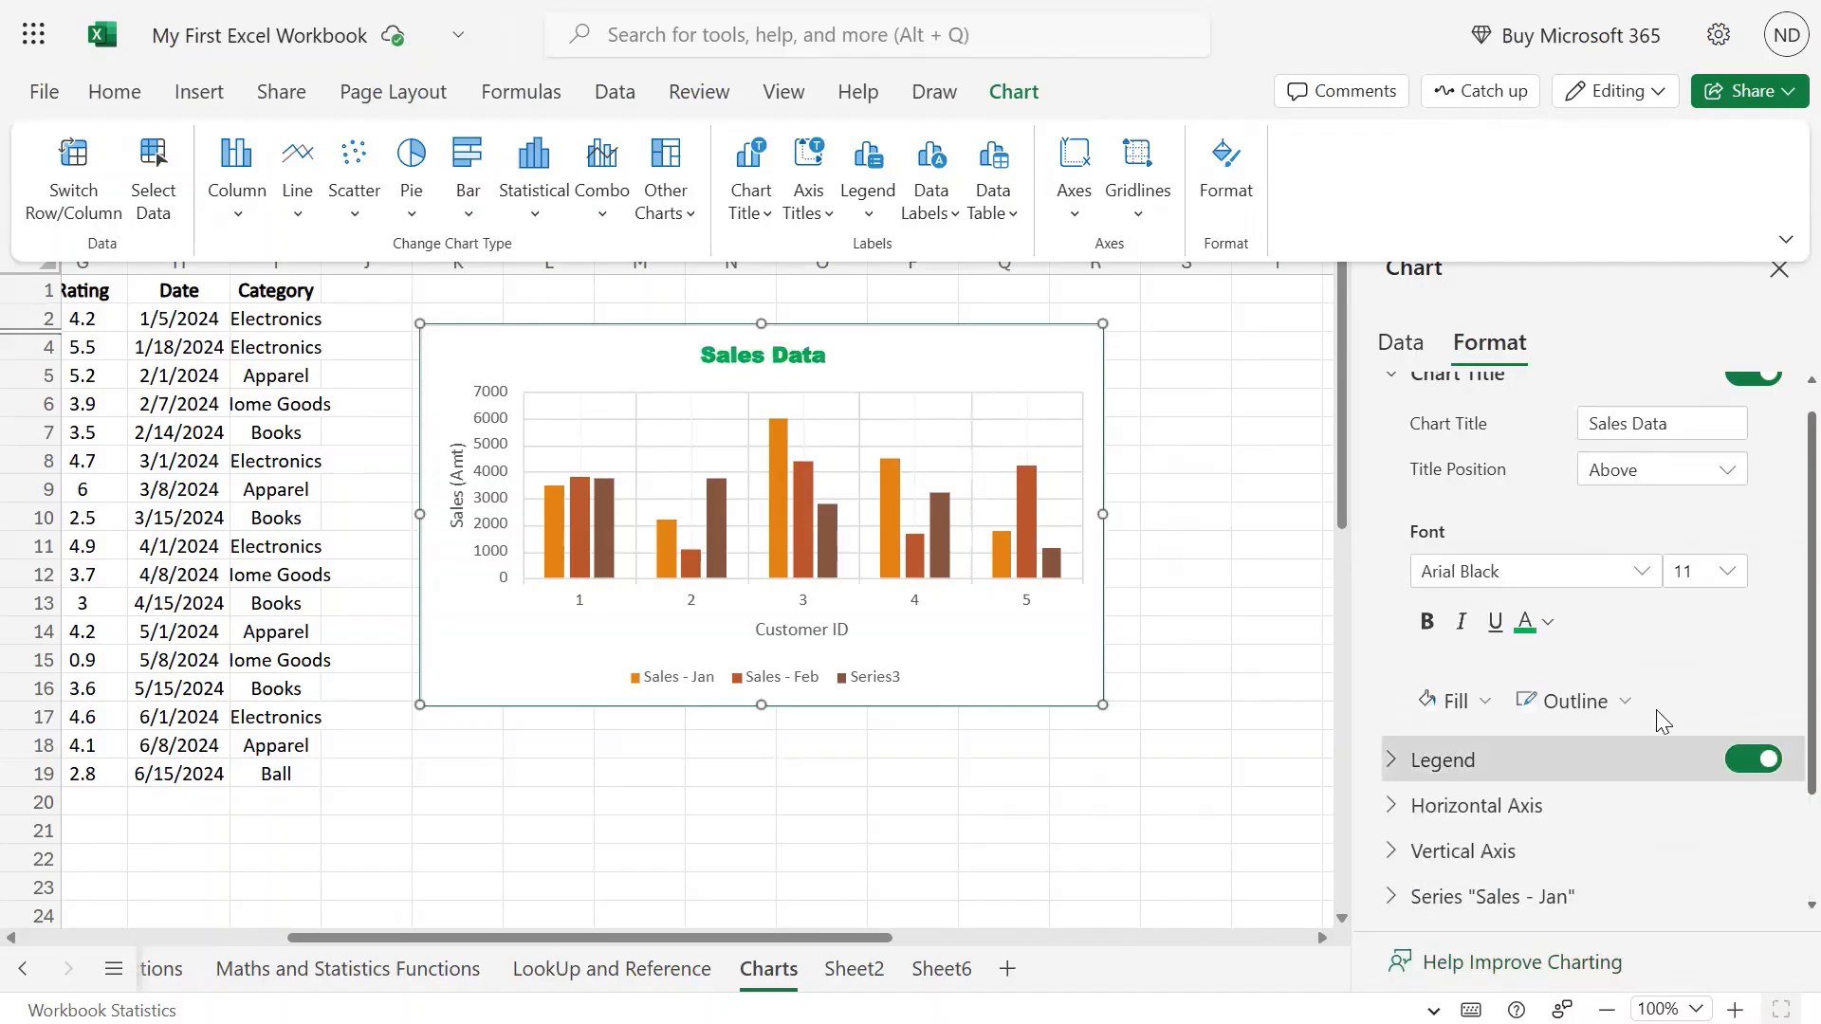
click(1488, 704)
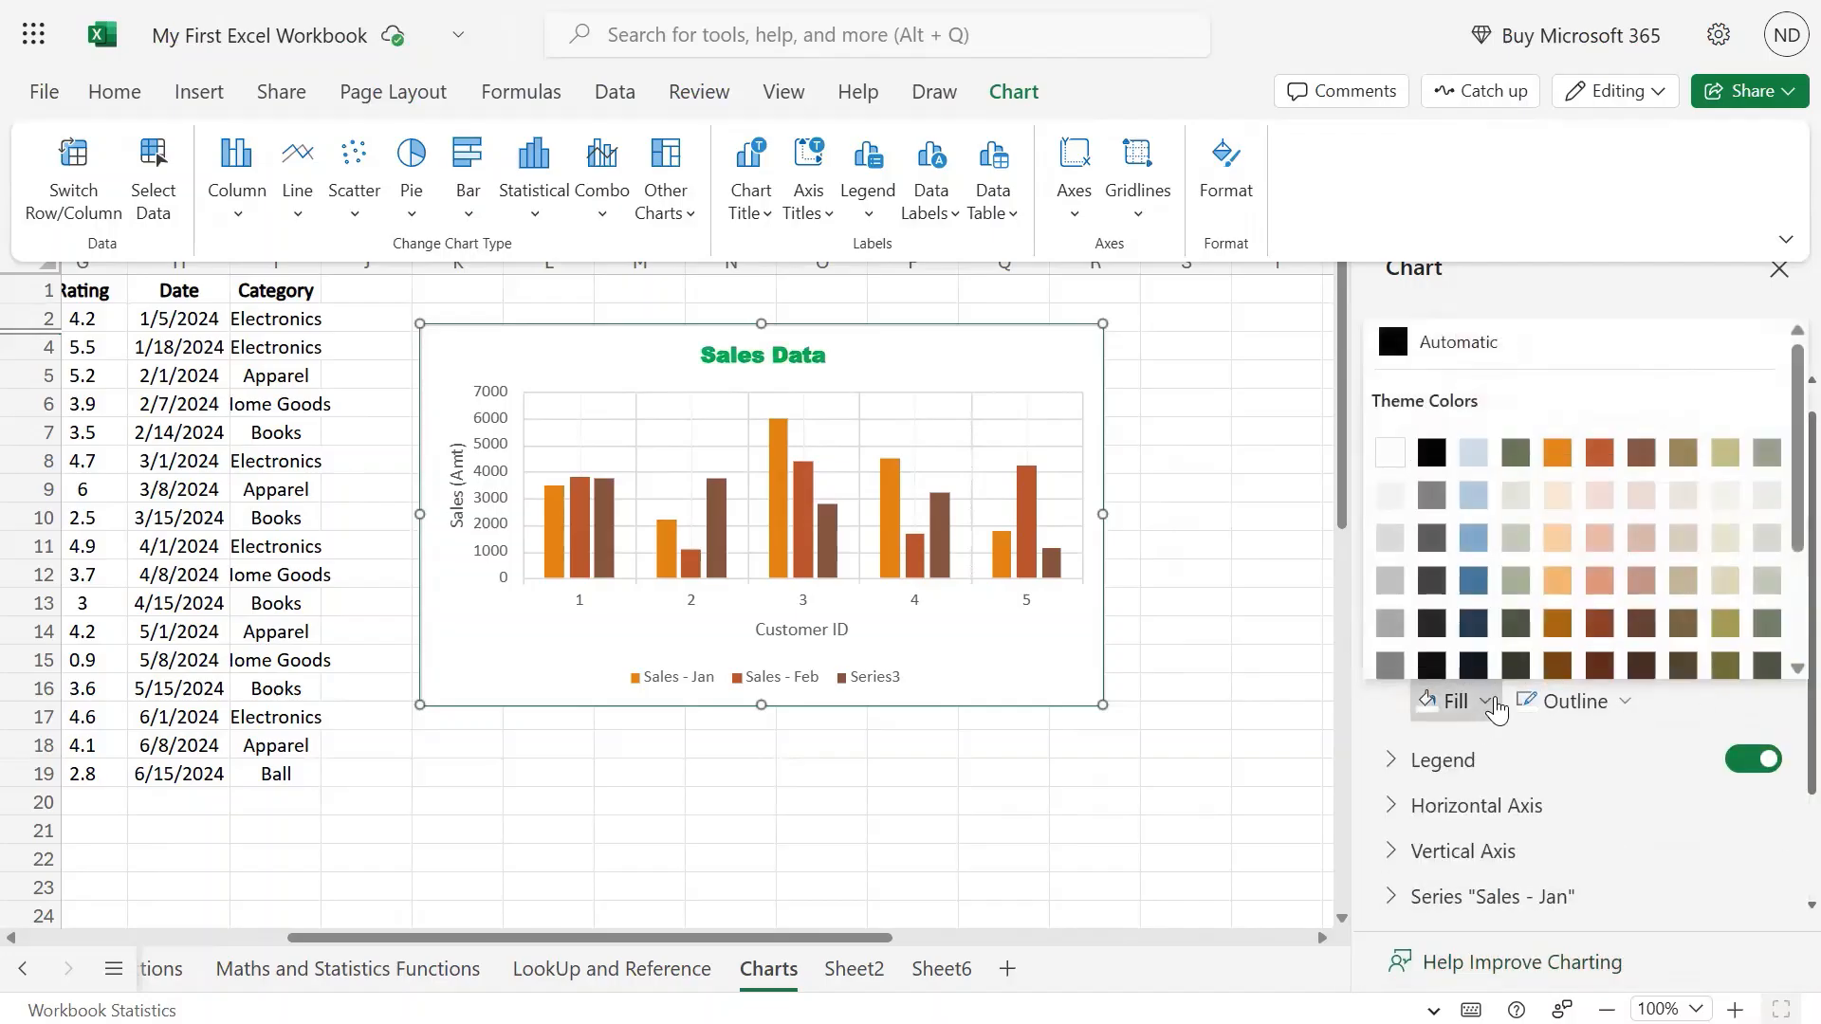
click(1472, 454)
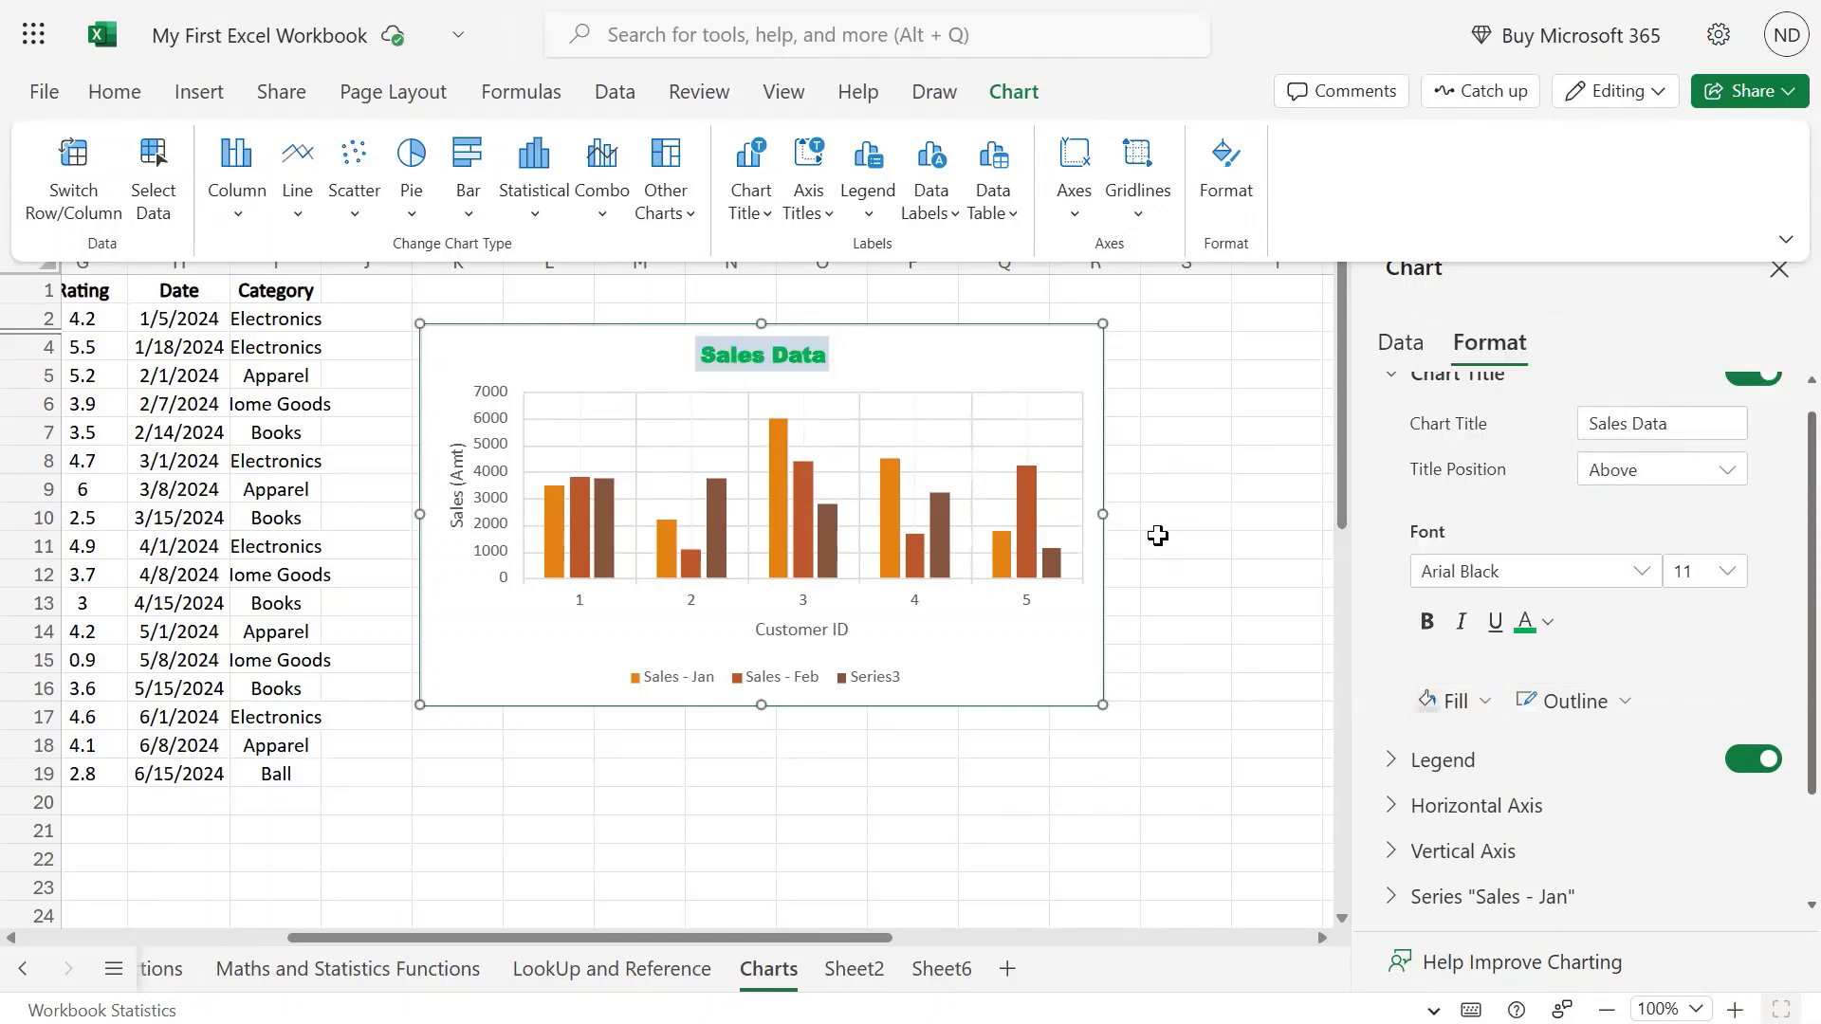
click(1623, 702)
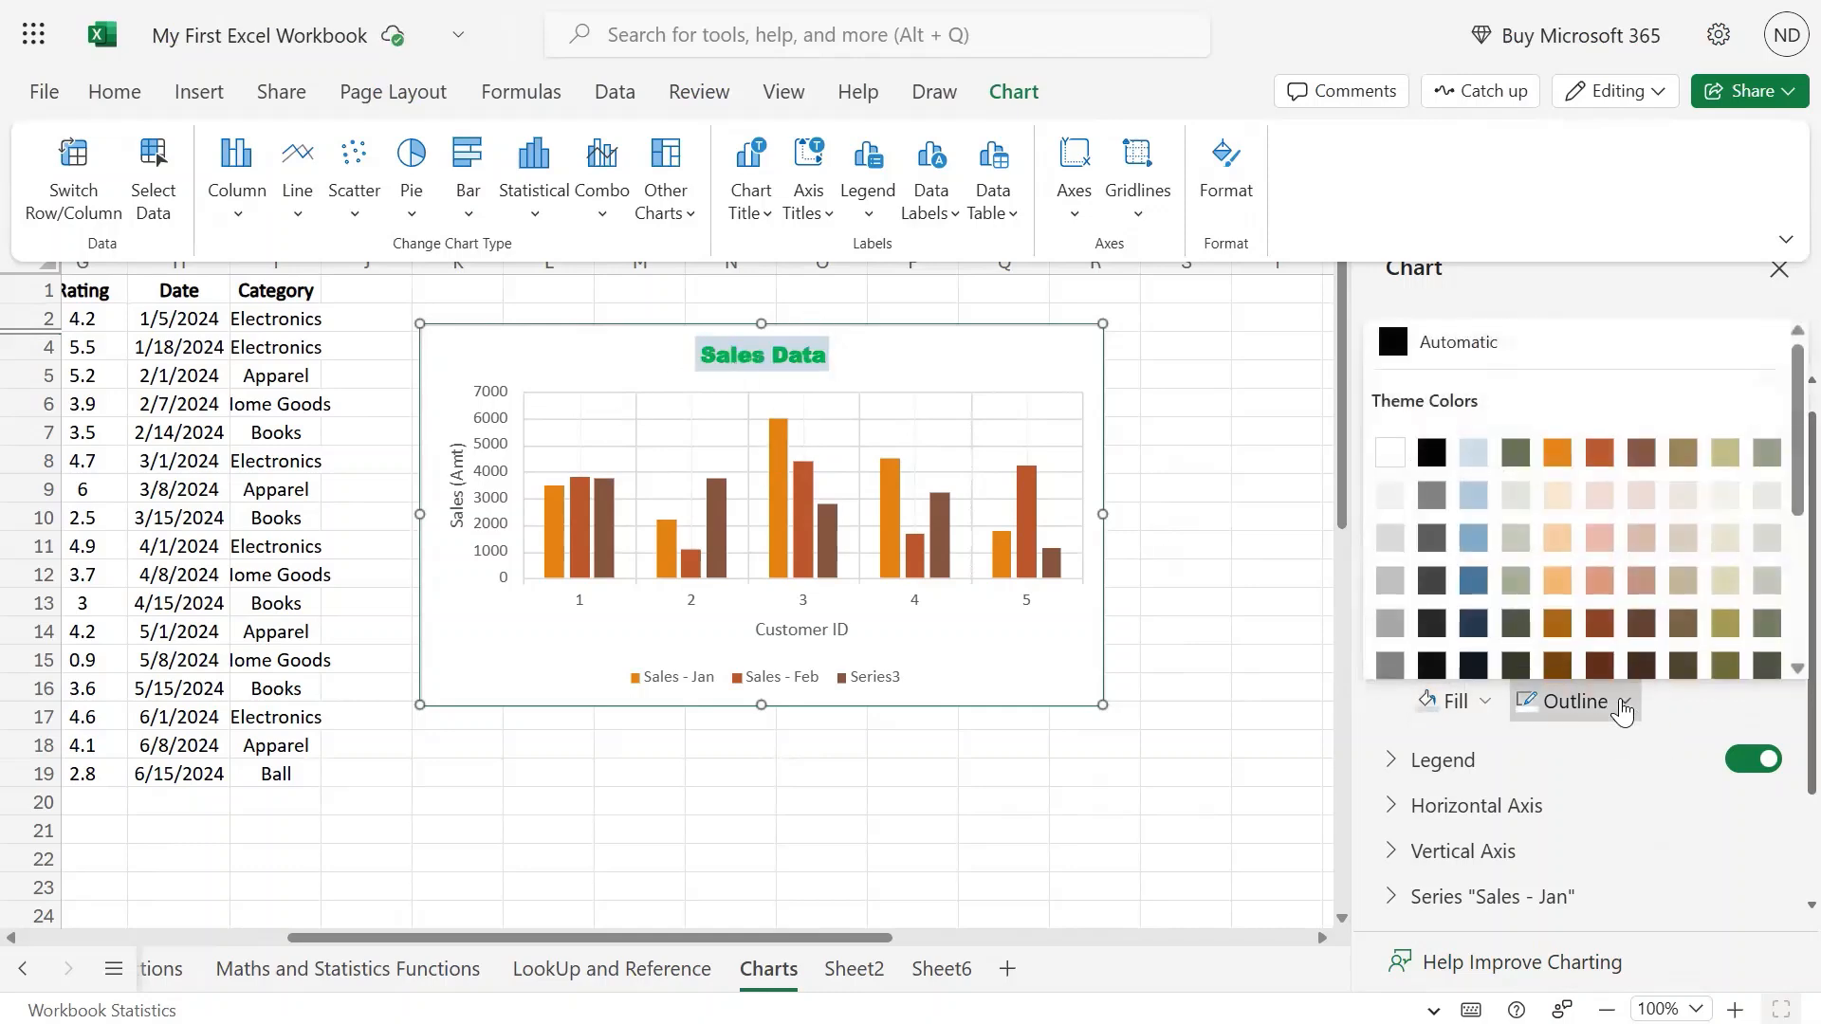
click(1429, 443)
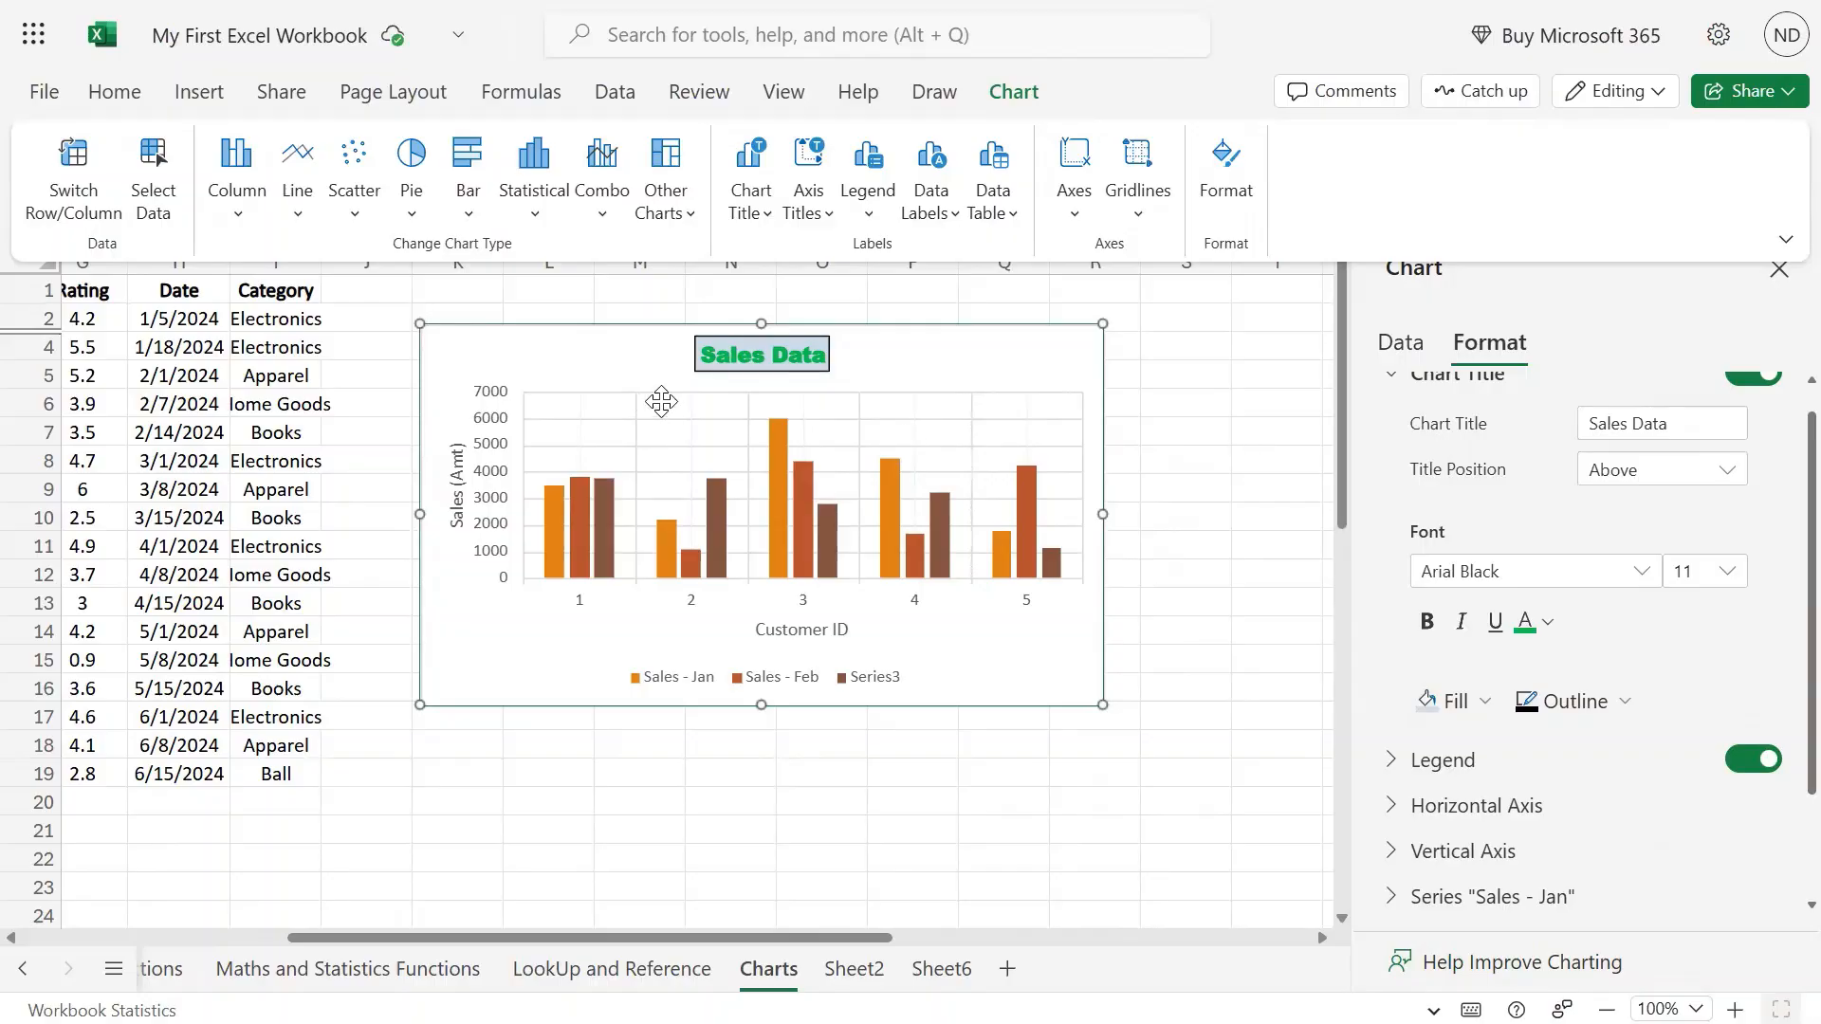
scroll(1705, 711, down, 3)
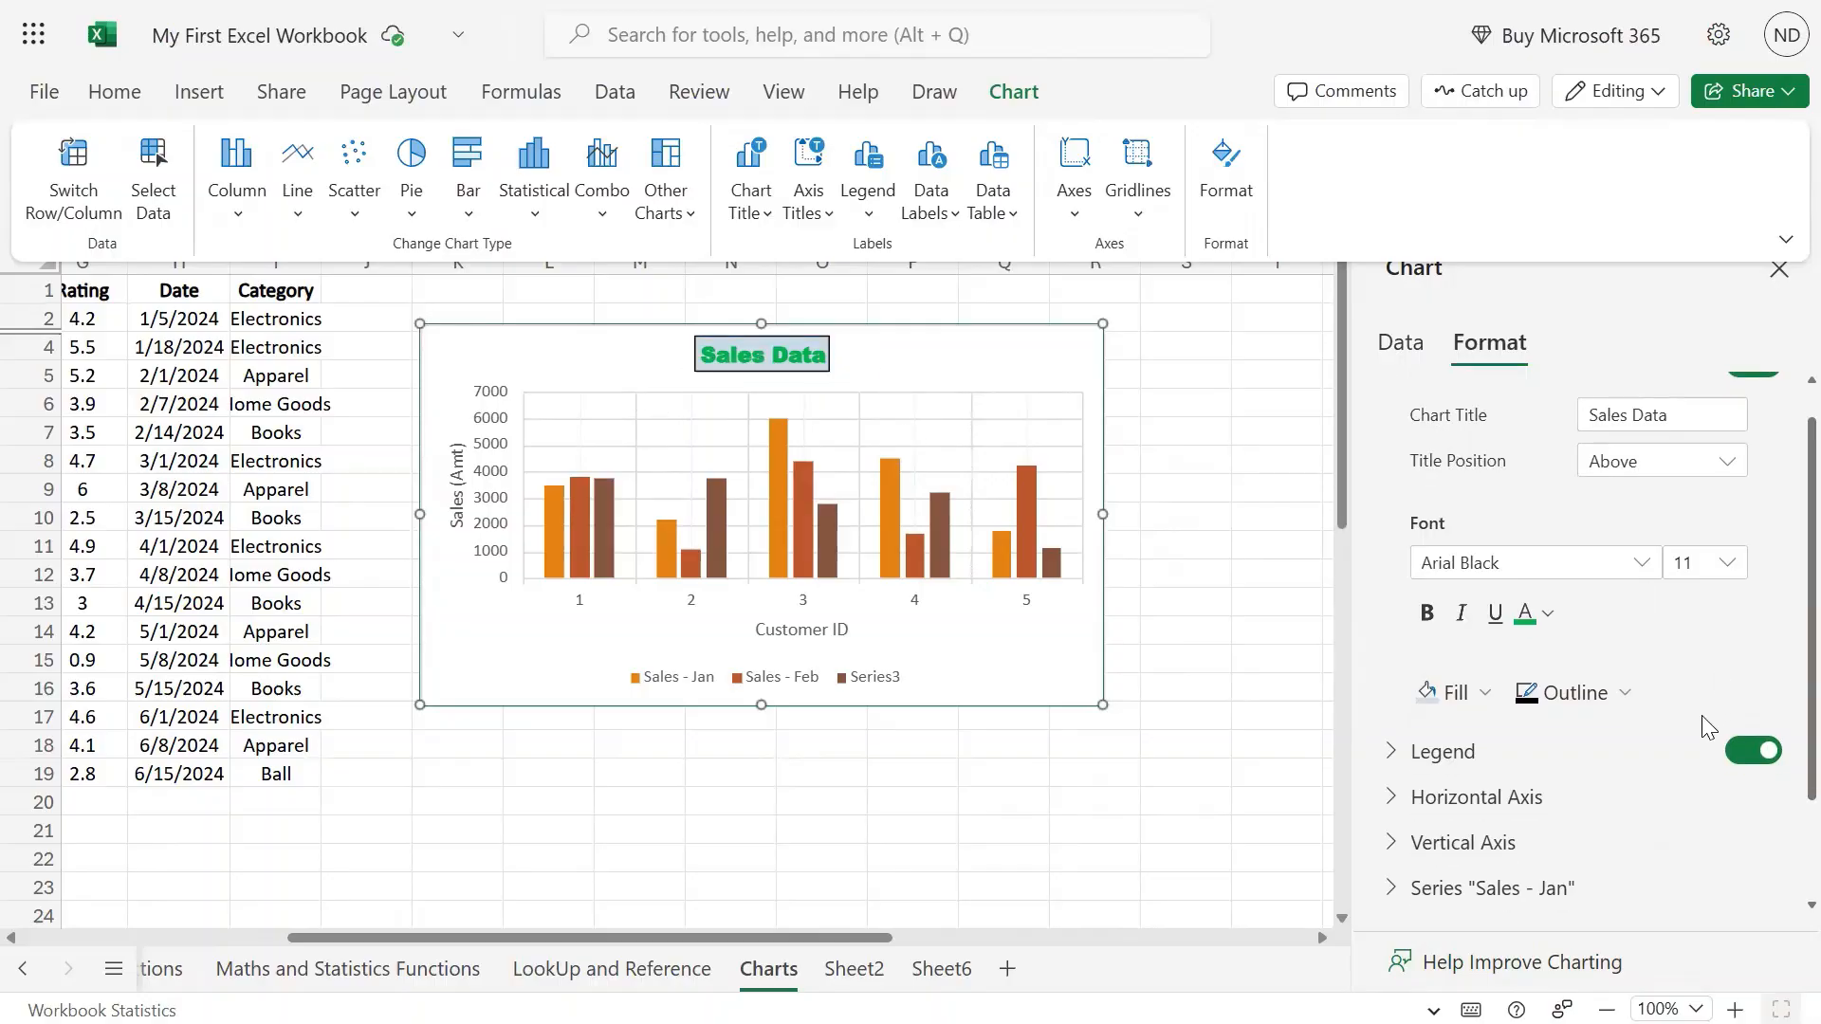
scroll(1690, 588, up, 3)
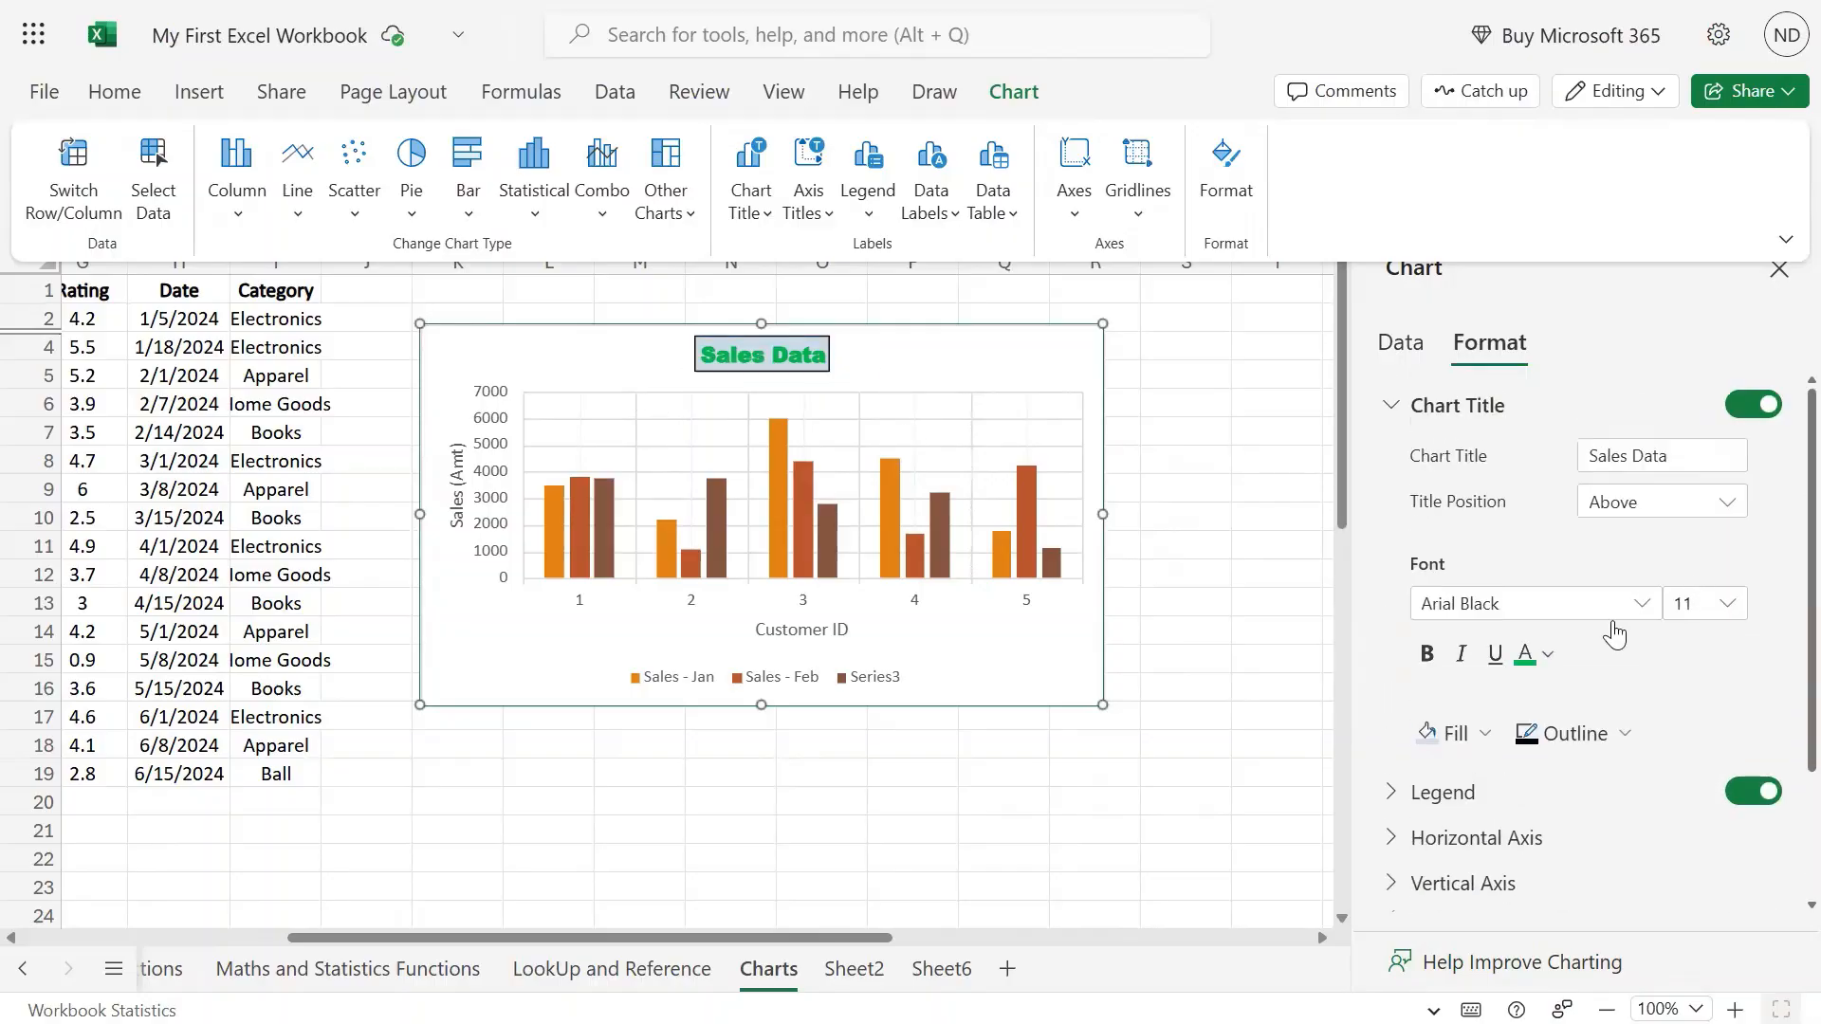
Open the Legend settings and try Top, Left and Right before returning the legend to Bottom.
click(1389, 407)
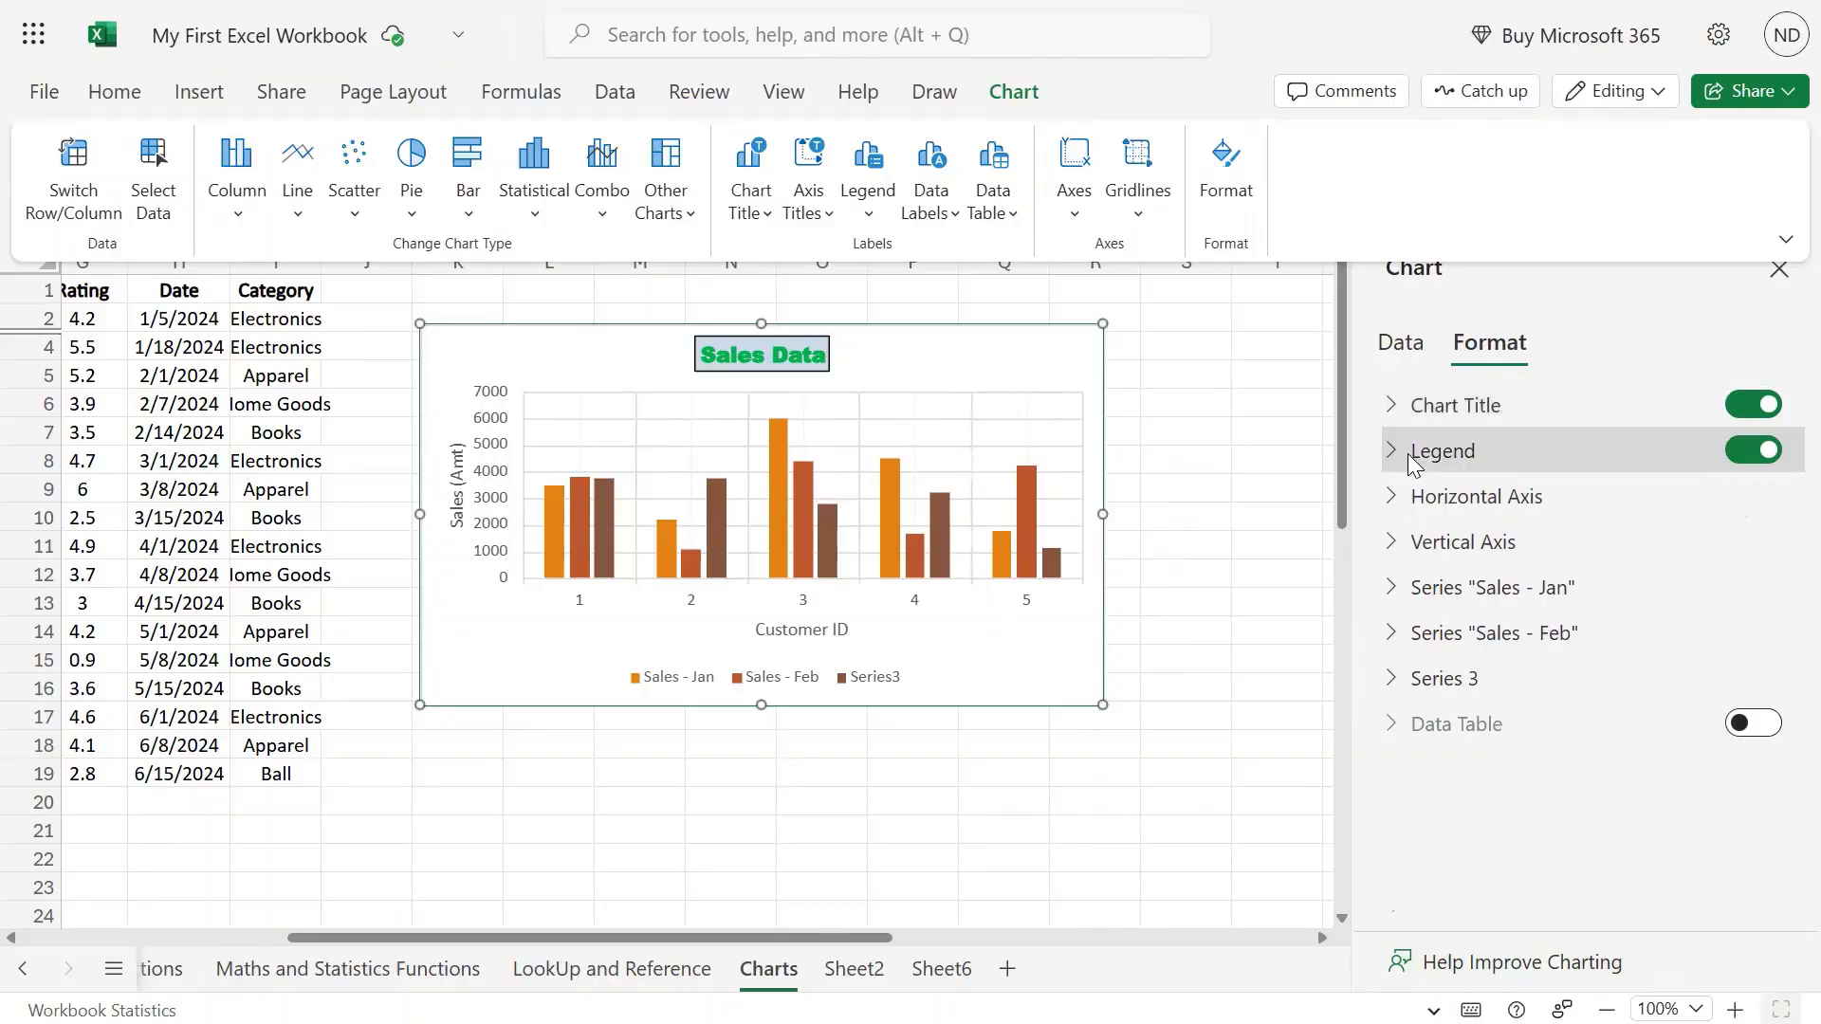
click(1392, 451)
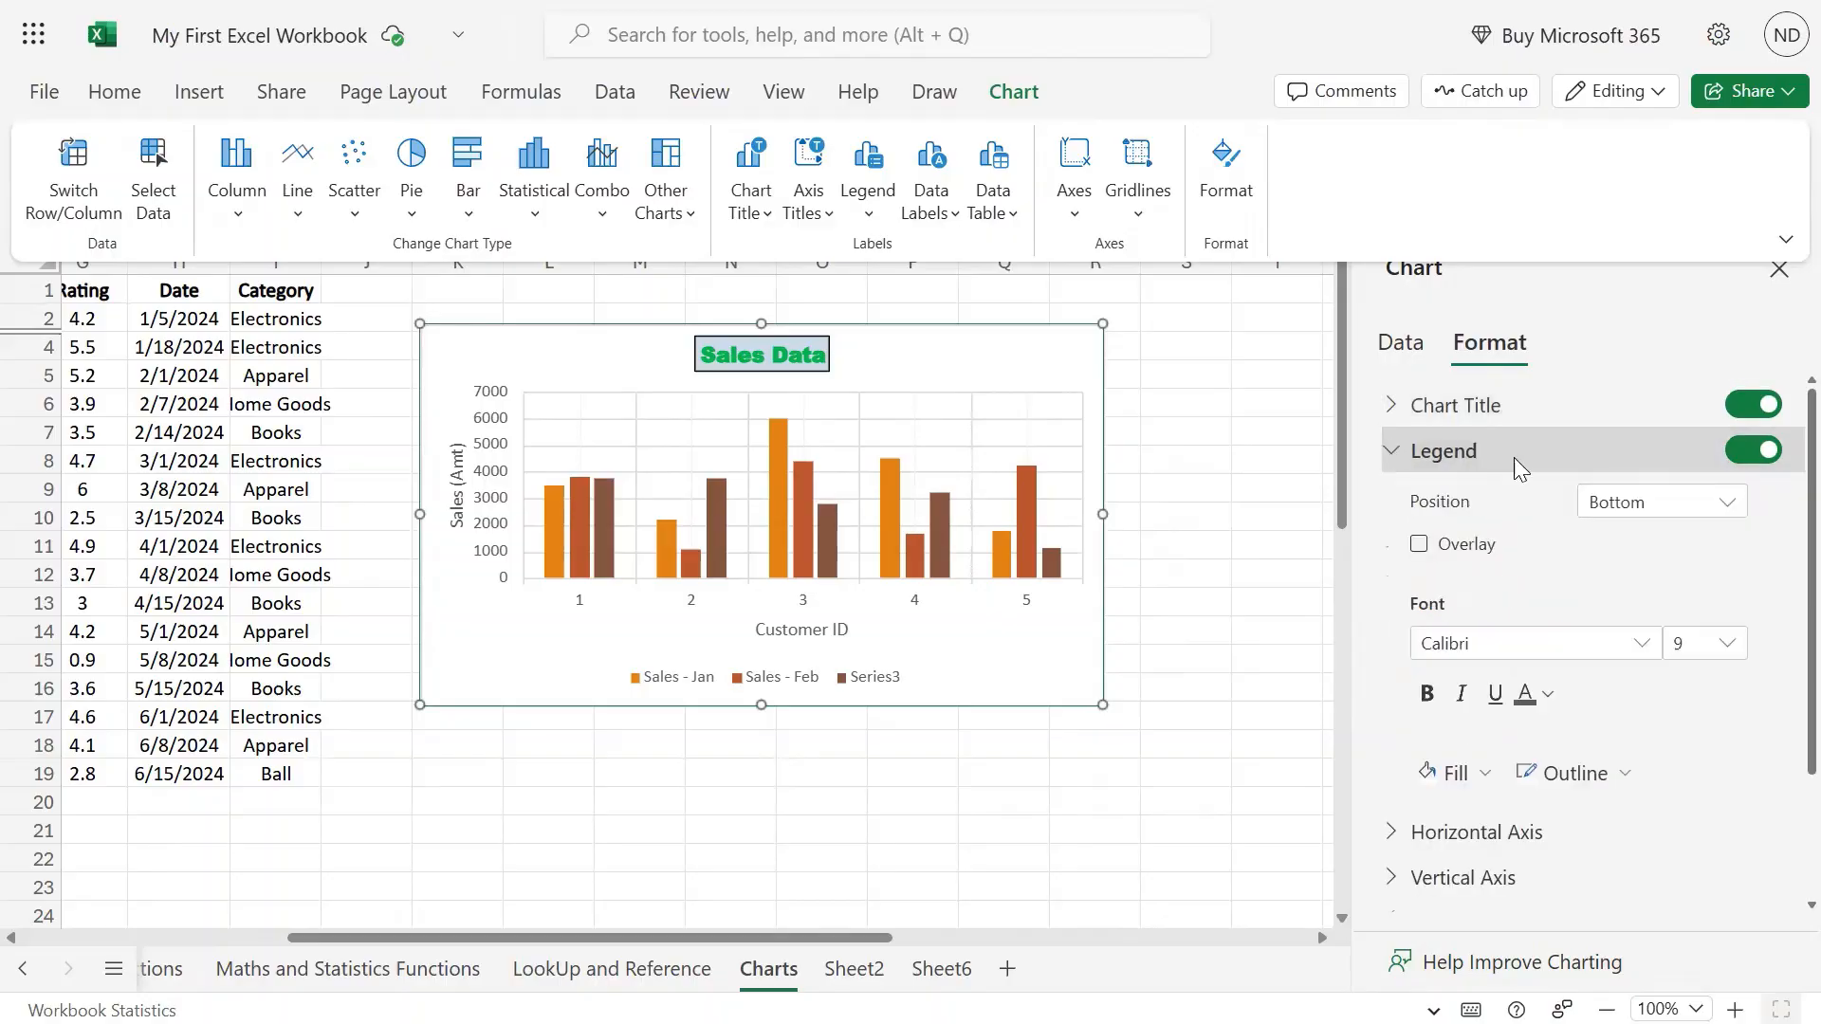
click(1707, 517)
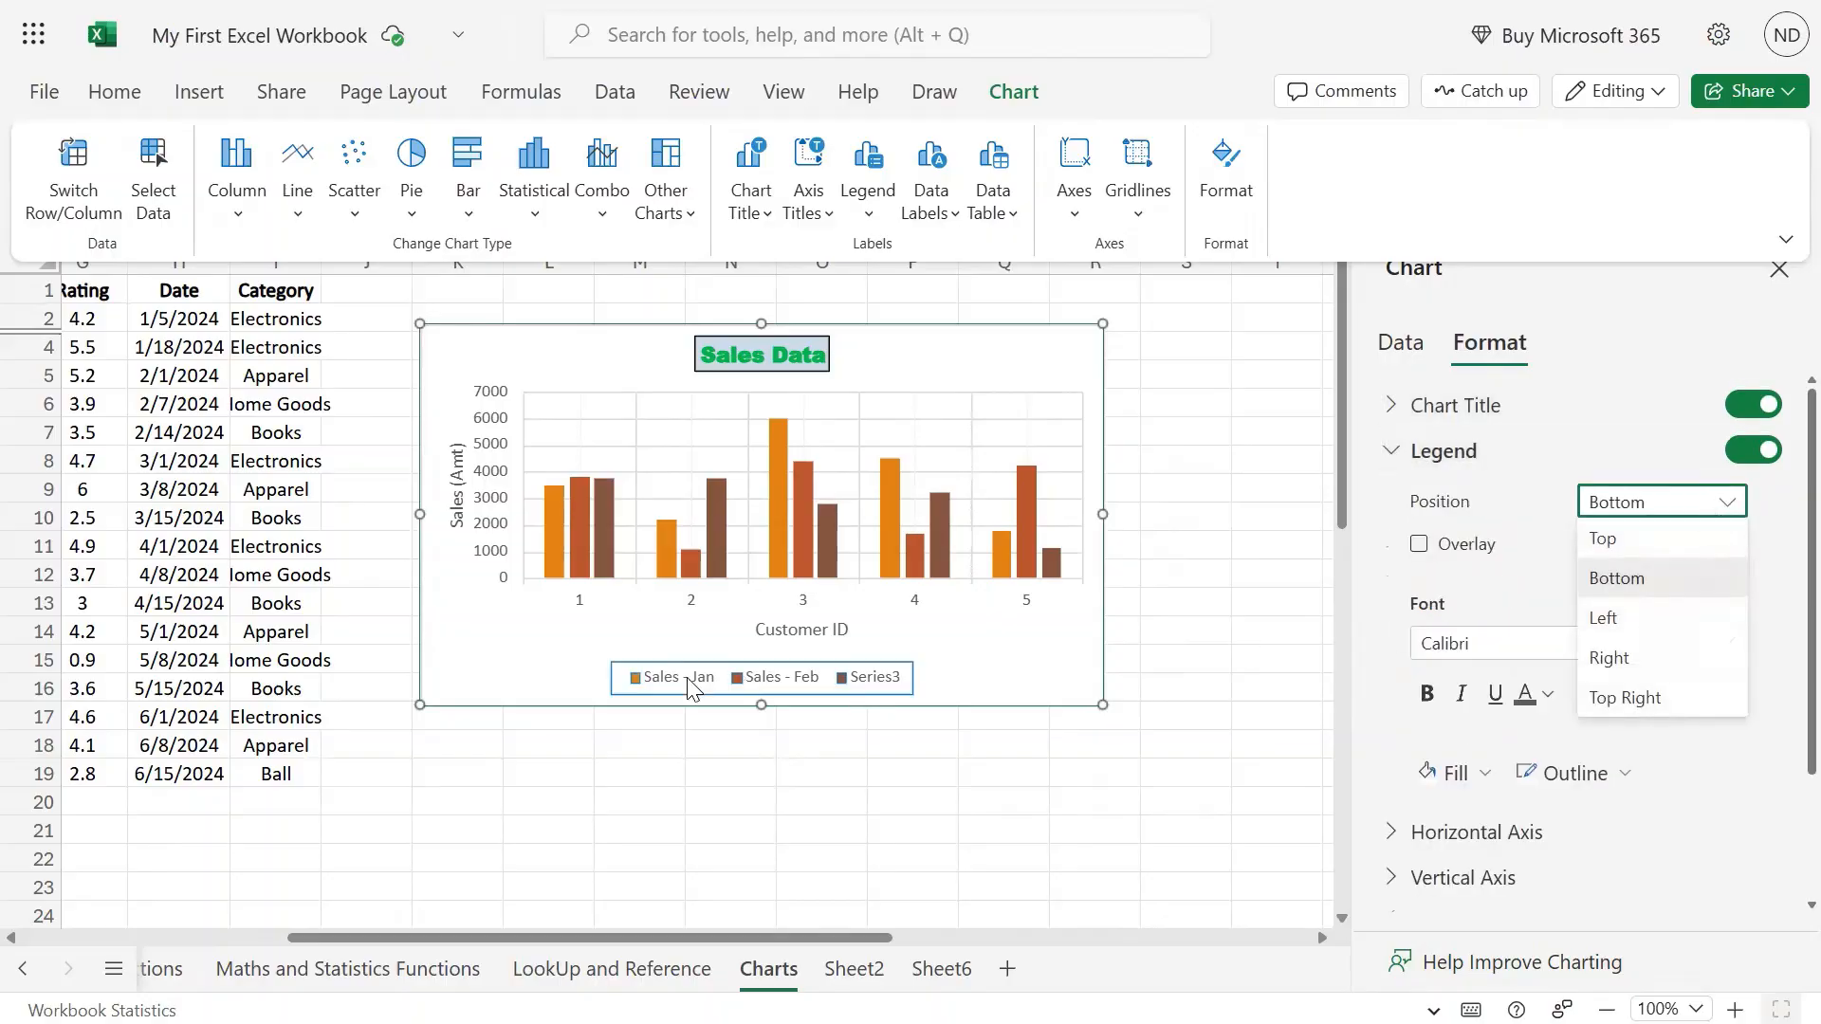
click(1605, 537)
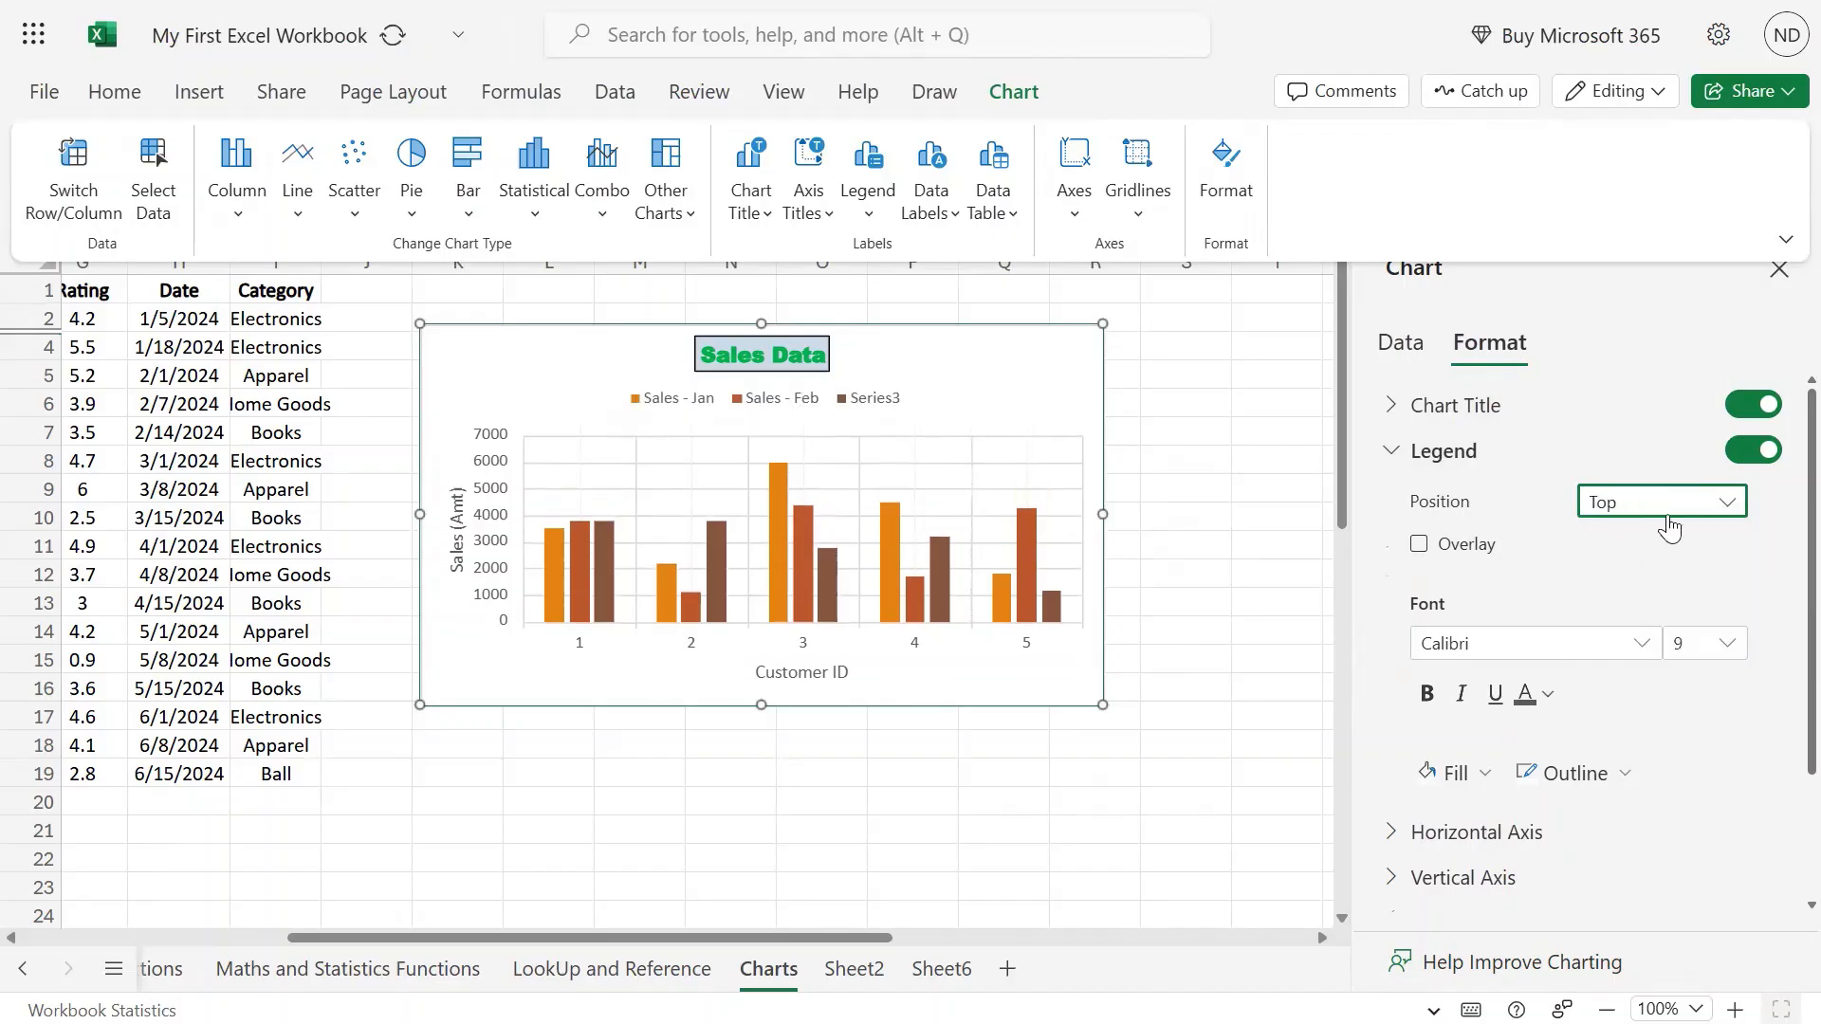
click(1655, 617)
click(1715, 522)
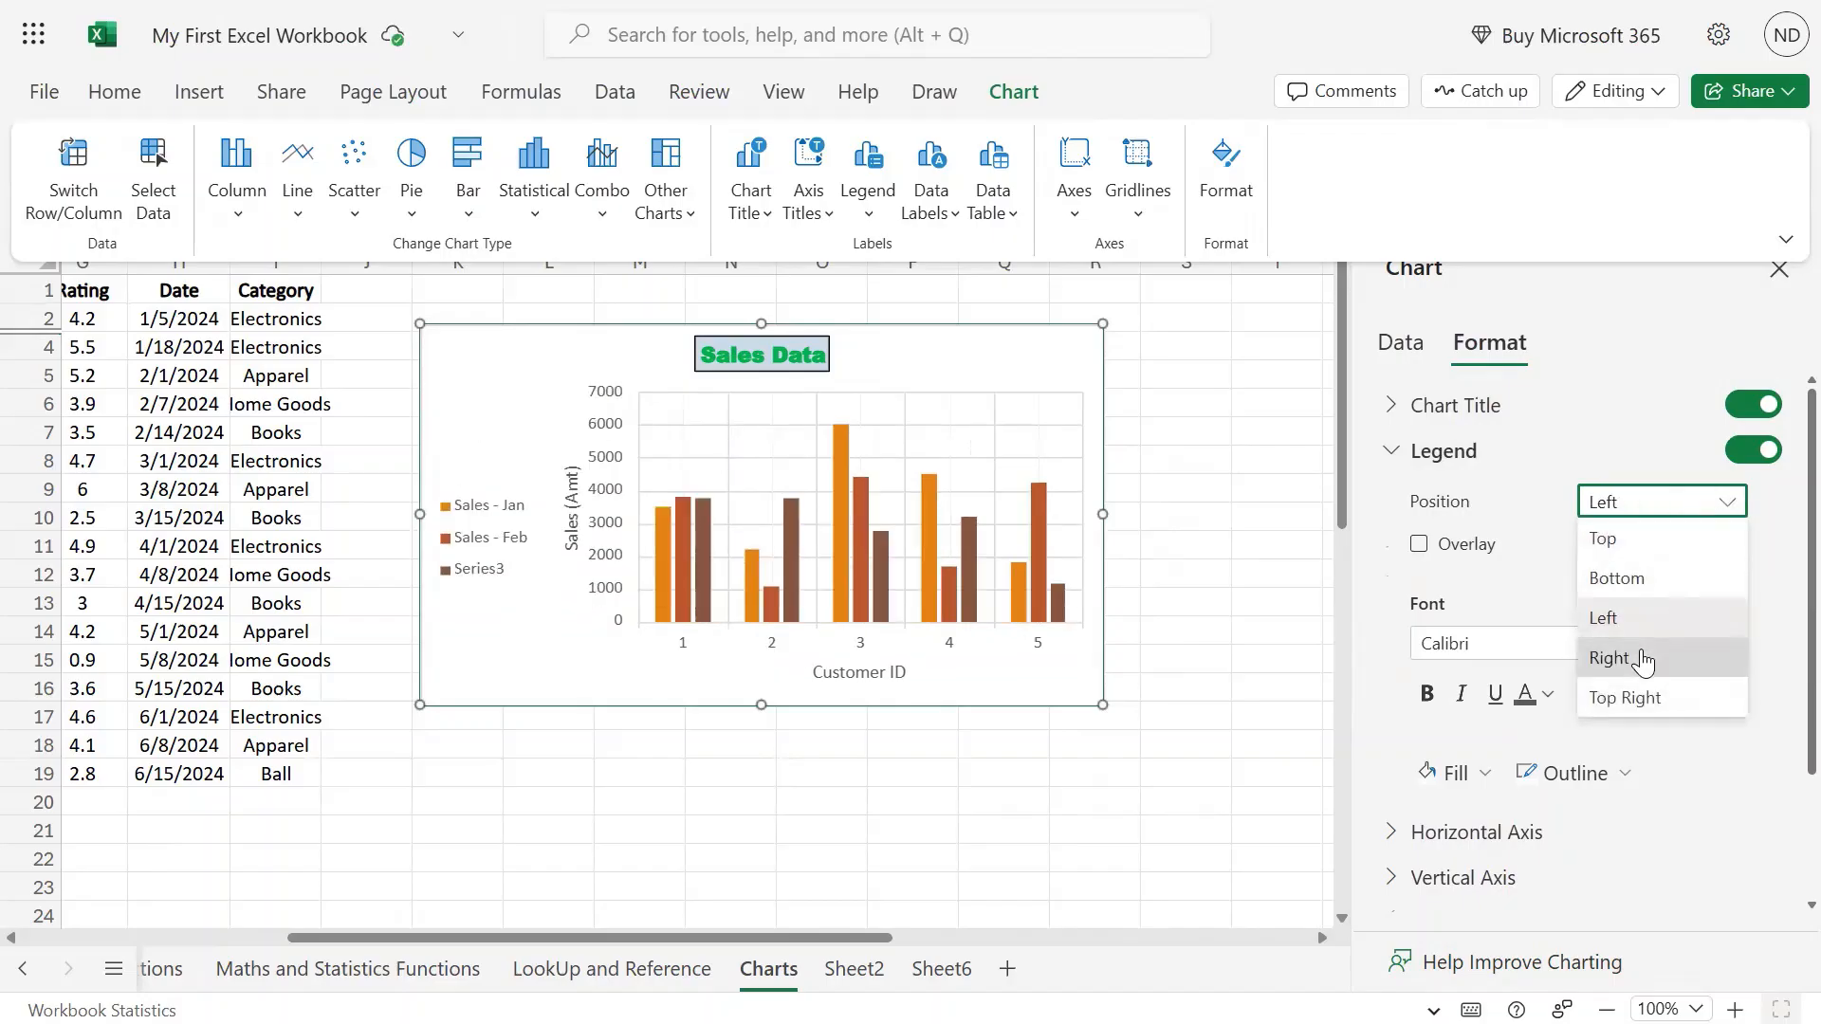
click(1723, 656)
click(1720, 513)
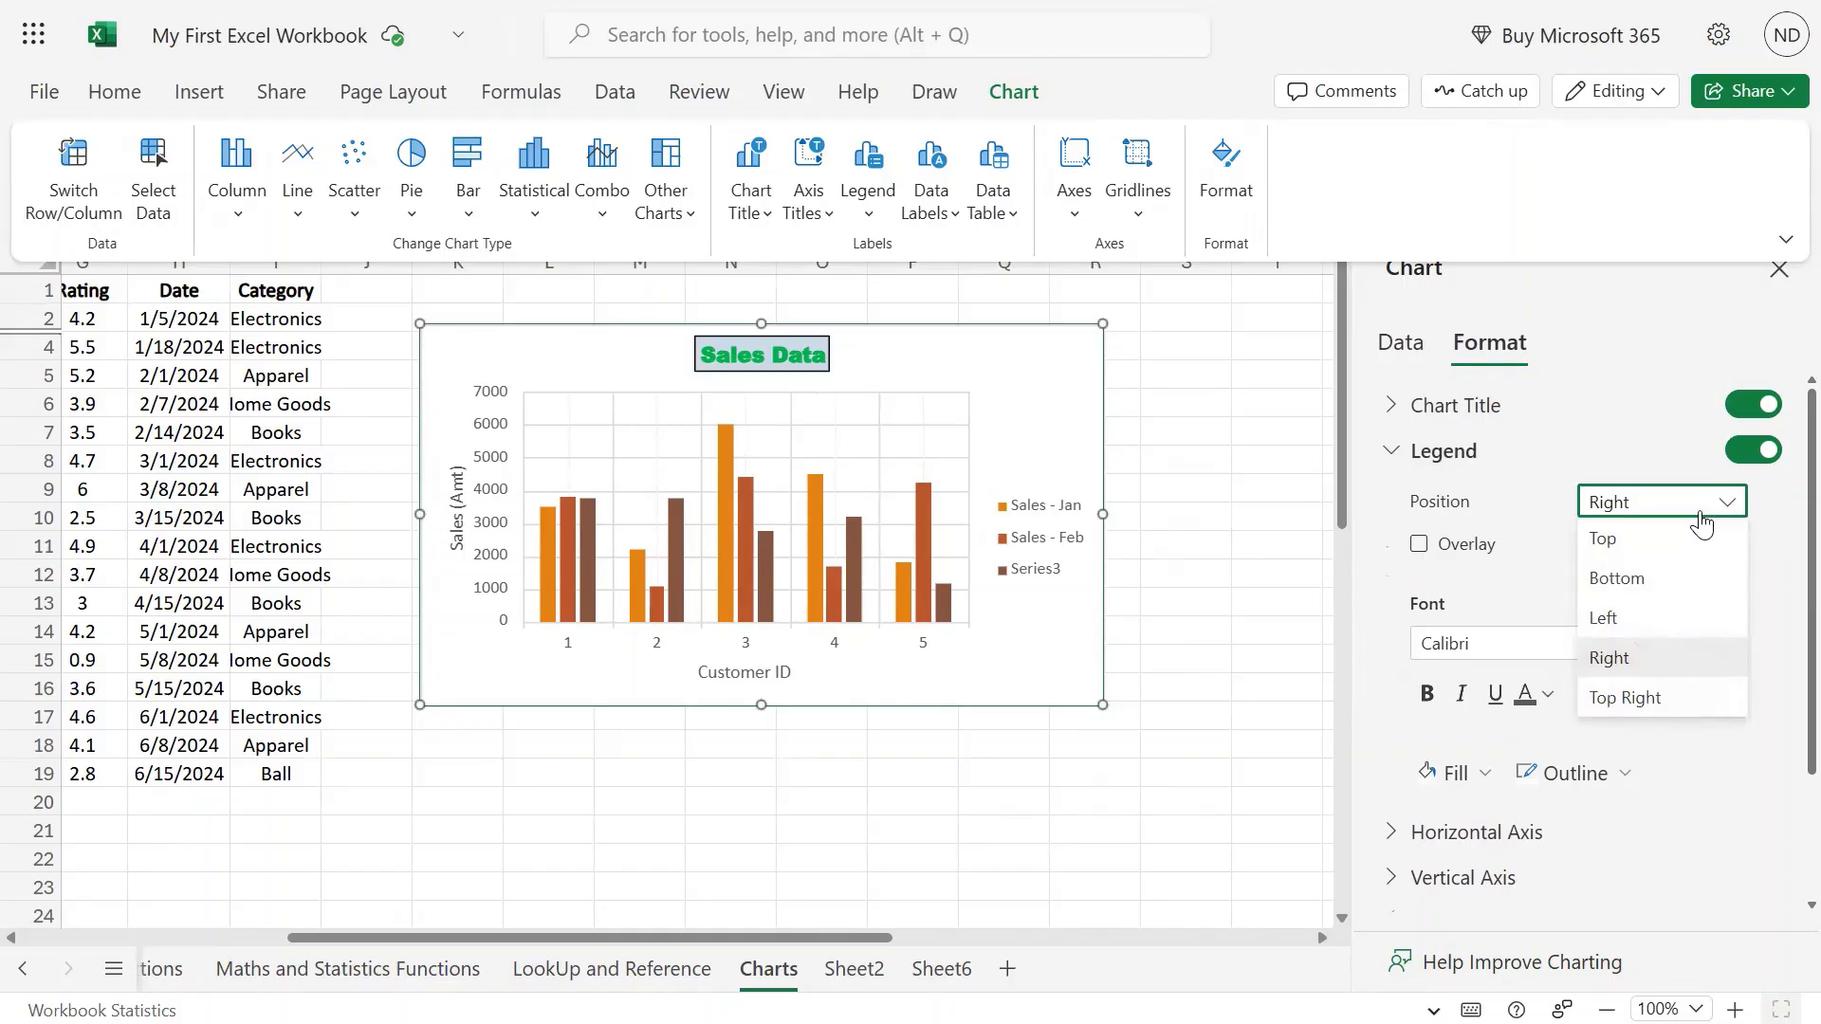
click(1662, 581)
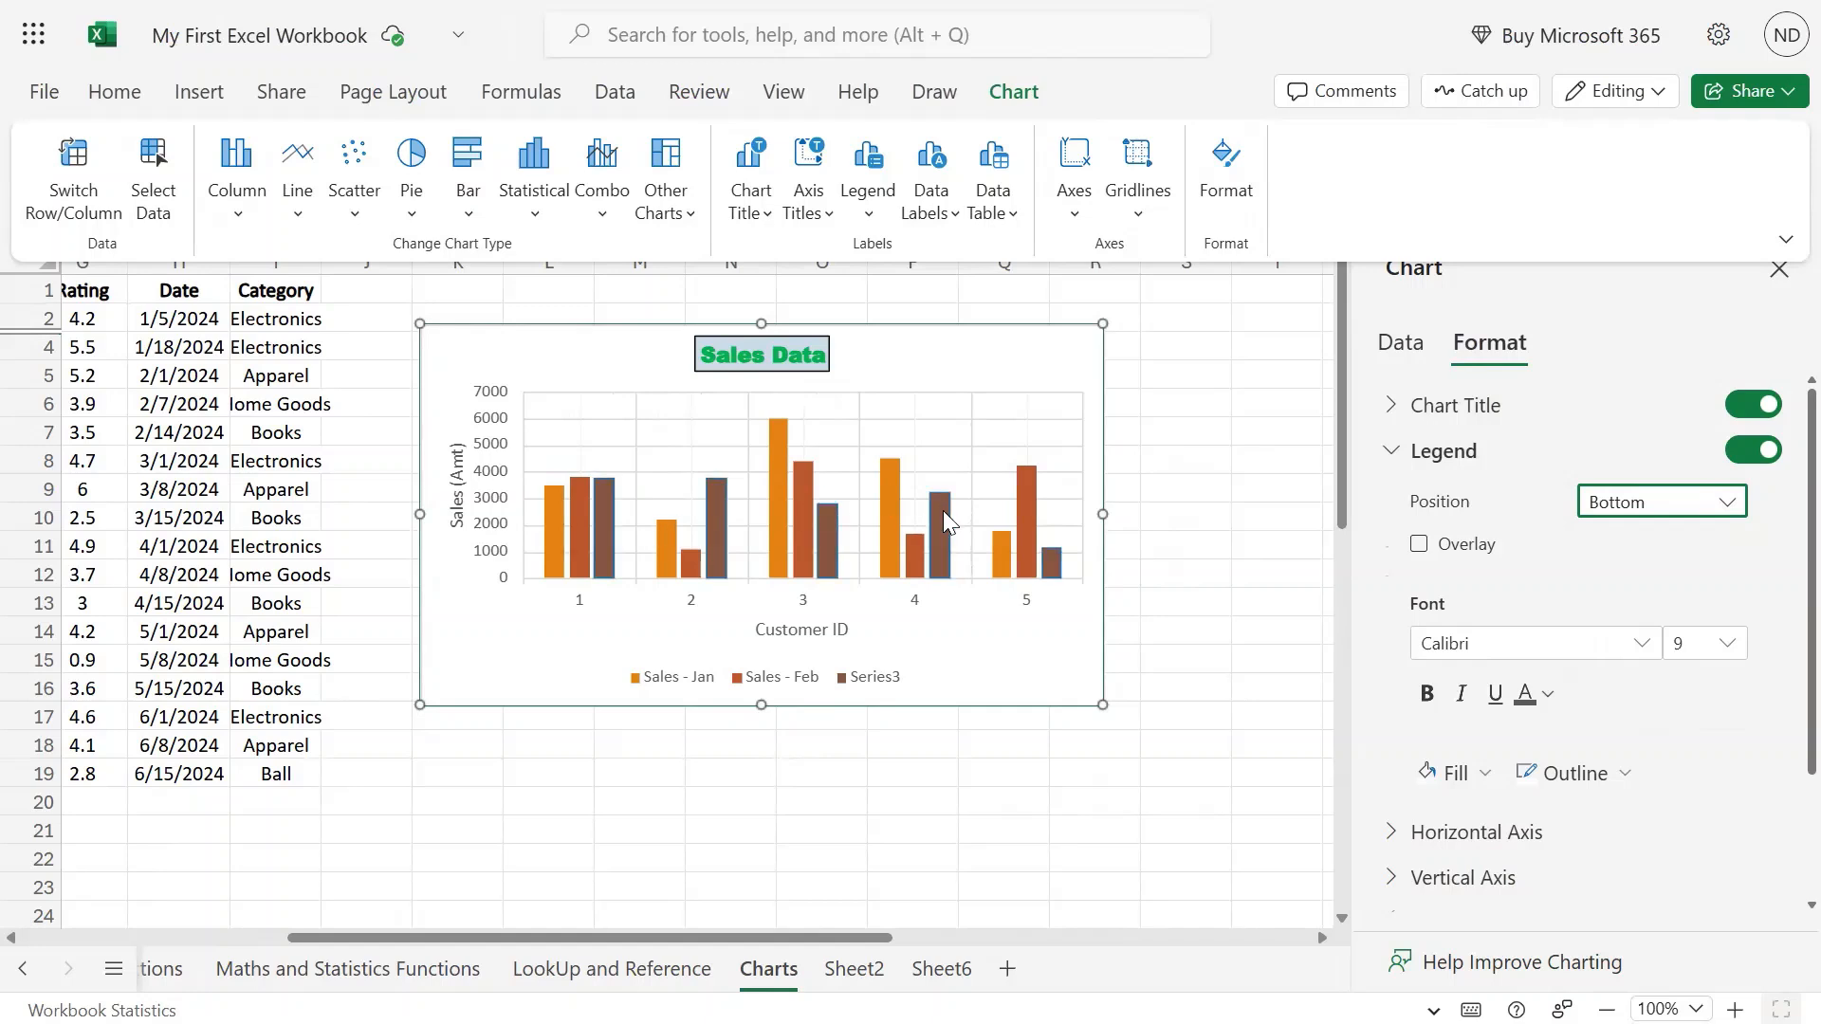
After trying Arial Black, size 14 and underline, set legend text to Aptos Narrow, size 8, no underline.
click(1637, 645)
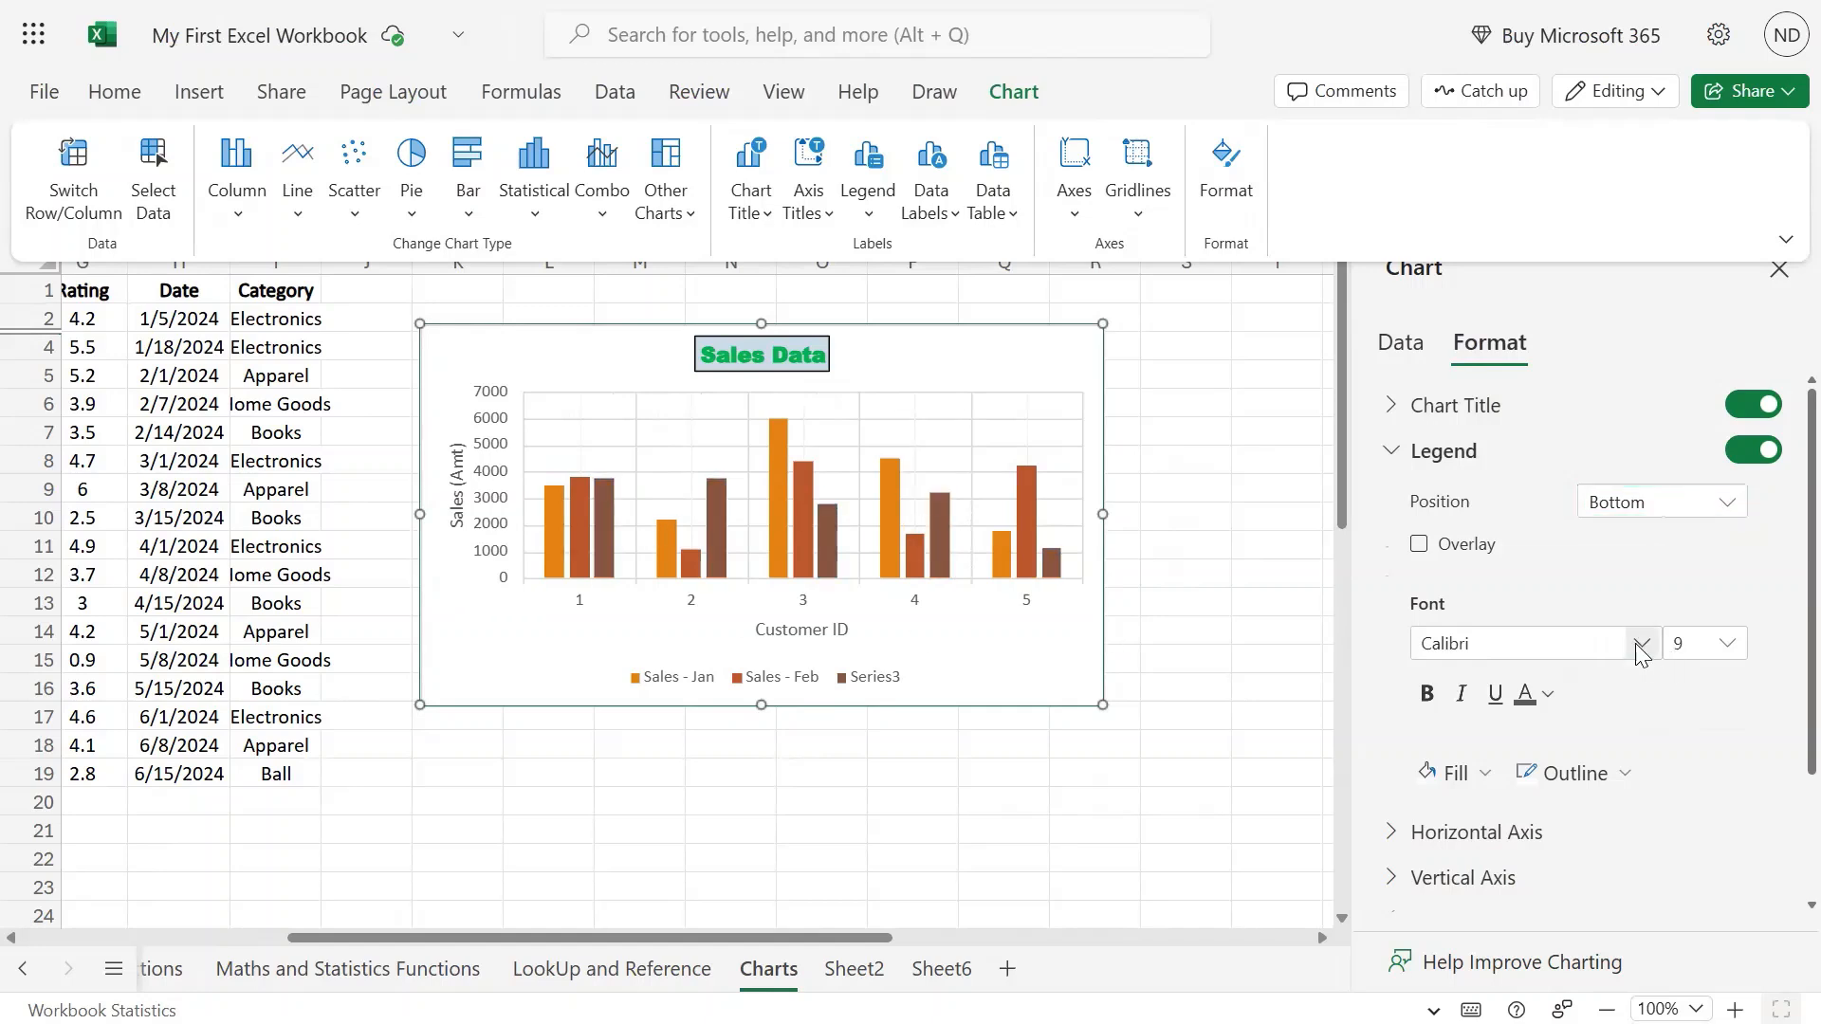
click(1486, 749)
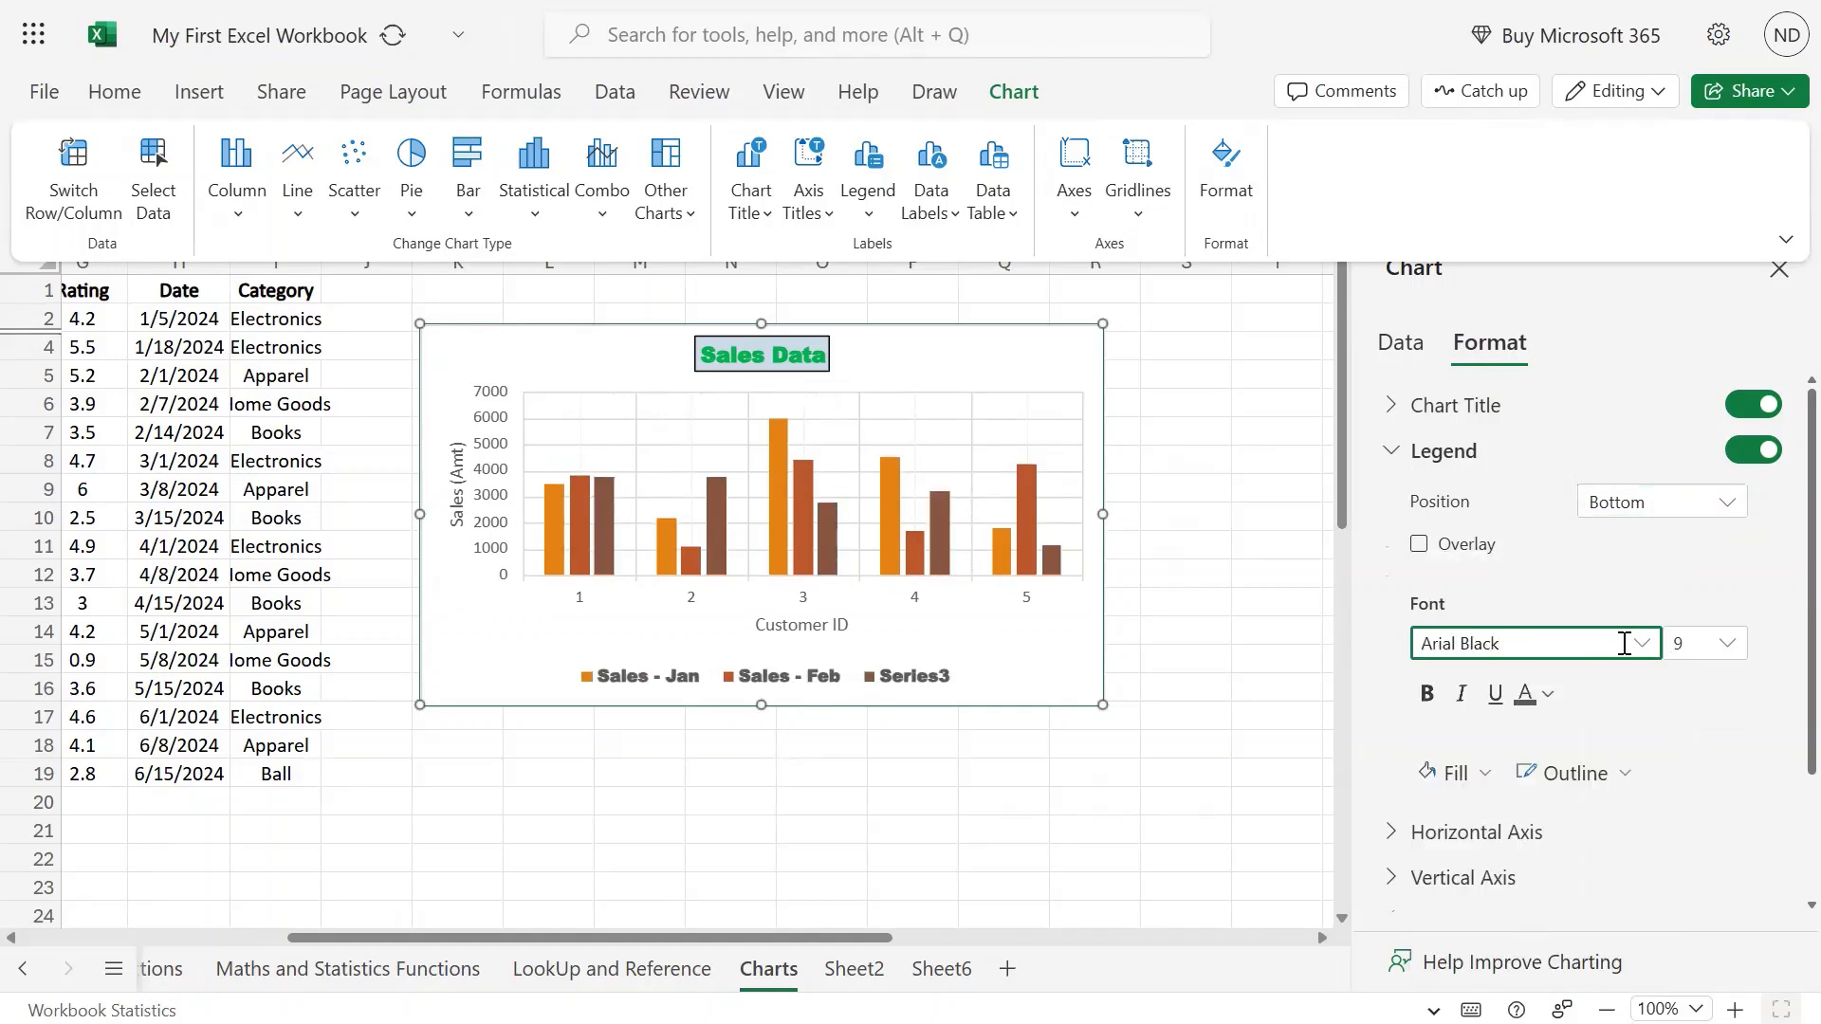
click(1641, 643)
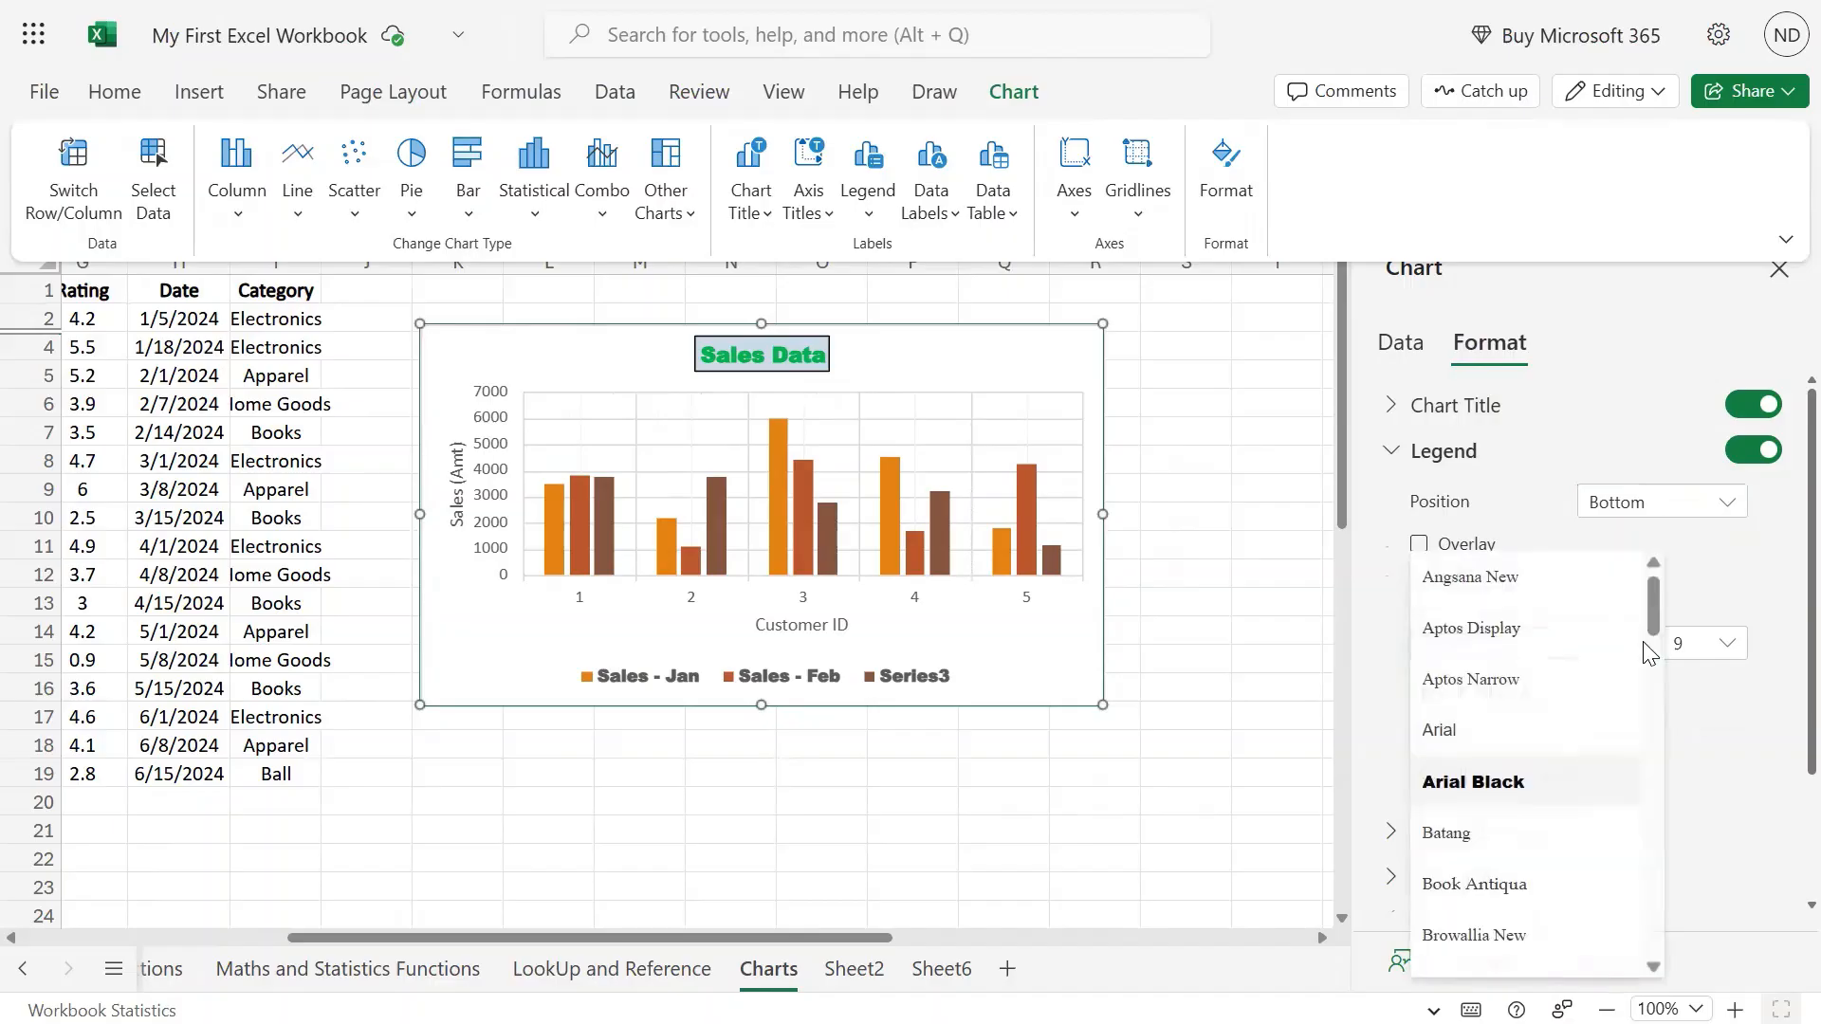
click(1510, 678)
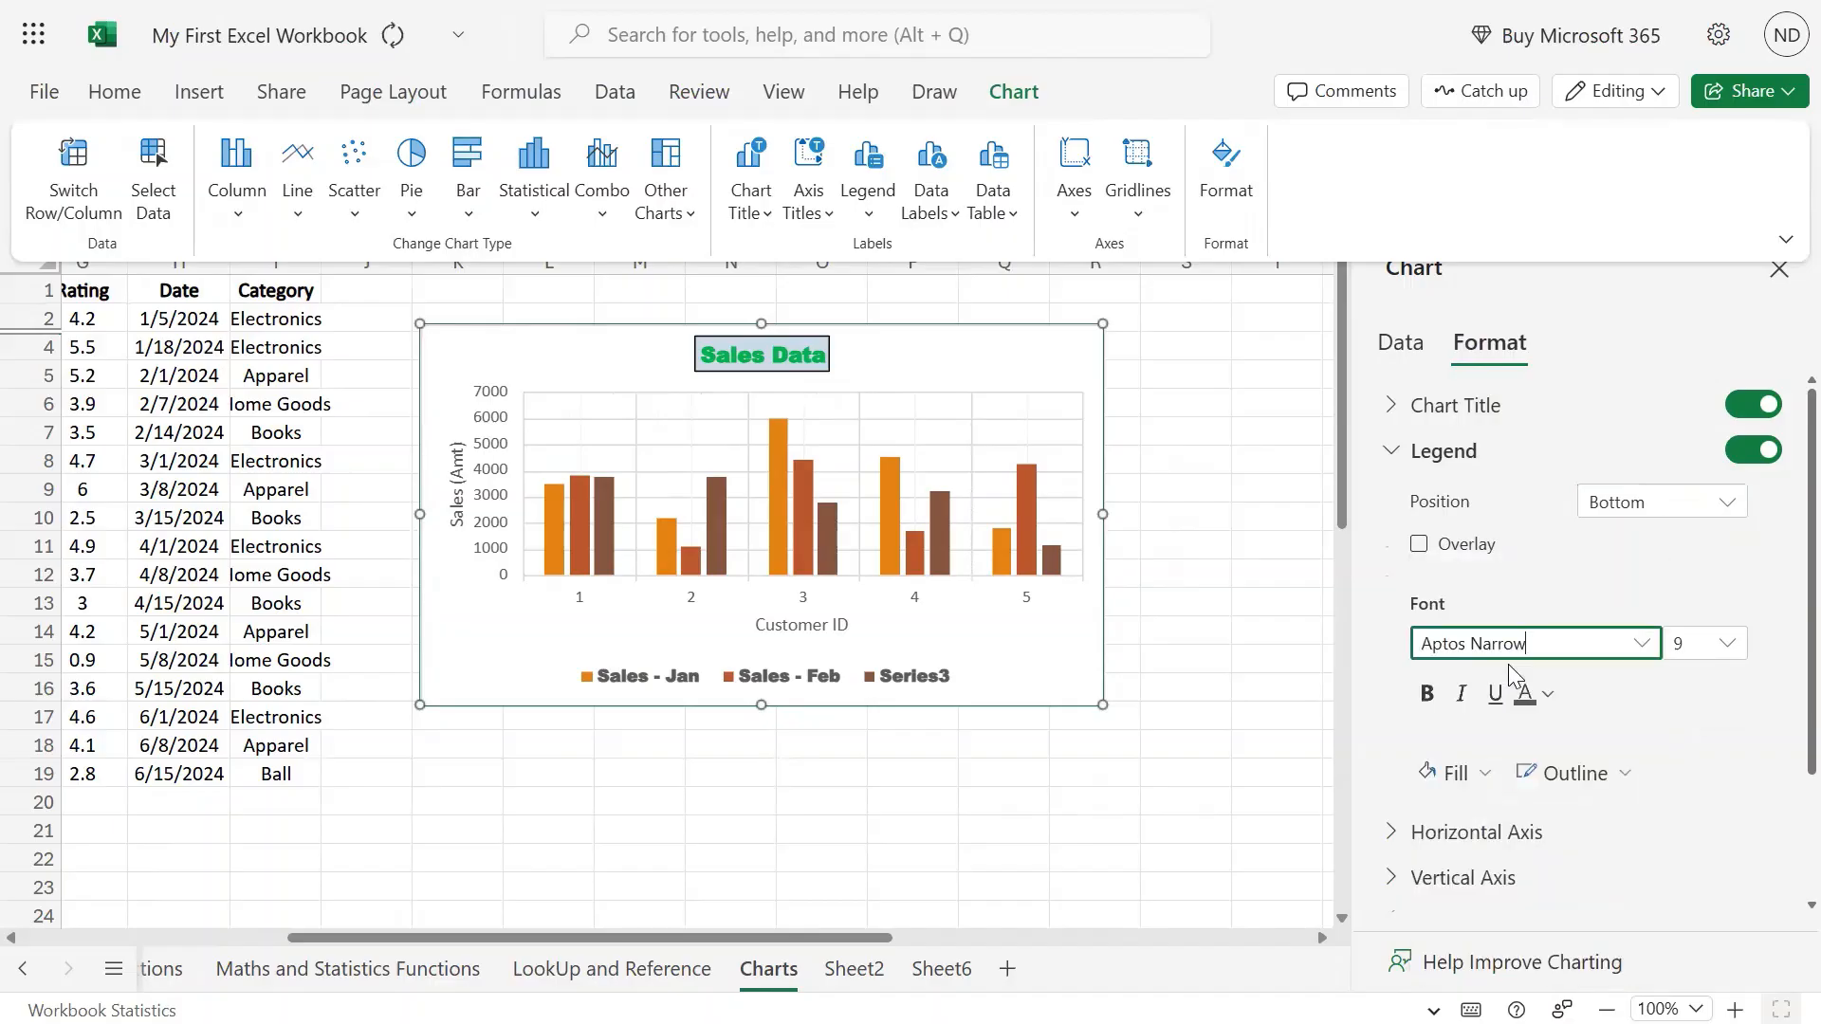
click(1727, 646)
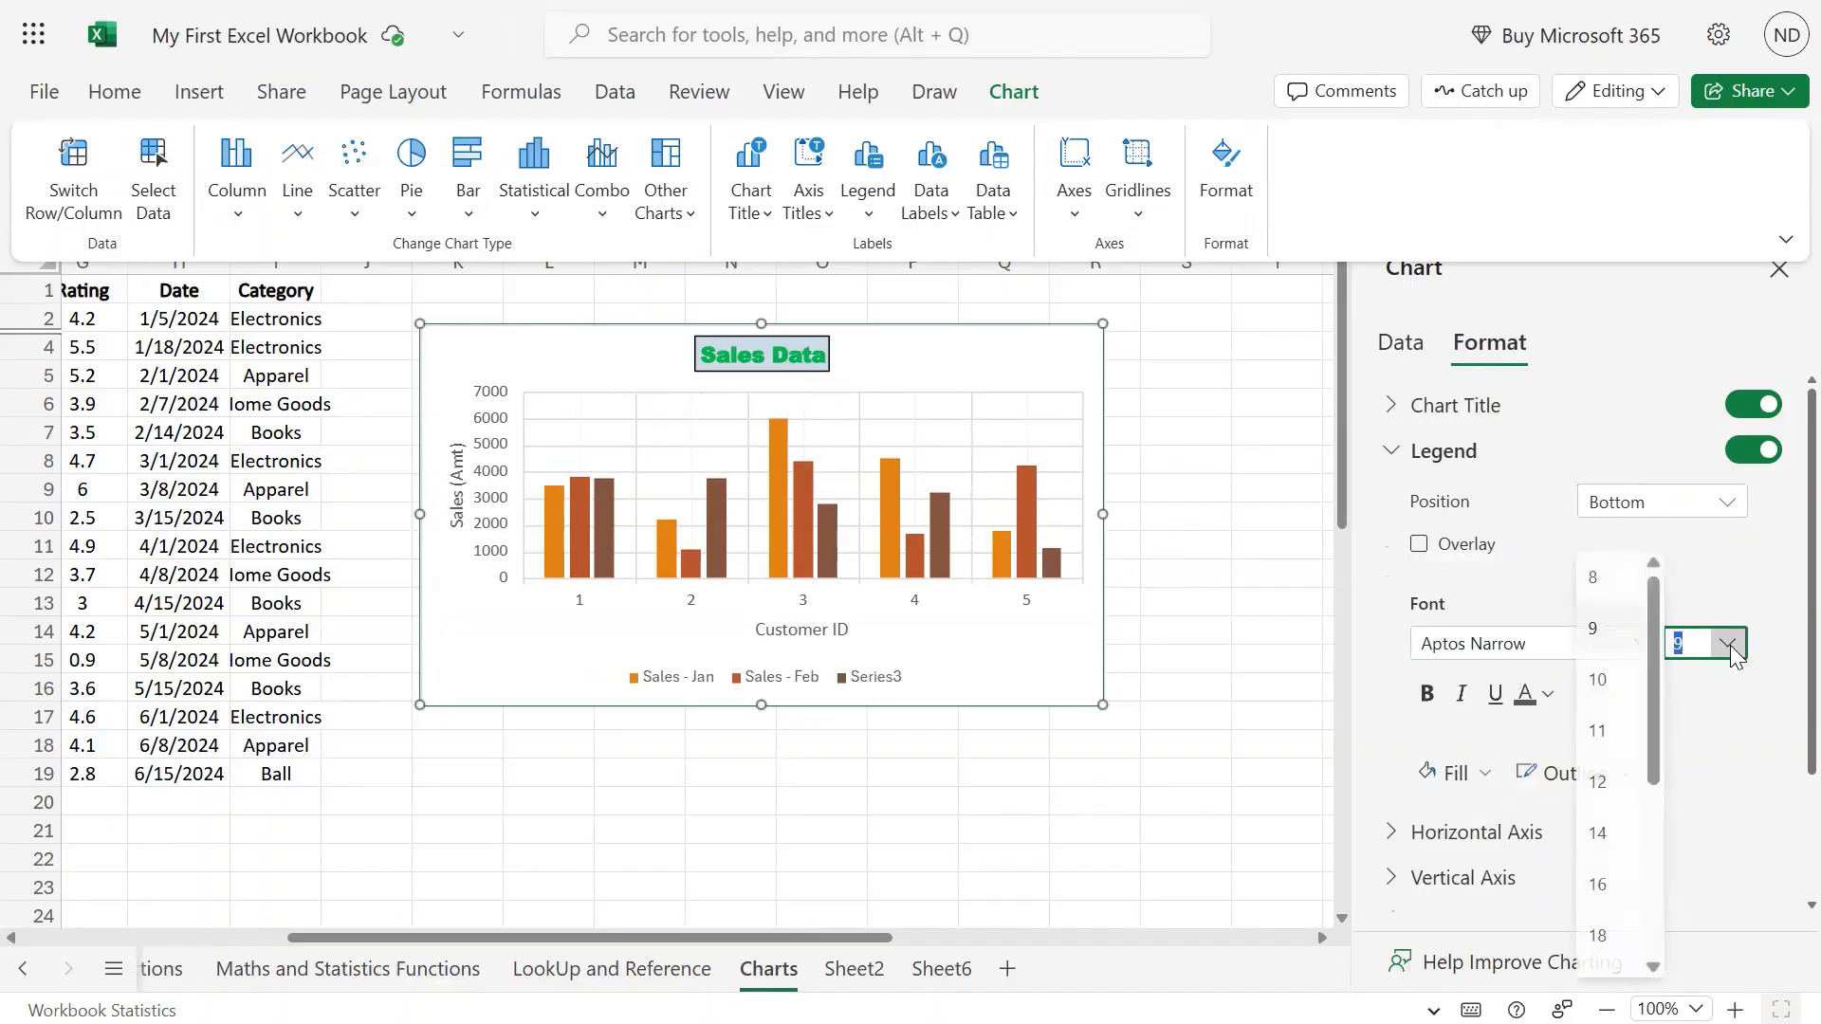
click(1608, 832)
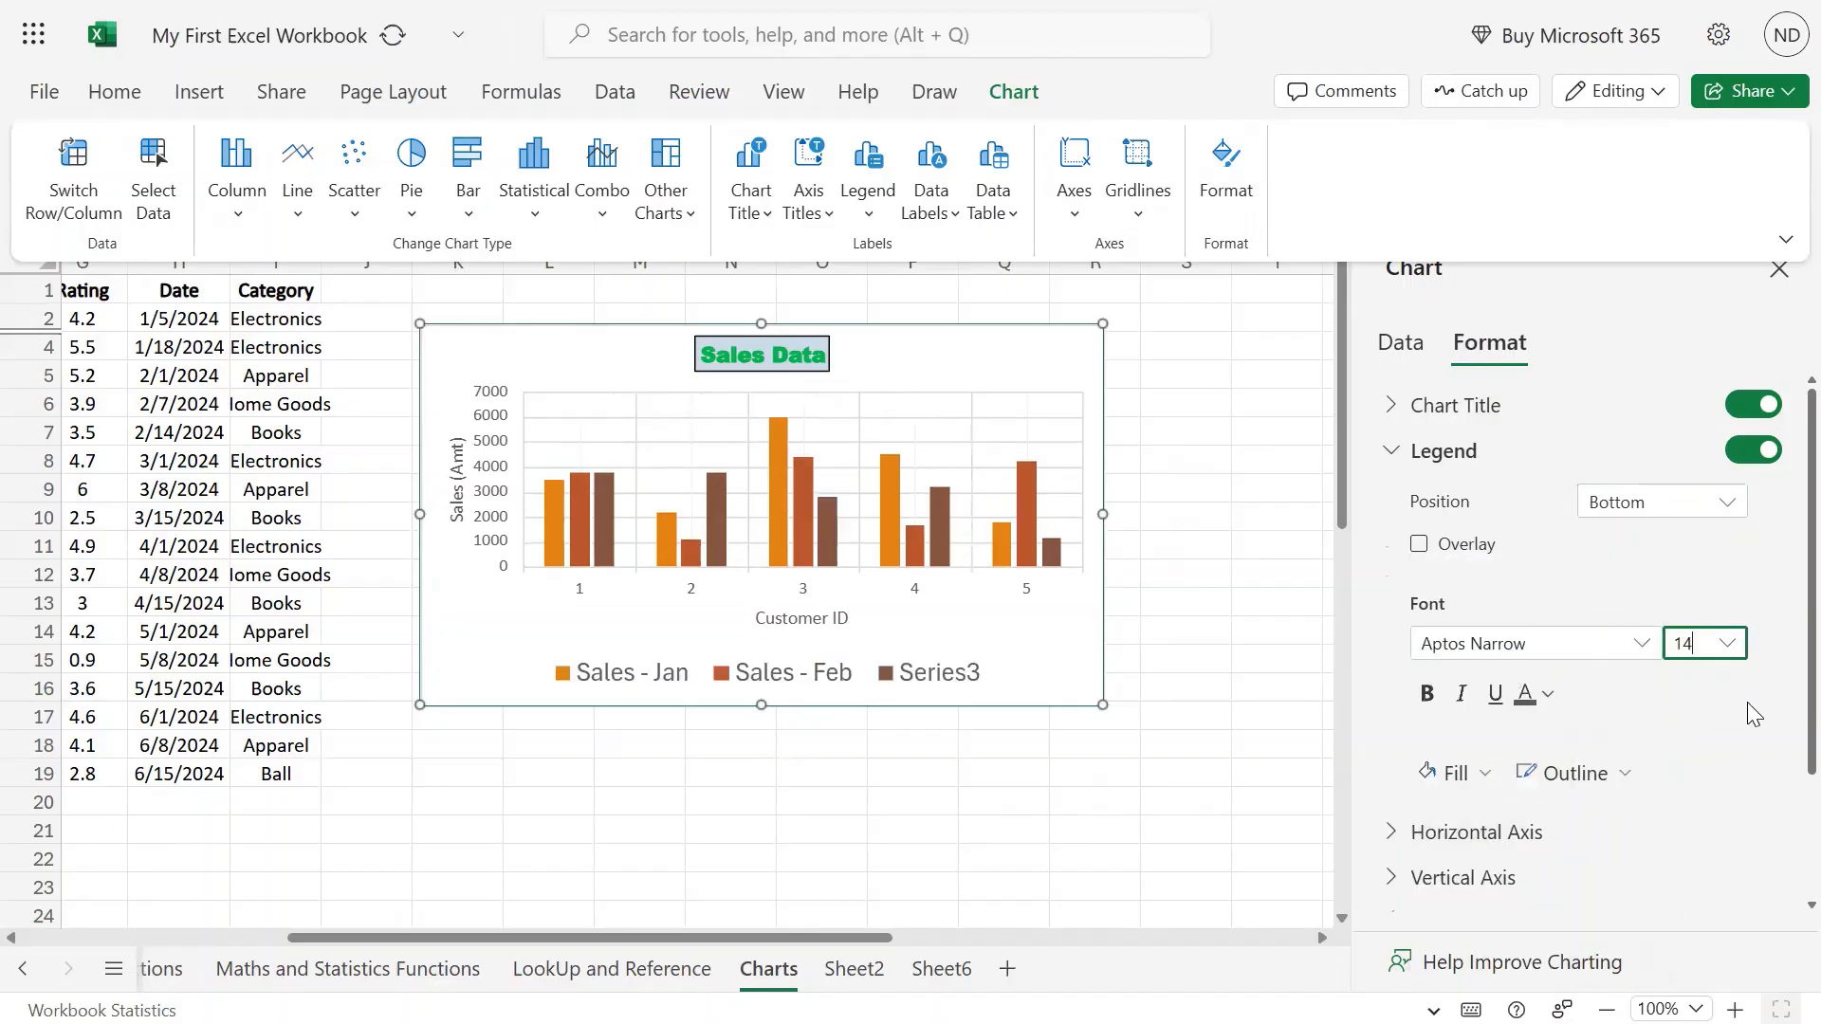
click(1494, 707)
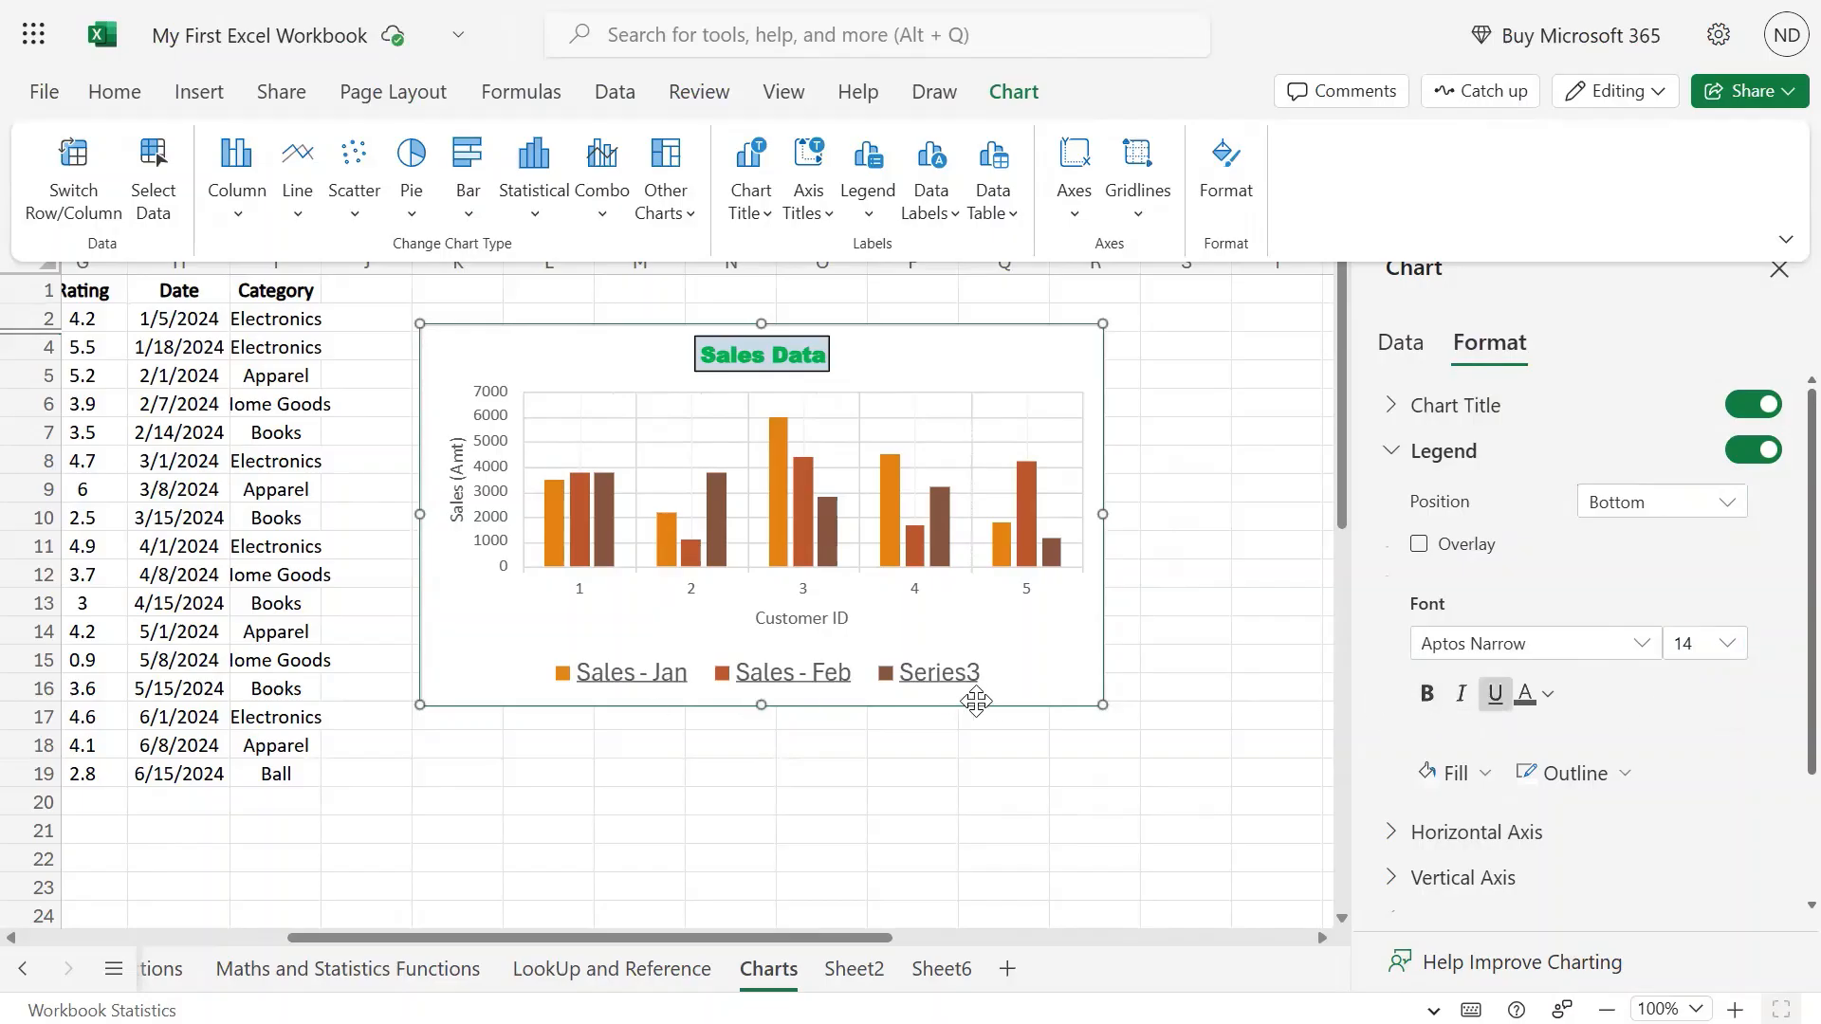
click(1506, 700)
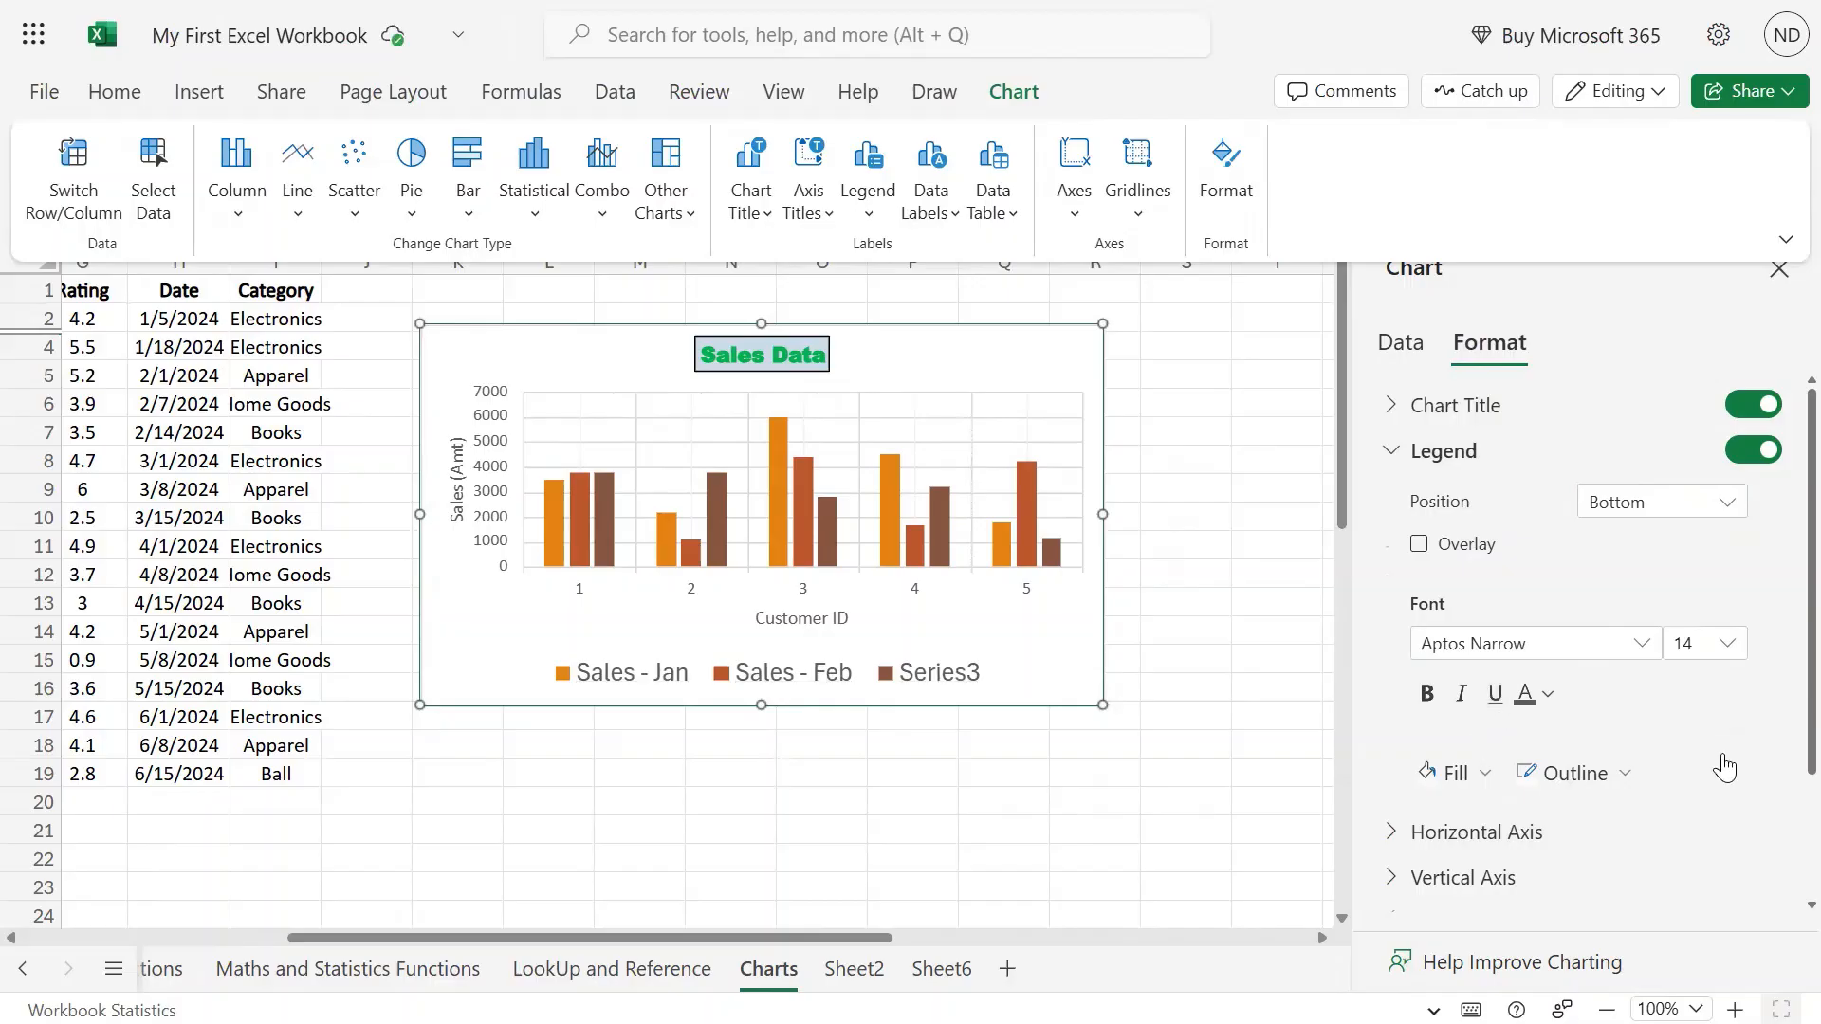
click(1727, 643)
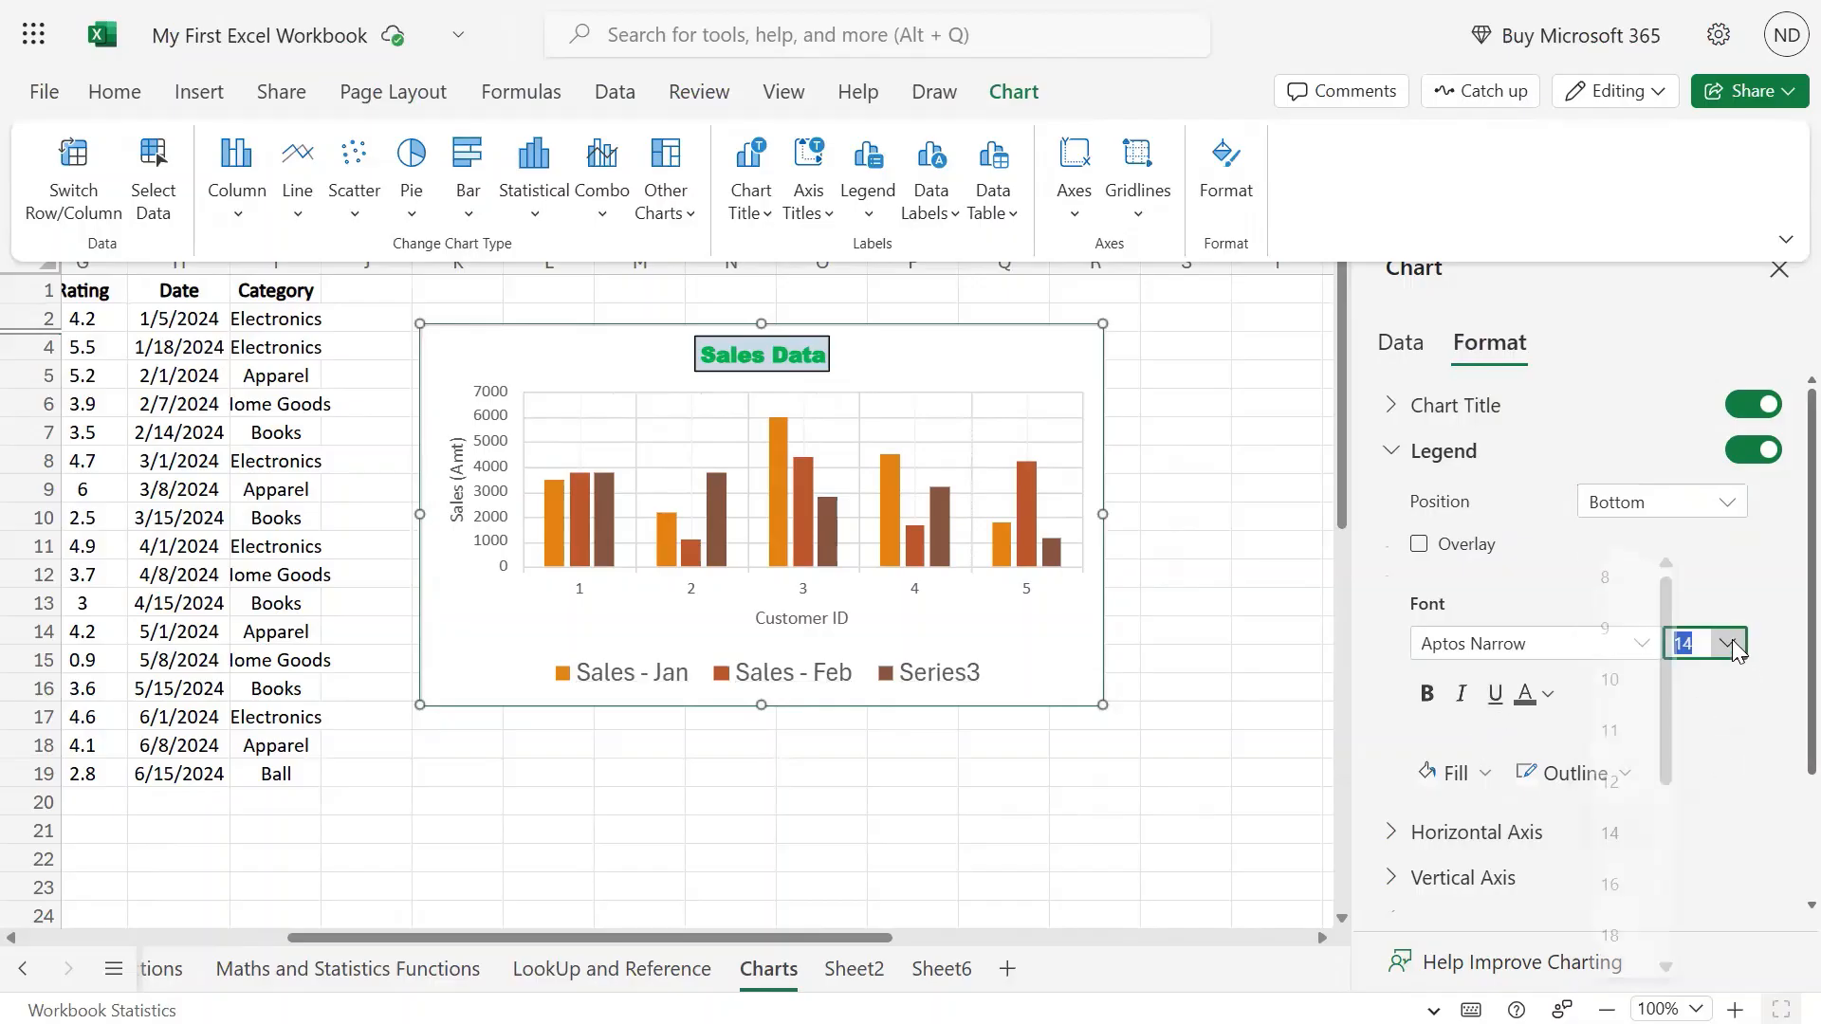
click(1590, 579)
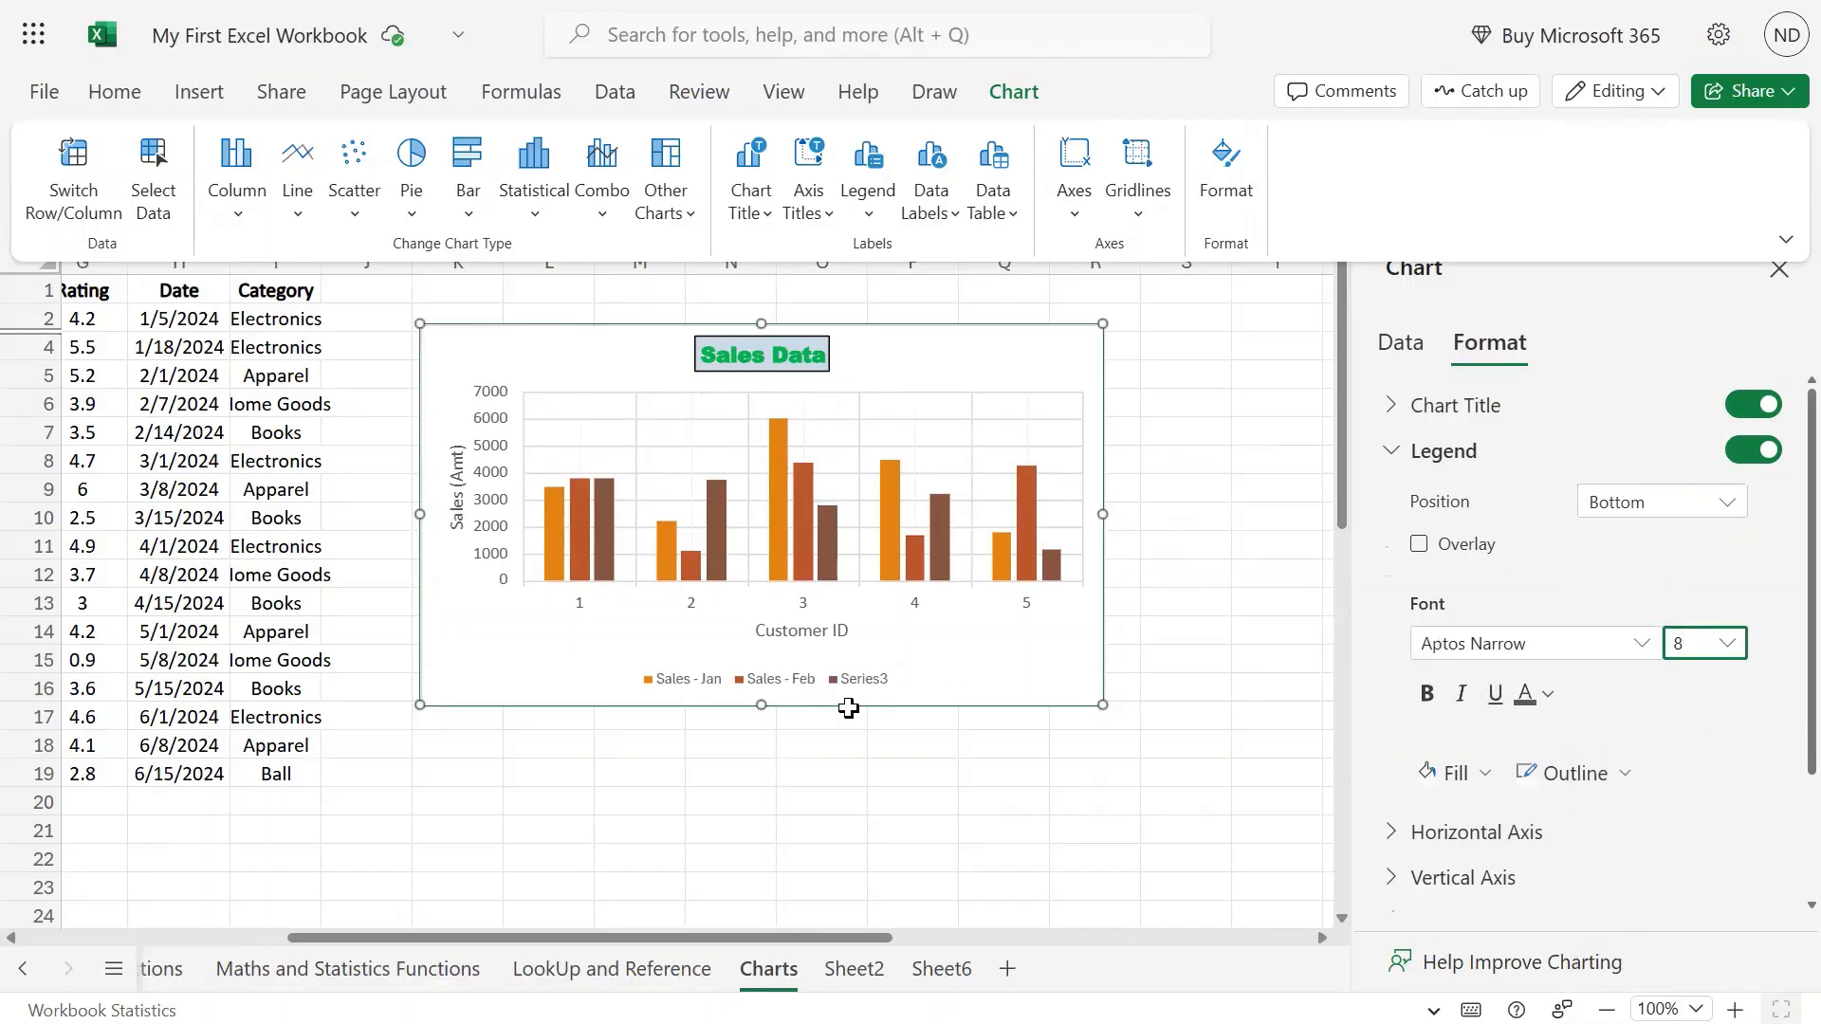
Fill the legend with light blue and outline it in light green.
scroll(1675, 798, down, 2)
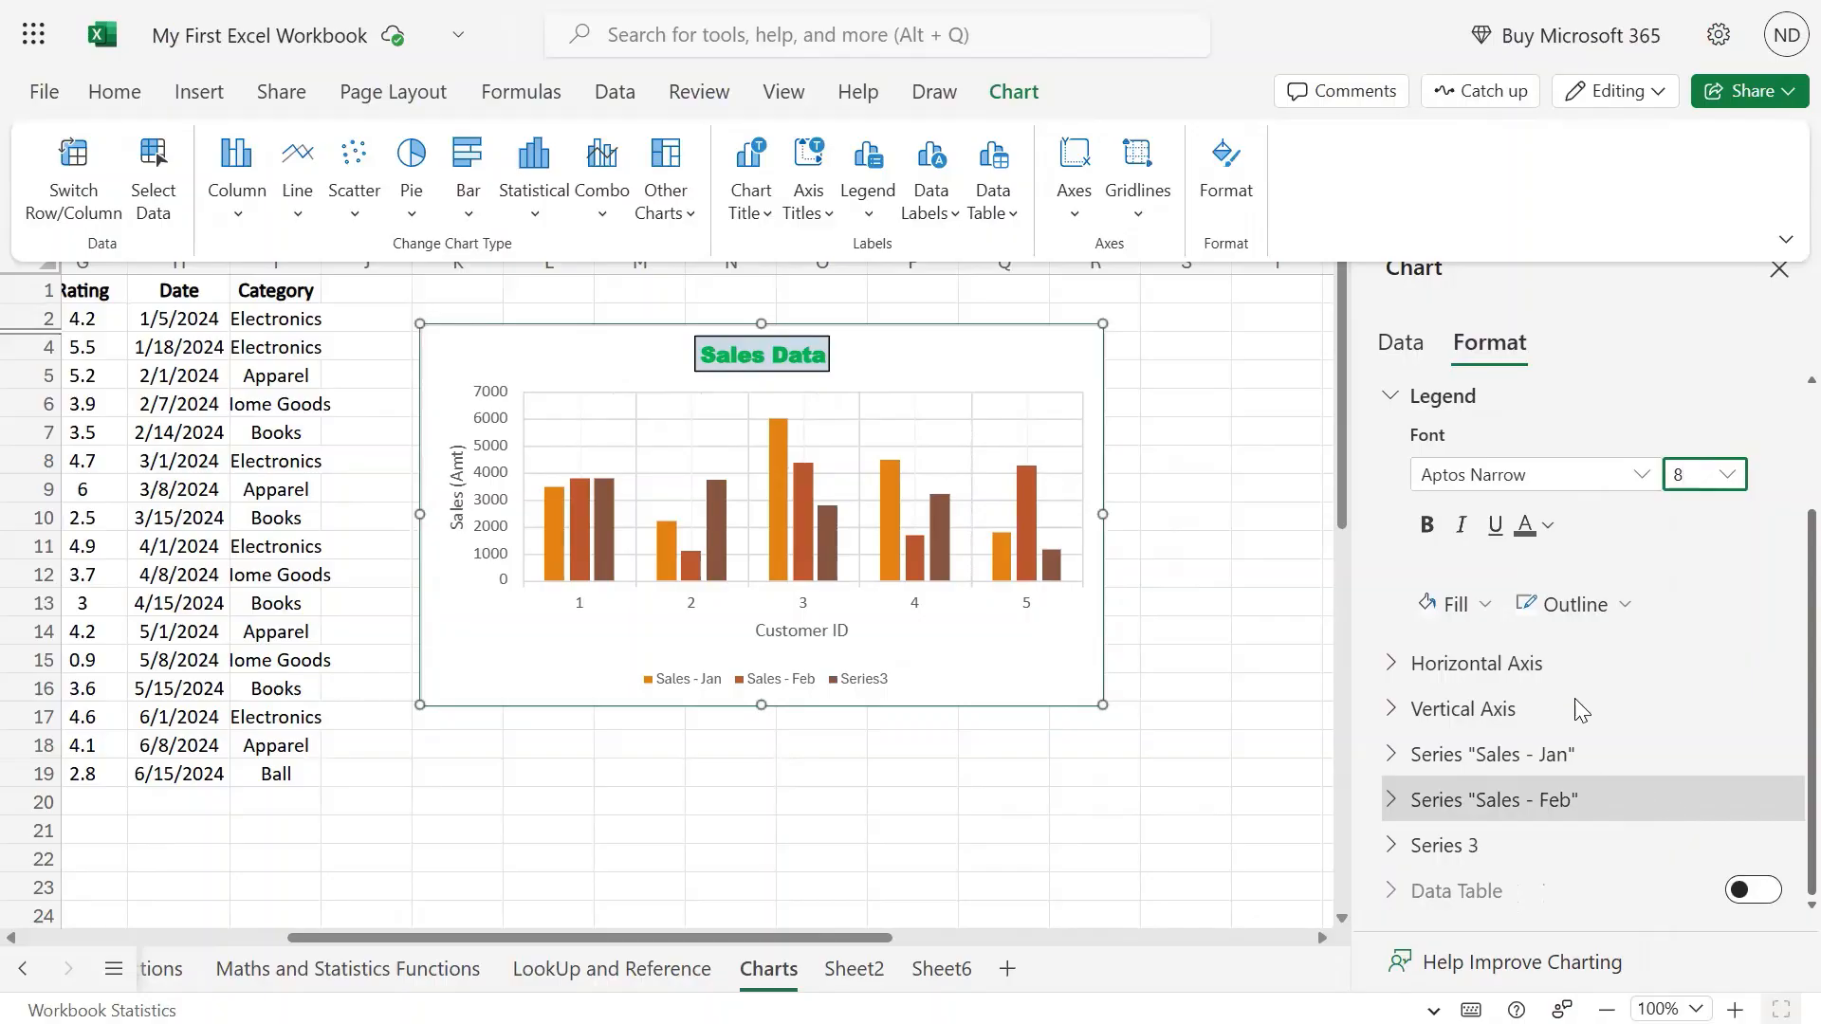
click(1483, 605)
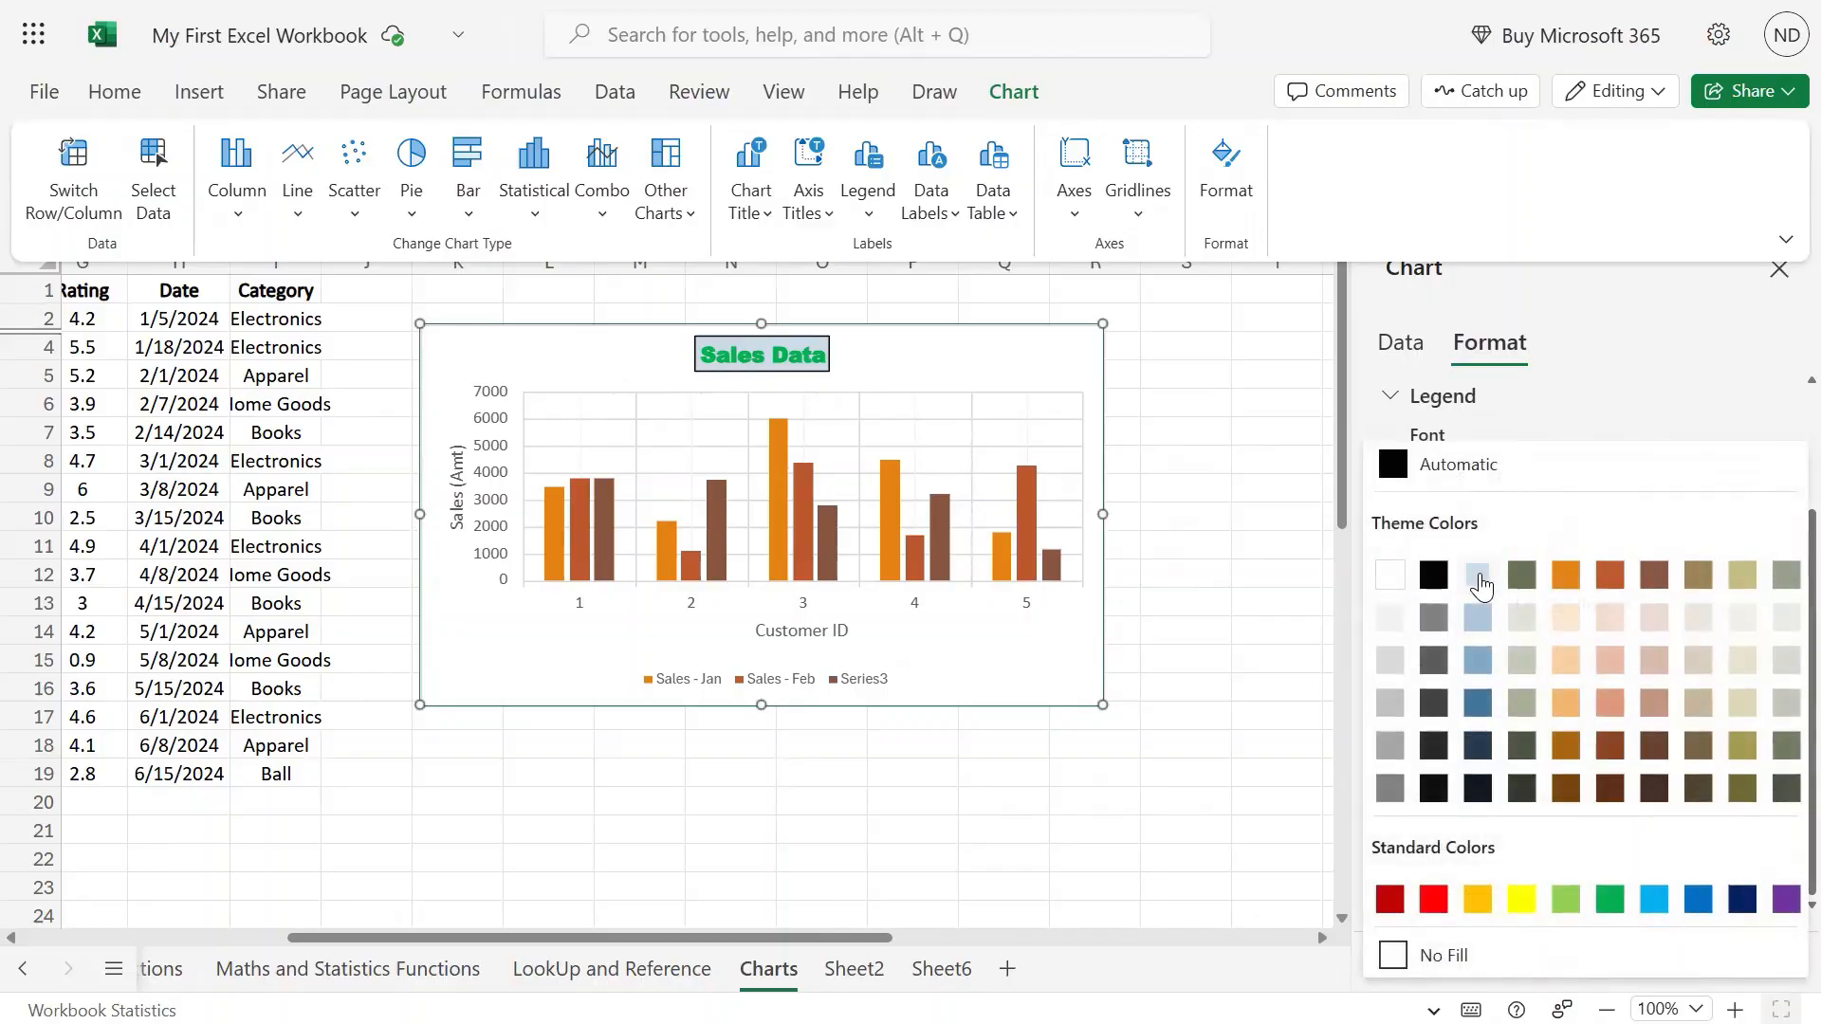
click(1481, 579)
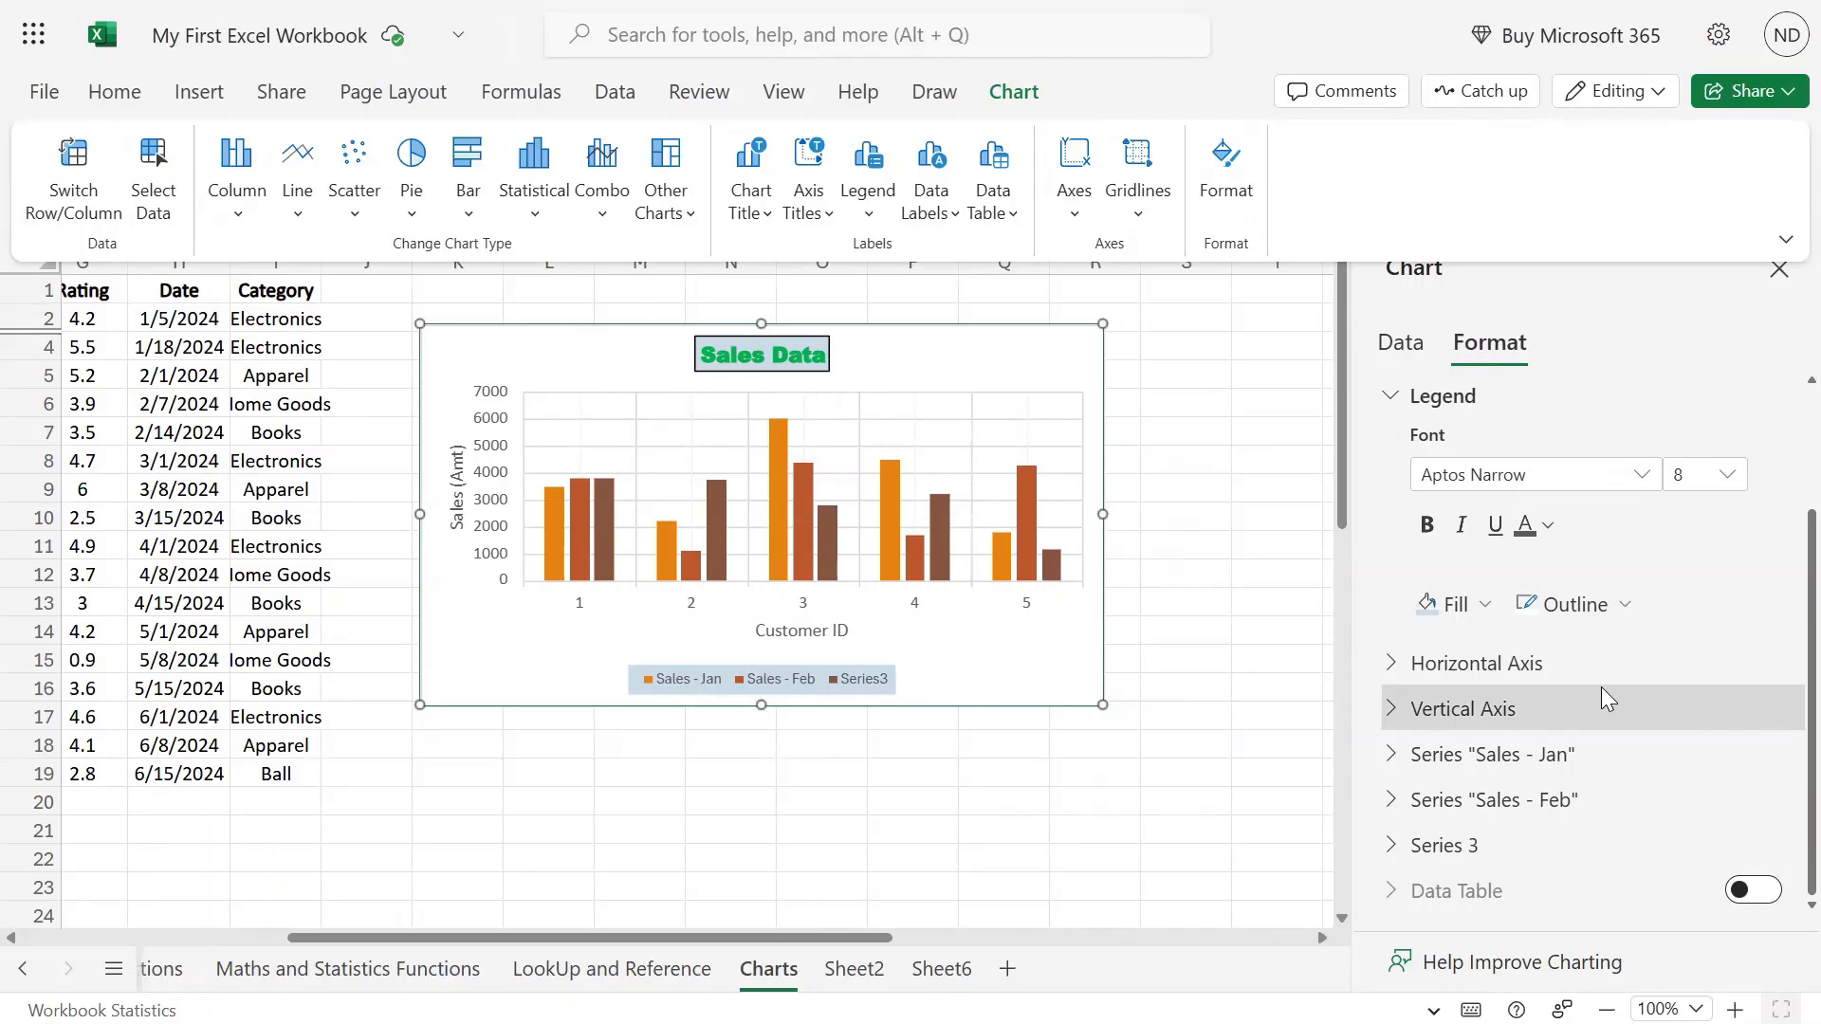
click(1622, 605)
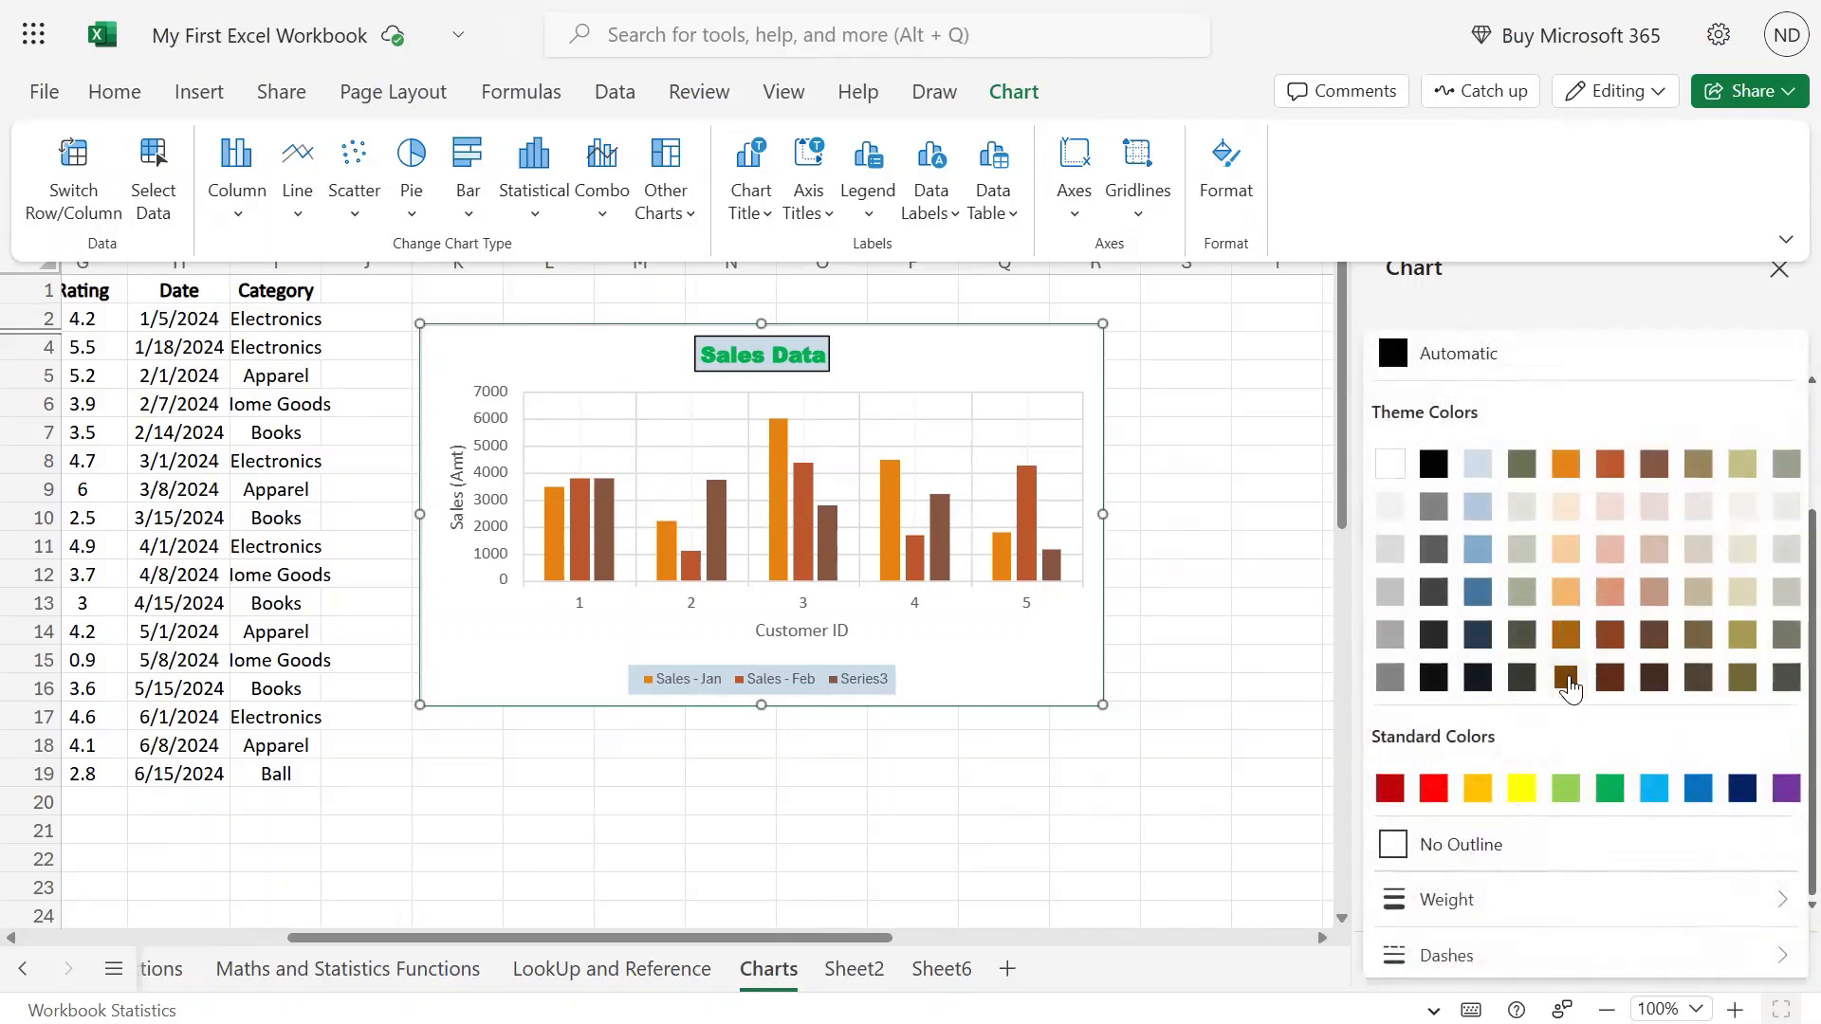
click(1566, 788)
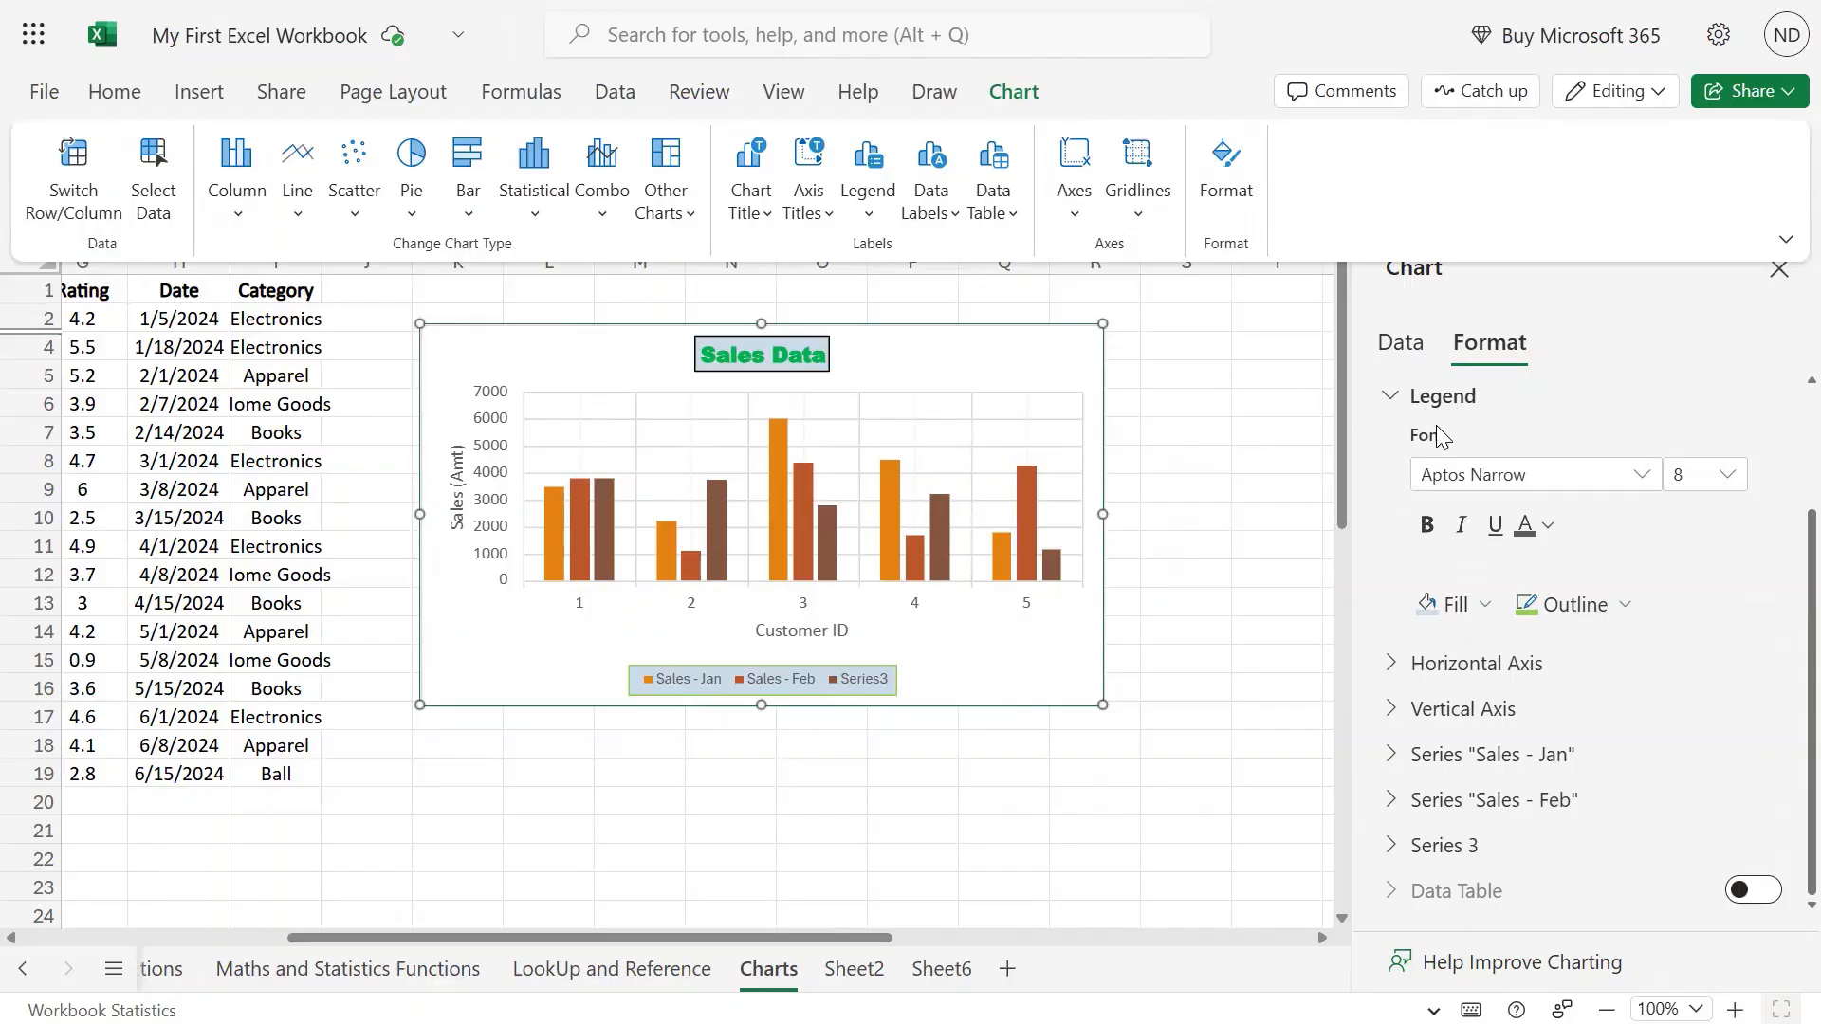
scroll(1748, 699, up, 2)
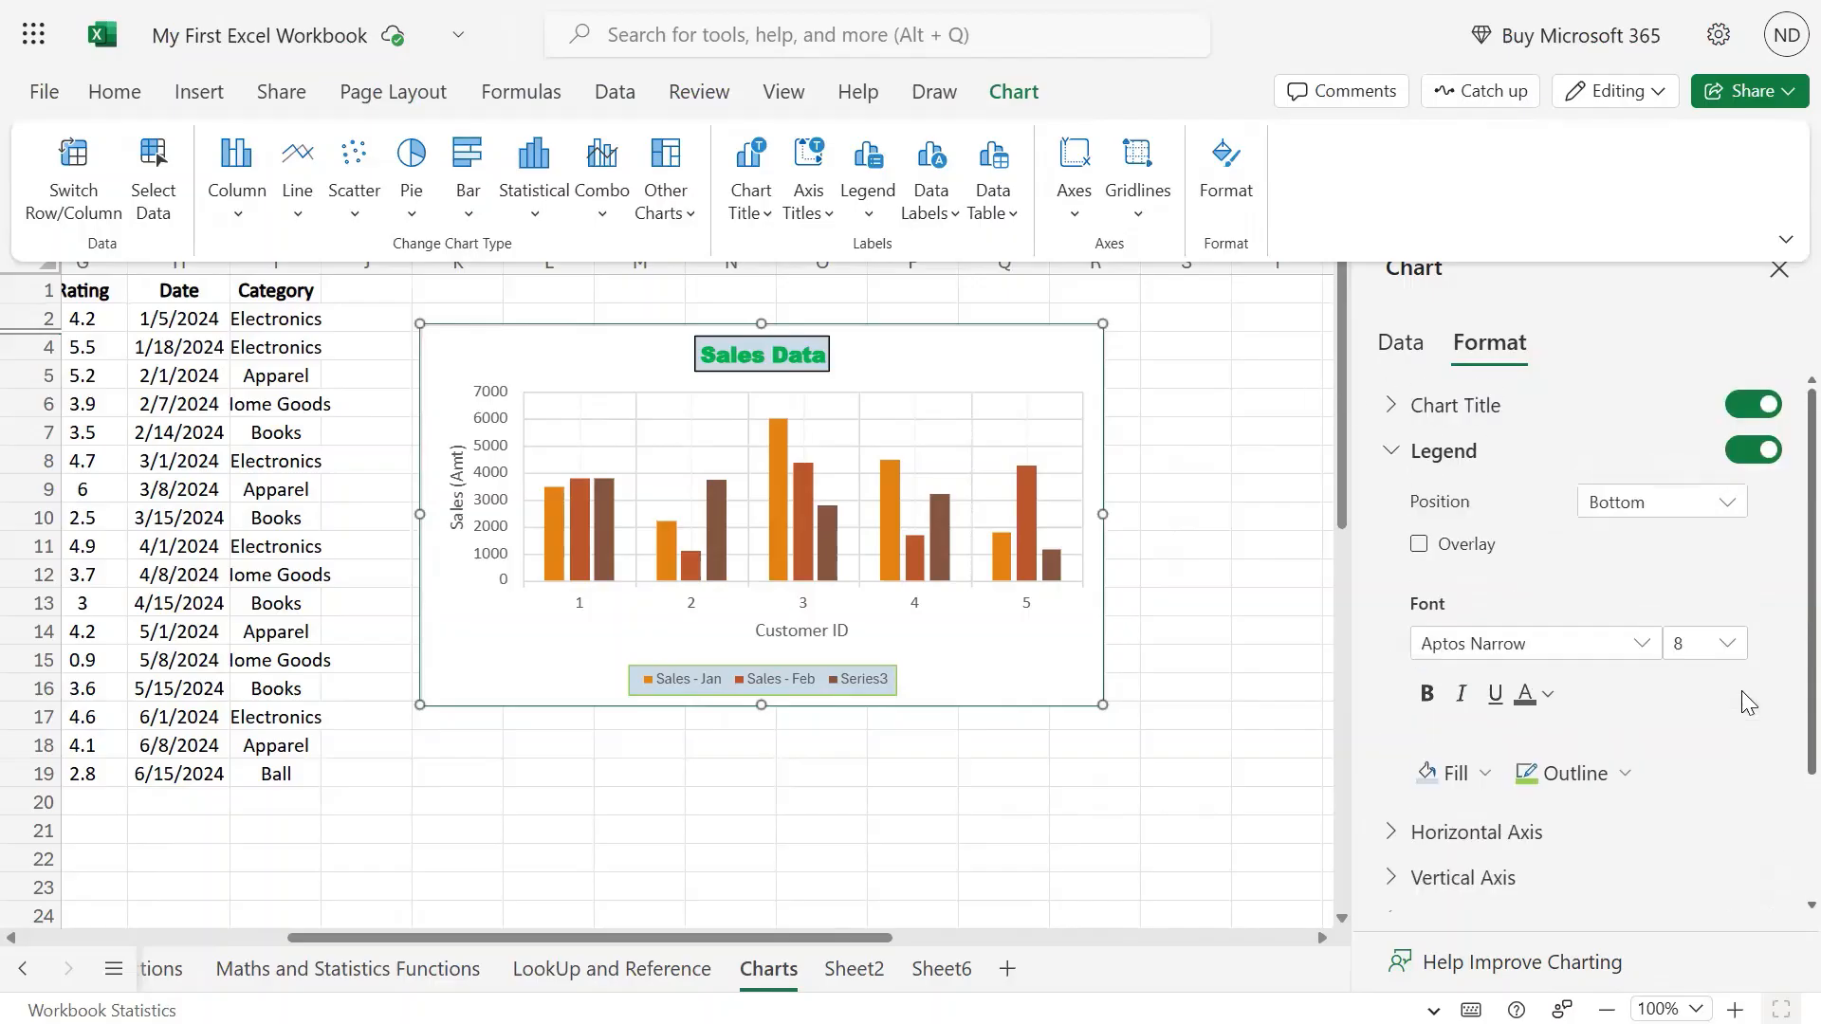
Collapse Legend, then drag the Horizontal Axis gap width slider to 149 to widen the columns.
click(1387, 453)
click(1391, 495)
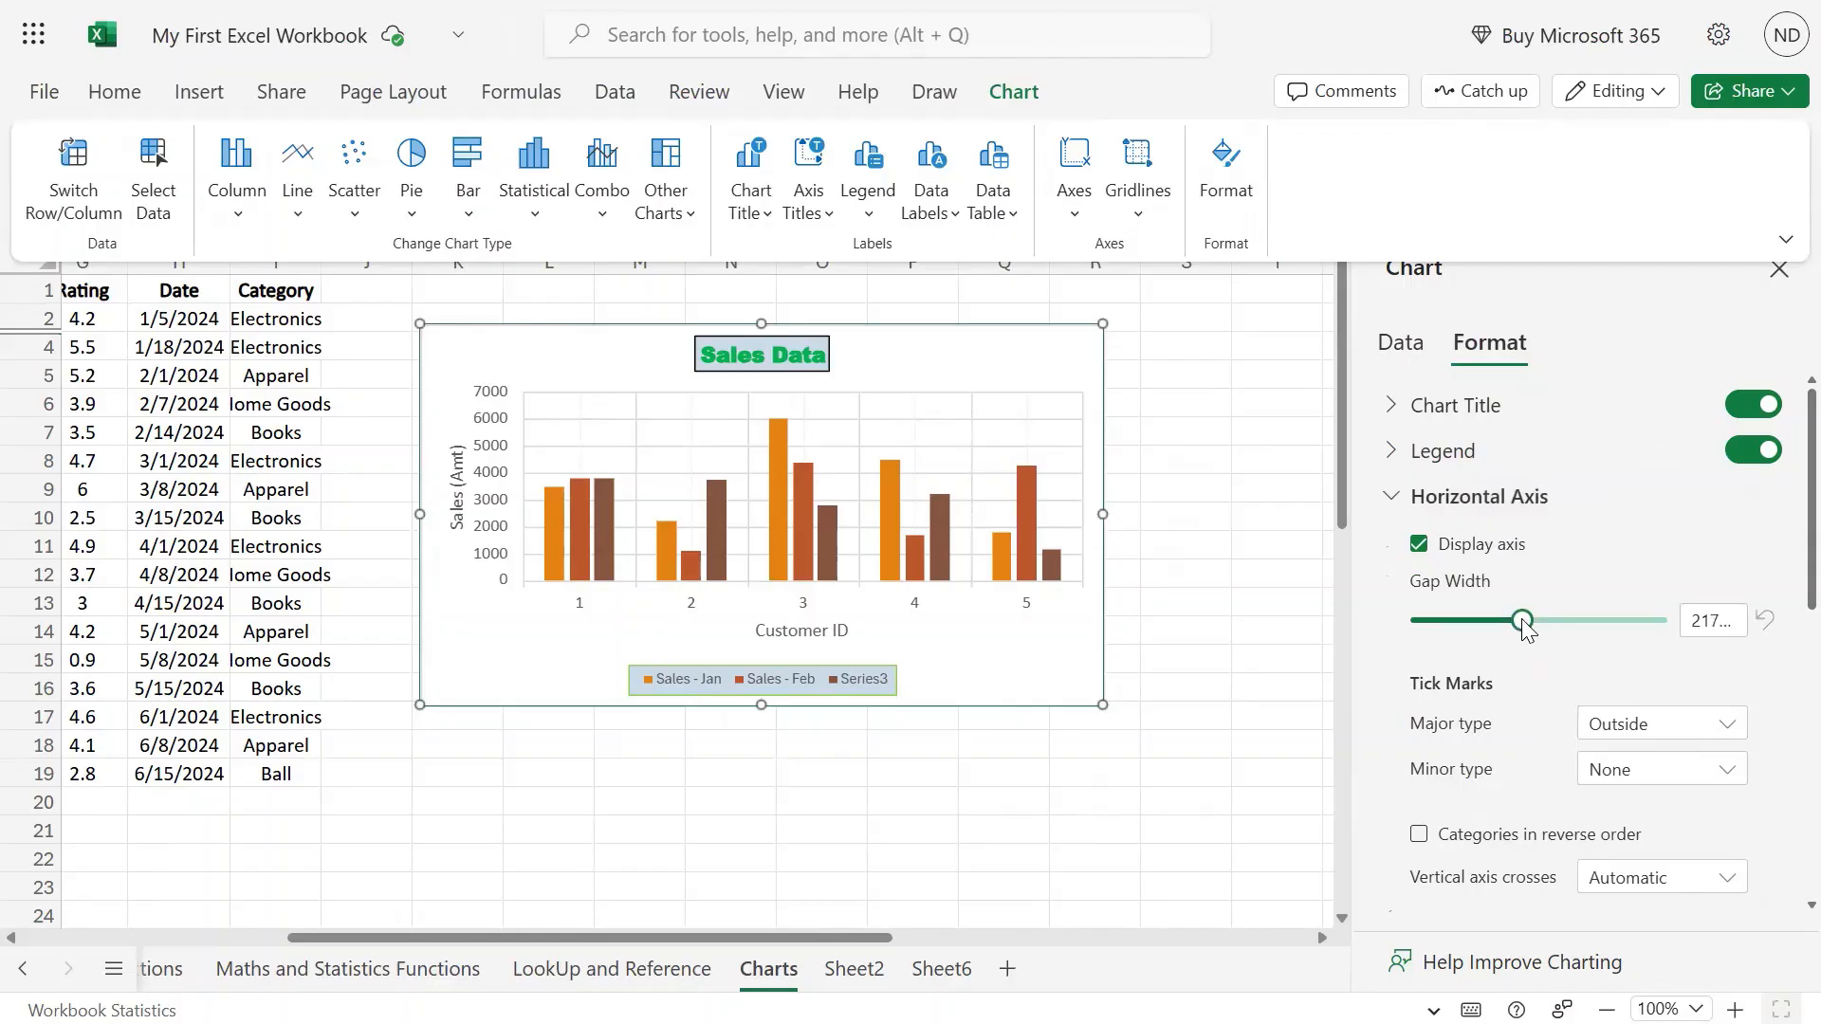
drag(1523, 628, 1521, 623)
drag(1524, 626, 1601, 628)
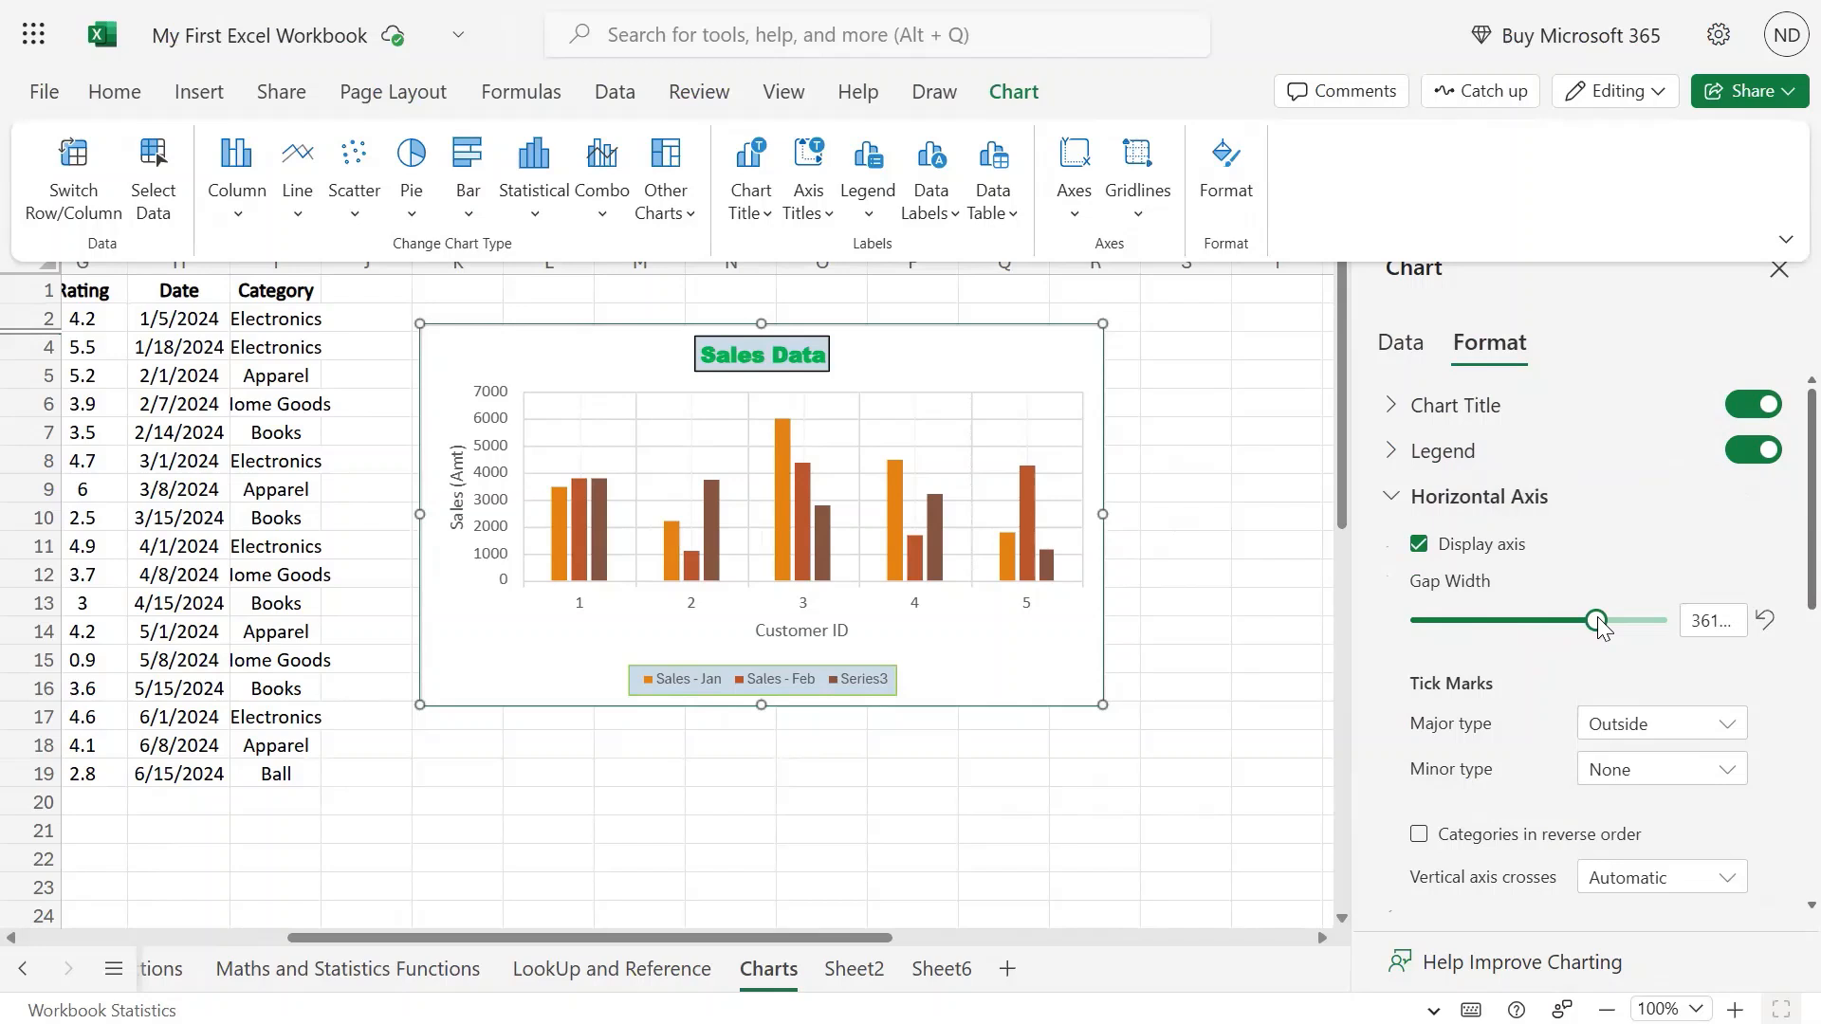
drag(1601, 628, 1487, 622)
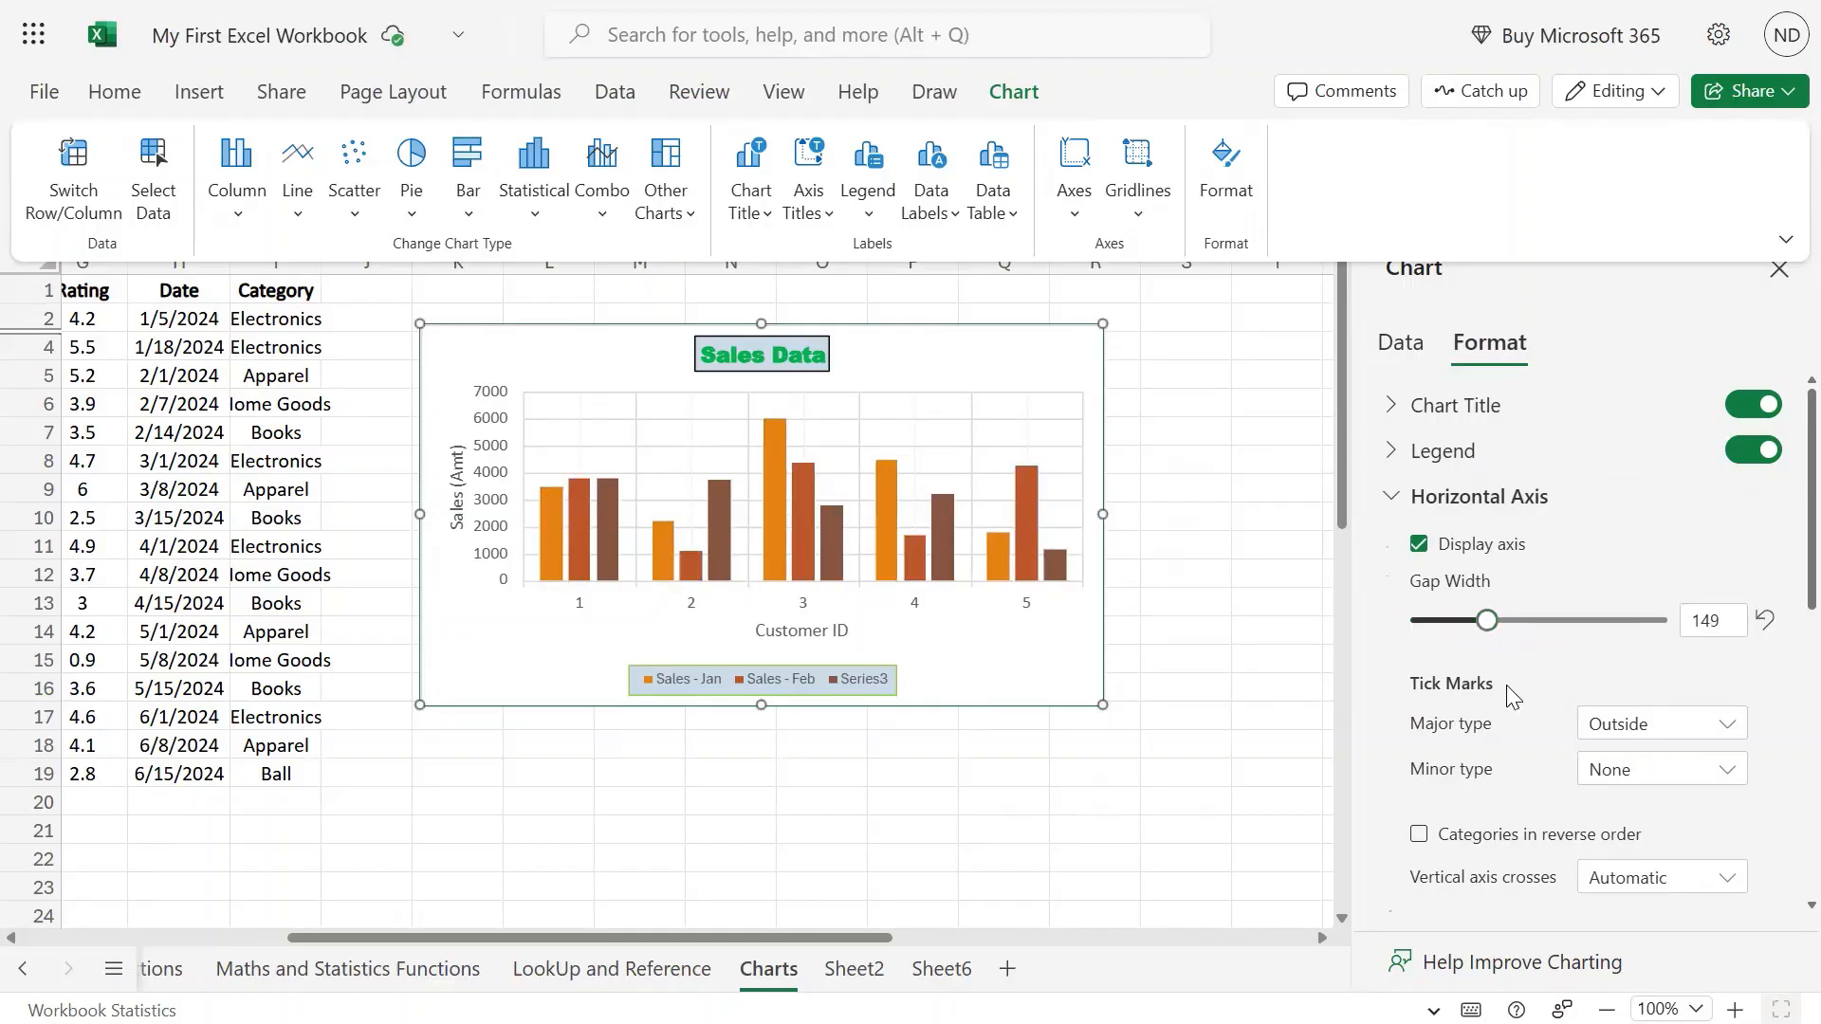
scroll(1512, 698, down, 2)
click(1725, 583)
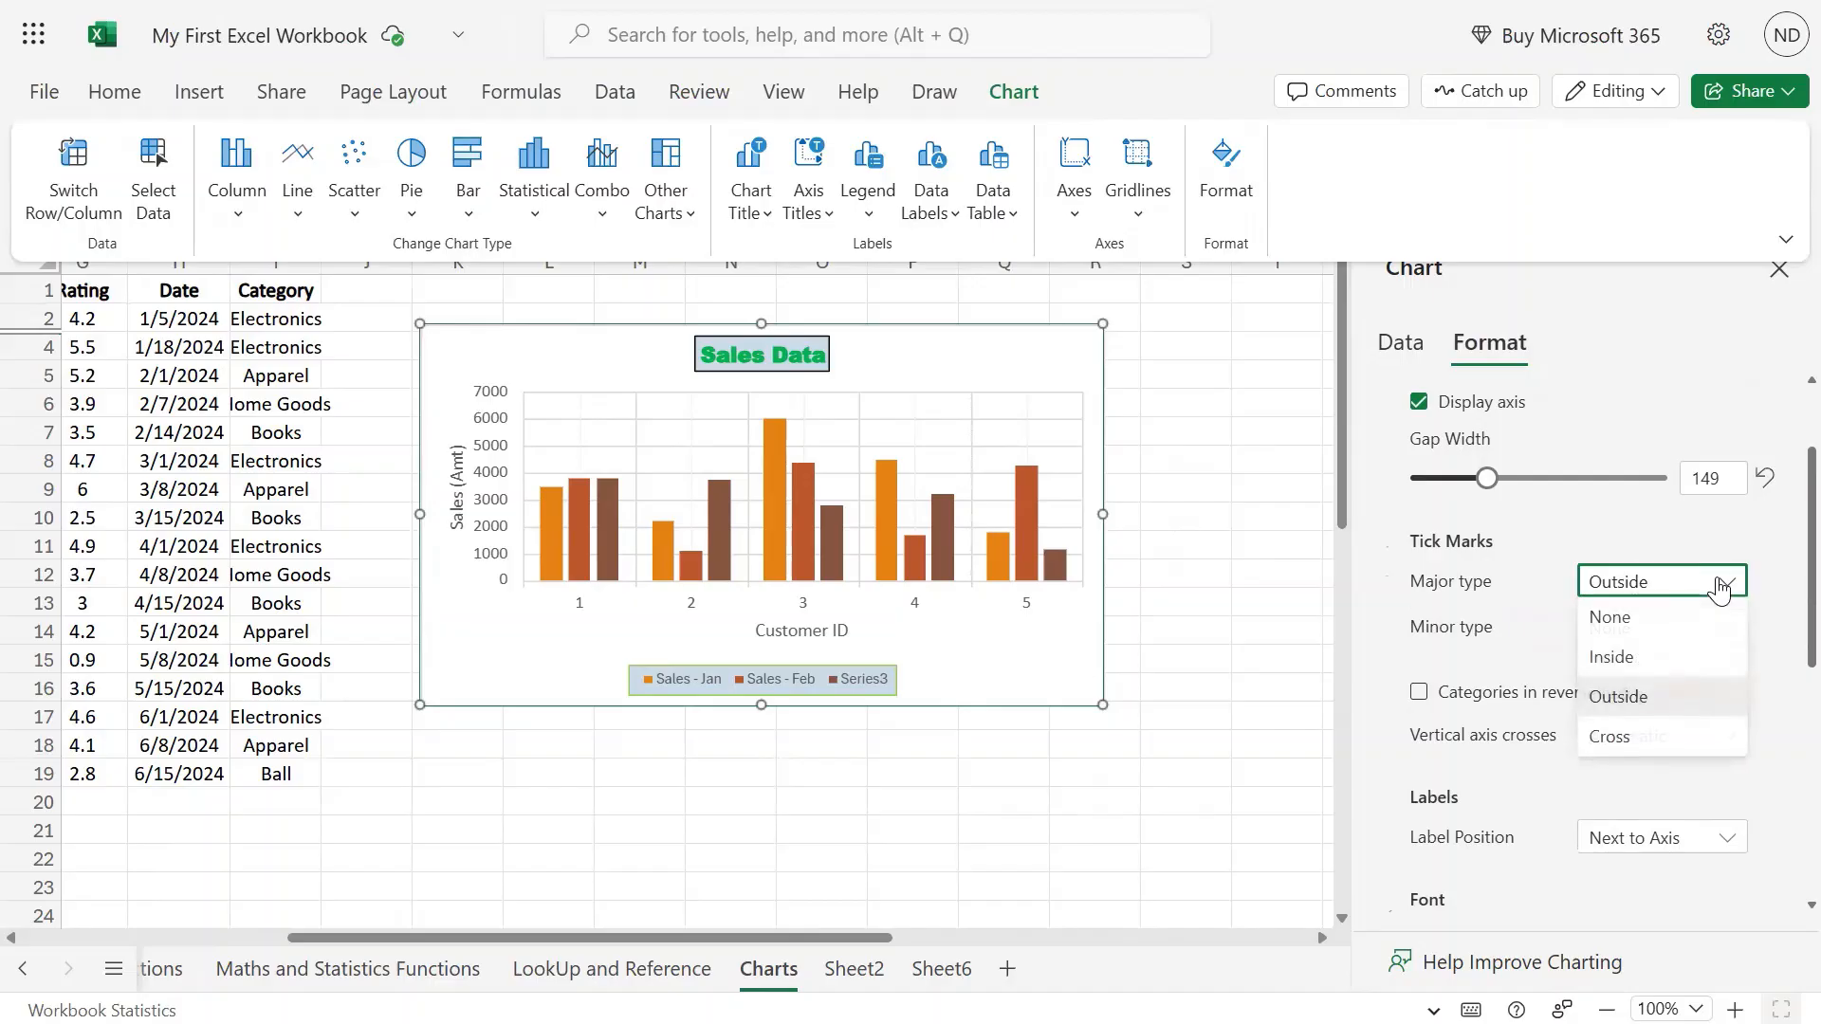
click(1648, 656)
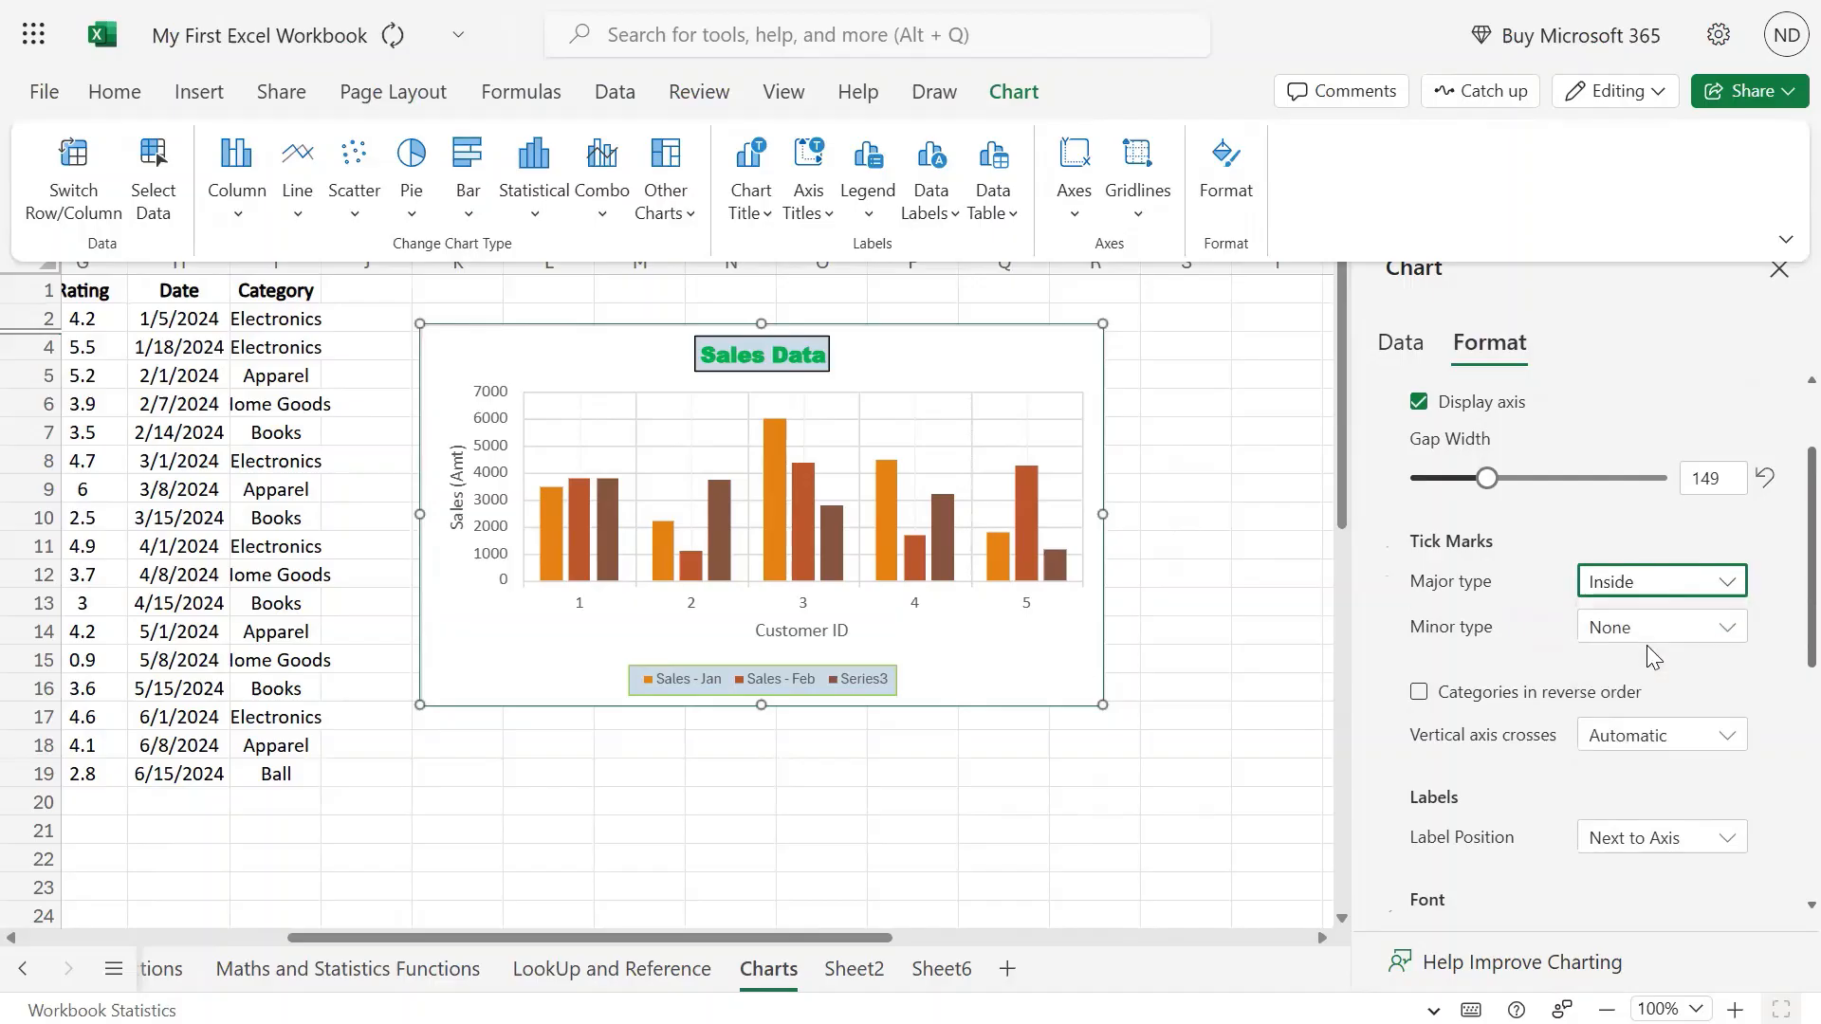
click(1727, 582)
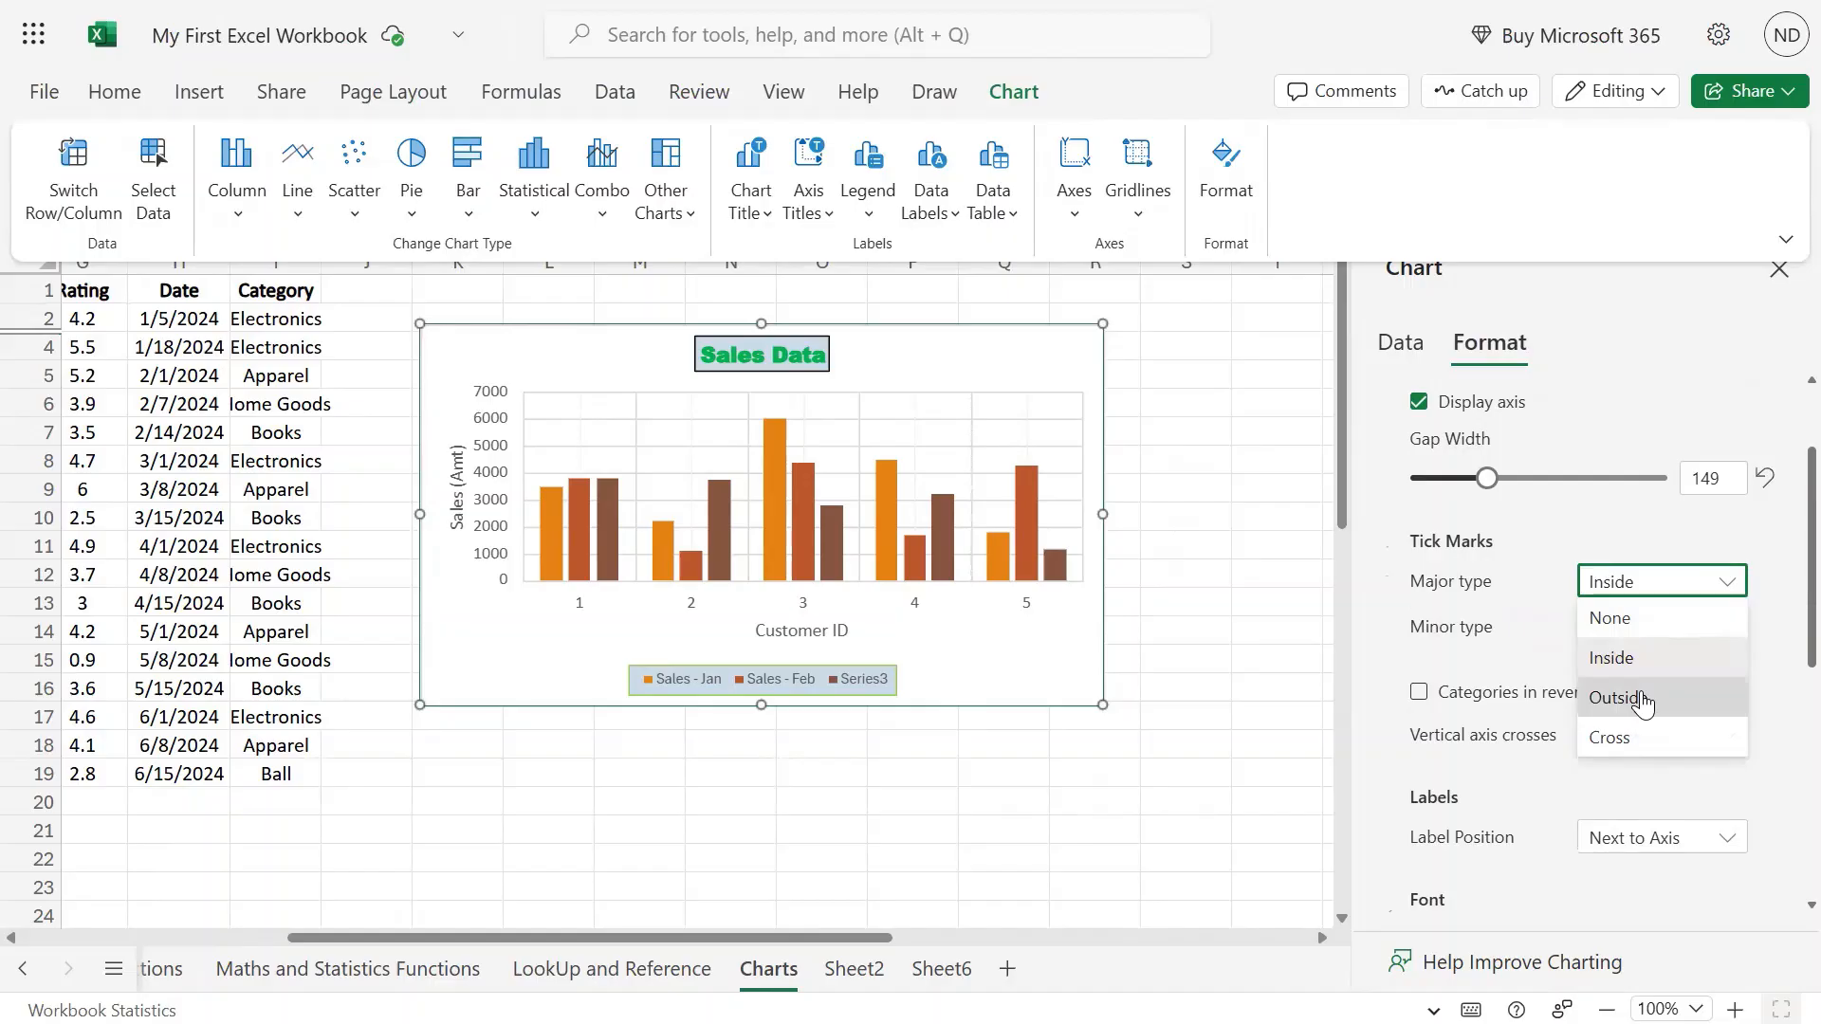
click(1643, 702)
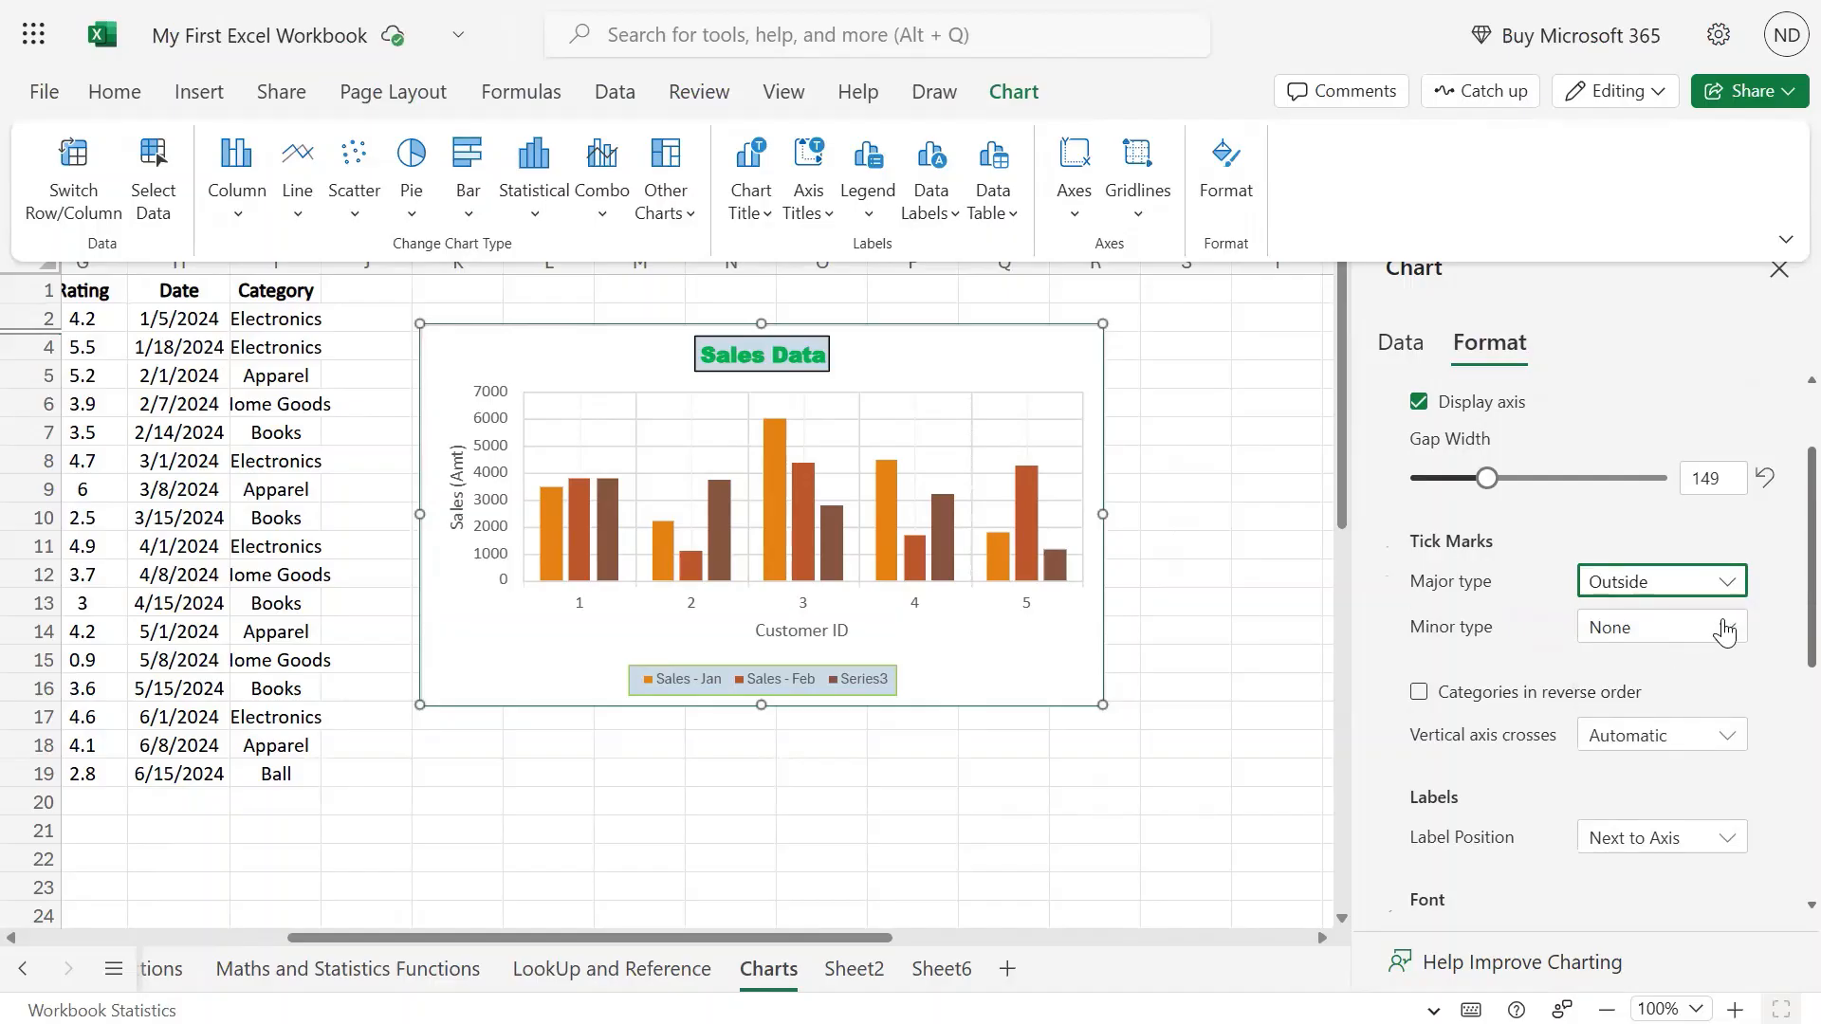
click(1725, 632)
click(1643, 703)
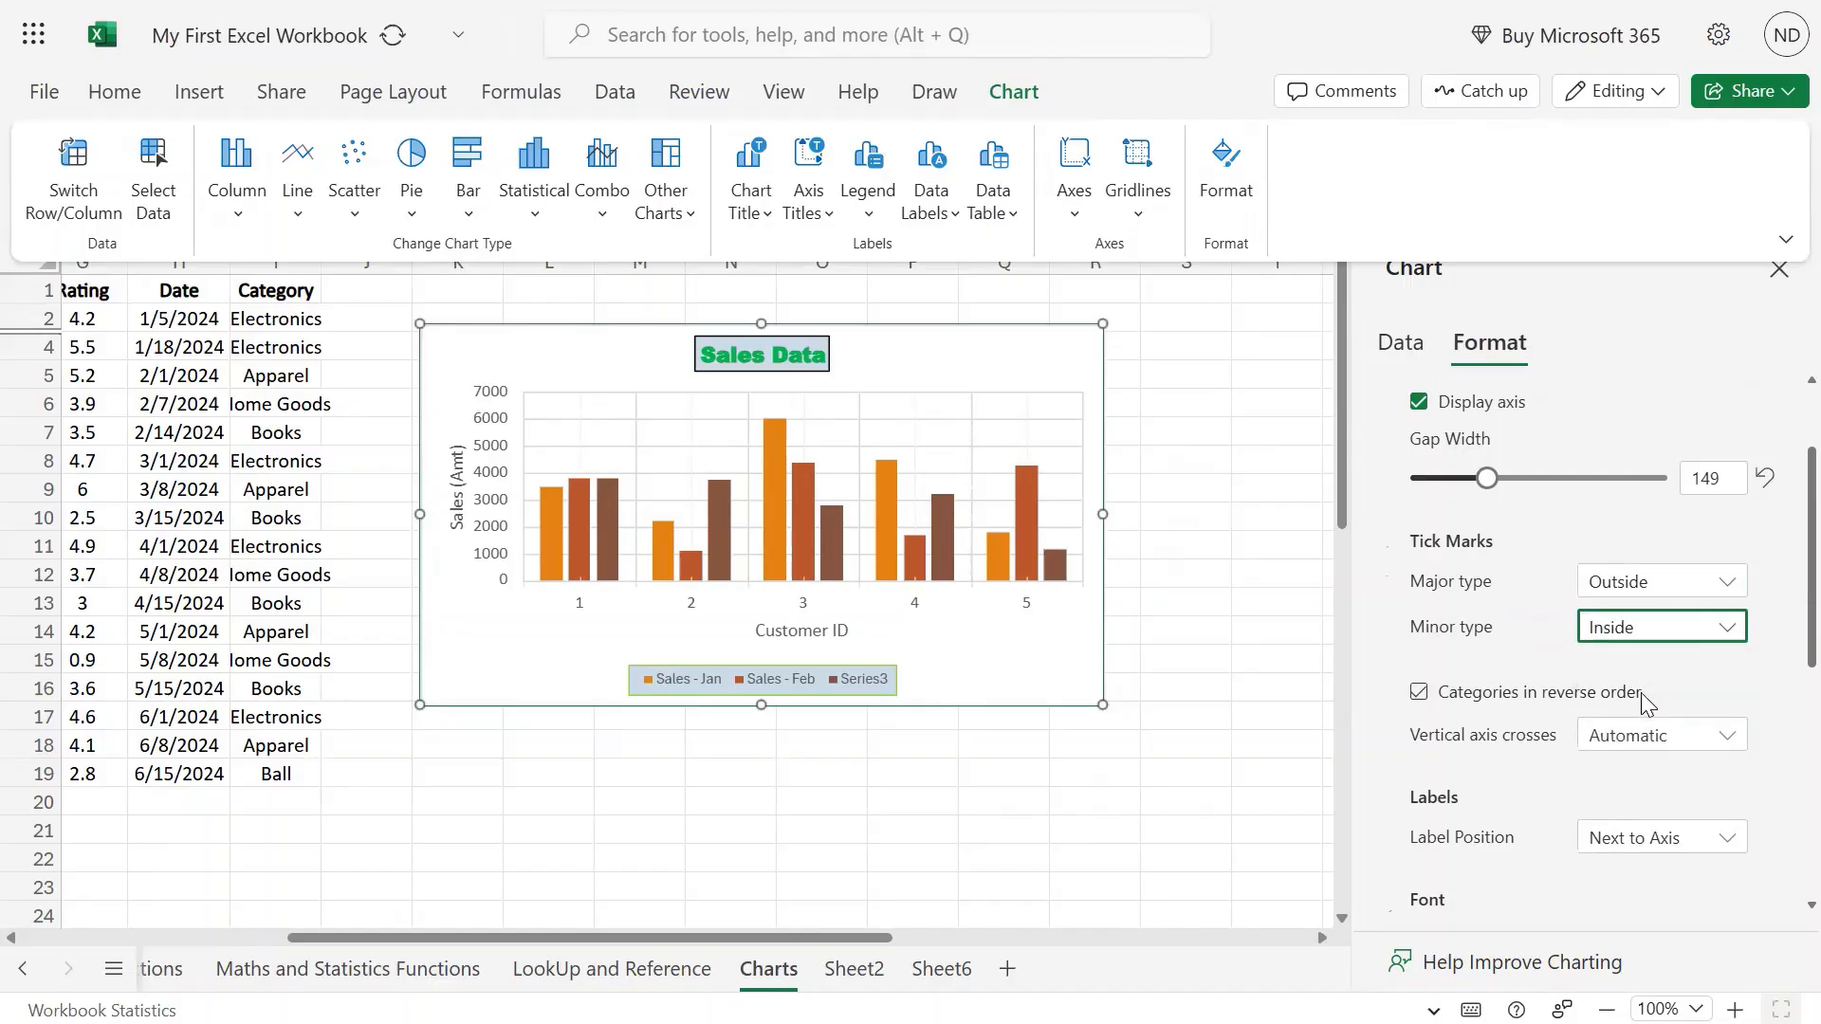
click(1729, 629)
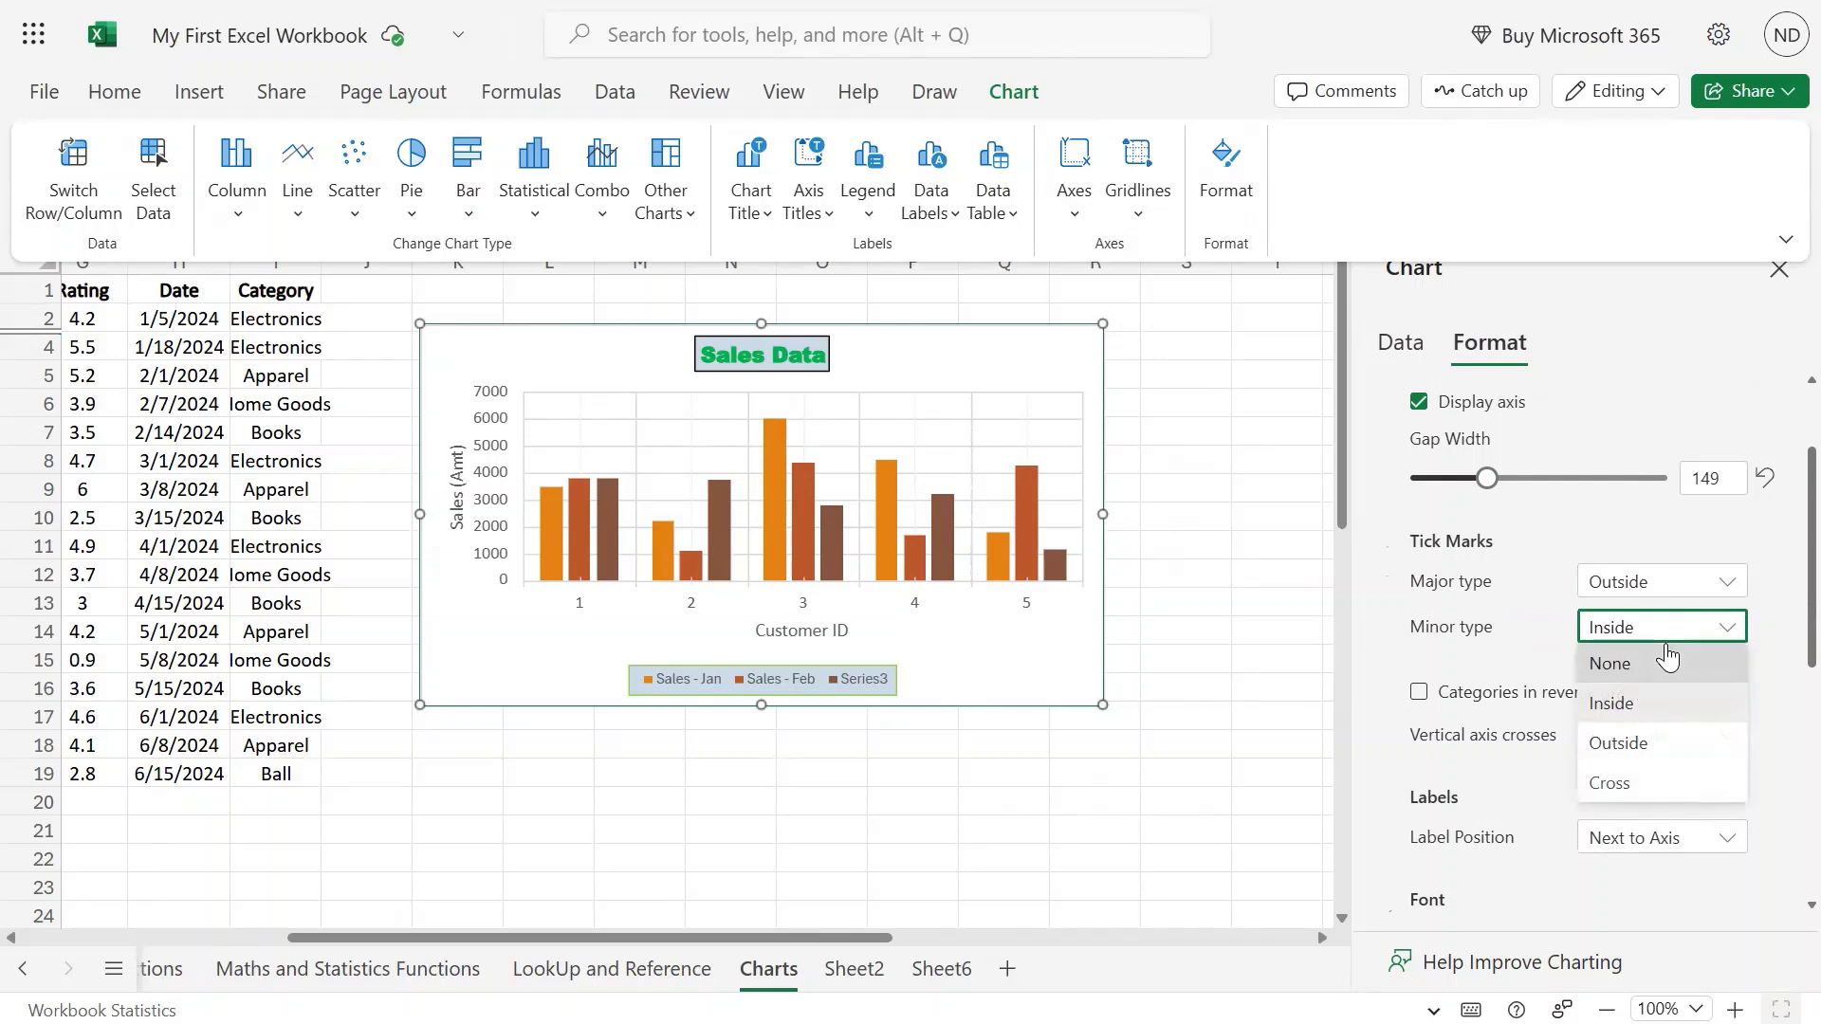
click(1668, 657)
click(1734, 586)
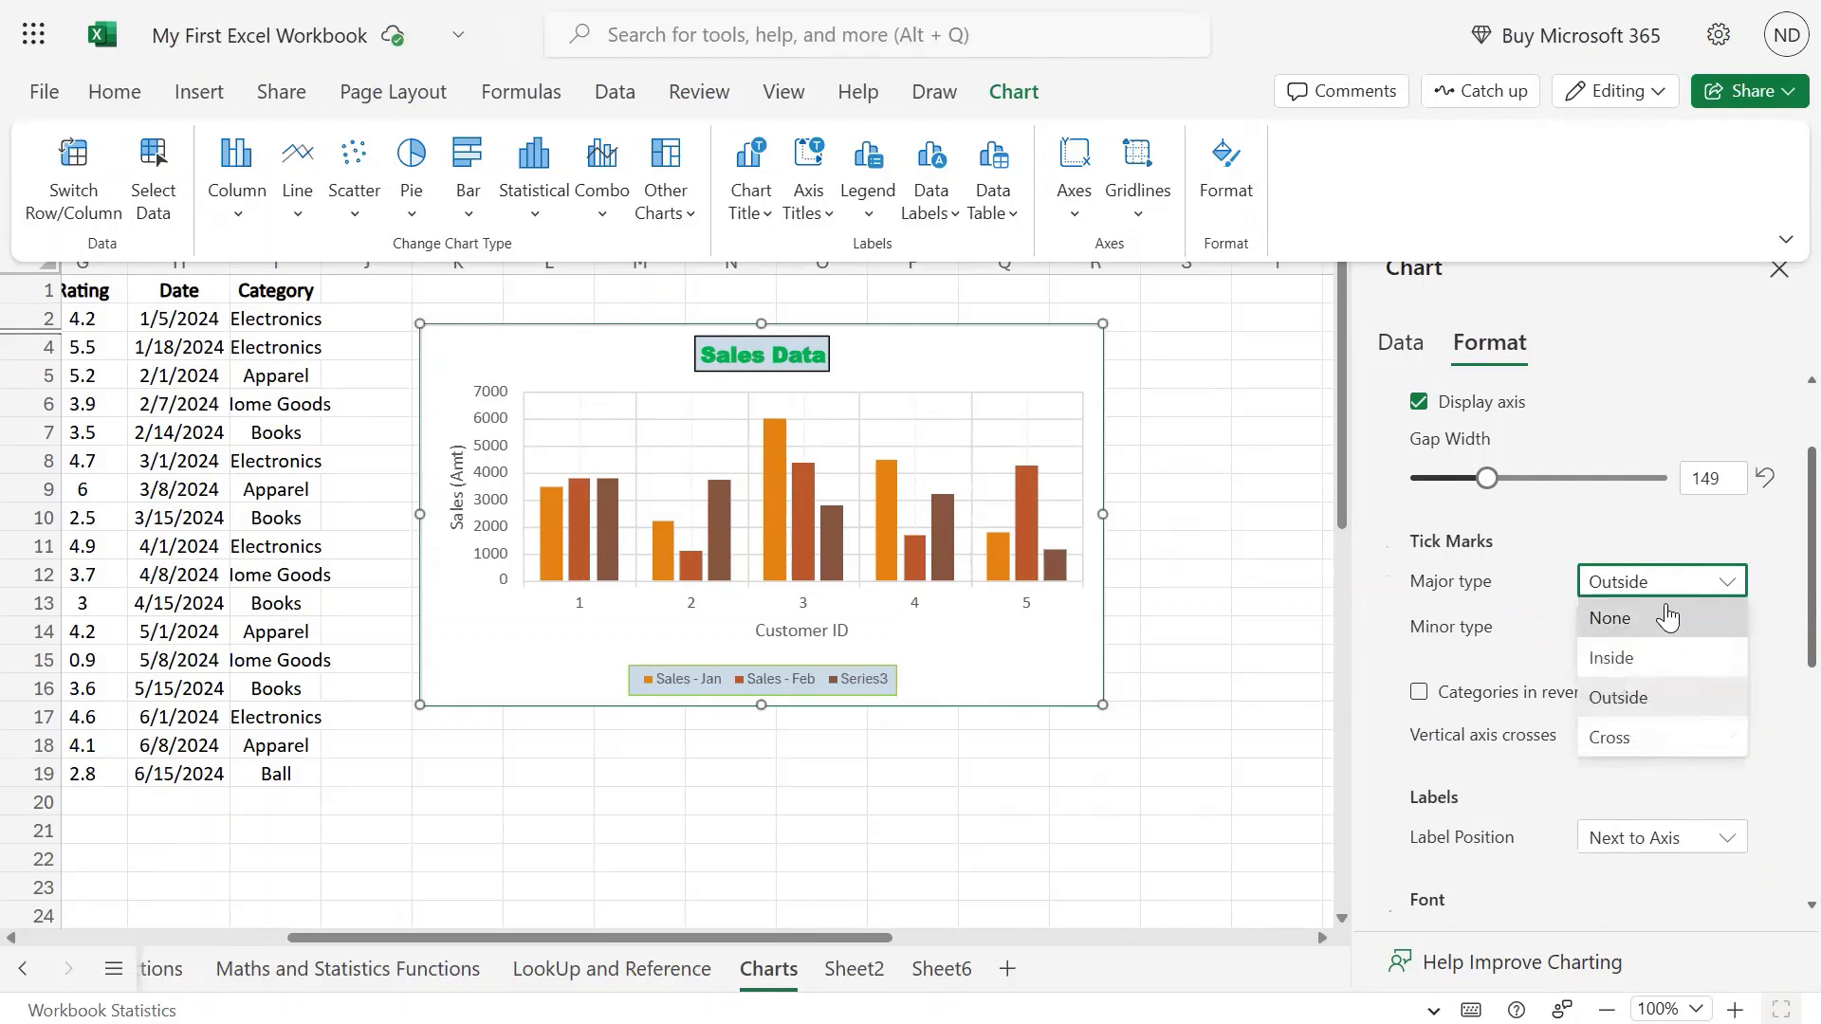
click(1668, 618)
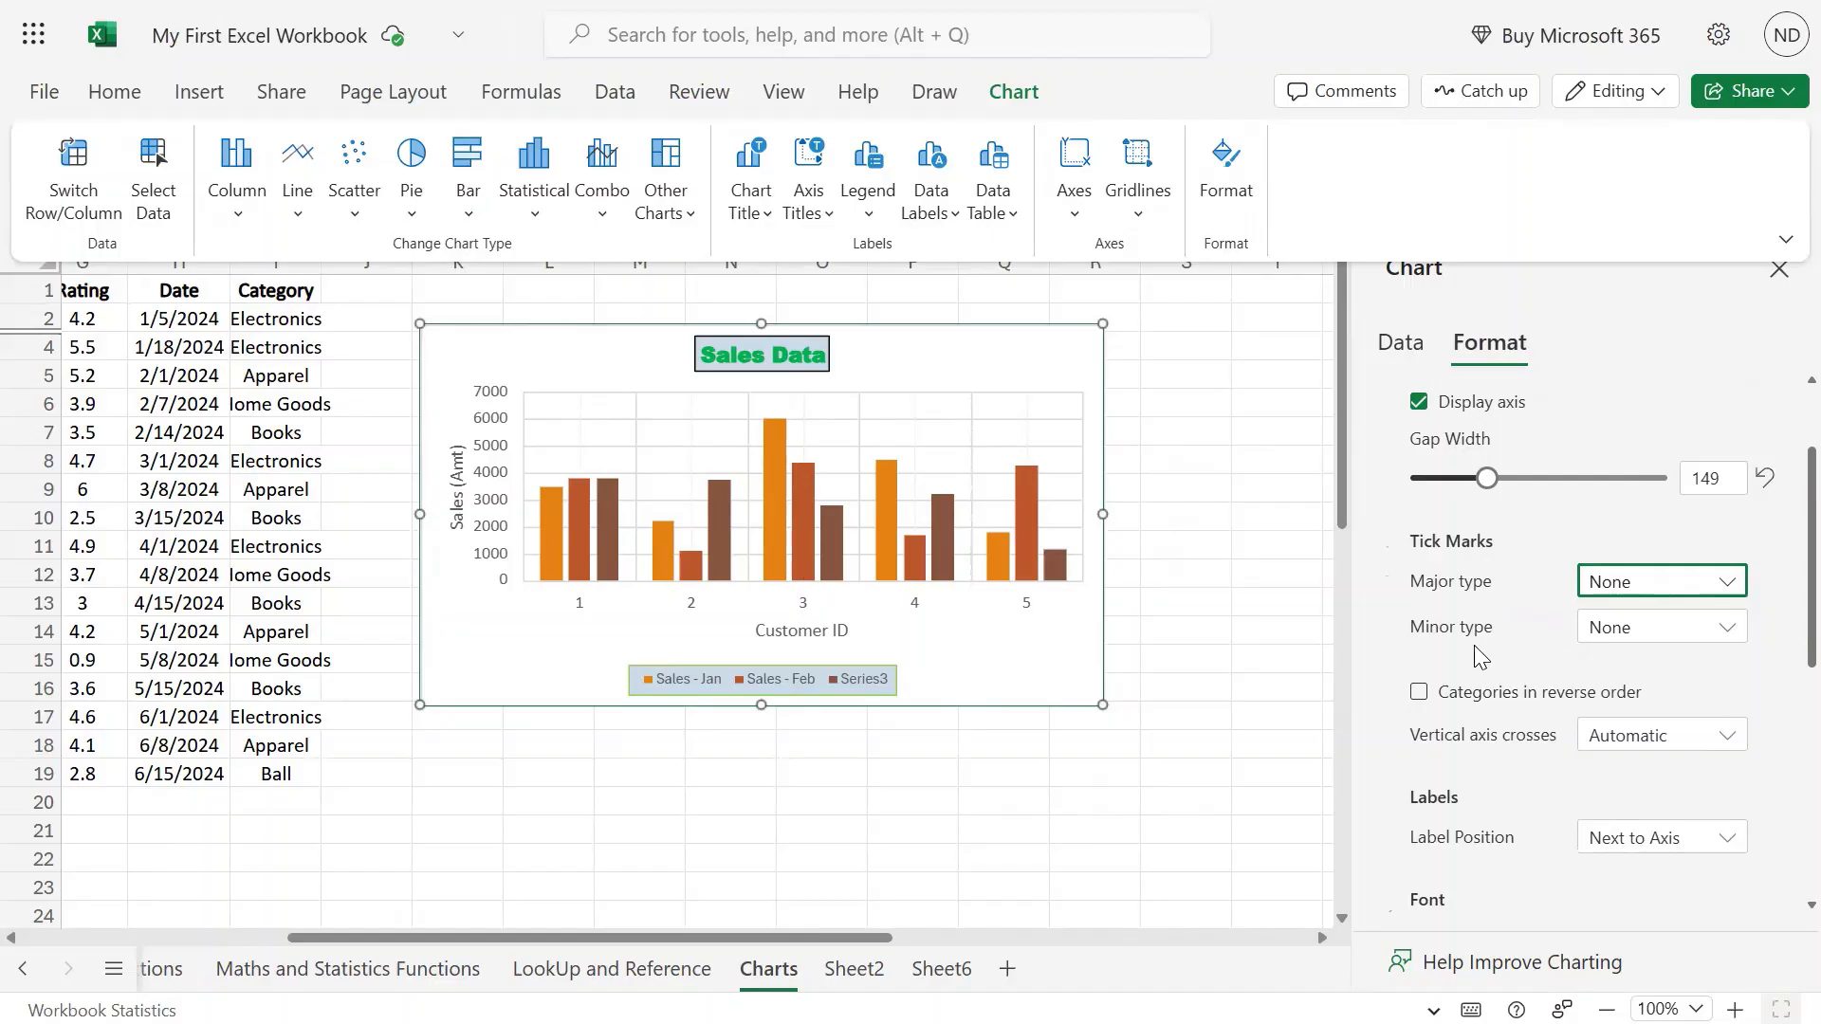
click(1723, 595)
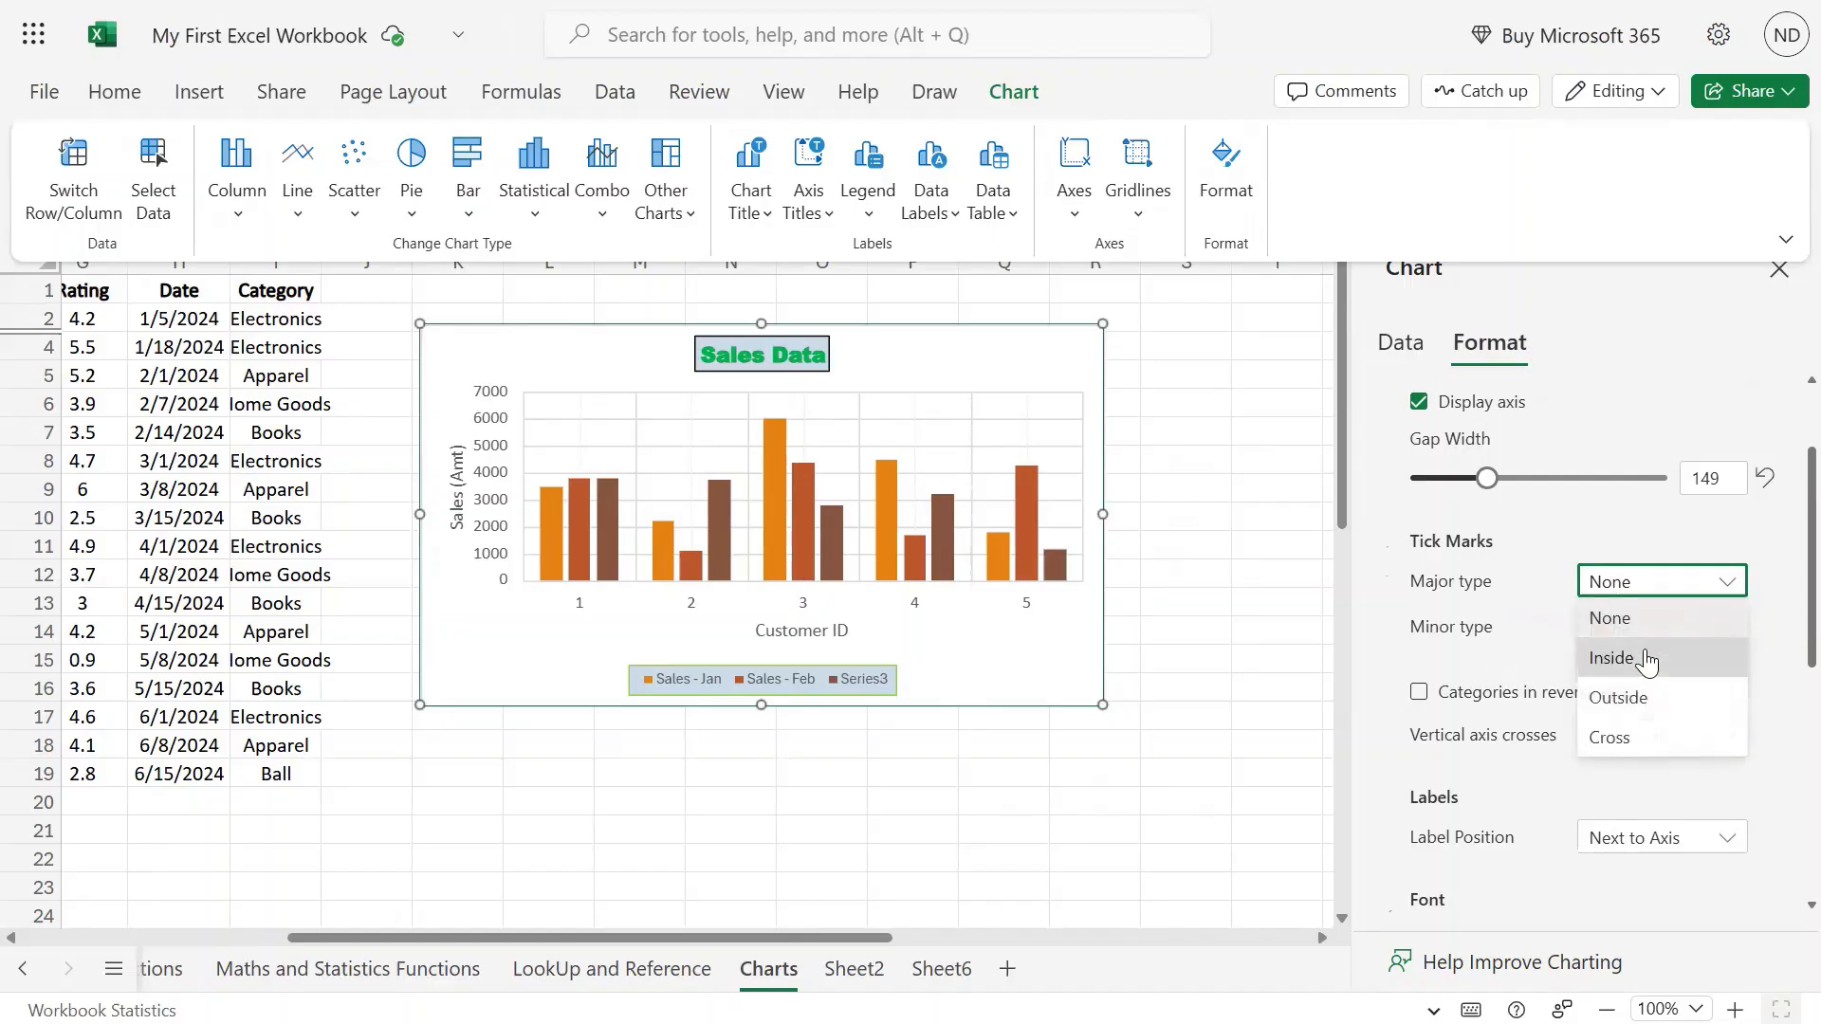
click(1644, 702)
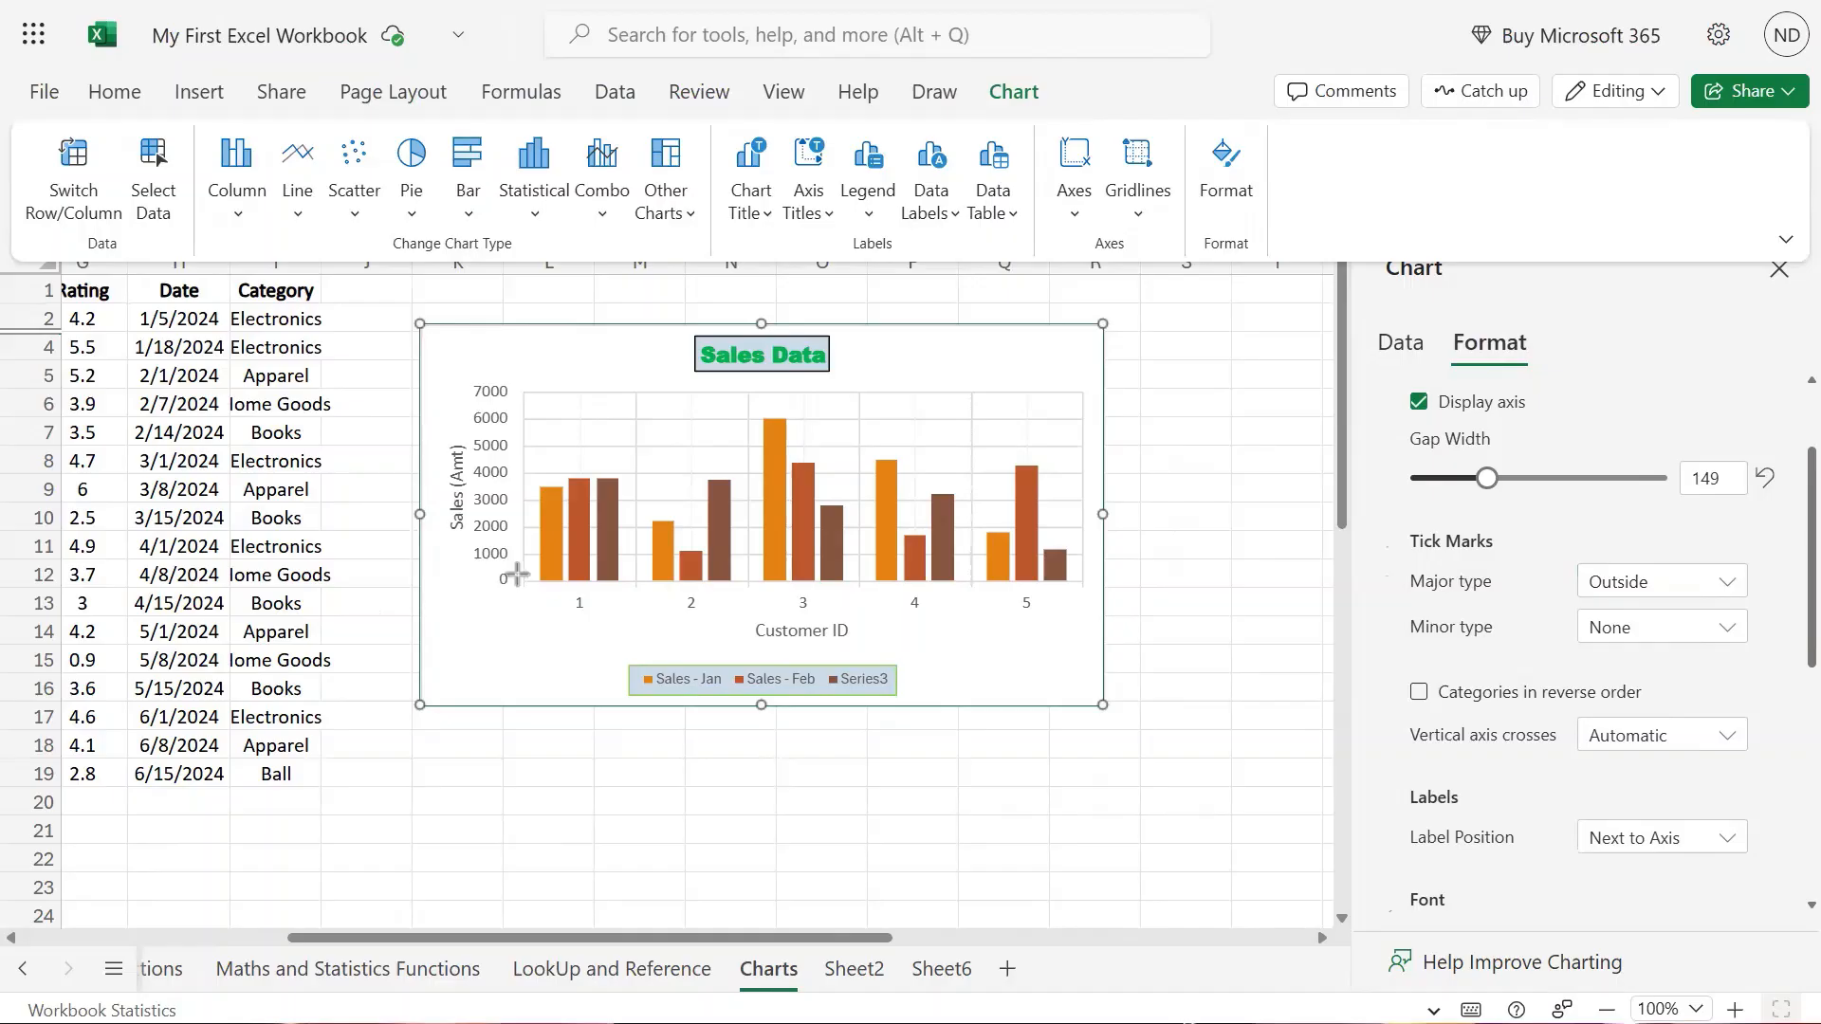
Select the horizontal axis and try Cross and Inside major tick marks.
drag(516, 573, 1102, 596)
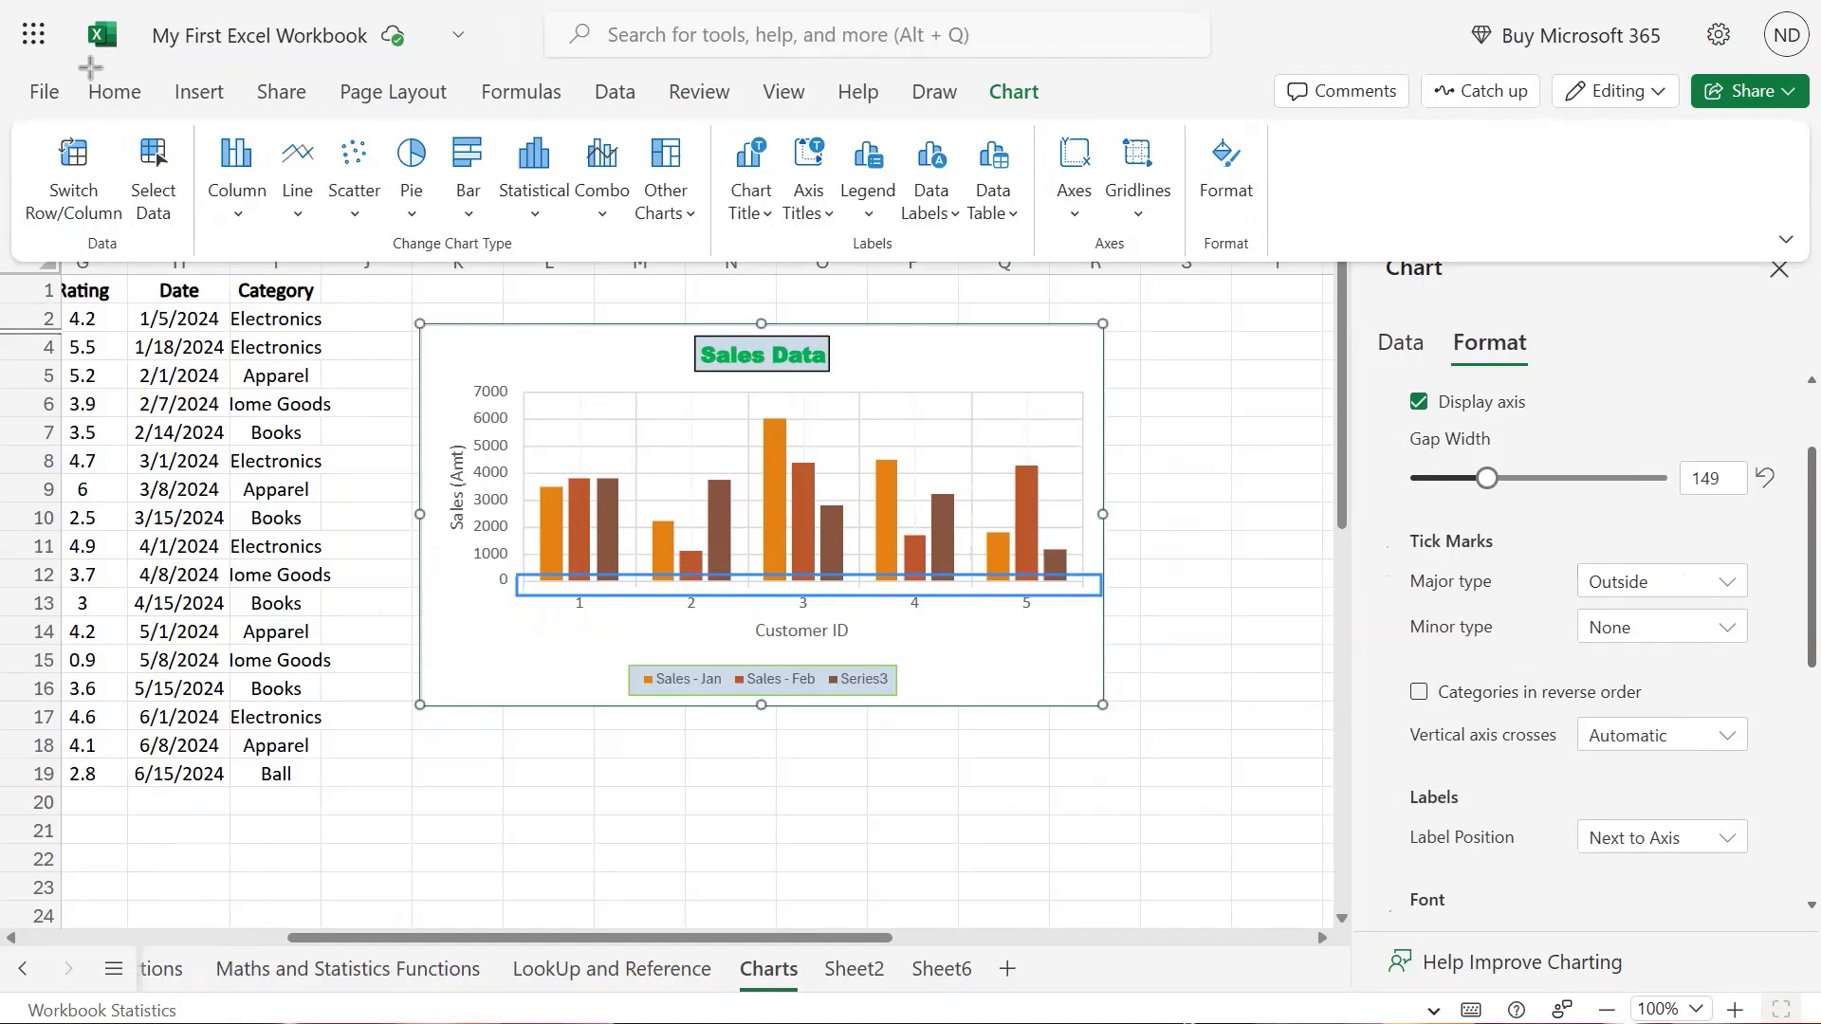
click(1728, 584)
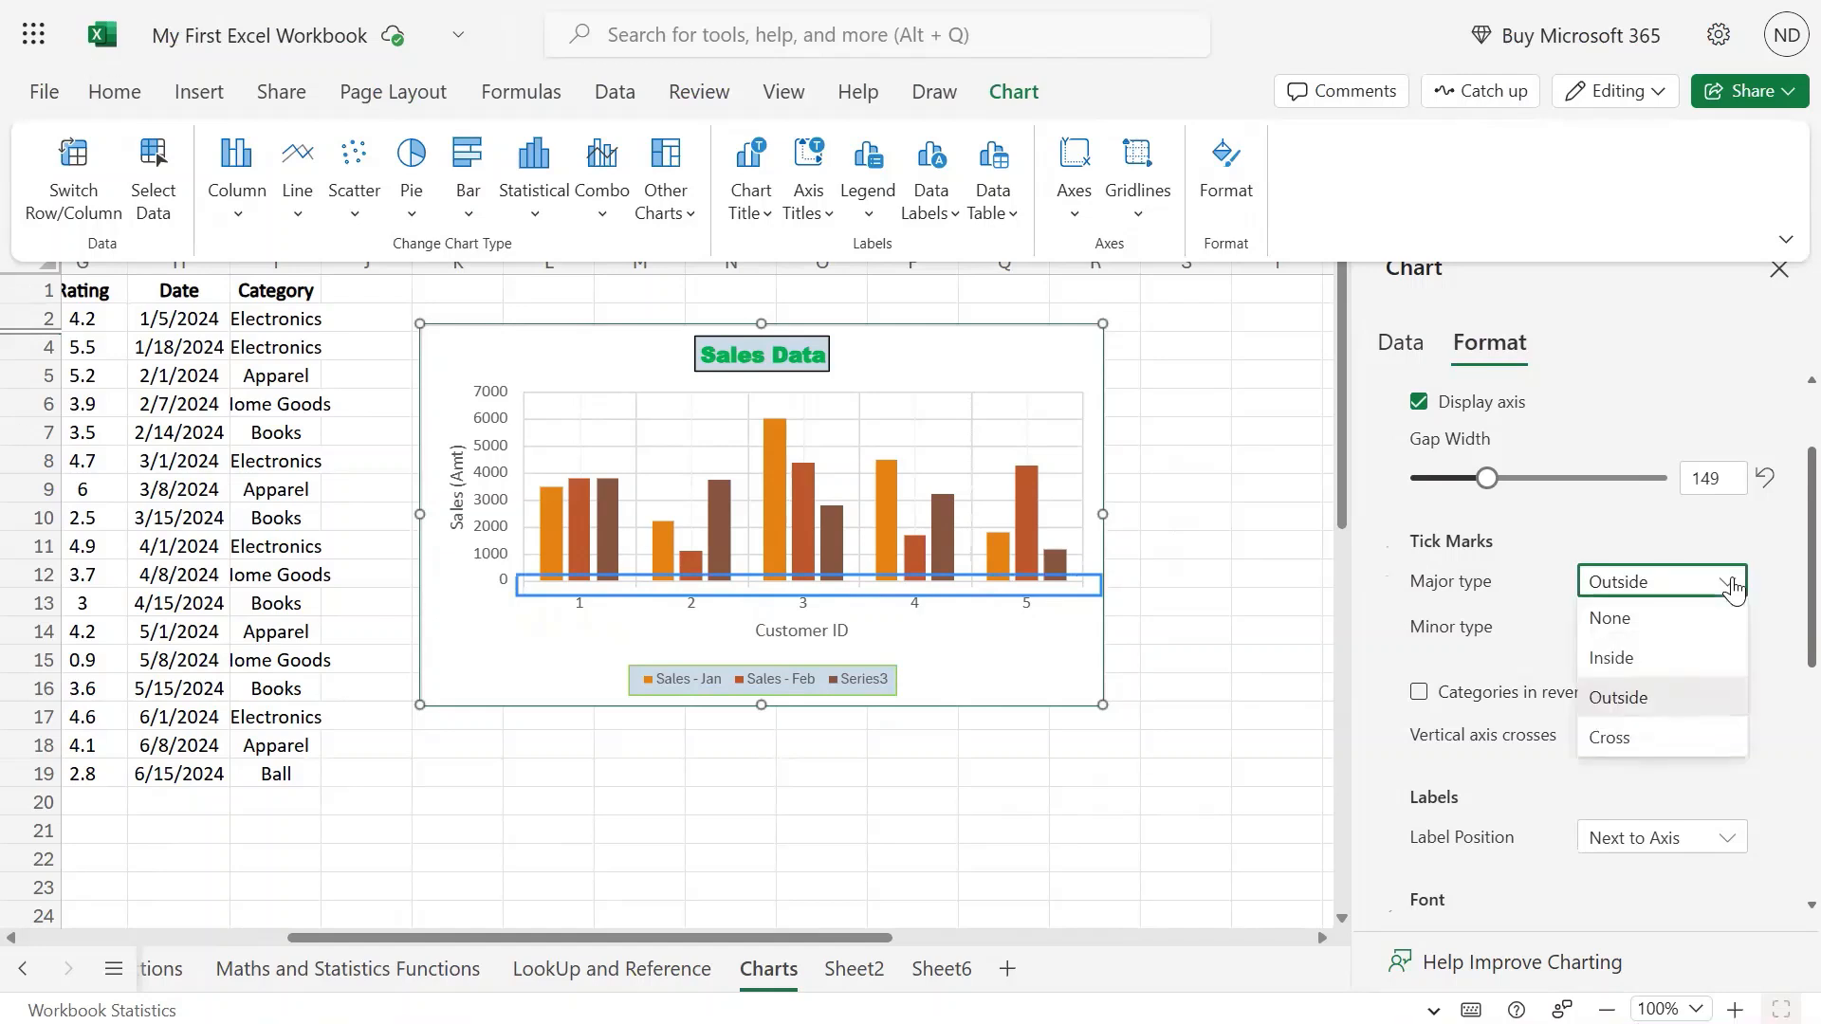
click(1672, 744)
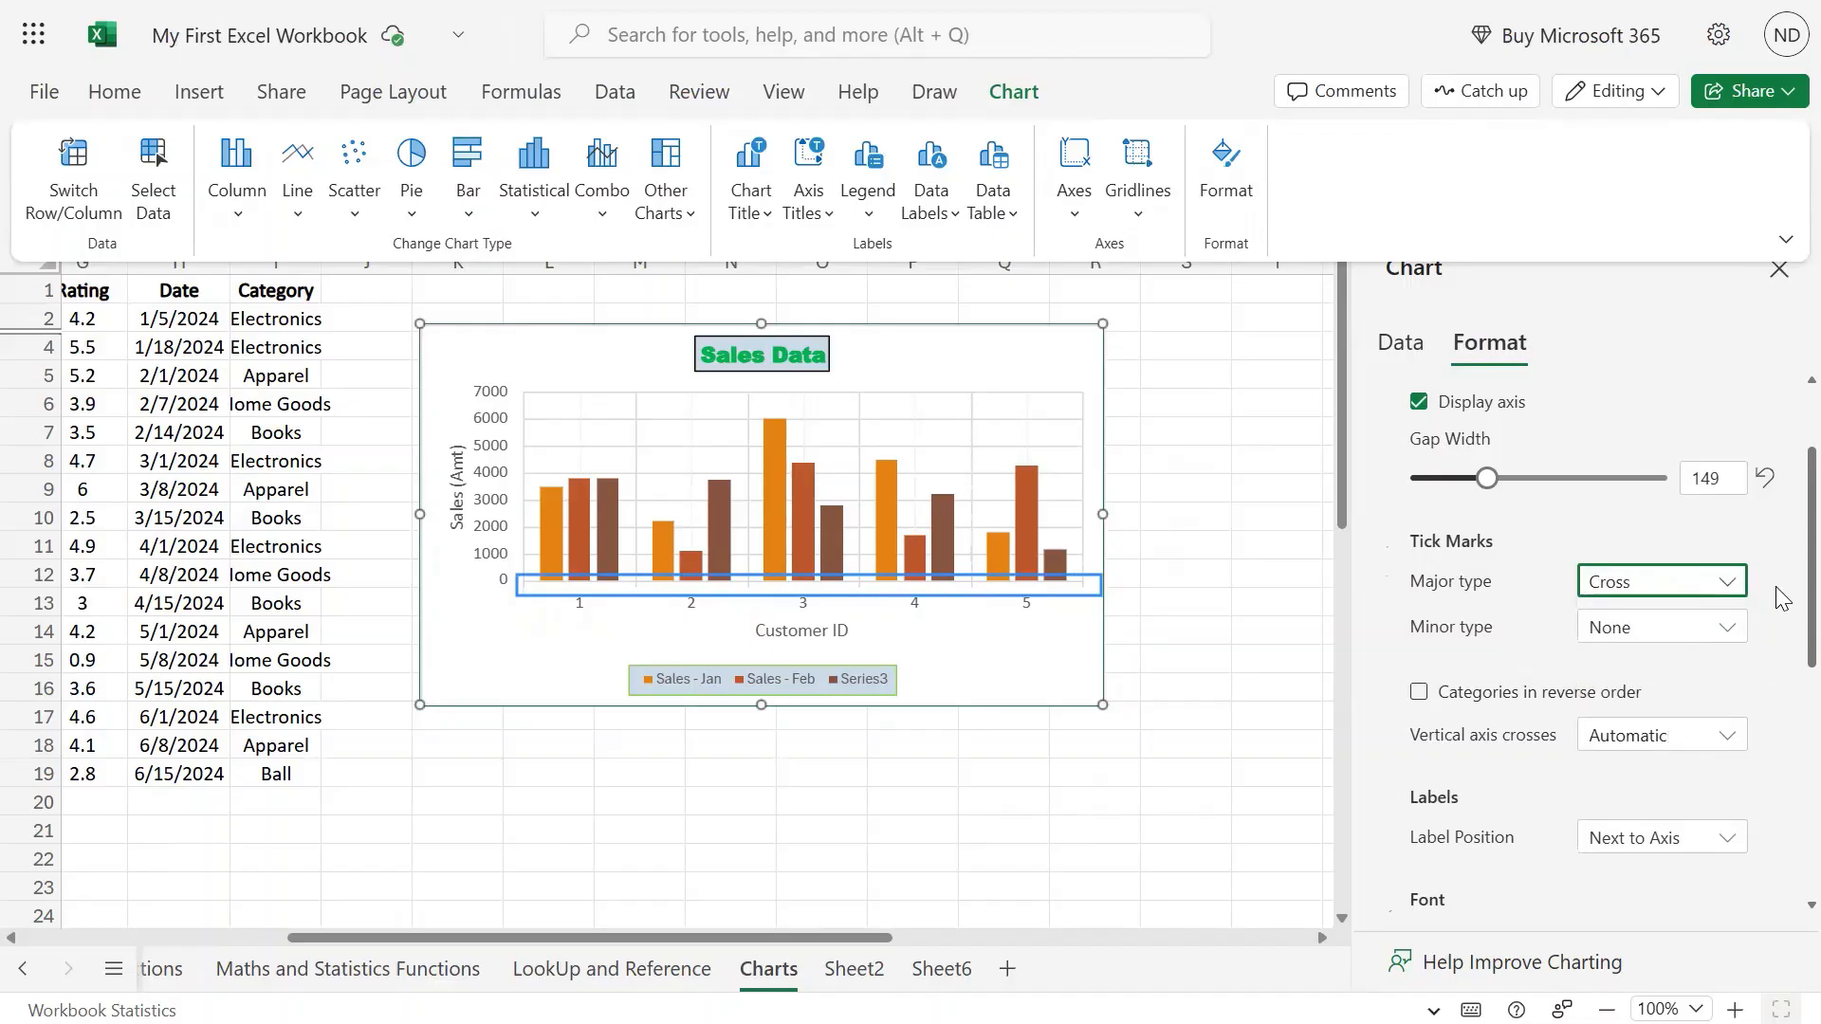
click(1727, 582)
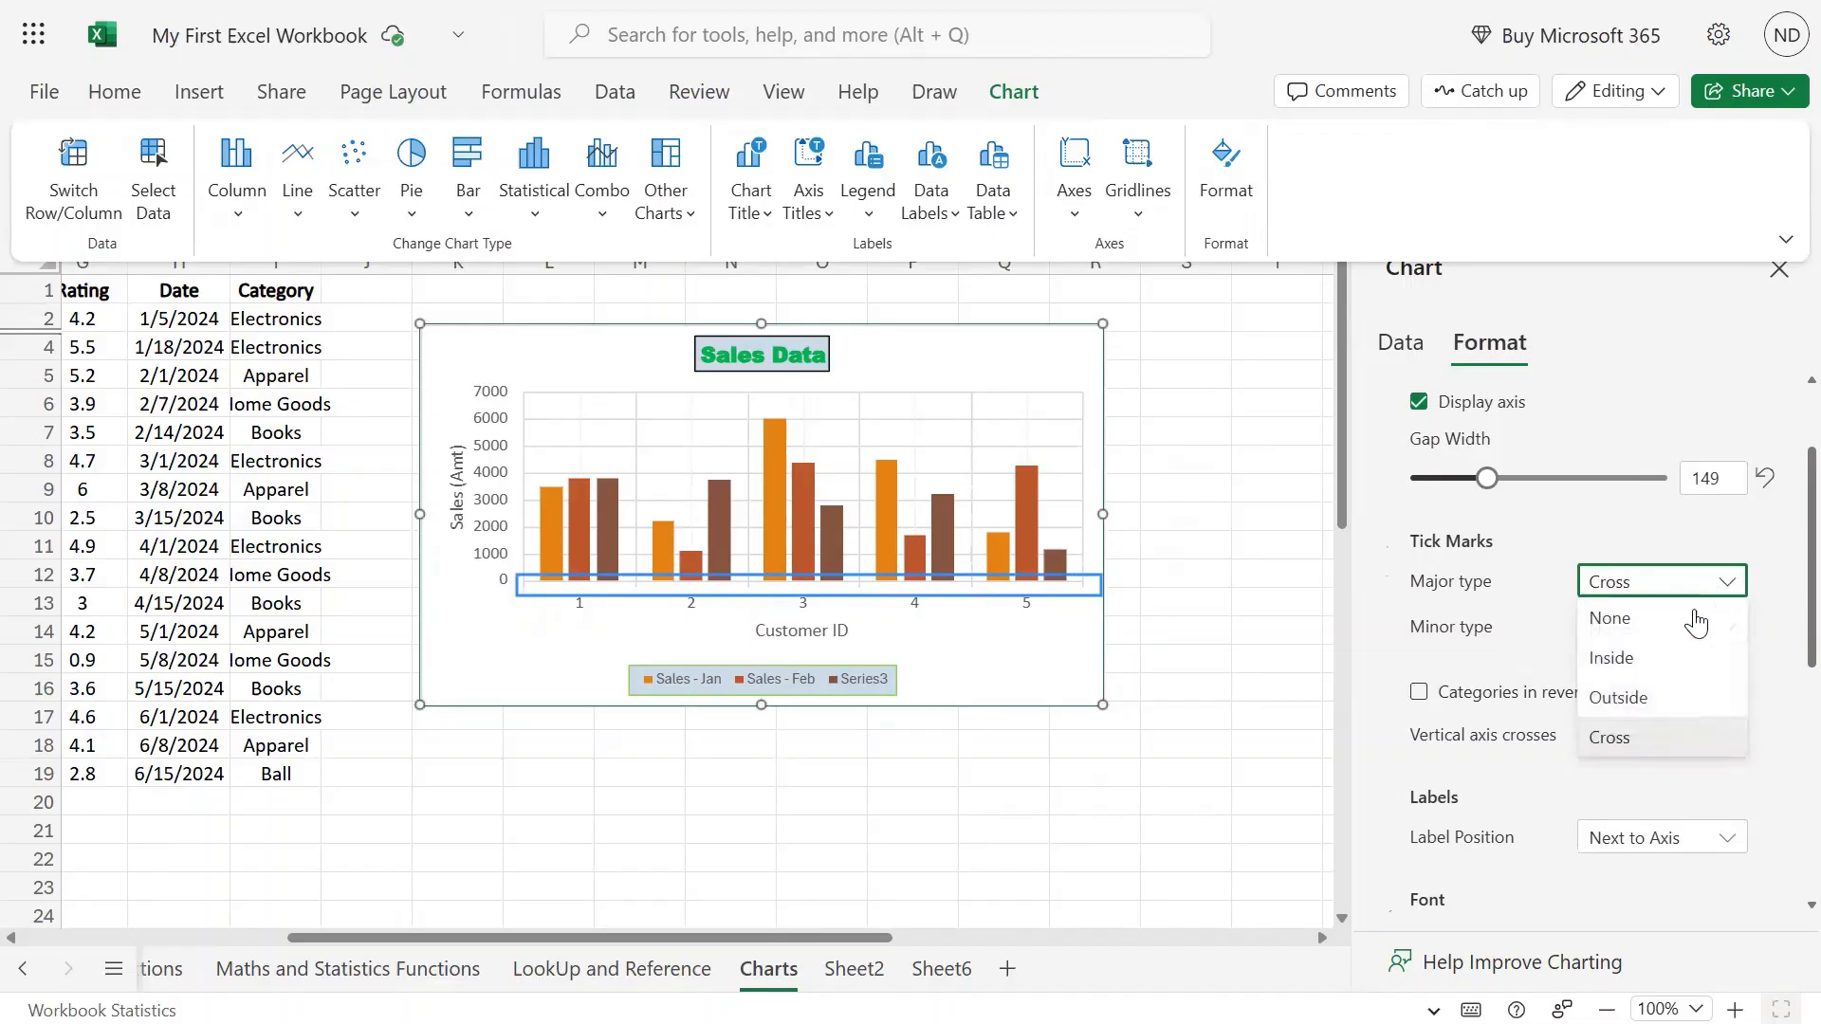
click(1640, 663)
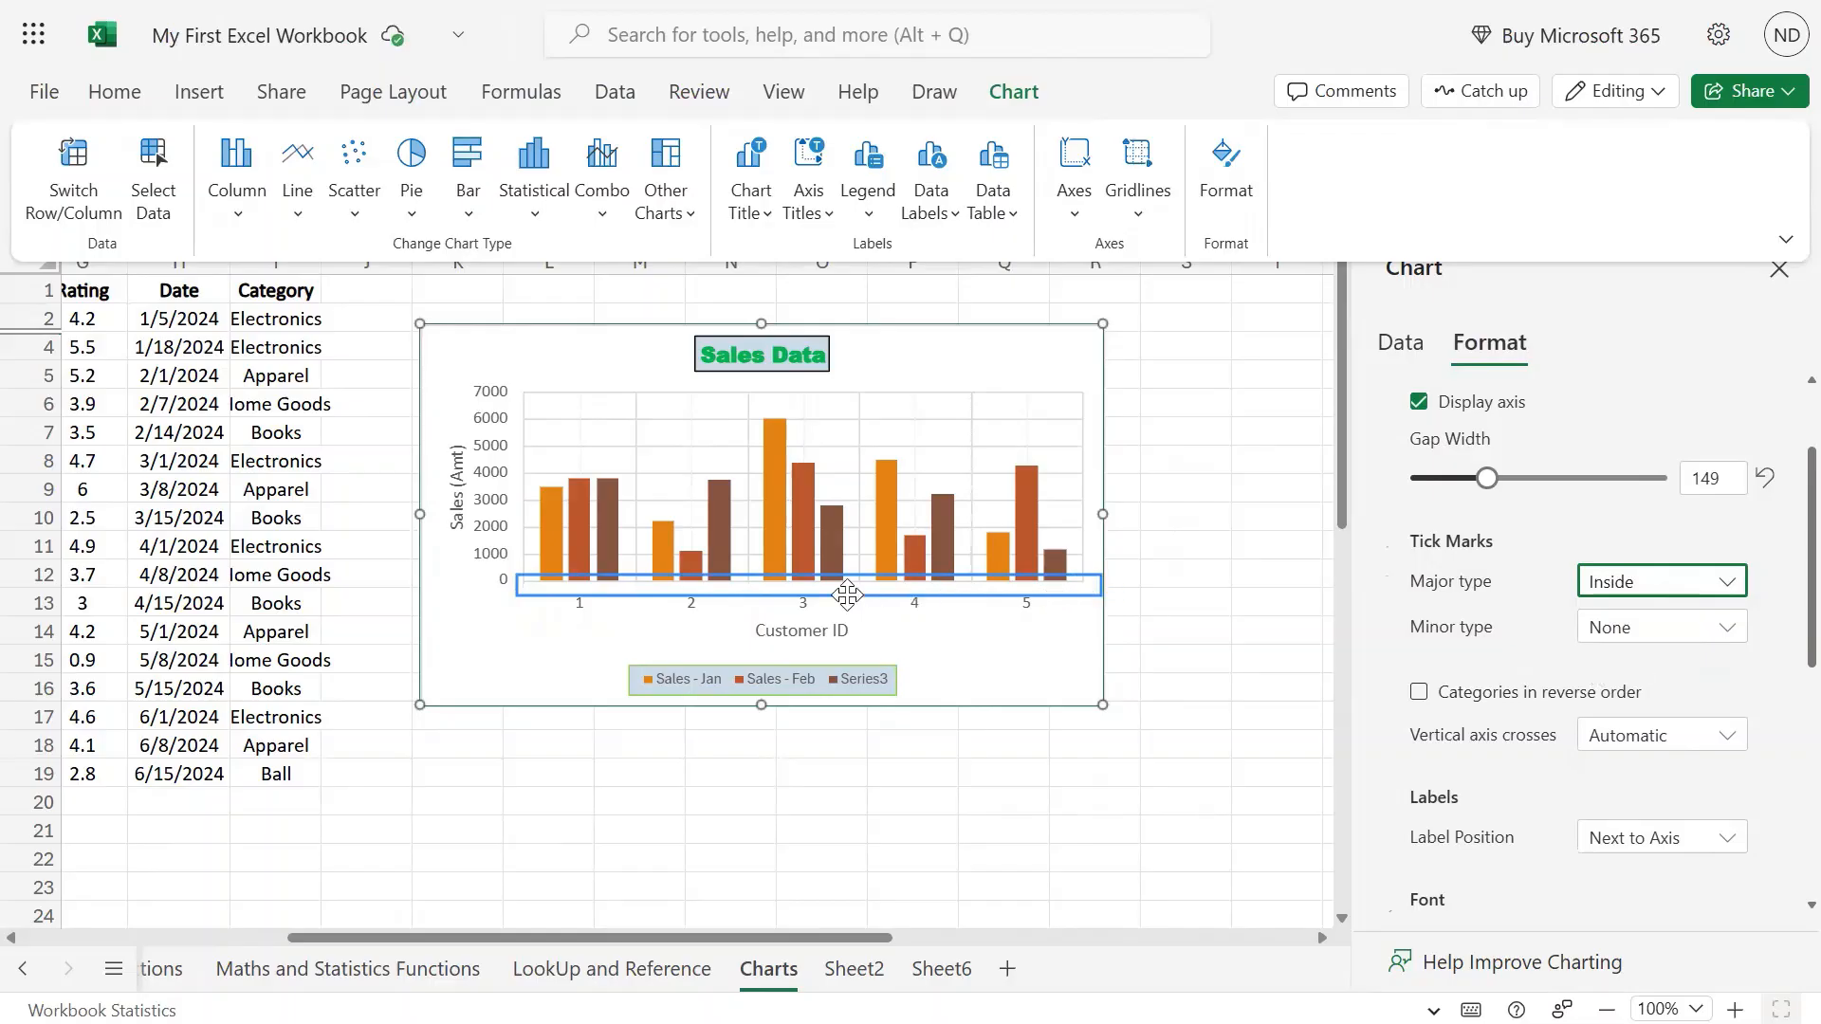
Add outside minor tick marks, restore outside major ticks, and reverse the category order.
click(1732, 628)
click(1646, 746)
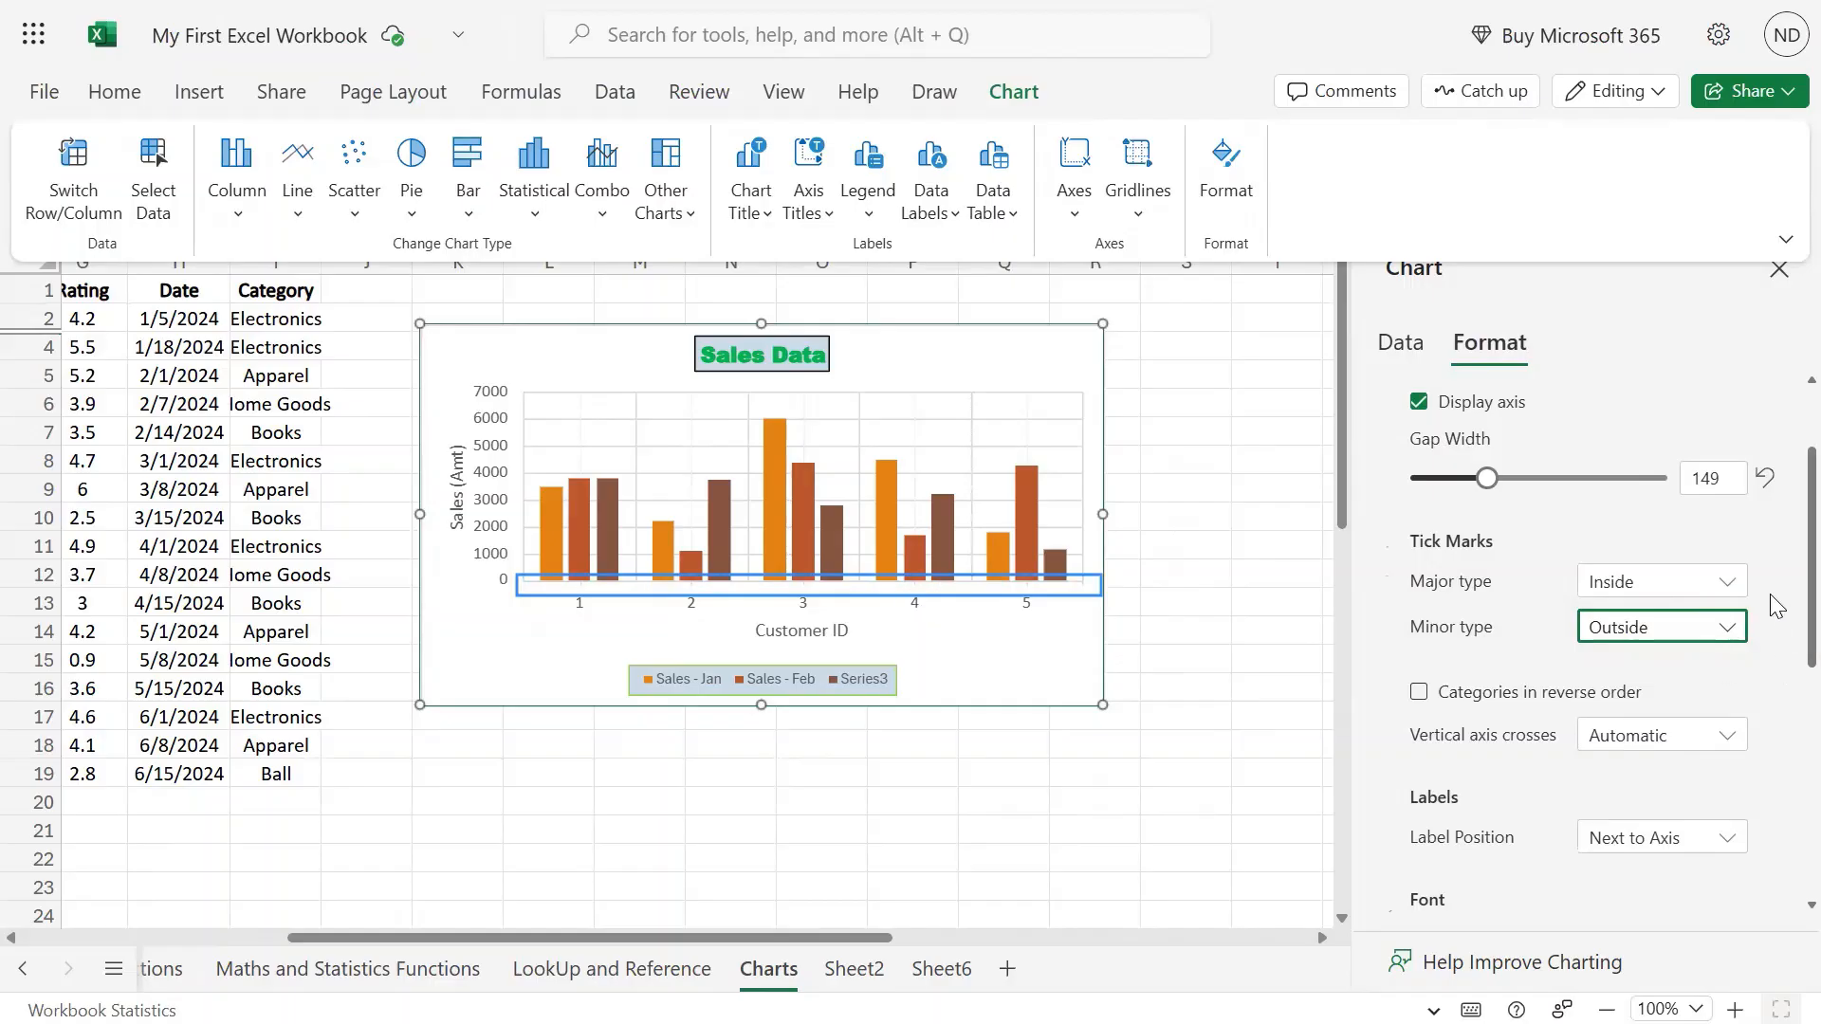
click(1732, 589)
click(1626, 693)
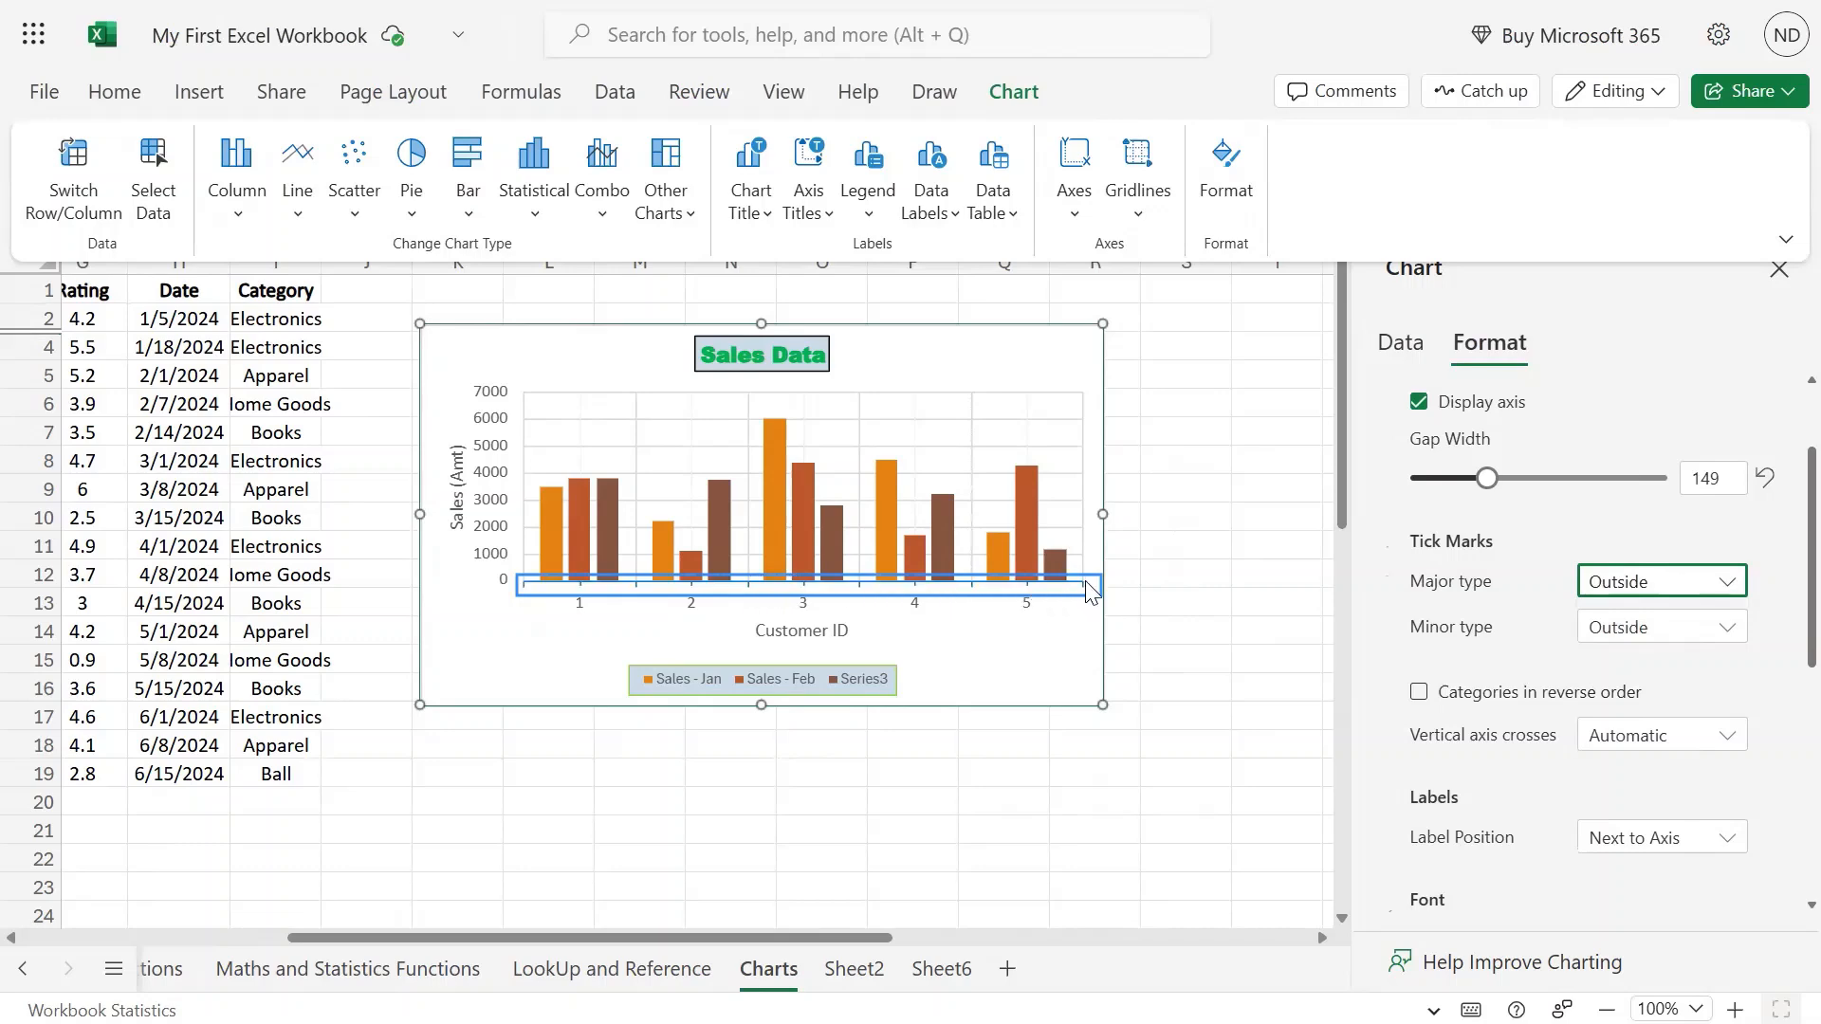
scroll(1726, 721, down, 3)
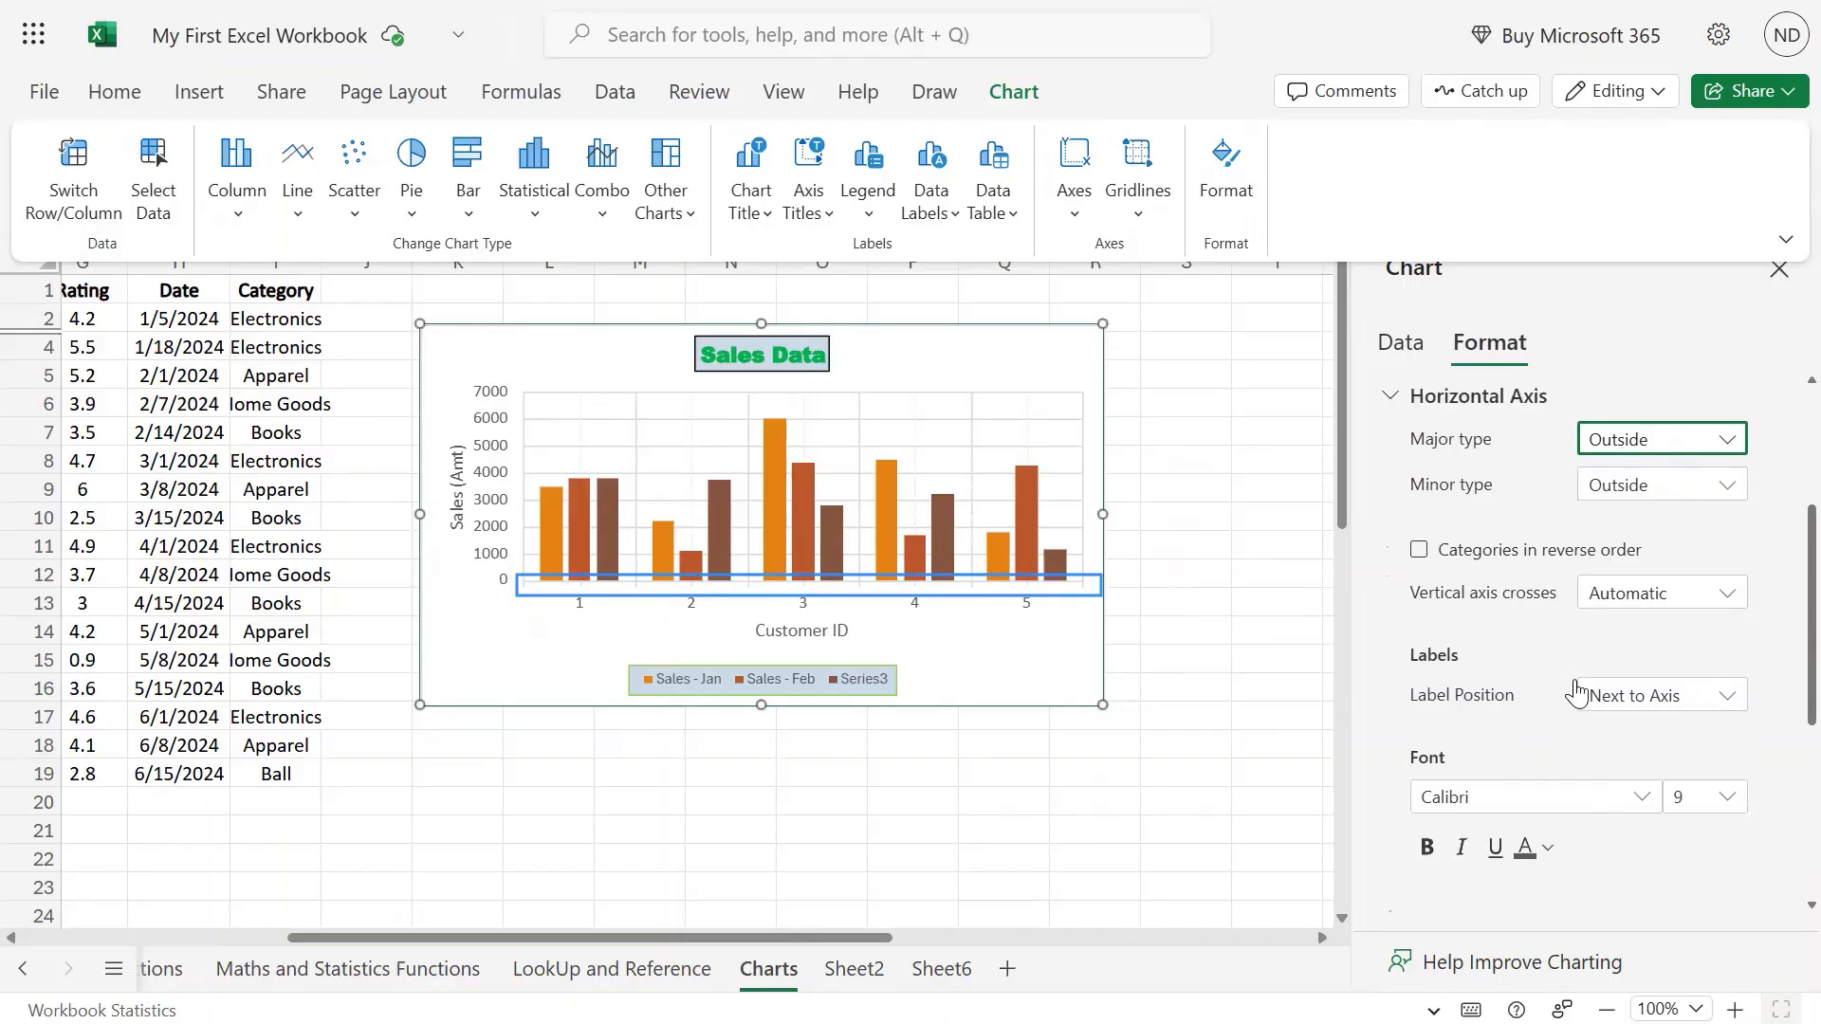
click(1420, 551)
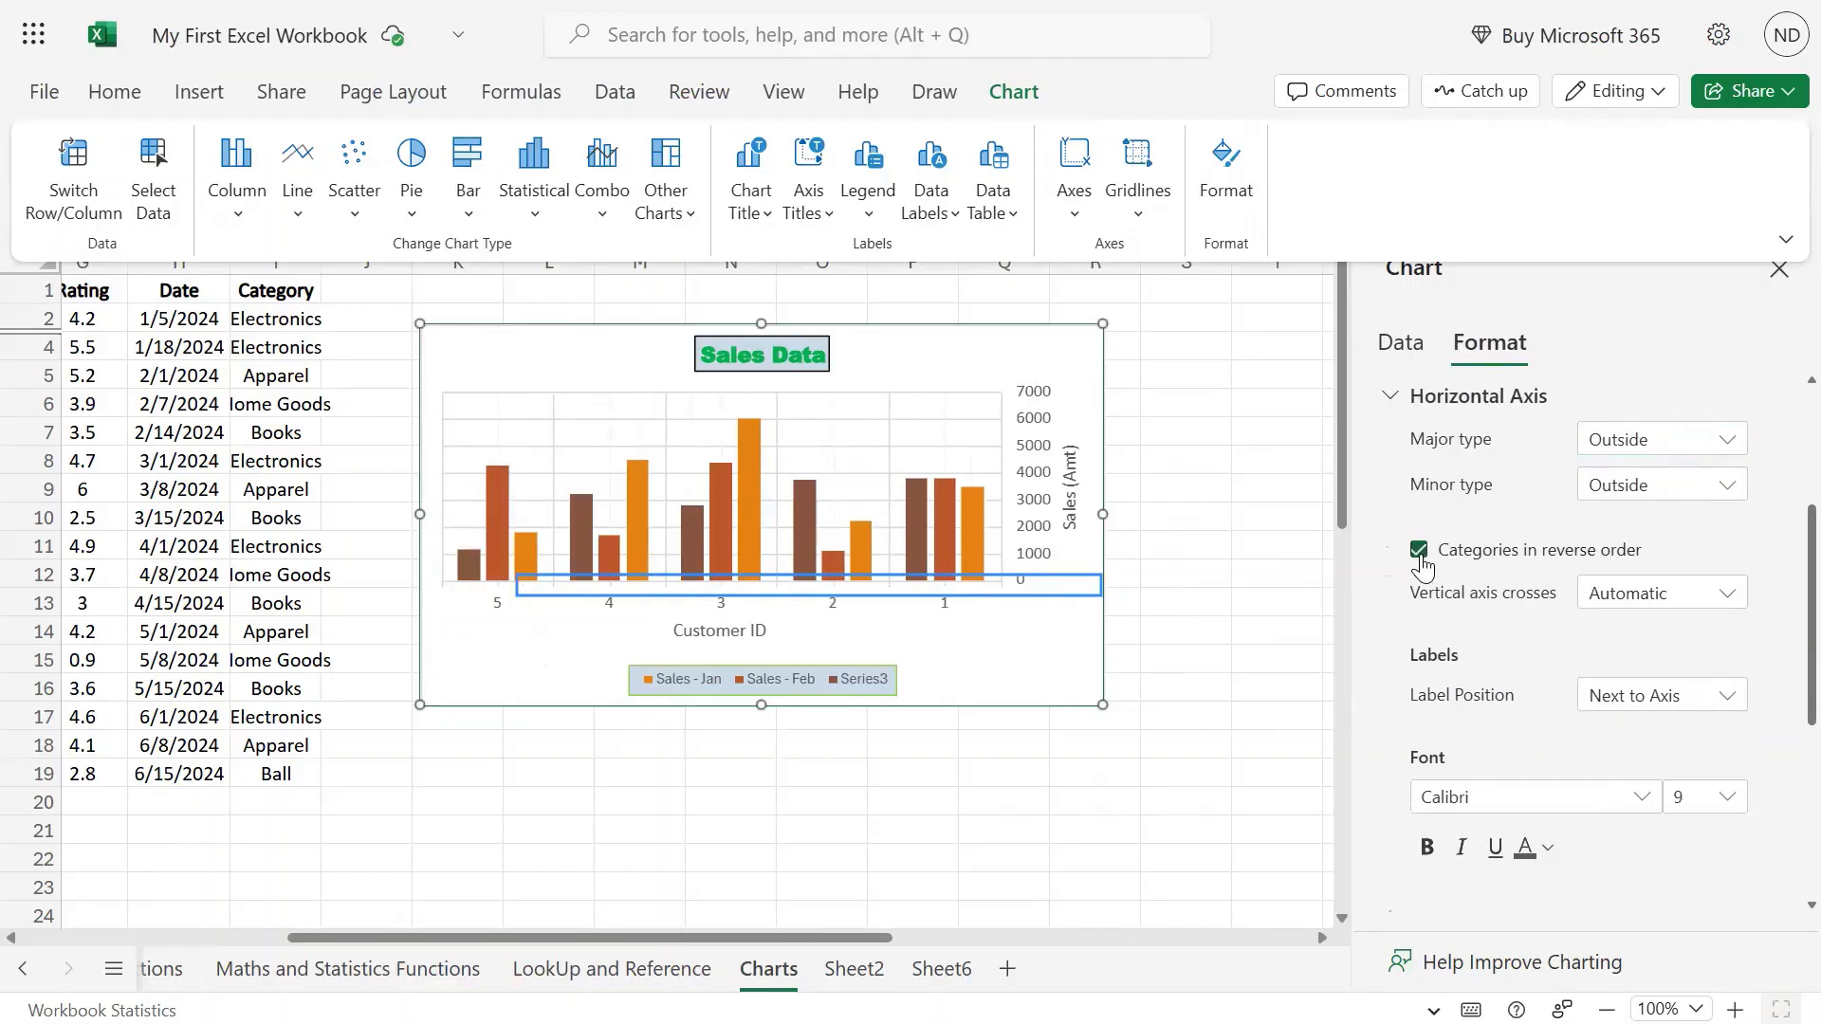
Restore normal 1–5 category order and set Vertical axis crosses back to Automatic.
click(1420, 551)
click(1732, 597)
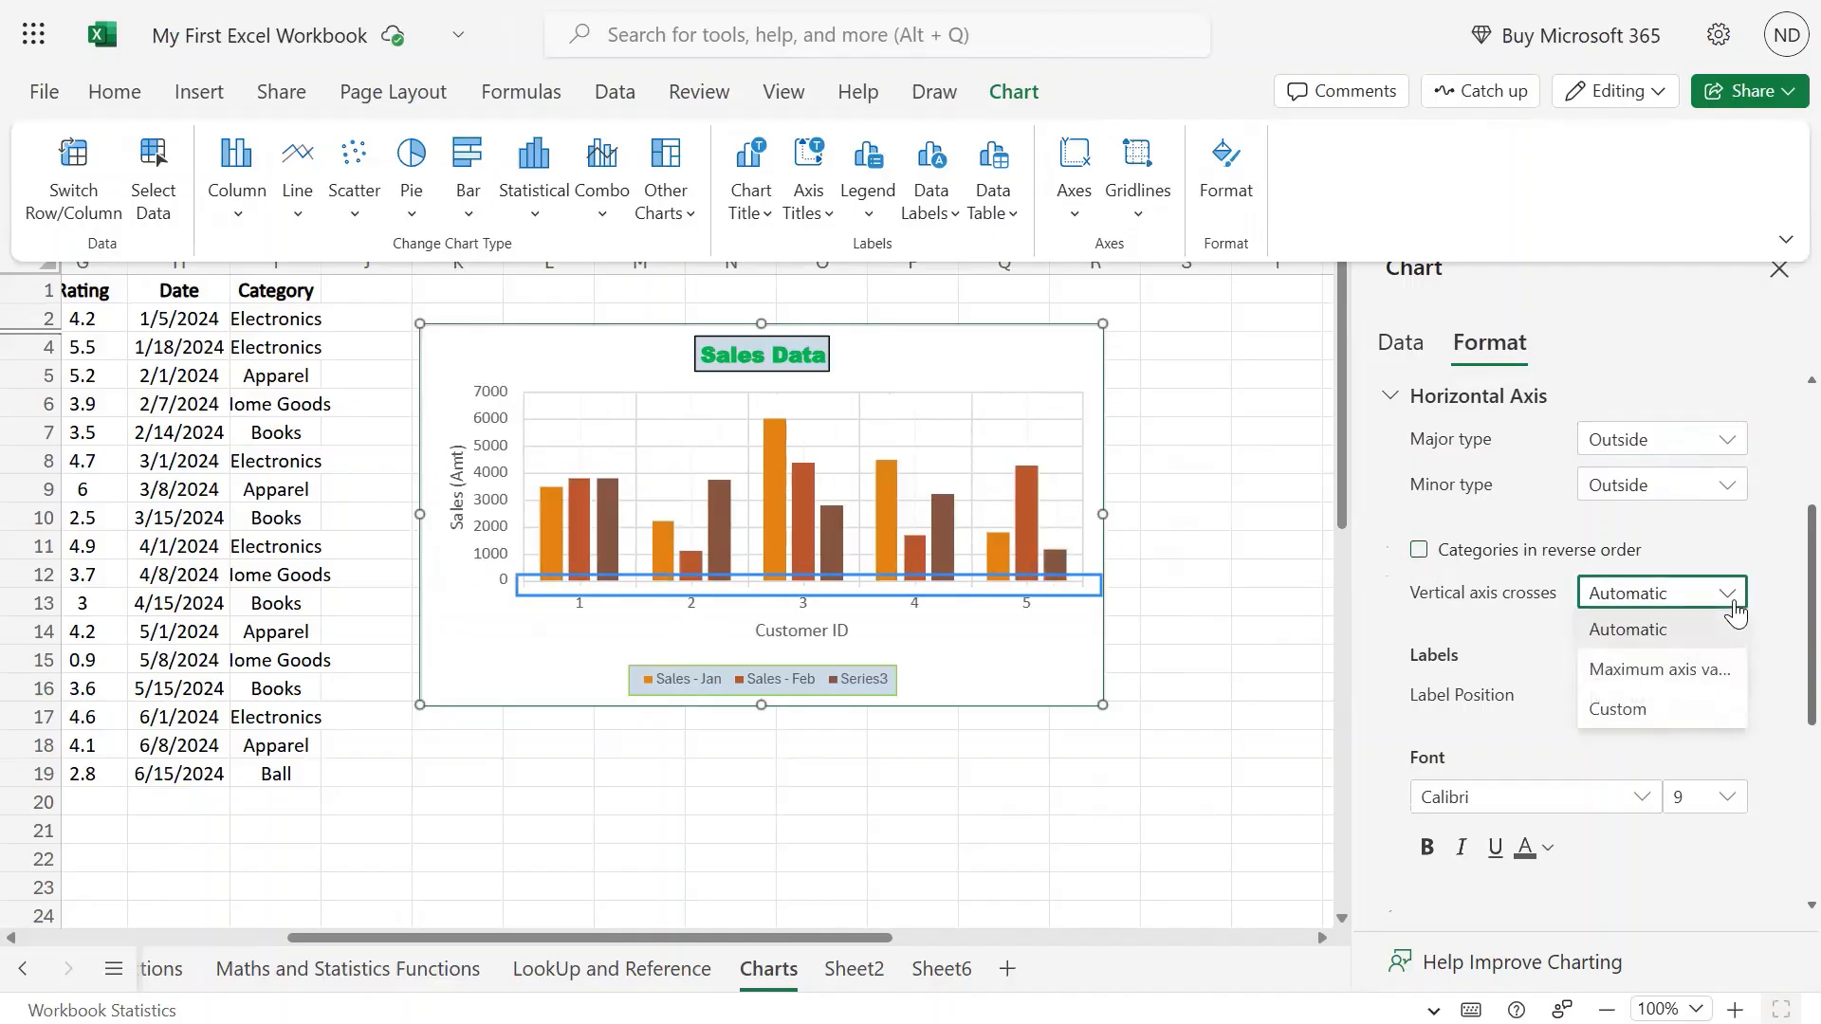
click(1701, 671)
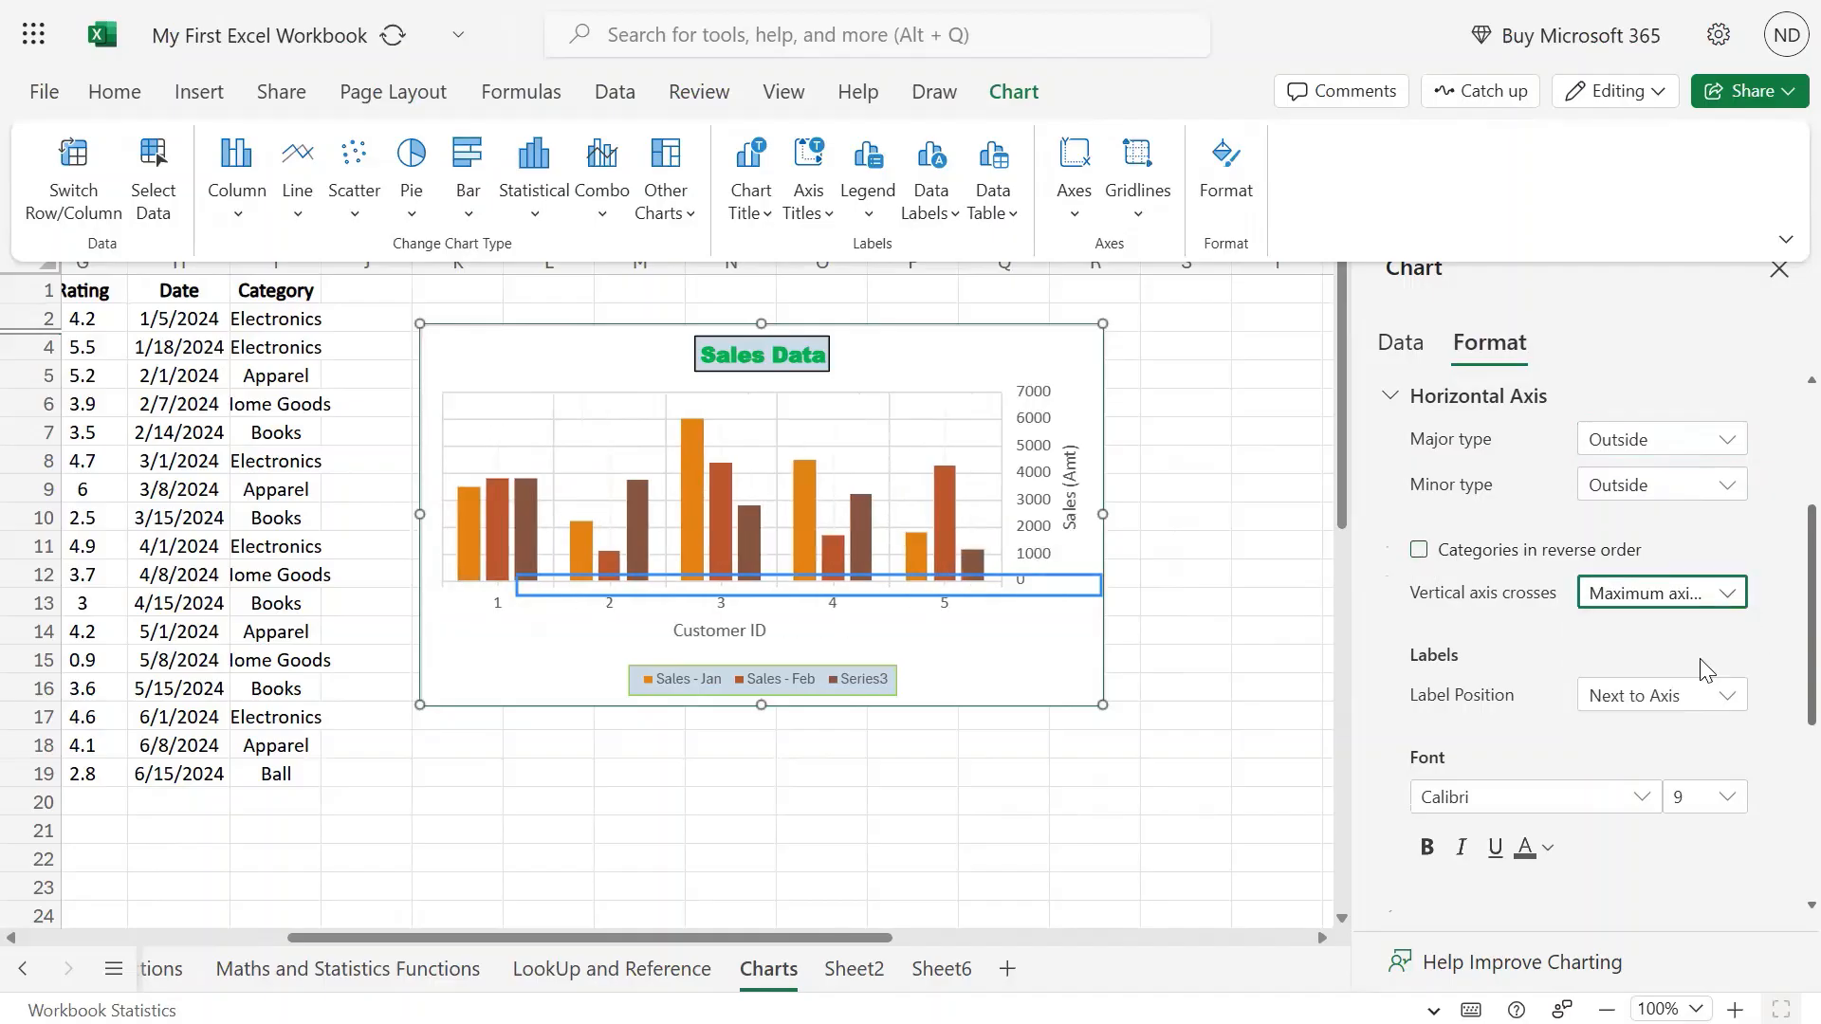
click(1713, 601)
click(1689, 628)
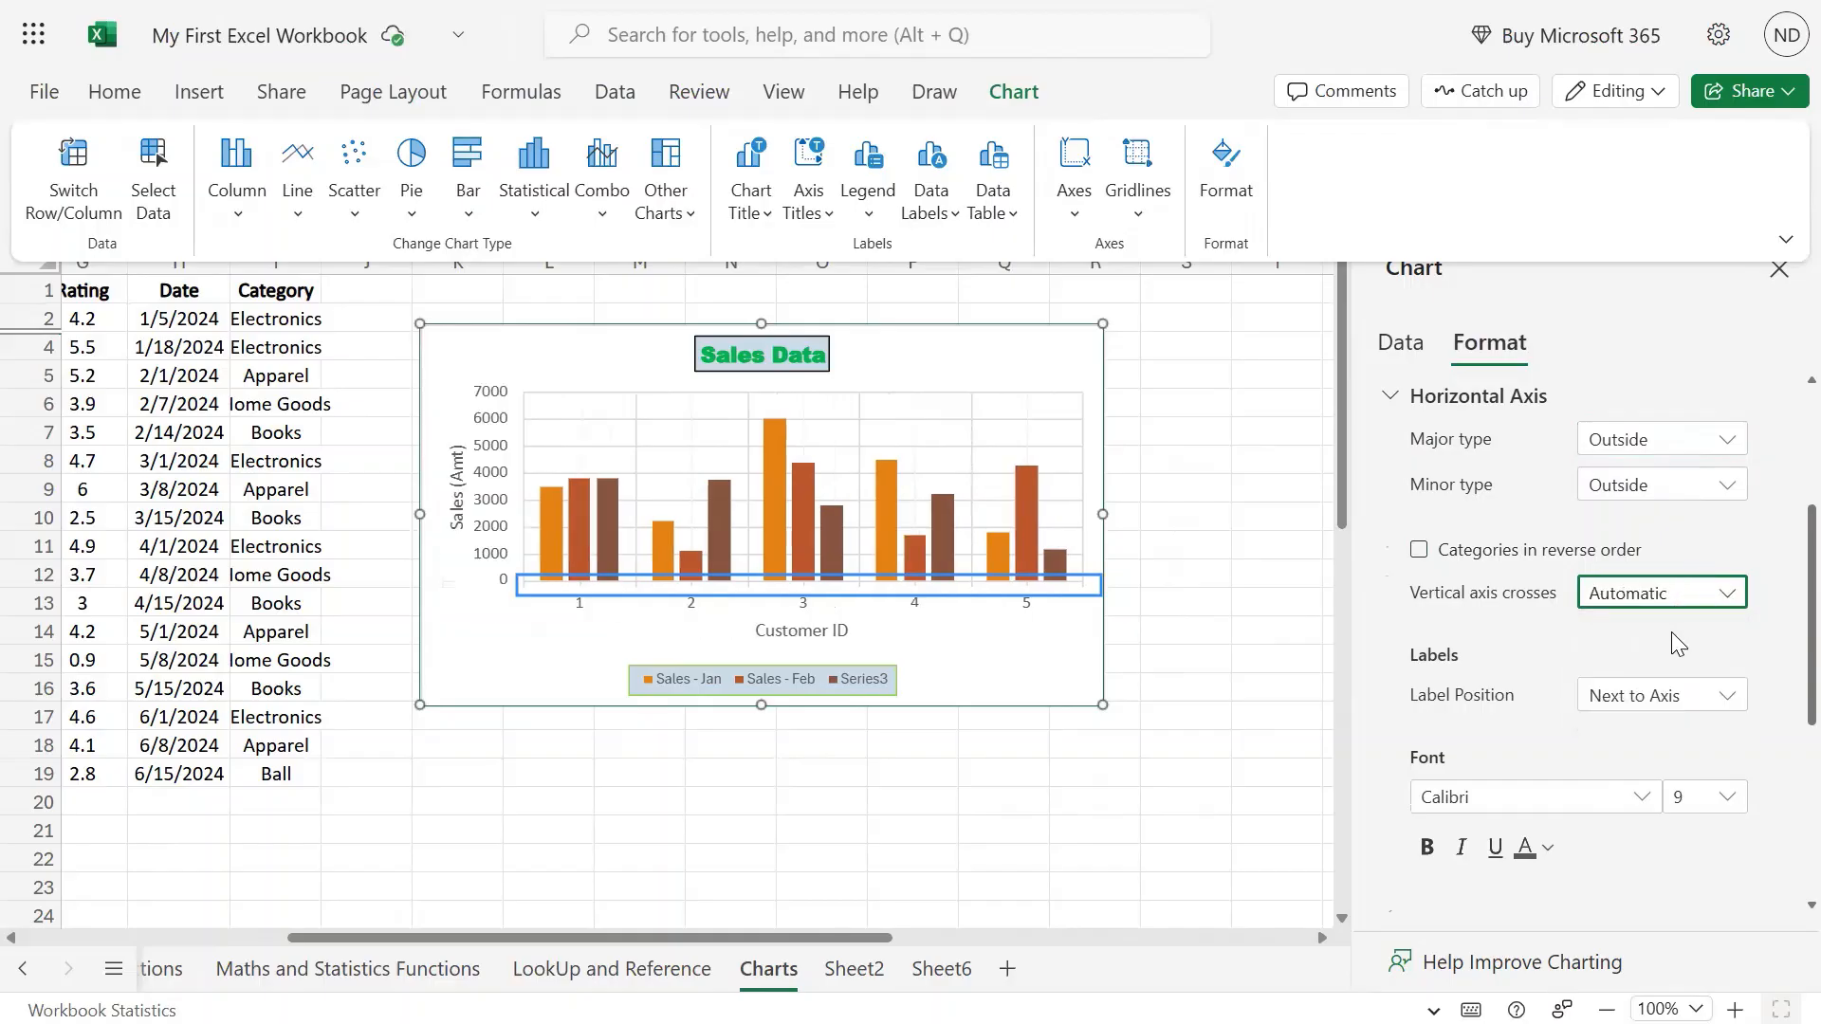
Try the High, Next to Axis and None label positions, settling on Low.
scroll(1518, 649, down, 3)
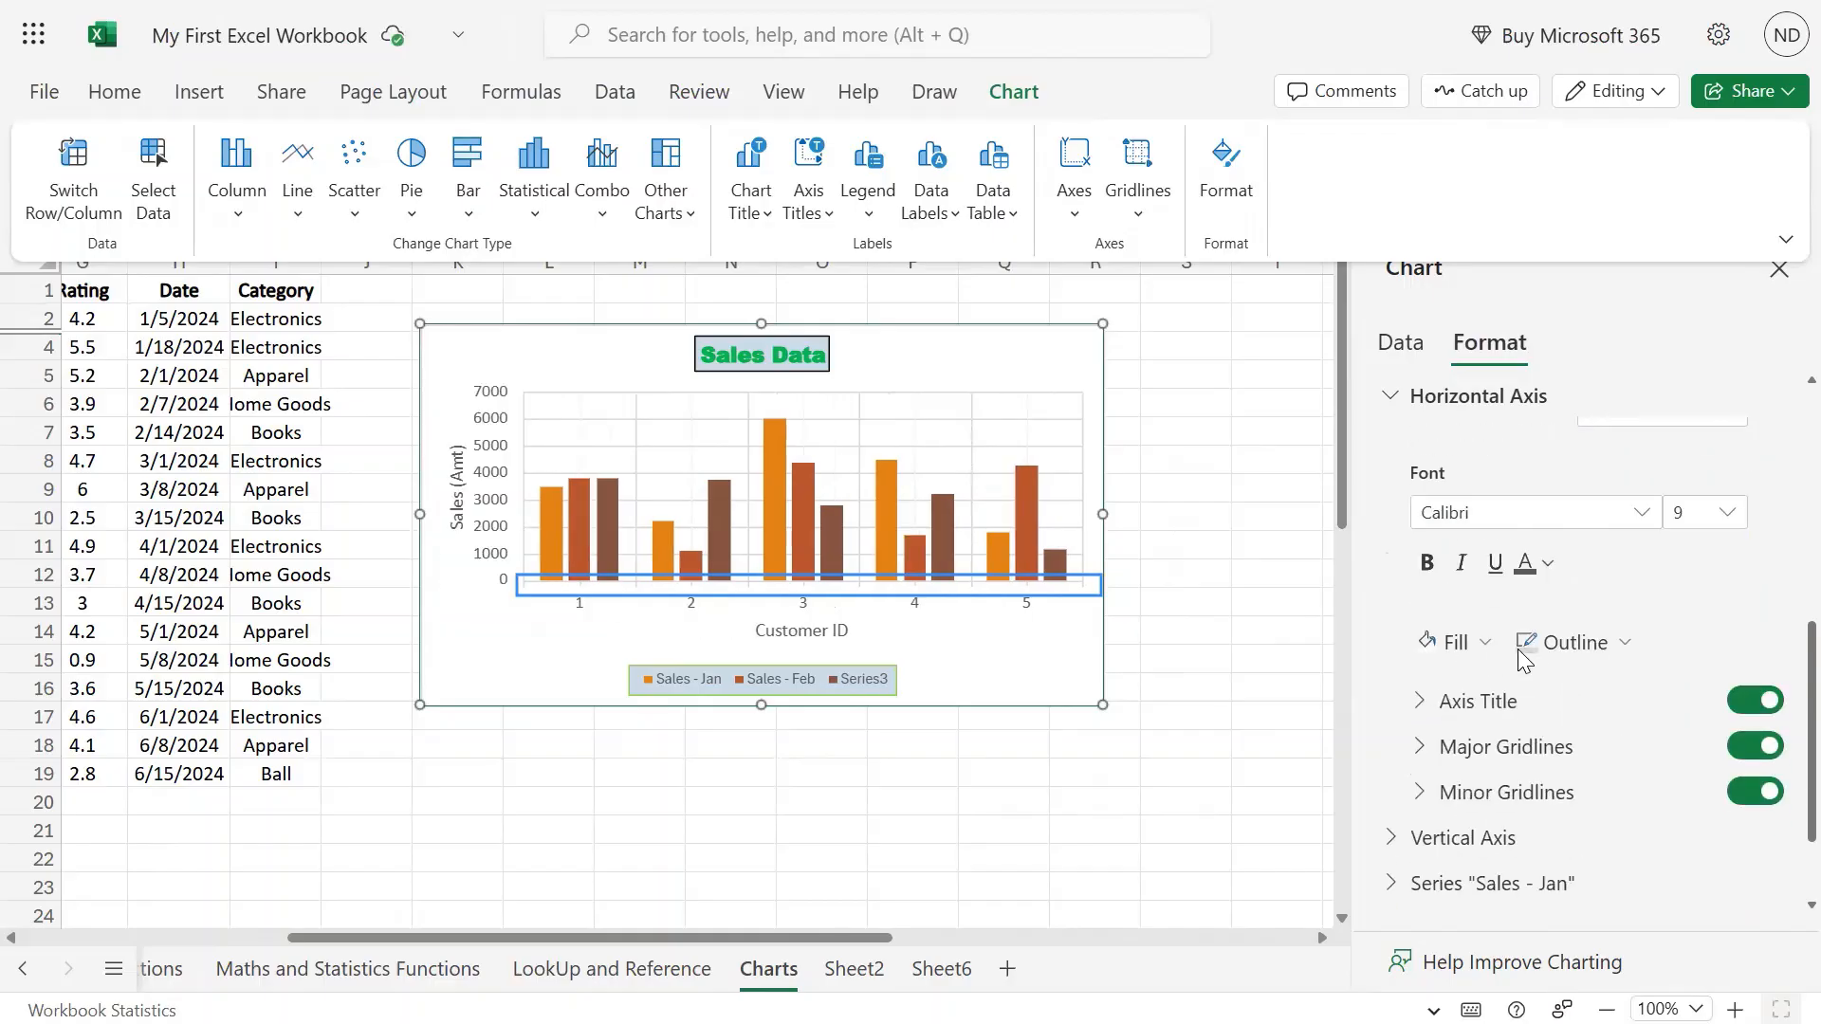
scroll(1523, 655, up, 4)
scroll(1549, 759, down, 3)
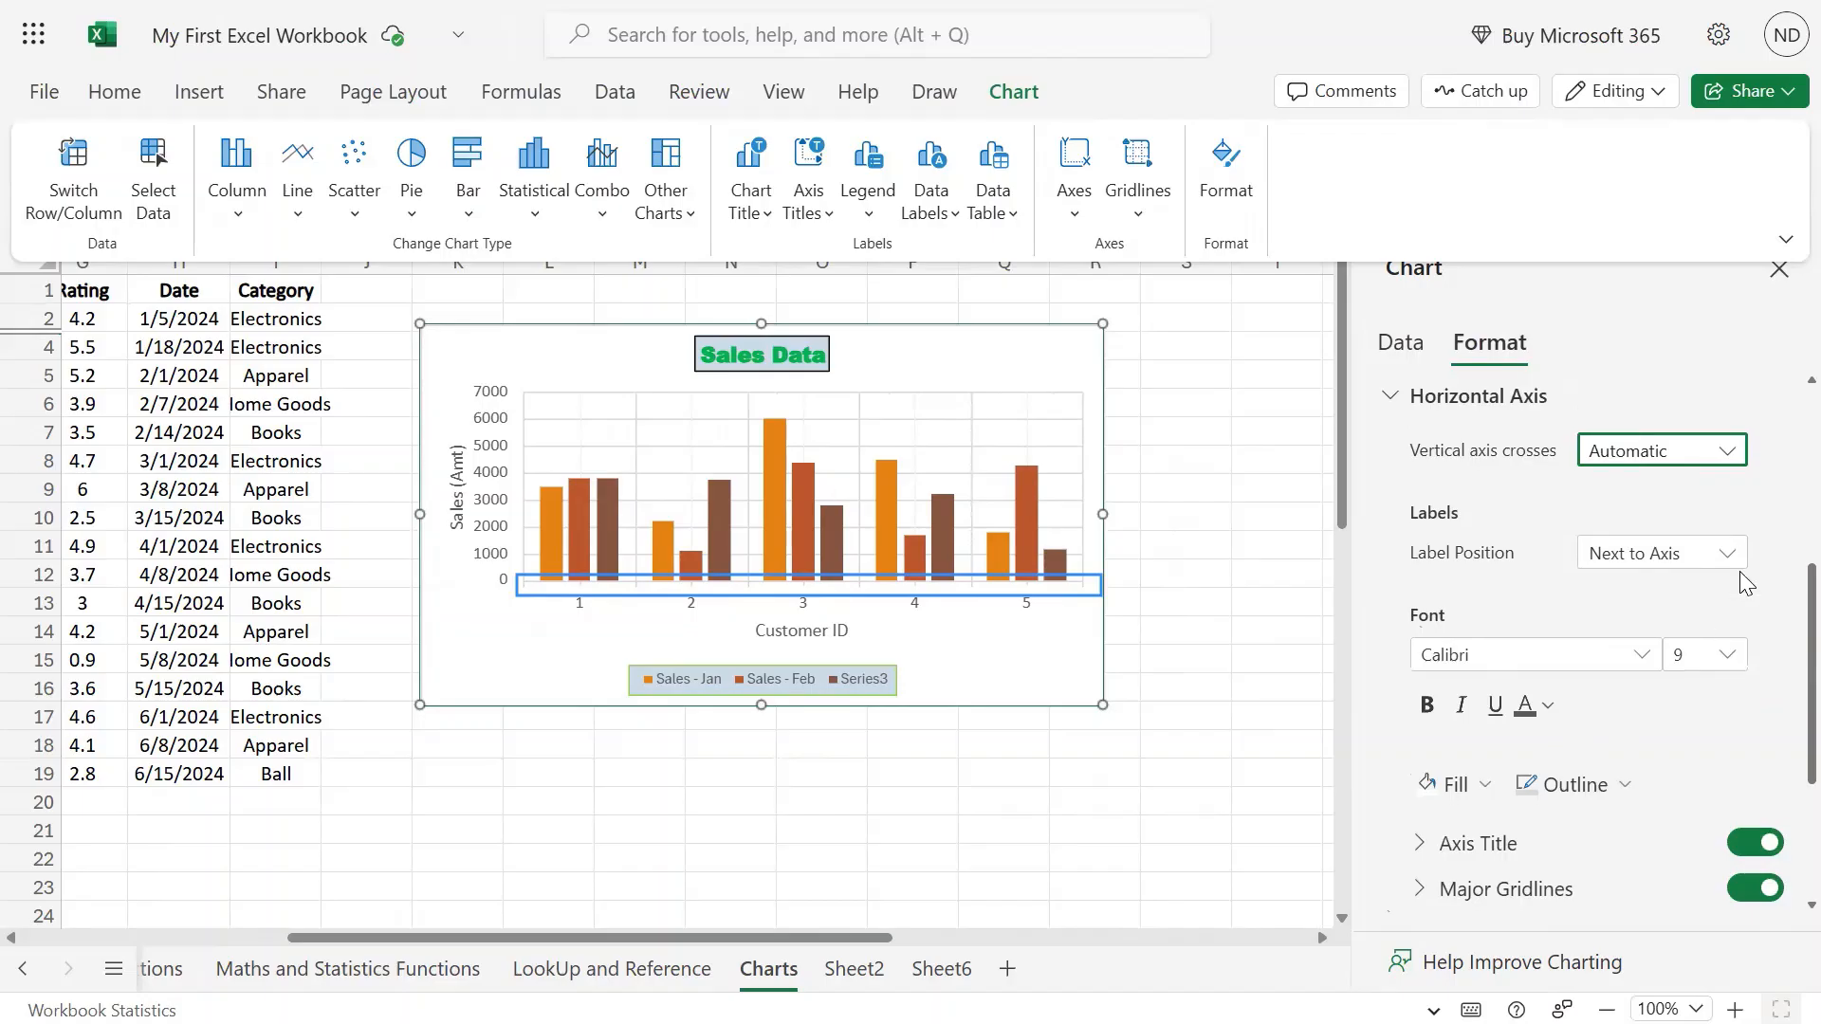
click(1712, 555)
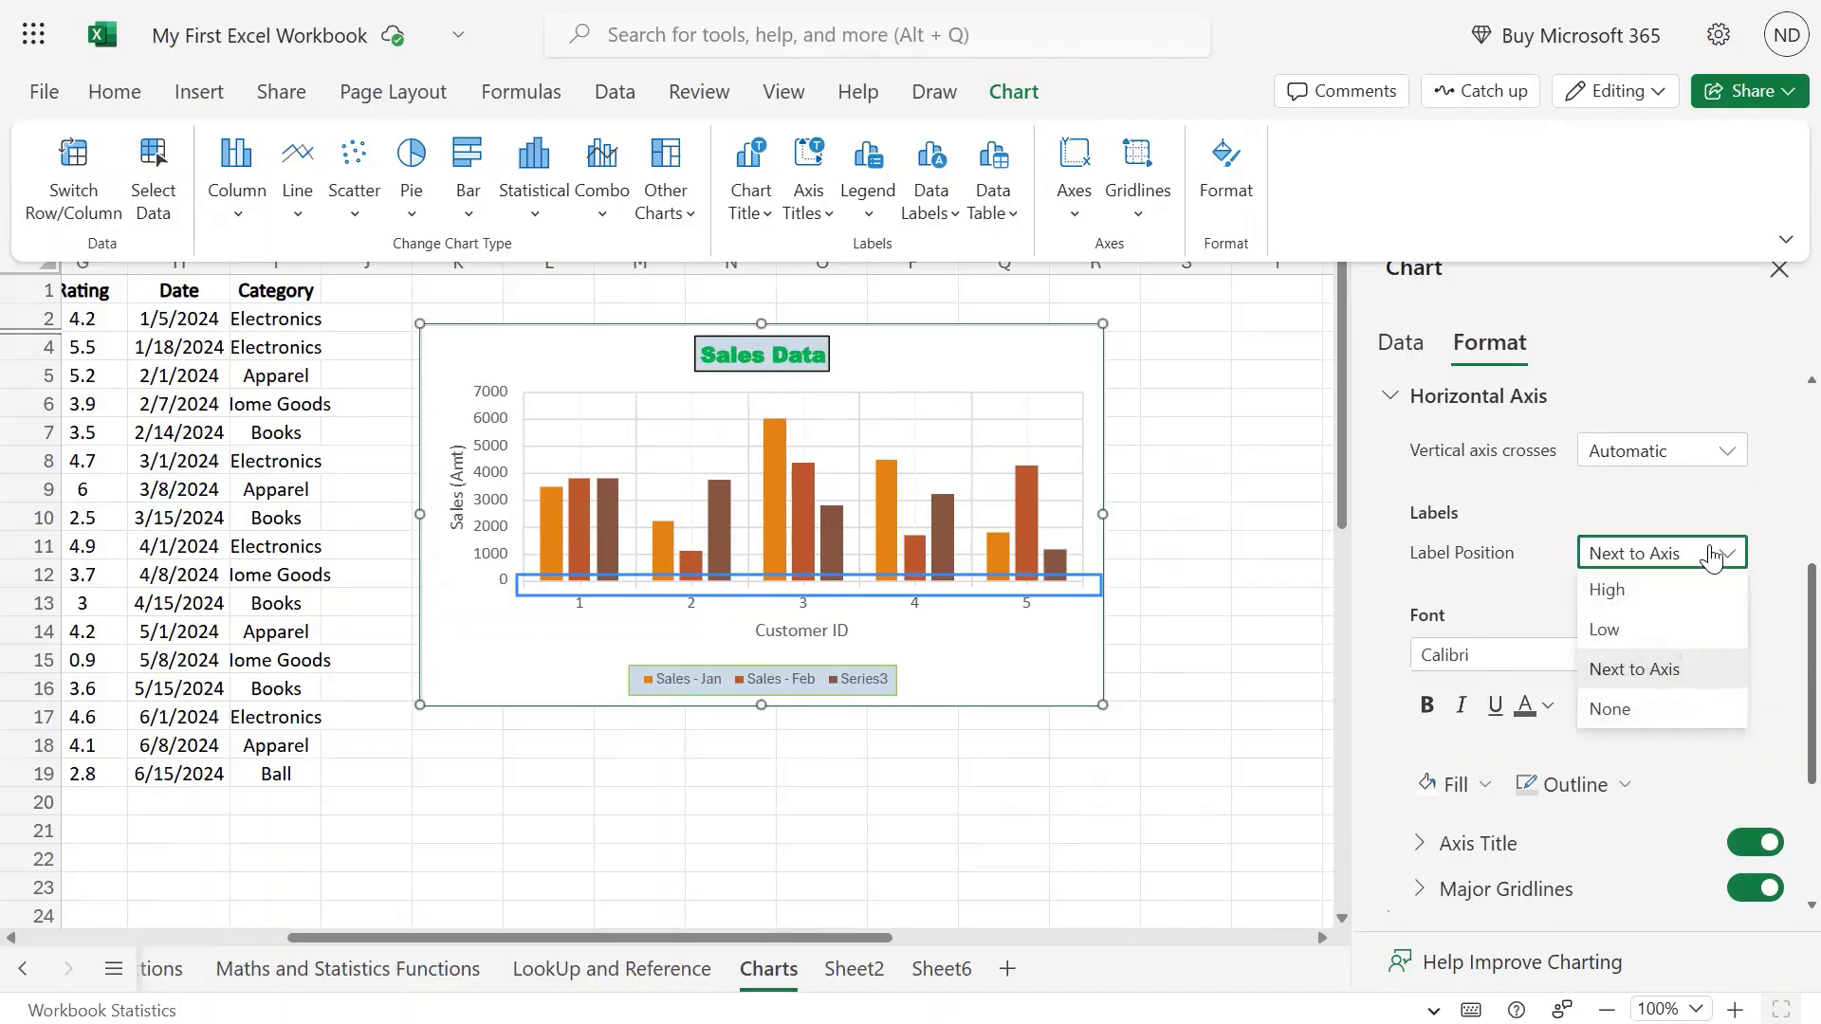
click(1639, 595)
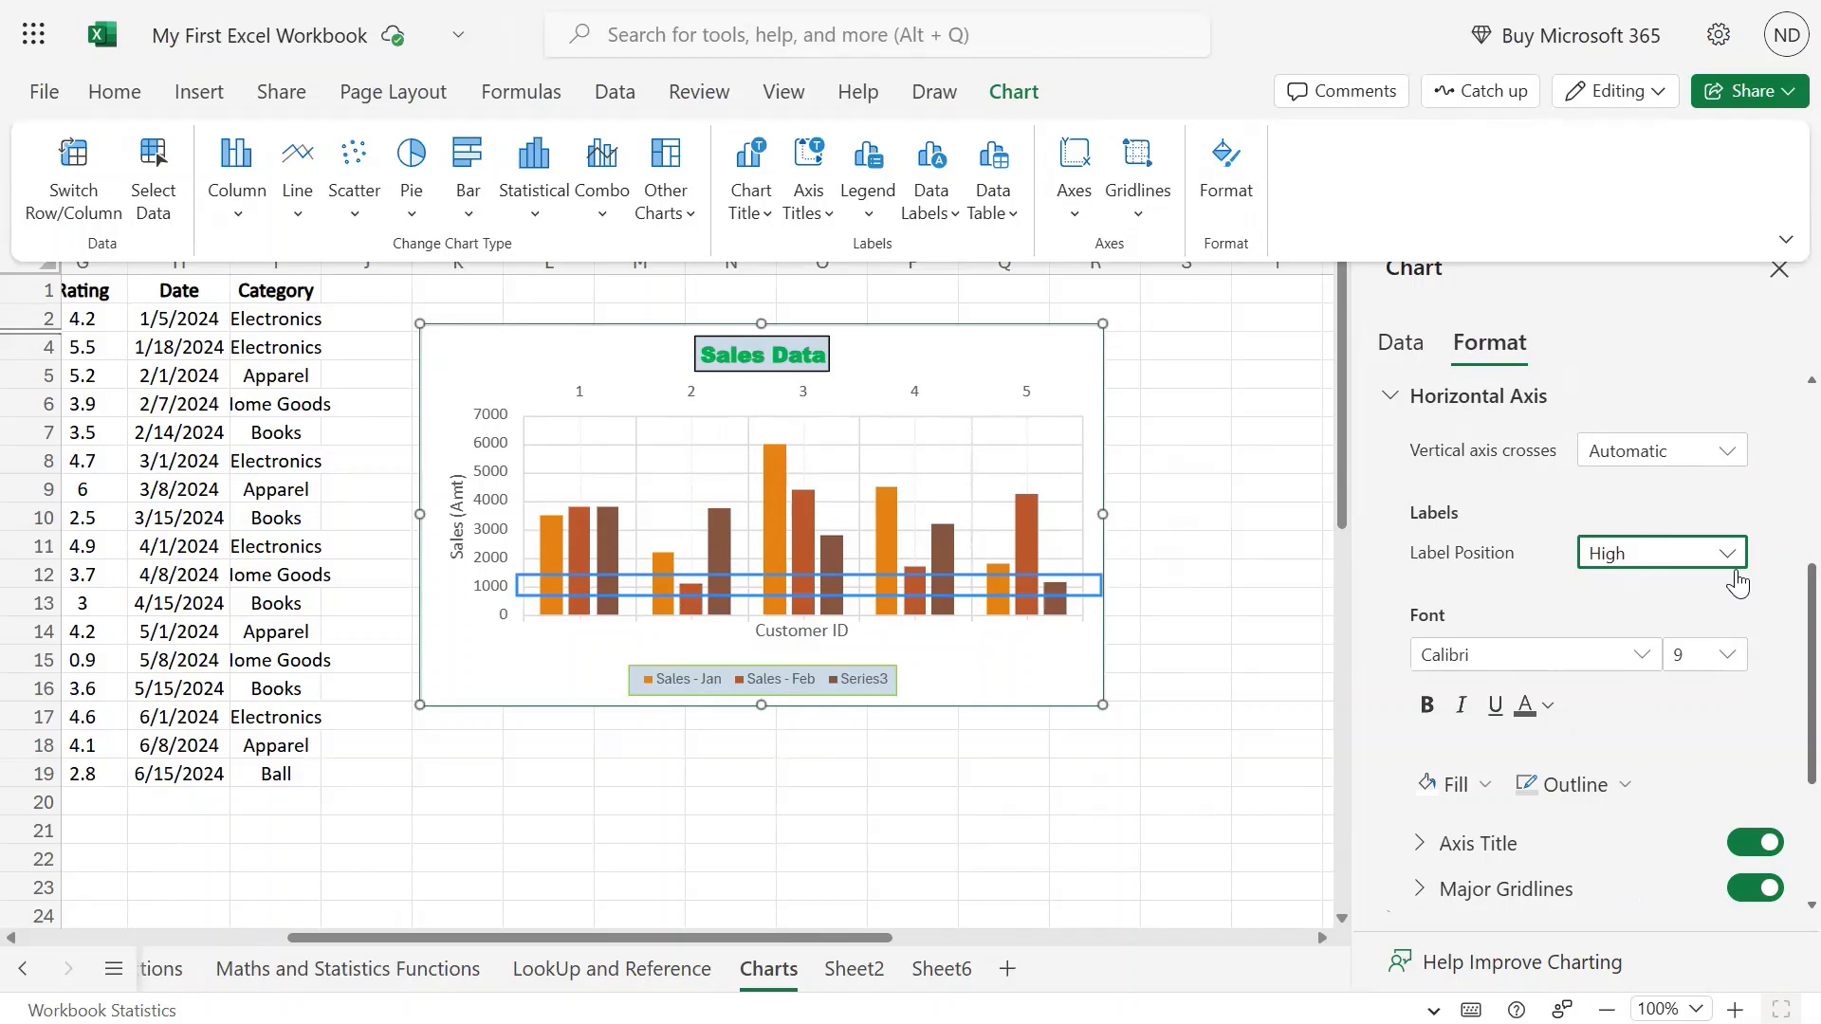
click(1724, 558)
click(1668, 627)
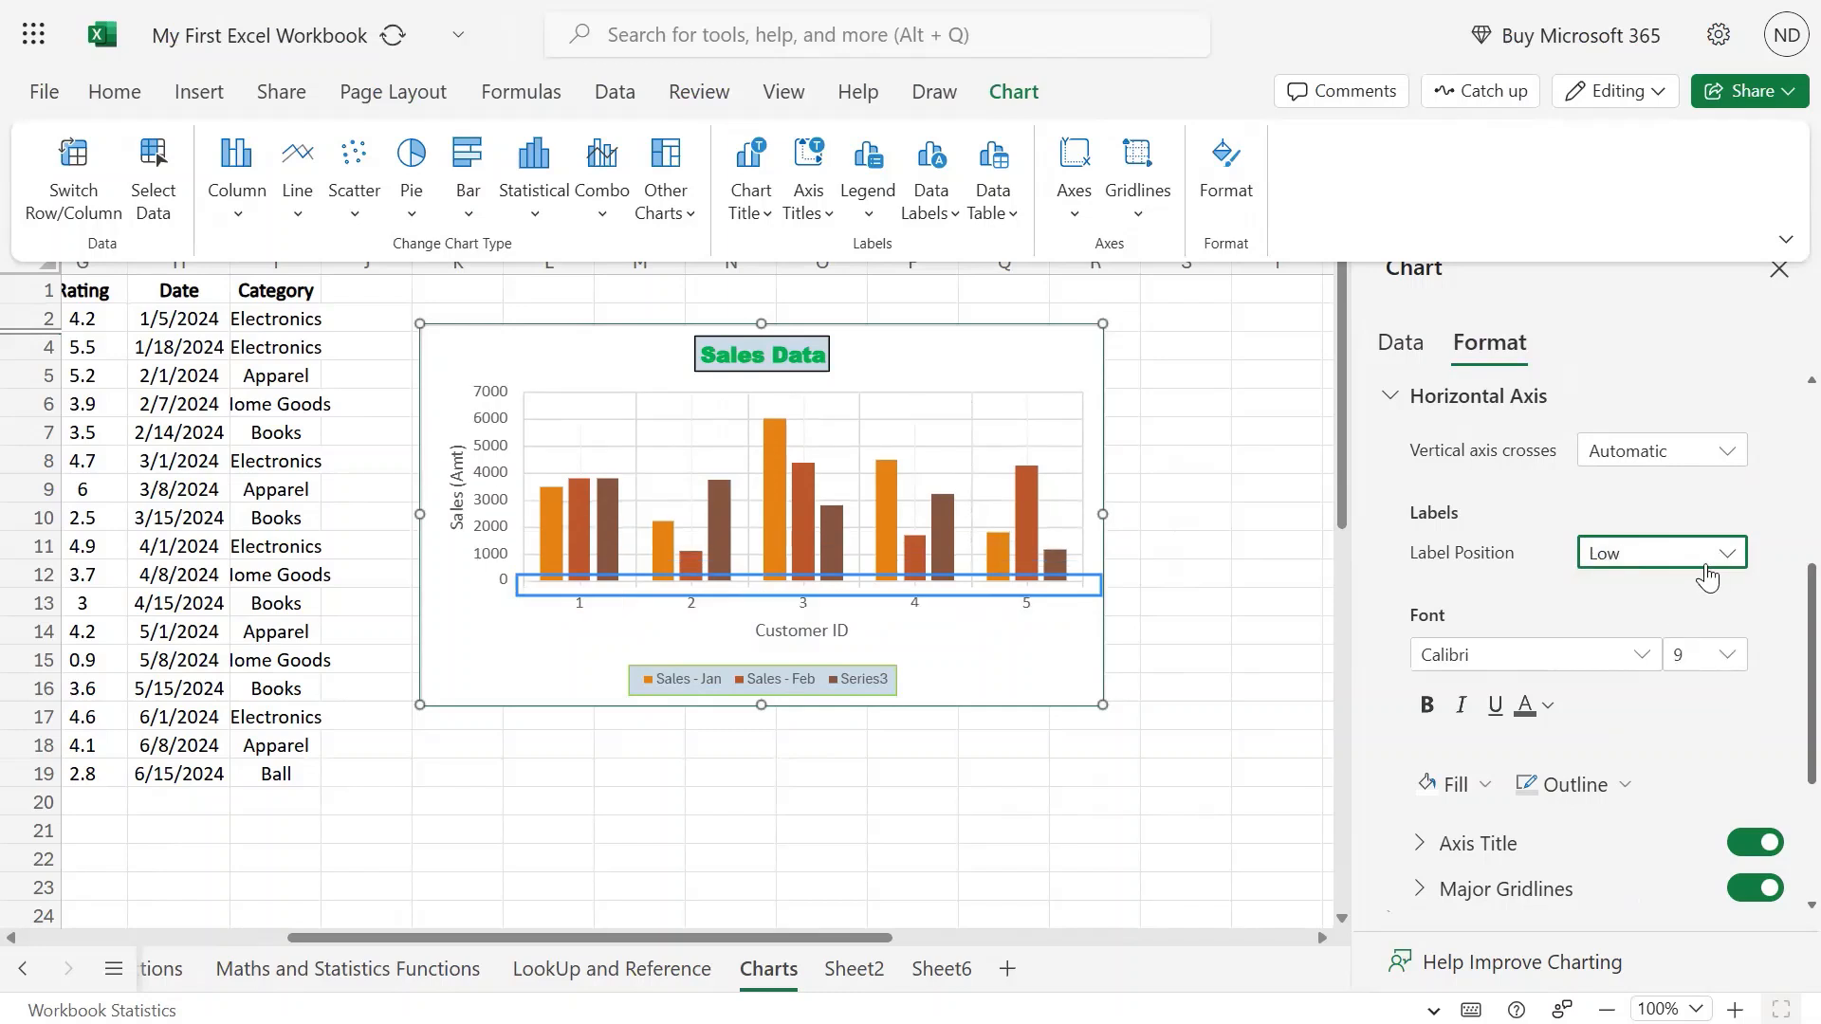
click(1706, 566)
click(1672, 669)
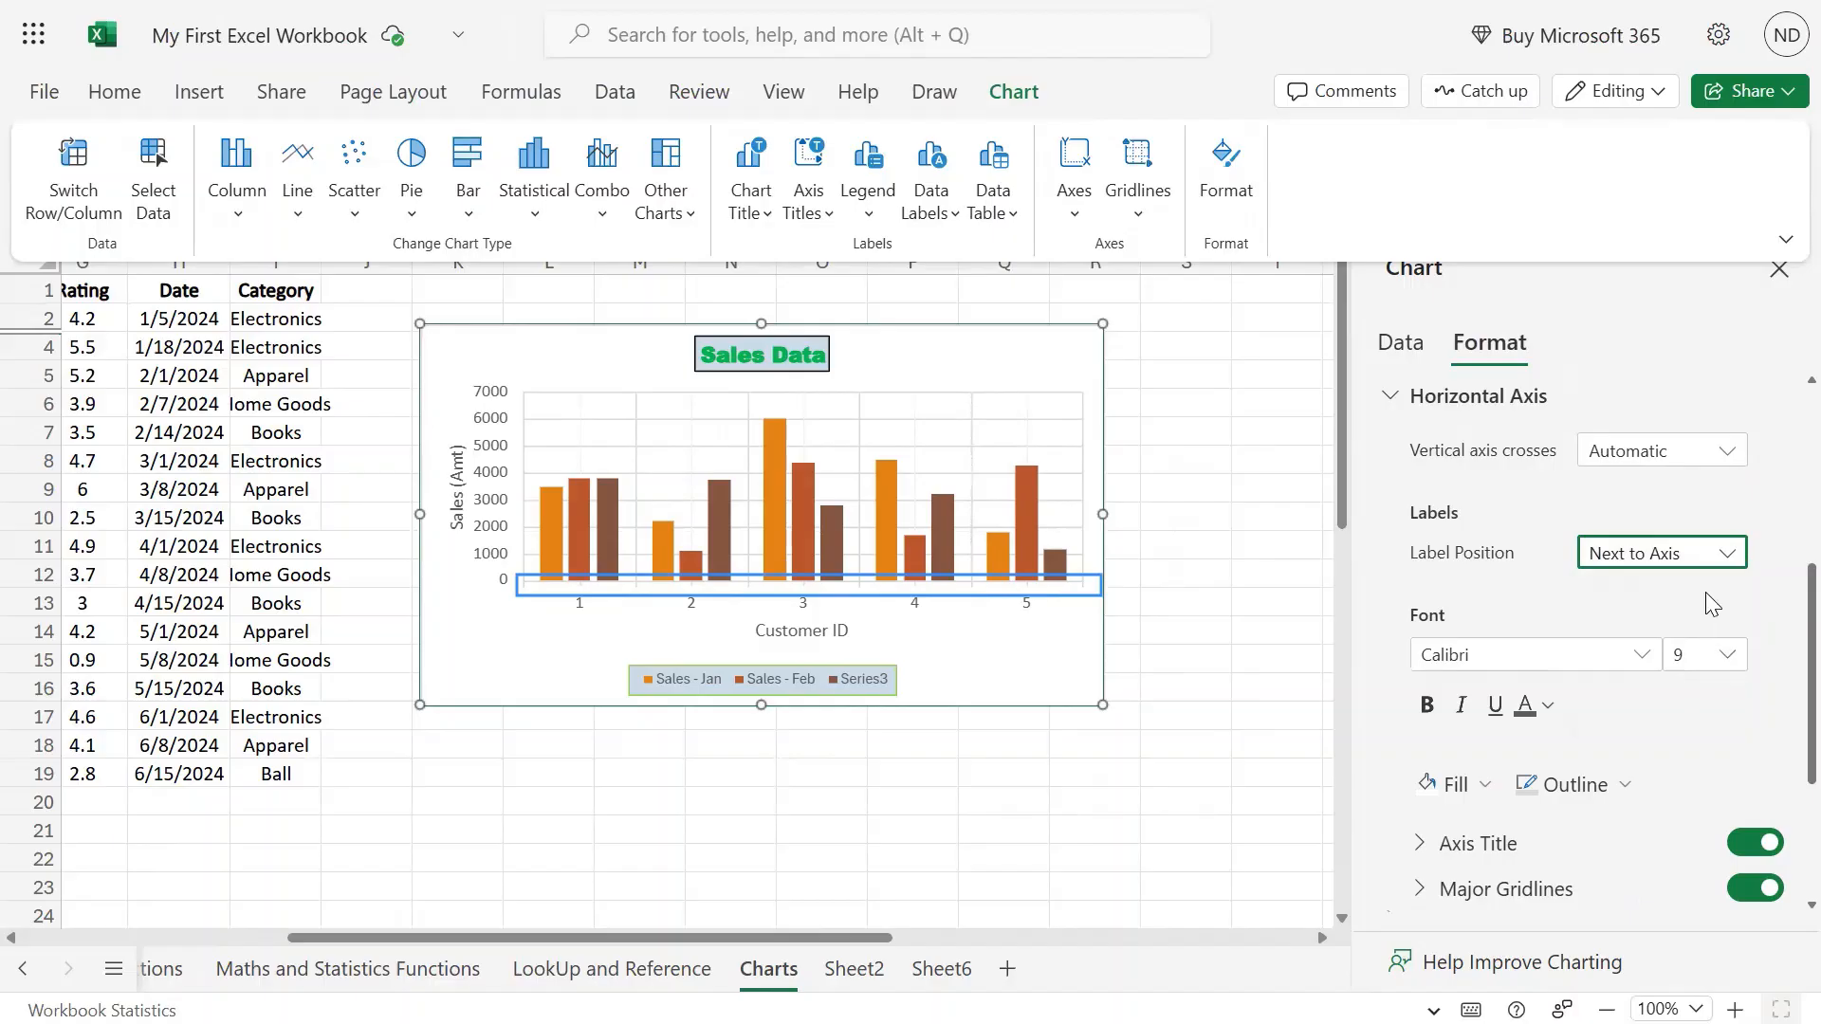
click(1713, 561)
click(1659, 711)
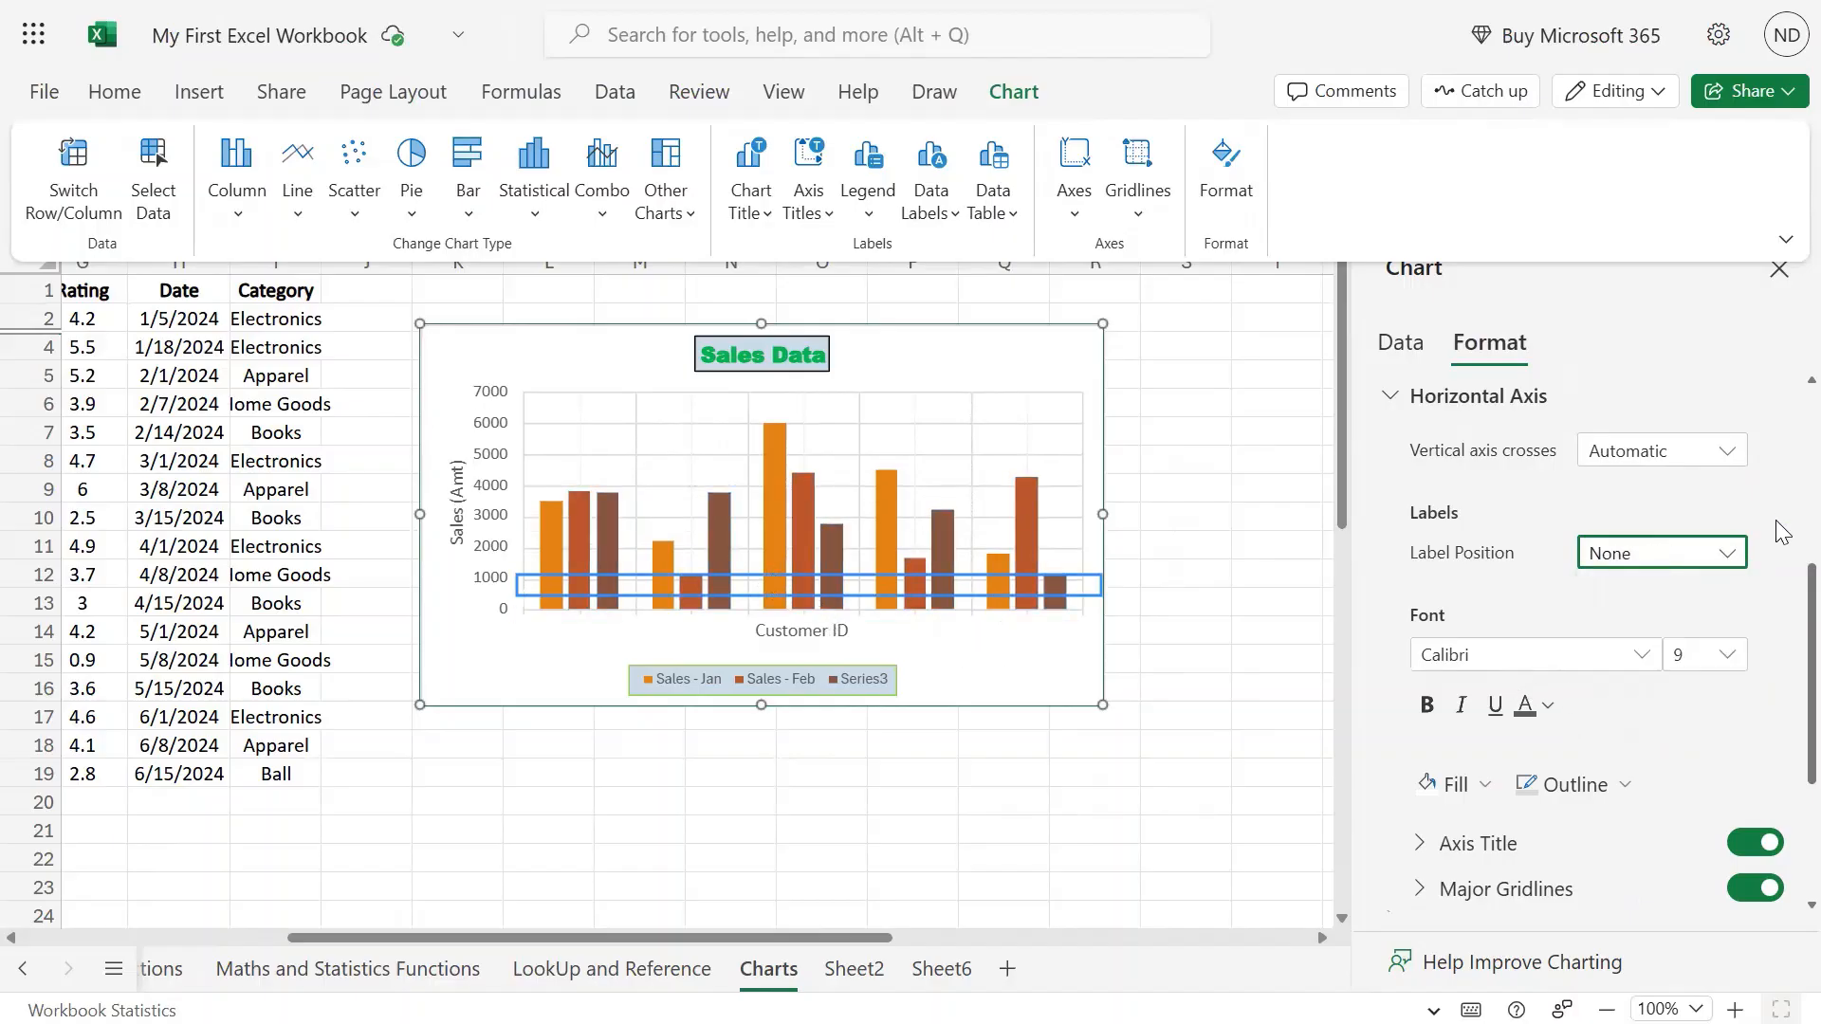
click(1710, 558)
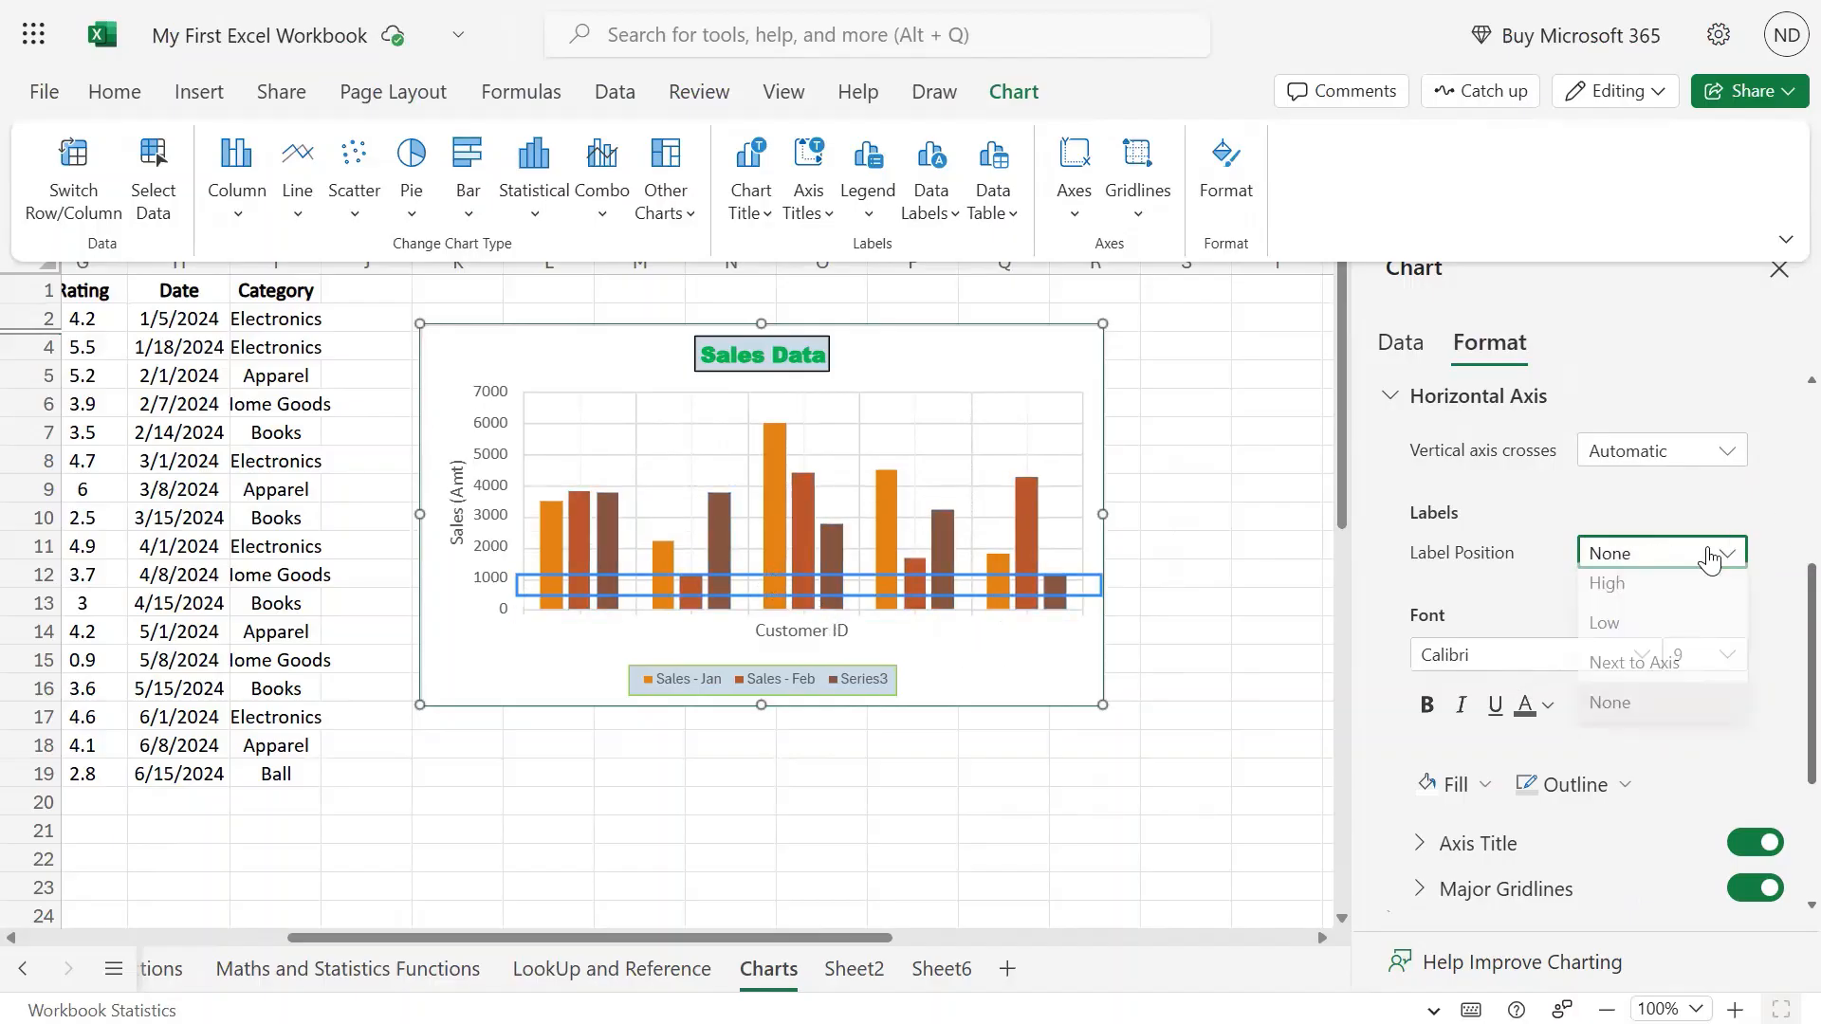
click(1679, 628)
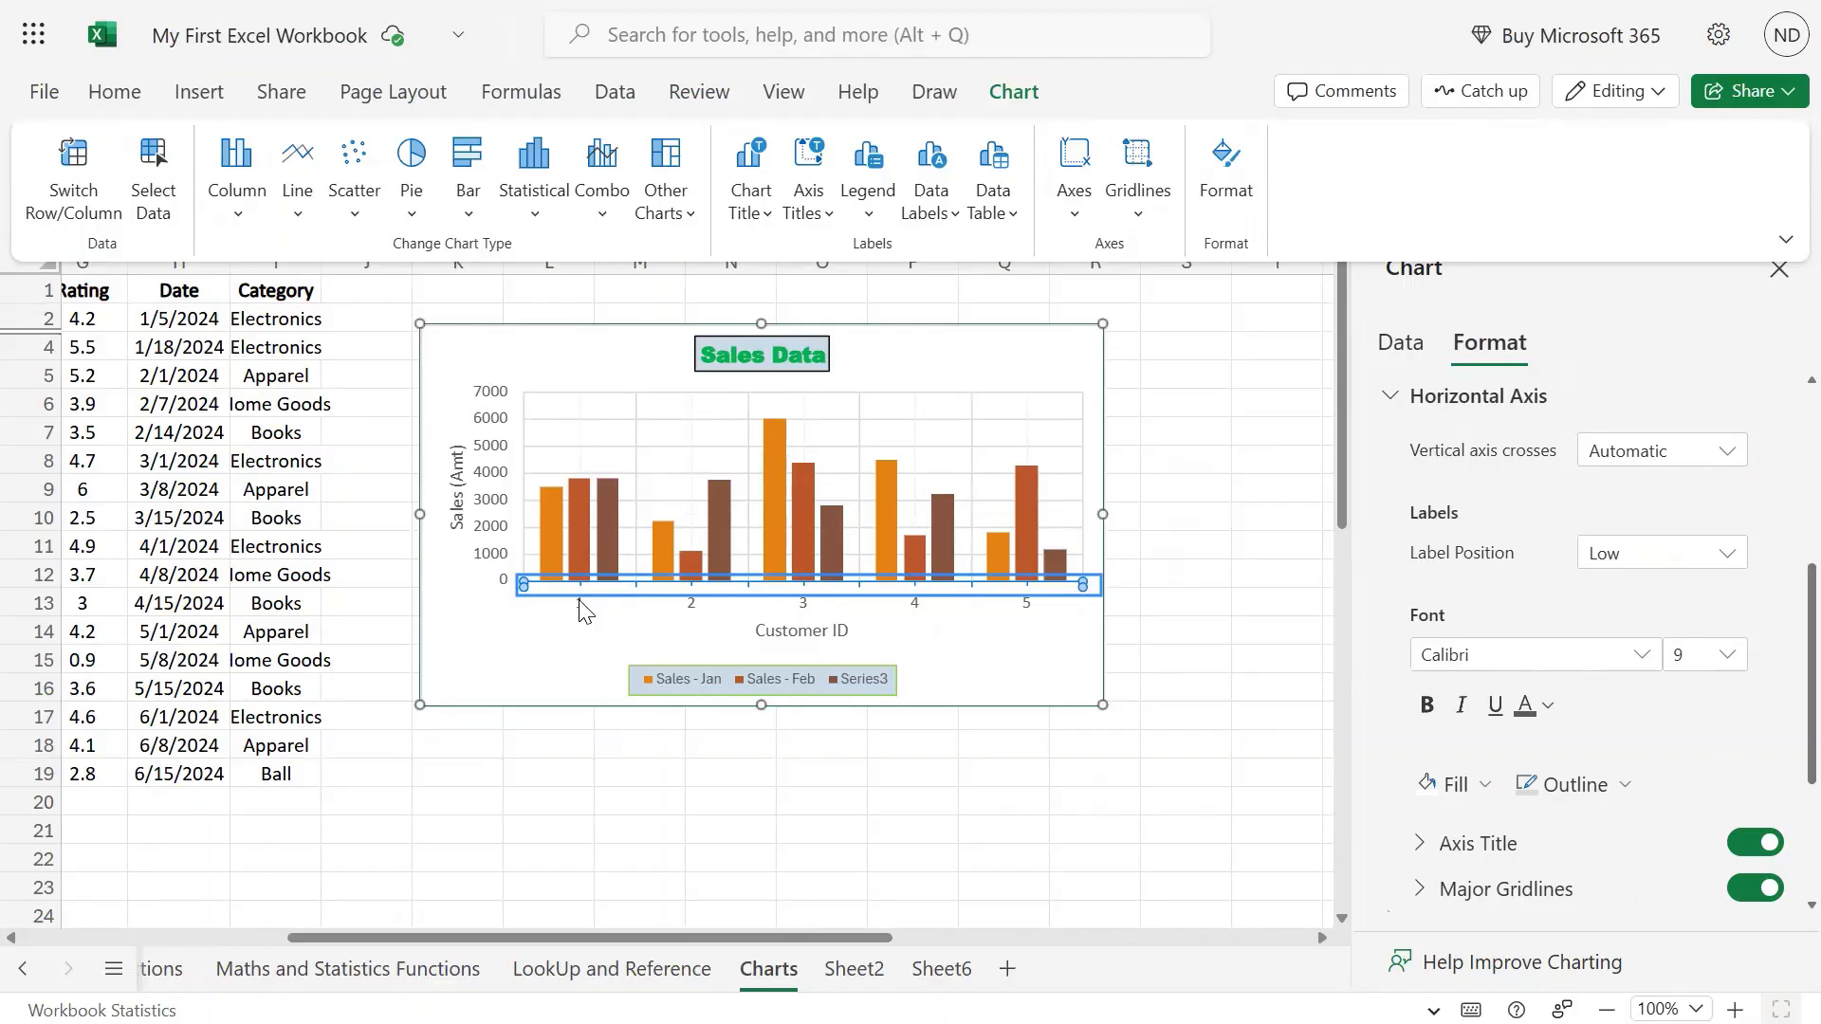
Select the horizontal axis and set its label font to MS PMincho.
click(579, 611)
click(1293, 591)
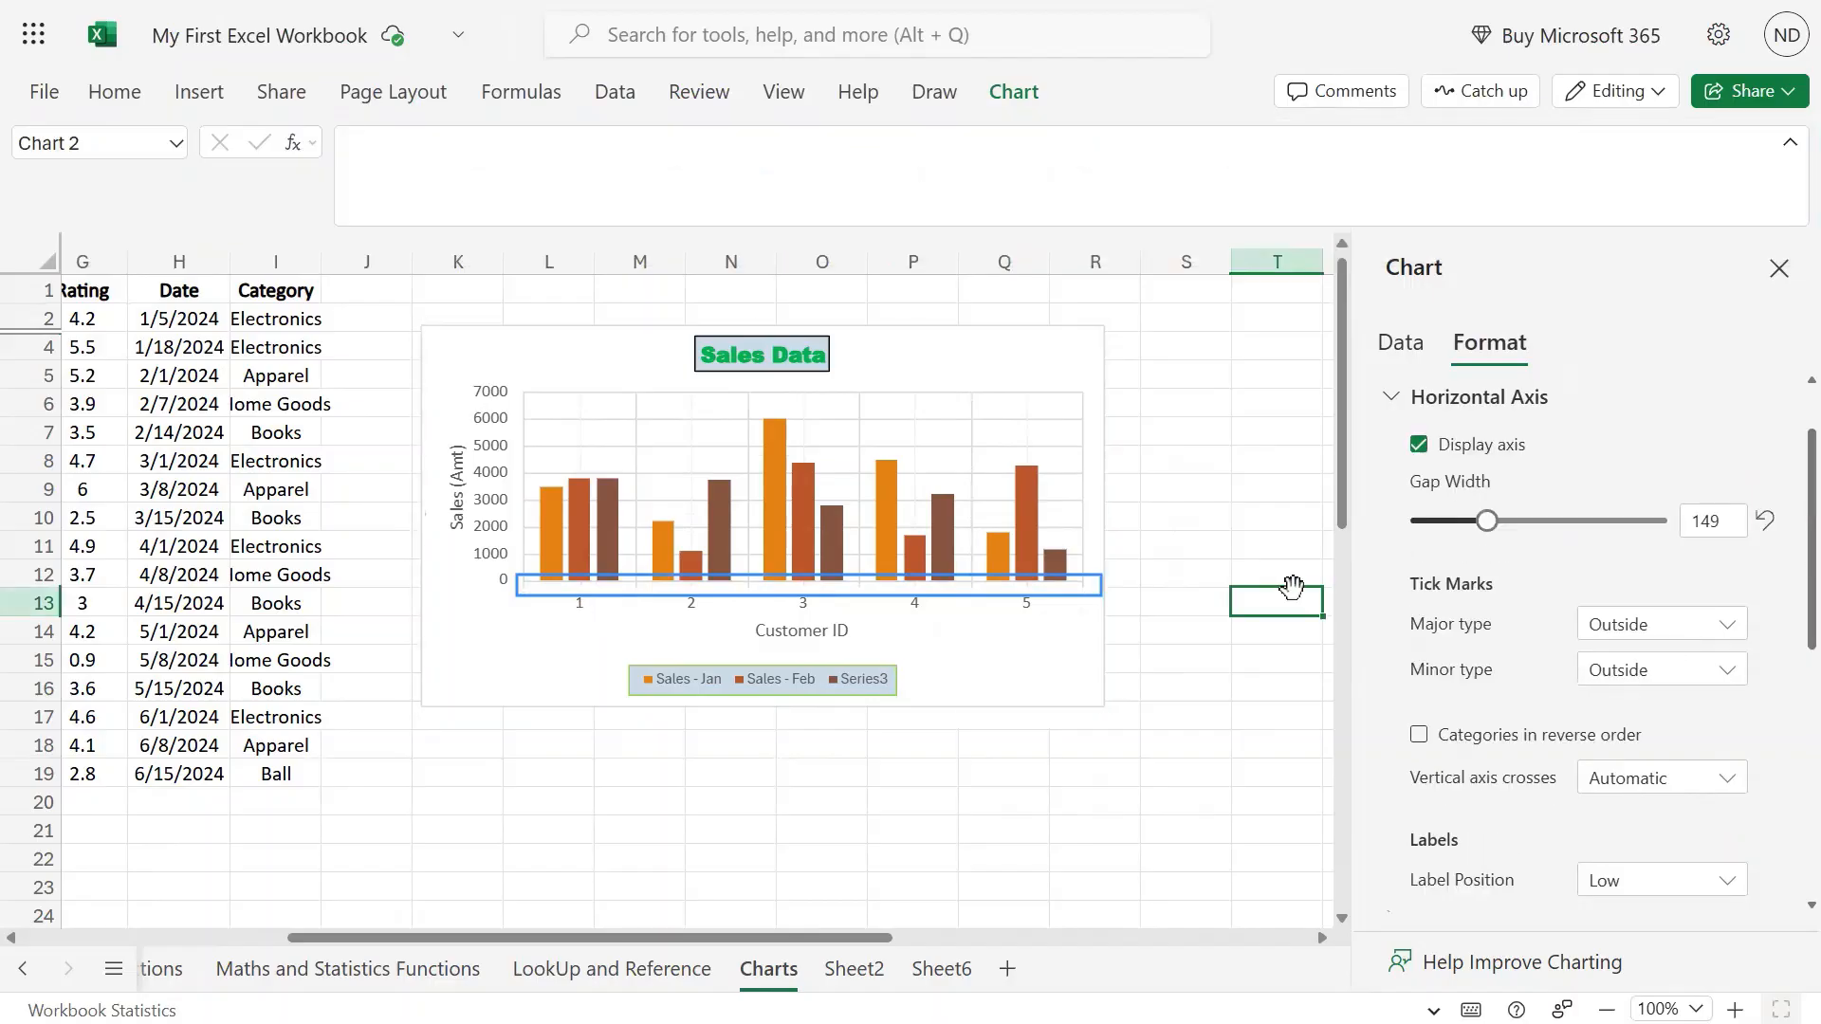
click(1033, 609)
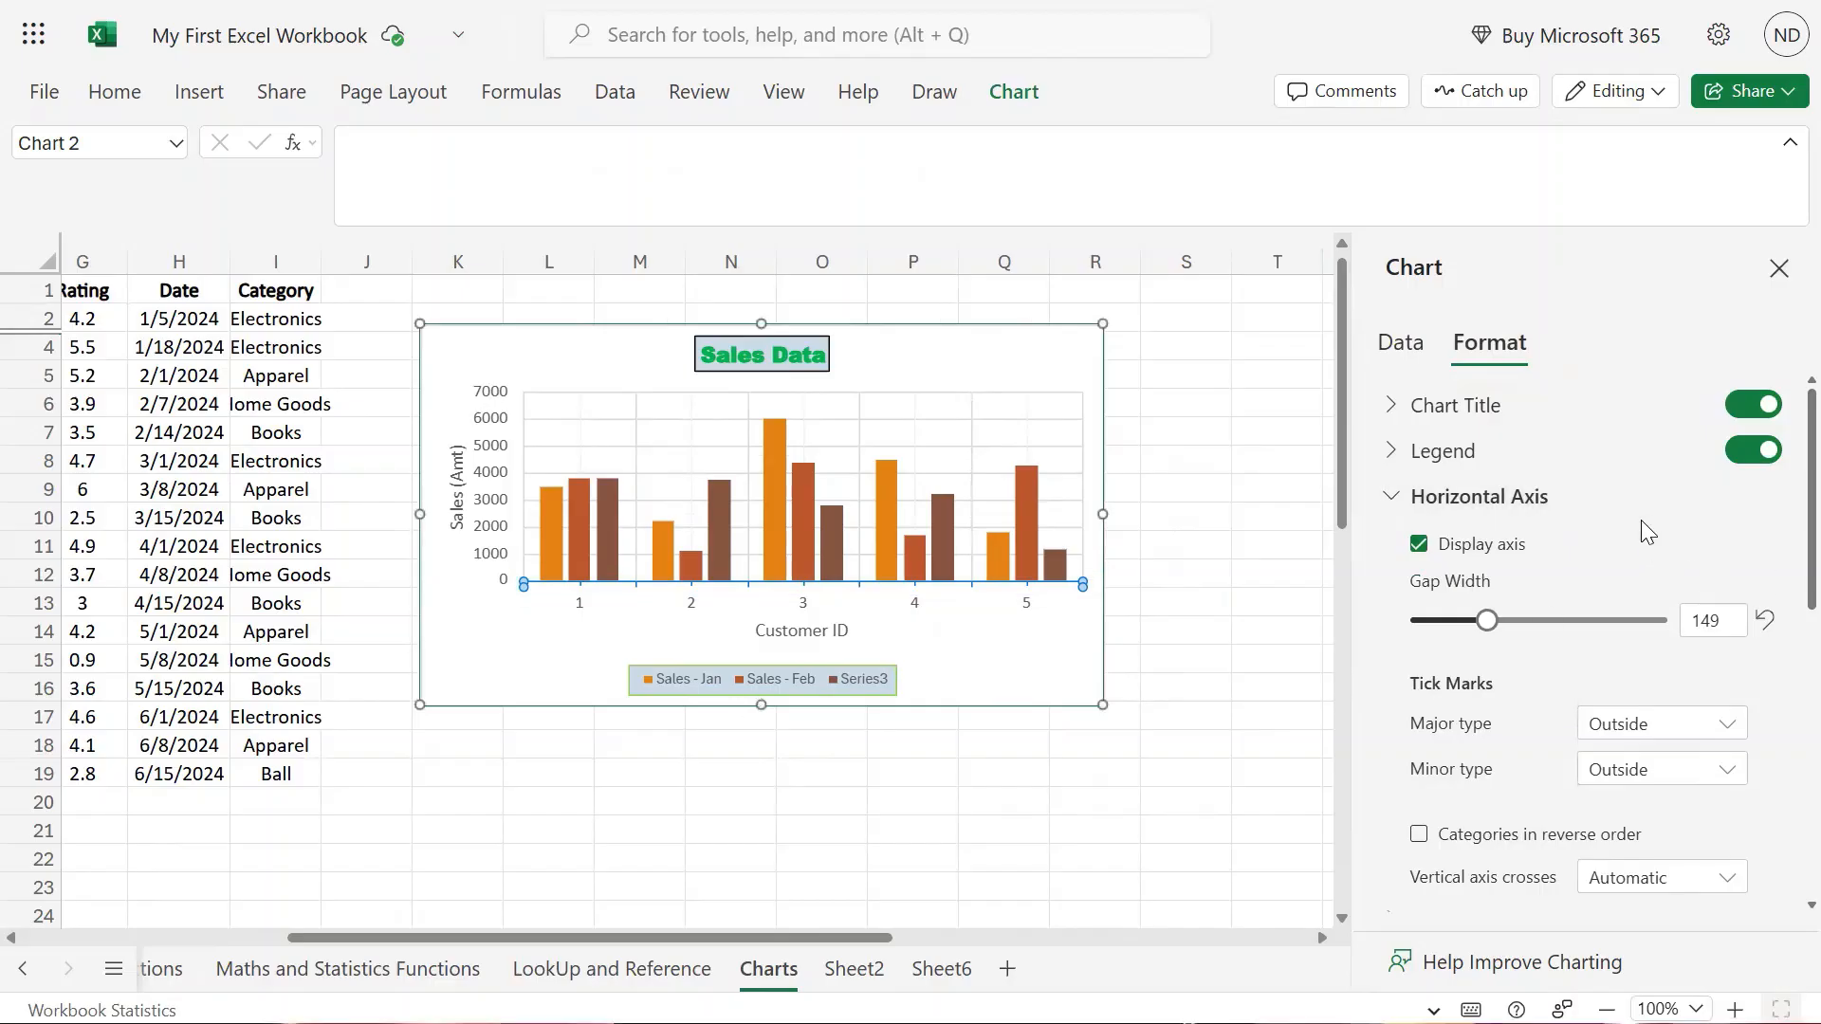
scroll(1648, 532, down, 3)
click(1478, 555)
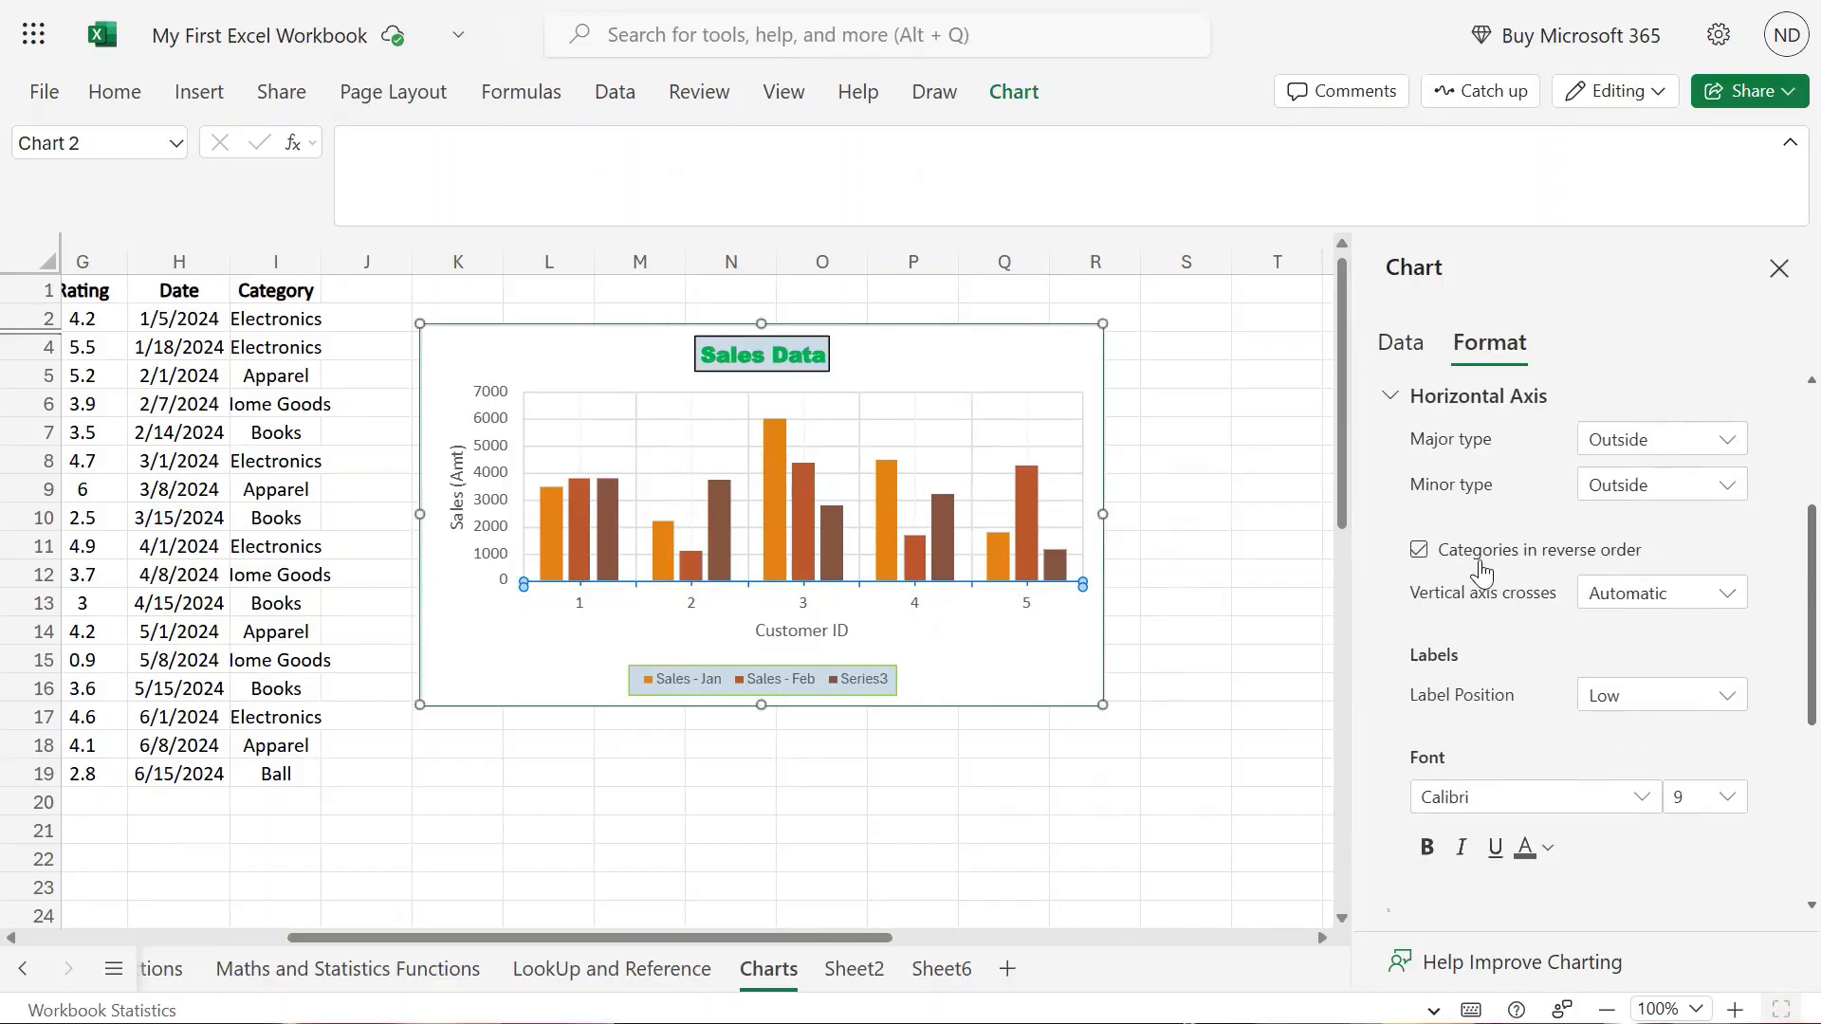
scroll(1528, 610, down, 2)
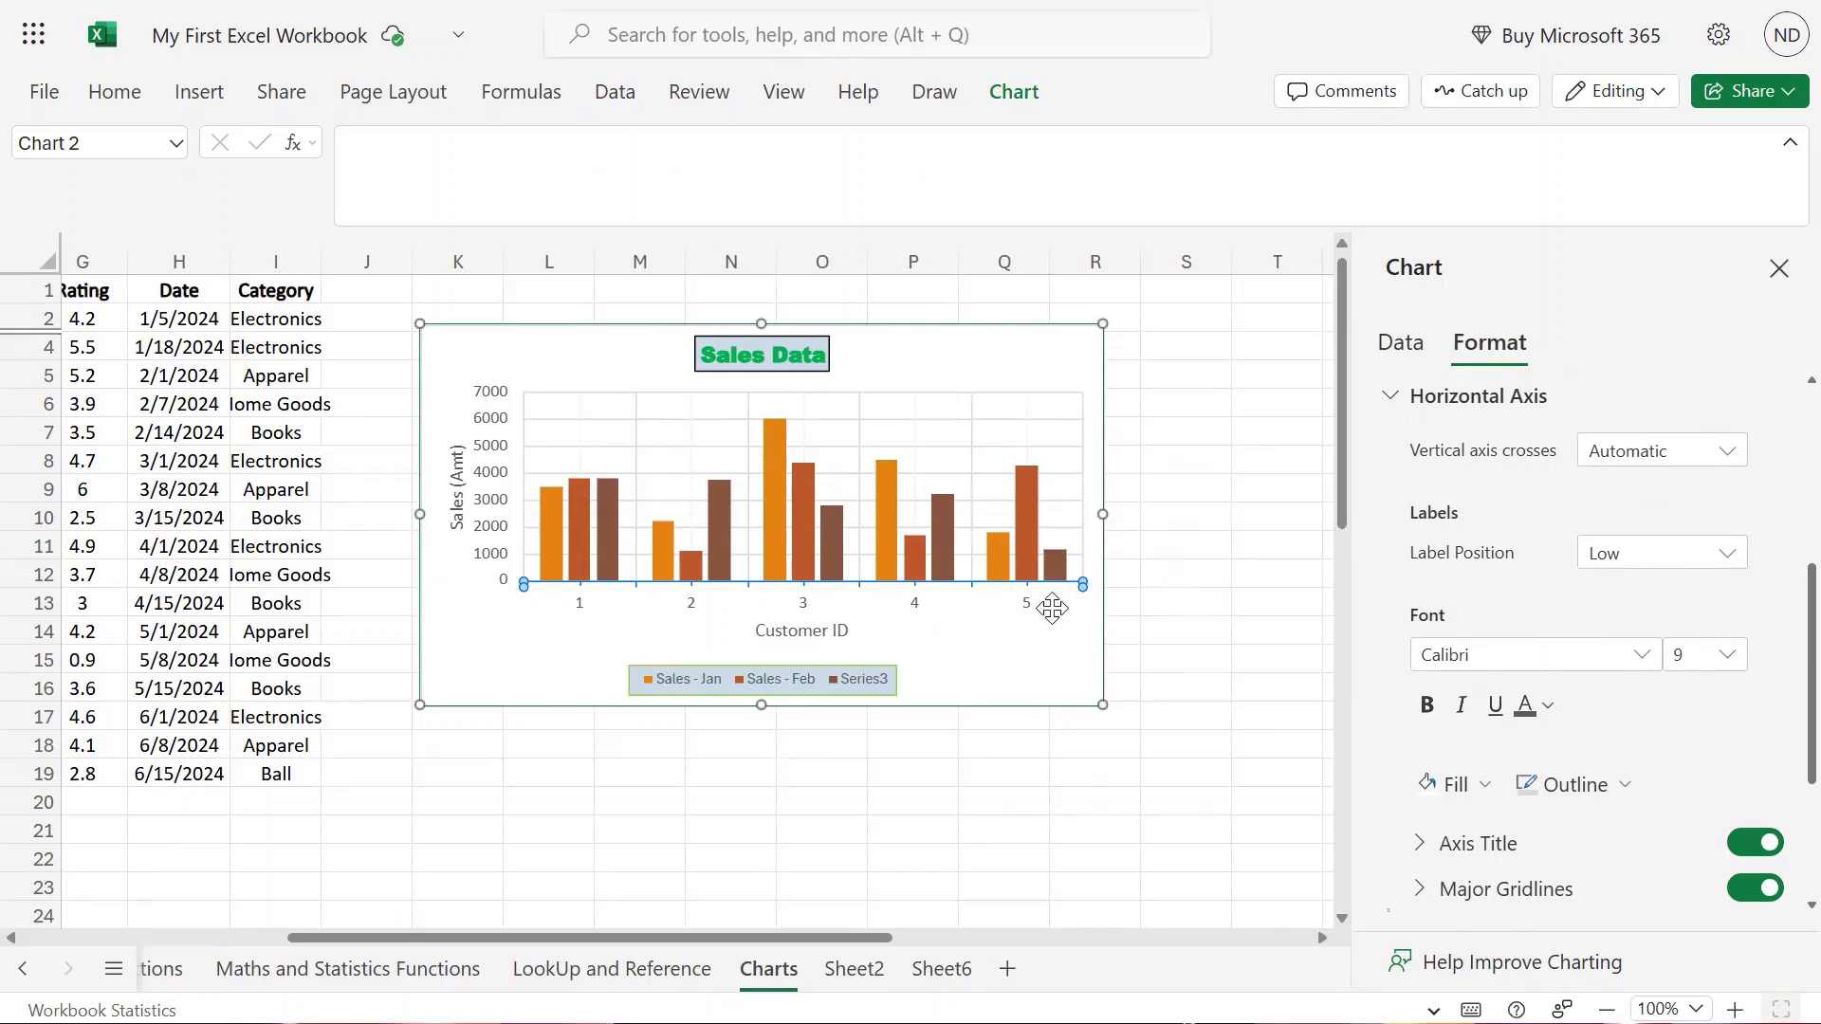
click(1644, 657)
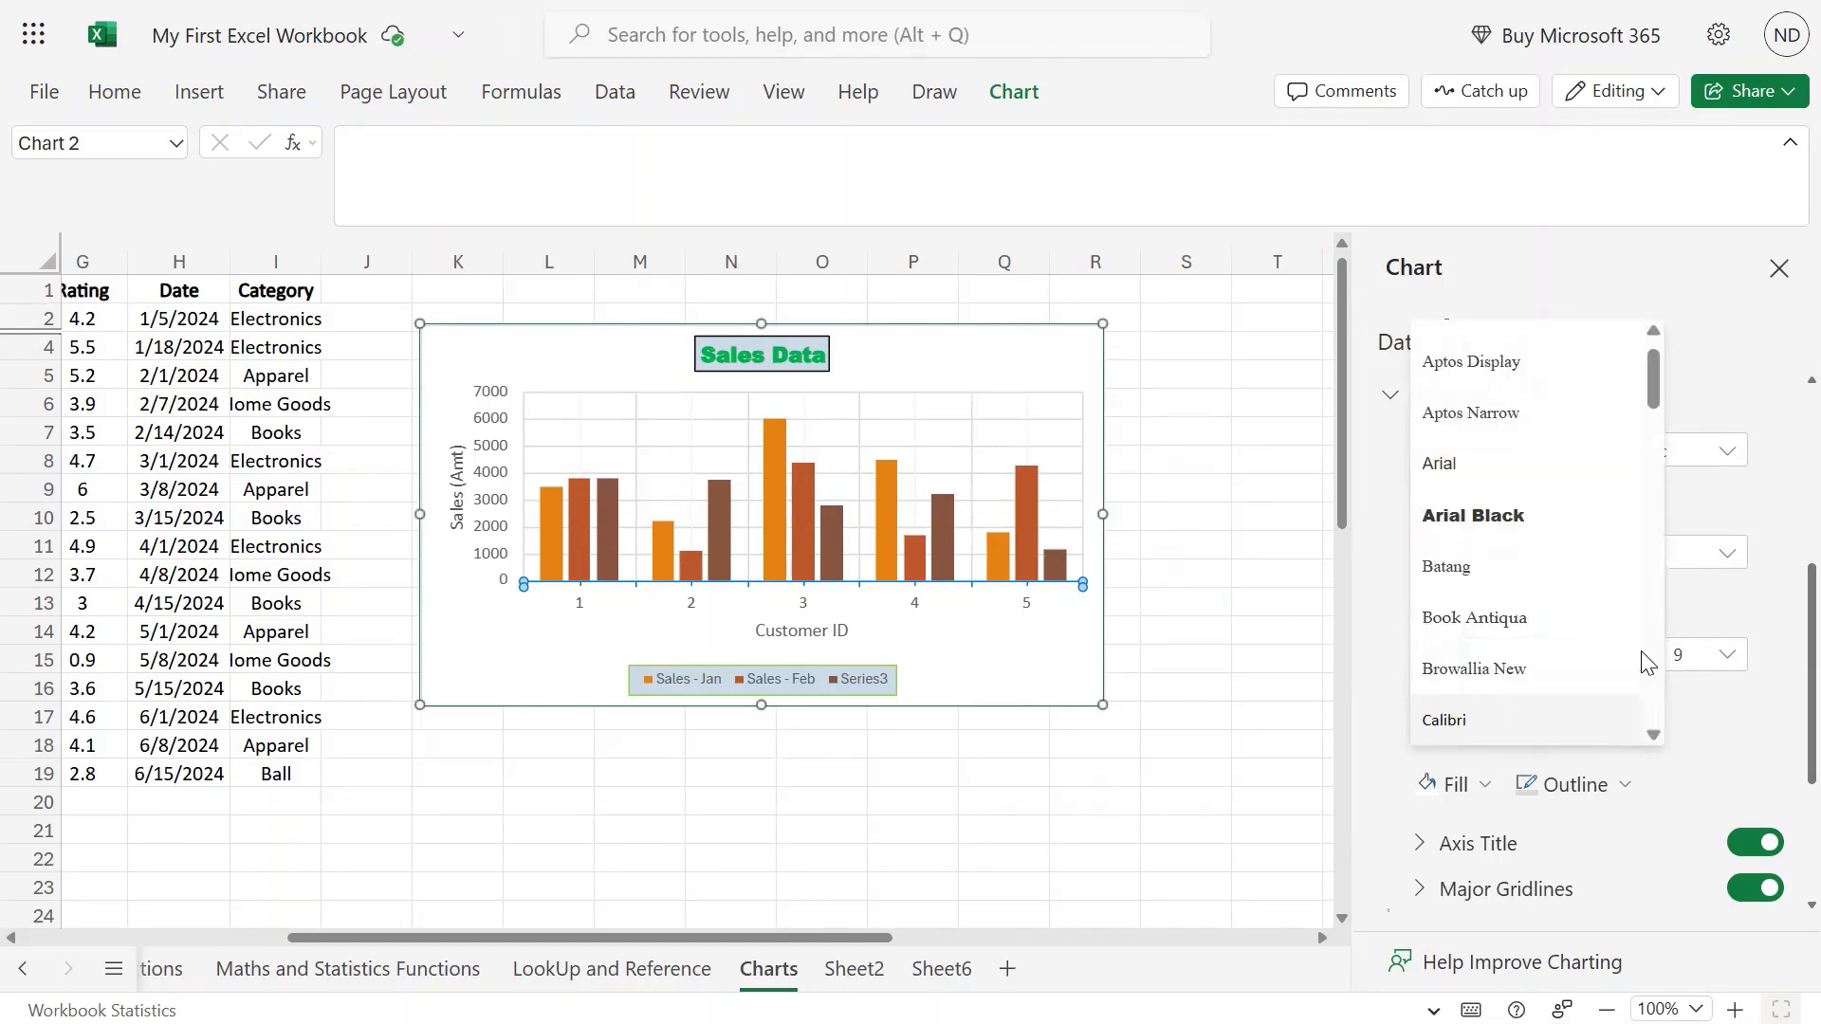
scroll(1579, 592, up, 1)
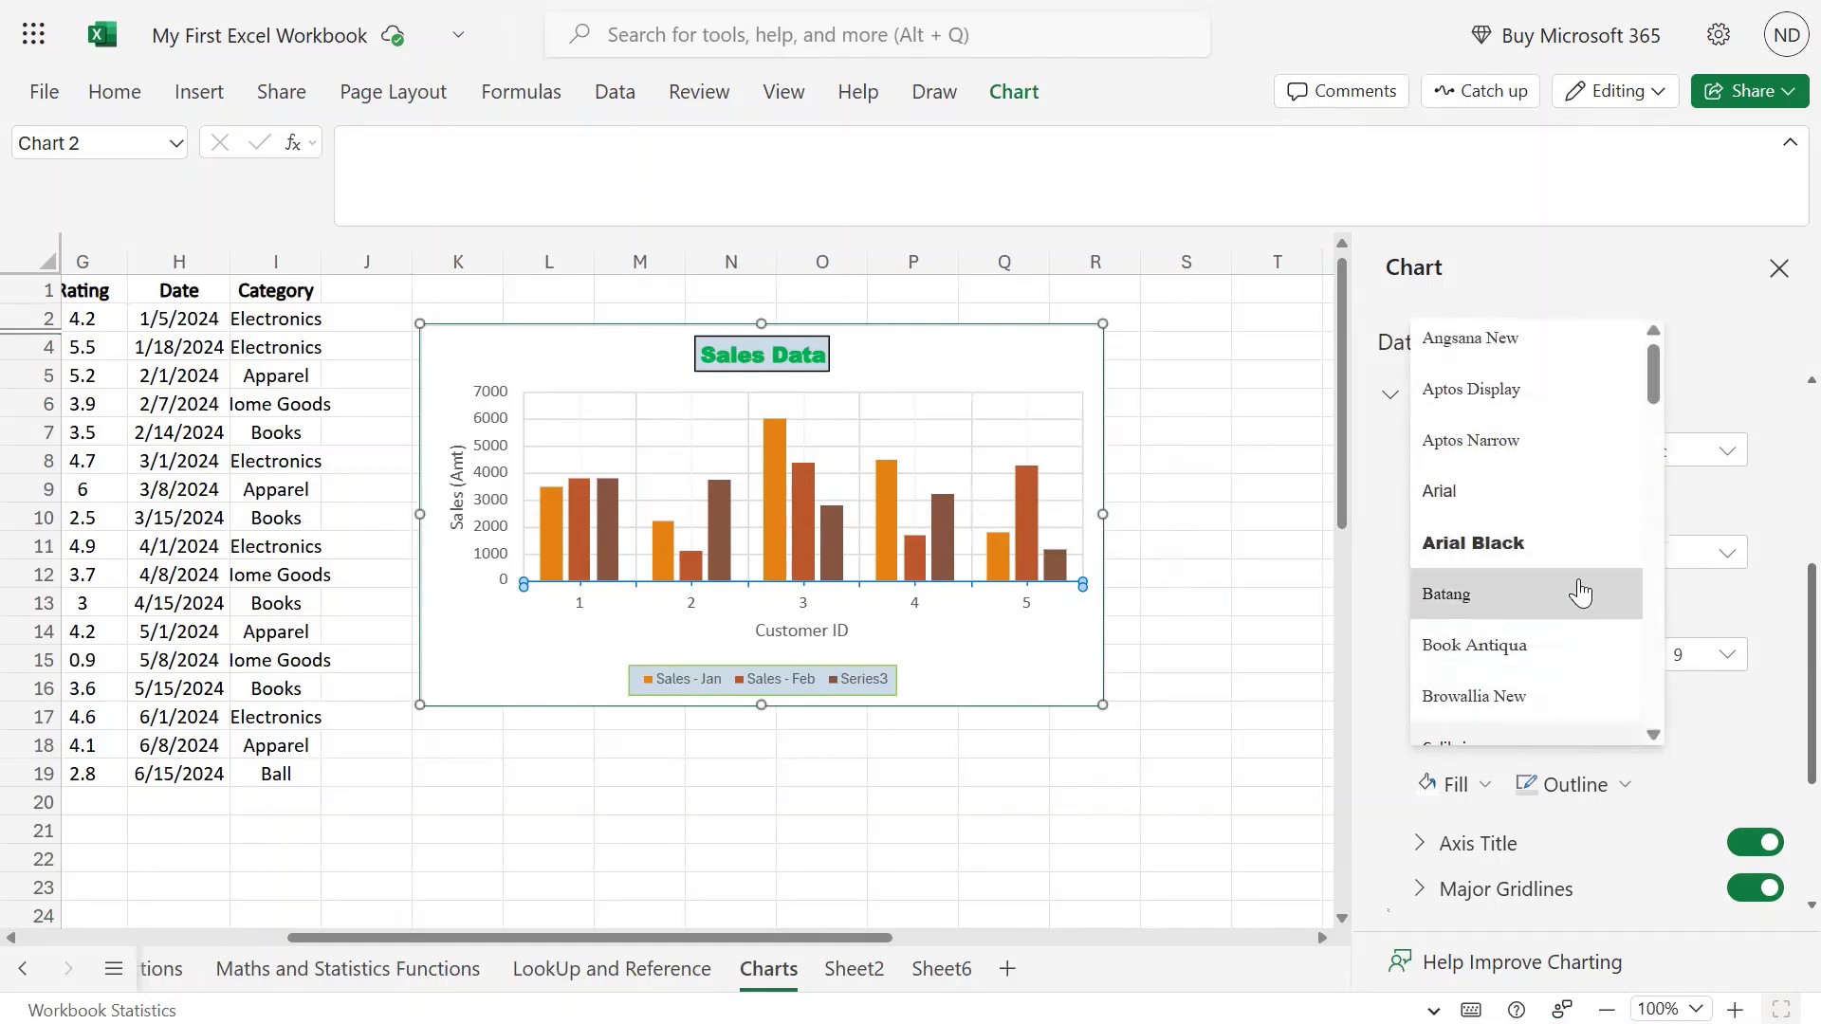
scroll(1579, 593, down, 8)
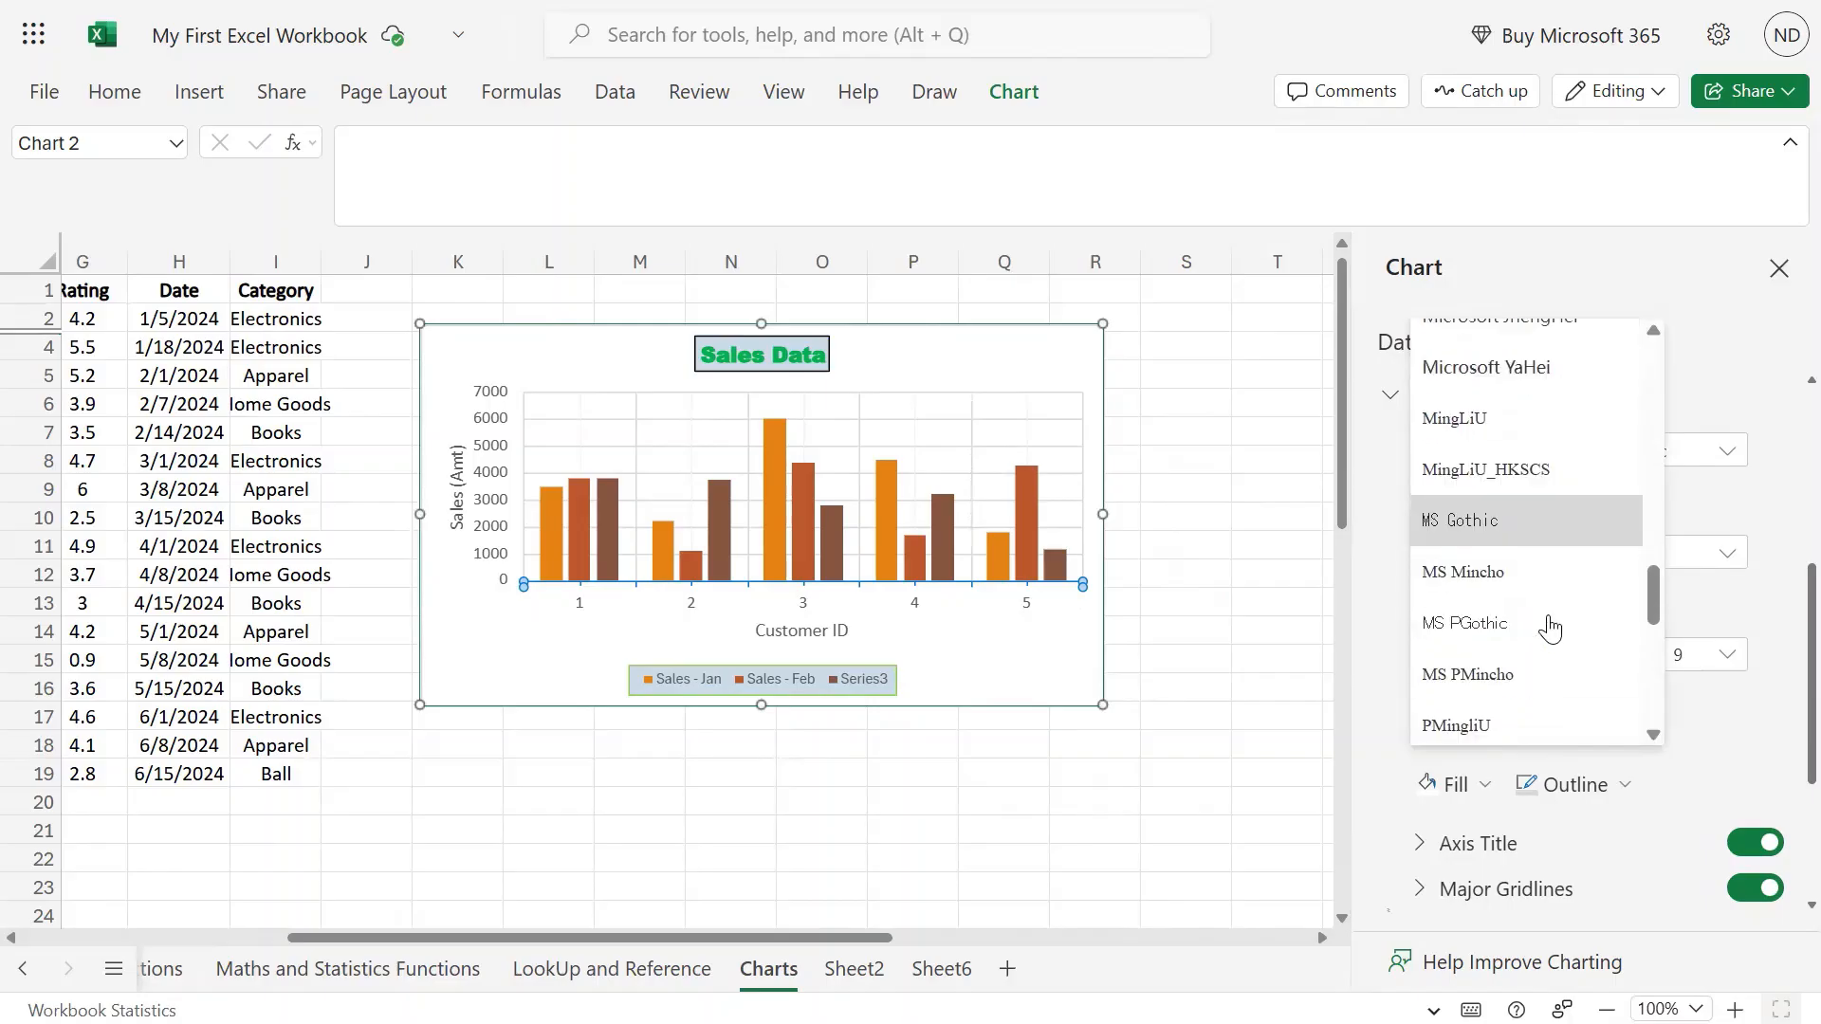
click(1533, 675)
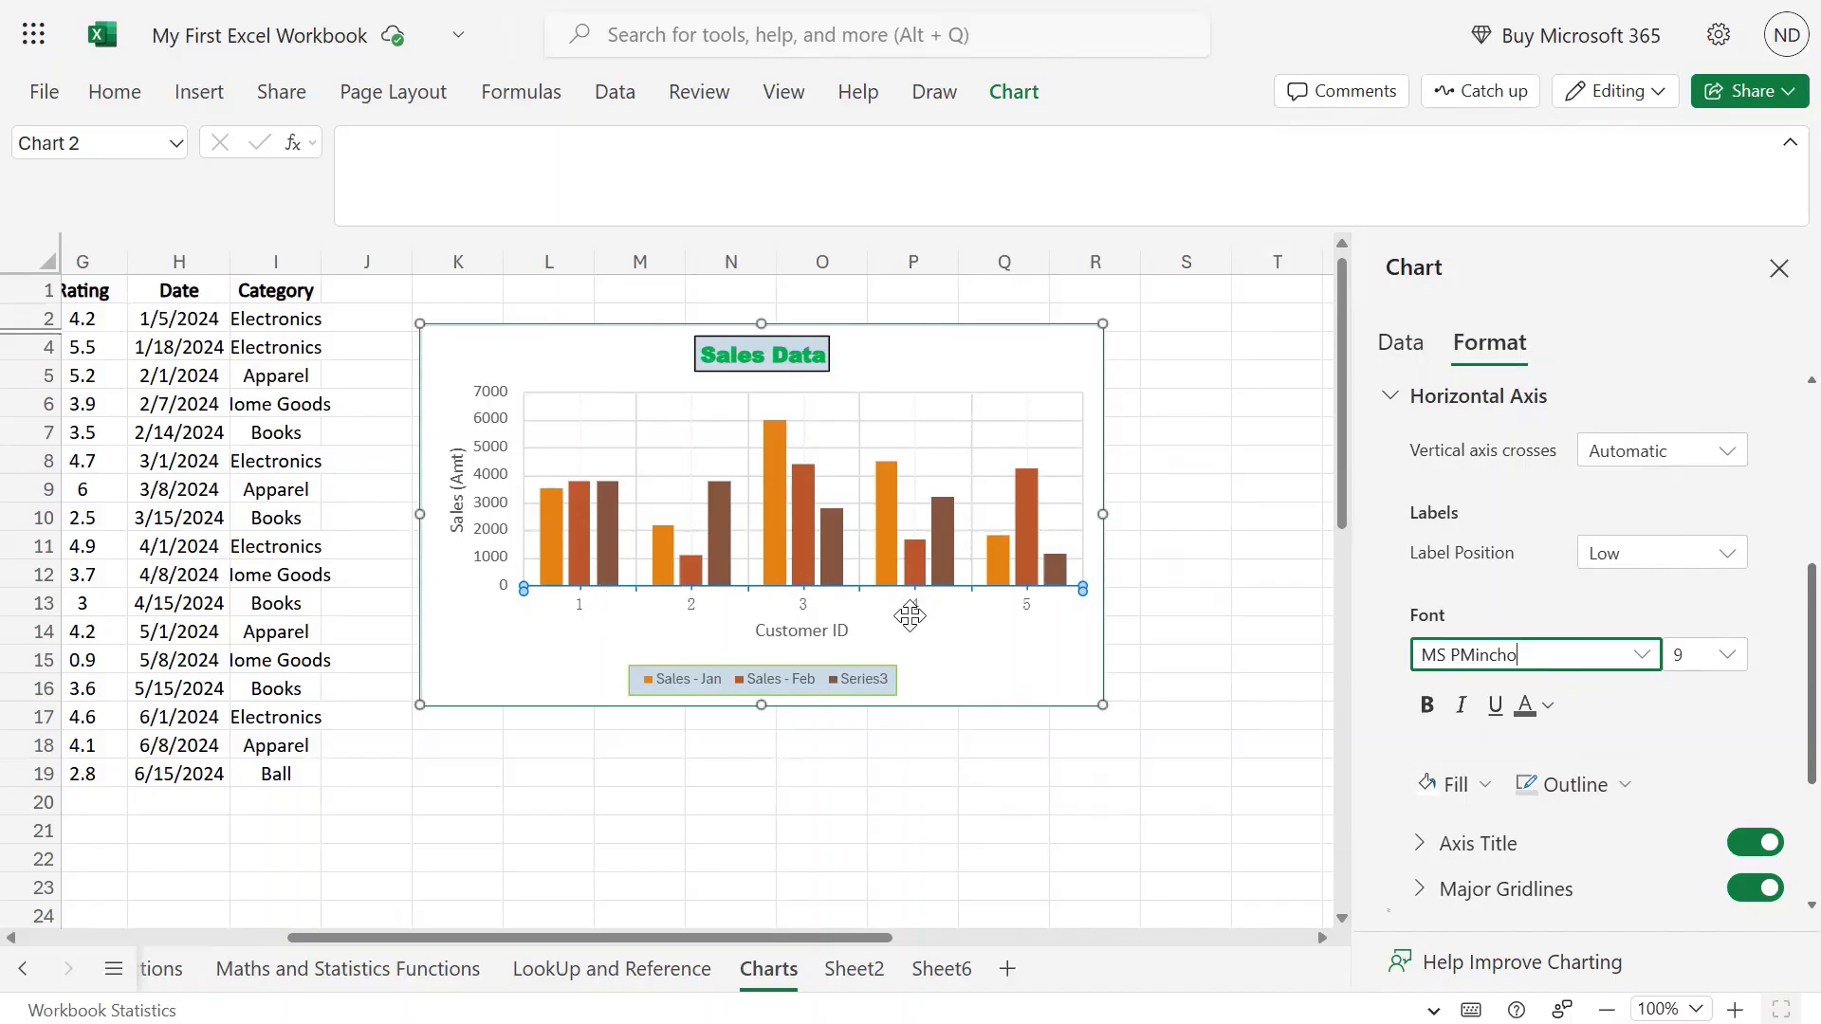
Keep MS PMincho and make the axis labels size 12 bold.
click(1640, 654)
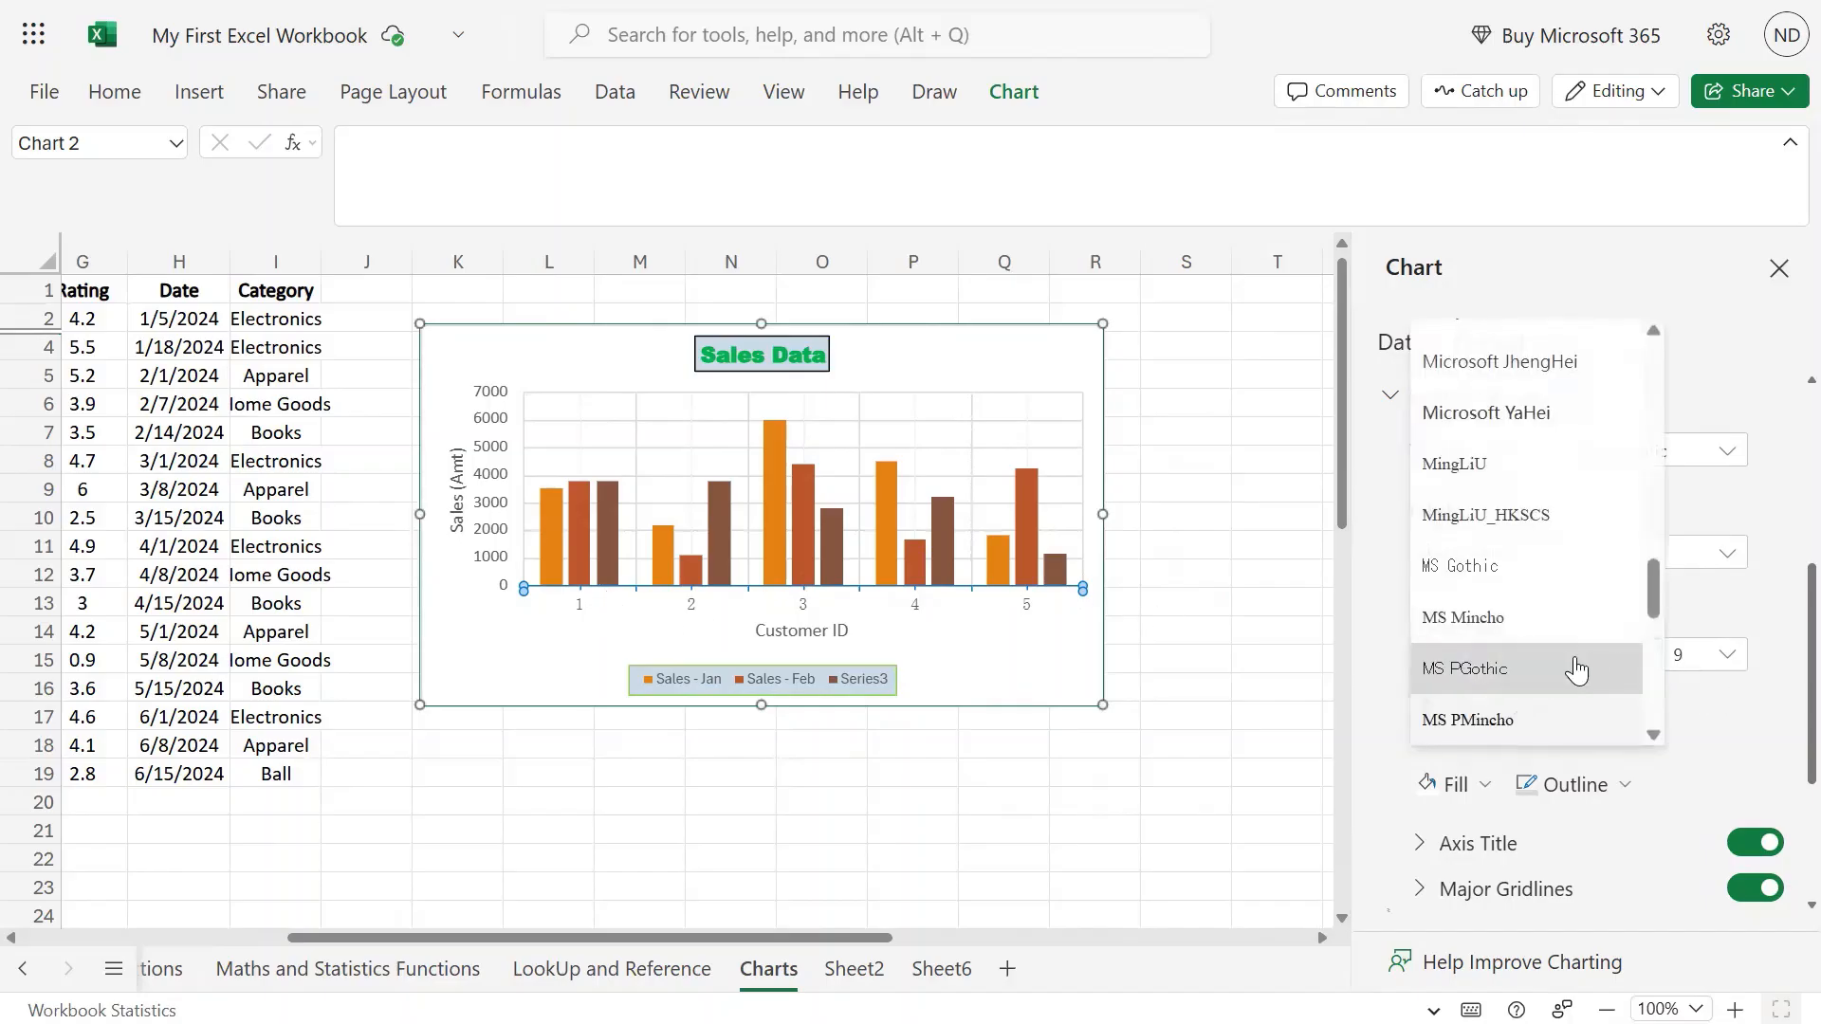
click(1517, 718)
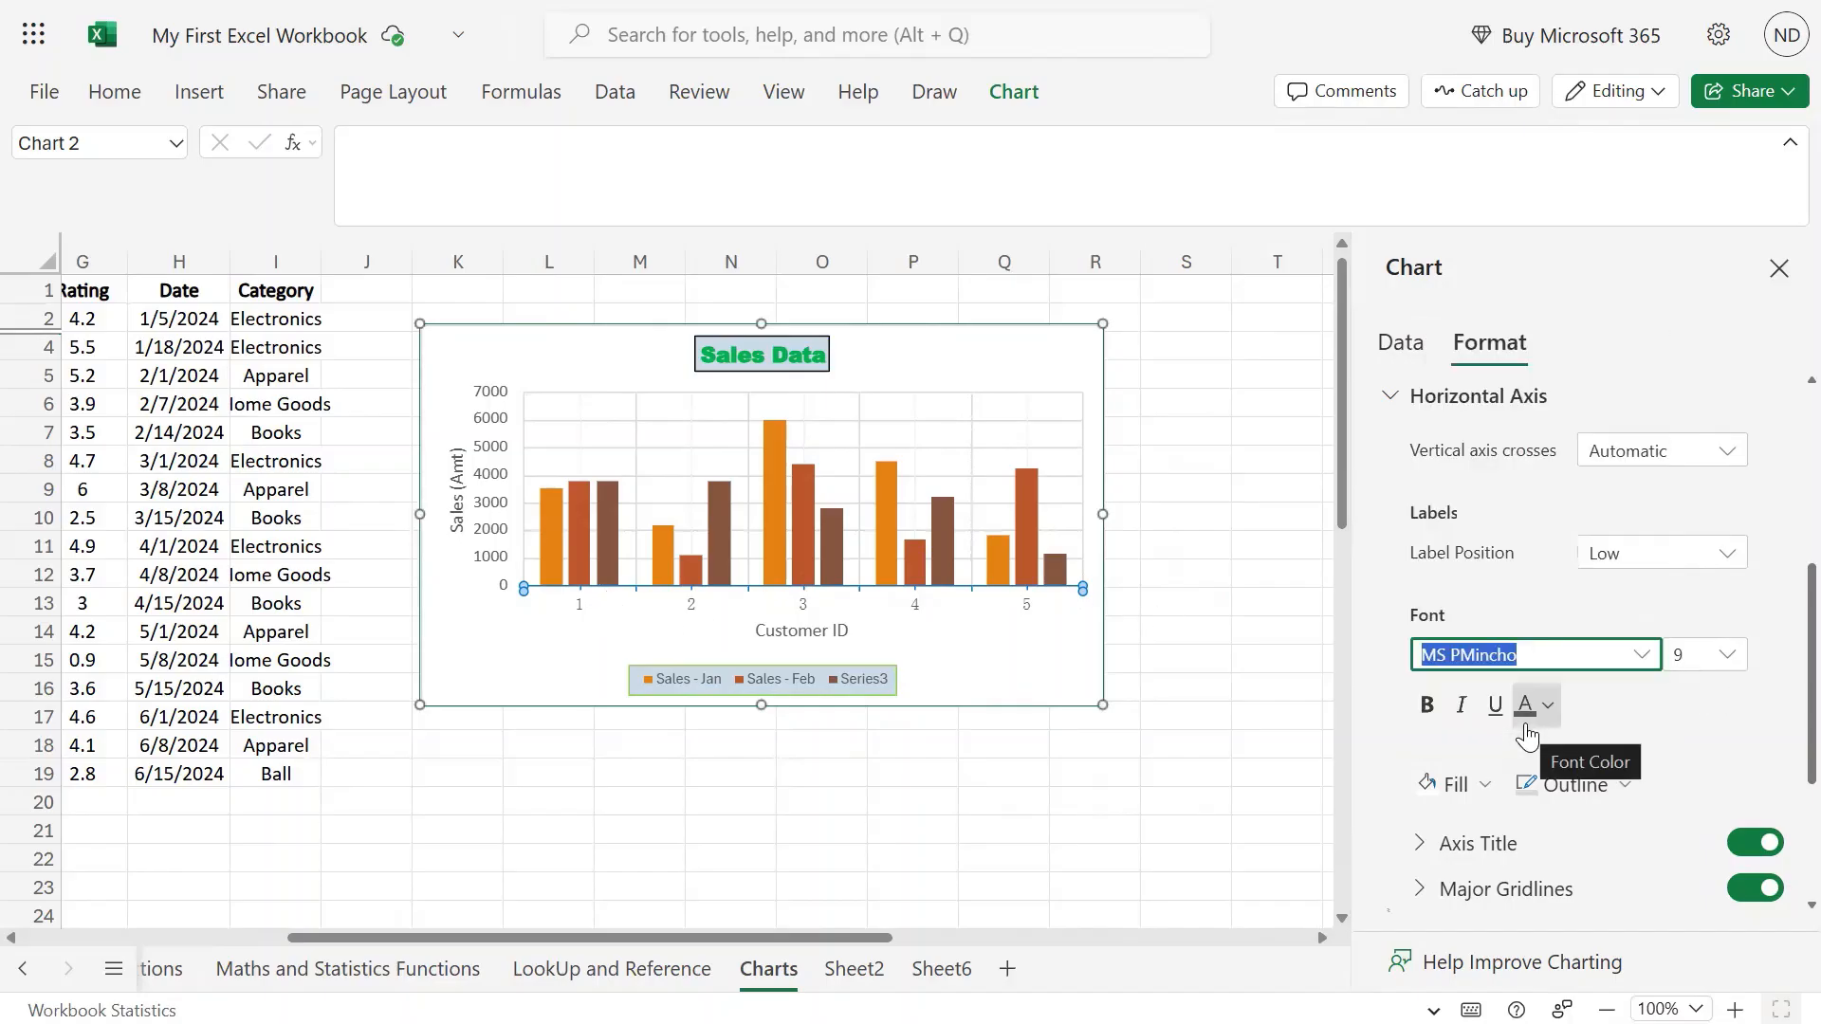
click(1727, 655)
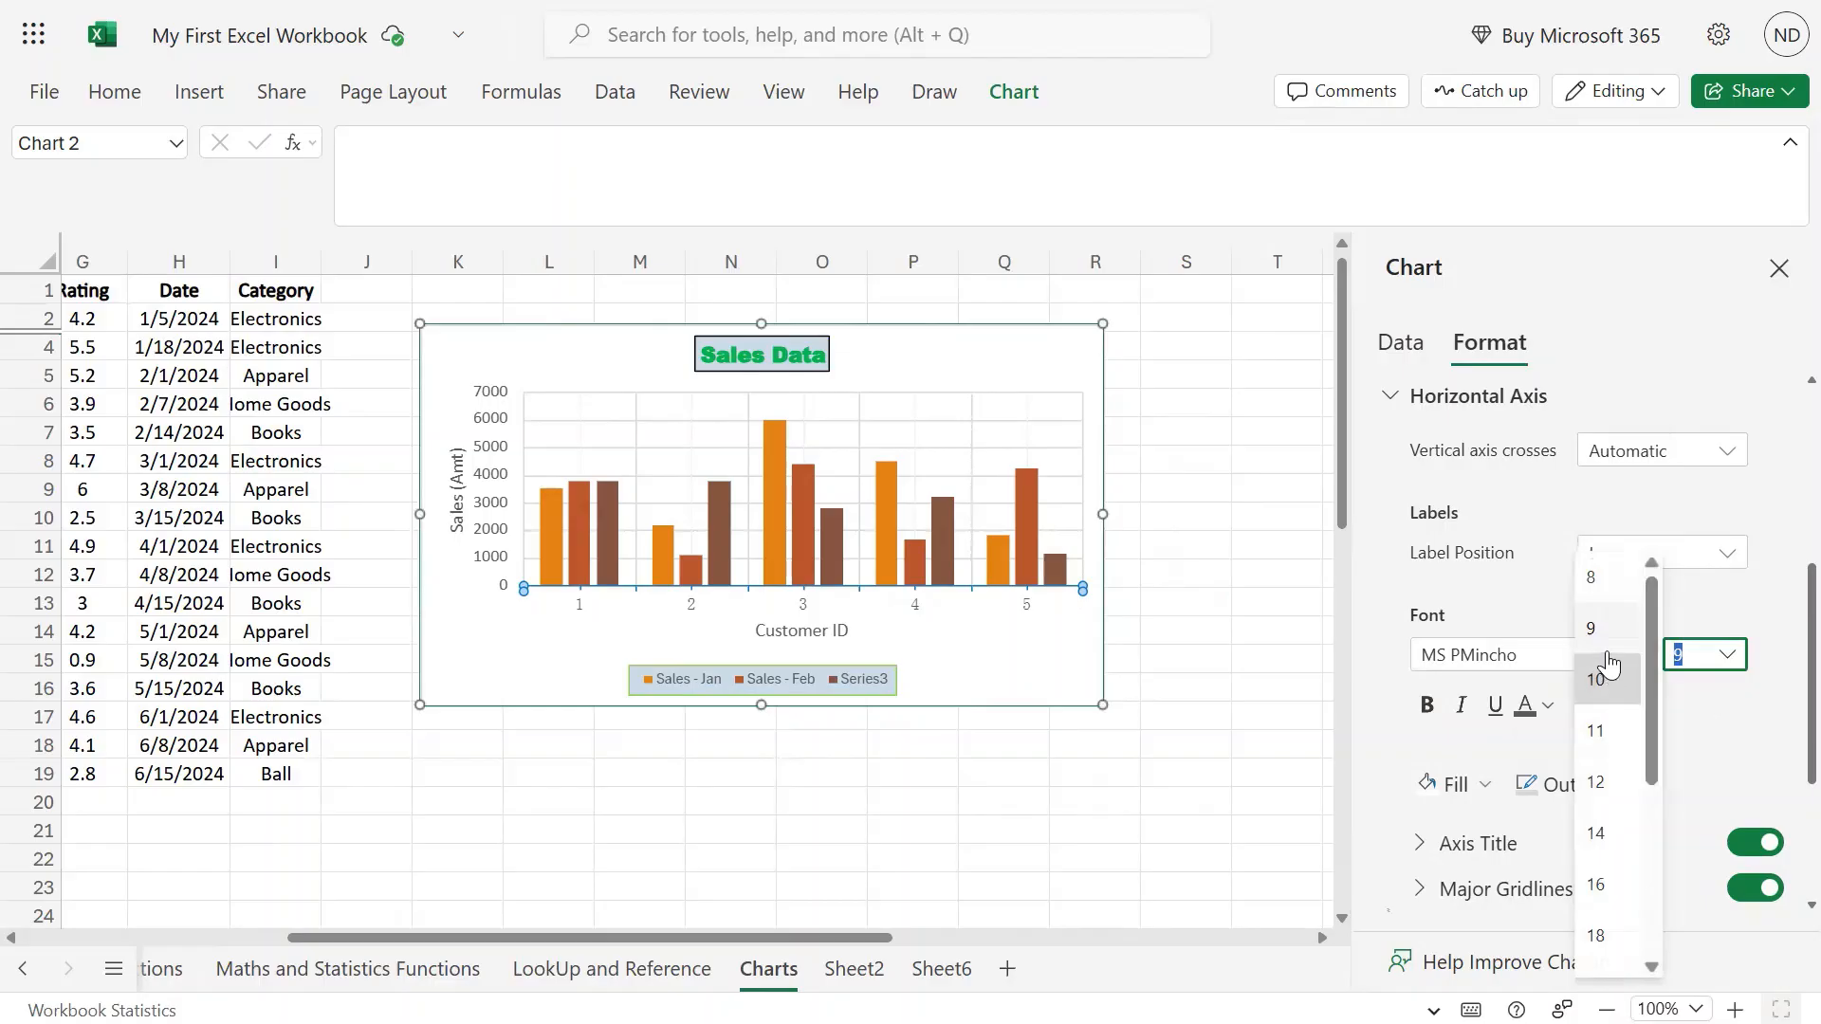
click(1597, 761)
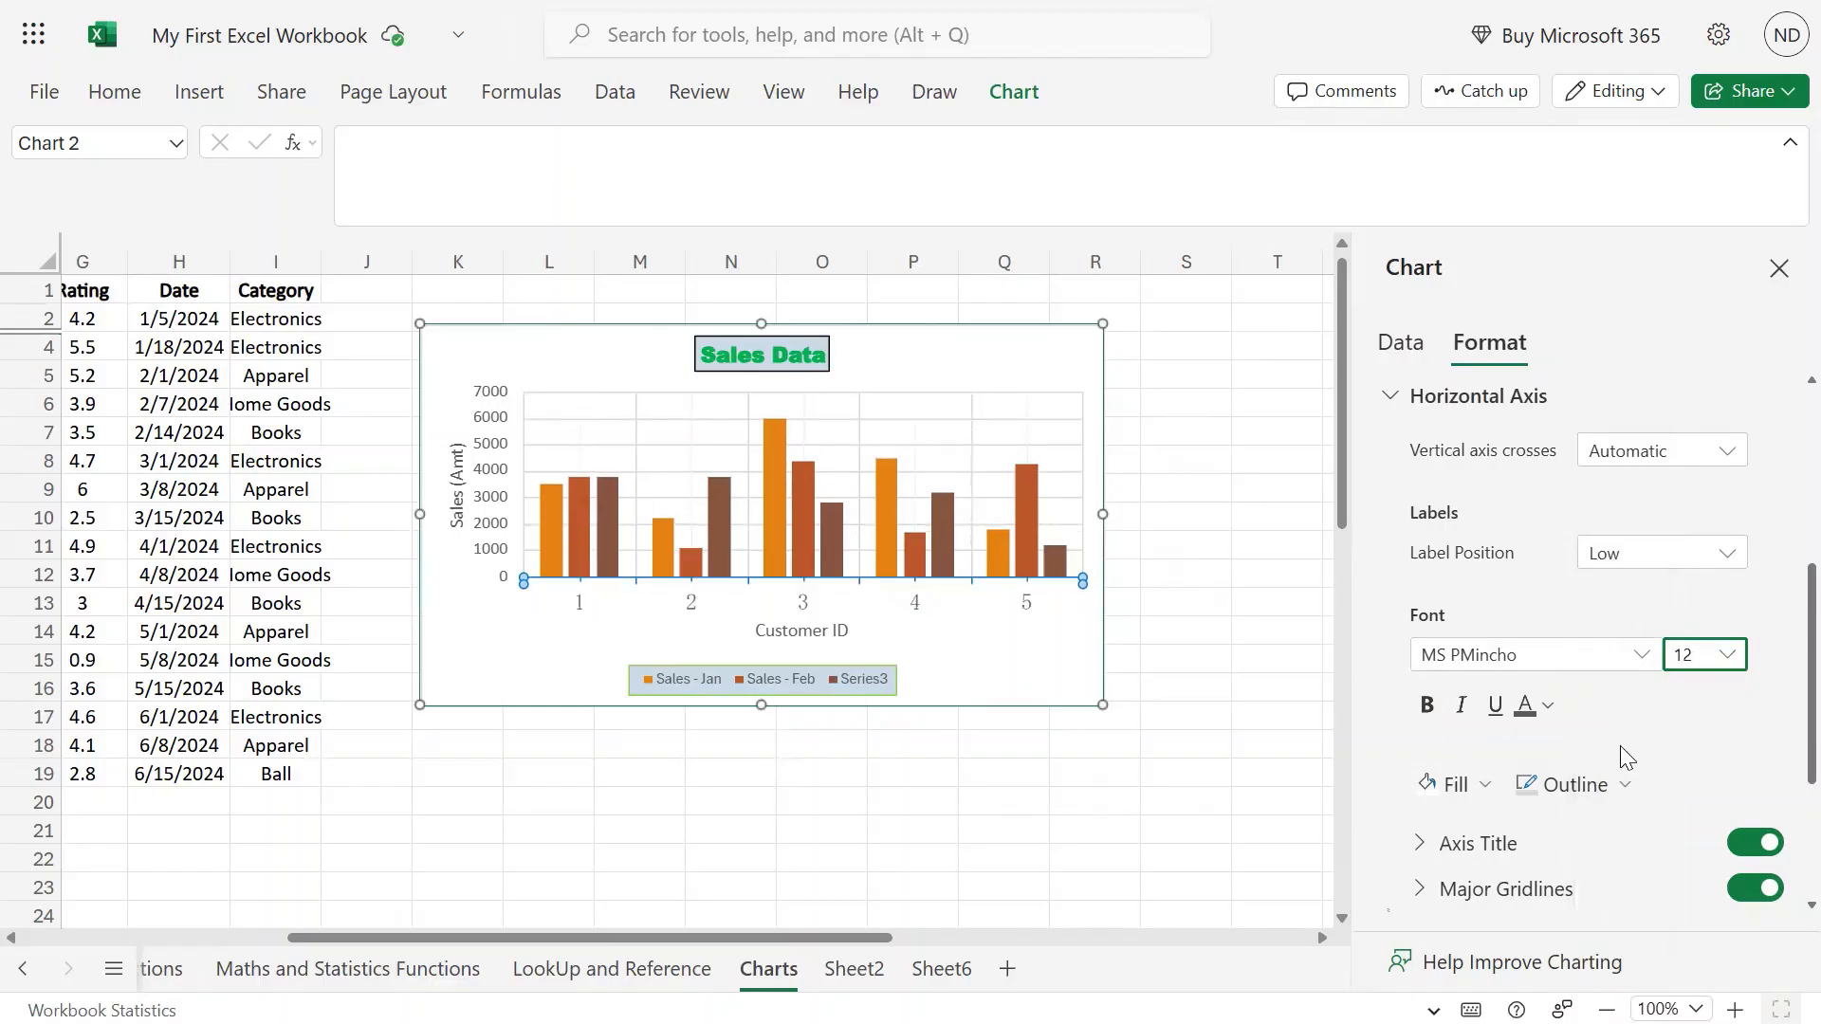
click(1427, 707)
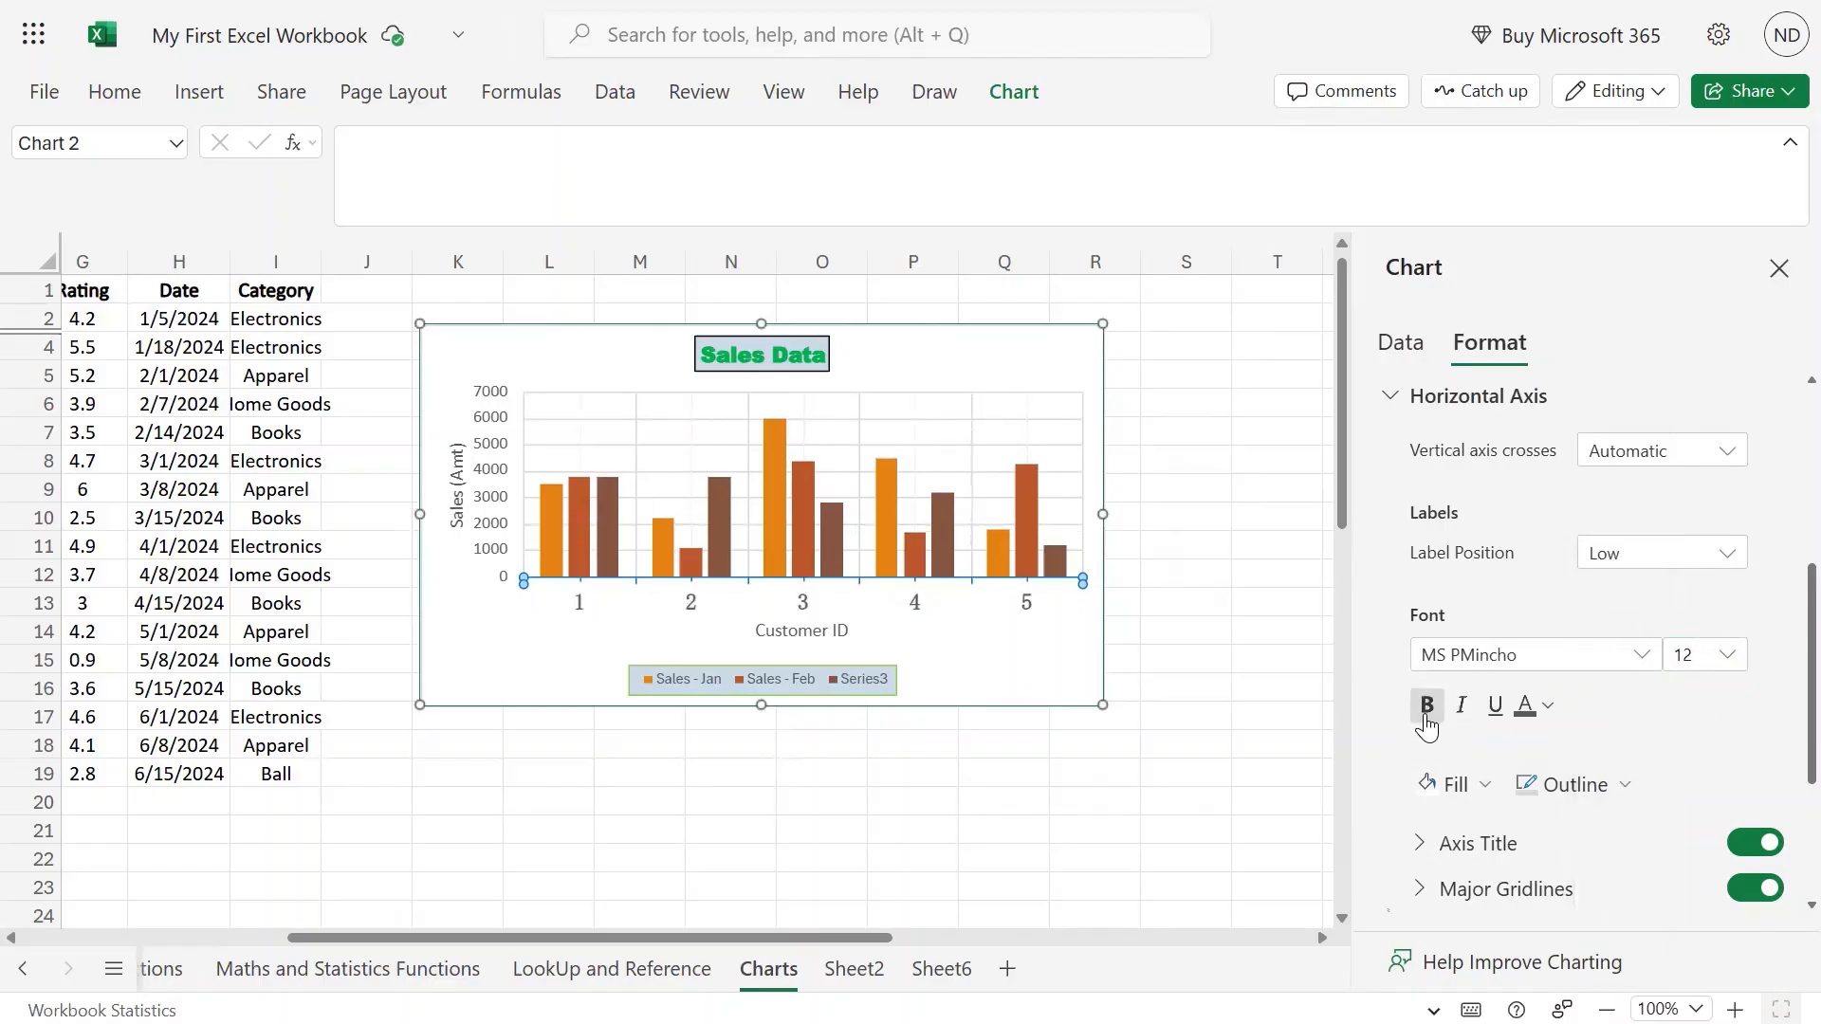
Colour the horizontal axis labels grey from the Font Color palette.
click(1548, 706)
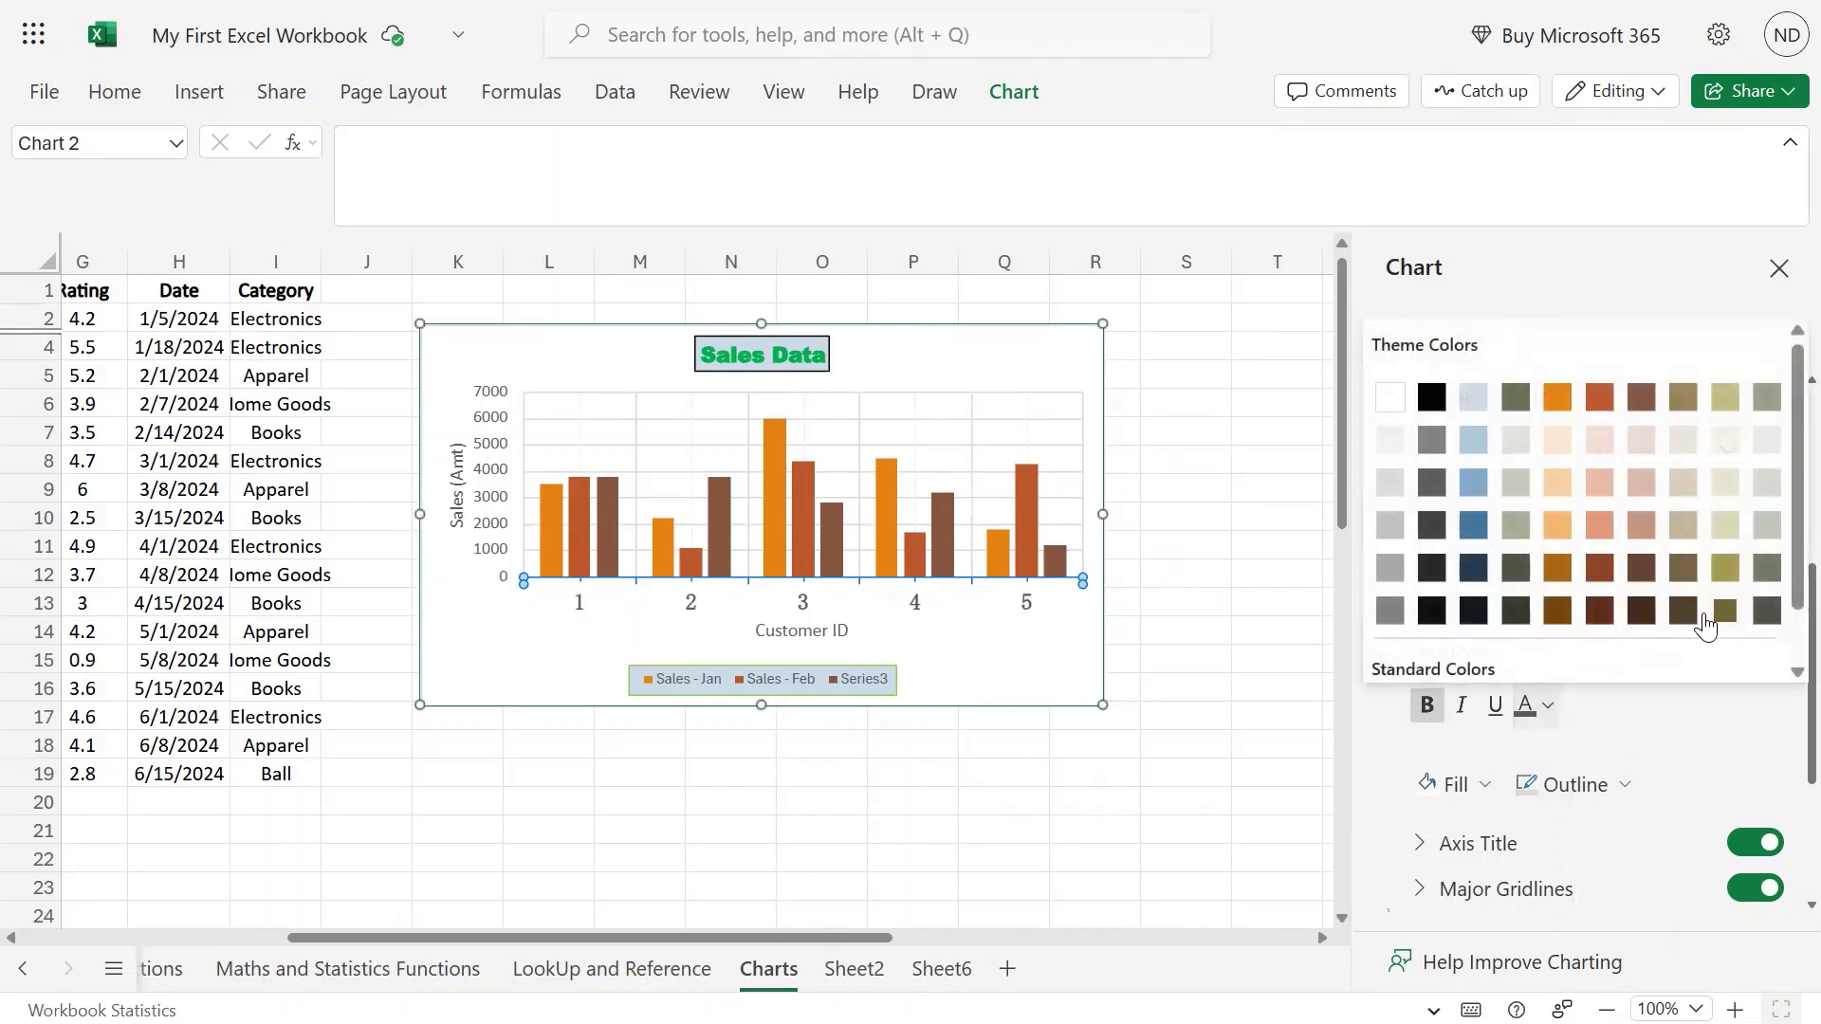
click(1767, 611)
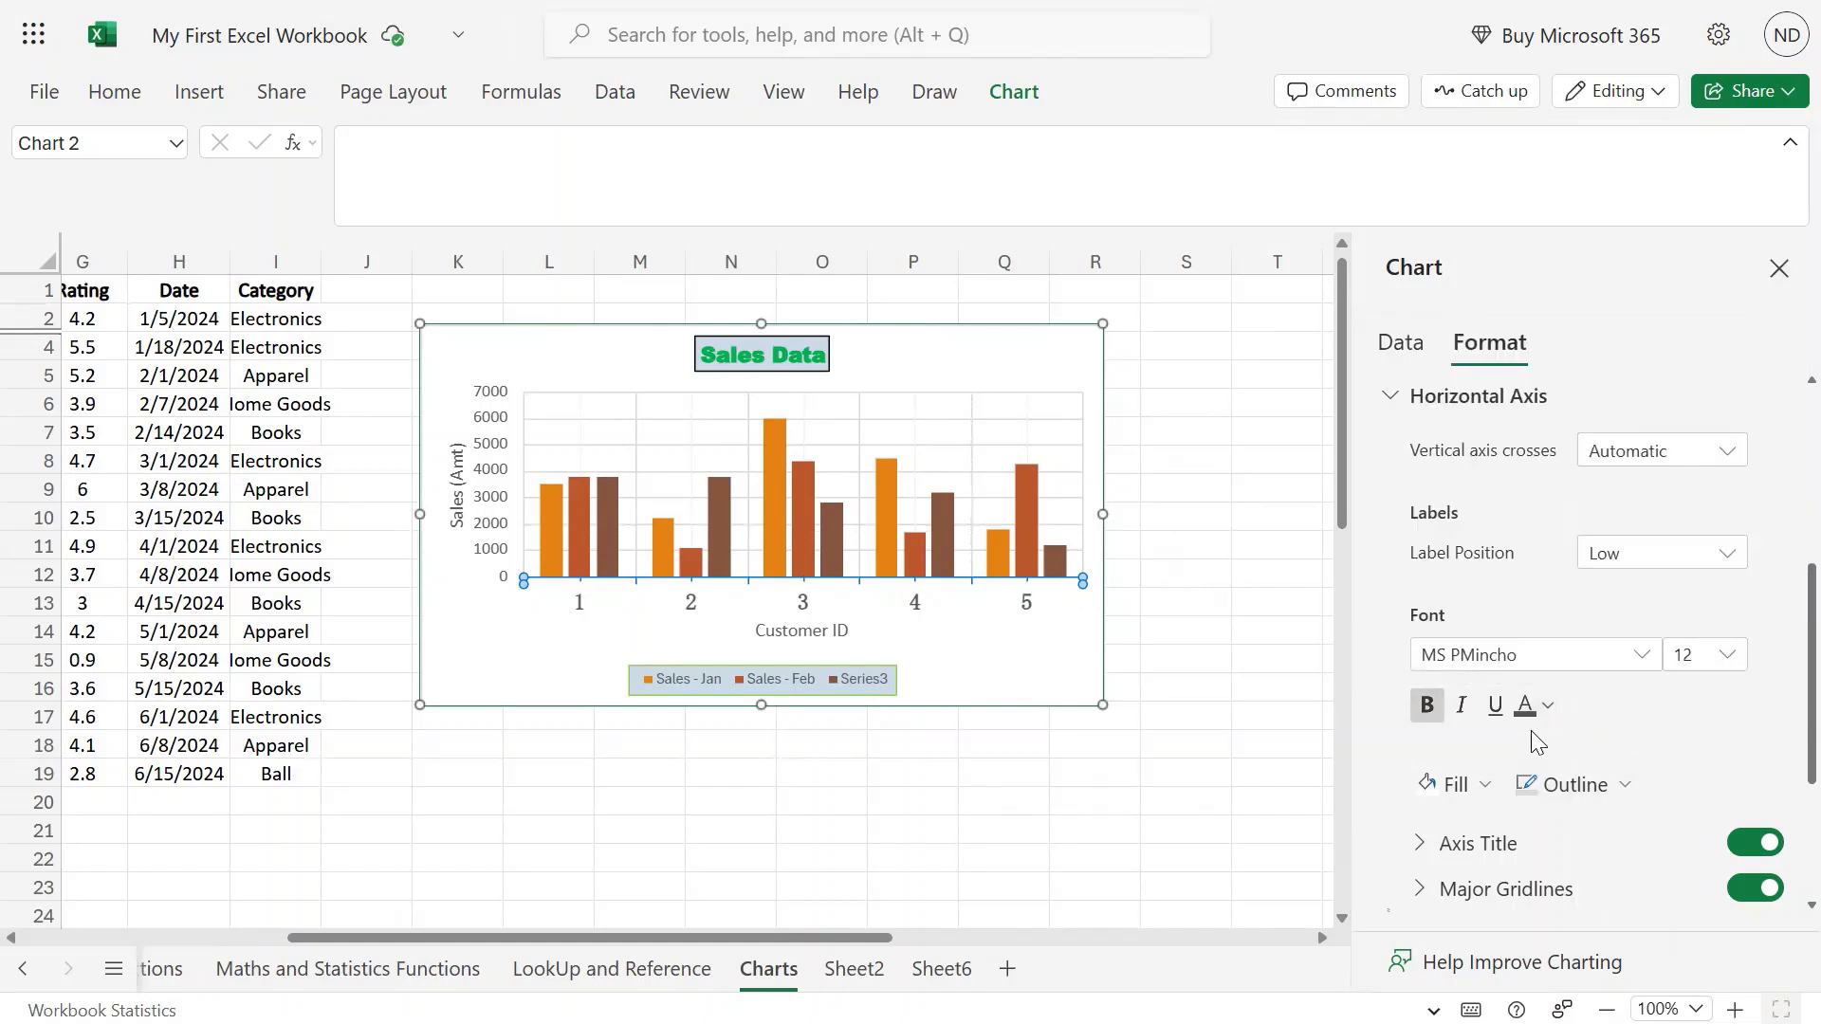
click(1550, 709)
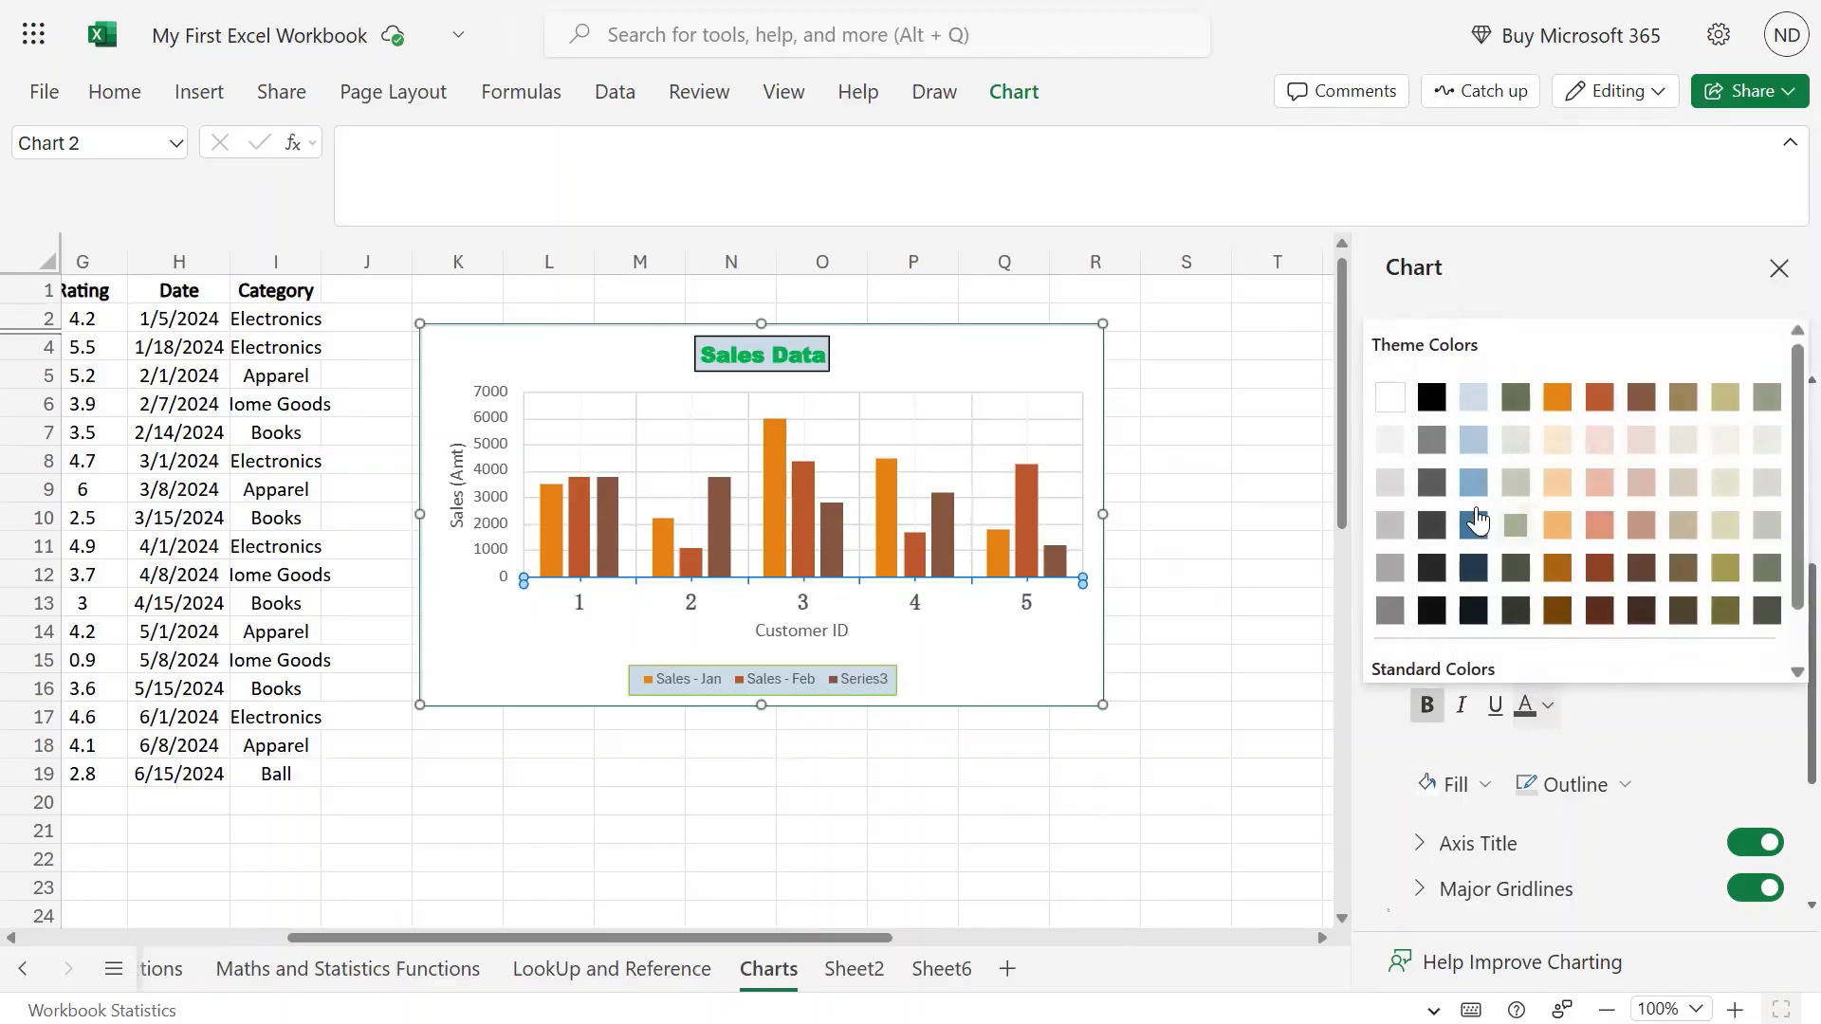
click(1388, 618)
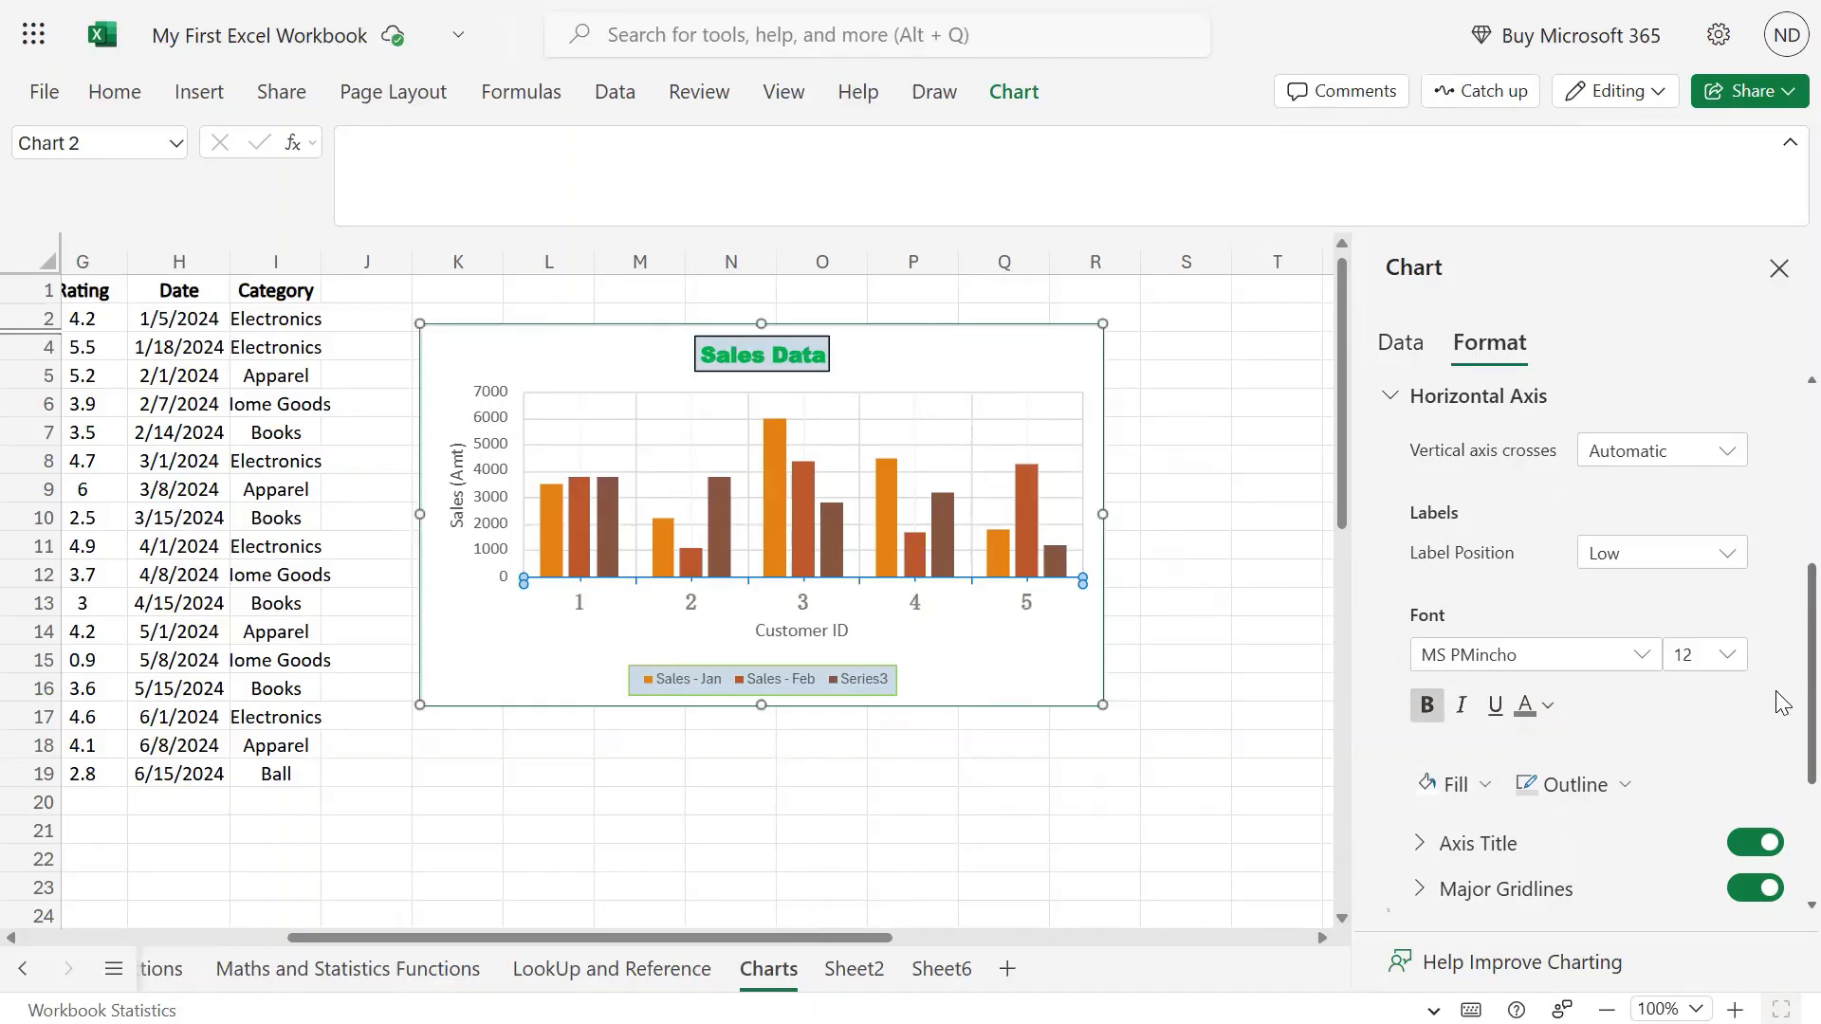
Set the major gridlines outline colour to black.
scroll(1698, 688, down, 2)
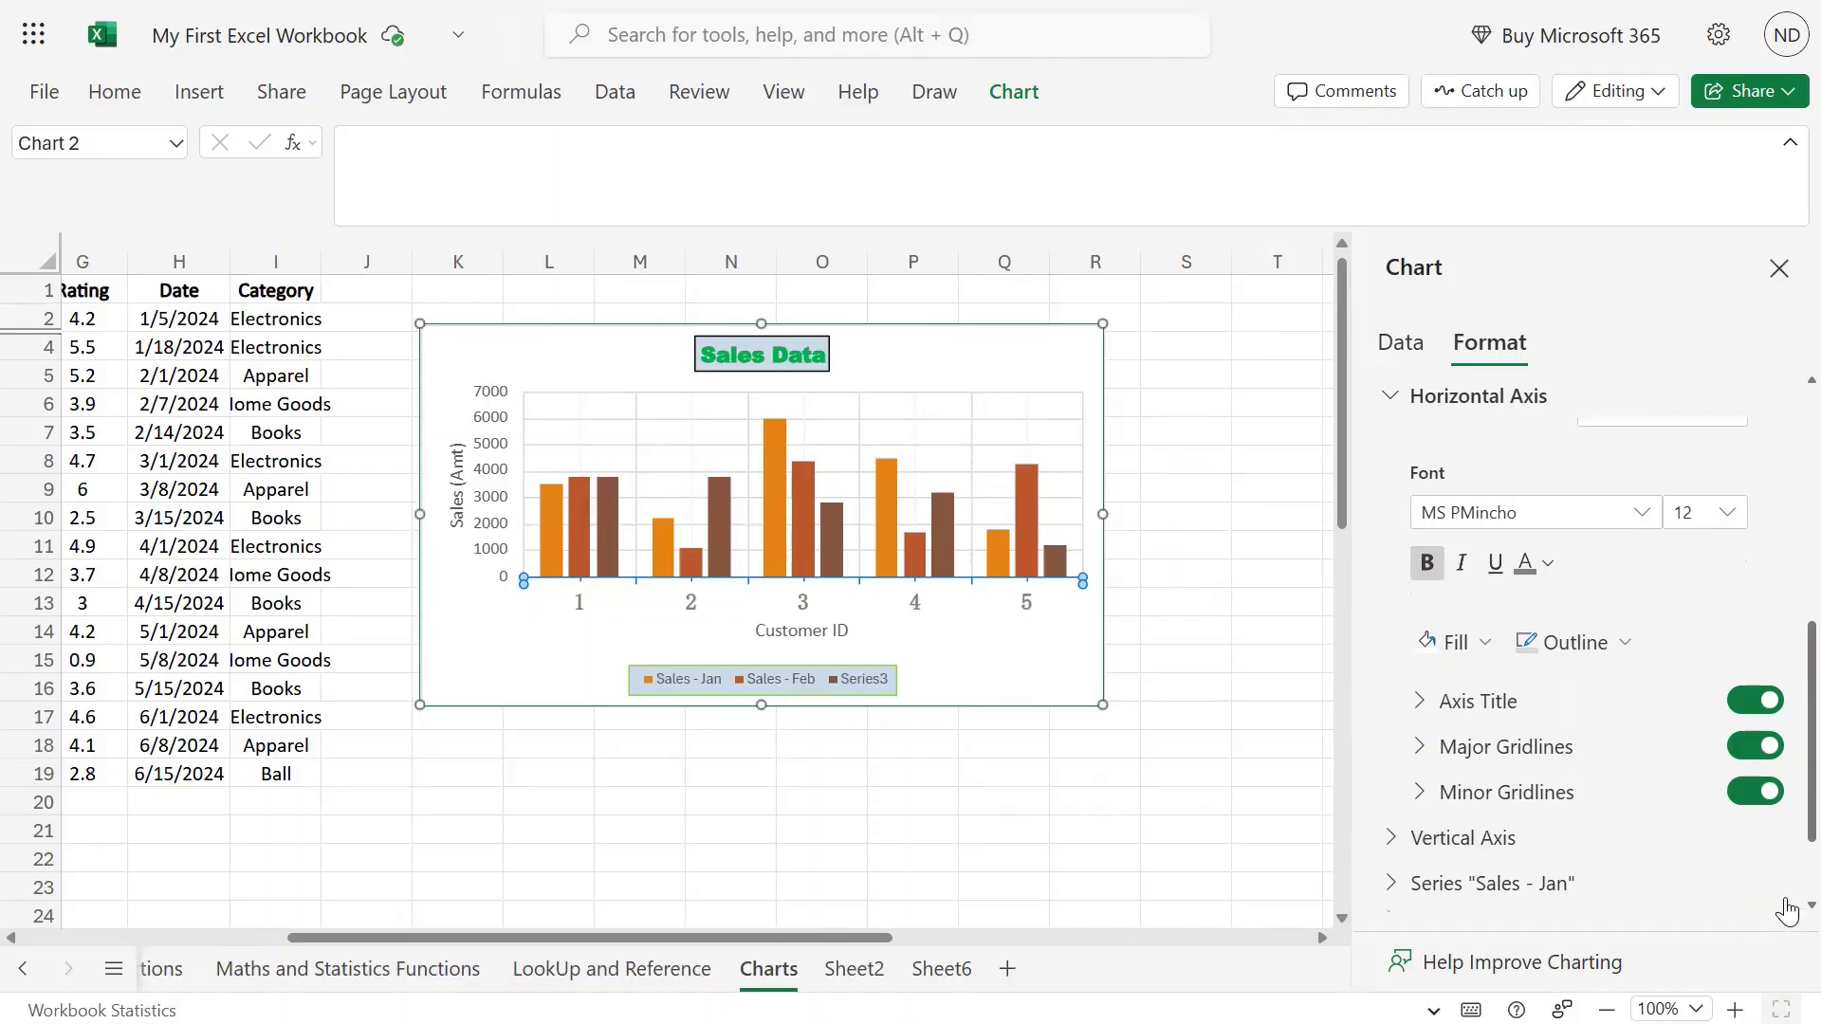
click(1750, 749)
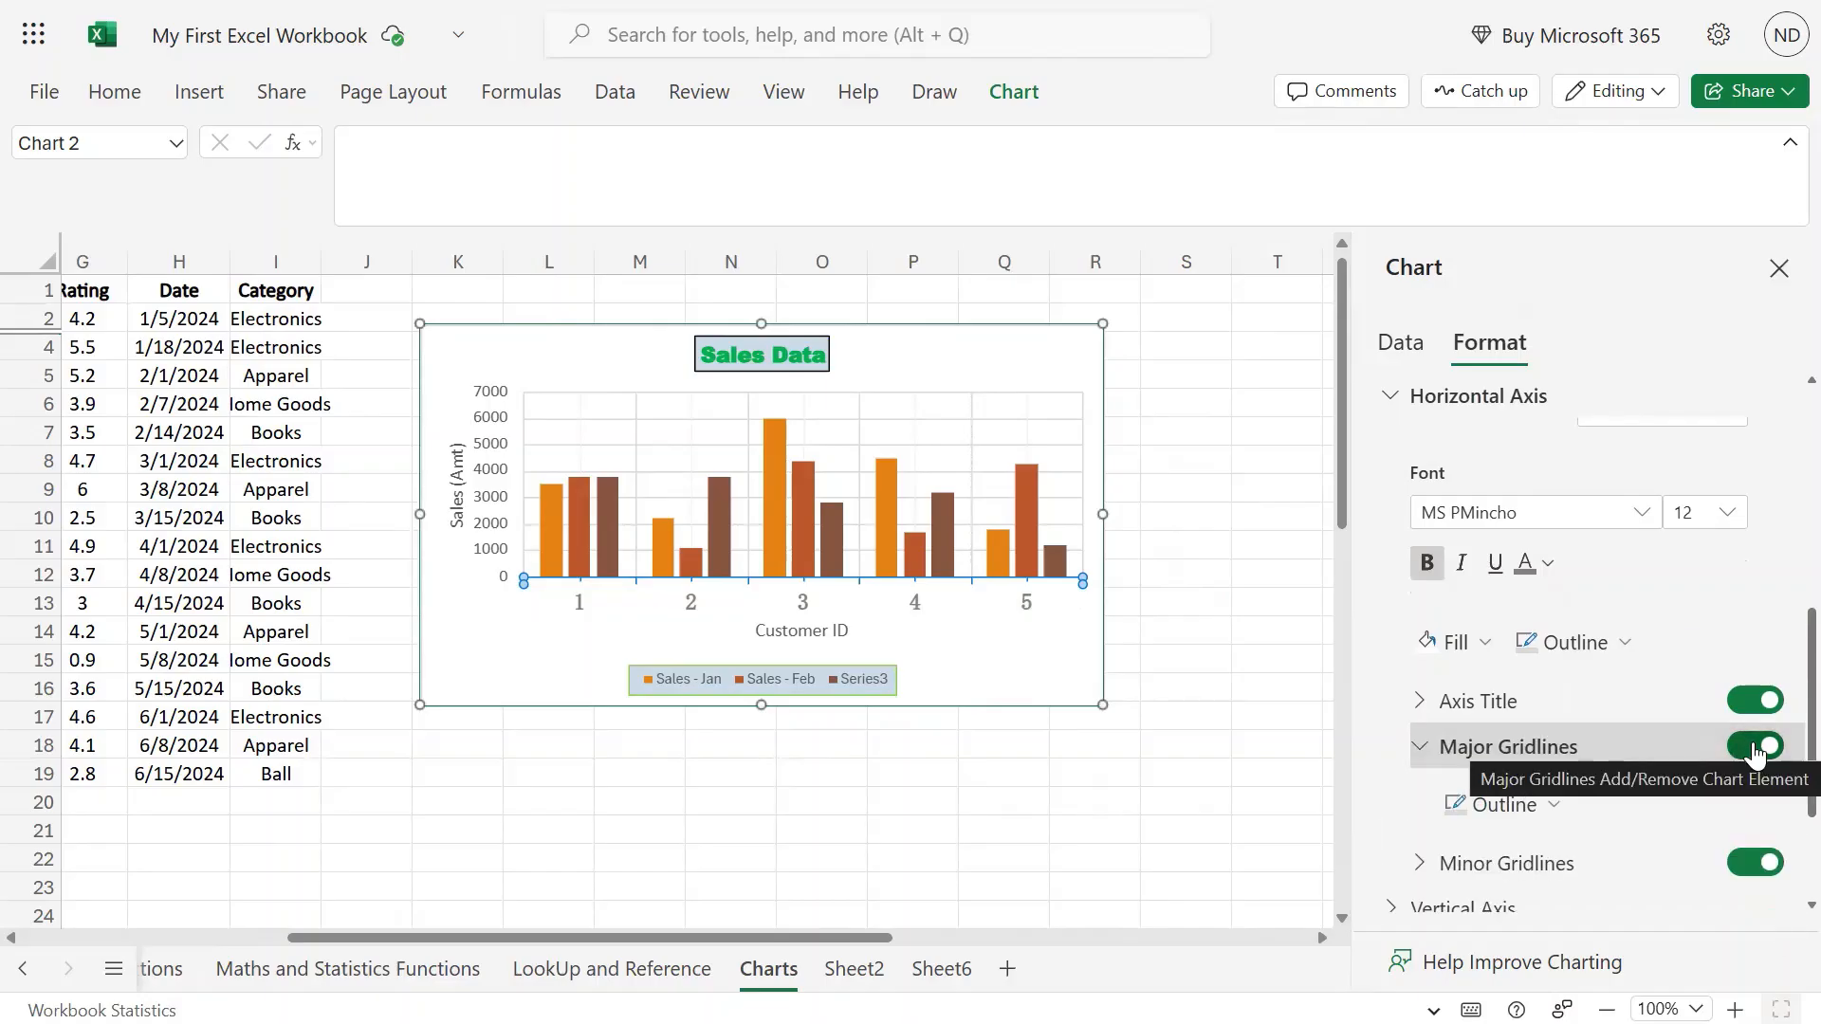
click(1752, 749)
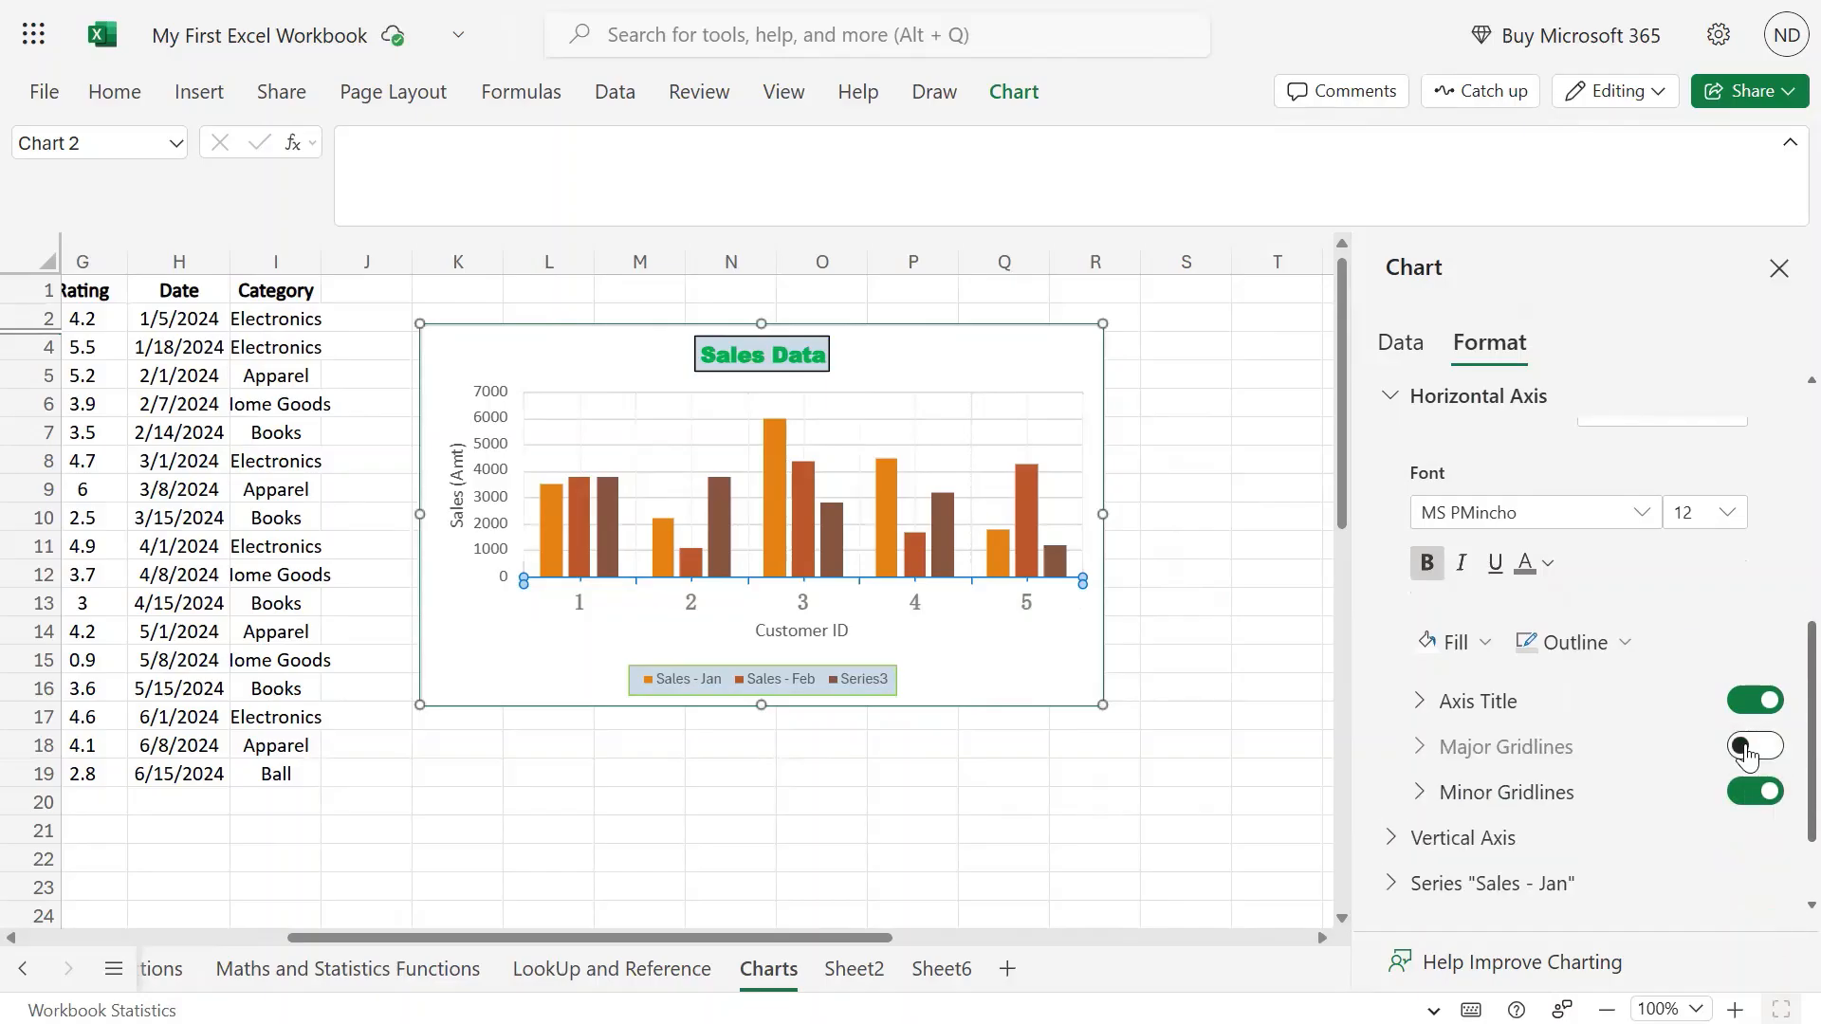
click(1750, 749)
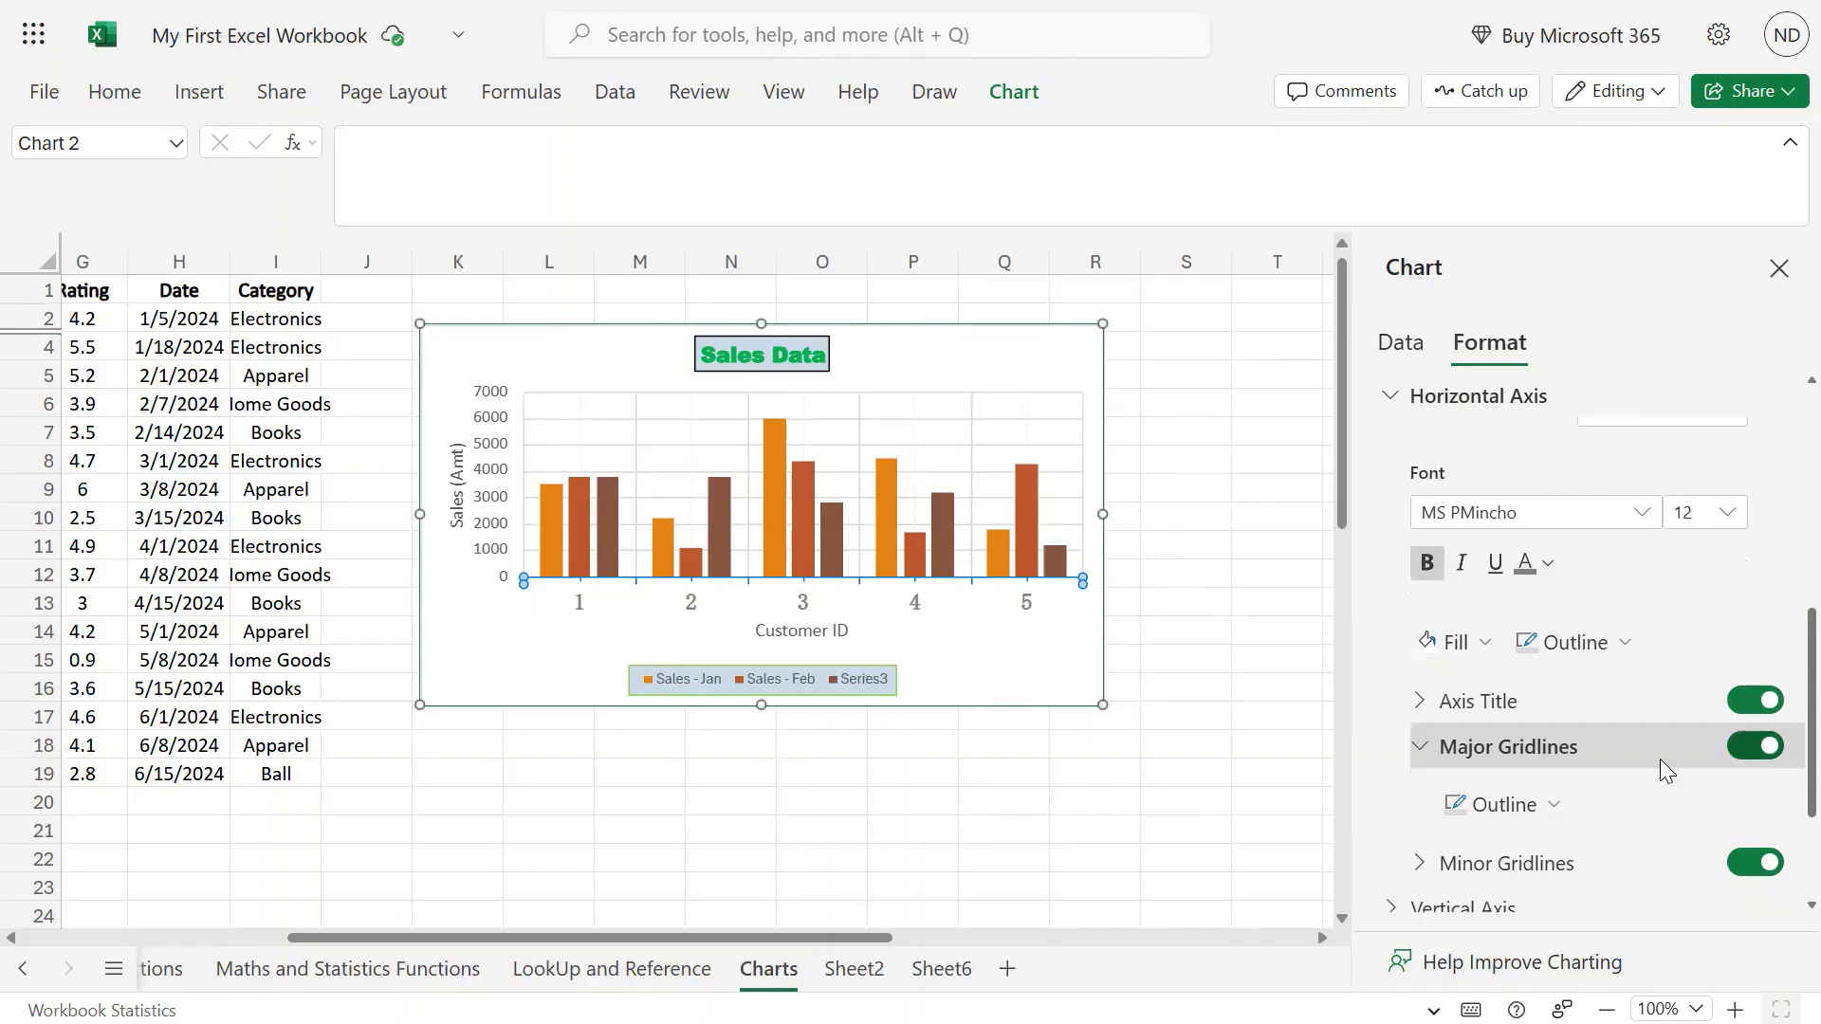
click(1496, 808)
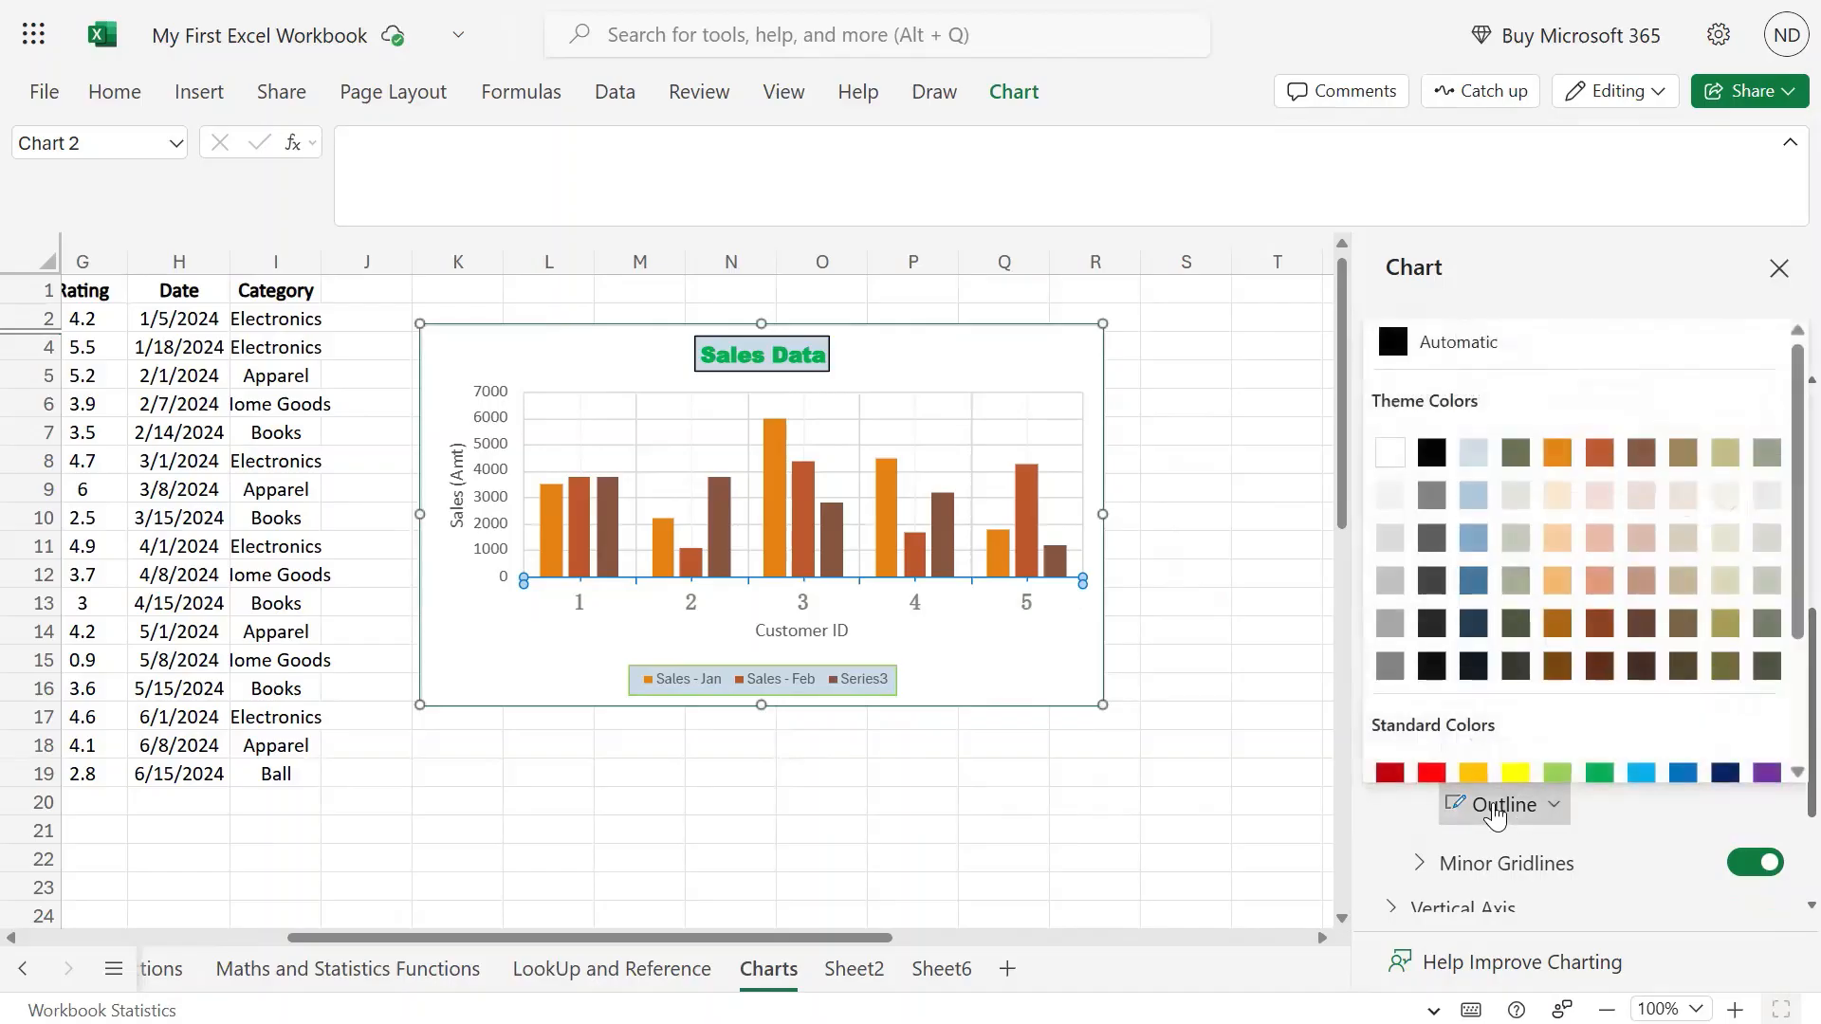
click(1430, 435)
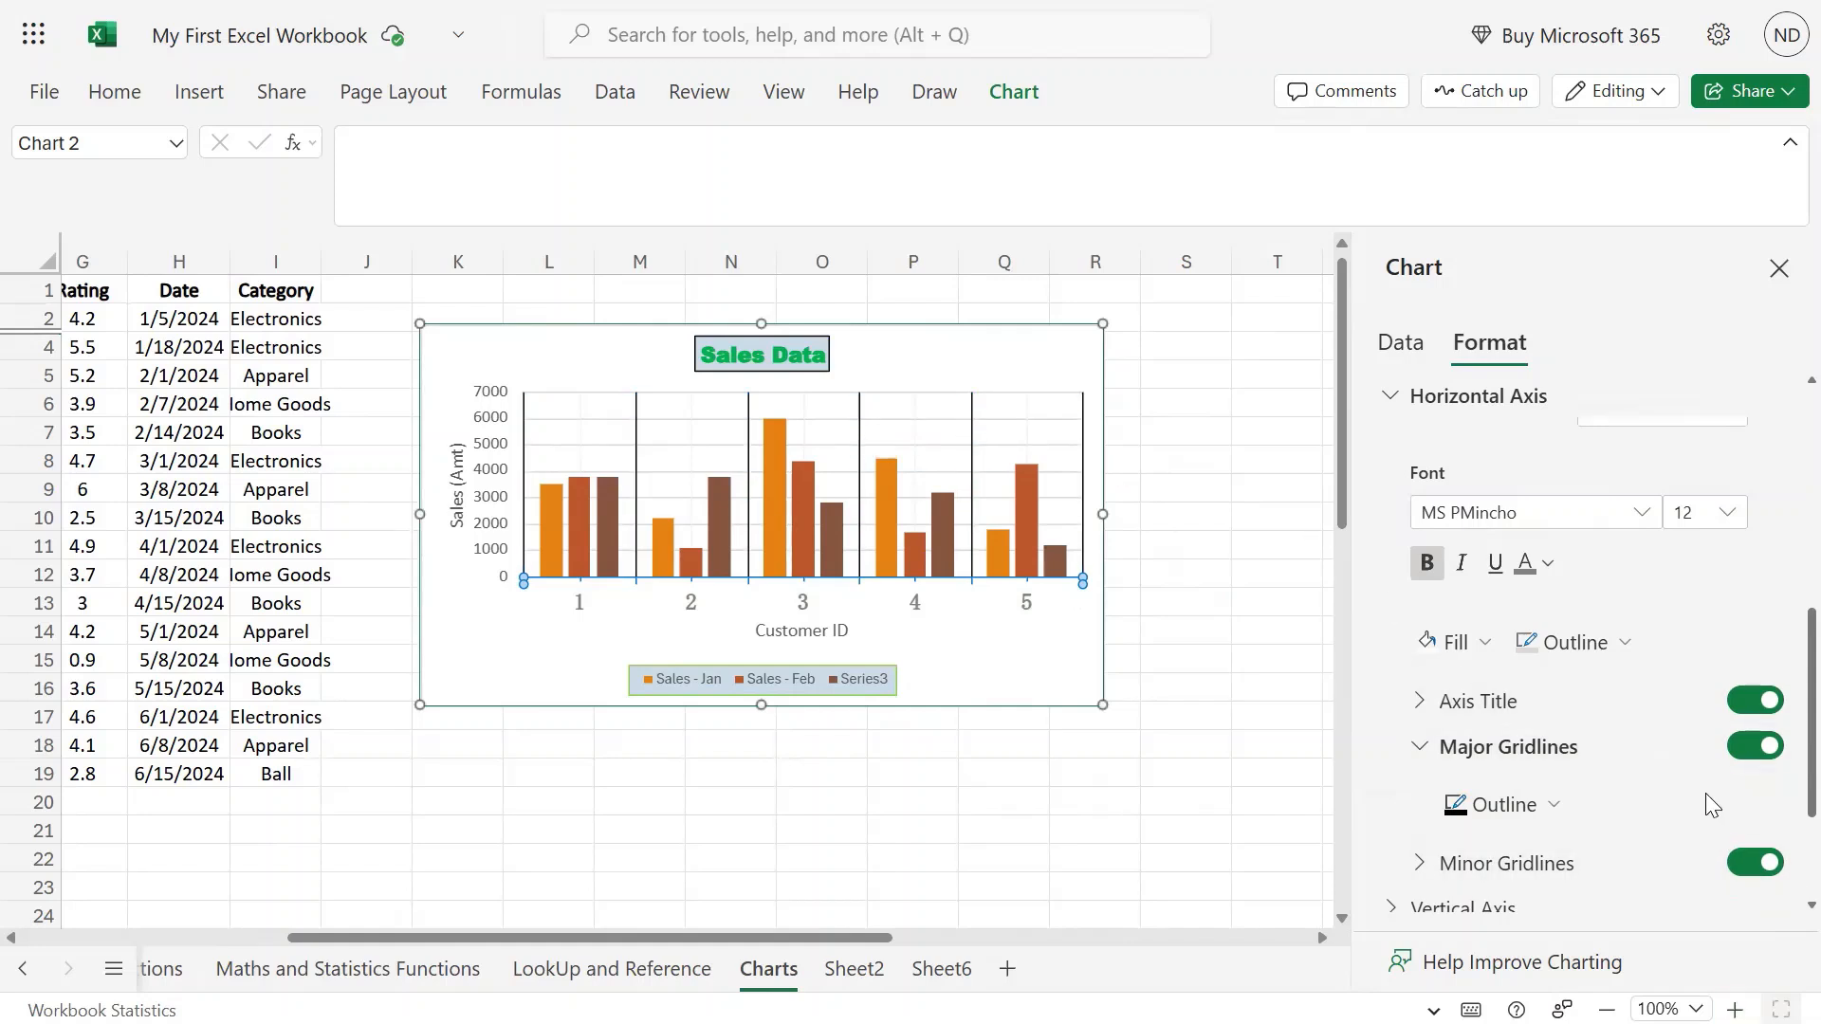
click(1425, 745)
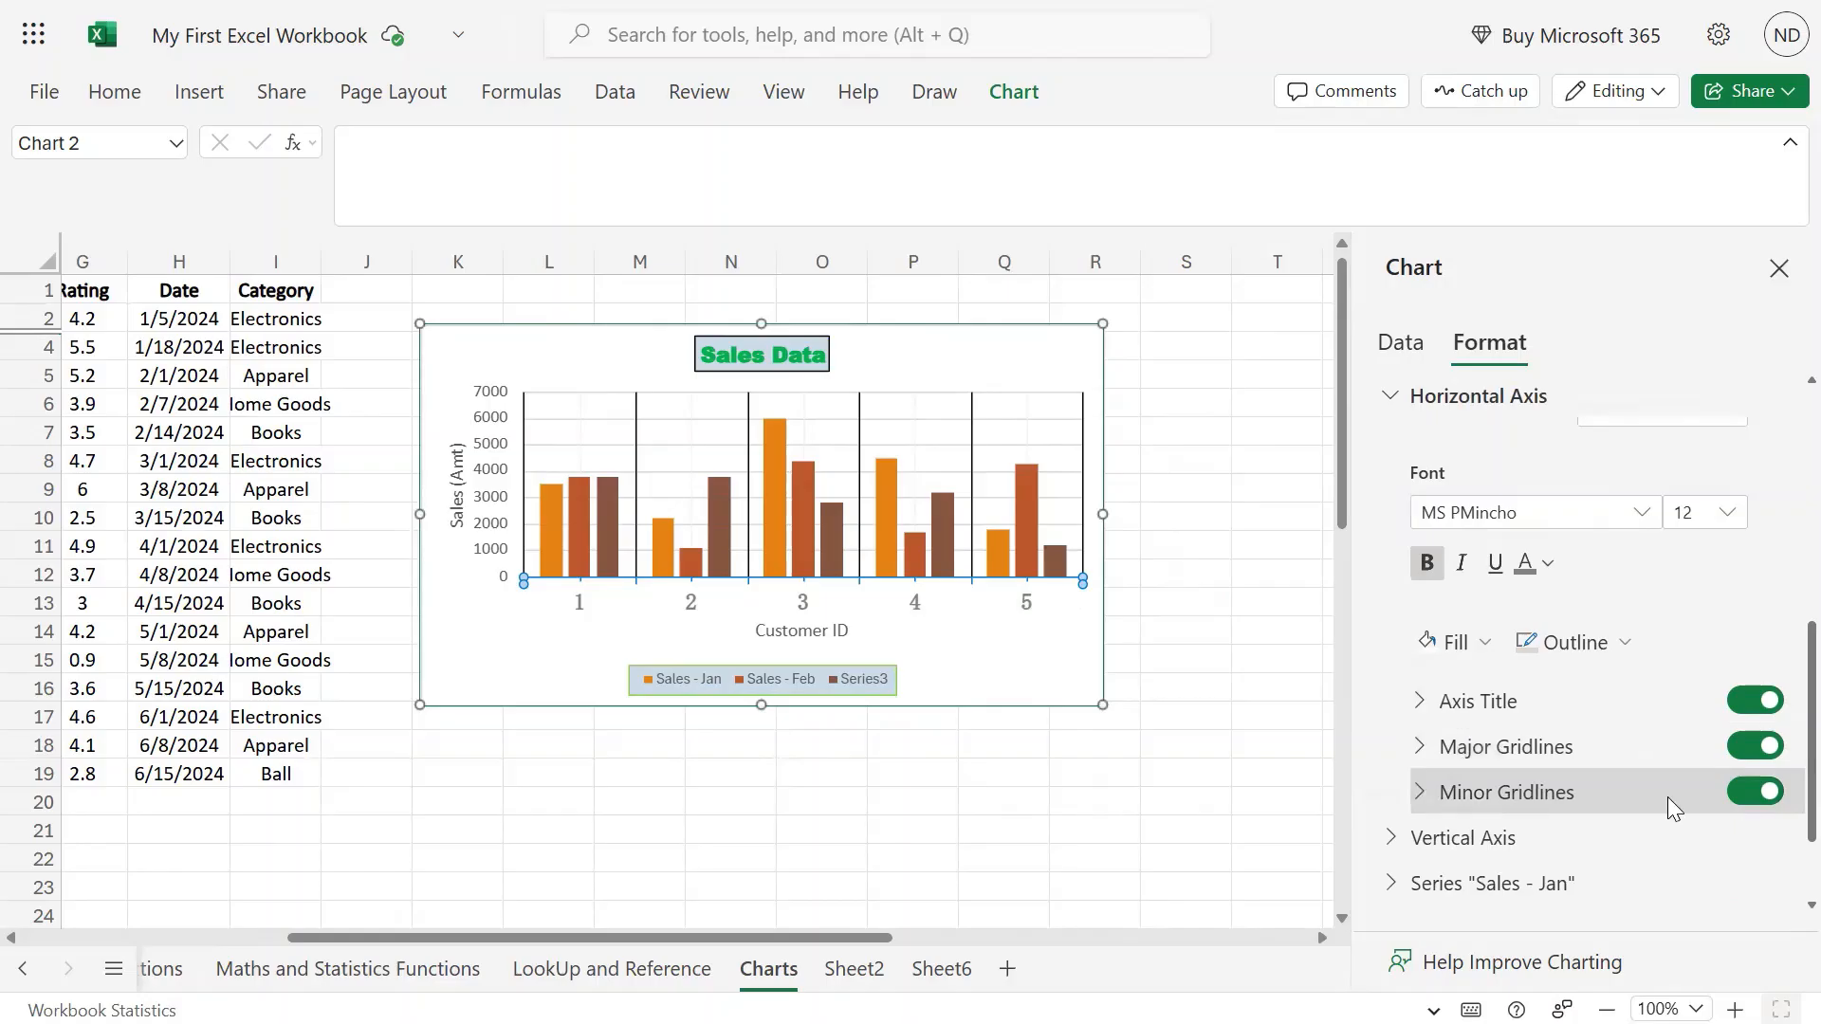
Set the minor gridlines outline colour to light green.
click(1496, 796)
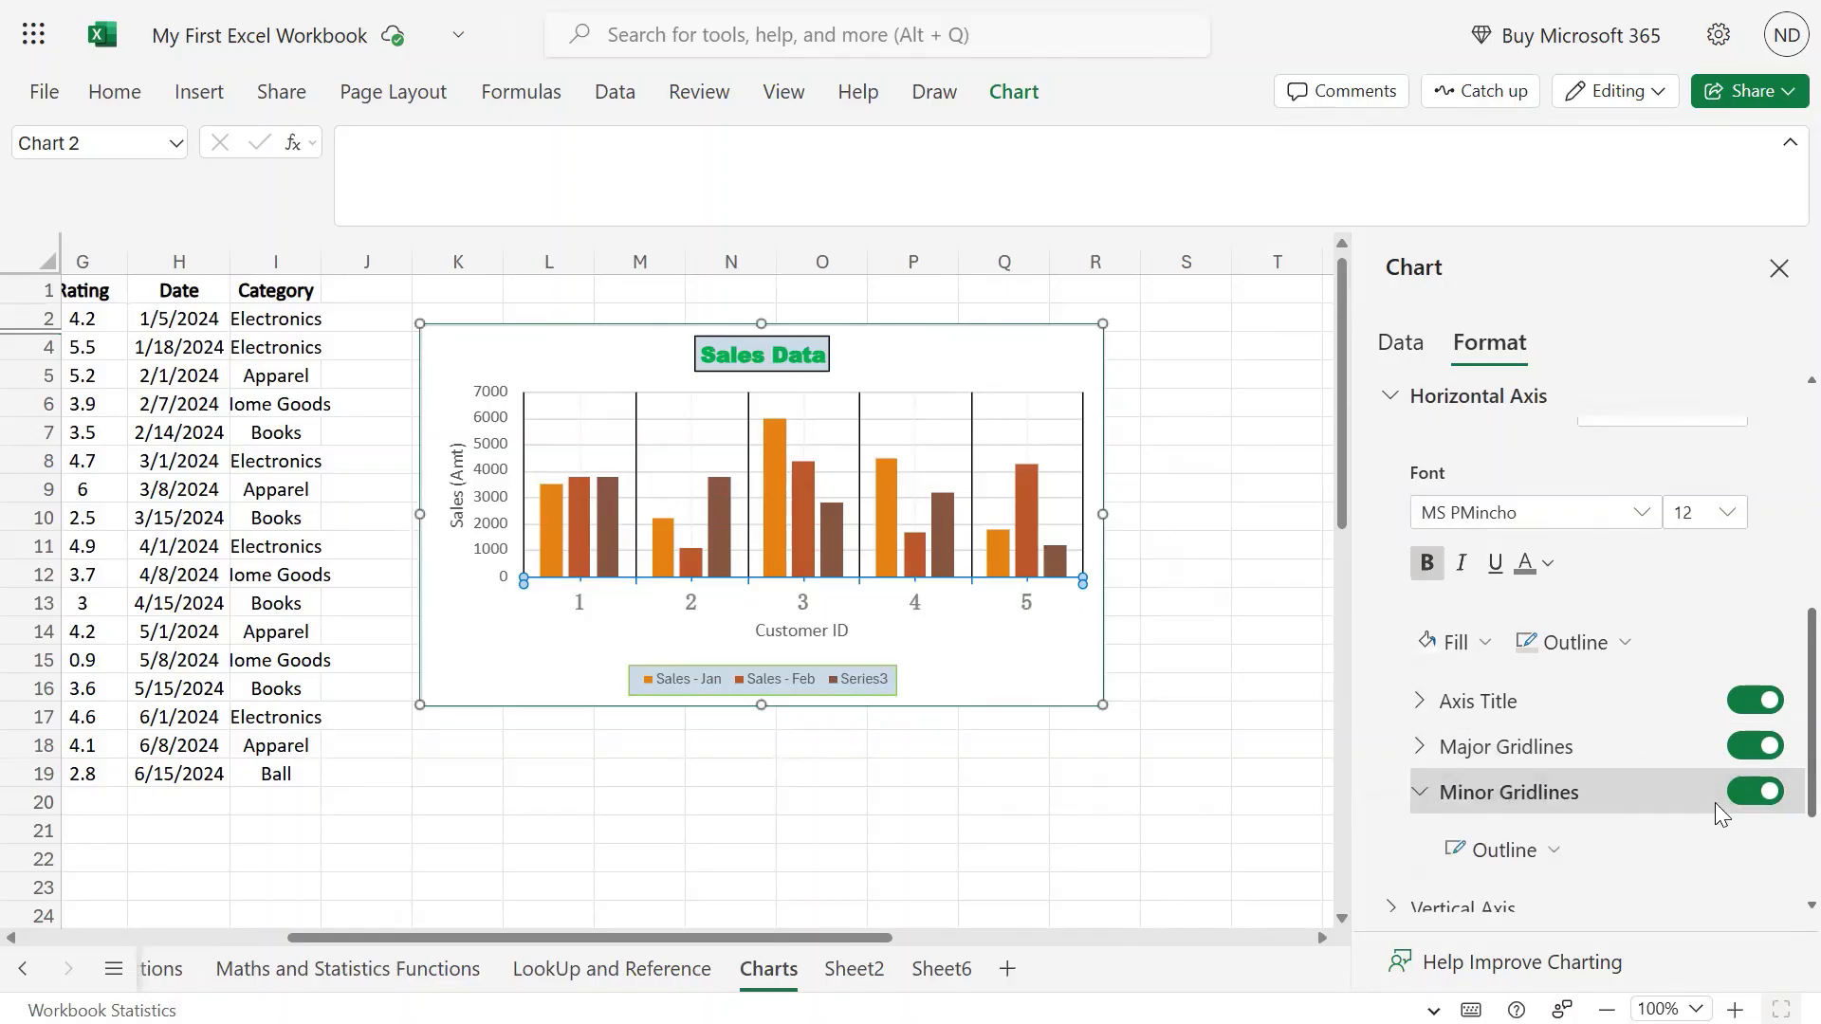
click(1751, 793)
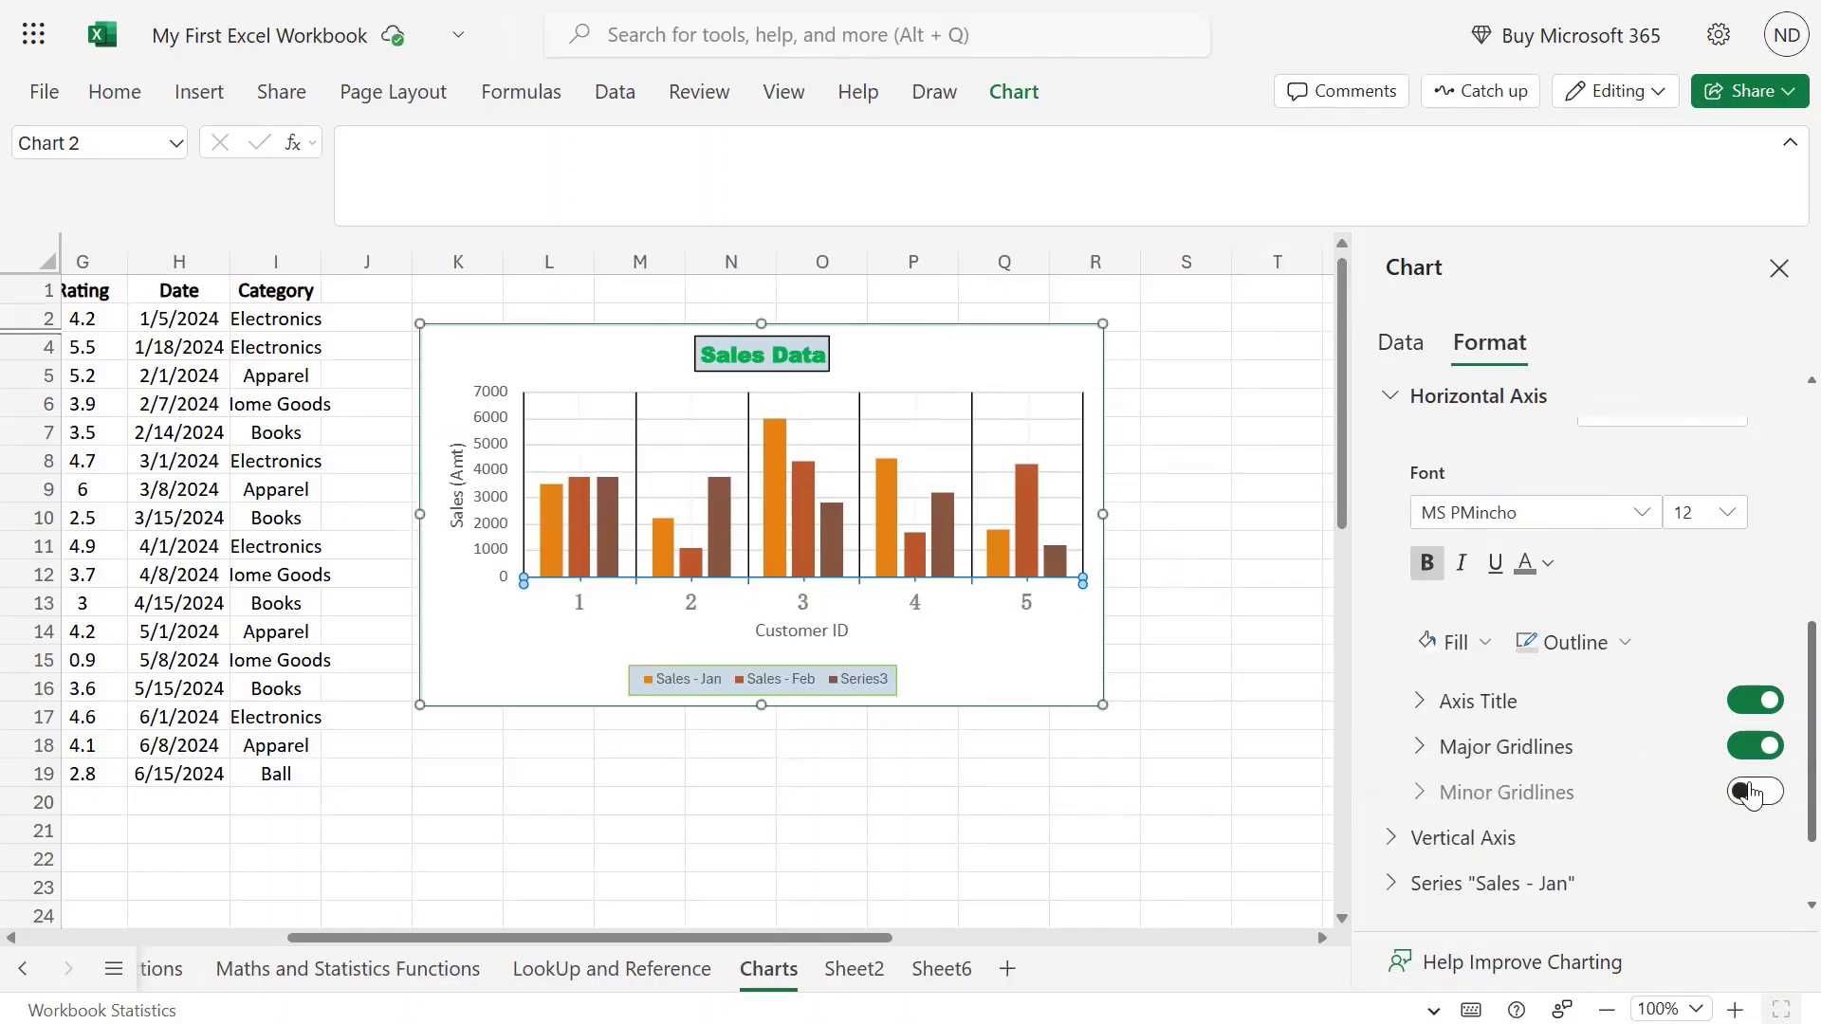
click(1751, 793)
click(1555, 852)
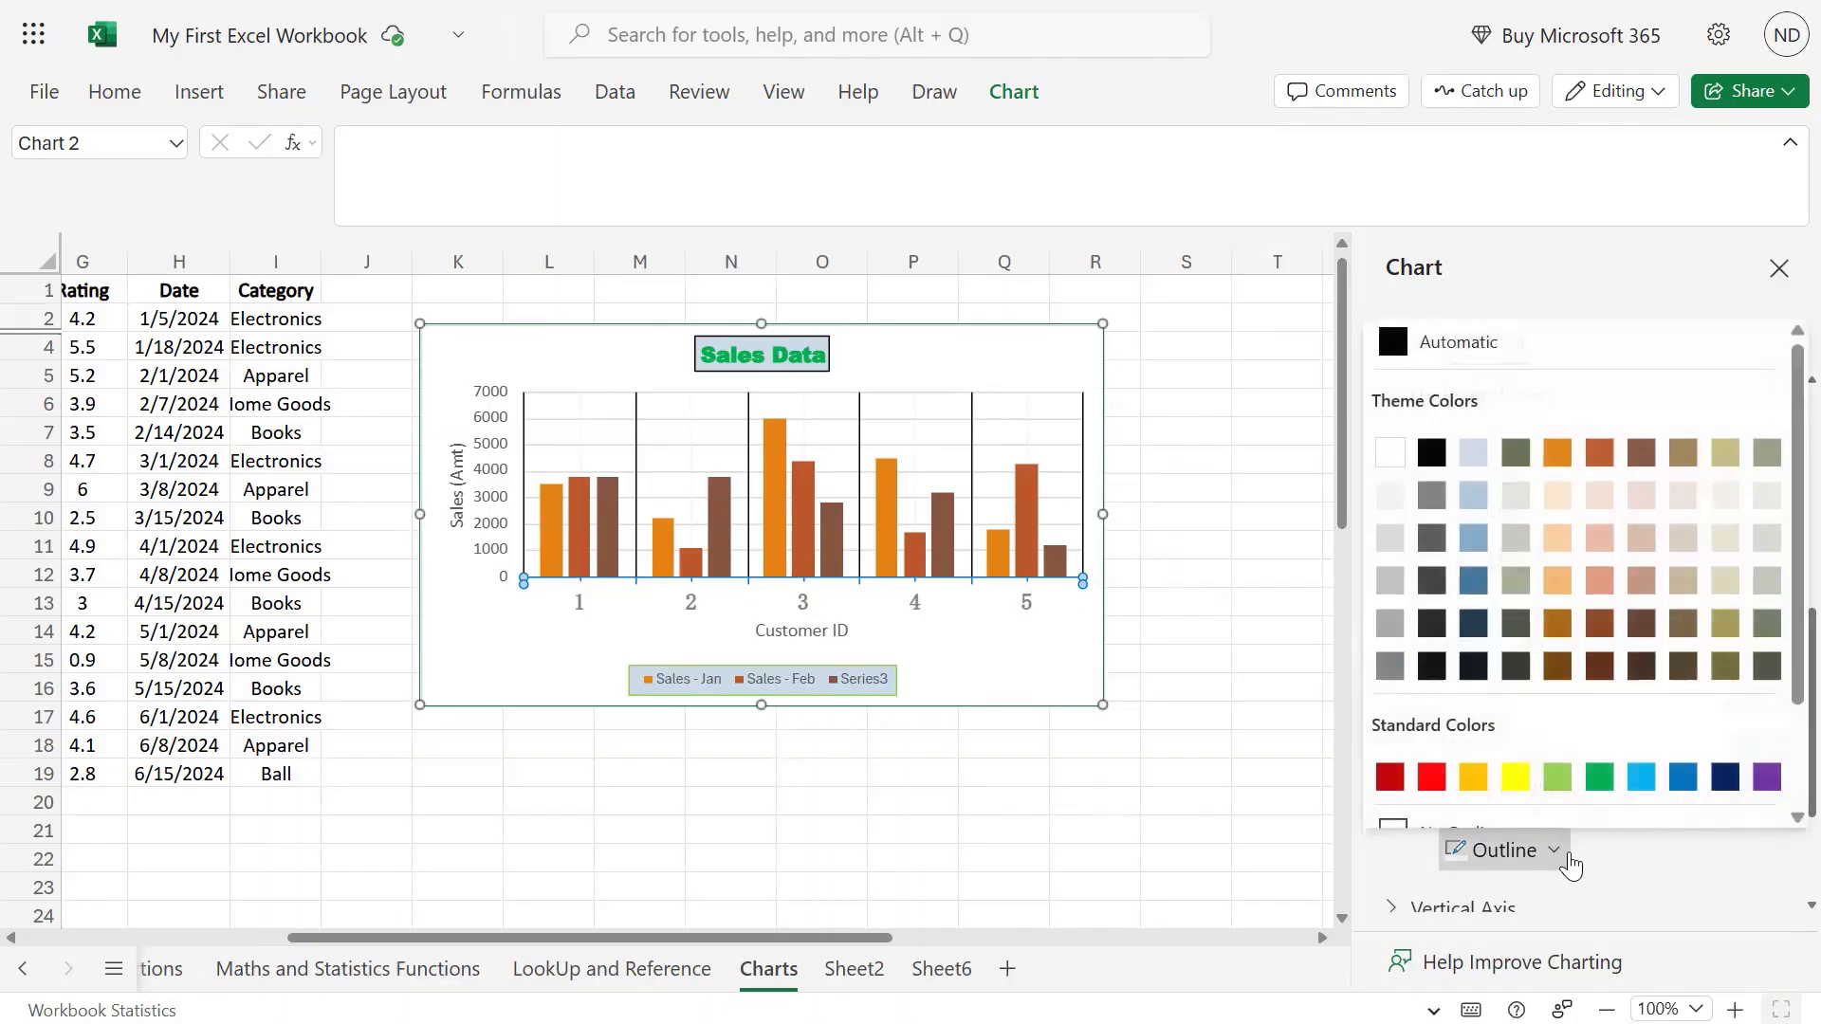
scroll(1565, 764, down, 1)
click(1563, 753)
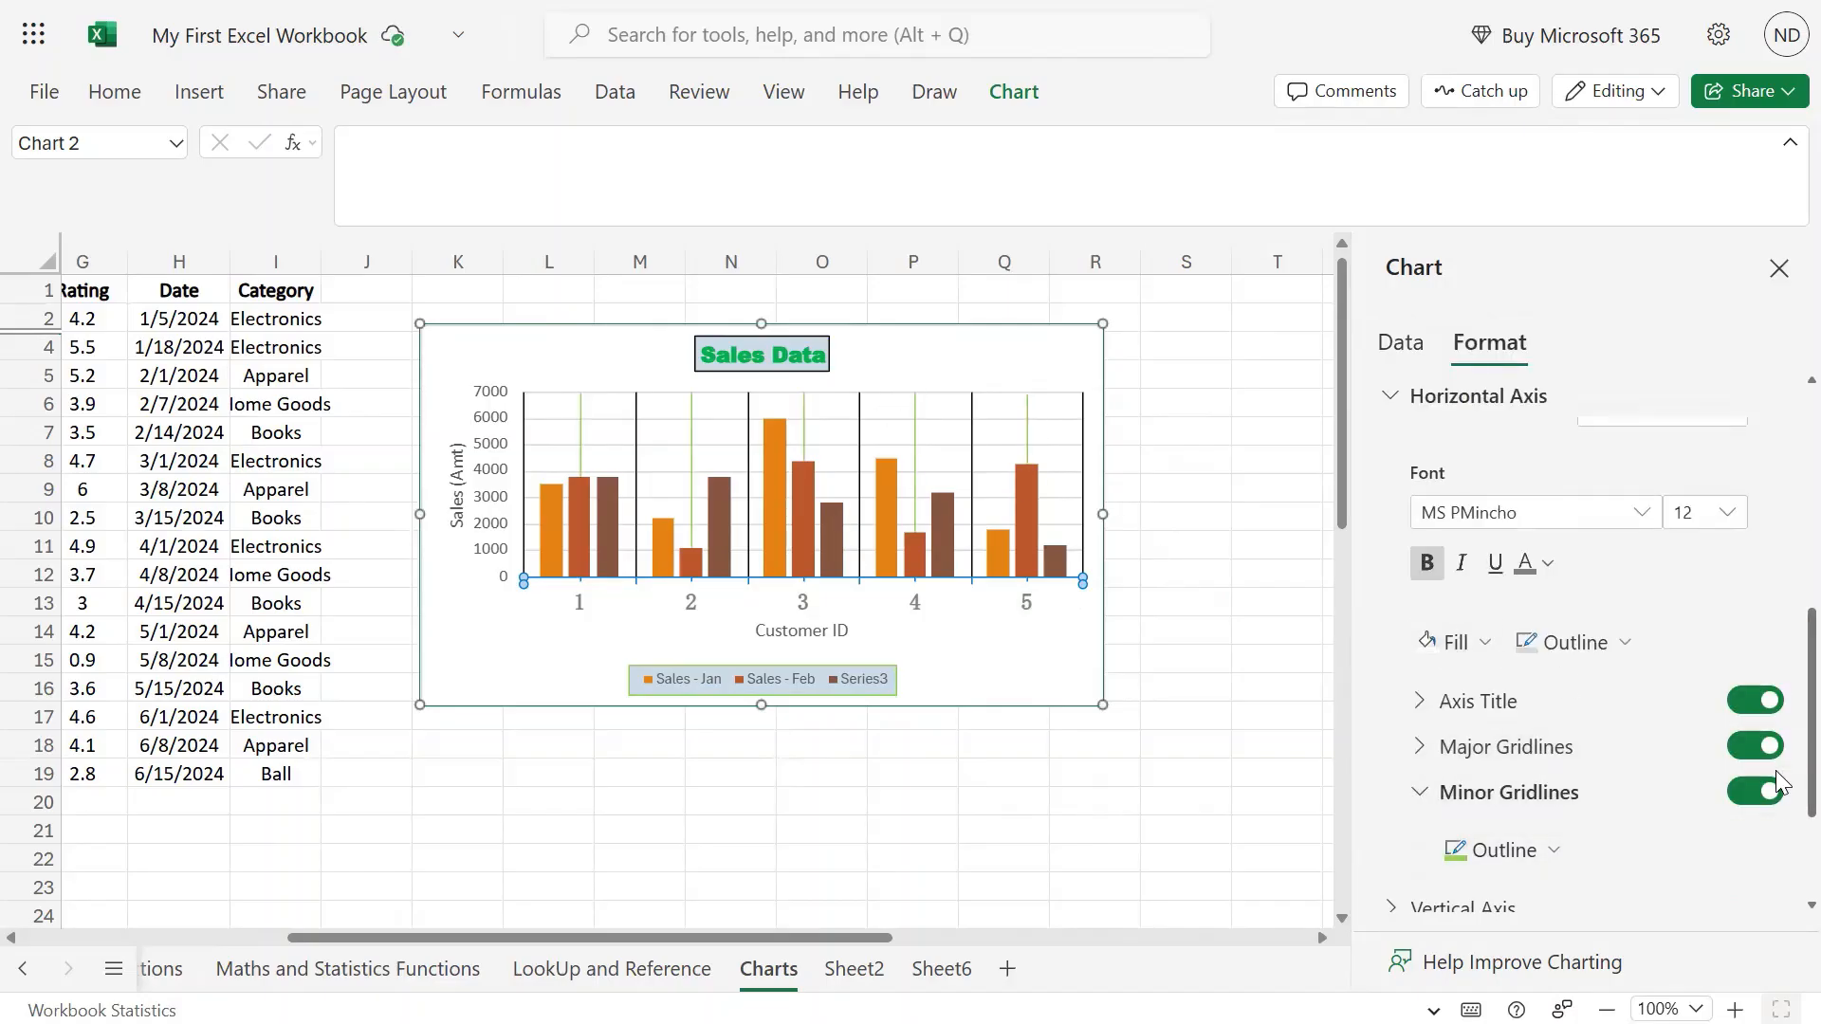
scroll(1625, 793, up, 2)
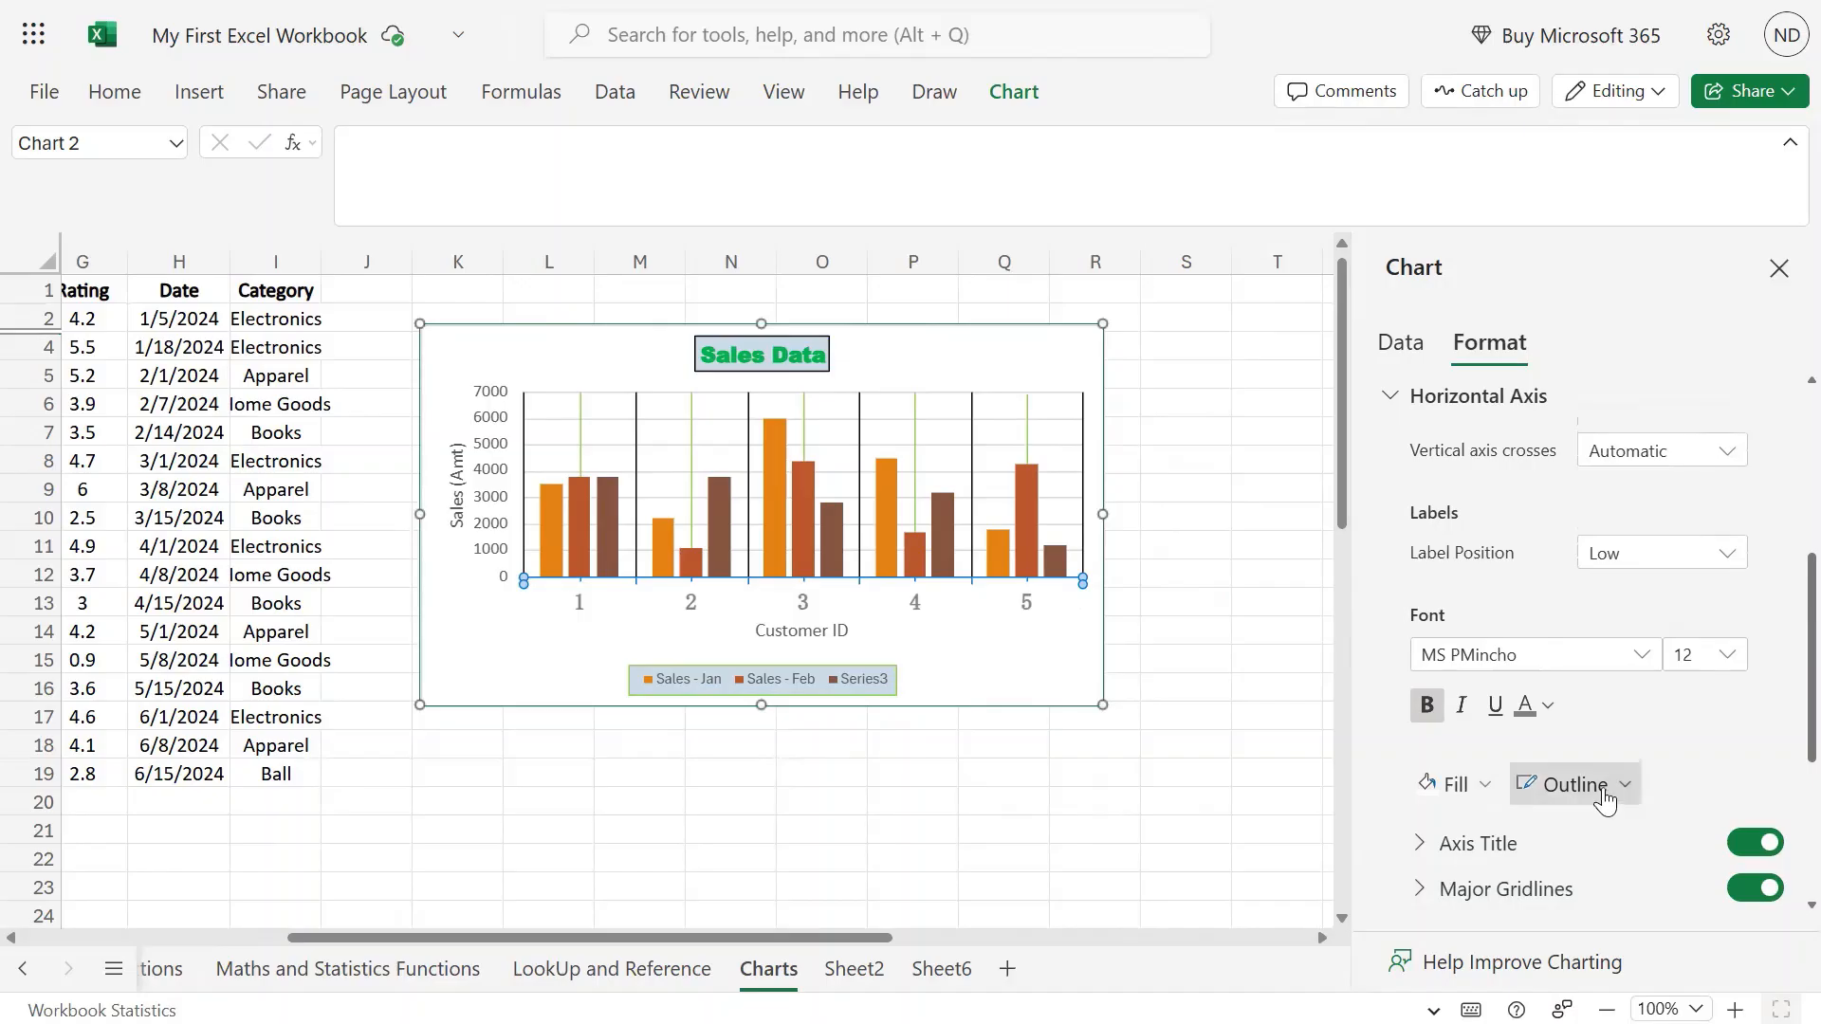
Fill the Customer ID axis labels 1–5 with standard yellow, then deselect the chart.
click(1486, 786)
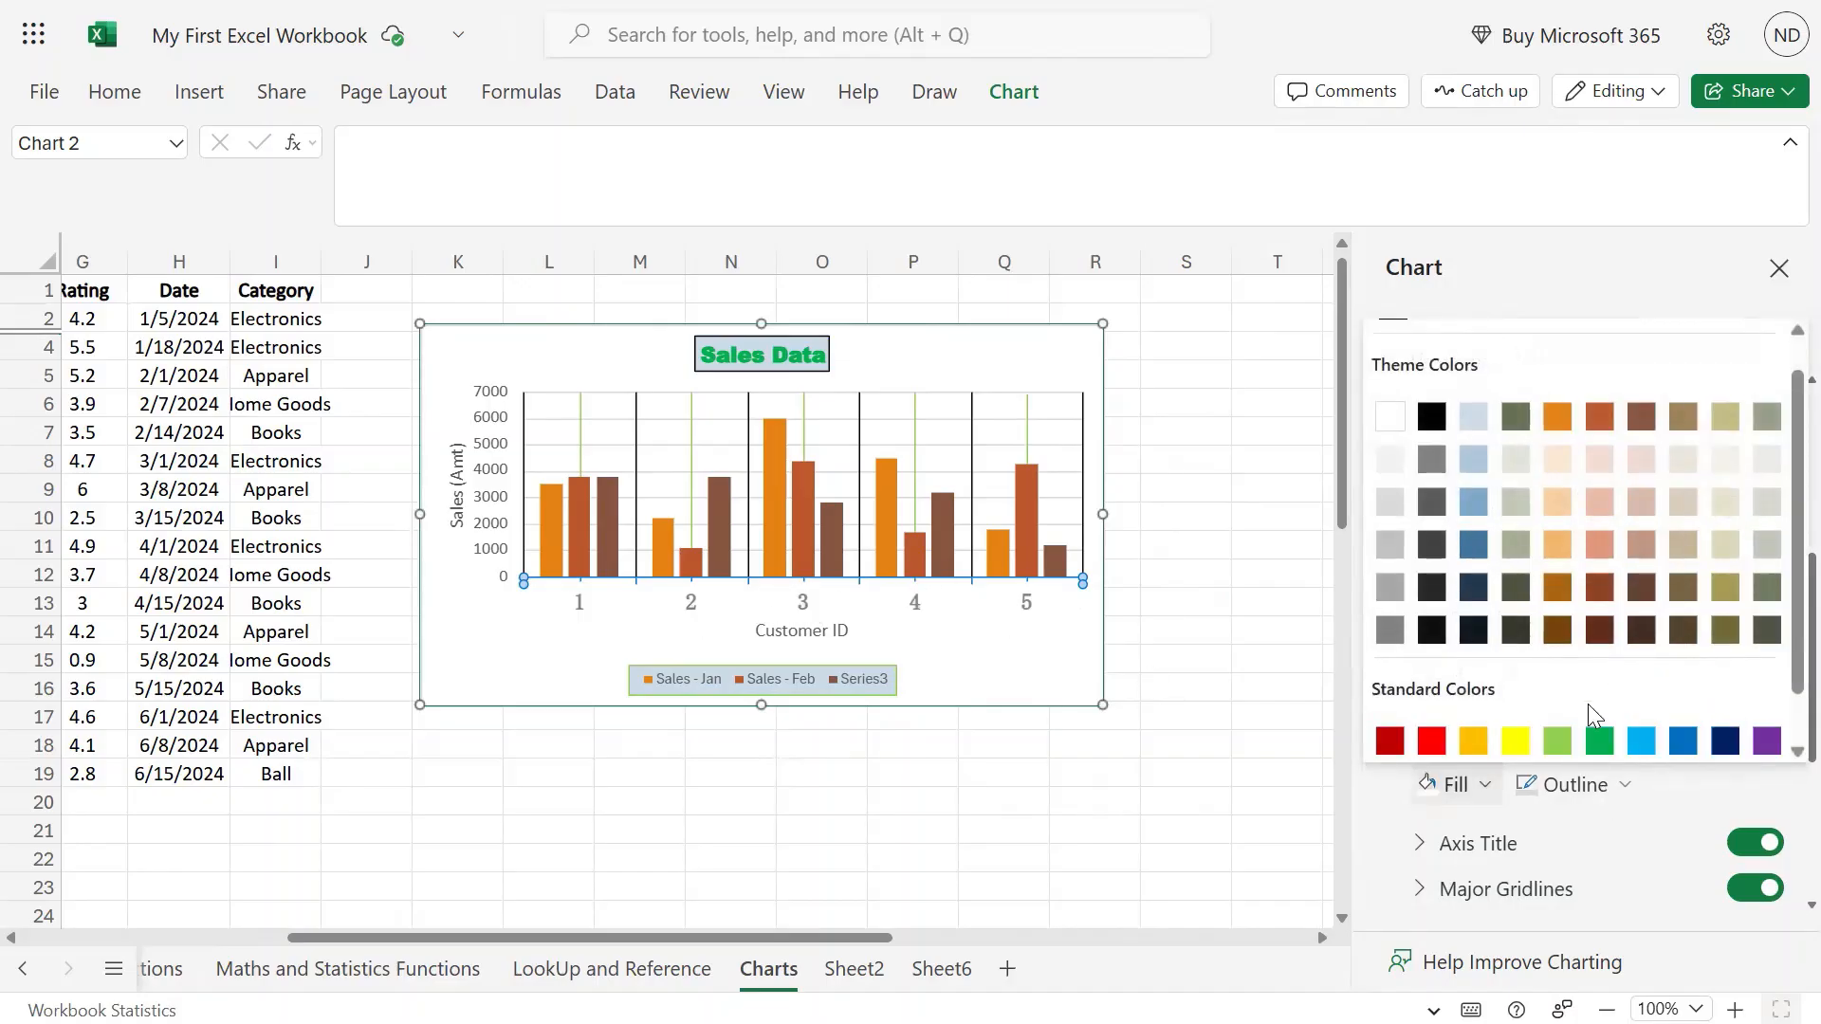
click(1516, 741)
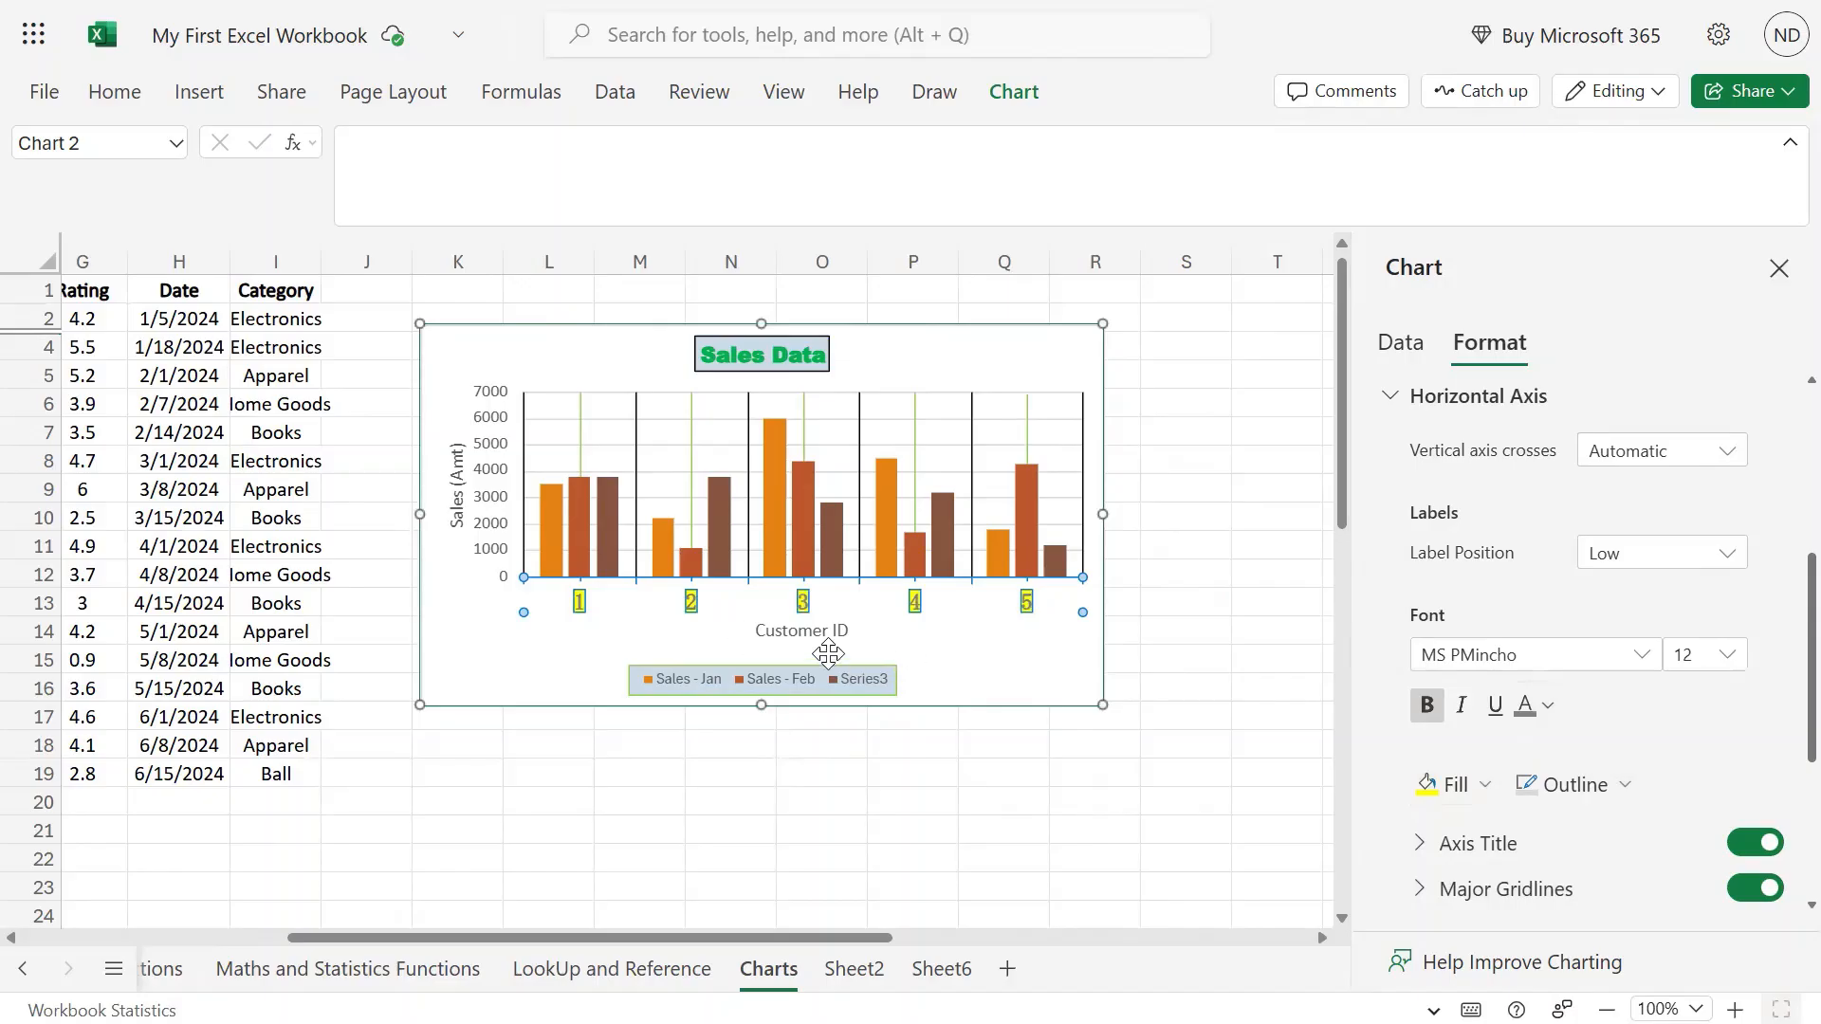
click(1189, 622)
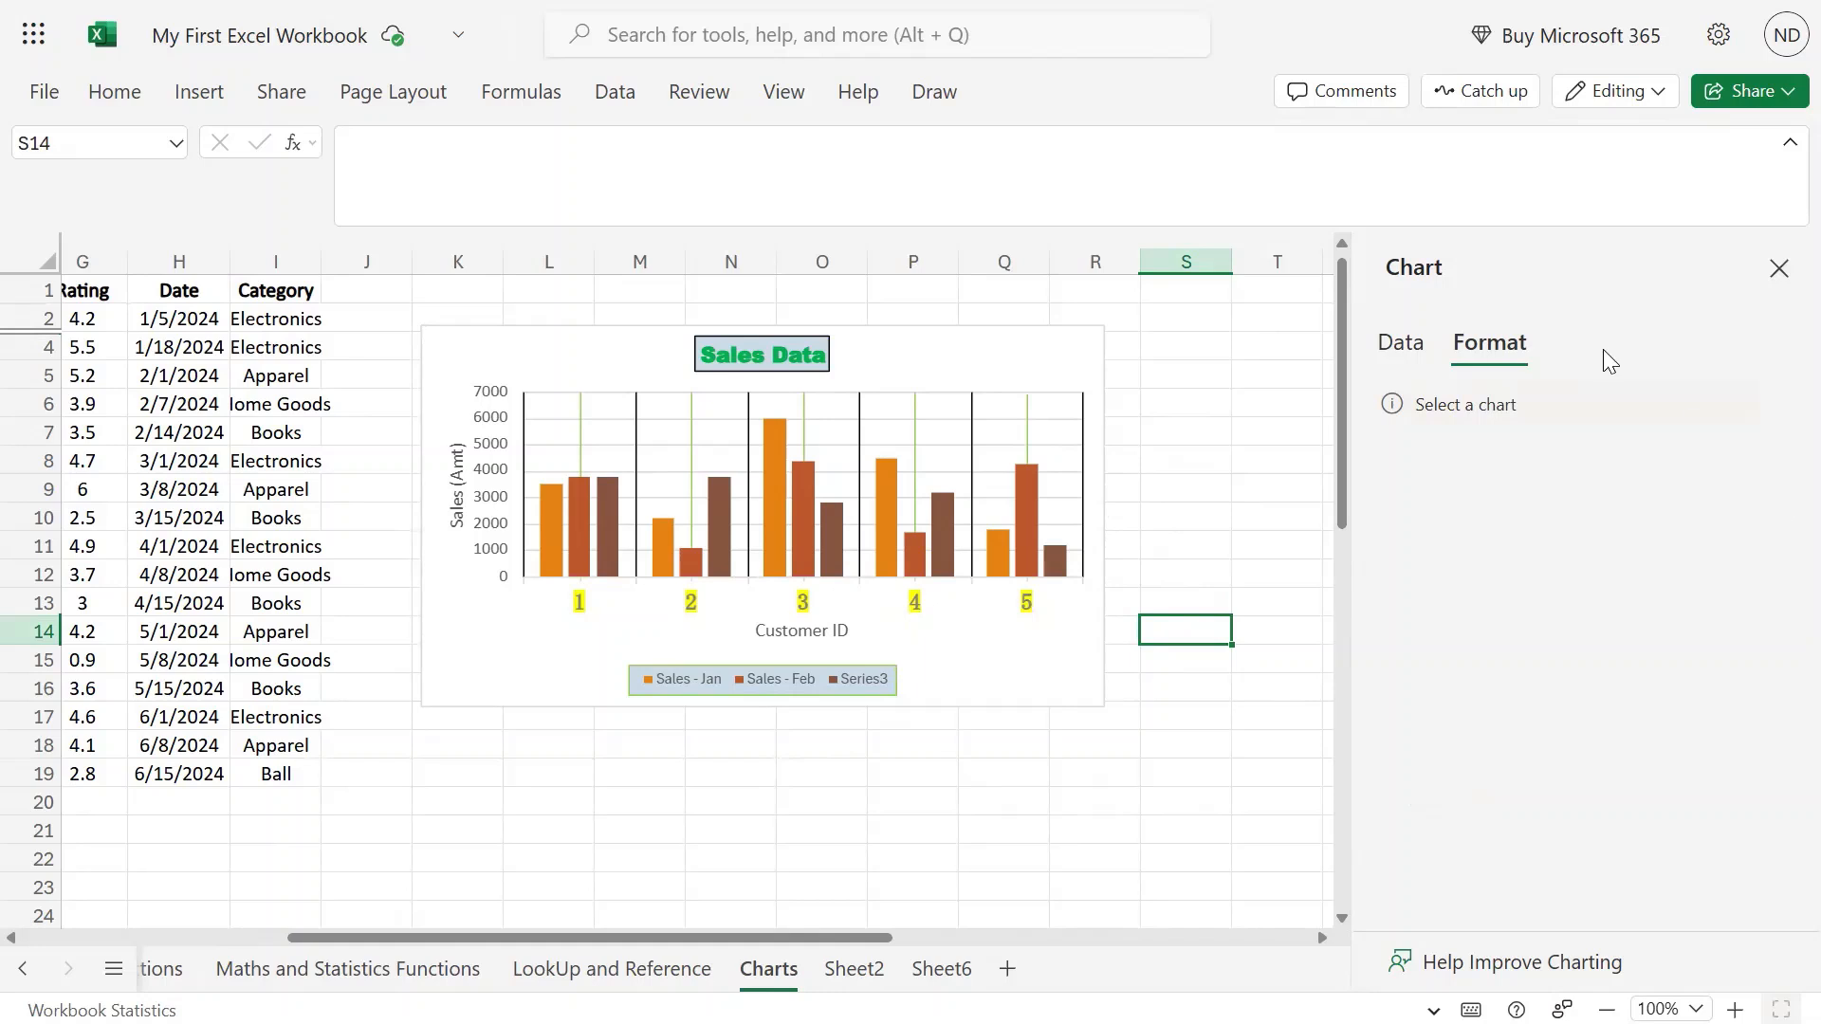
Select the Sales Data chart and set Vertical Axis bounds to Minimum 0, Maximum 6500.
click(1045, 361)
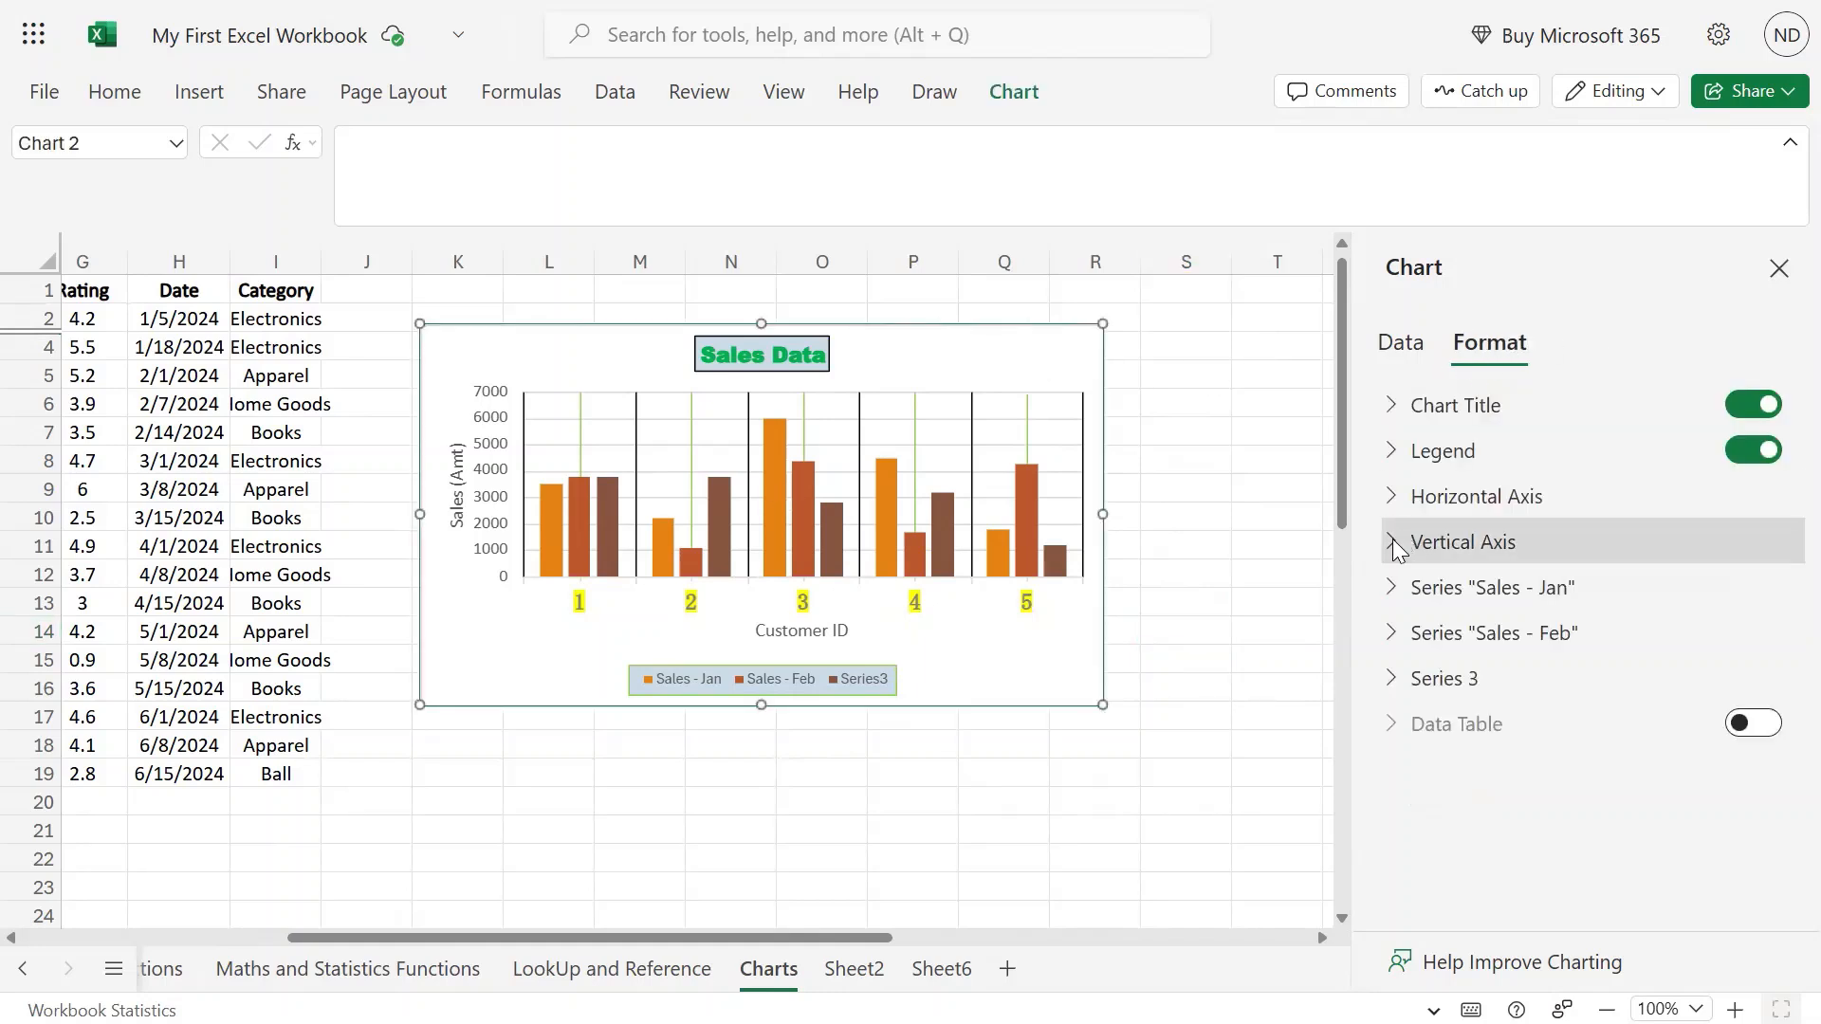
click(1392, 541)
scroll(1614, 552, down, 3)
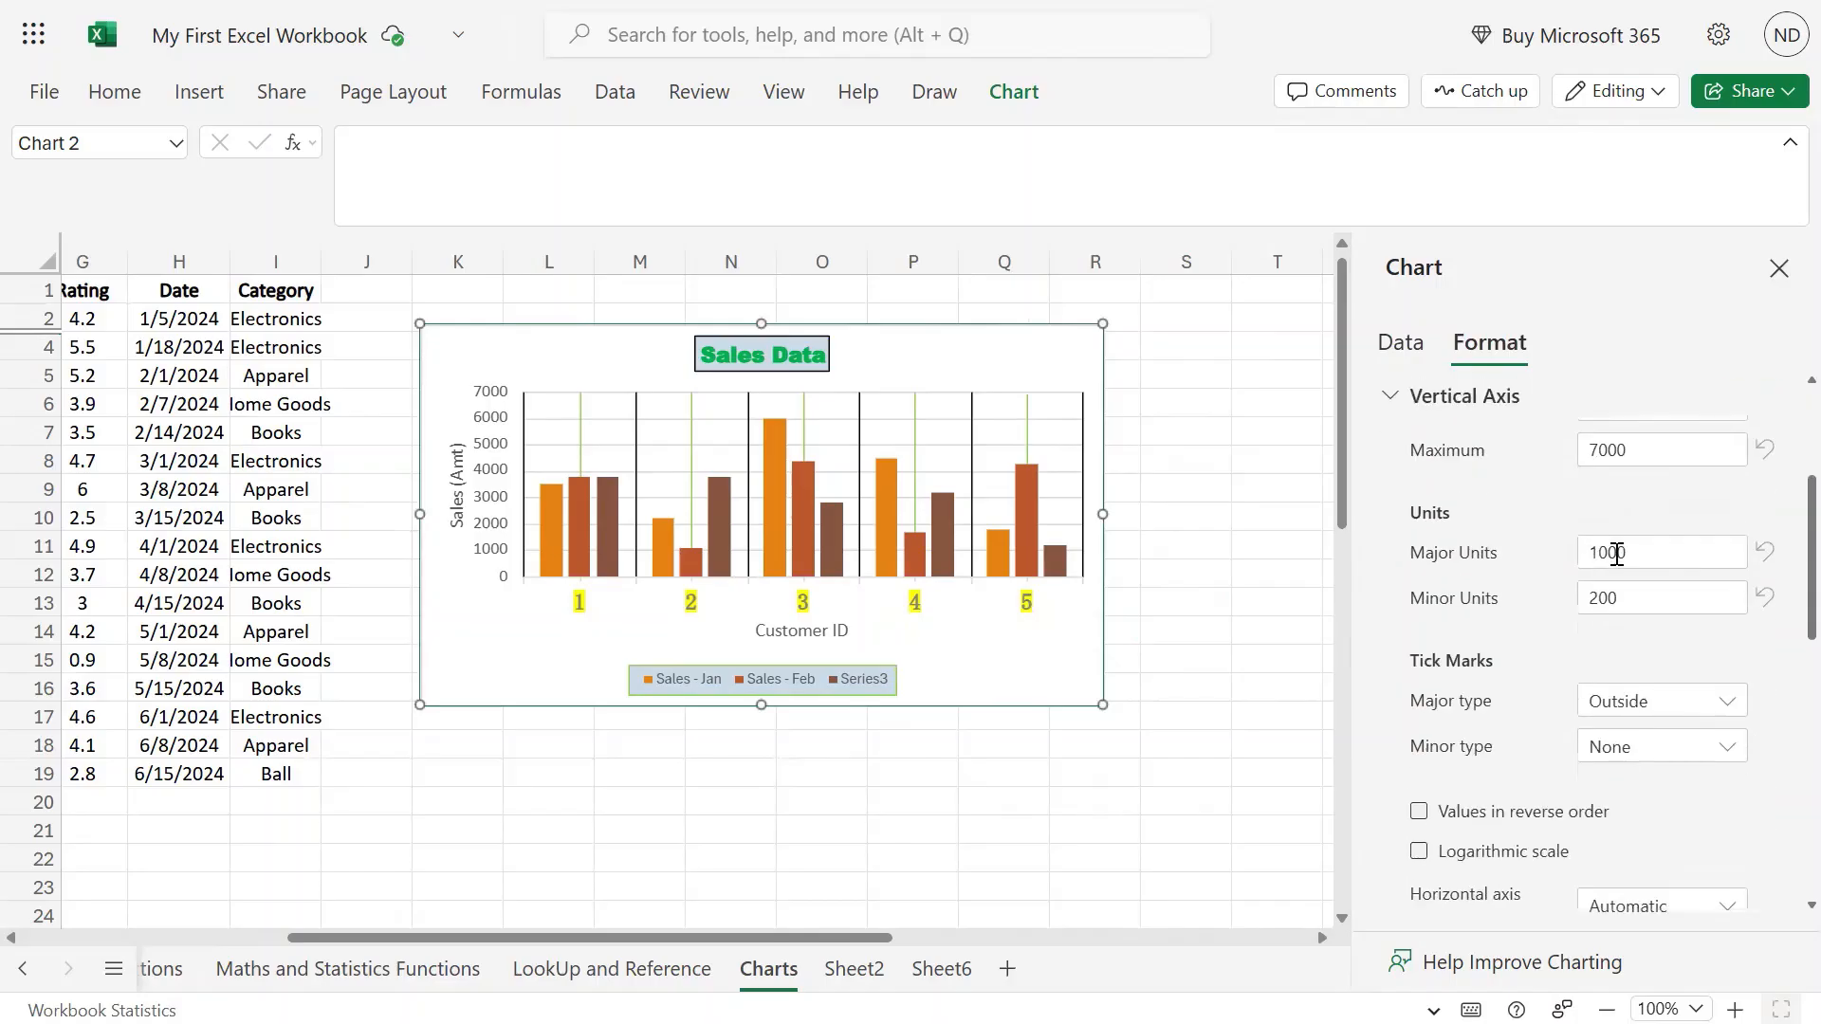
scroll(1614, 552, up, 3)
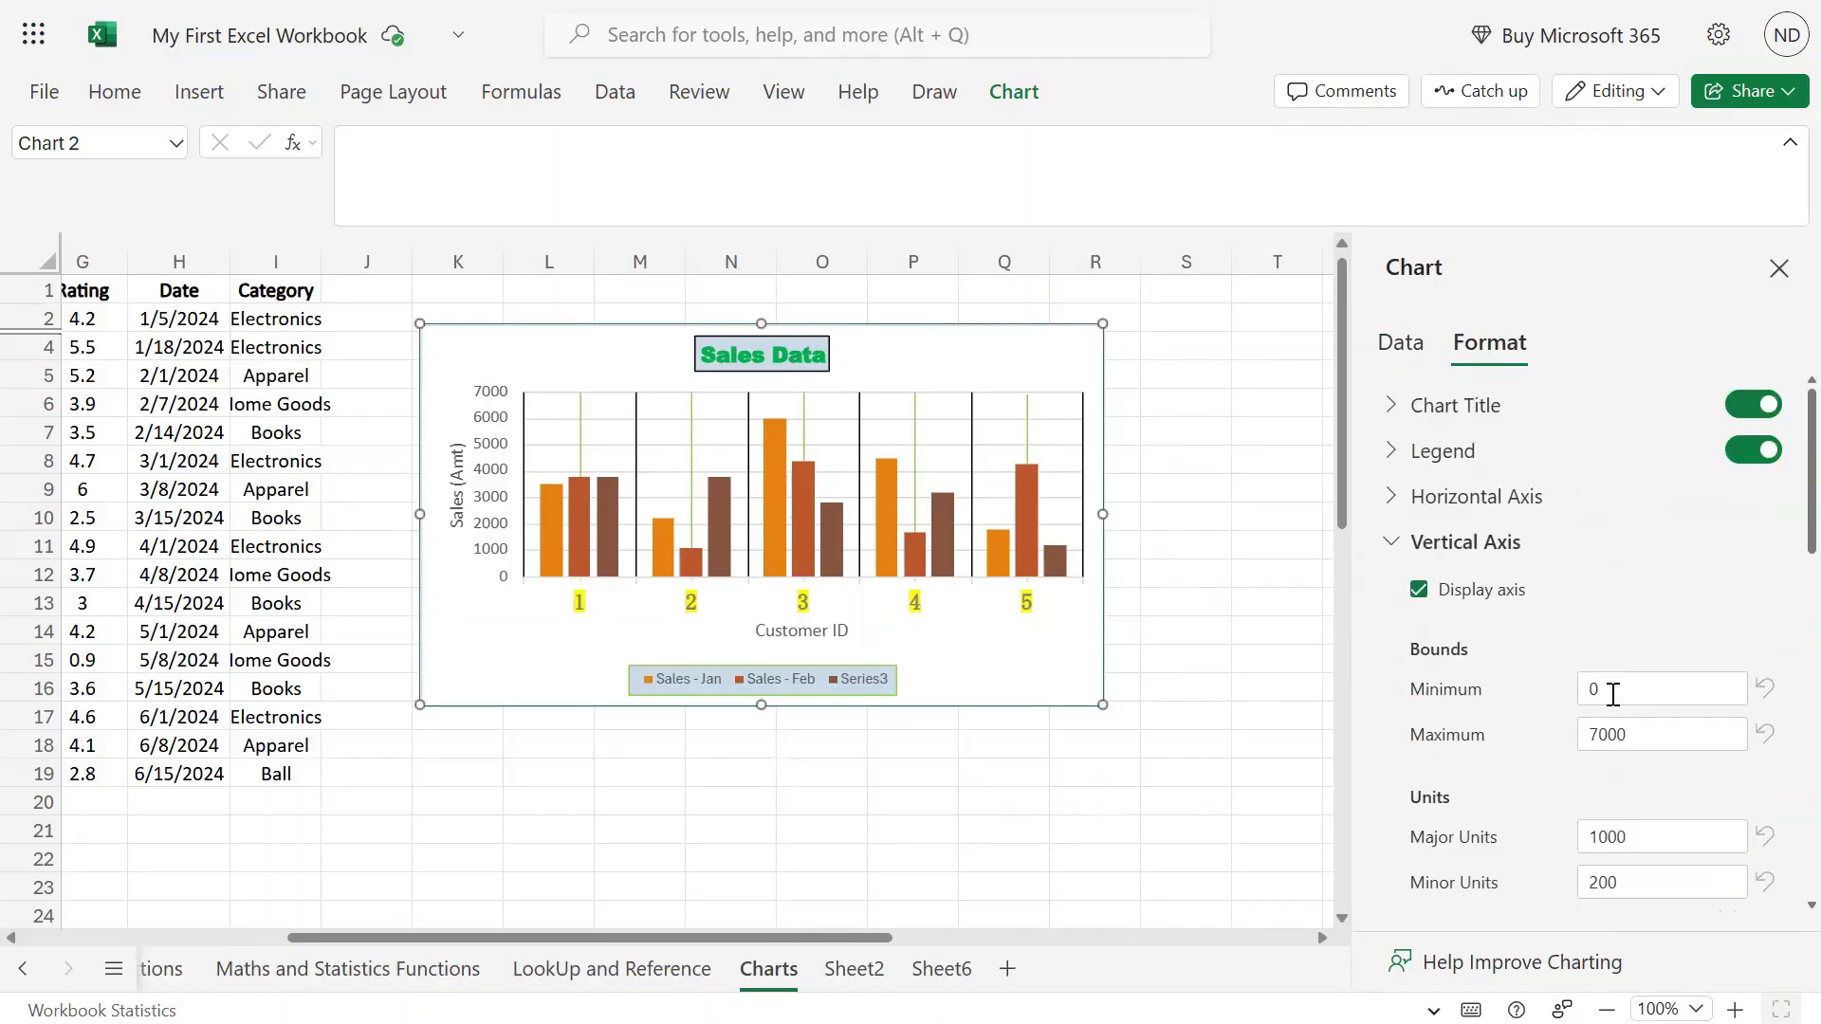
click(1672, 679)
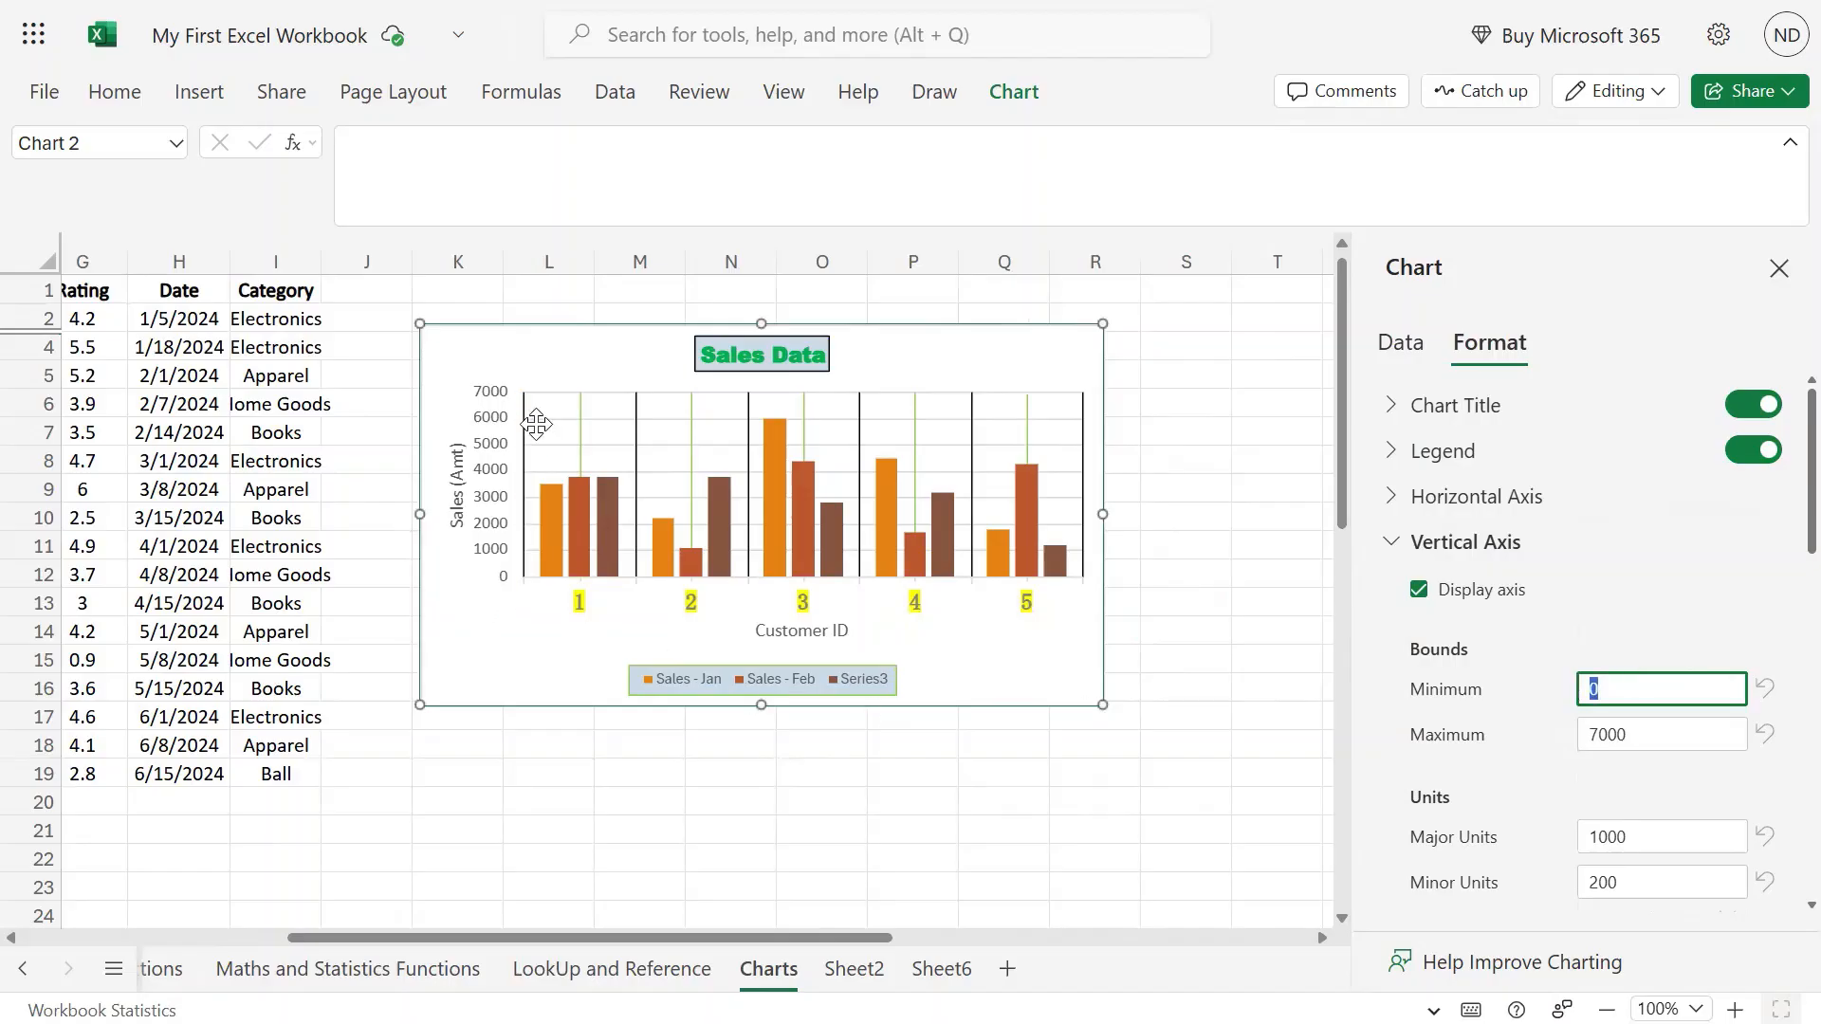
click(1669, 731)
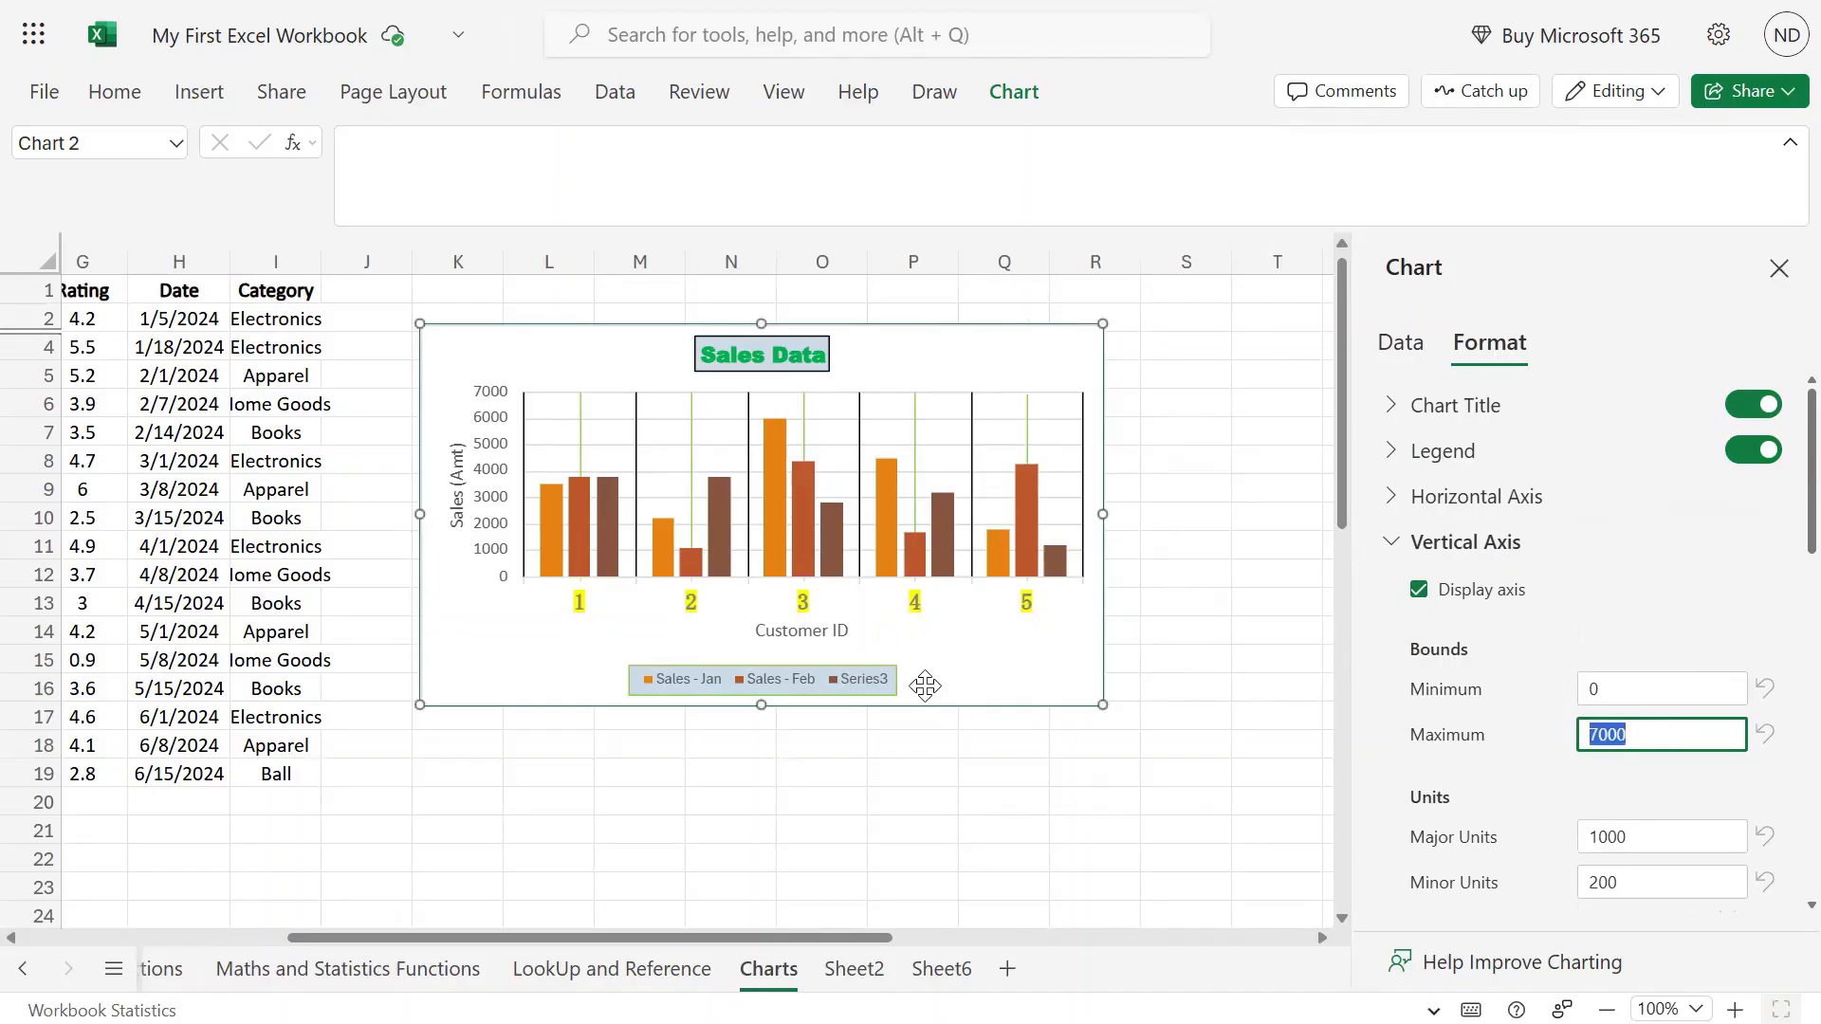
text(5)
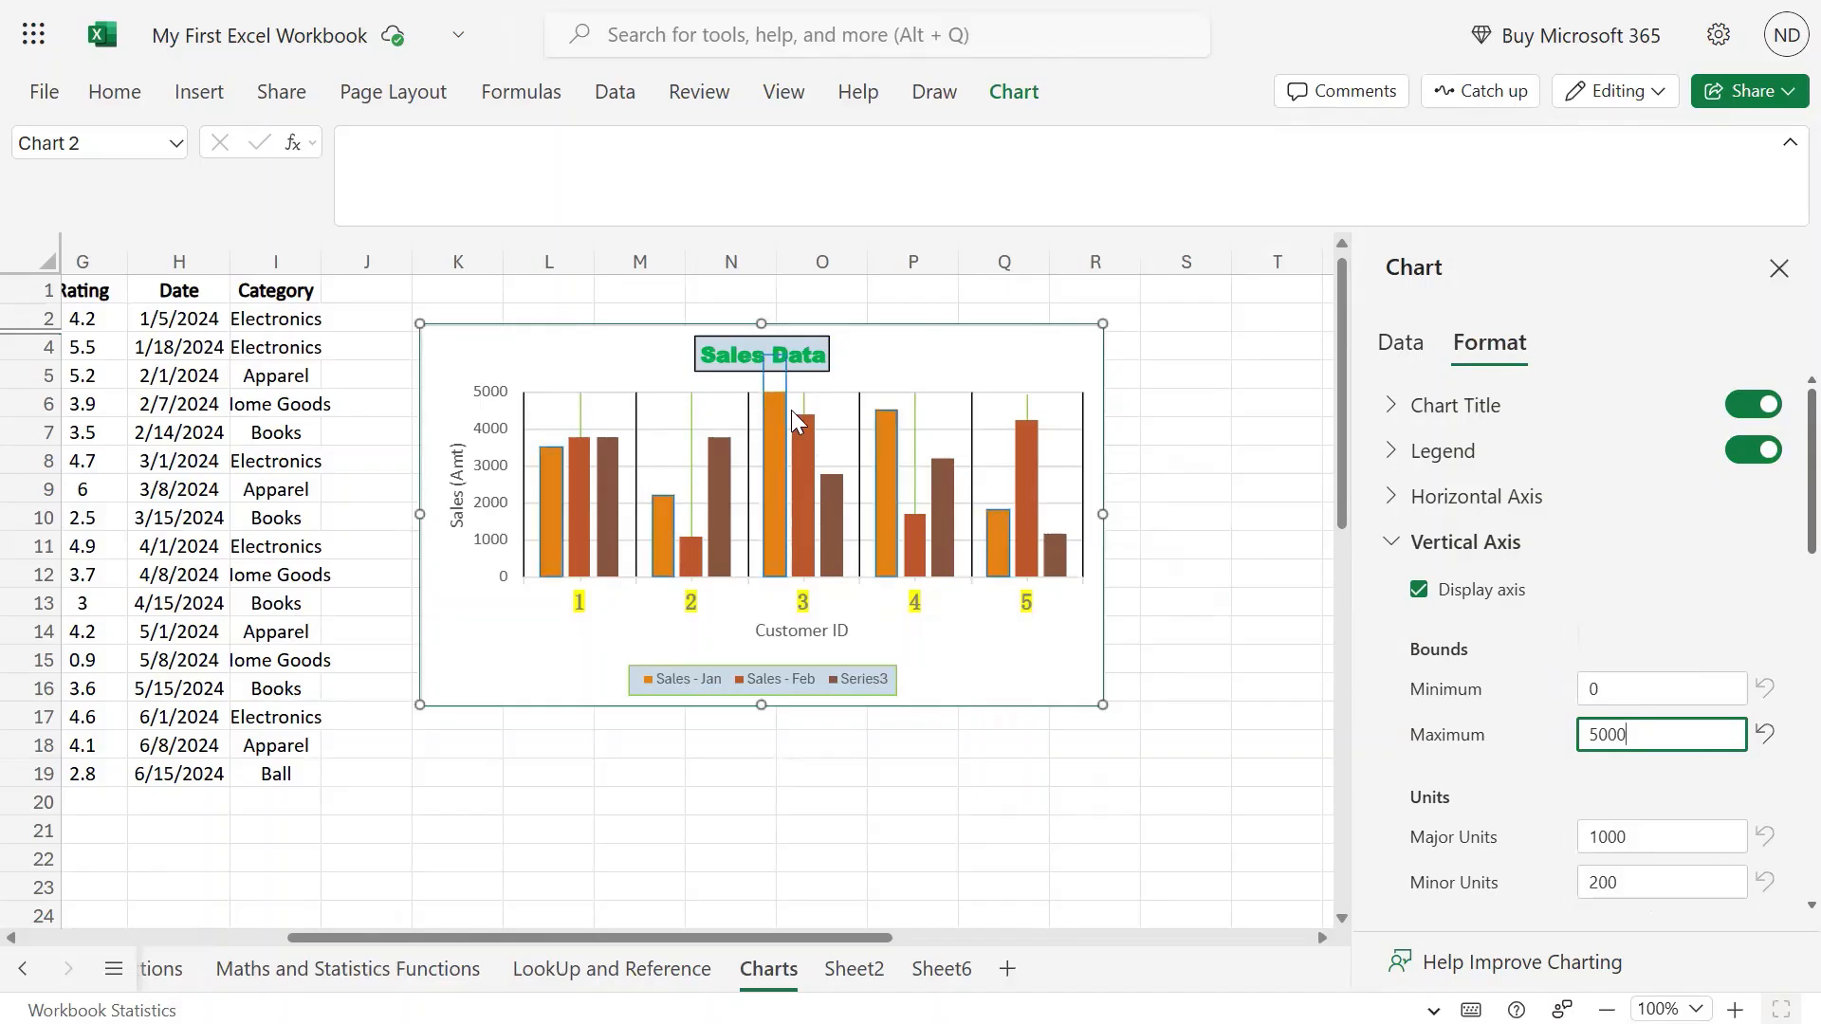
mouse_move(777, 417)
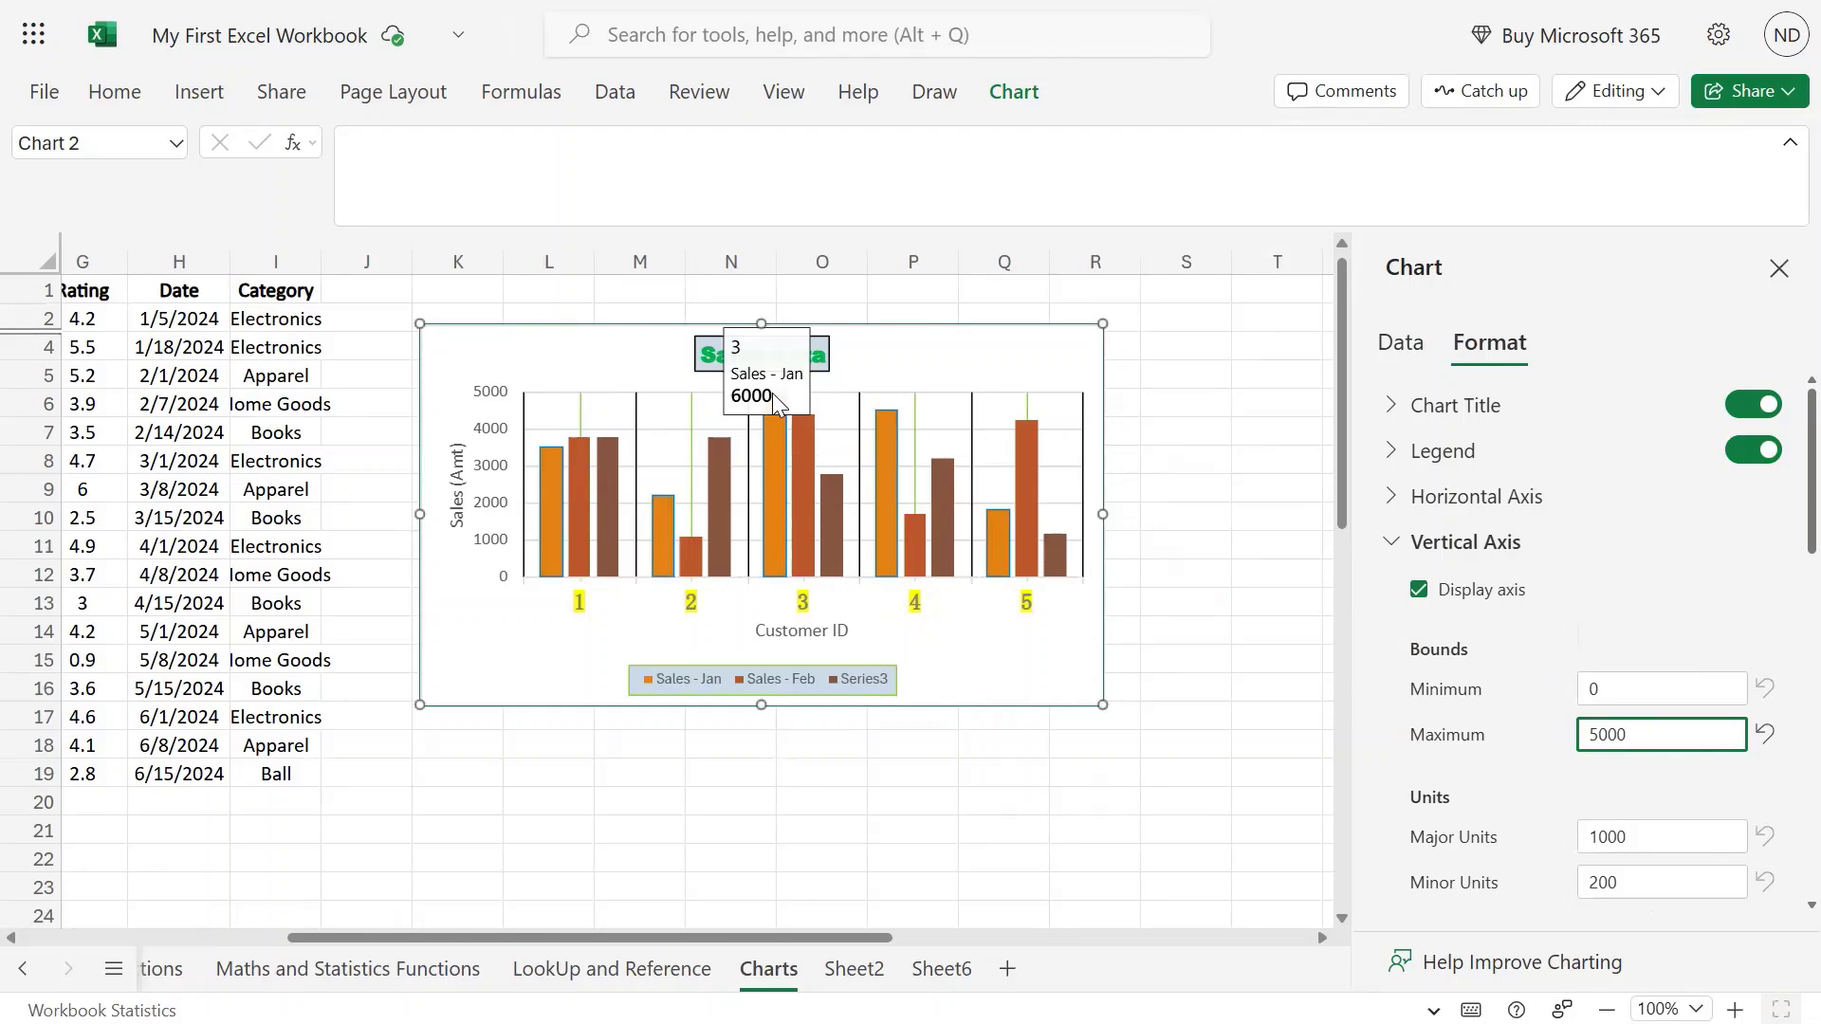
key(Return)
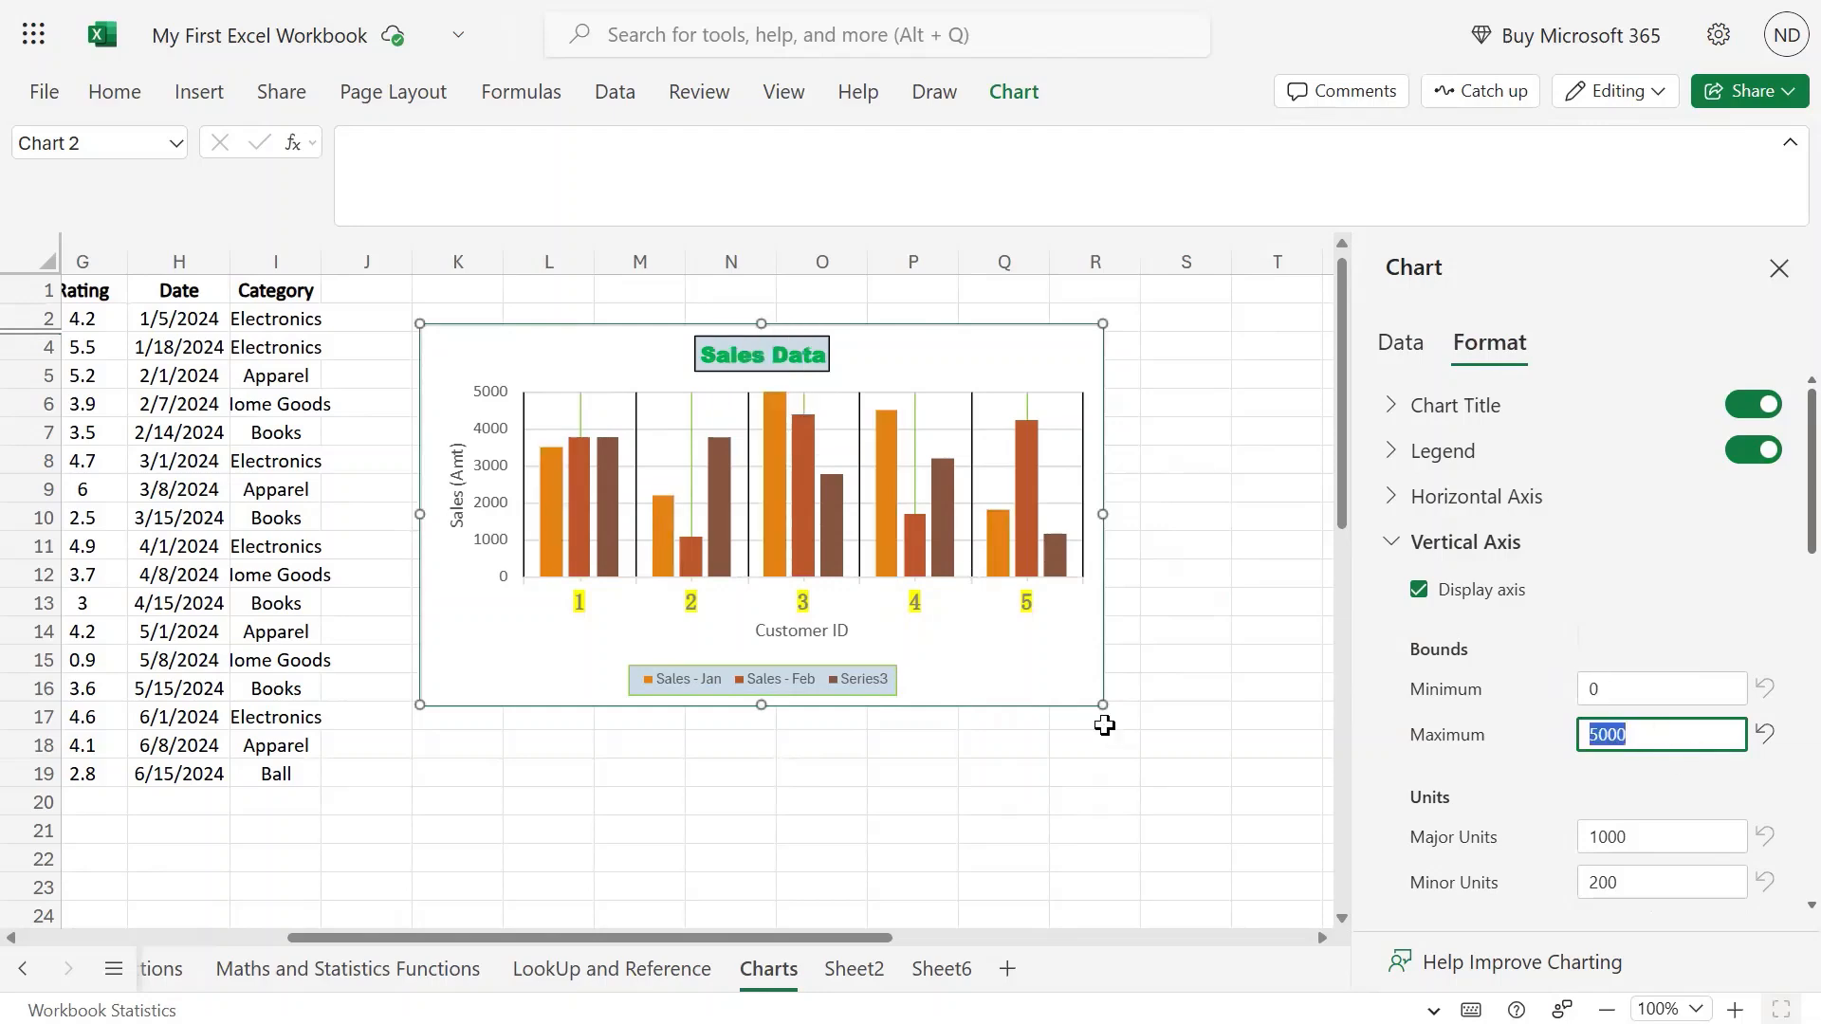
text(6)
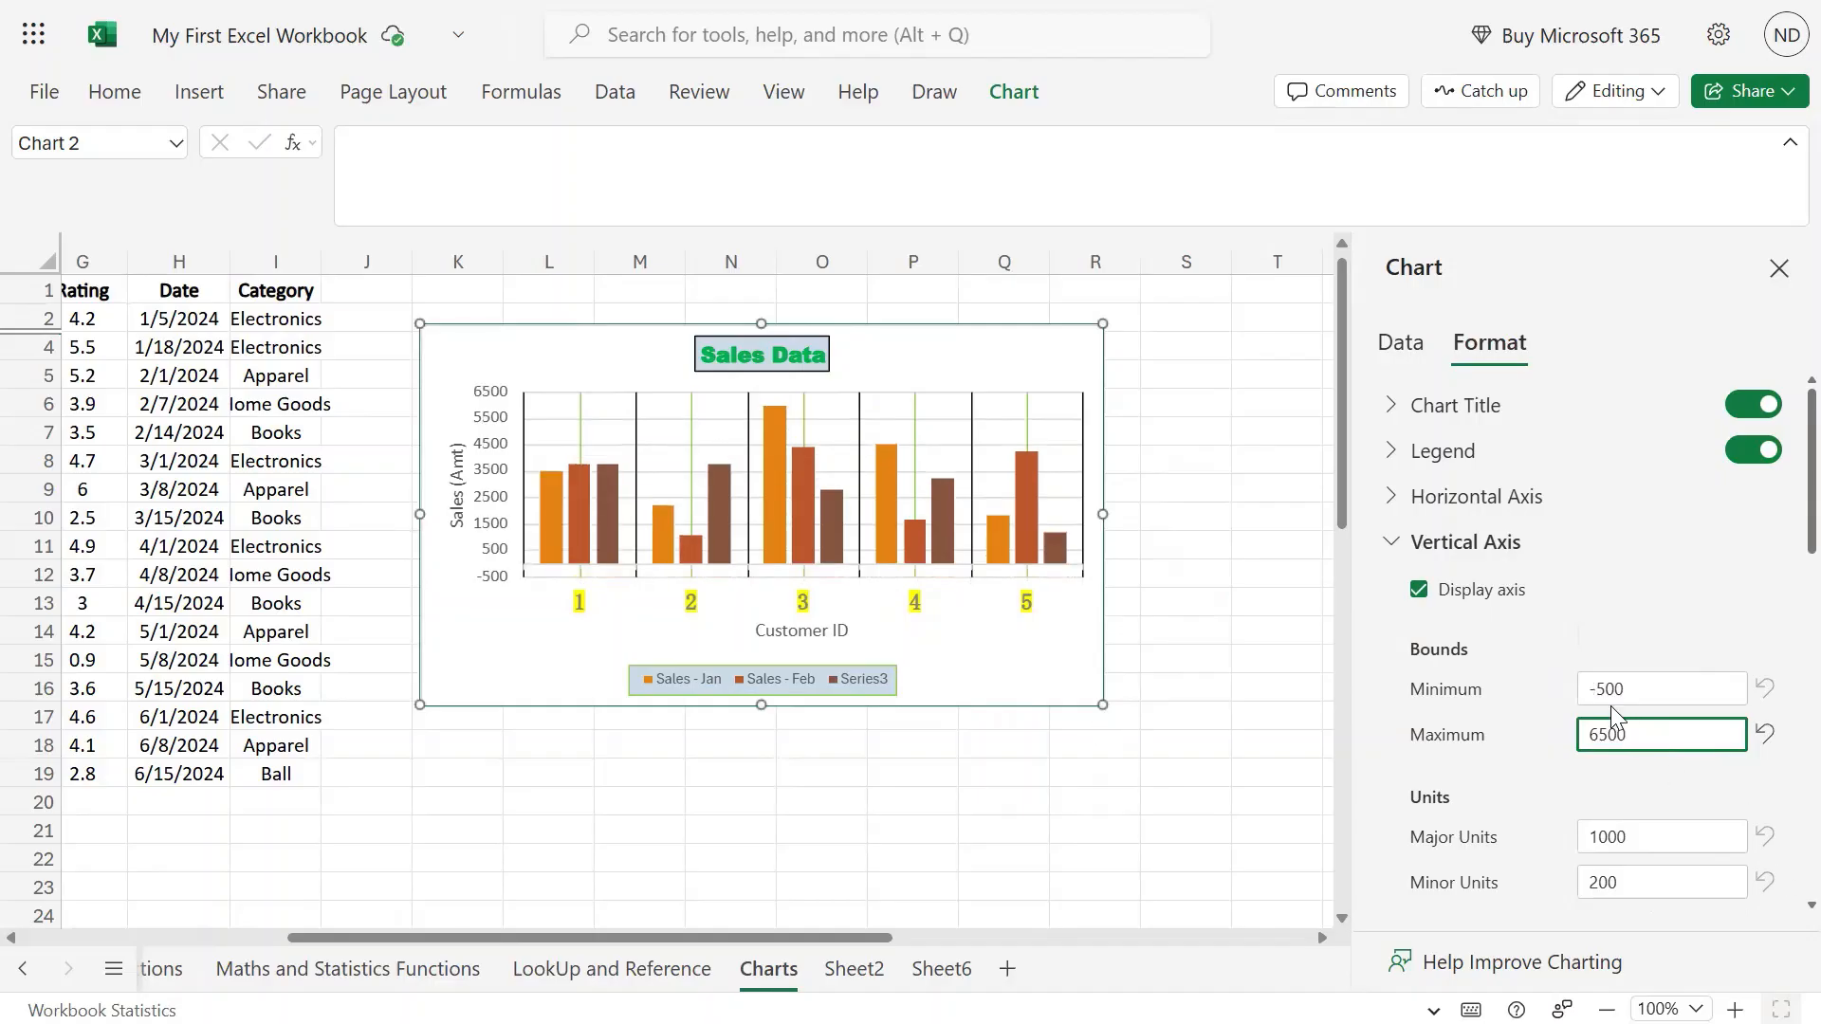
click(1659, 698)
text(0)
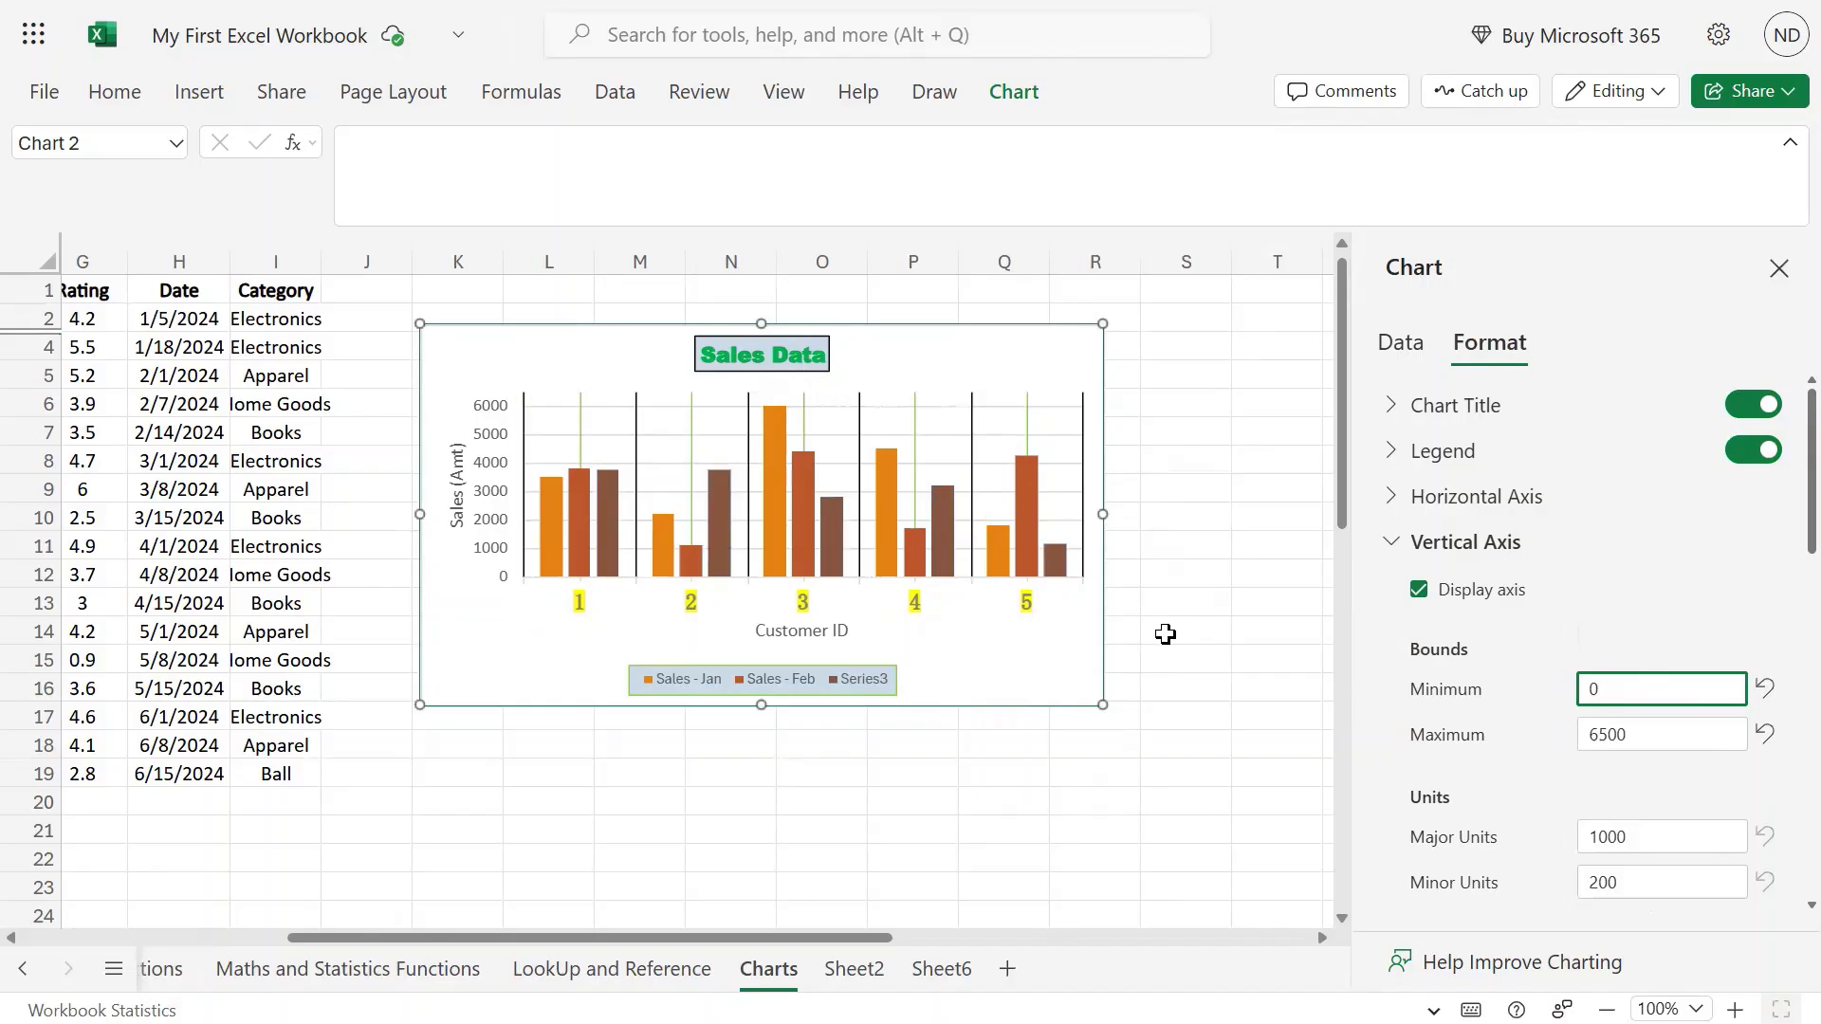
Enter 500 as the vertical axis Major unit and 50 as the Minor unit.
scroll(1460, 740, down, 3)
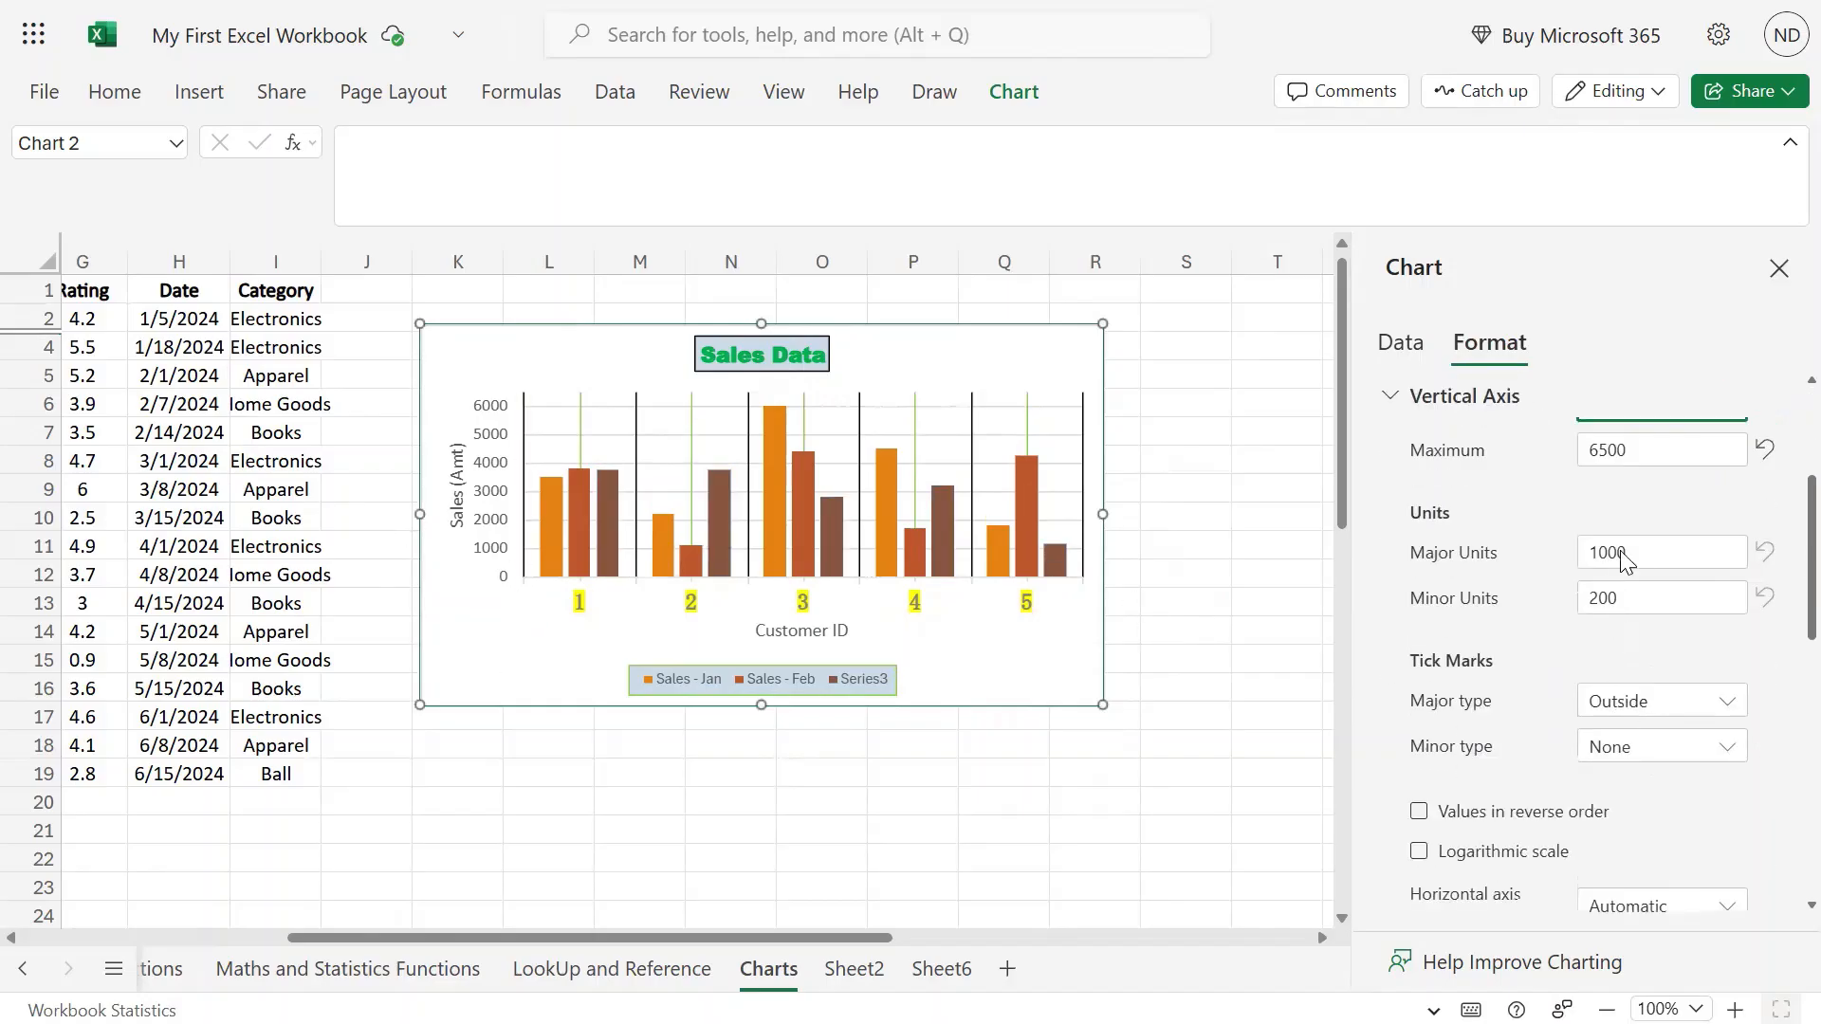
click(1648, 560)
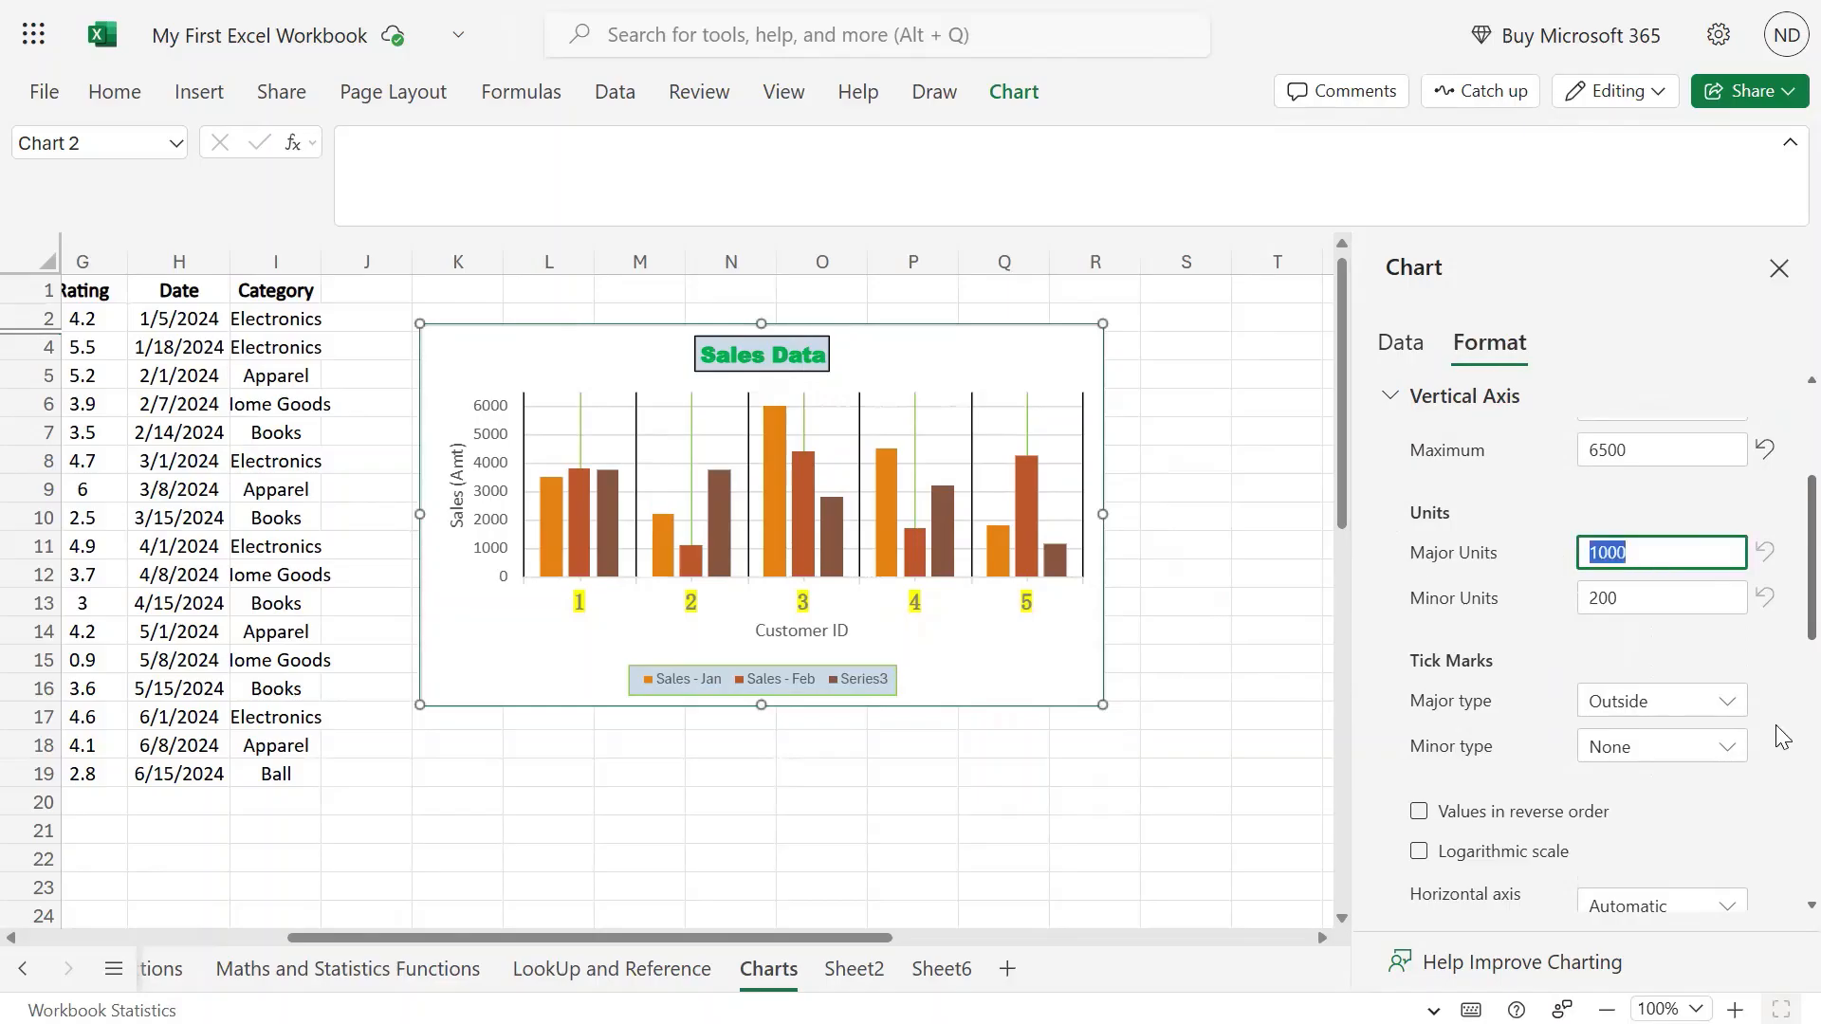
text(500)
key(Return)
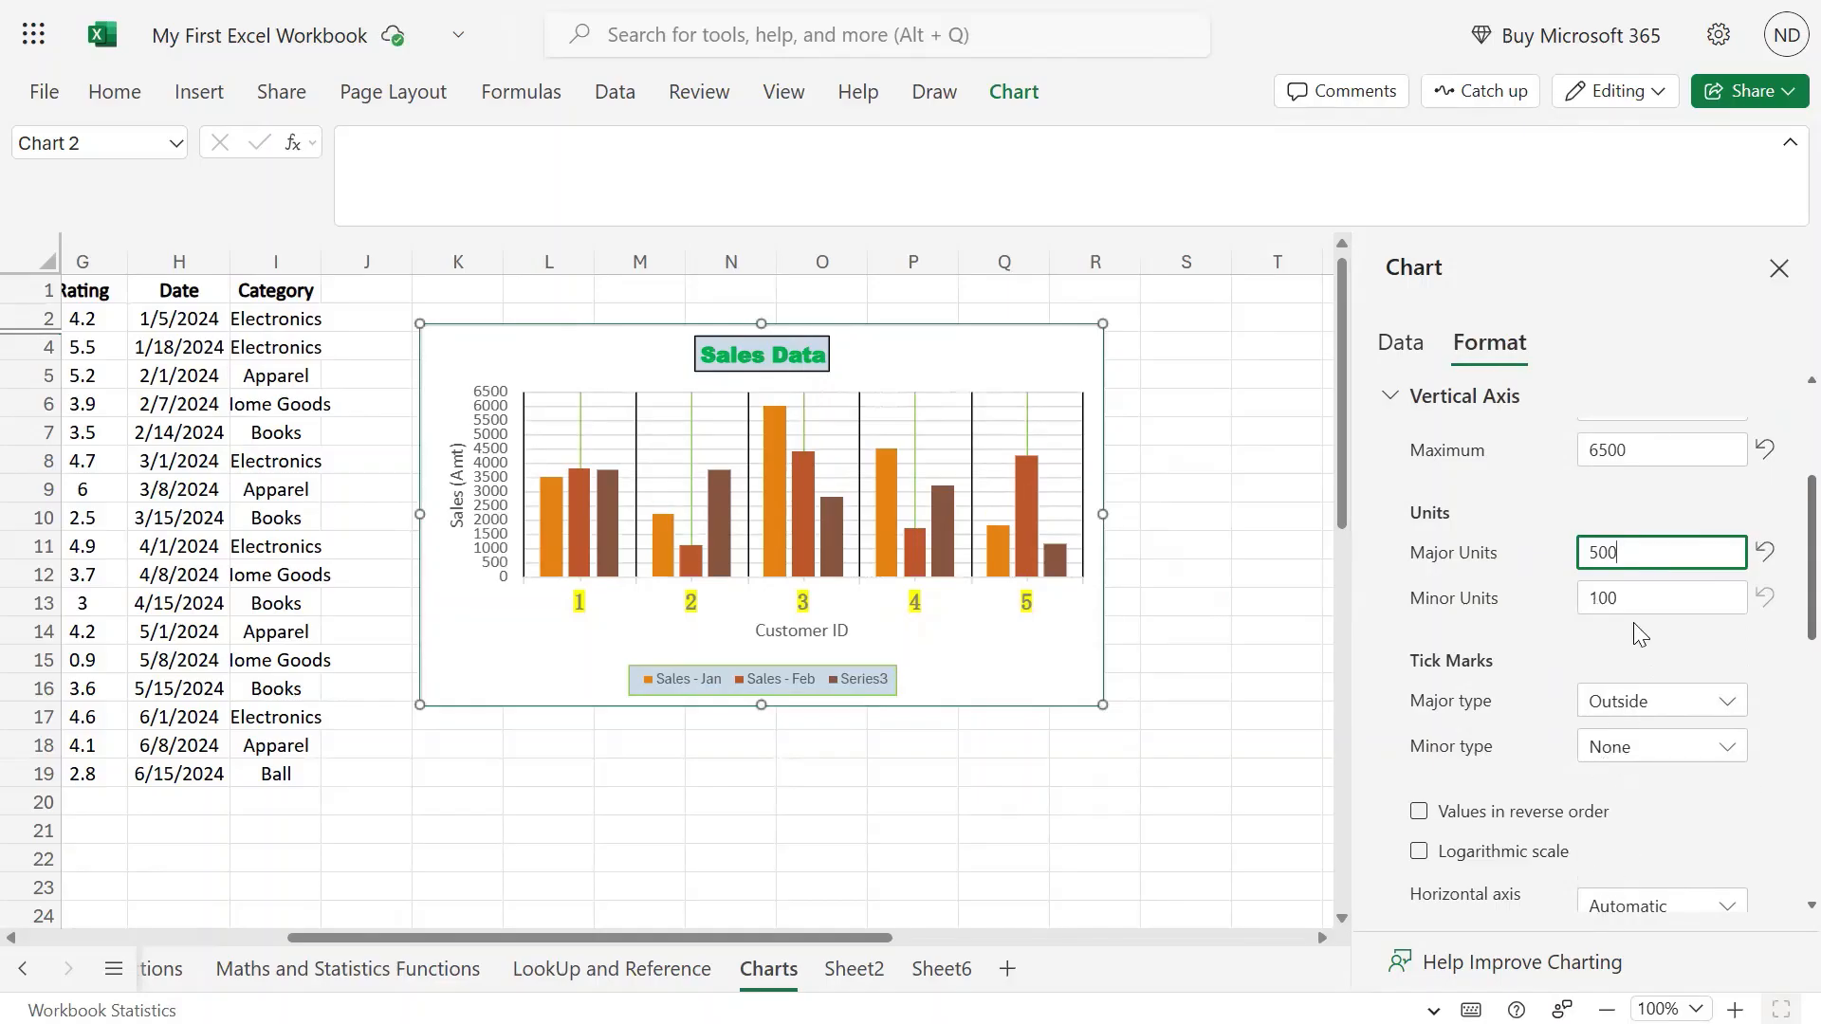
click(1606, 597)
text(50)
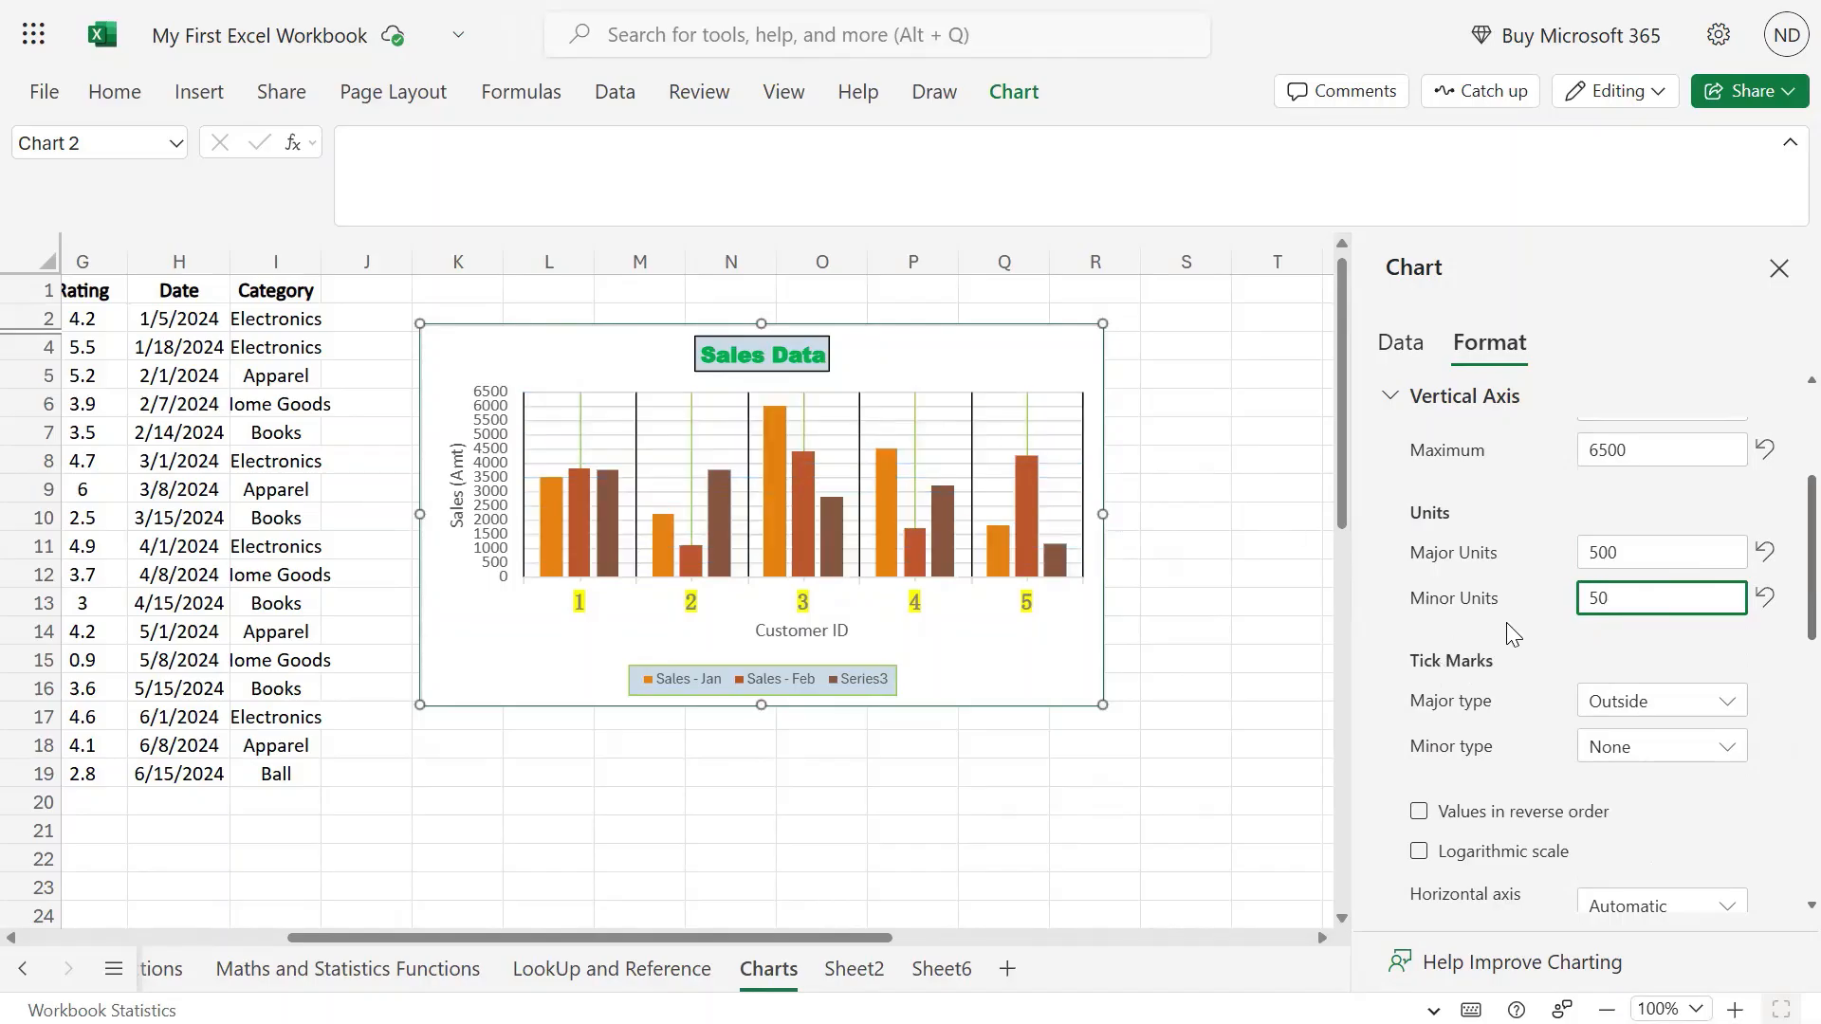
scroll(1508, 634, down, 2)
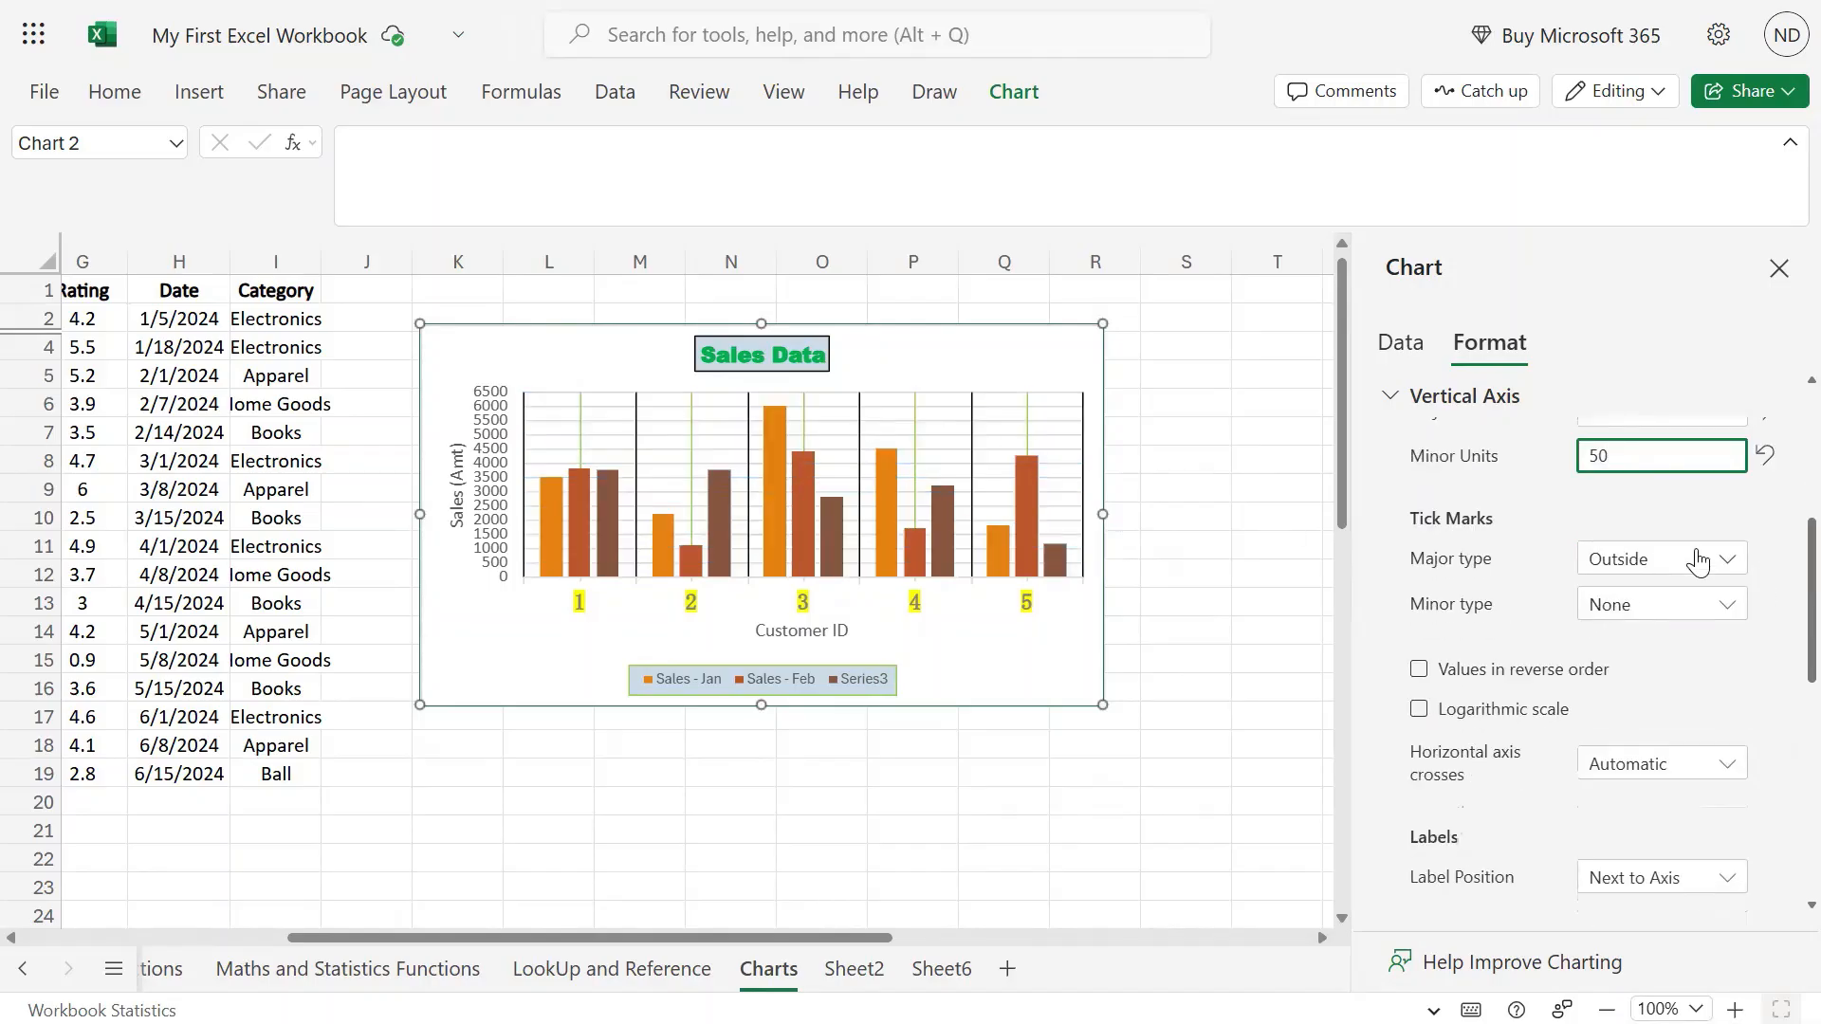
Set both major and minor vertical axis tick marks to Outside.
click(1667, 559)
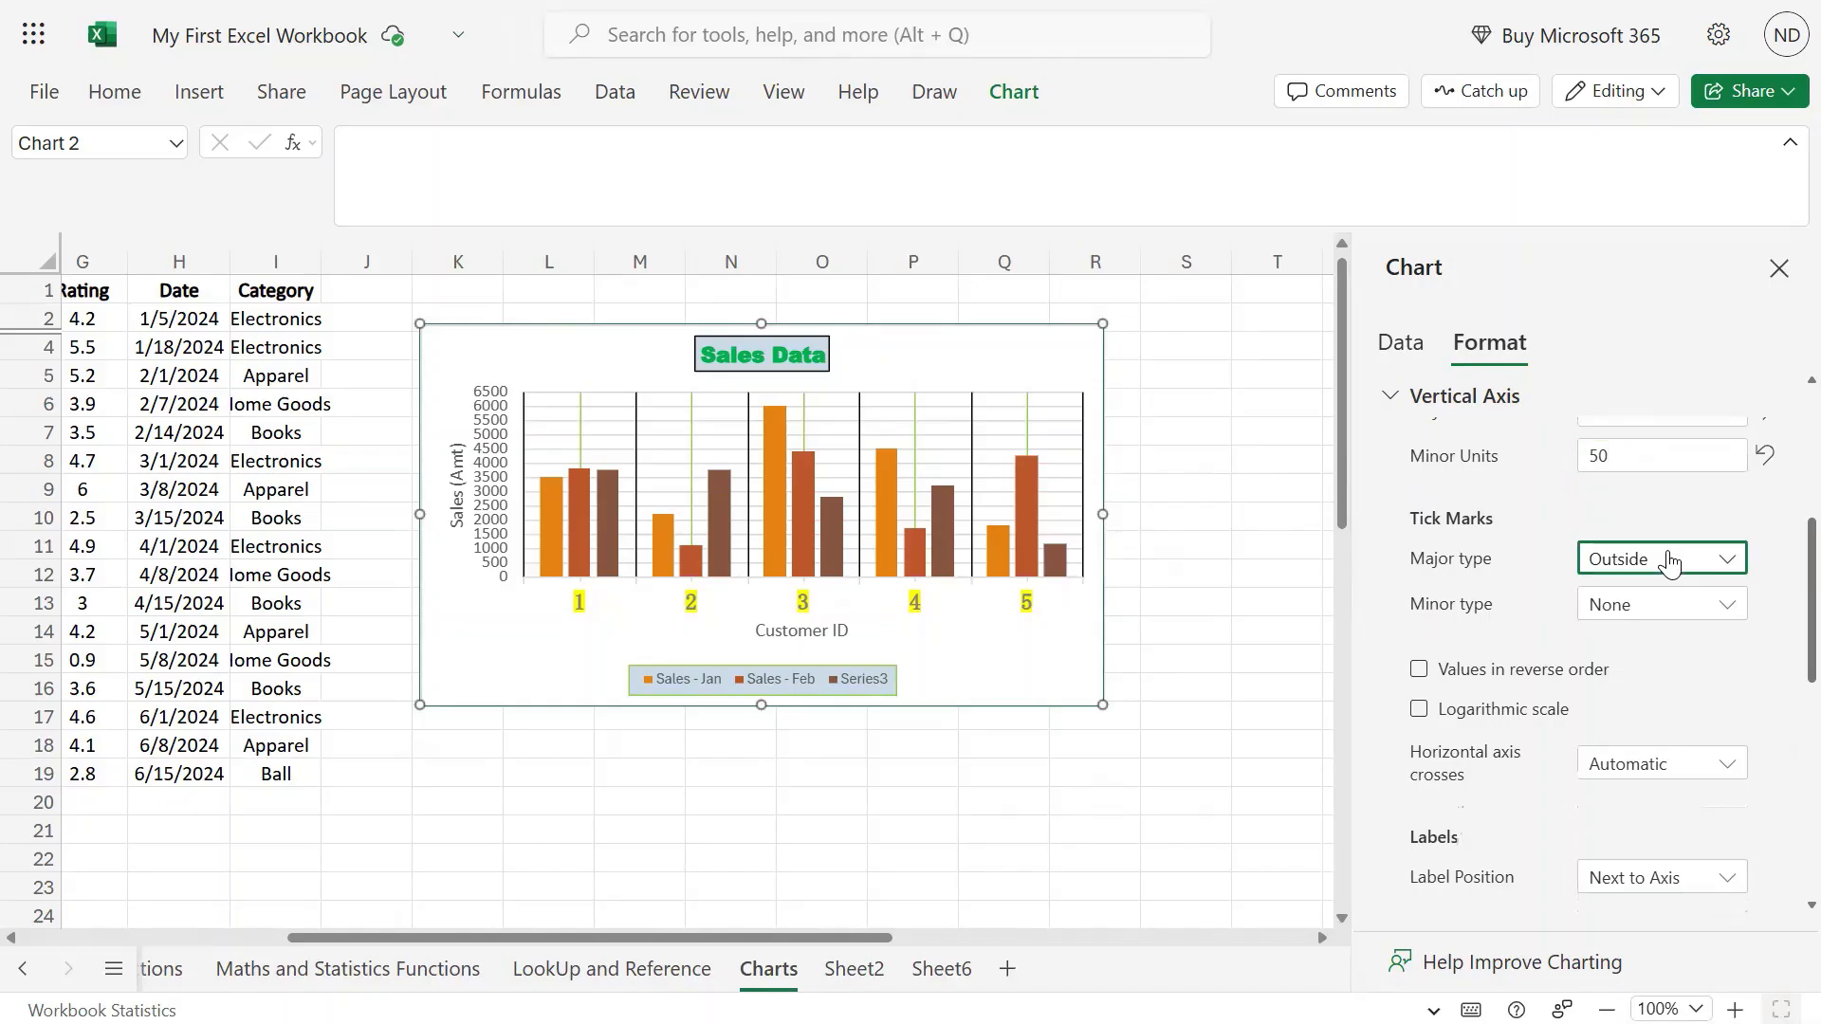
click(1645, 677)
click(1724, 604)
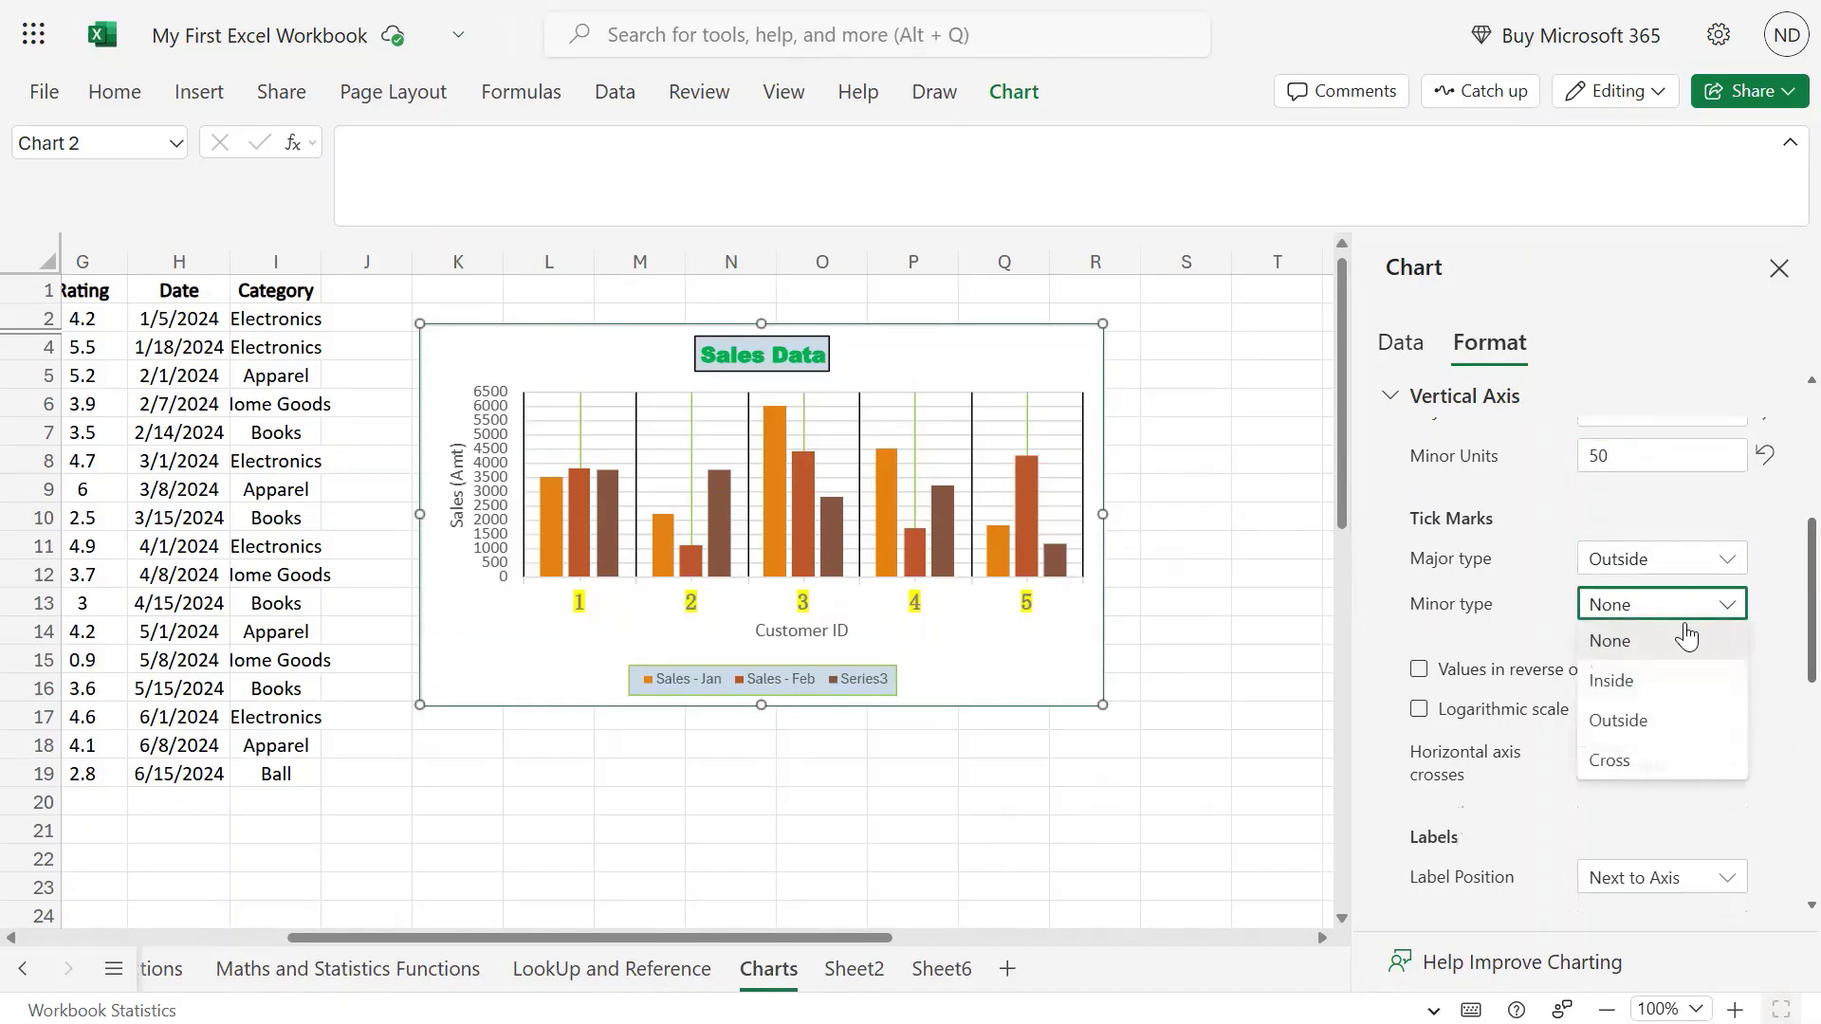
click(1642, 723)
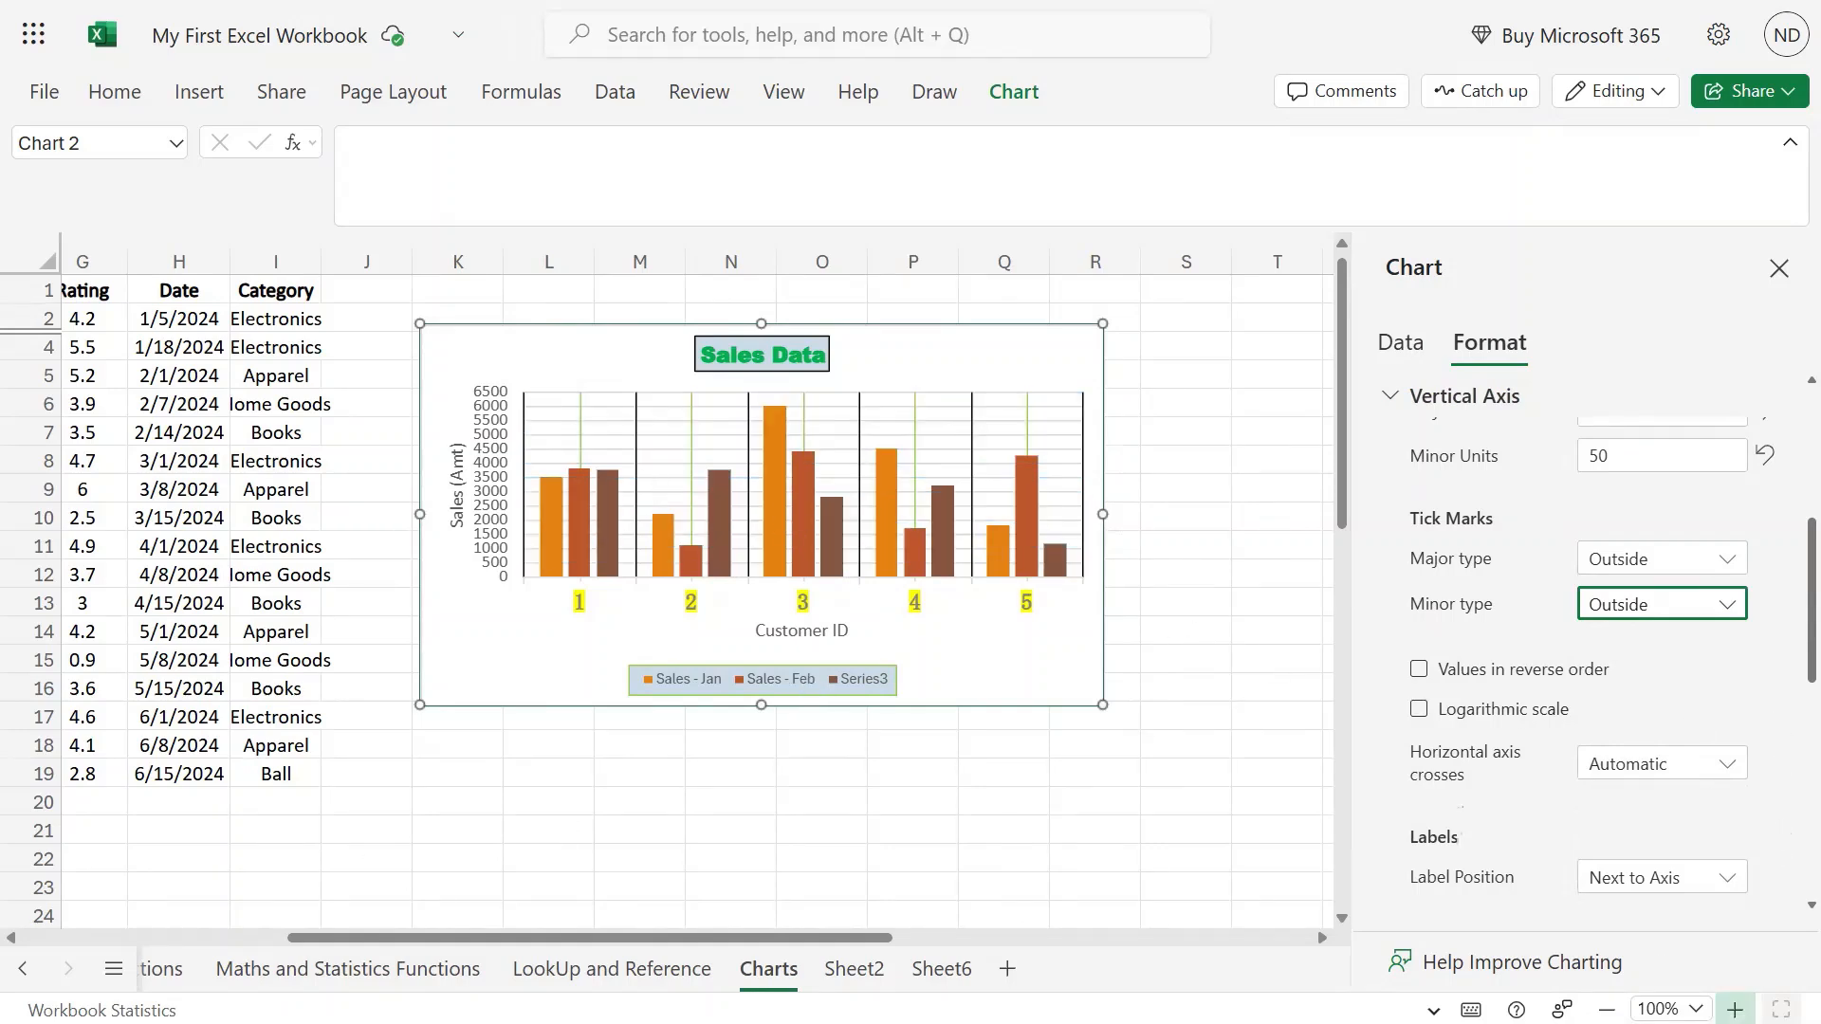
Zoom the sheet in, then back out to 100% to see the whole chart.
click(1734, 1010)
click(1735, 1011)
click(1735, 1010)
click(1735, 1010)
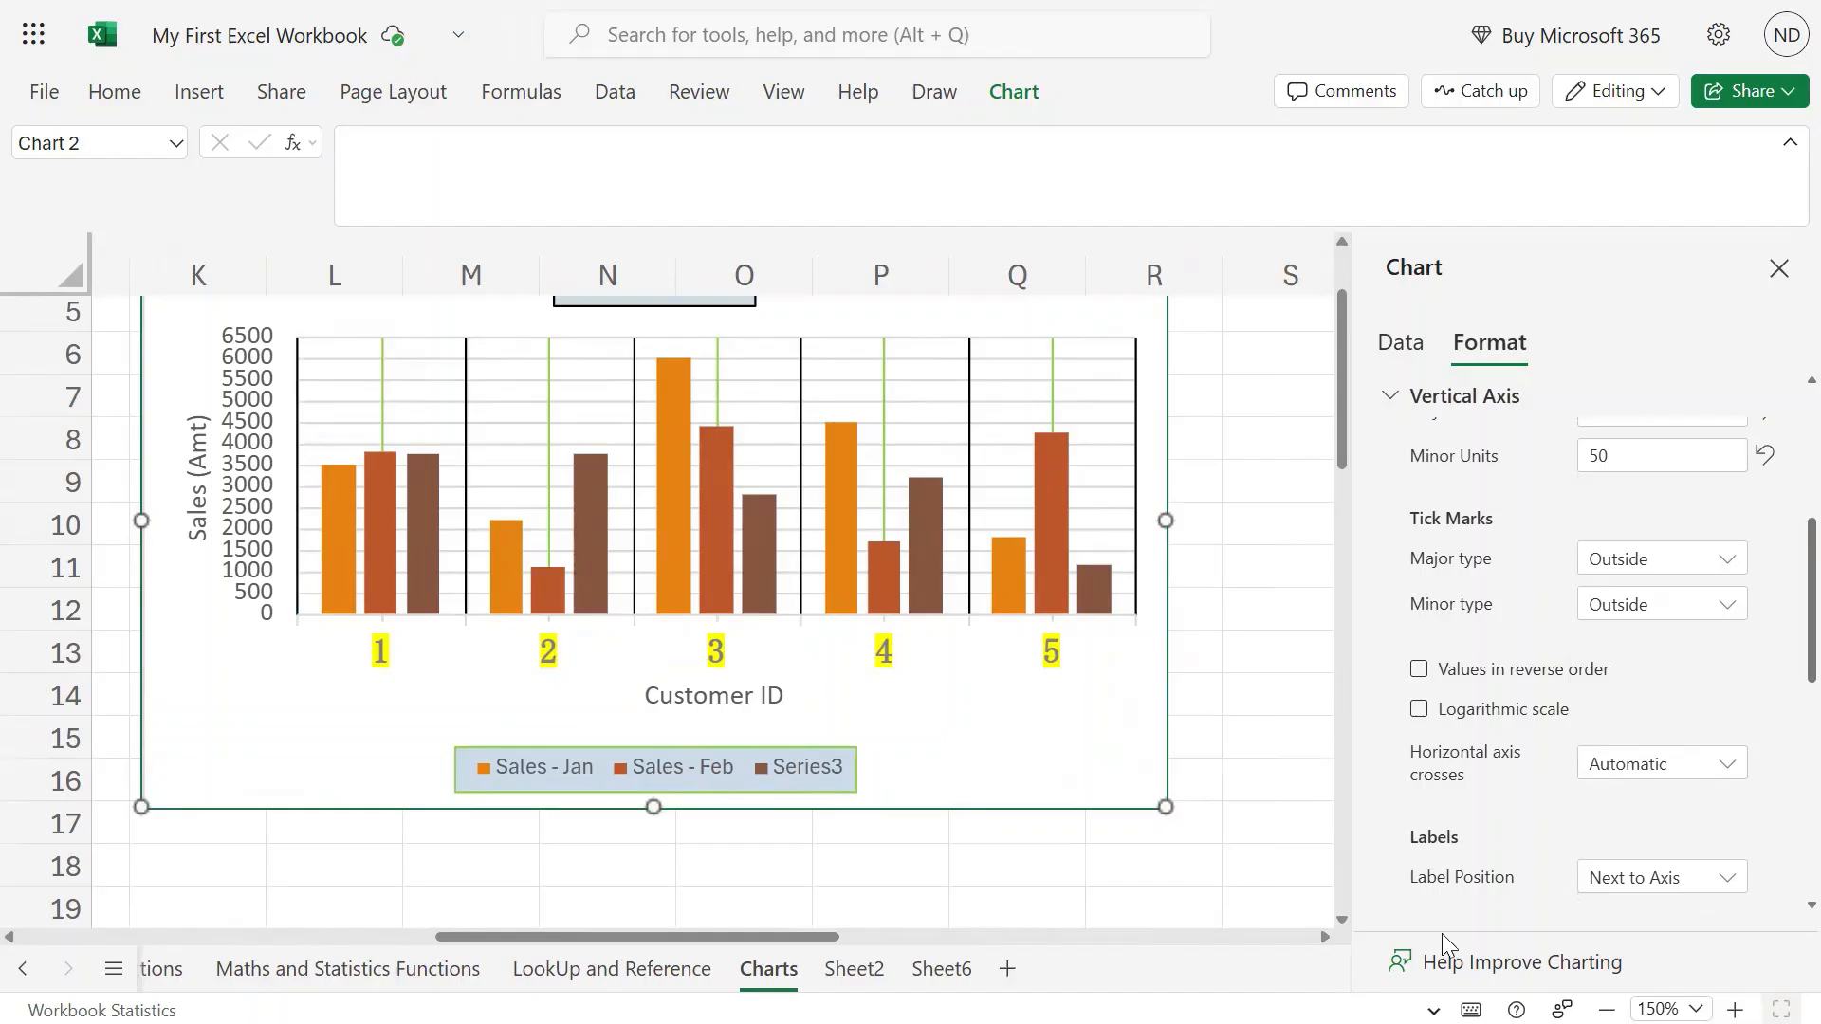
click(1607, 1009)
click(1606, 1010)
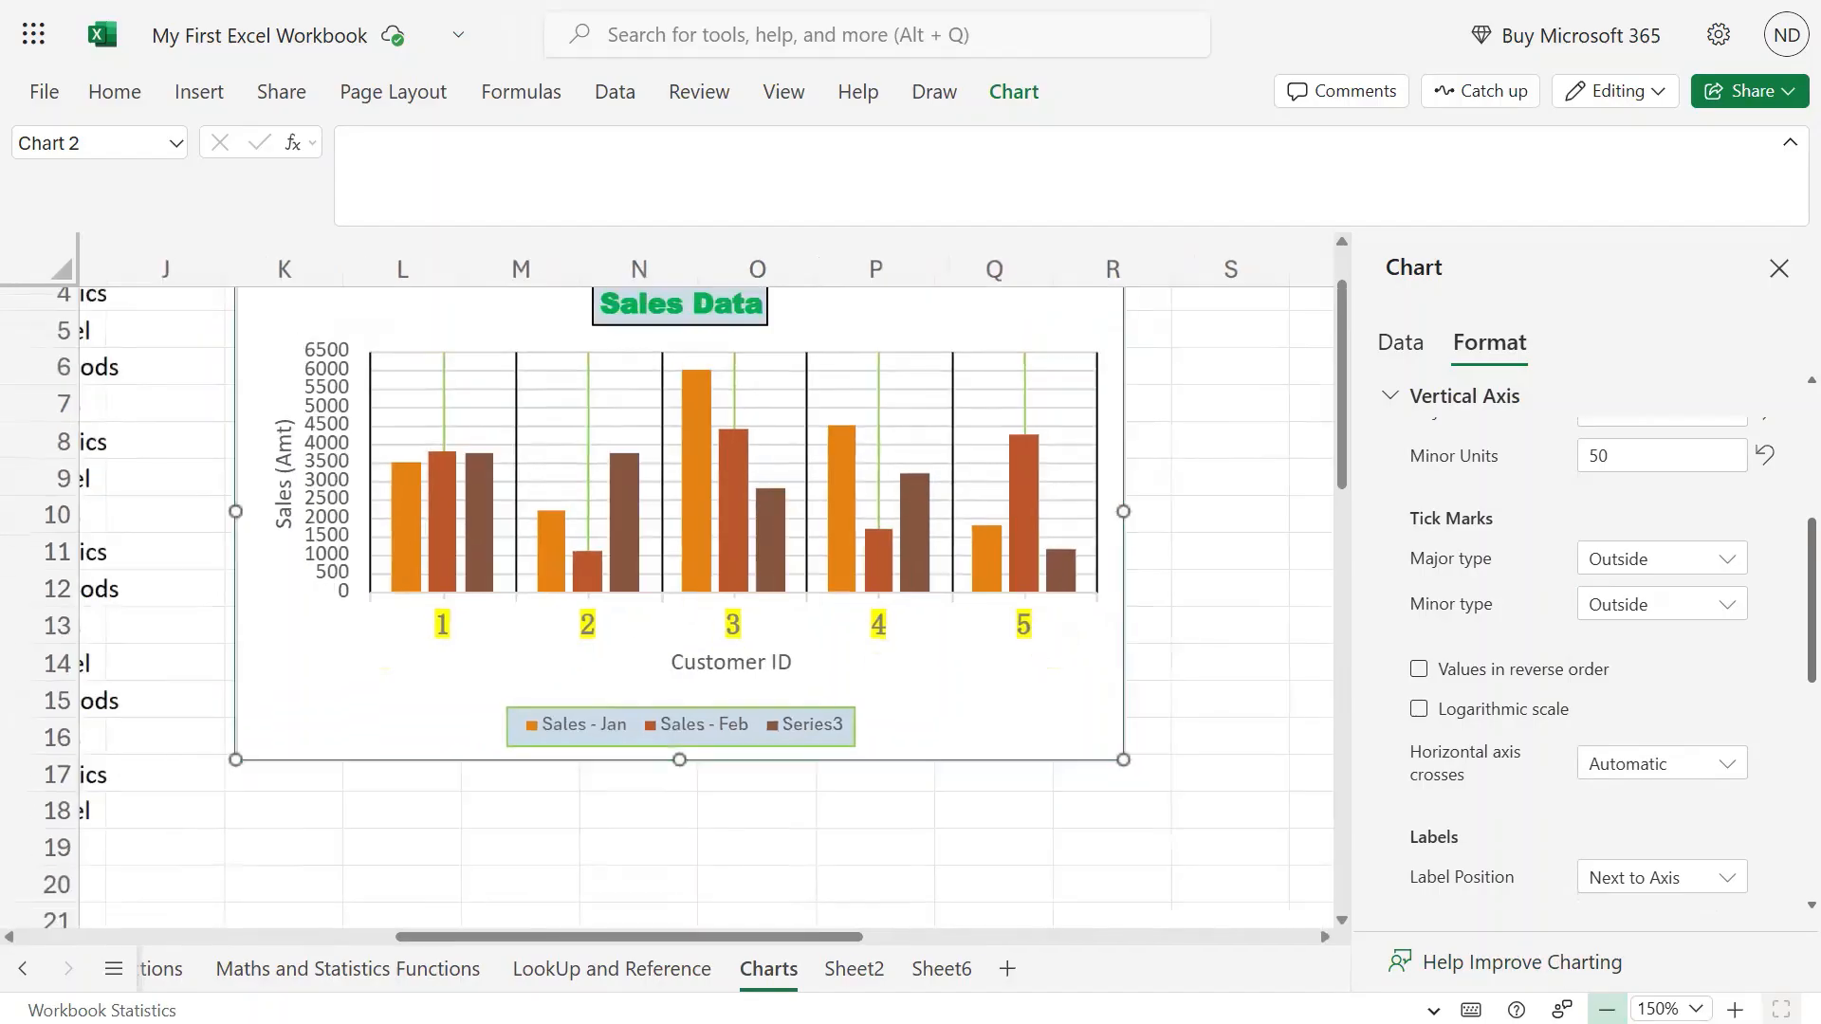
click(1606, 1009)
click(1607, 1009)
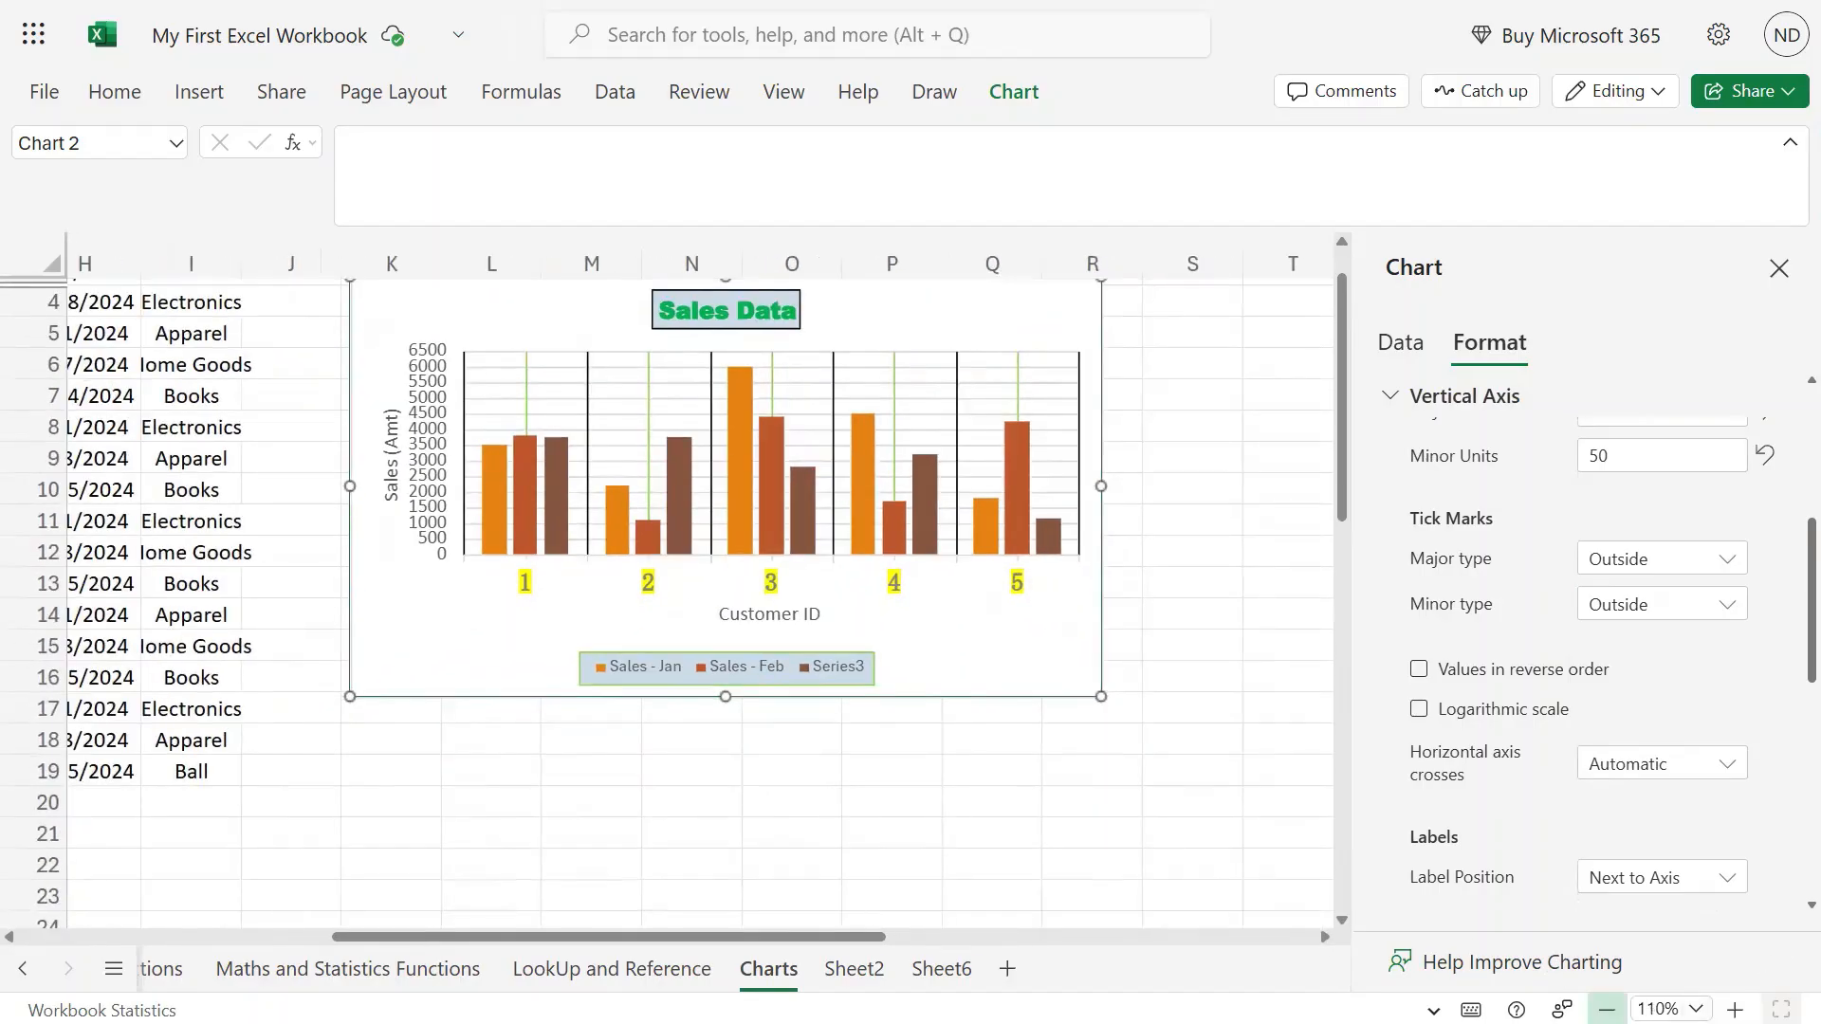
click(1606, 1010)
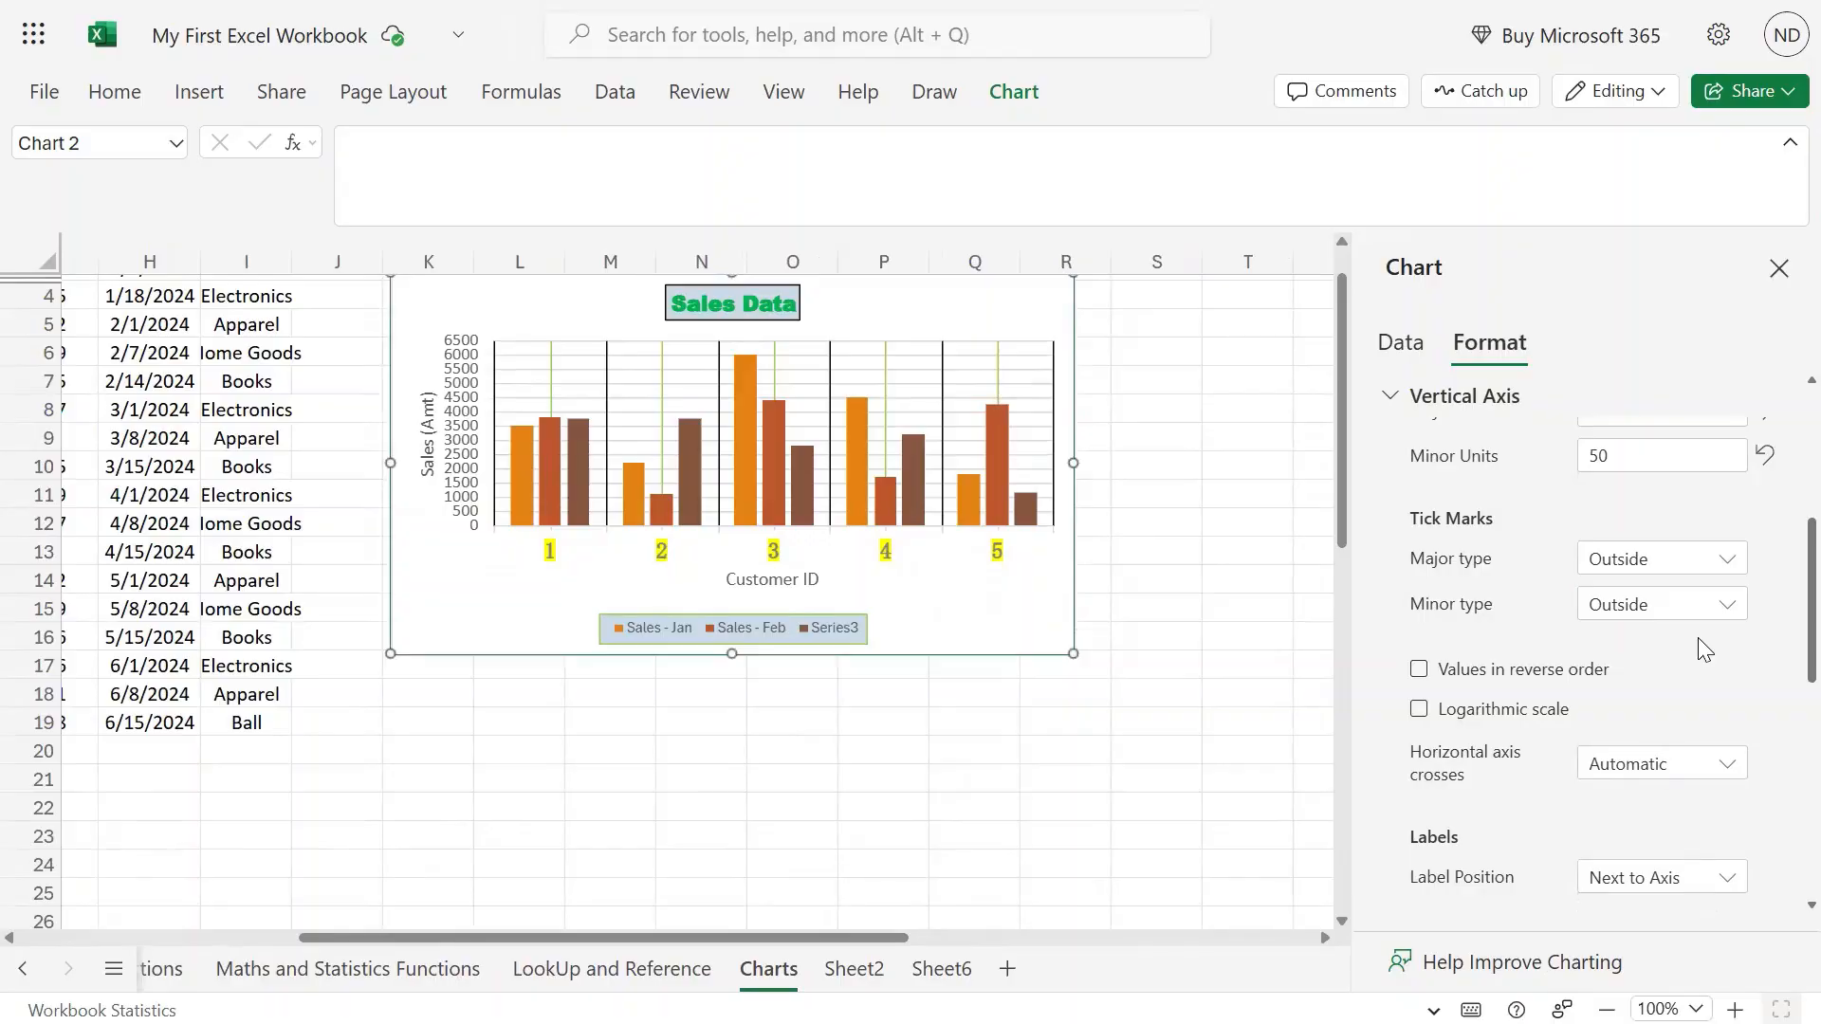
Preview Values in reverse order and Logarithmic scale, then turn both back off.
scroll(1736, 641, down, 3)
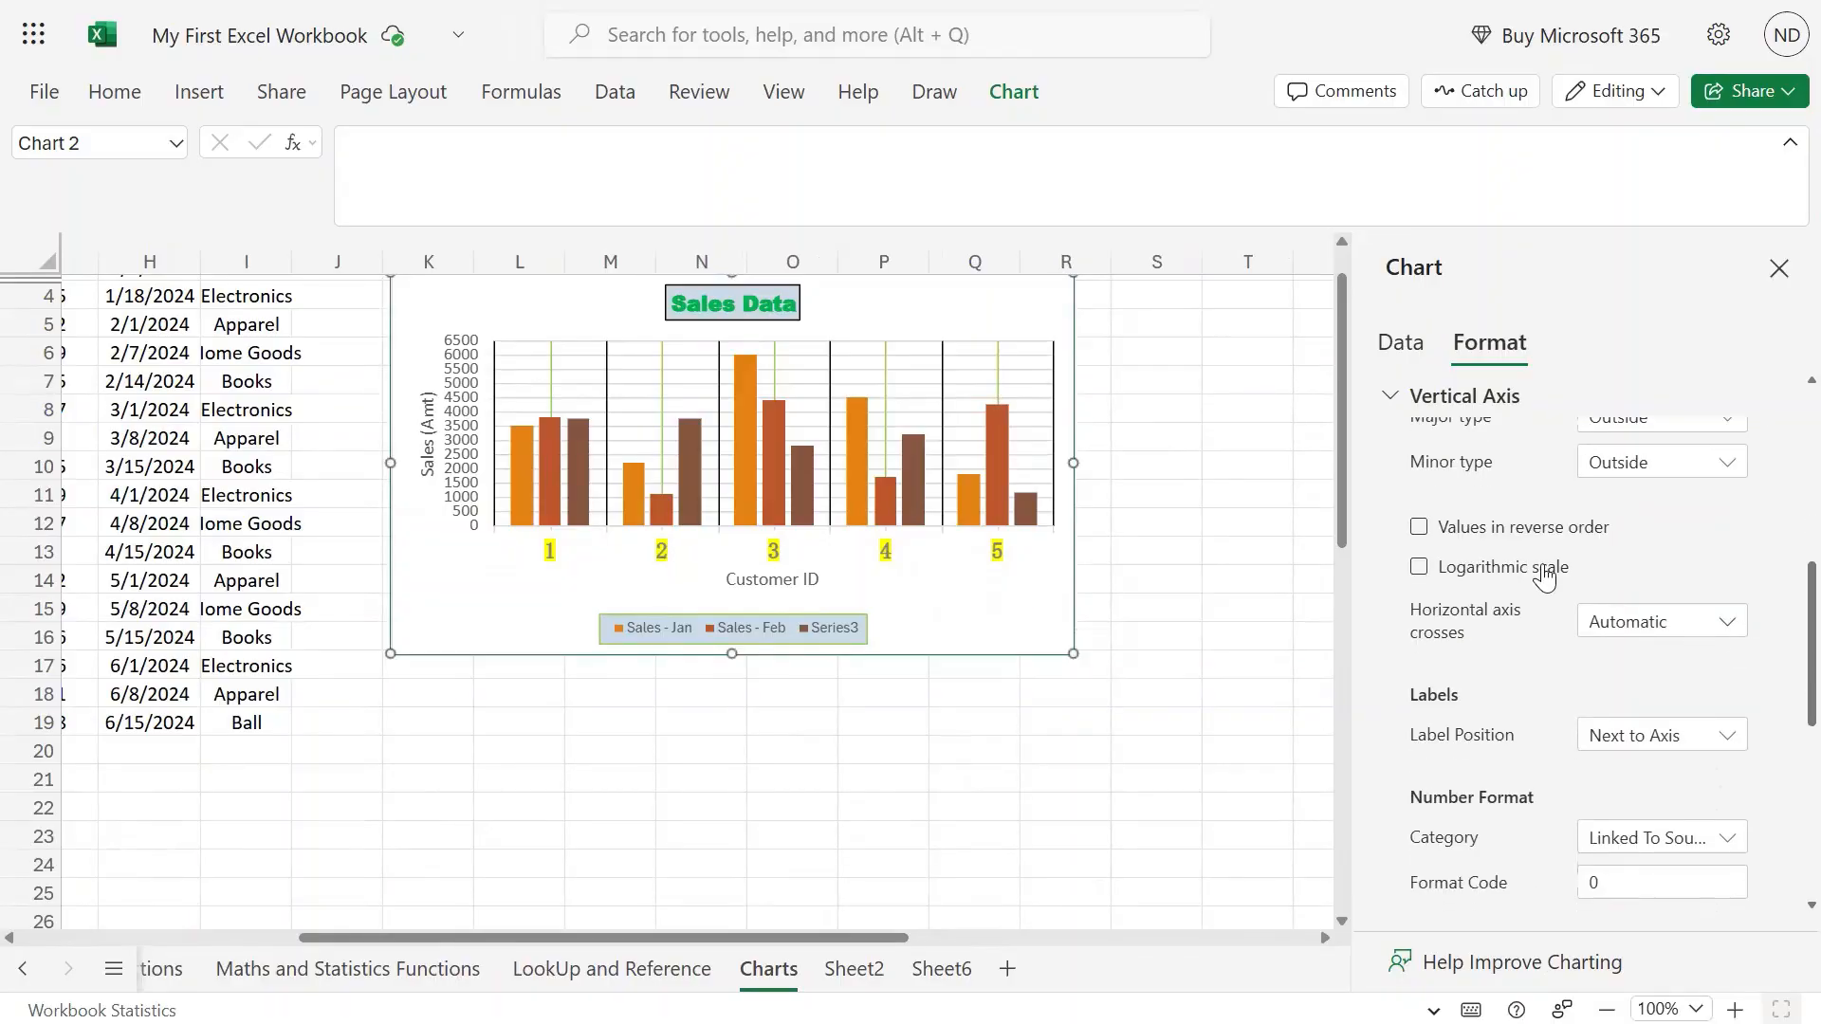
click(1422, 531)
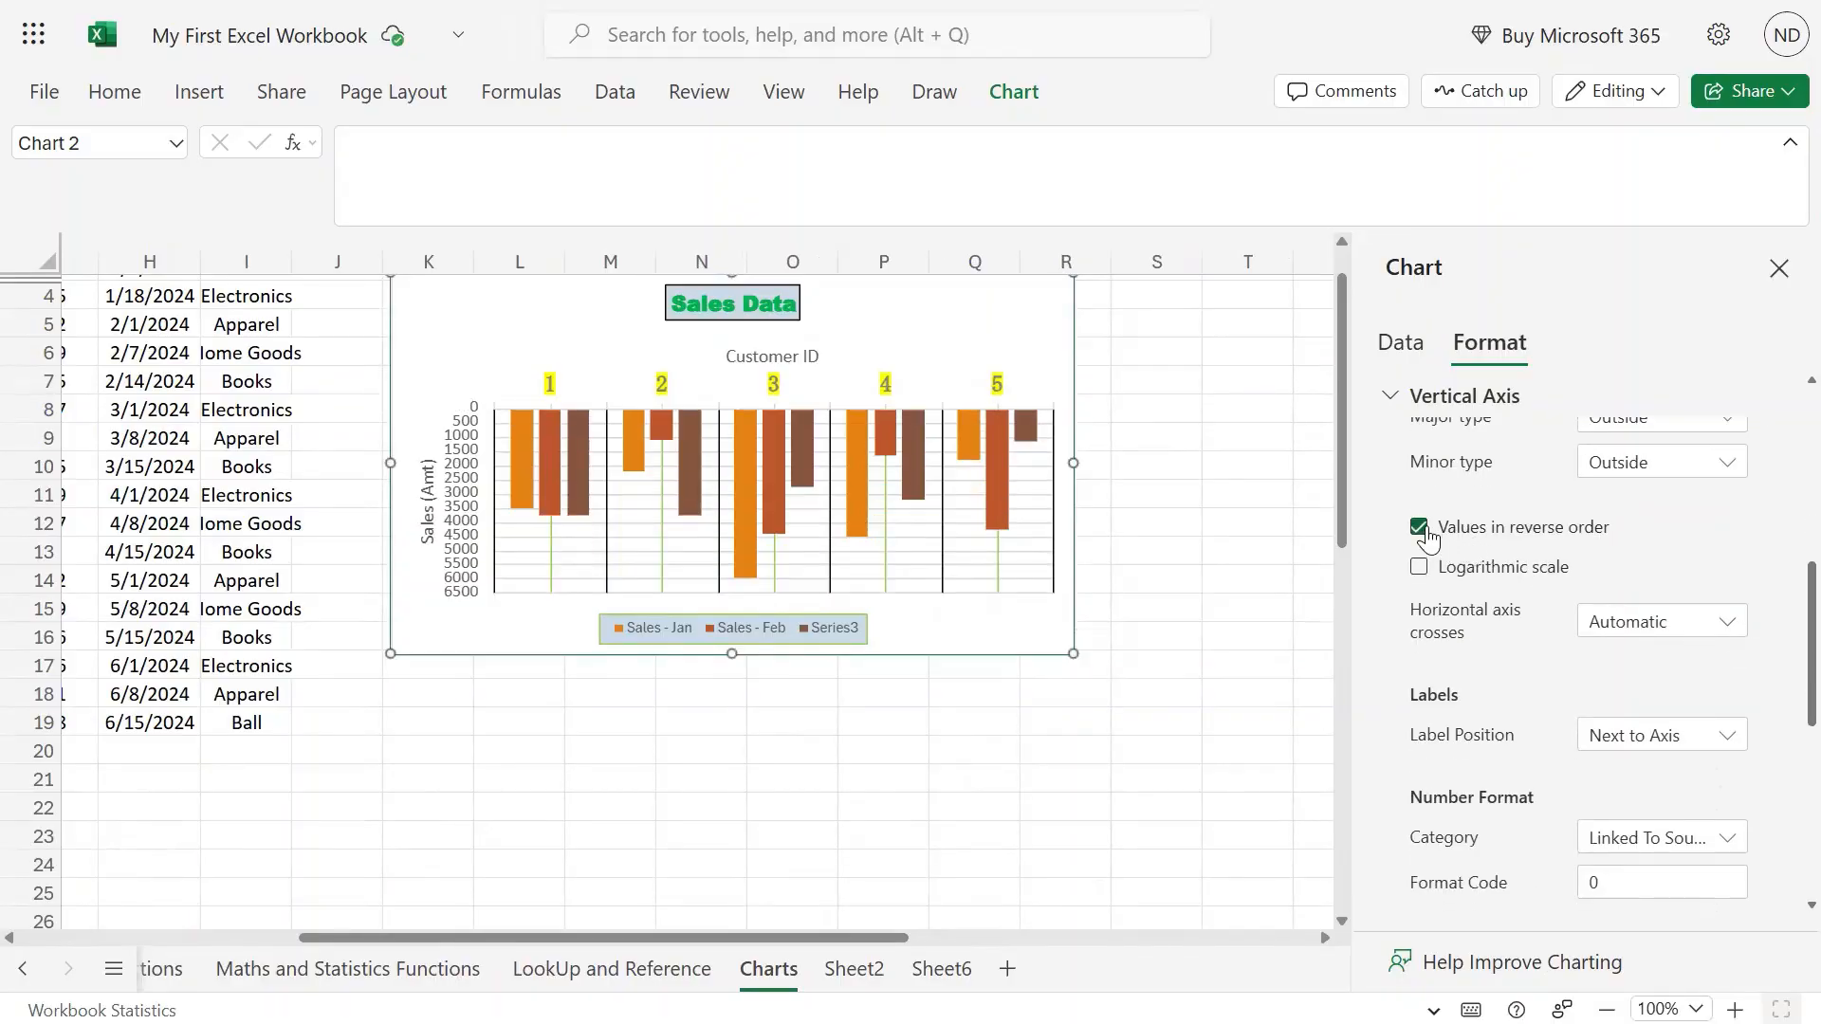
click(1423, 529)
click(1419, 568)
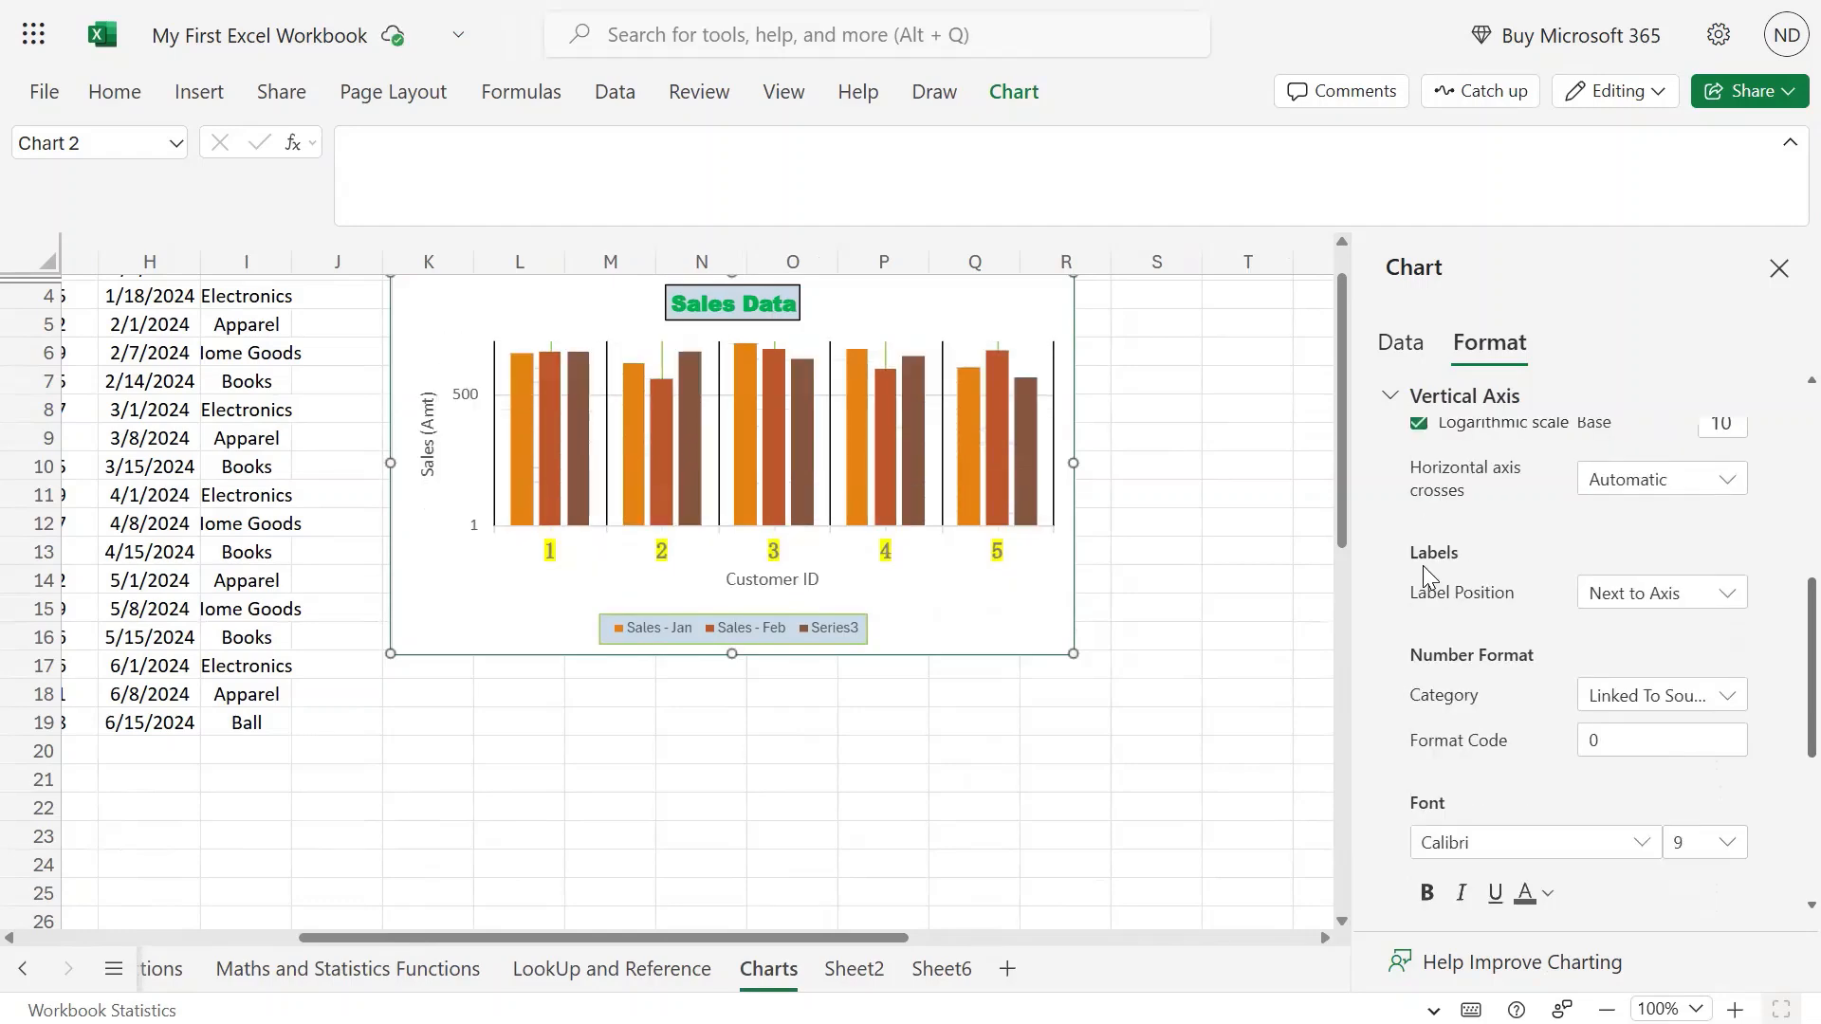
click(1419, 425)
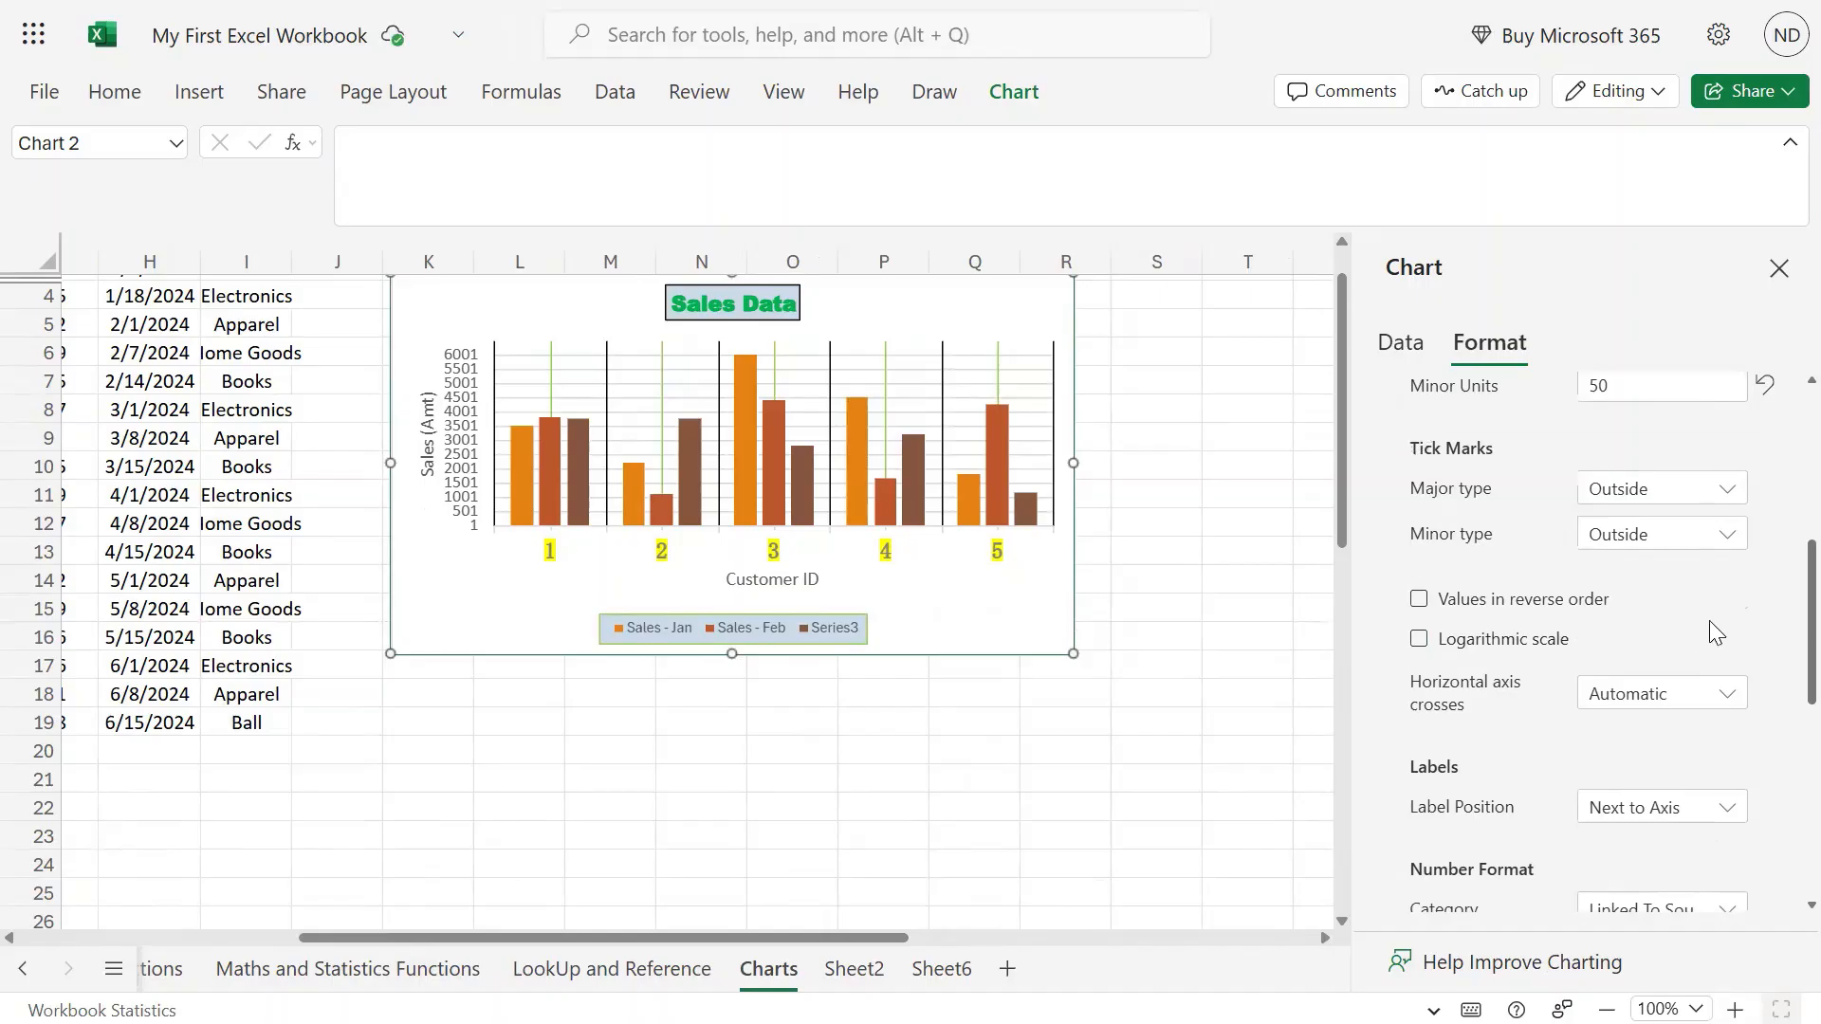
Try Maximum and Custom for Horizontal axis crosses, ending on Automatic.
scroll(1778, 622, down, 2)
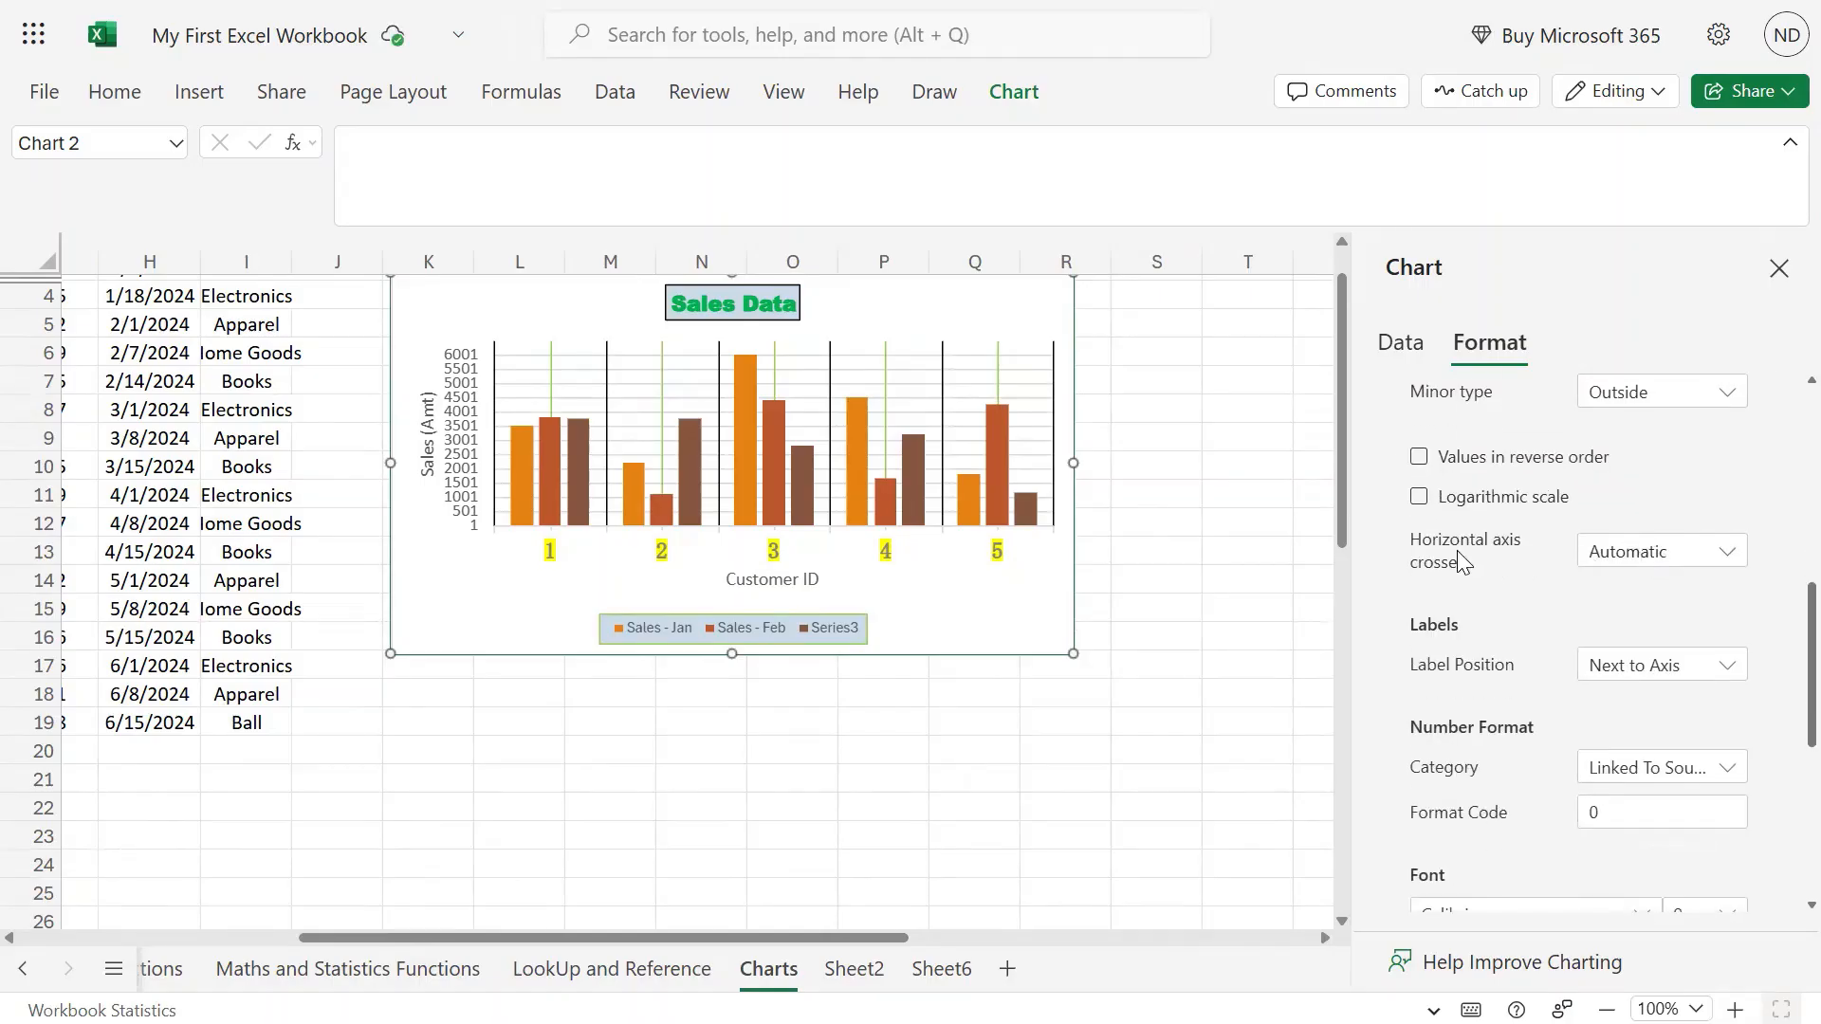
click(1700, 559)
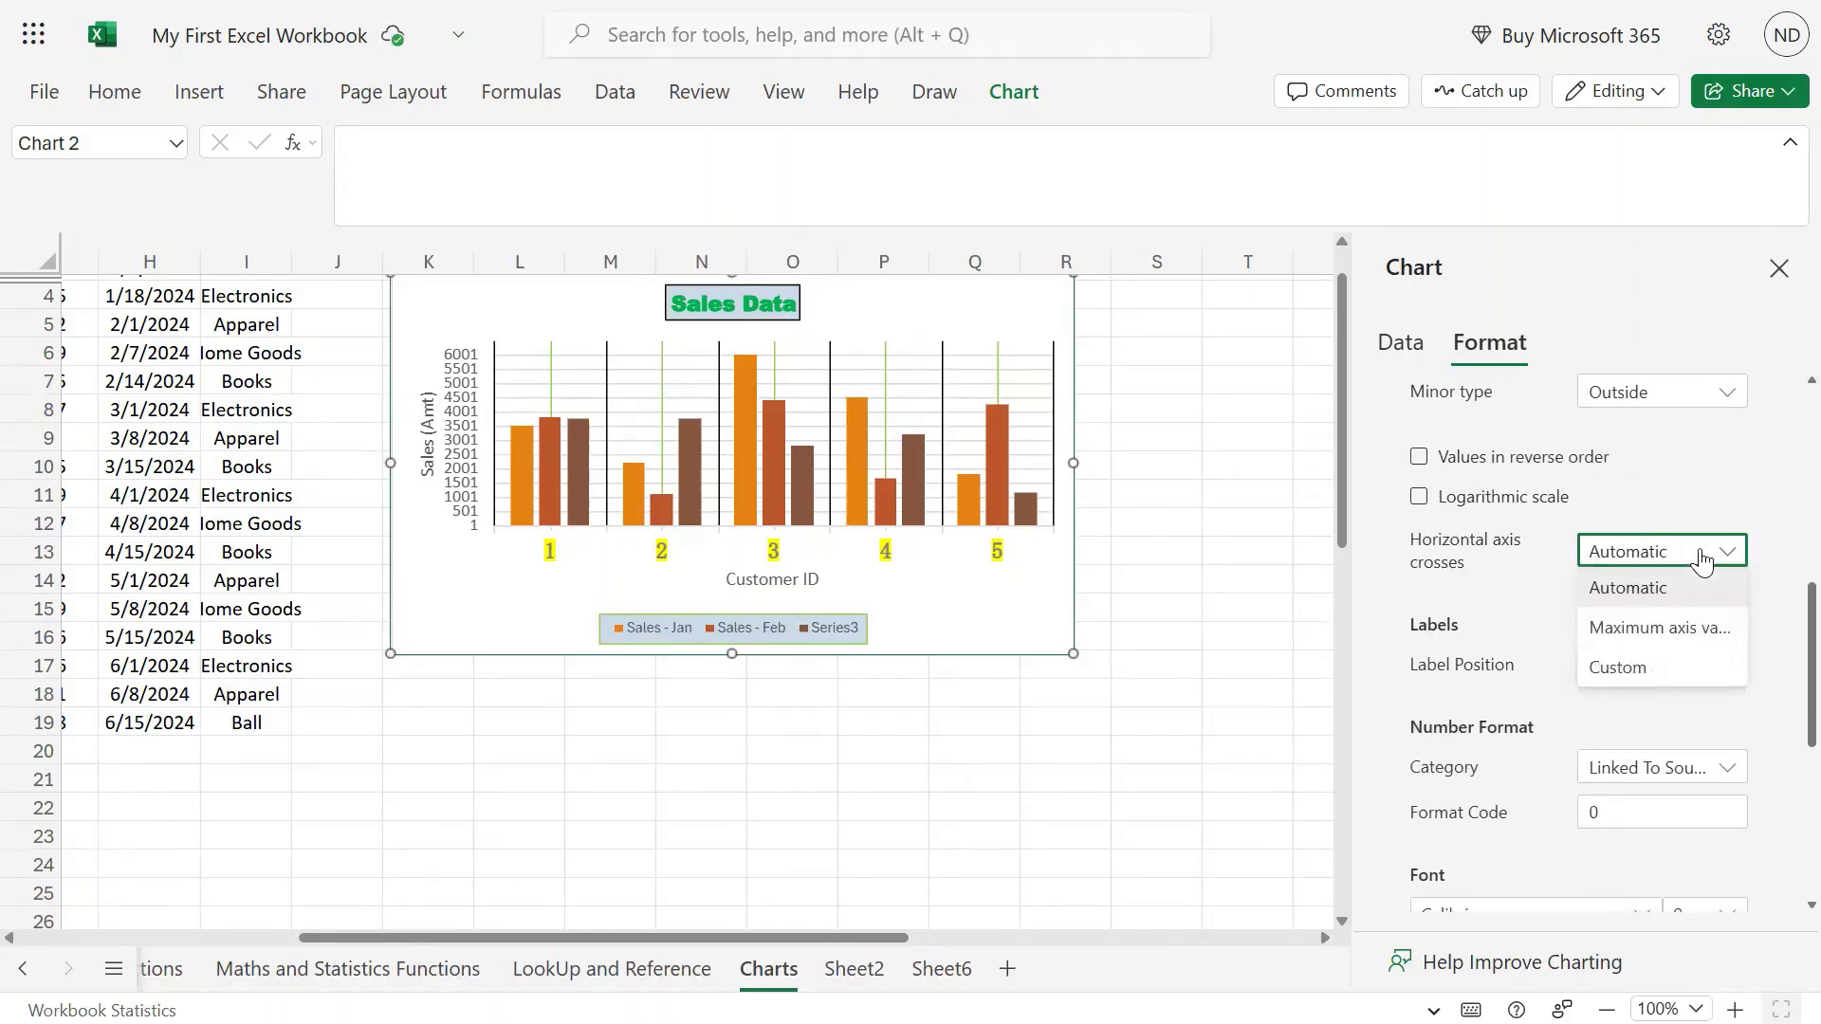
click(1694, 627)
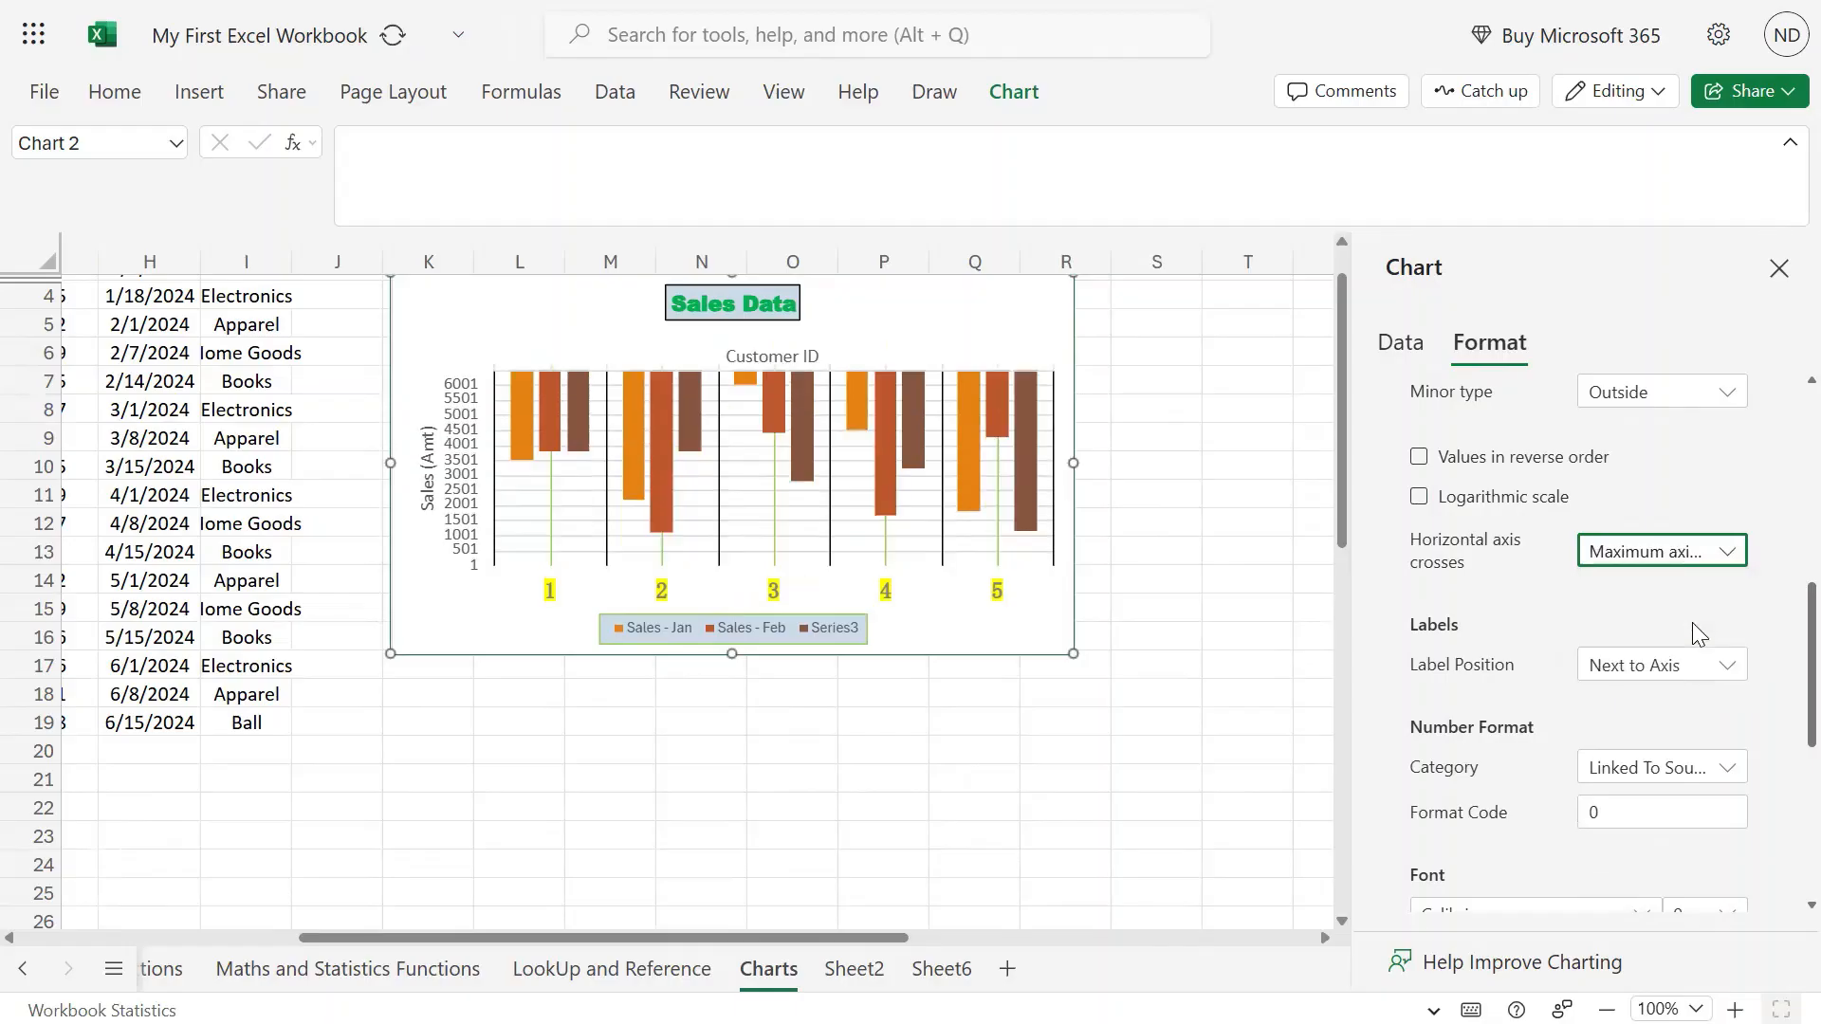
click(1715, 559)
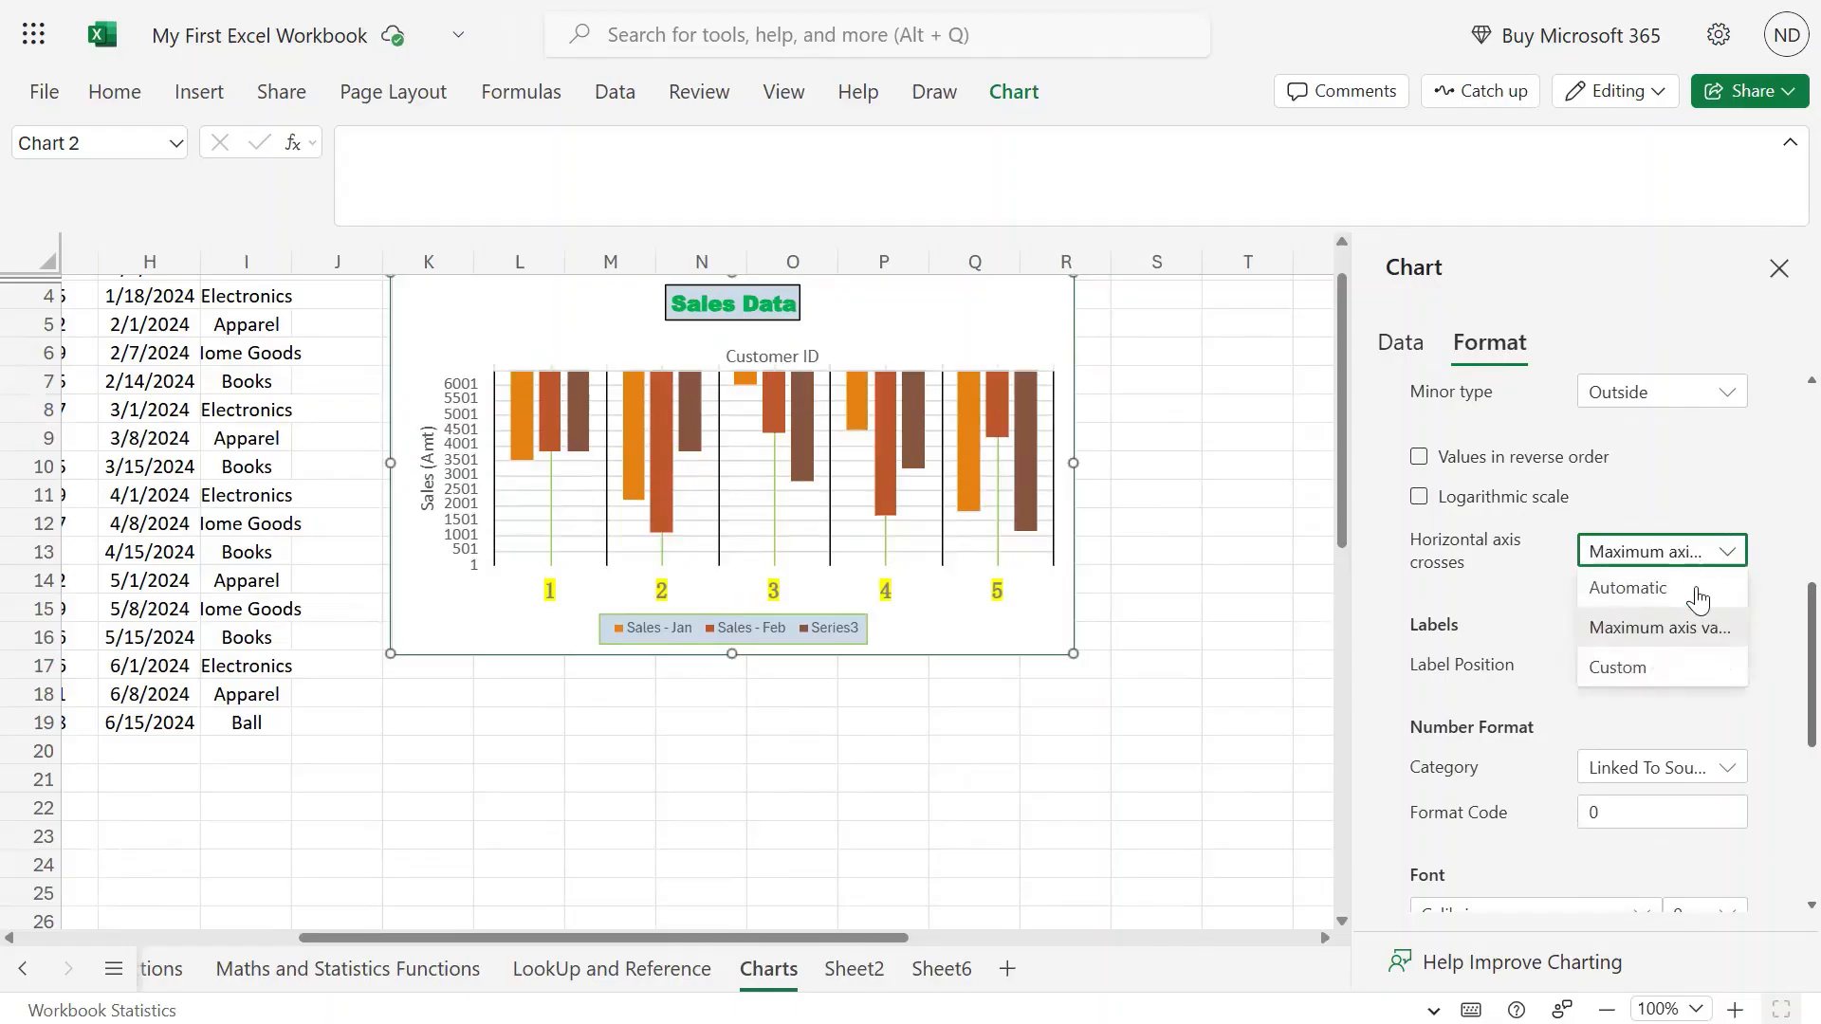
click(1688, 663)
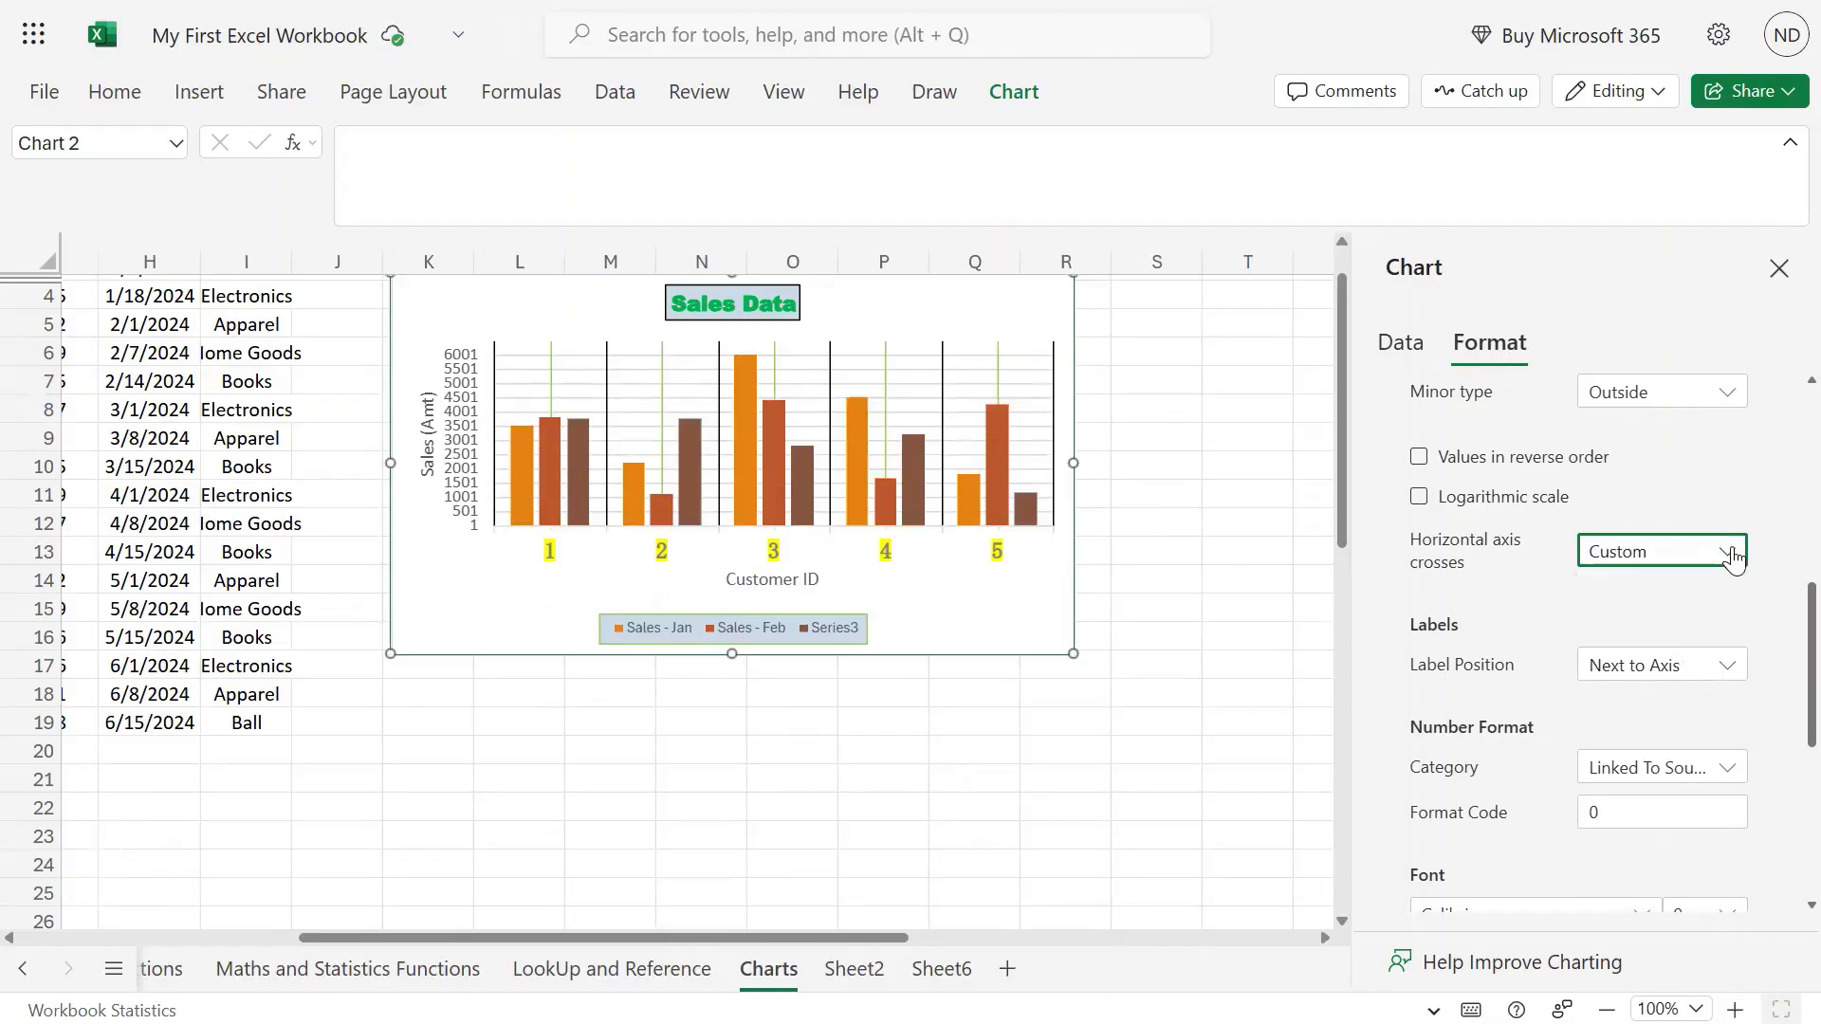
click(1732, 559)
click(1668, 598)
Place the vertical axis labels in the Low position.
scroll(1552, 584, down, 3)
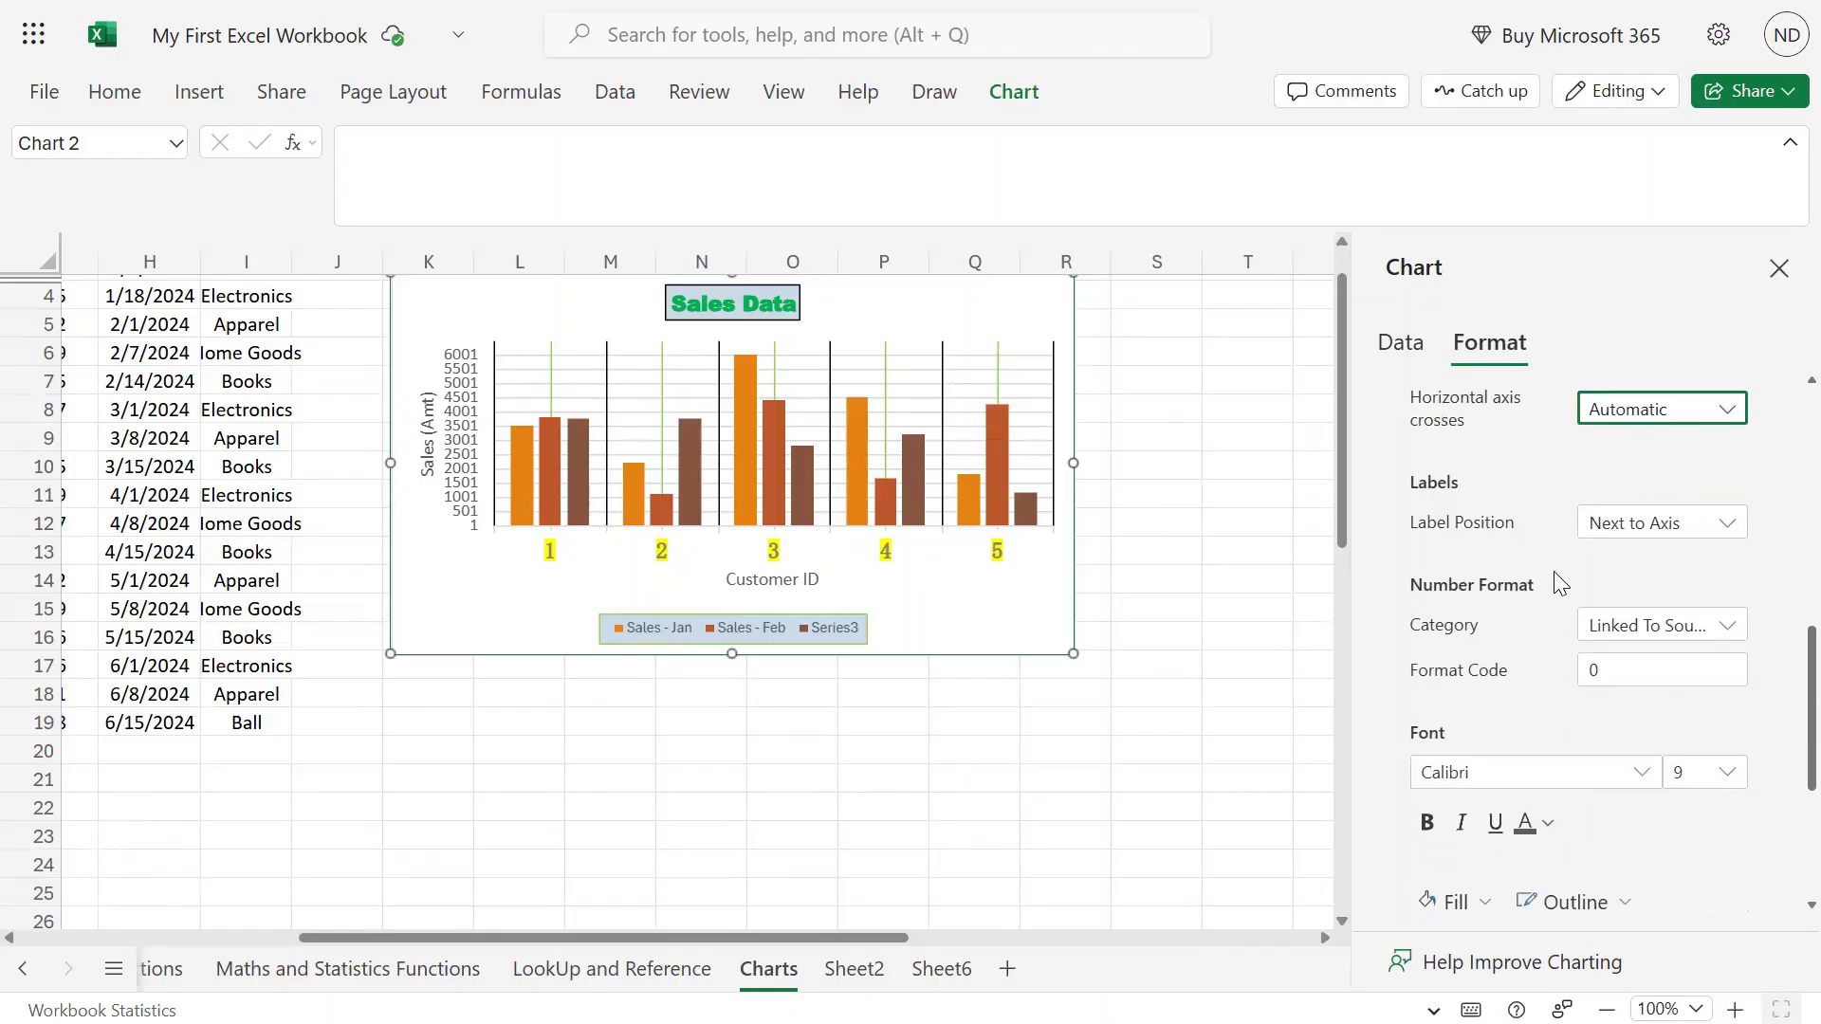
click(1742, 524)
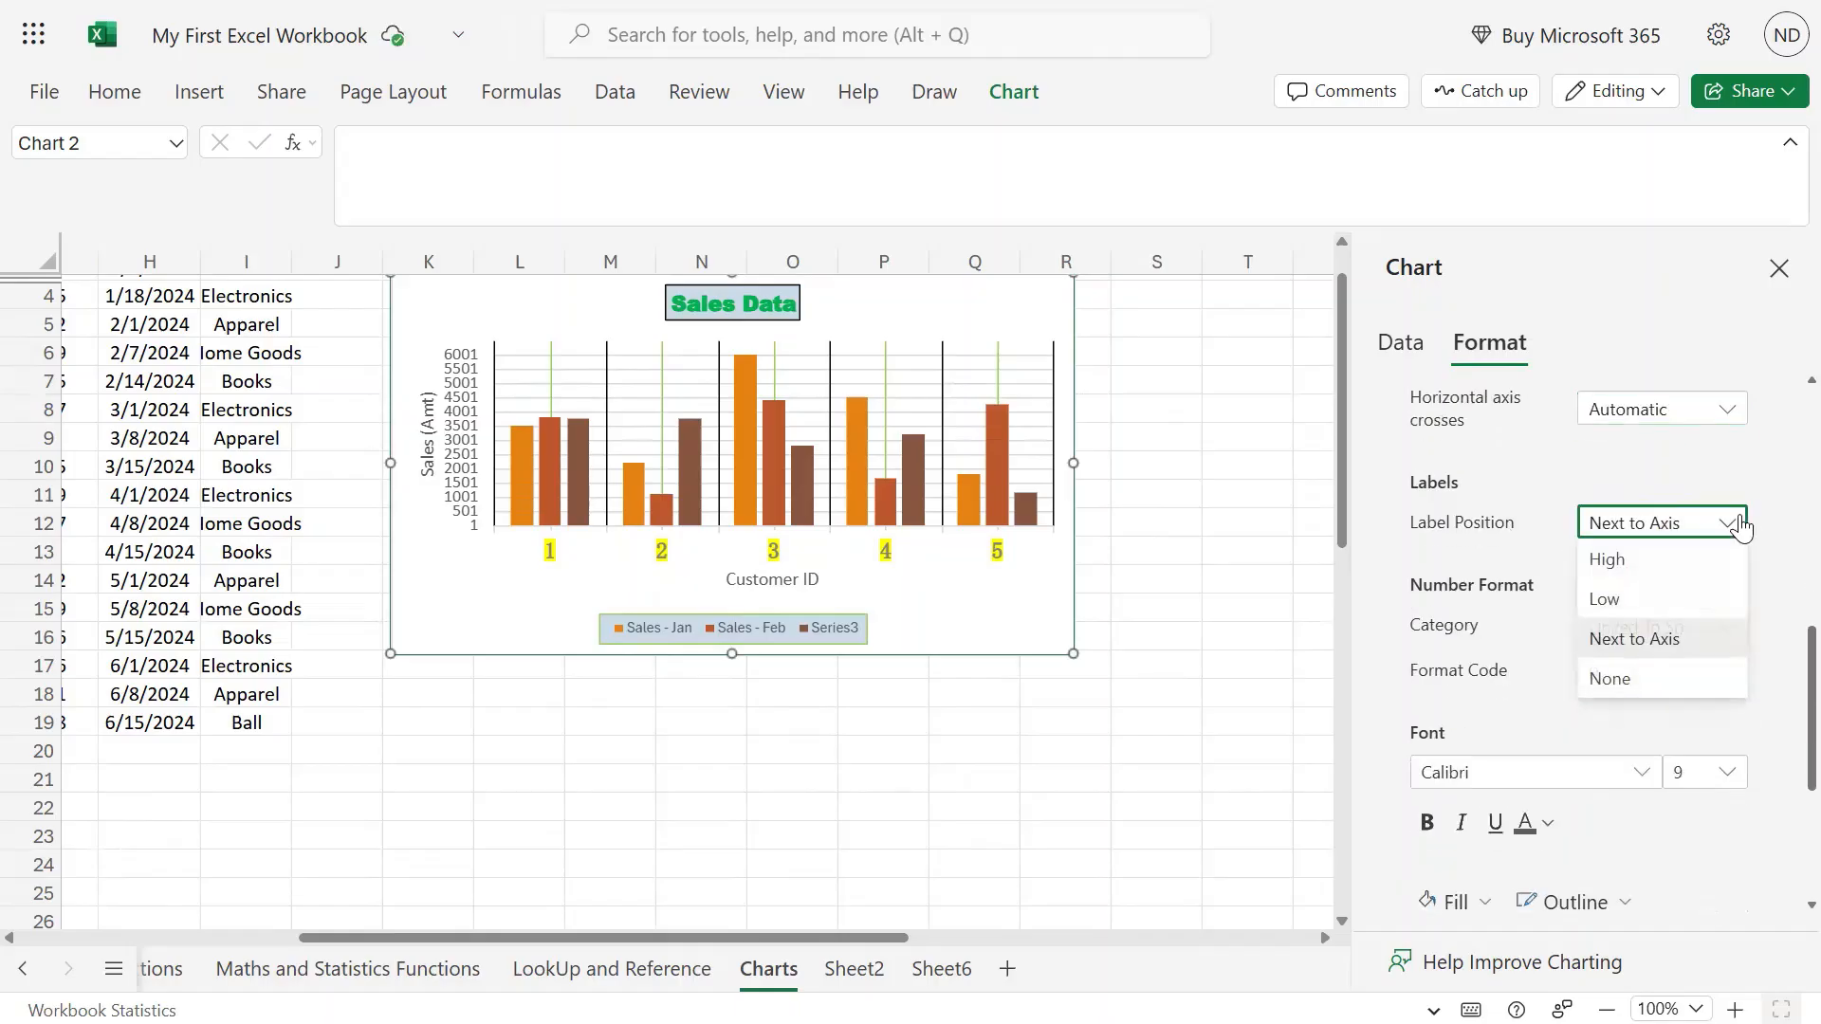
click(1612, 597)
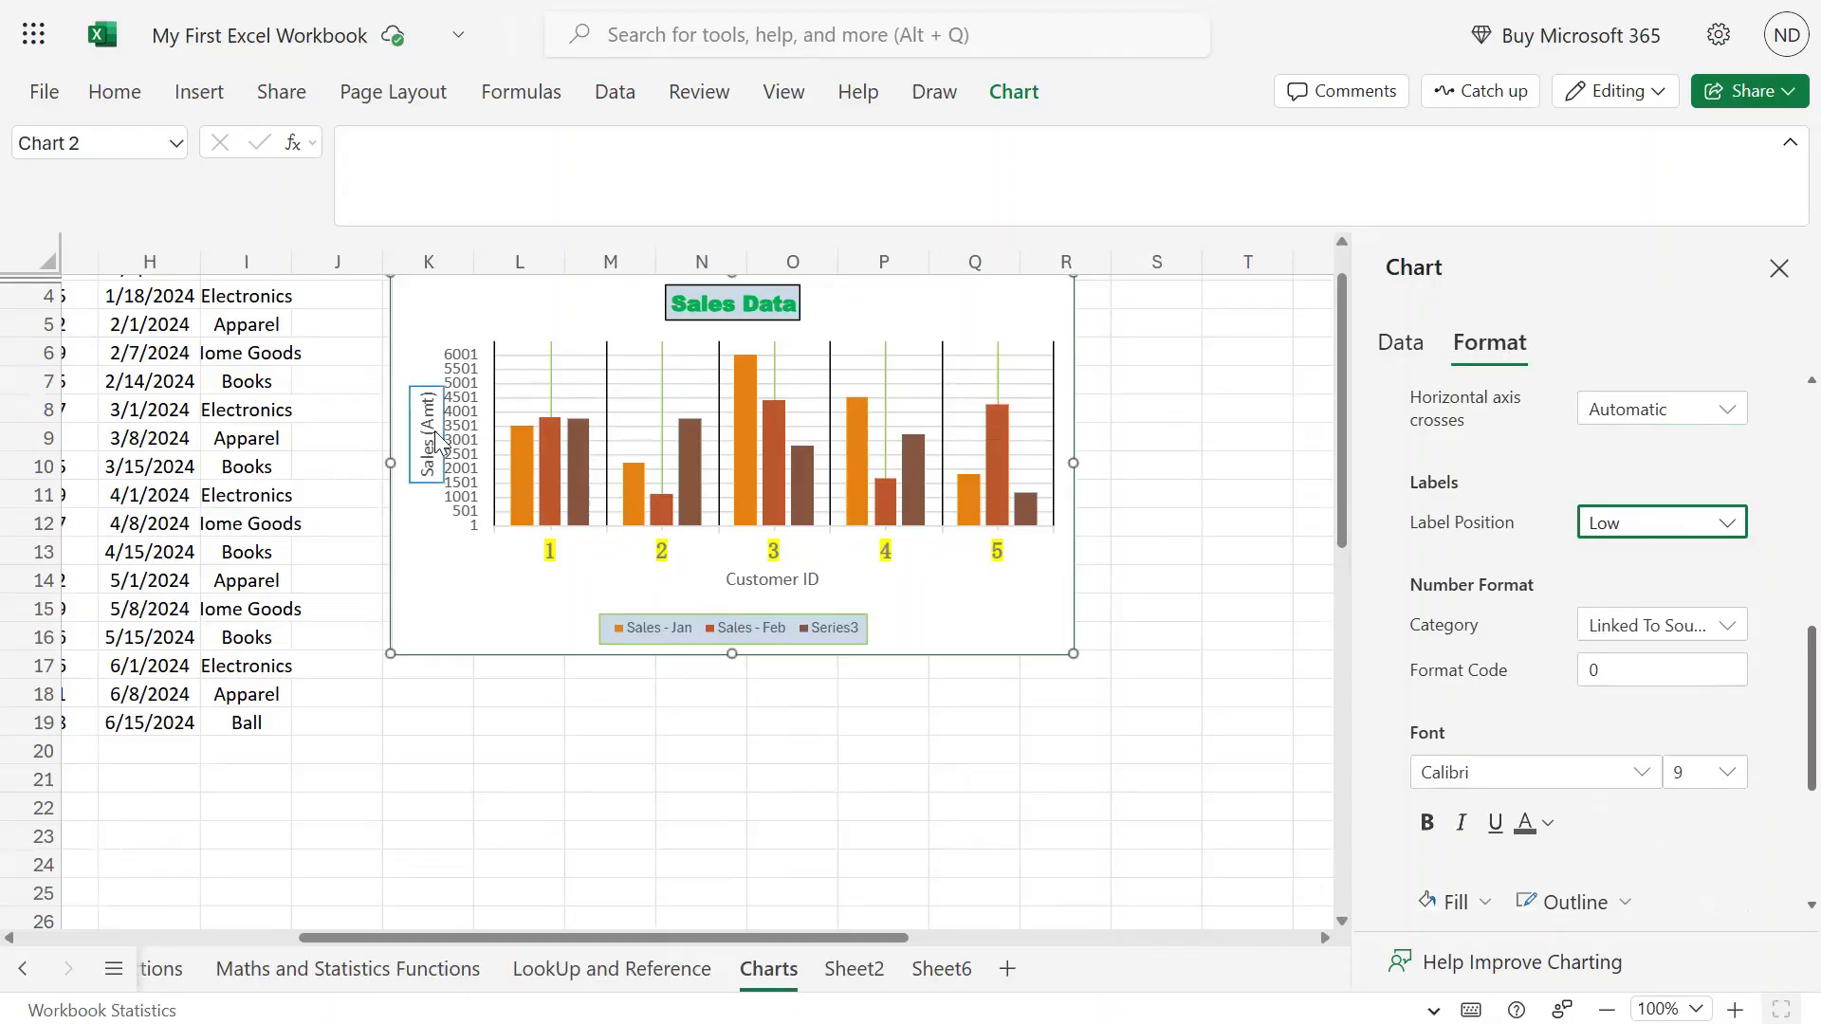
click(1718, 626)
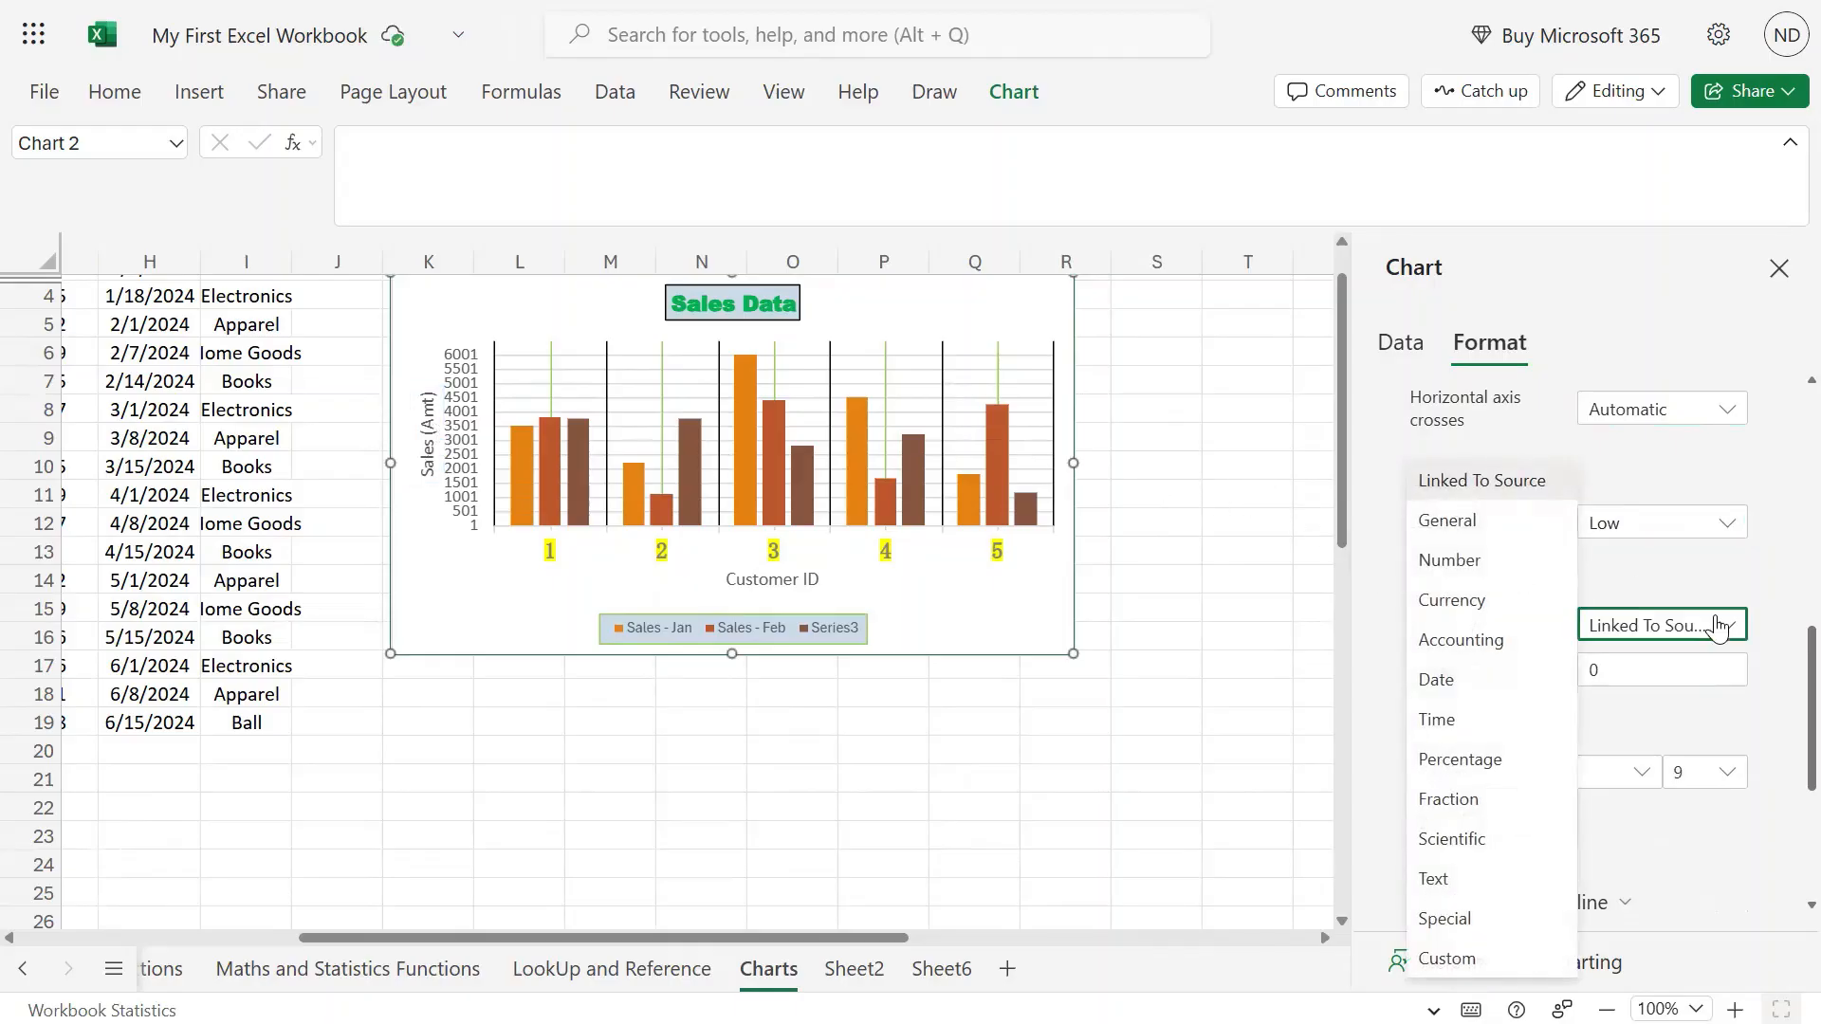
click(1687, 529)
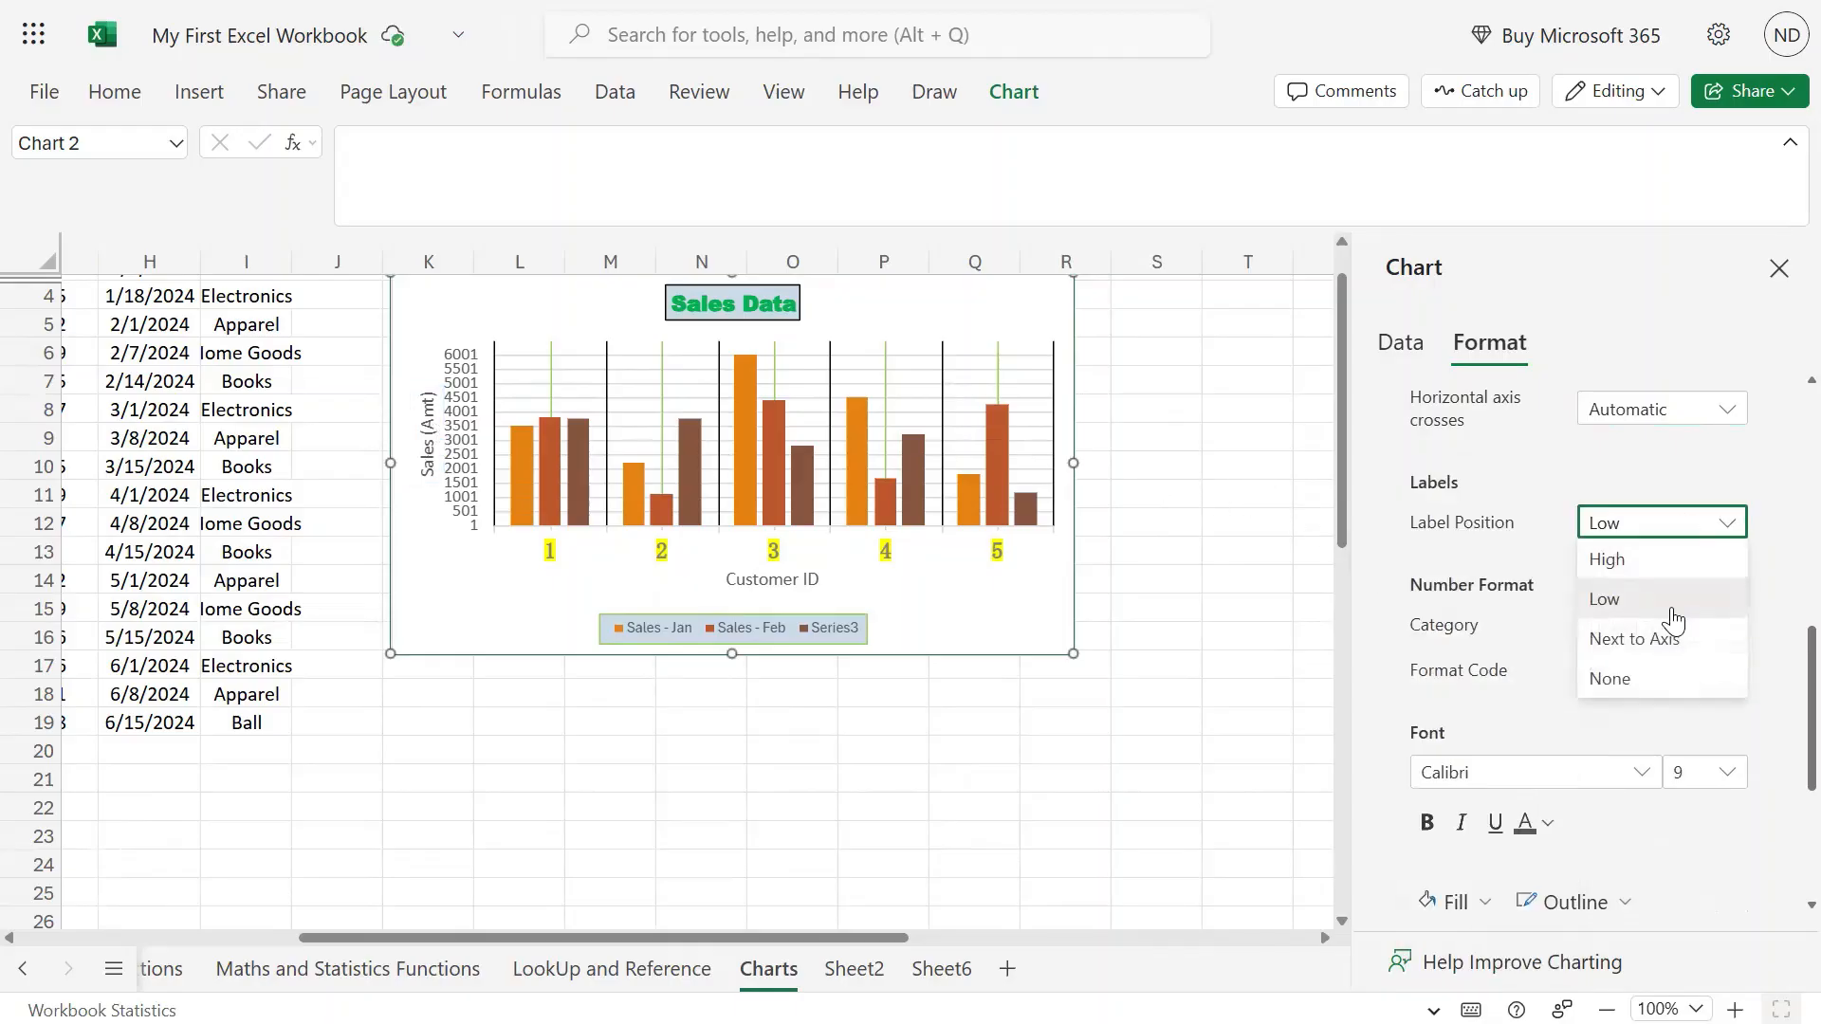
click(1647, 676)
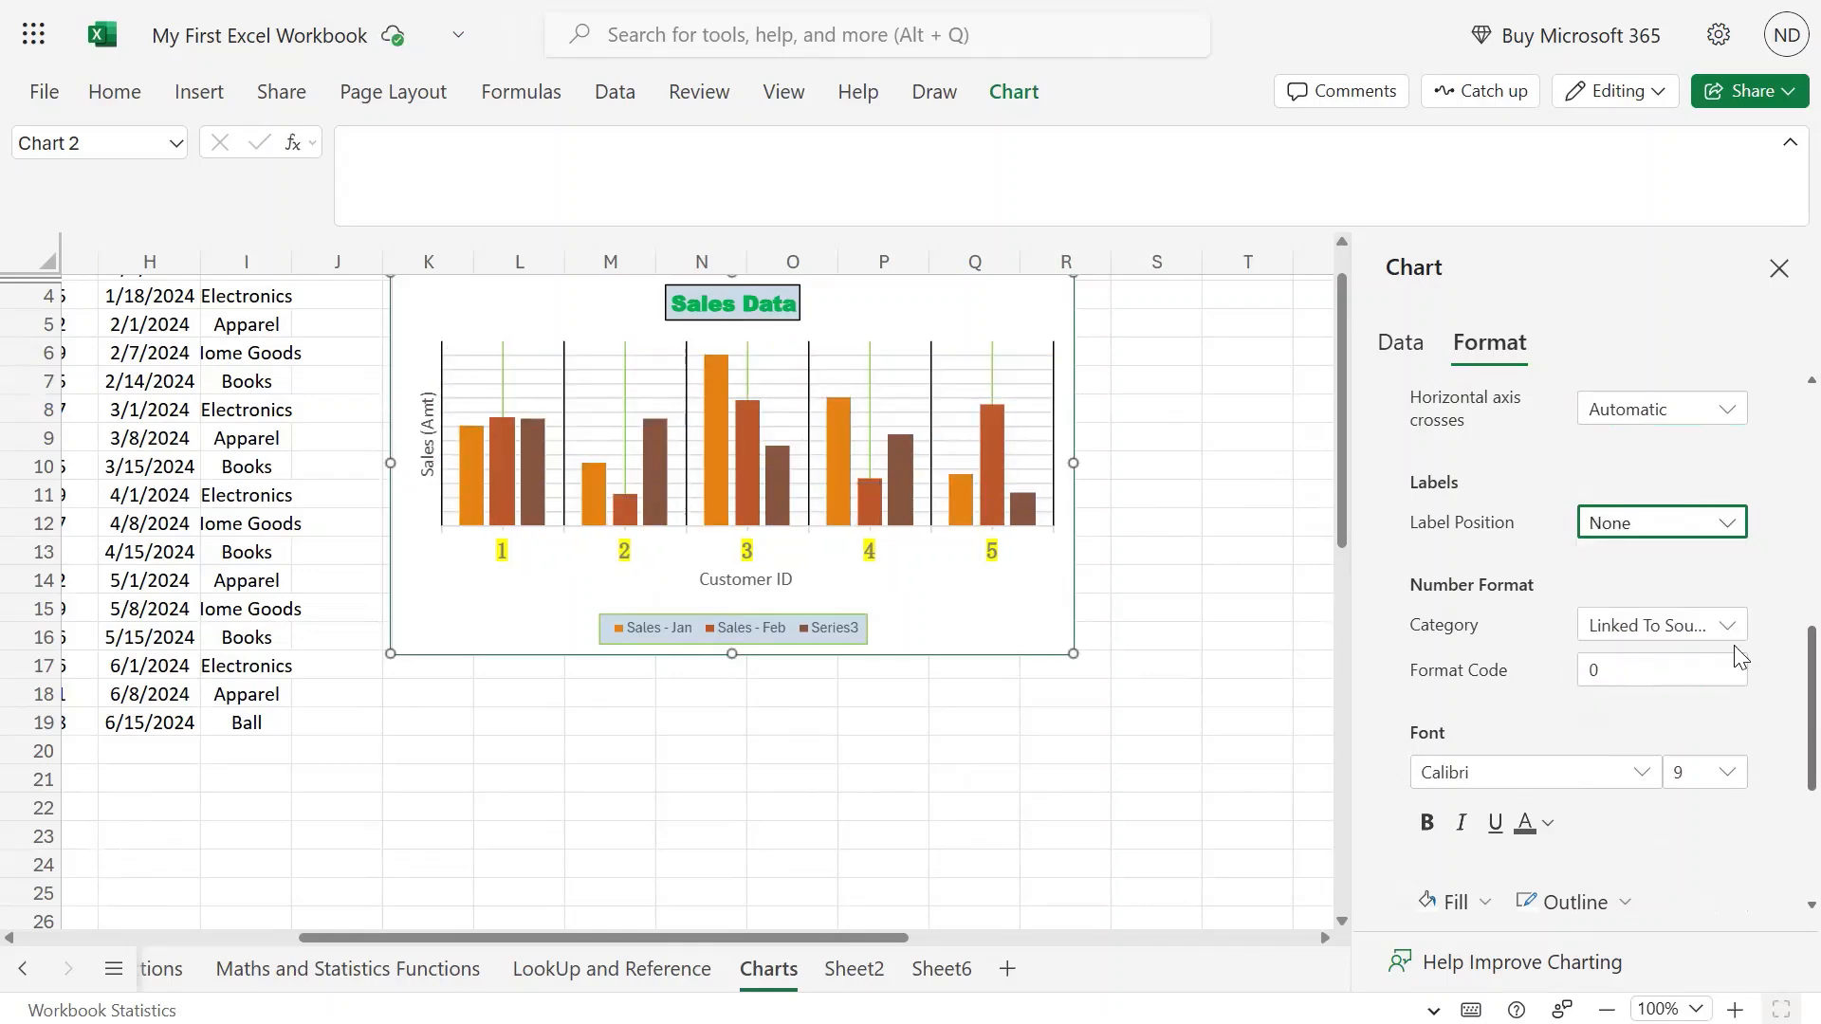
click(1714, 527)
click(1631, 608)
Change the vertical axis format code to 0 so labels show whole numbers.
click(493, 389)
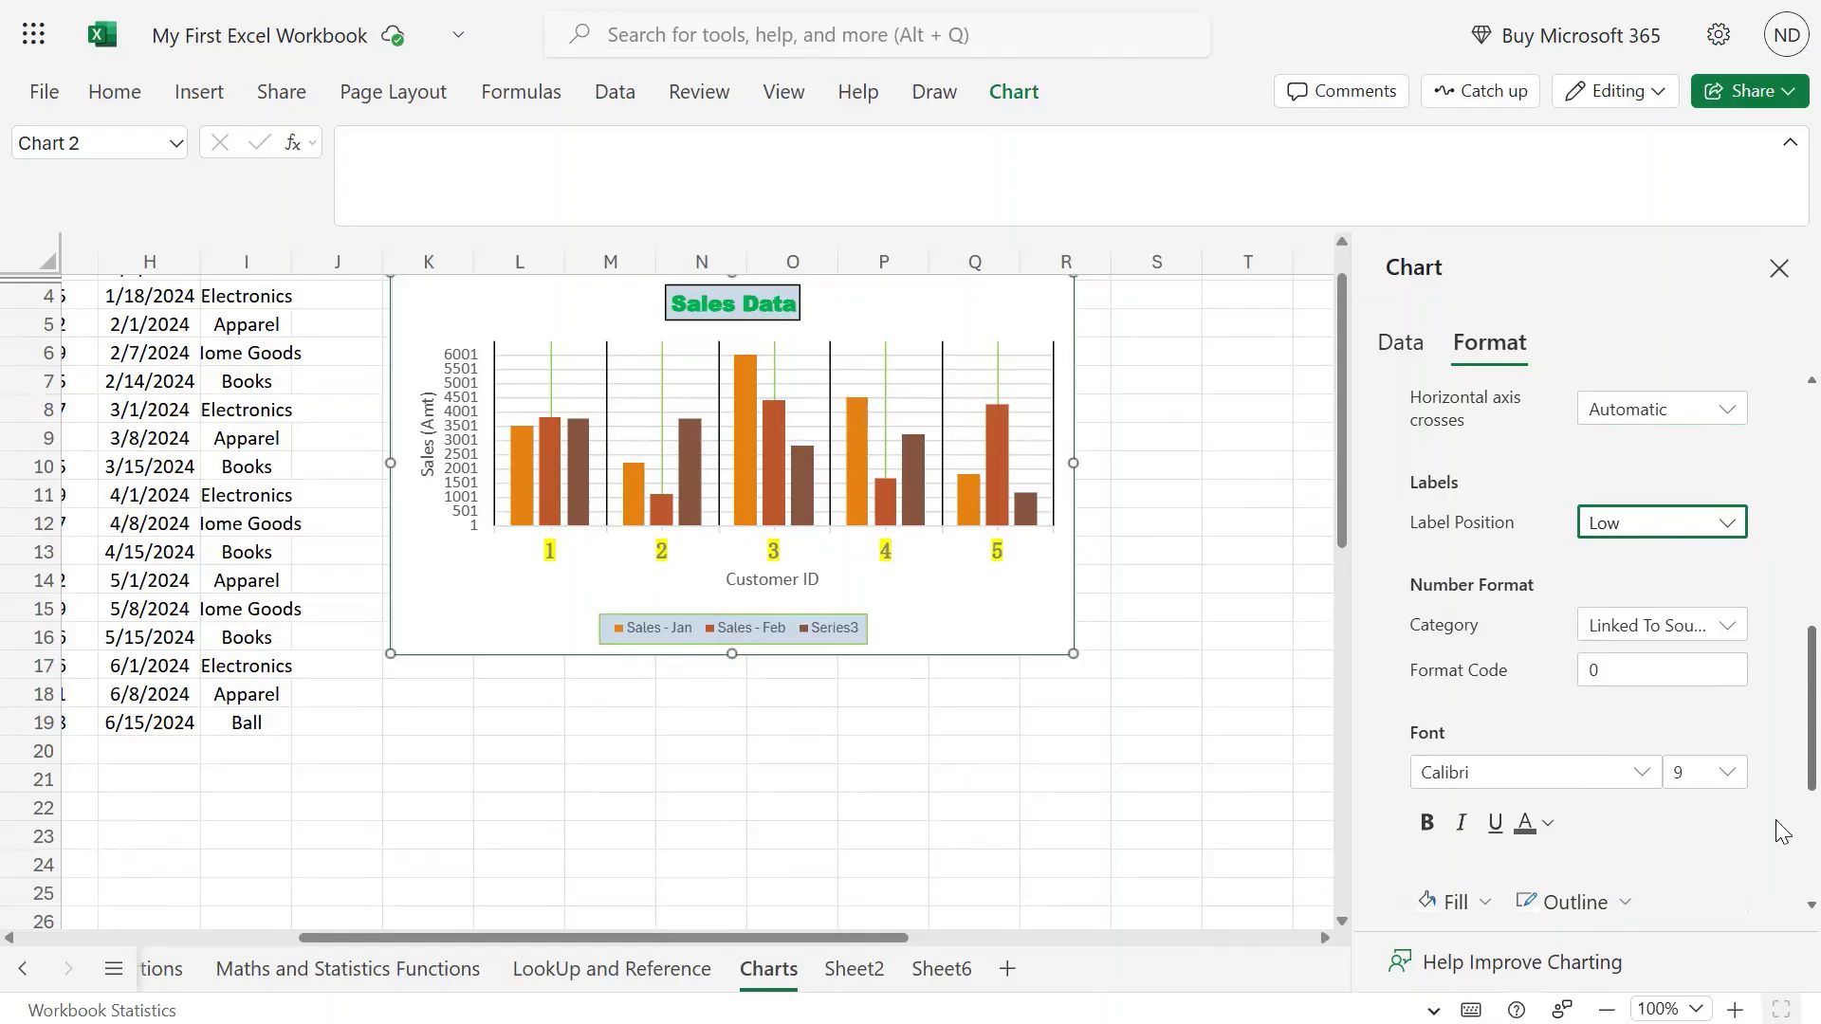
scroll(1729, 650, down, 3)
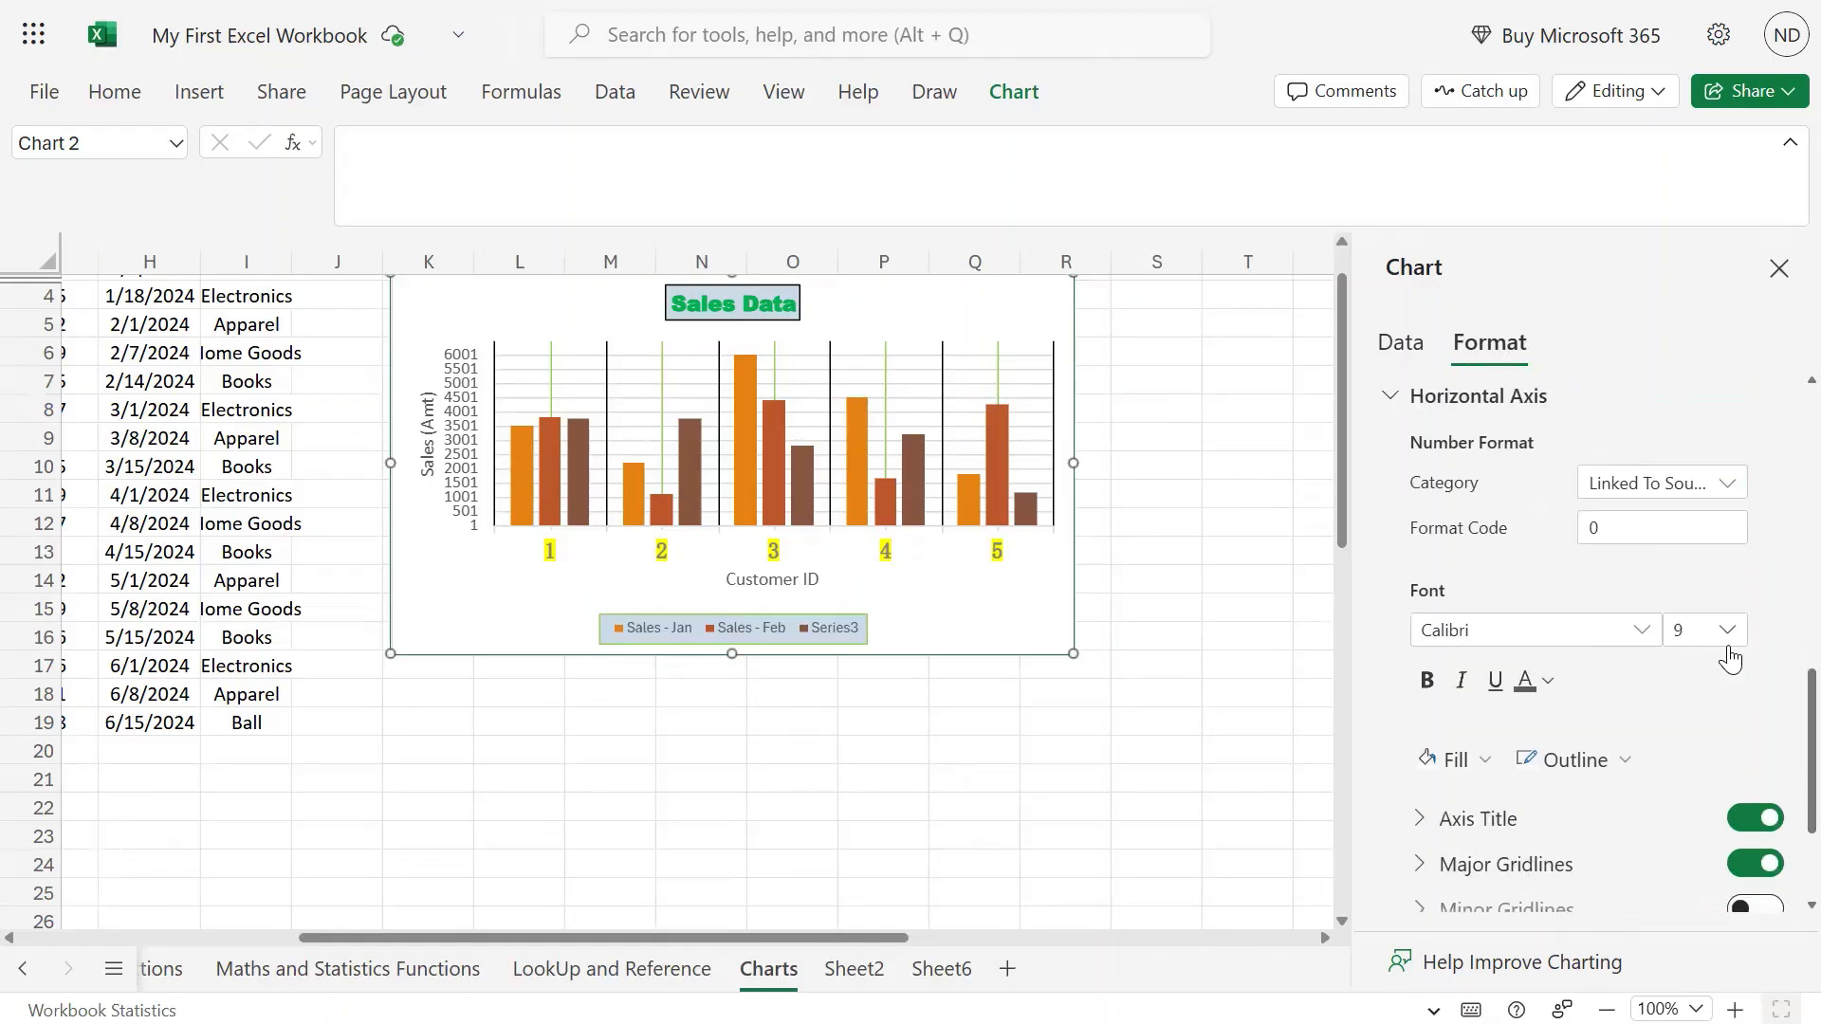
click(1669, 542)
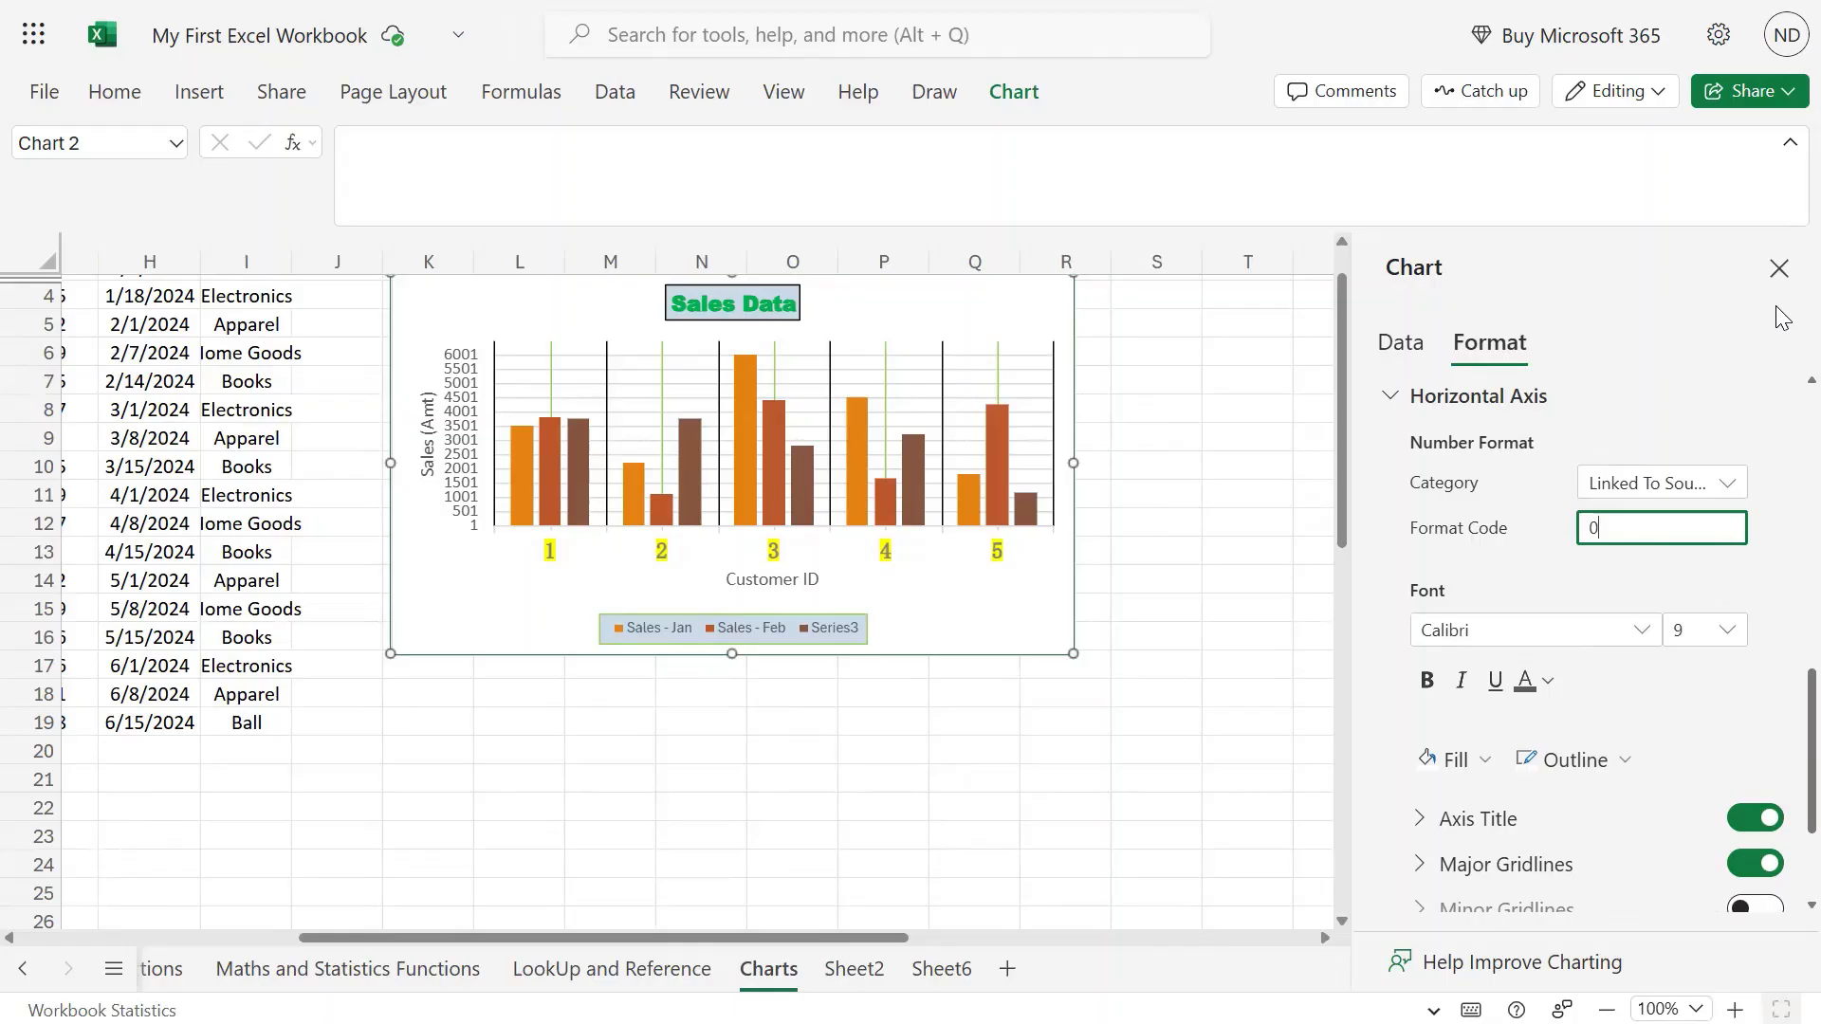
text(000)
key(Return)
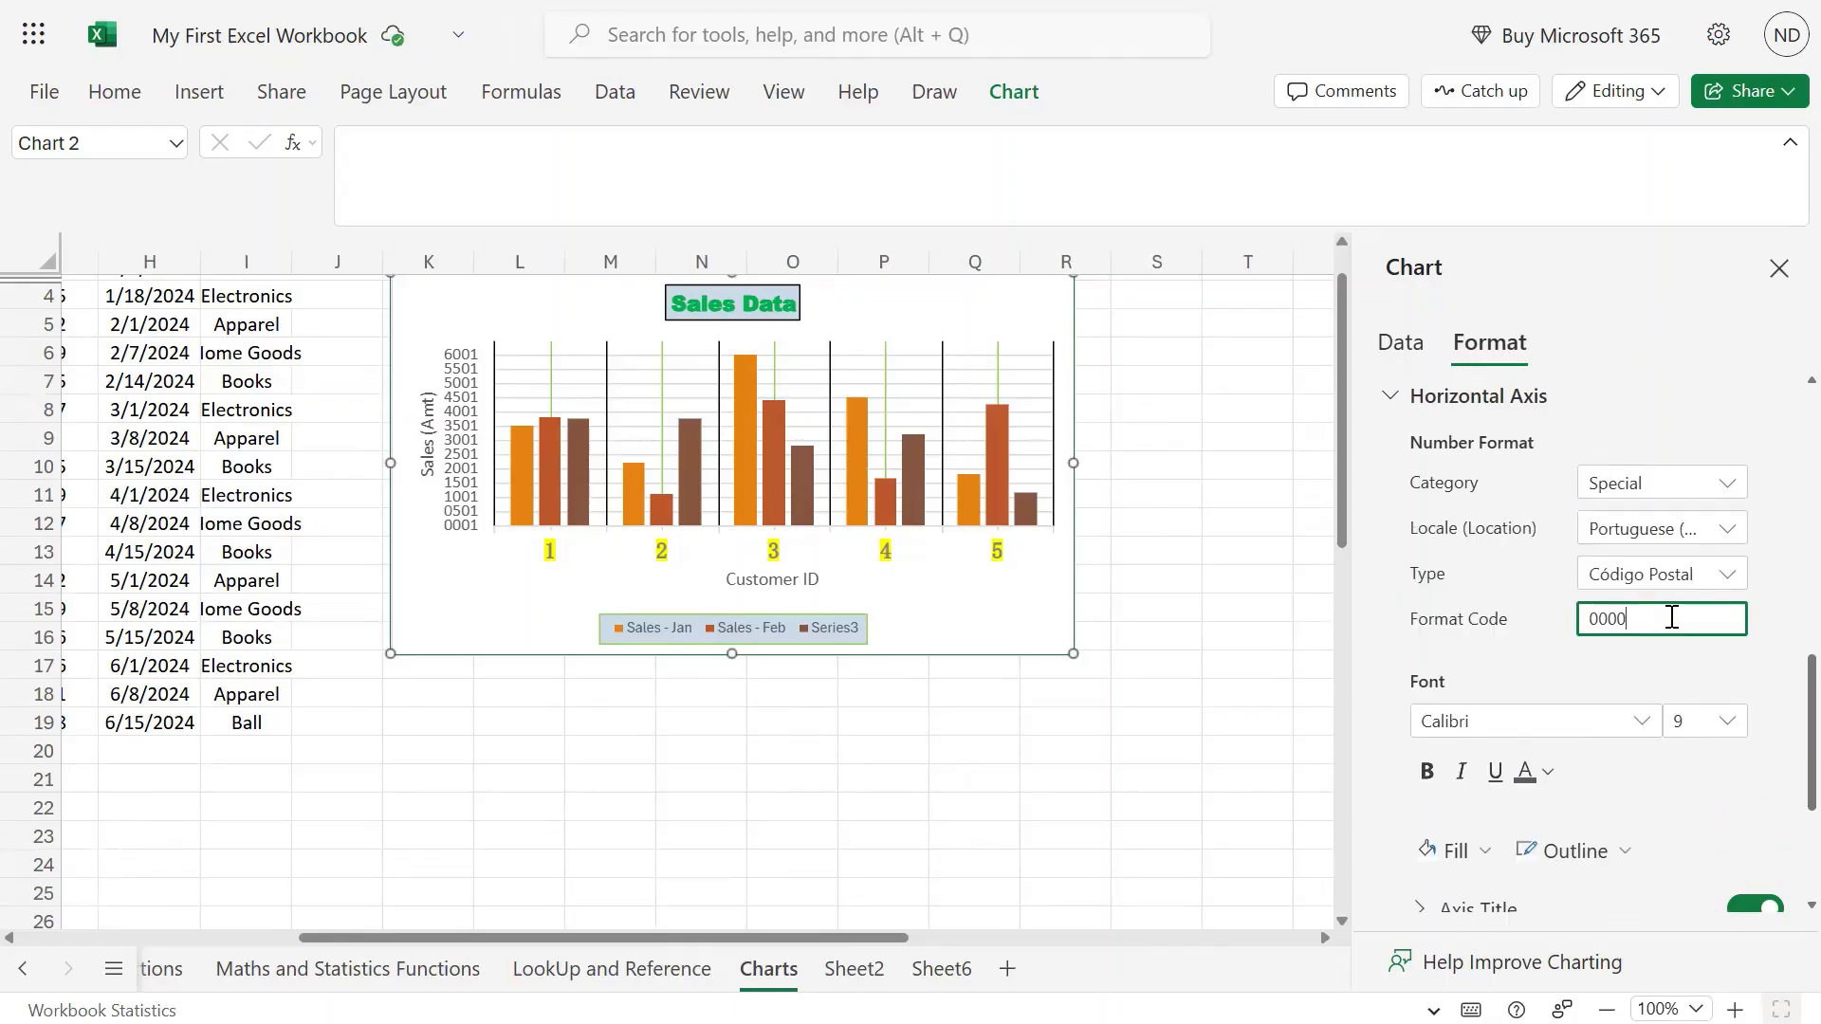
key(Return)
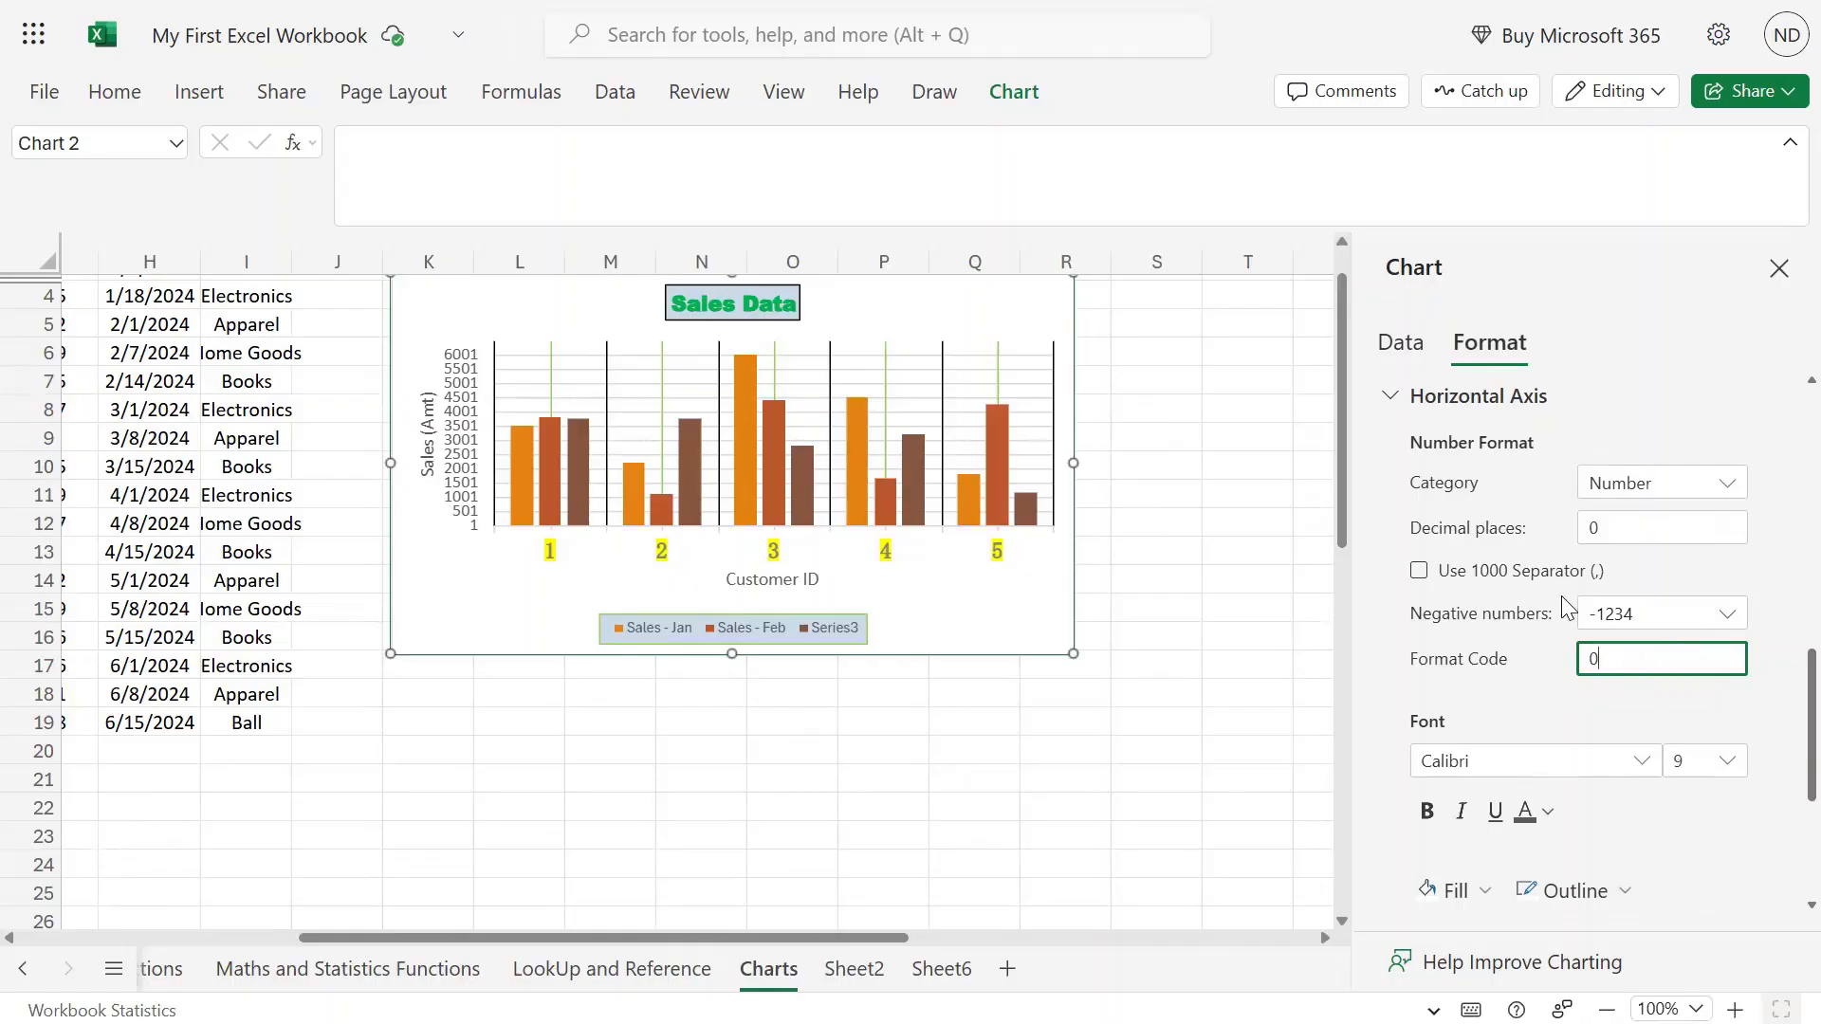
scroll(1561, 597, up, 3)
scroll(1599, 543, down, 1)
click(1727, 638)
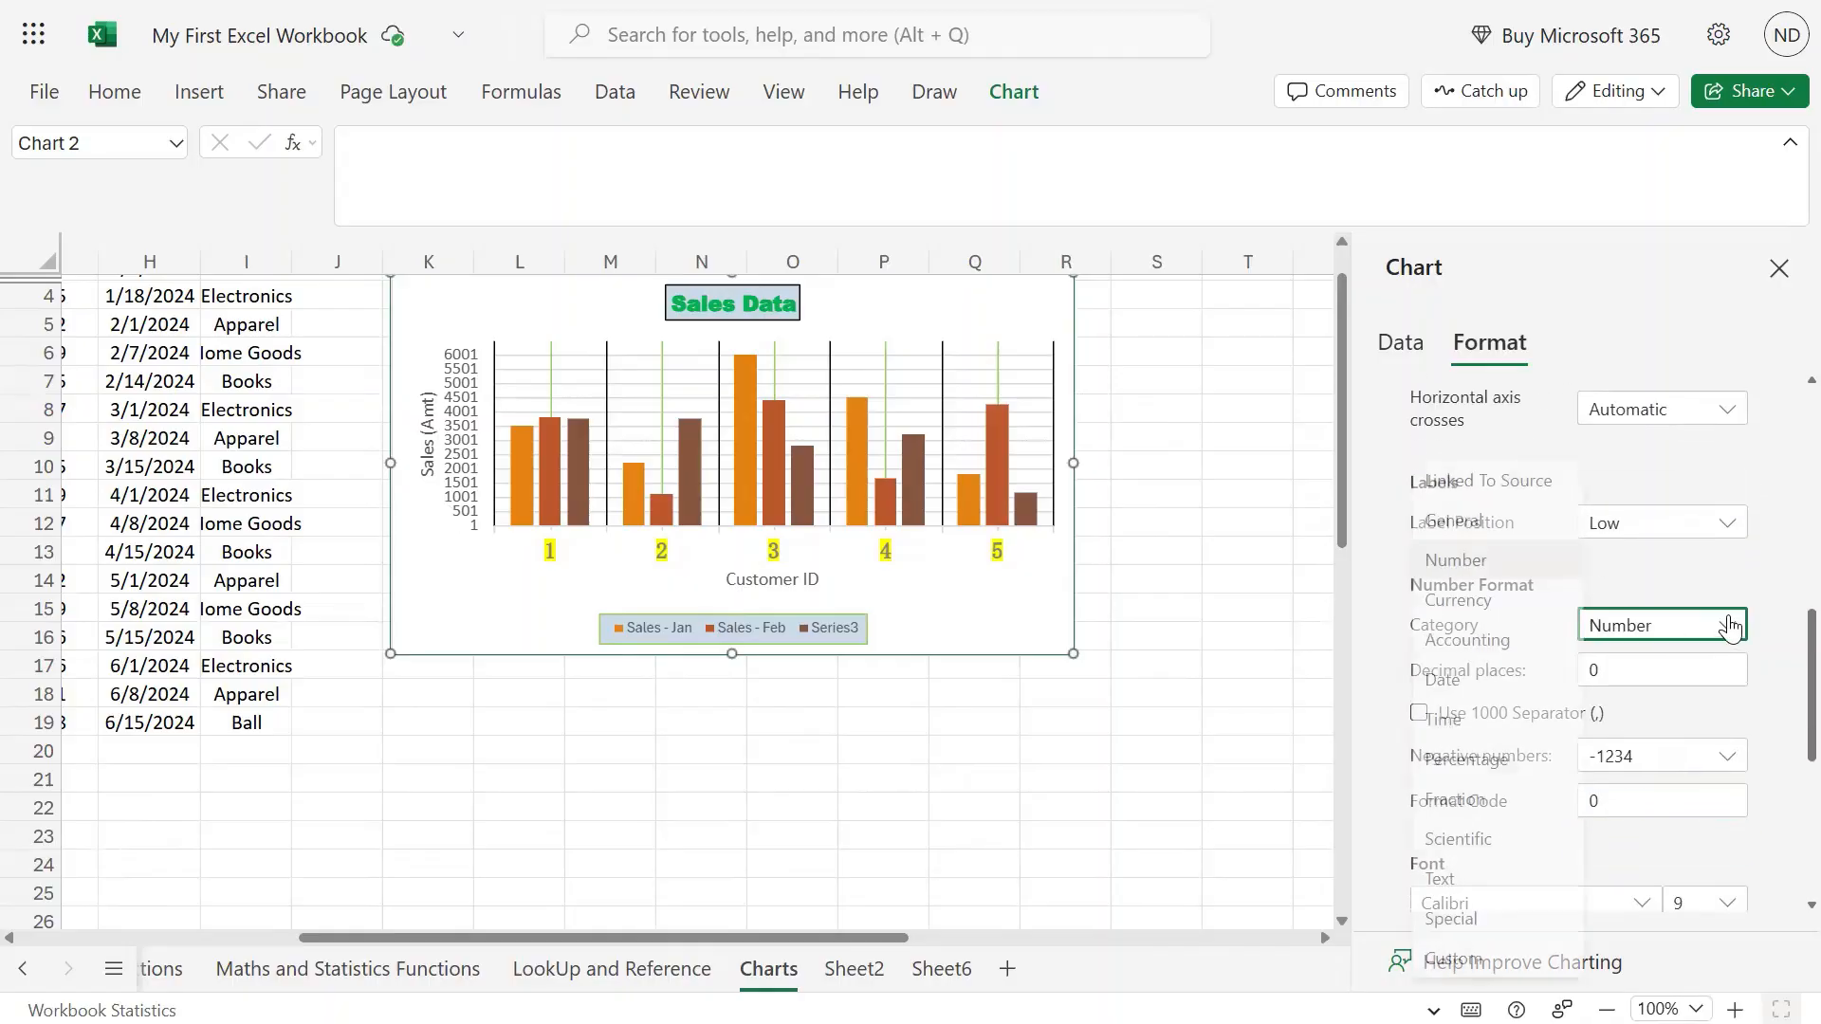
Switch the axis labels to Currency format with the ₹ Assamese symbol.
click(1457, 598)
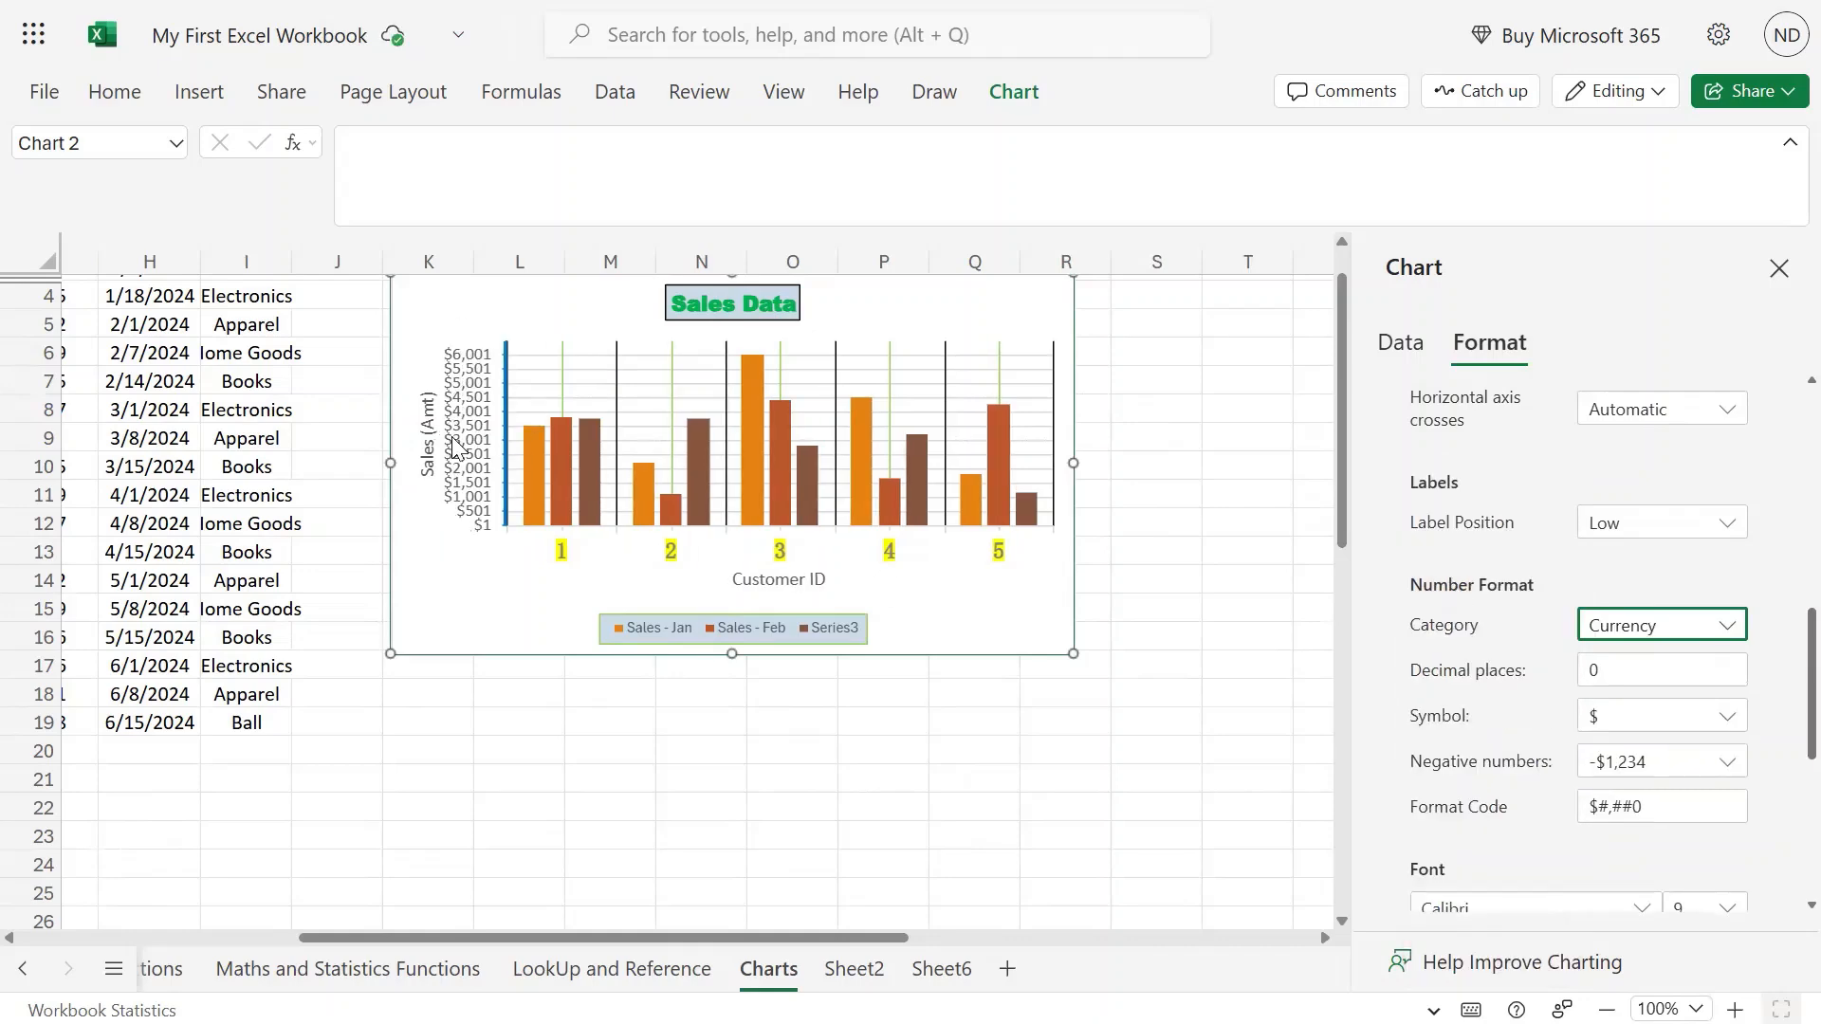
click(1670, 721)
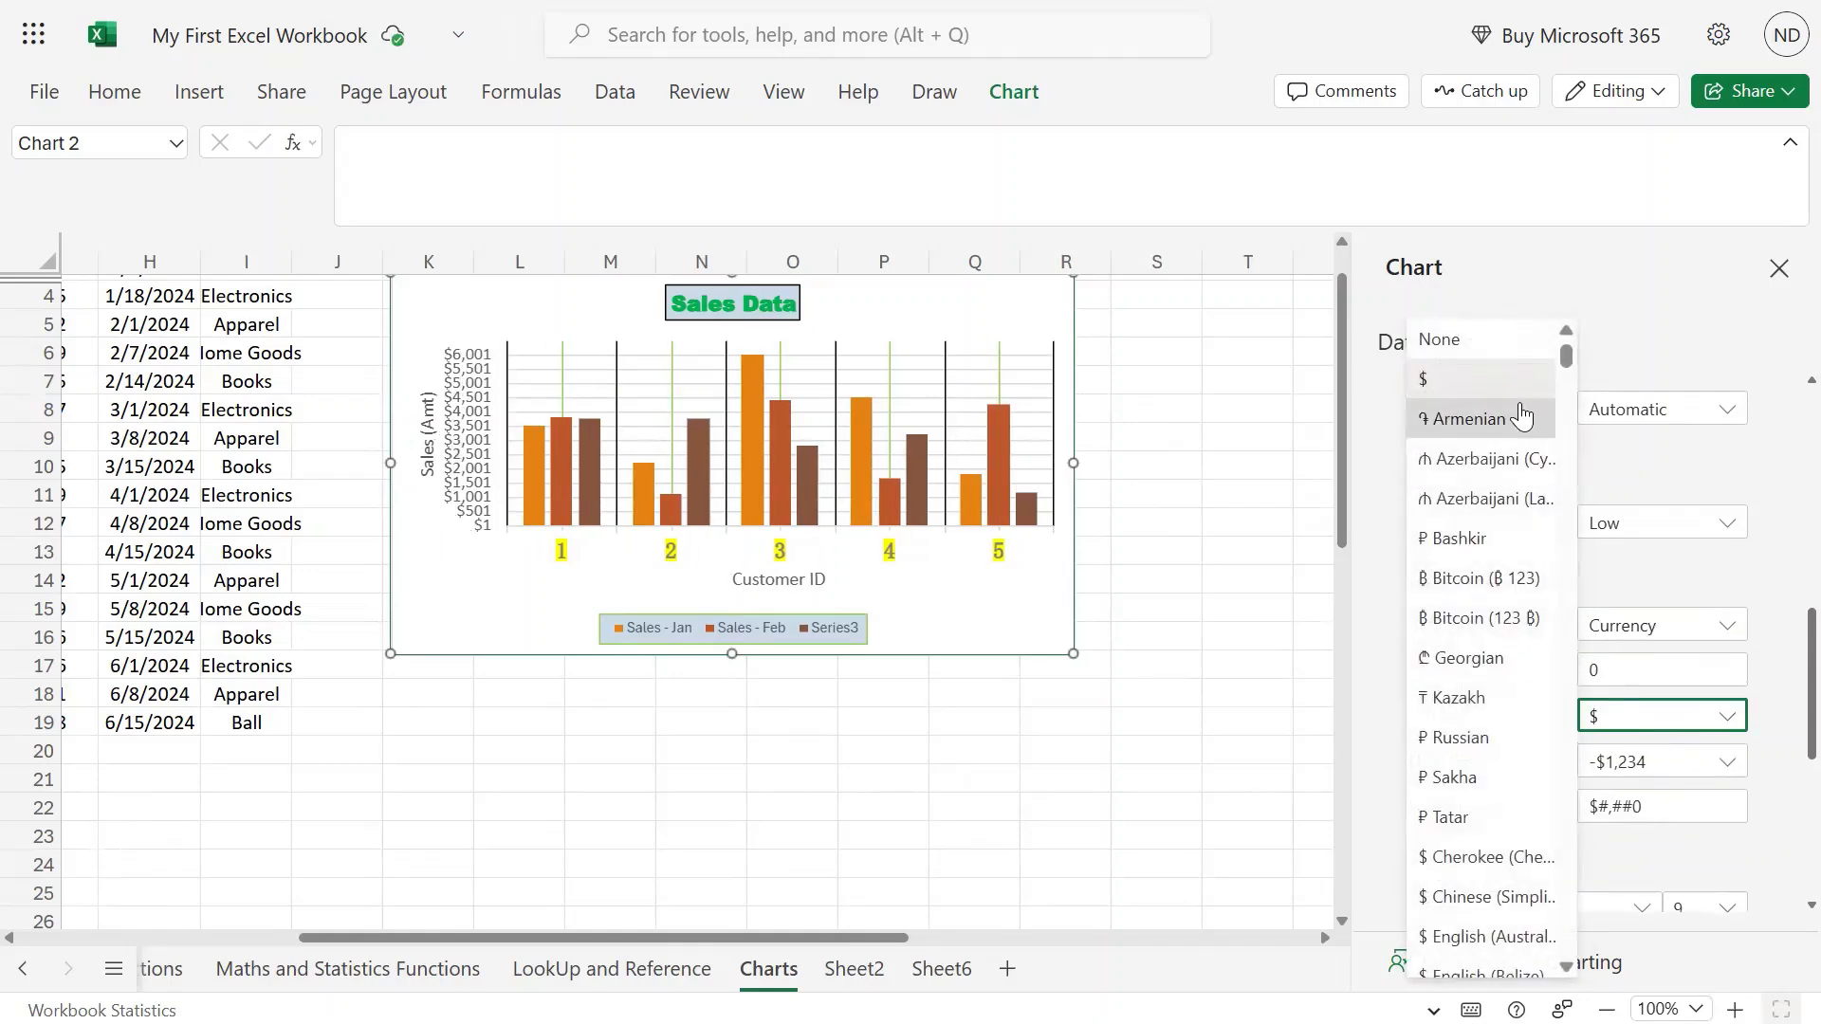
scroll(1486, 738, down, 3)
scroll(1486, 738, down, 15)
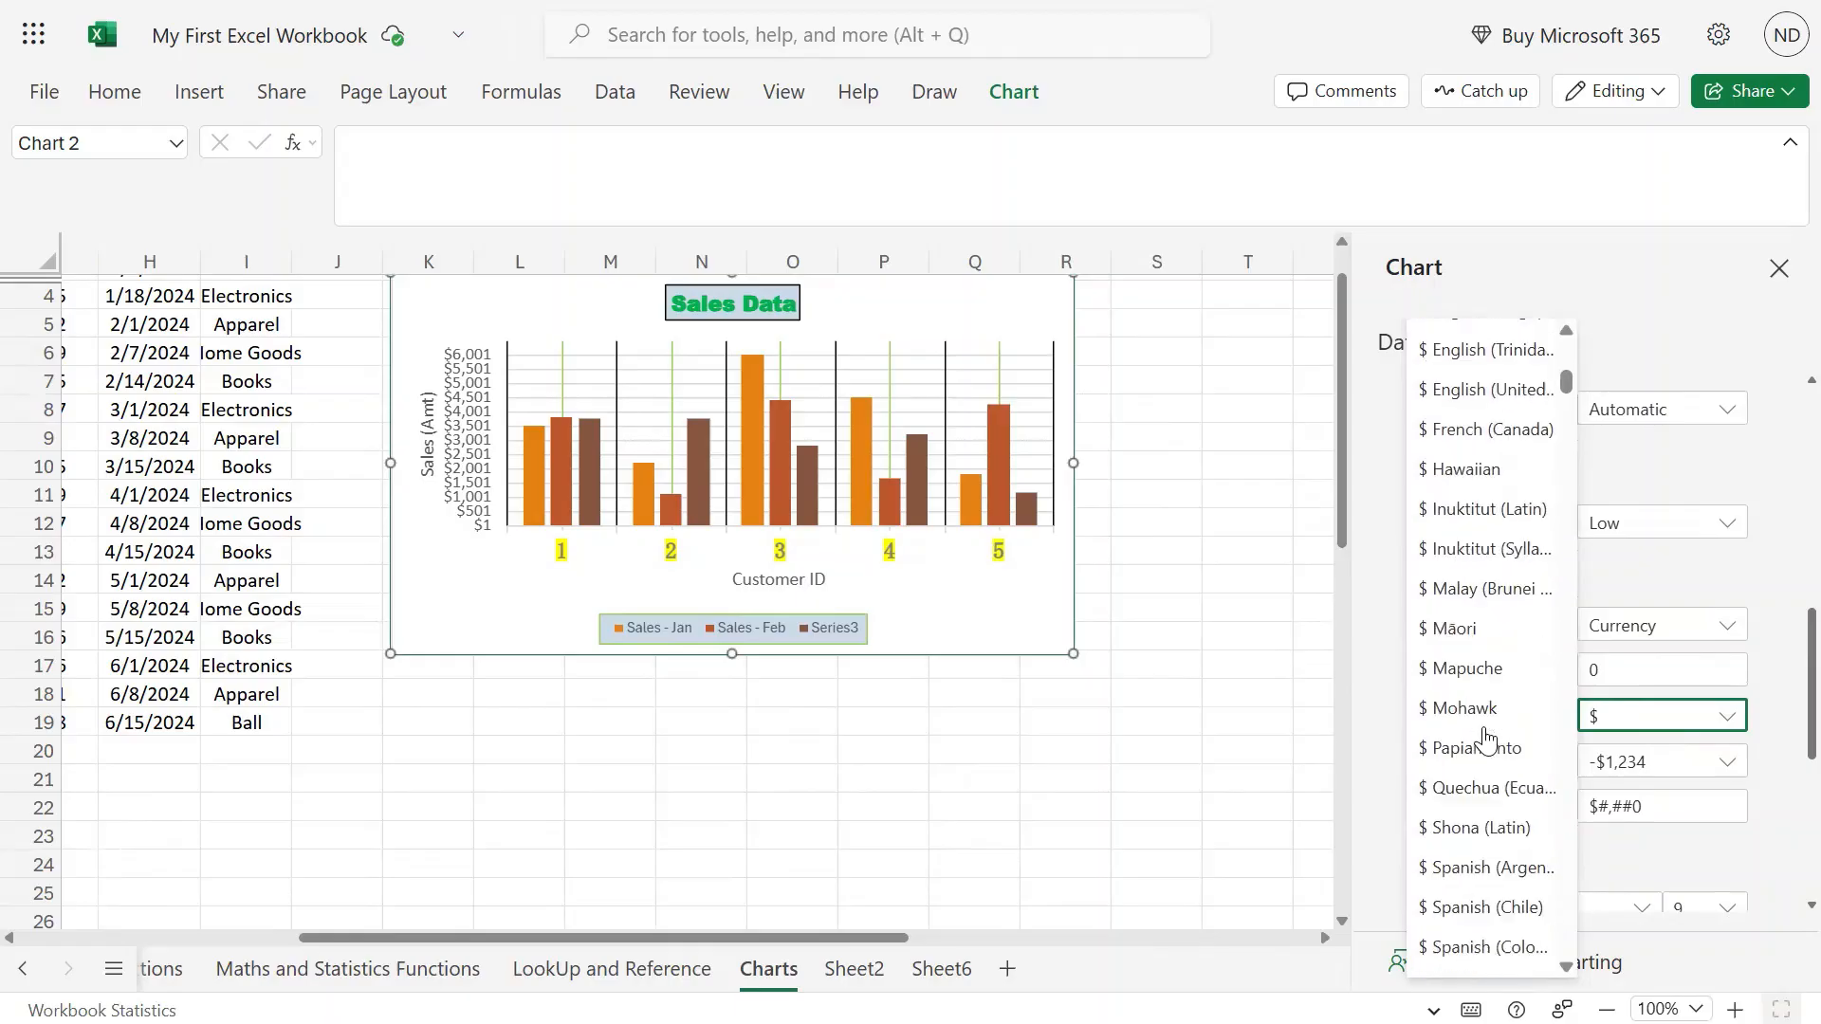
scroll(1484, 733, up, 3)
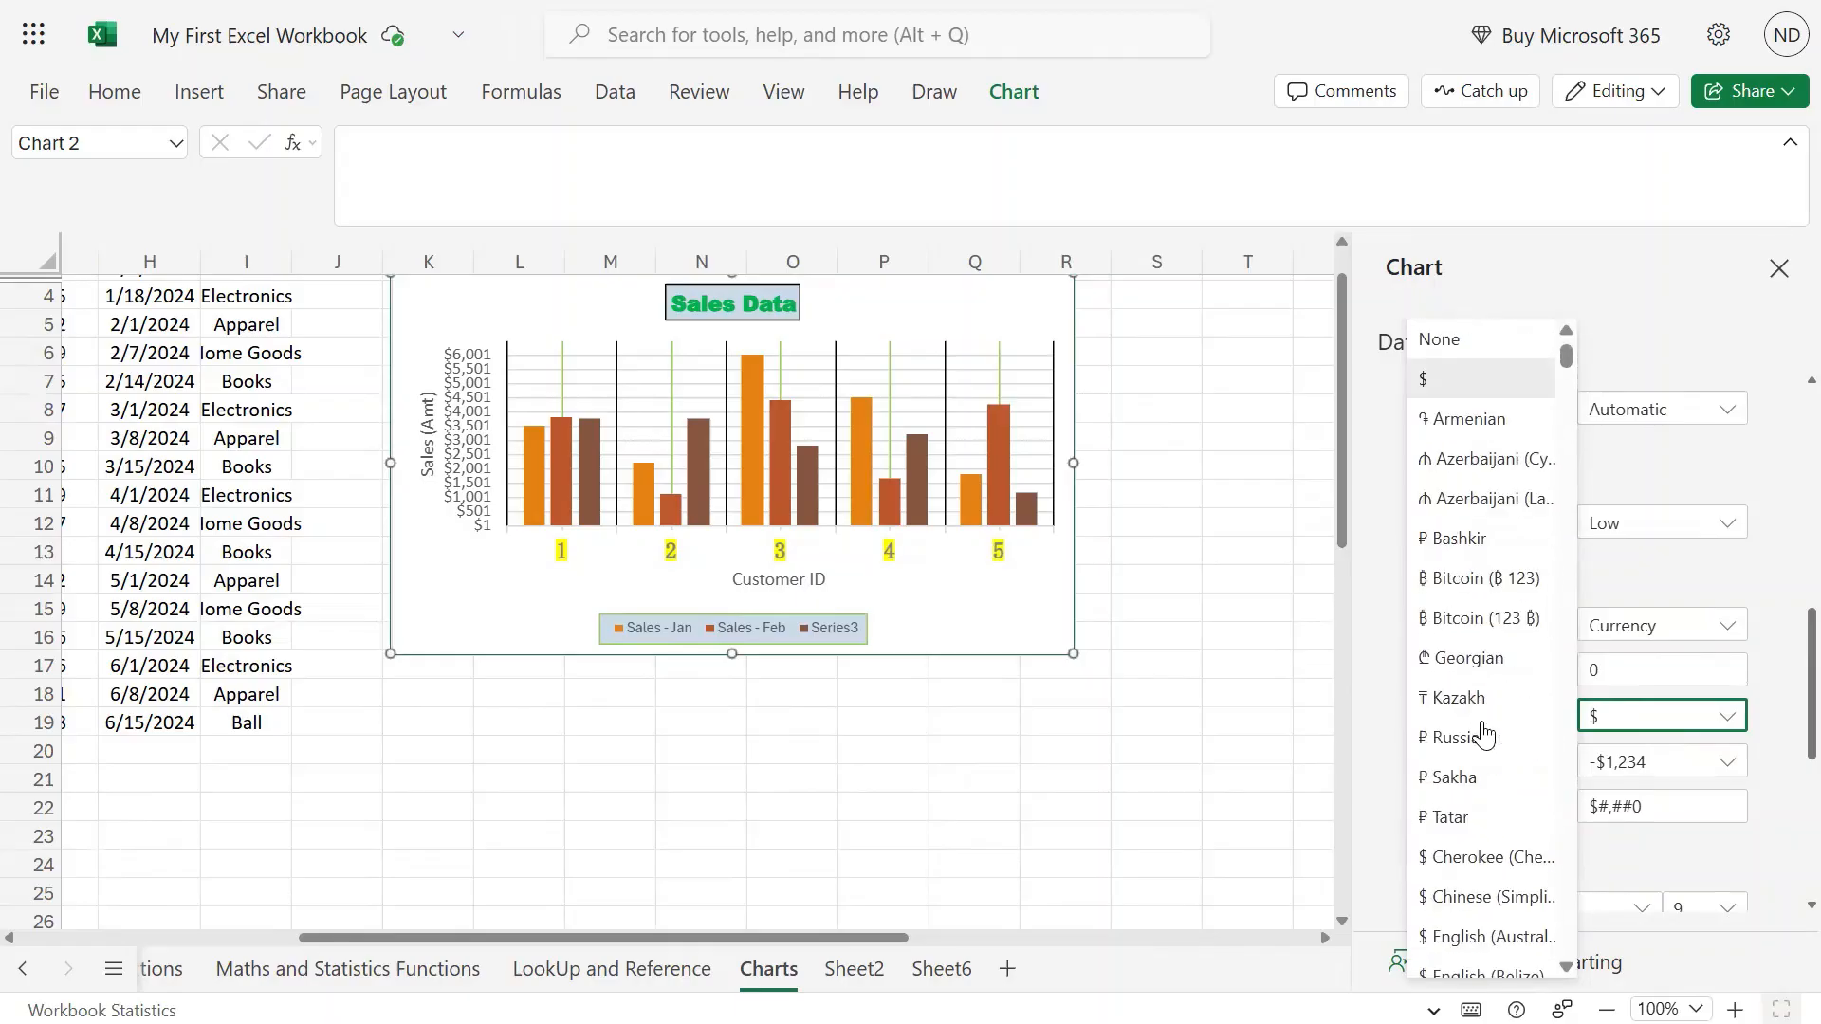
scroll(1485, 735, down, 1)
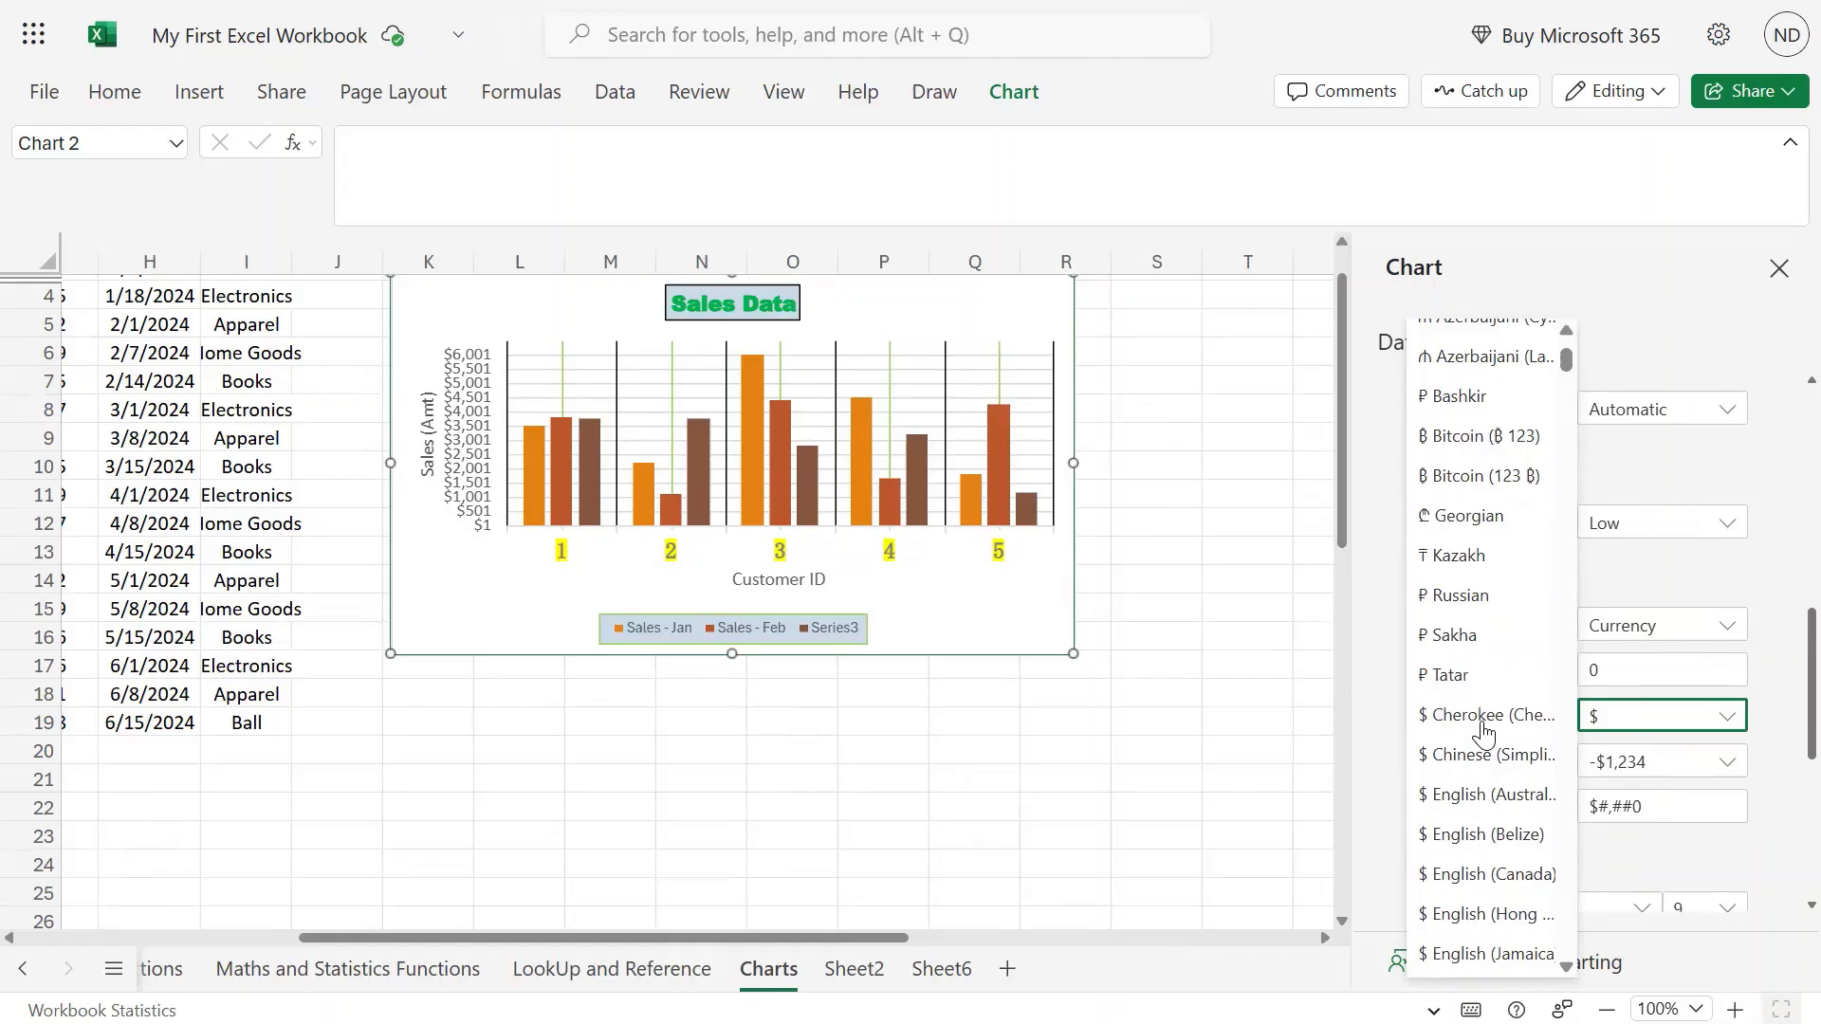
scroll(1485, 730, down, 5)
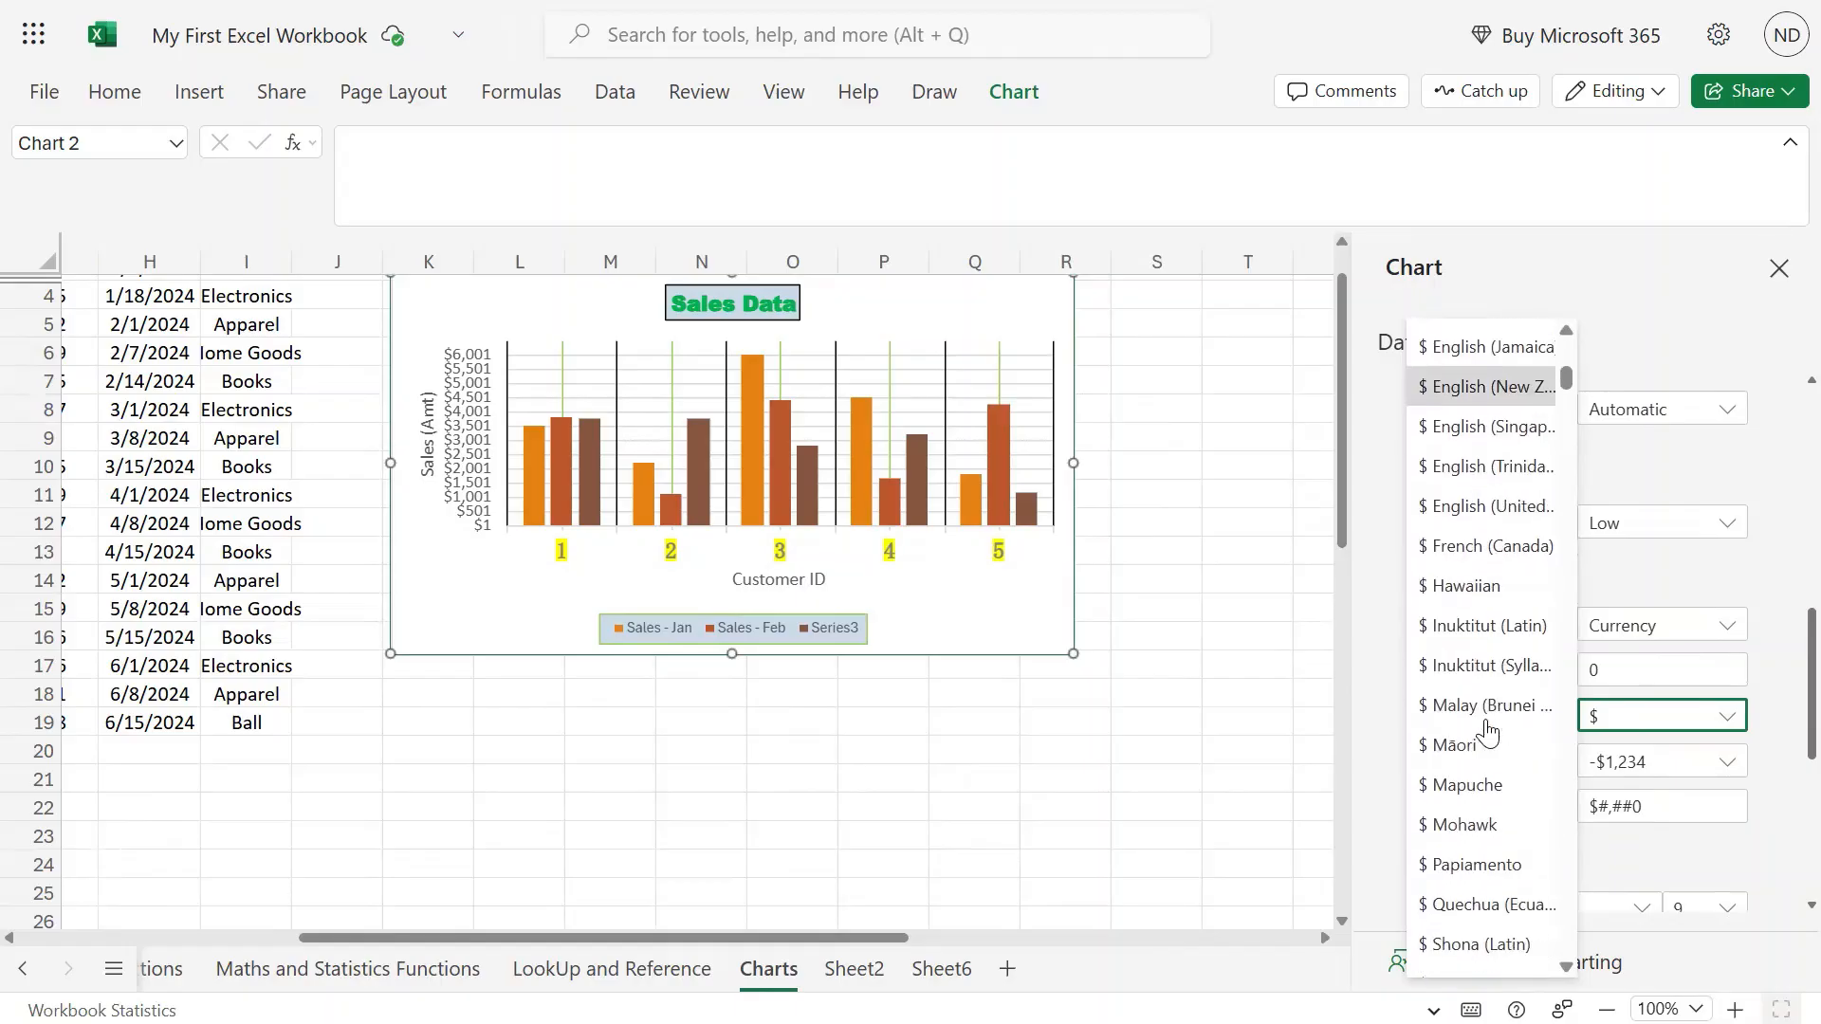
scroll(1486, 733, down, 1)
scroll(1486, 730, down, 9)
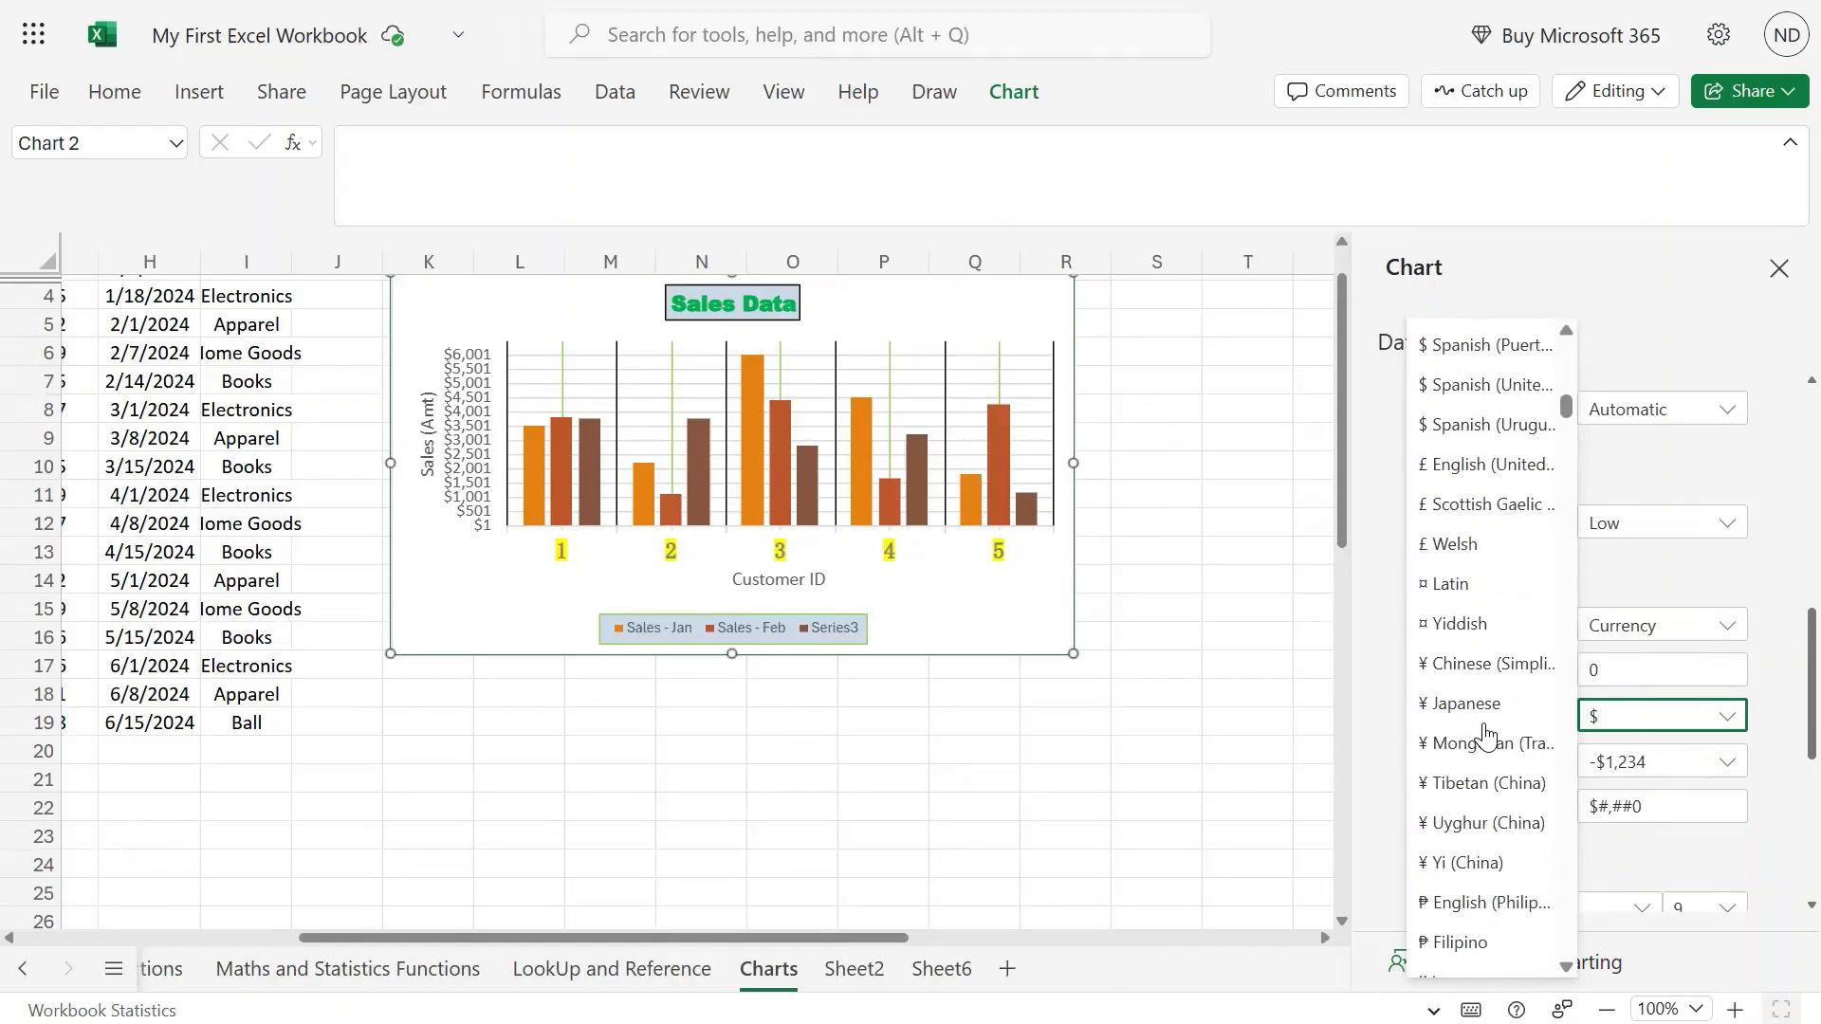
scroll(1485, 733, down, 1)
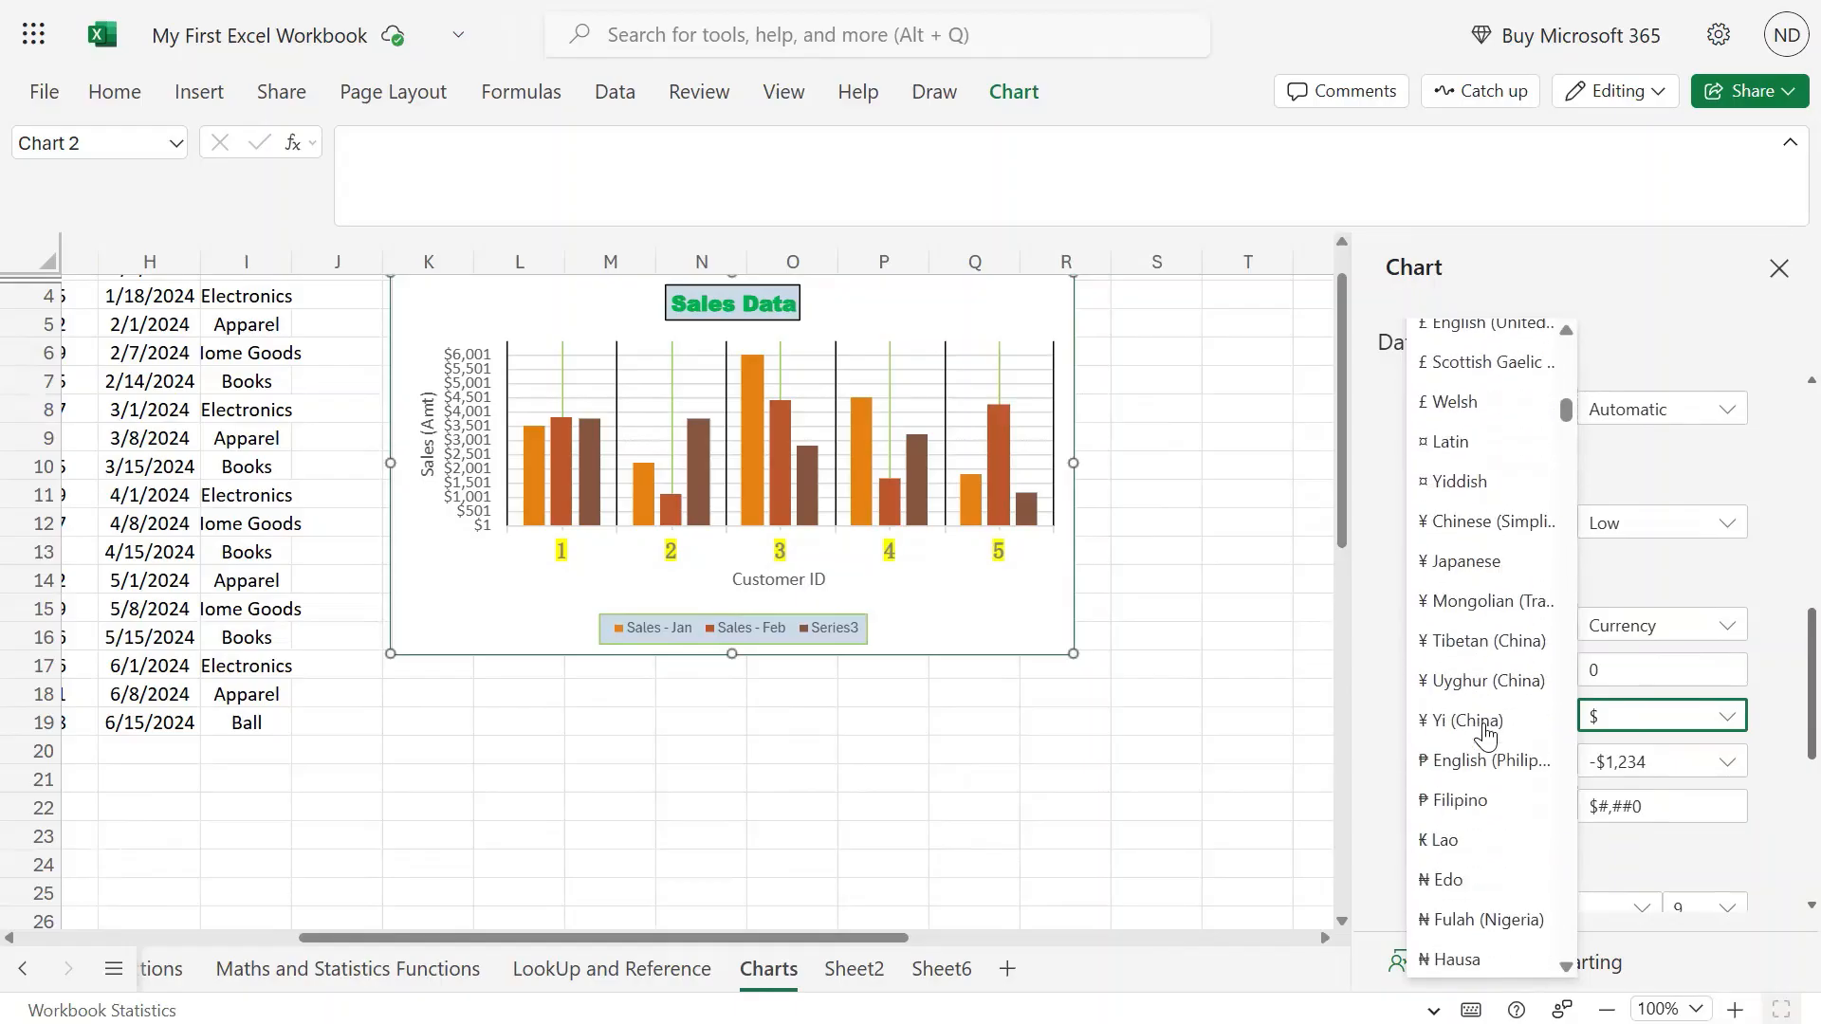
click(1665, 724)
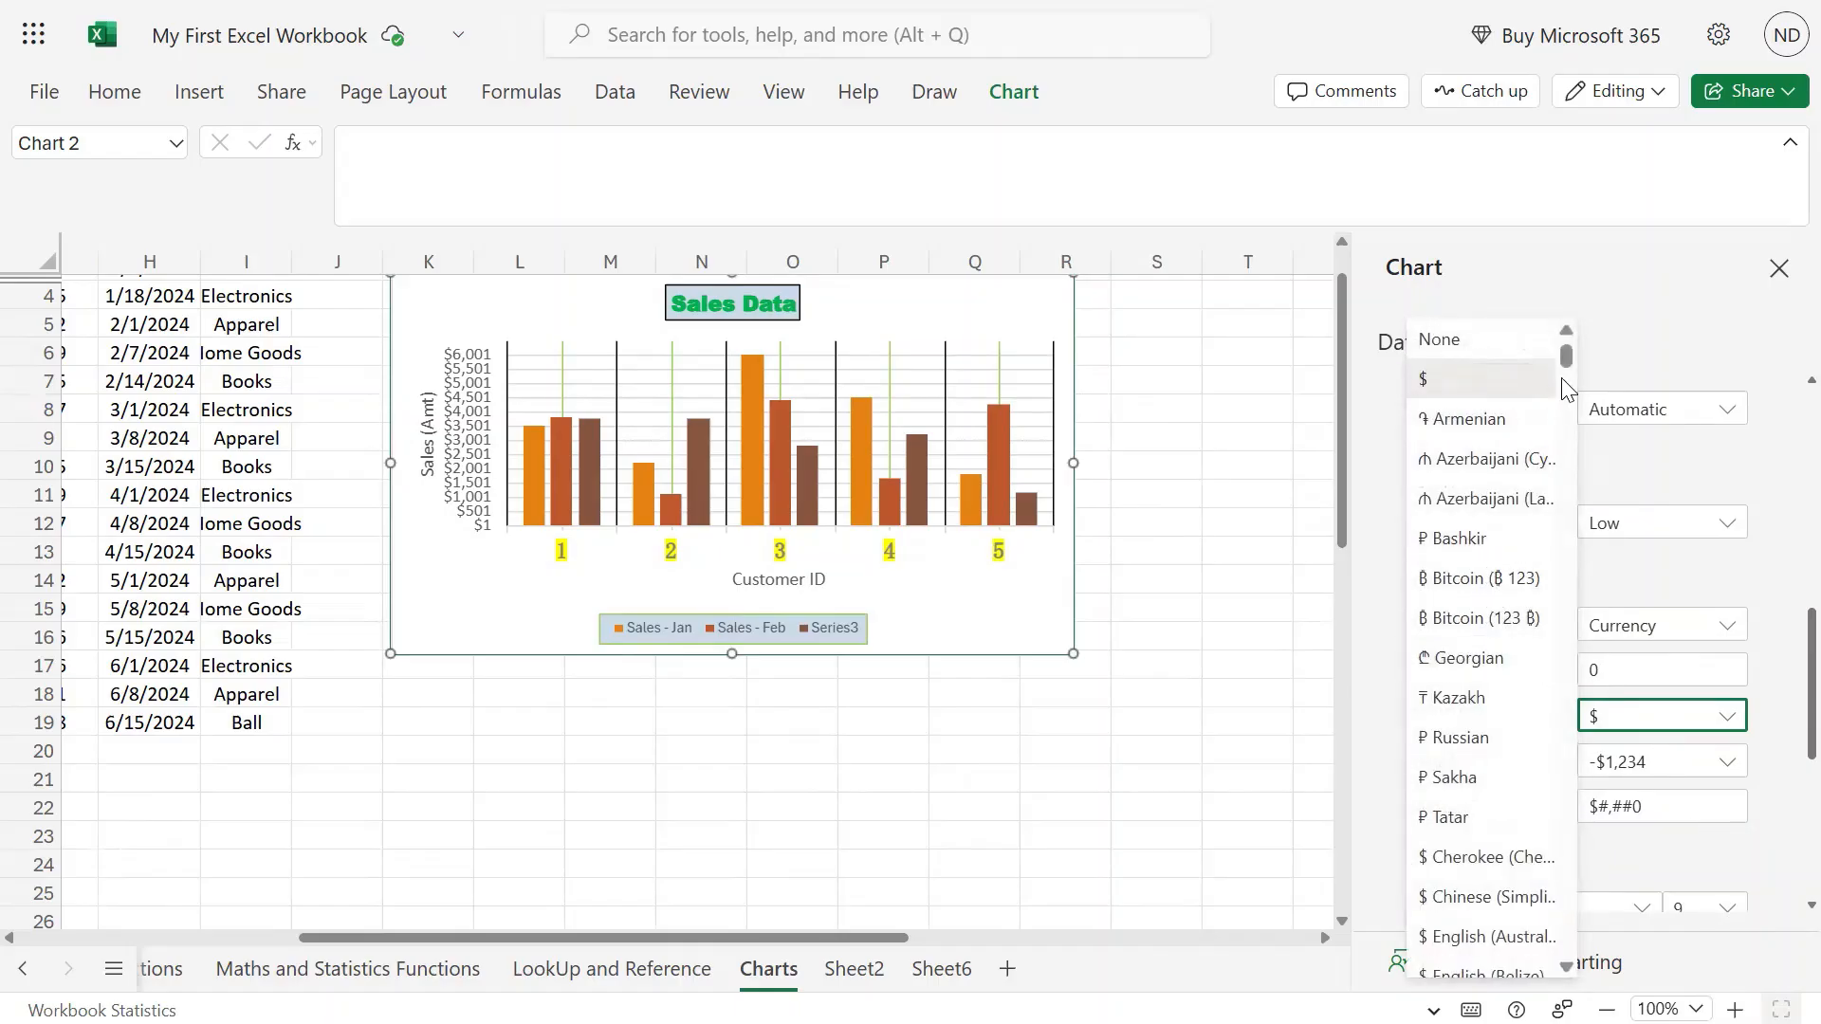
drag(1570, 363, 1567, 447)
scroll(1484, 528, down, 7)
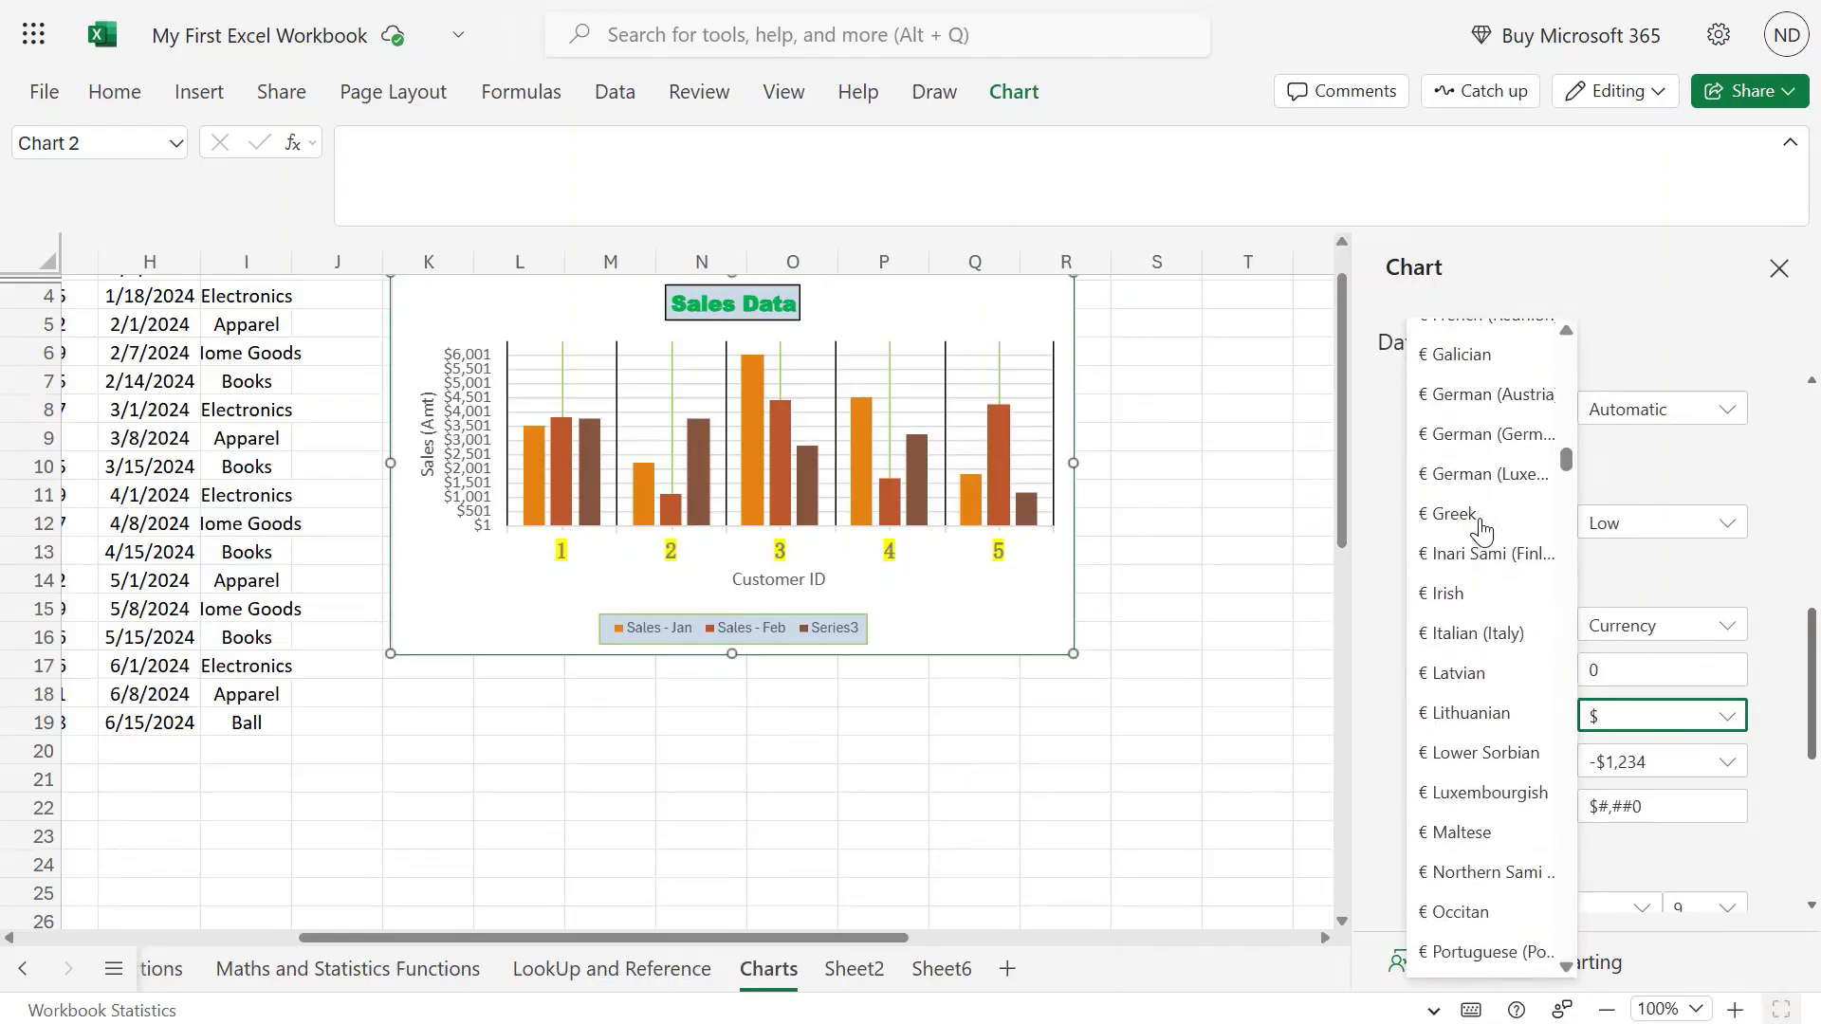
scroll(1484, 532, down, 5)
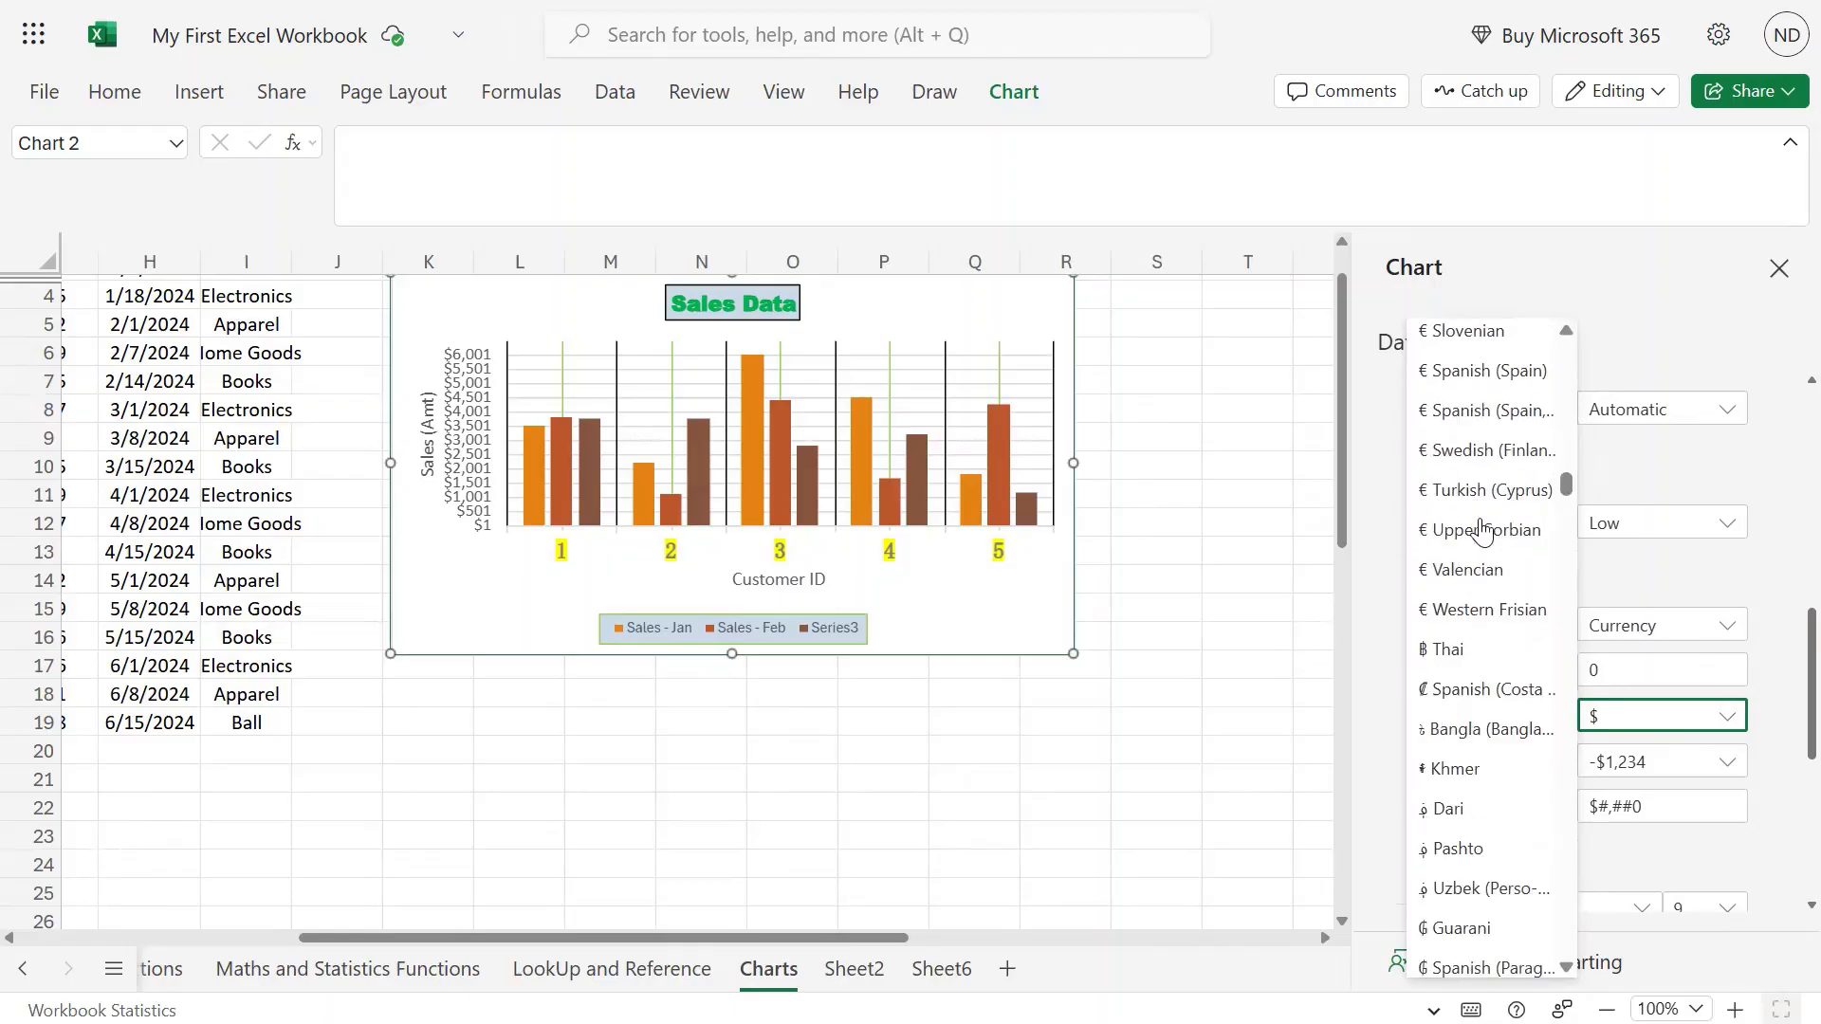
scroll(1485, 531, down, 5)
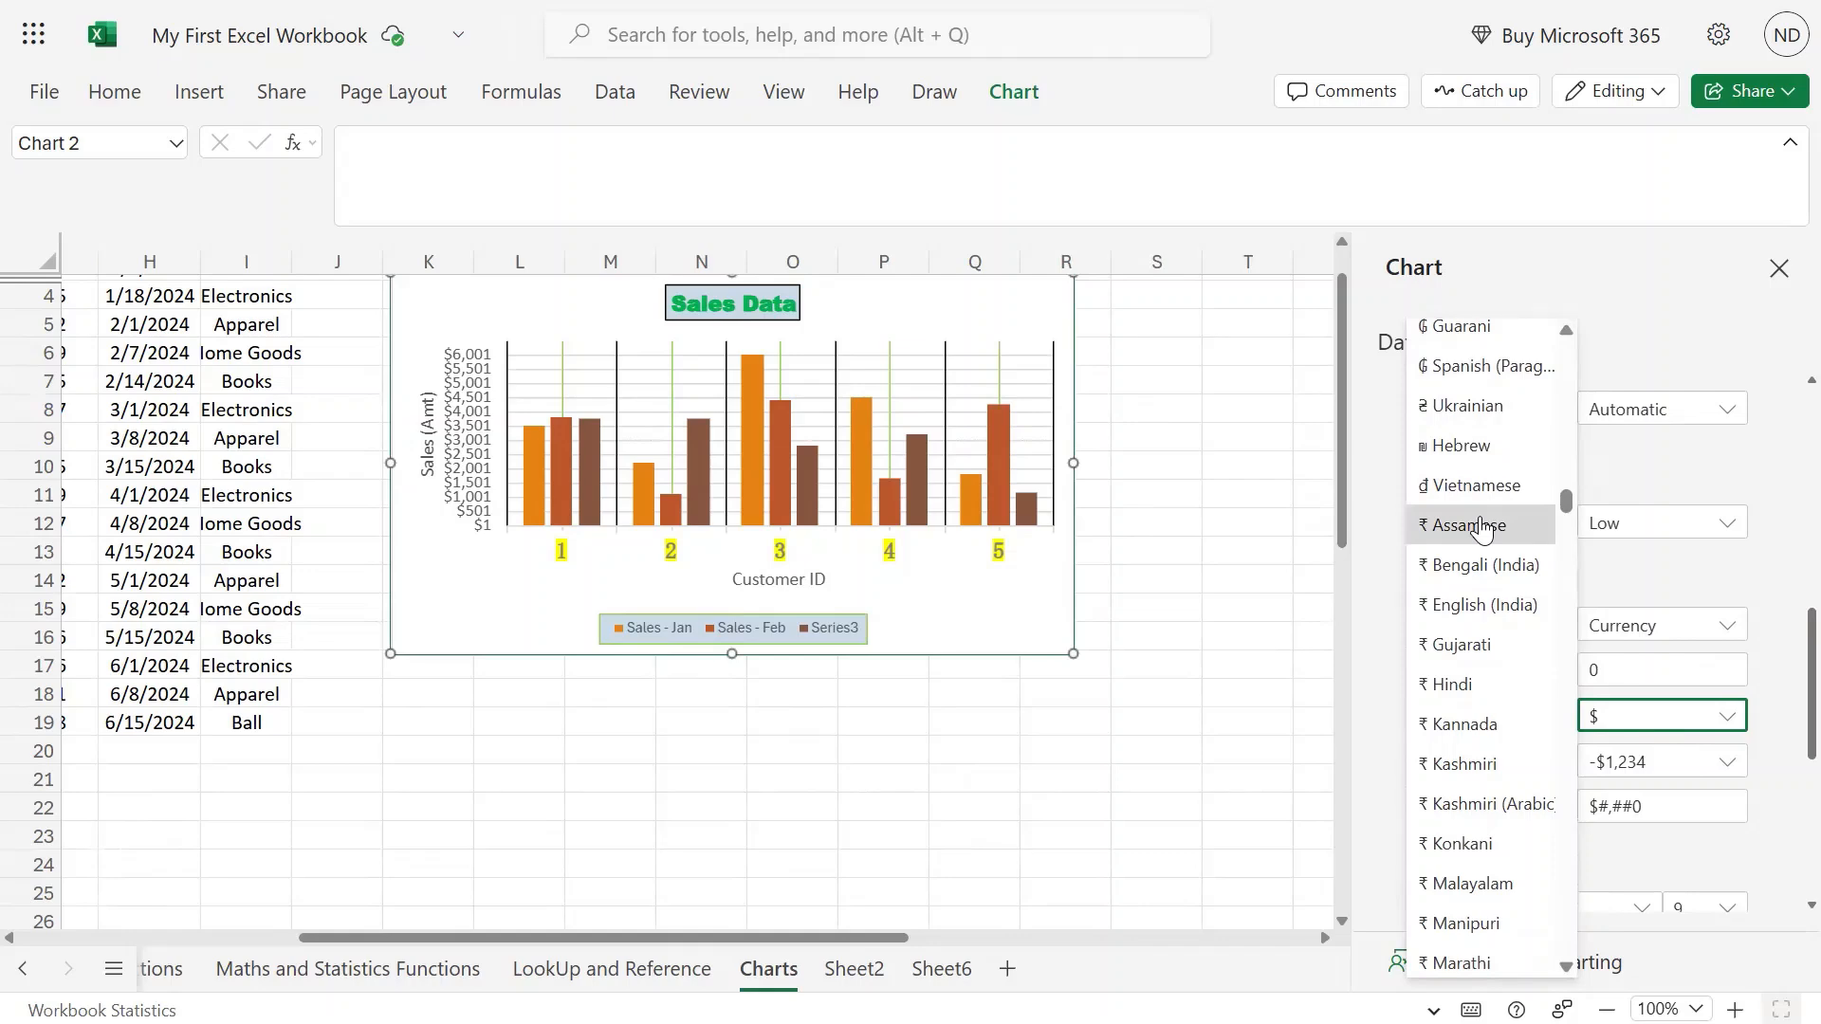
click(1484, 527)
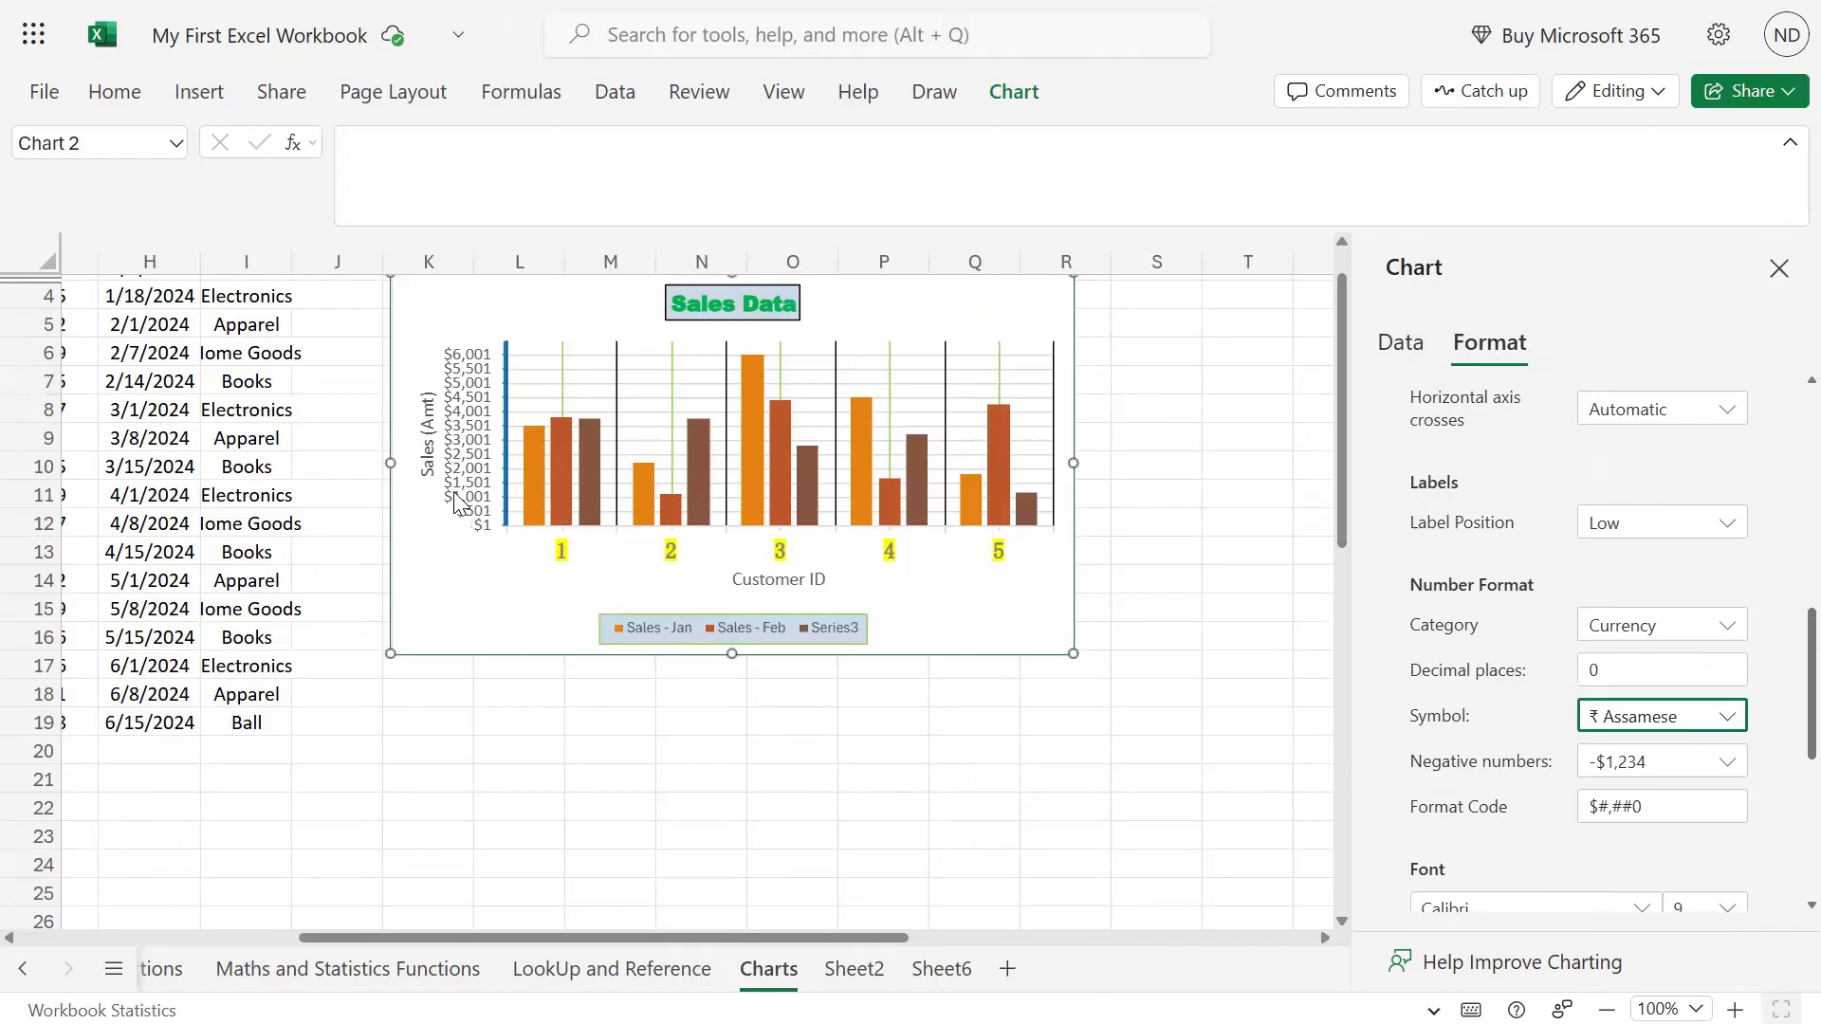
click(1686, 854)
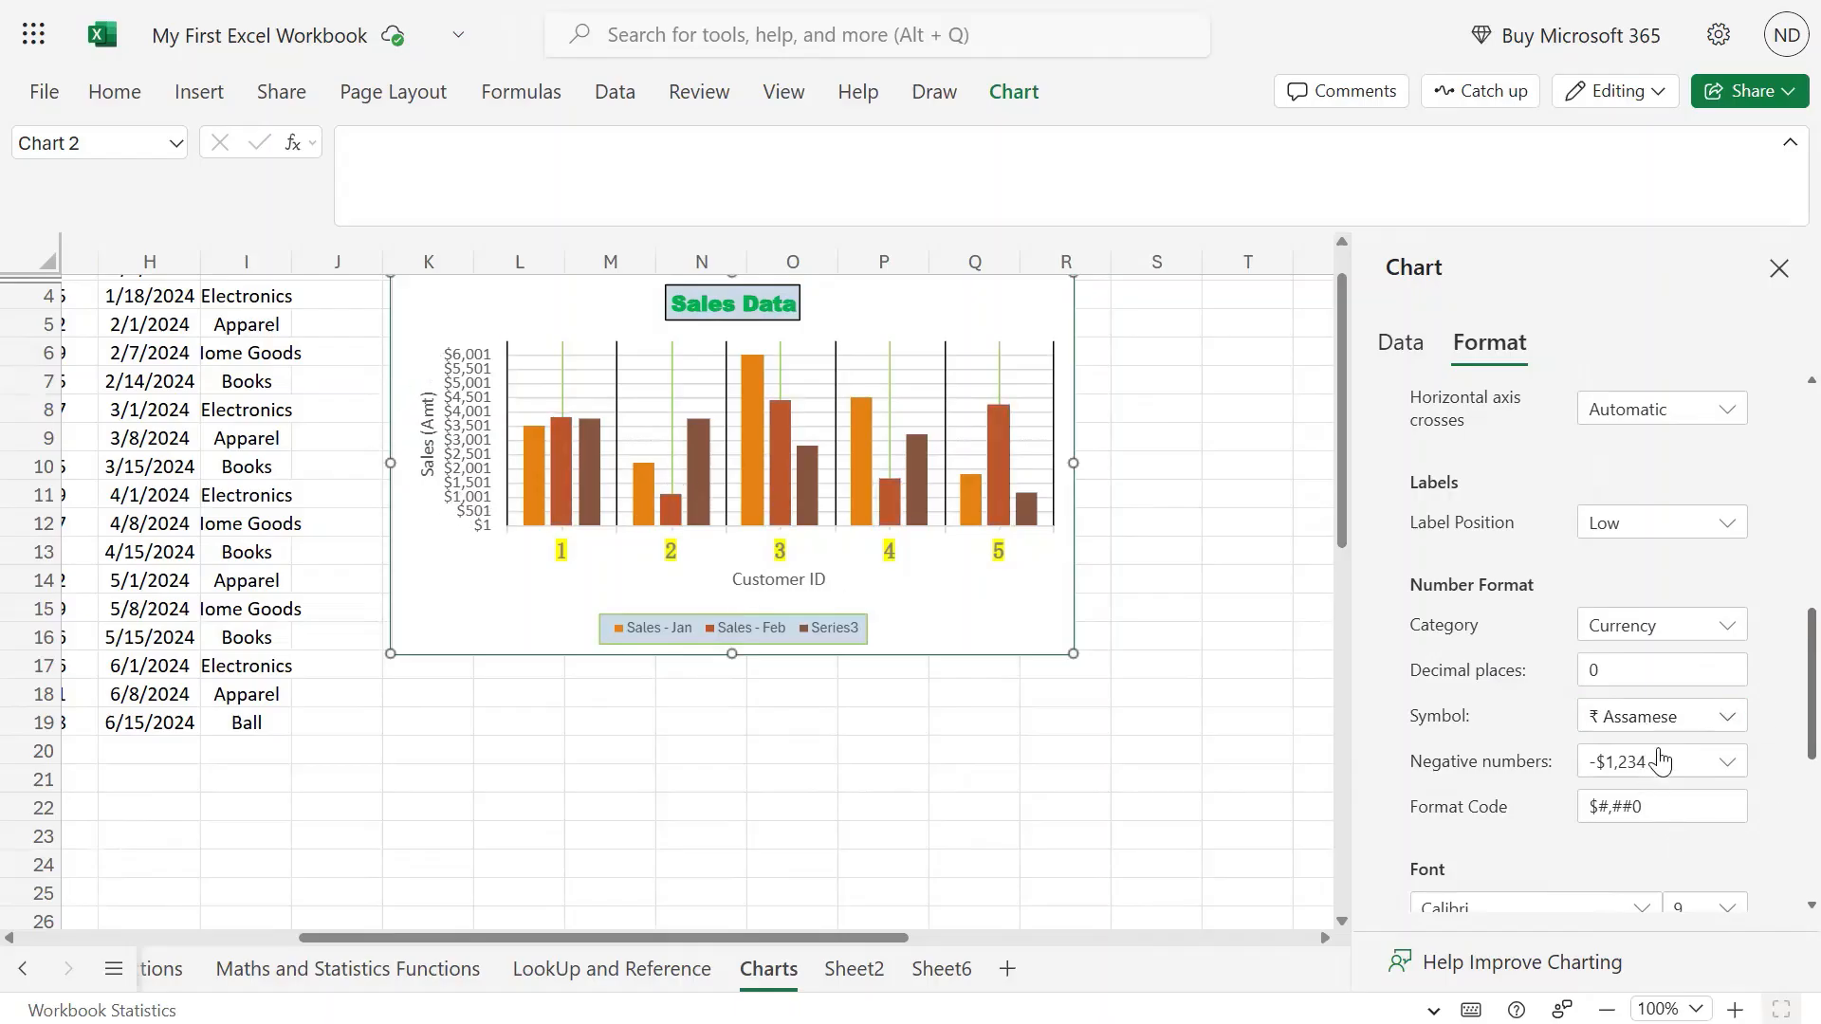
Keep the -$1,234 negative number style and replace the format code with 0.
click(1727, 762)
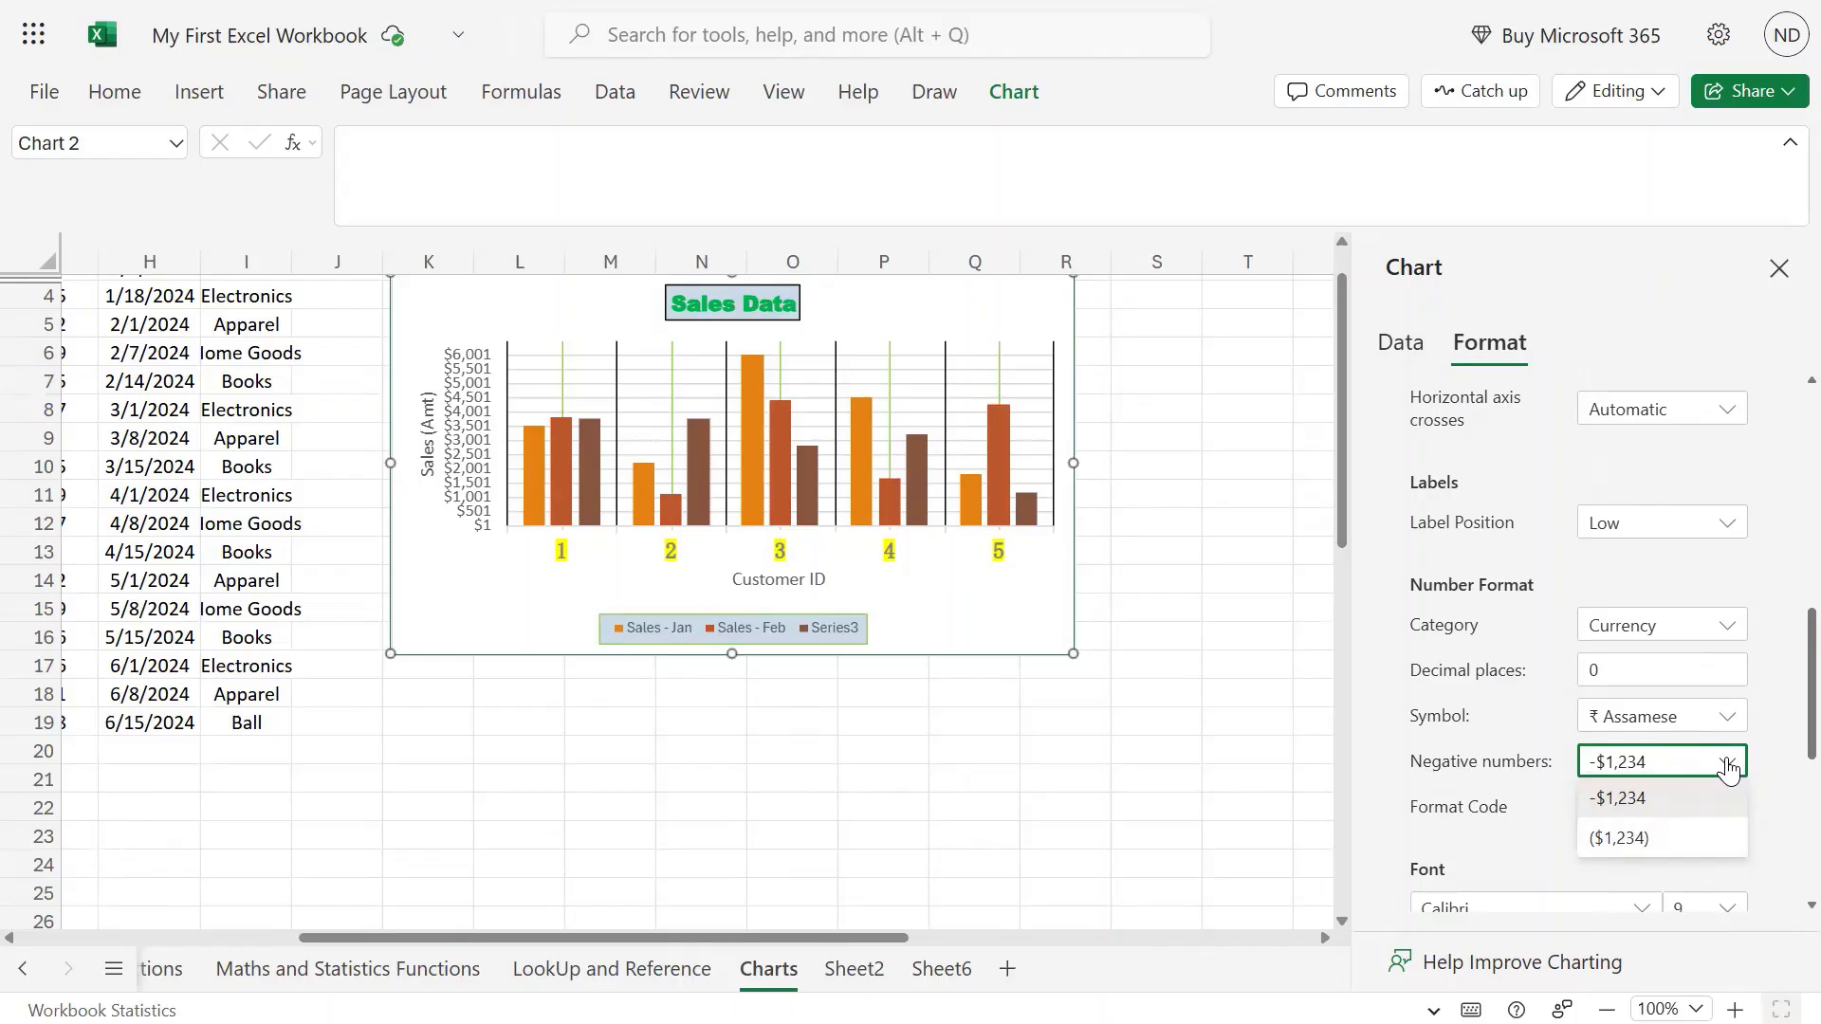
click(1780, 858)
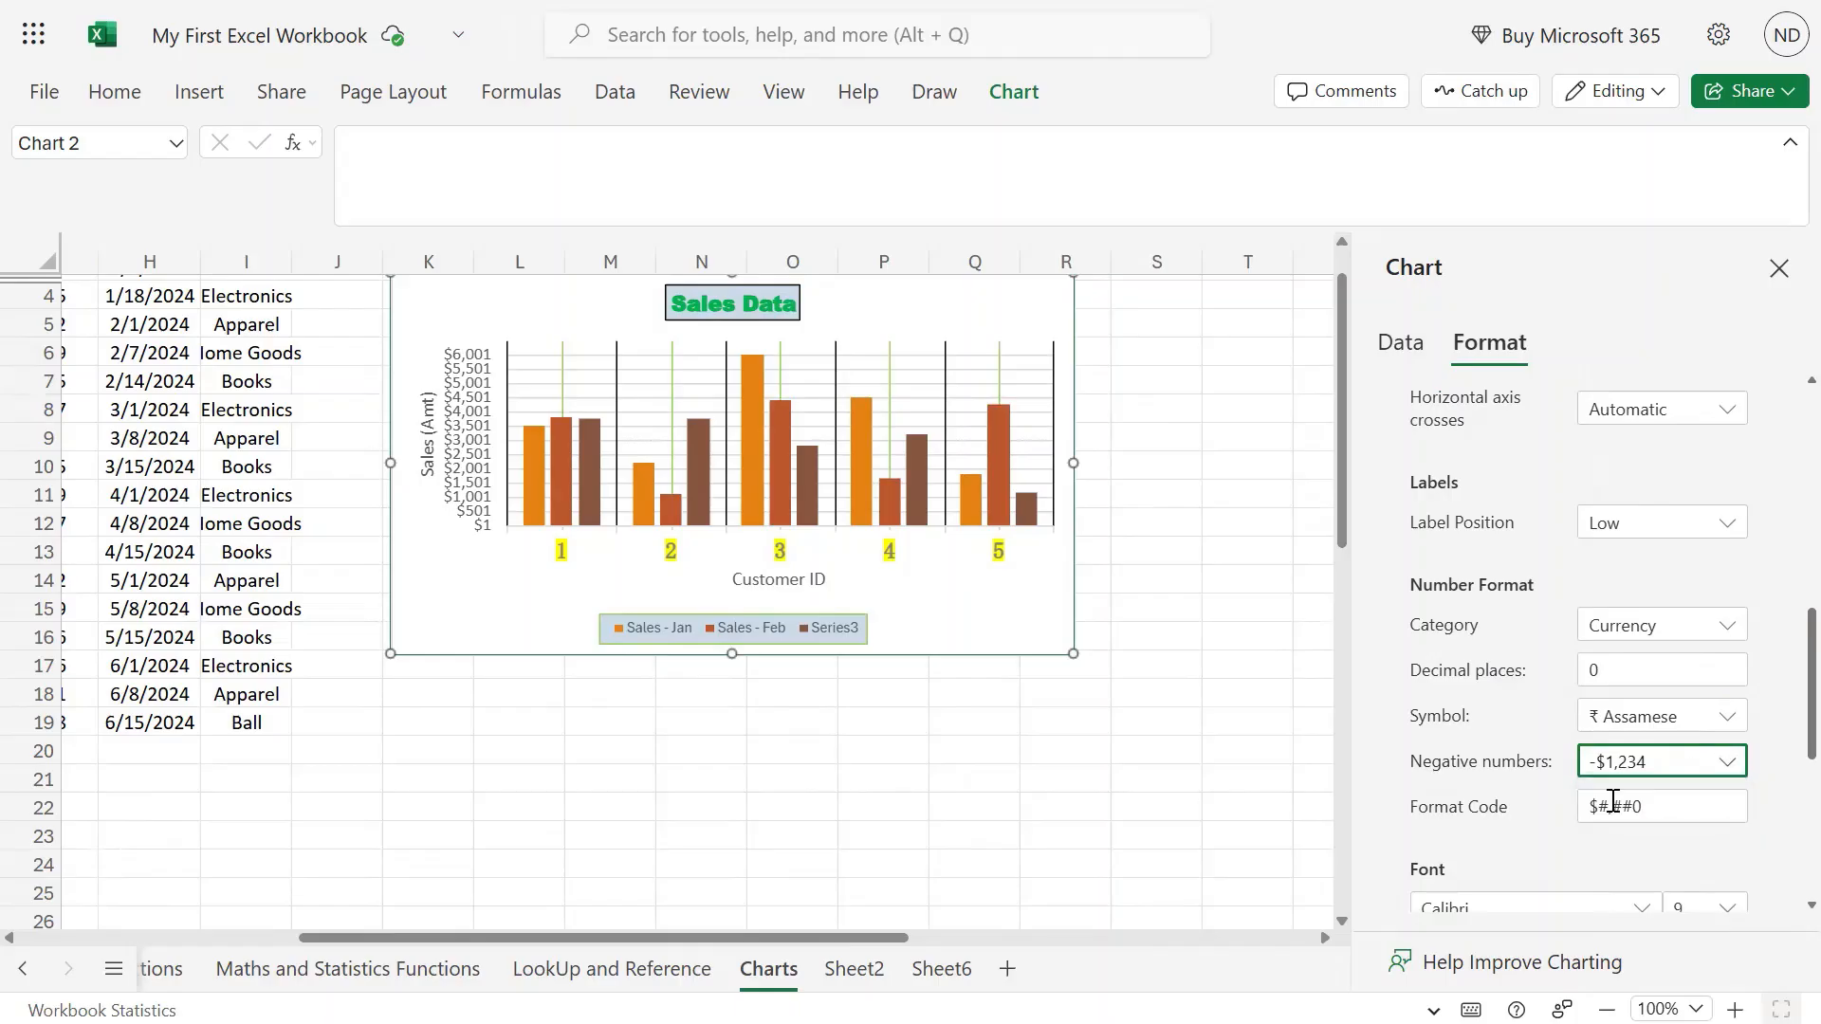
triple_click(1612, 802)
text(0)
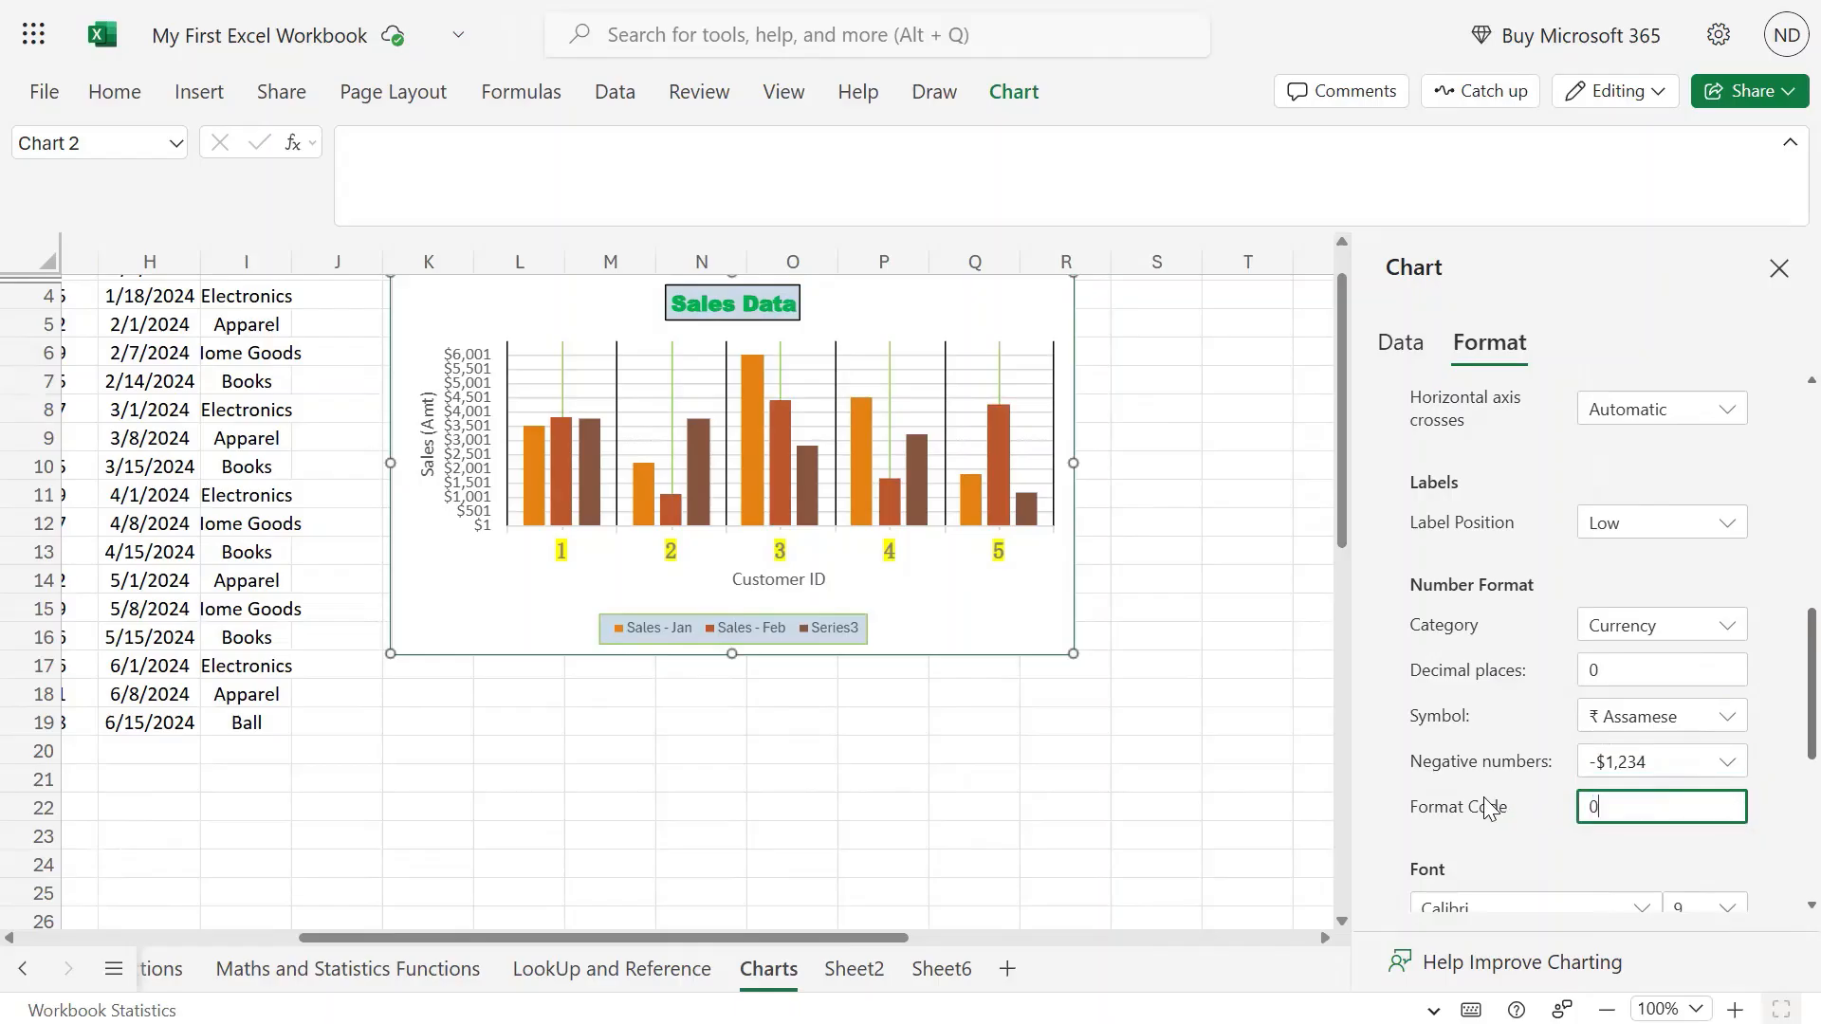
click(1767, 832)
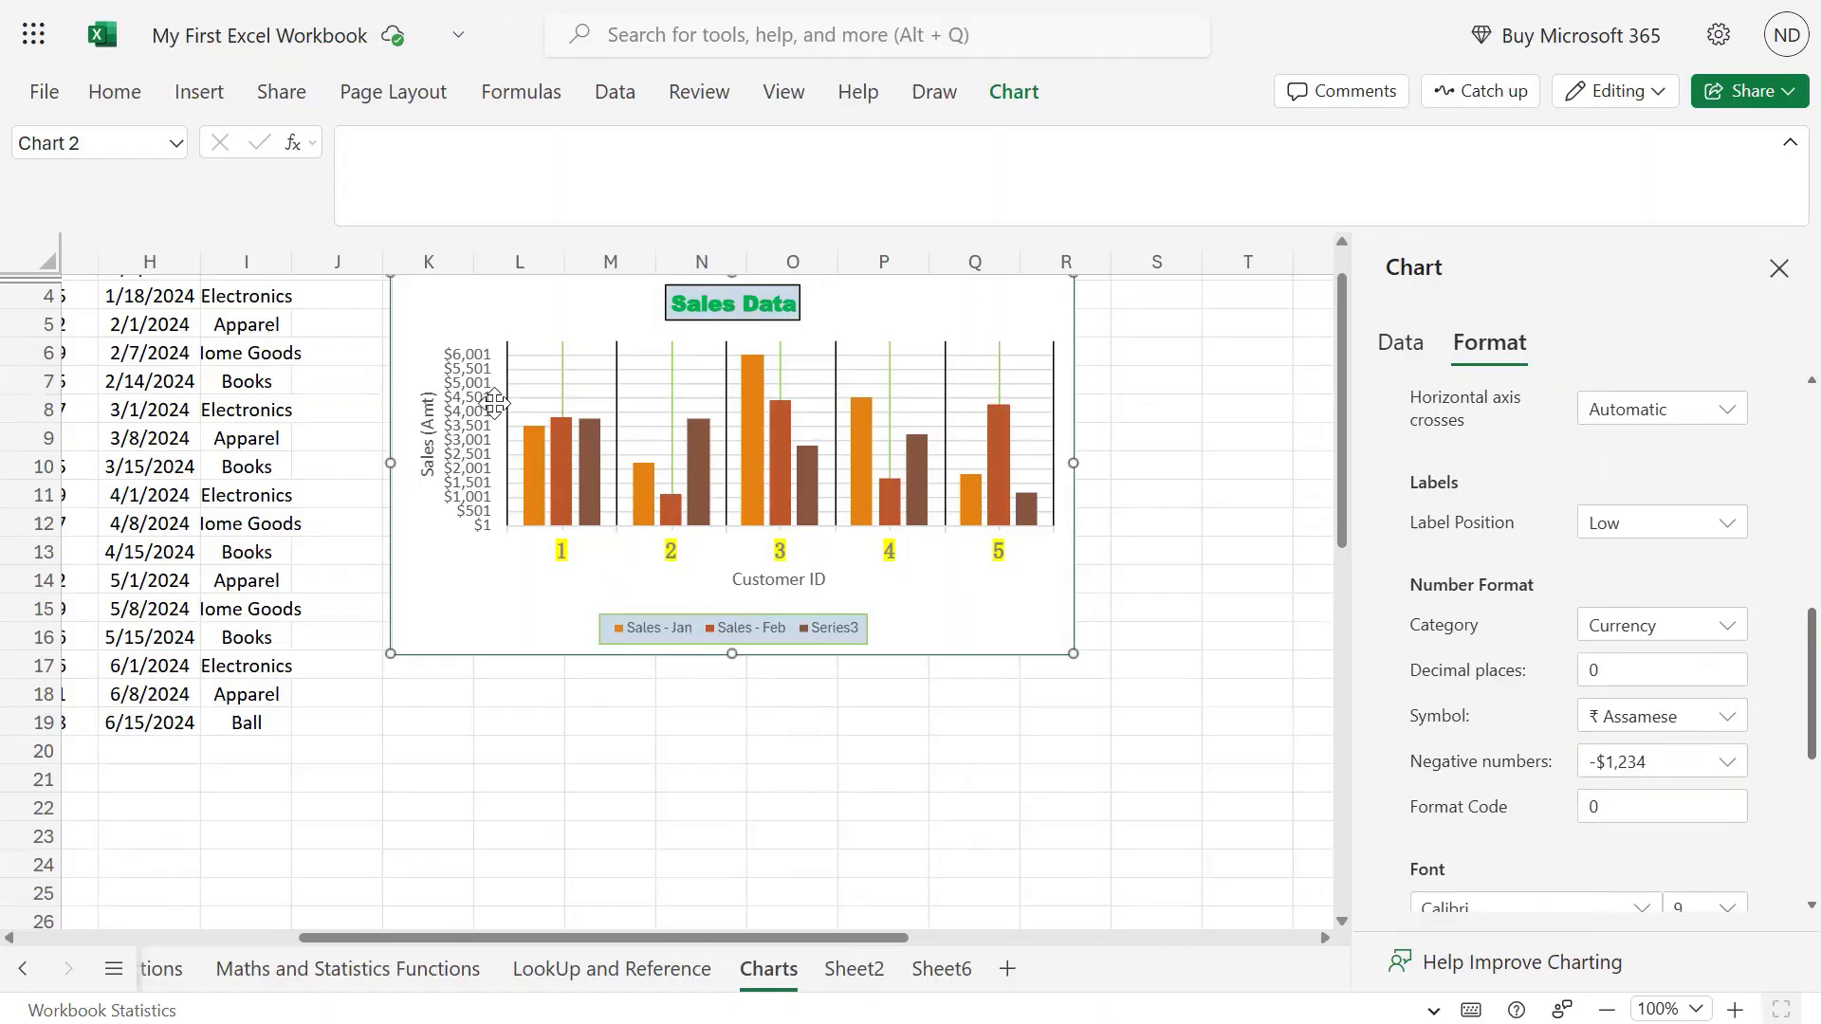
scroll(1755, 742, down, 3)
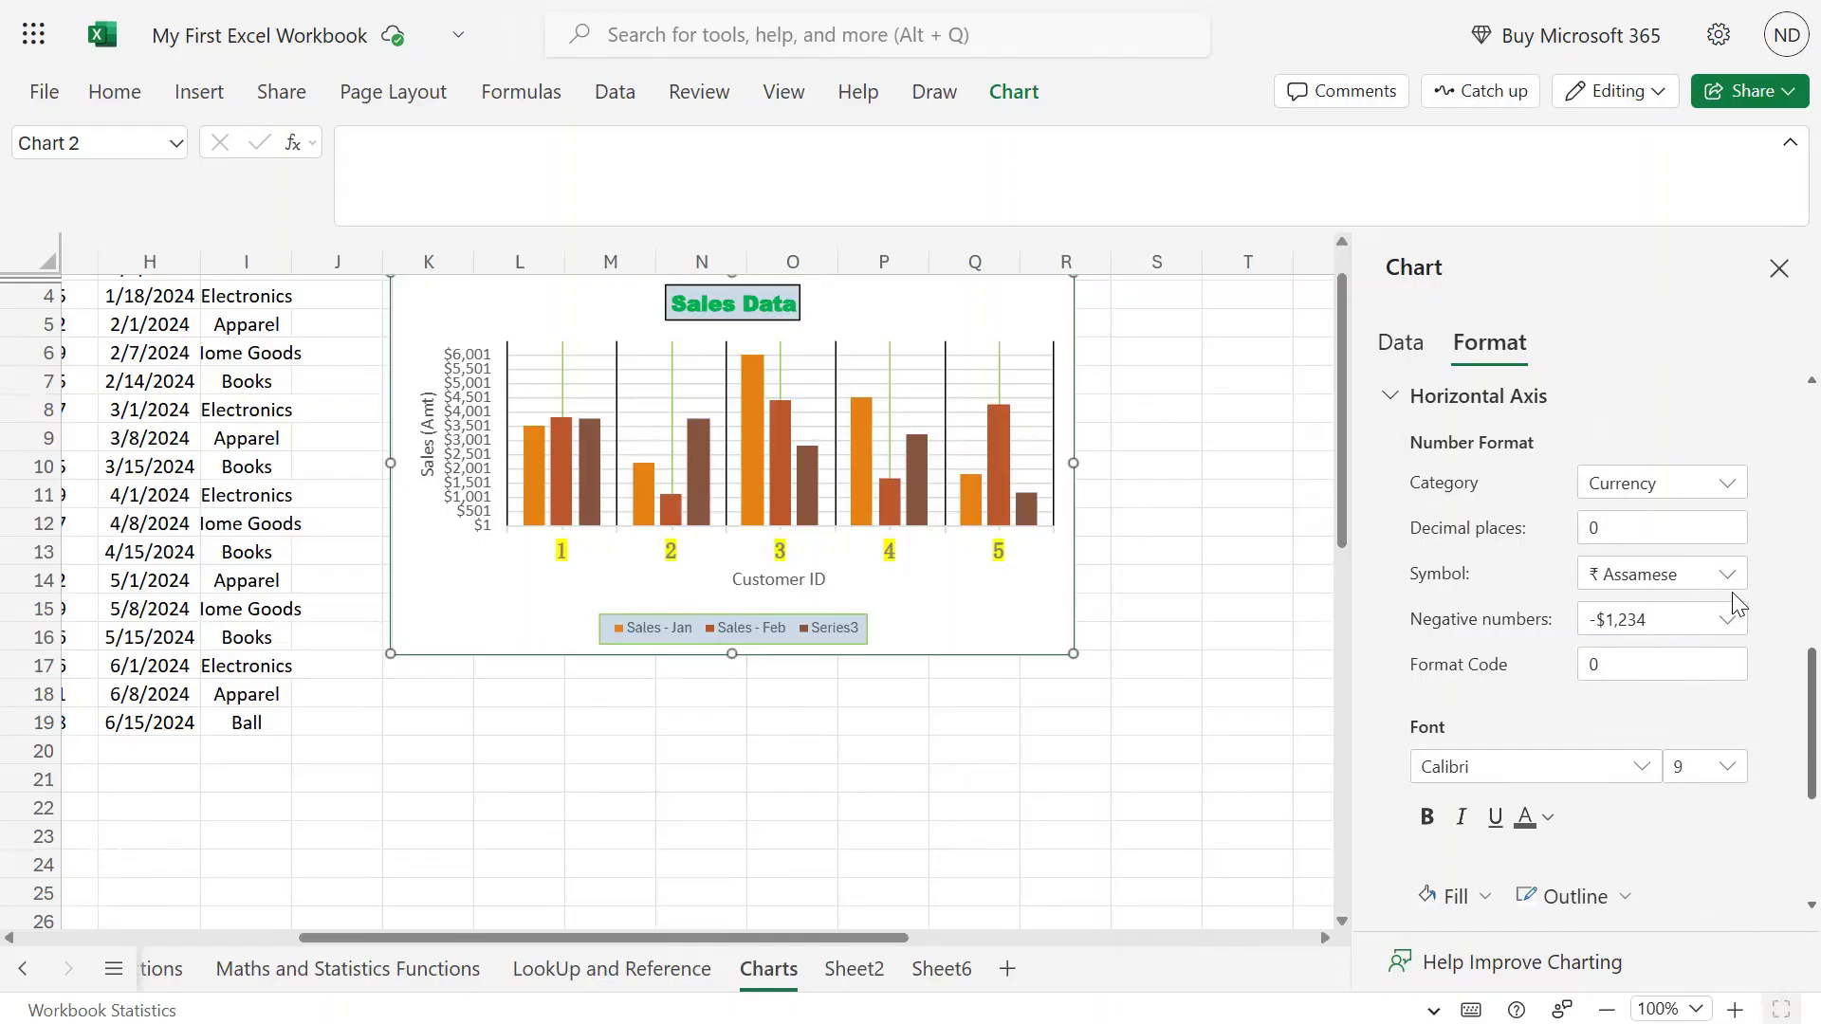
Use the Number category for the axis, with 0.00 decimal places and the 1000 separator.
click(1705, 492)
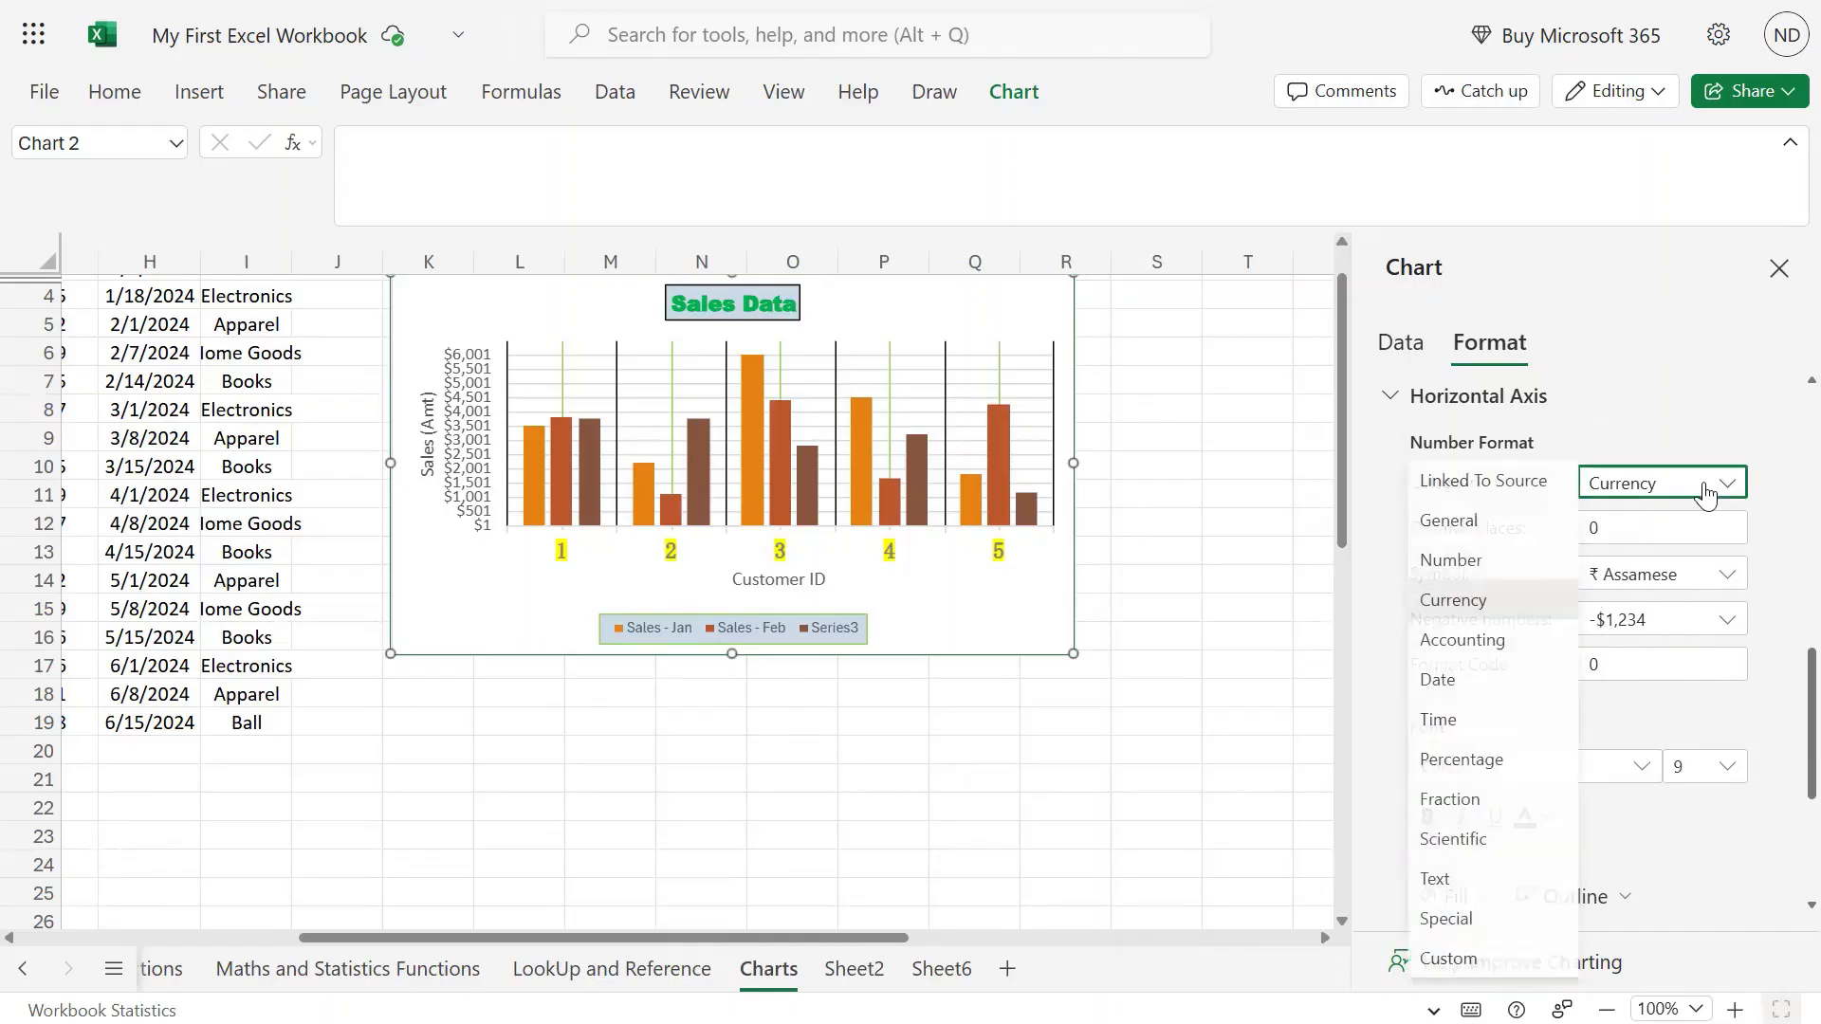
click(1475, 558)
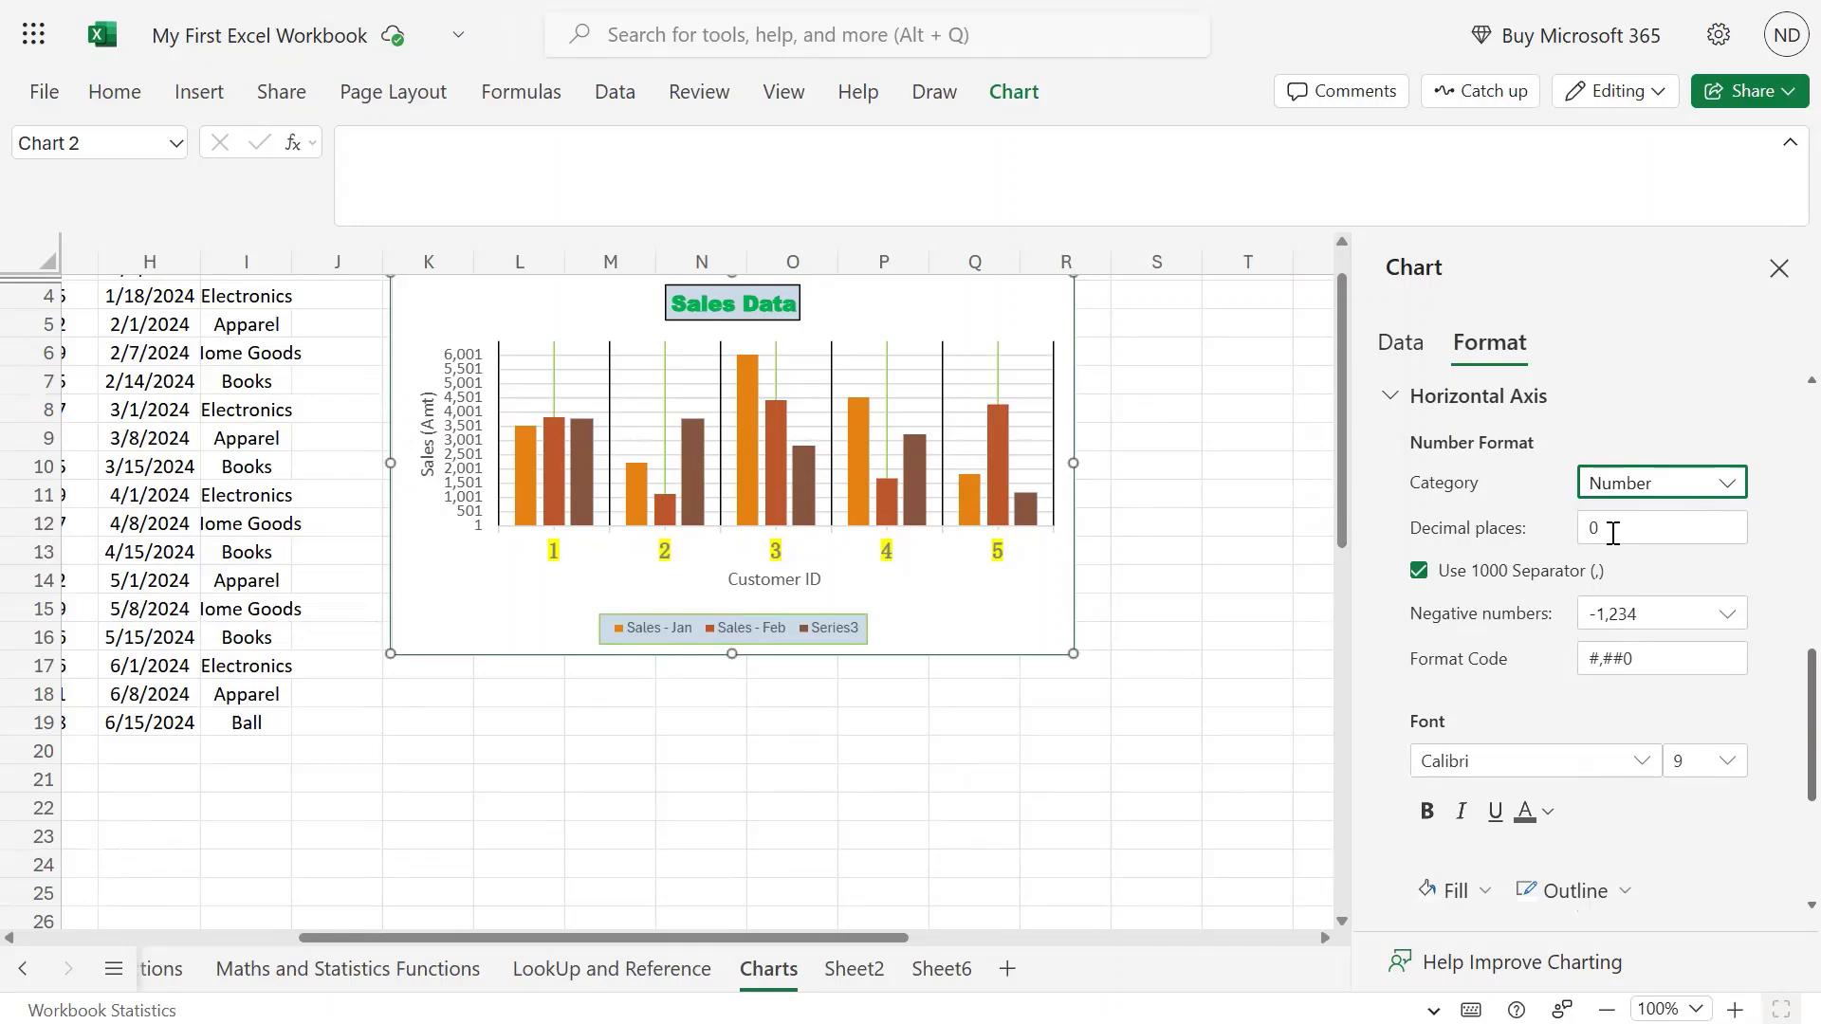
click(1612, 534)
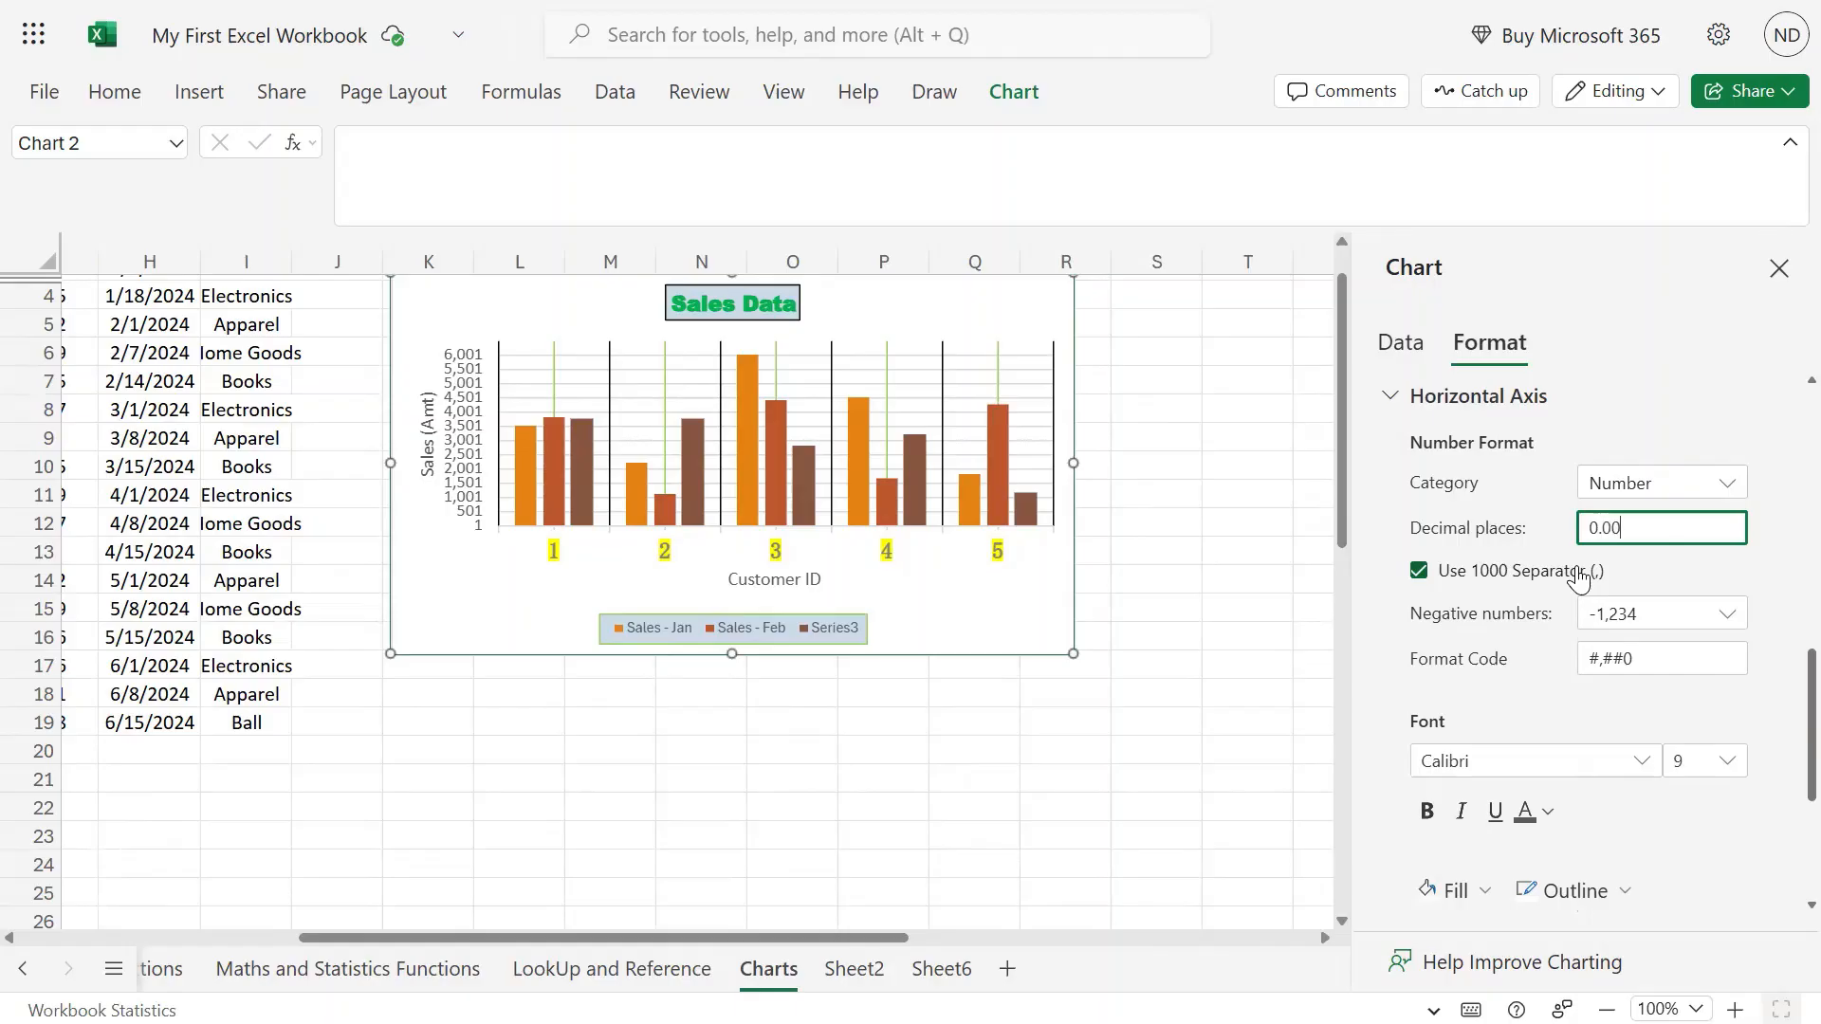
text(.00)
key(Return)
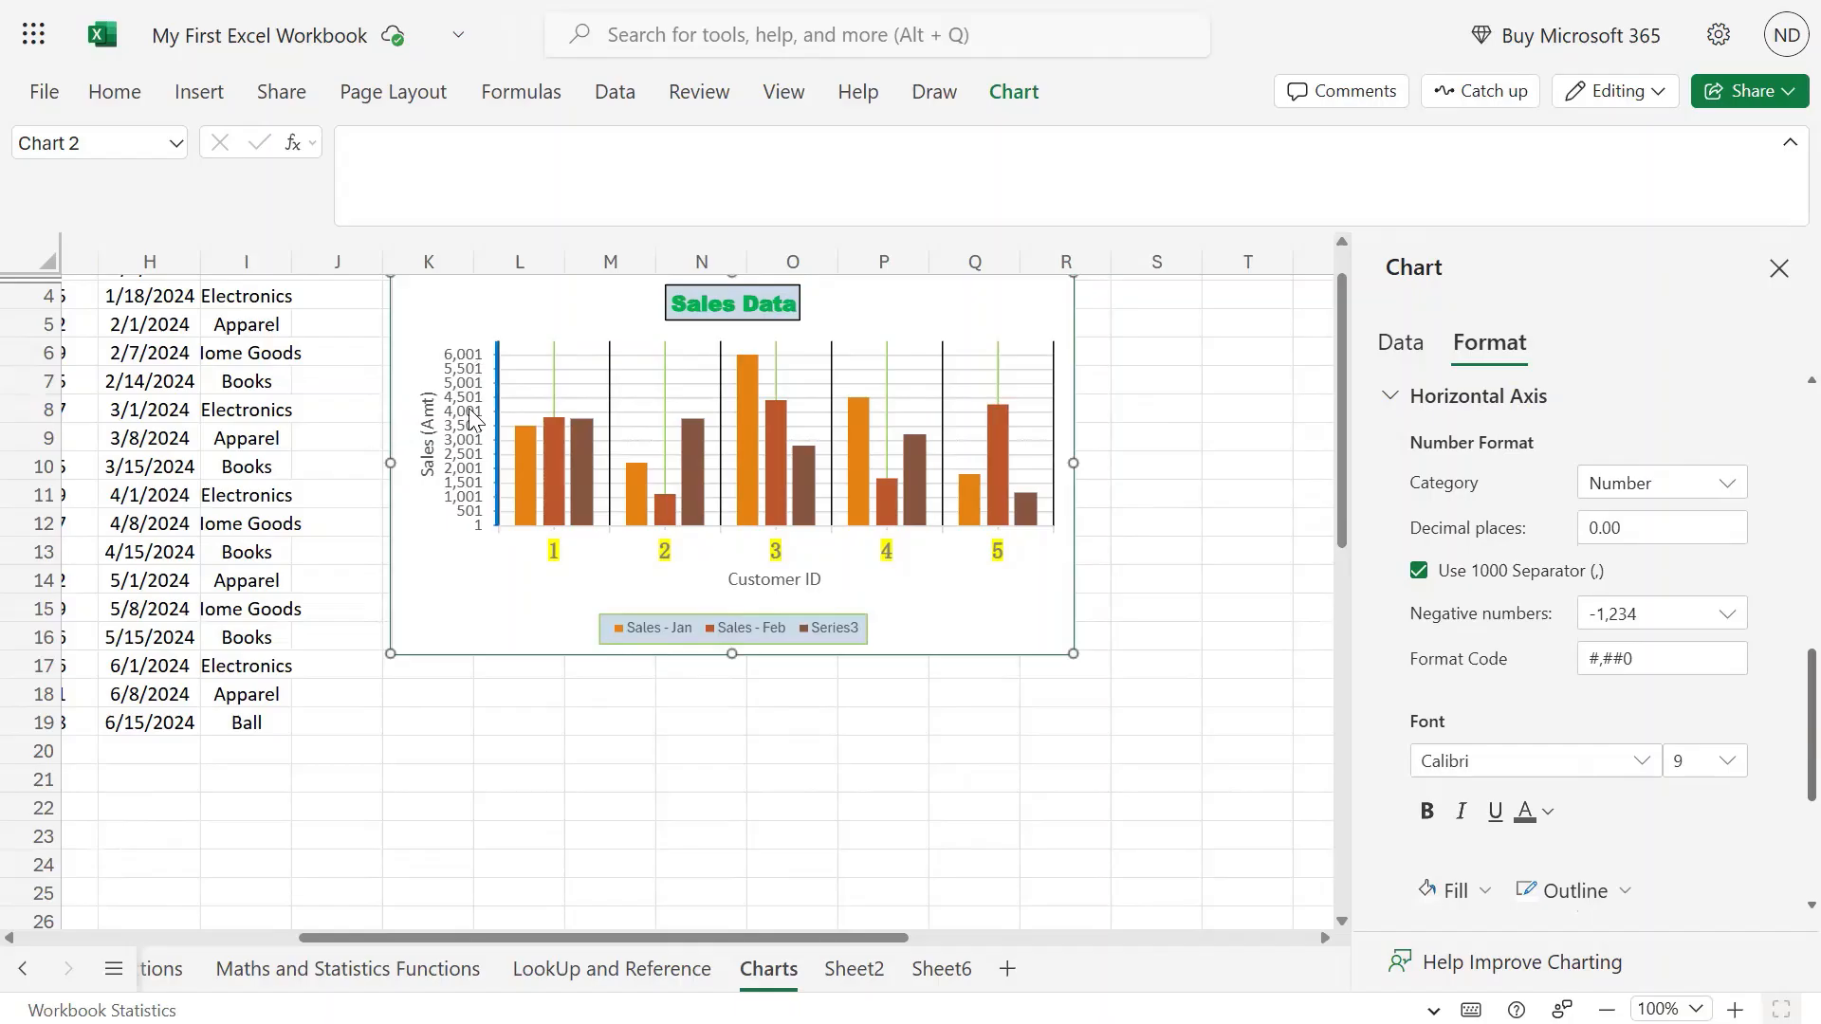
scroll(1705, 546, down, 2)
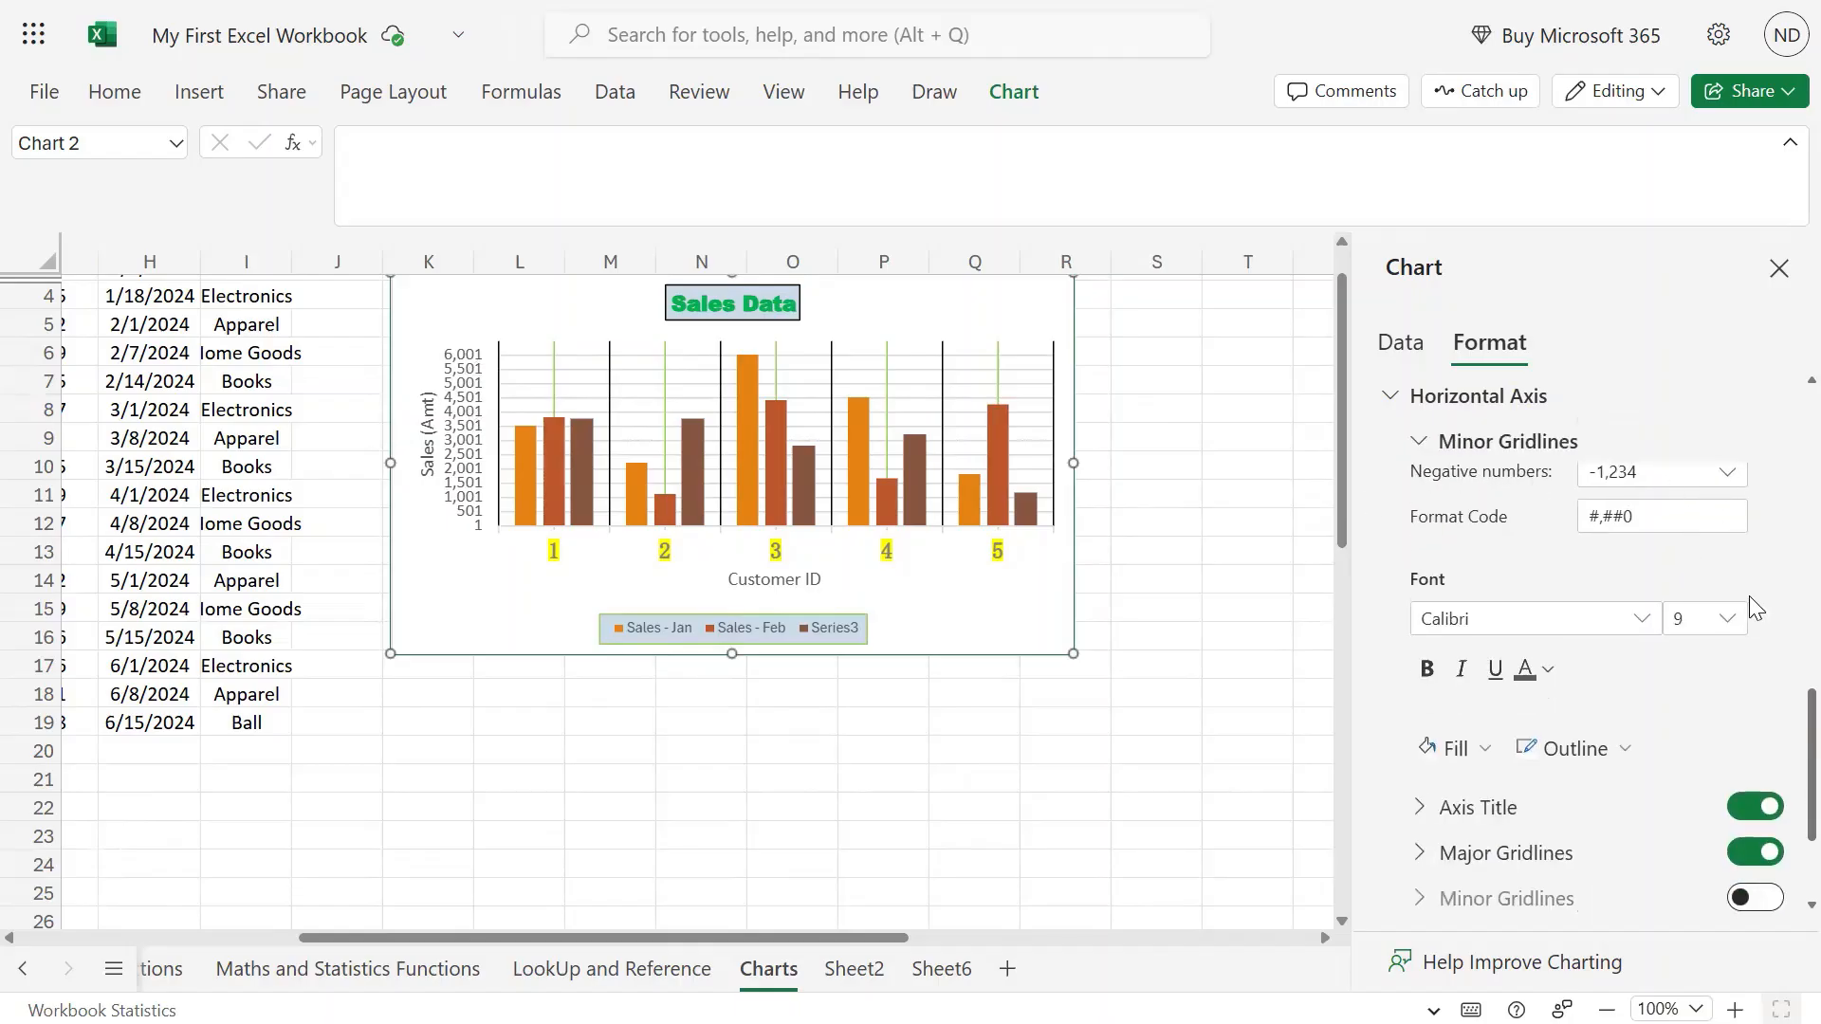
Leave the axis label font unchanged and collapse the Vertical Axis settings.
scroll(1753, 605, up, 2)
scroll(1752, 605, down, 4)
scroll(1722, 592, up, 2)
click(1633, 626)
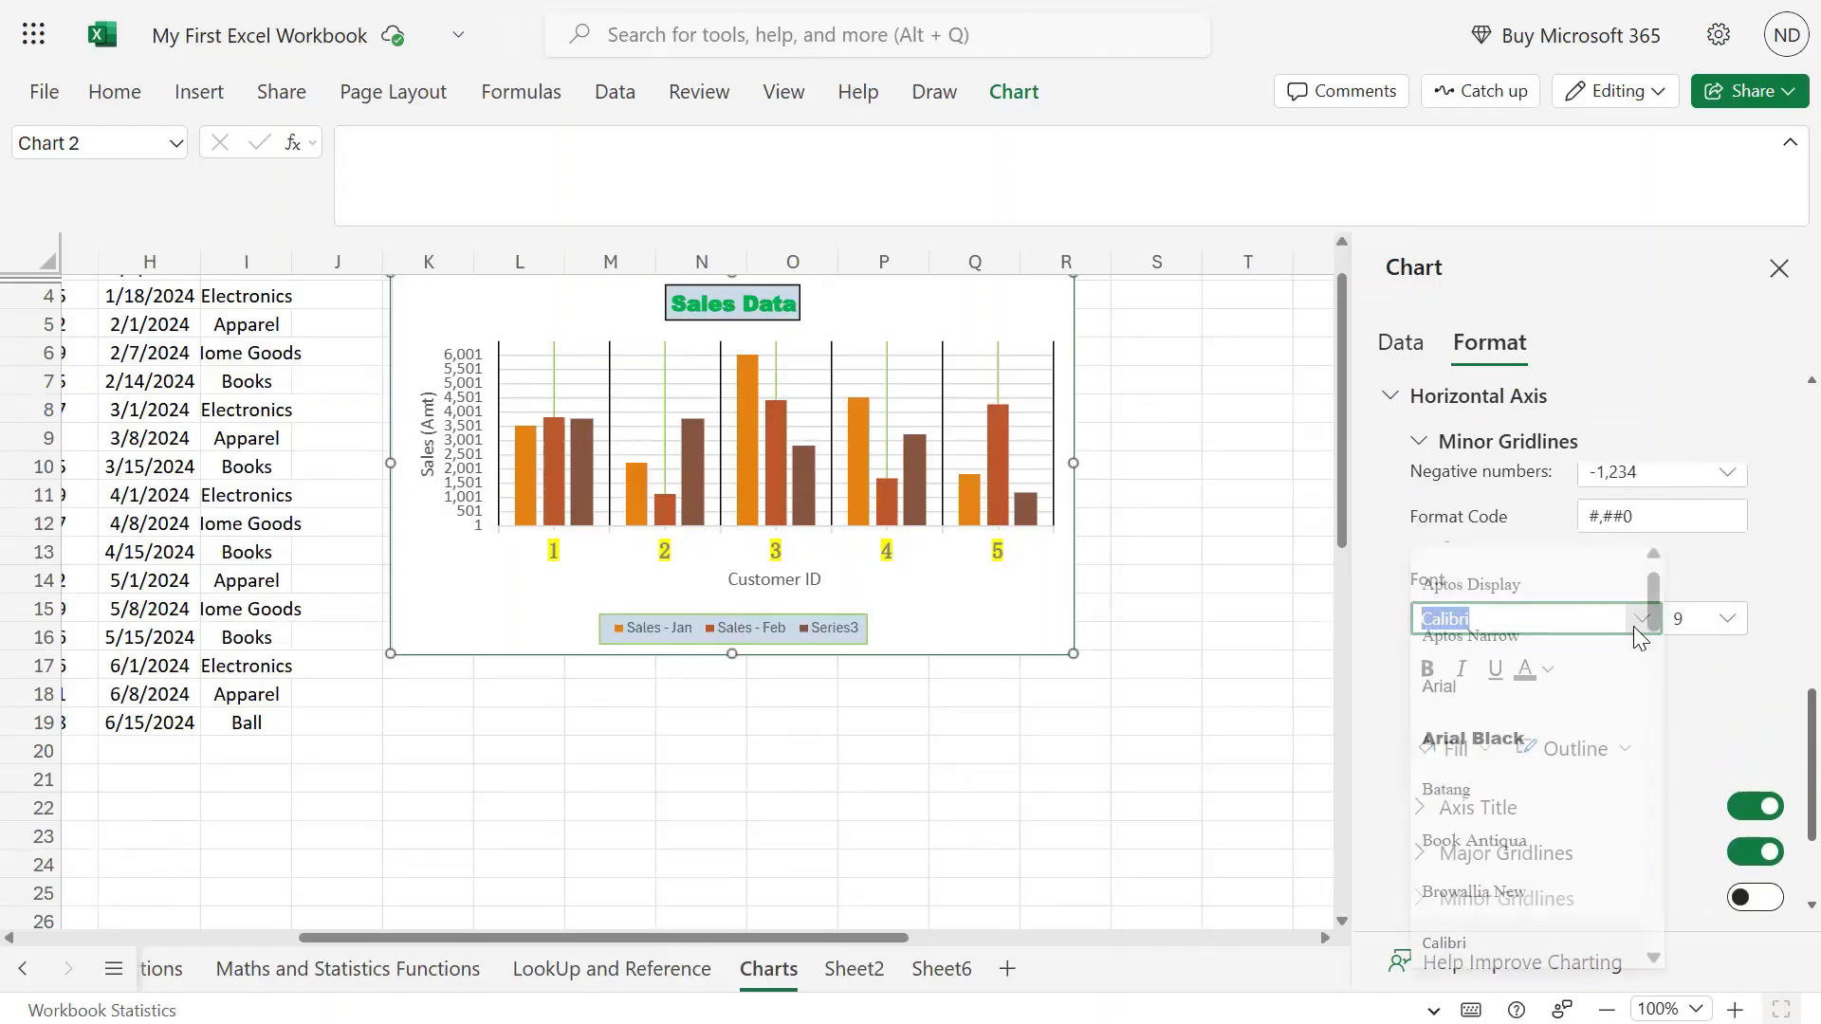
click(1753, 664)
scroll(1751, 660, down, 6)
scroll(1757, 673, up, 3)
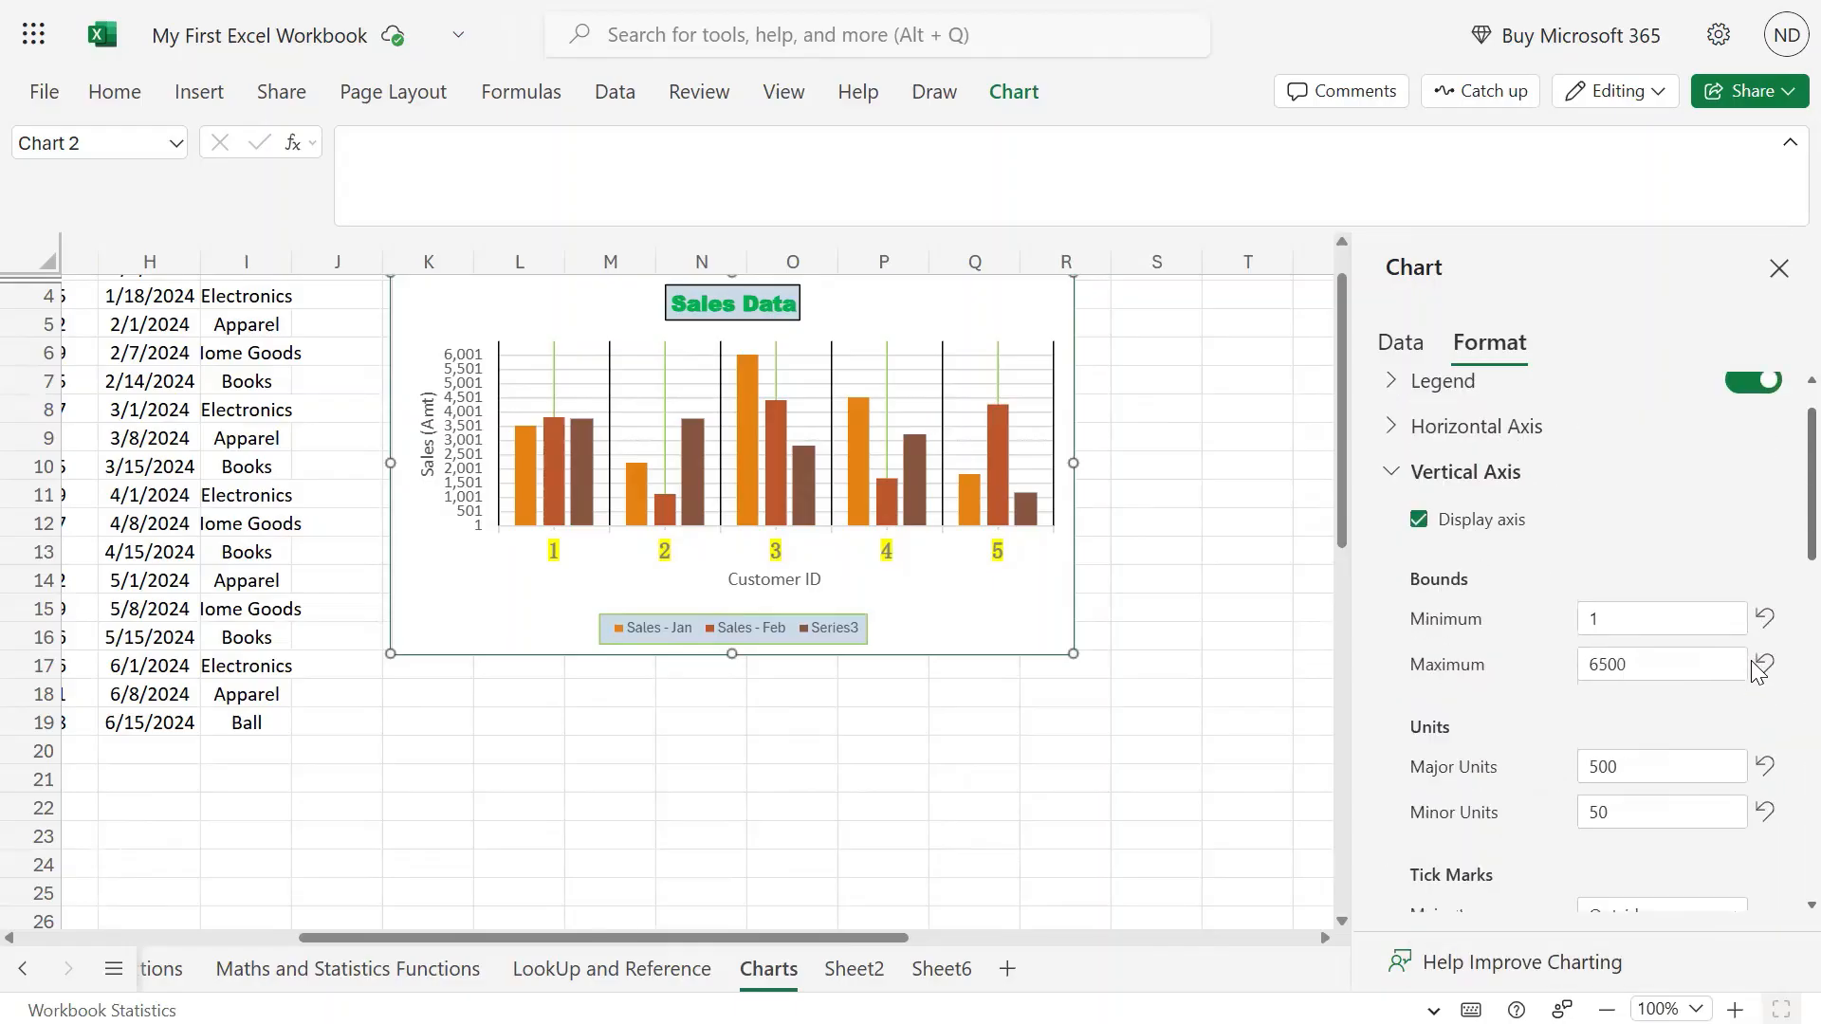
scroll(1755, 672, up, 1)
scroll(1664, 630, down, 10)
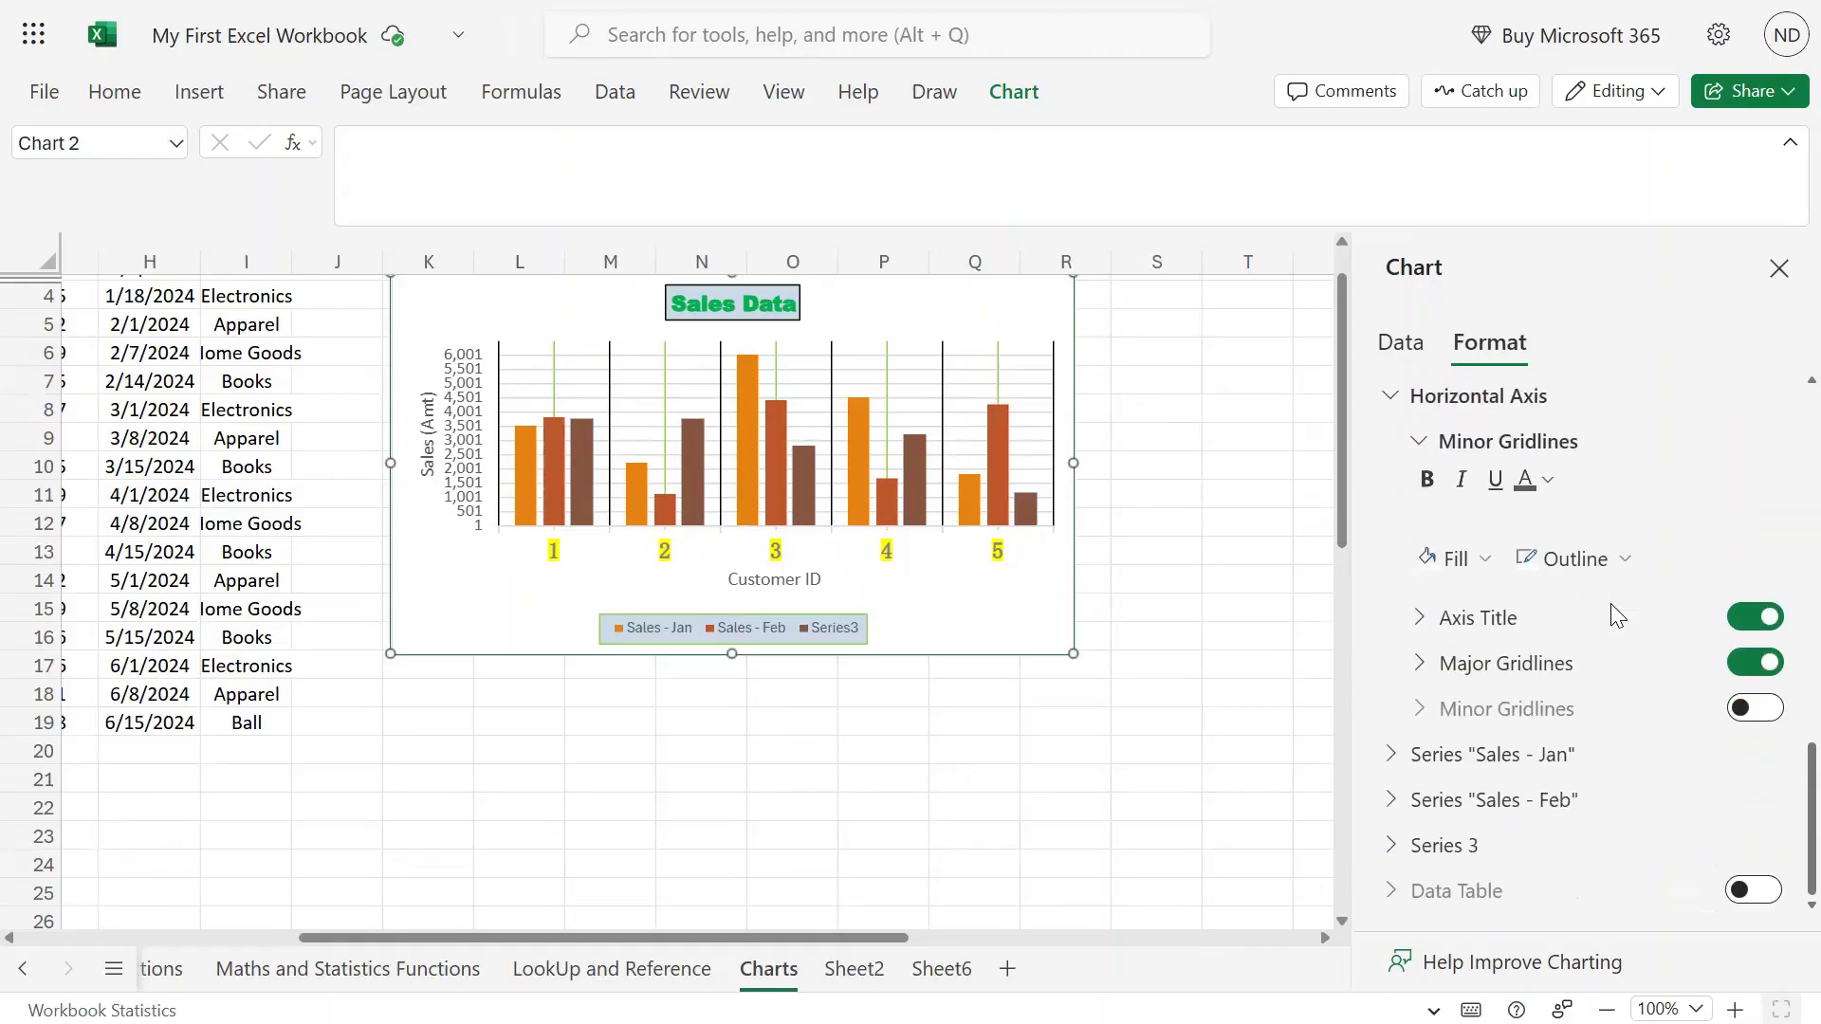
scroll(1618, 616, up, 10)
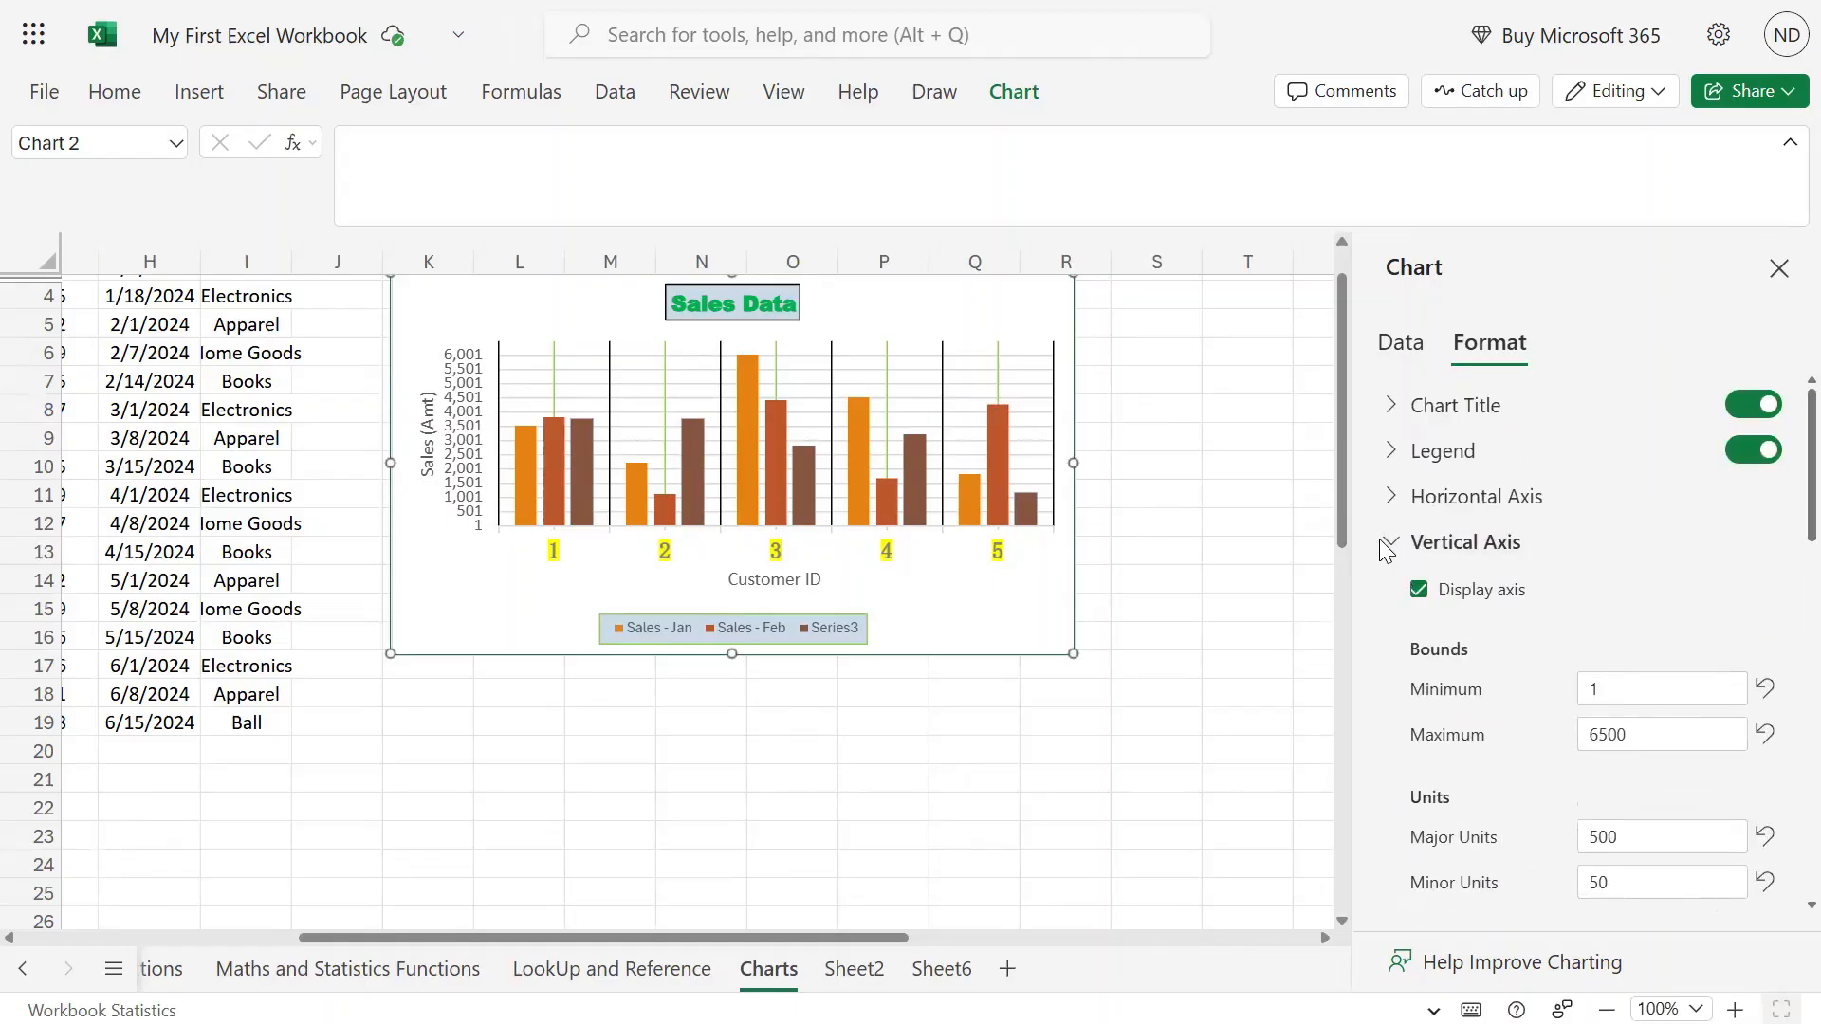
click(1404, 545)
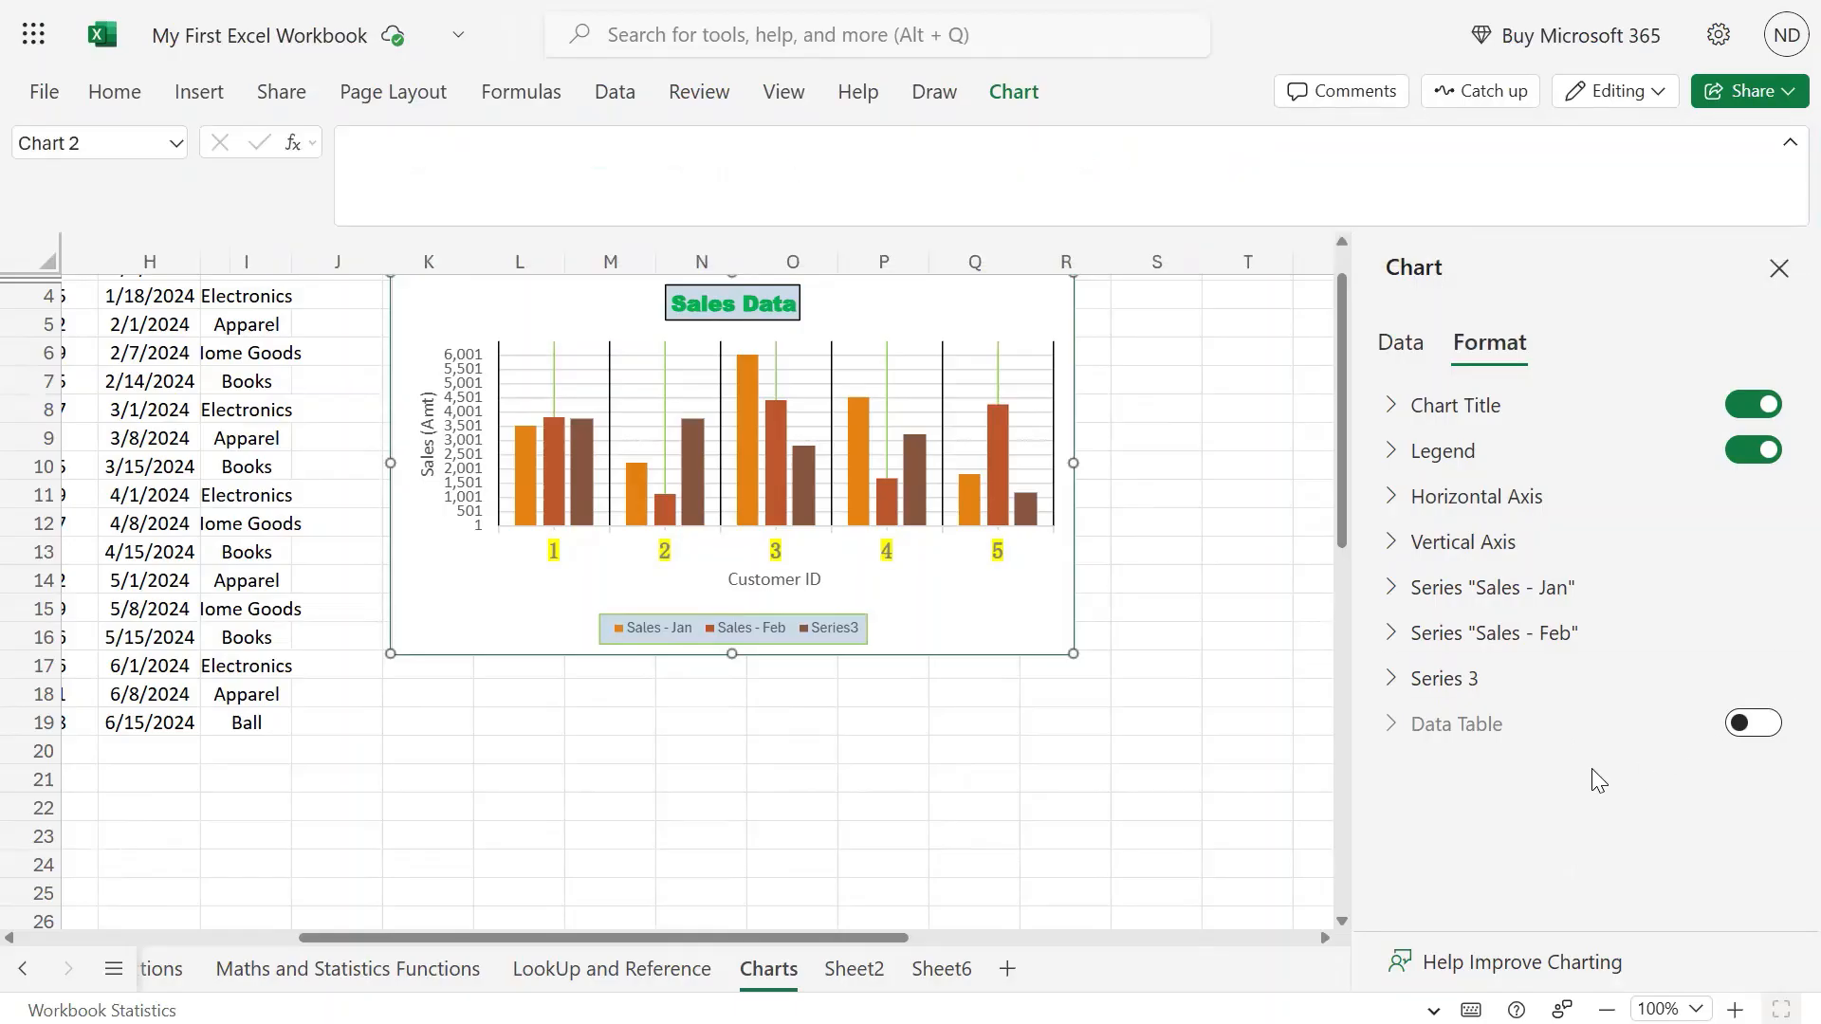
Give the Sales - Jan series a yellow fill, replacing a trial red fill.
click(1394, 596)
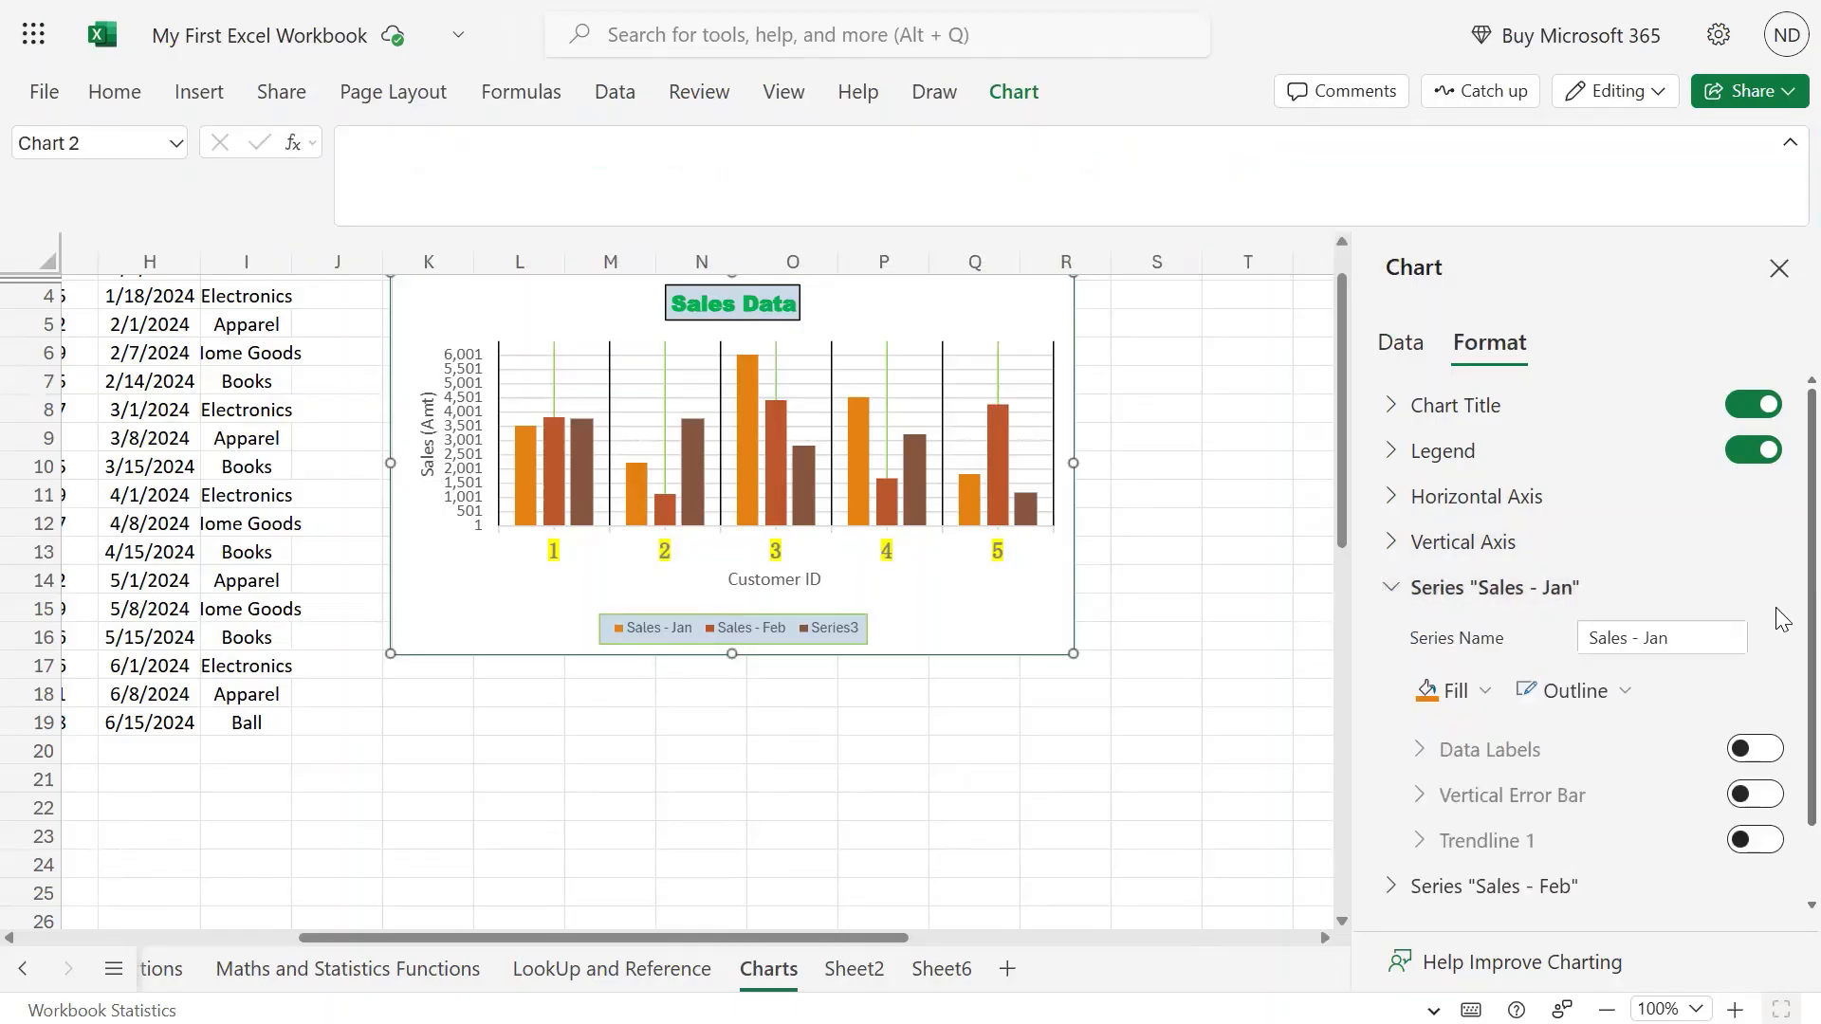
scroll(1778, 612, down, 1)
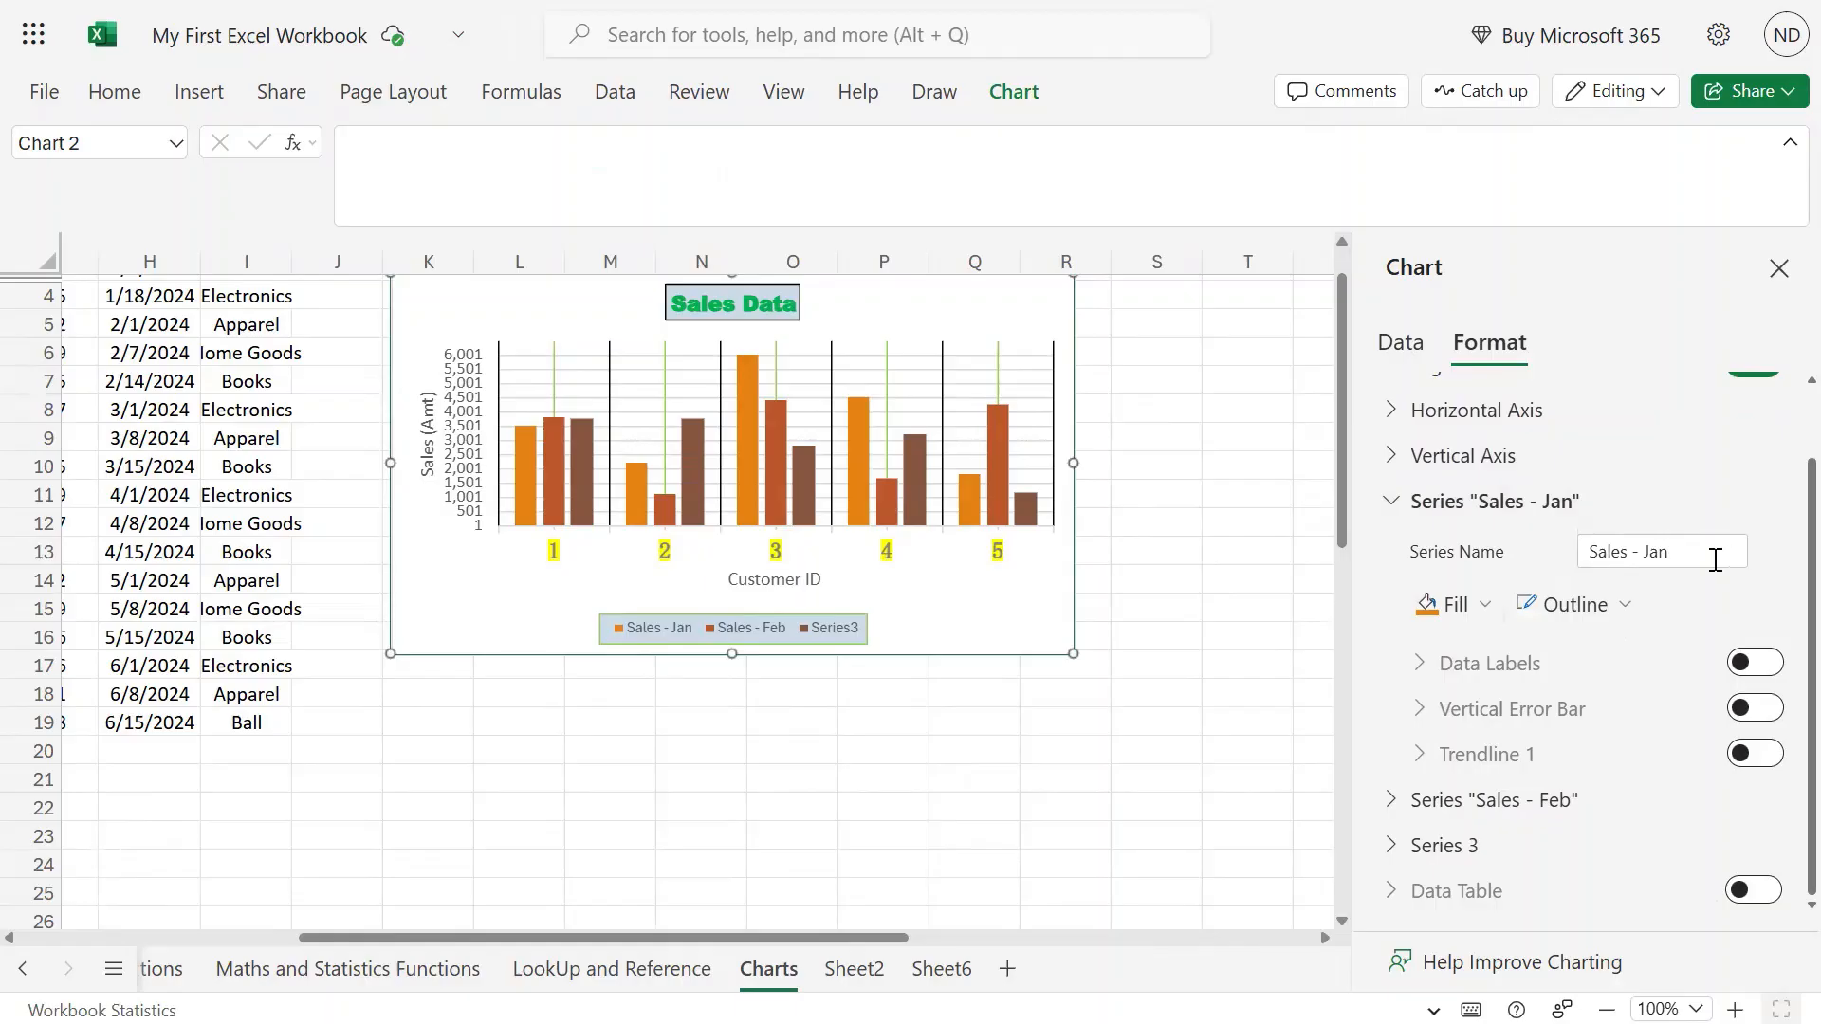
click(1485, 609)
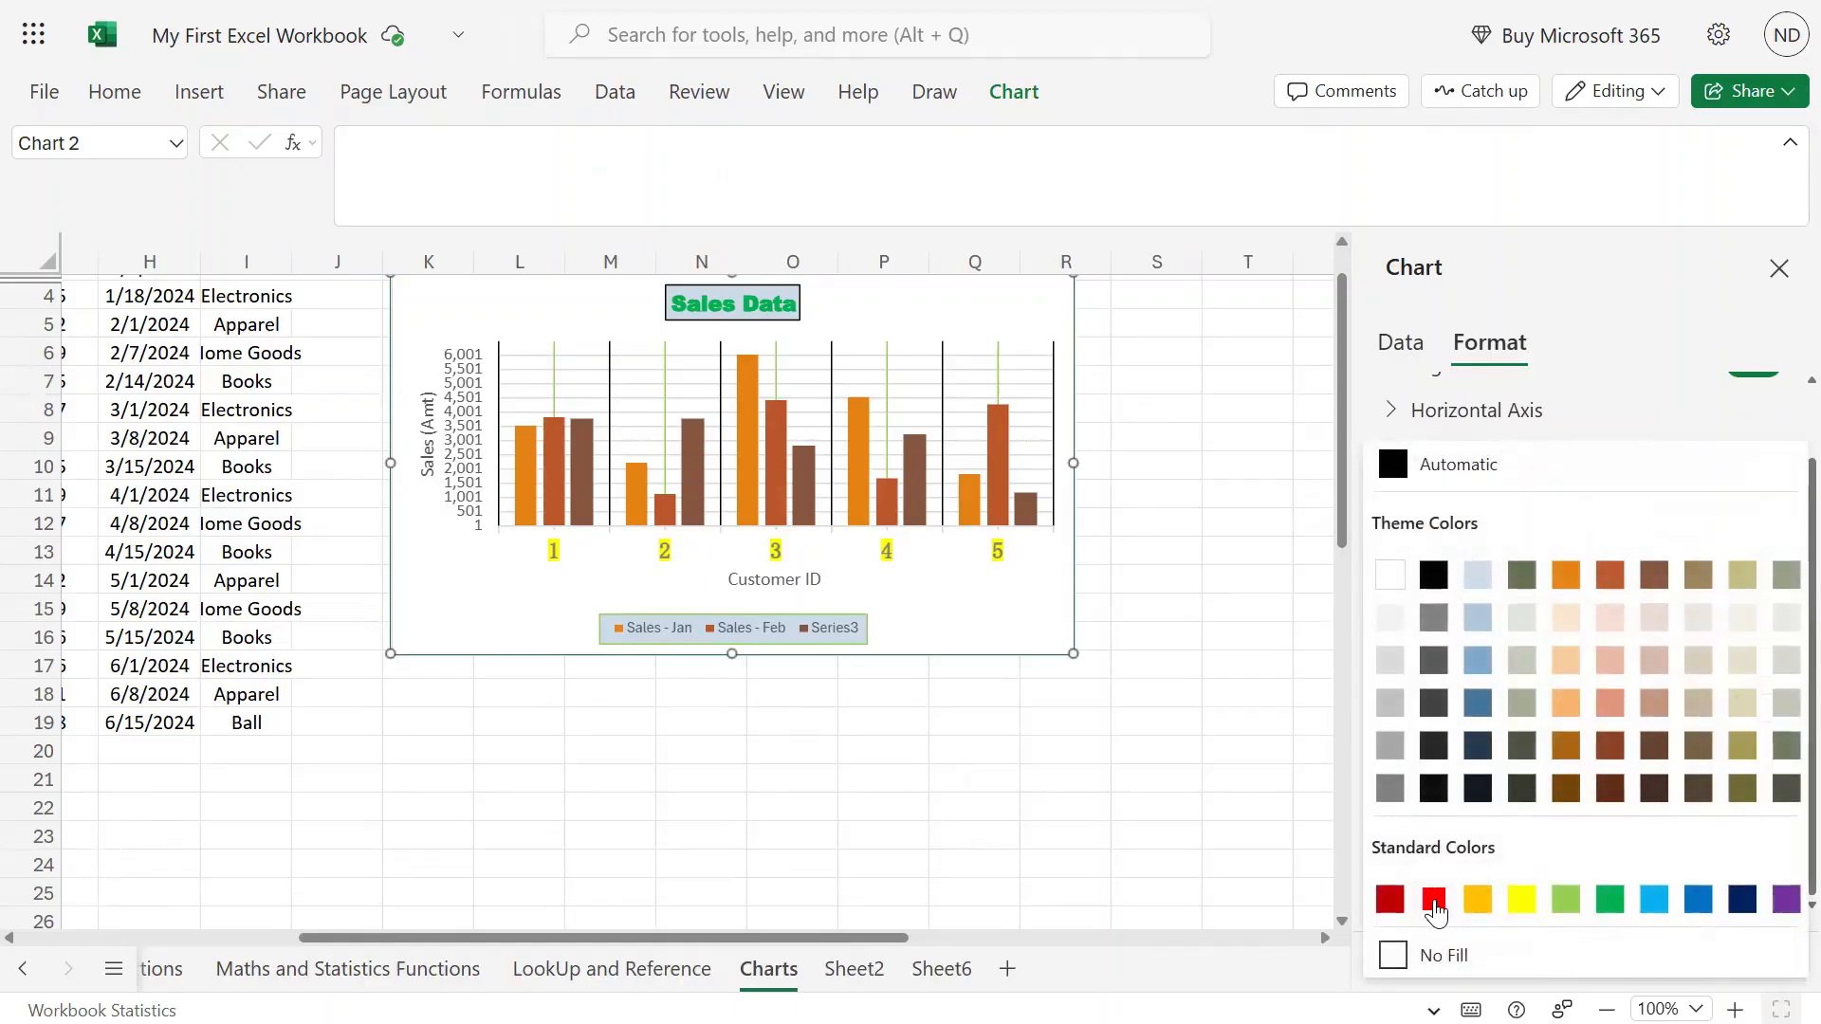
click(1434, 902)
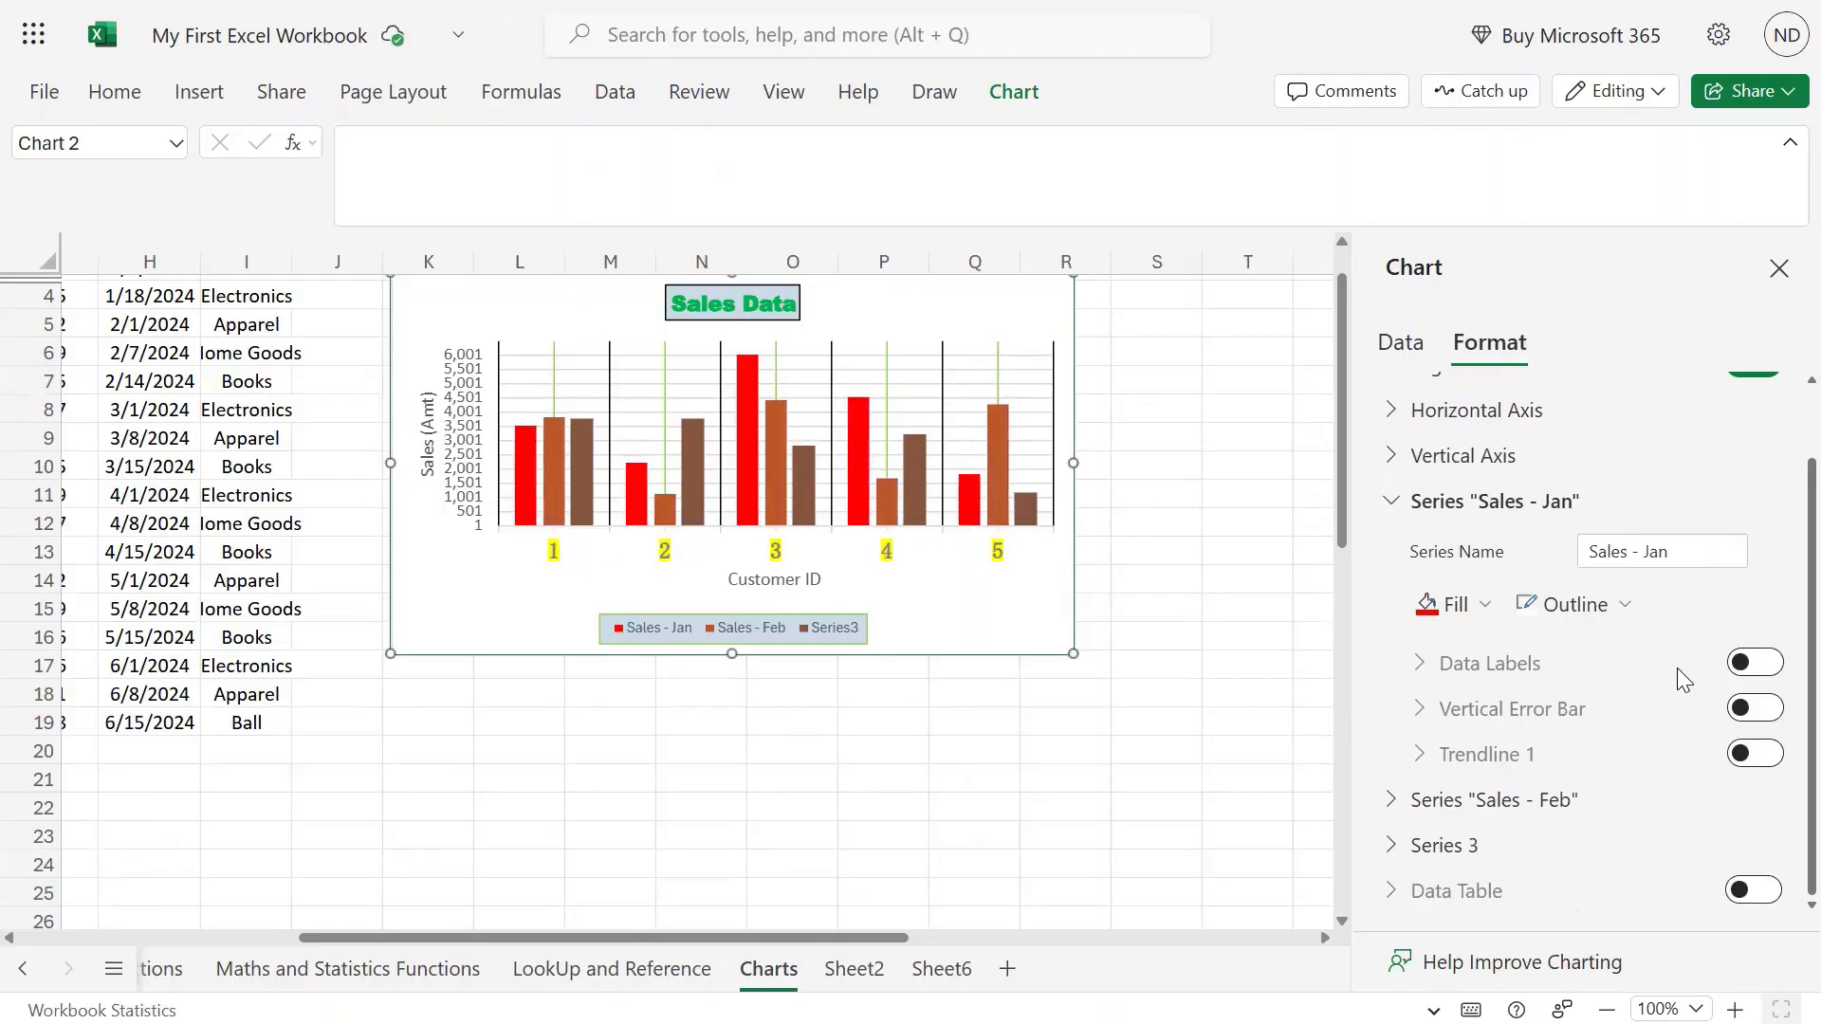
click(1459, 604)
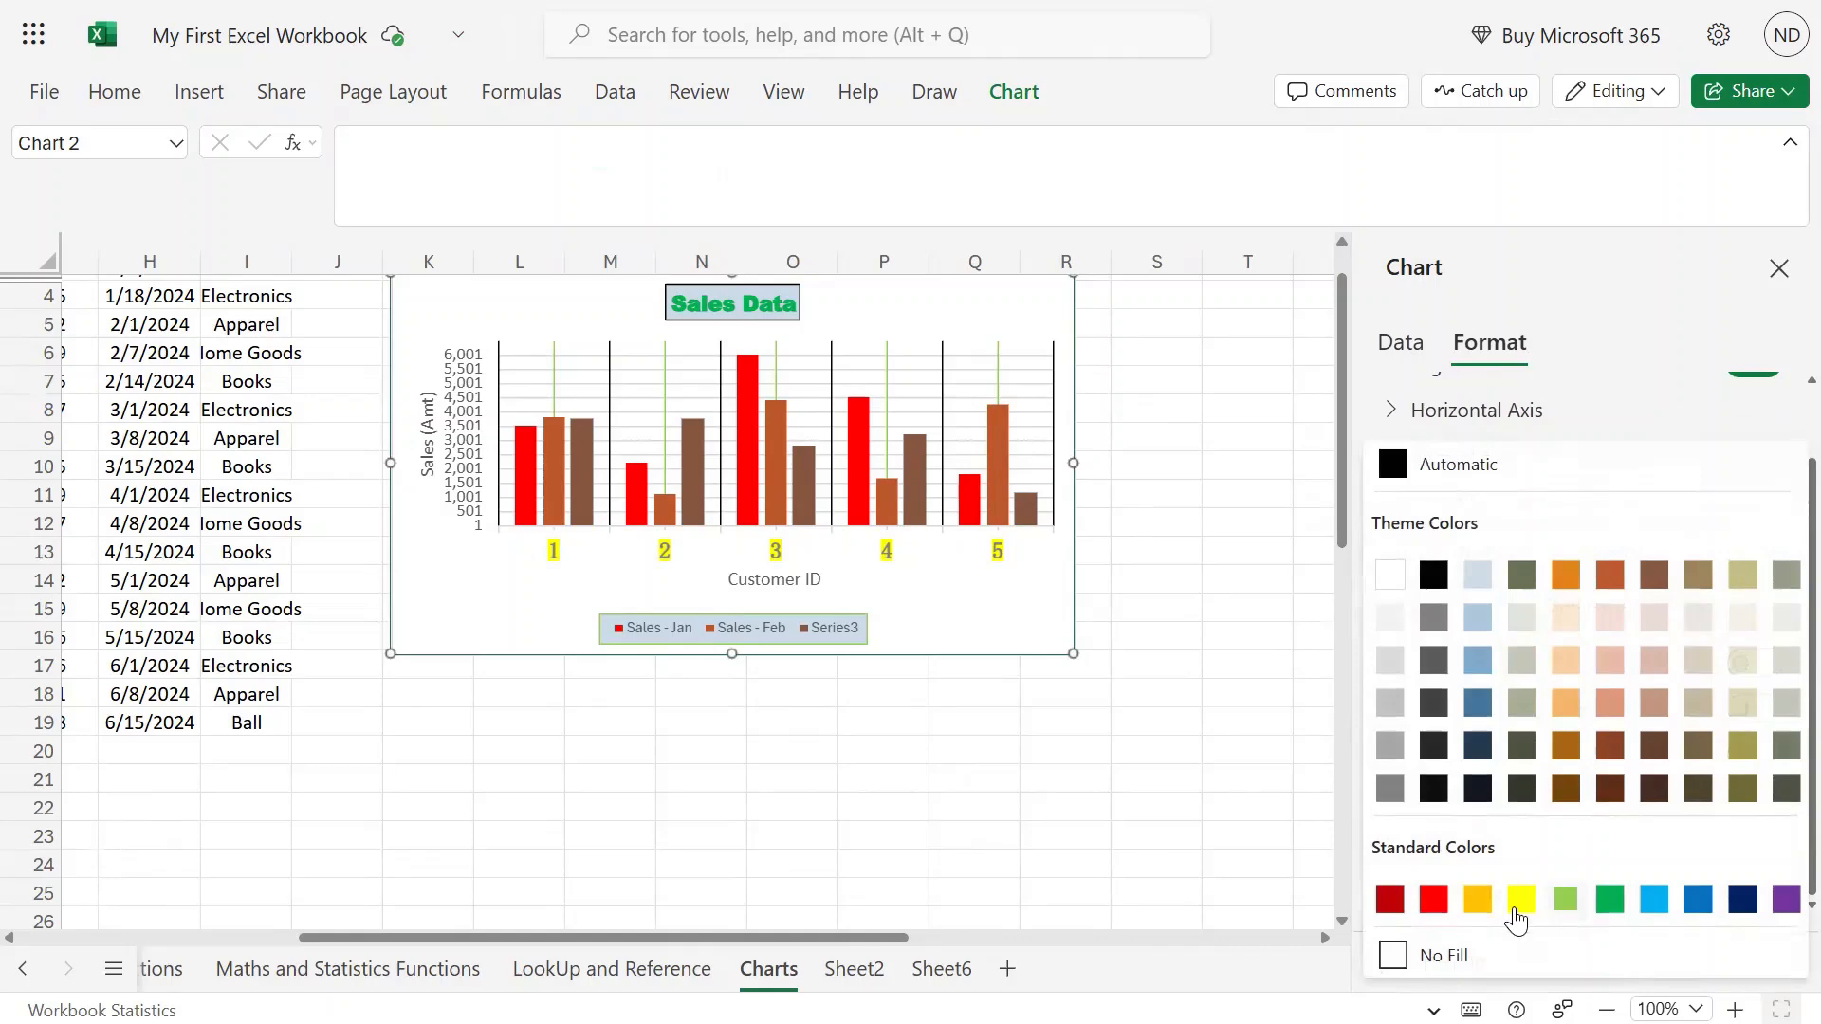
click(1518, 903)
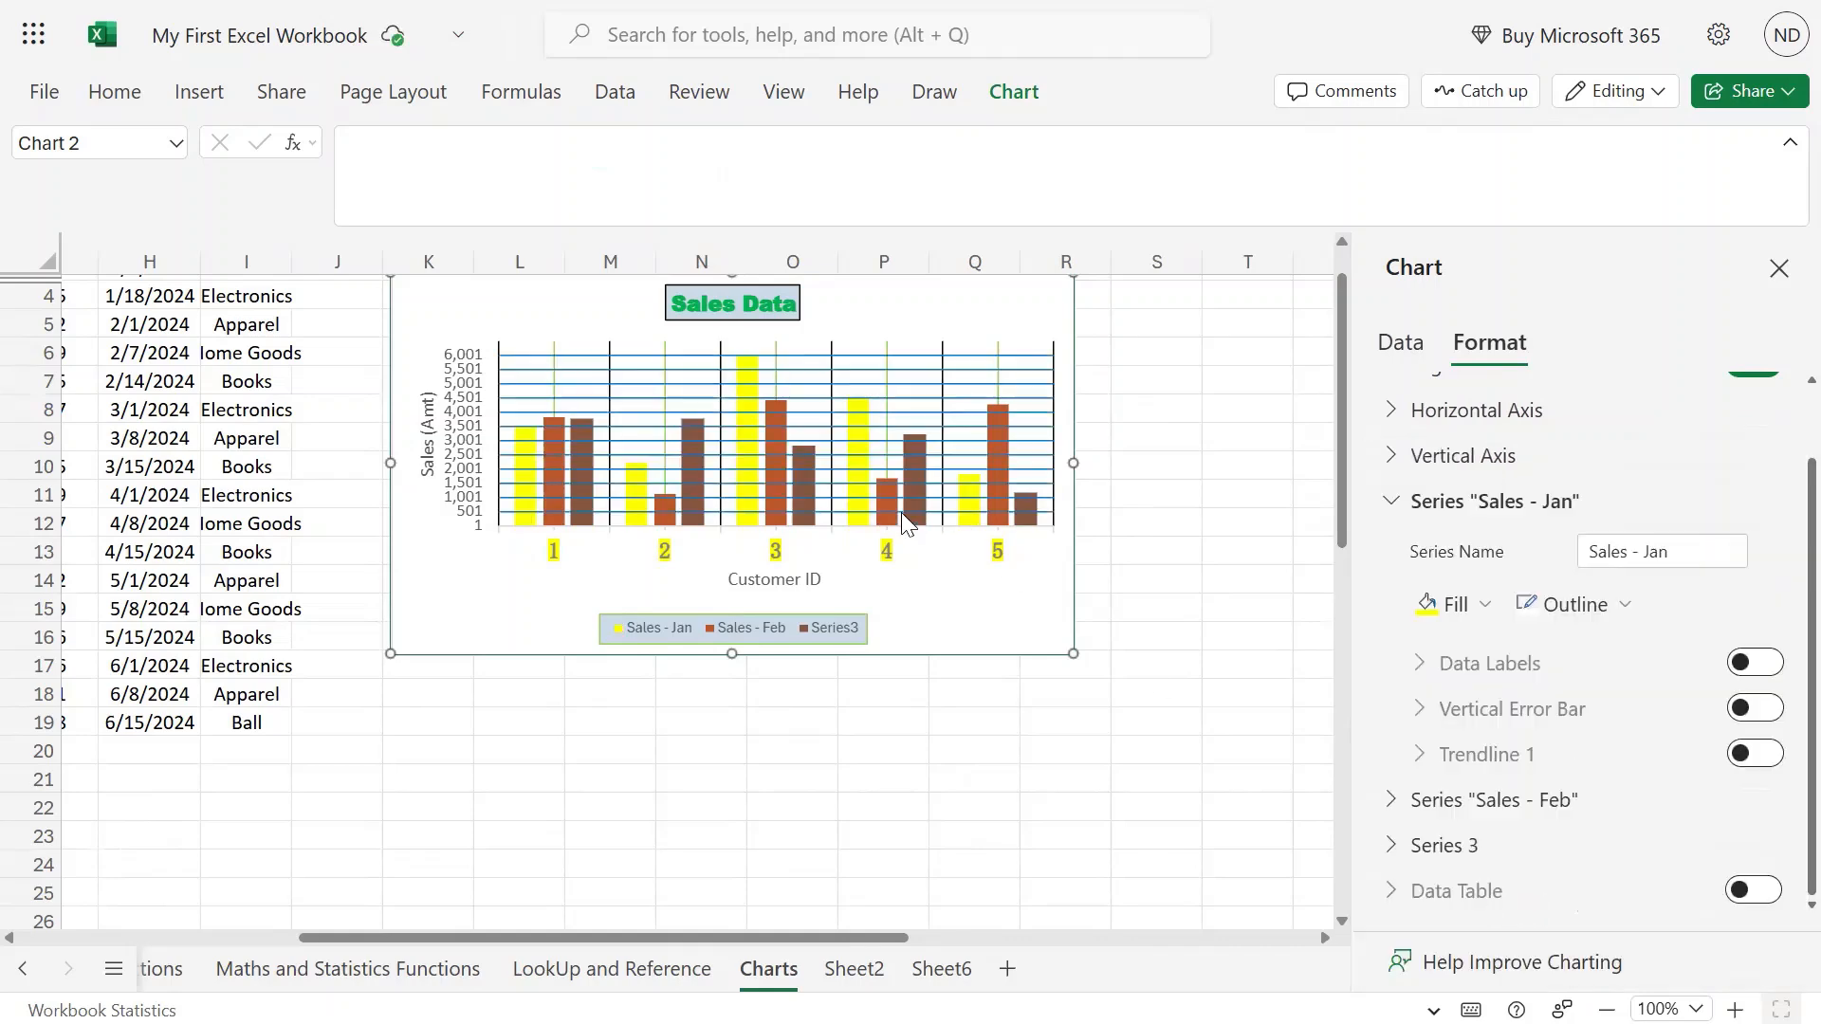
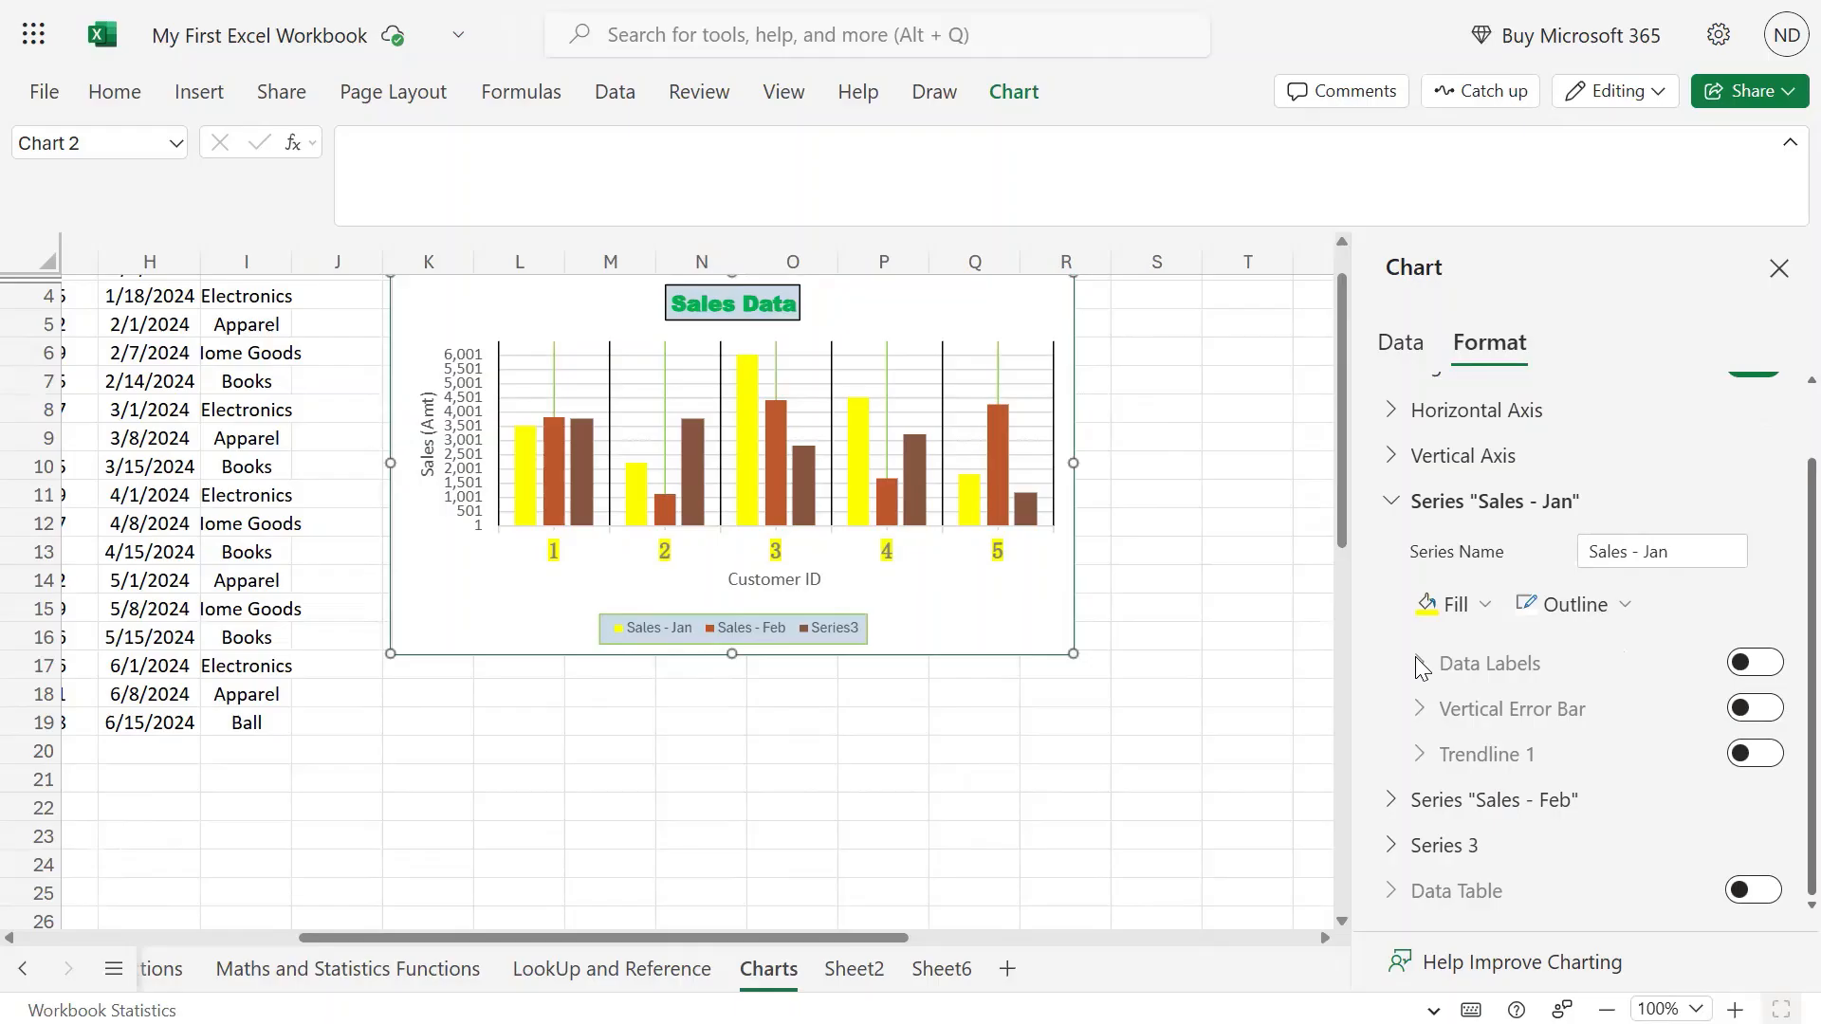
Turn on Sales - Jan data labels, trying then removing series and category names.
click(1745, 664)
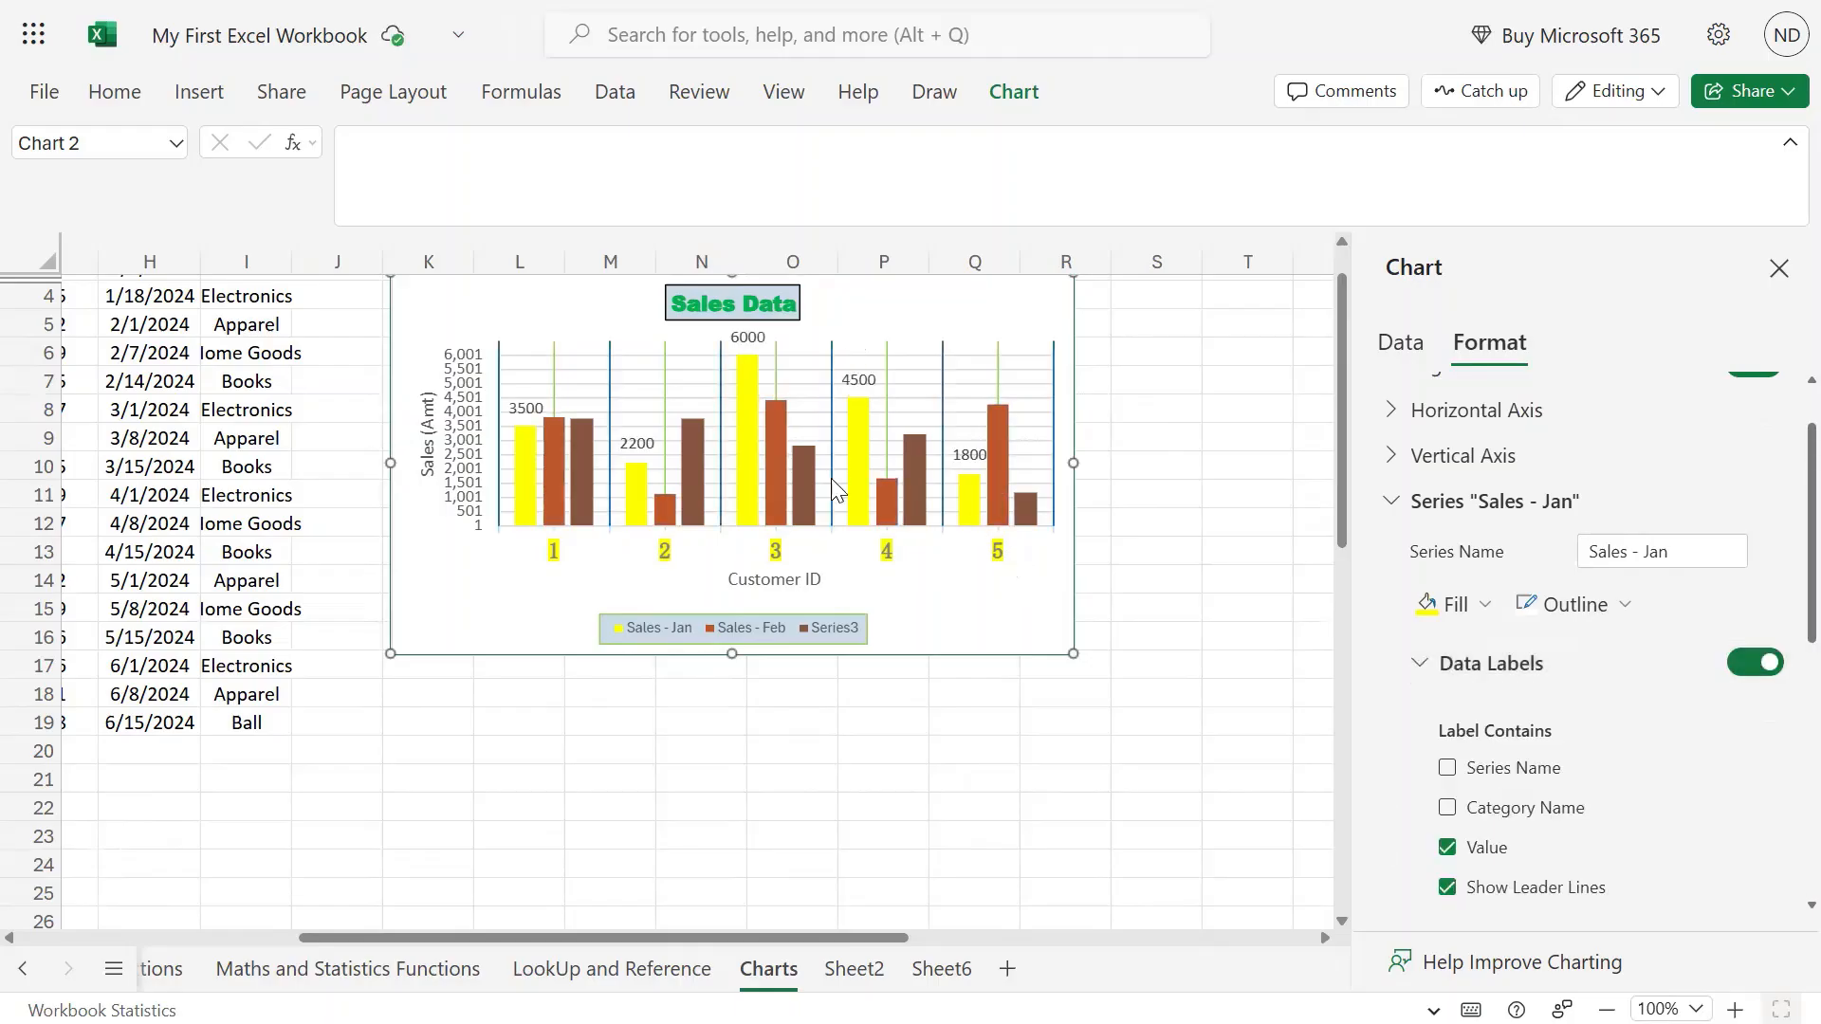
click(851, 407)
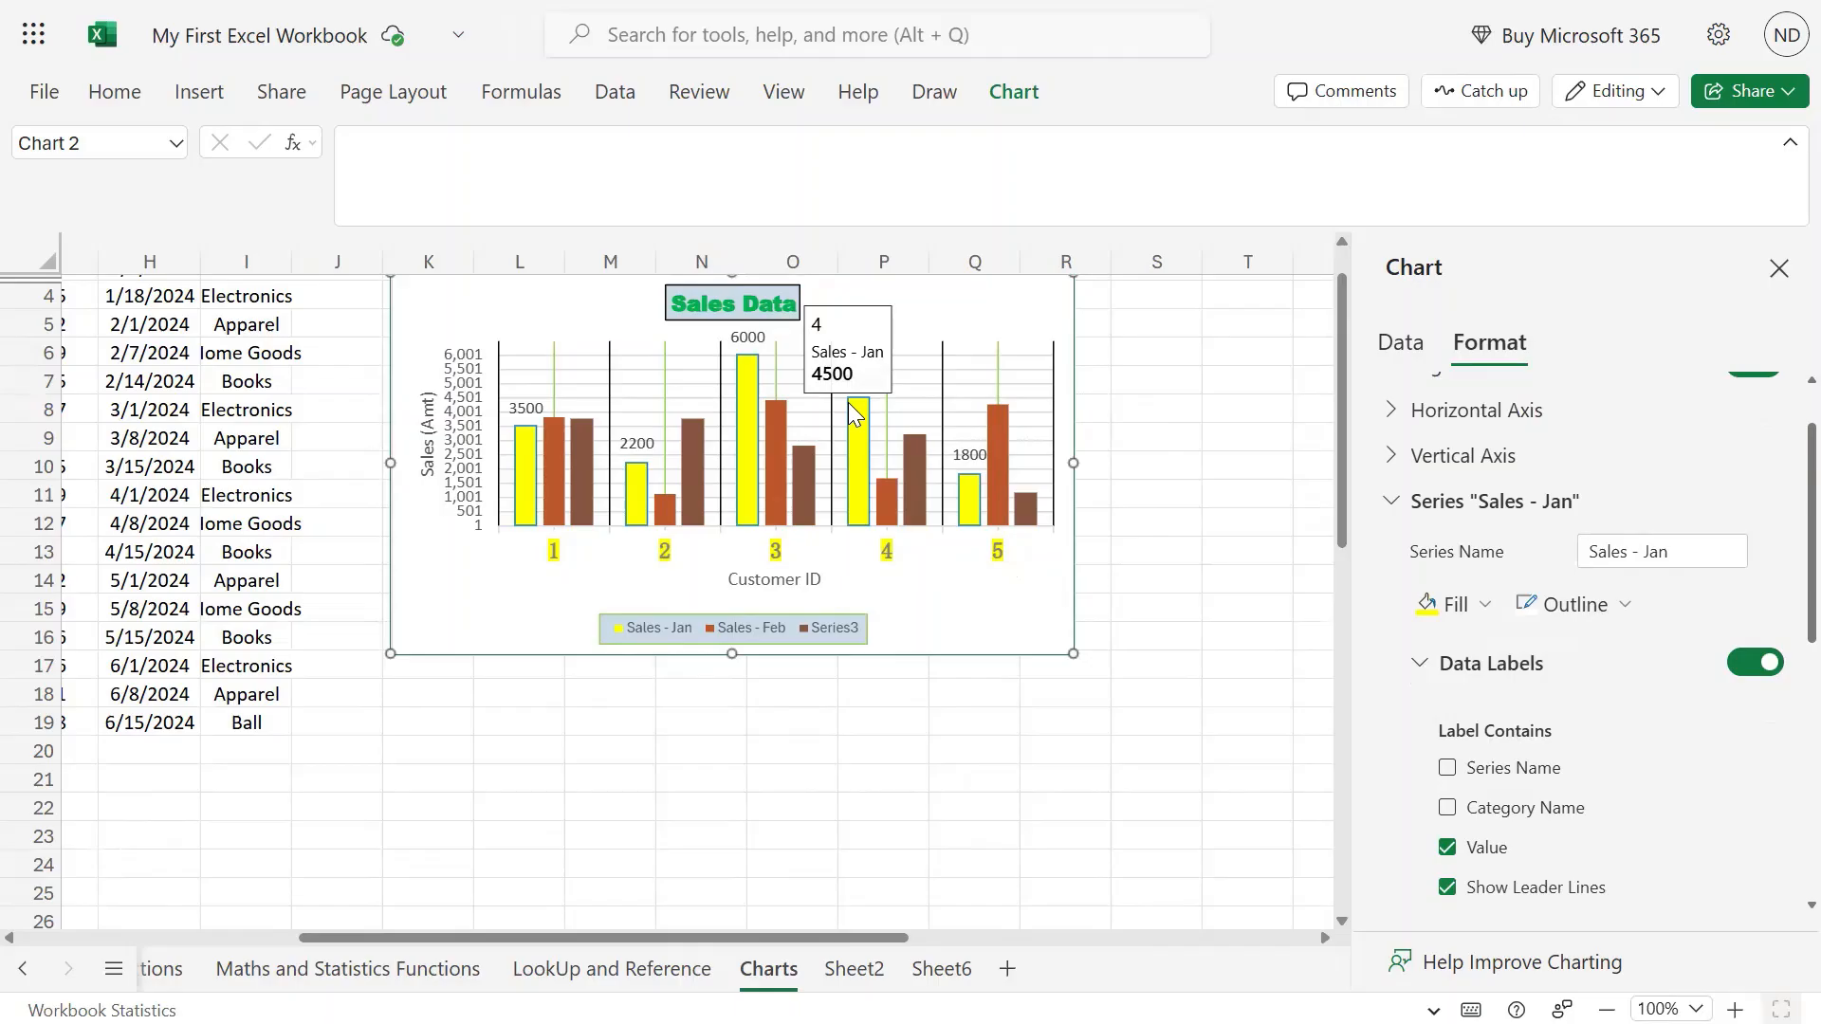
scroll(1704, 764, down, 3)
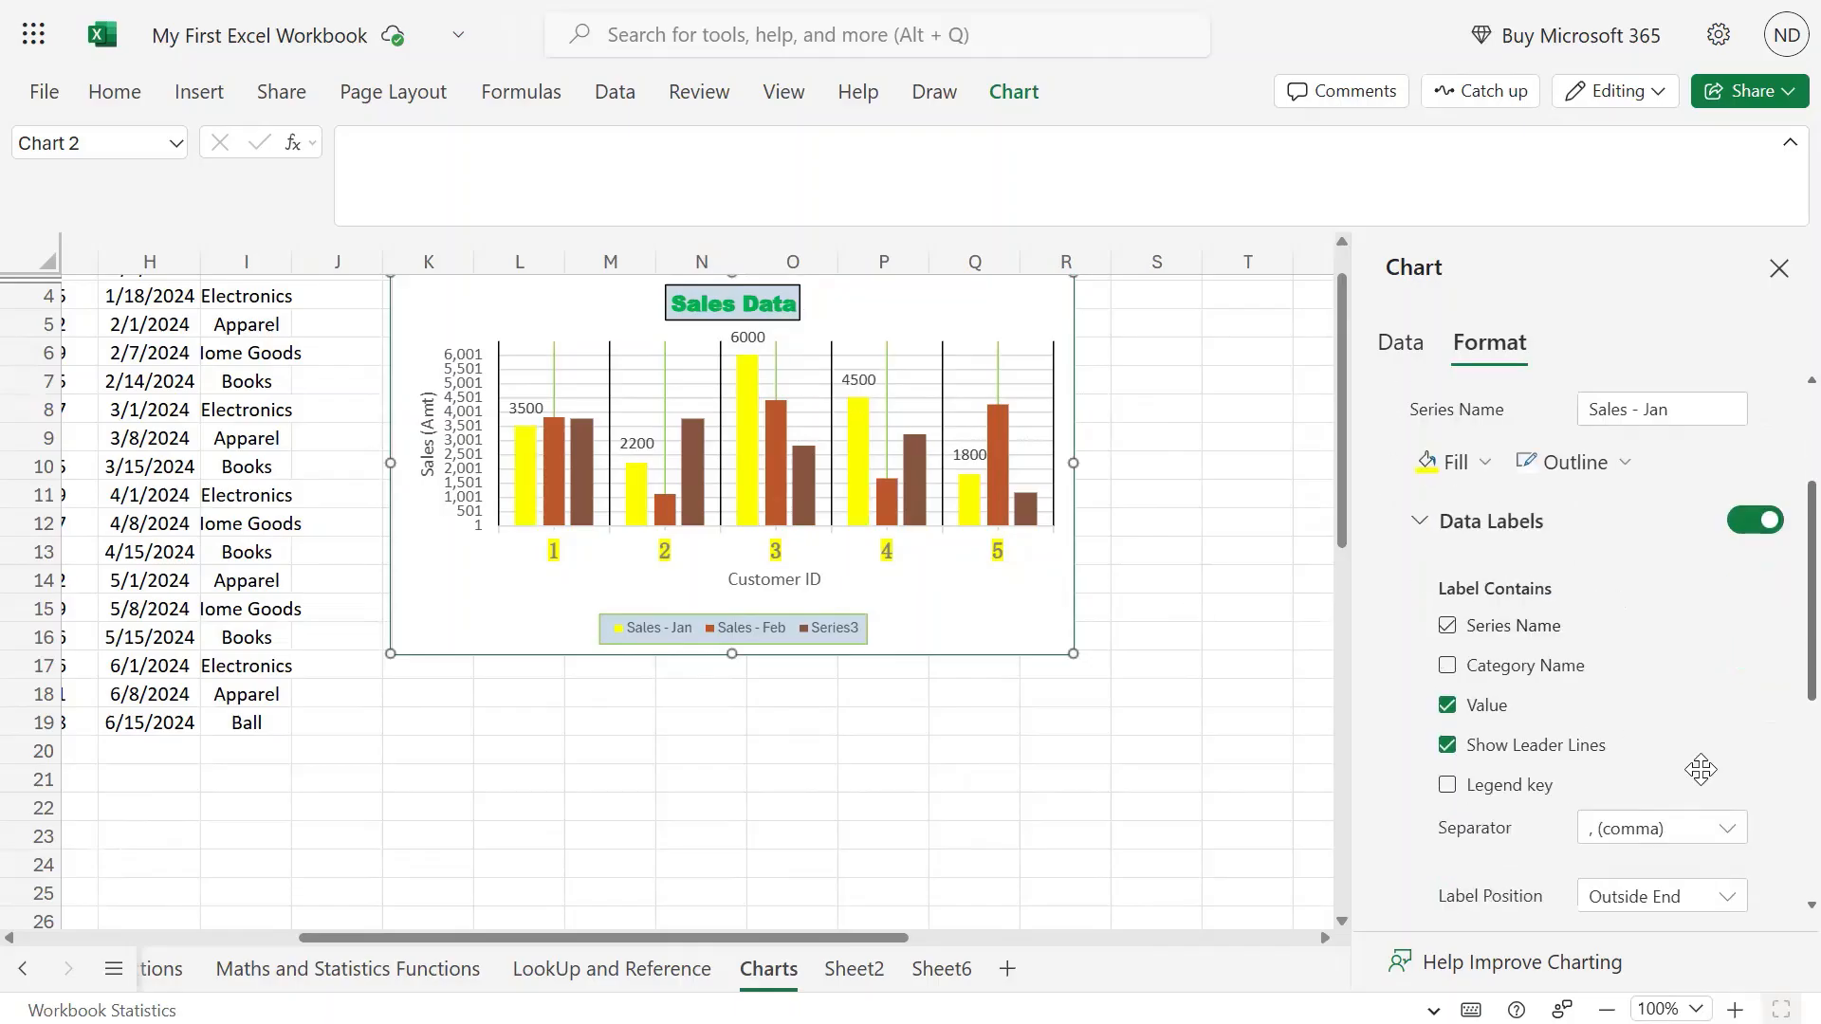
click(1446, 626)
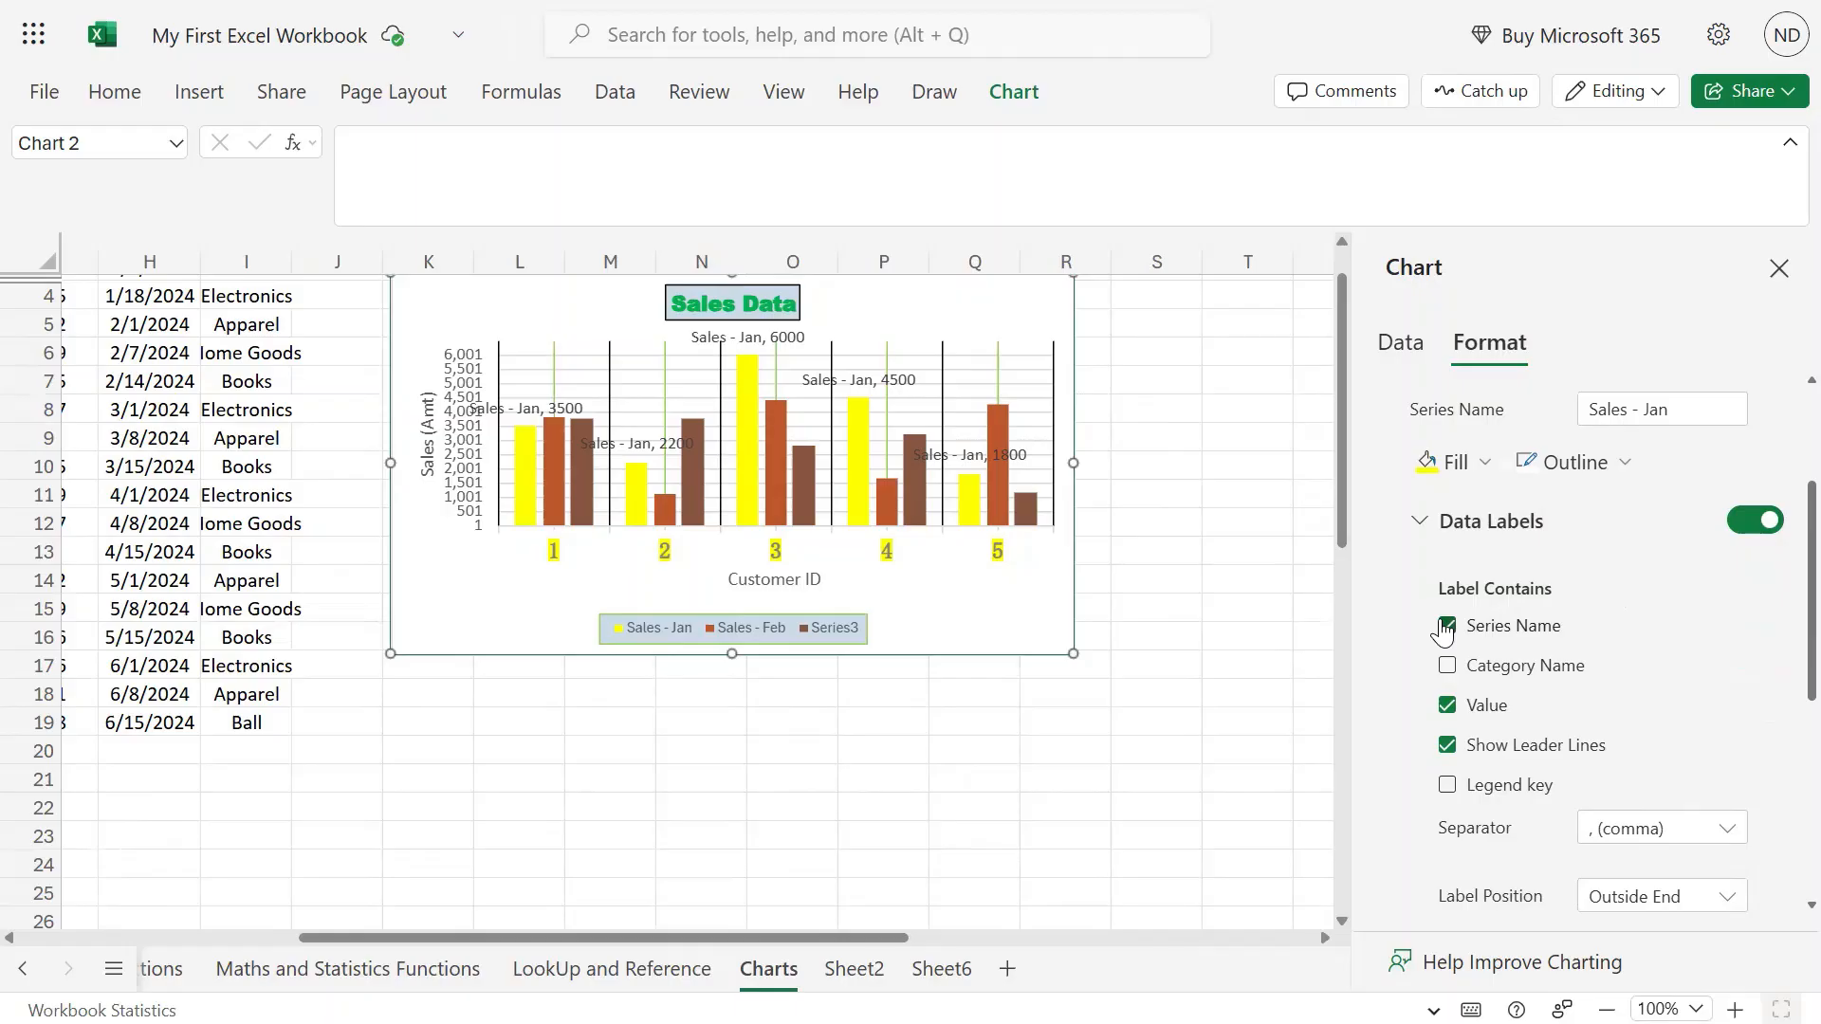
click(1447, 626)
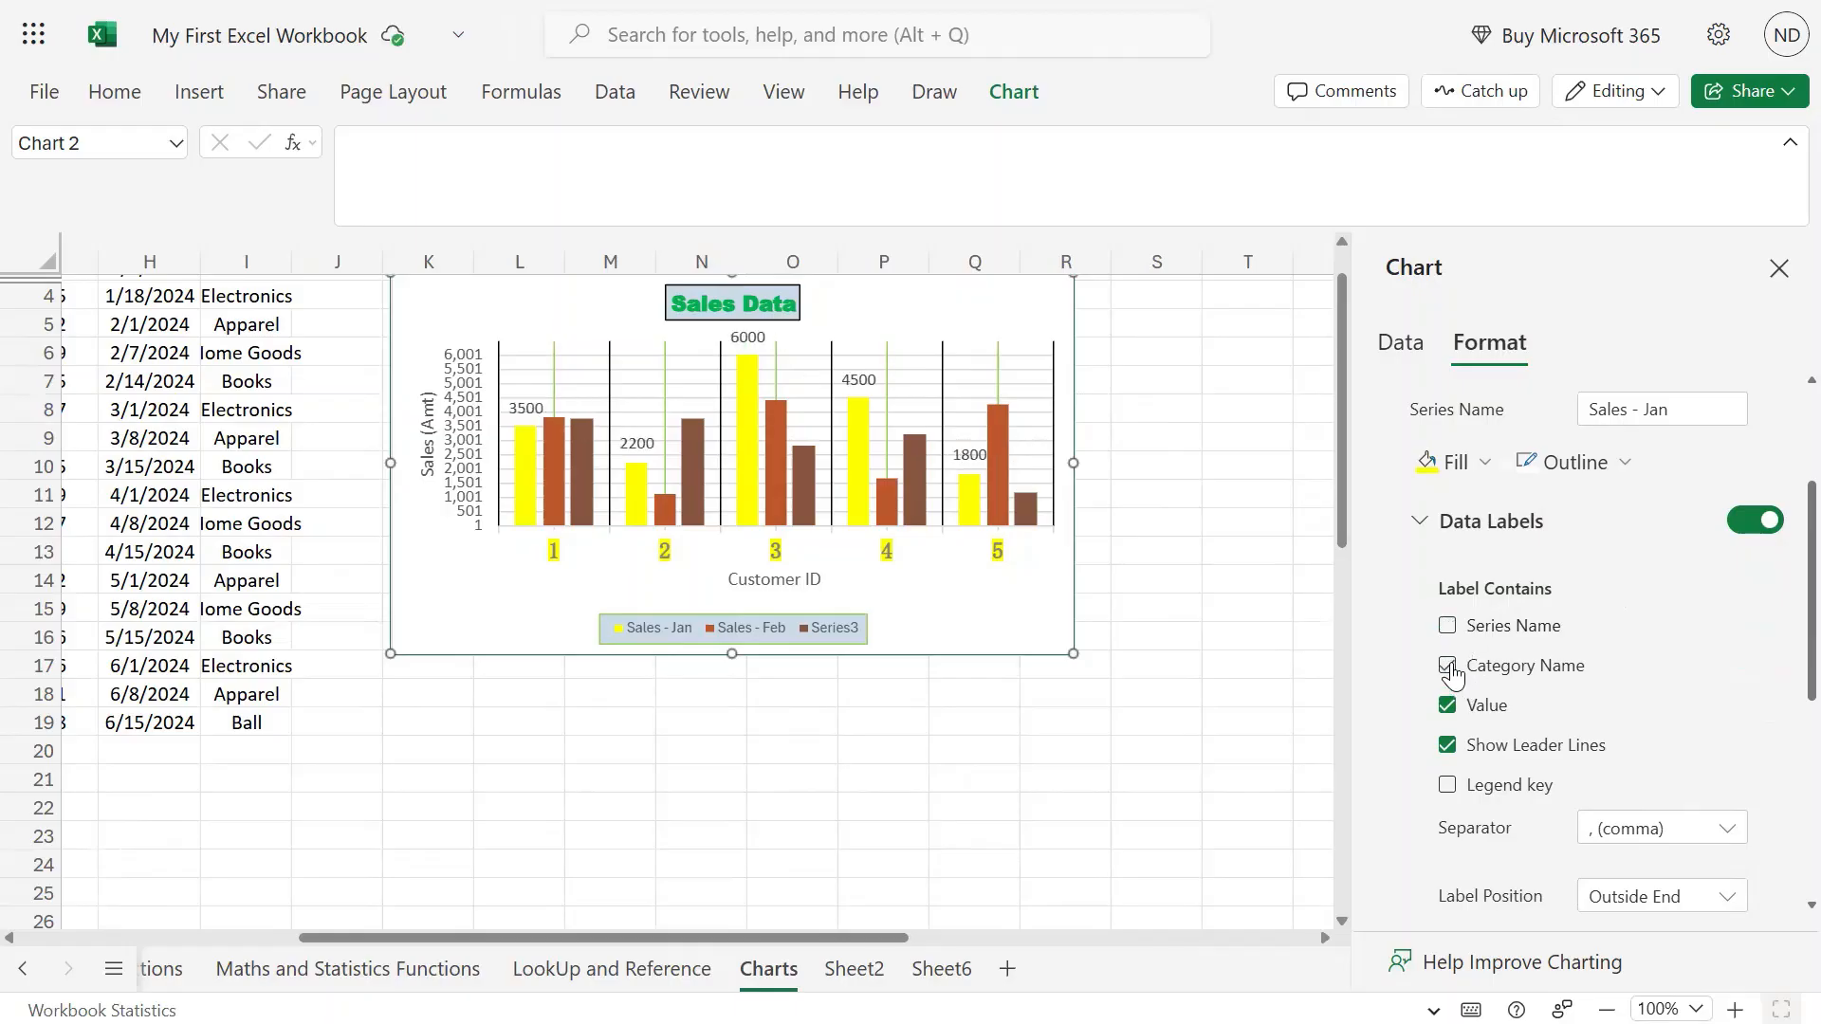
click(1448, 667)
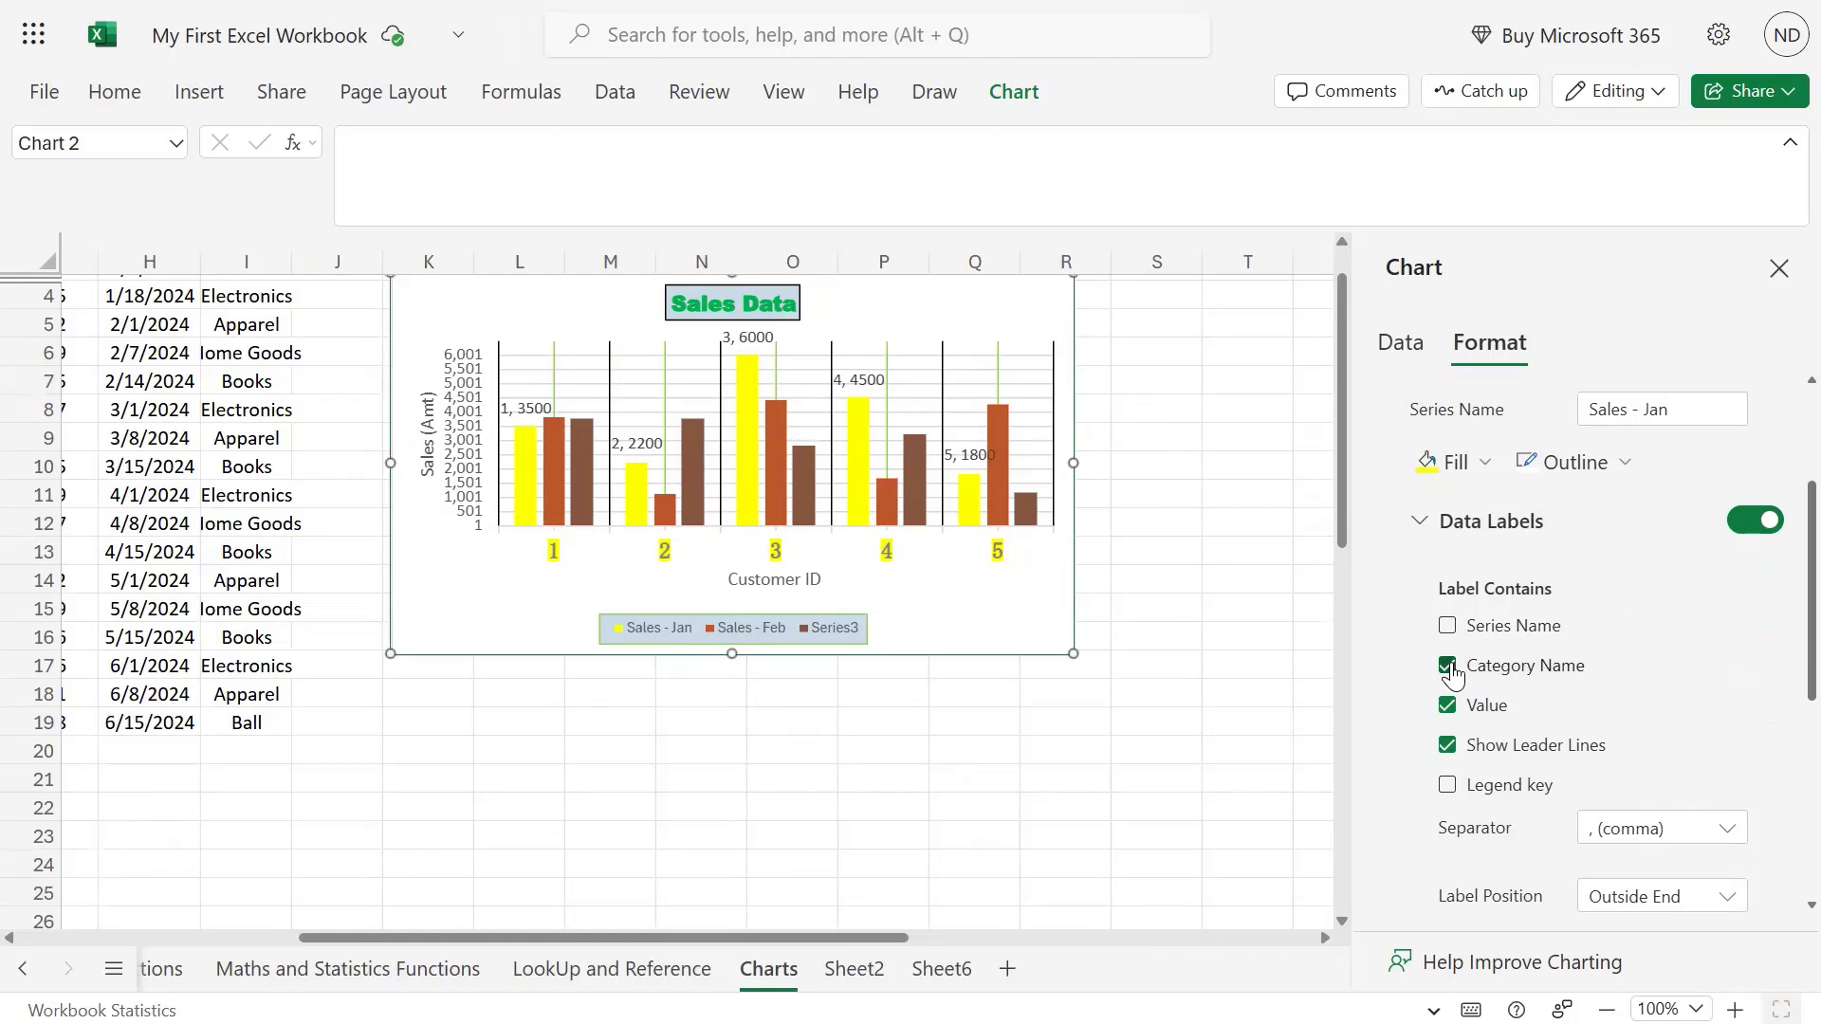
click(1449, 667)
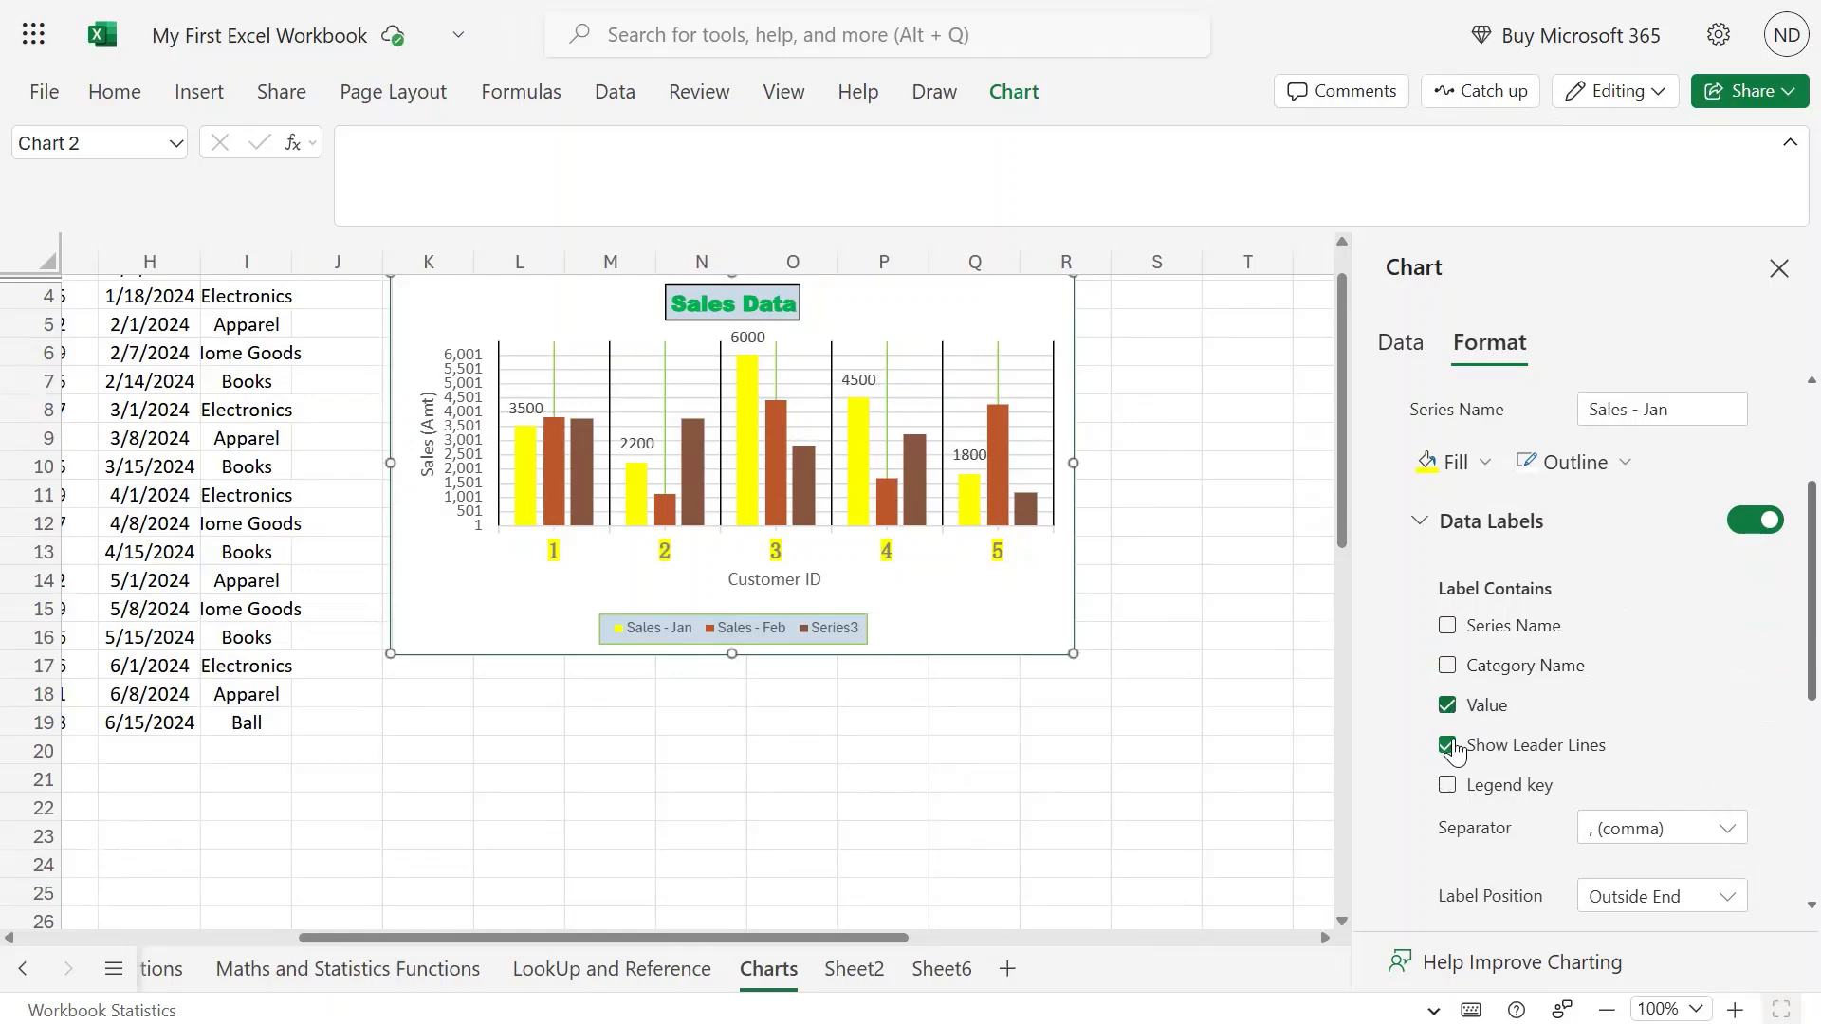
Keep leader lines on and legend keys off for the Sales - Jan value labels.
click(1449, 750)
click(1449, 749)
scroll(1715, 675, down, 3)
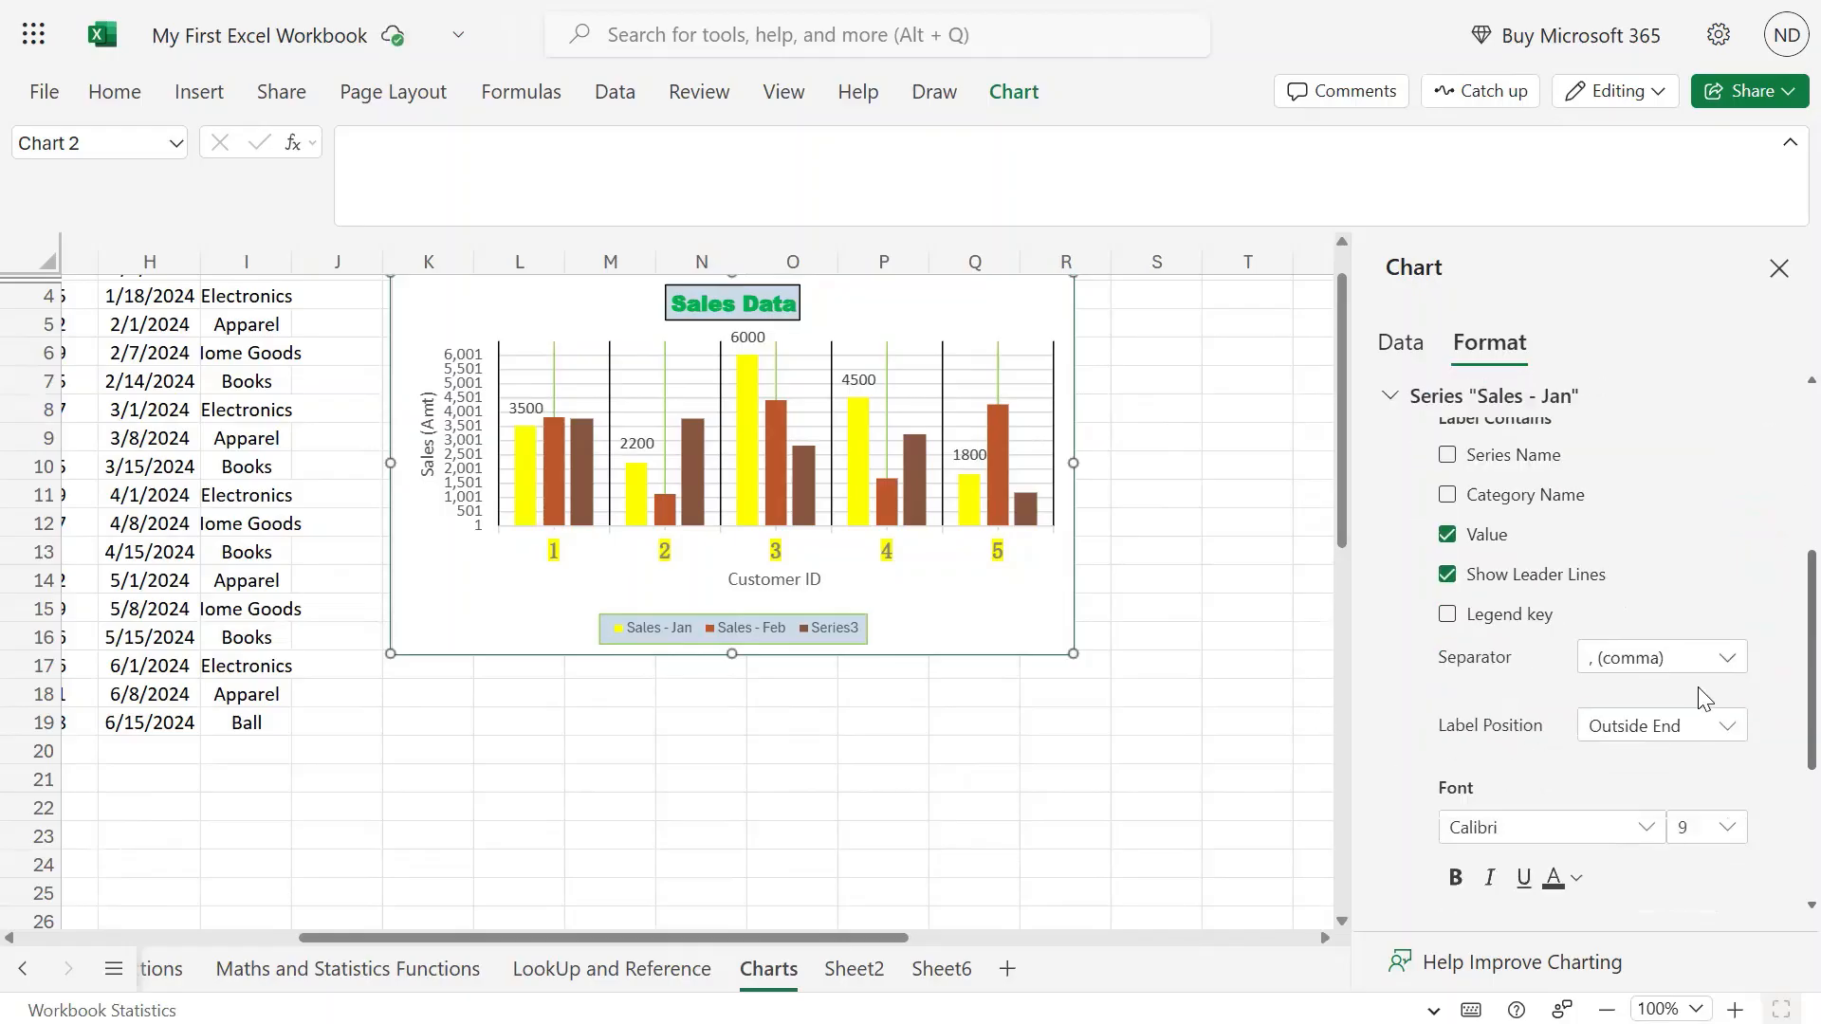
click(1448, 500)
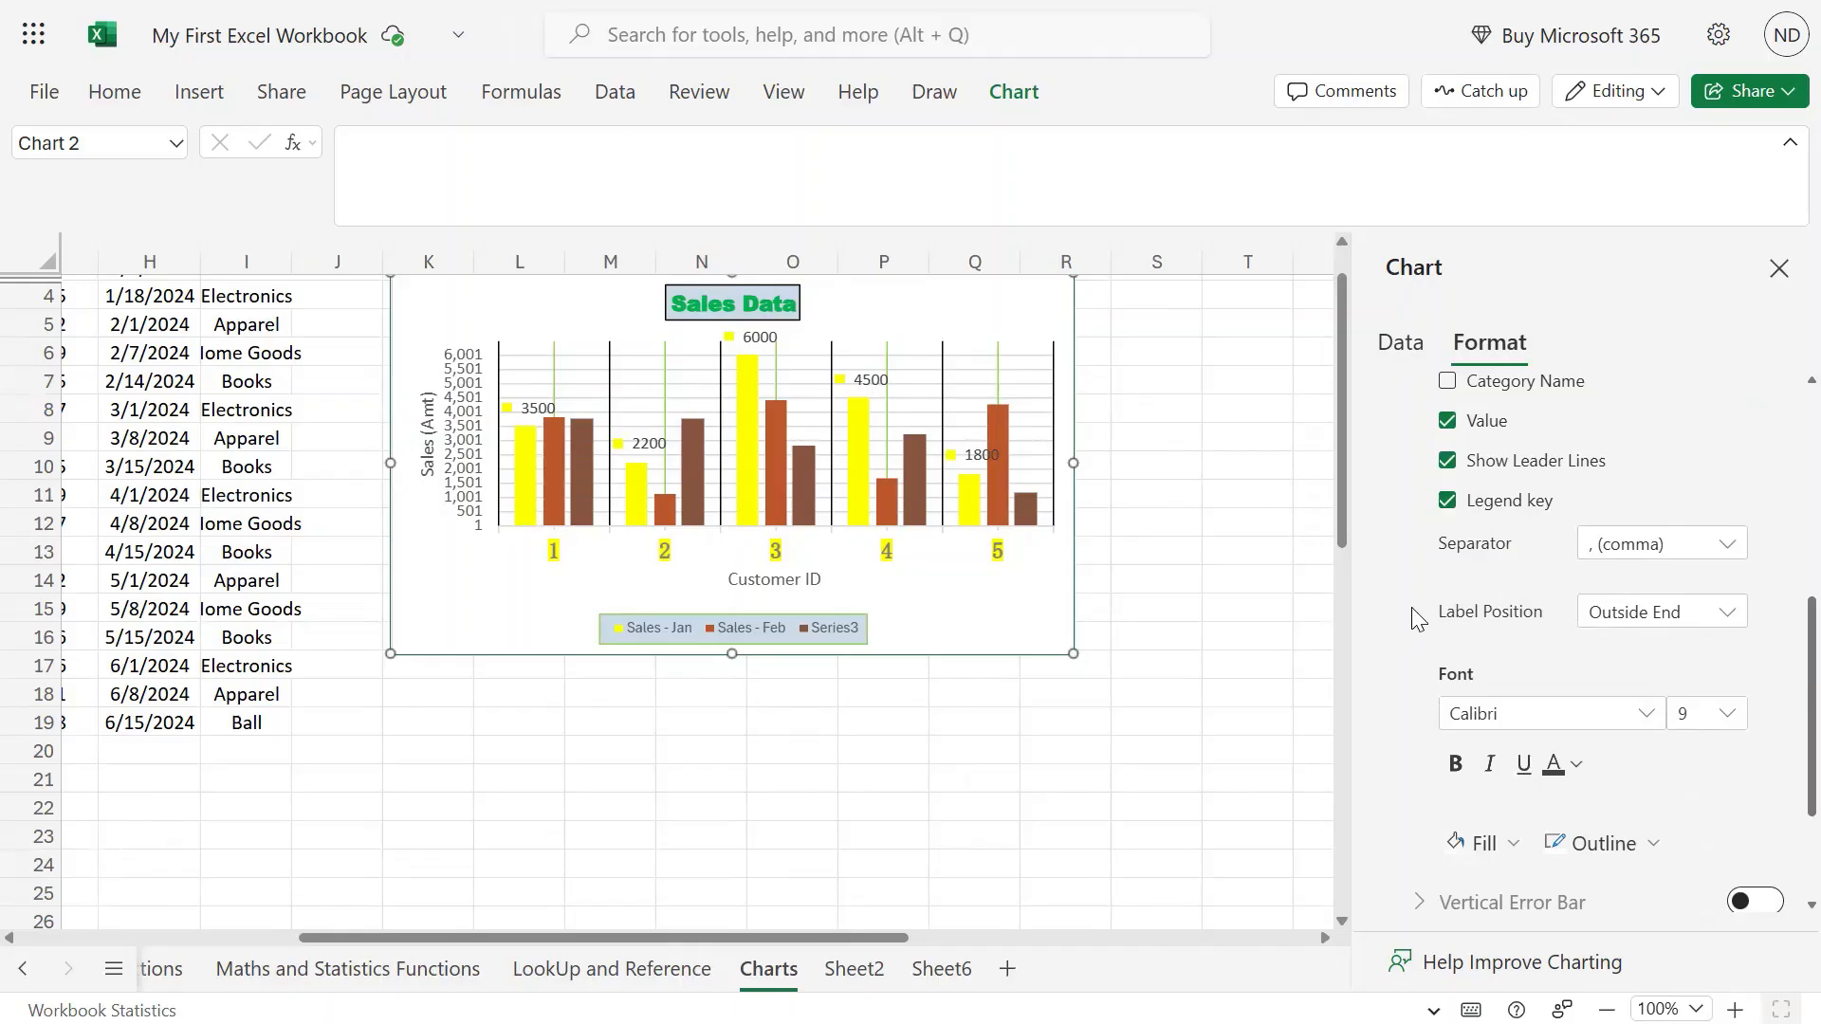
click(1448, 501)
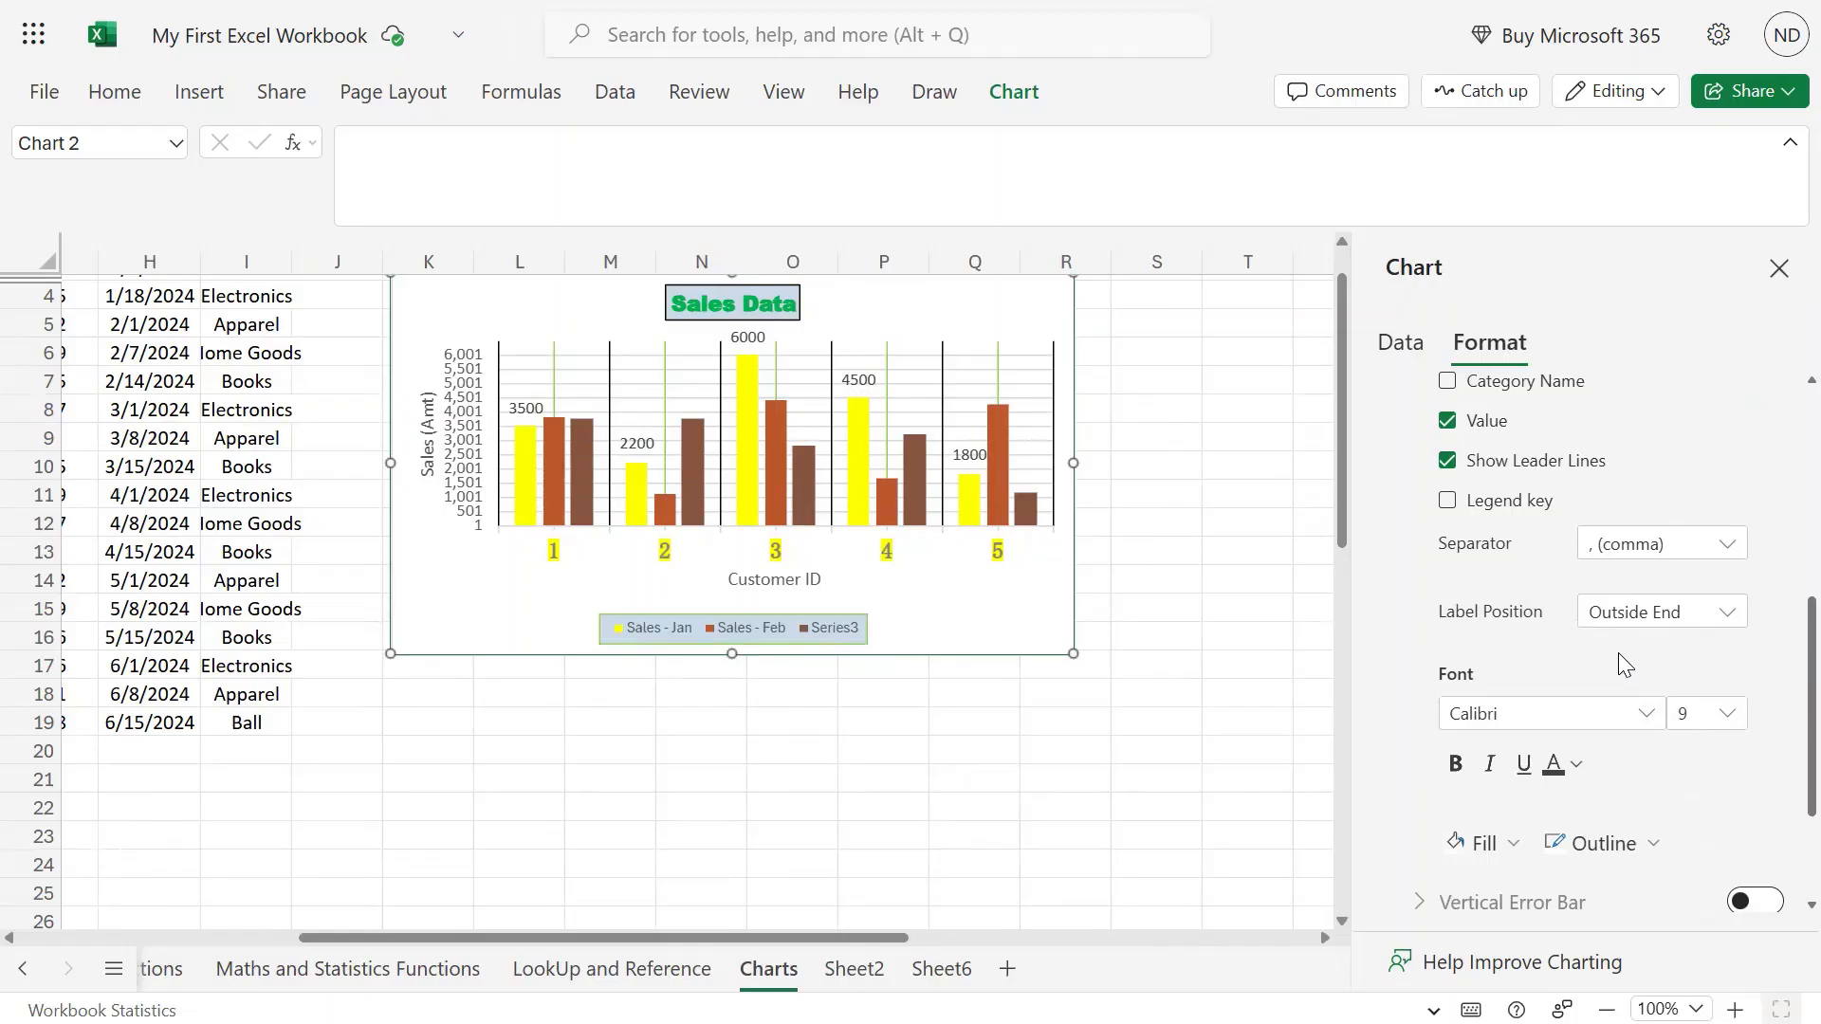
click(1728, 545)
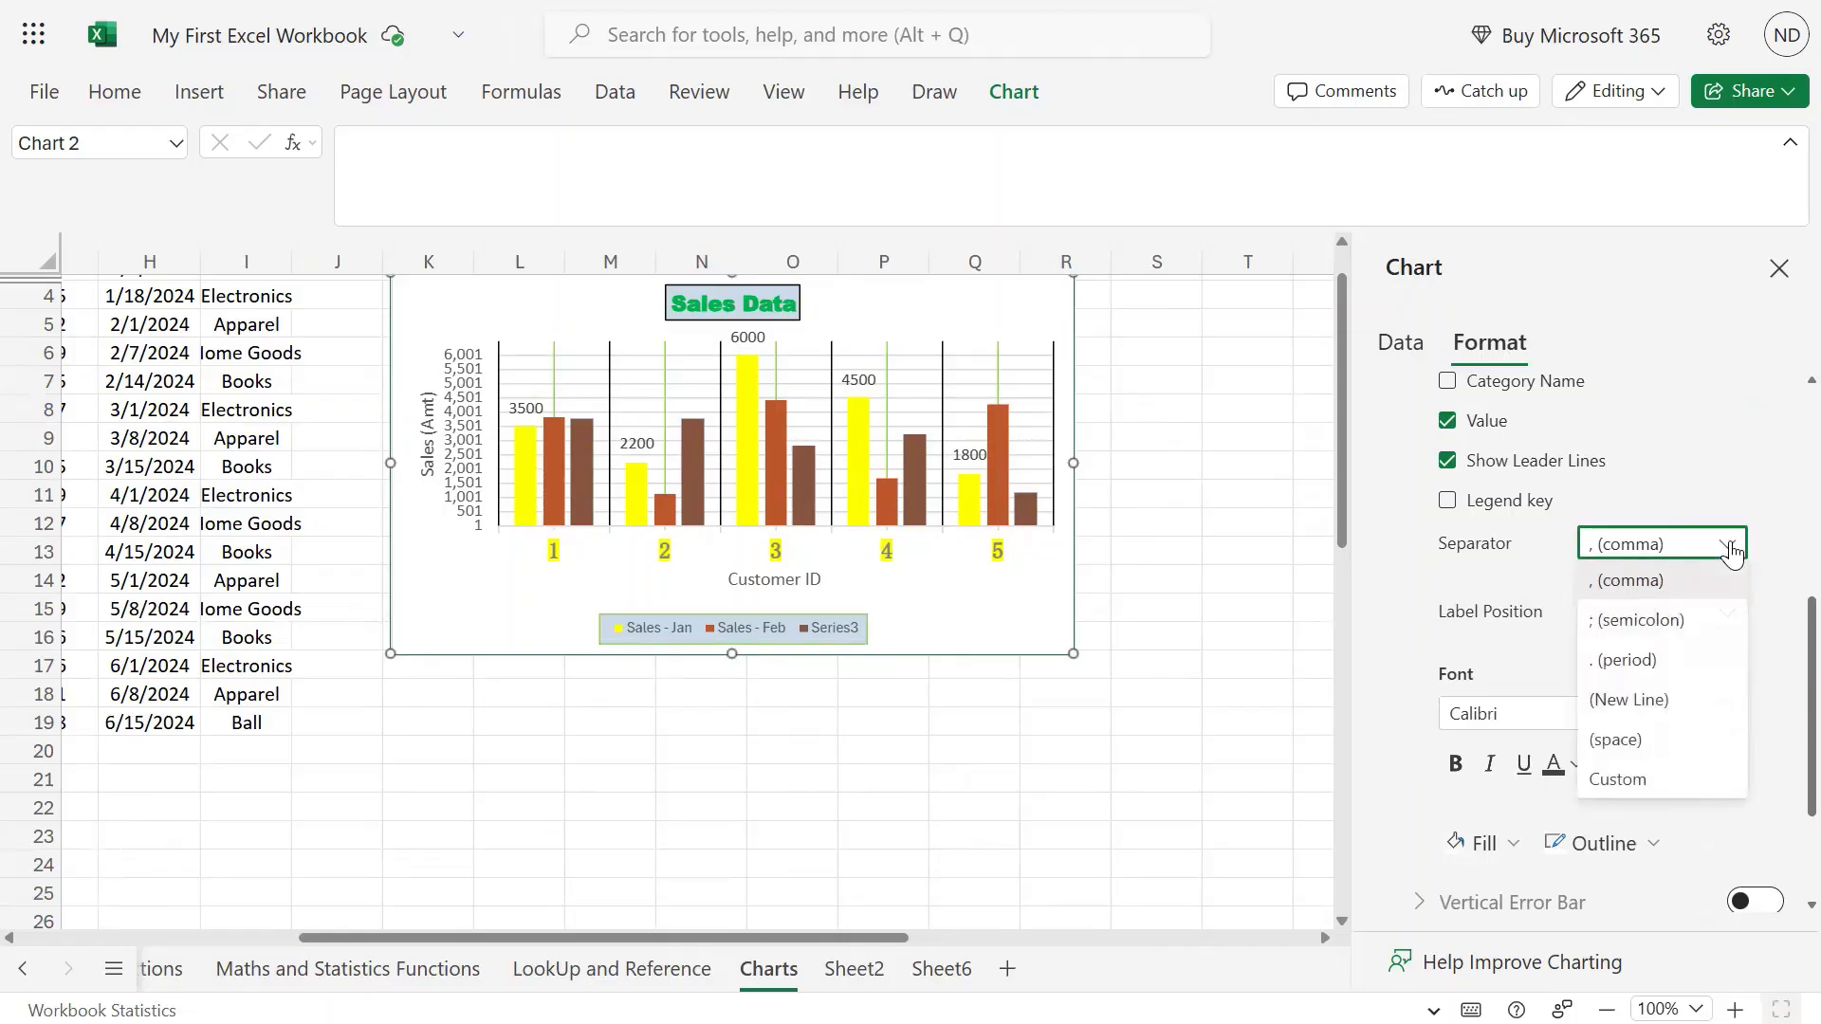
click(1389, 564)
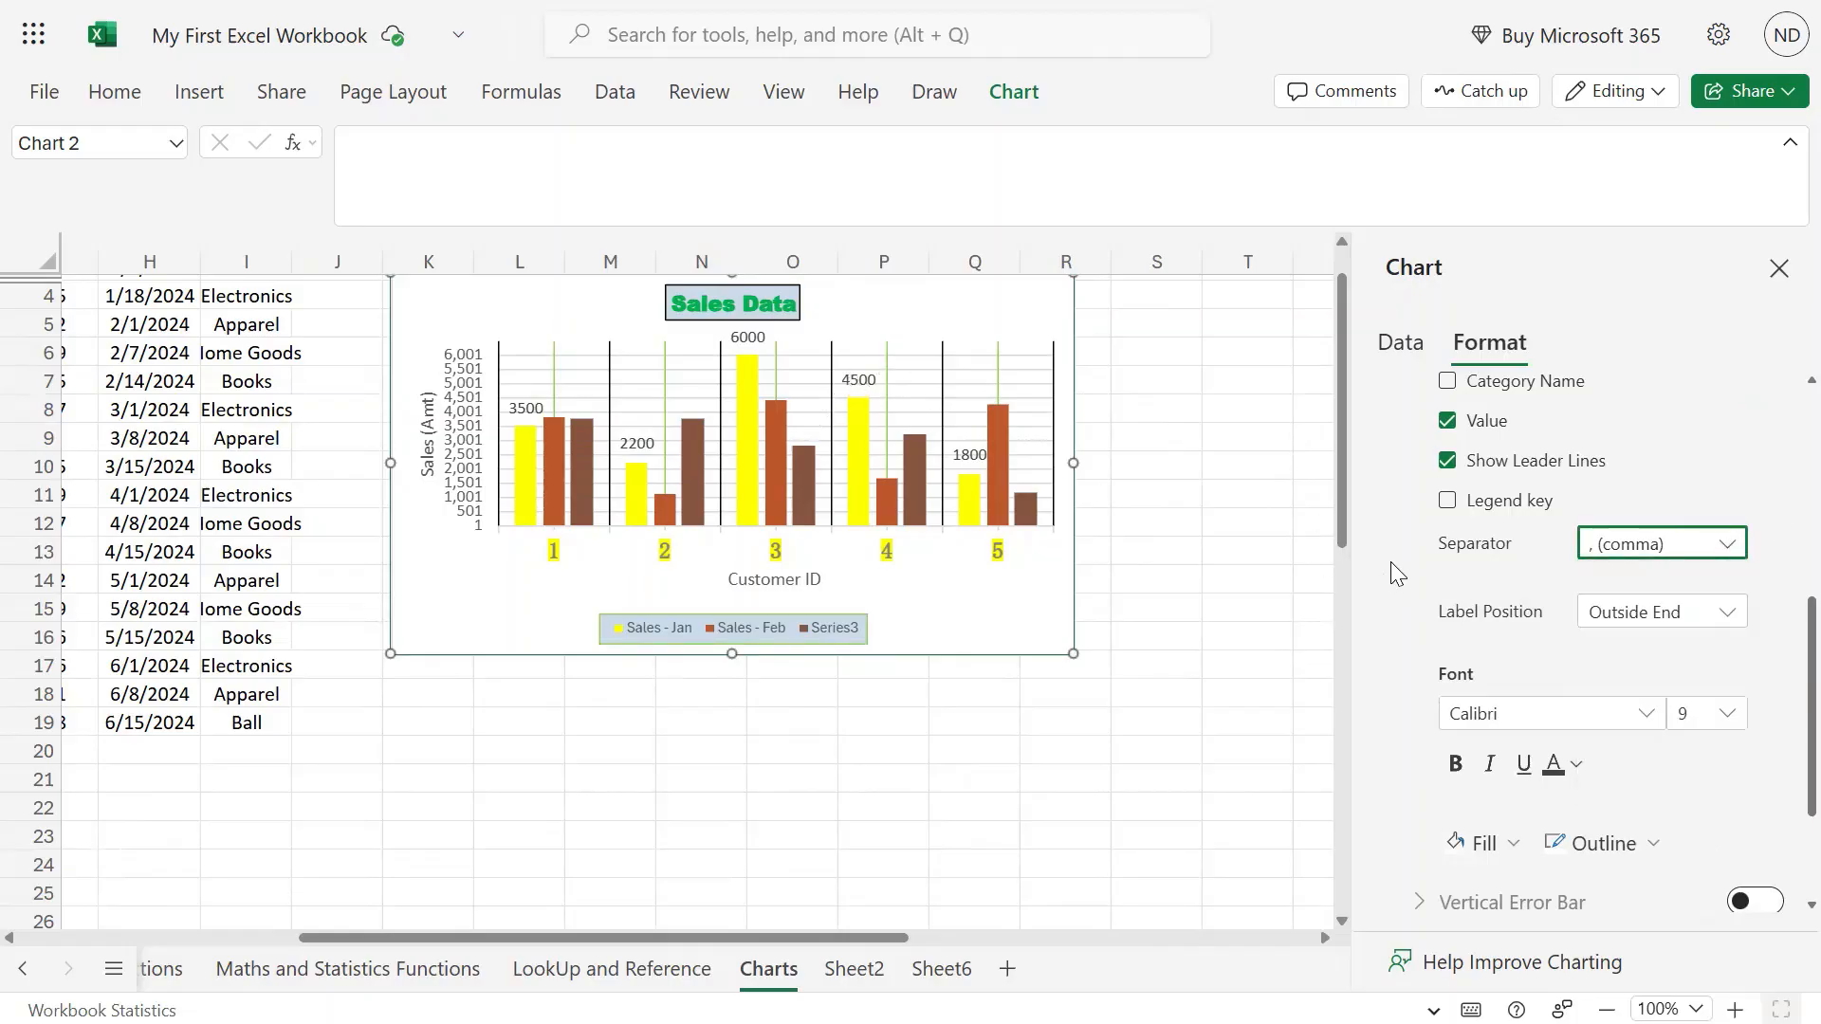
click(1732, 617)
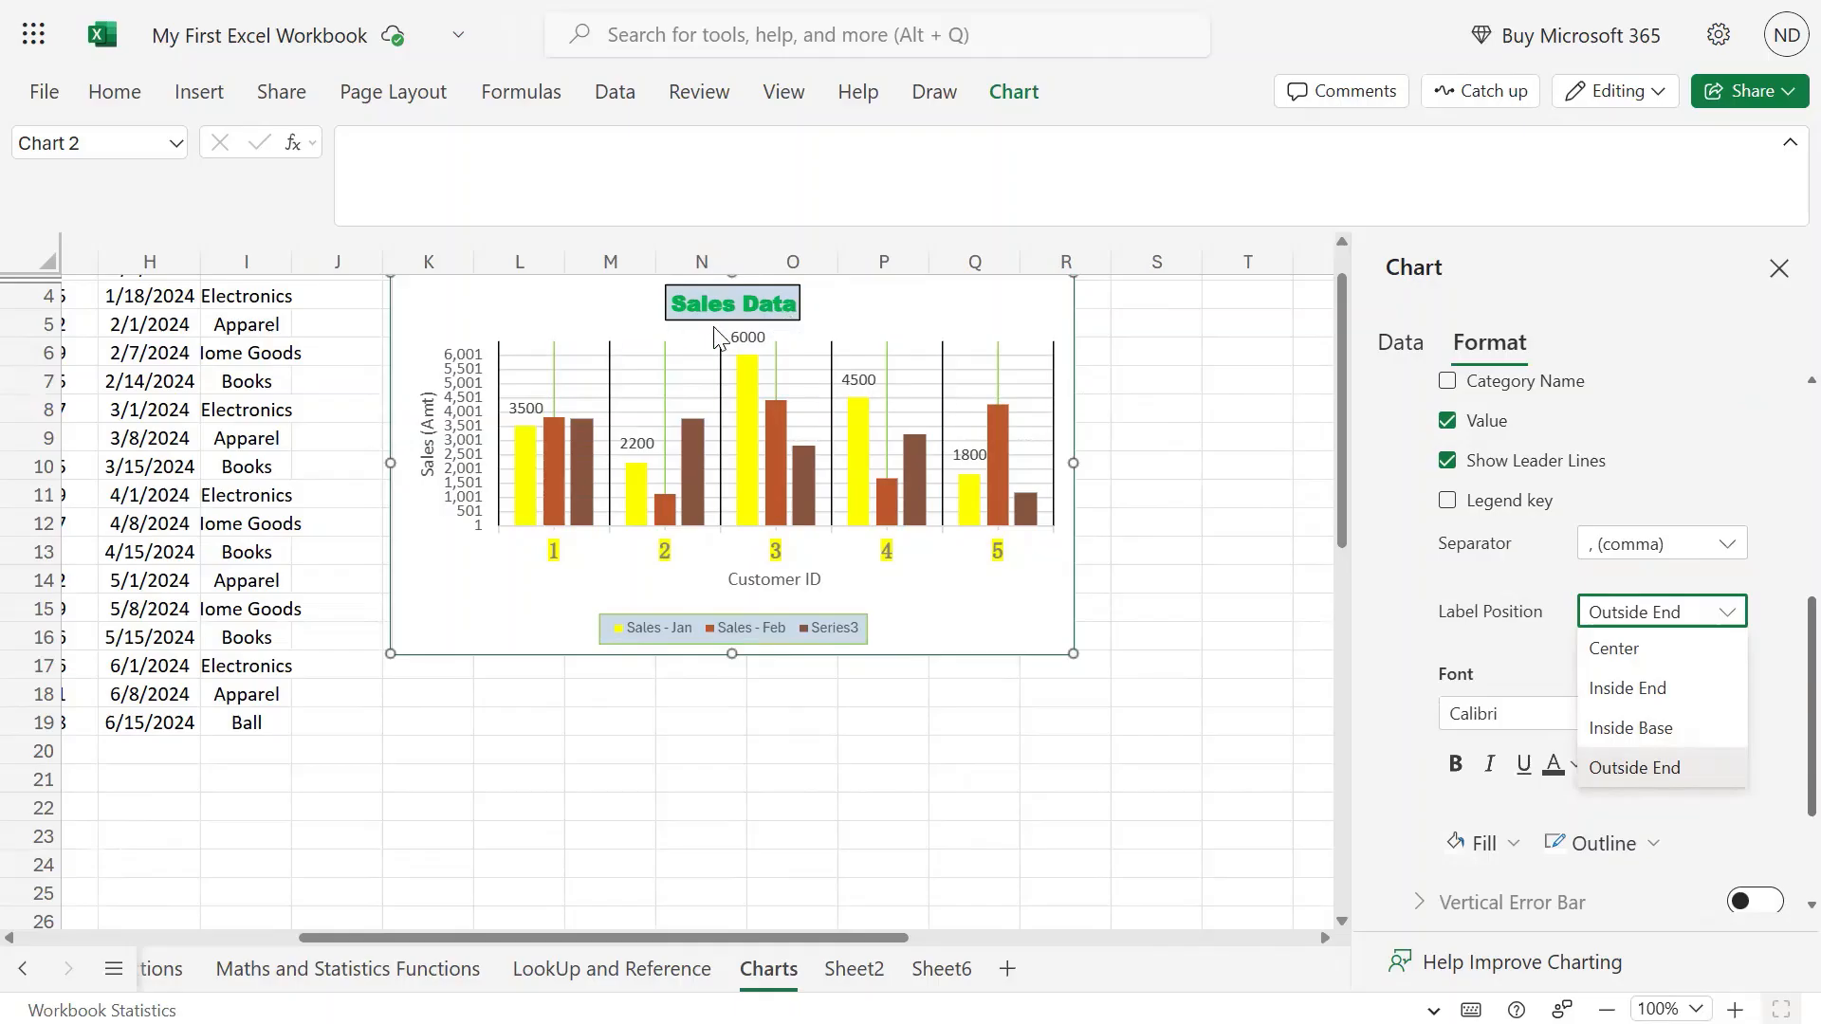
click(1616, 650)
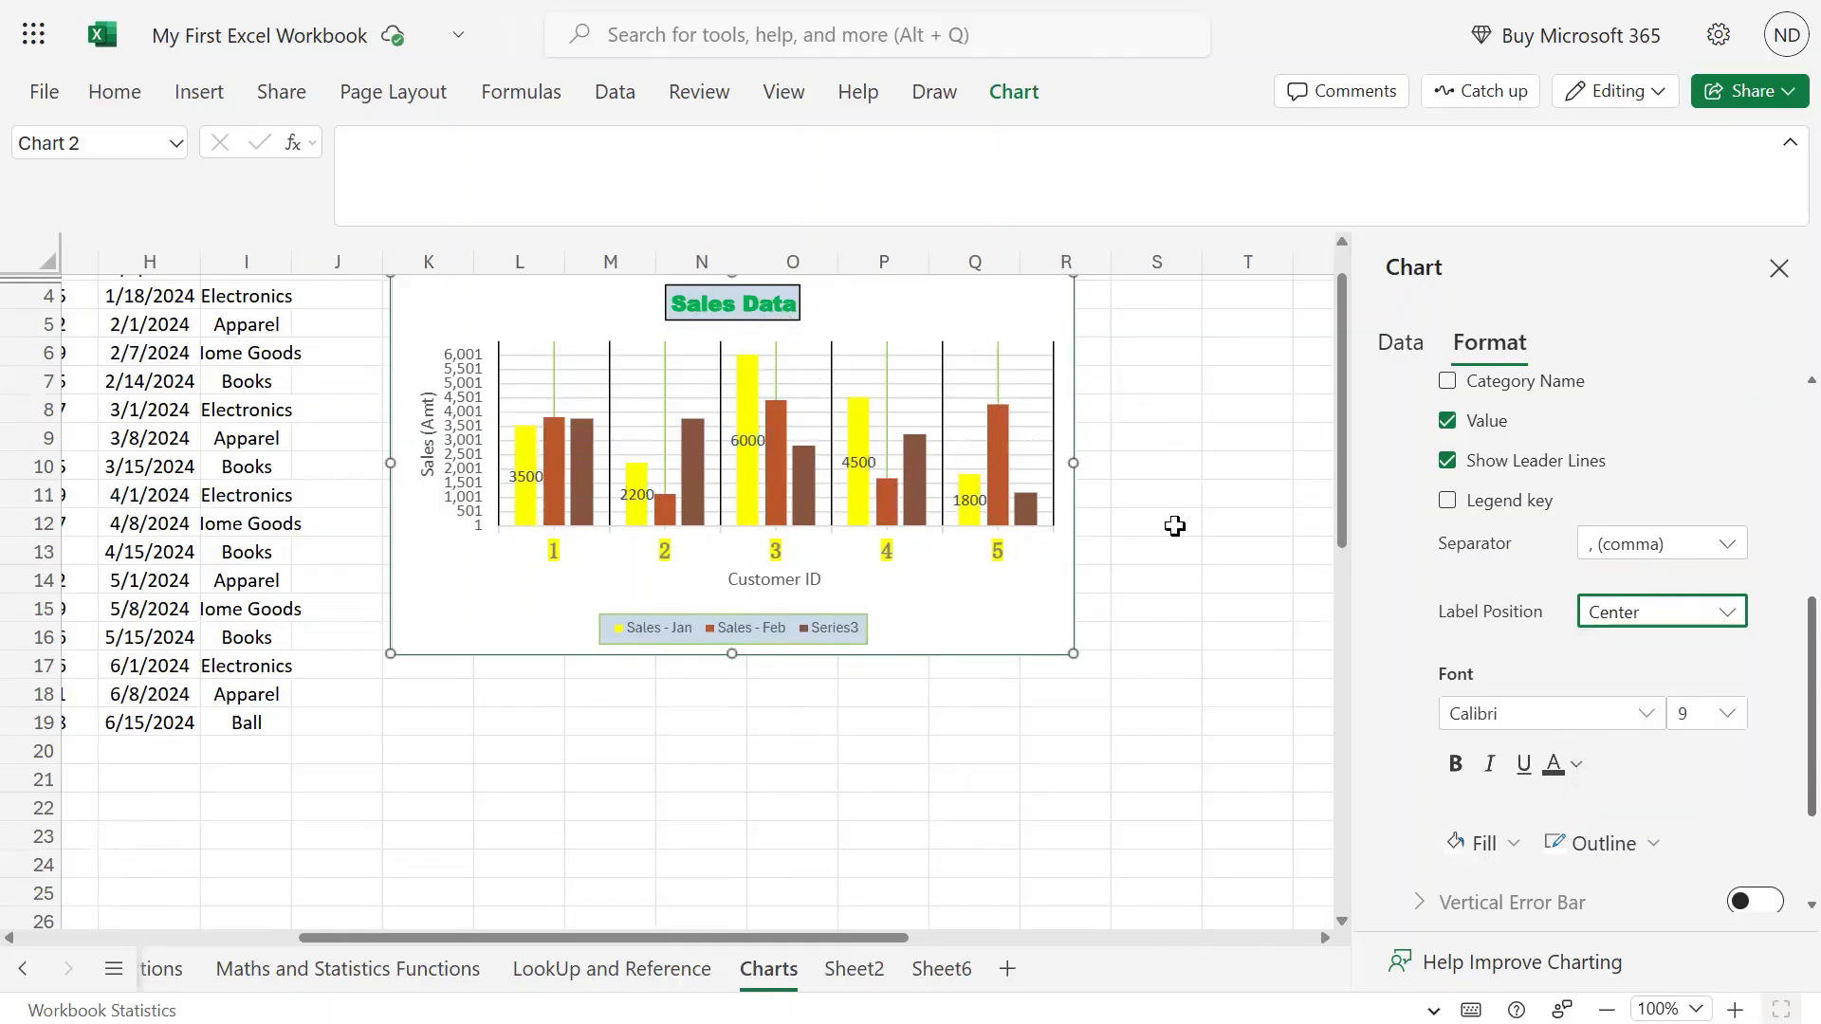
click(1729, 607)
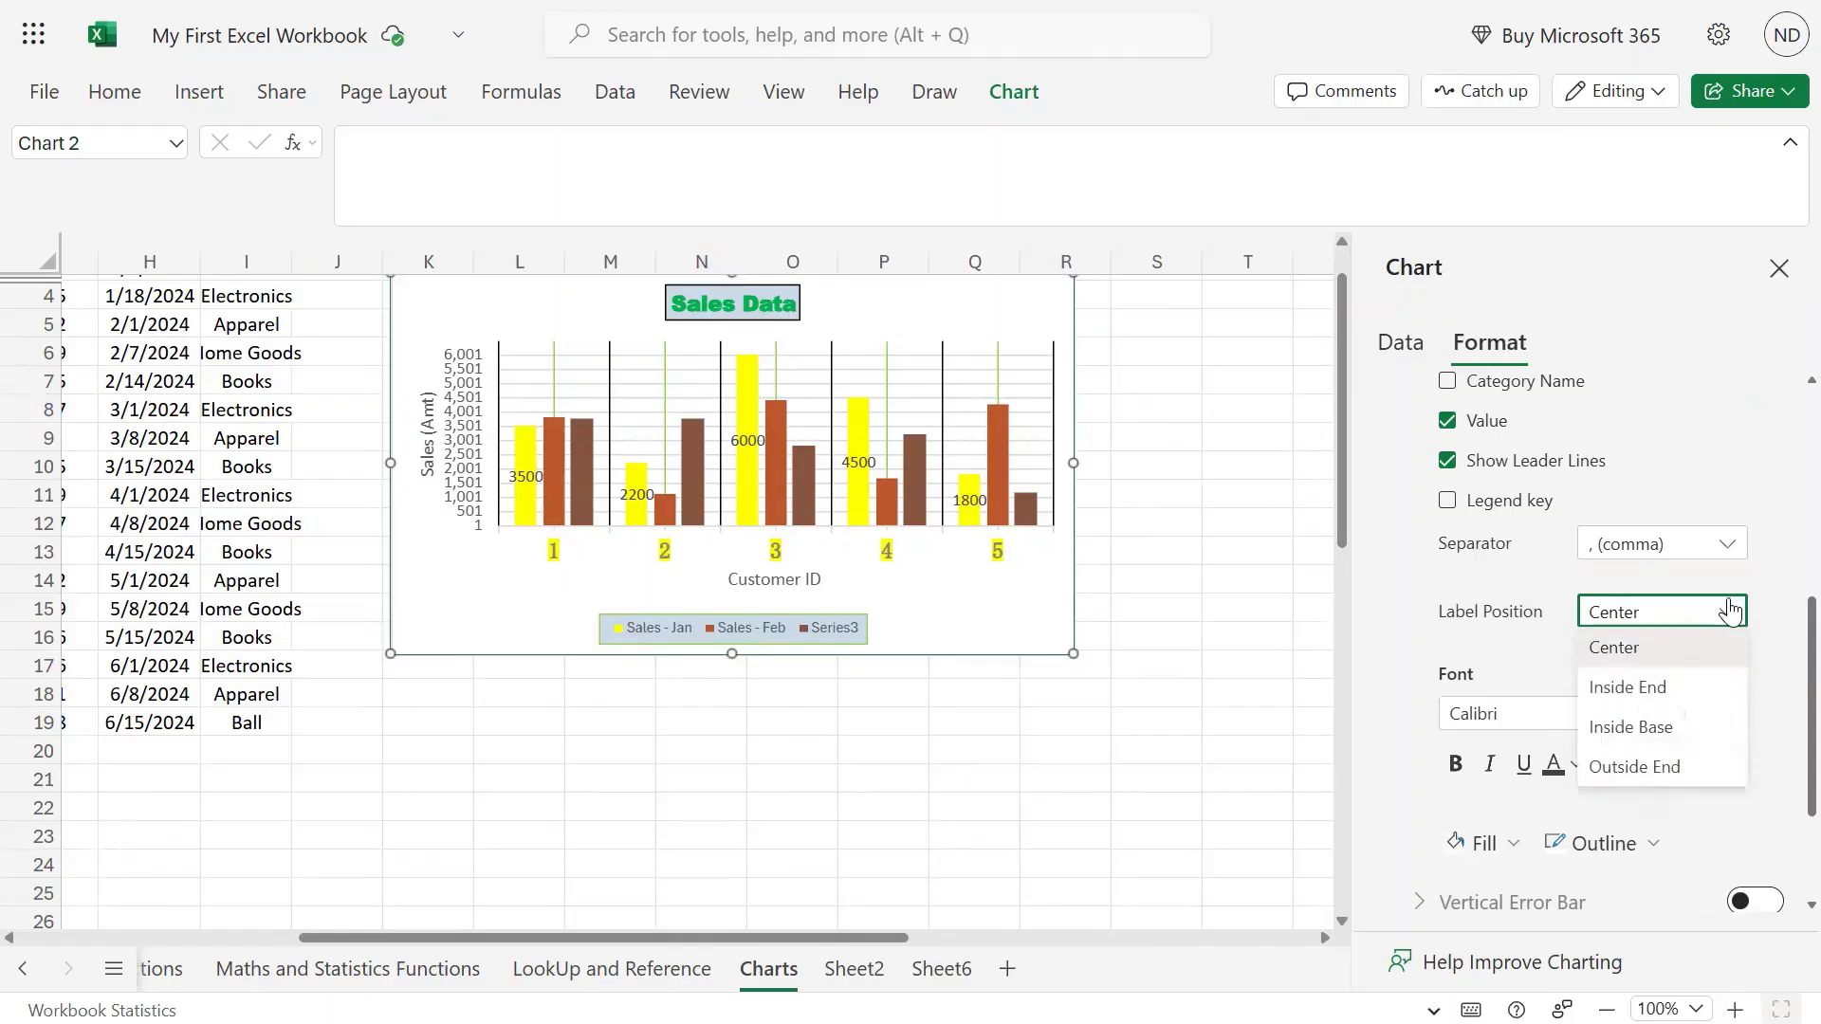
click(1665, 689)
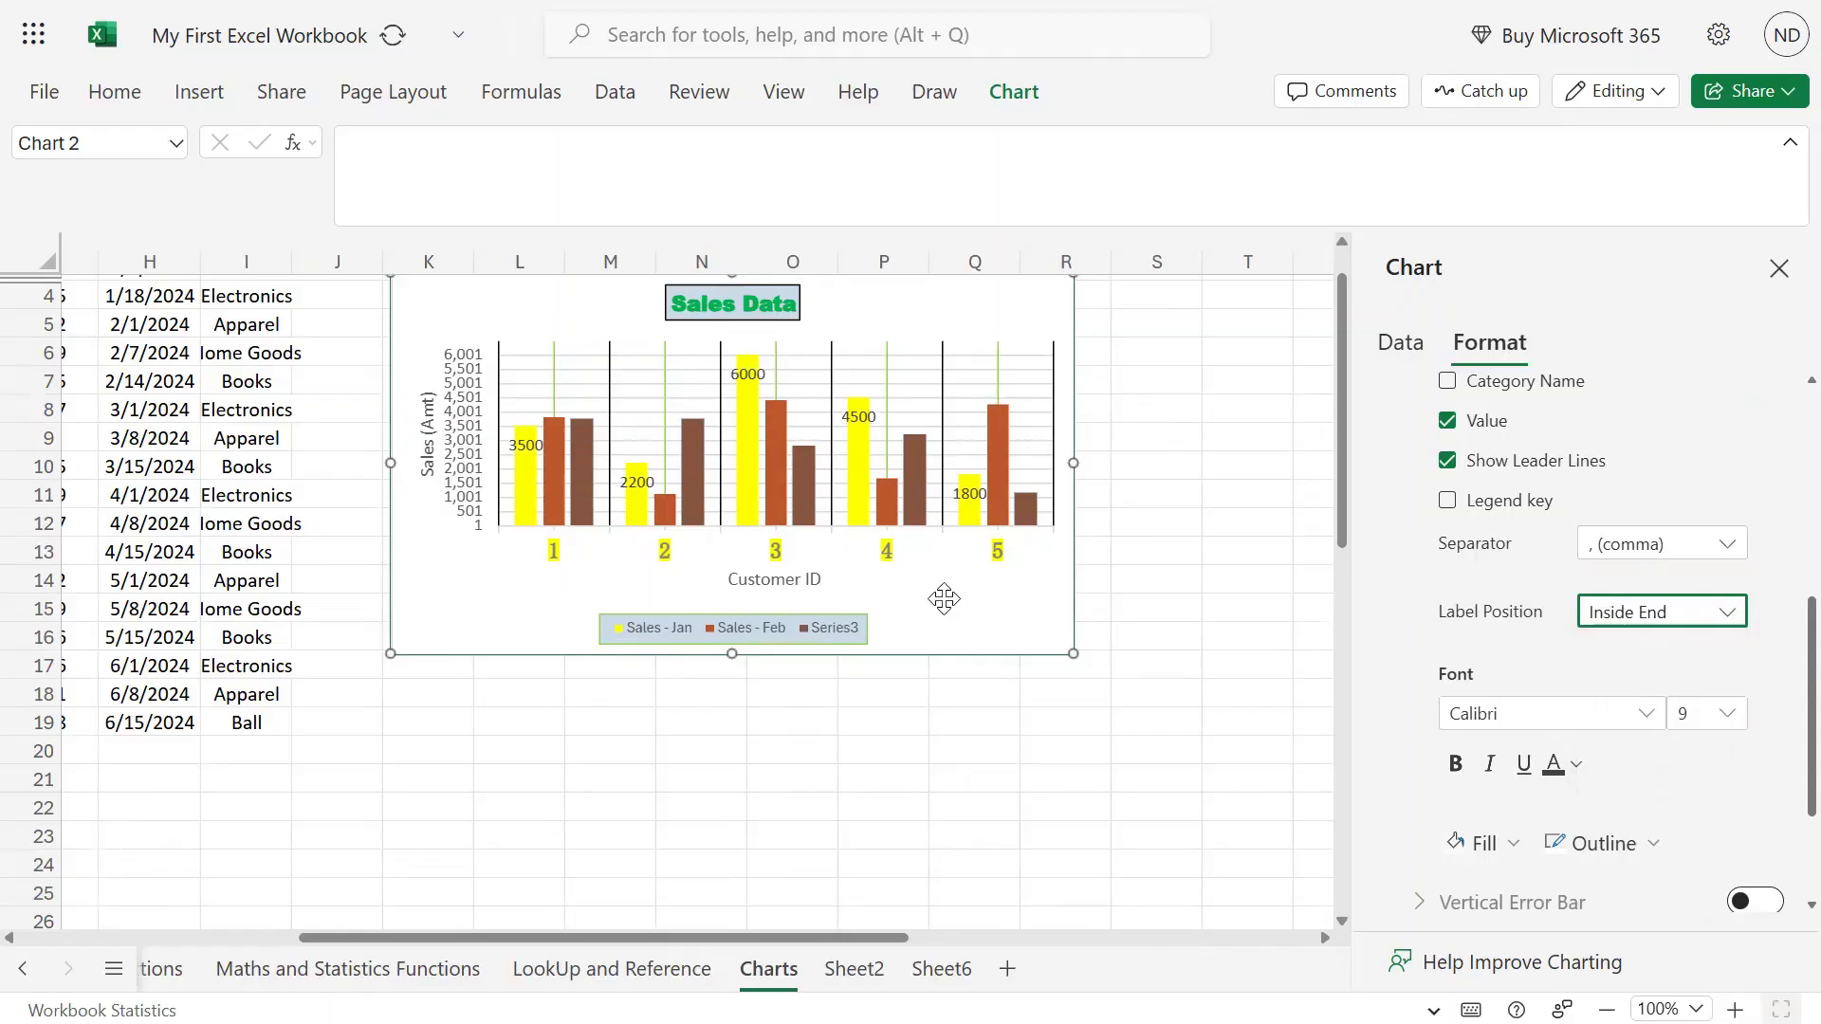
mouse_move(859, 436)
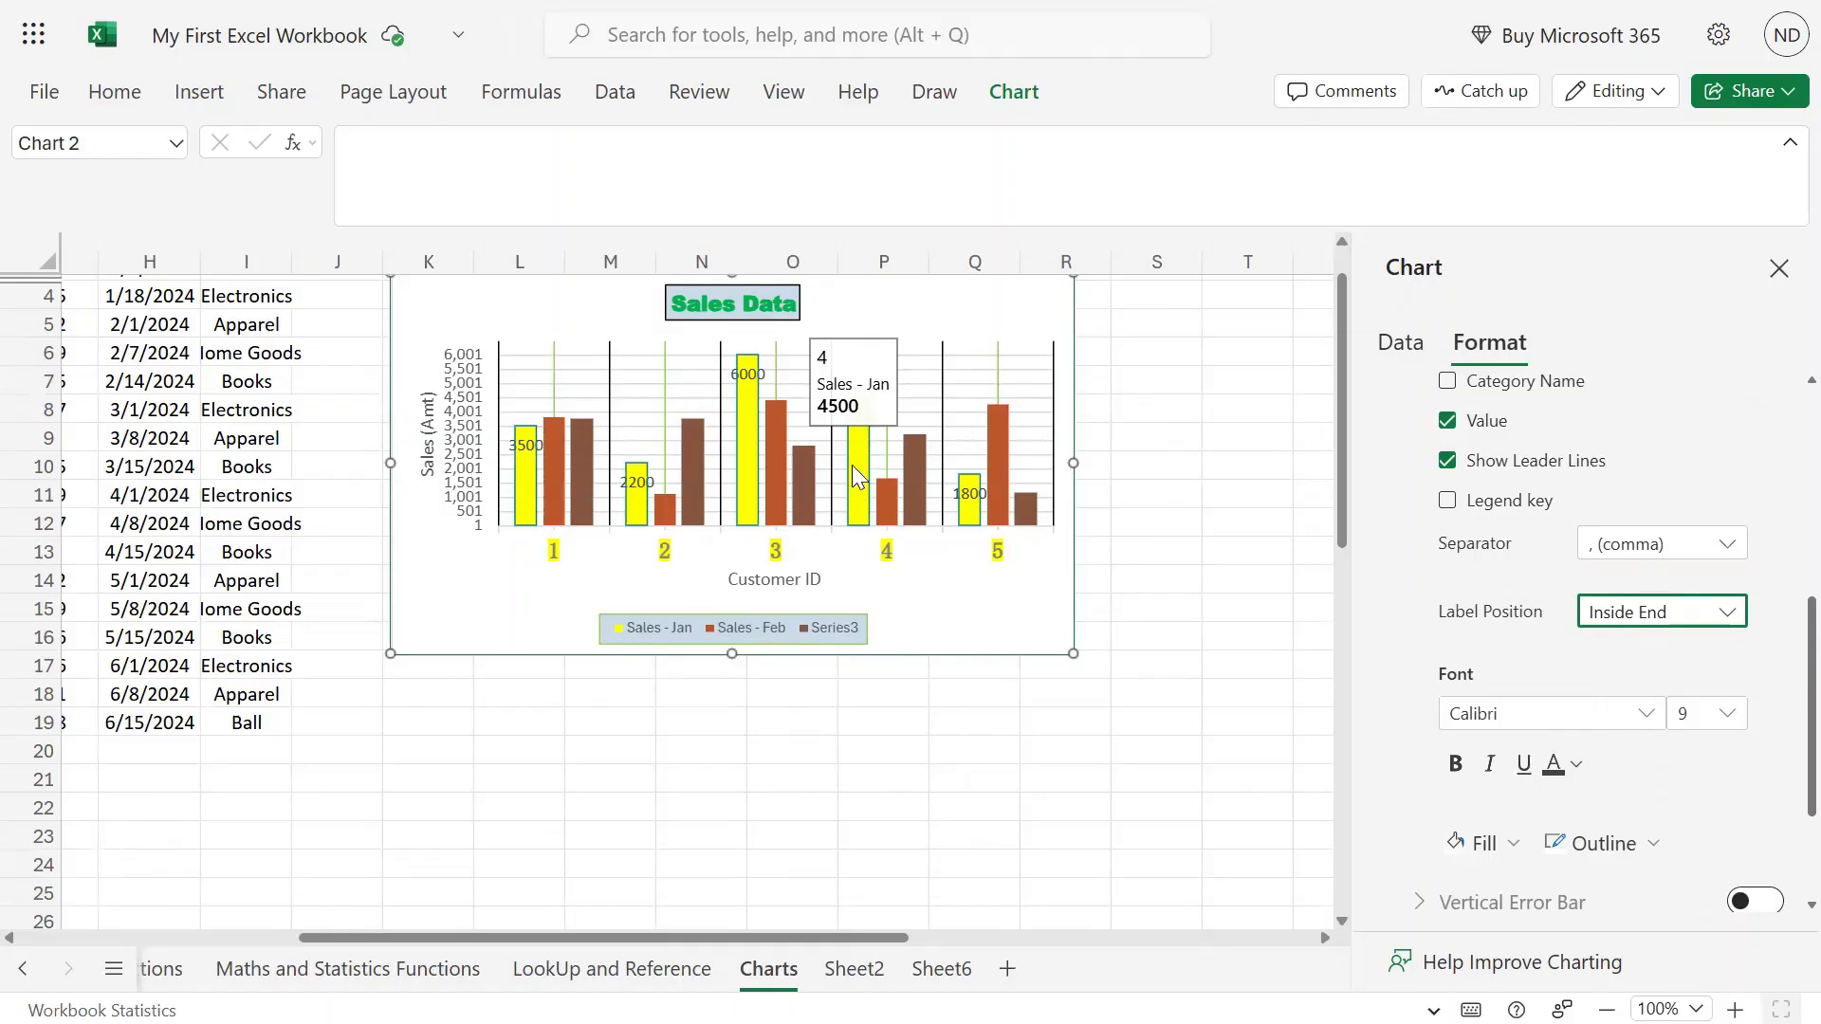
click(1716, 612)
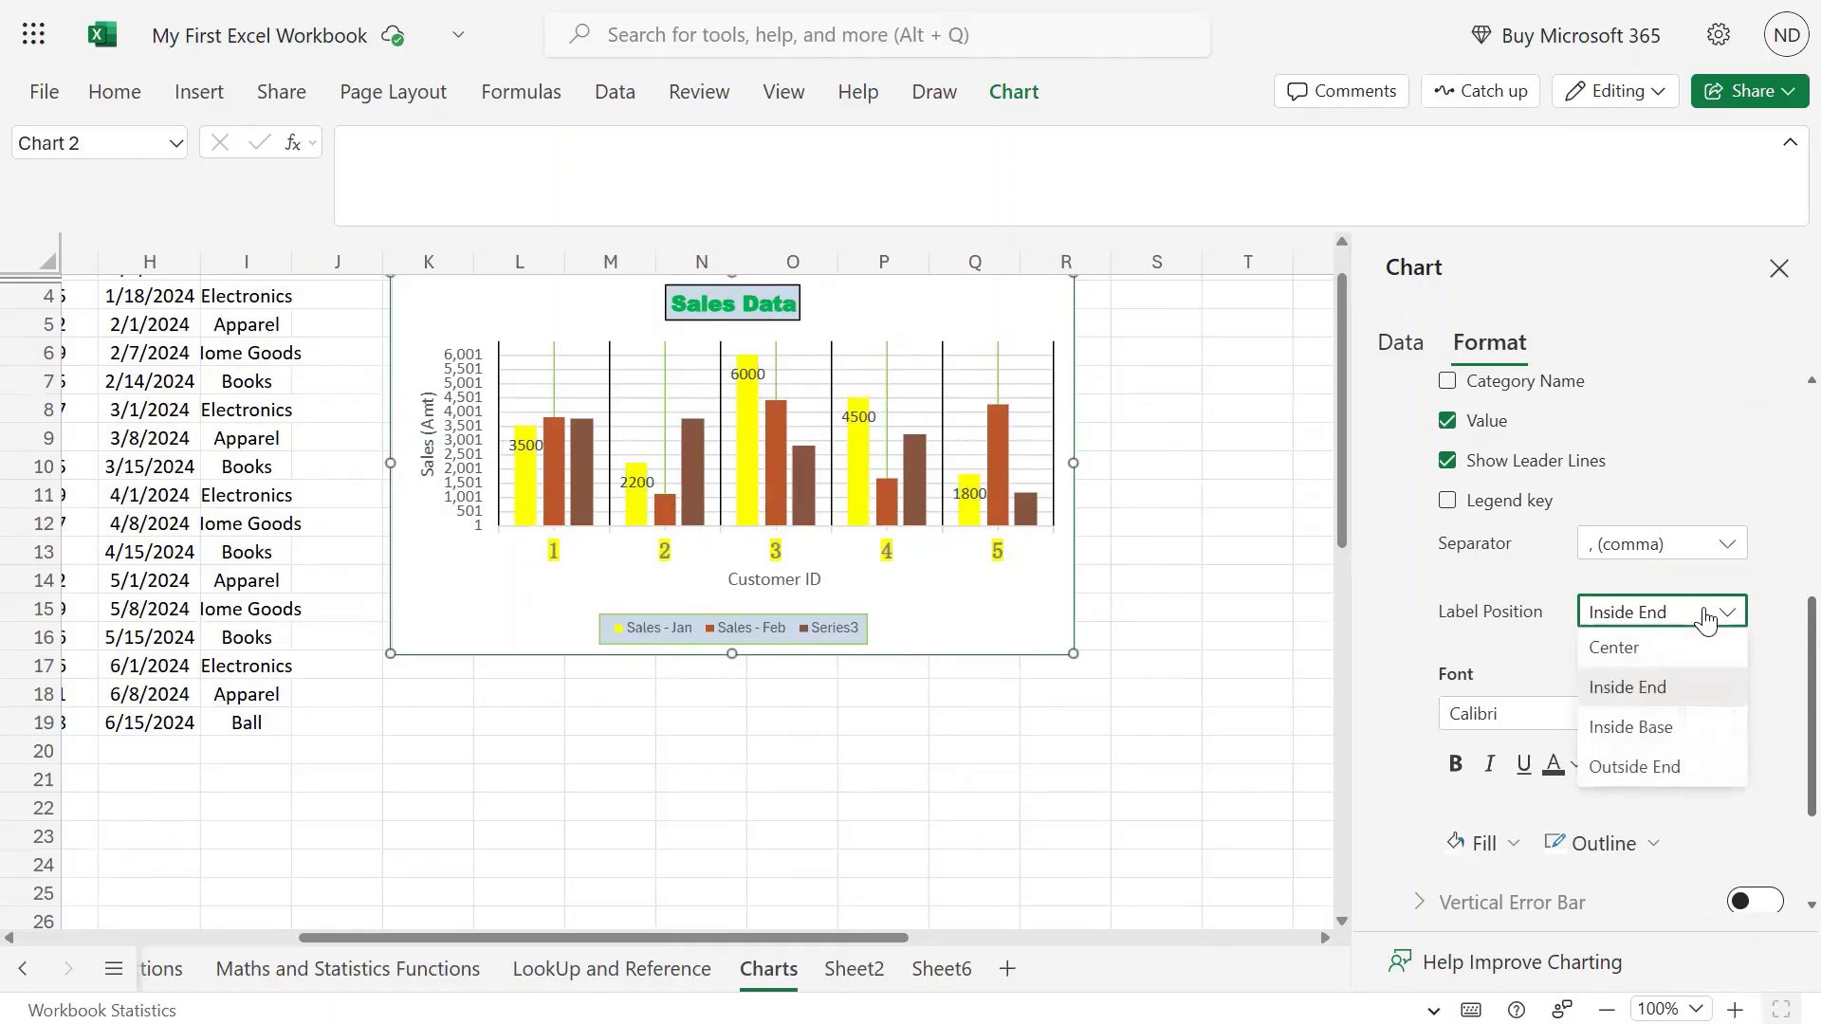
click(1680, 769)
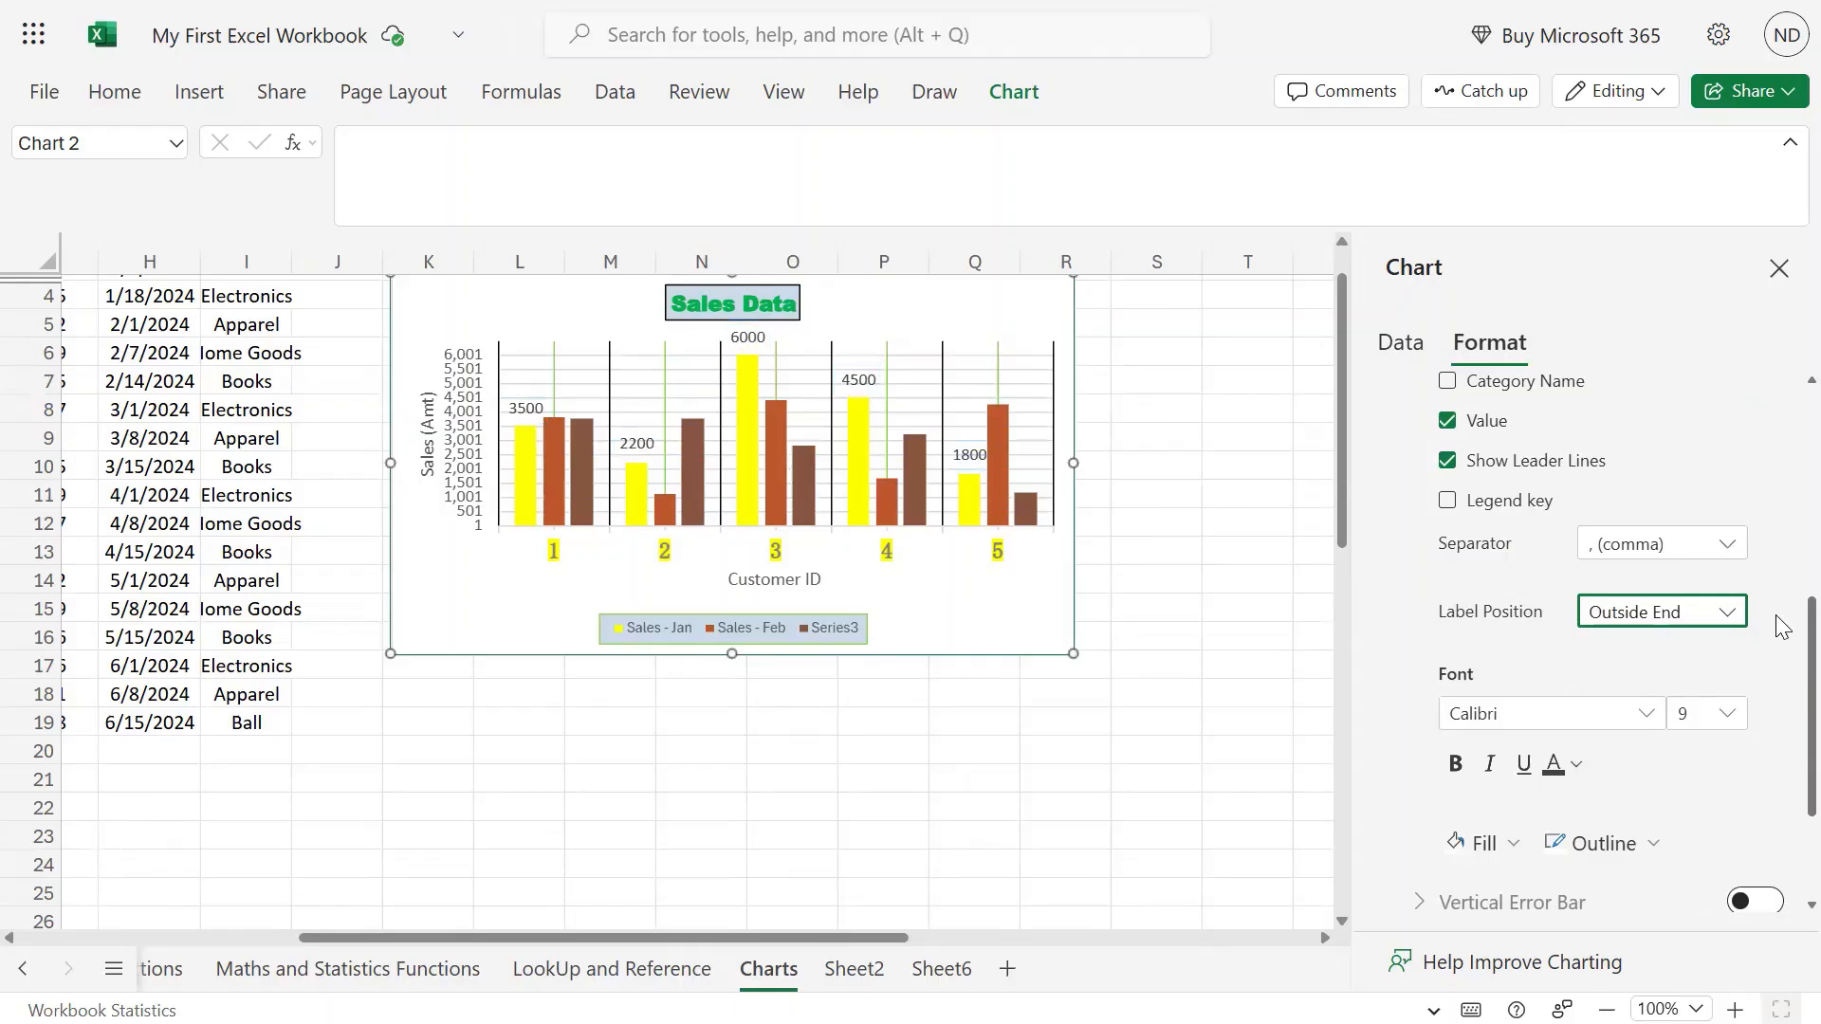
click(1713, 611)
click(1673, 730)
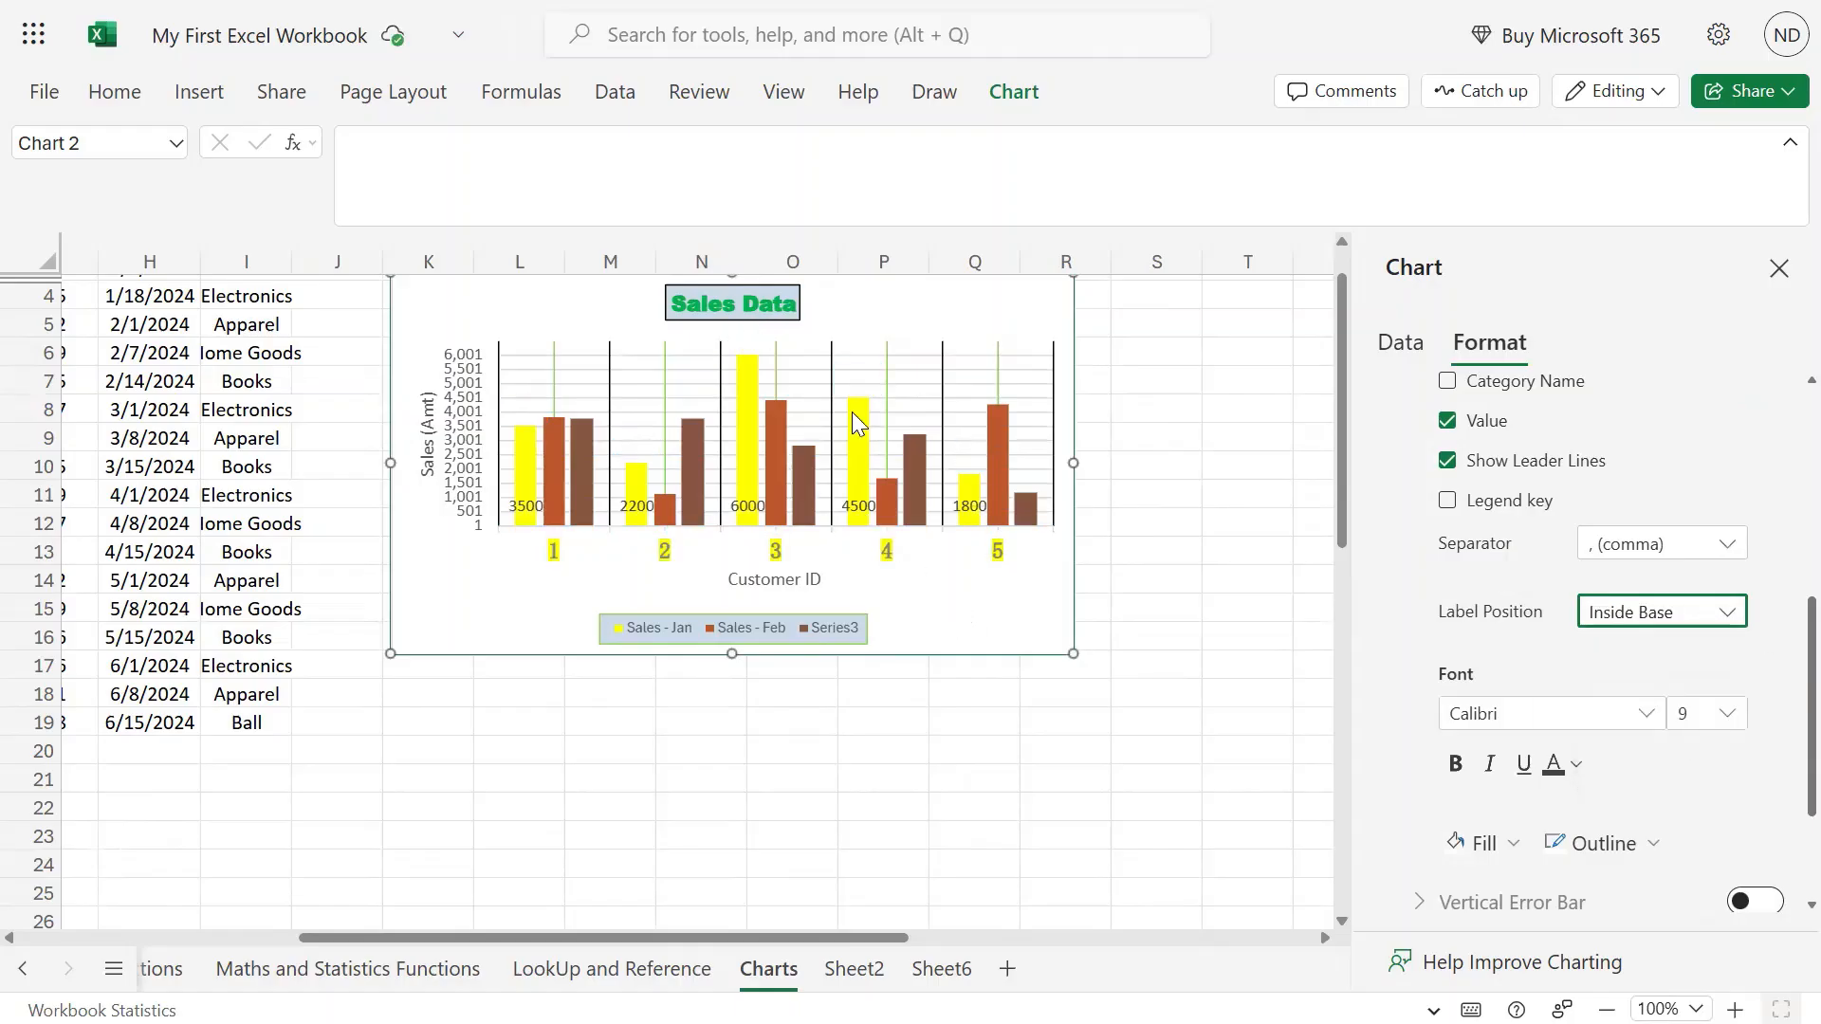
click(1732, 612)
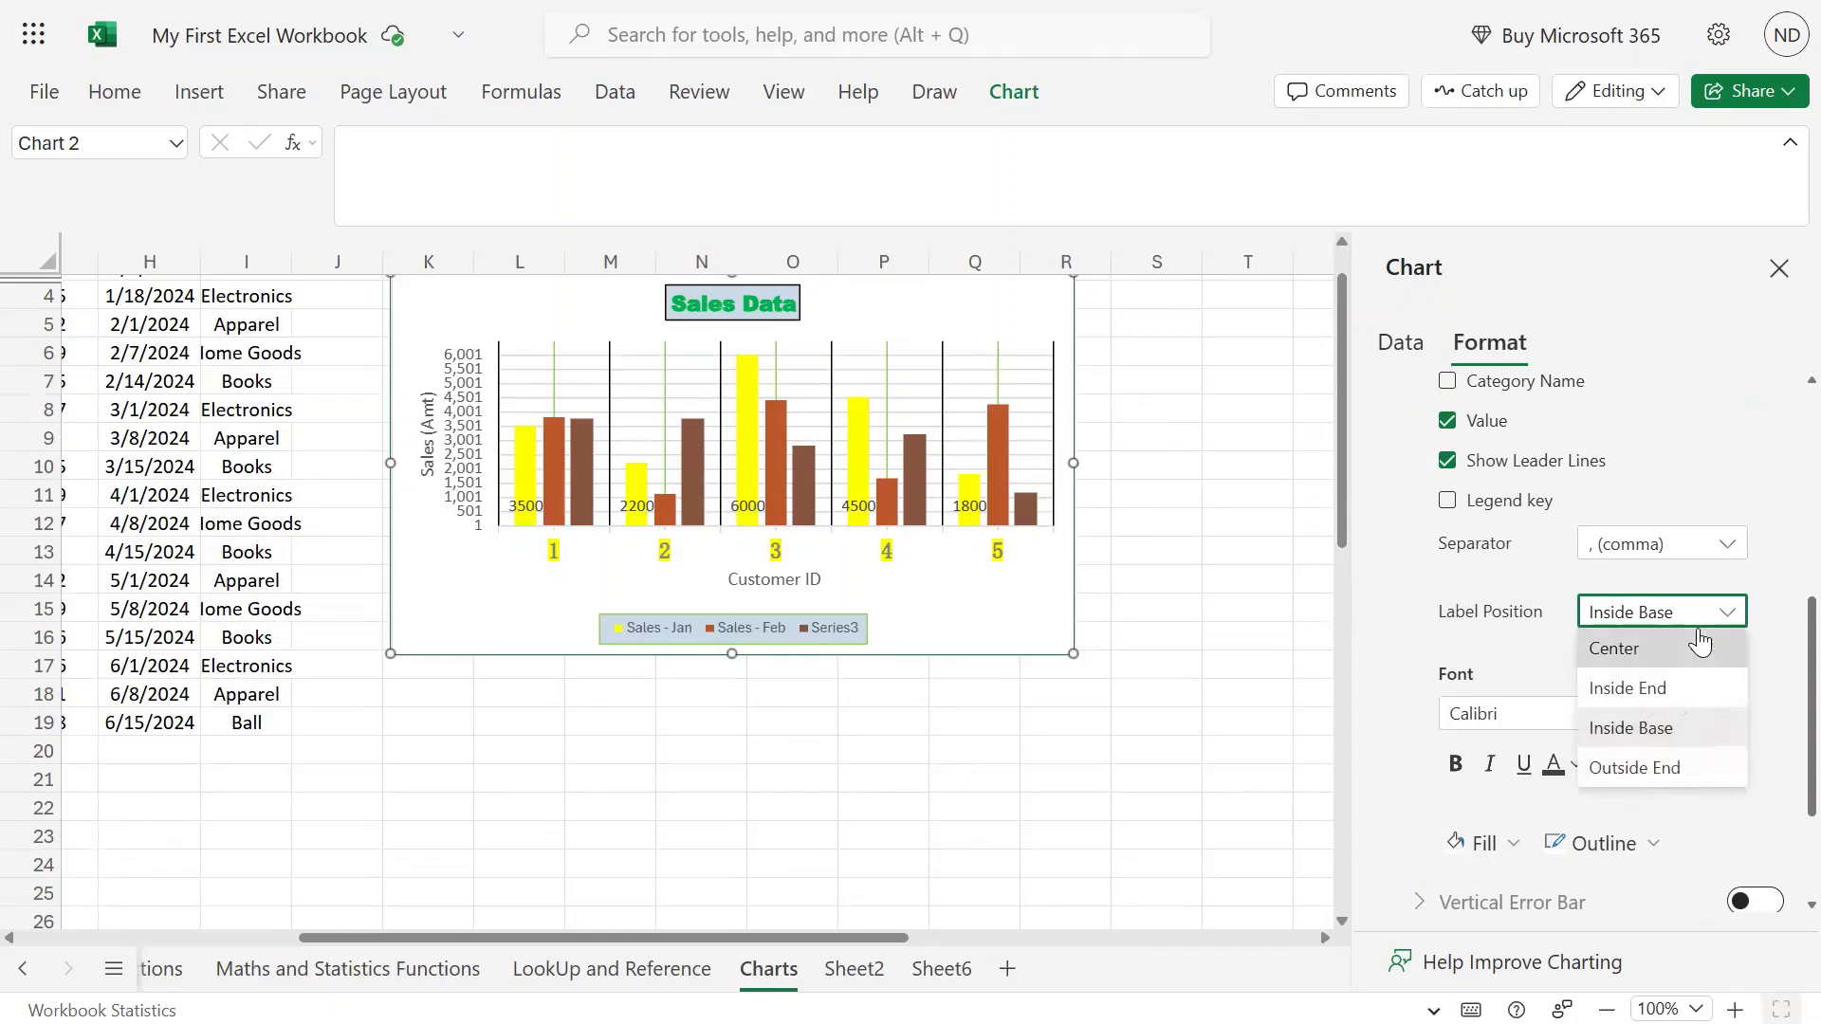
click(1671, 770)
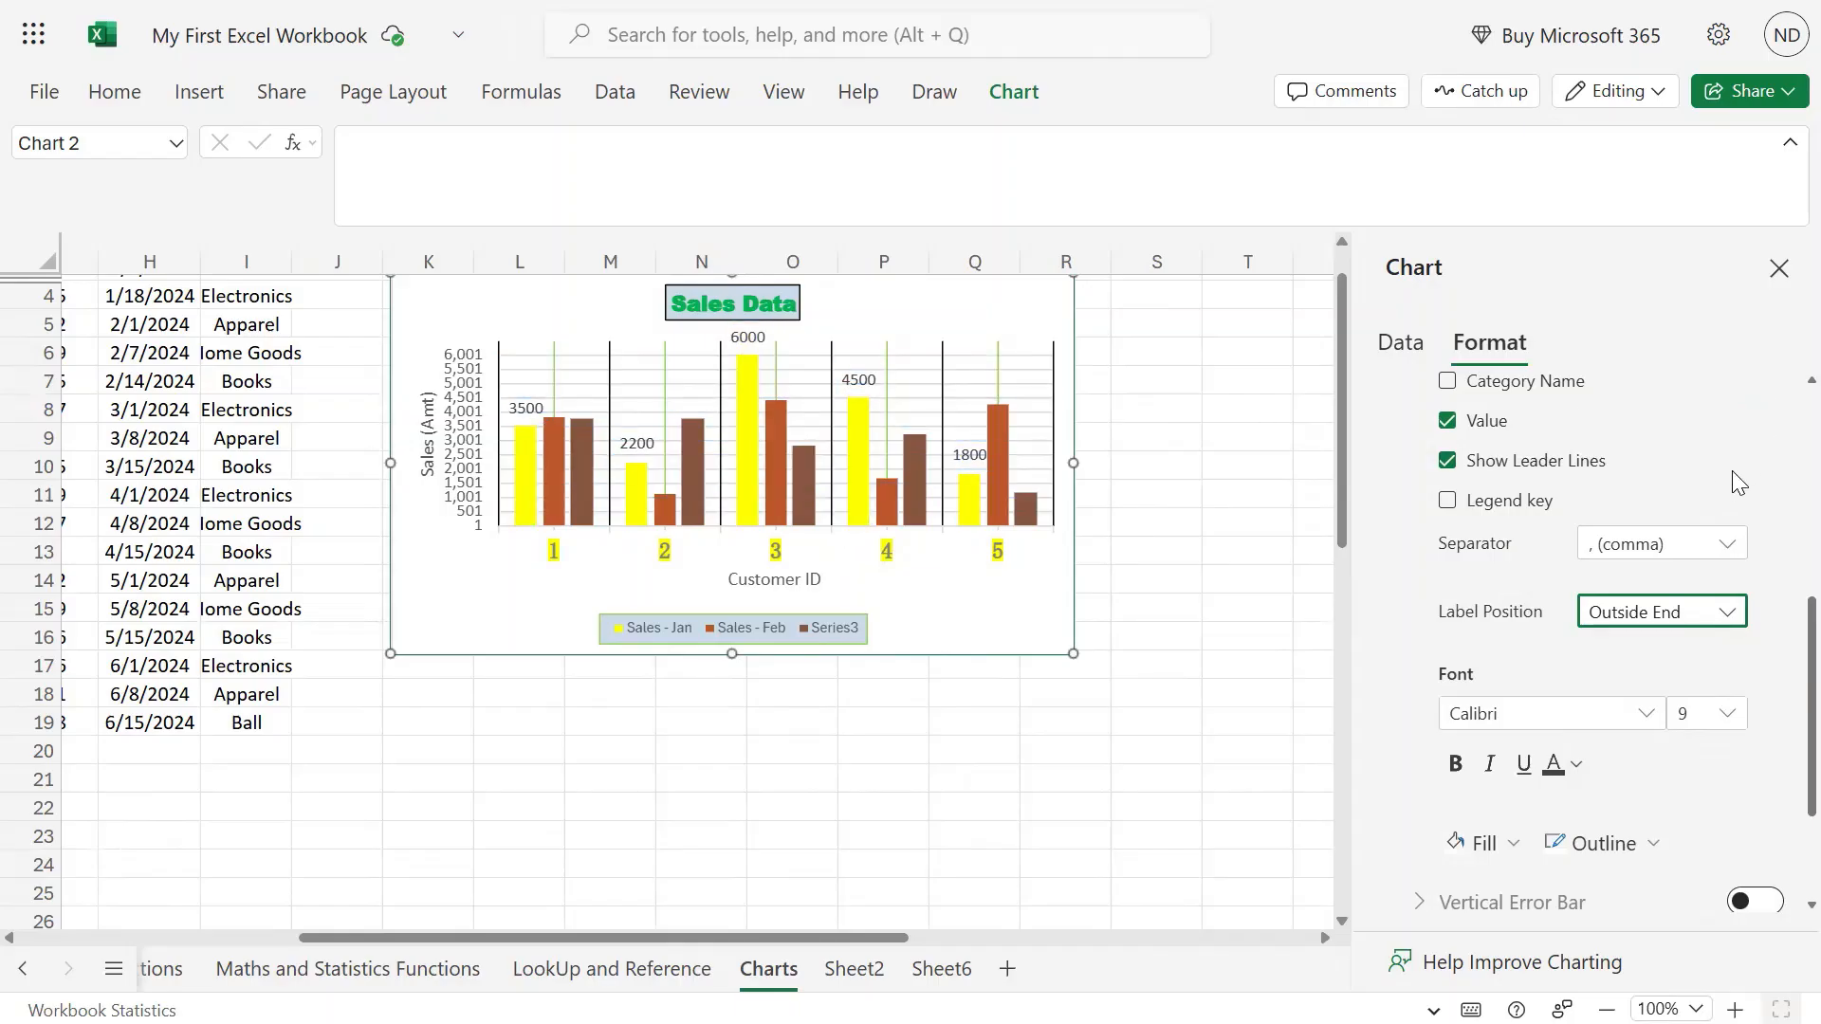
Set the Sales - Jan data label font size to 8.
scroll(1736, 466, up, 5)
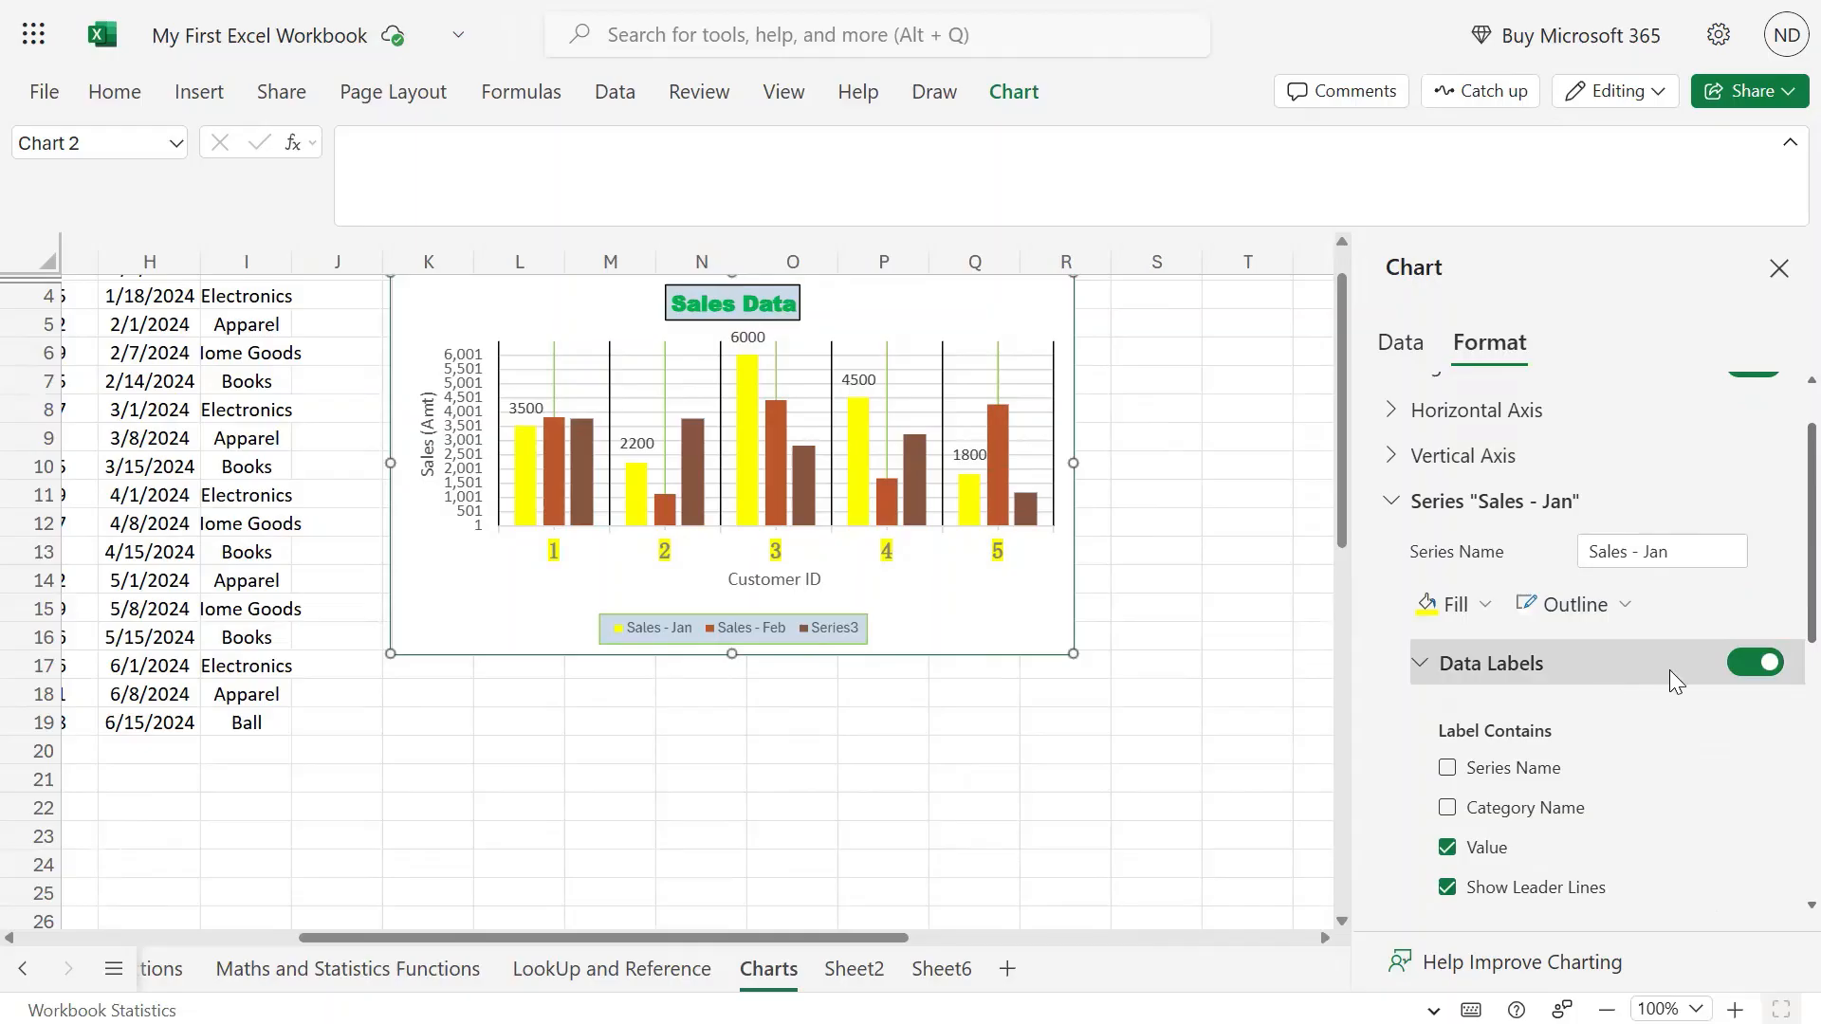
scroll(1670, 670, down, 6)
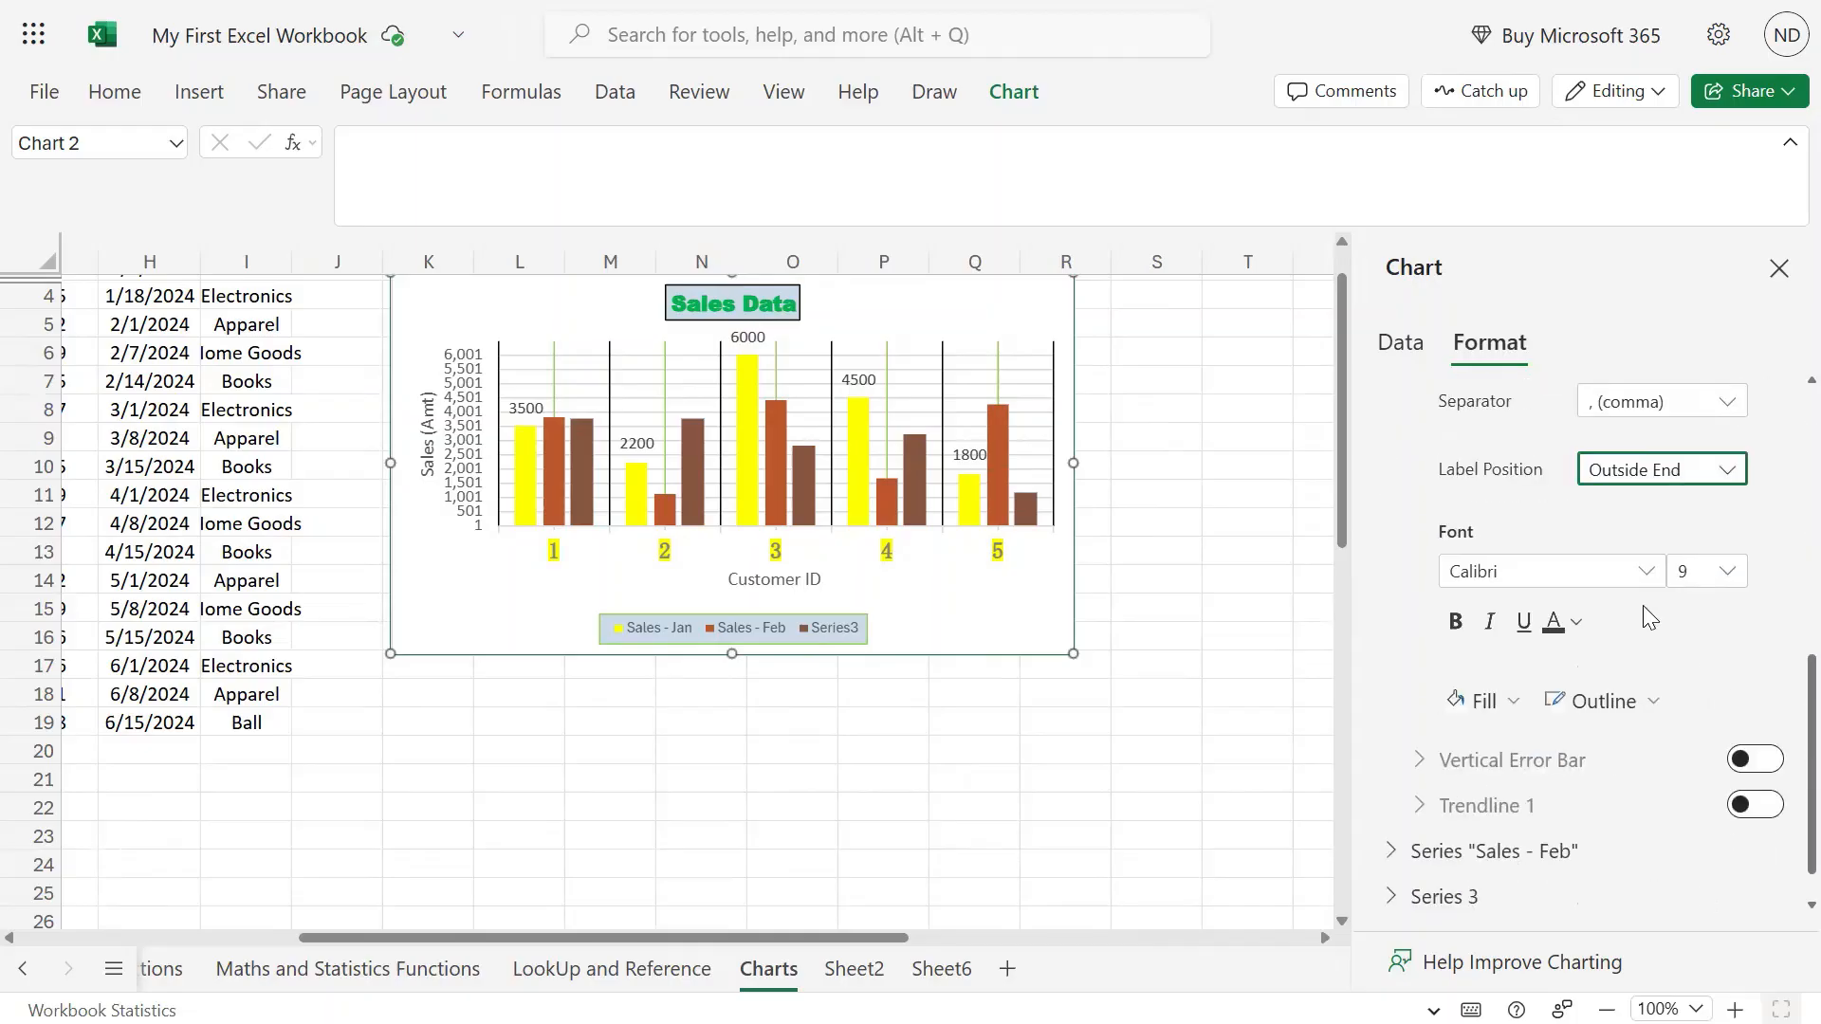
click(1641, 569)
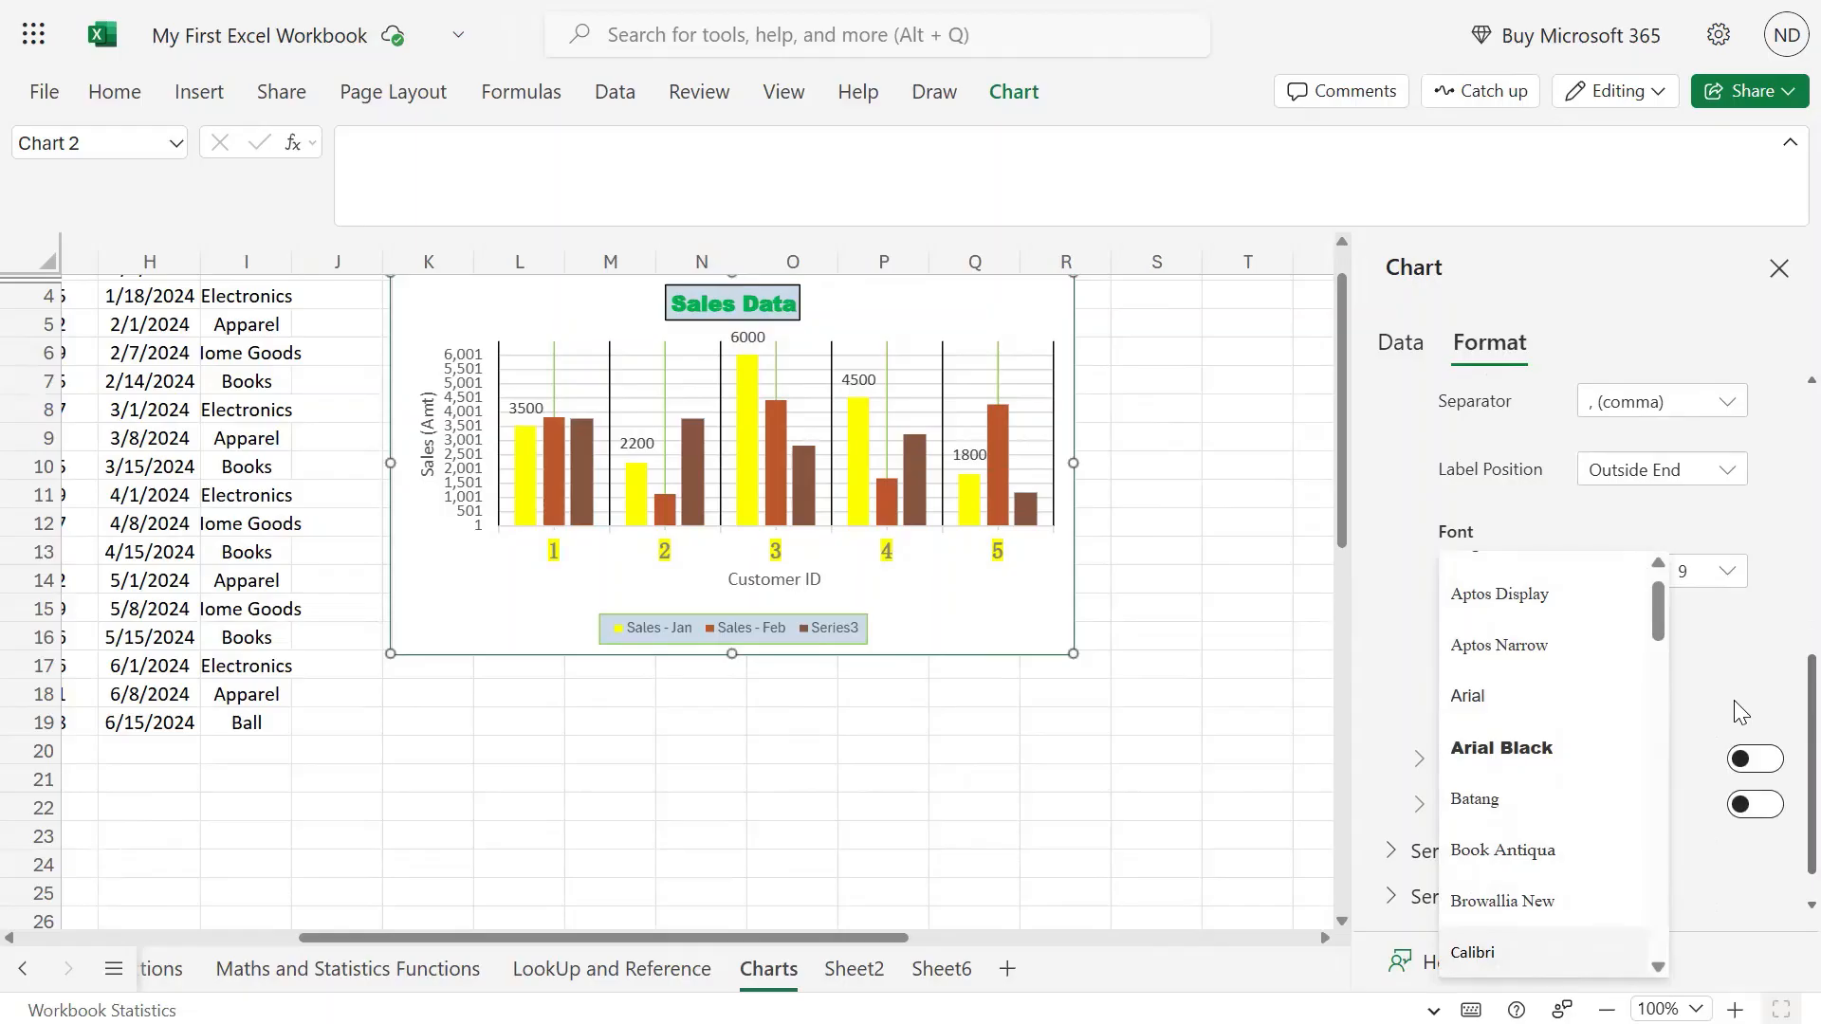
click(1728, 571)
click(1728, 571)
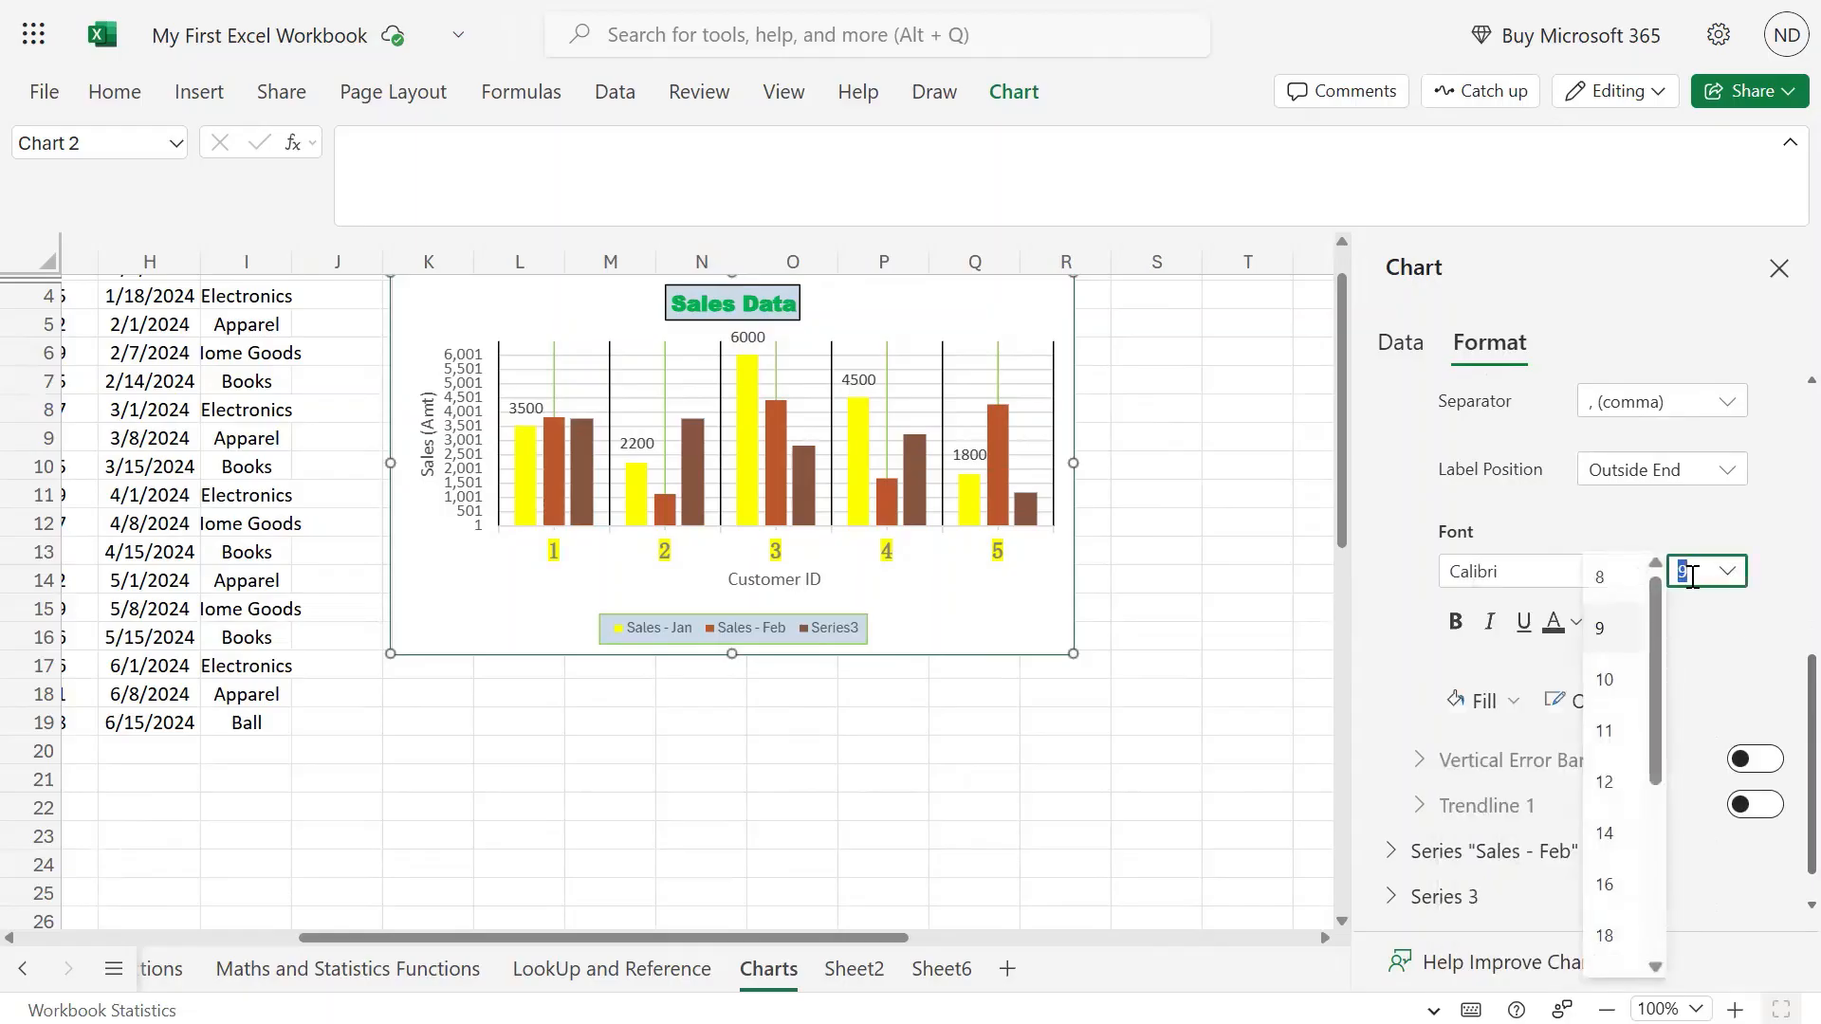
click(1628, 577)
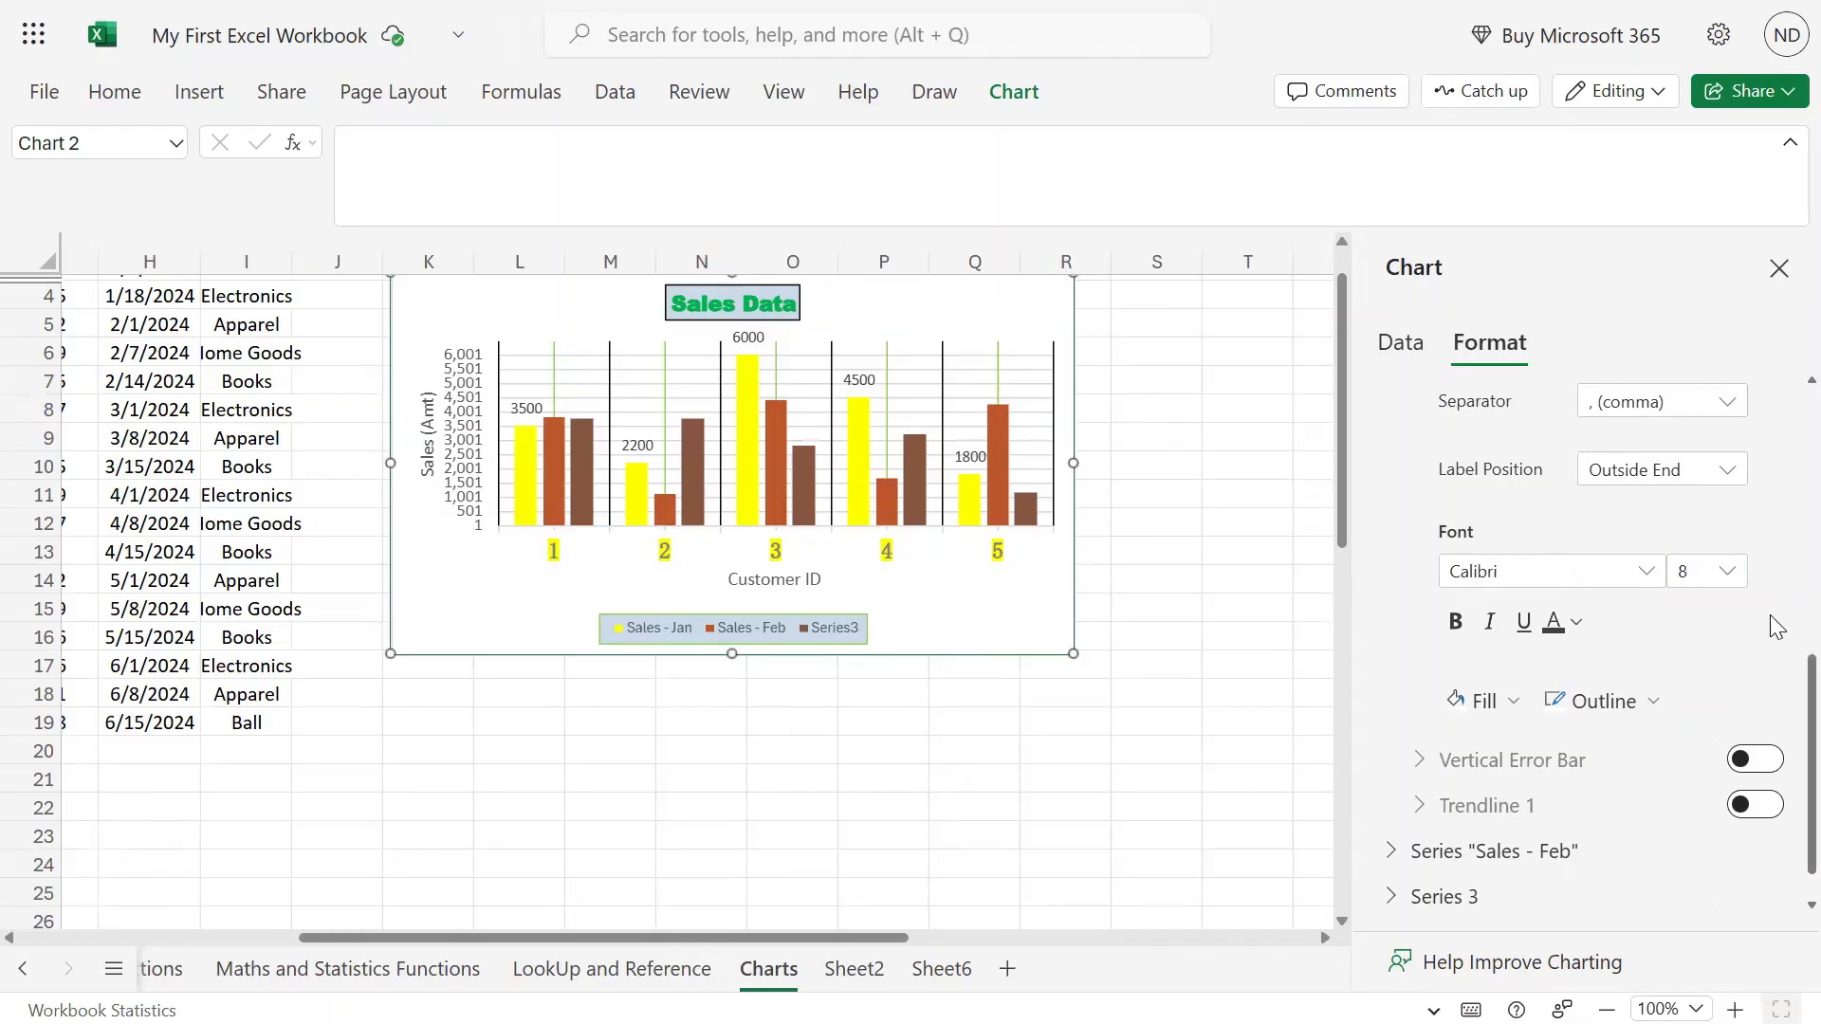
Give the Sales - Jan data labels a light grey fill.
scroll(1781, 581, up, 5)
scroll(1760, 633, down, 4)
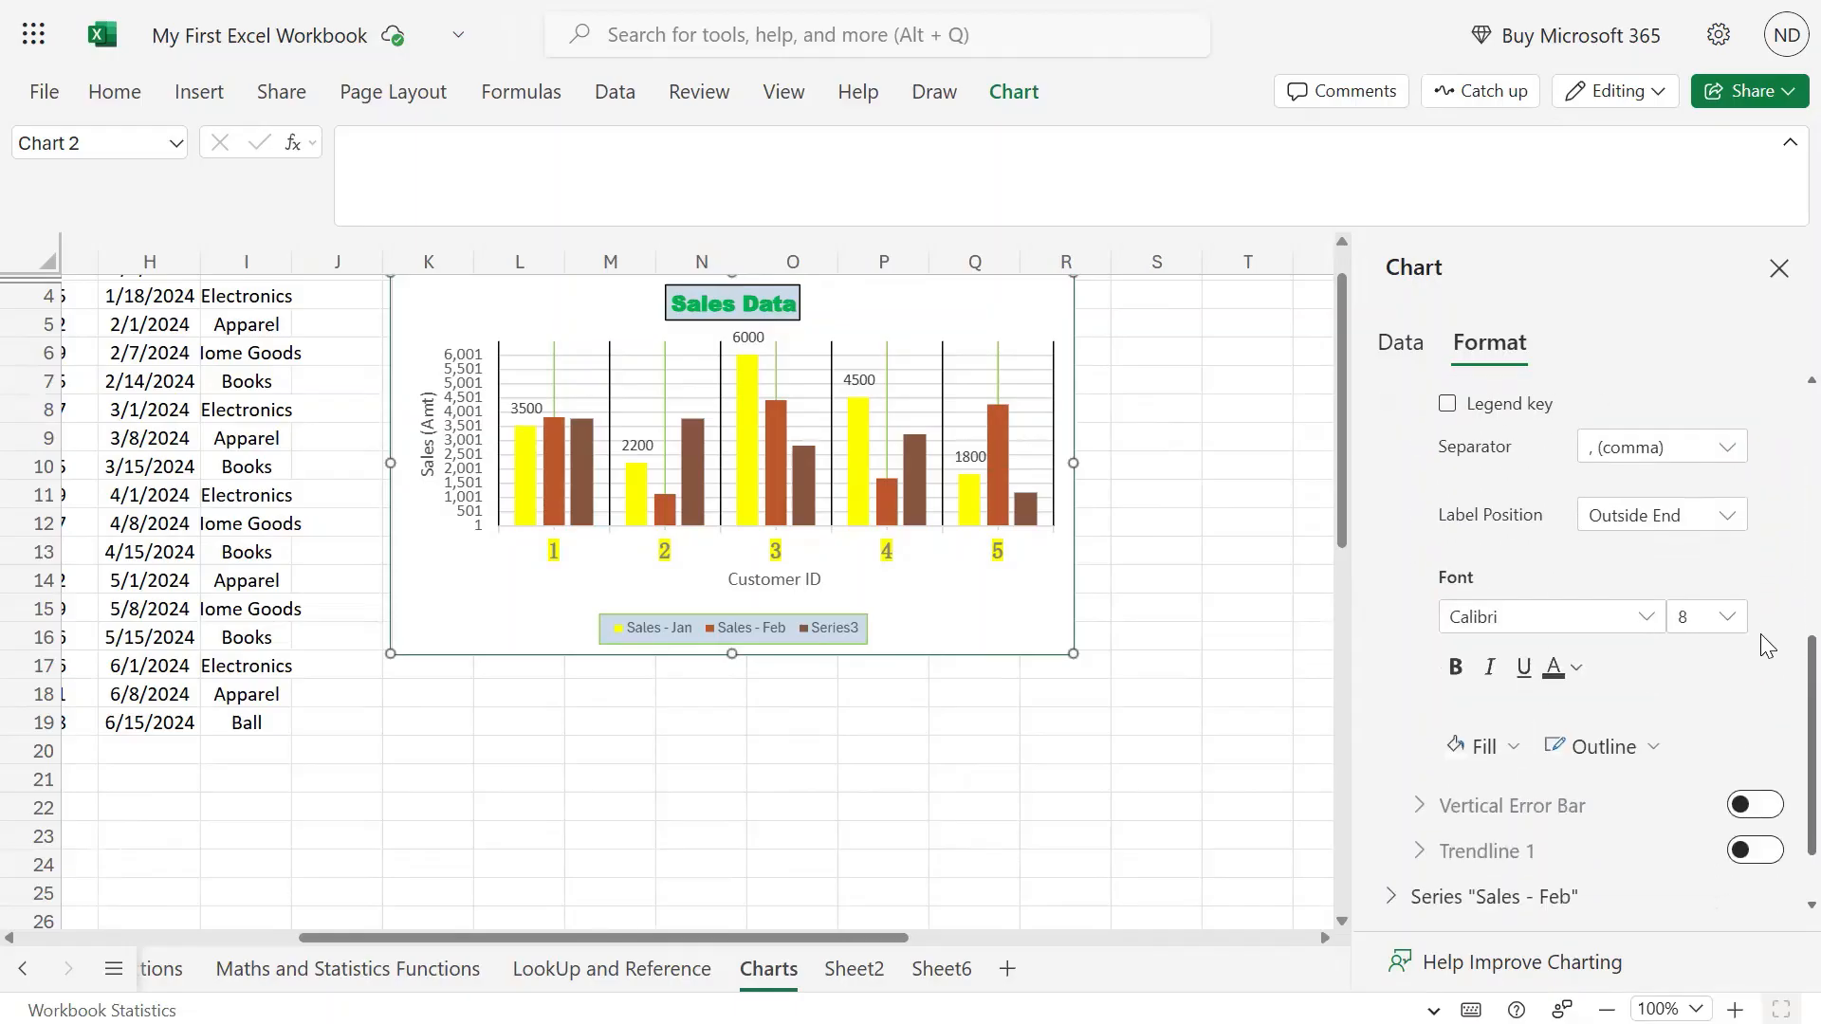
scroll(1760, 633, down, 1)
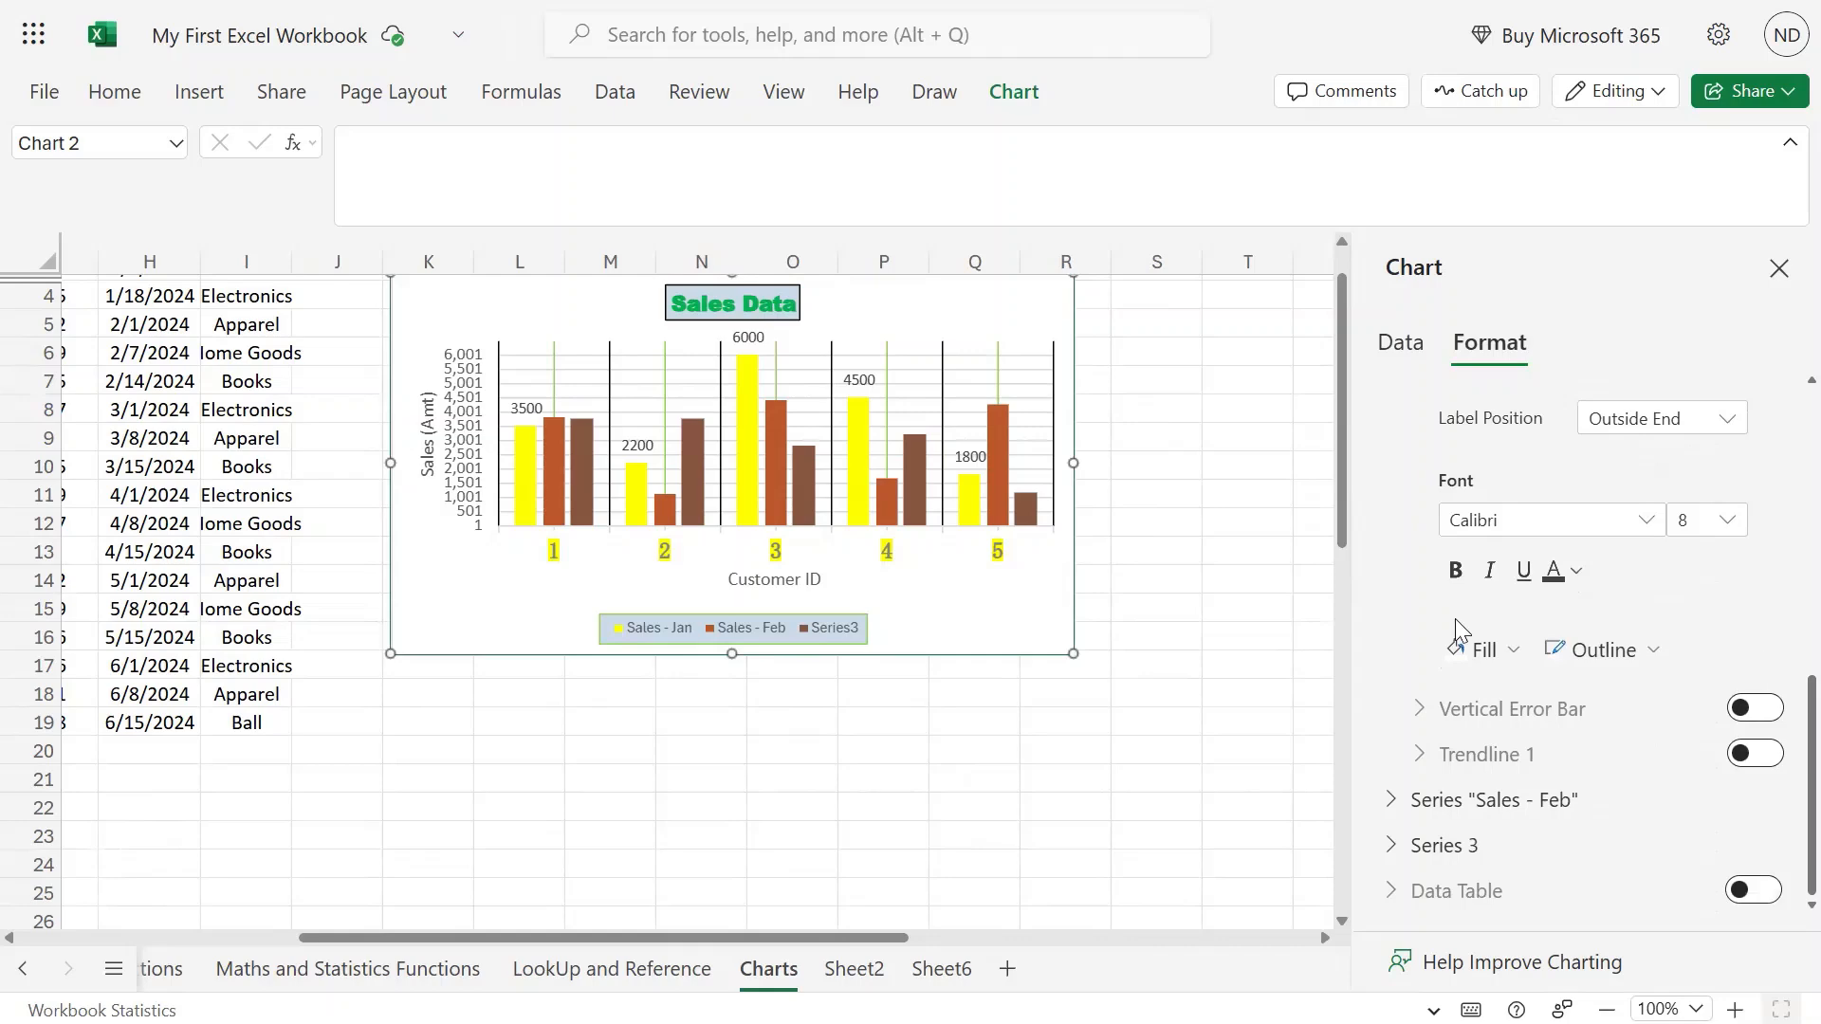
click(1515, 654)
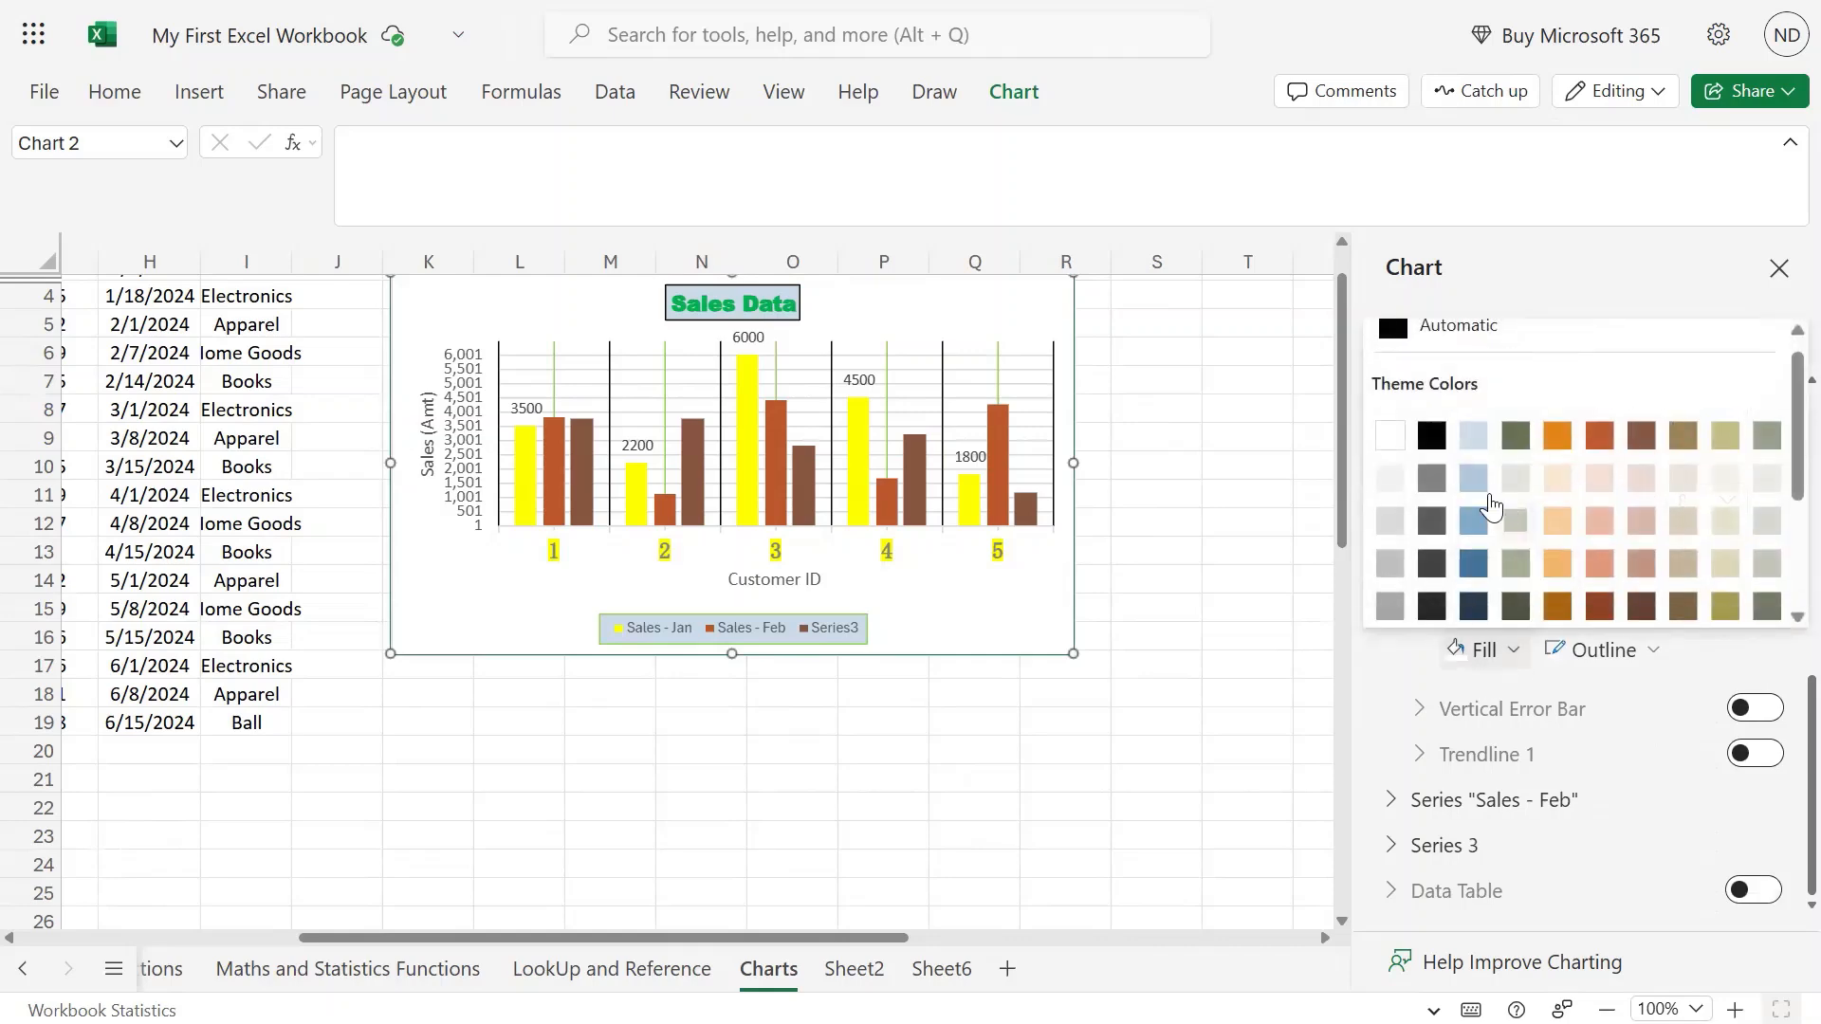
click(1392, 529)
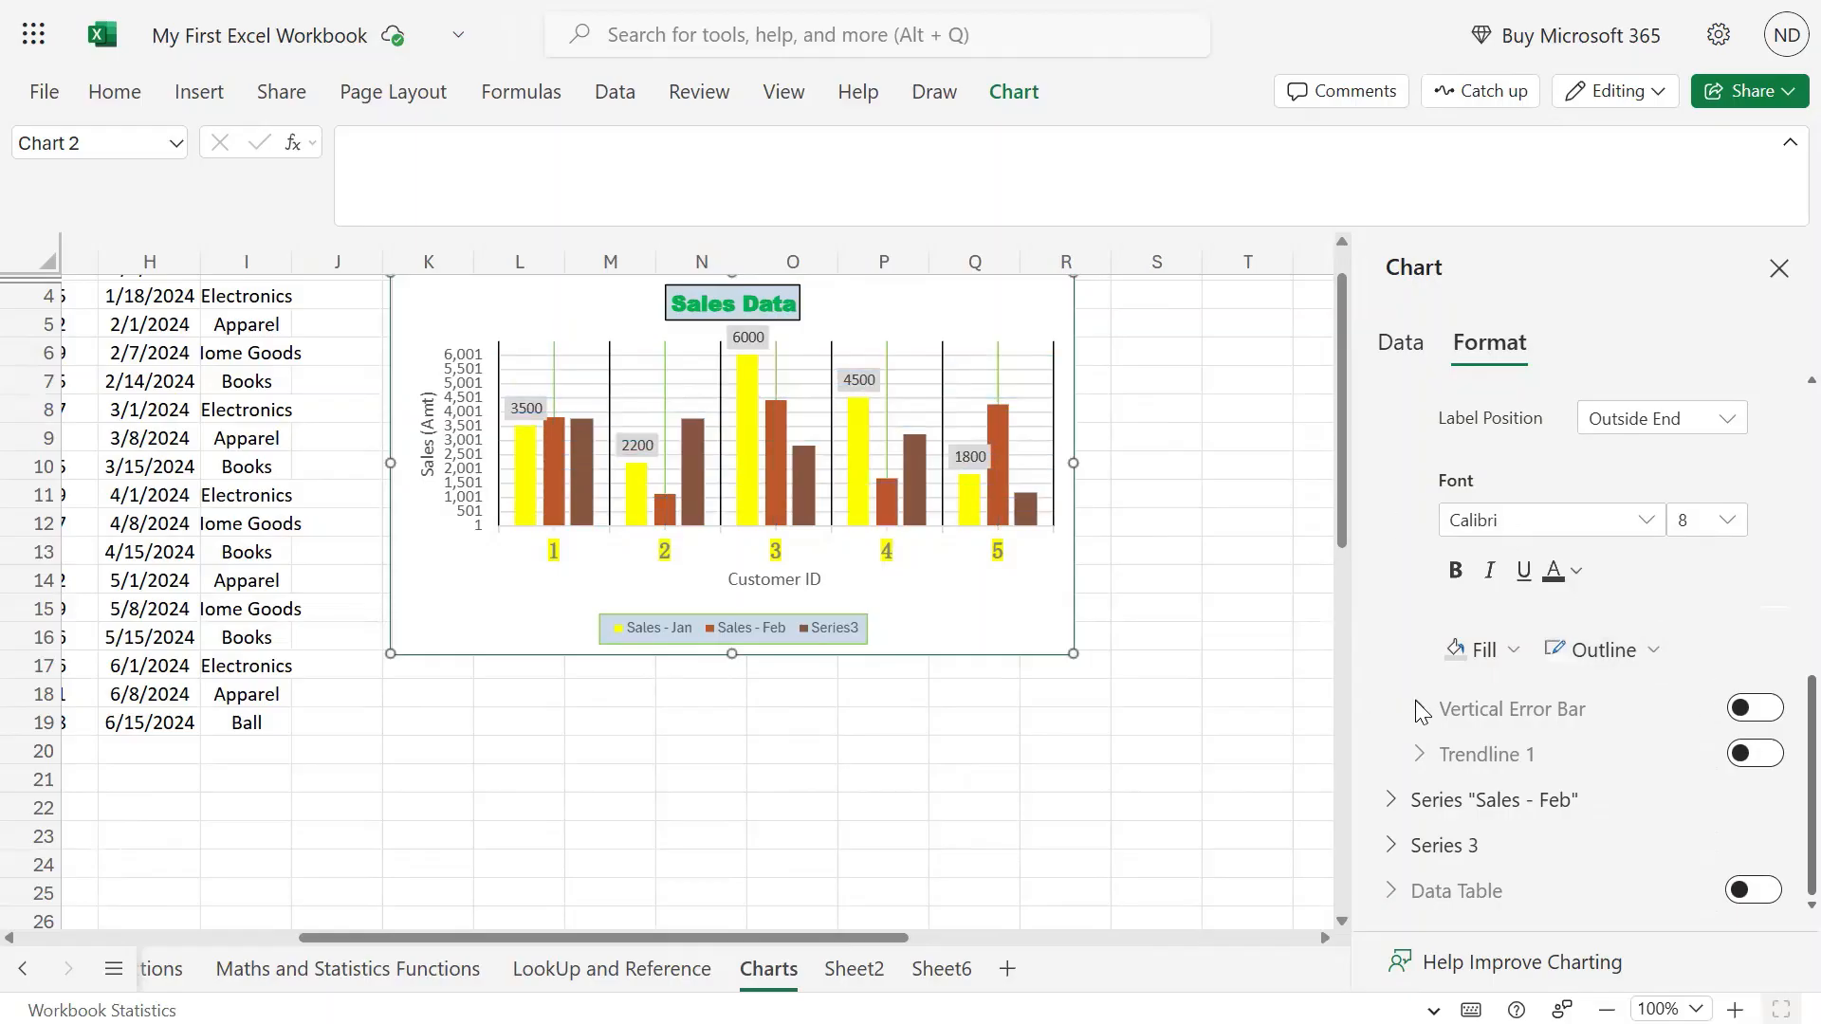
Add a trendline to Sales - Jan after briefly trying error bars.
click(1762, 710)
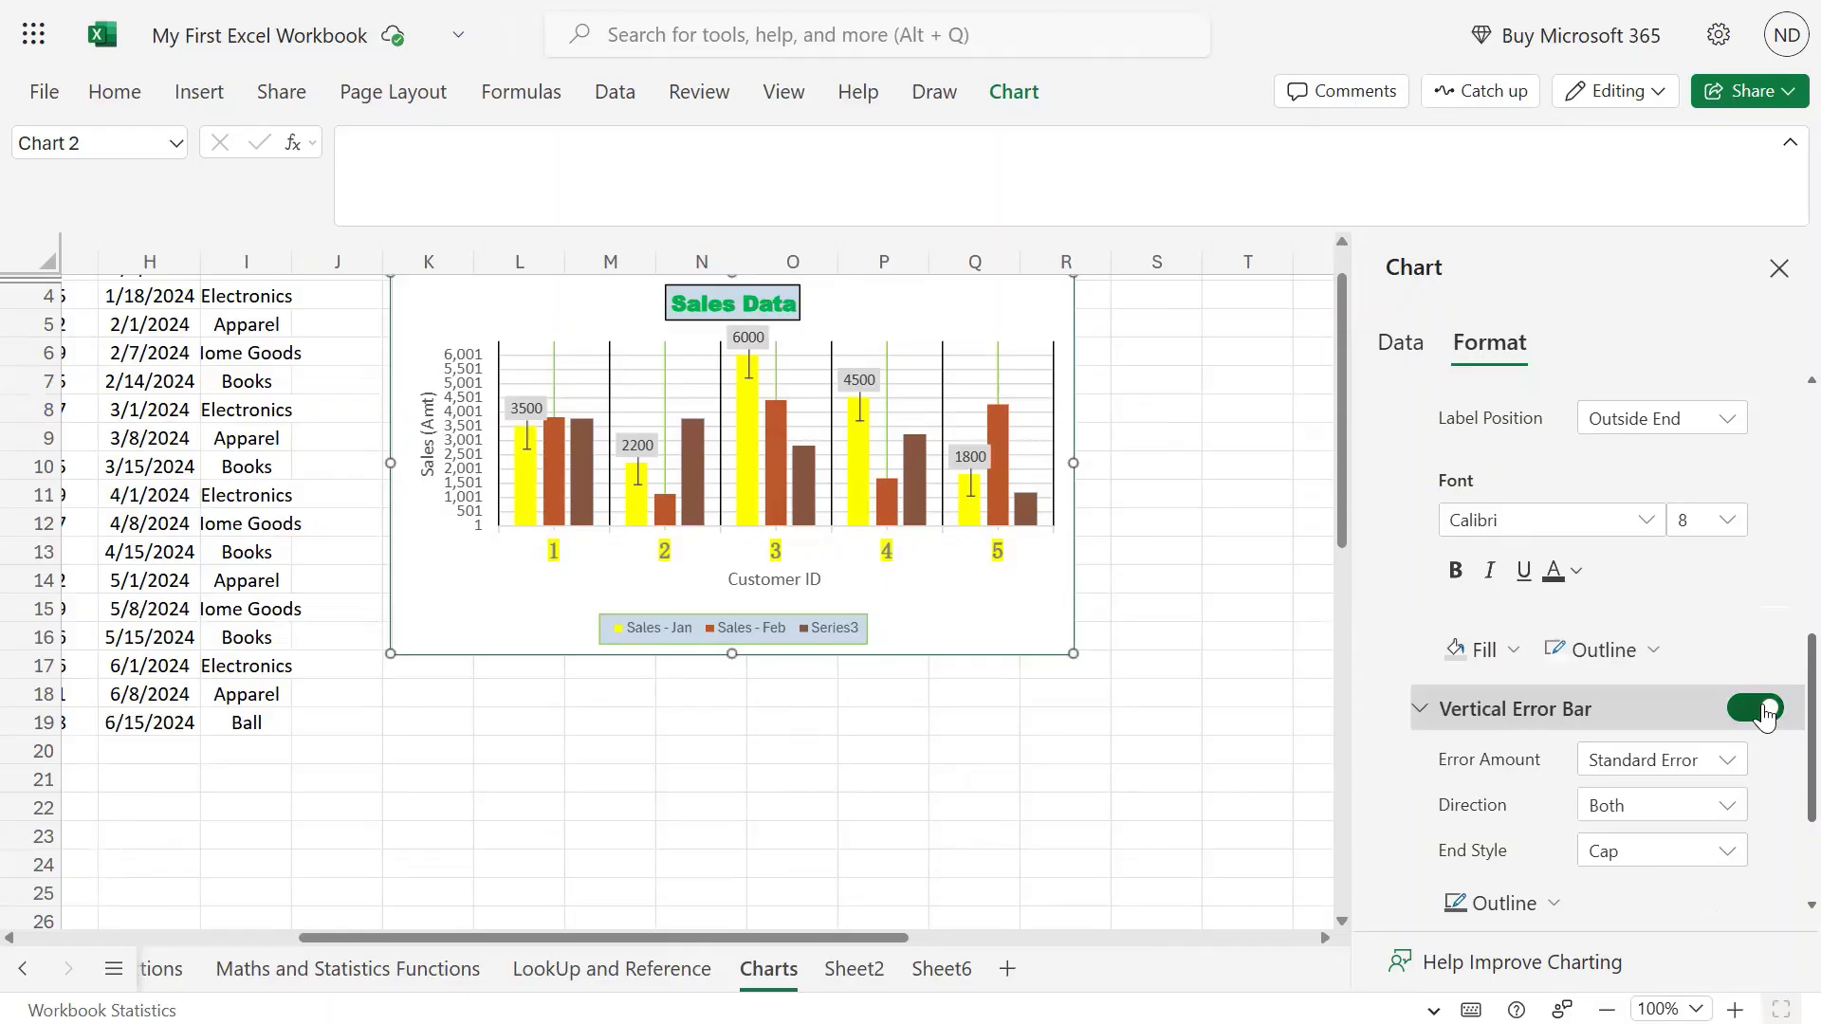
click(1761, 710)
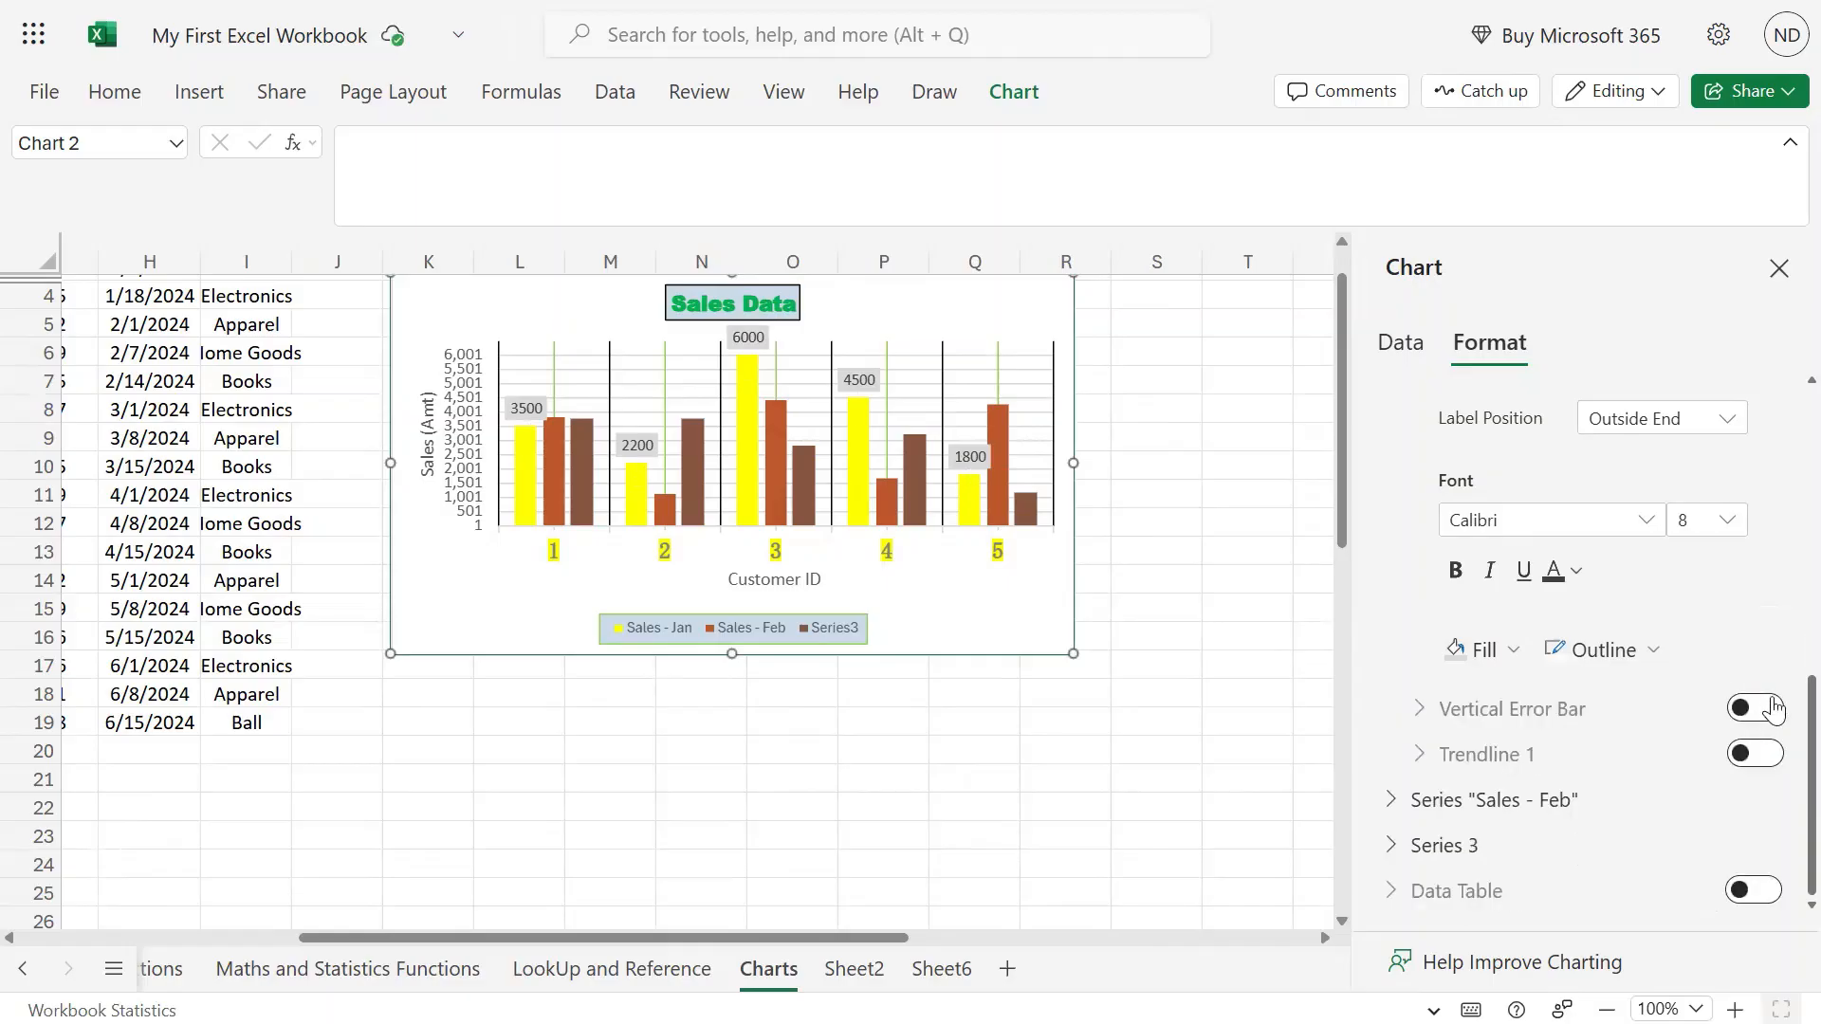
click(1761, 755)
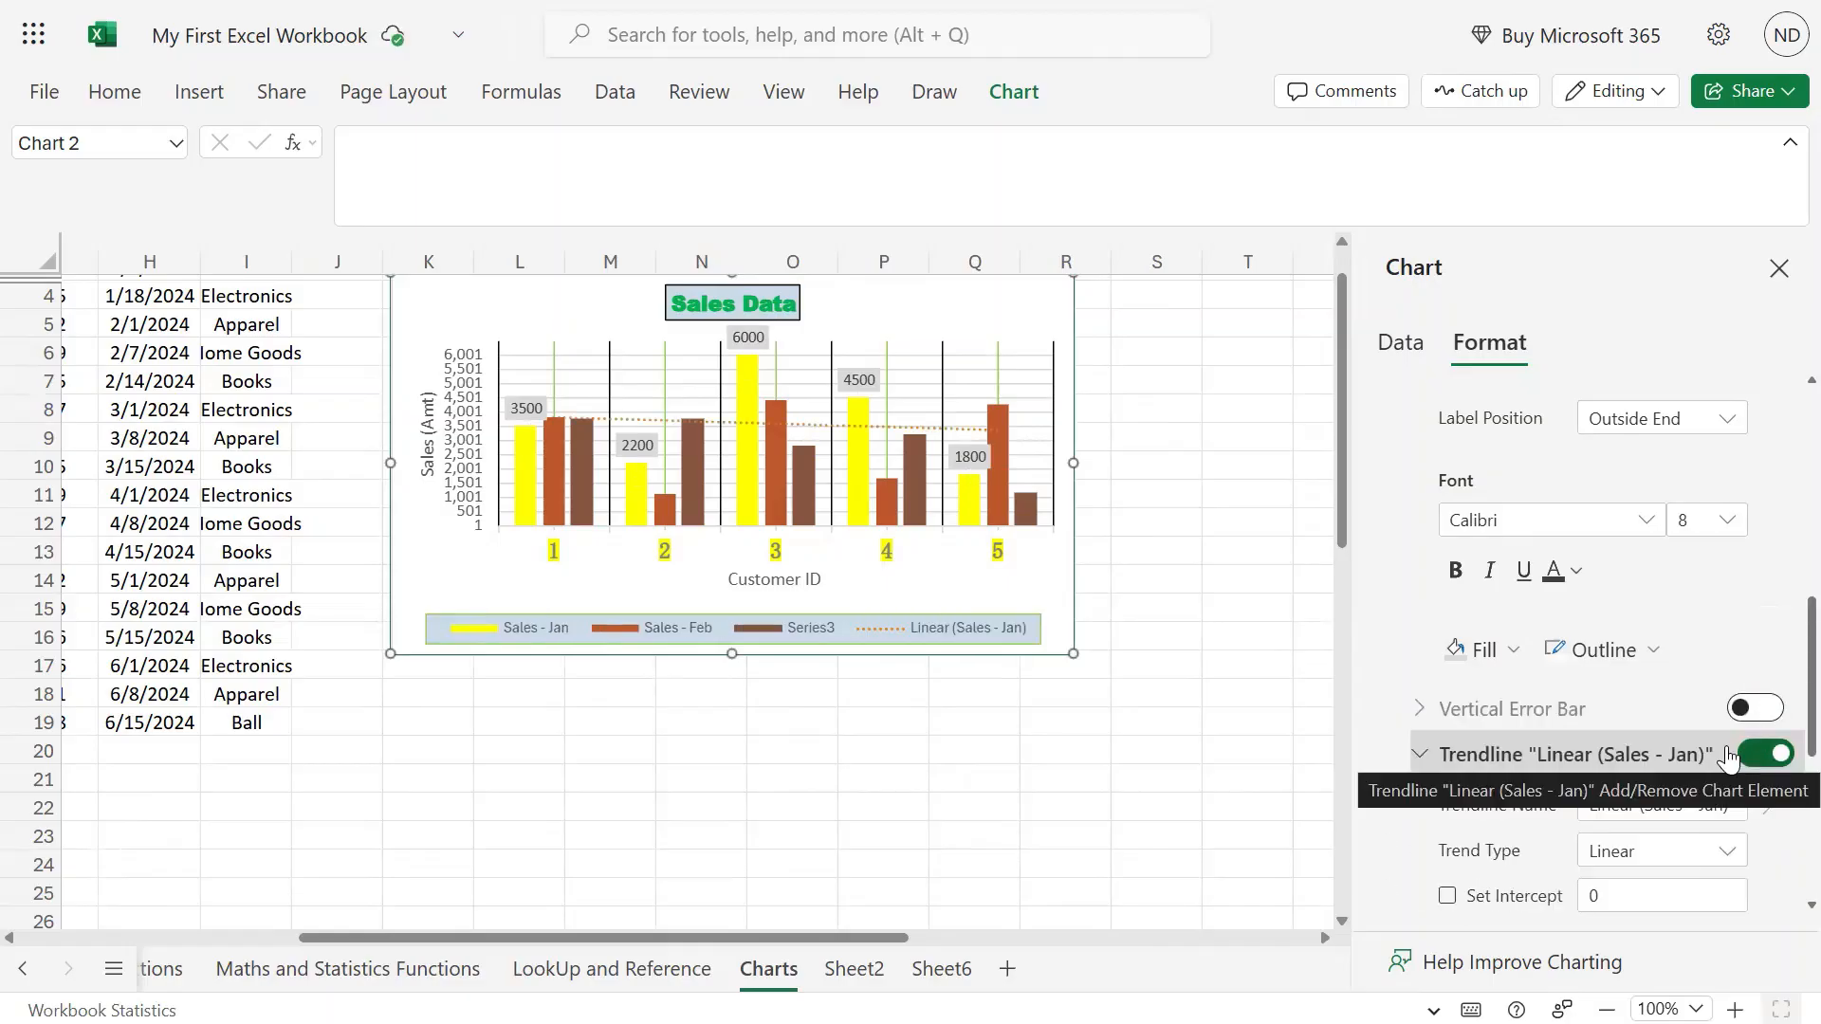
click(623, 420)
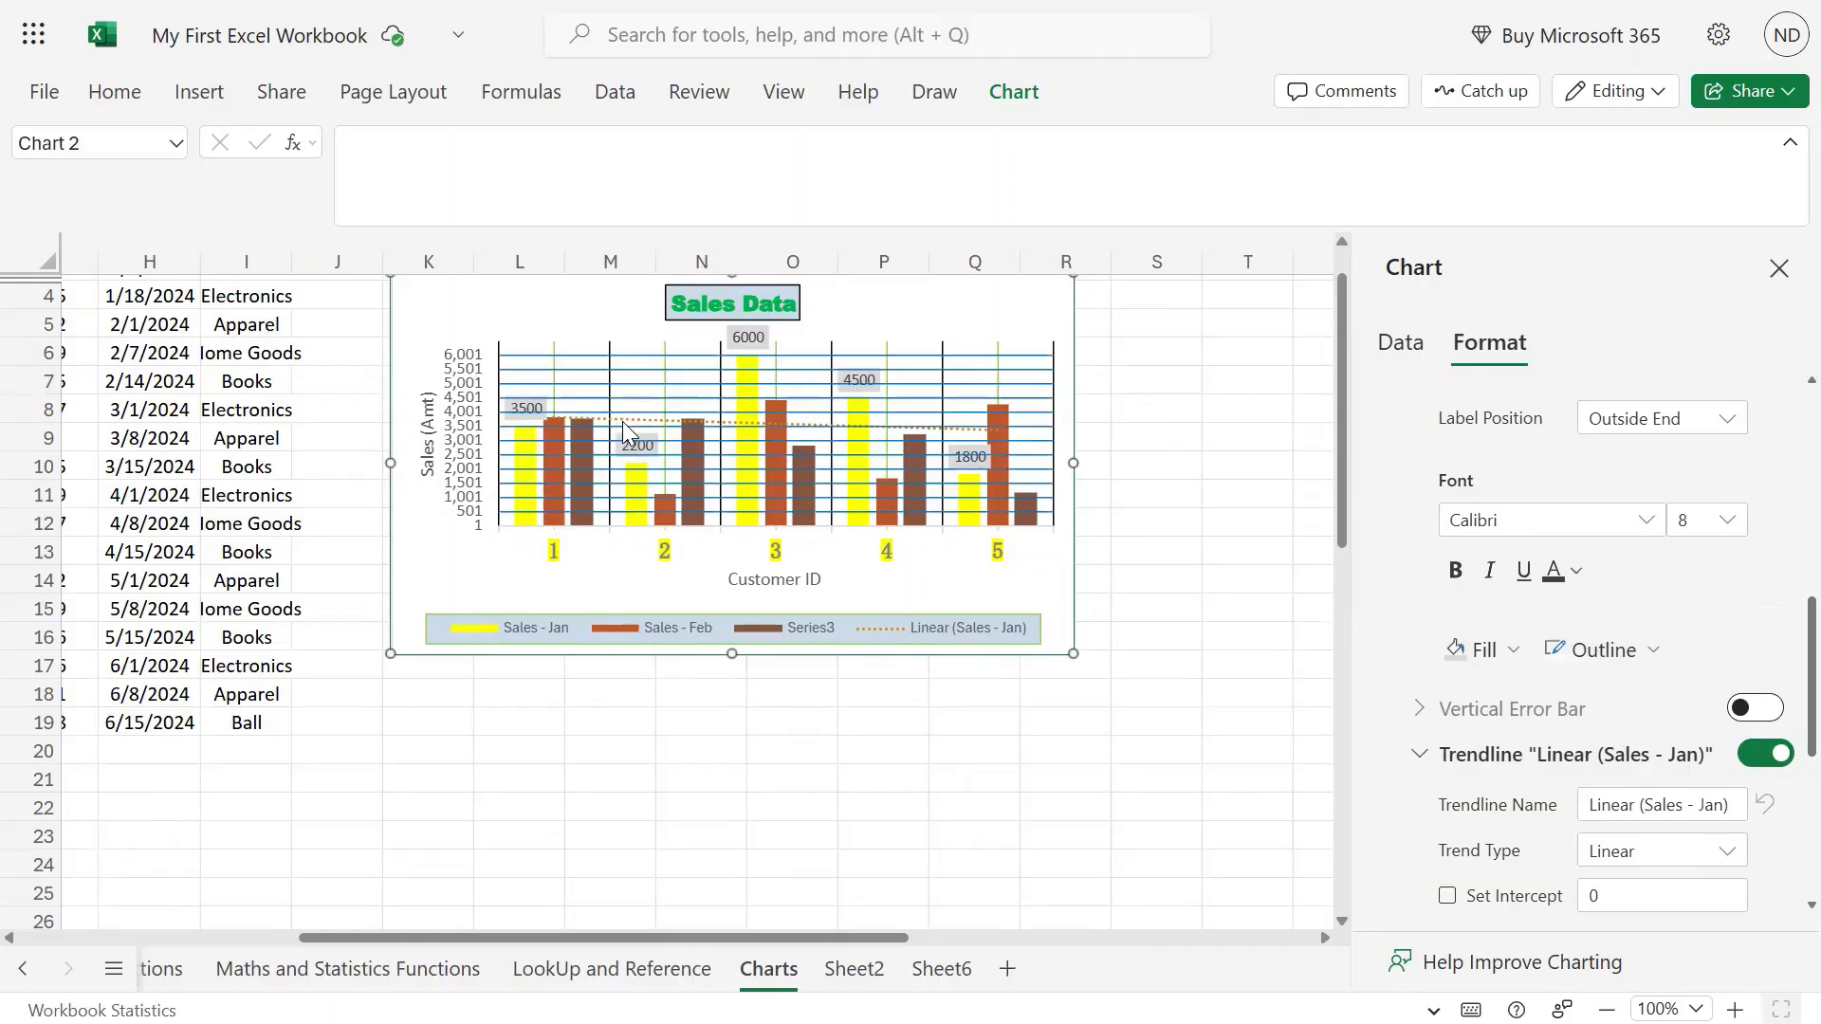
click(748, 394)
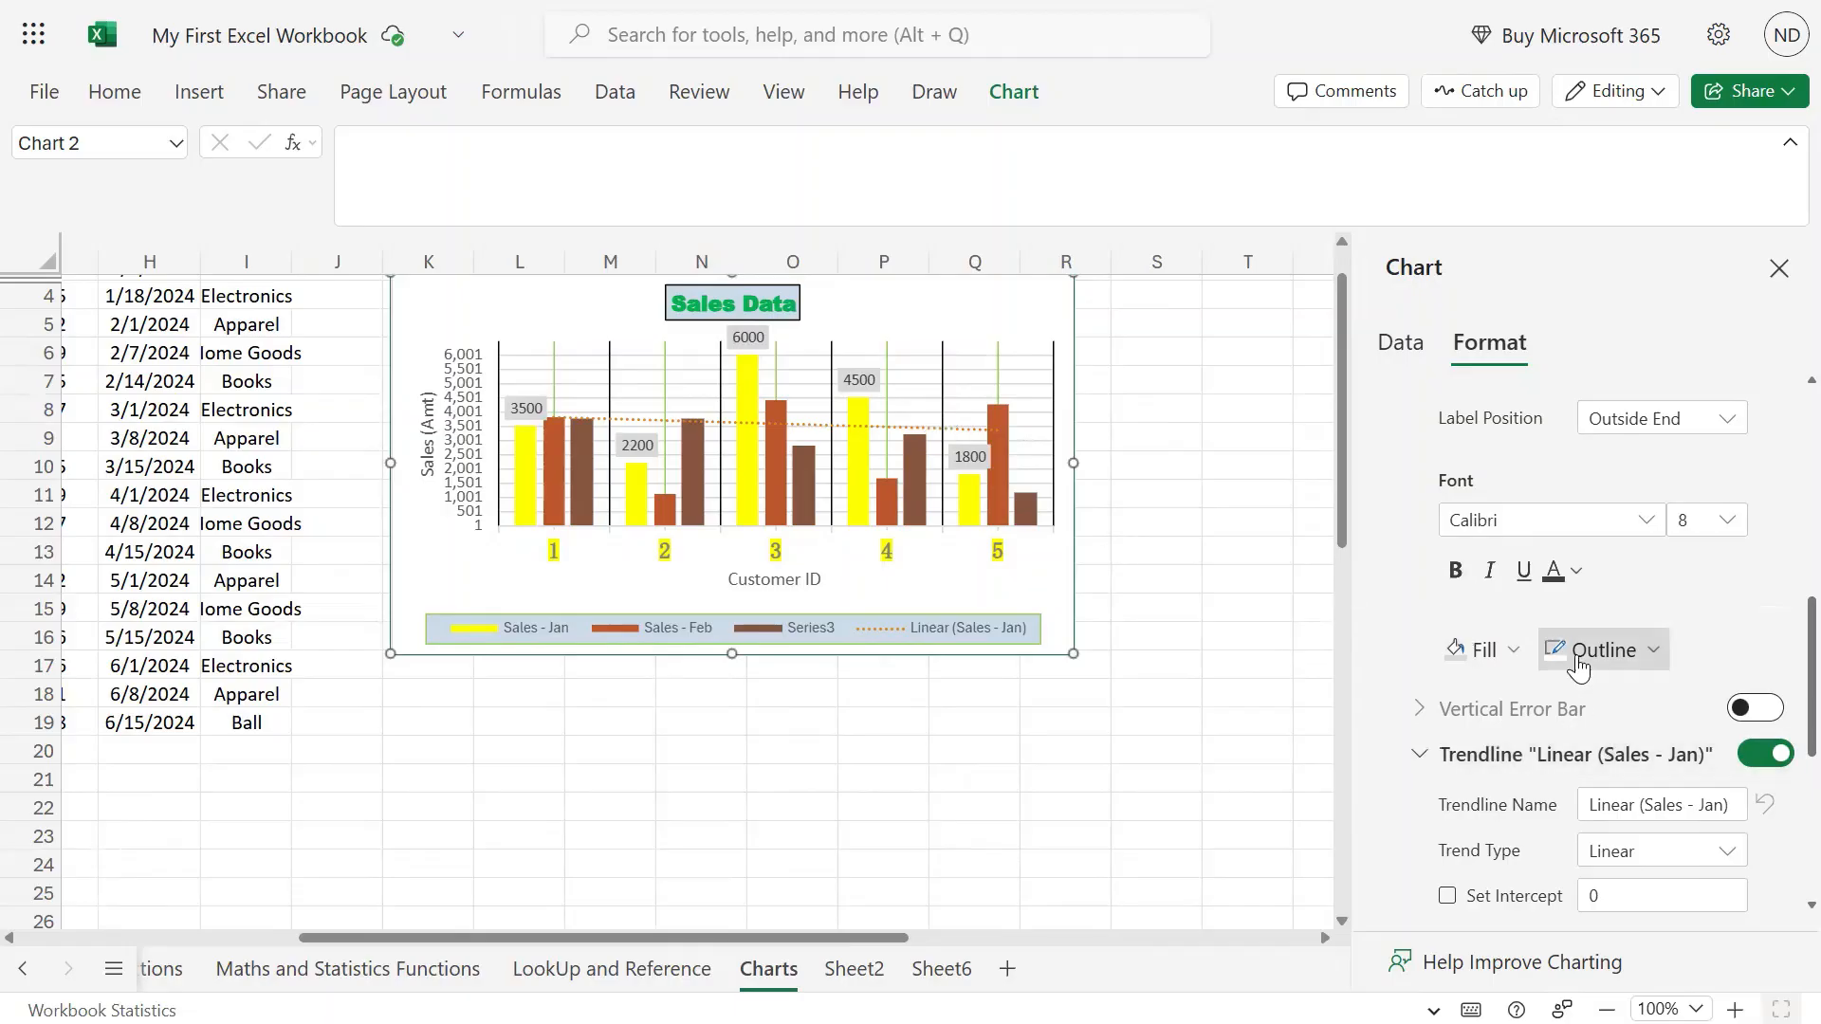
scroll(1578, 659, down, 3)
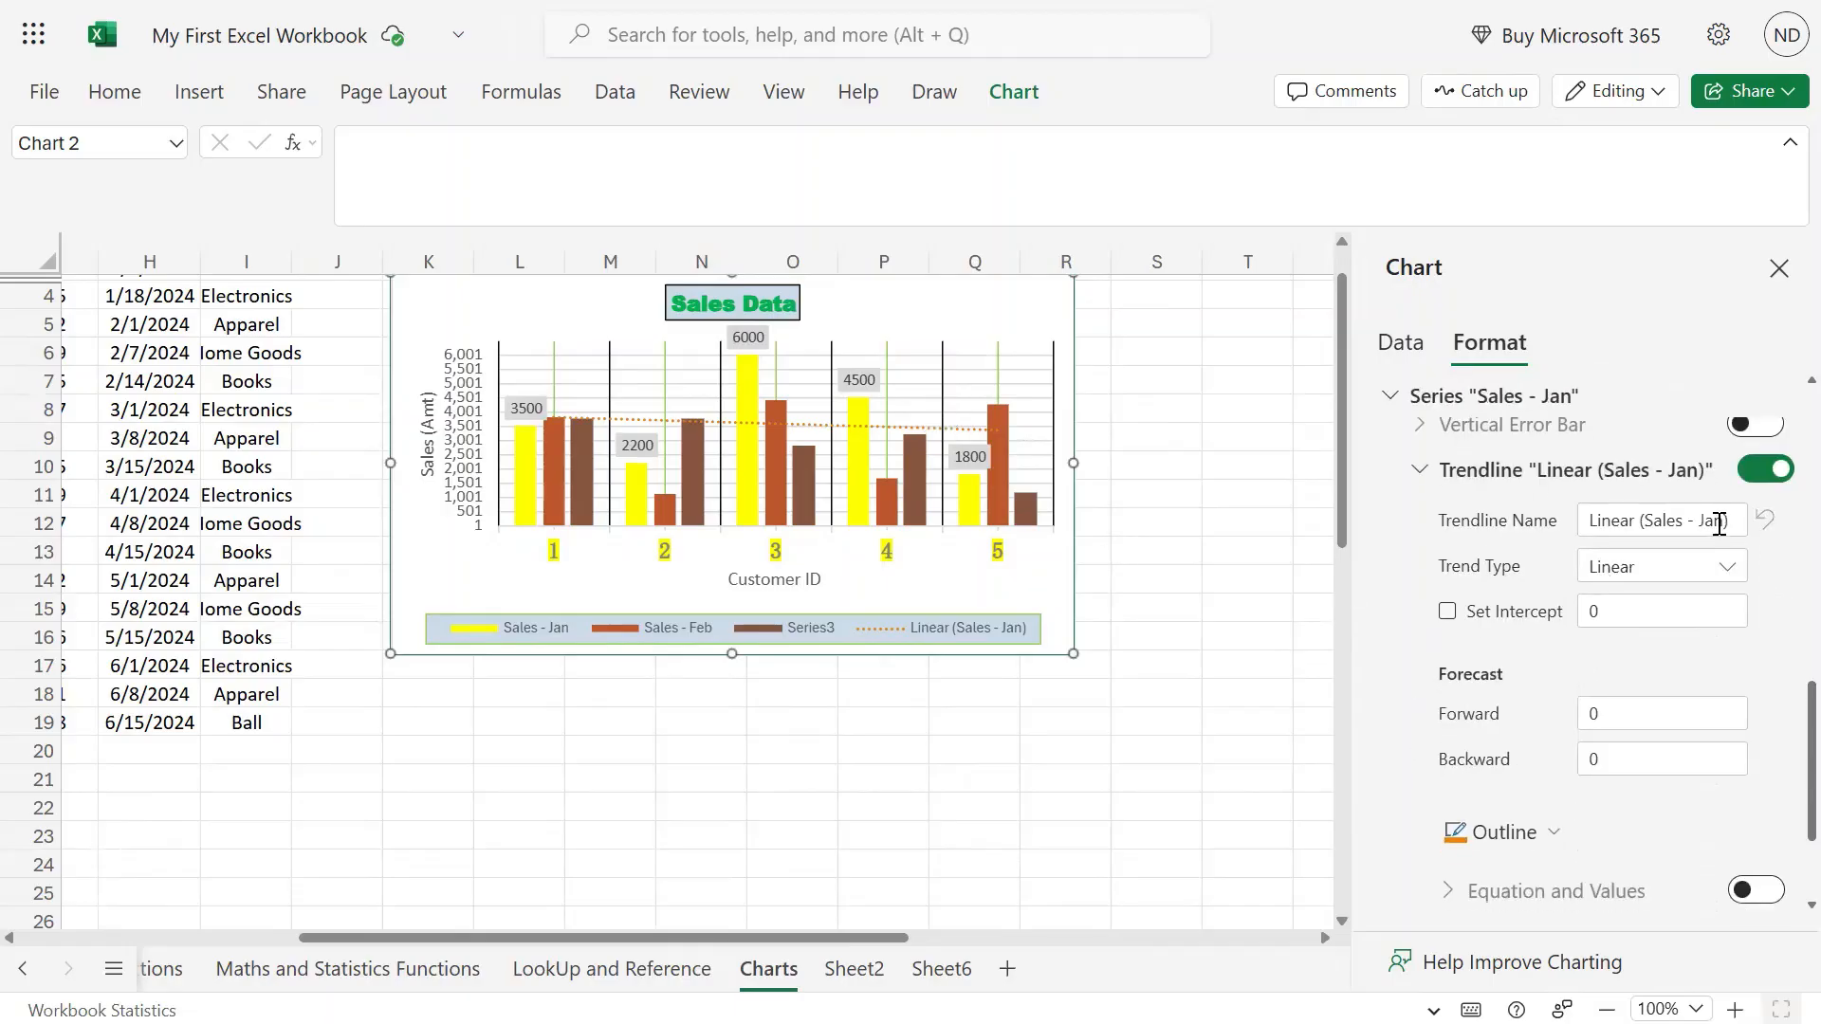
Try each trend type, settle on Linear, and tick Set Intercept.
click(1685, 569)
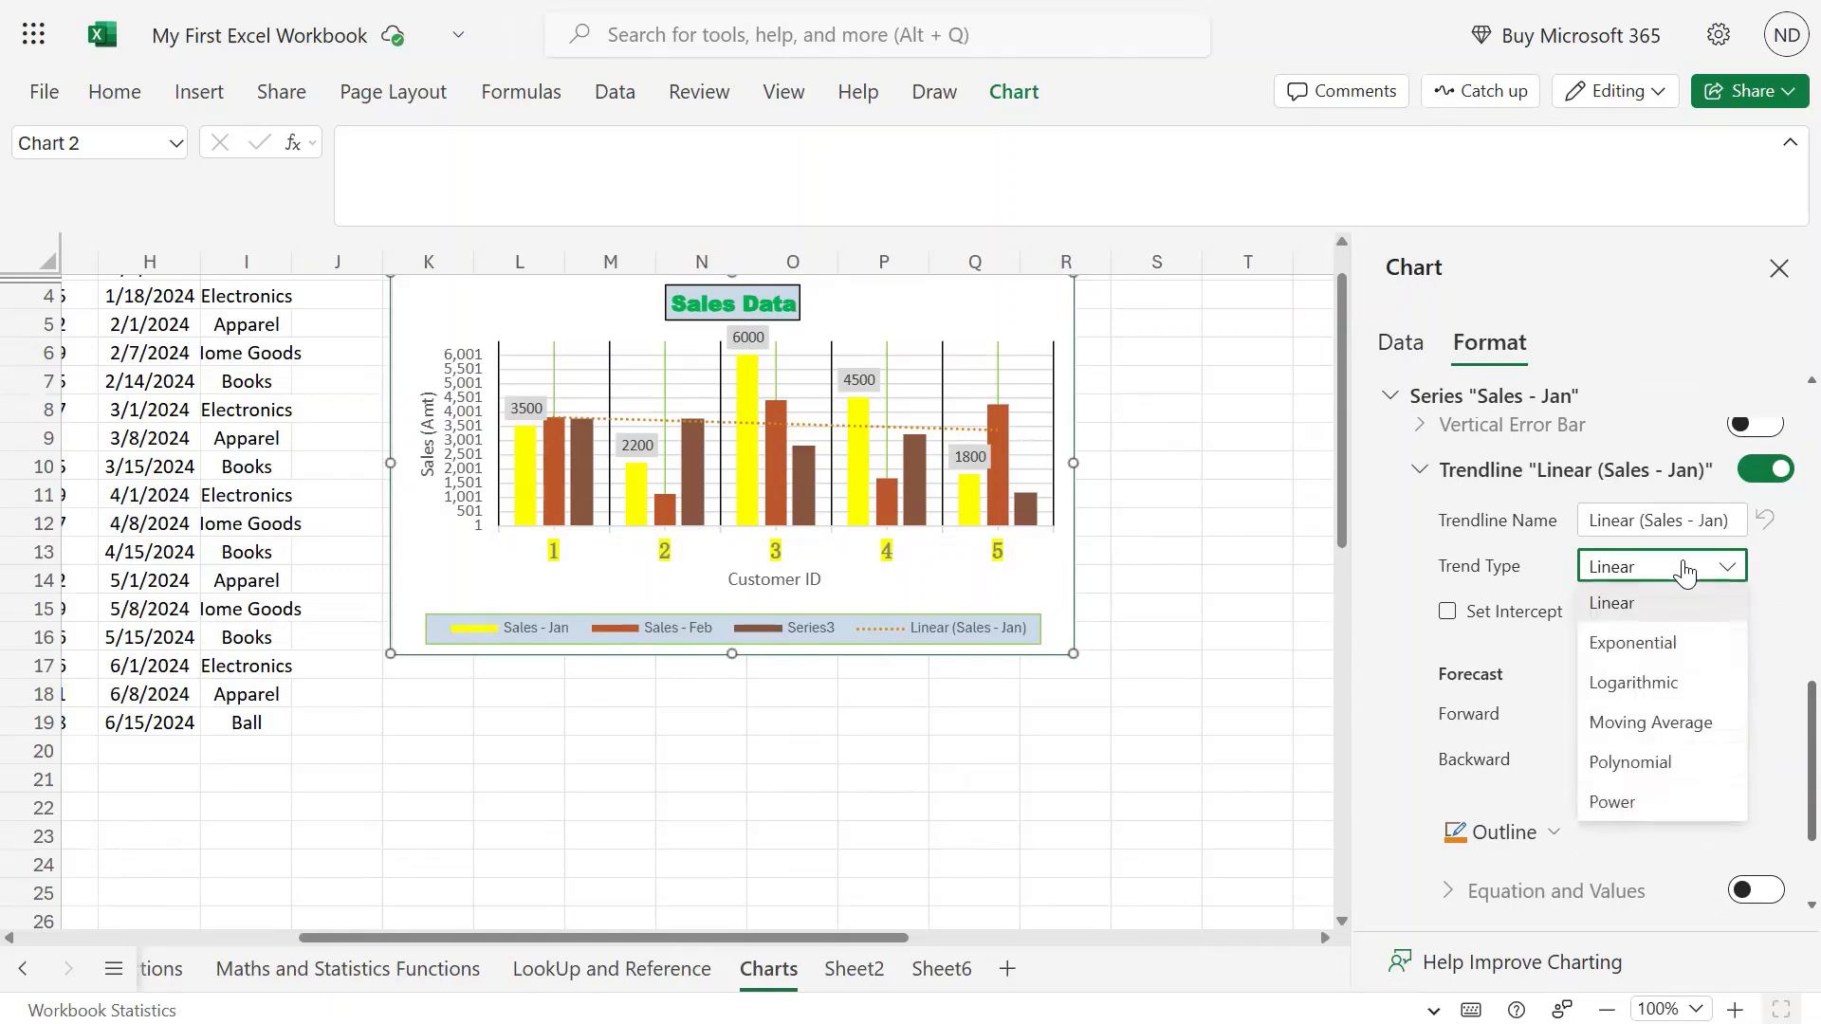
click(1673, 640)
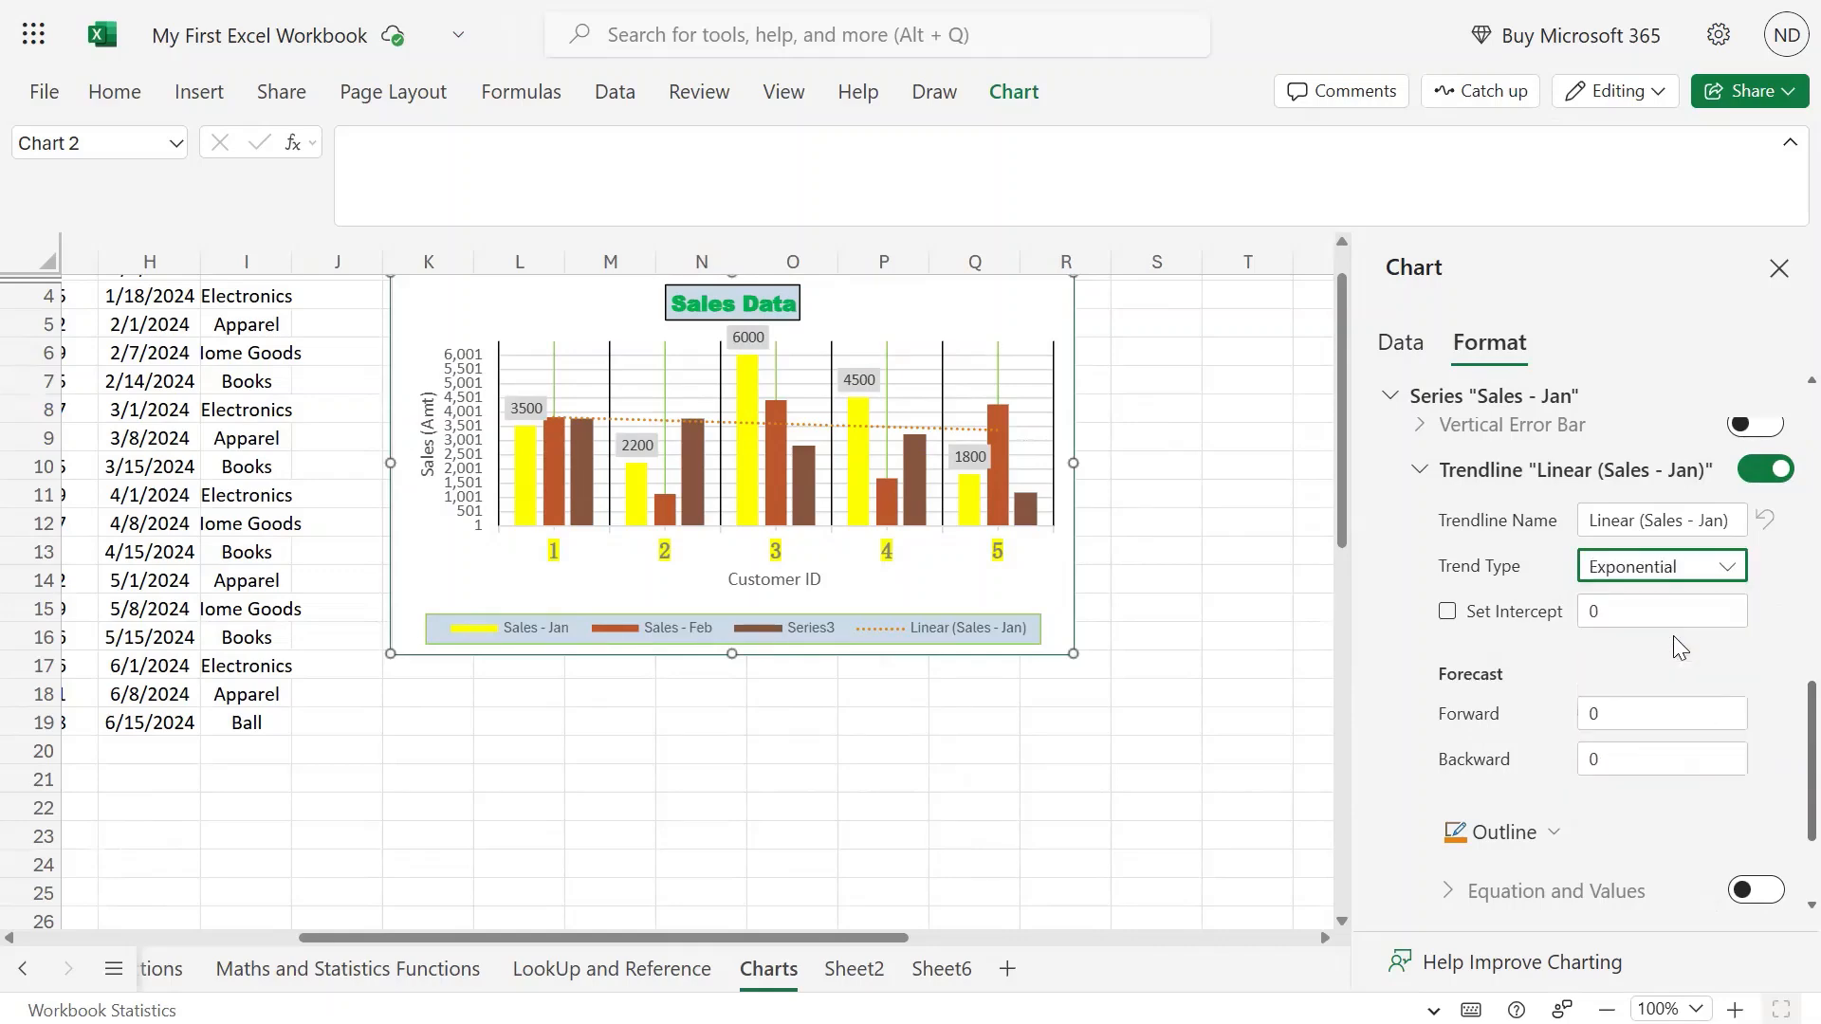
click(1728, 569)
click(1593, 679)
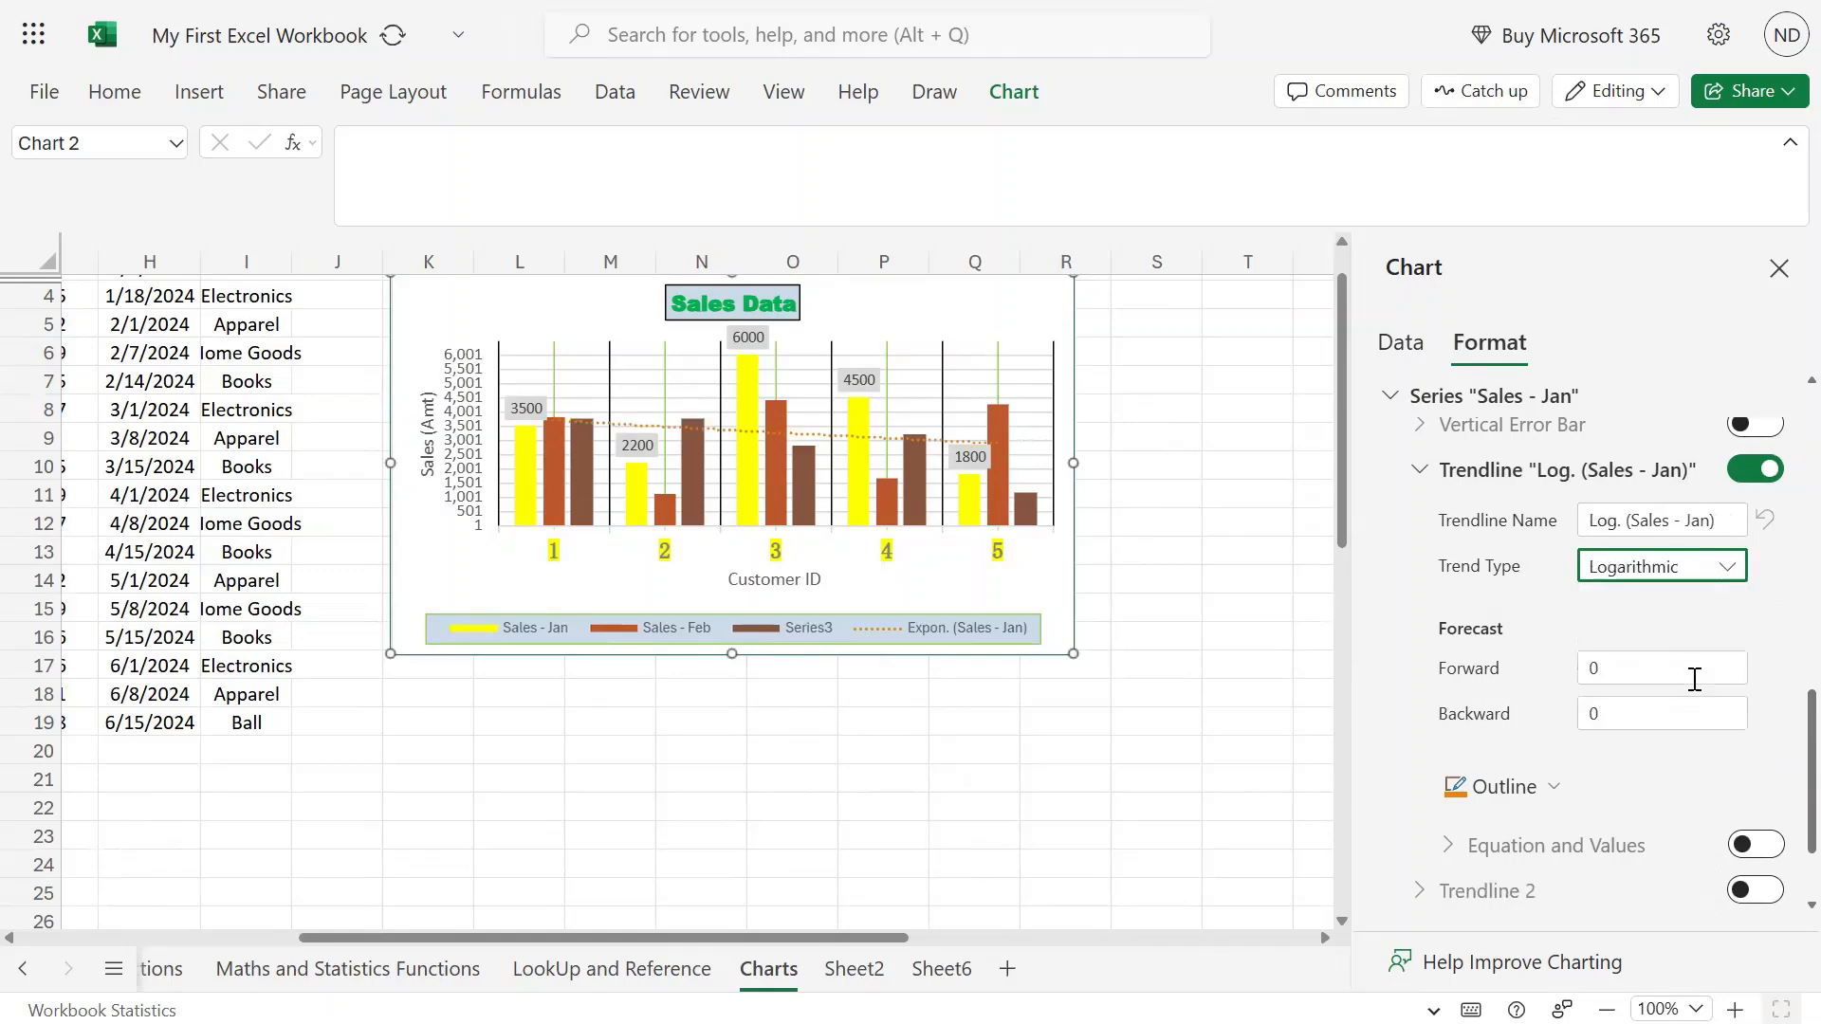
click(1617, 569)
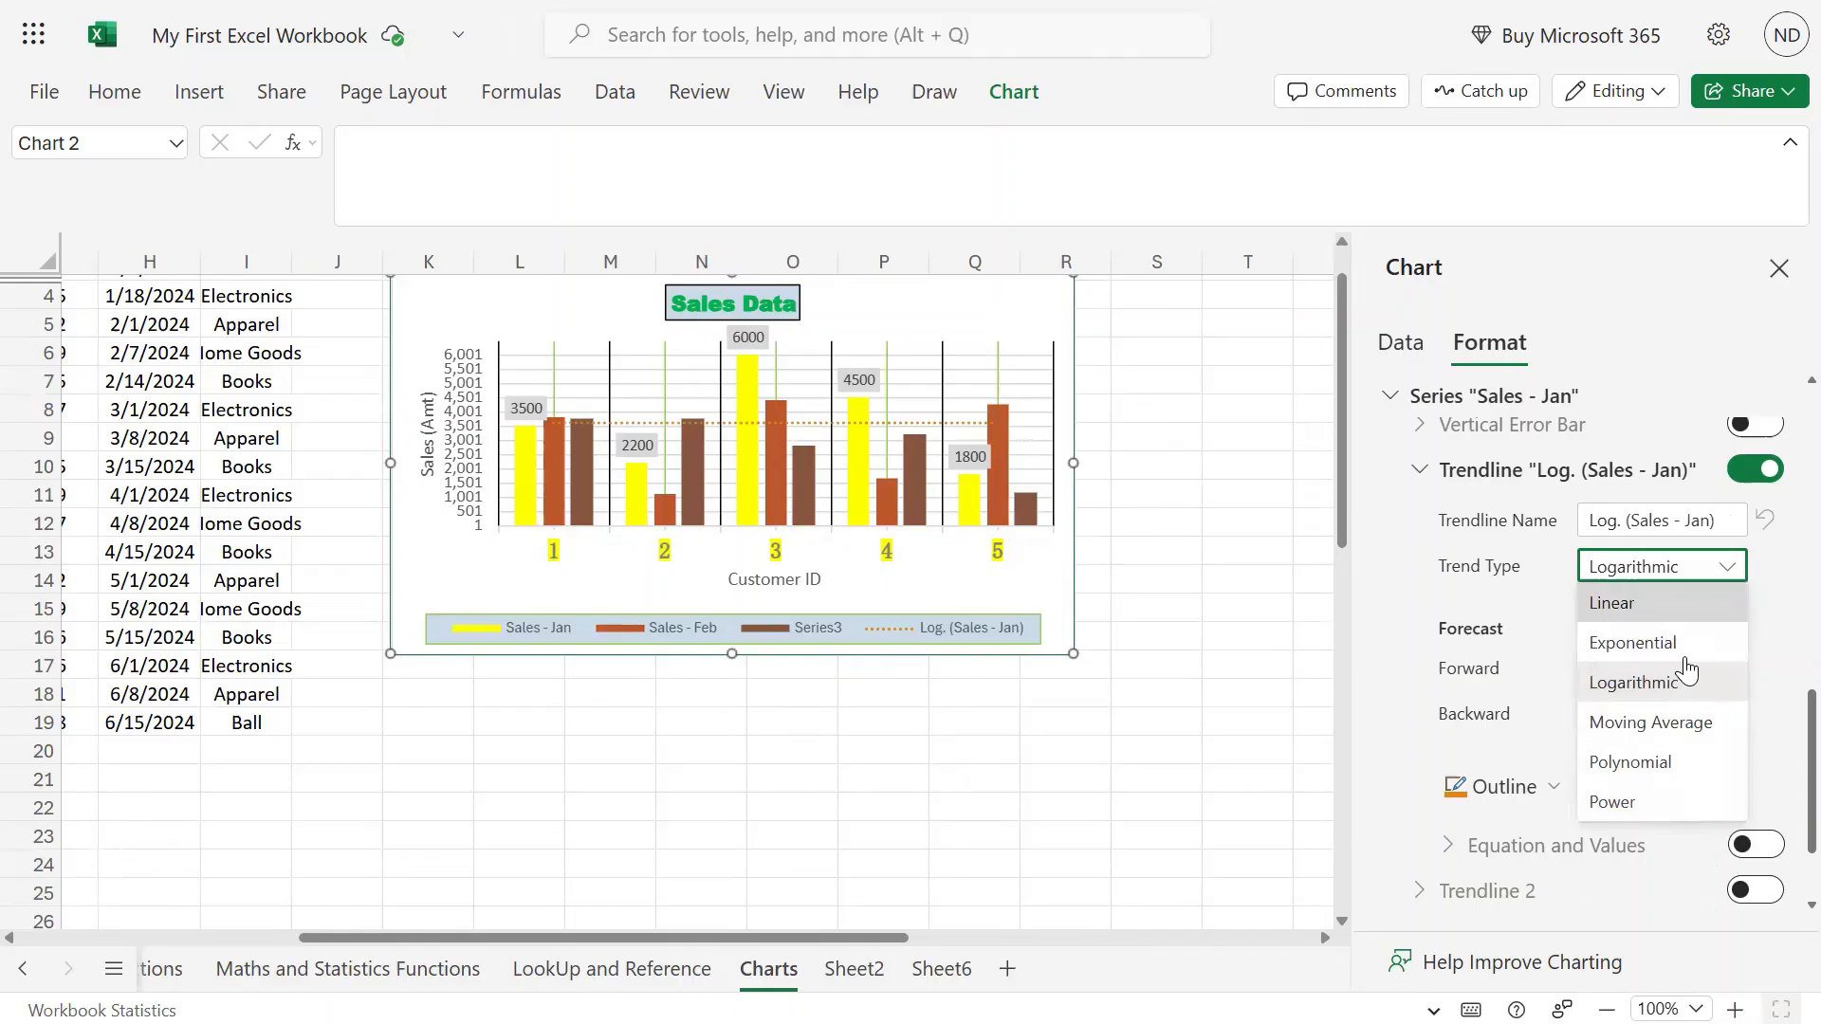
click(1692, 730)
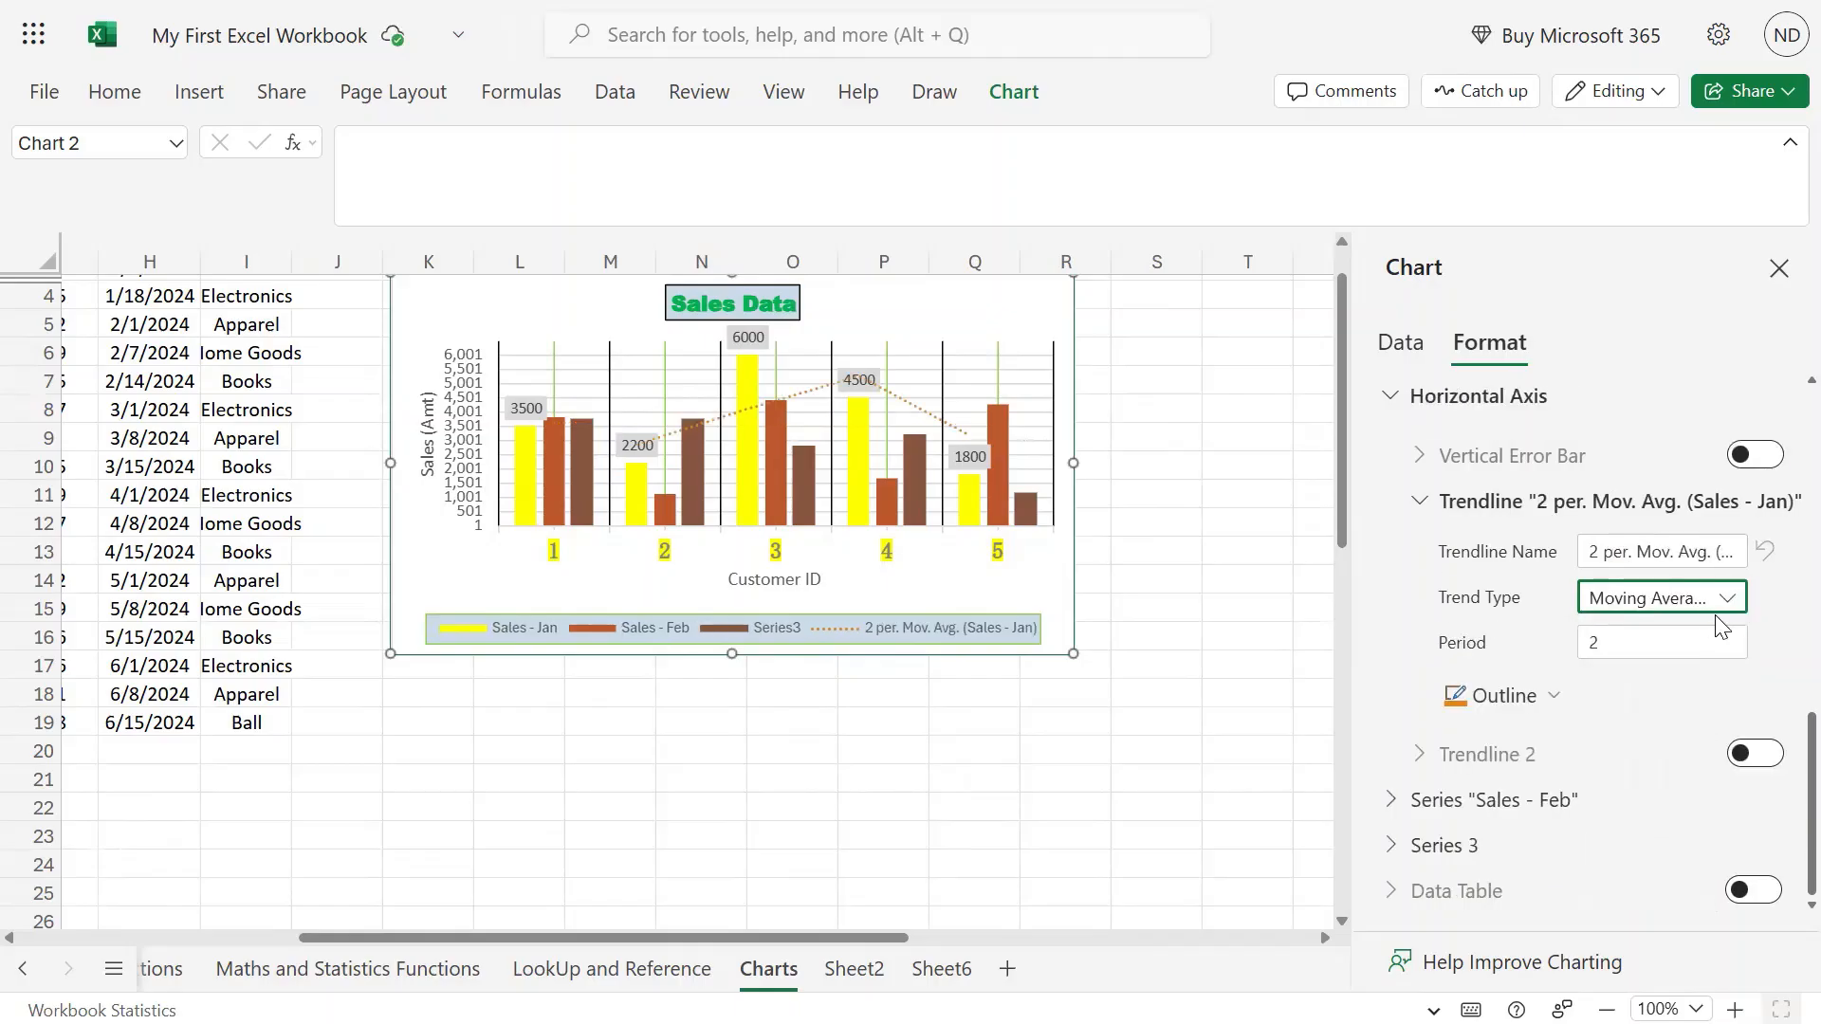
click(1726, 598)
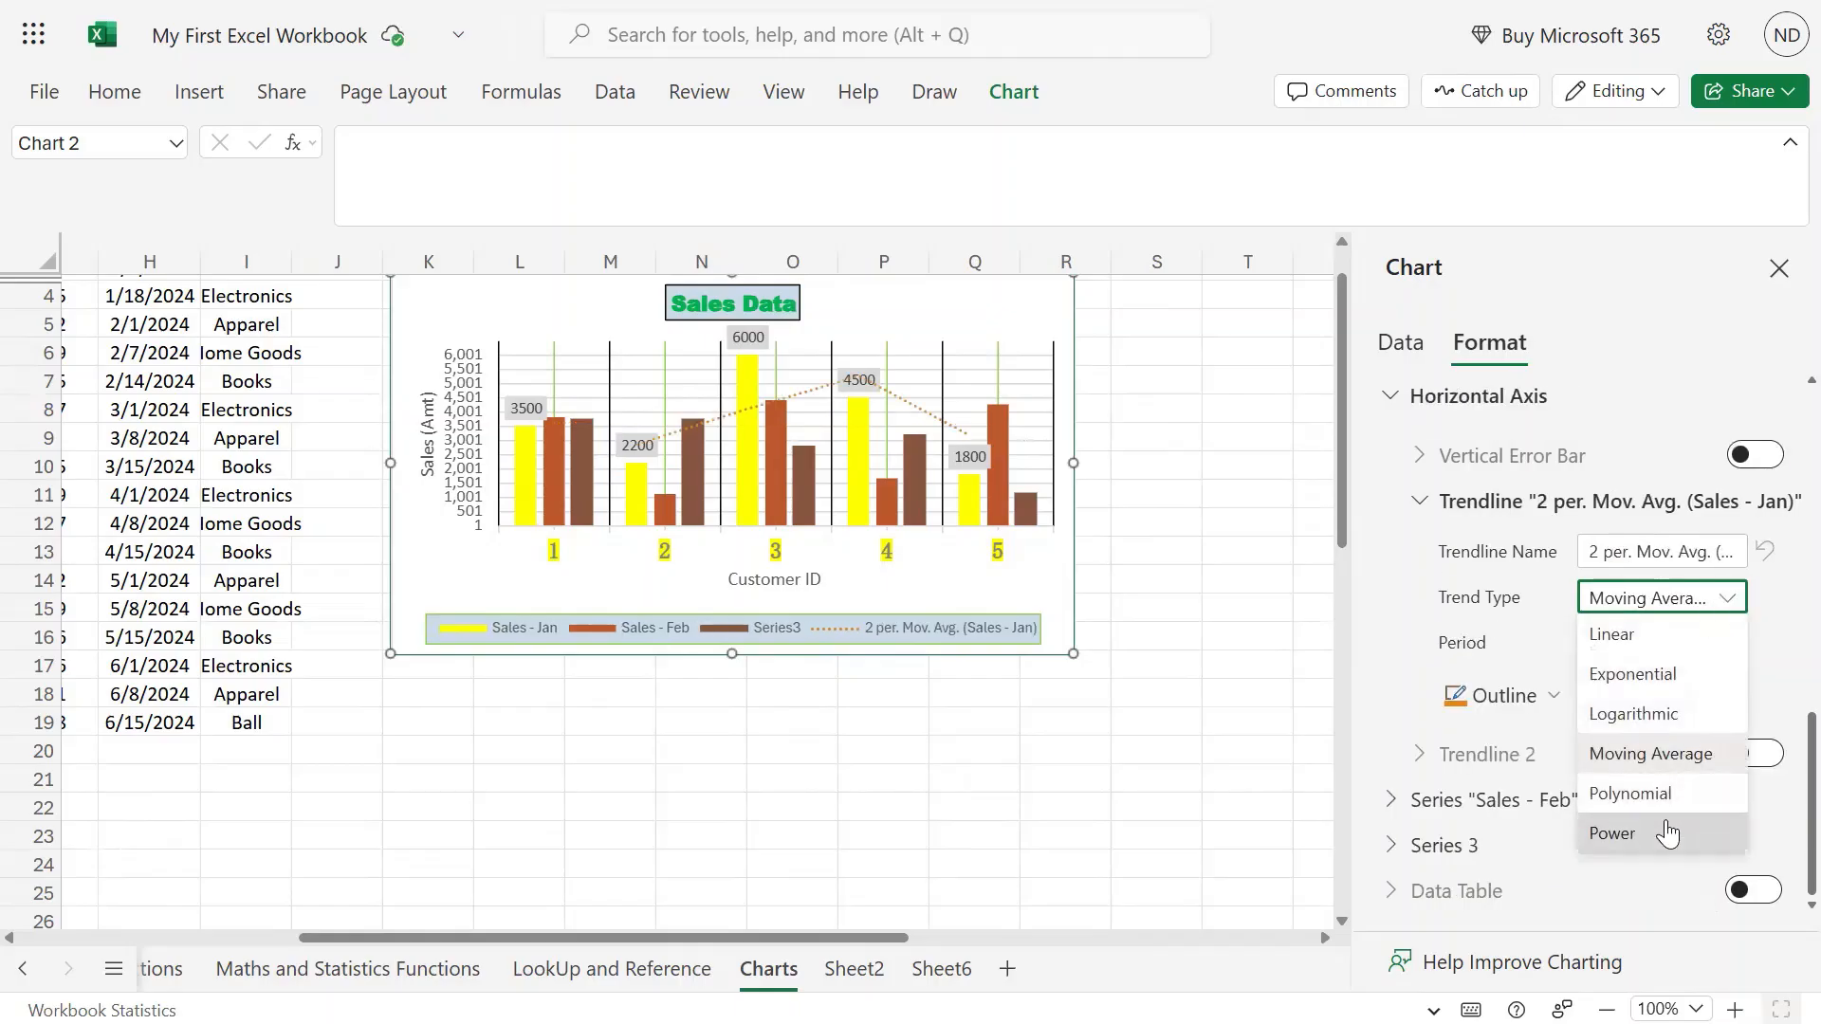
click(1651, 795)
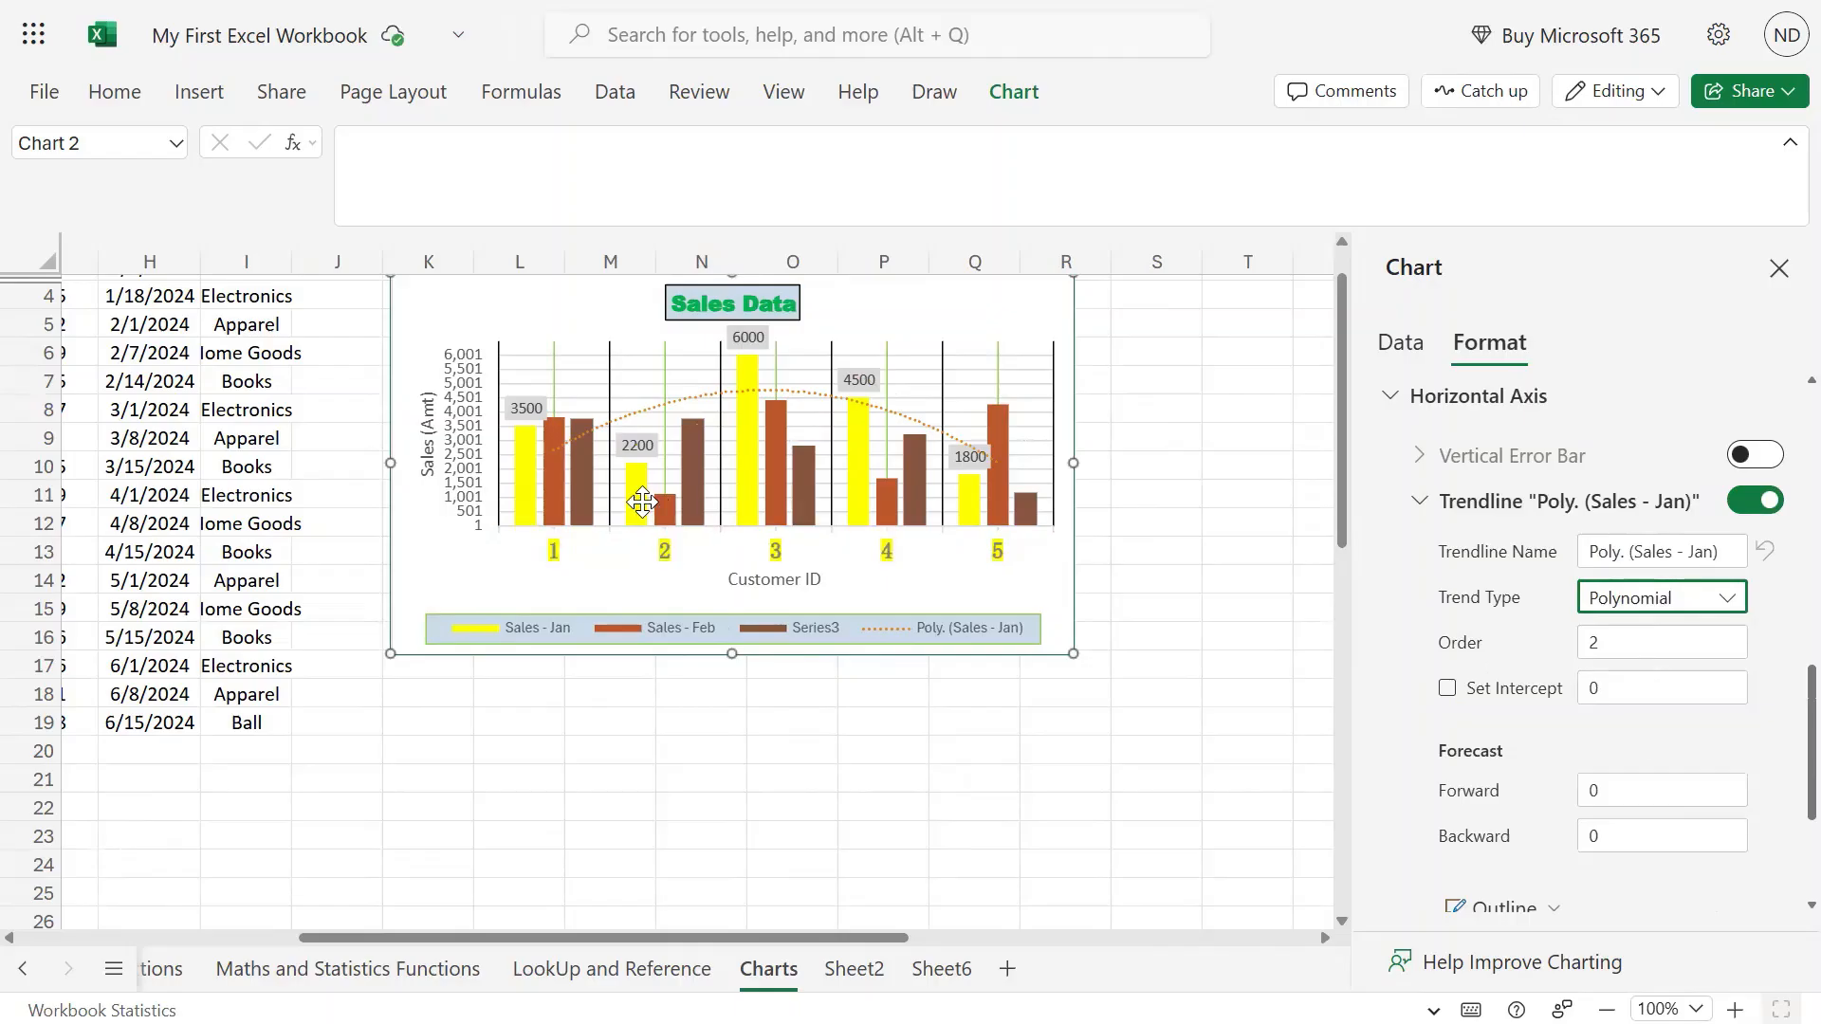
click(1728, 598)
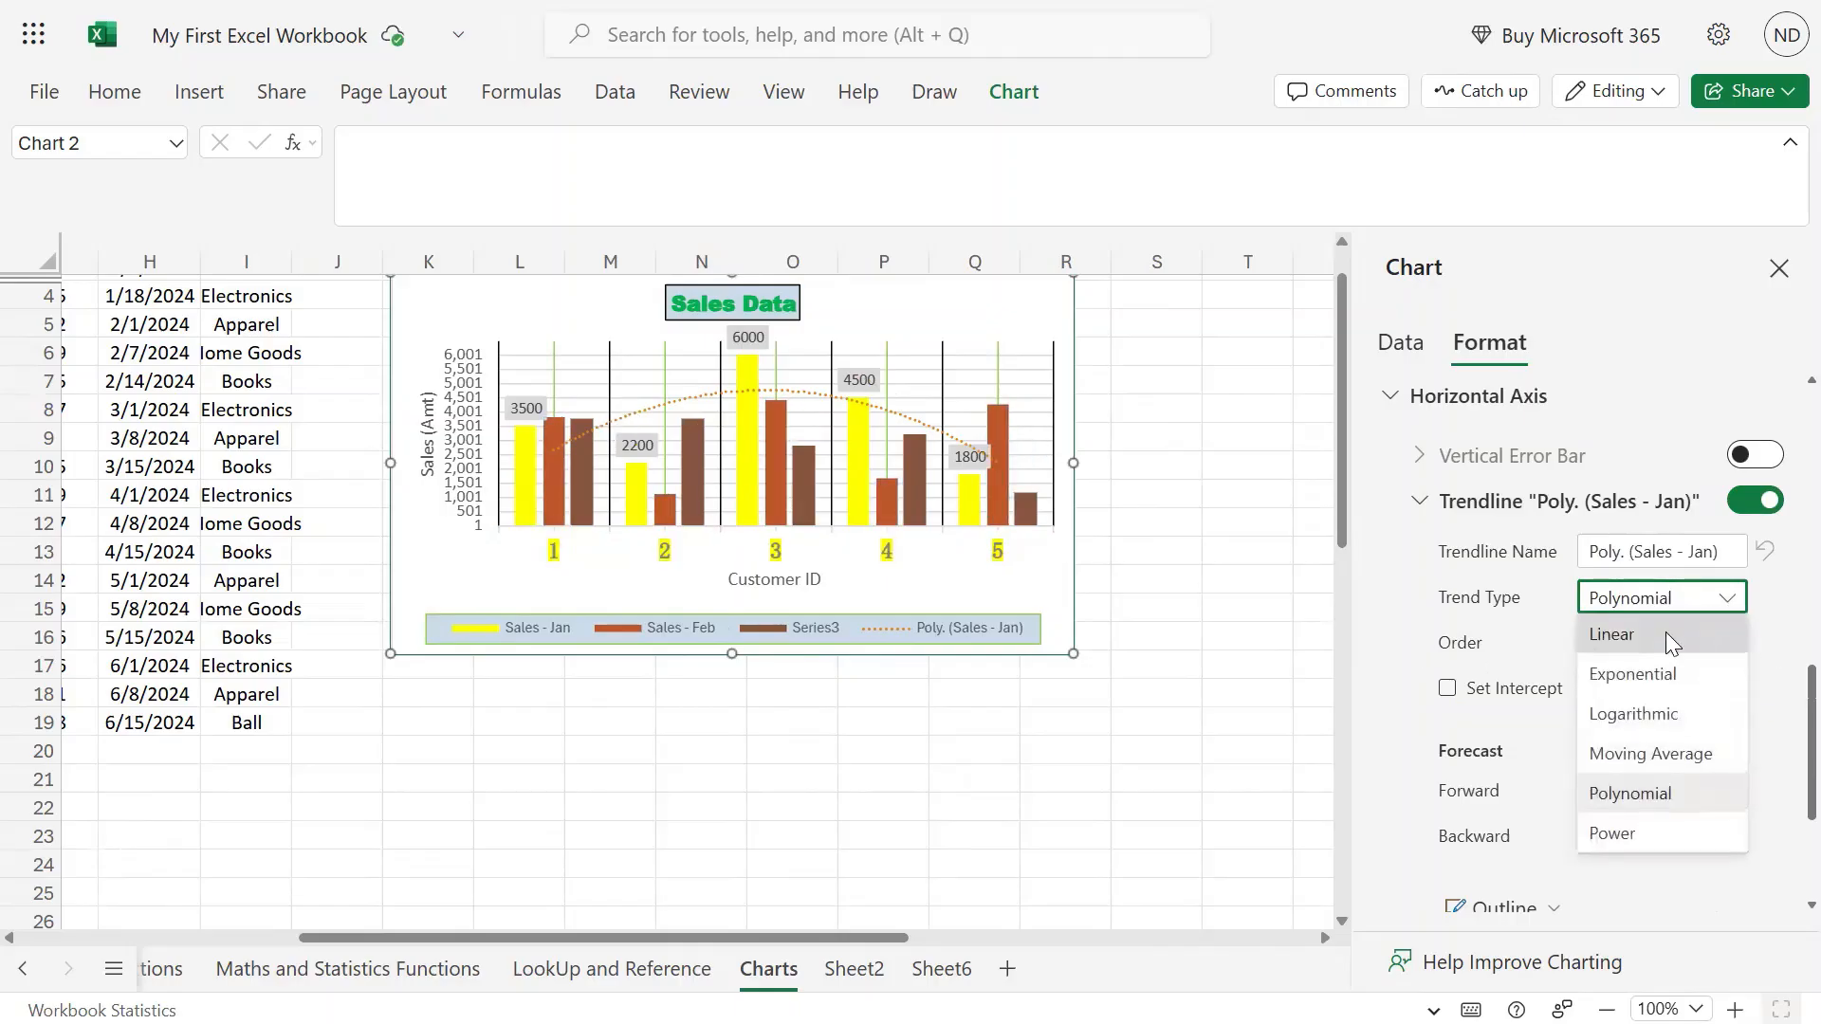
click(1651, 639)
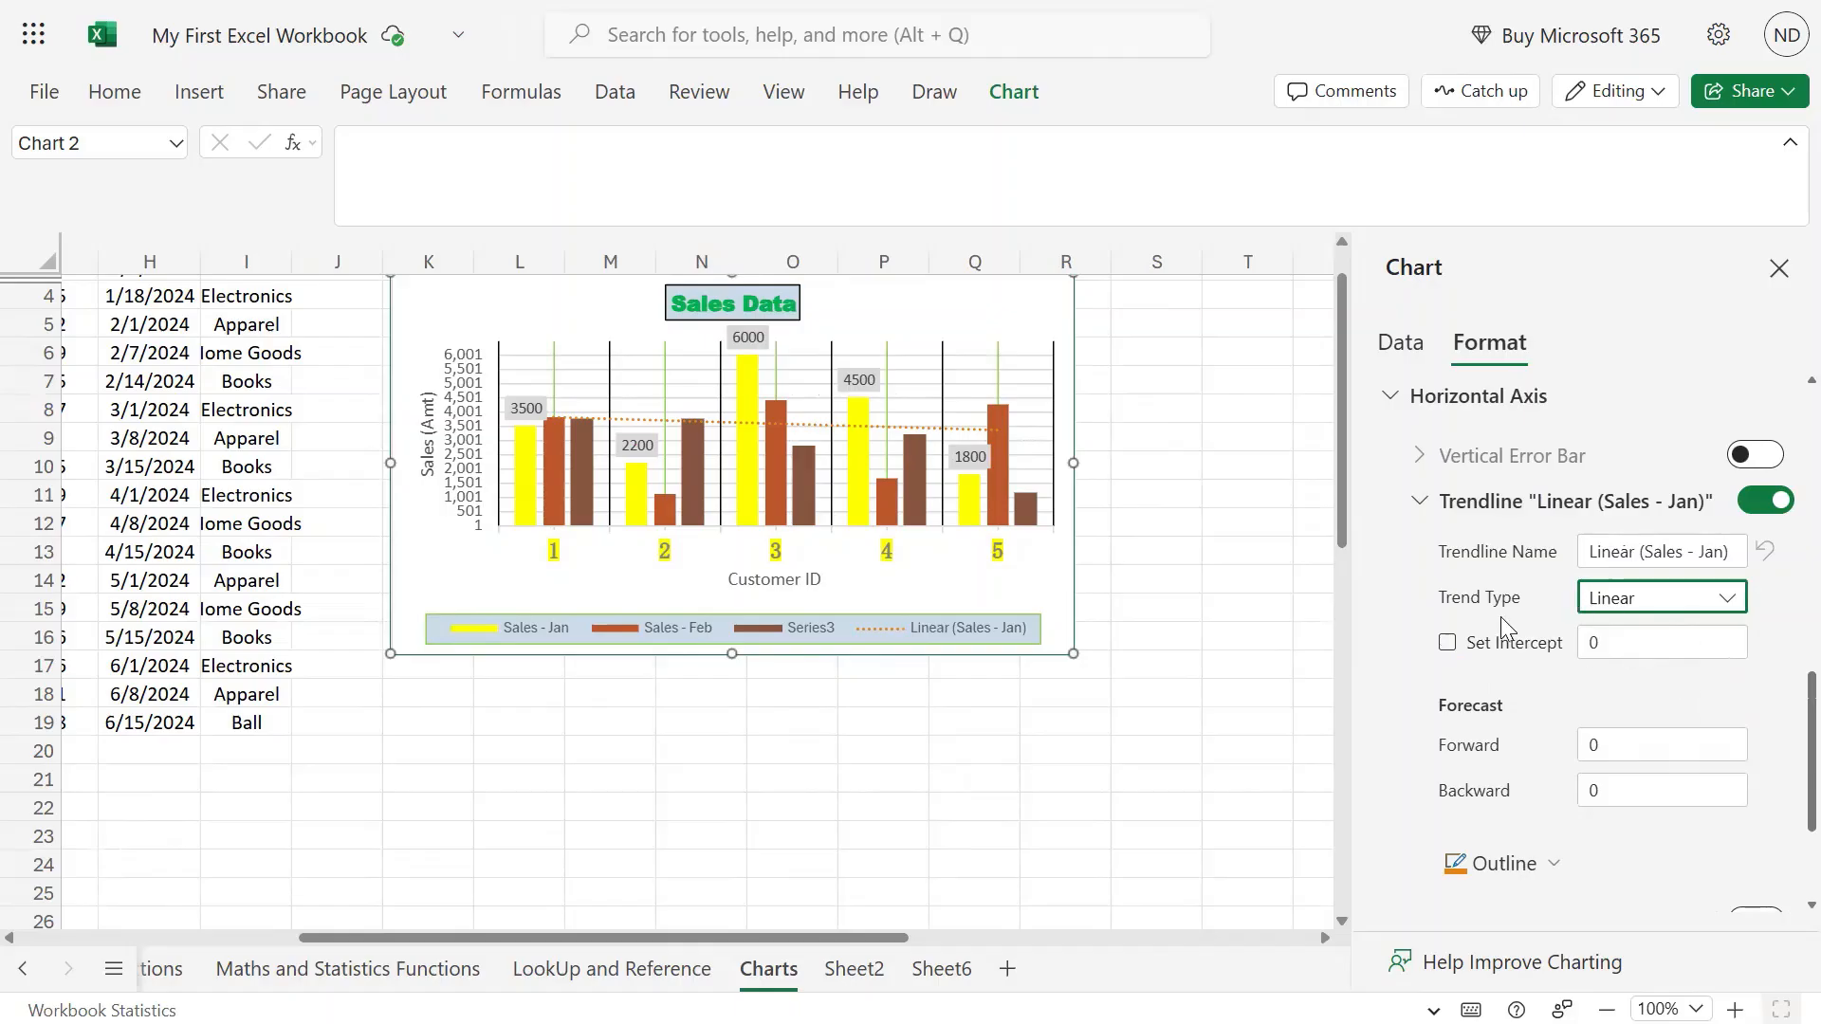
click(1448, 644)
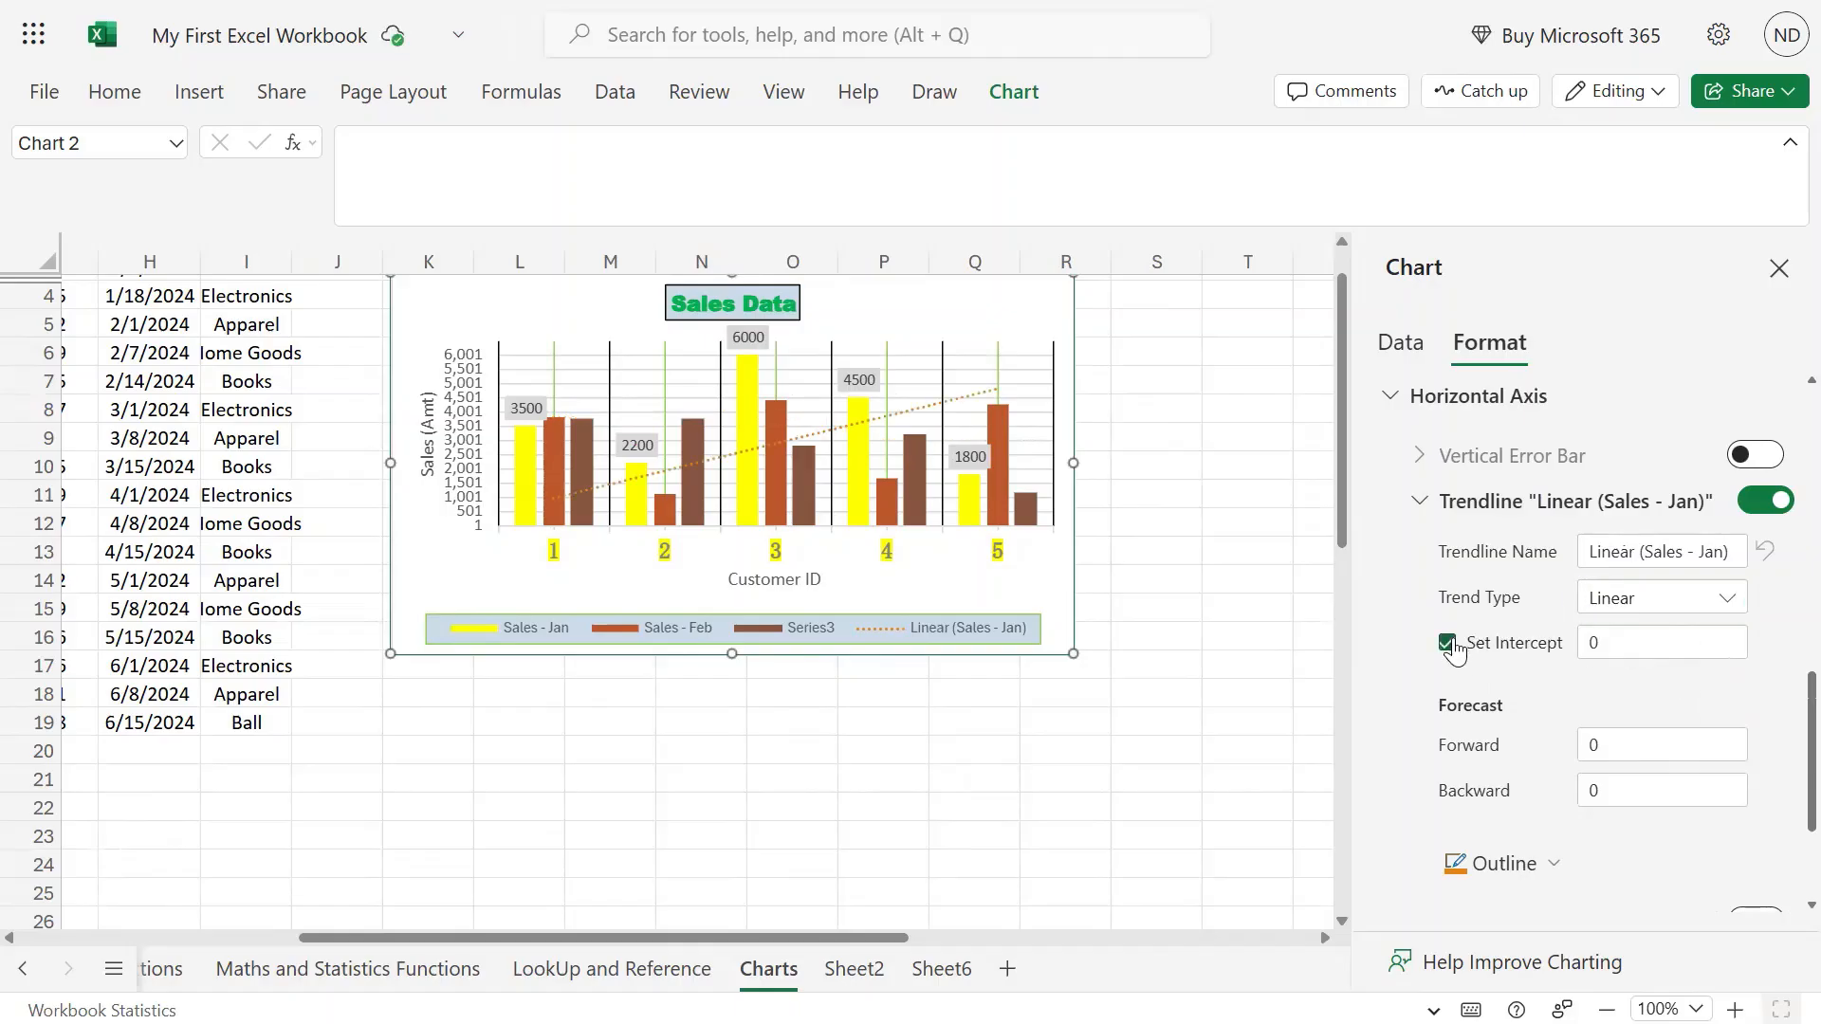
Untick Set Intercept and clear the trendline's backward forecast value.
click(1449, 644)
click(1642, 739)
drag(1650, 745, 1427, 740)
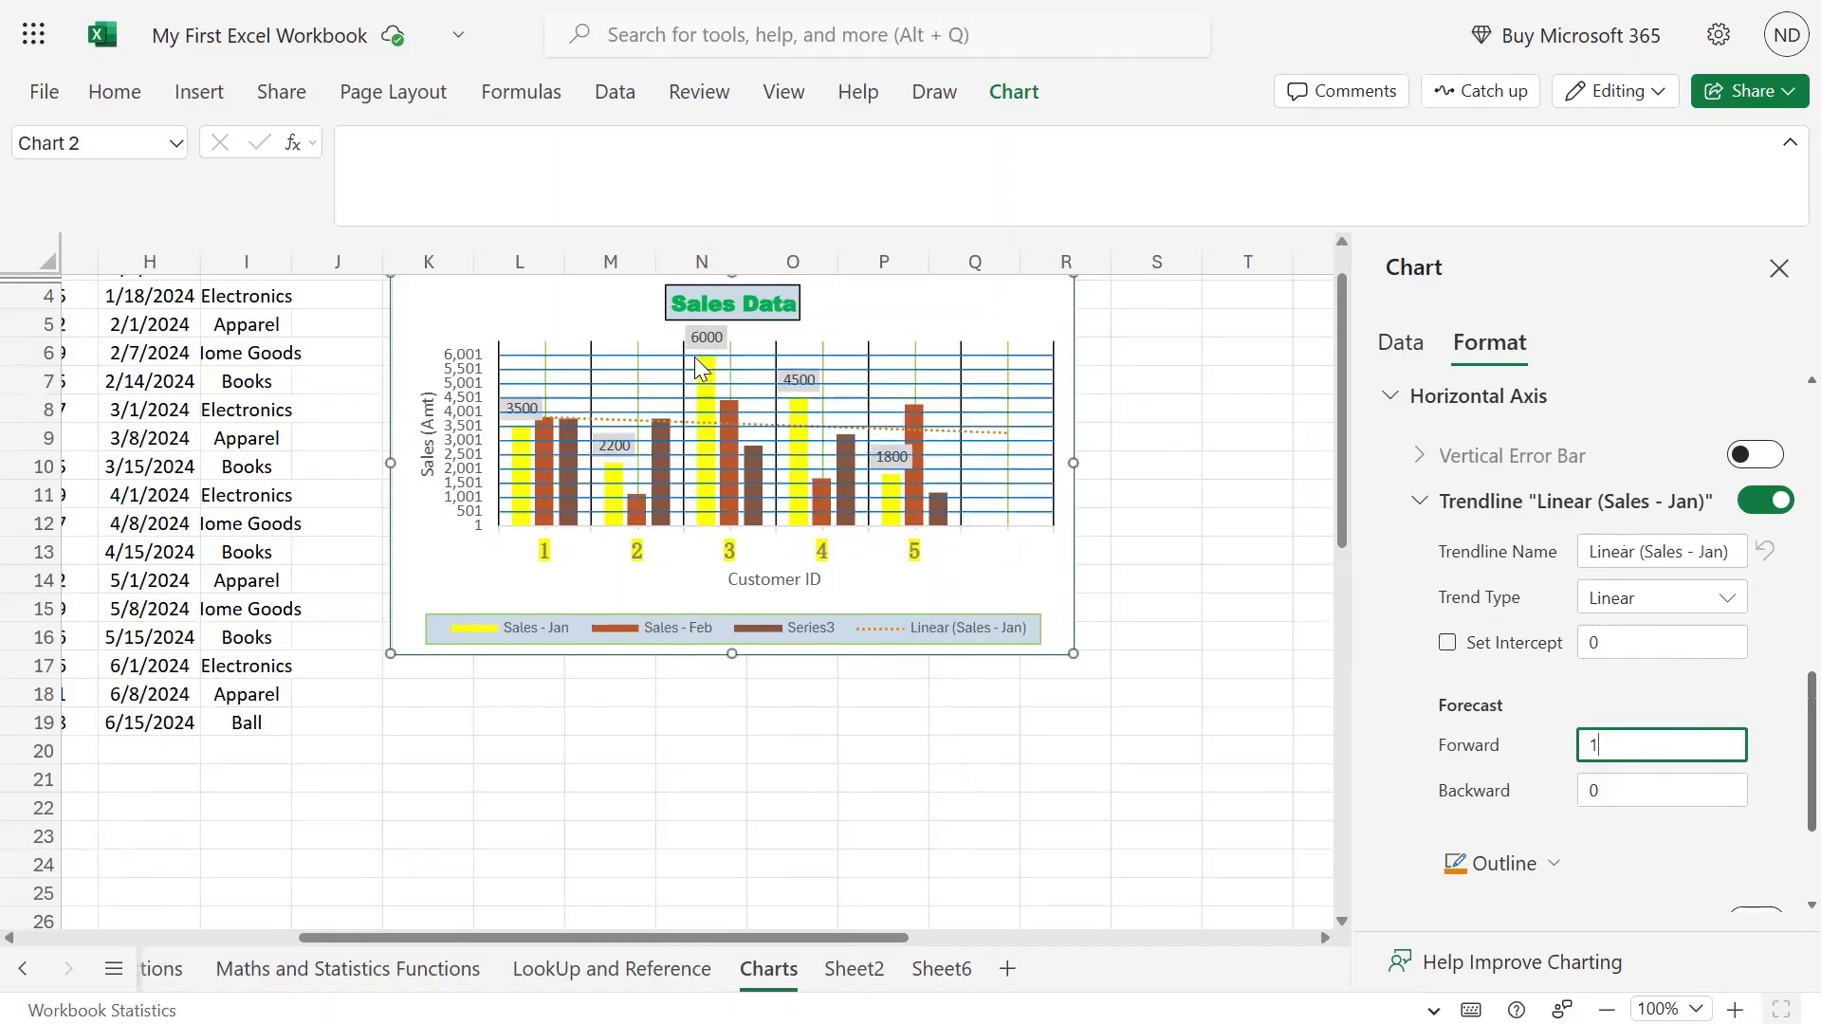
mouse_move(718, 476)
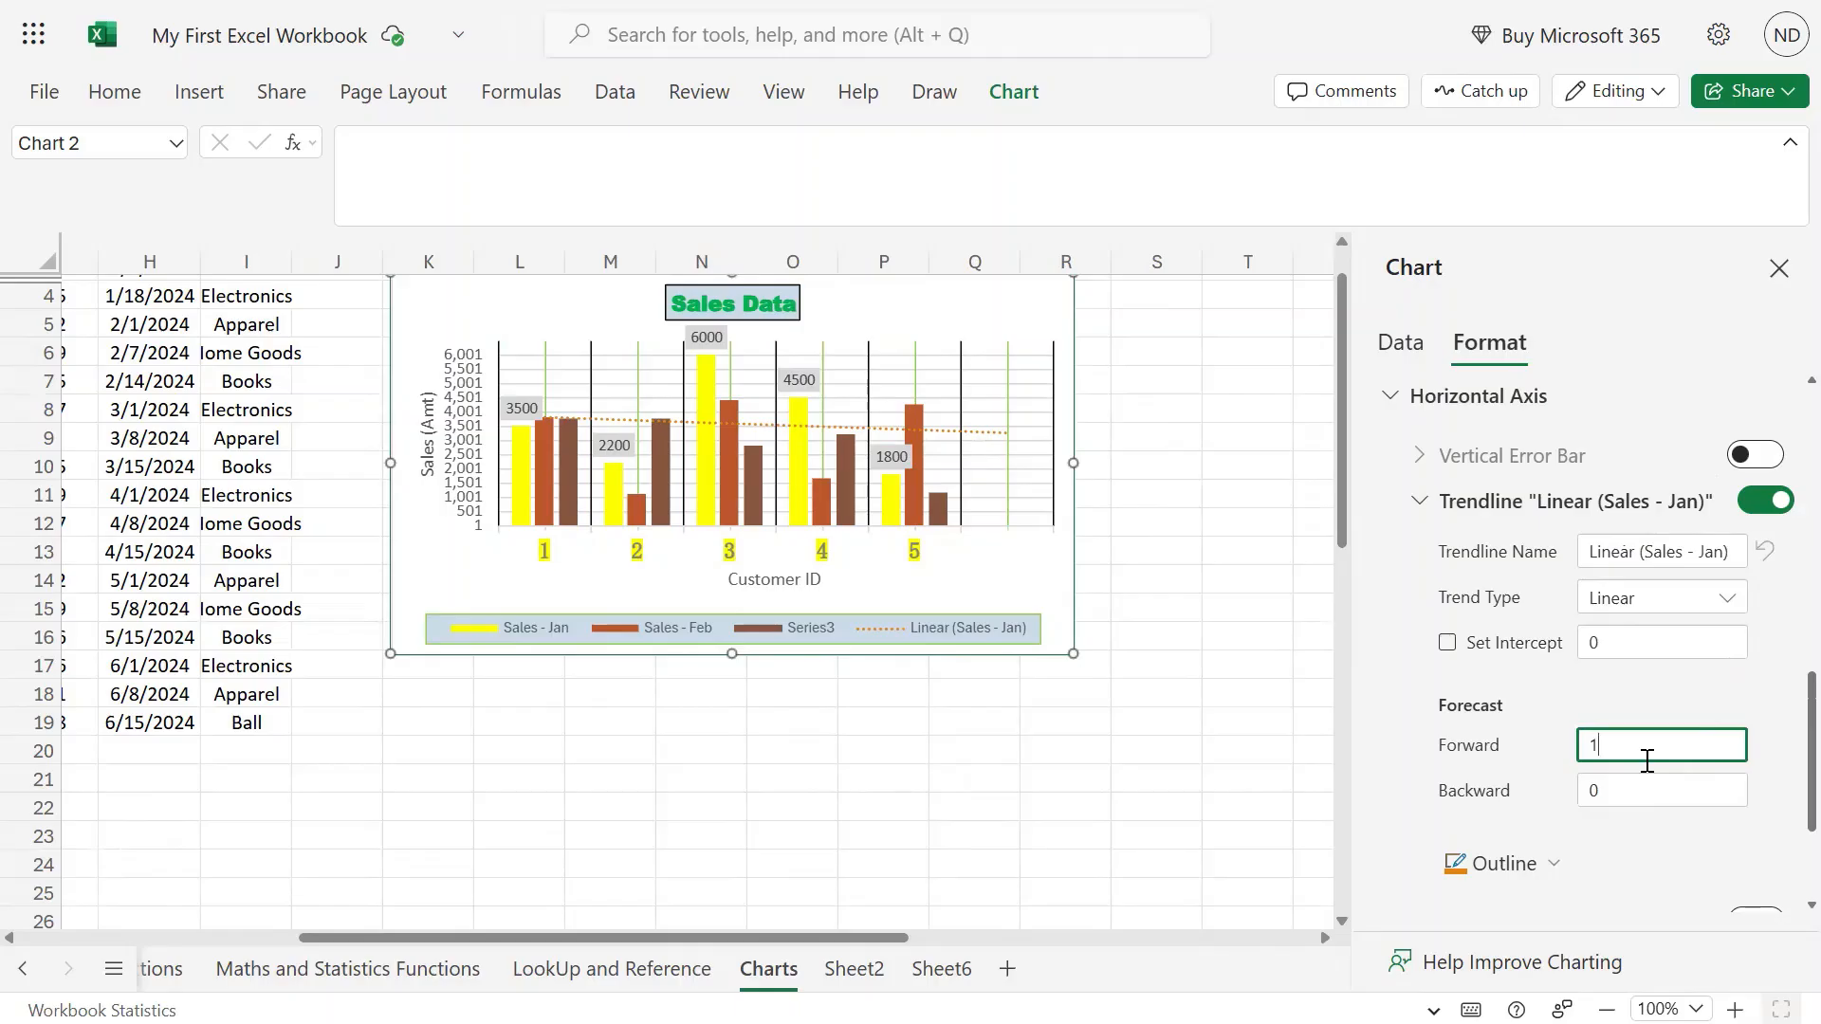
click(1634, 787)
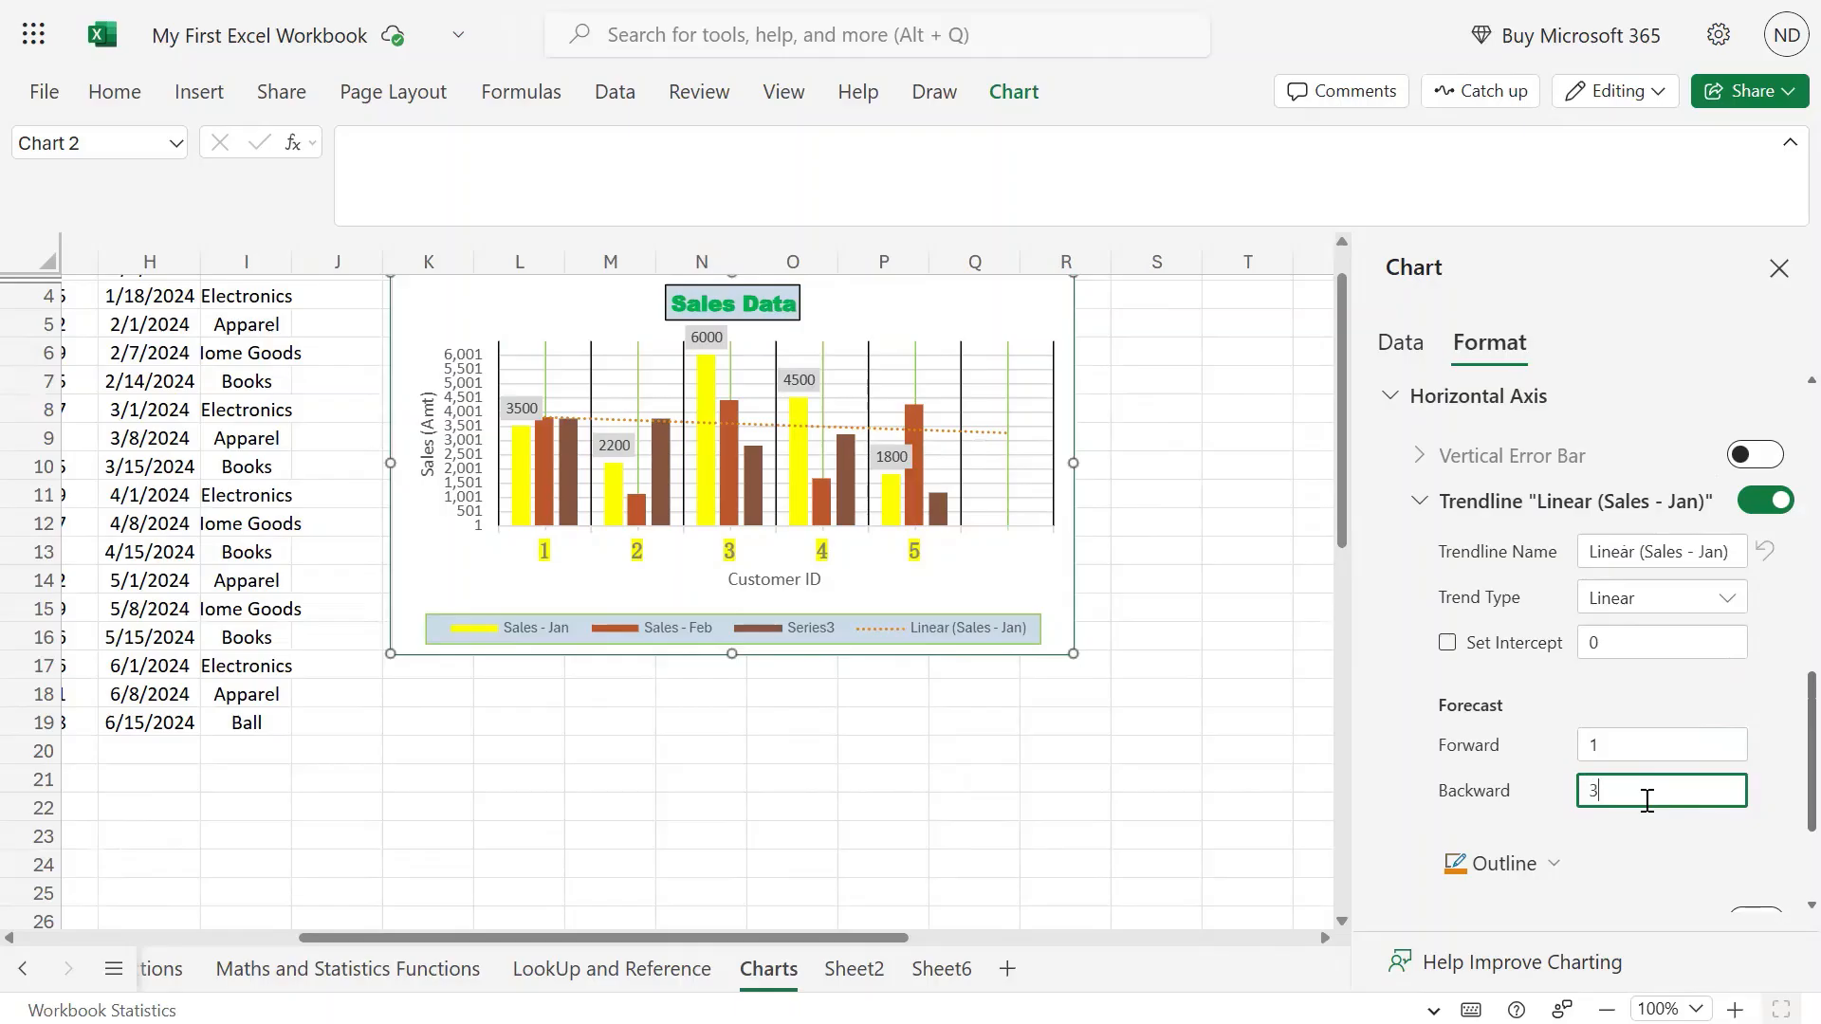
key(BackSpace)
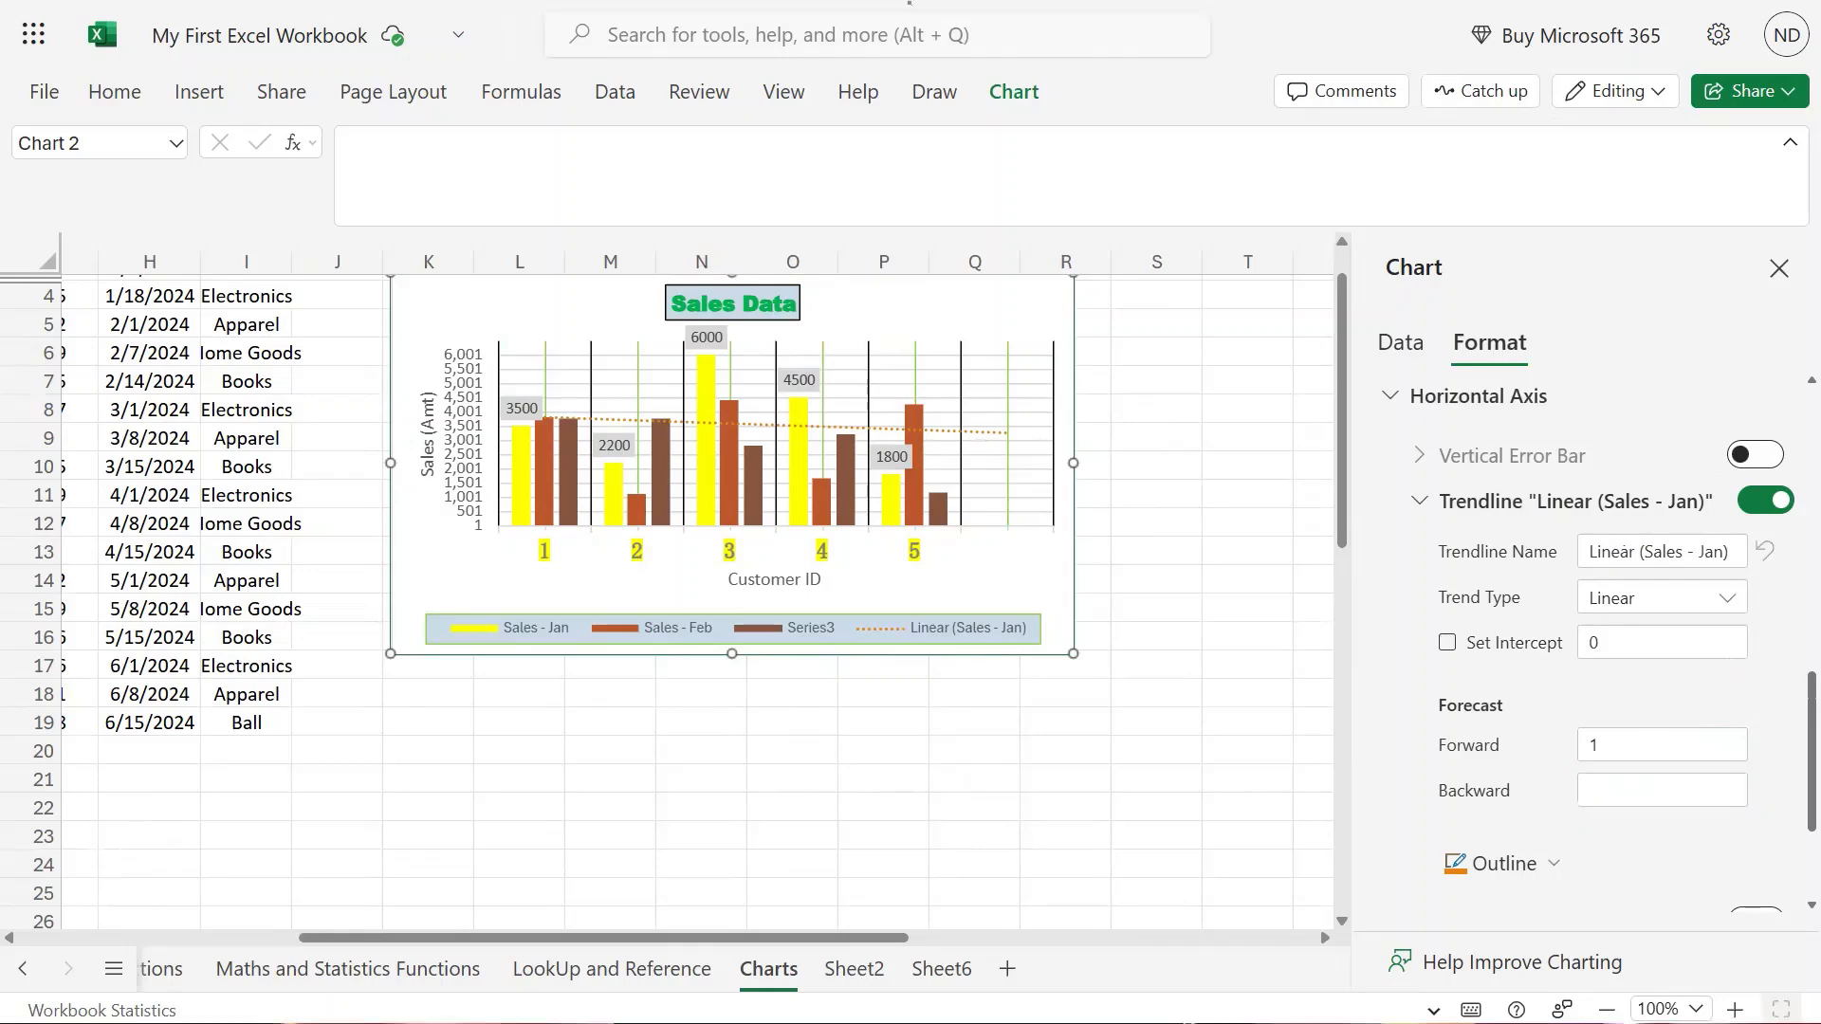
Enter 0 for both the Forecast Backward and Forecast Forward periods.
click(1717, 793)
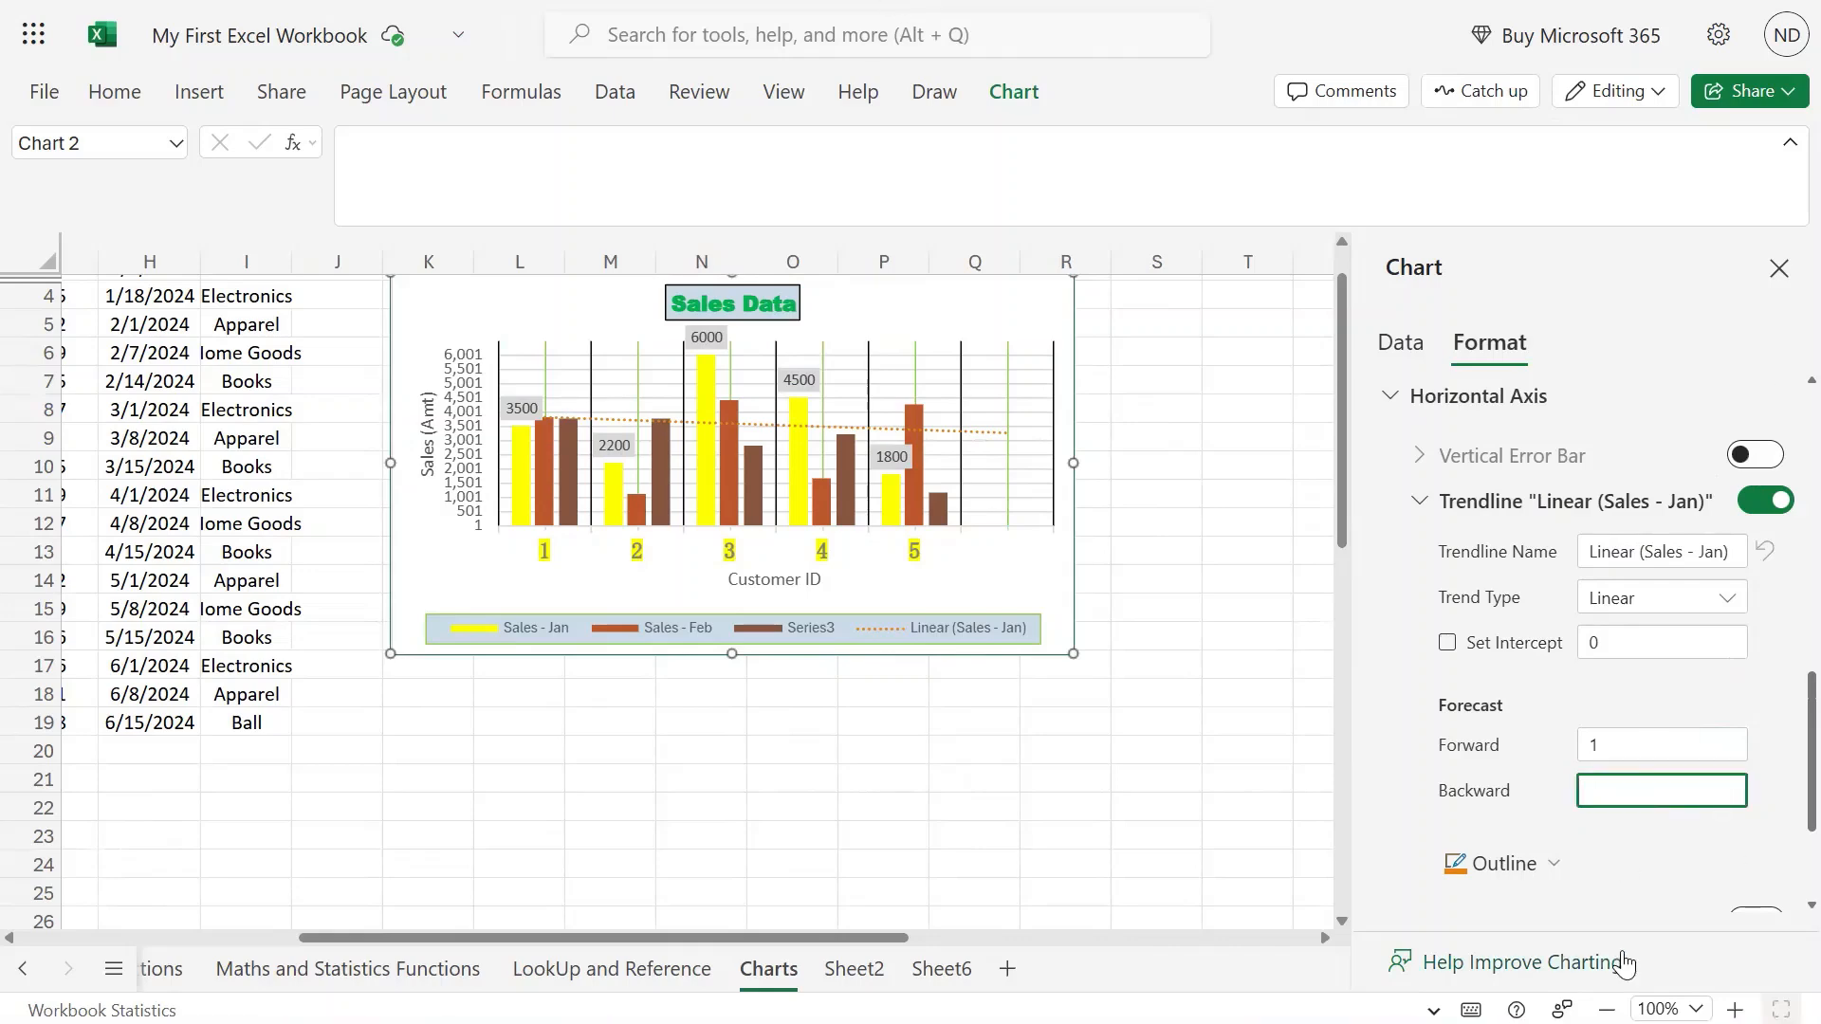
text(0)
click(1590, 740)
text(0)
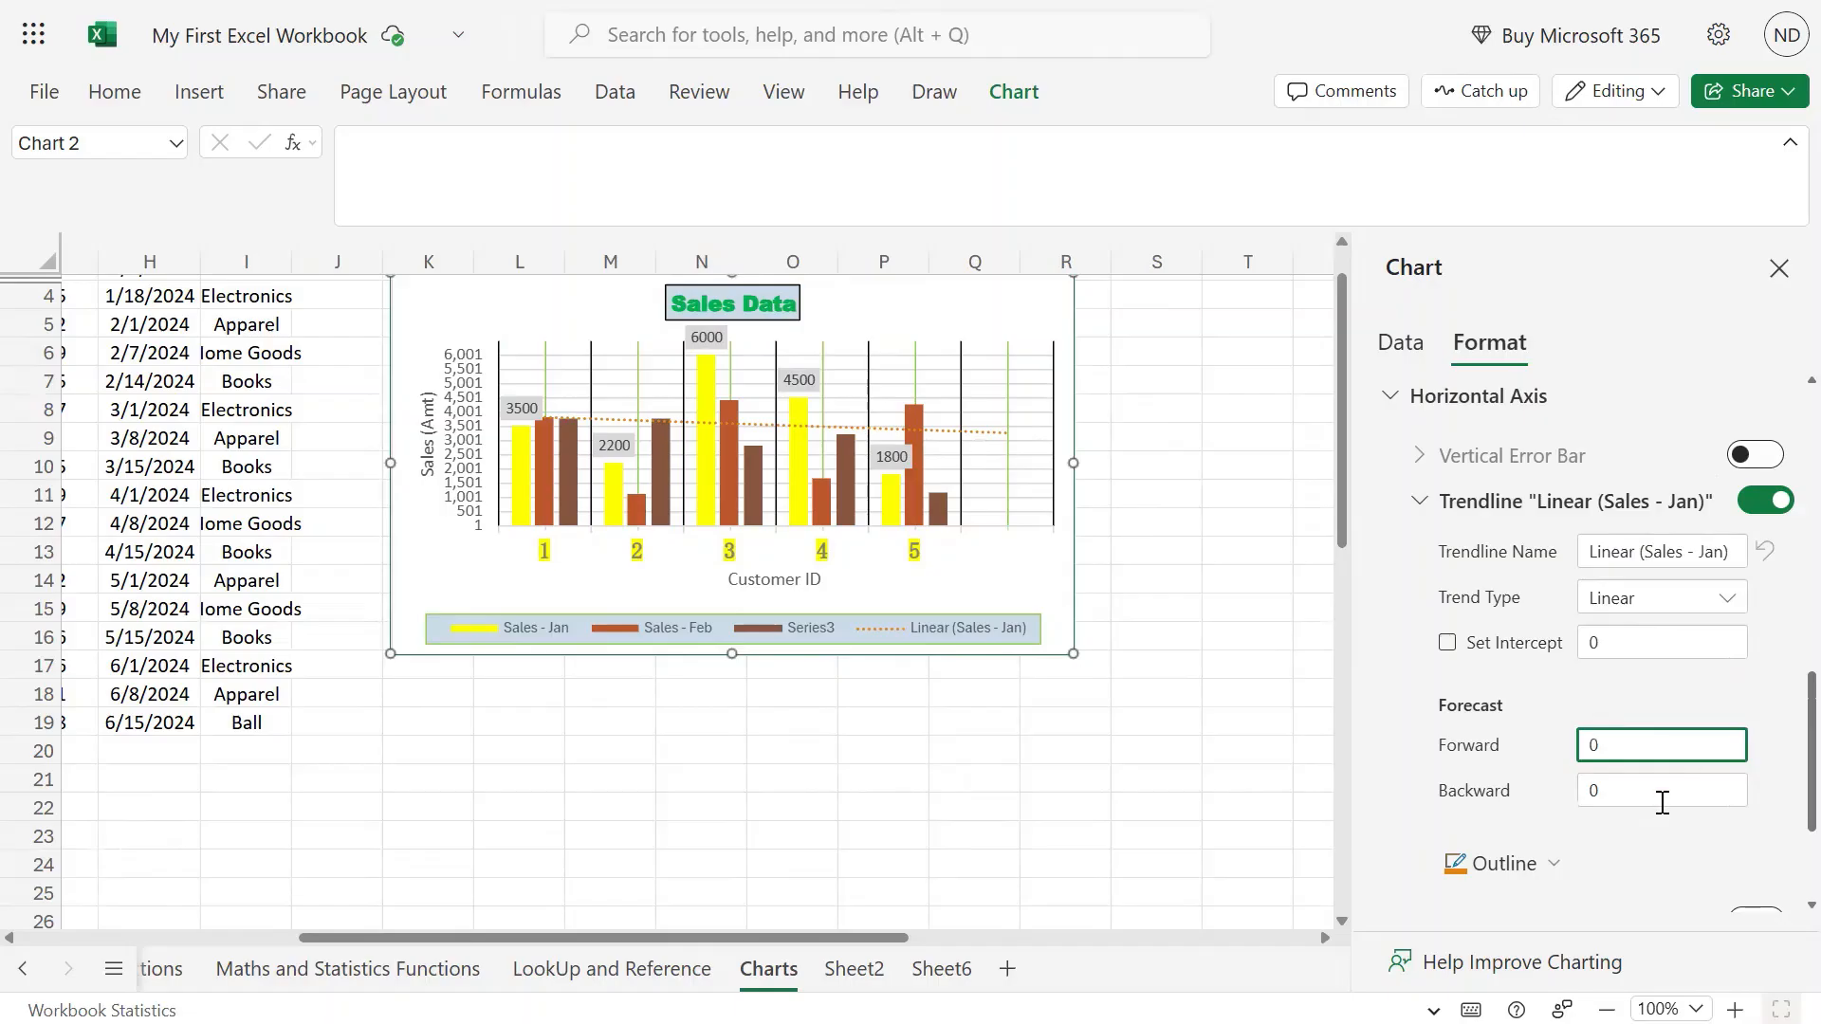
click(1663, 803)
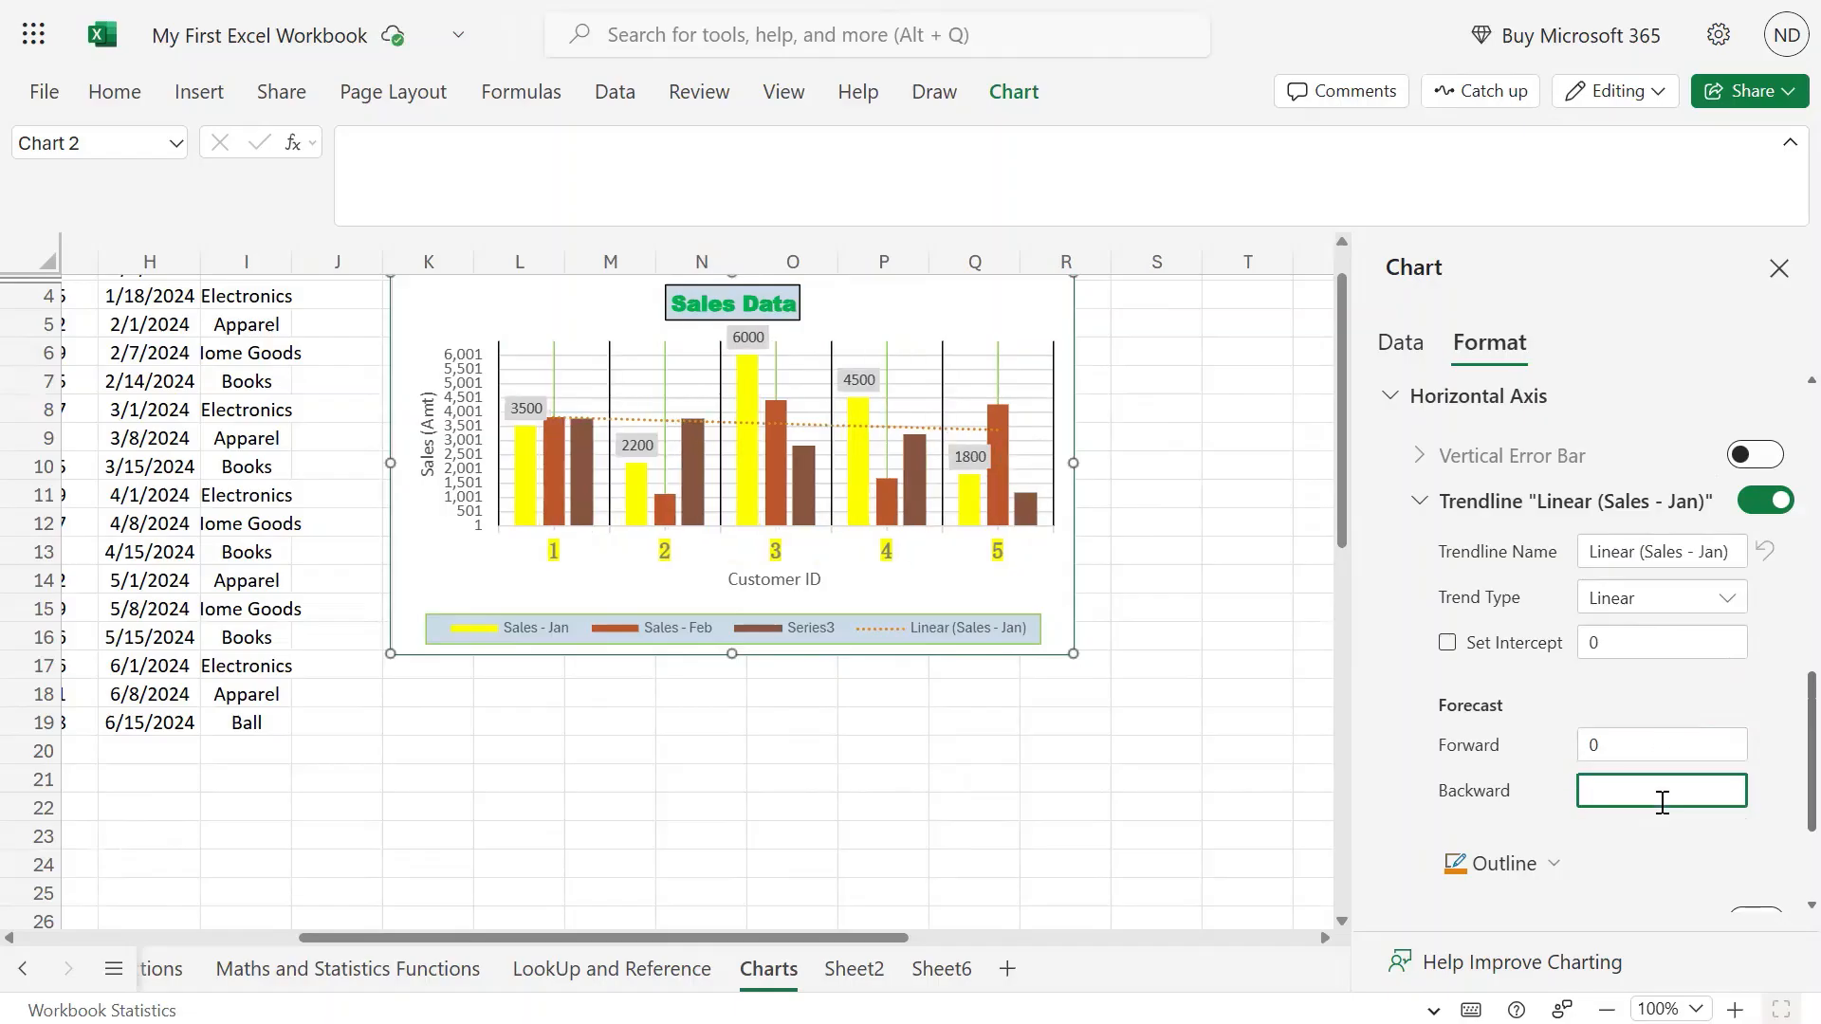
click(1783, 844)
click(1620, 787)
text(3)
scroll(1614, 811, down, 3)
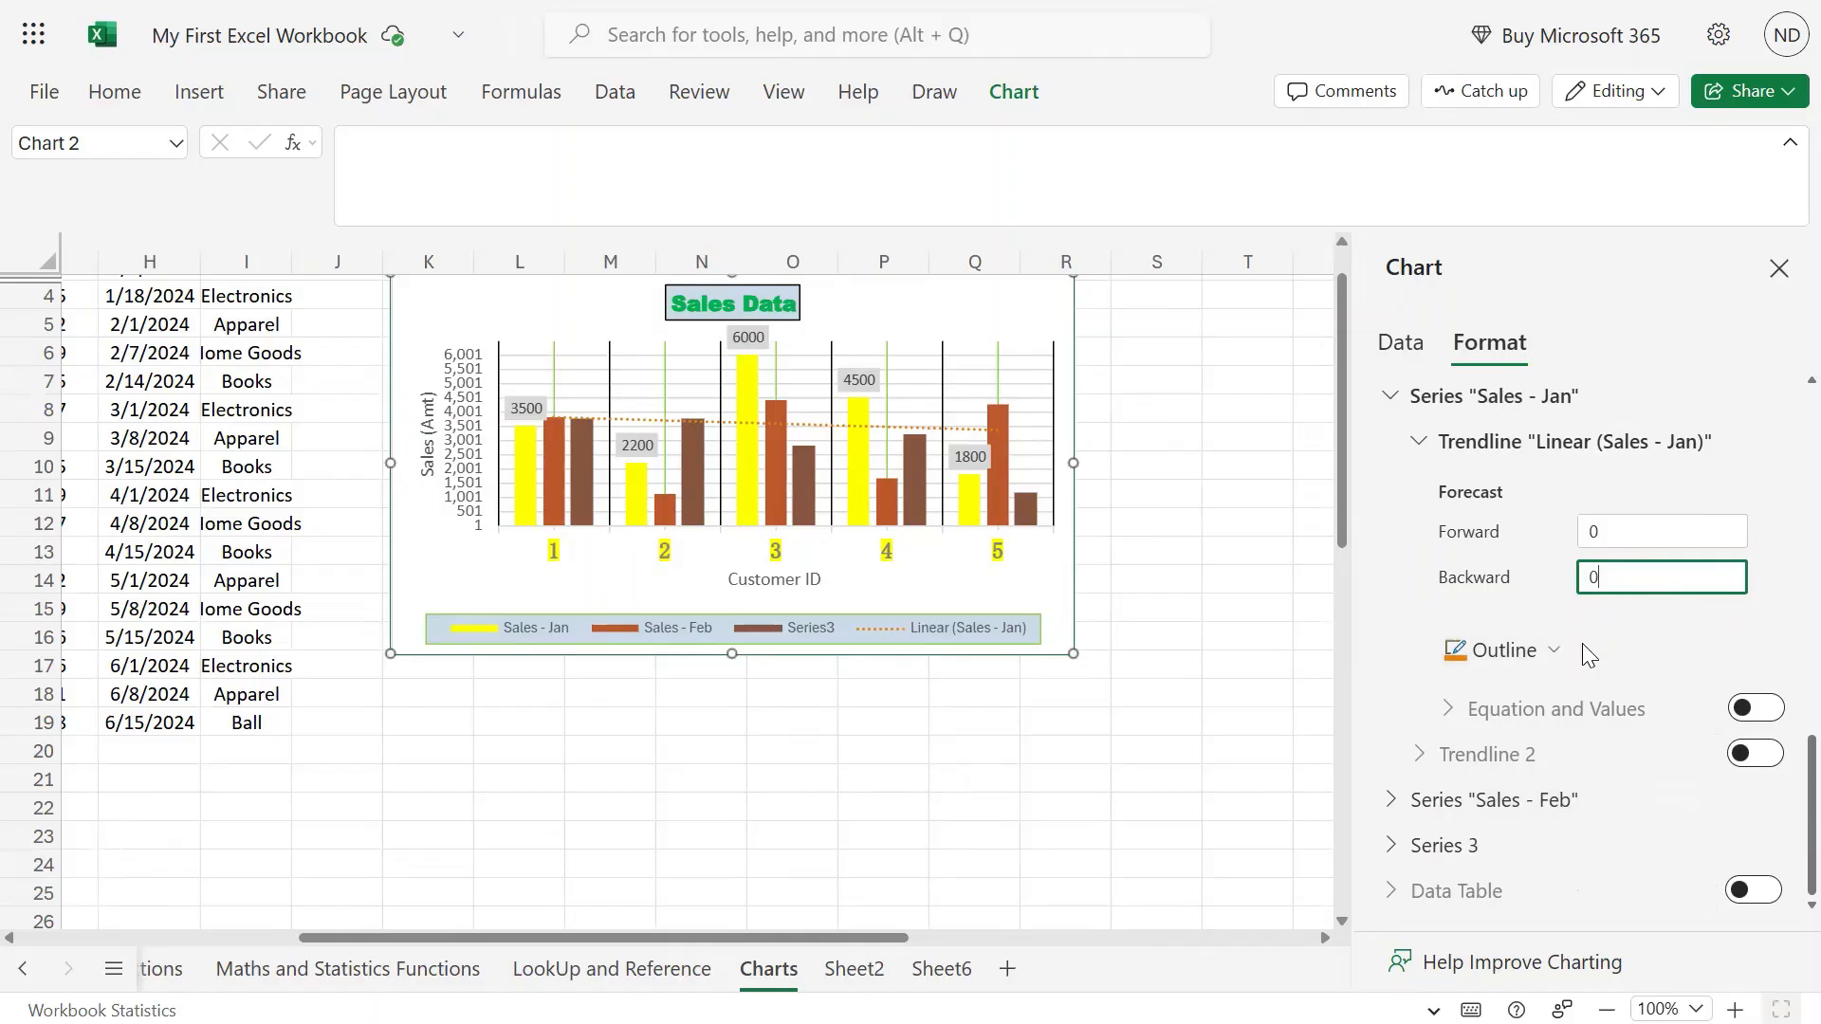
Expand the Sales - Feb series and add a linear trendline to it.
click(1658, 542)
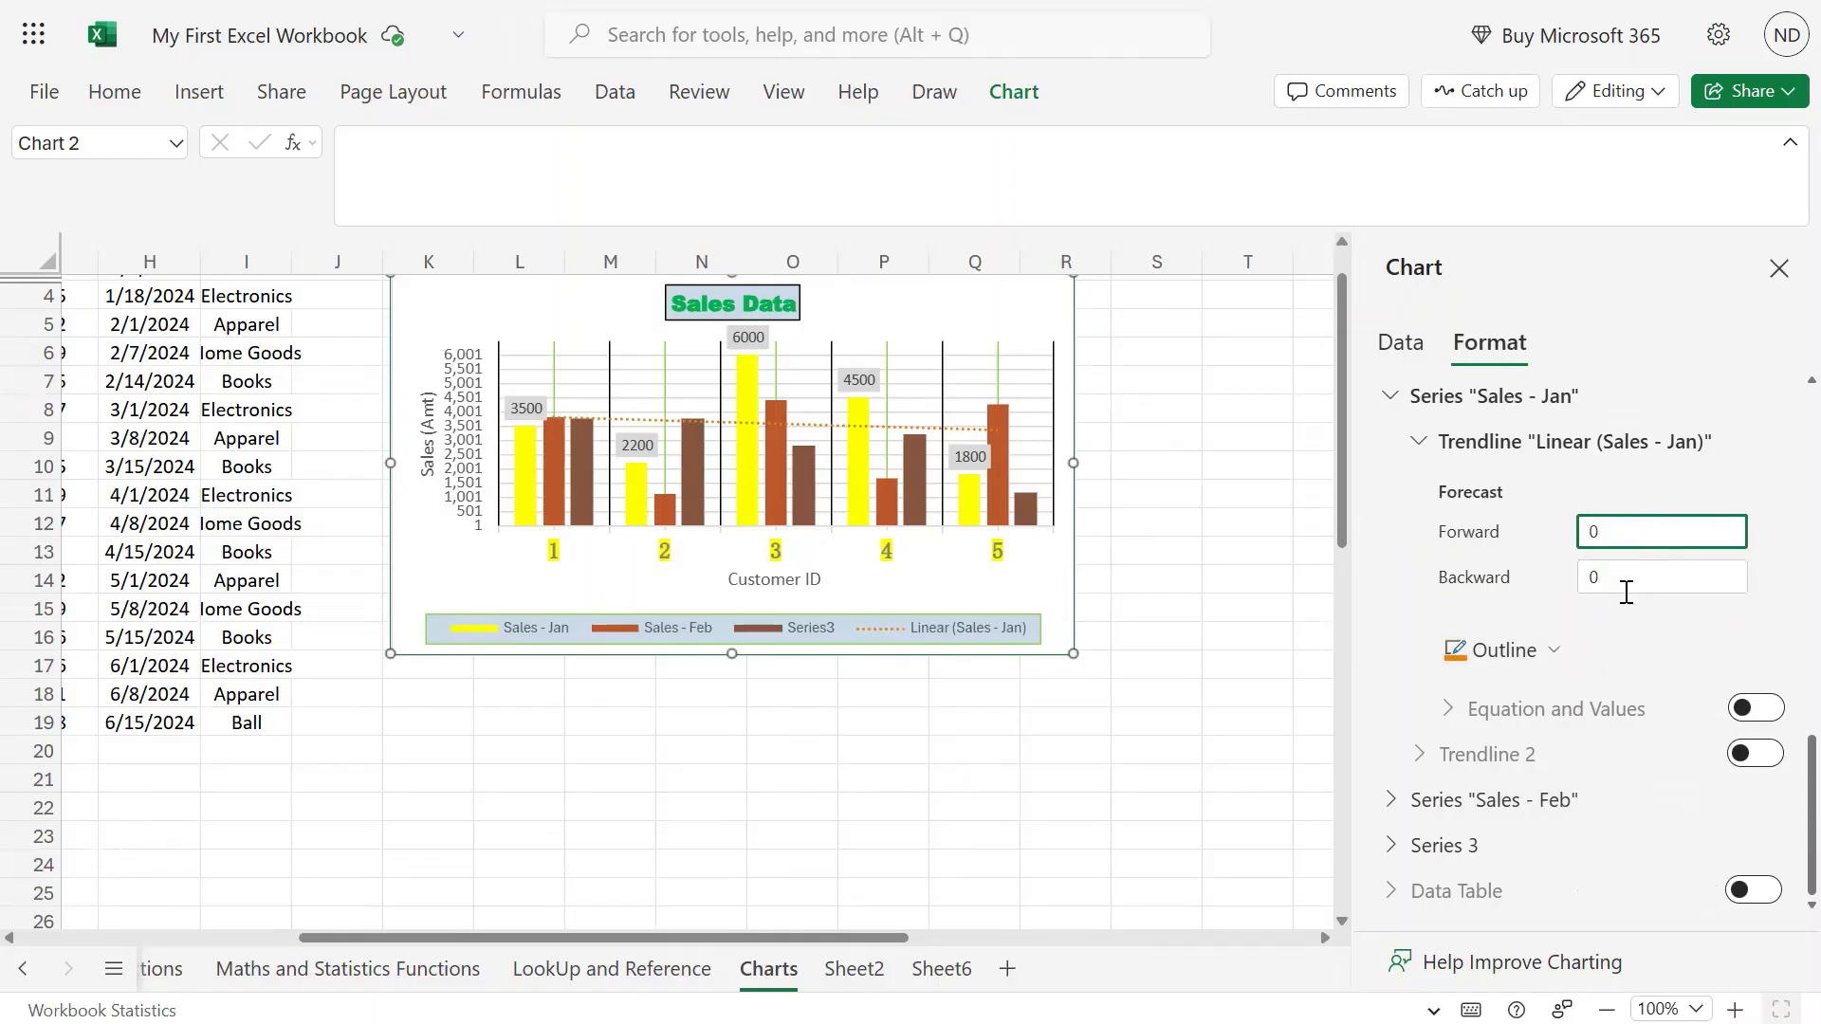
scroll(1626, 593, up, 2)
scroll(1653, 611, down, 2)
click(1397, 798)
scroll(1686, 799, down, 2)
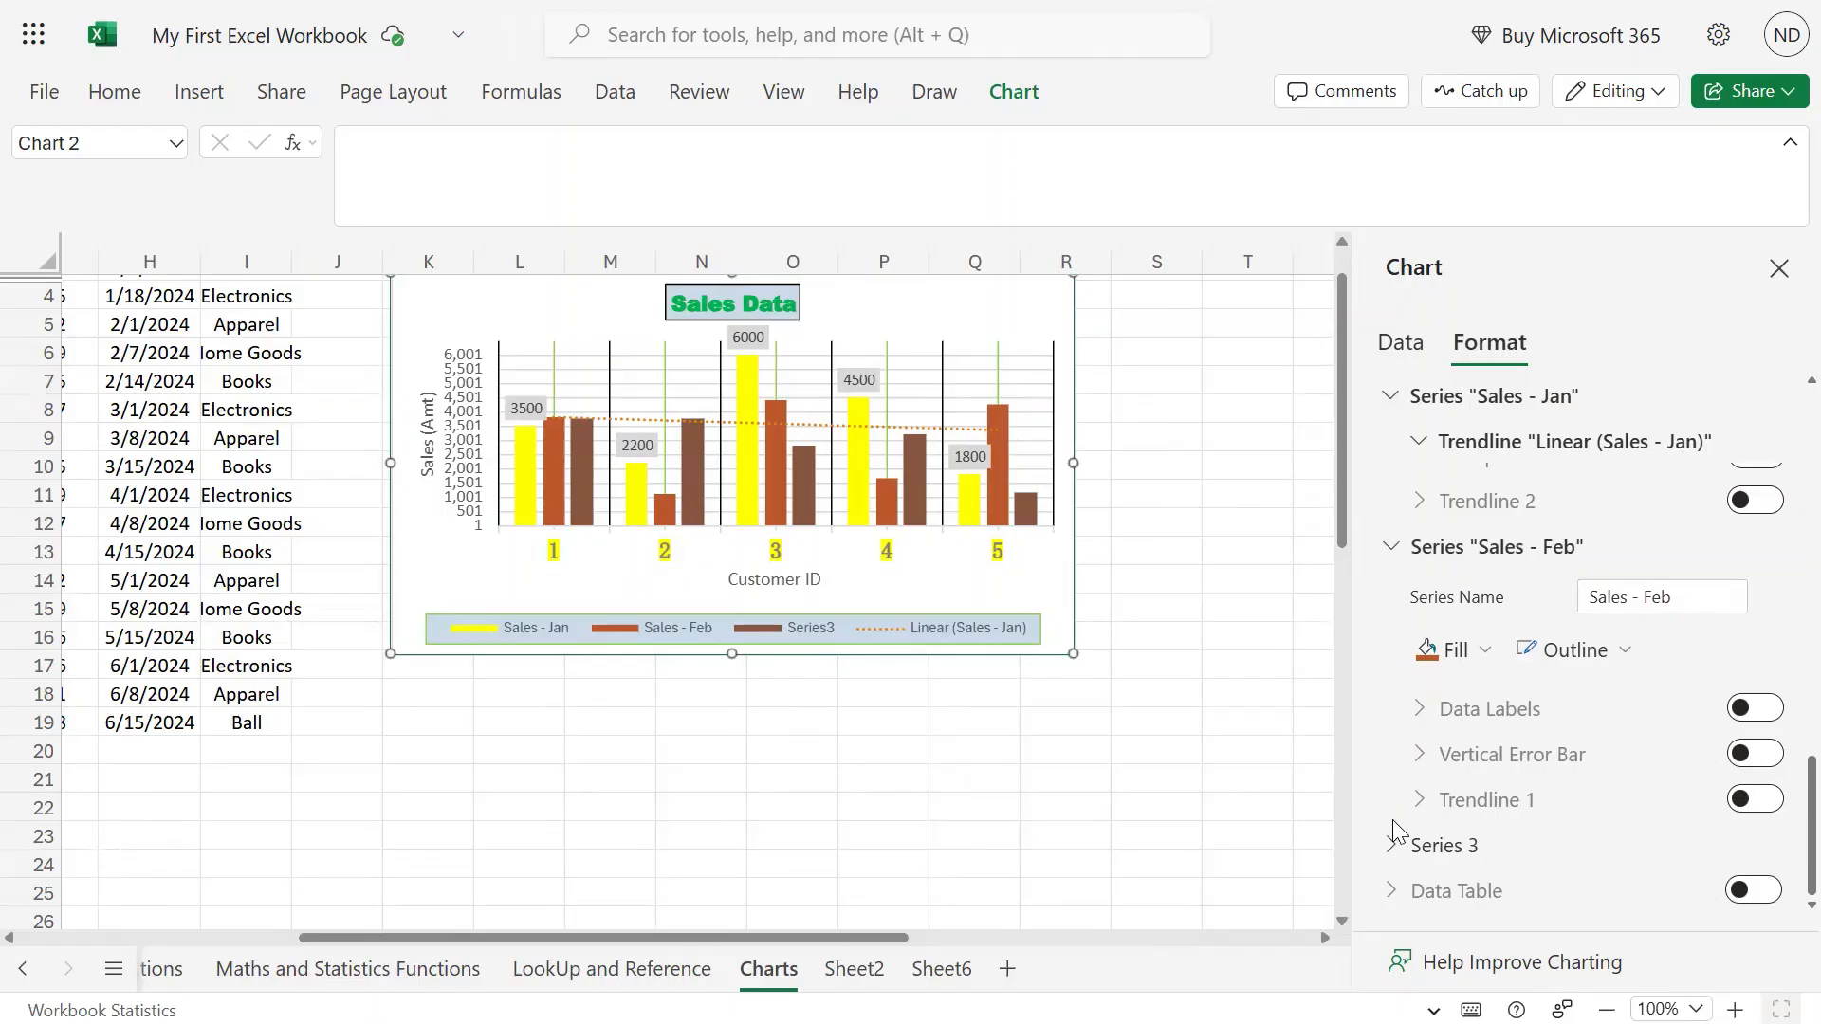
click(1756, 799)
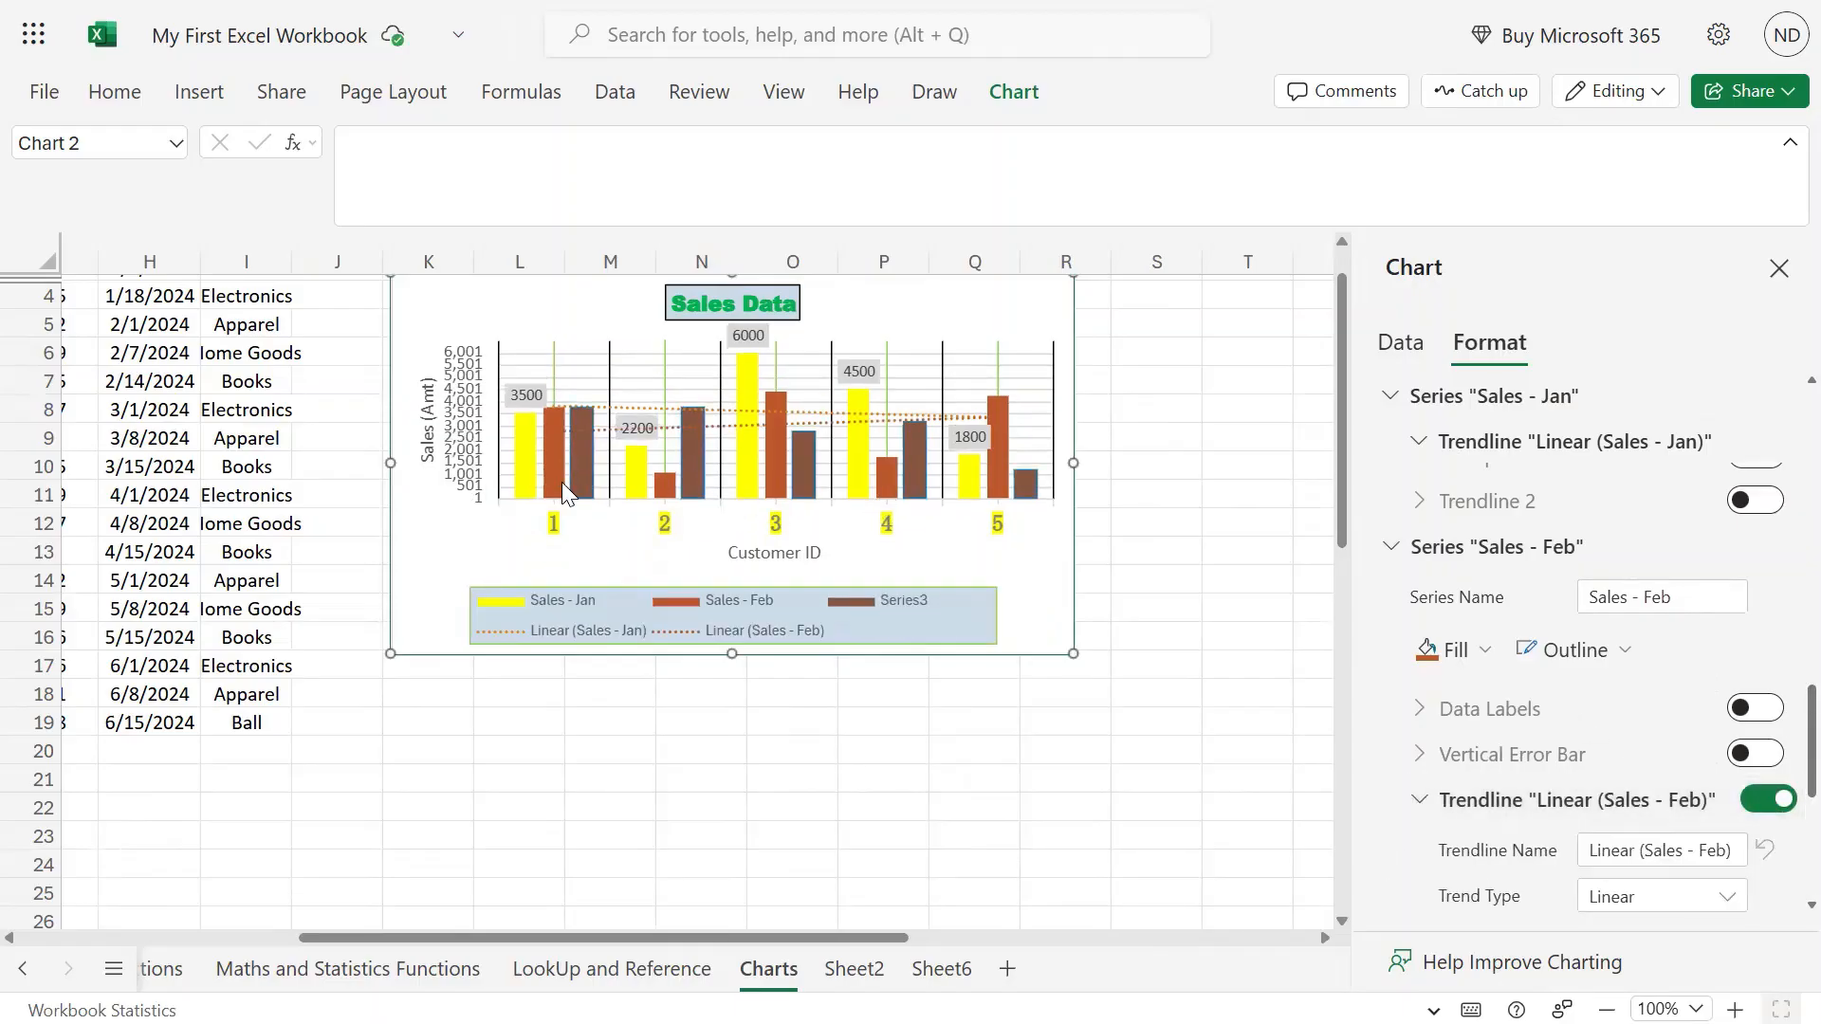
Set the Sales - Feb trendline's Forecast Forward to 3 periods.
scroll(1608, 755, down, 5)
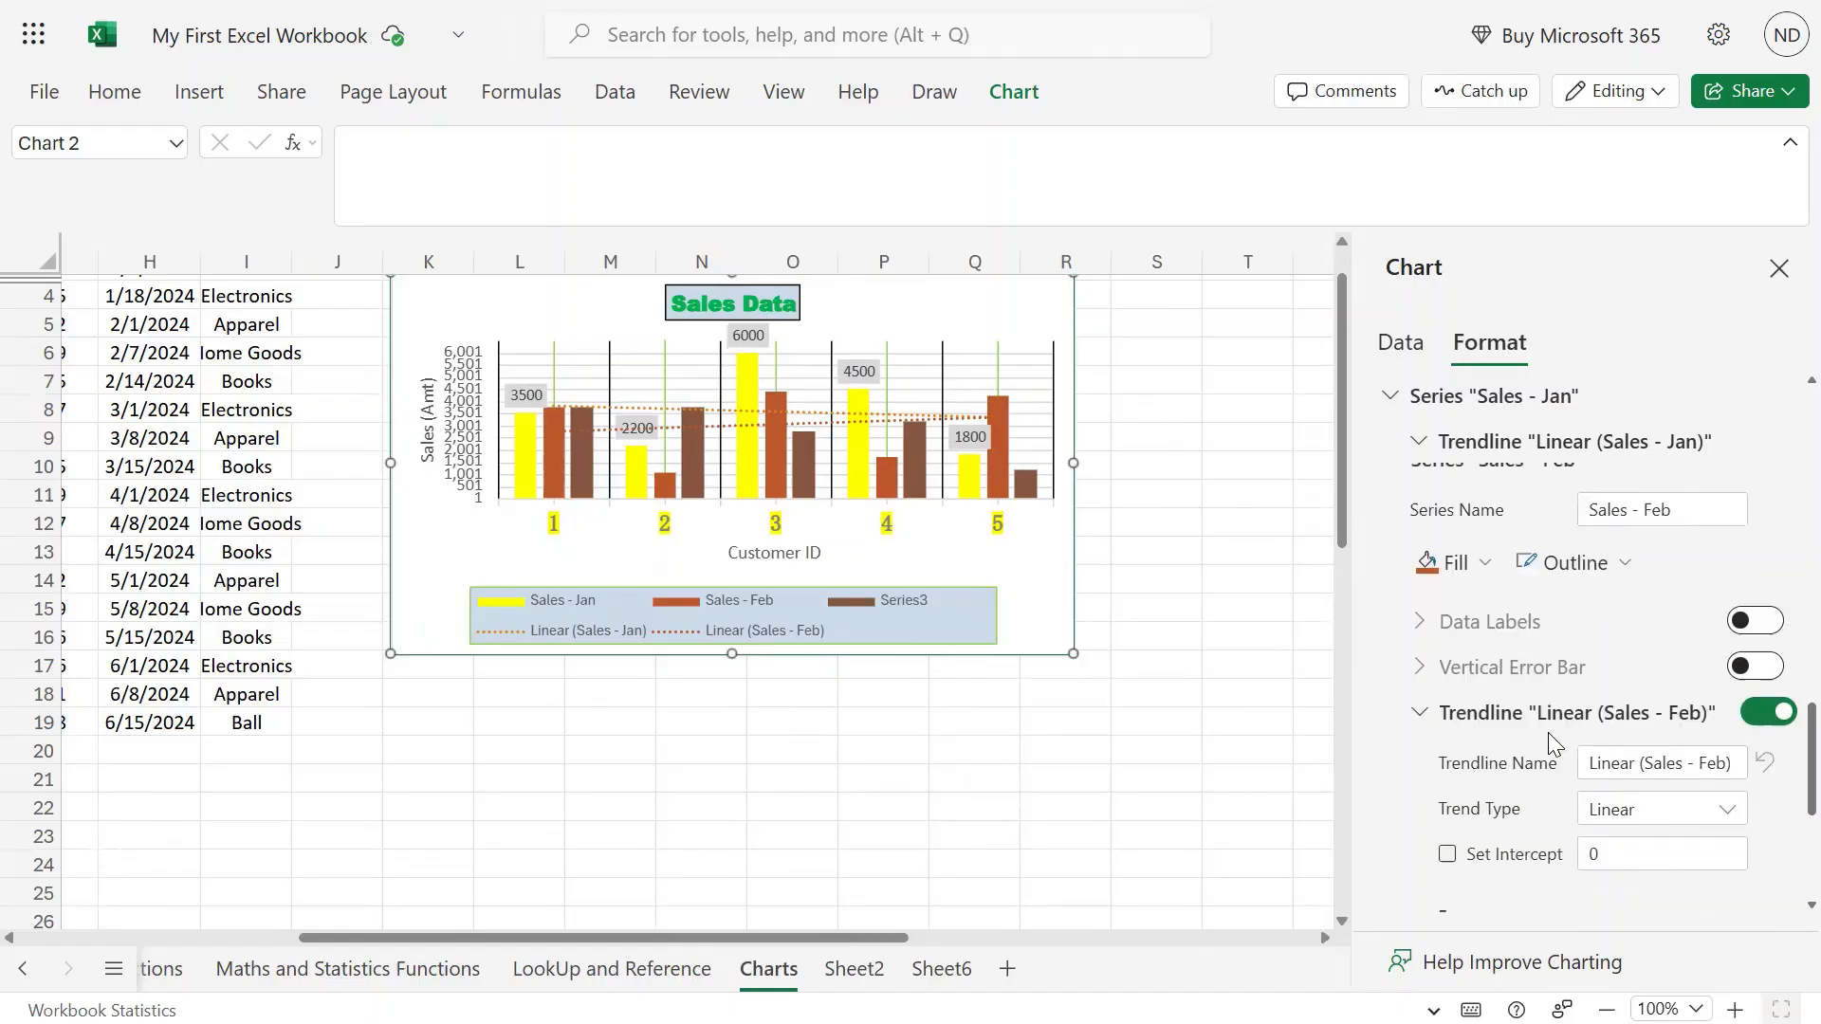
click(1665, 614)
double_click(1665, 613)
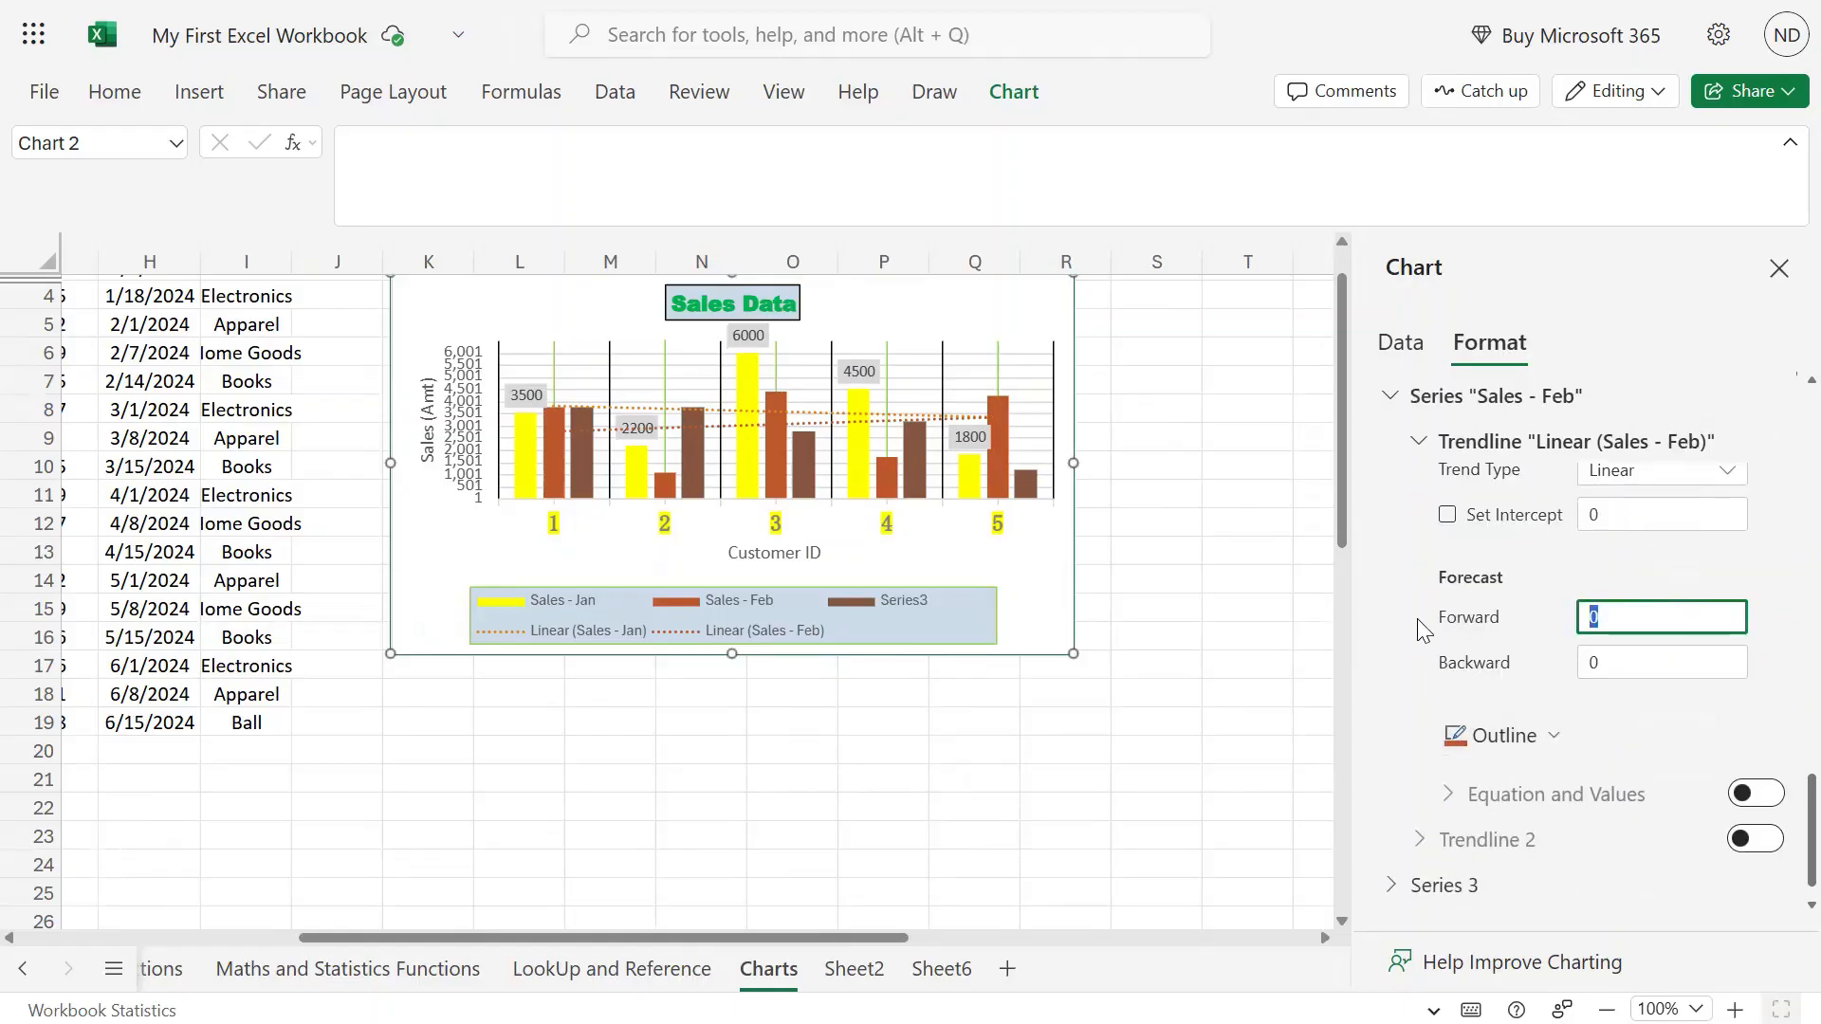
text(3)
click(1681, 715)
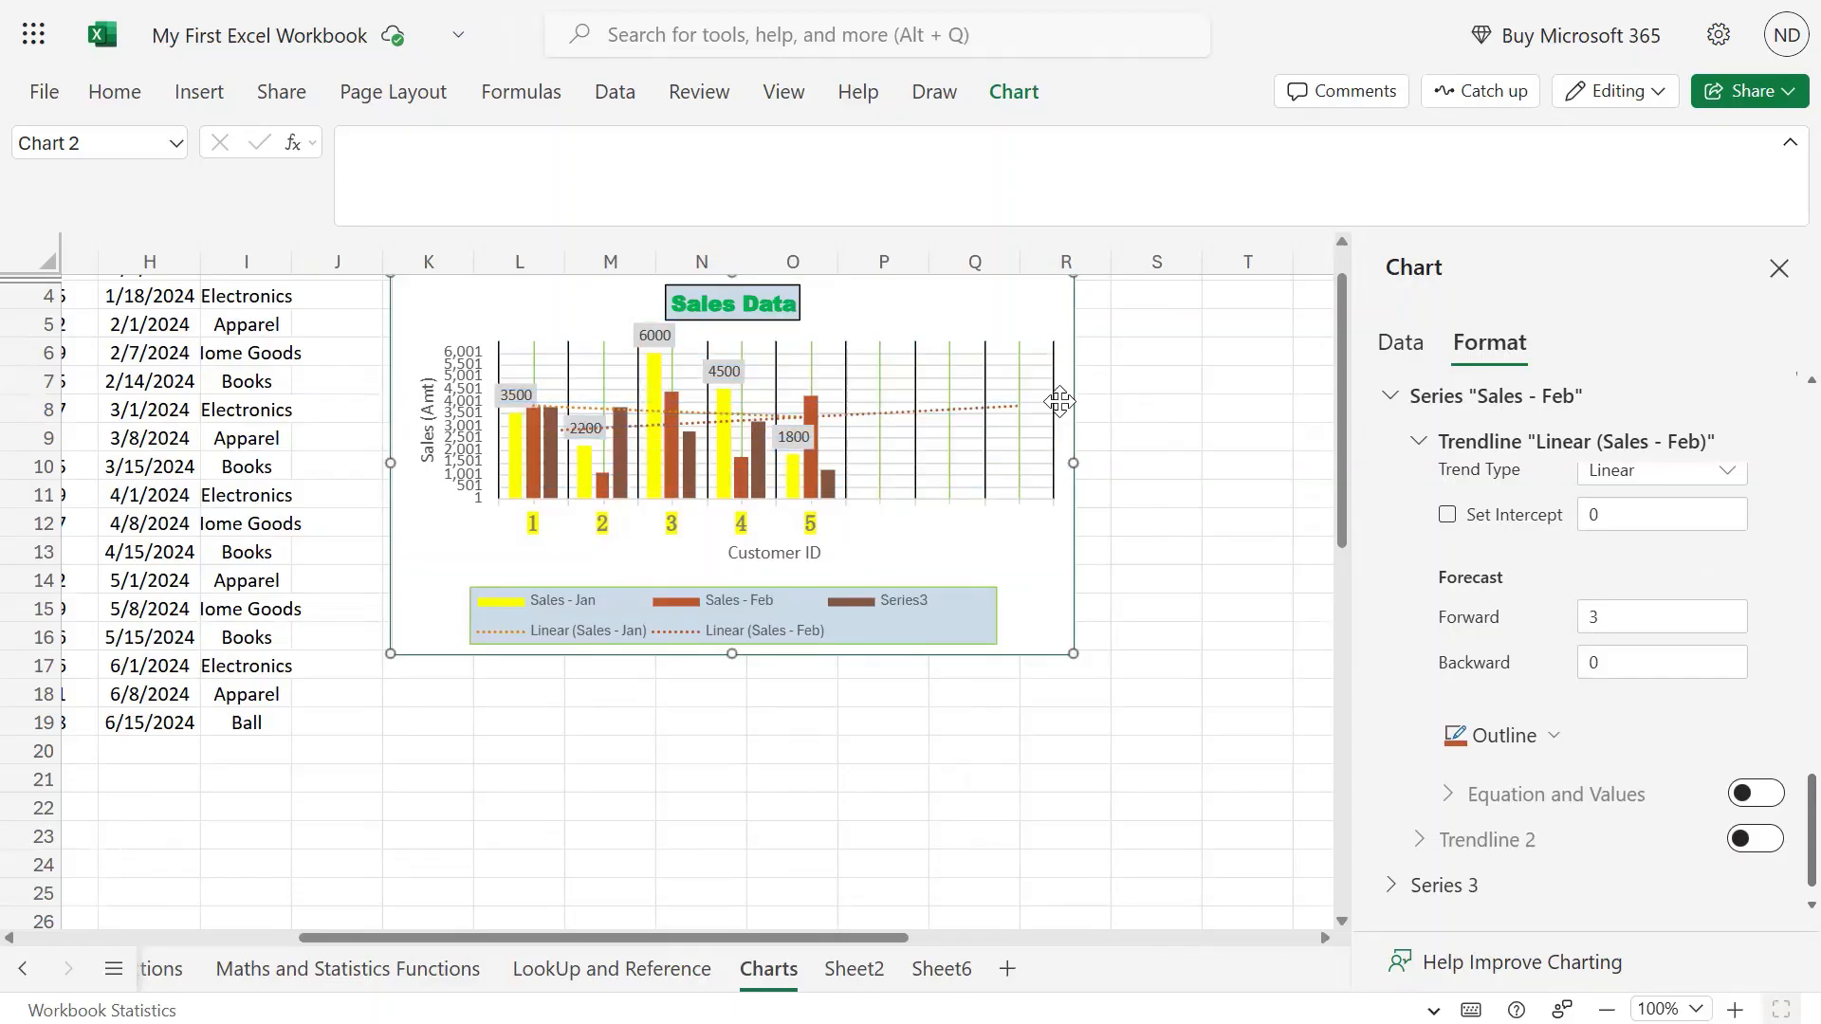
Return to the Sales - Jan trendline's Forecast Forward box.
scroll(1722, 778, up, 5)
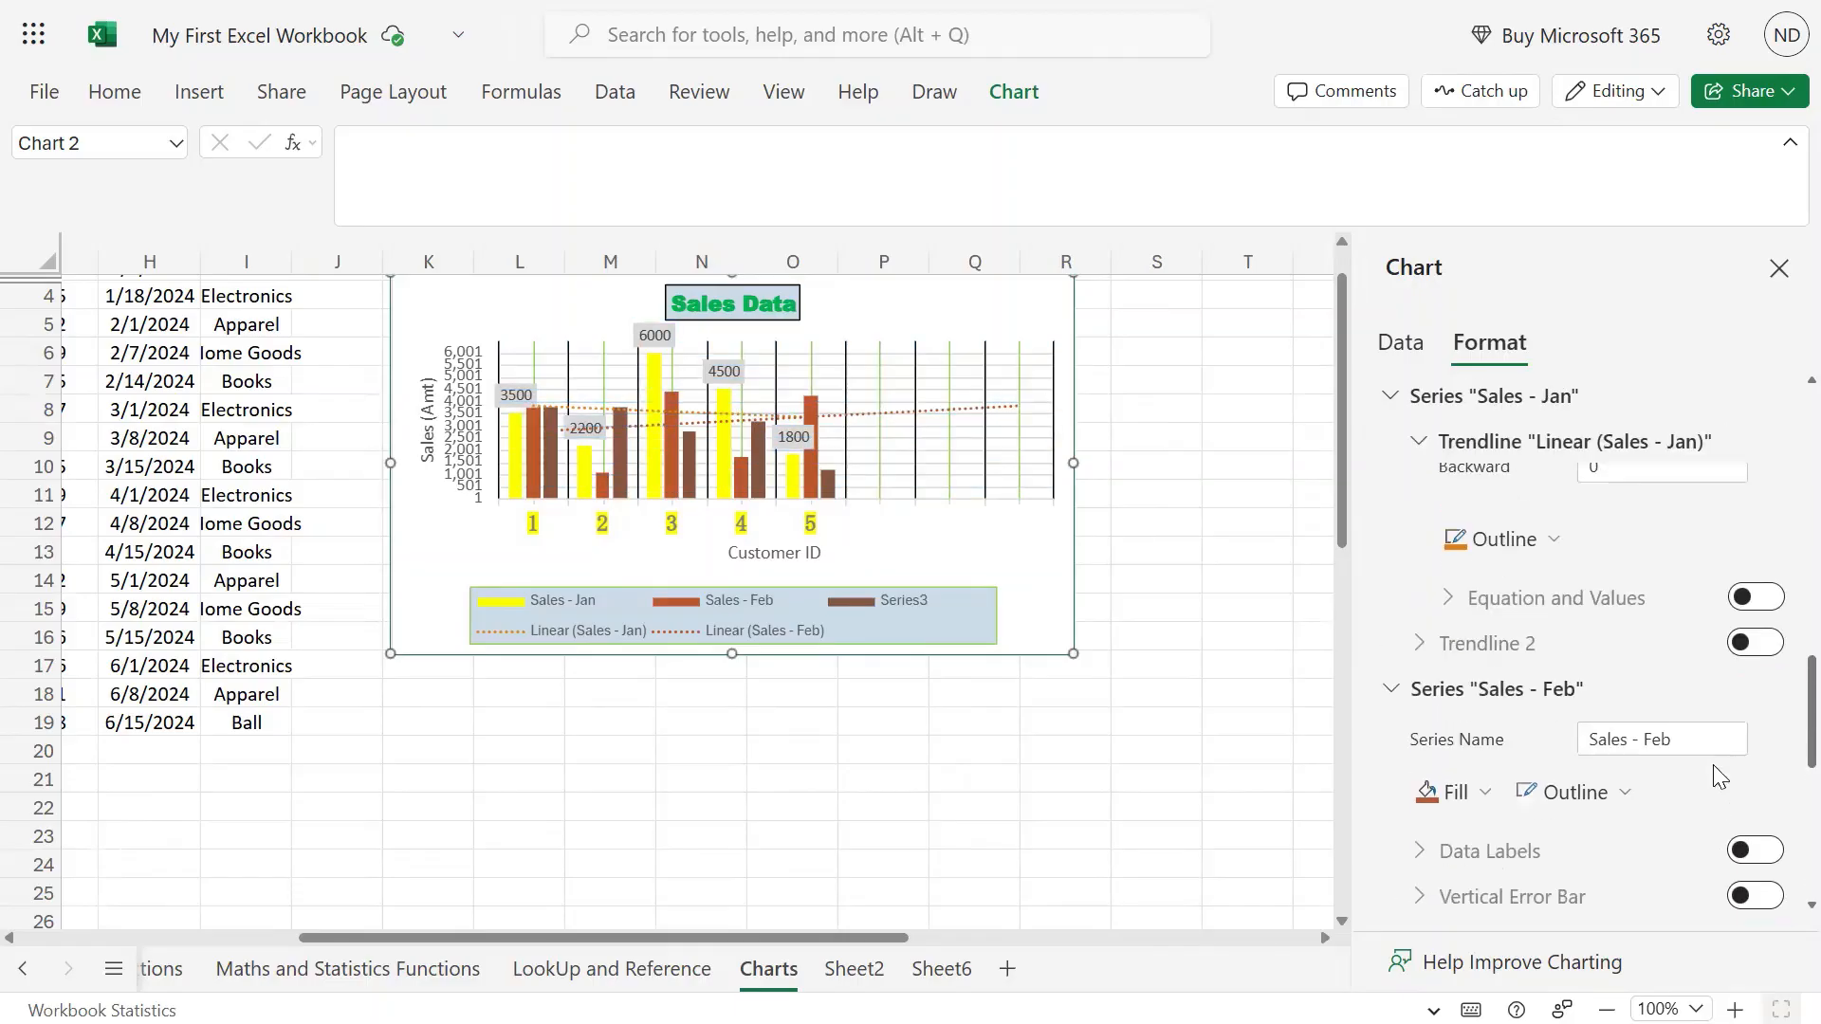
scroll(1701, 745, down, 3)
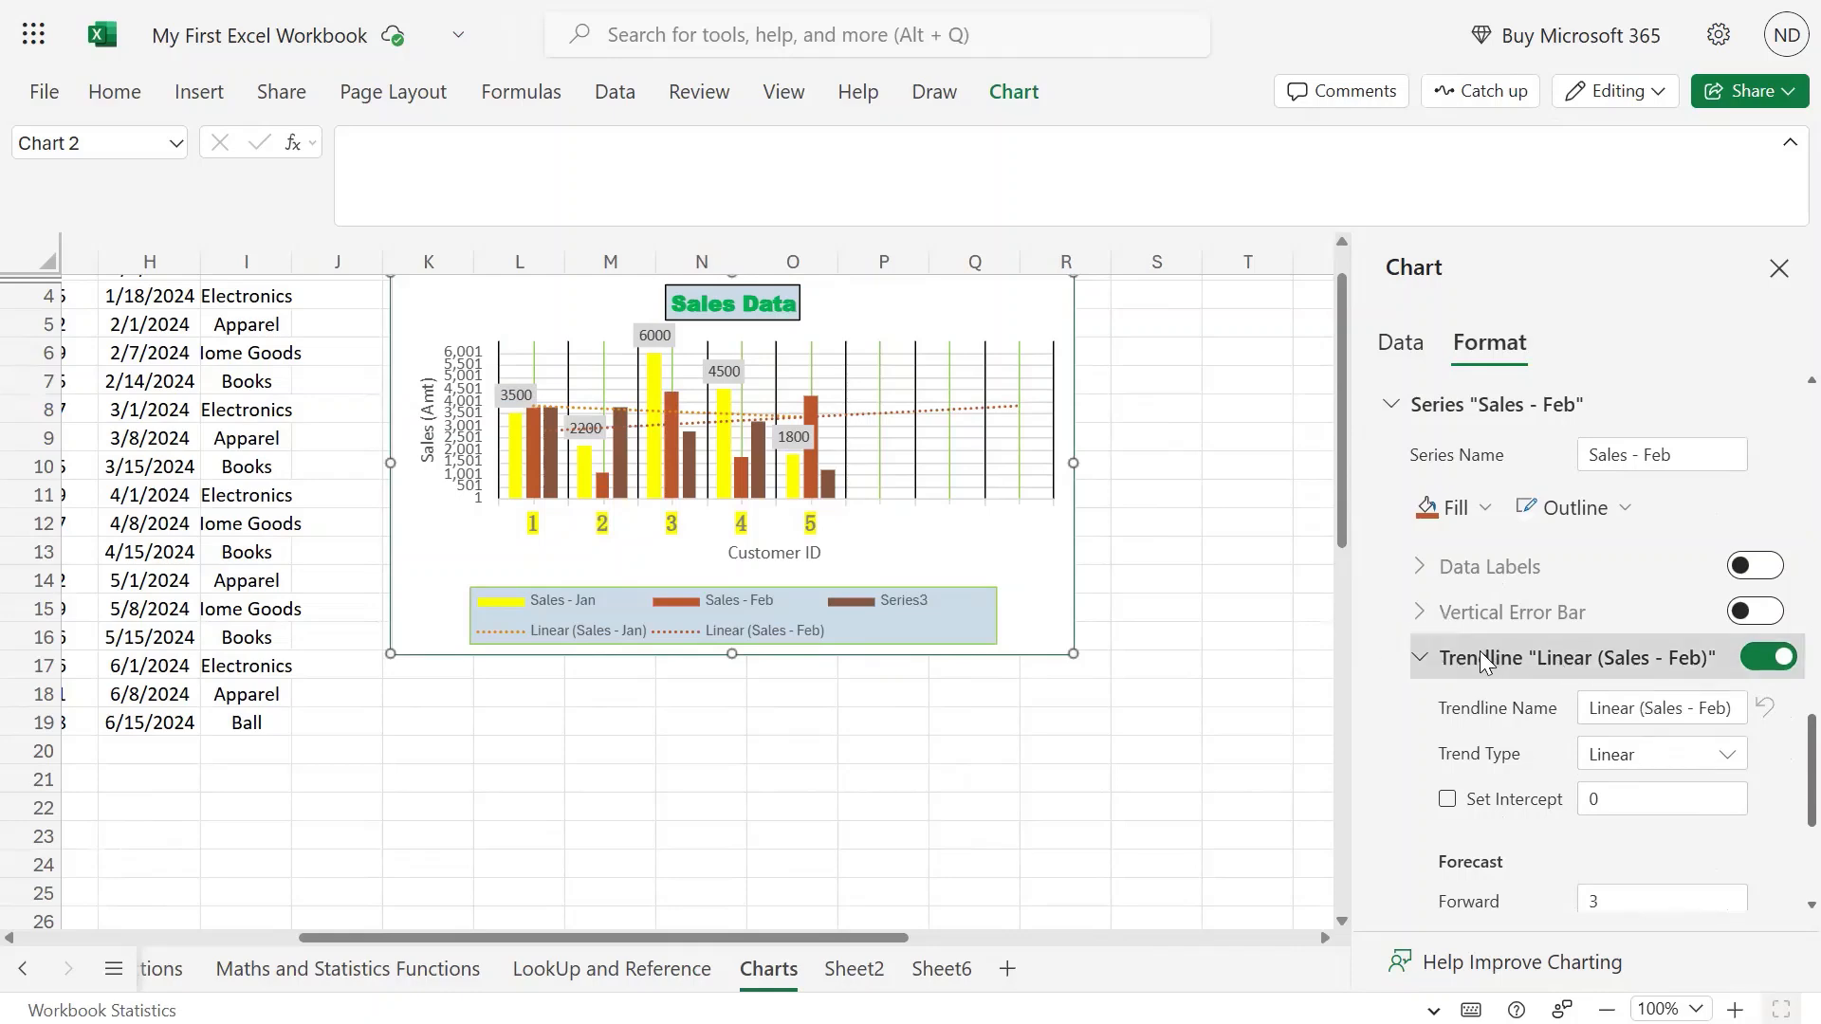
scroll(1515, 697, down, 3)
scroll(1514, 702, down, 1)
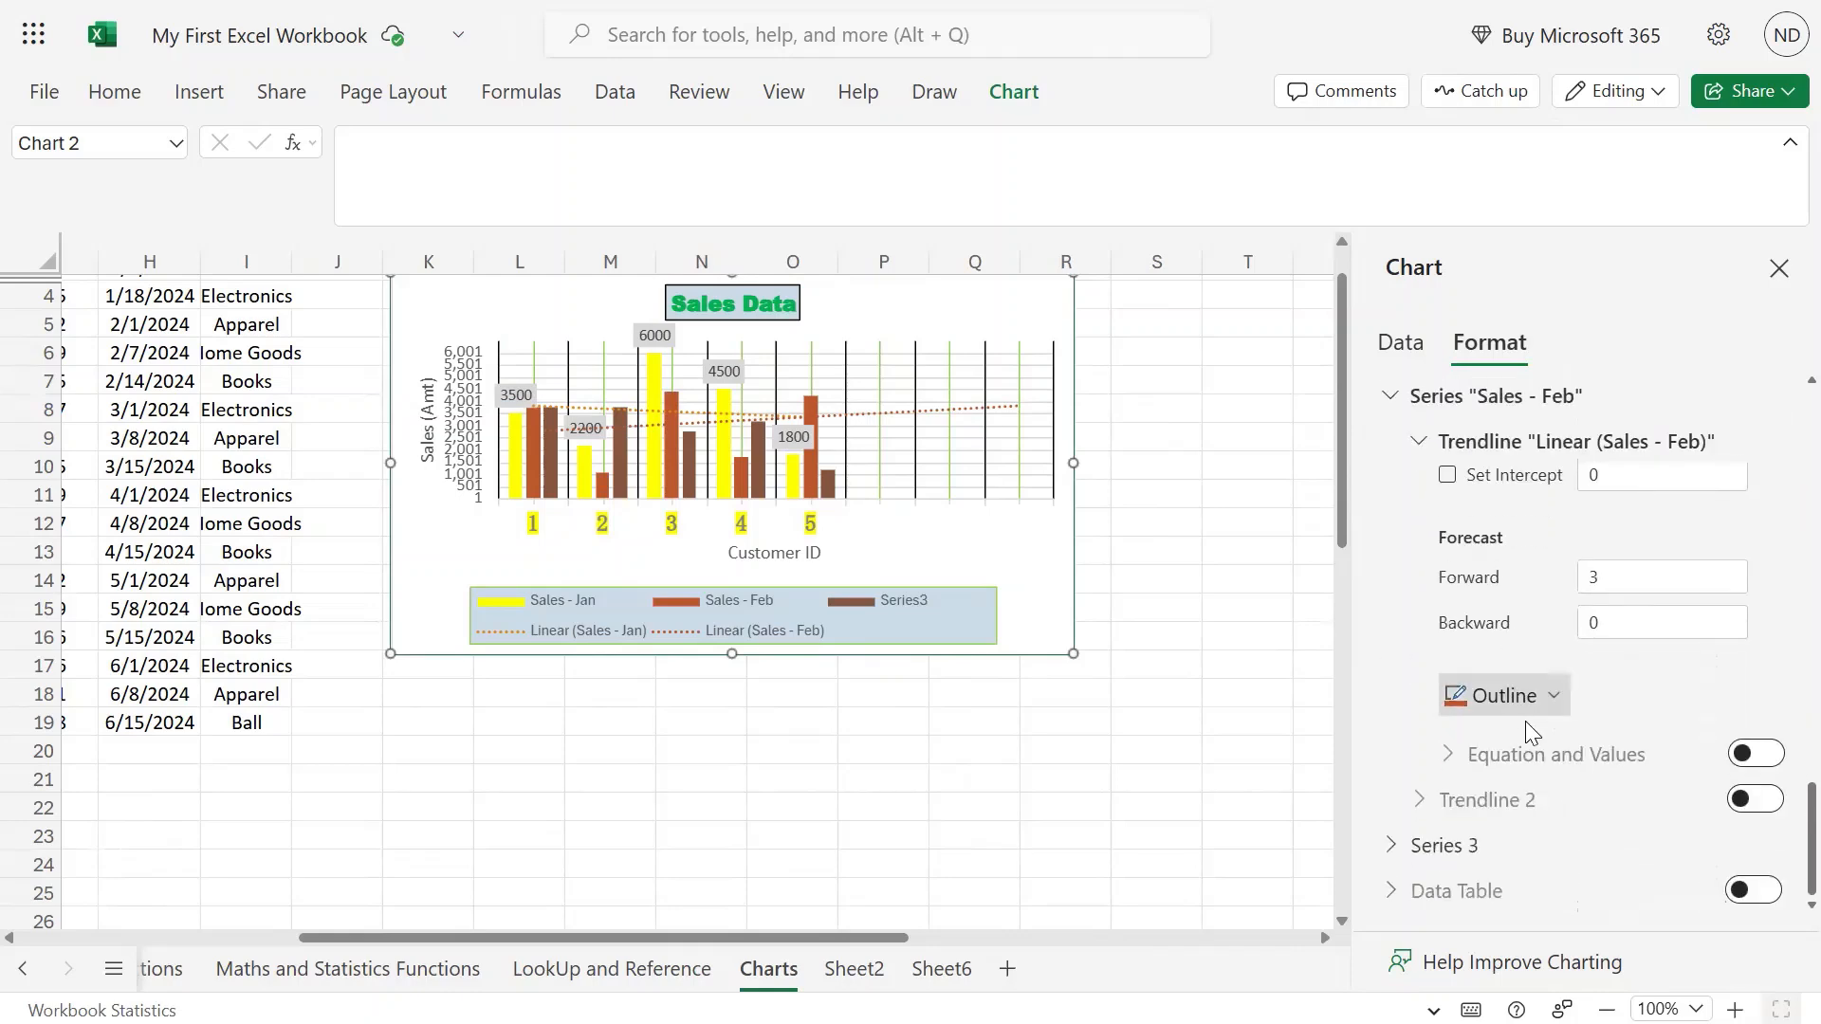
scroll(1530, 726, up, 3)
scroll(1531, 726, up, 3)
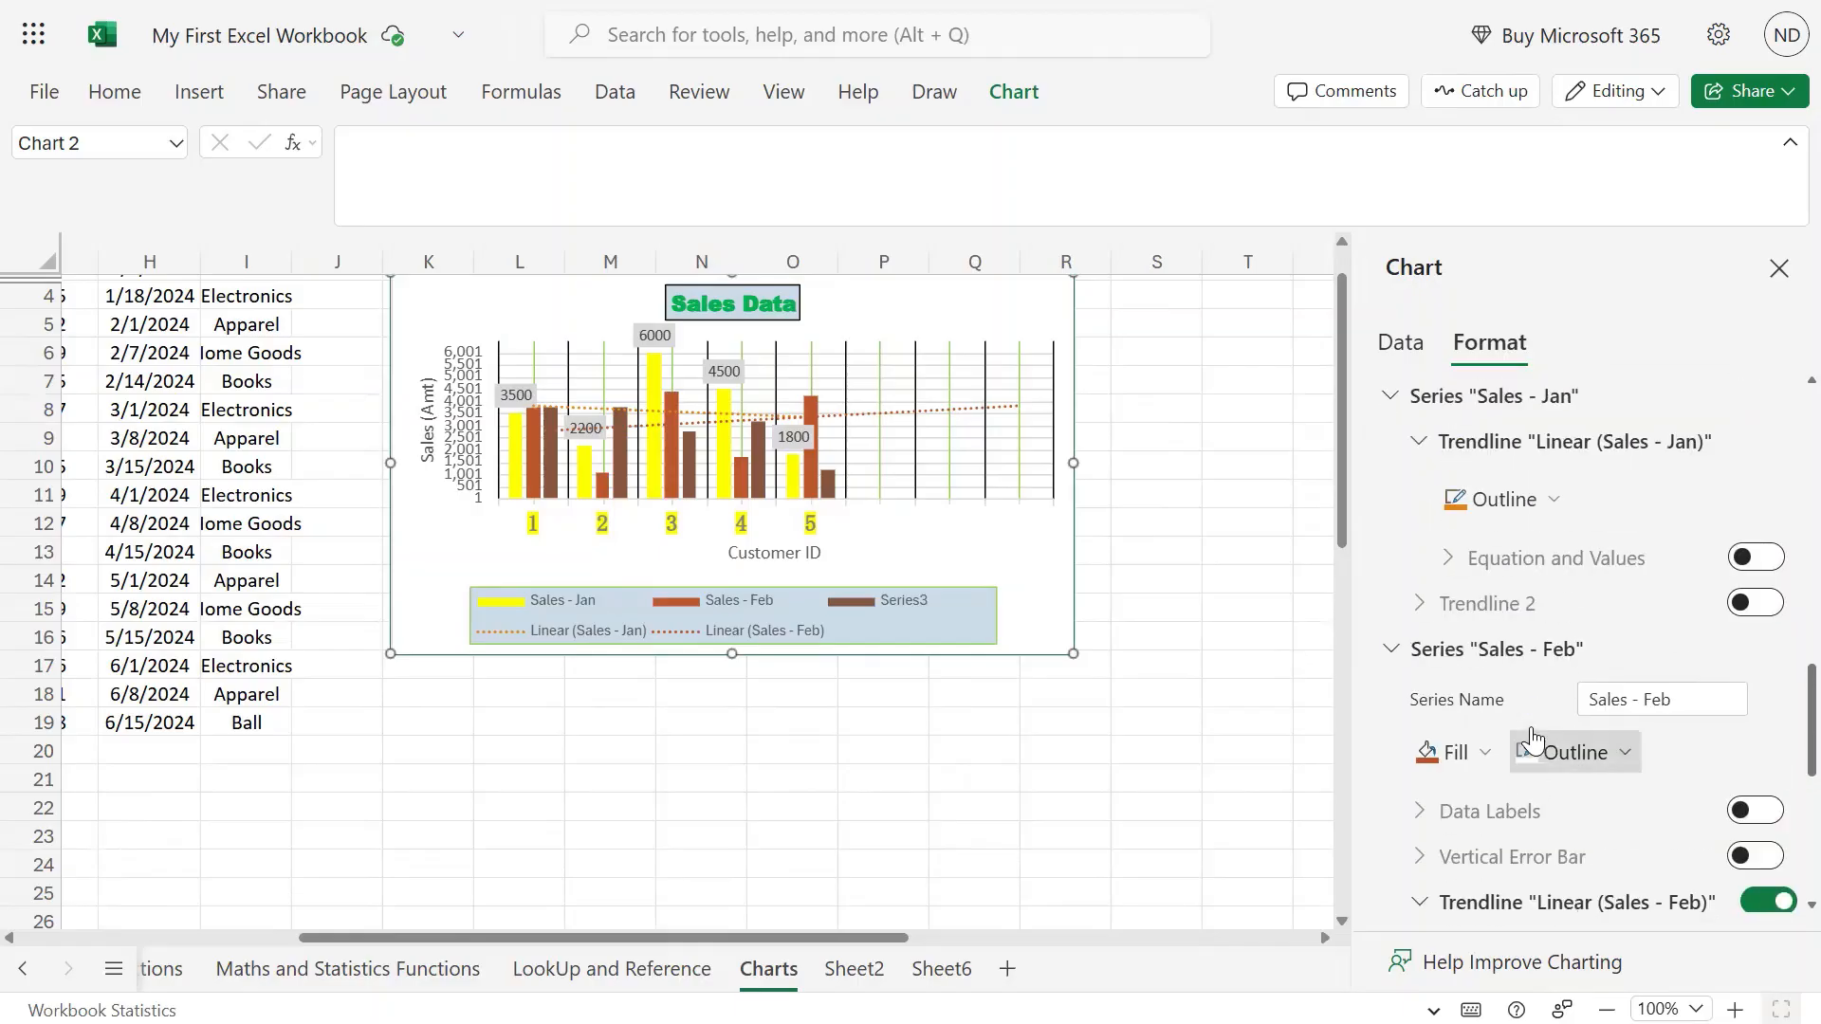
scroll(1495, 757, down, 2)
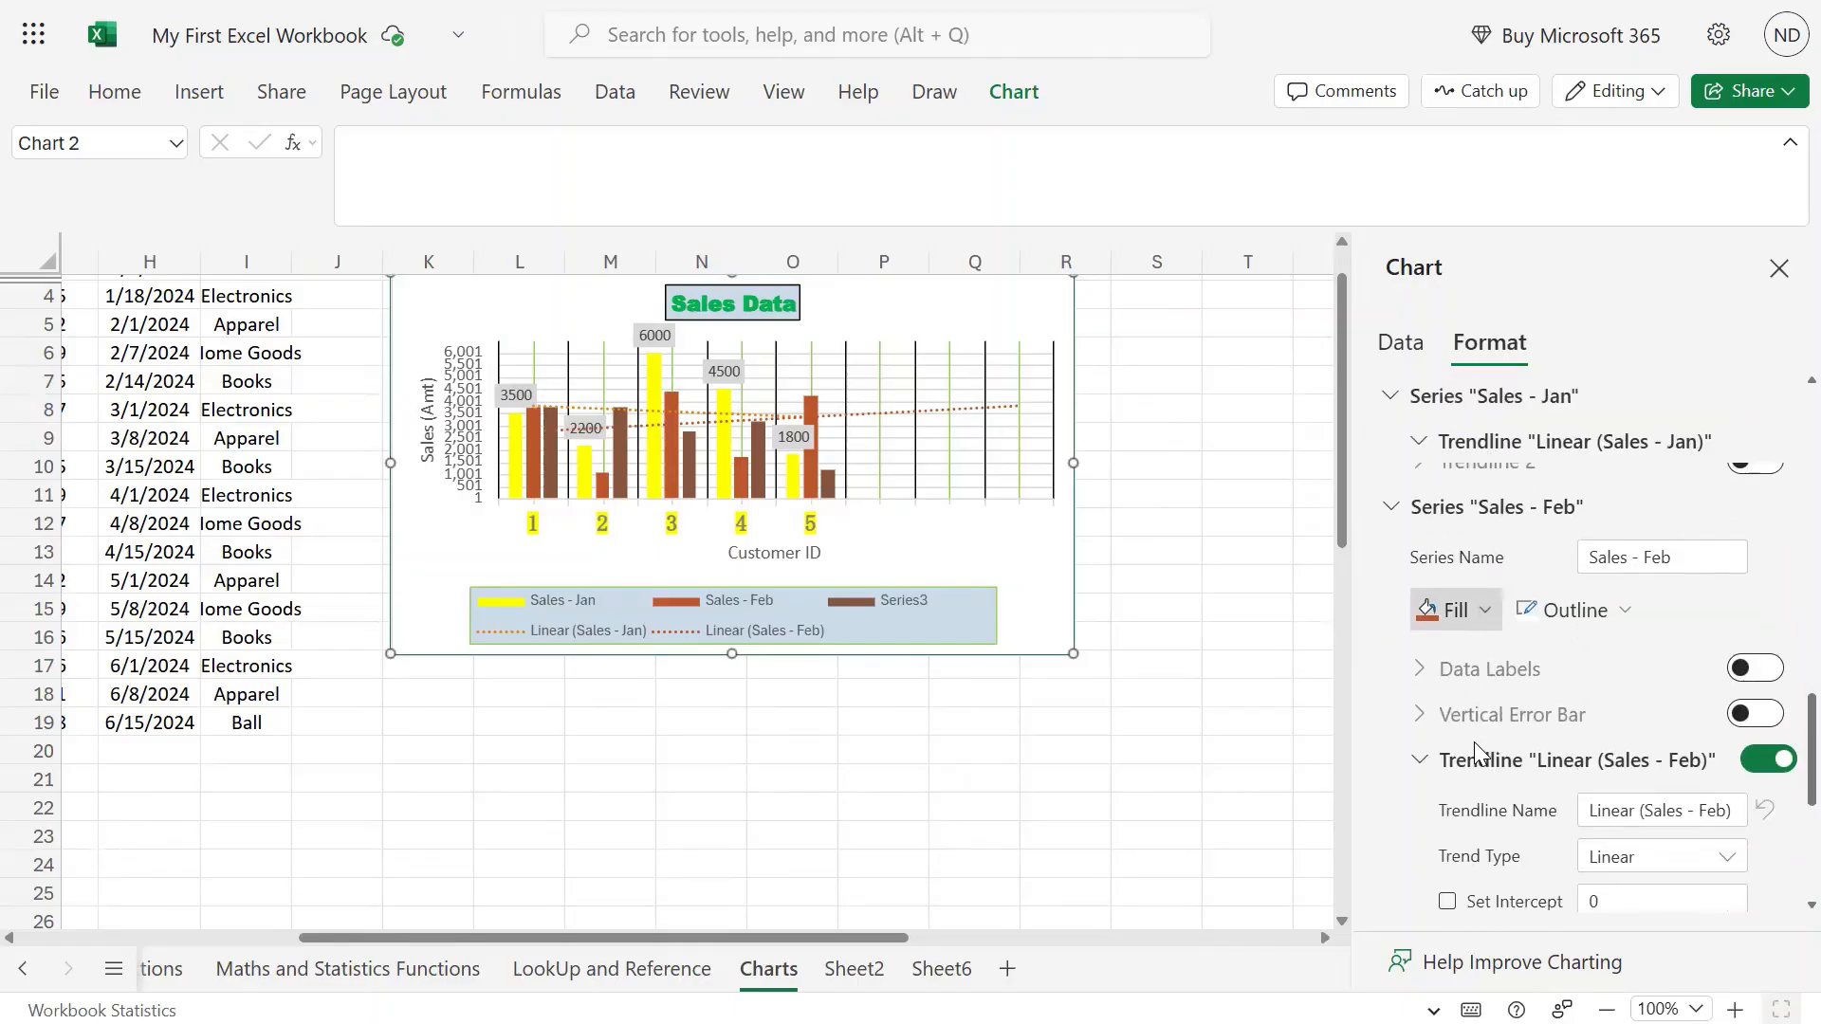
scroll(1473, 664, up, 1)
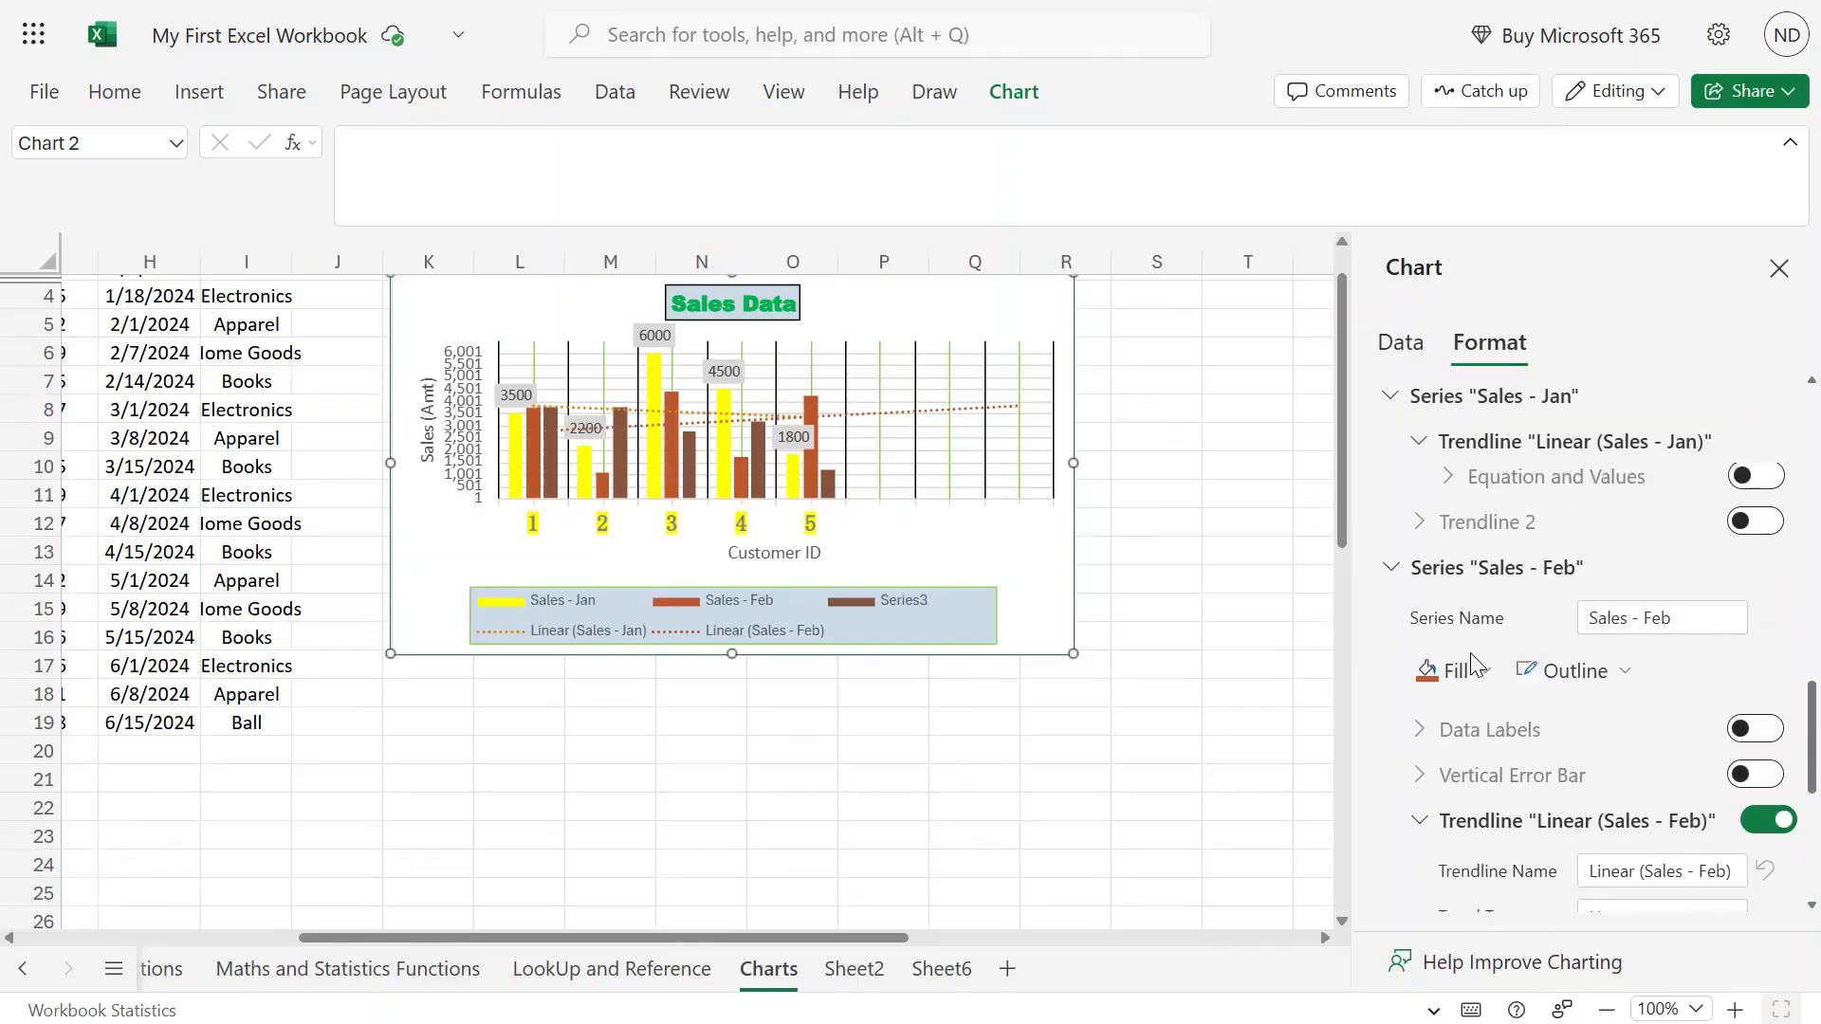
click(1638, 666)
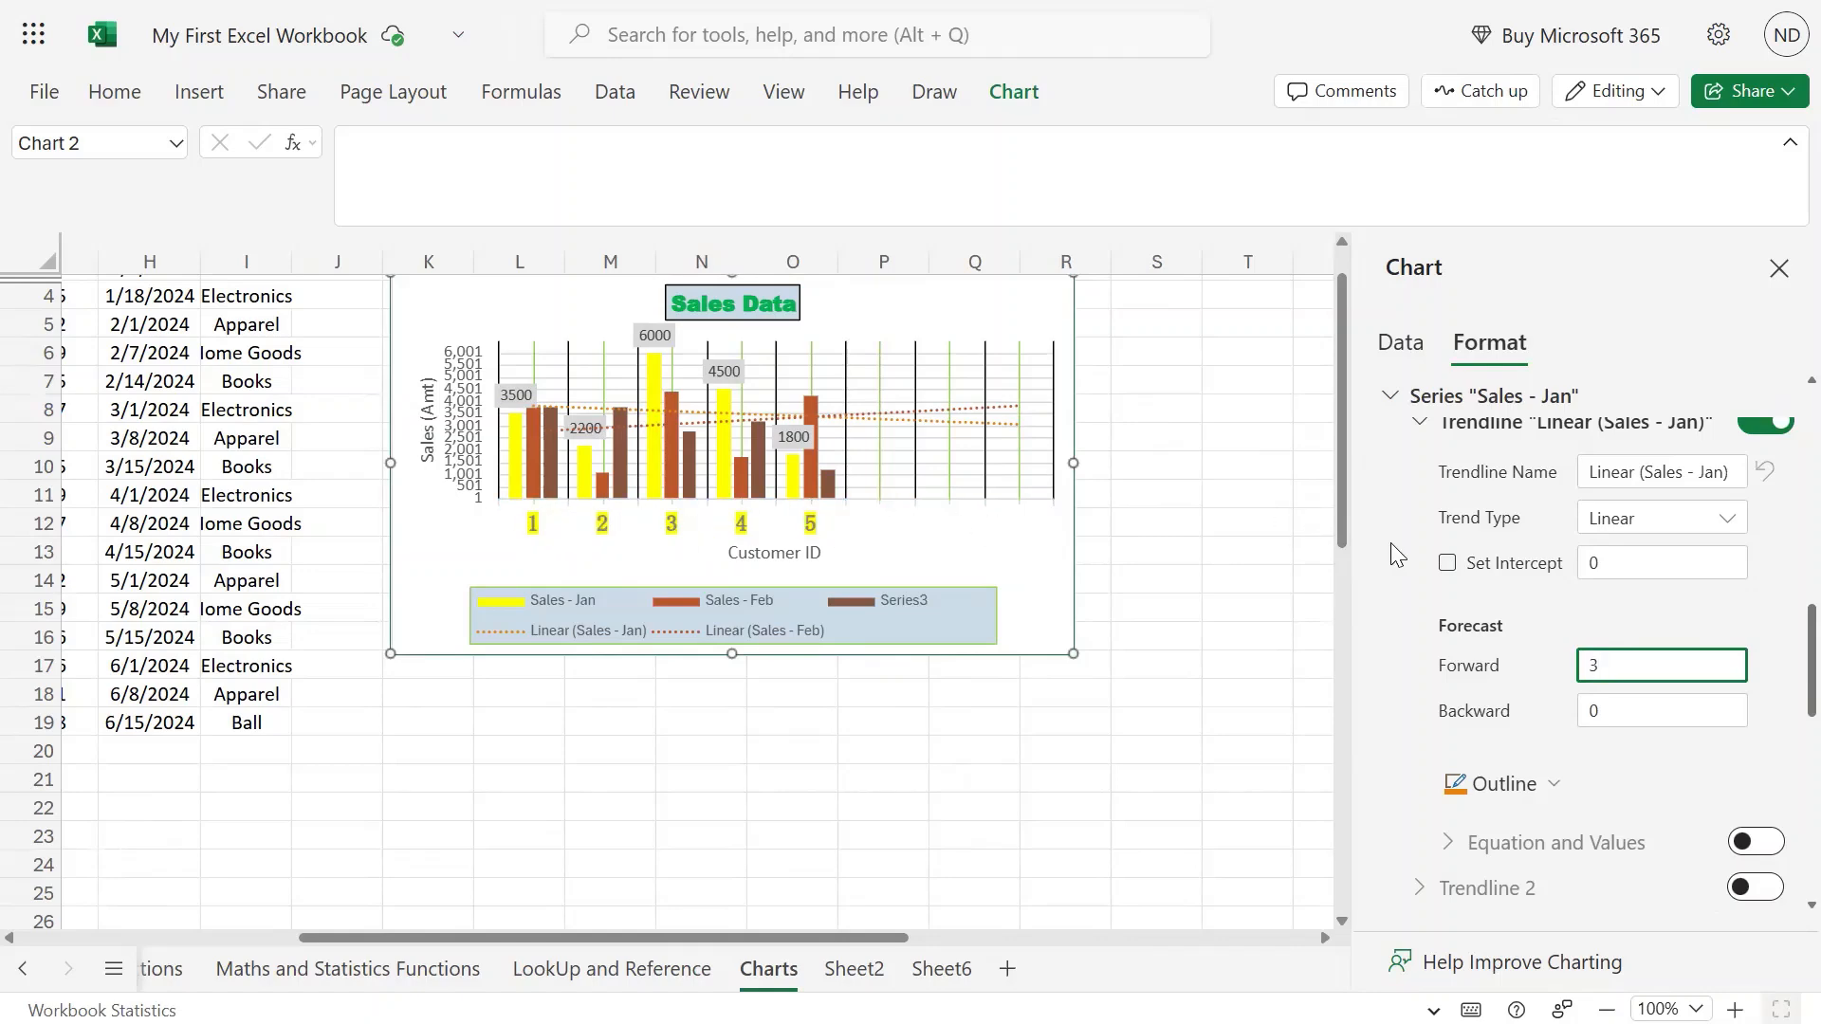
Collapse the Sales - Jan trendline settings and data label options in the Format pane.
scroll(1389, 549, down, 2)
scroll(1389, 549, up, 3)
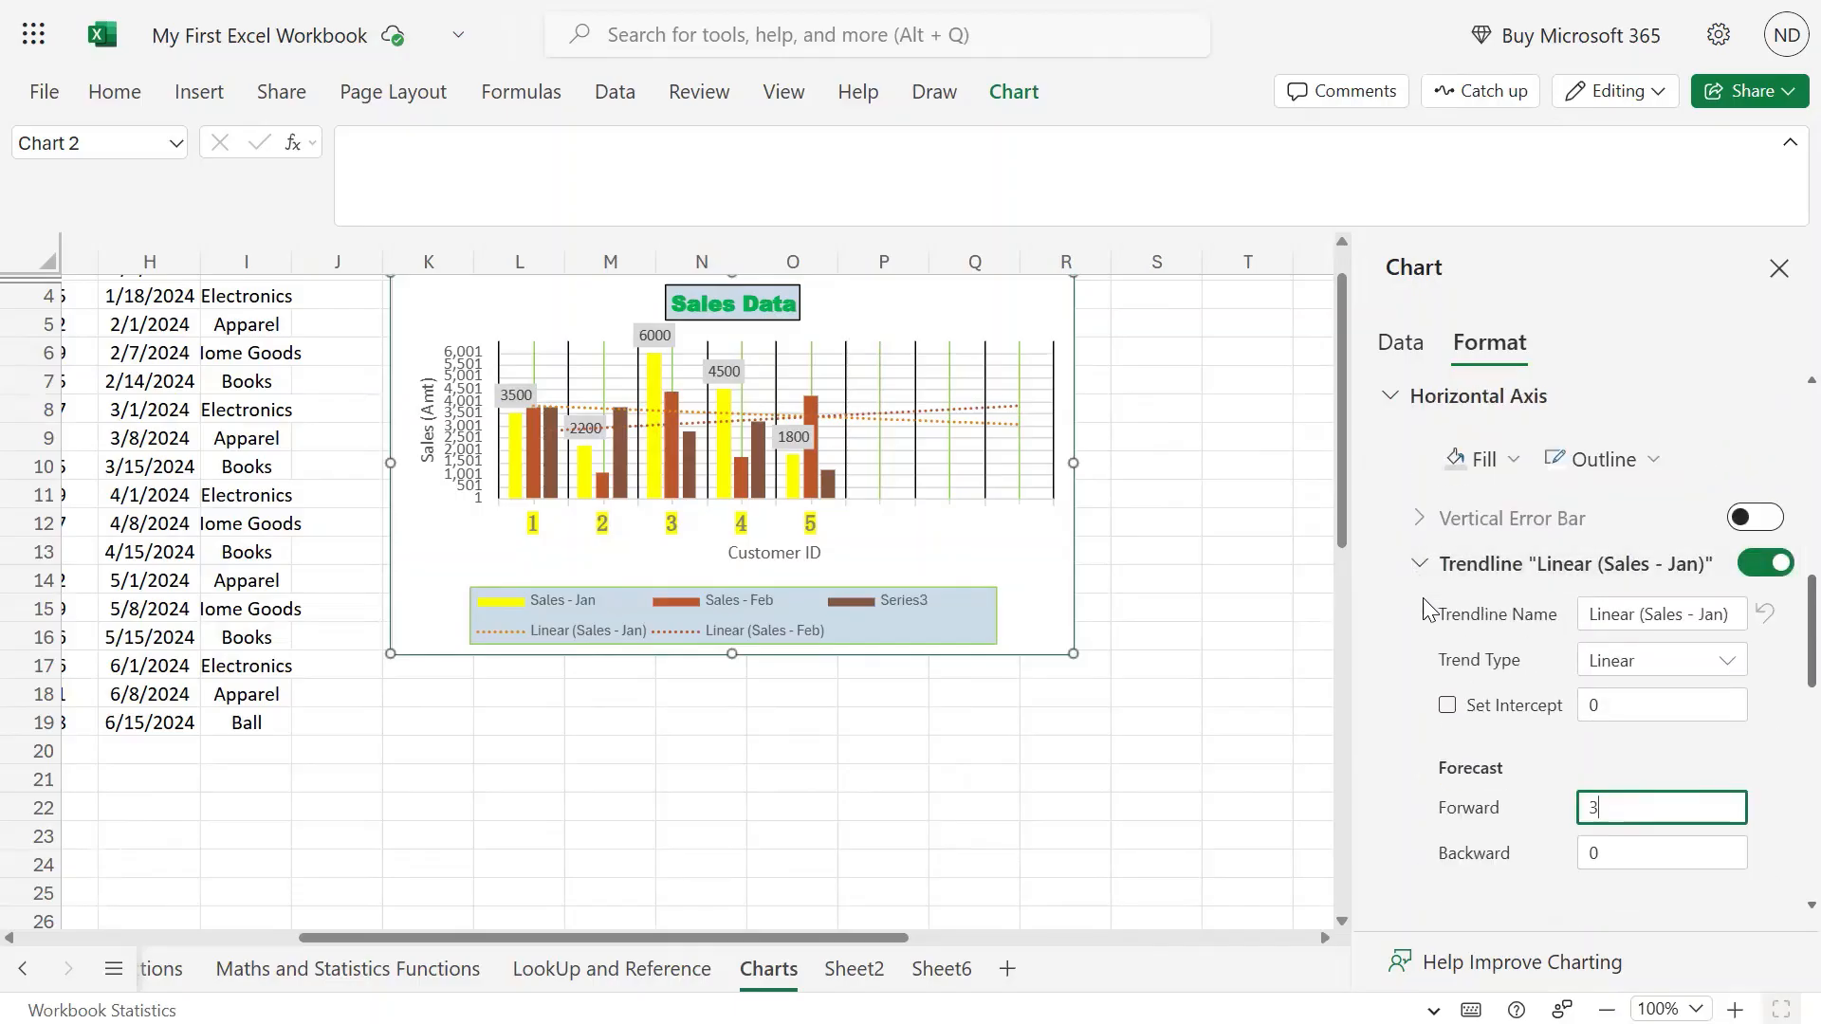
scroll(1390, 628, up, 3)
scroll(1437, 674, down, 3)
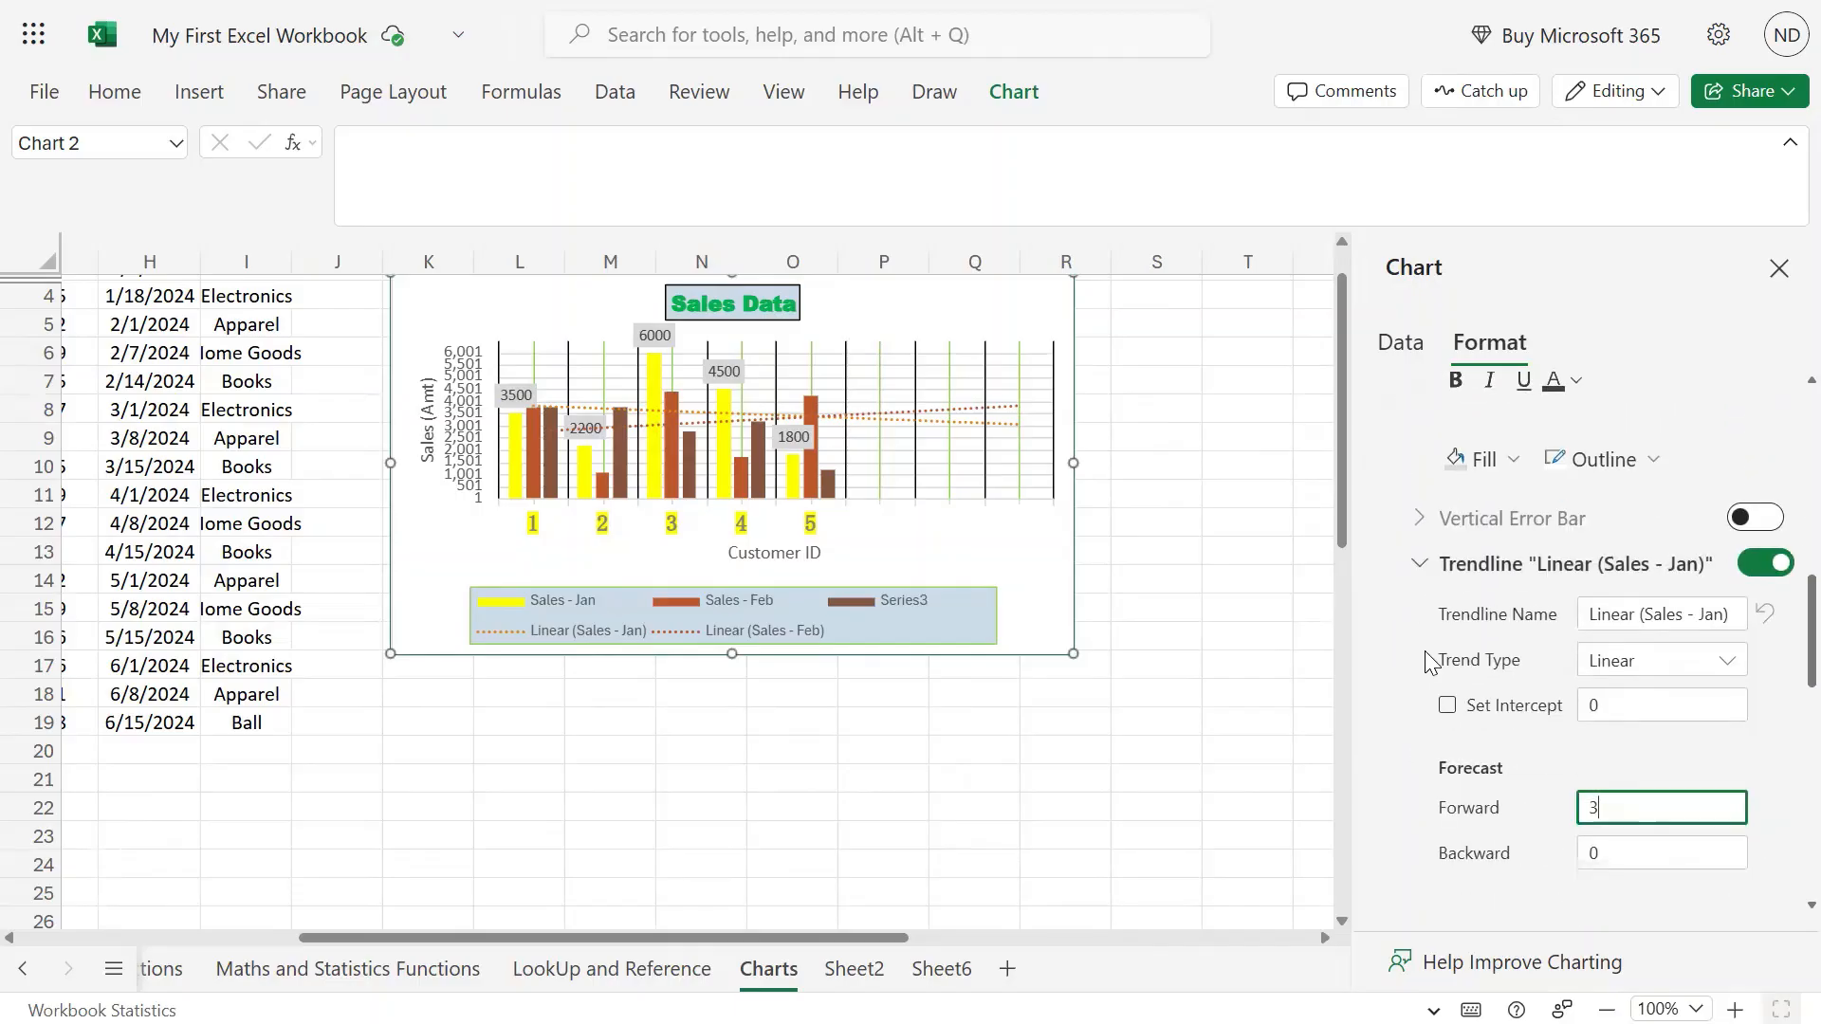
click(1419, 563)
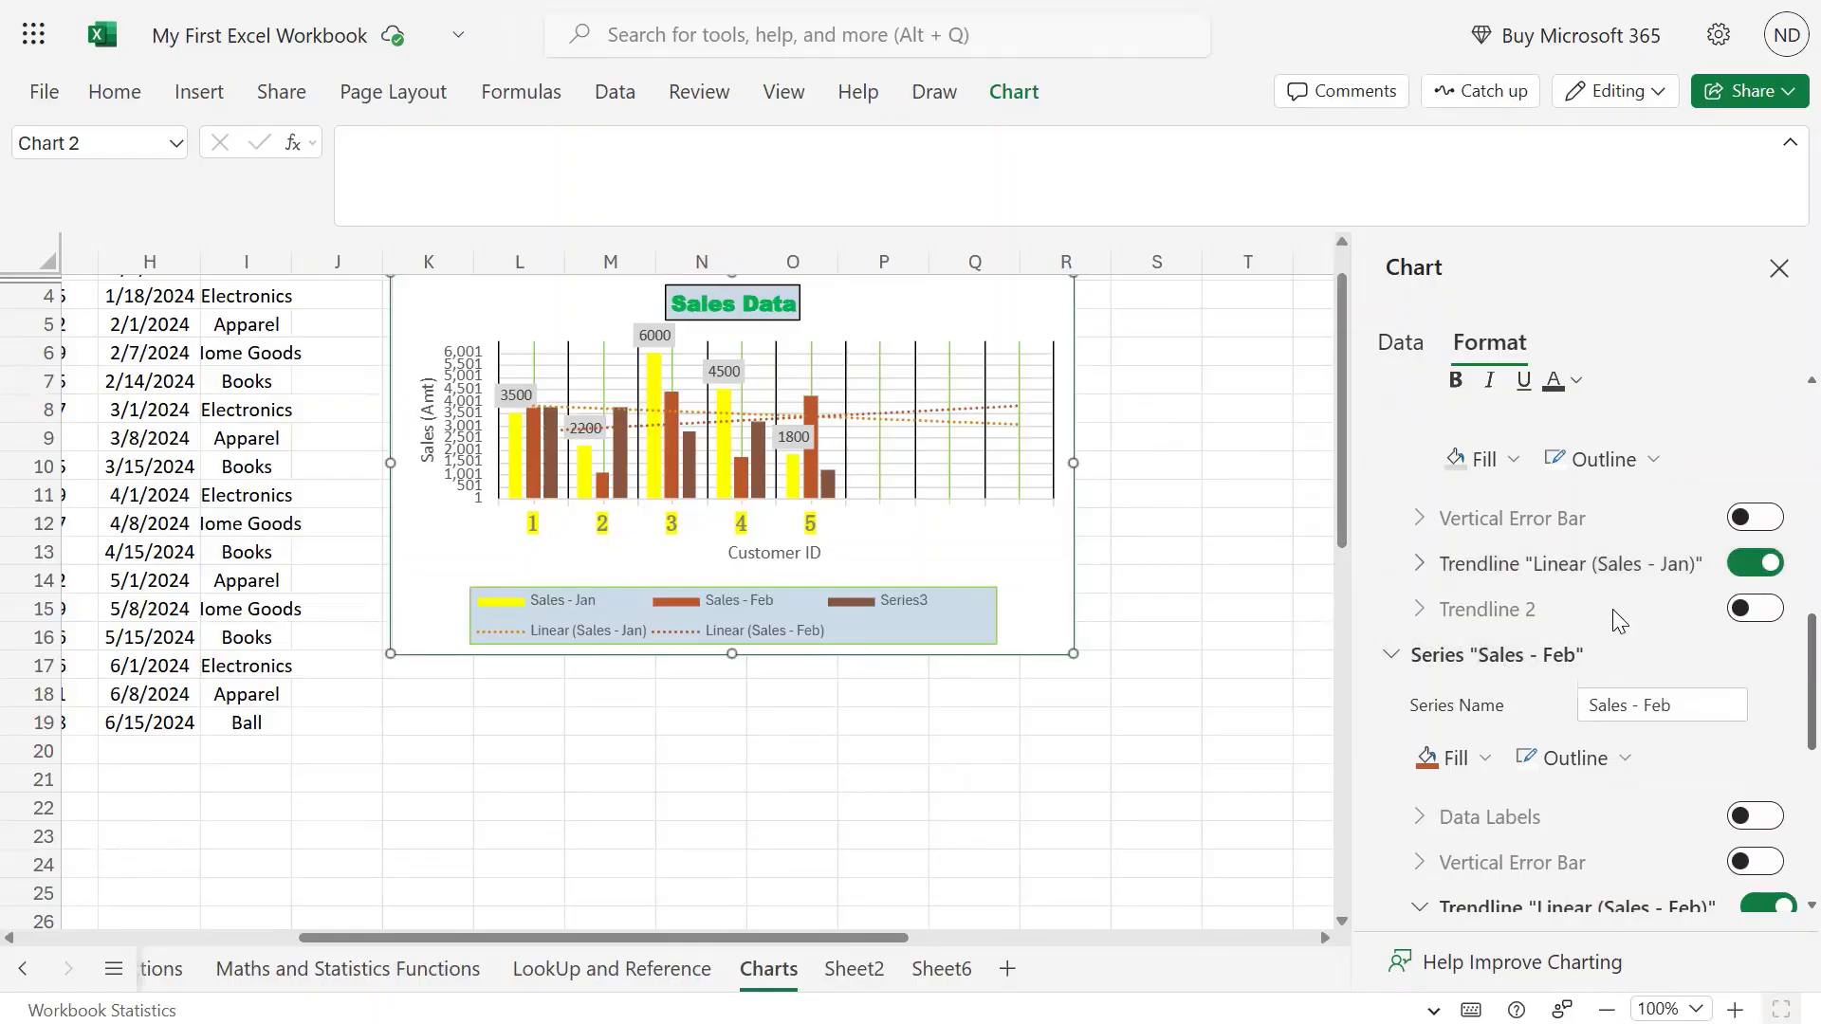
scroll(1626, 572, up, 3)
scroll(1457, 465, up, 5)
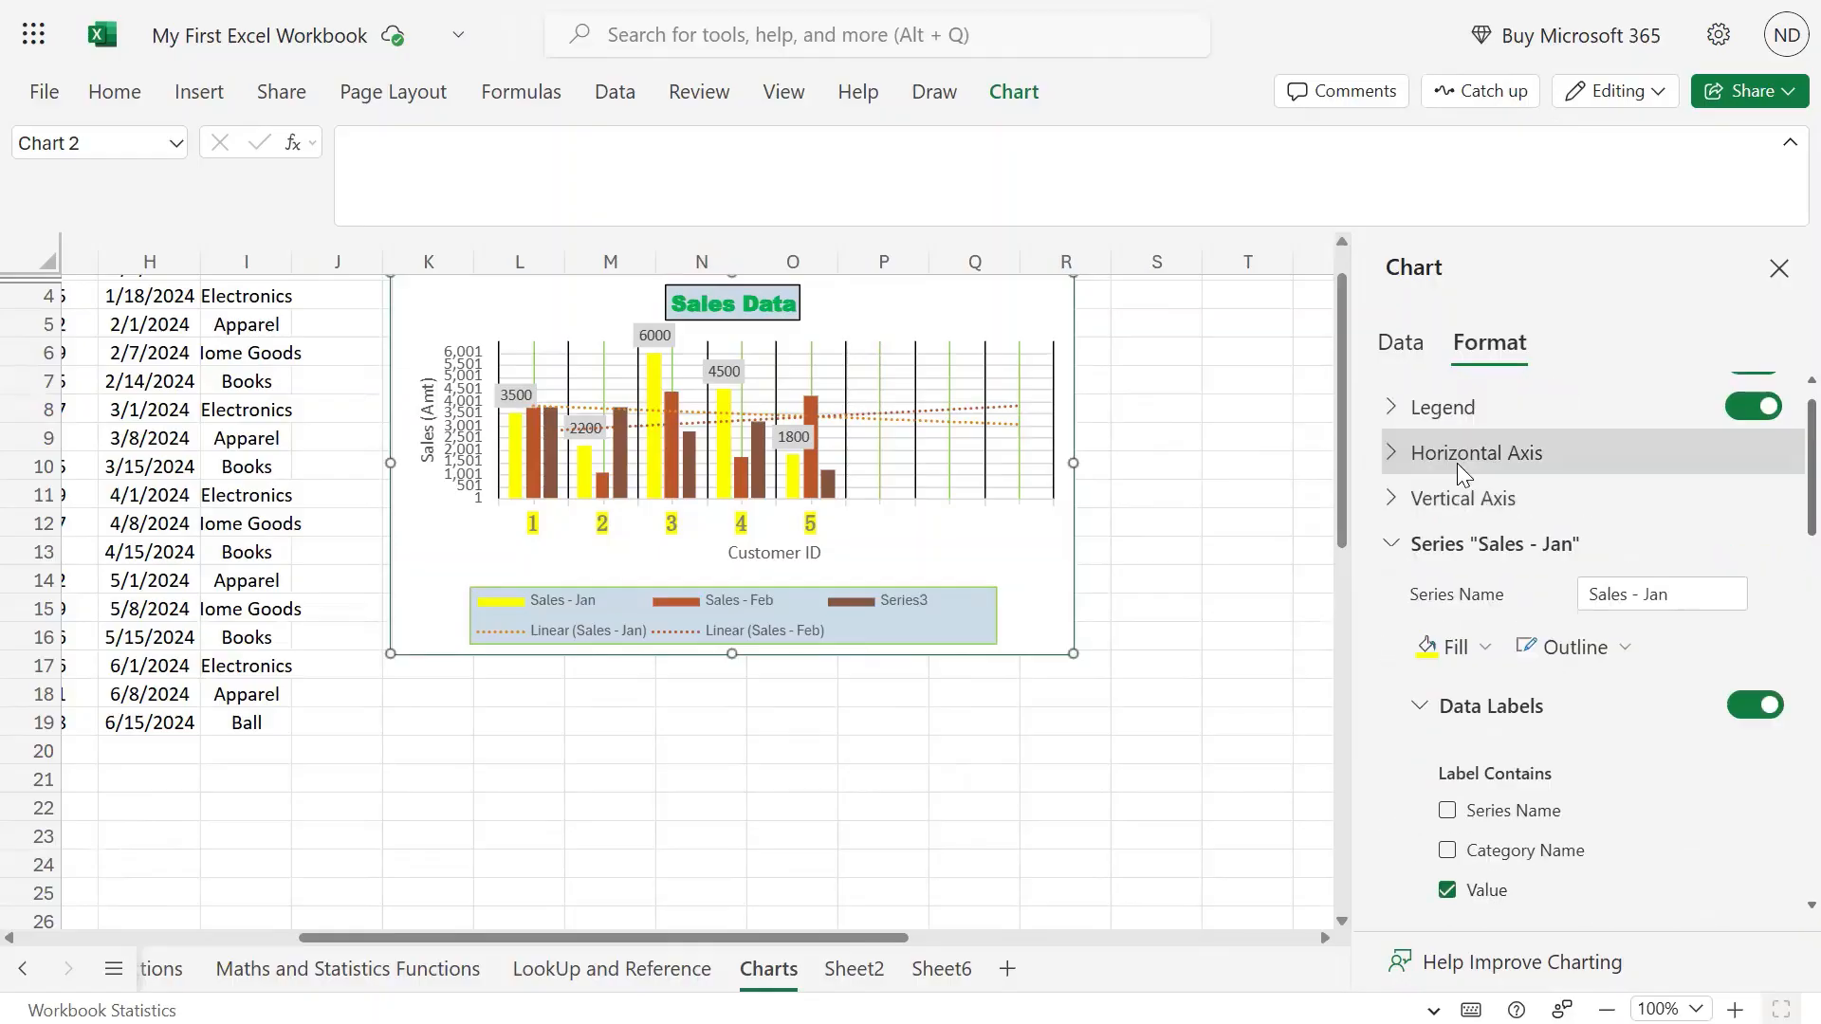
click(1394, 539)
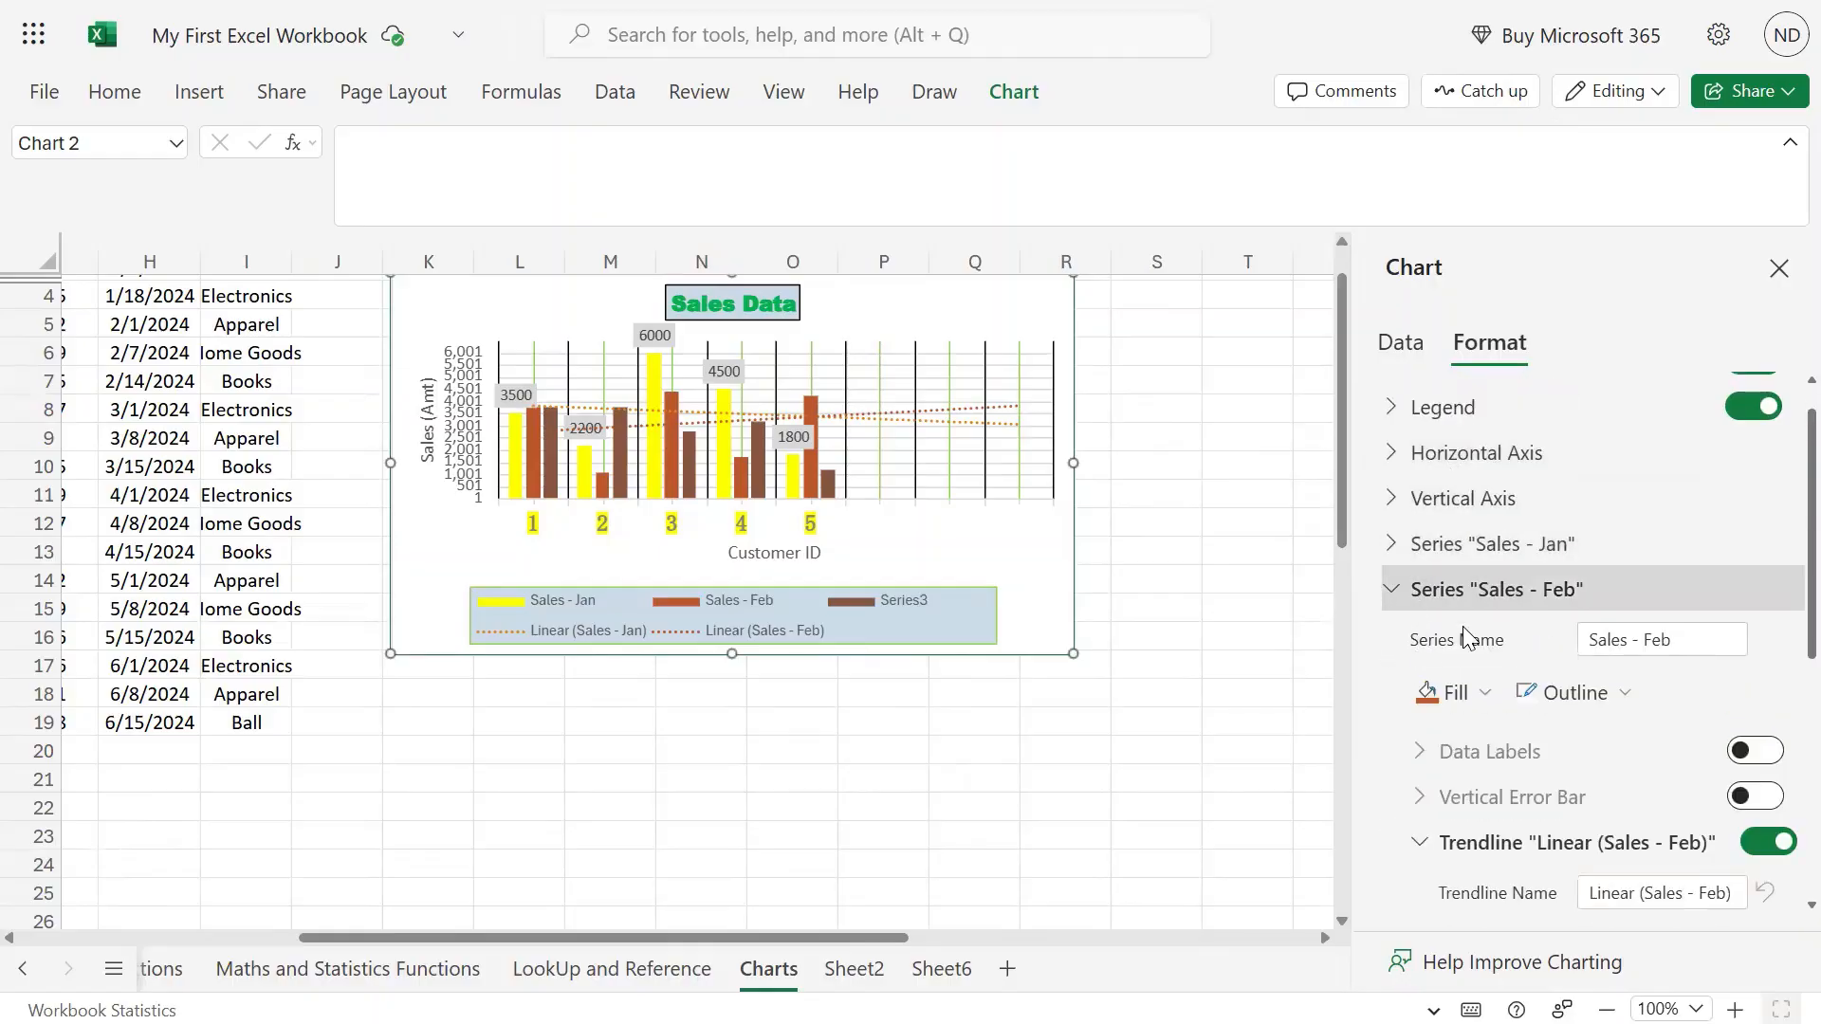
click(1395, 555)
scroll(1561, 603, down, 2)
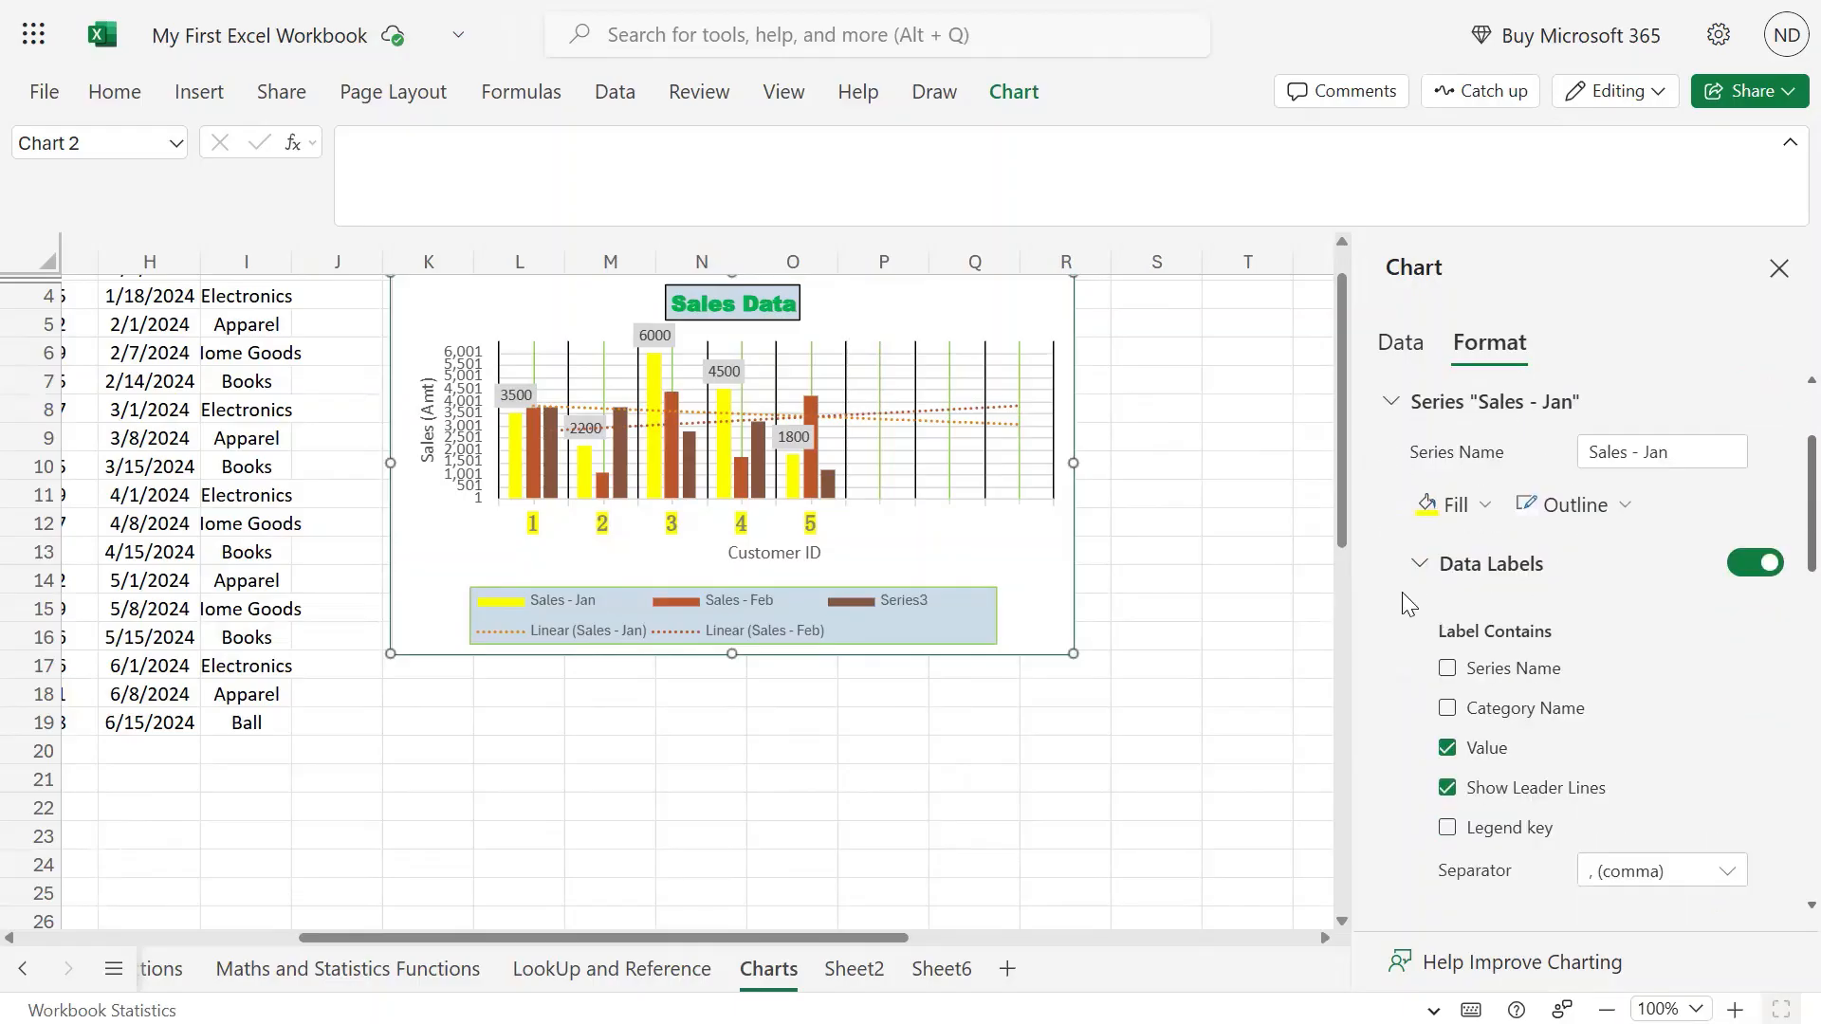
click(1413, 561)
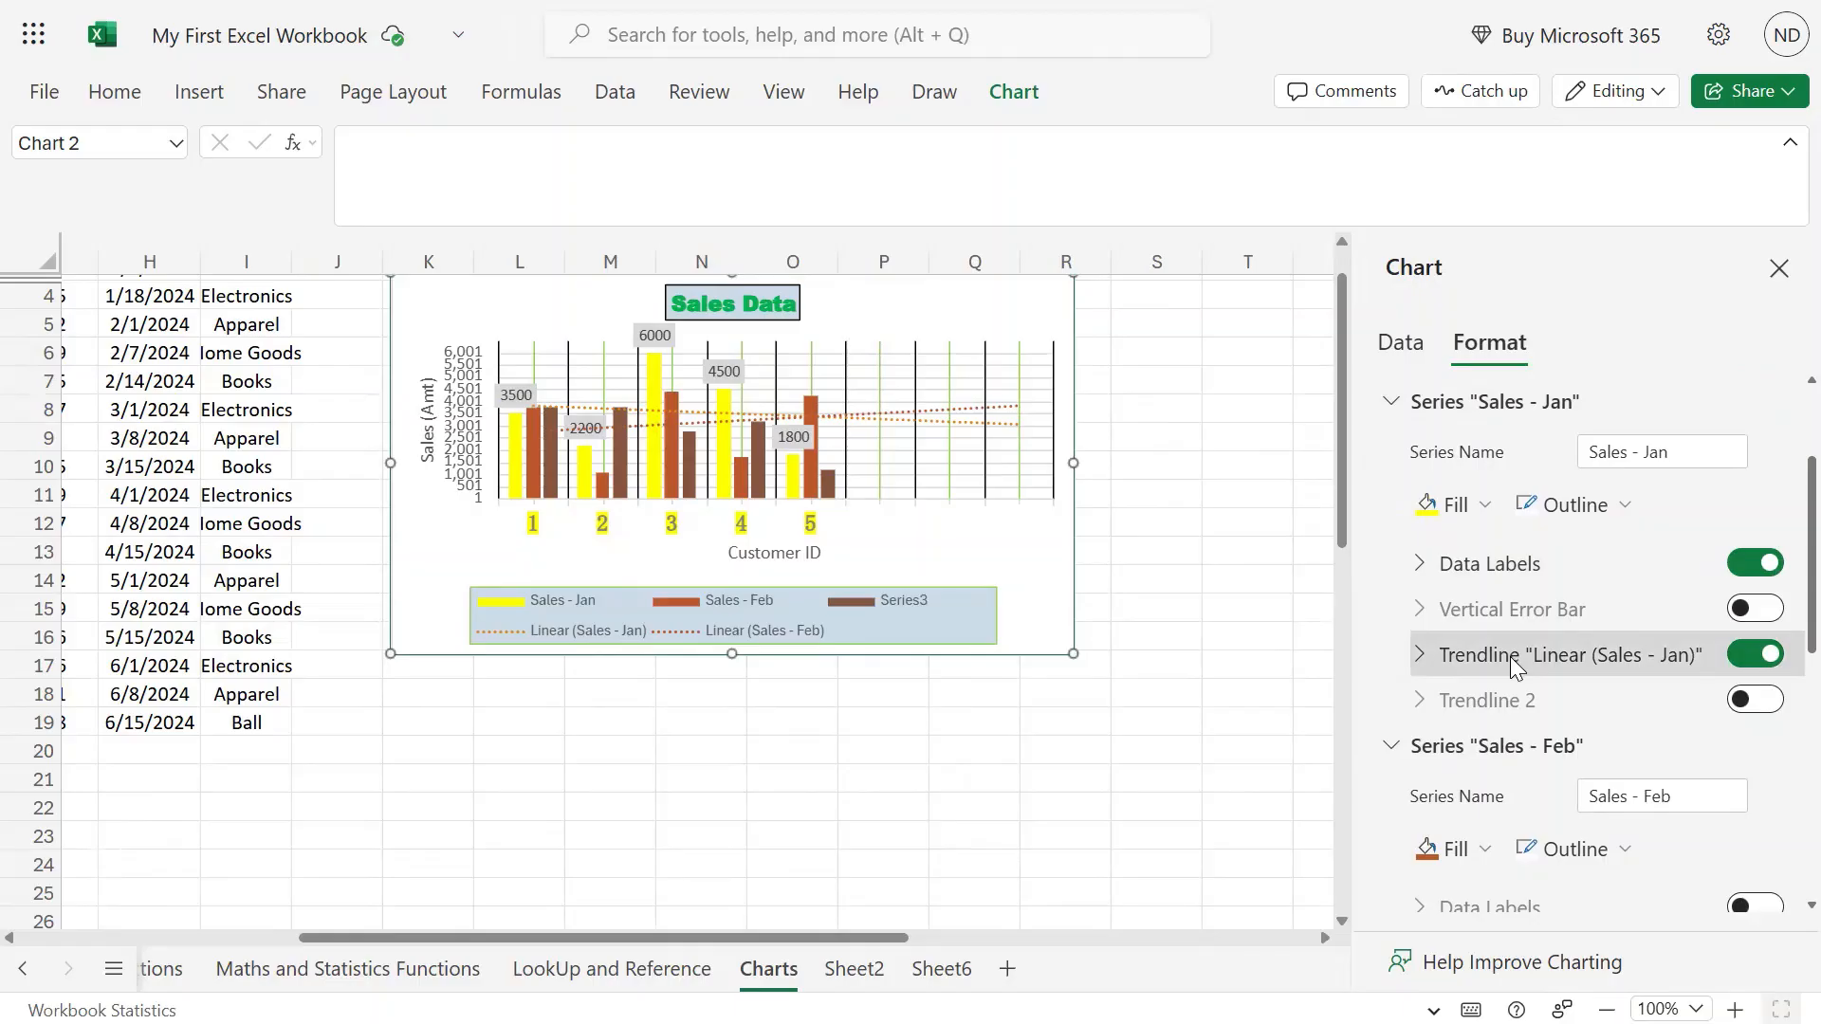
Add a second, polynomial trendline to Sales - Jan.
click(1750, 701)
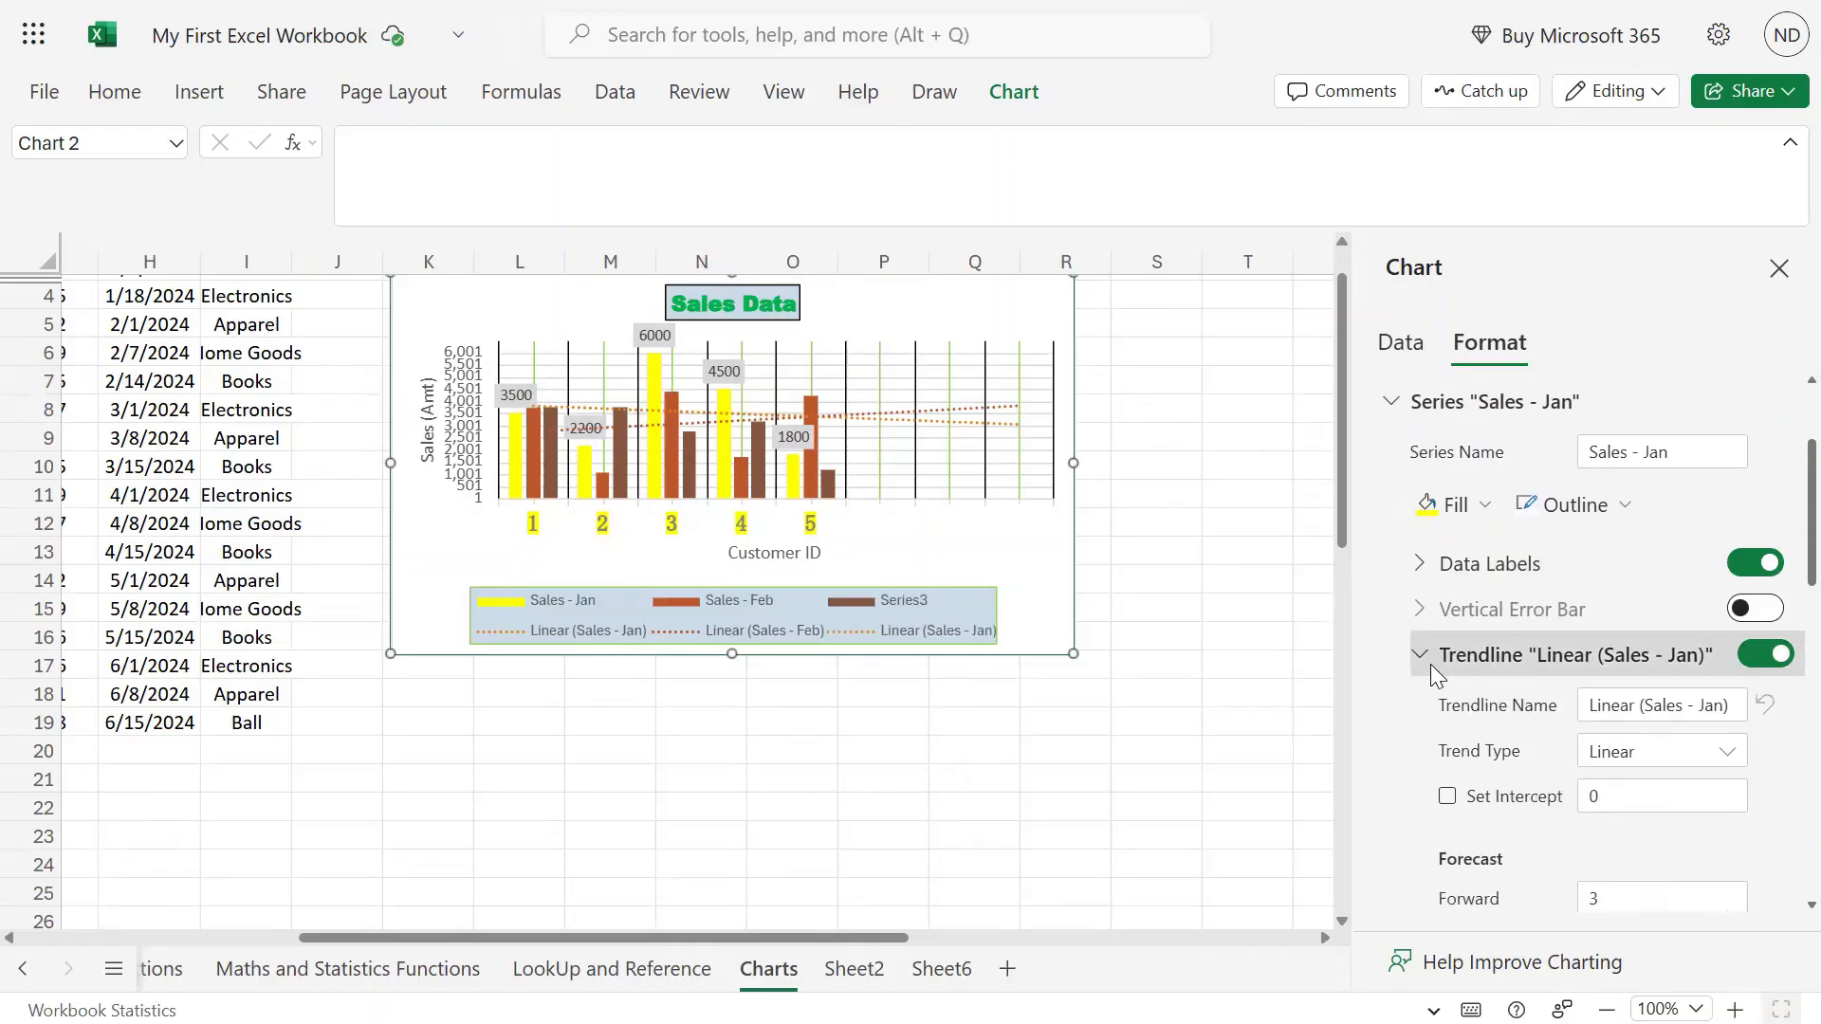
scroll(1622, 722, down, 2)
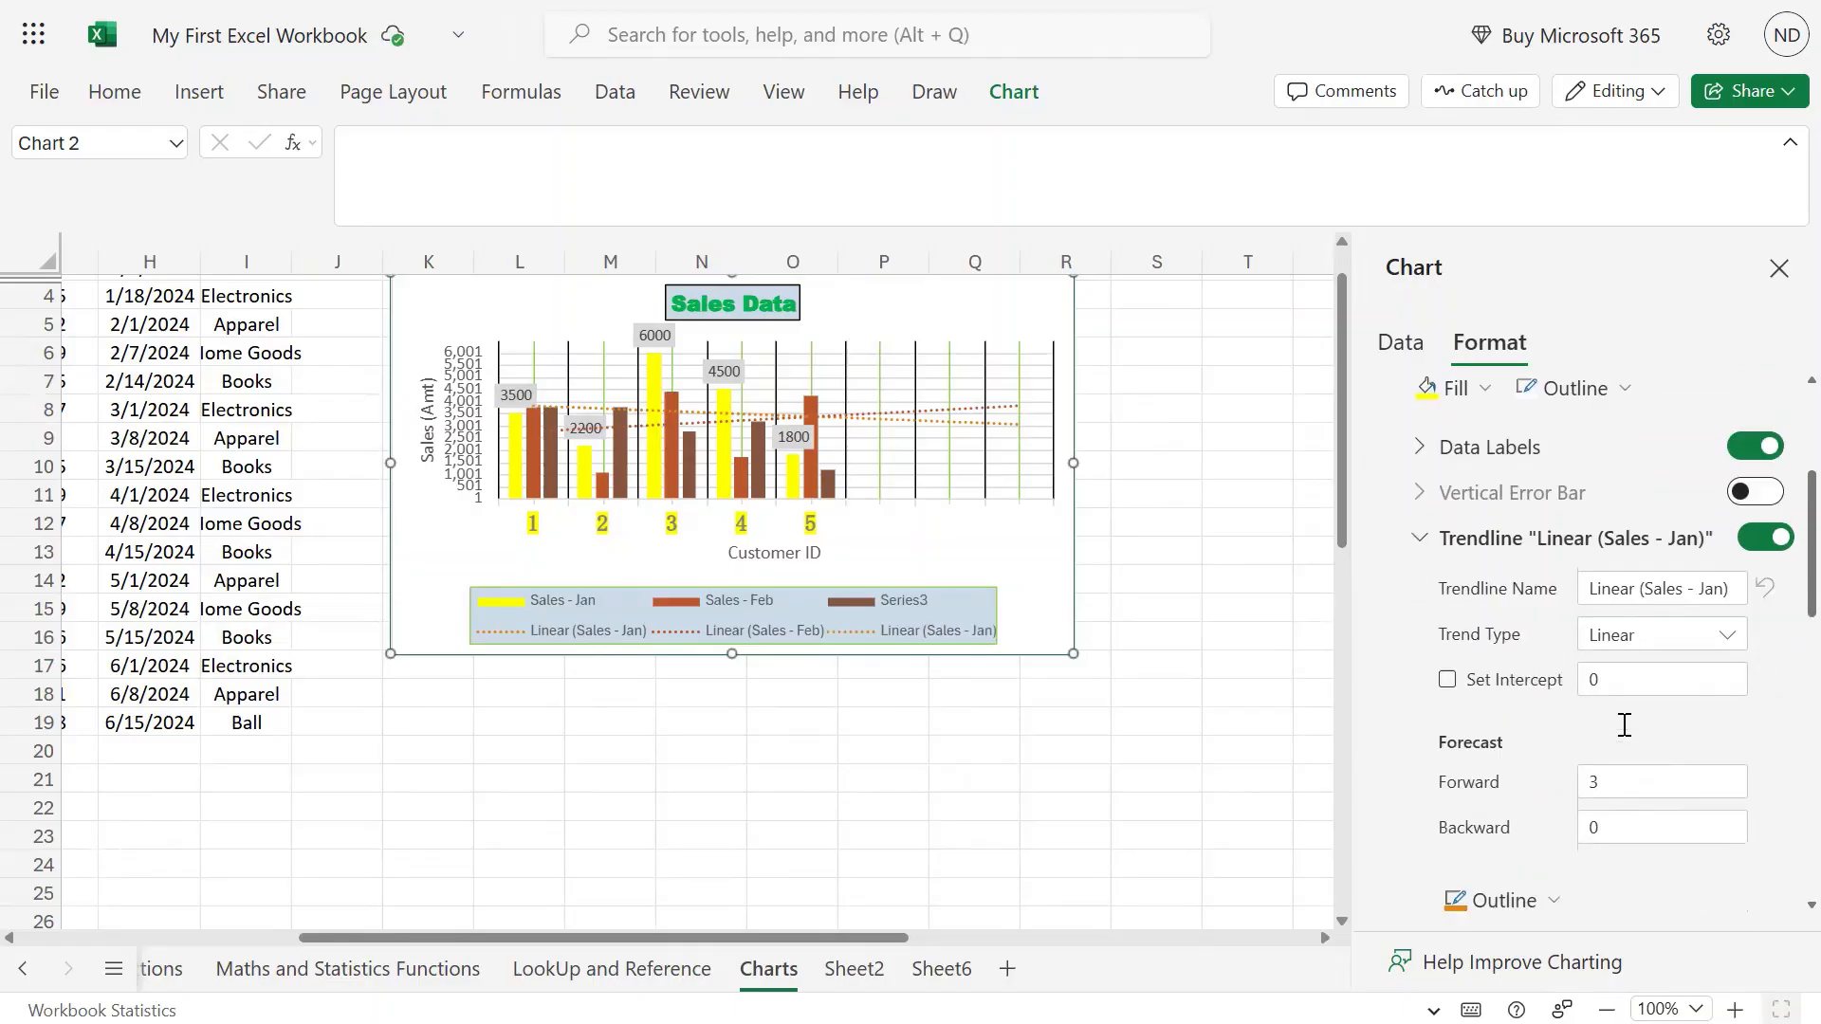
click(1705, 619)
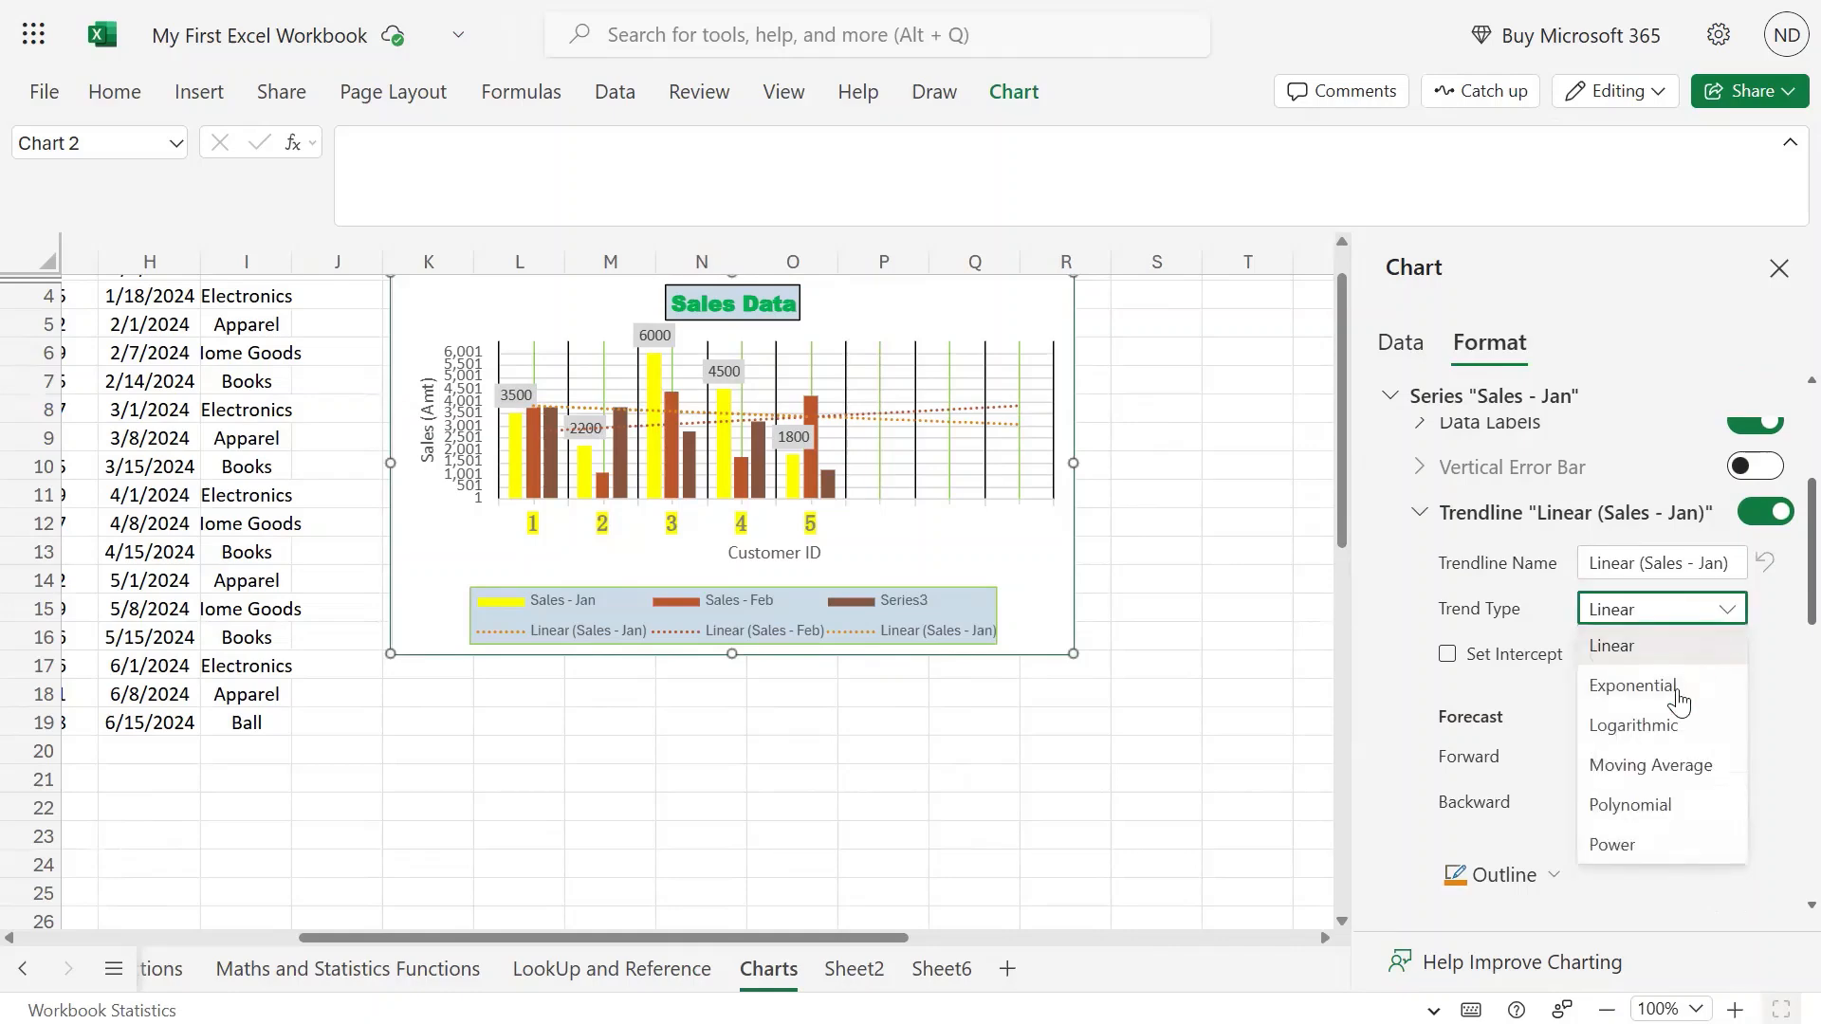
click(1664, 803)
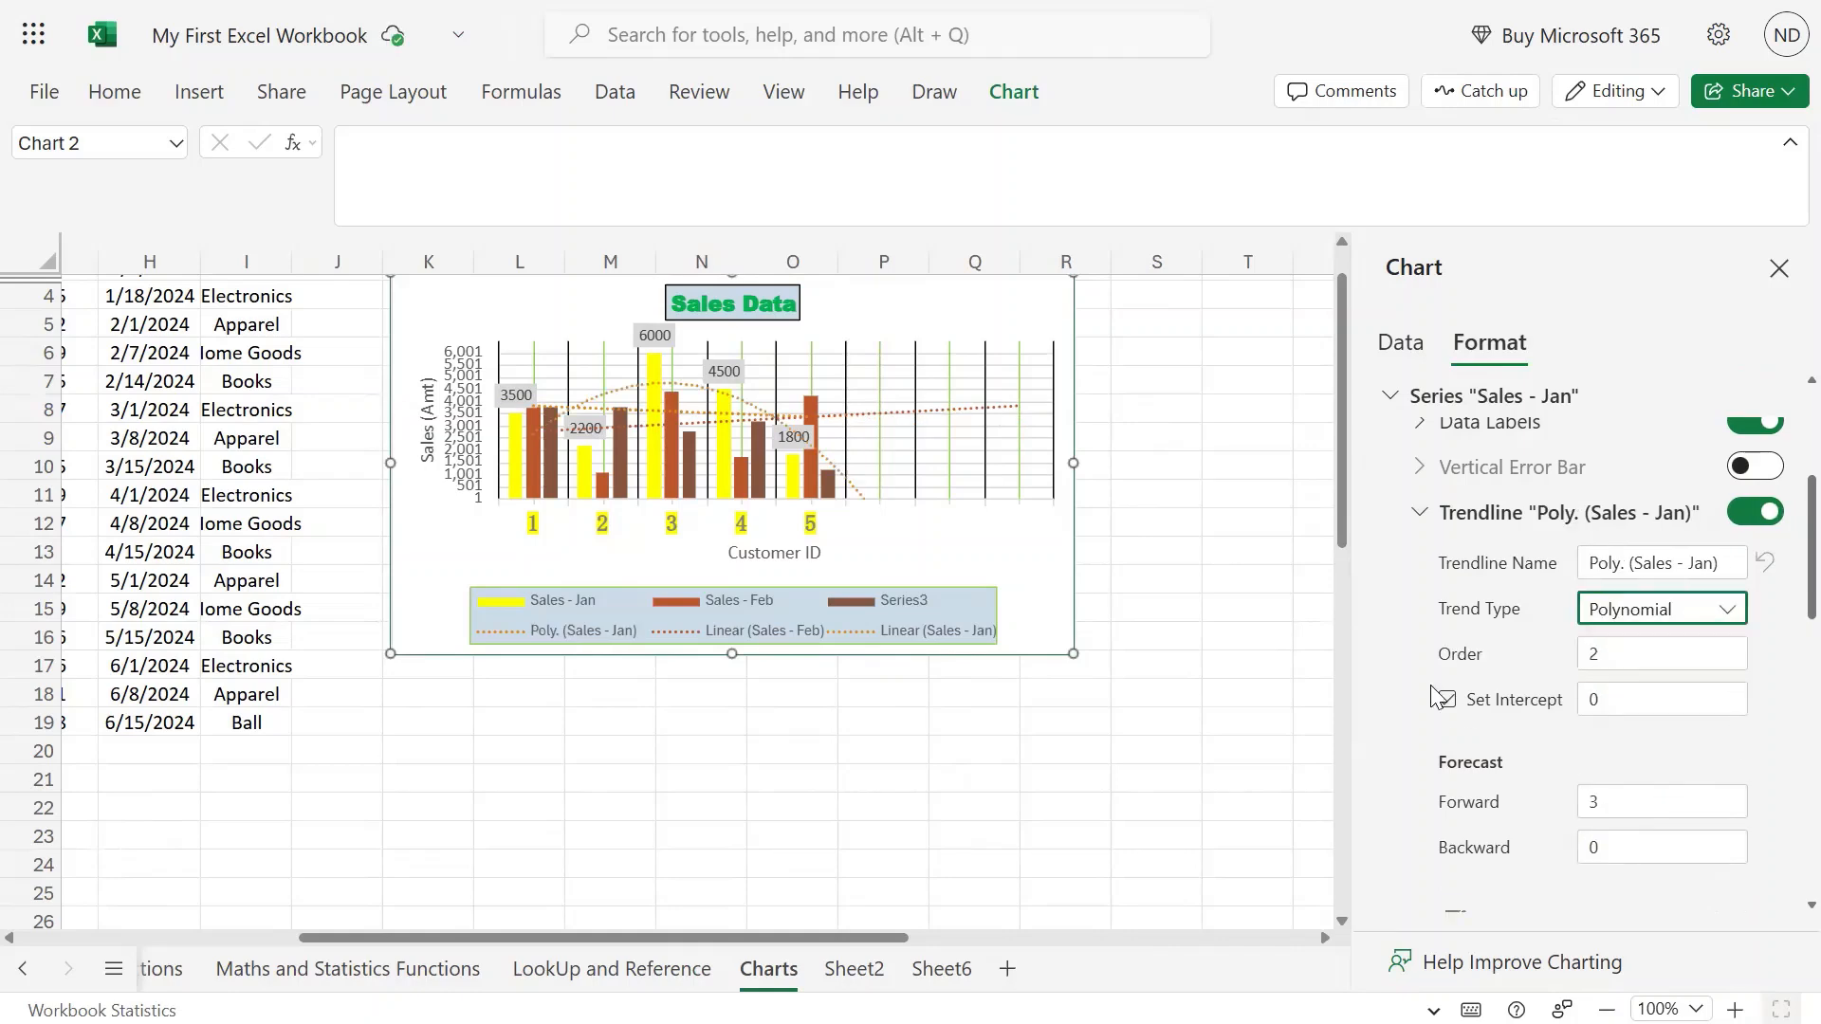
click(1425, 510)
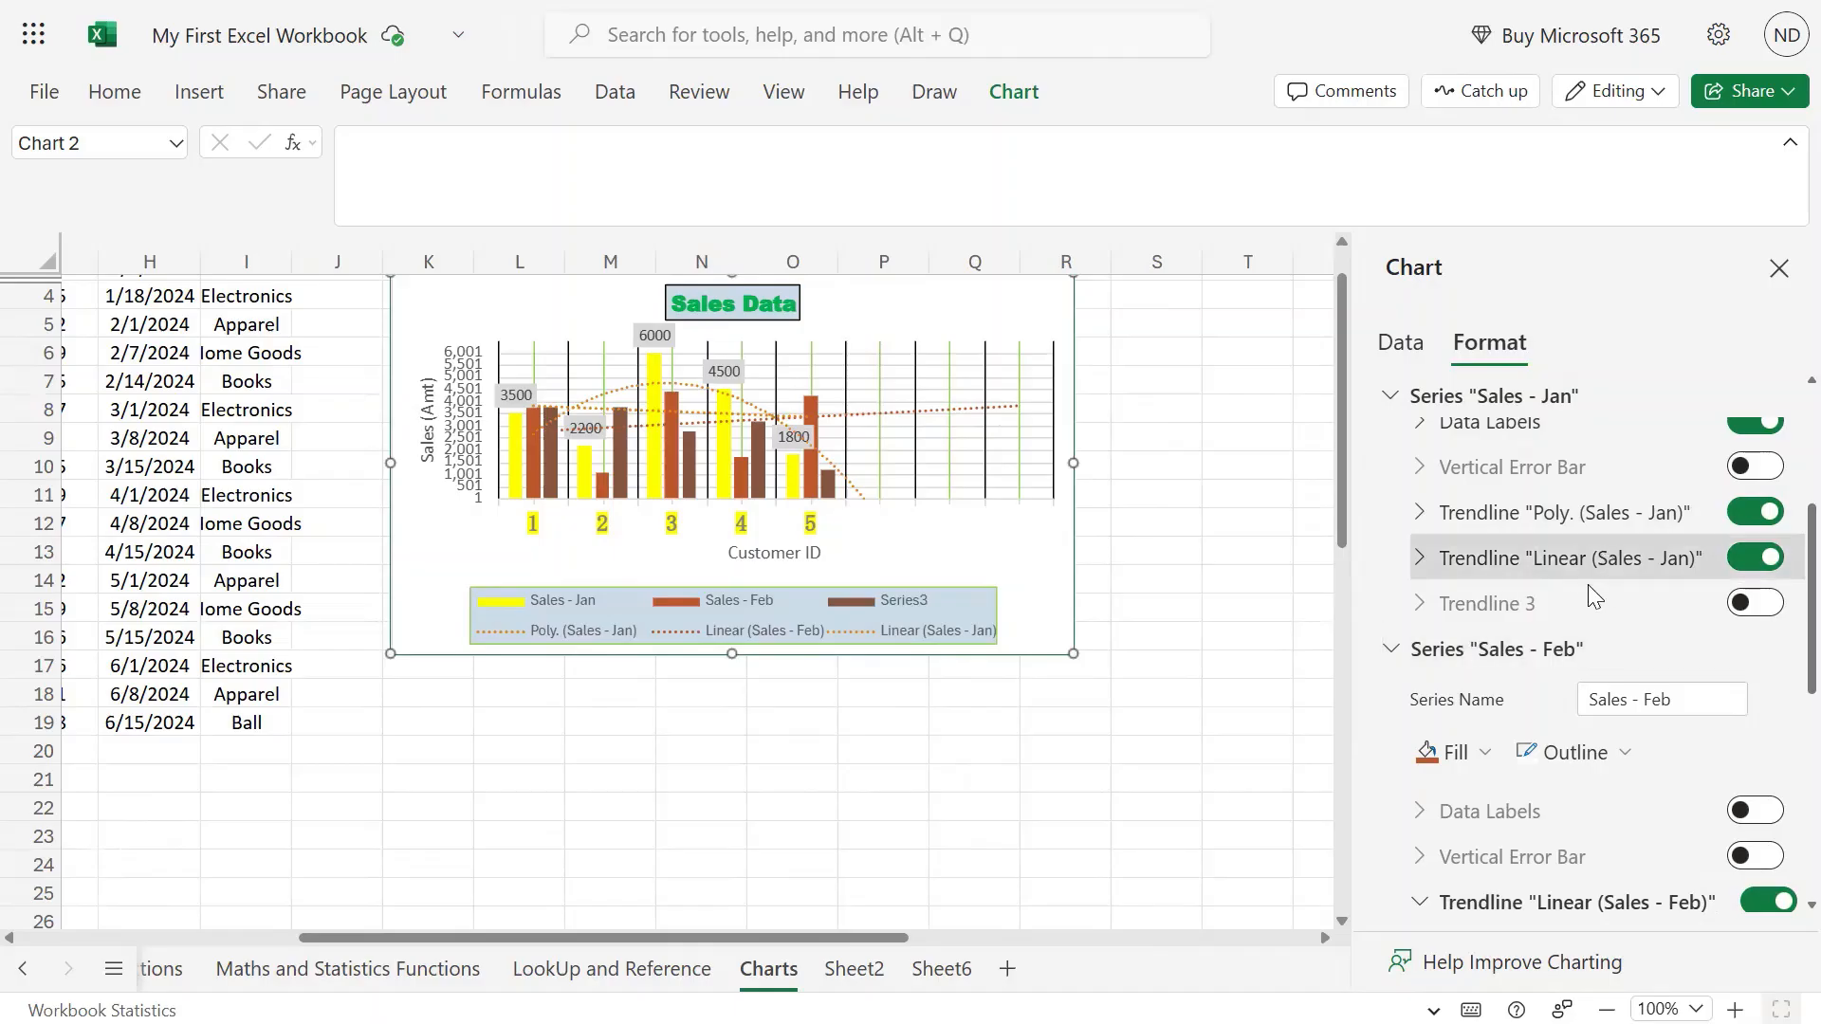
Switch off both the linear and polynomial Sales - Jan trendlines.
click(1760, 558)
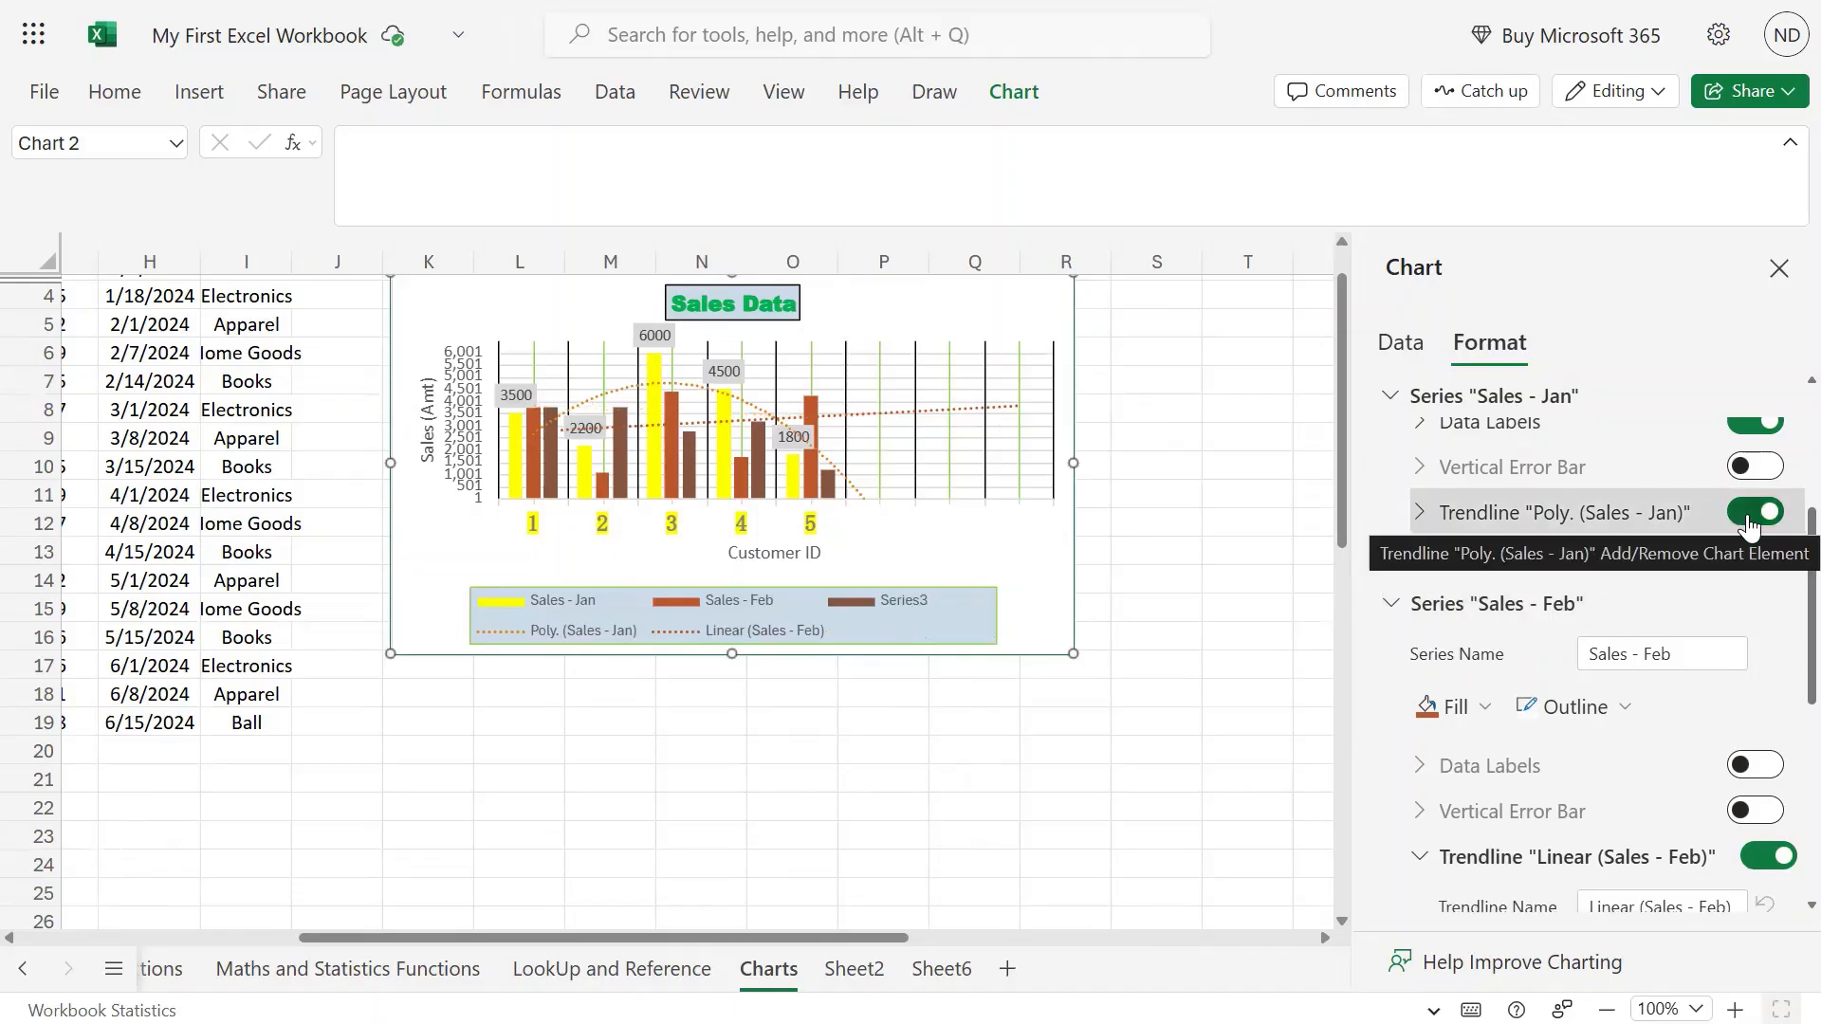
click(1755, 513)
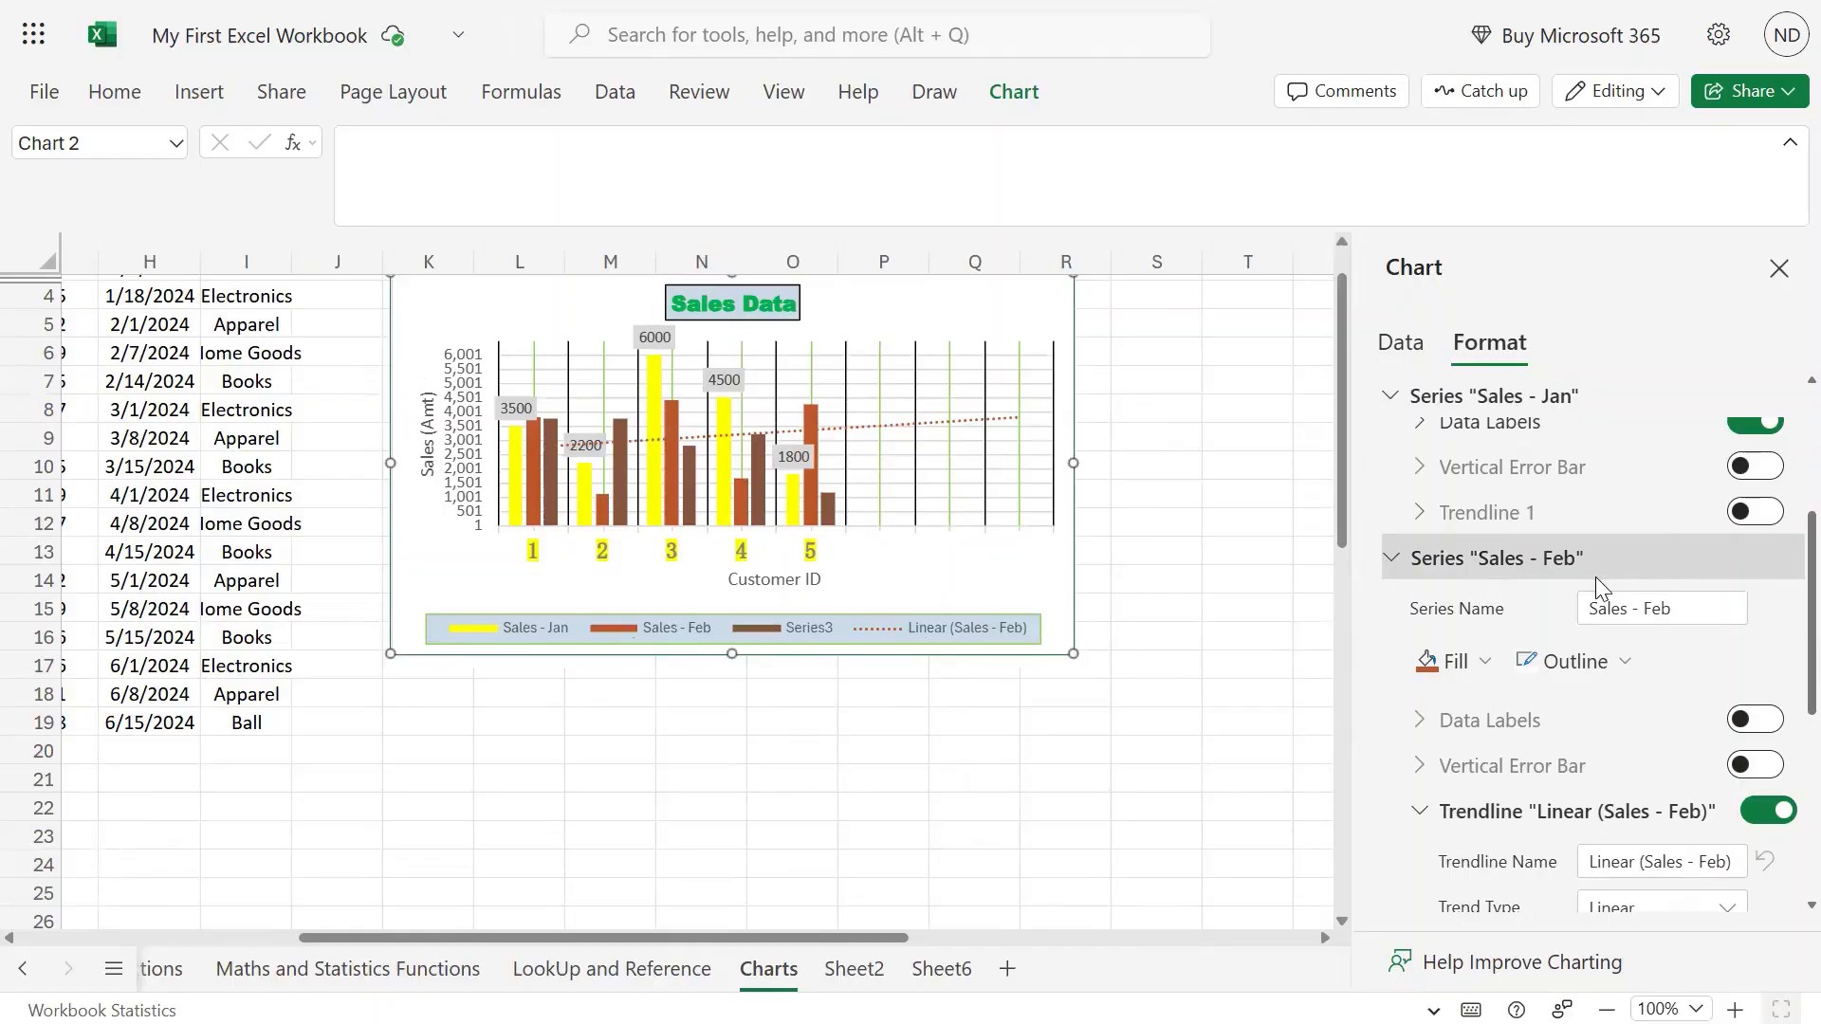
scroll(1527, 556, down, 3)
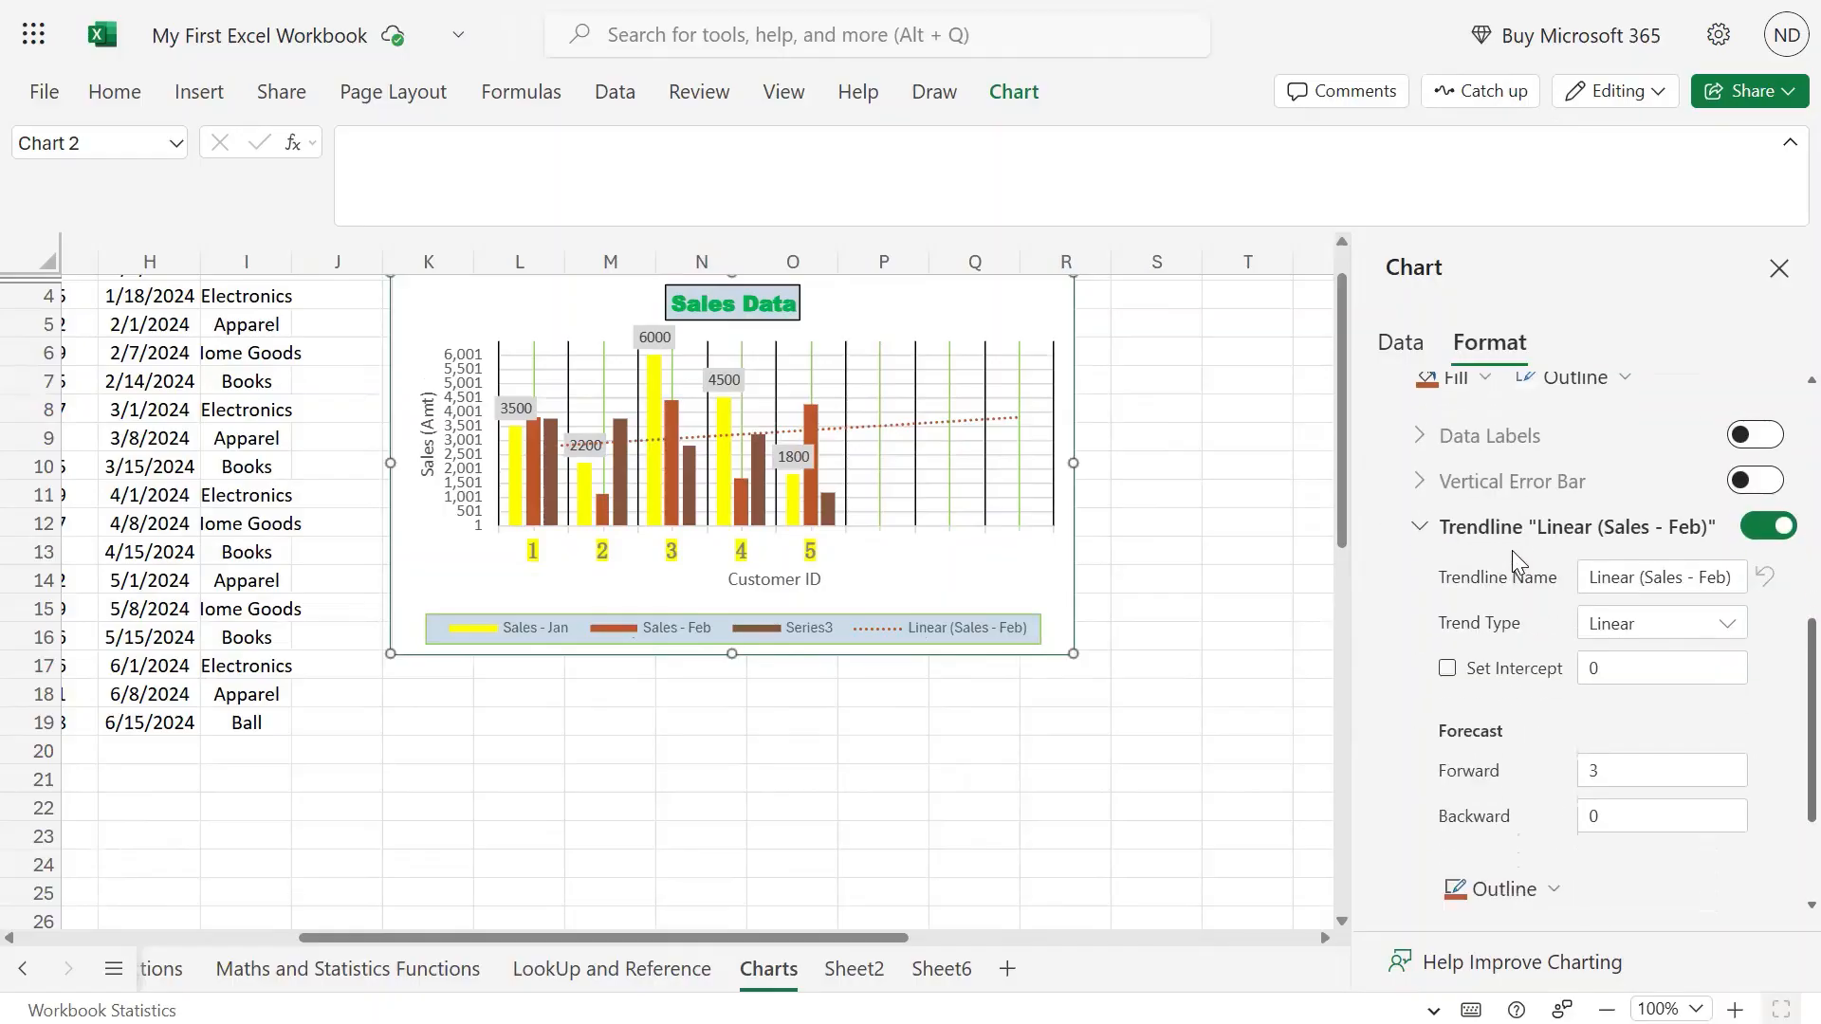
Show the Sales - Feb trendline equation y = 151x + 2589.6 and R² = 0.0239.
scroll(1512, 550, down, 2)
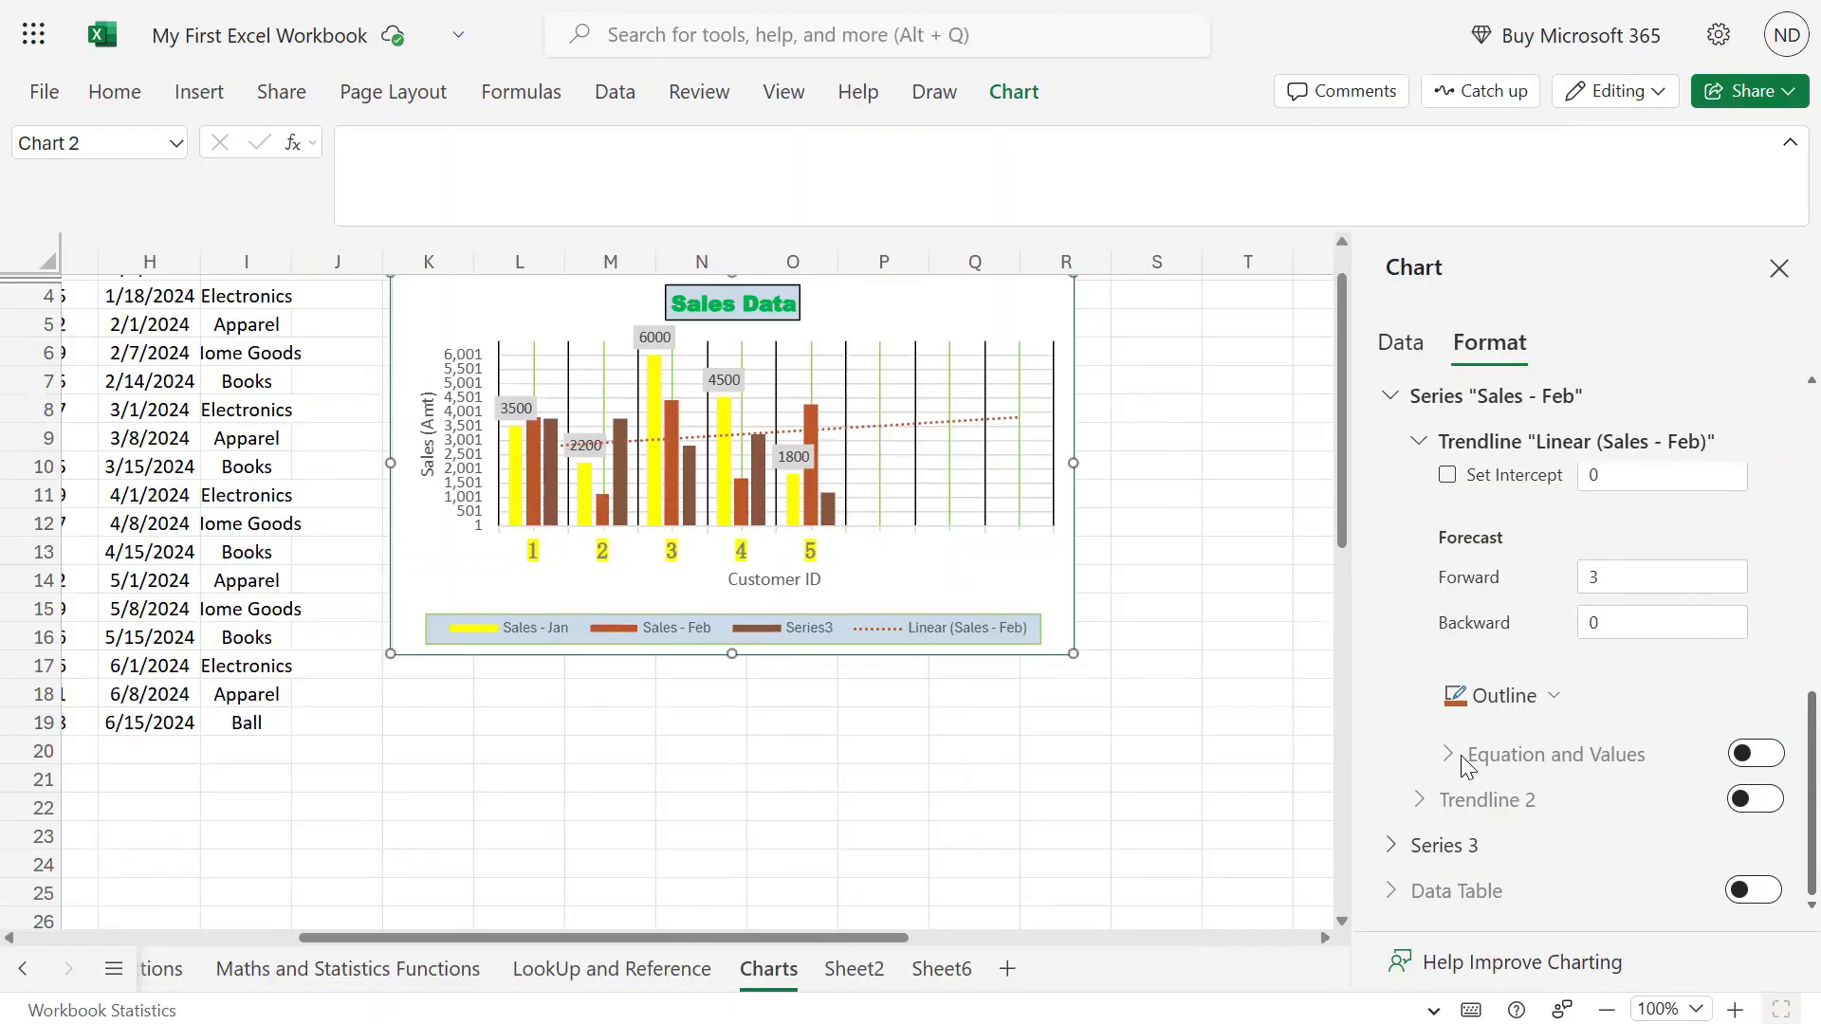
click(1757, 754)
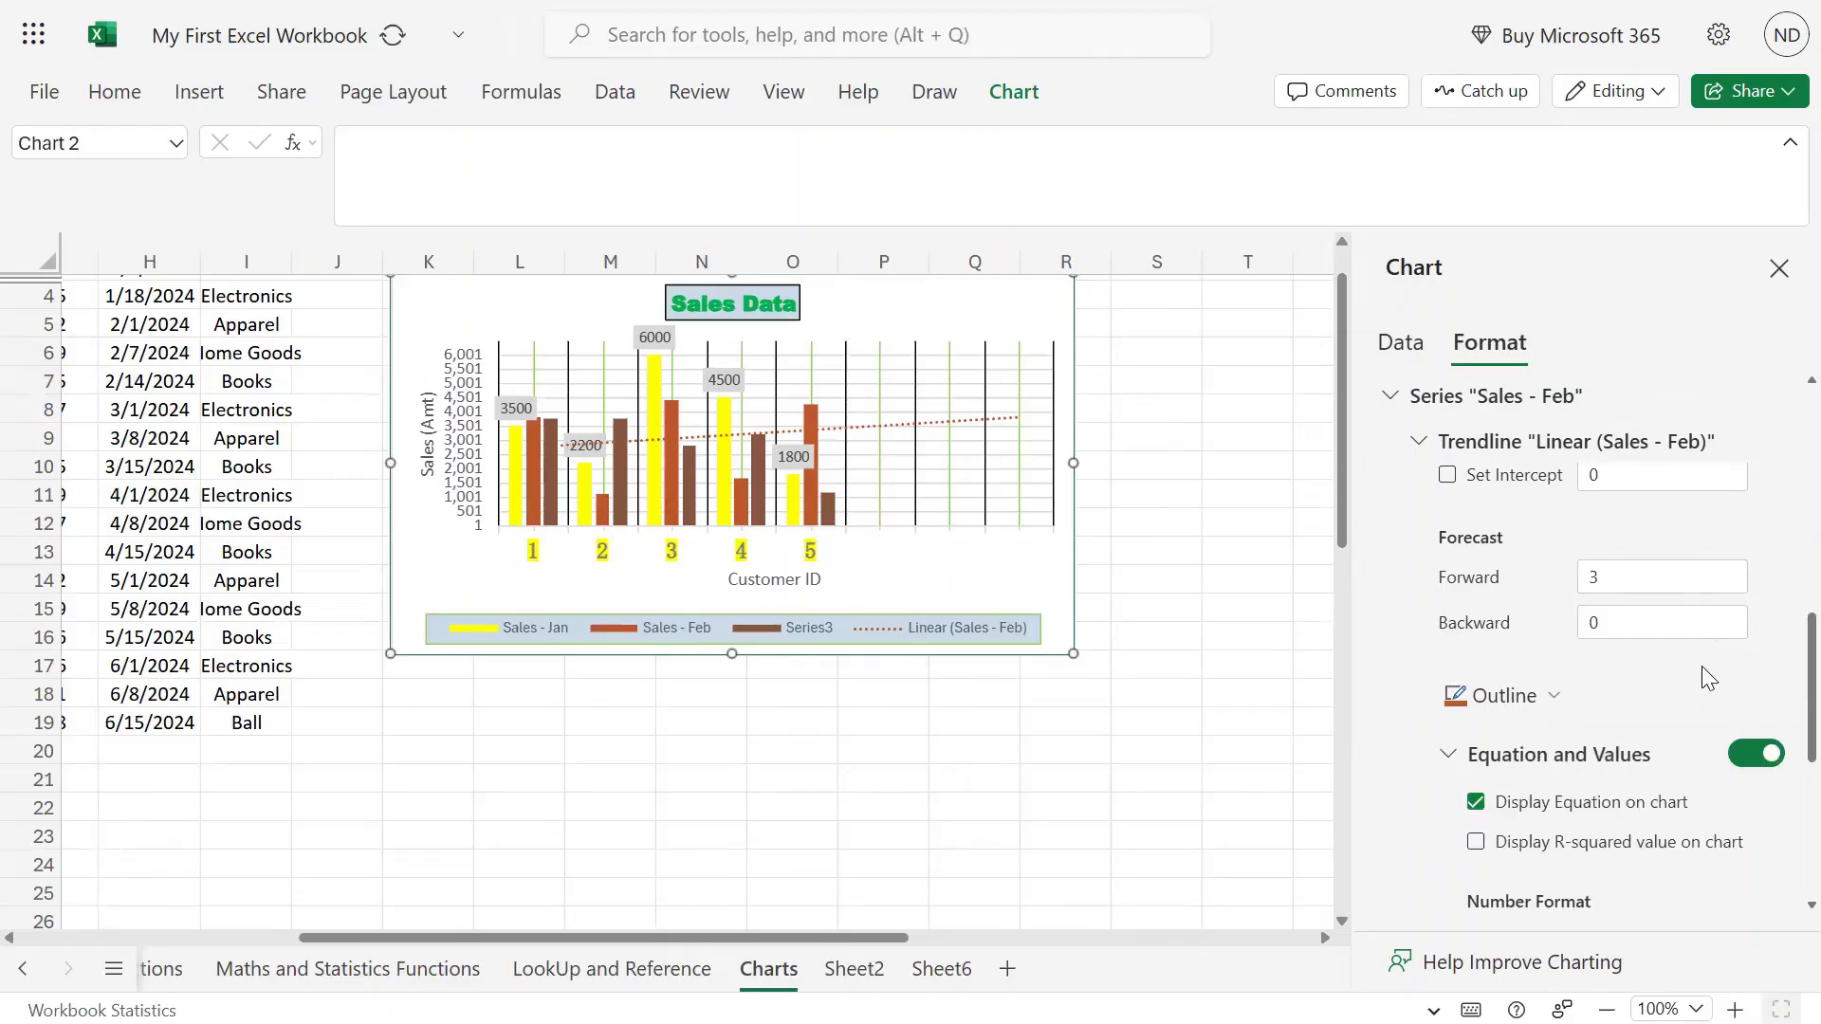
scroll(1637, 647, down, 1)
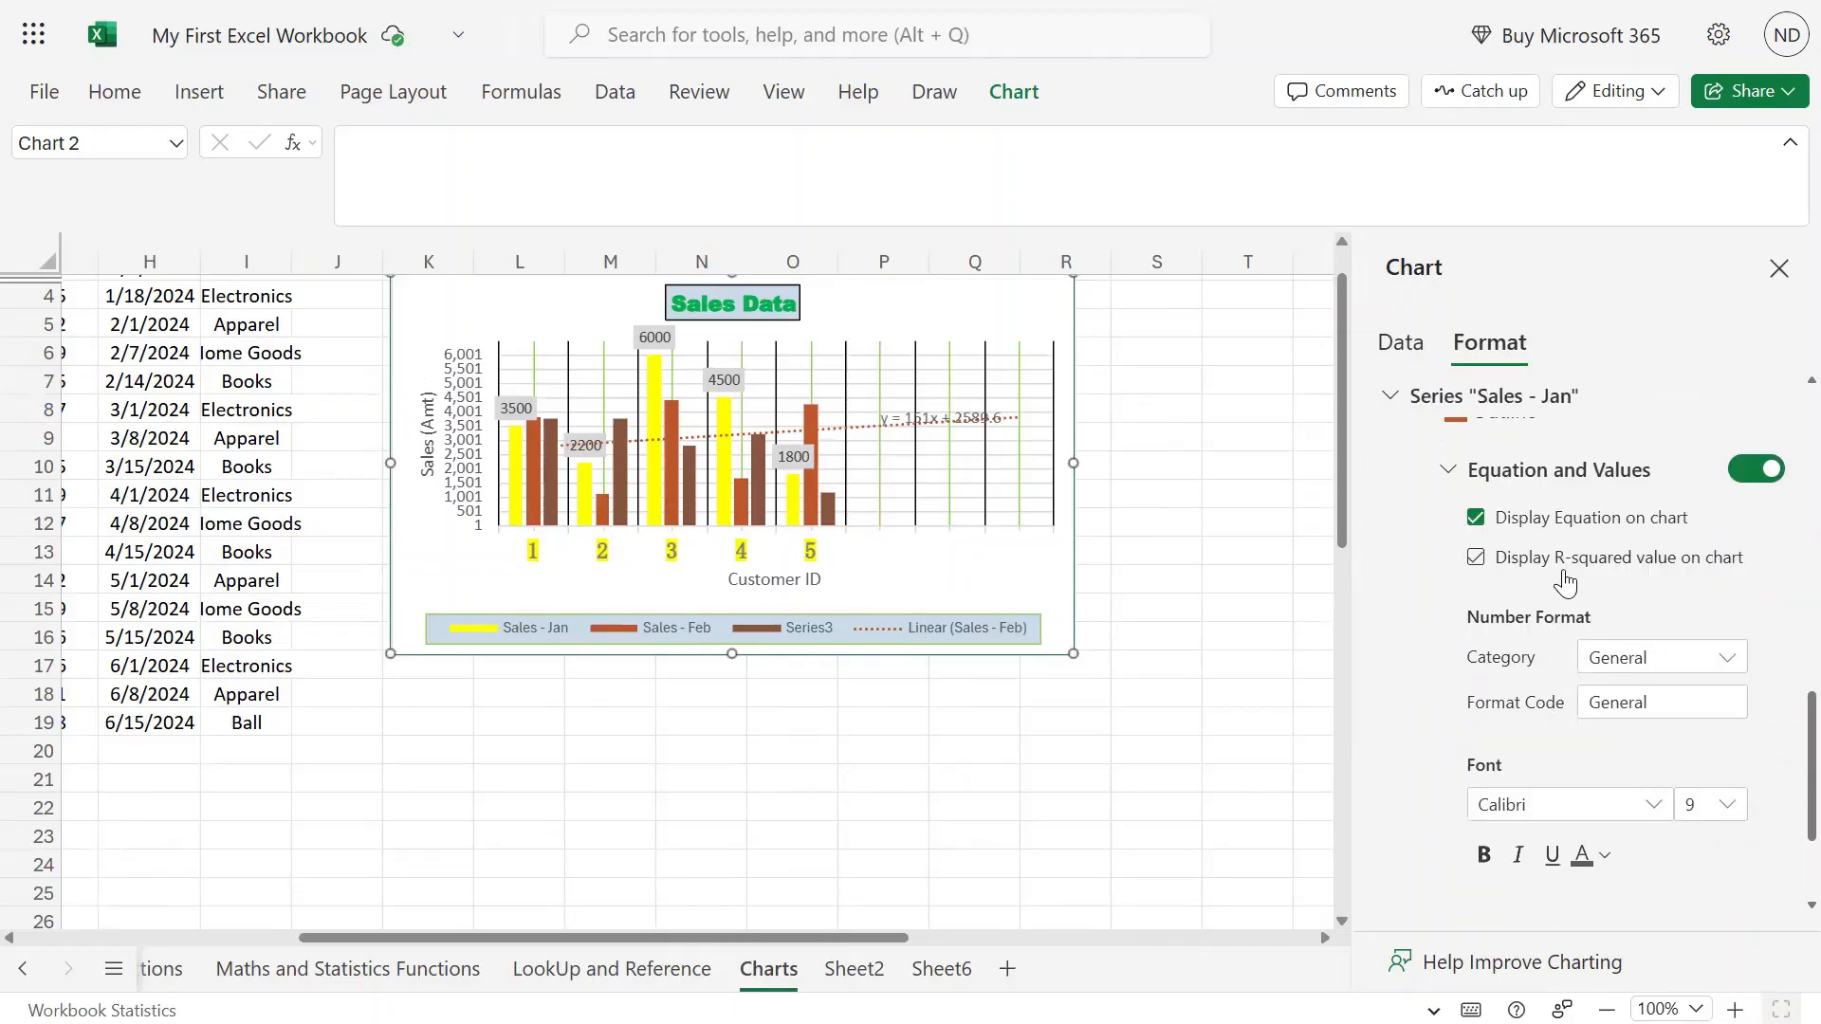
click(1476, 558)
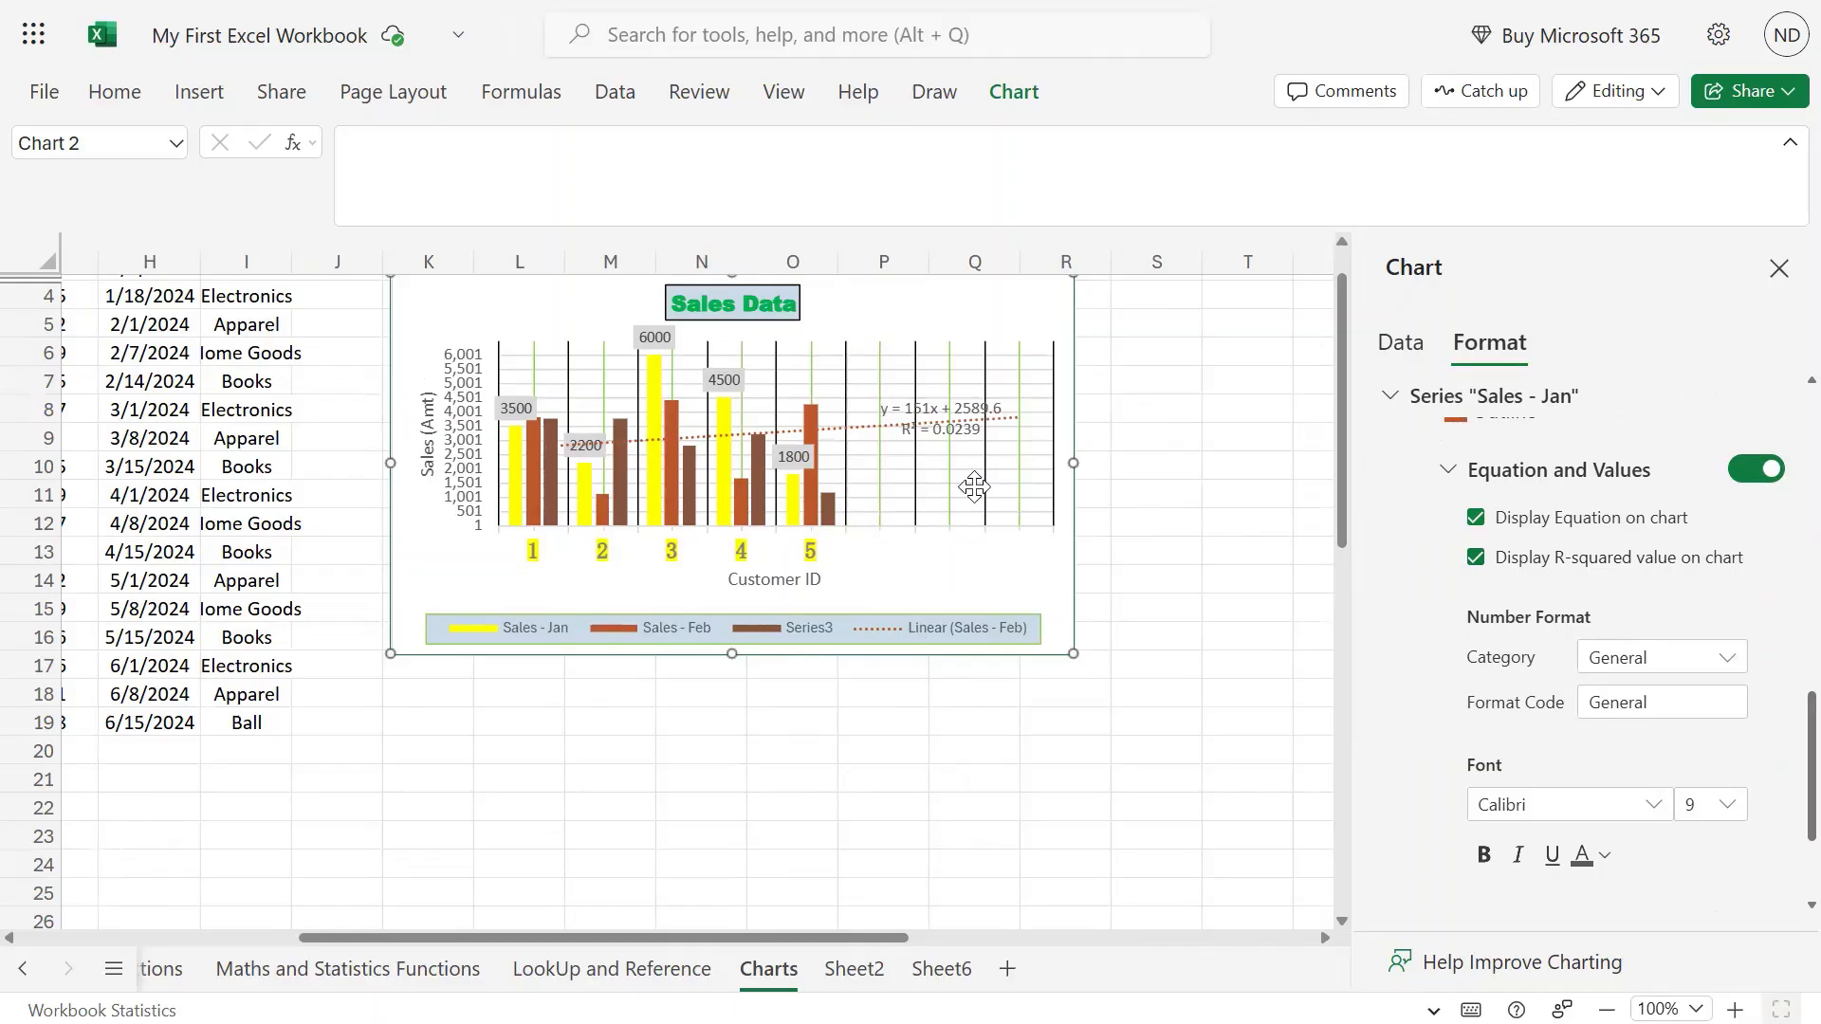
click(962, 444)
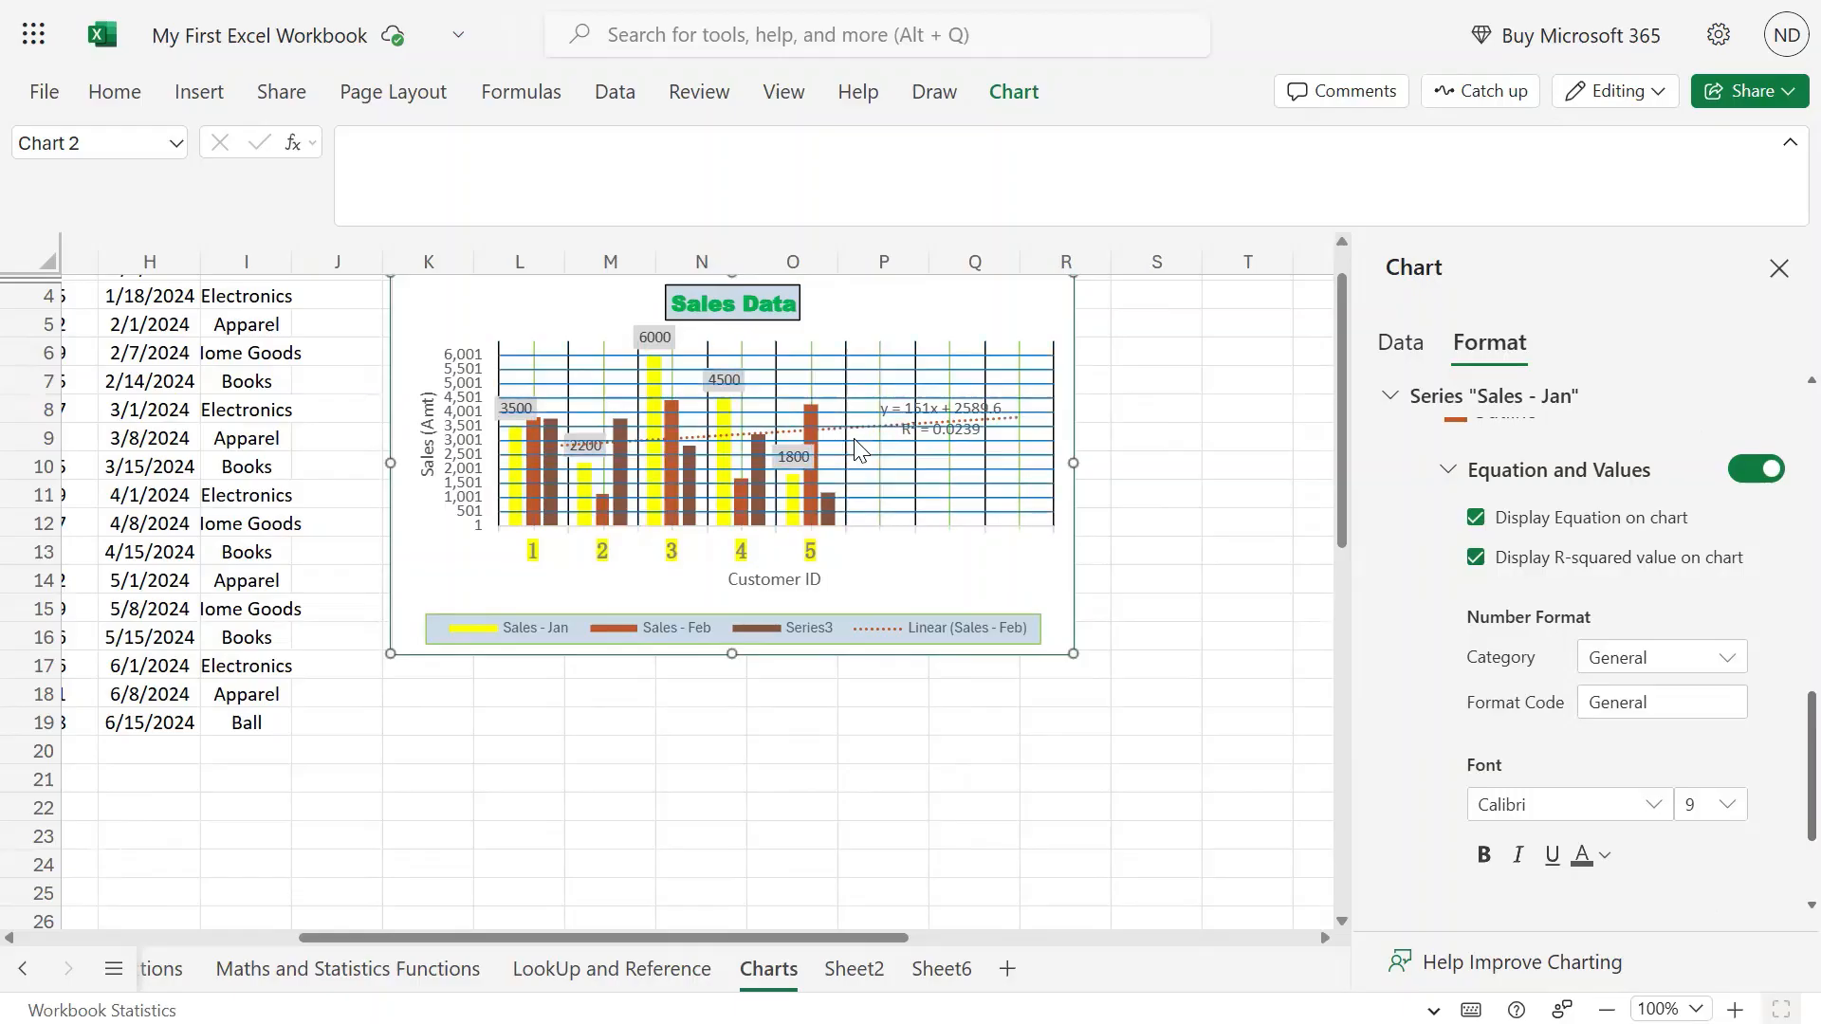
mouse_move(818, 446)
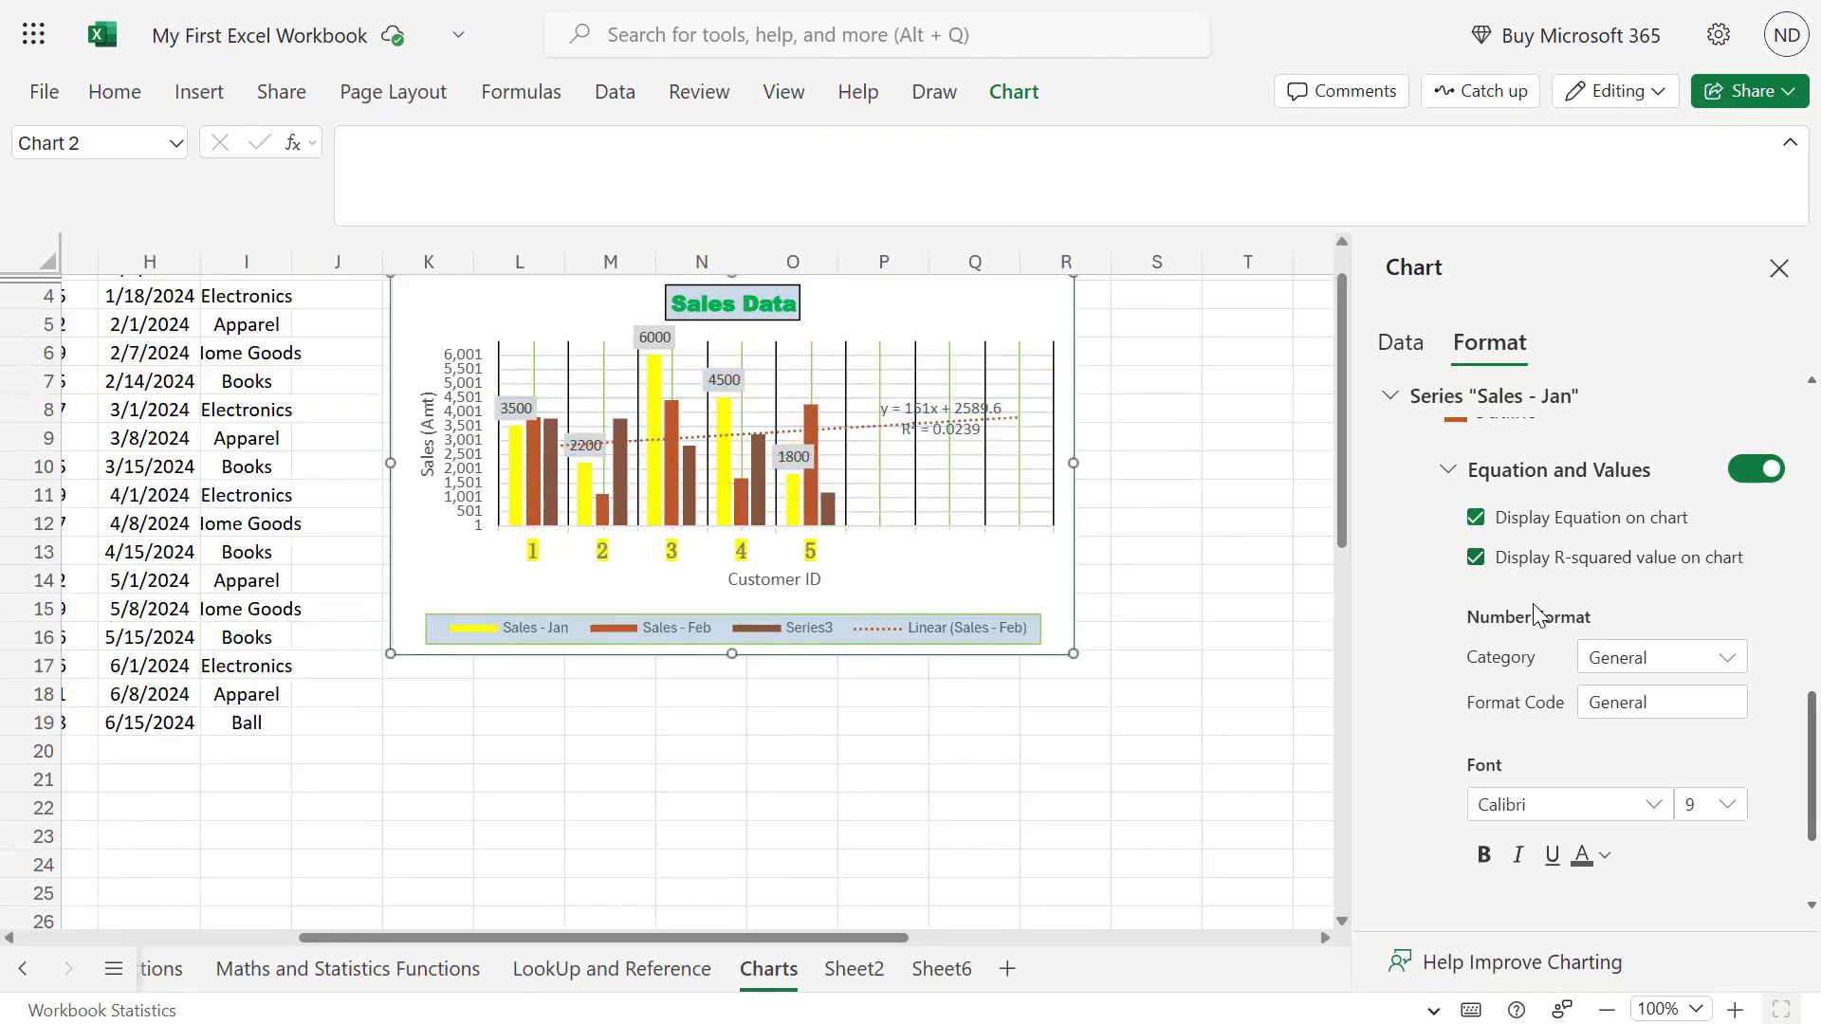
Untick R-squared and equation display, then turn Equation and Values off for Sales - Feb.
click(1476, 565)
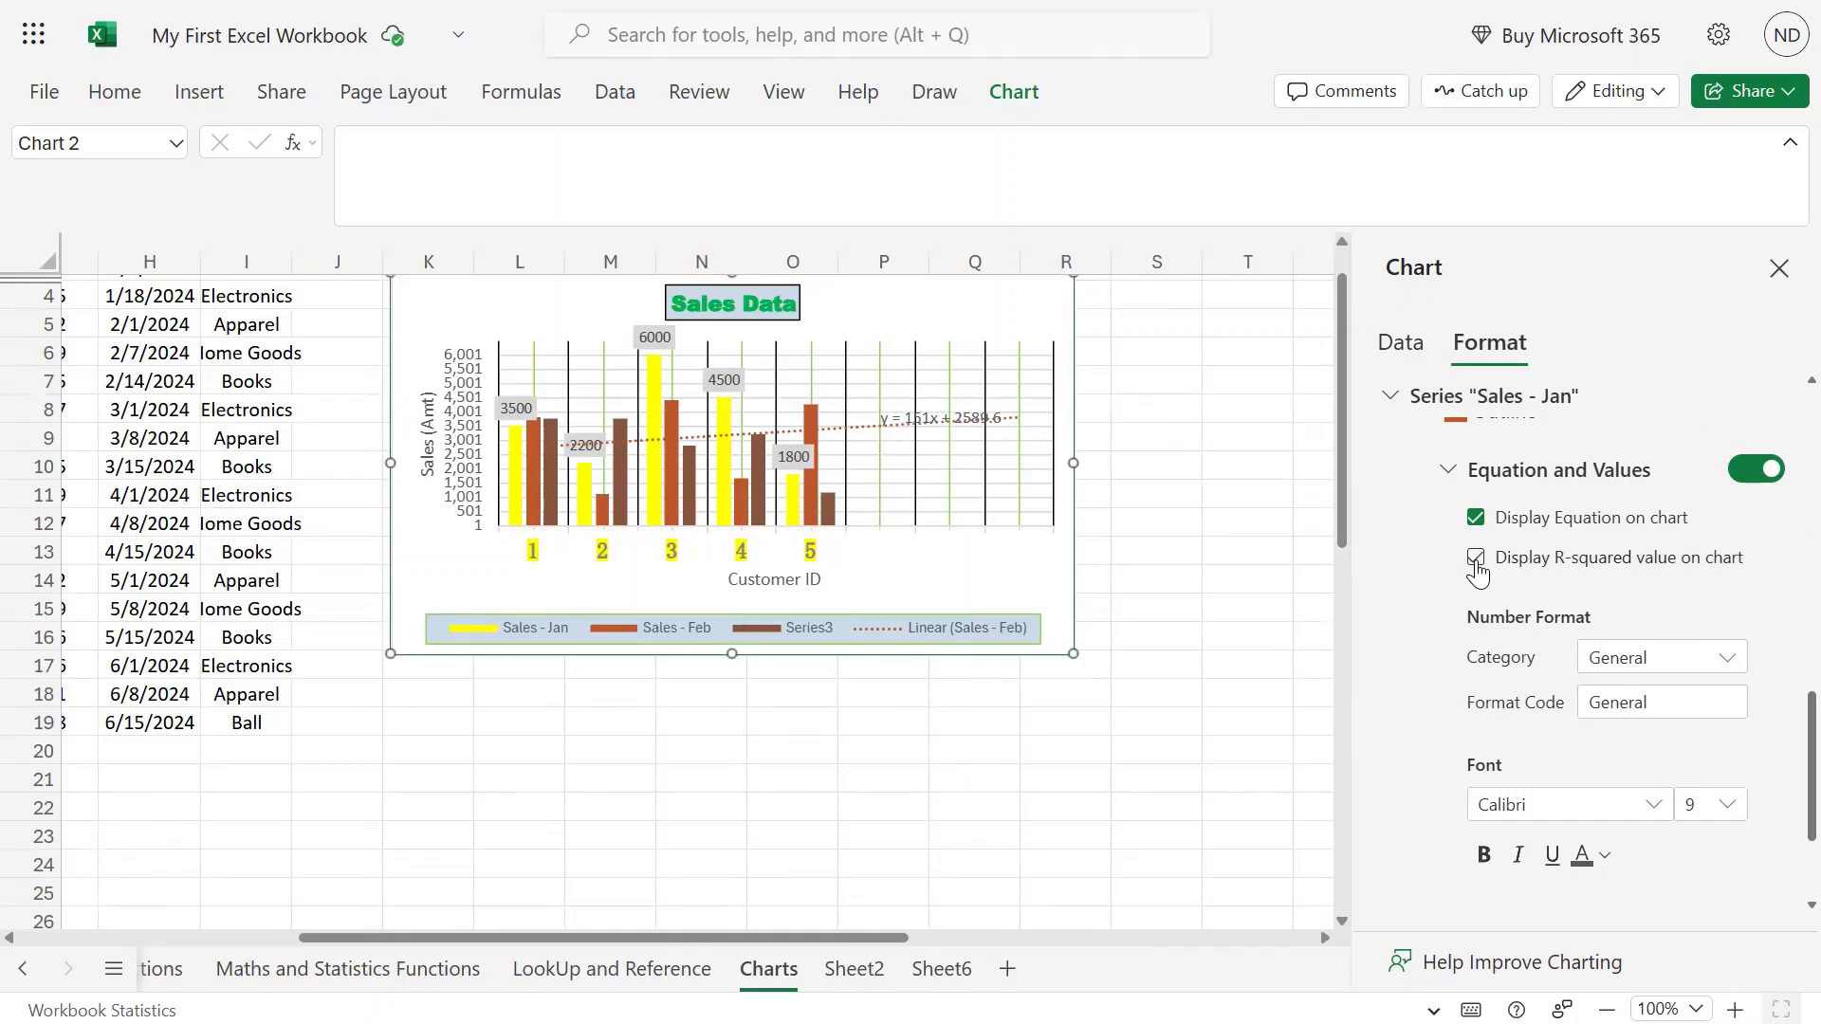
click(1476, 518)
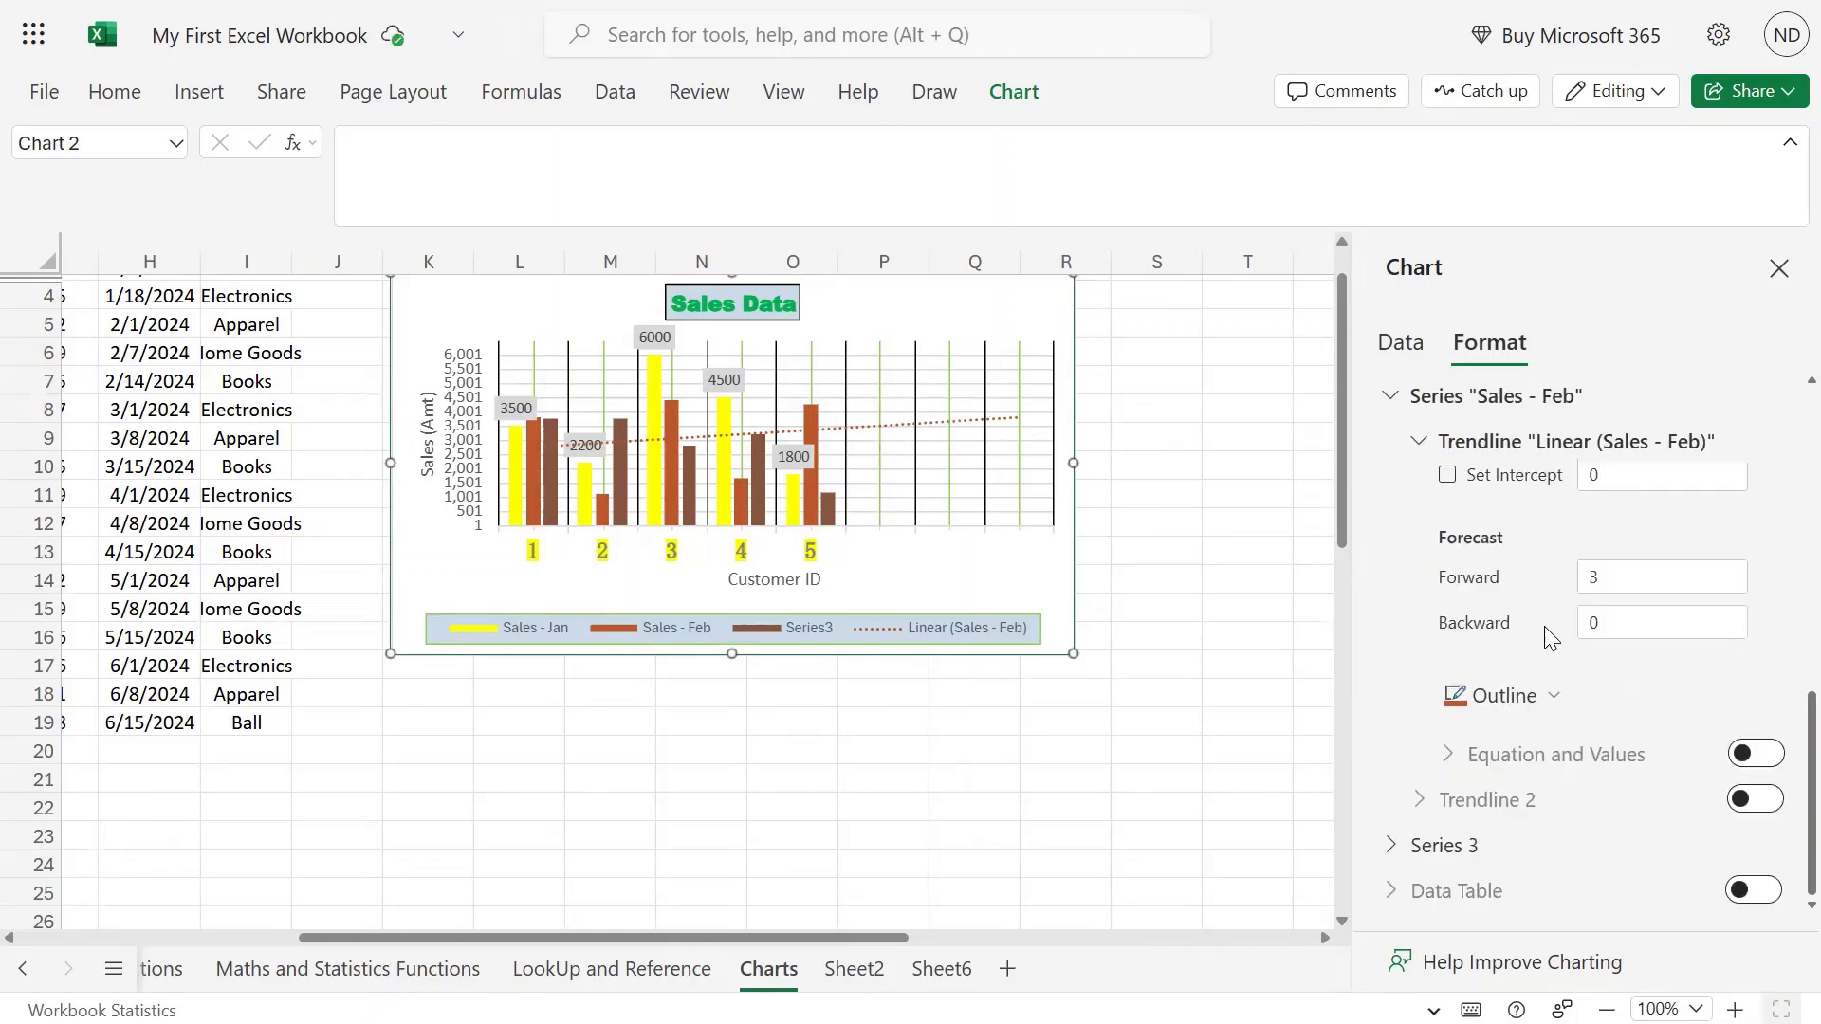
scroll(1578, 598, up, 3)
scroll(1489, 607, down, 4)
click(1744, 749)
scroll(1589, 658, down, 3)
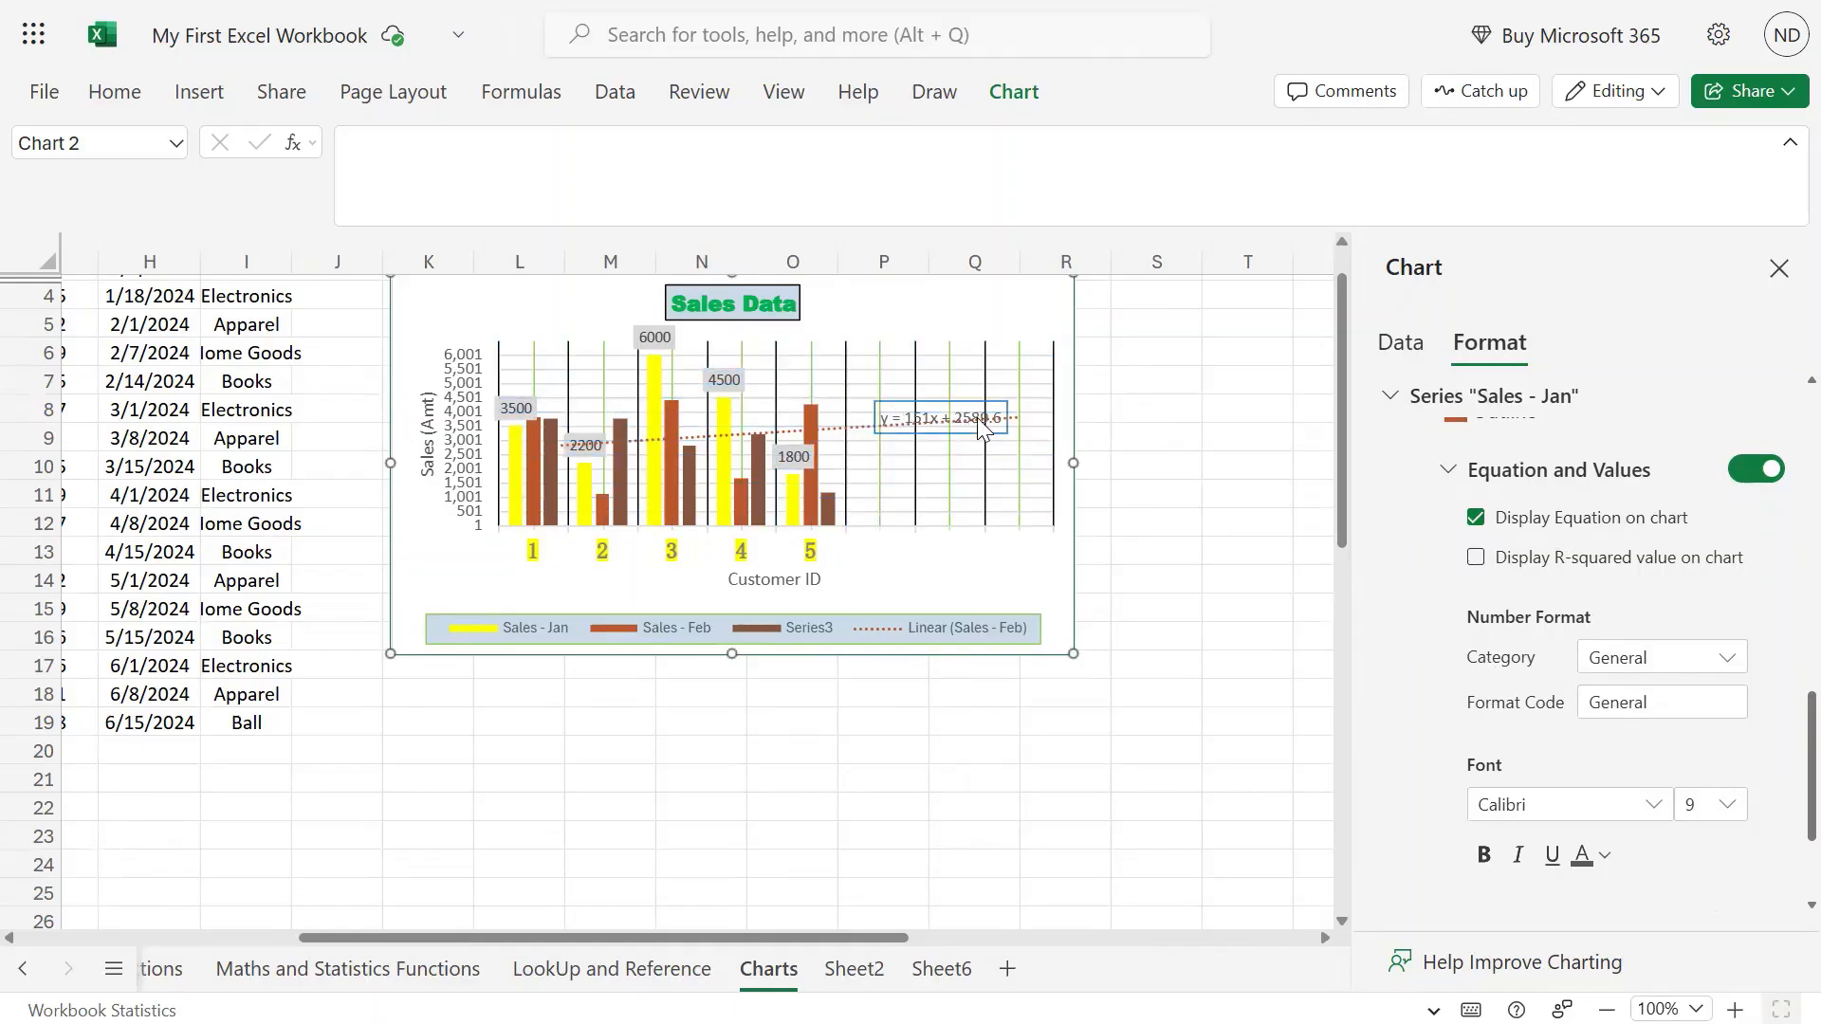
click(1511, 479)
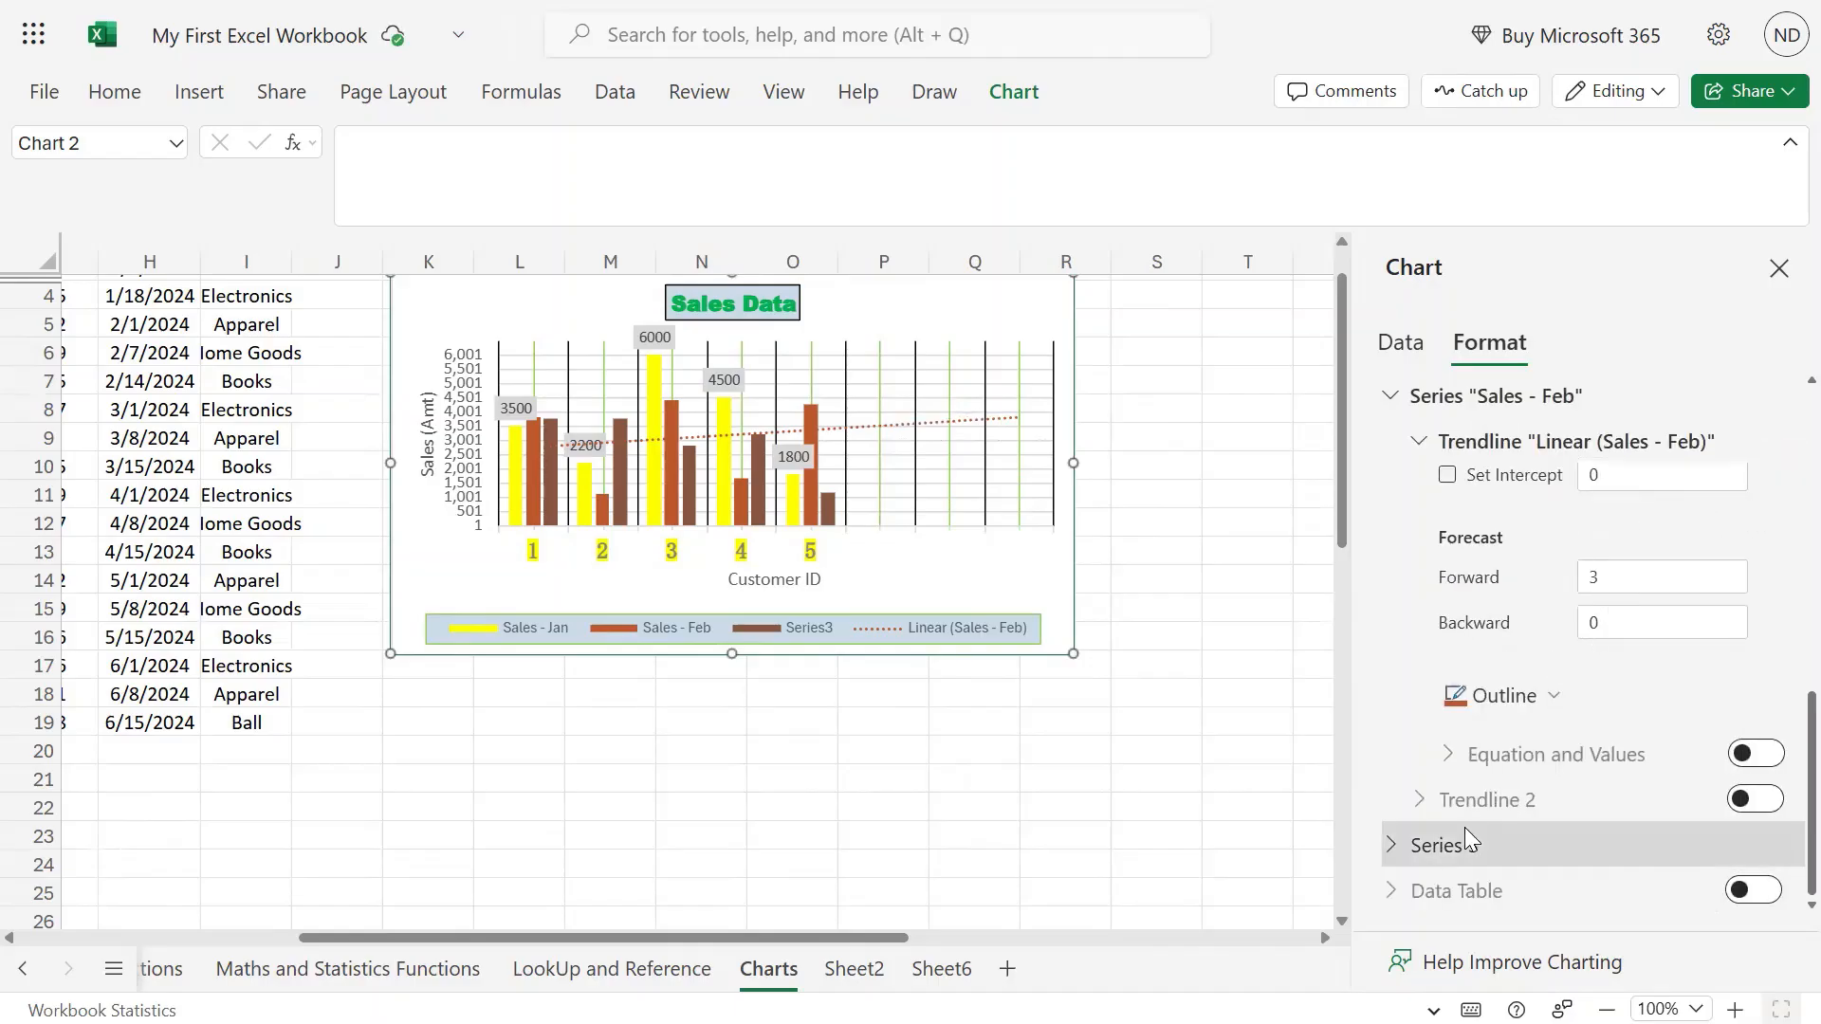
Collapse the Series3, Sales - Feb and Sales - Jan sections of the Format pane.
click(1392, 847)
scroll(1630, 692, down, 3)
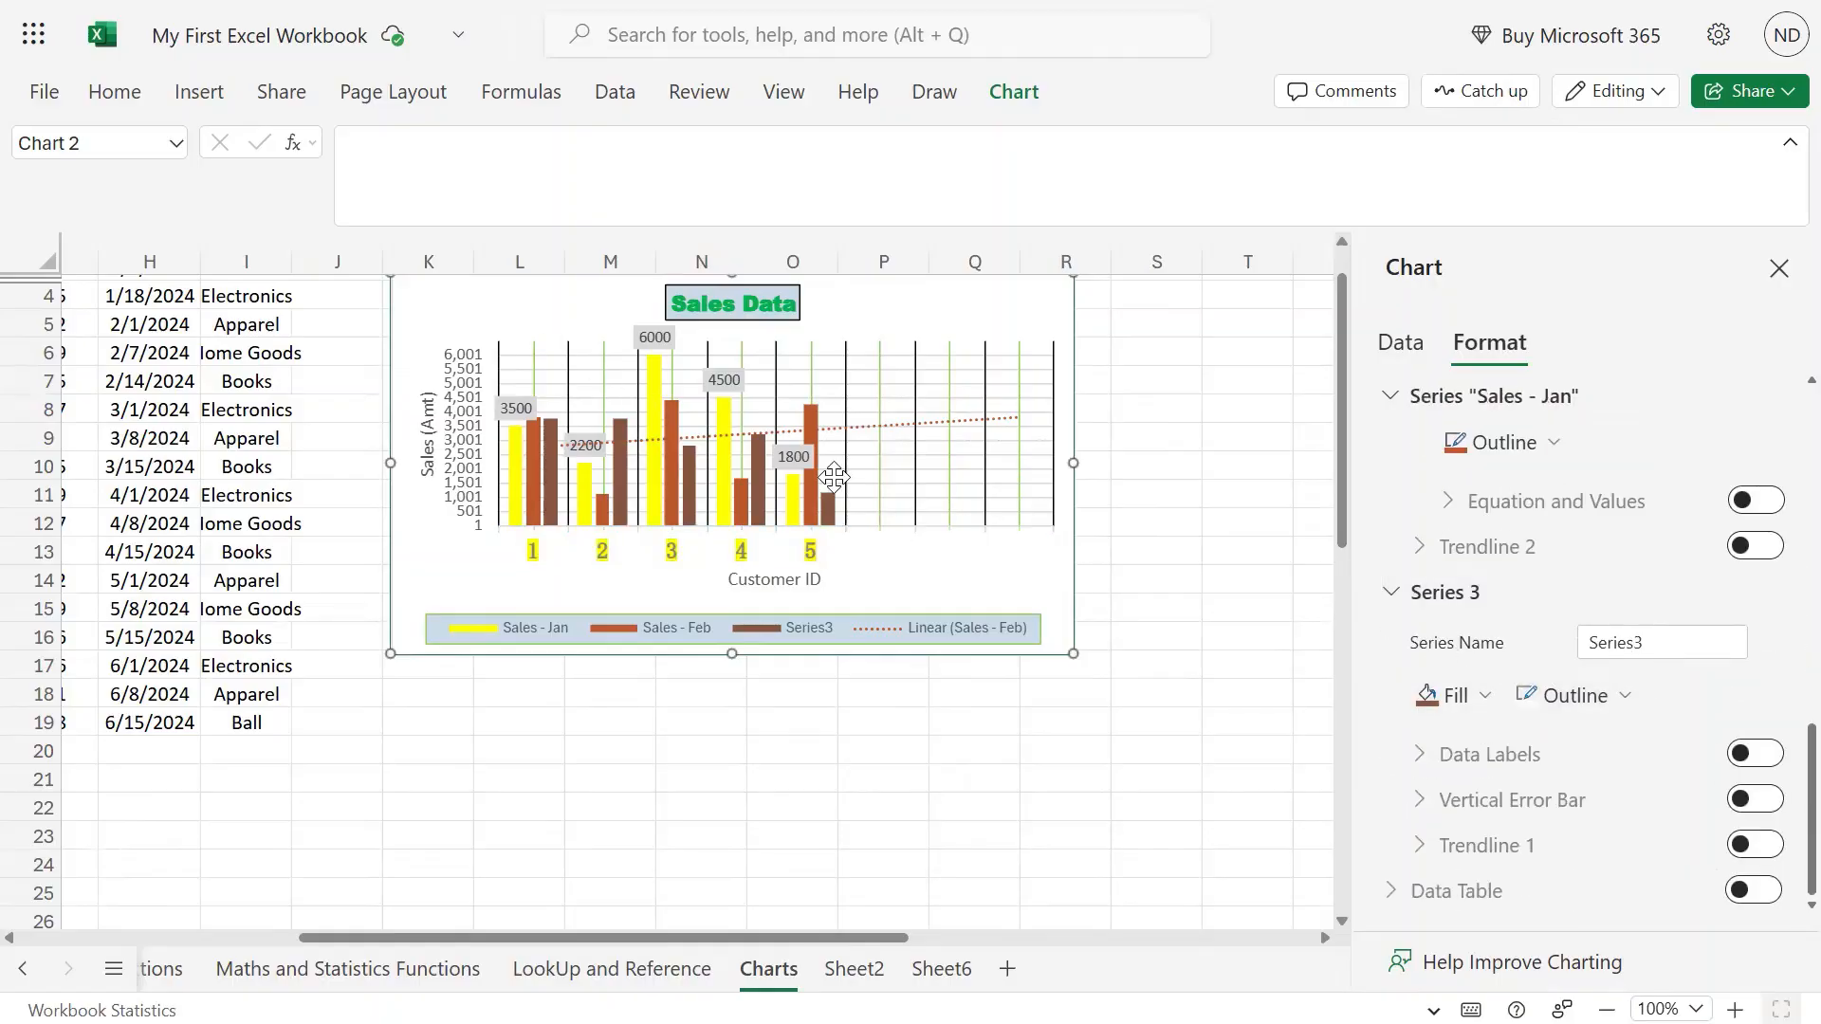
click(1394, 594)
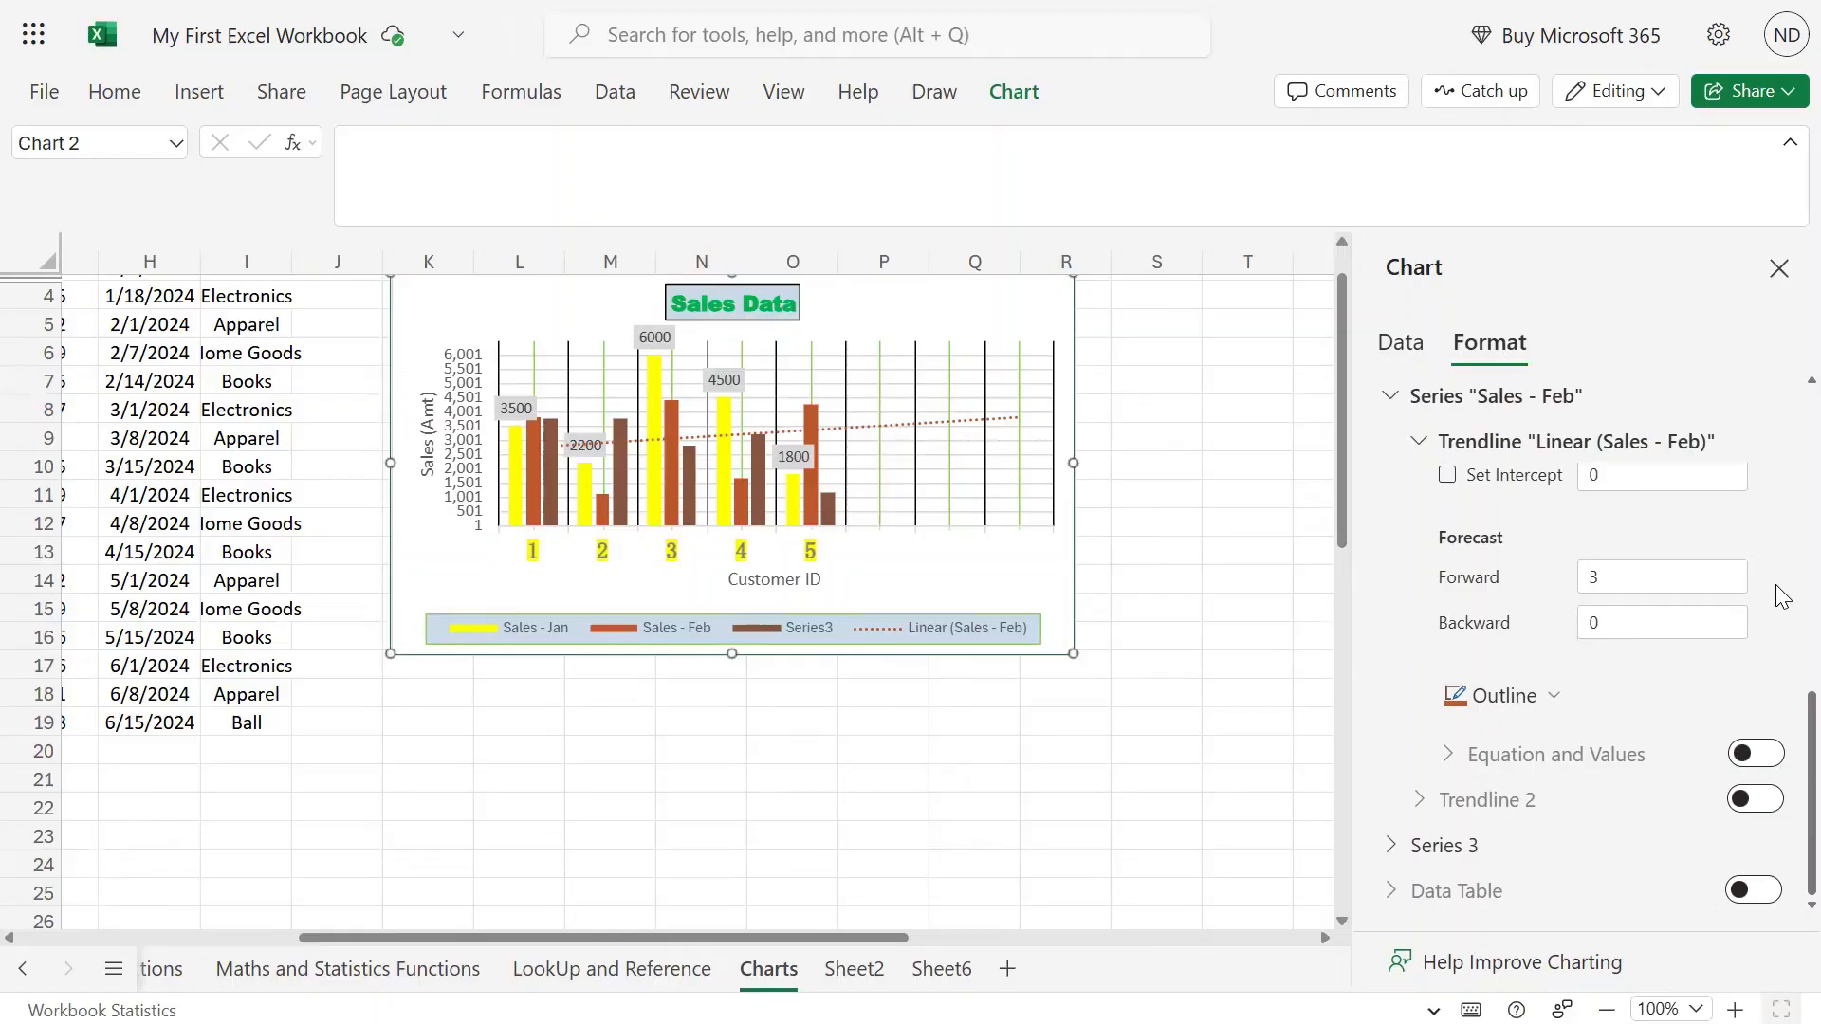
scroll(1776, 588, up, 5)
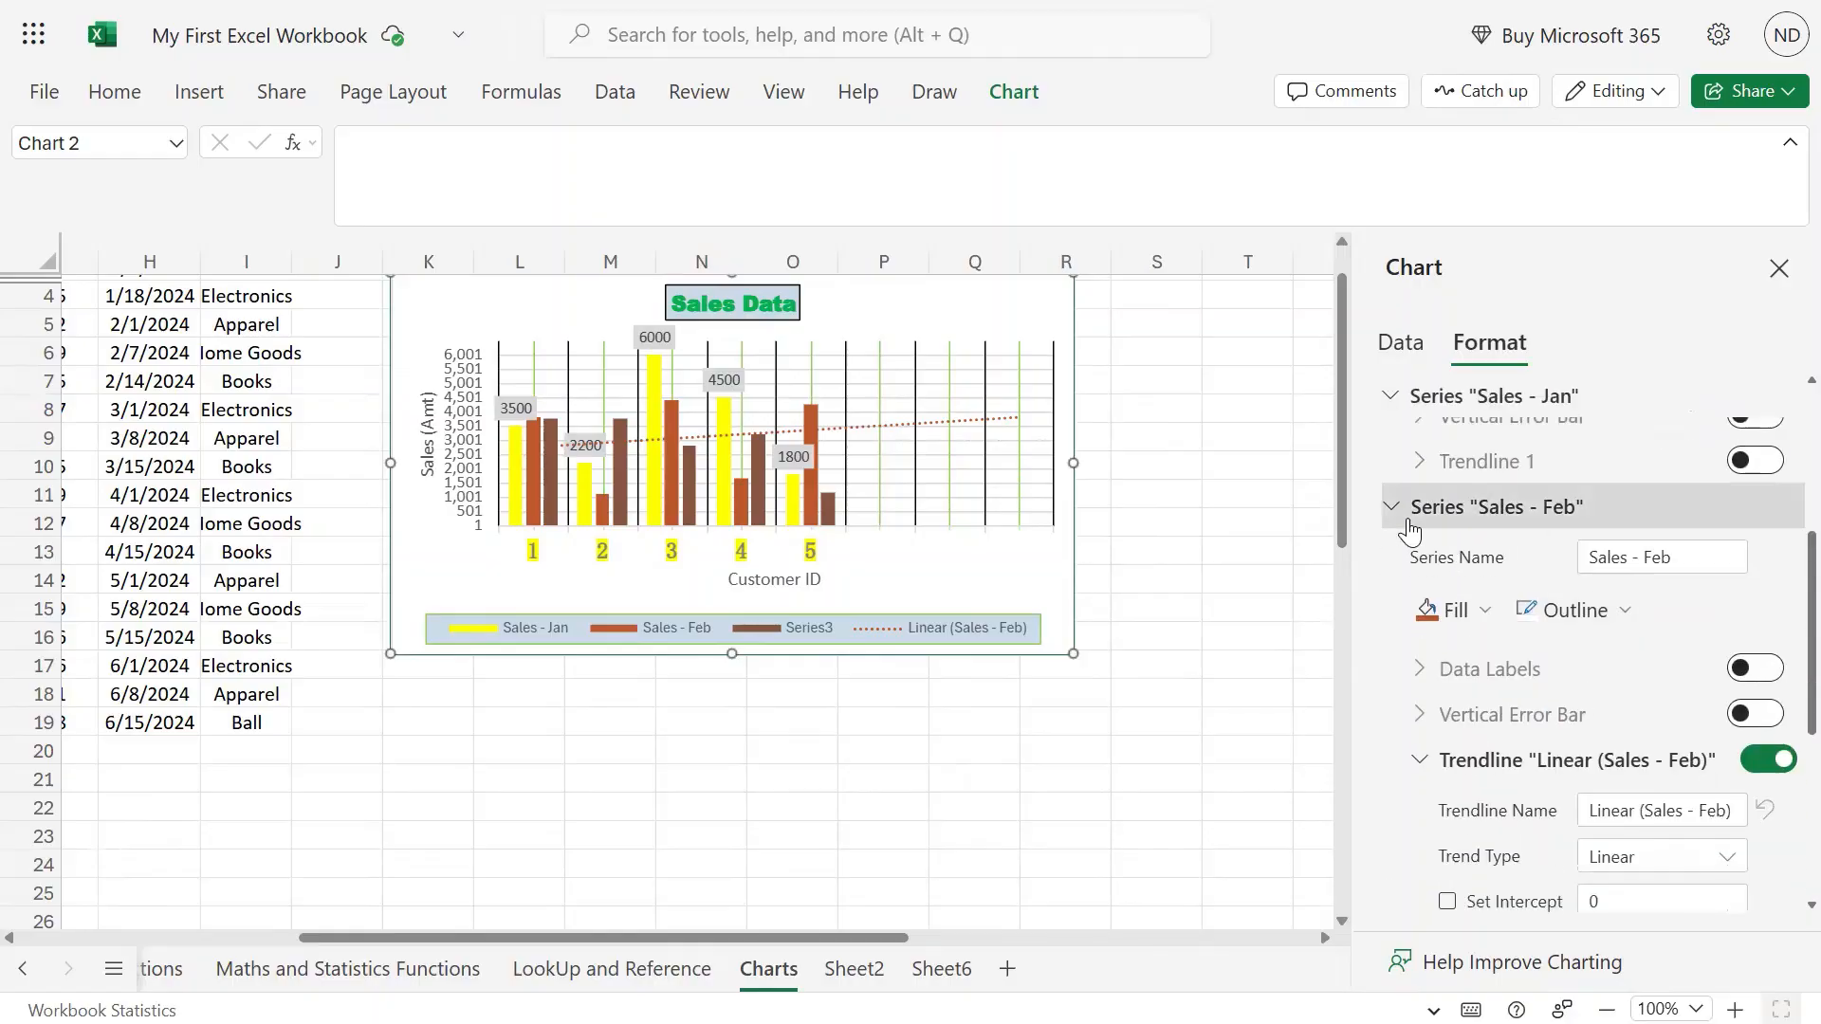
click(1398, 512)
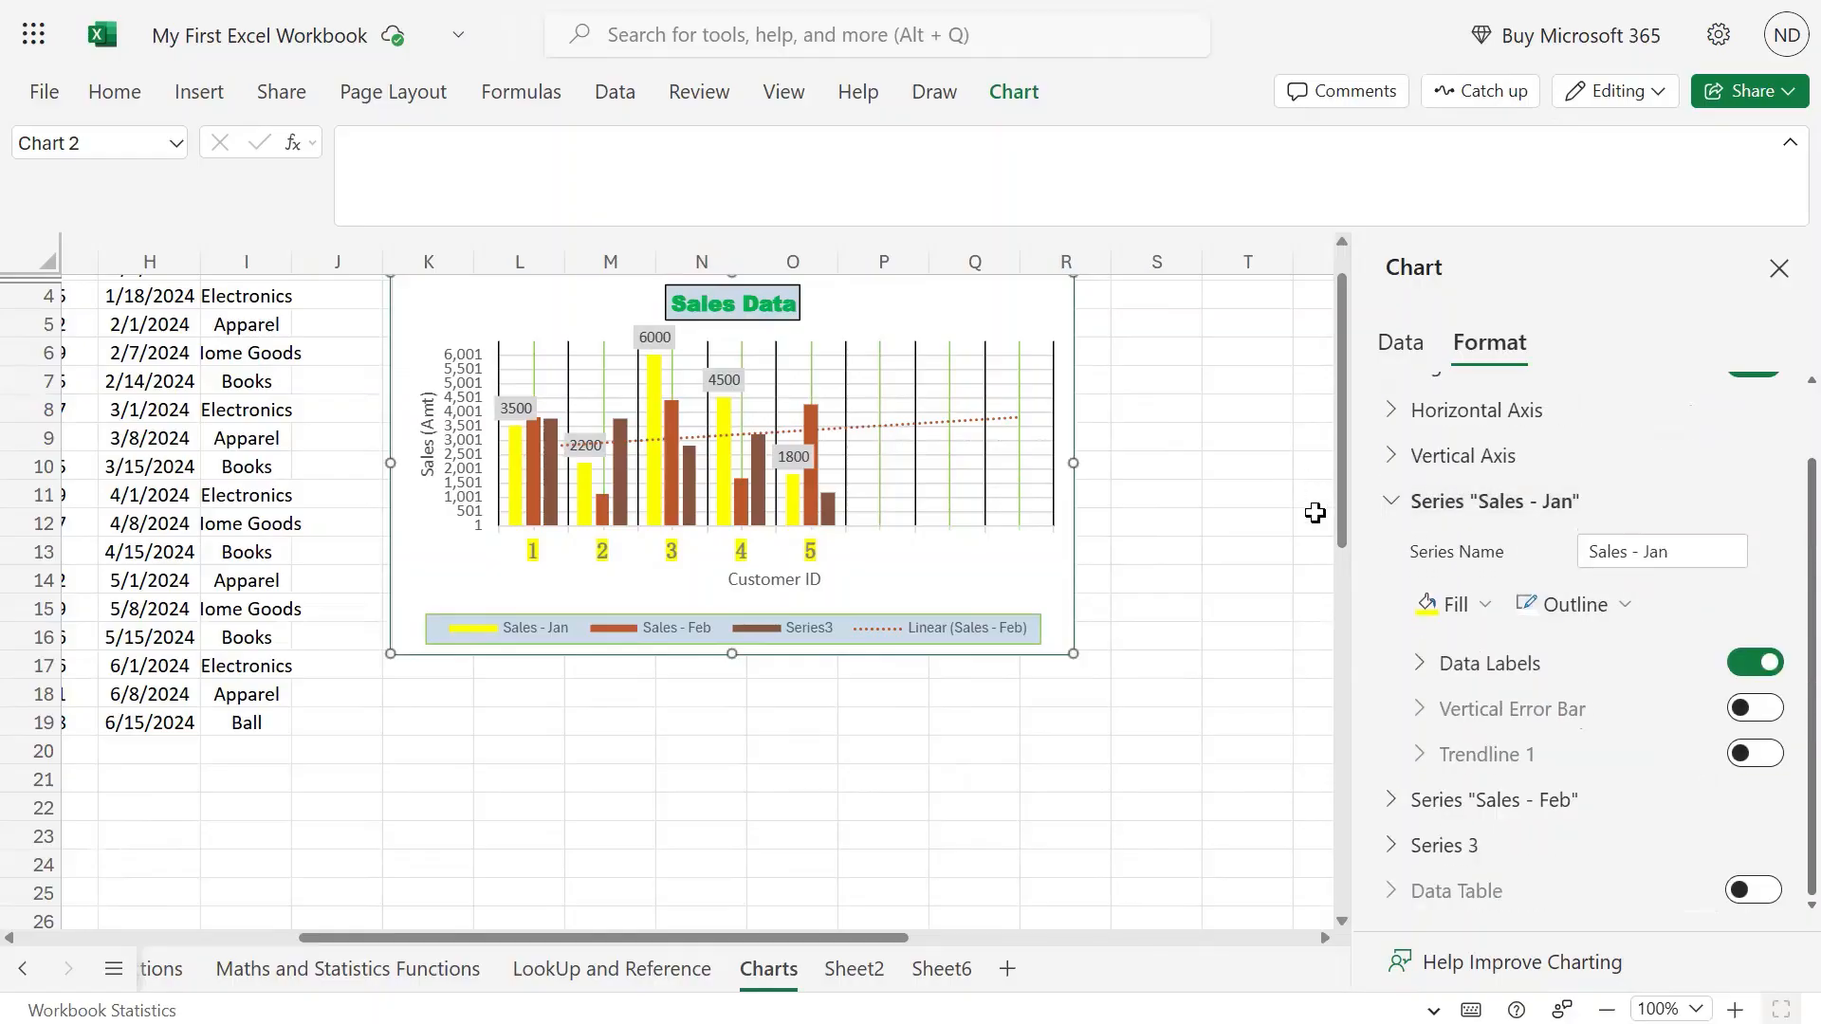
click(1394, 511)
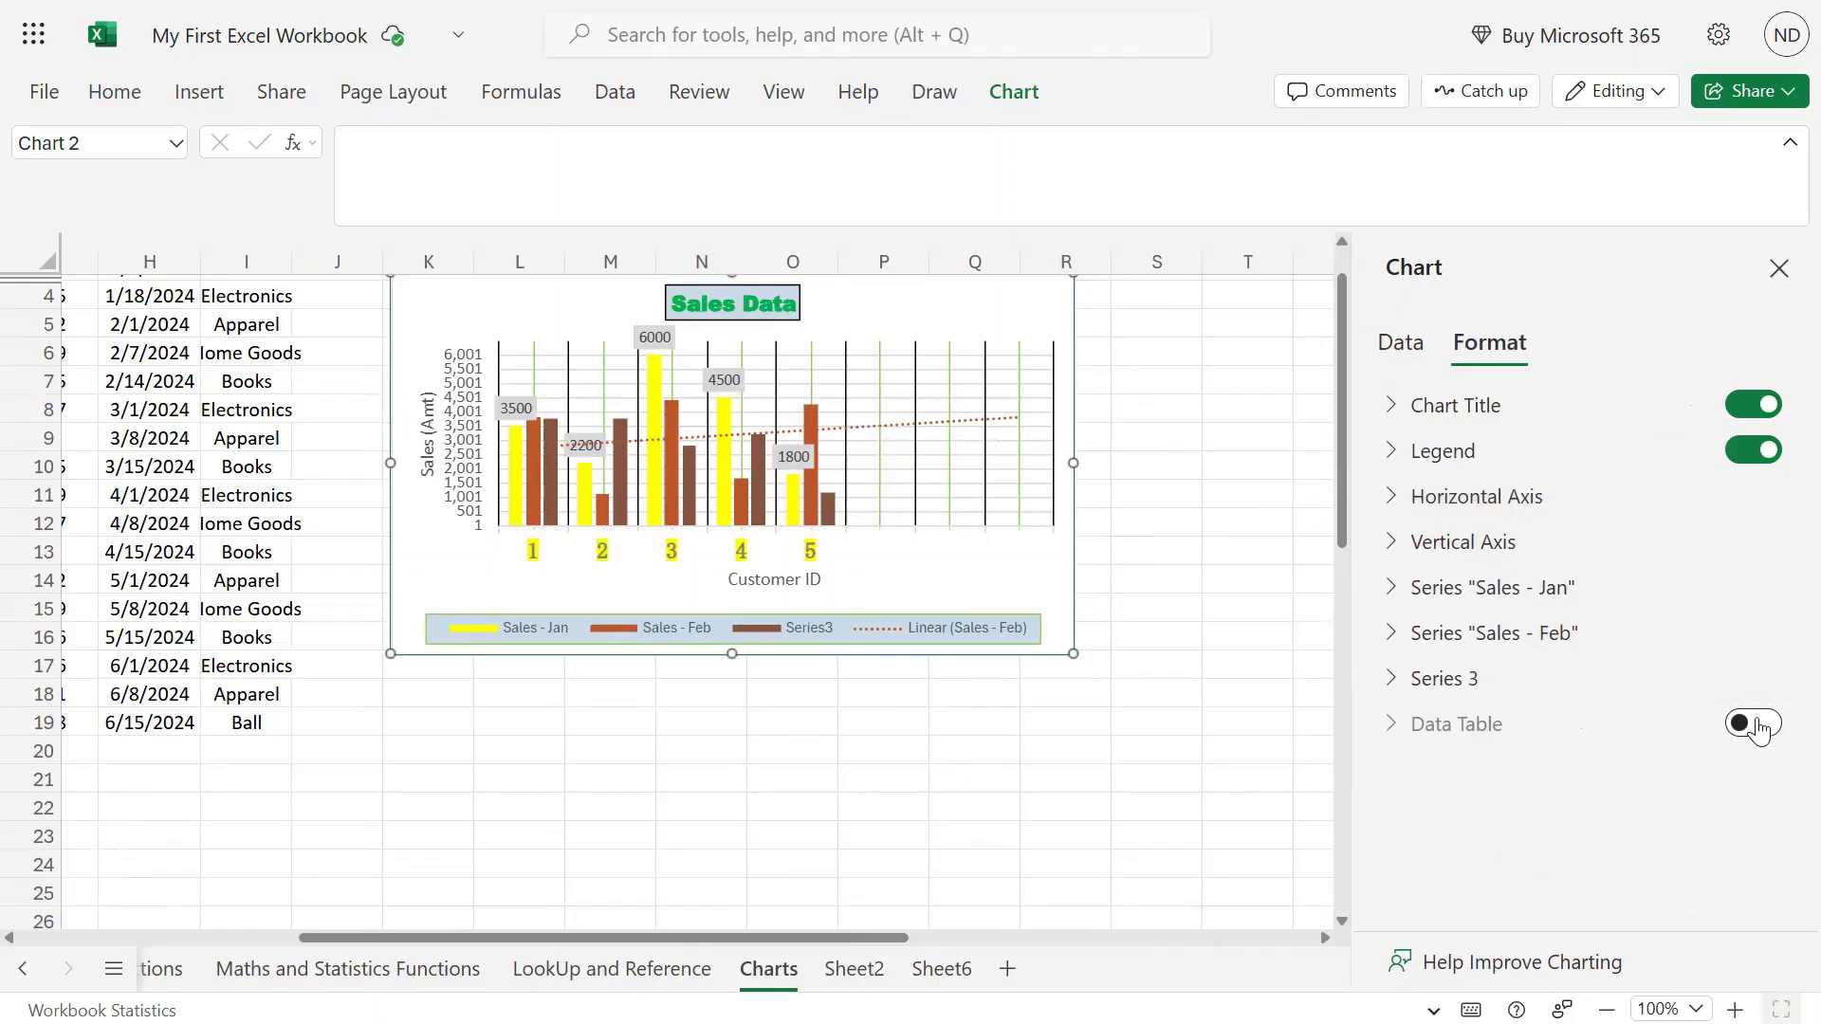
Add a data table under the chart plot, testing horizontal and vertical borders and leaving both on.
click(1736, 721)
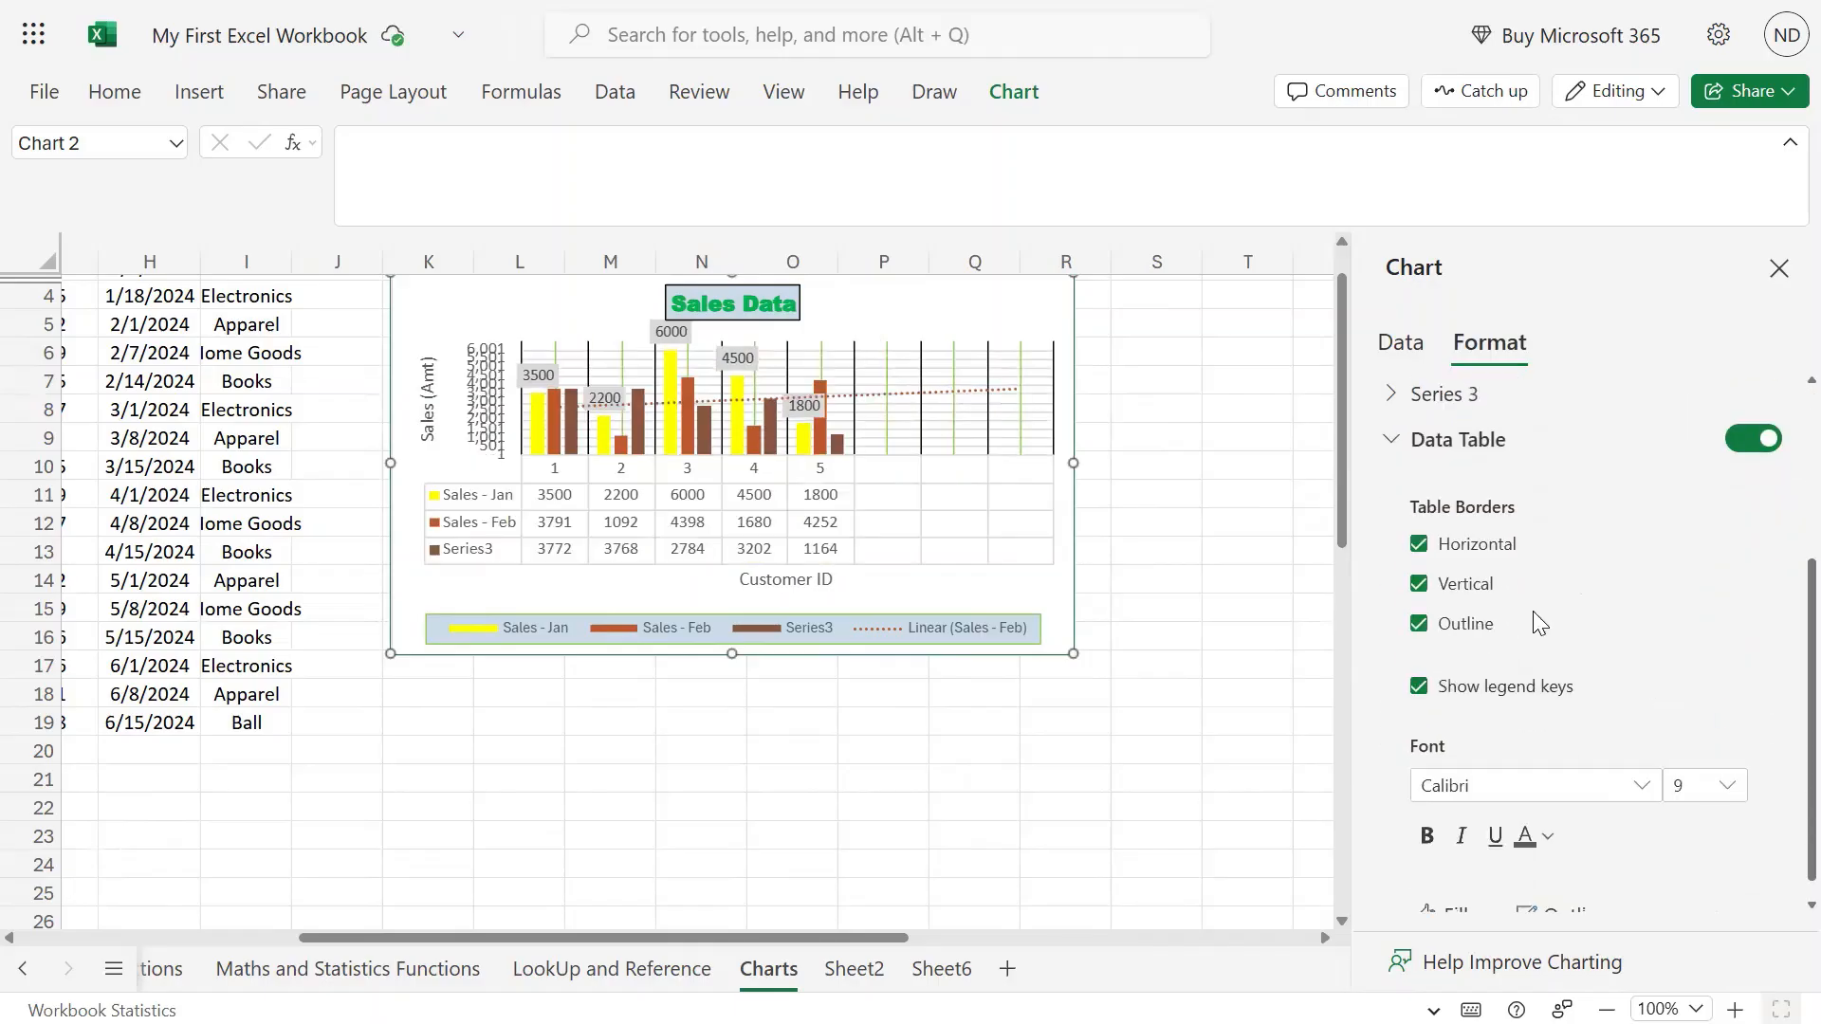
click(1420, 546)
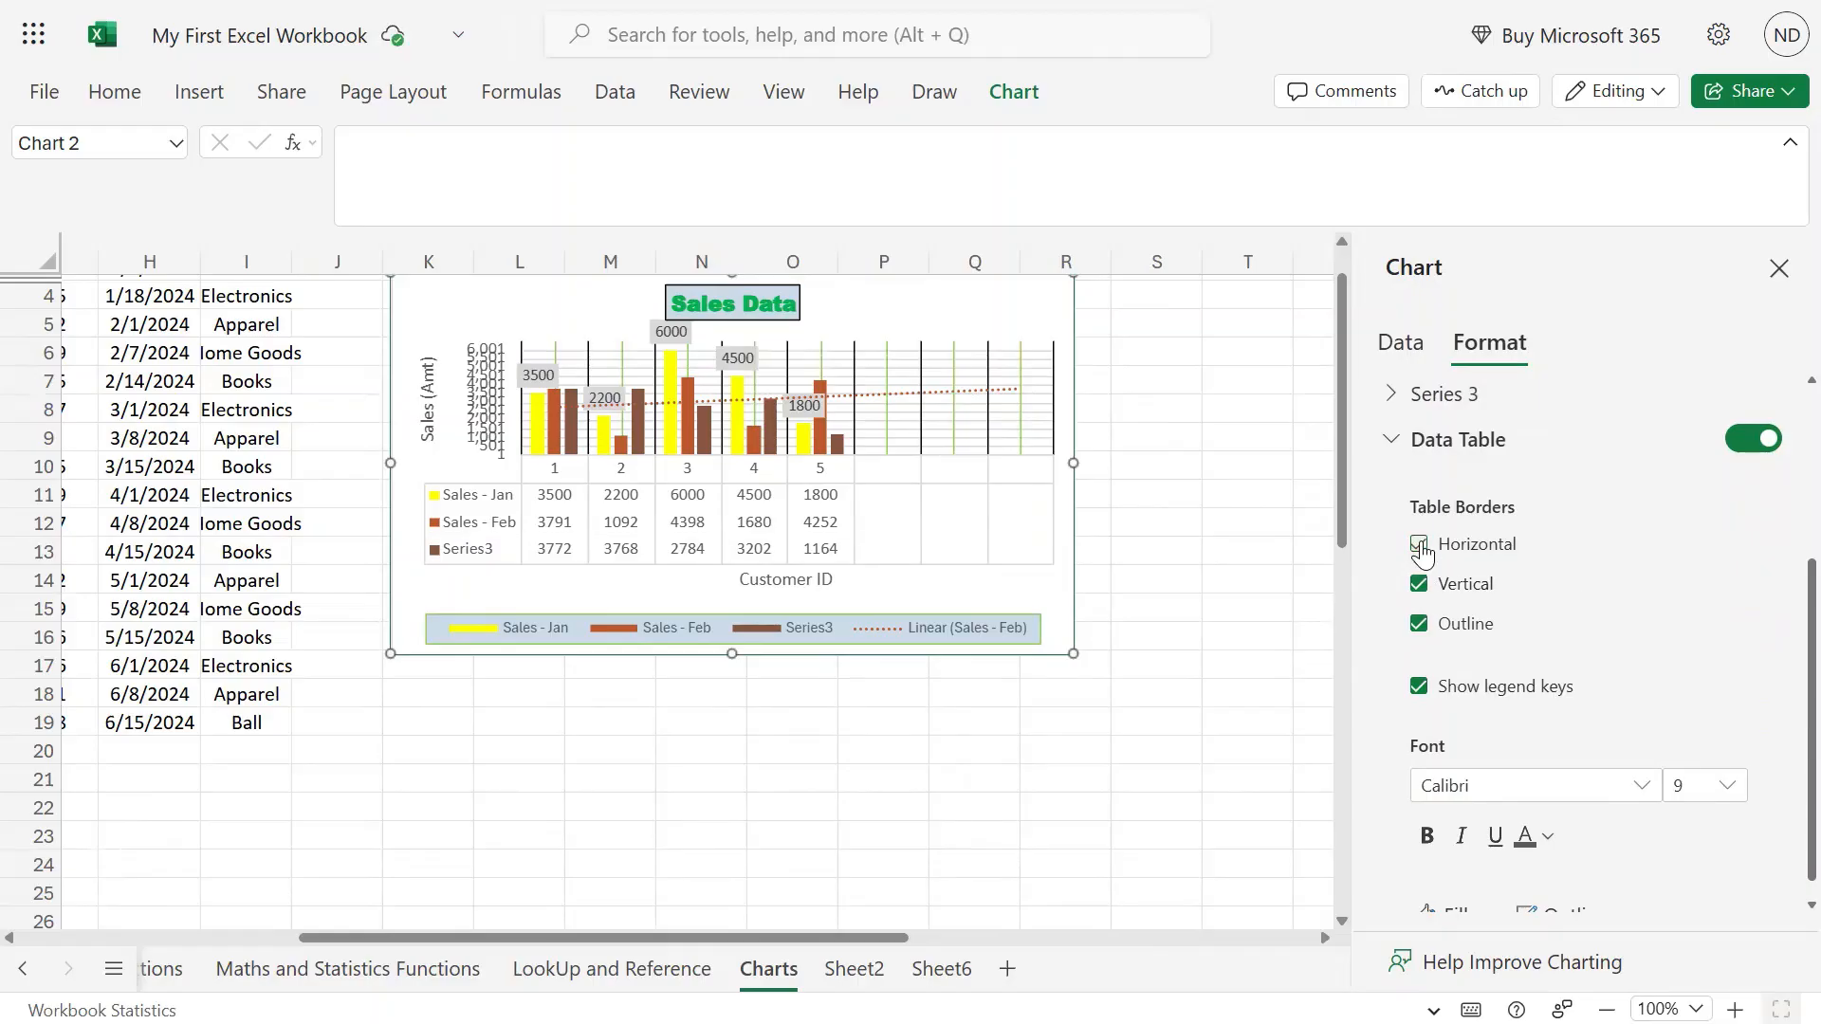
click(1420, 545)
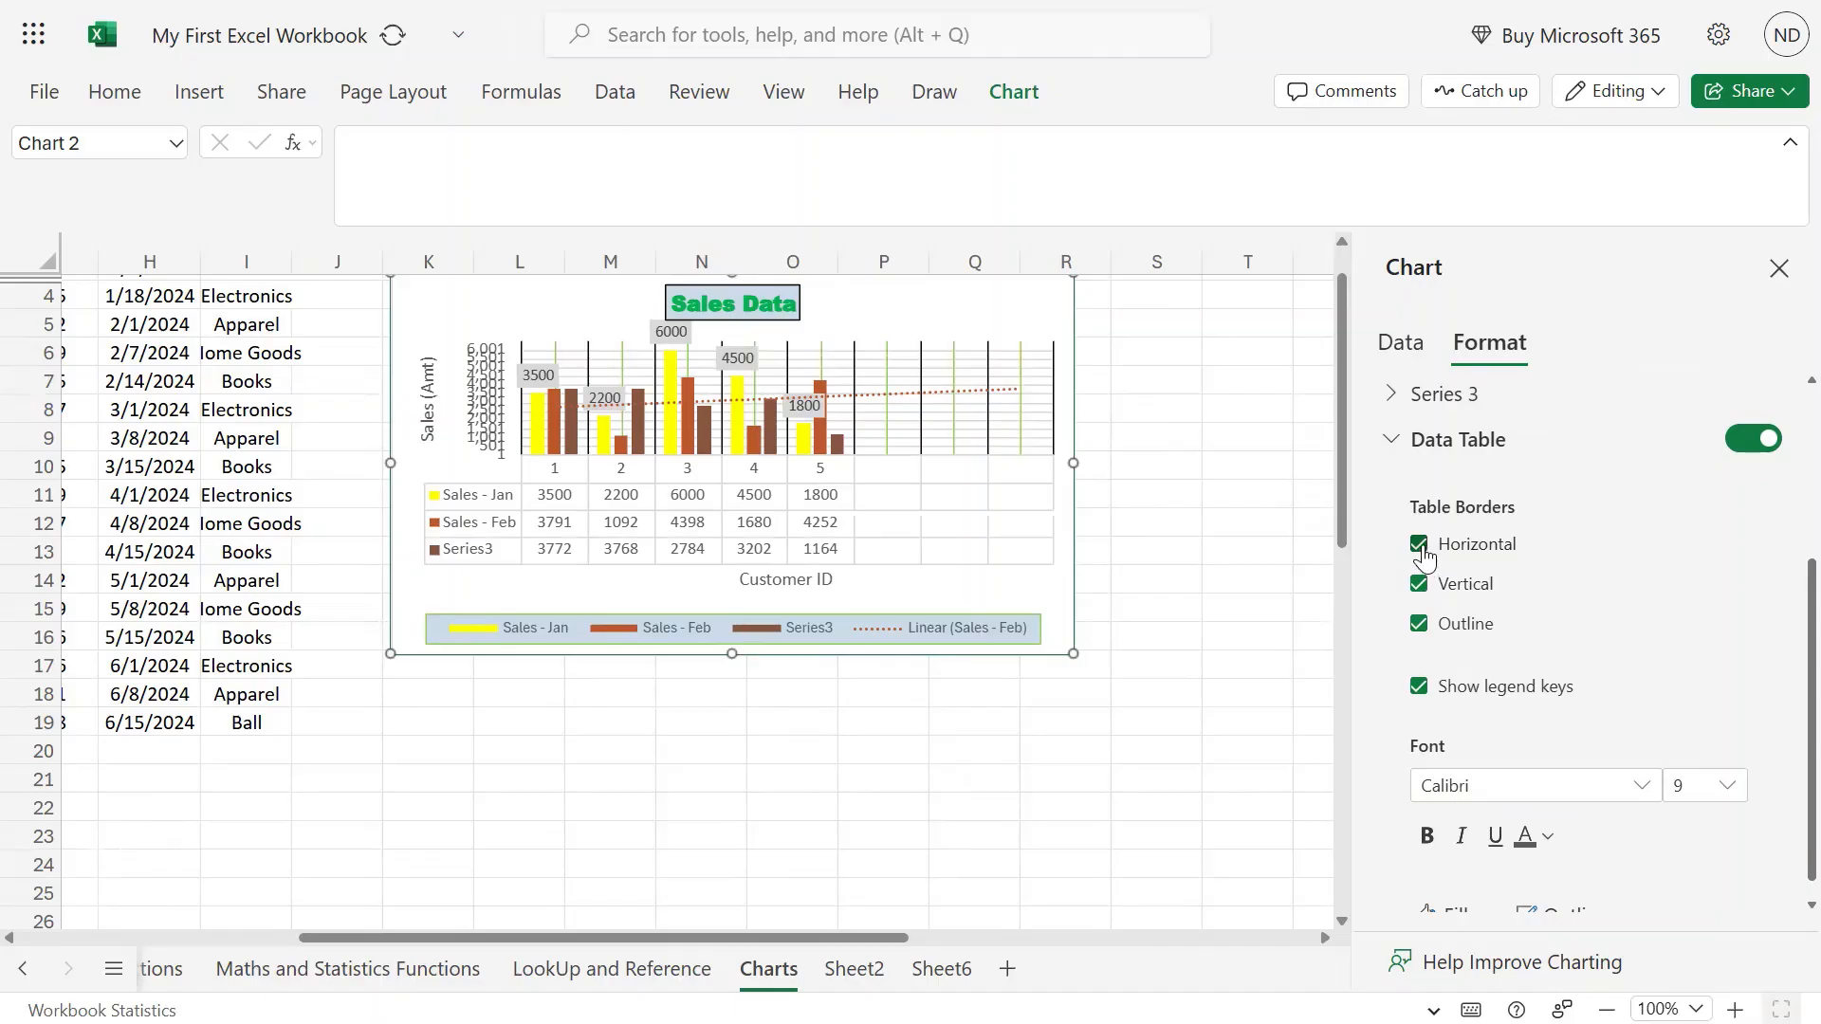
click(1421, 547)
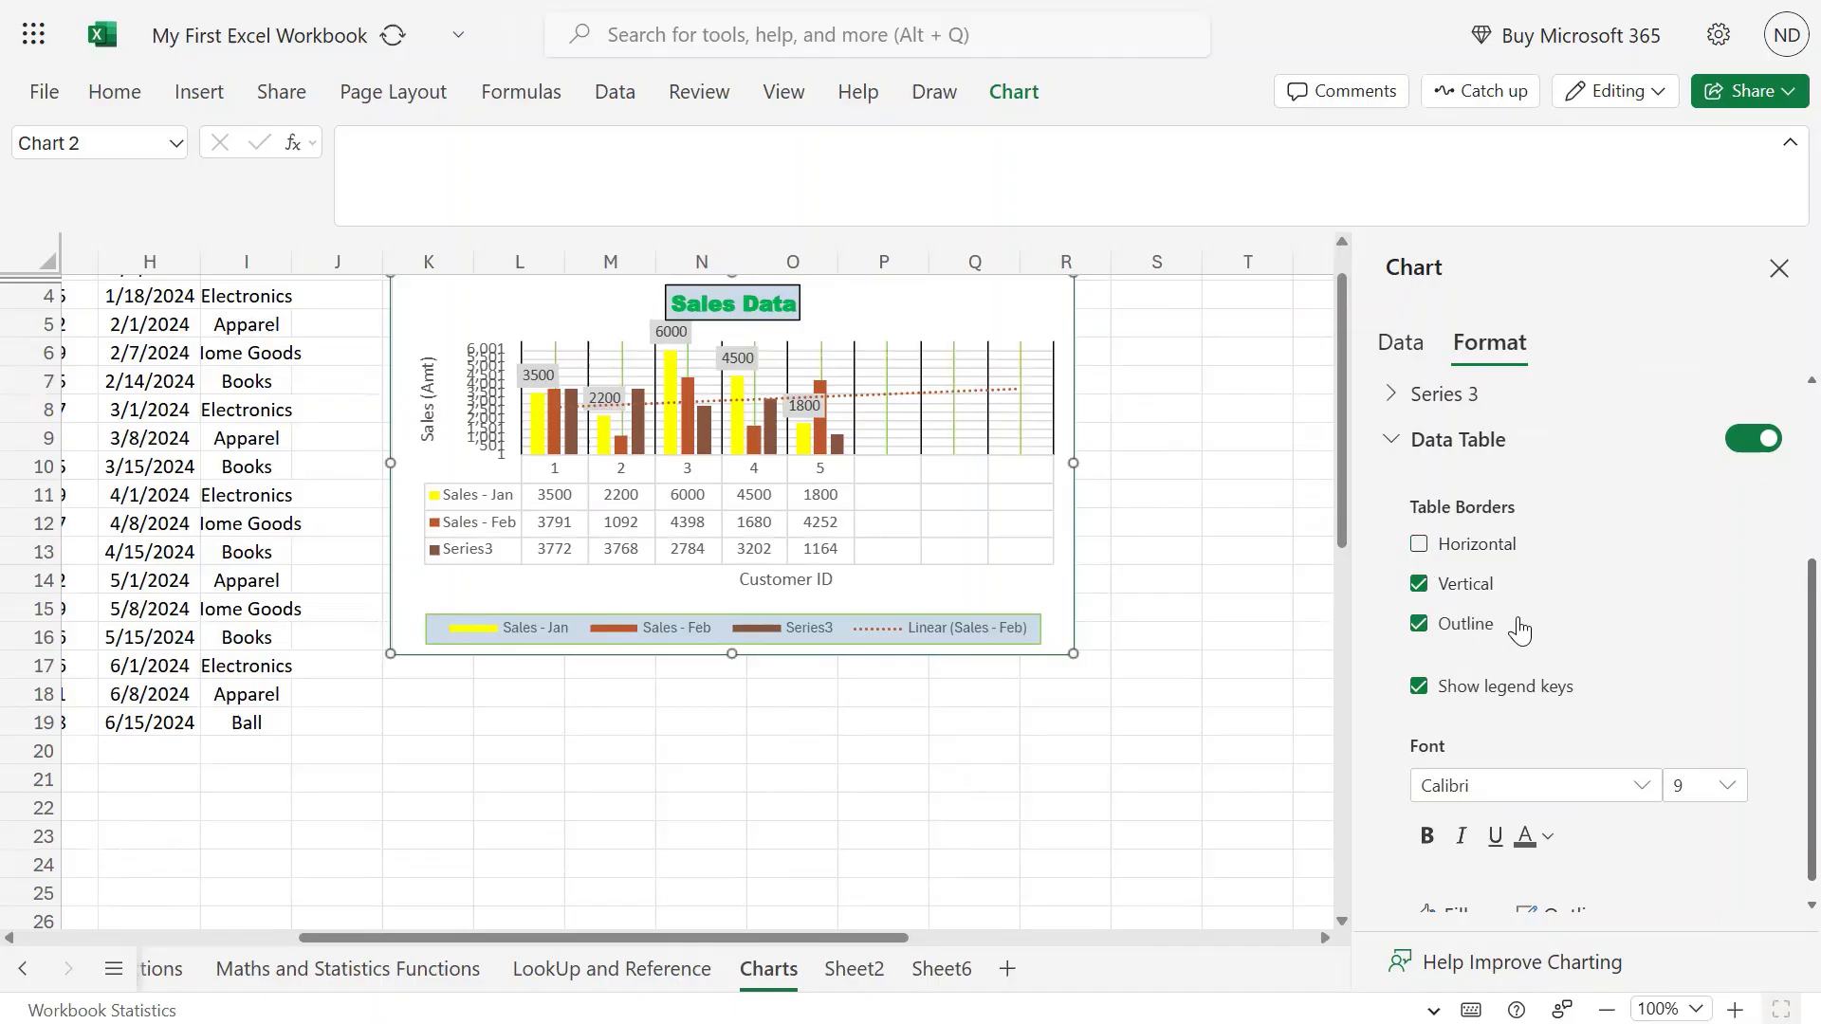
click(1426, 587)
click(1425, 587)
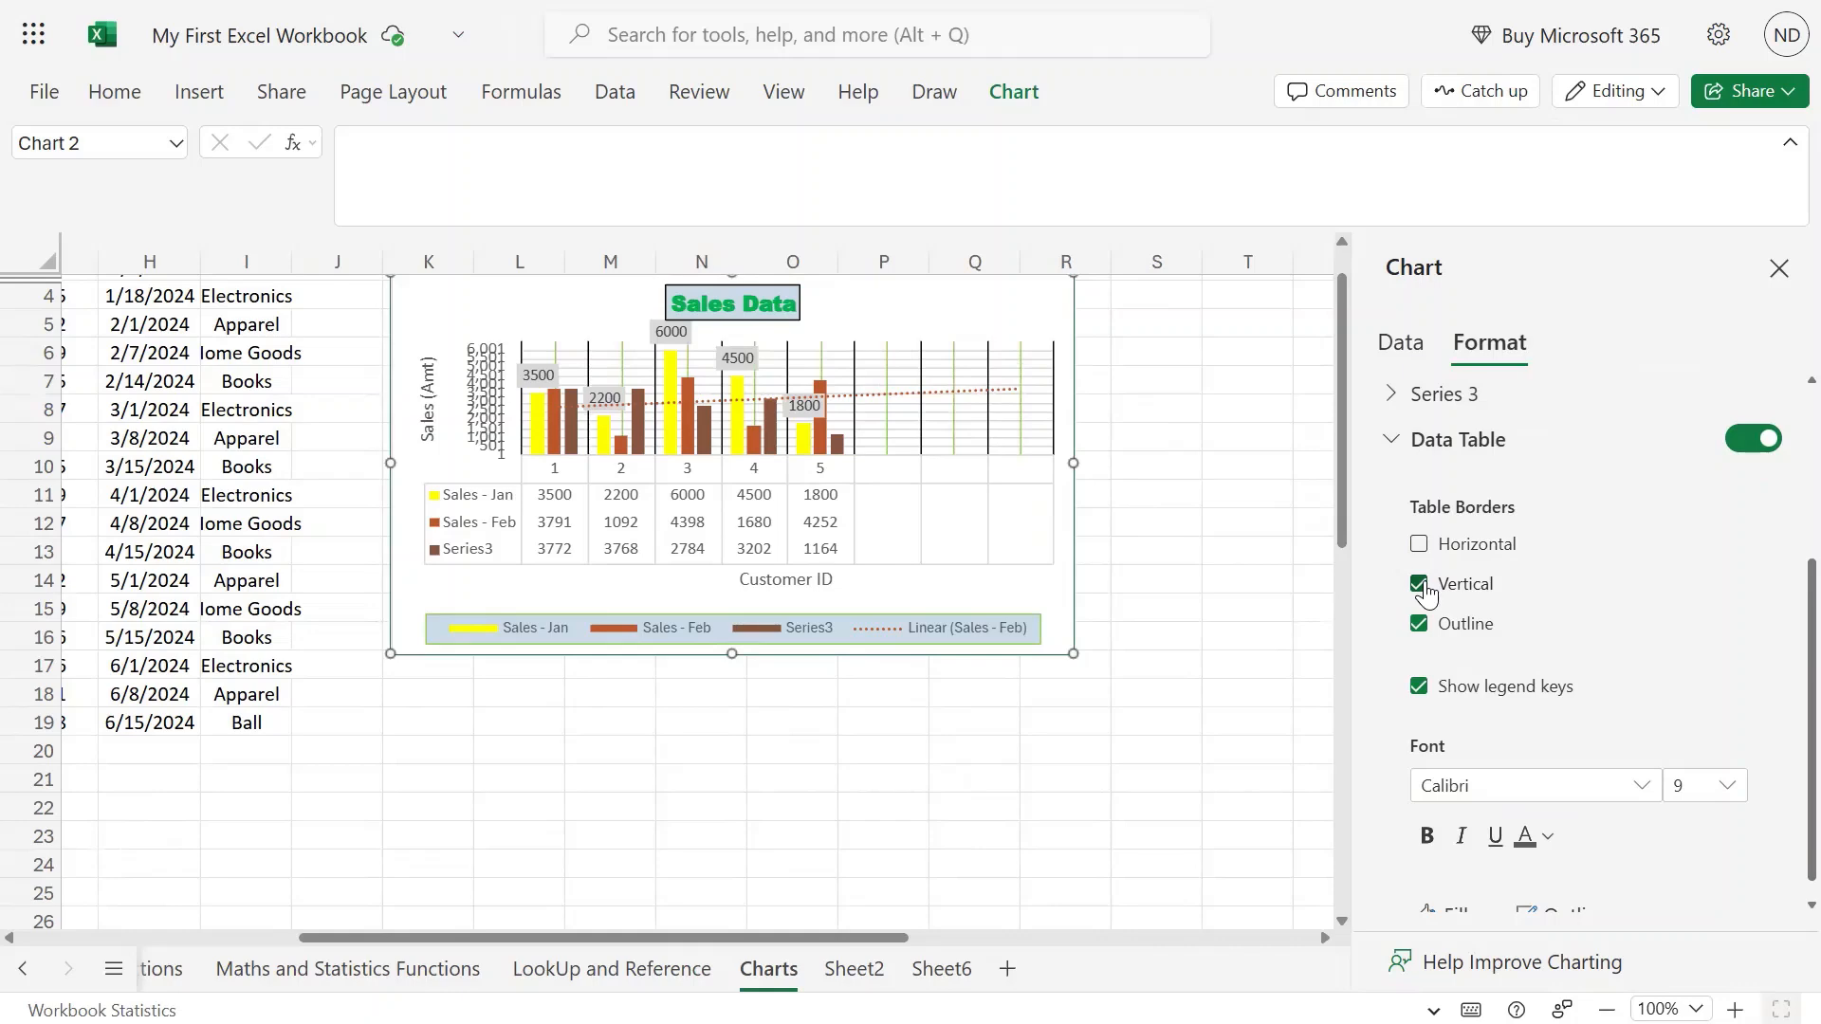
click(1426, 587)
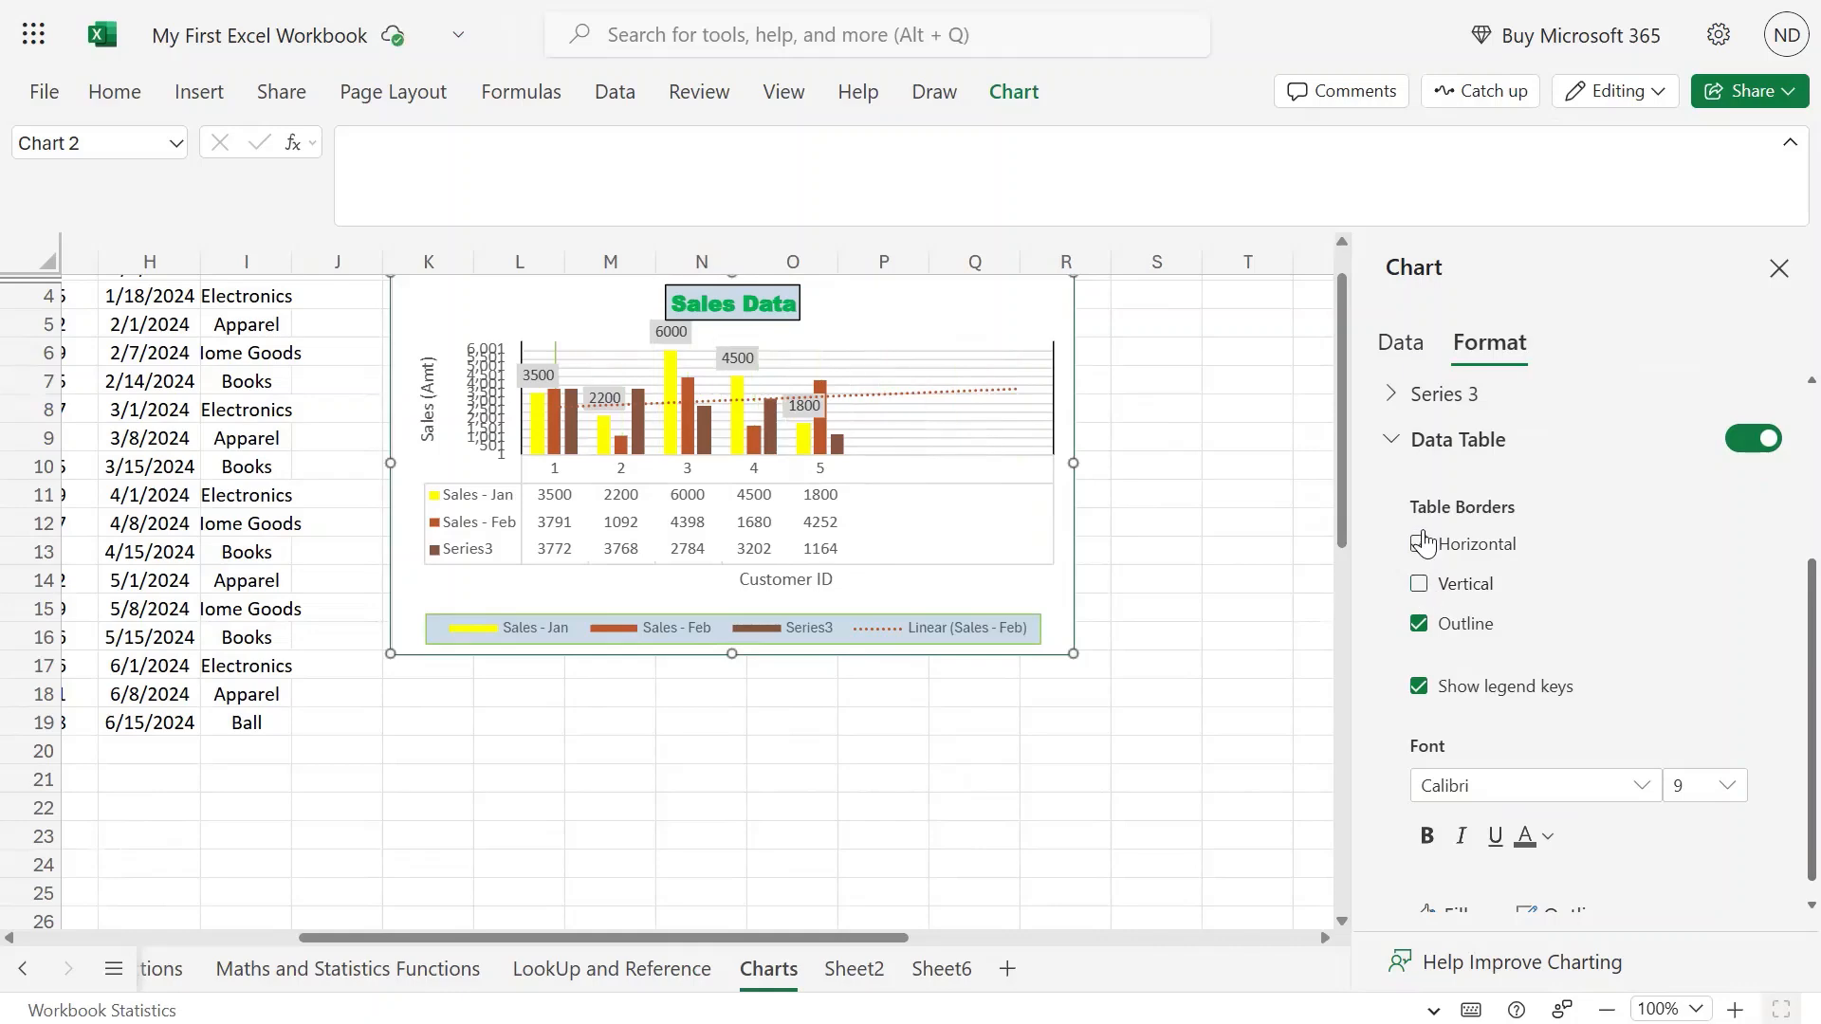
click(1419, 543)
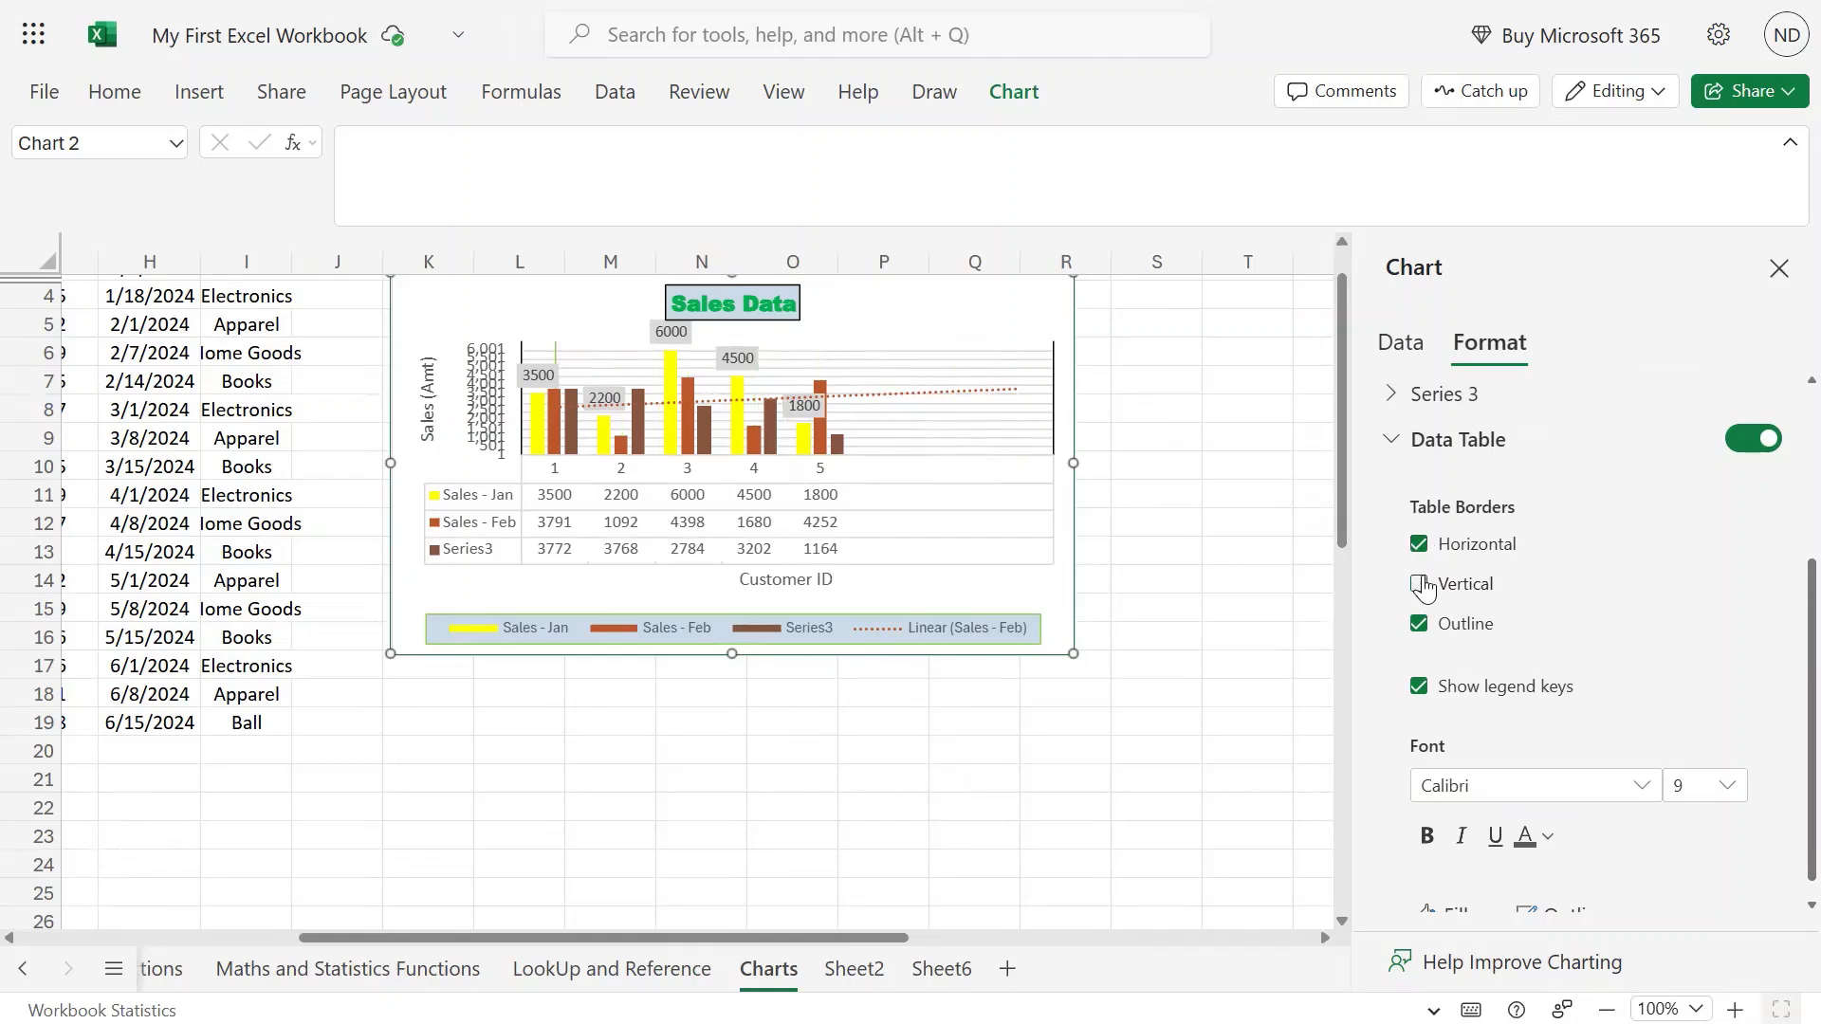
click(1420, 583)
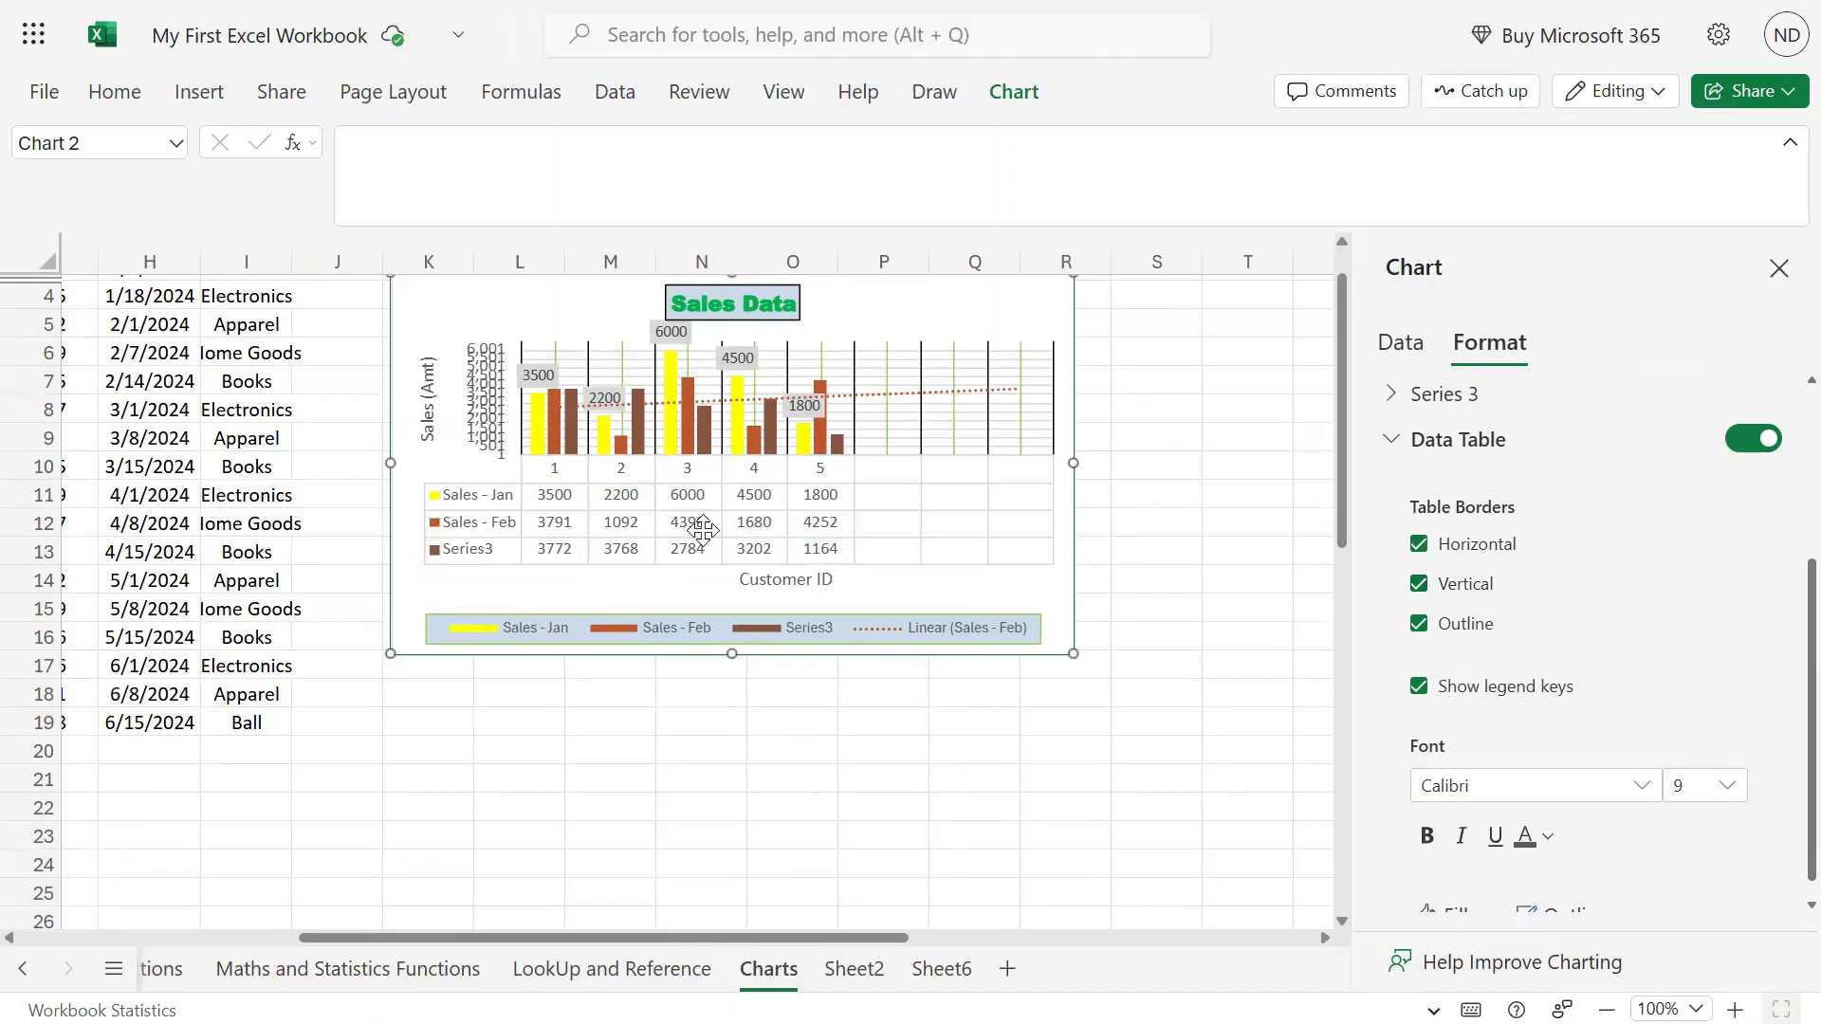
Turn the data table's outline border and legend keys off and back on, leaving both shown.
scroll(1620, 659, down, 1)
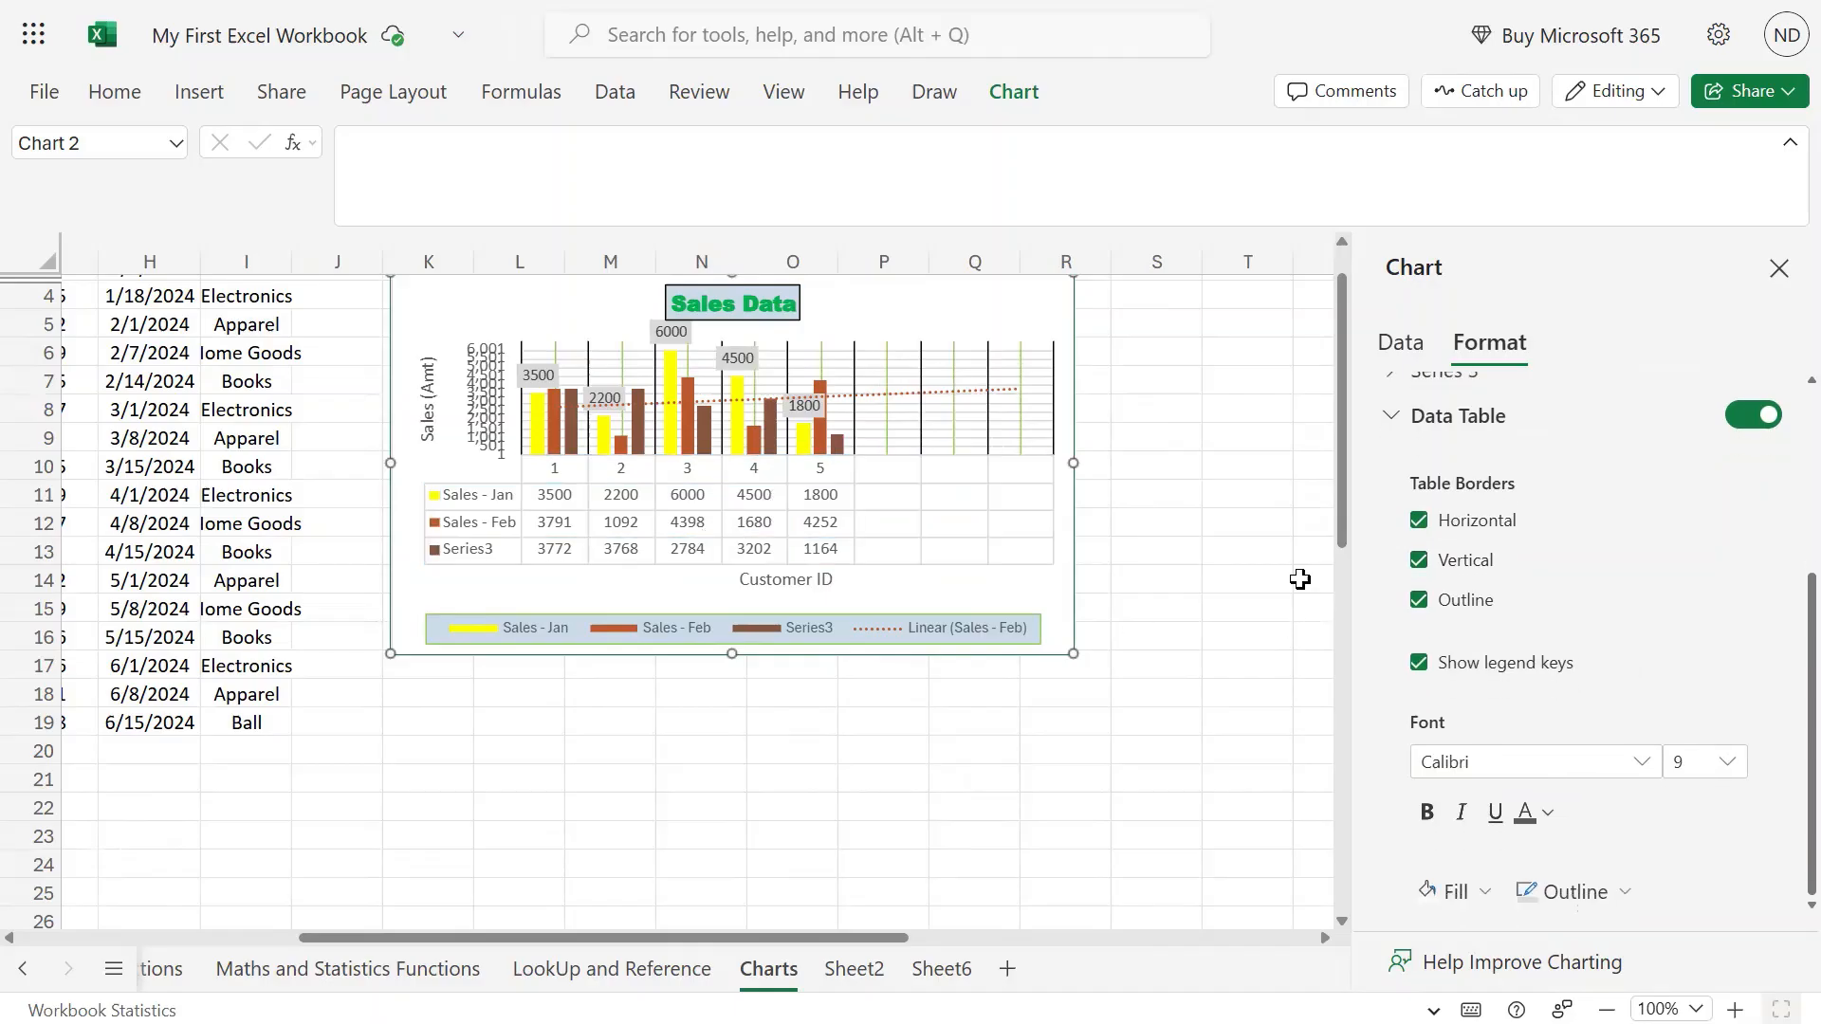
click(1418, 600)
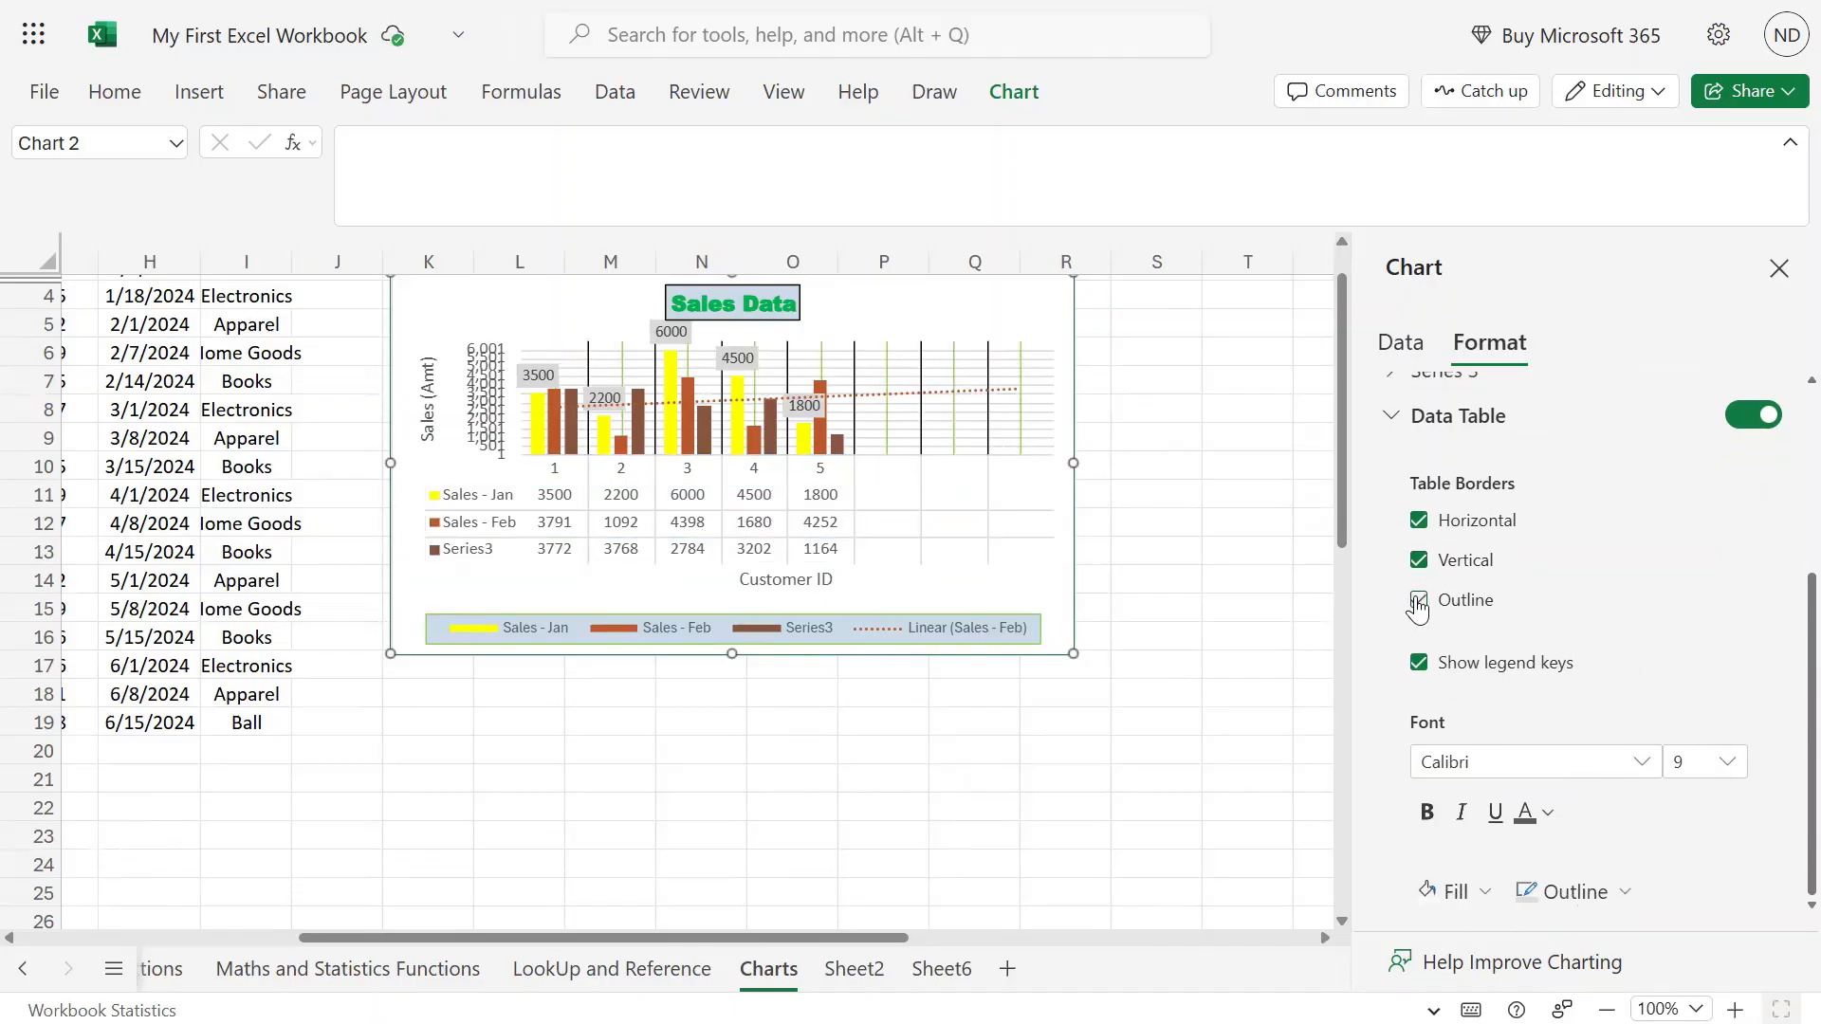
click(1418, 601)
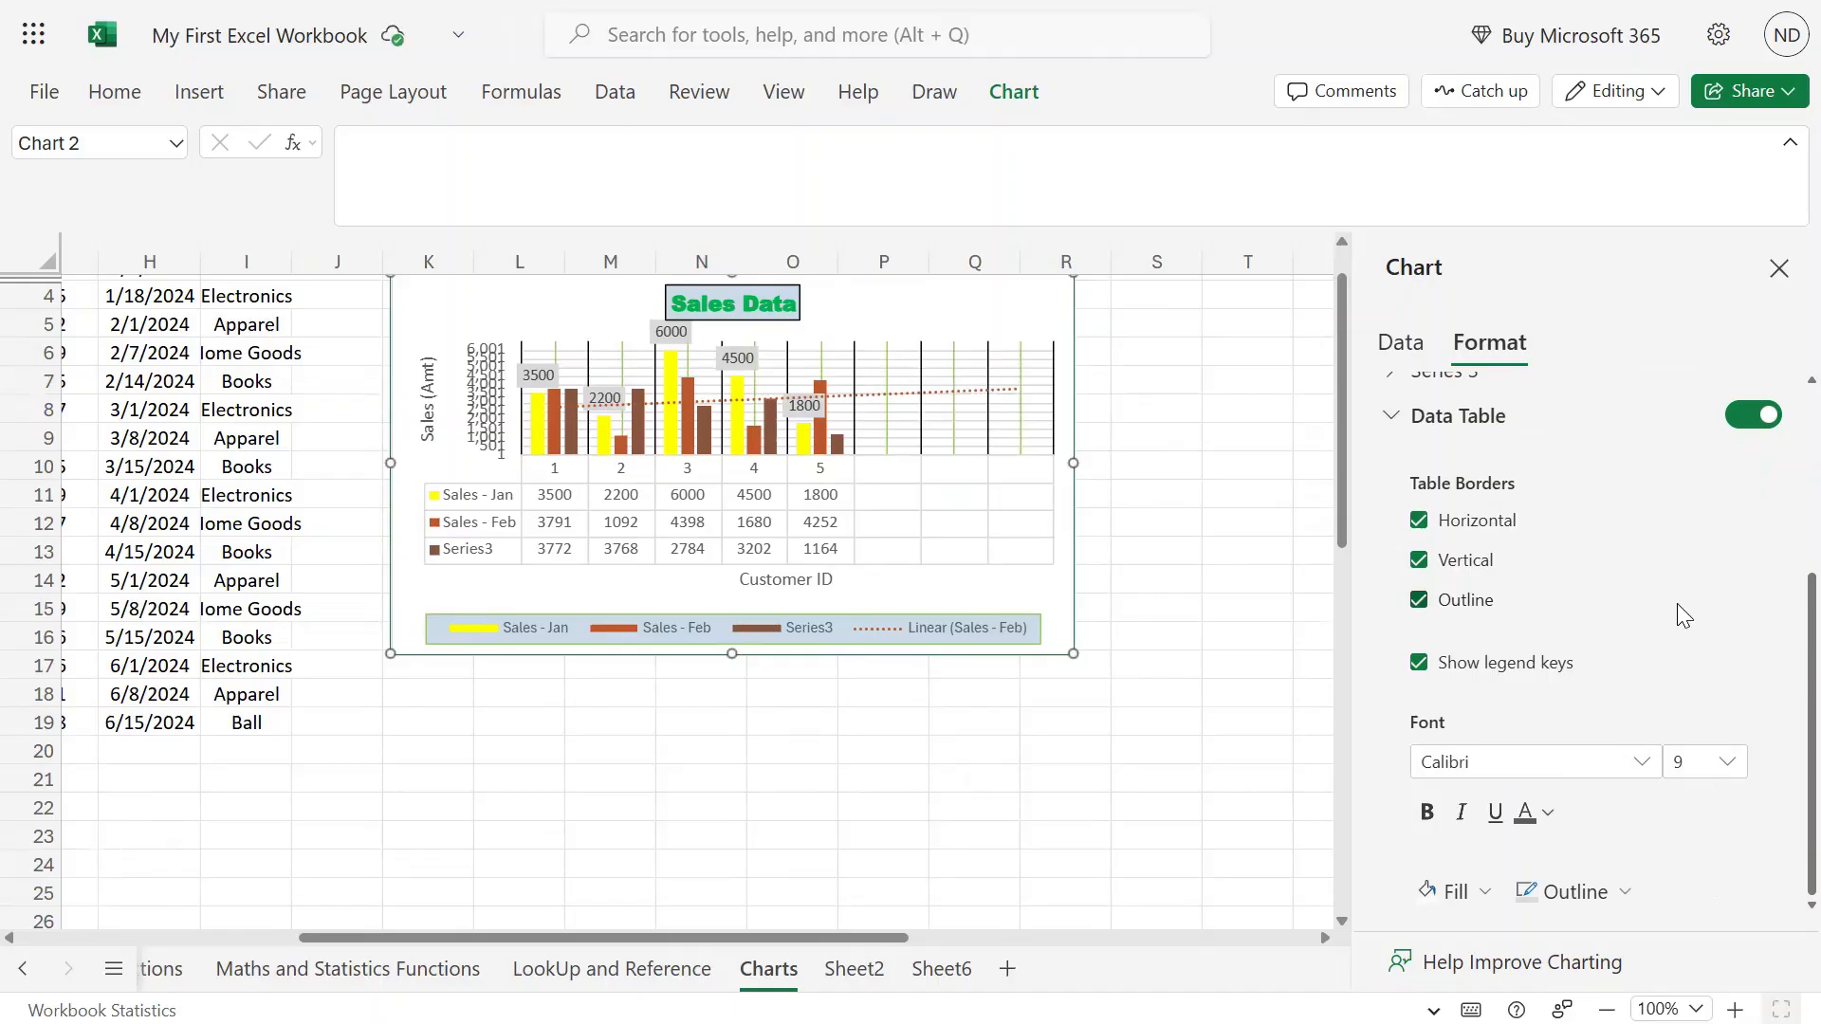
click(1420, 663)
click(1419, 664)
Set the data table text to bold 8-point Arial.
click(1642, 763)
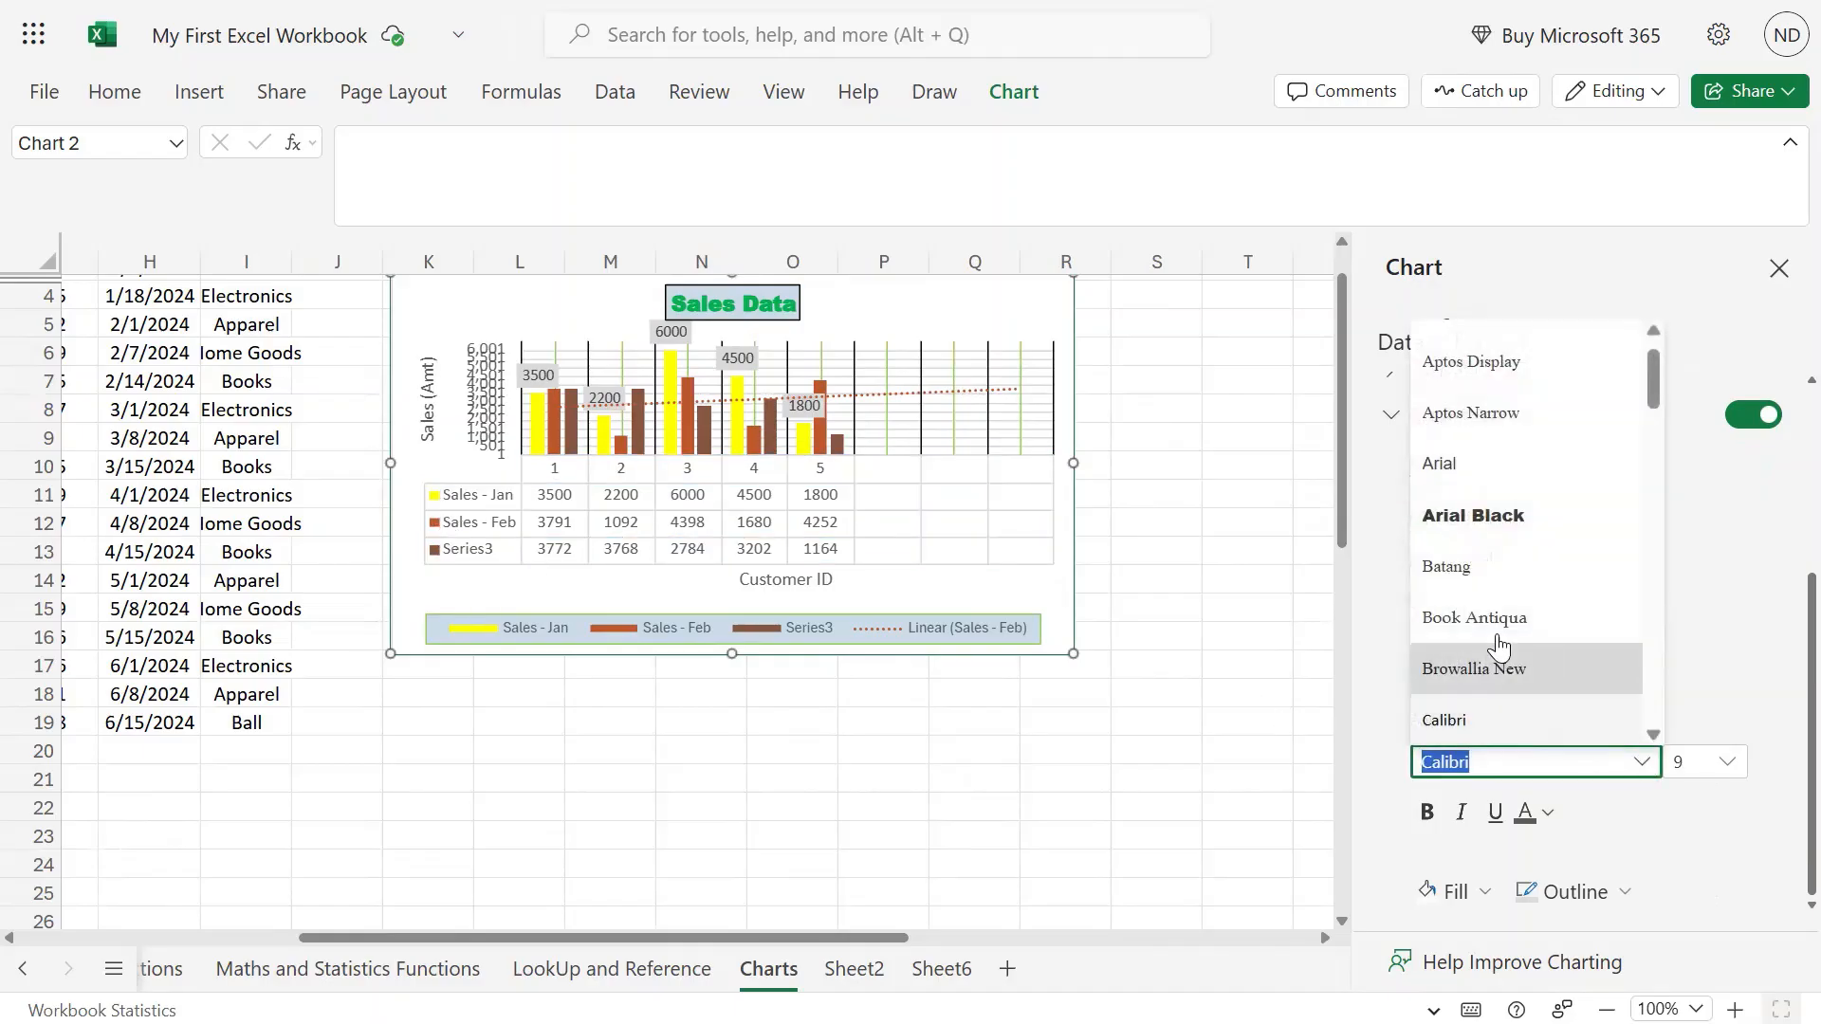
click(1494, 459)
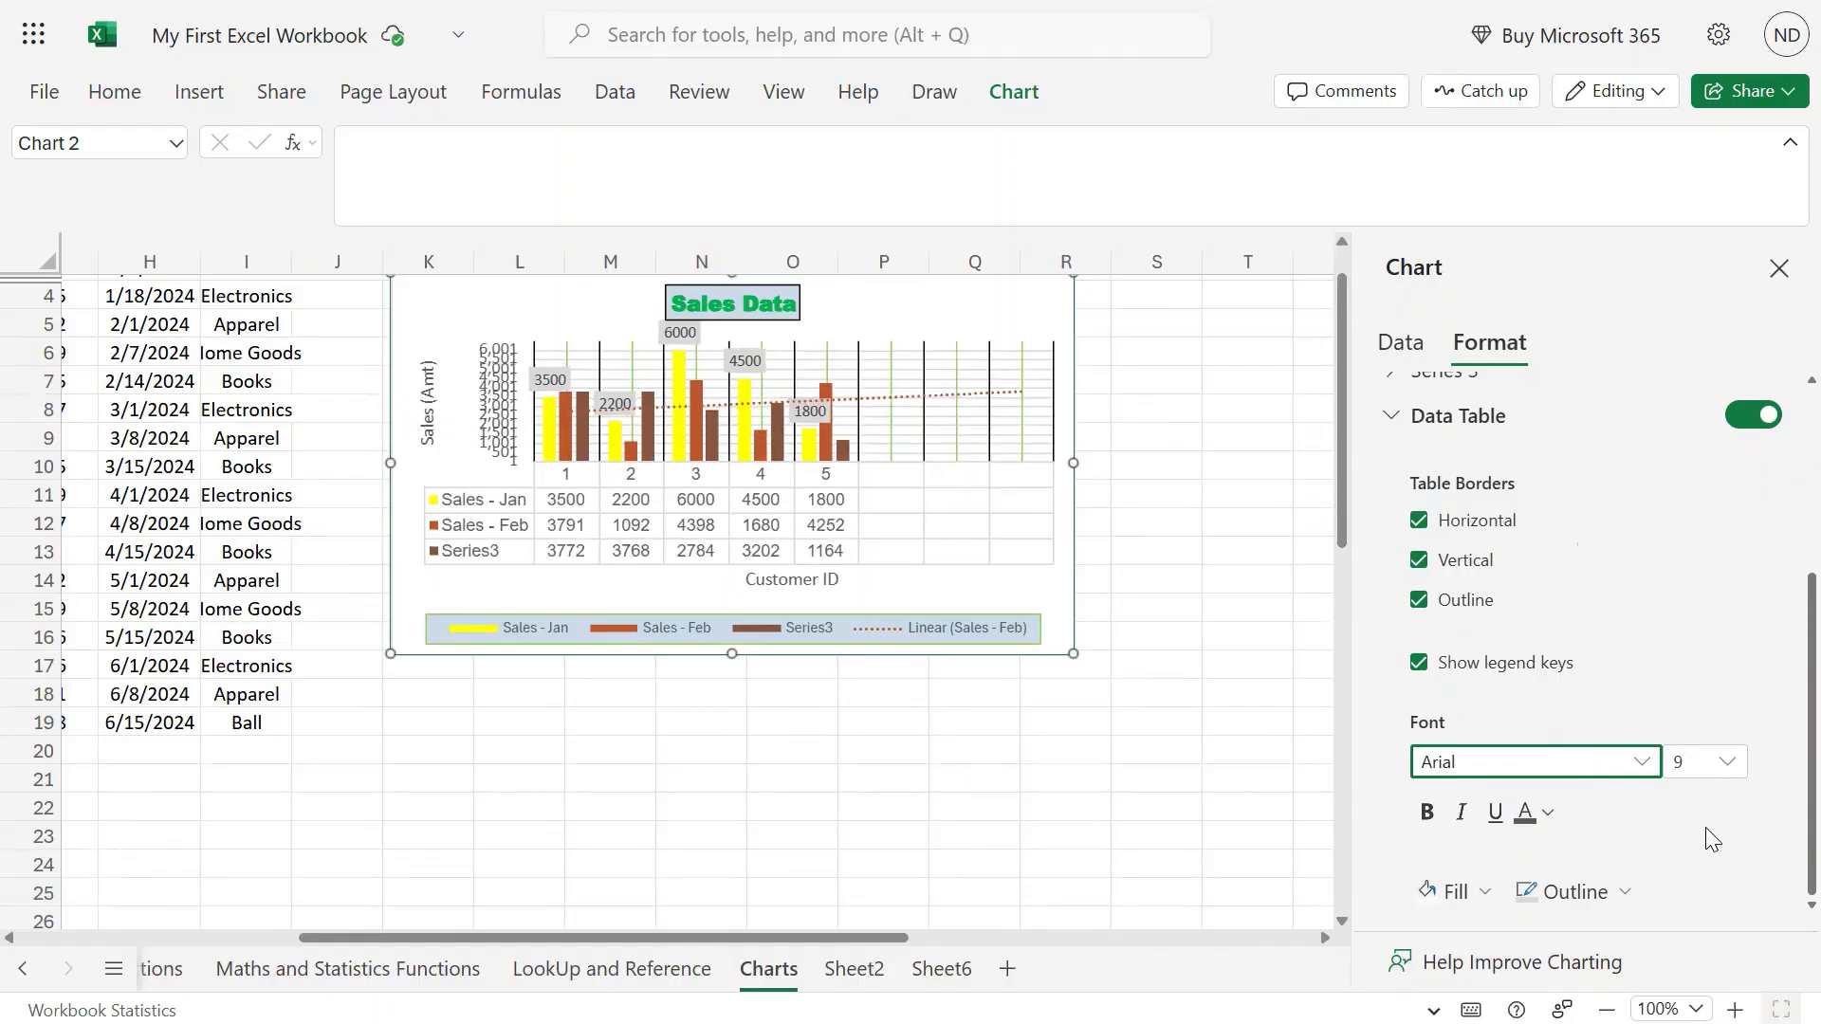
click(1728, 763)
click(1583, 579)
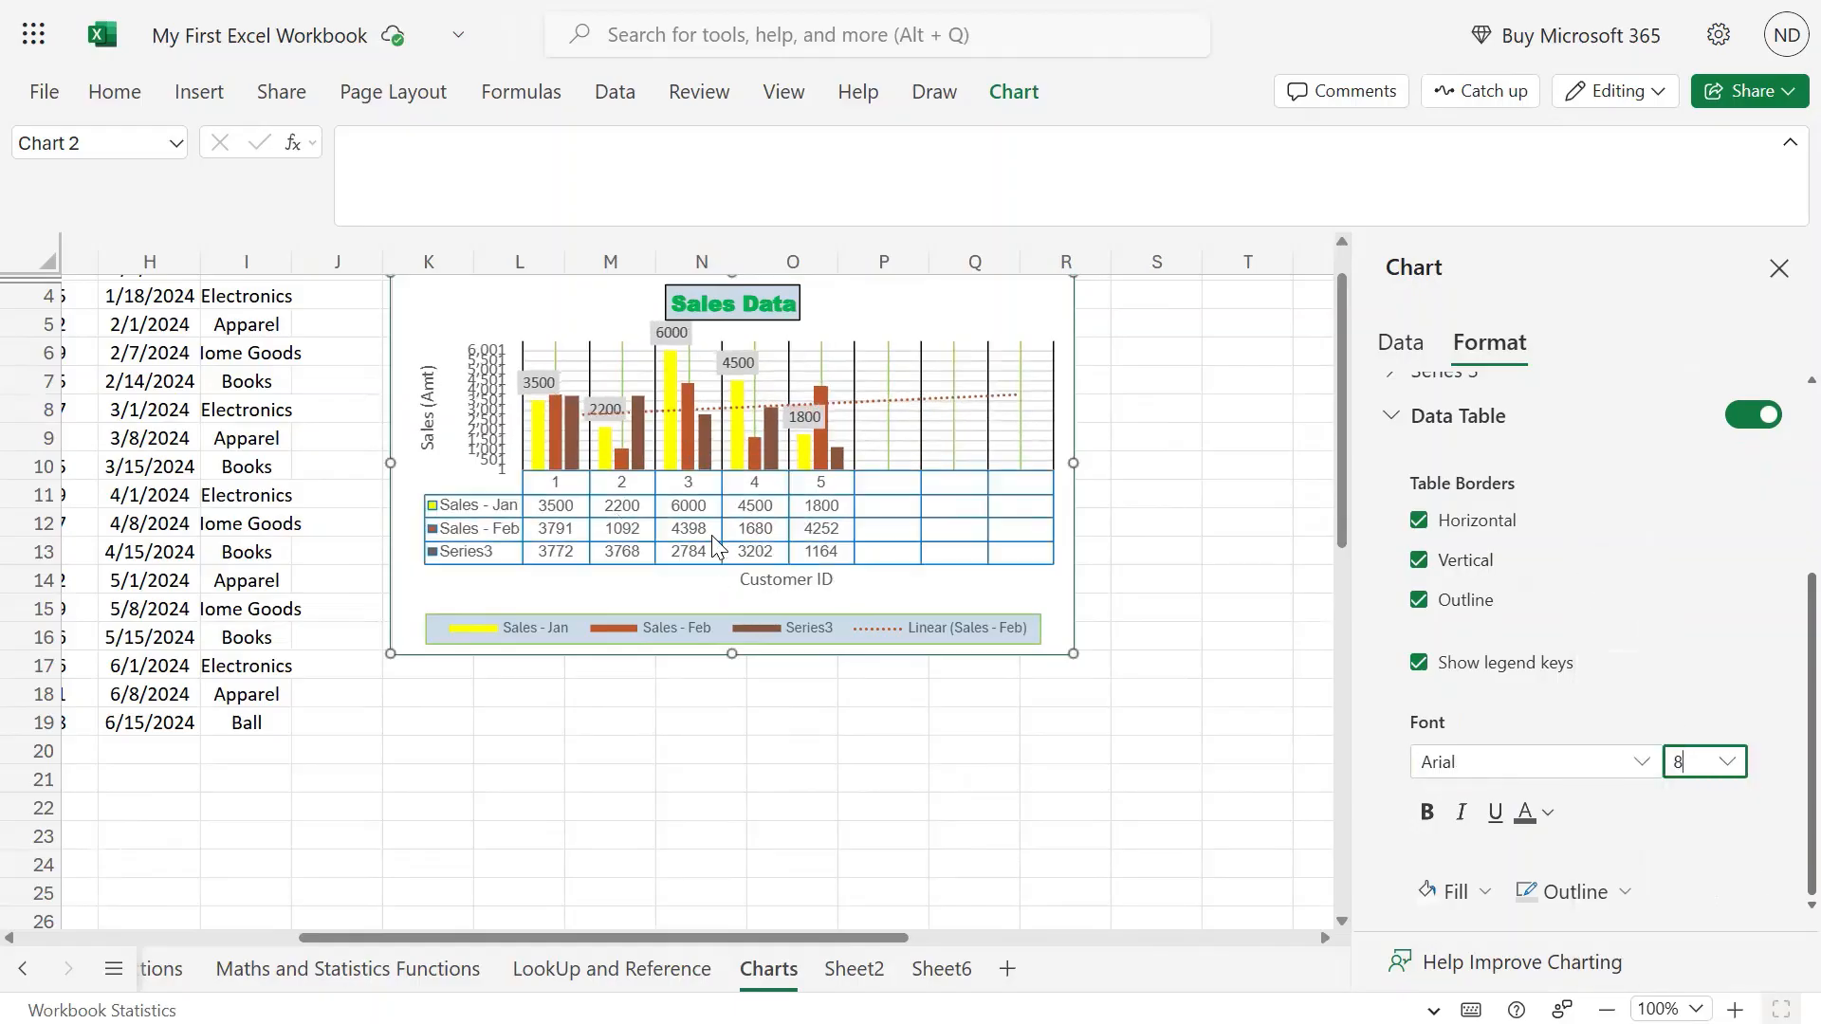
click(1423, 816)
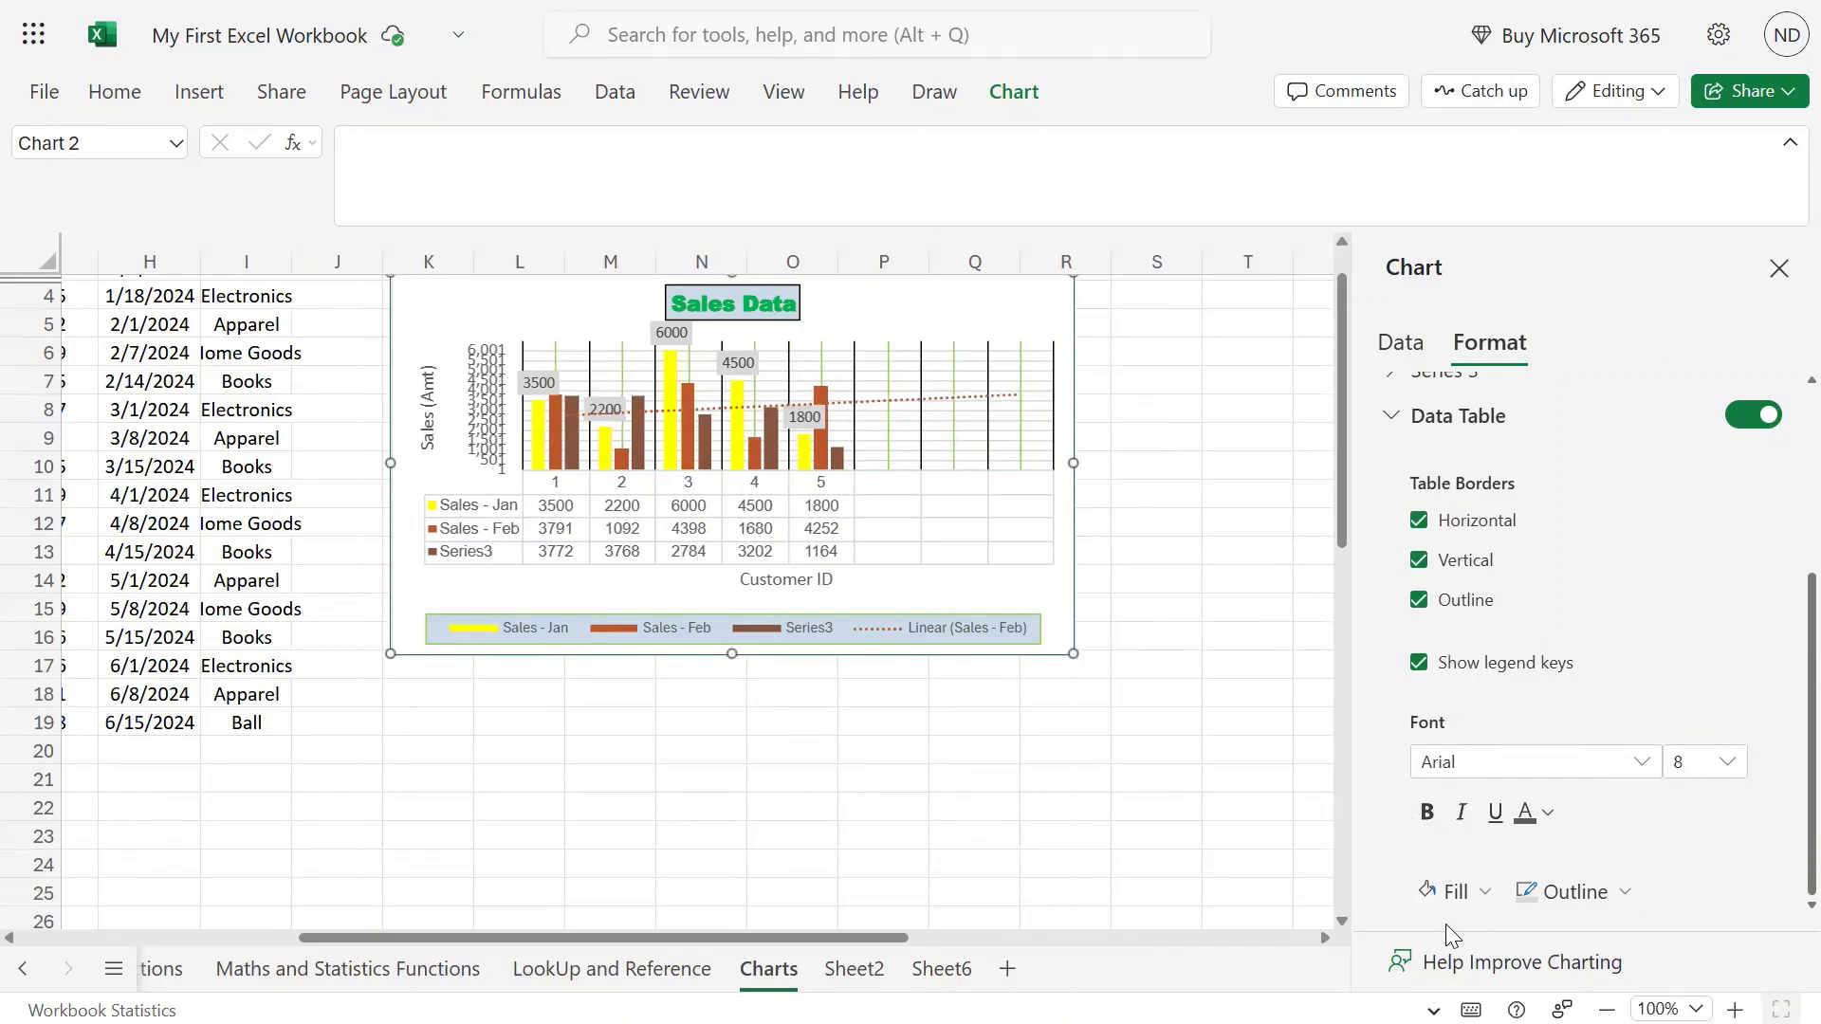
Give the data table a light tan fill and black borders.
click(1488, 894)
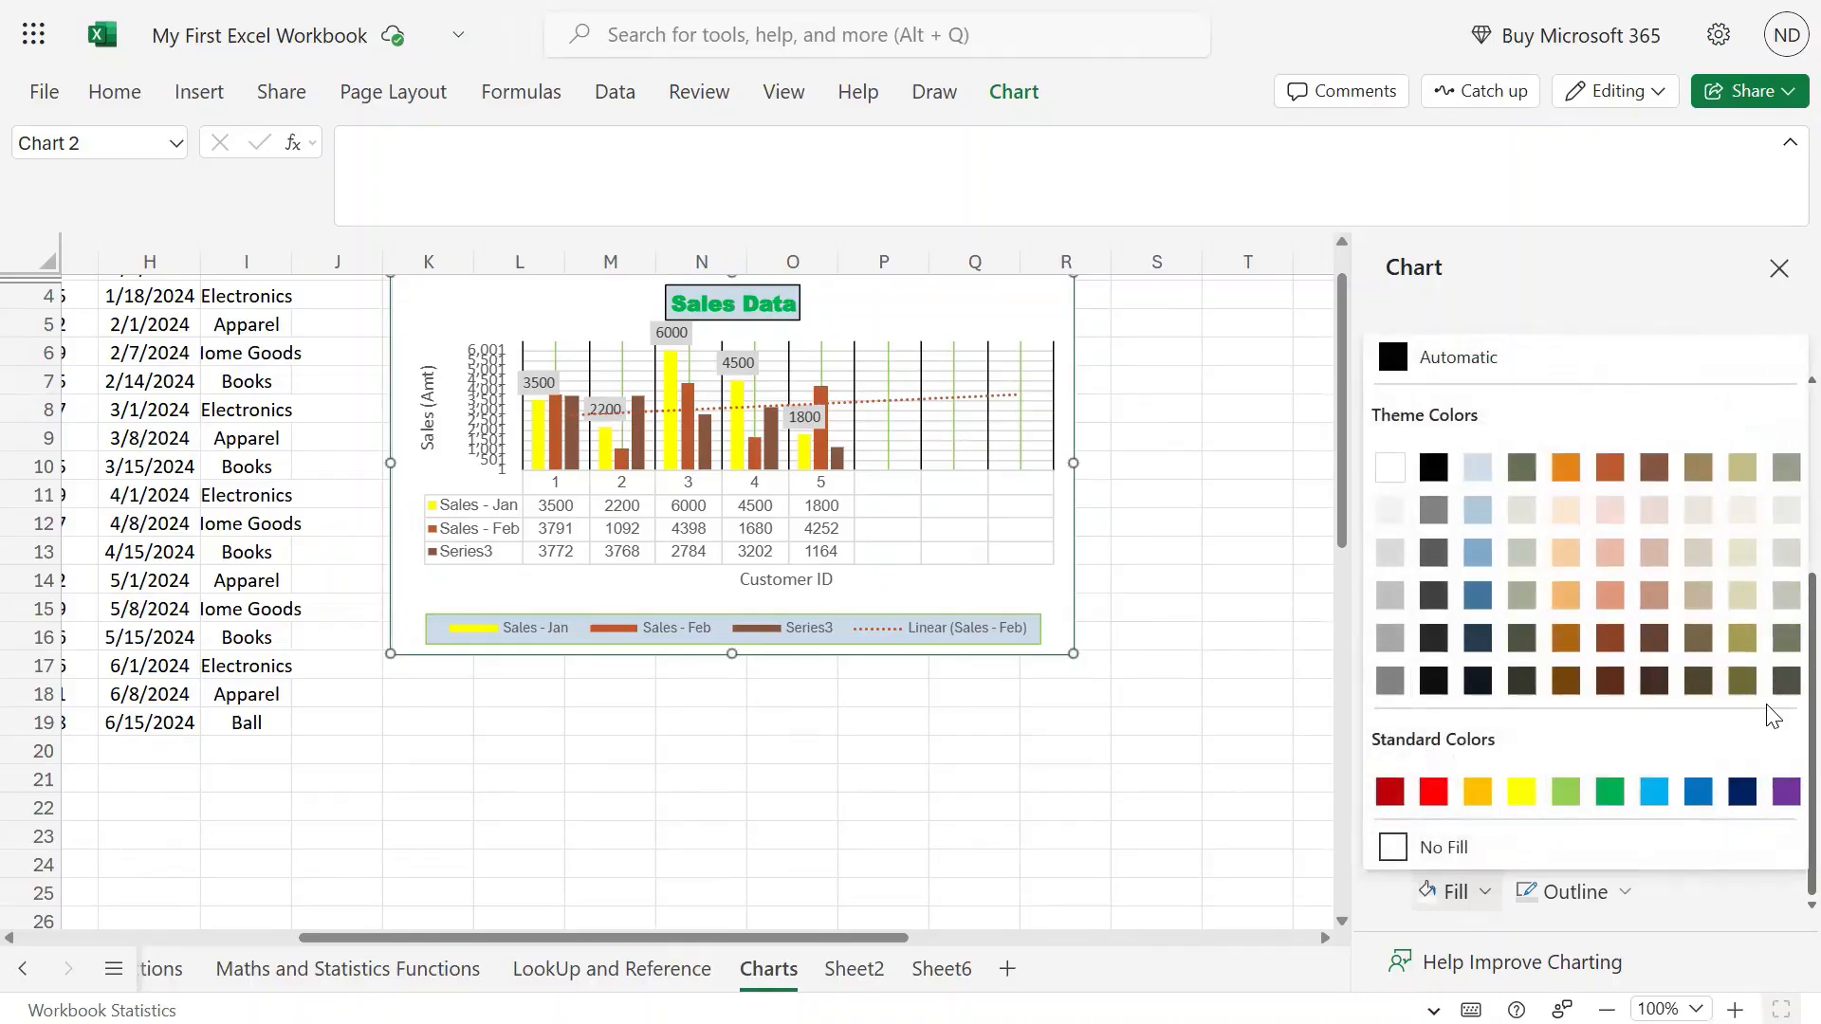
click(1752, 569)
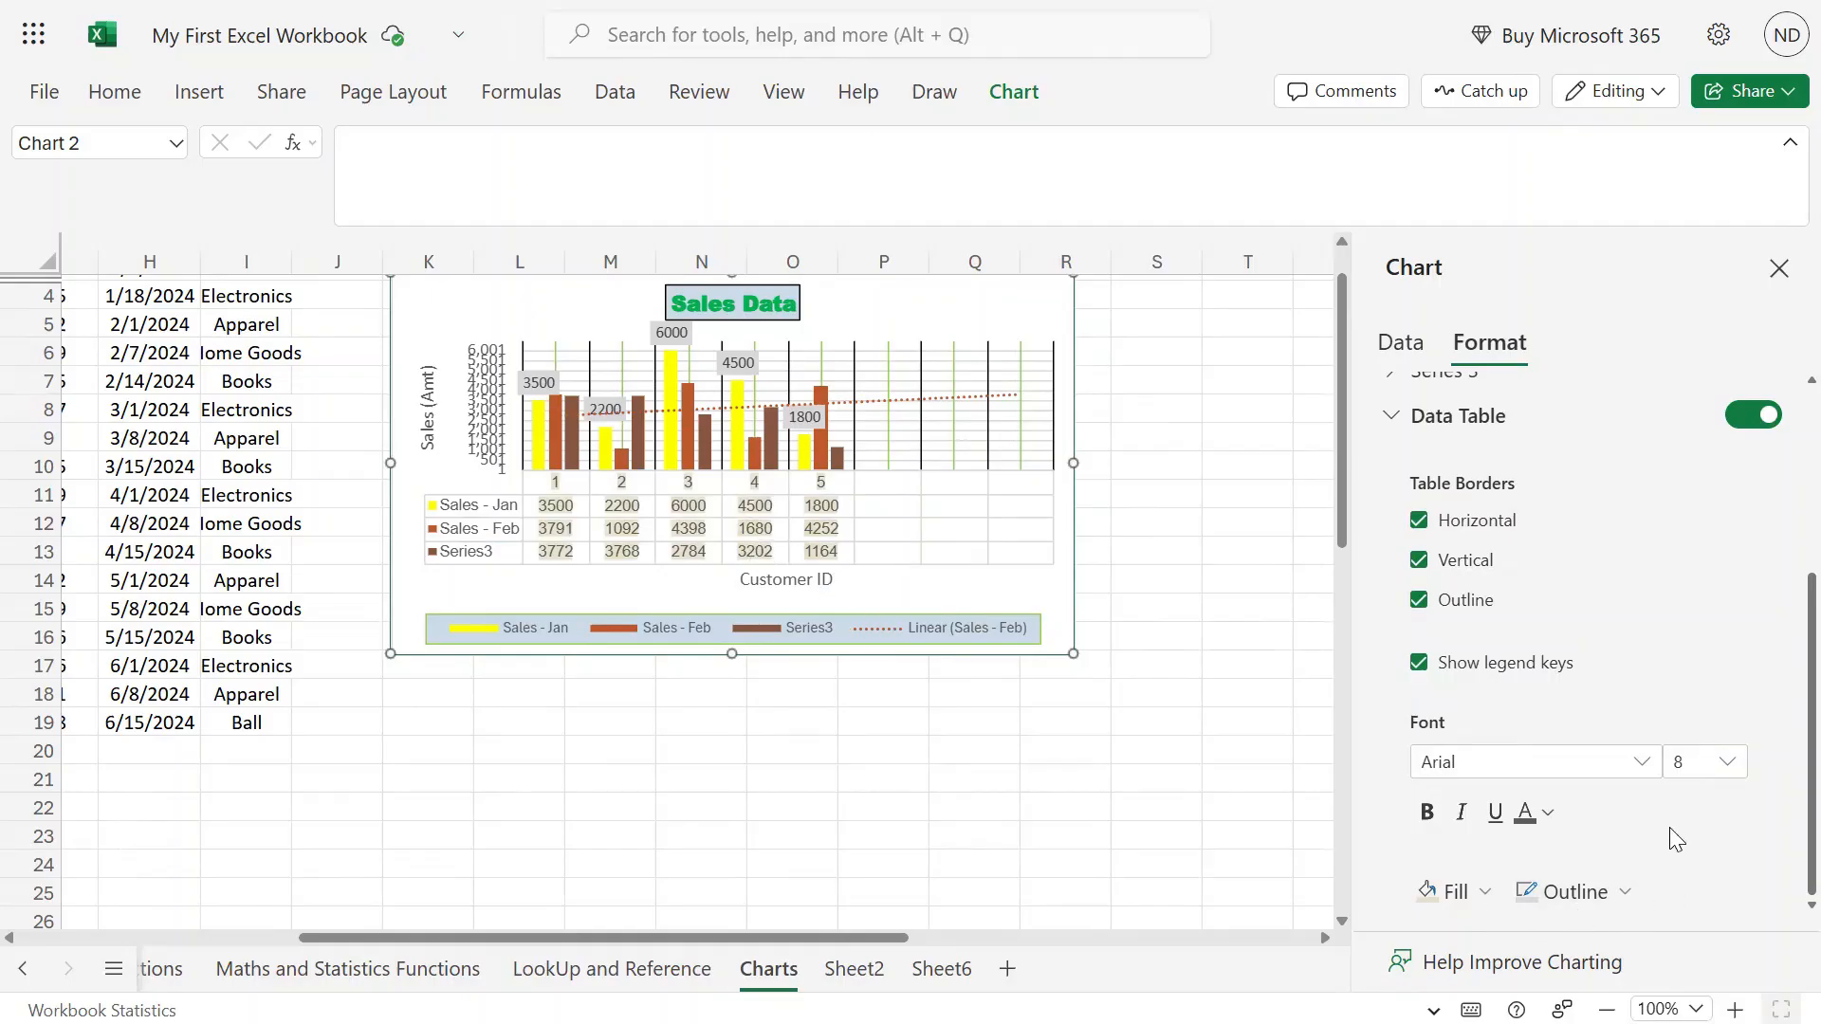
click(1612, 894)
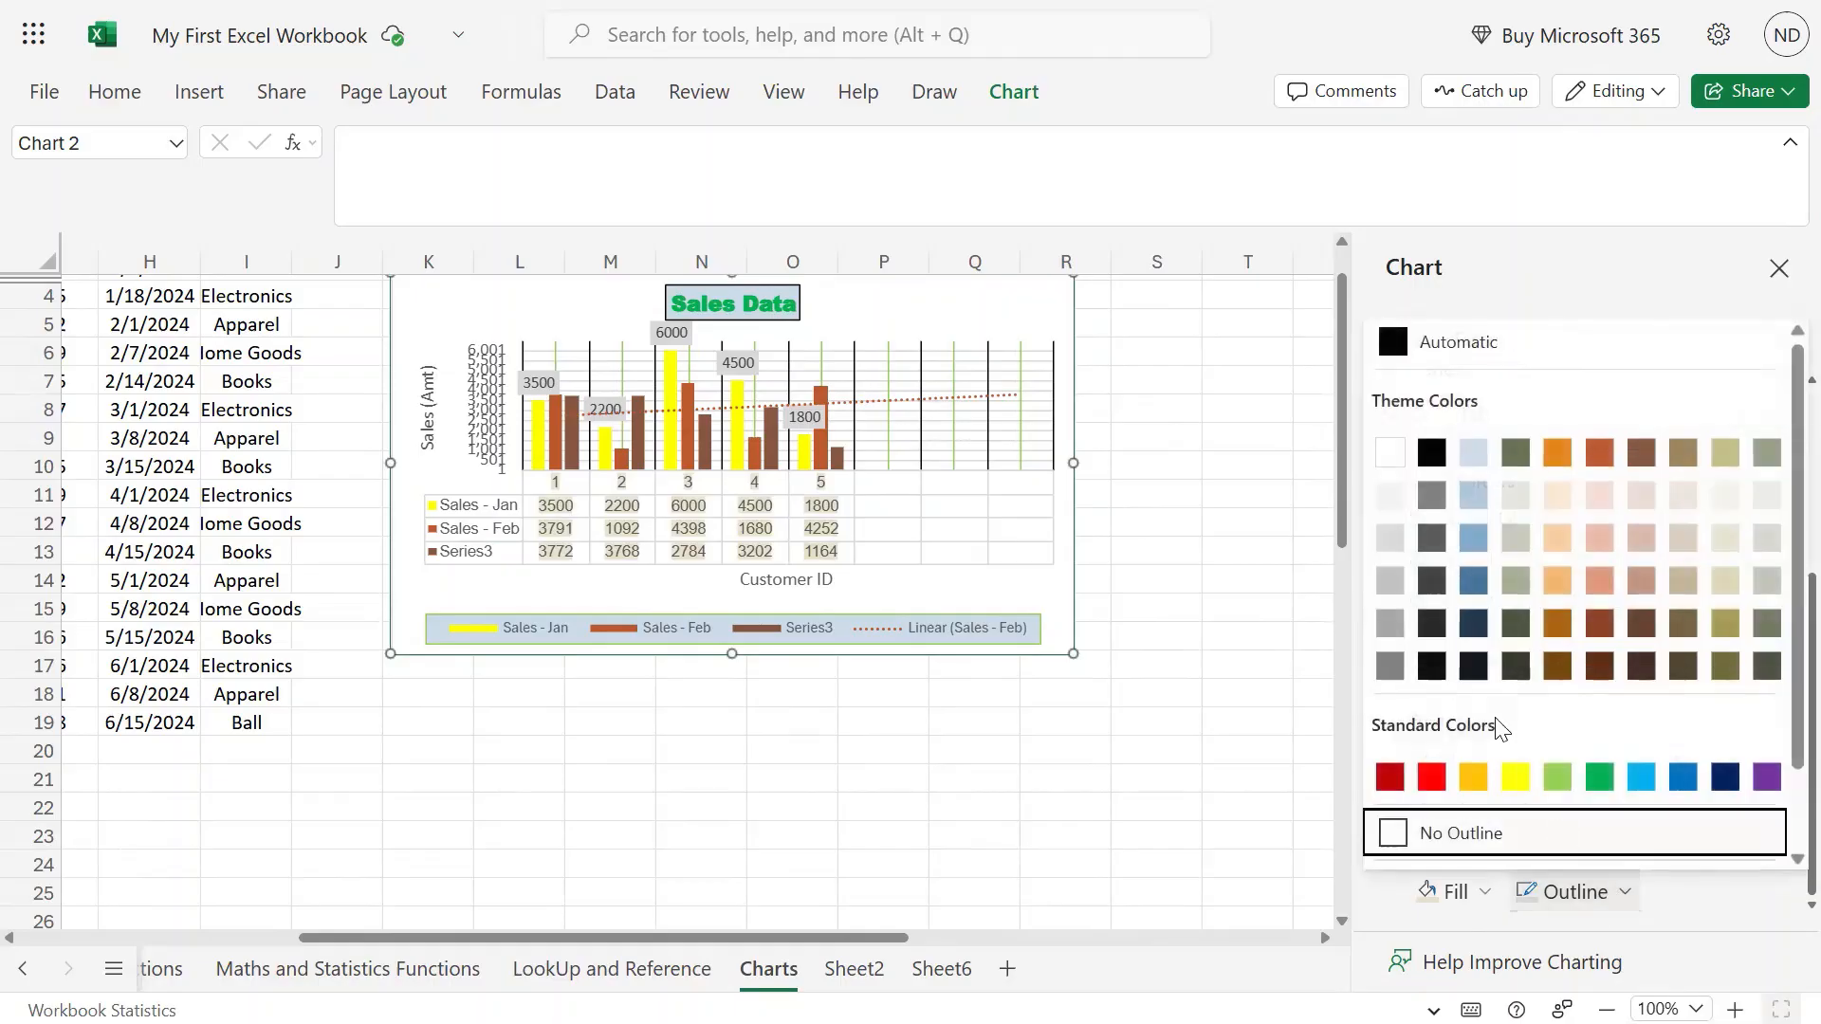
click(1434, 451)
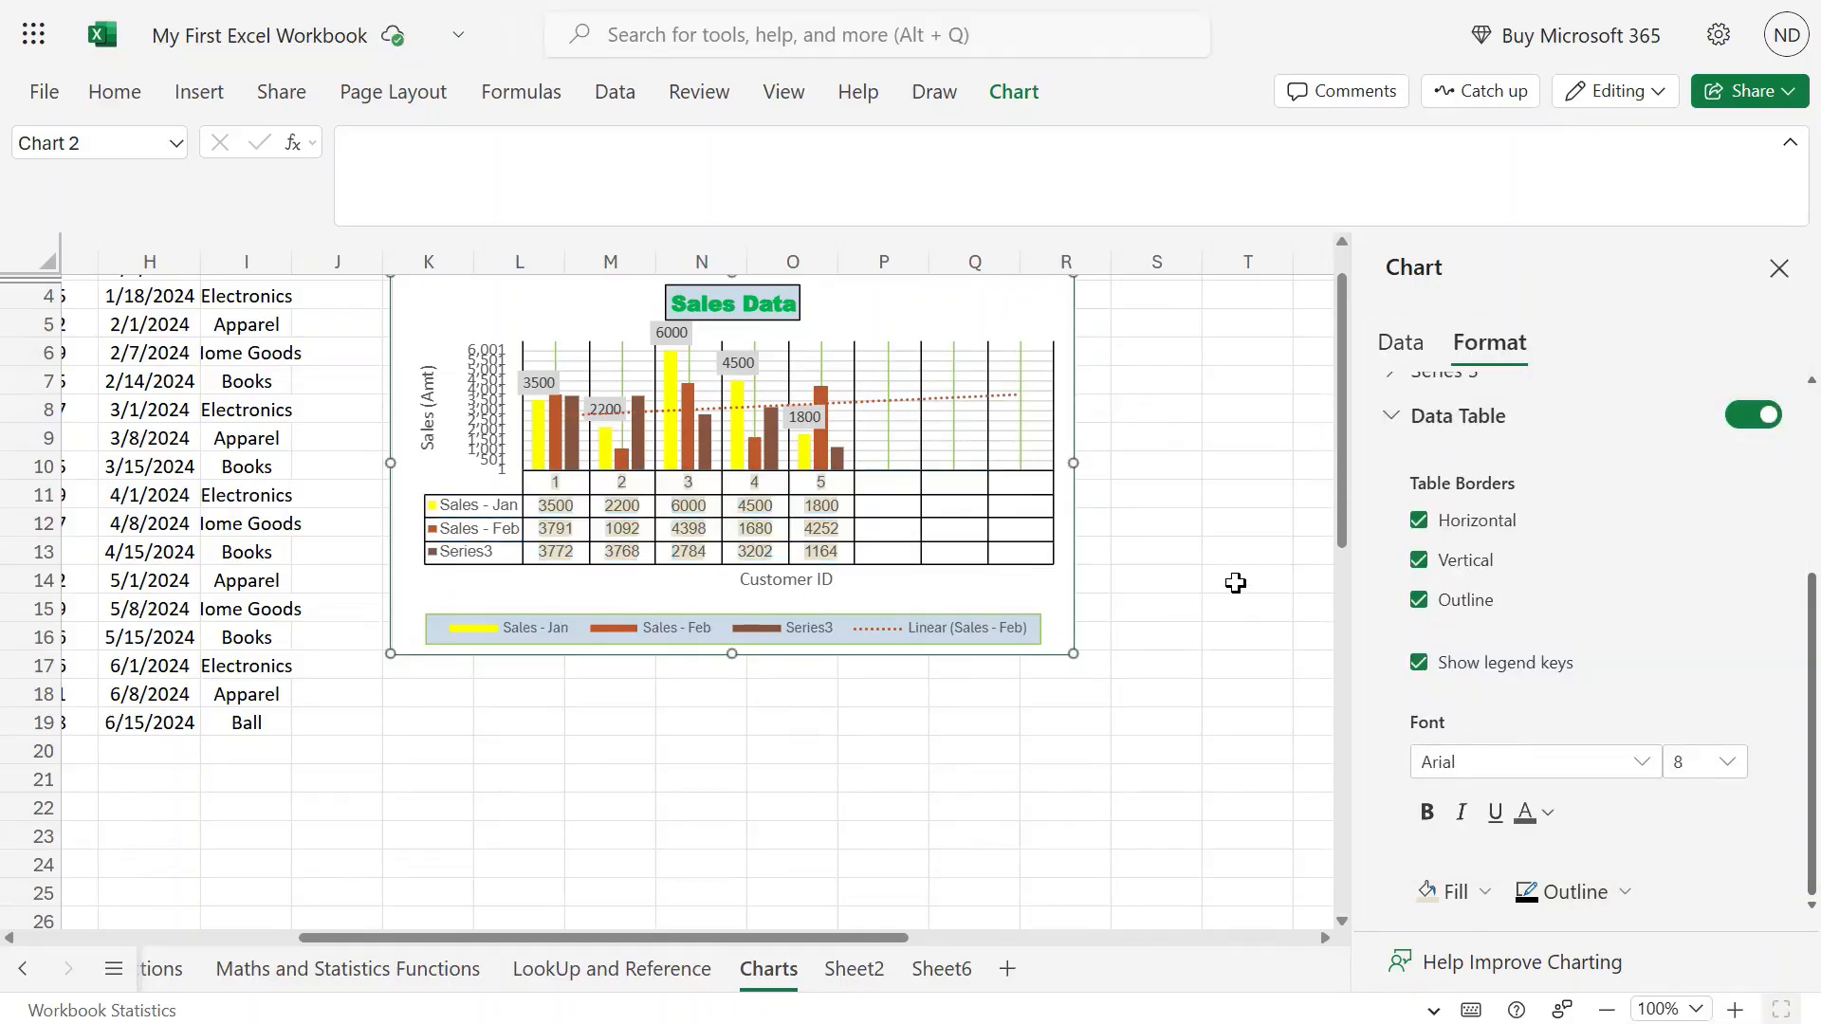
Collapse the Data Table settings and formula bar, return to column A, and close the Chart pane.
click(1388, 426)
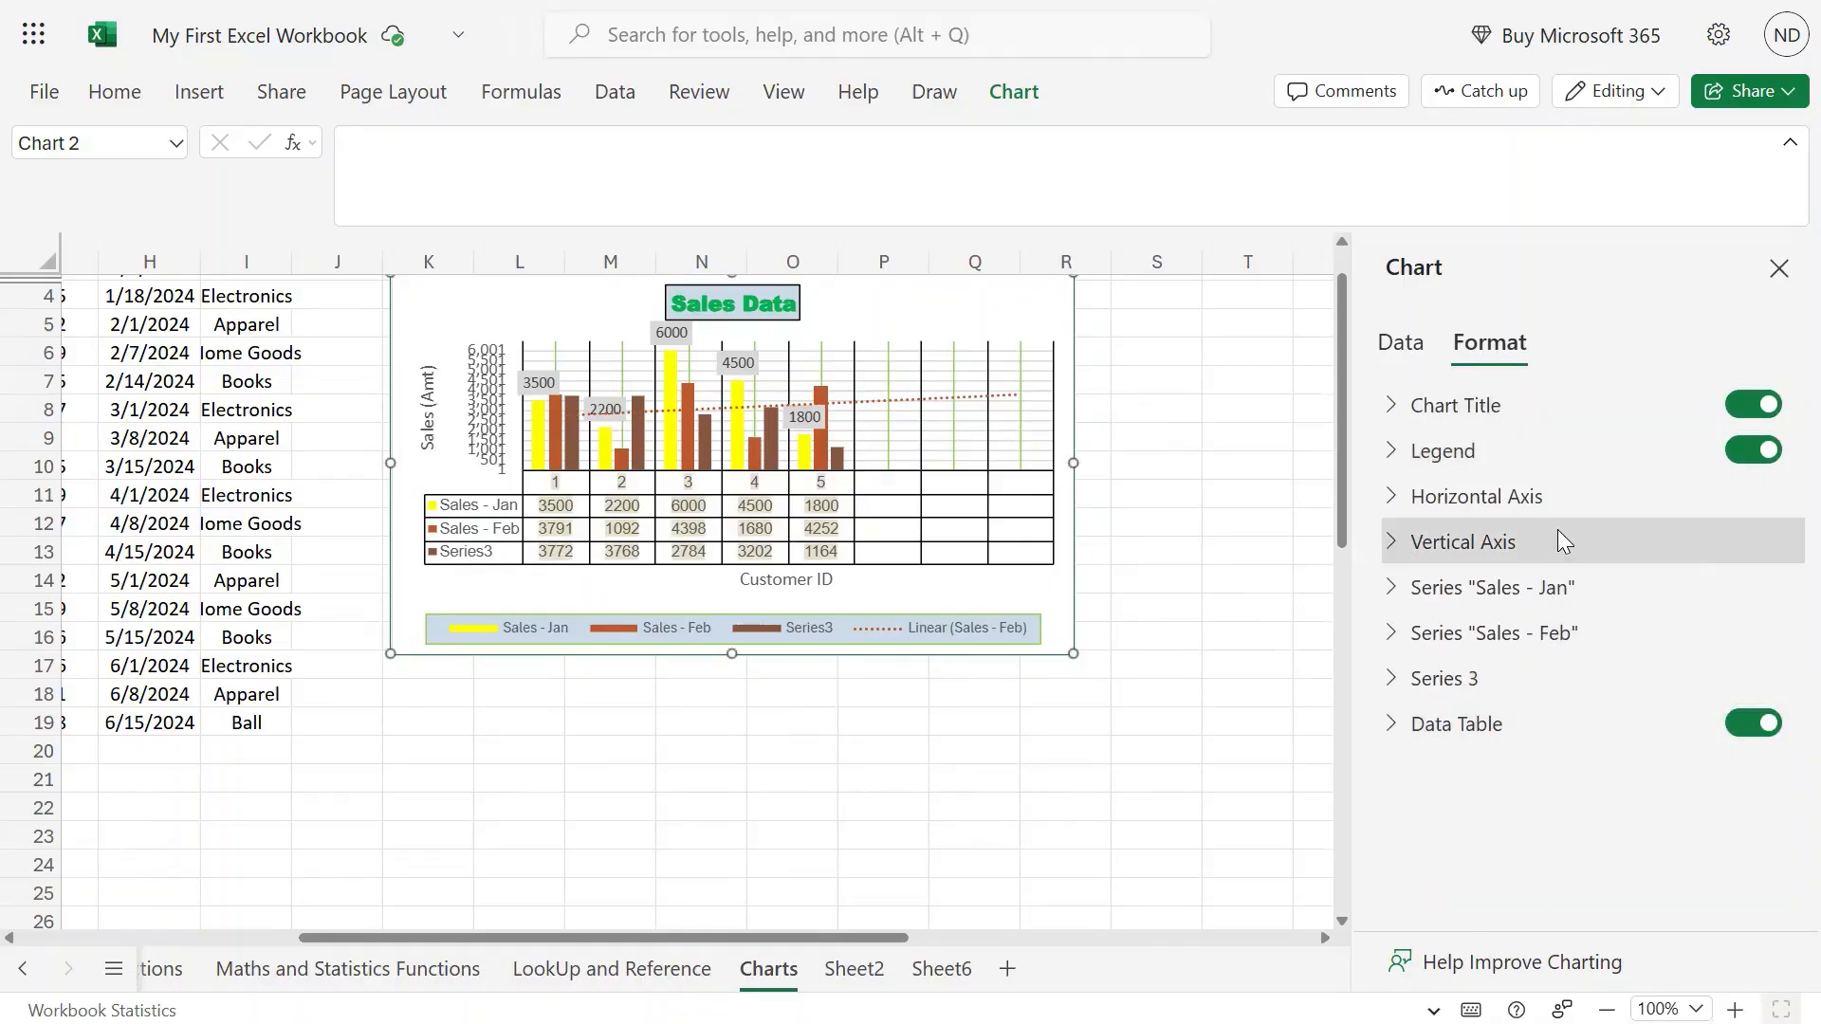
scroll(1244, 496, up, 2)
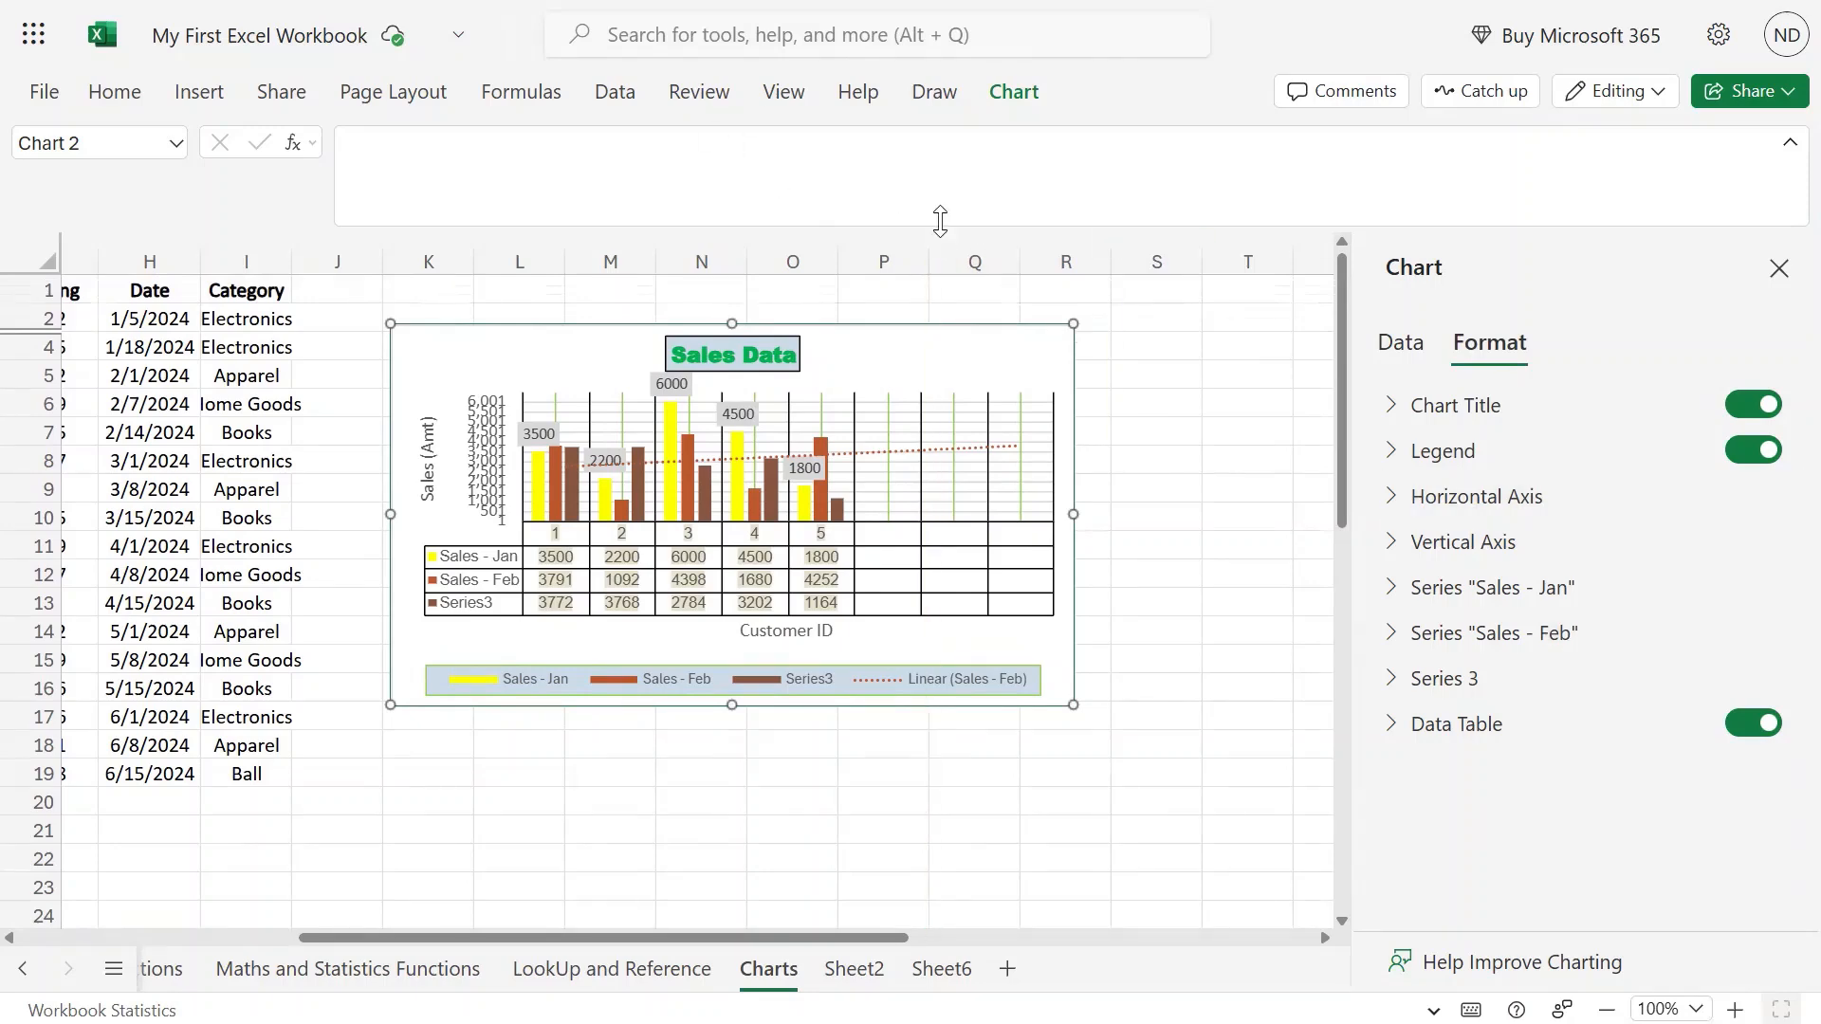
drag(939, 224, 963, 139)
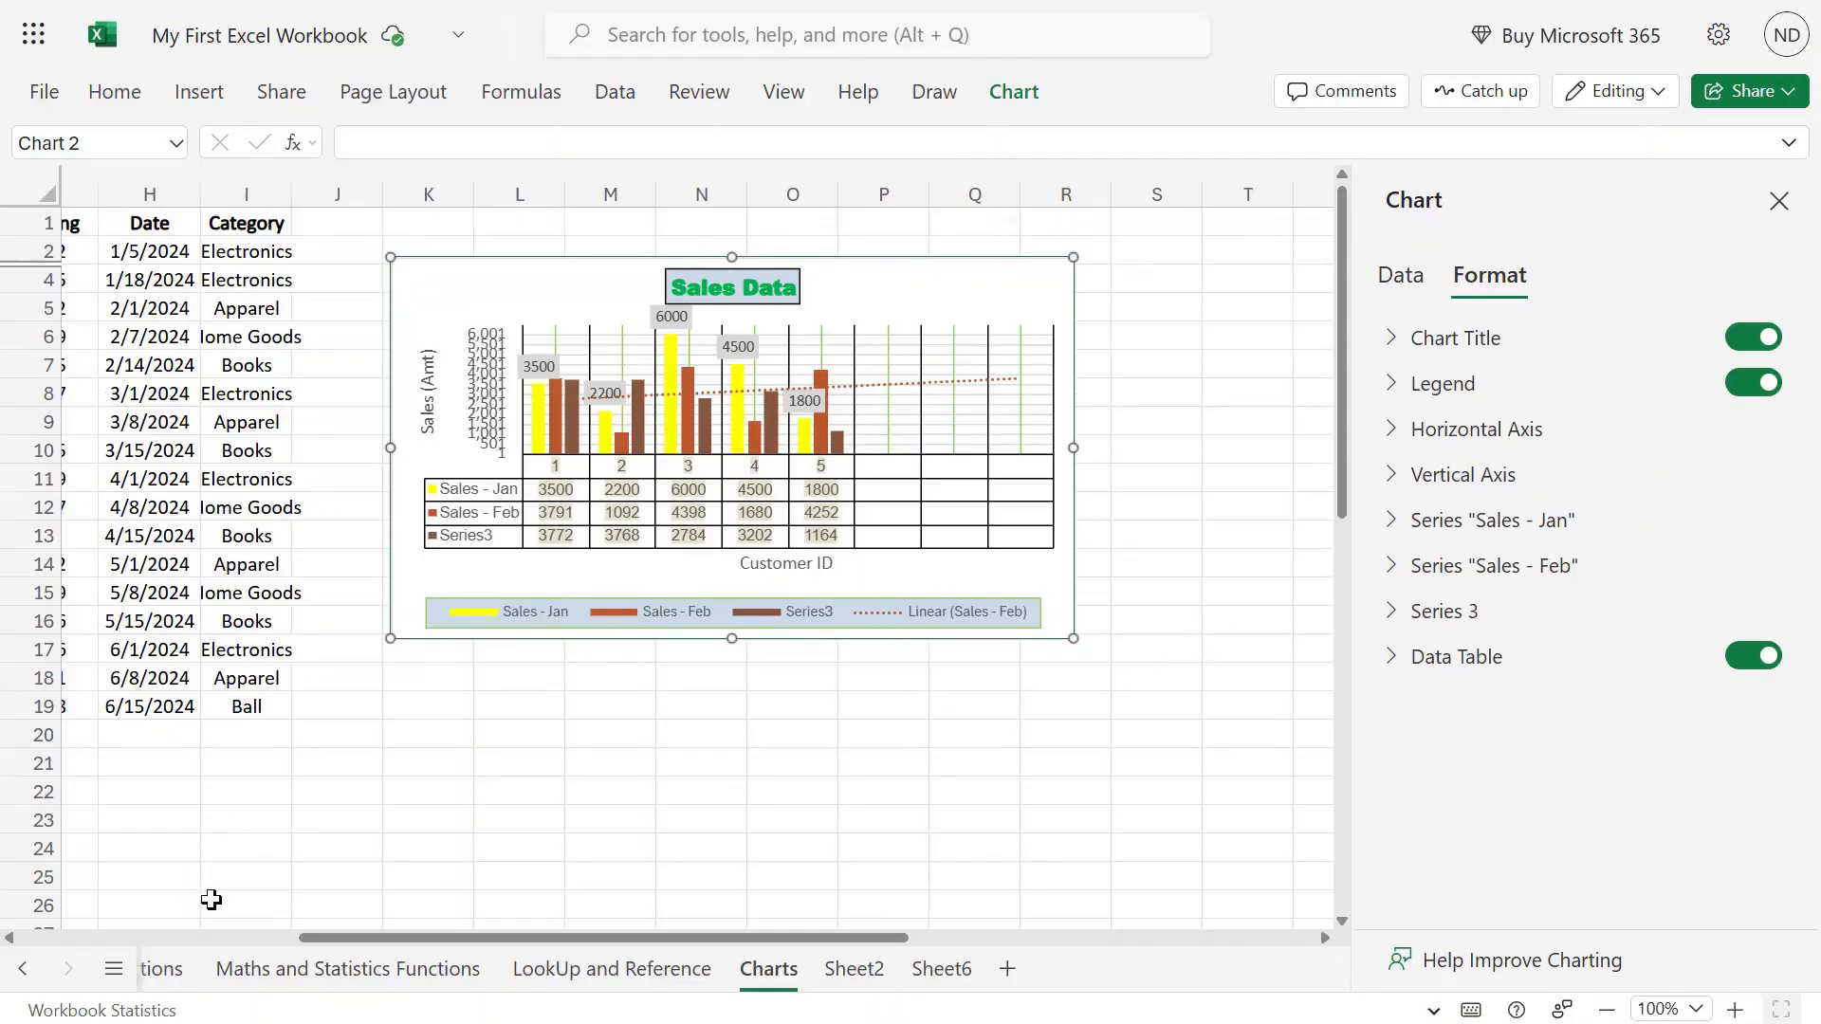
click(106, 939)
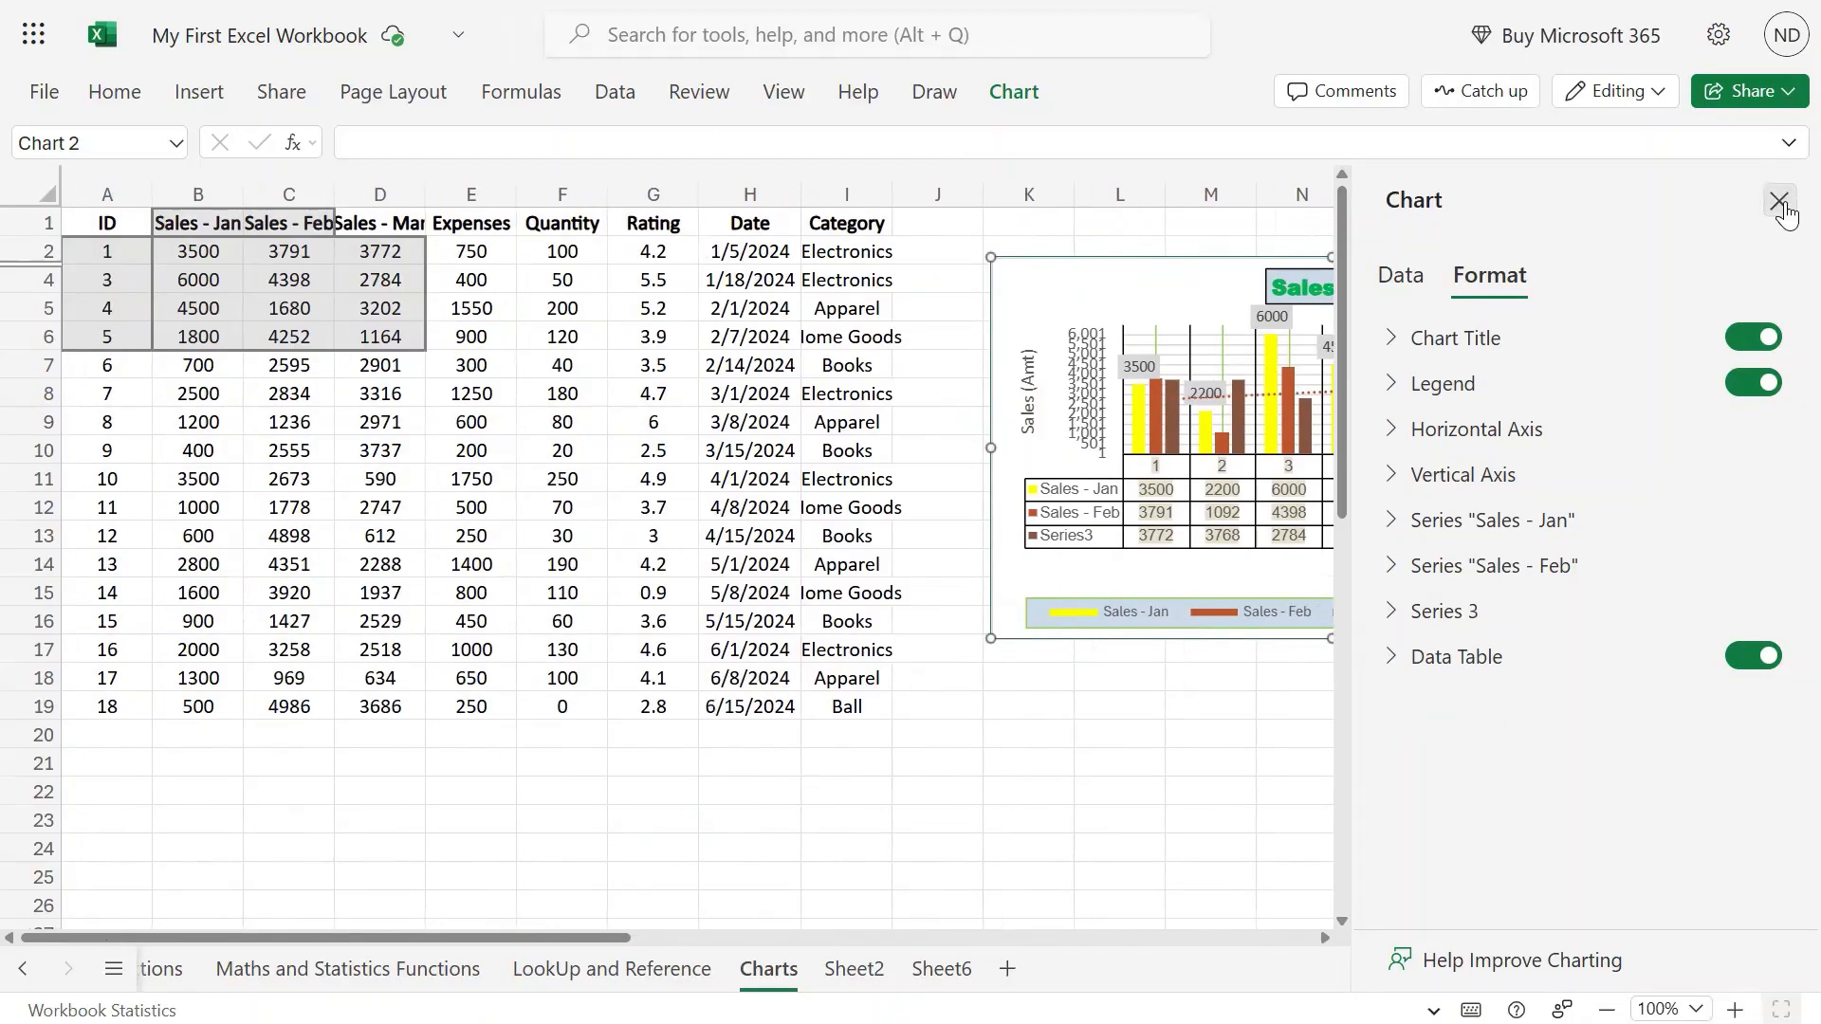
click(1779, 200)
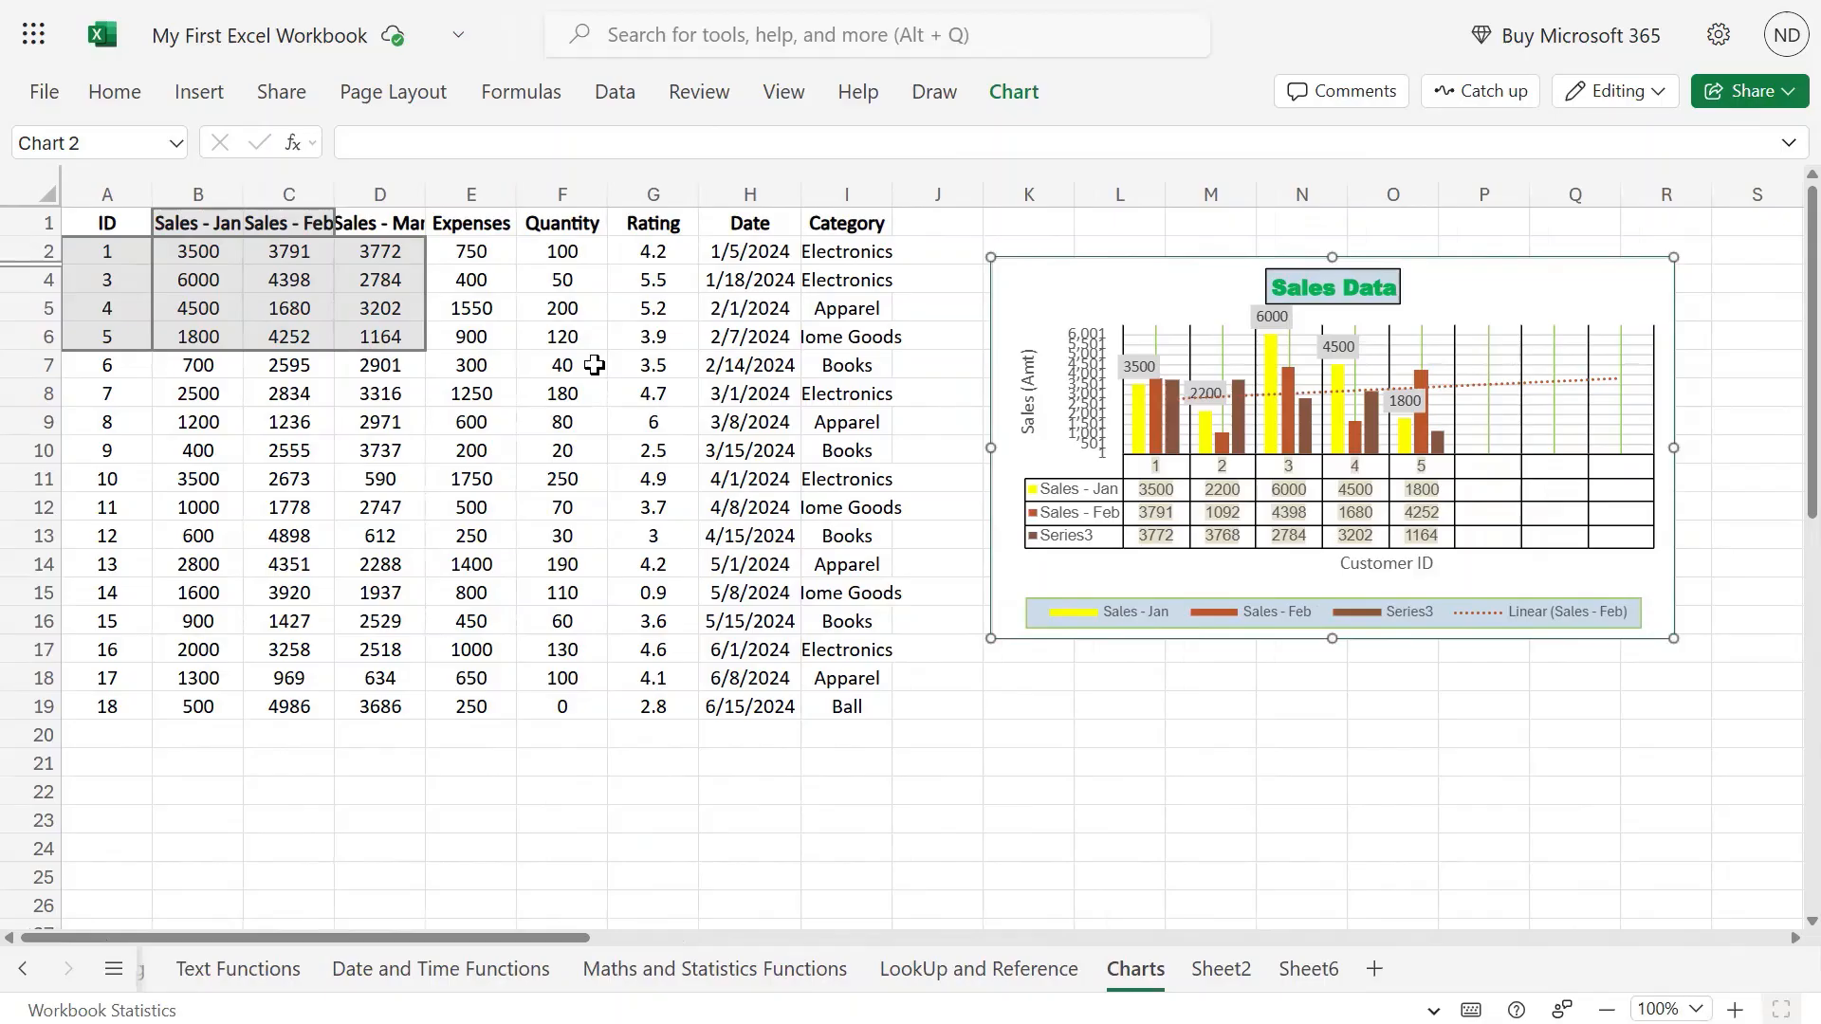
Review the Chart ribbon, then deselect the Sales Data chart by clicking a worksheet cell.
click(999, 96)
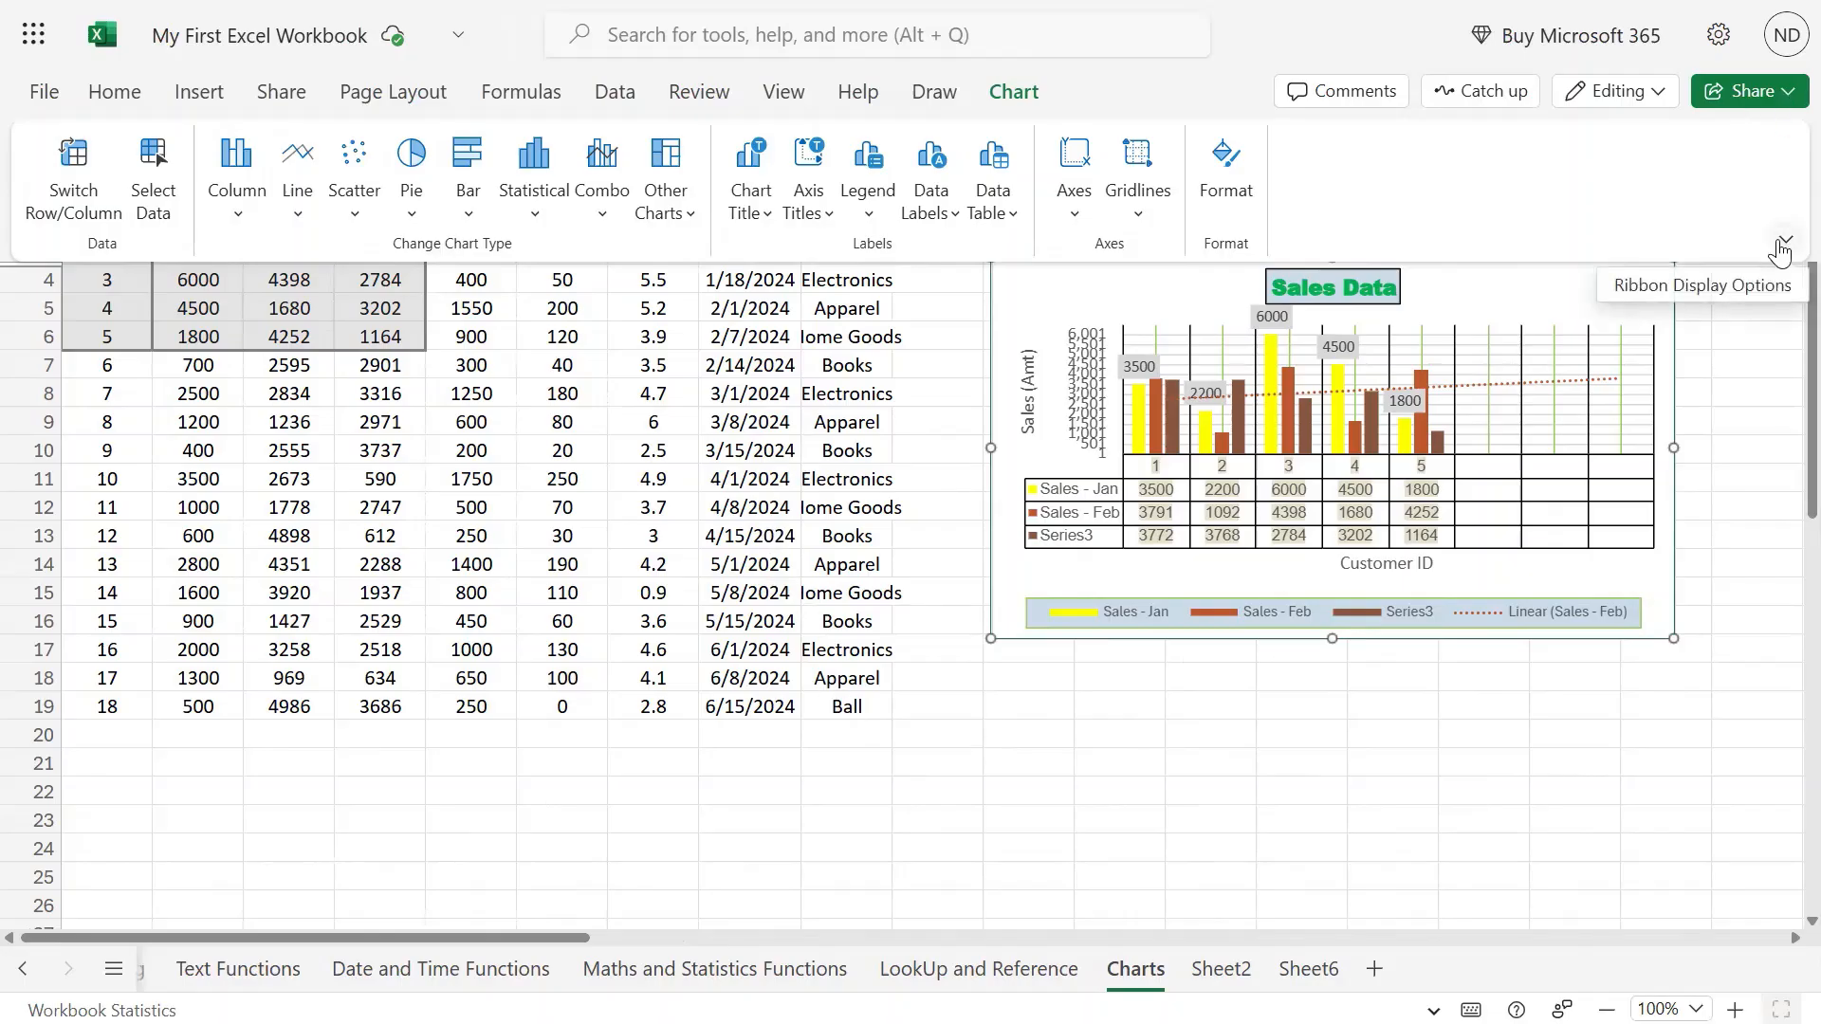
click(813, 345)
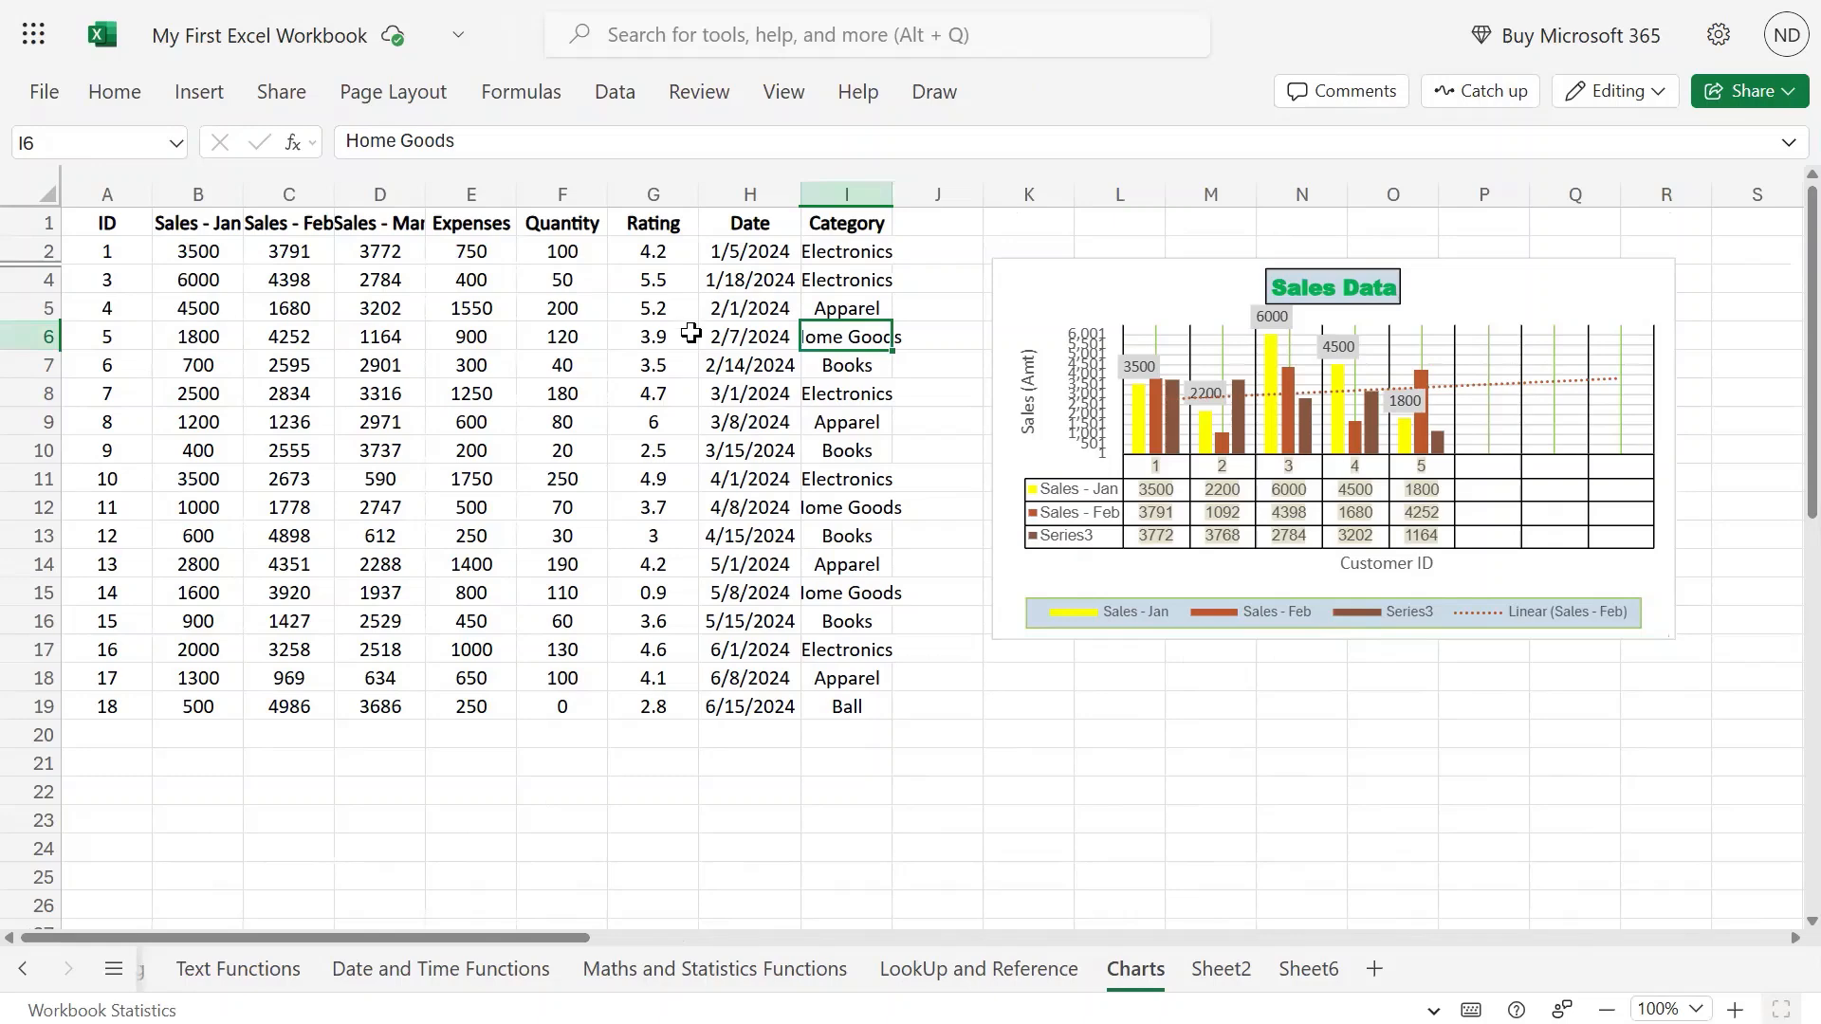